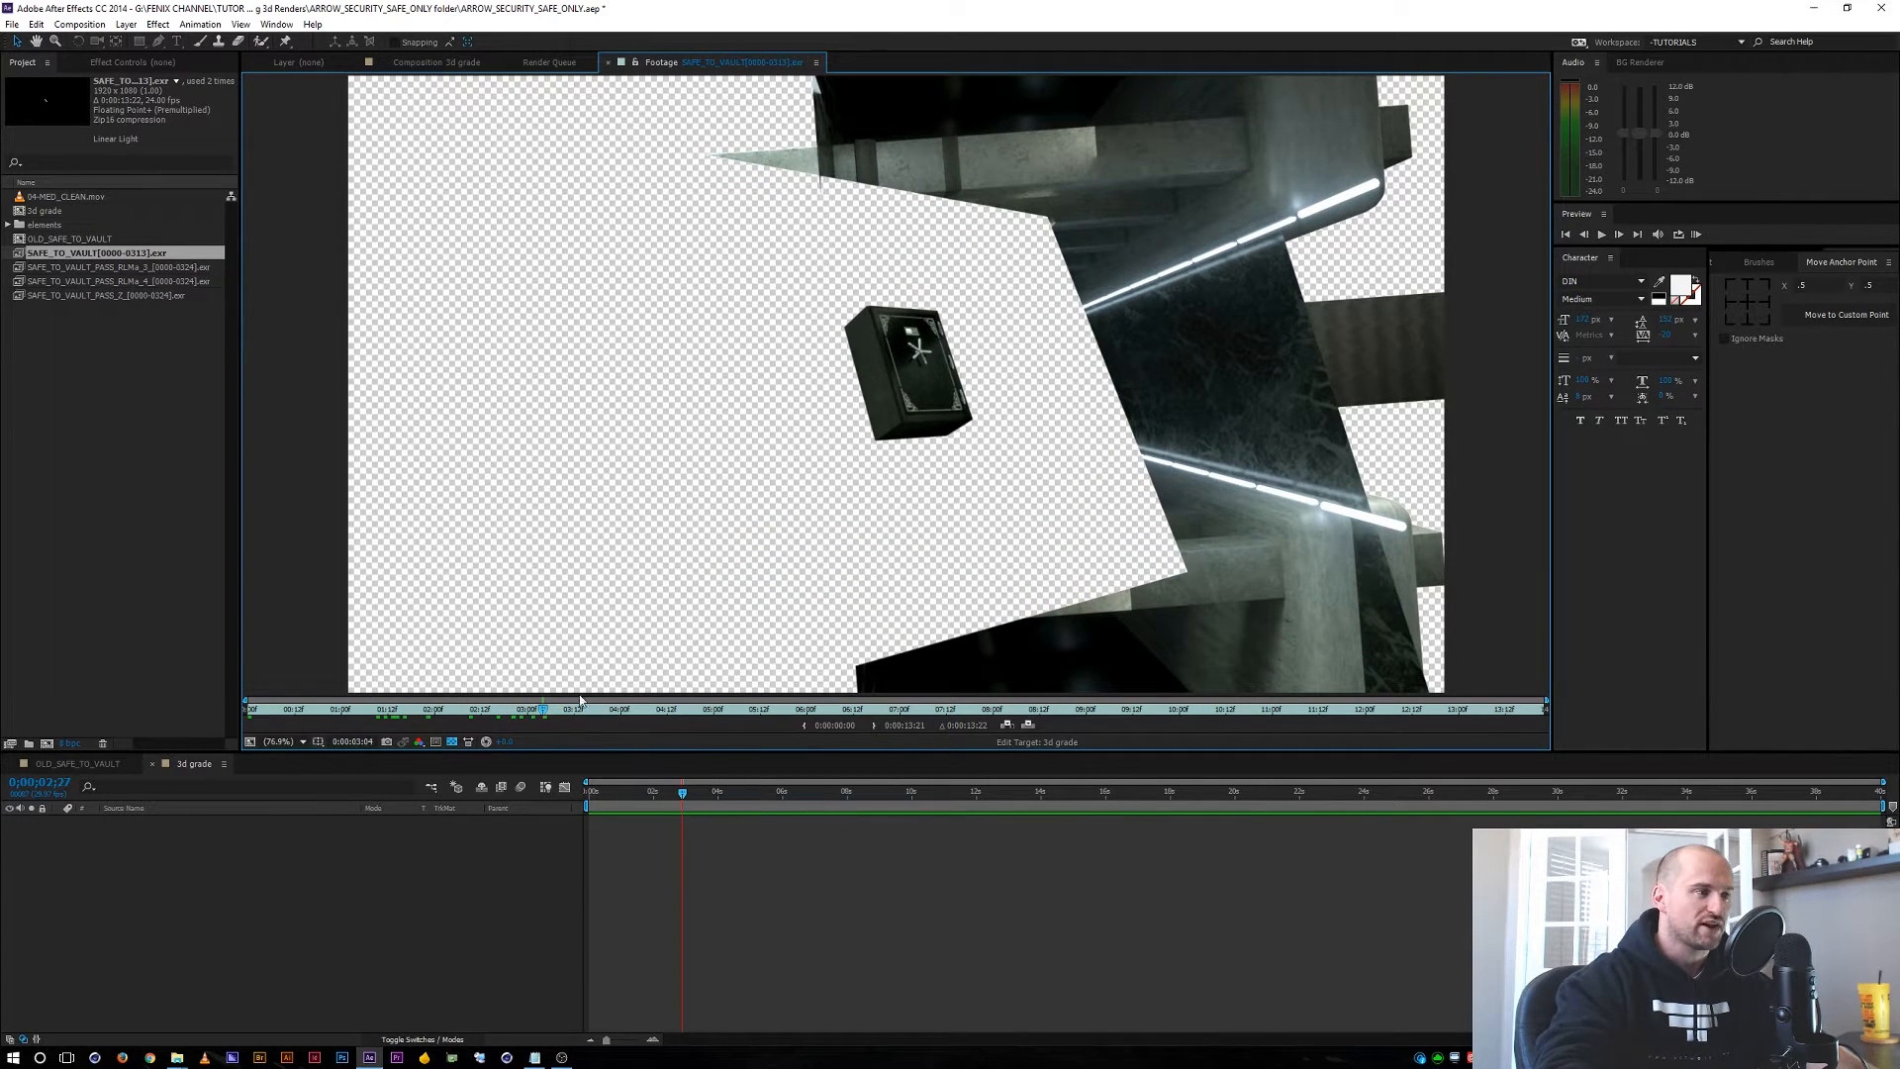
Add the SAFE_TO_VAULT[0000-0313].exr footage to the 3d grade composition and go to 0;00;03;25.
{"action": "left_click_drag", "start_coordinate": [543, 715], "coordinate": [652, 693]}
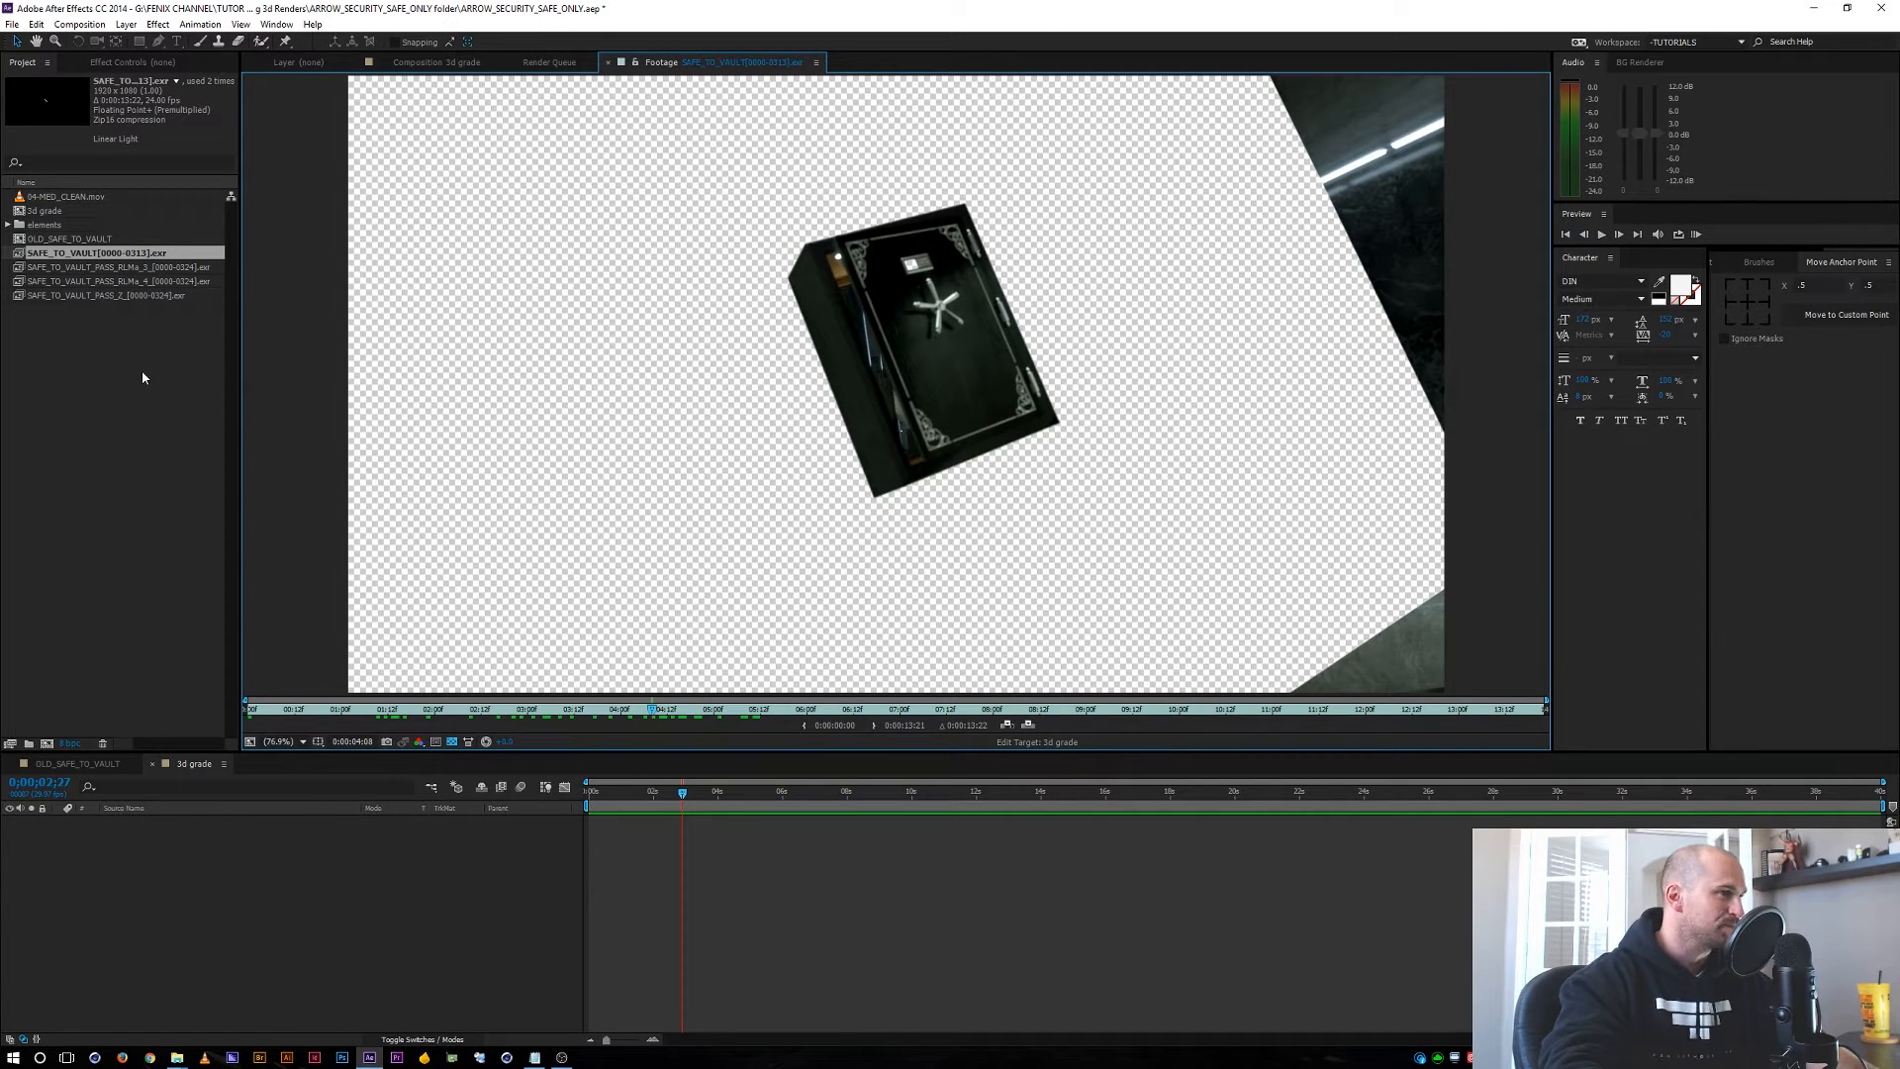
{"action": "left_click_drag", "start_coordinate": [72, 259], "coordinate": [198, 831]}
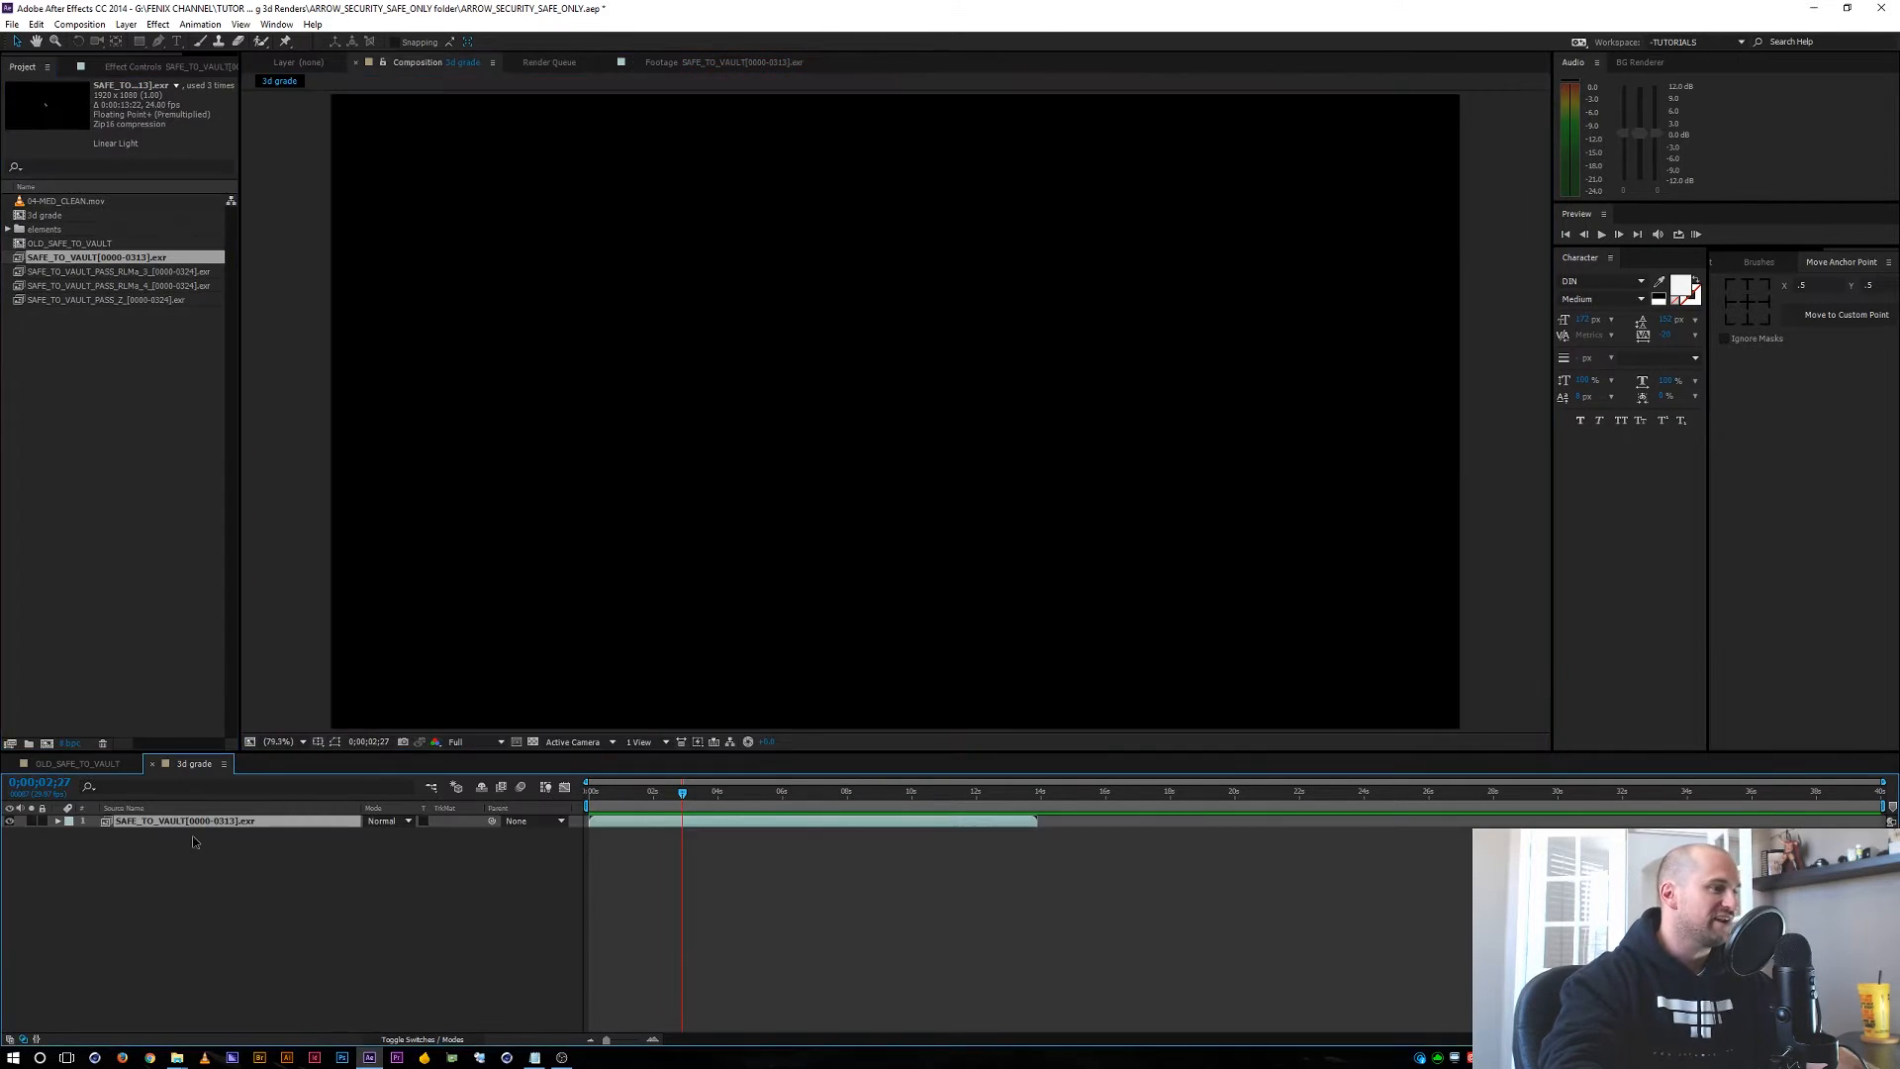
{"action": "left_click_drag", "start_coordinate": [688, 798], "coordinate": [721, 792]}
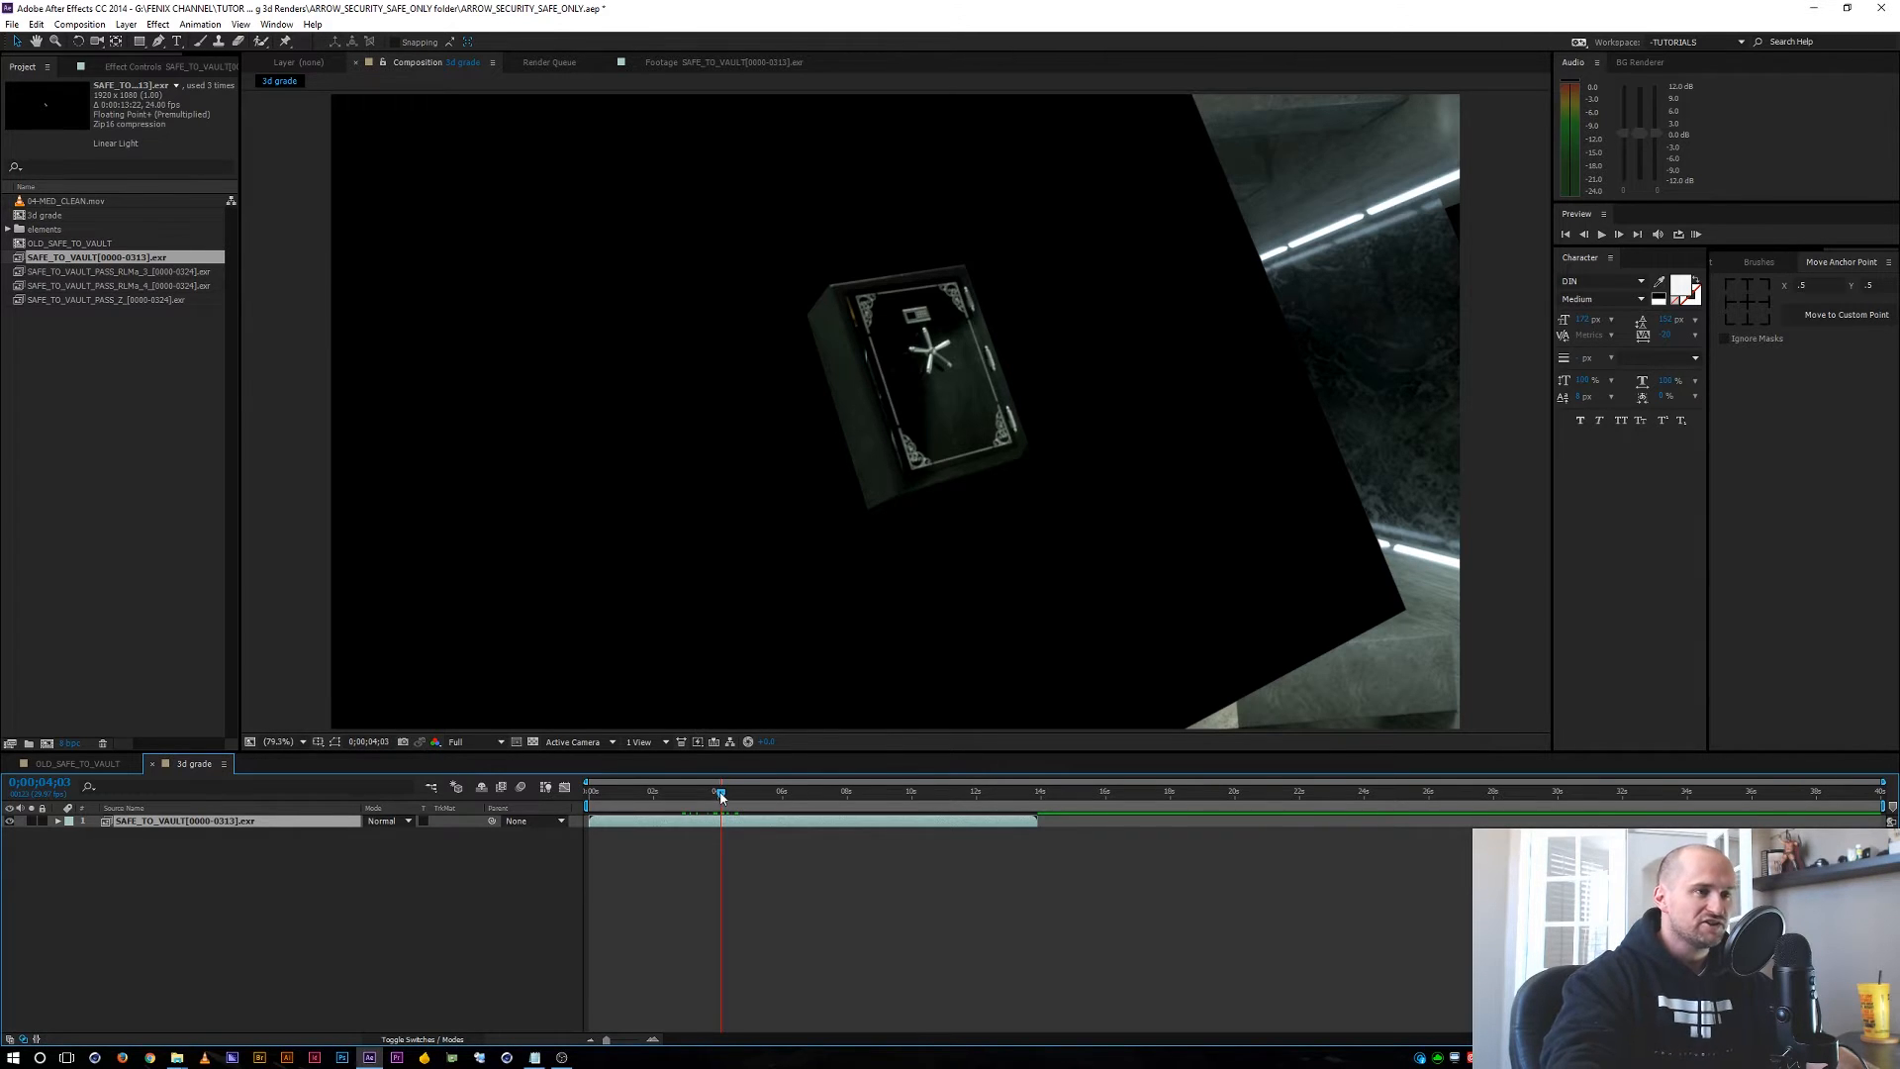
{"action": "left_click_drag", "start_coordinate": [721, 797], "coordinate": [715, 793]}
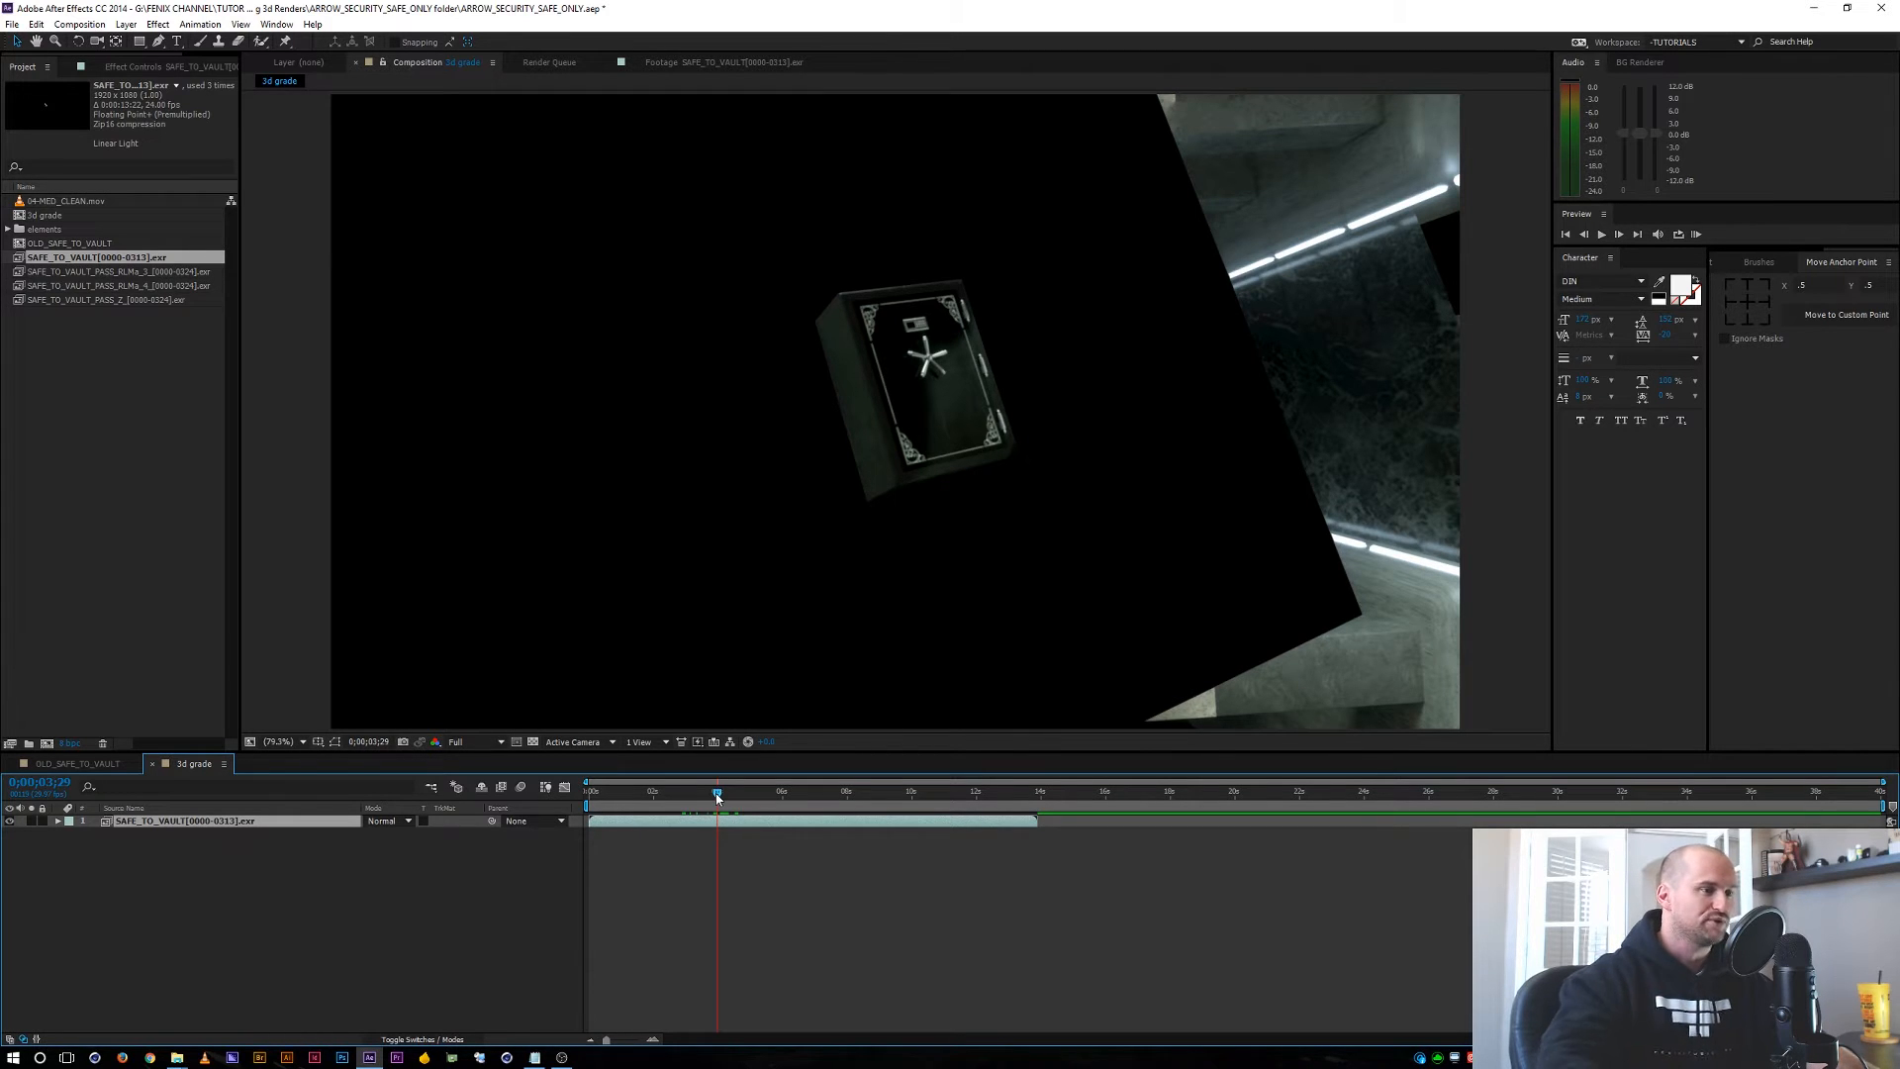
{"action": "left_click_drag", "start_coordinate": [716, 792], "coordinate": [712, 789]}
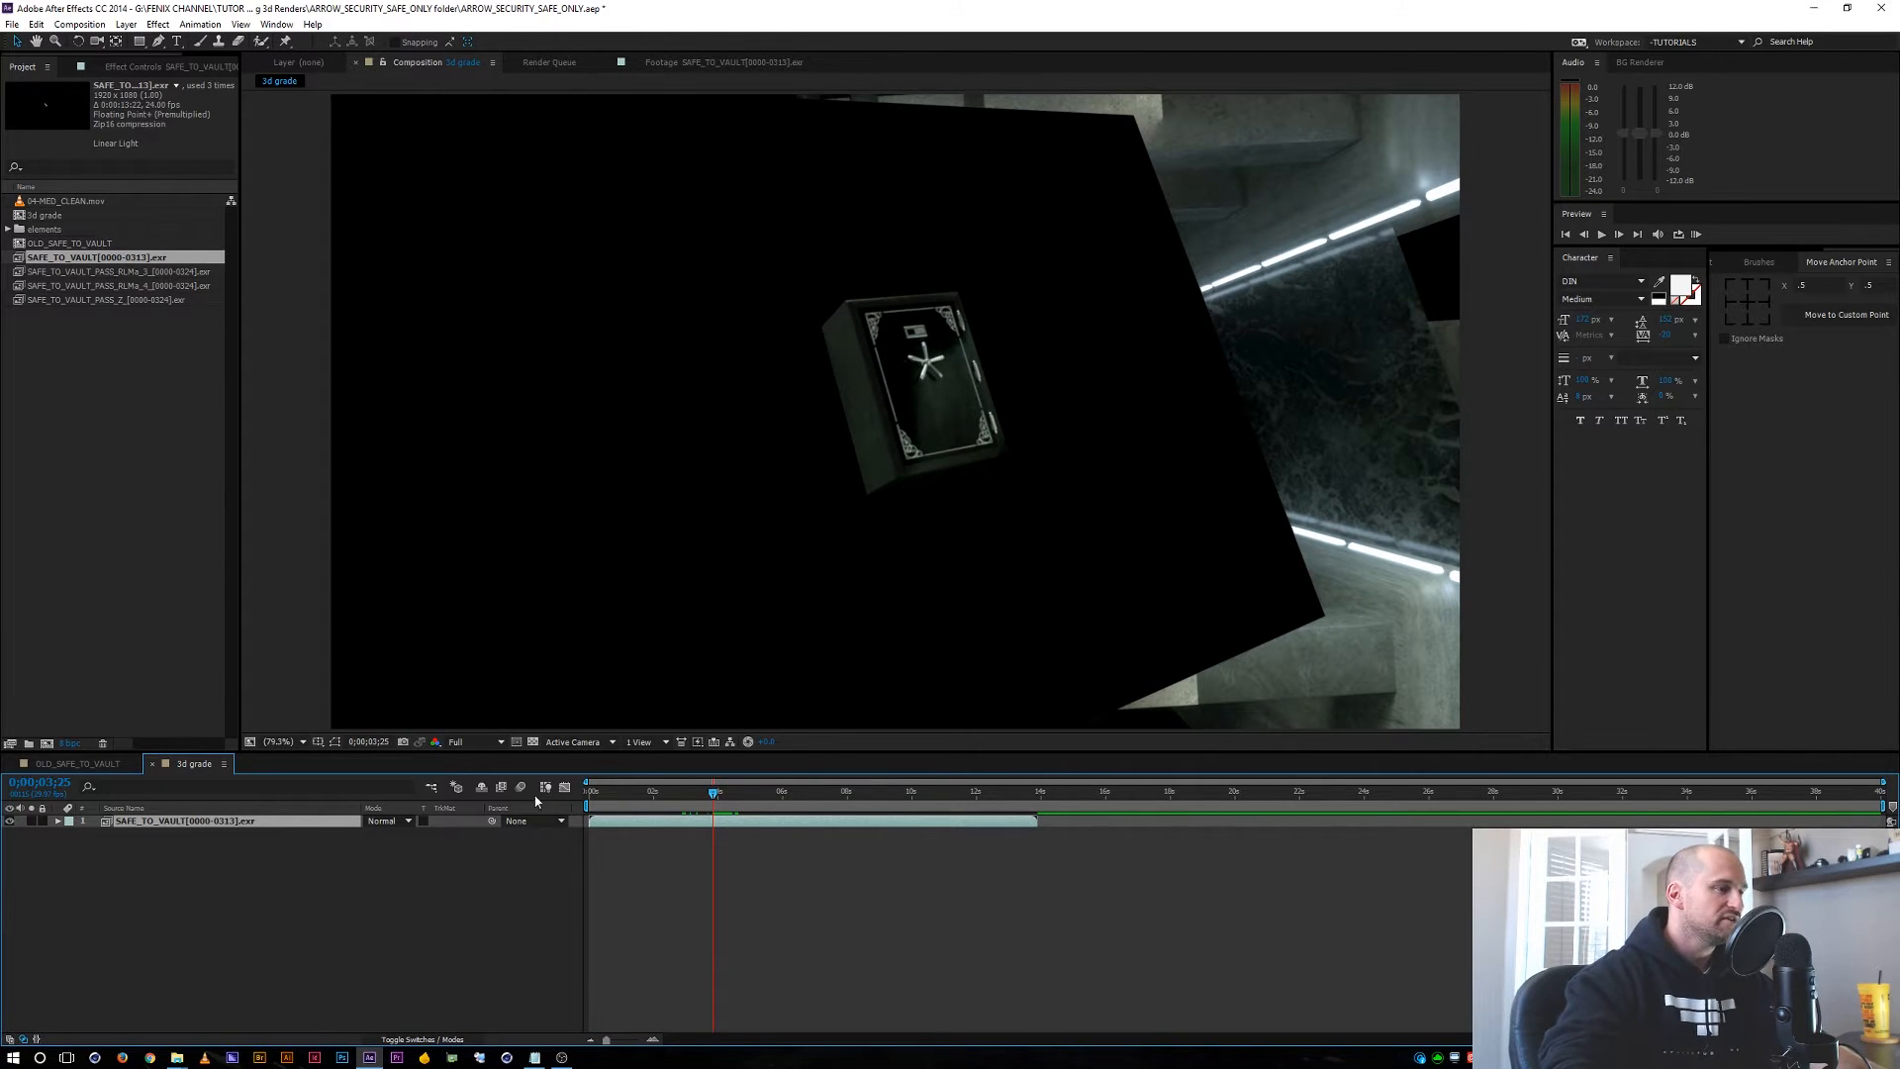
{"action": "left_click", "coordinate": [533, 741]}
{"action": "left_click", "coordinate": [533, 741]}
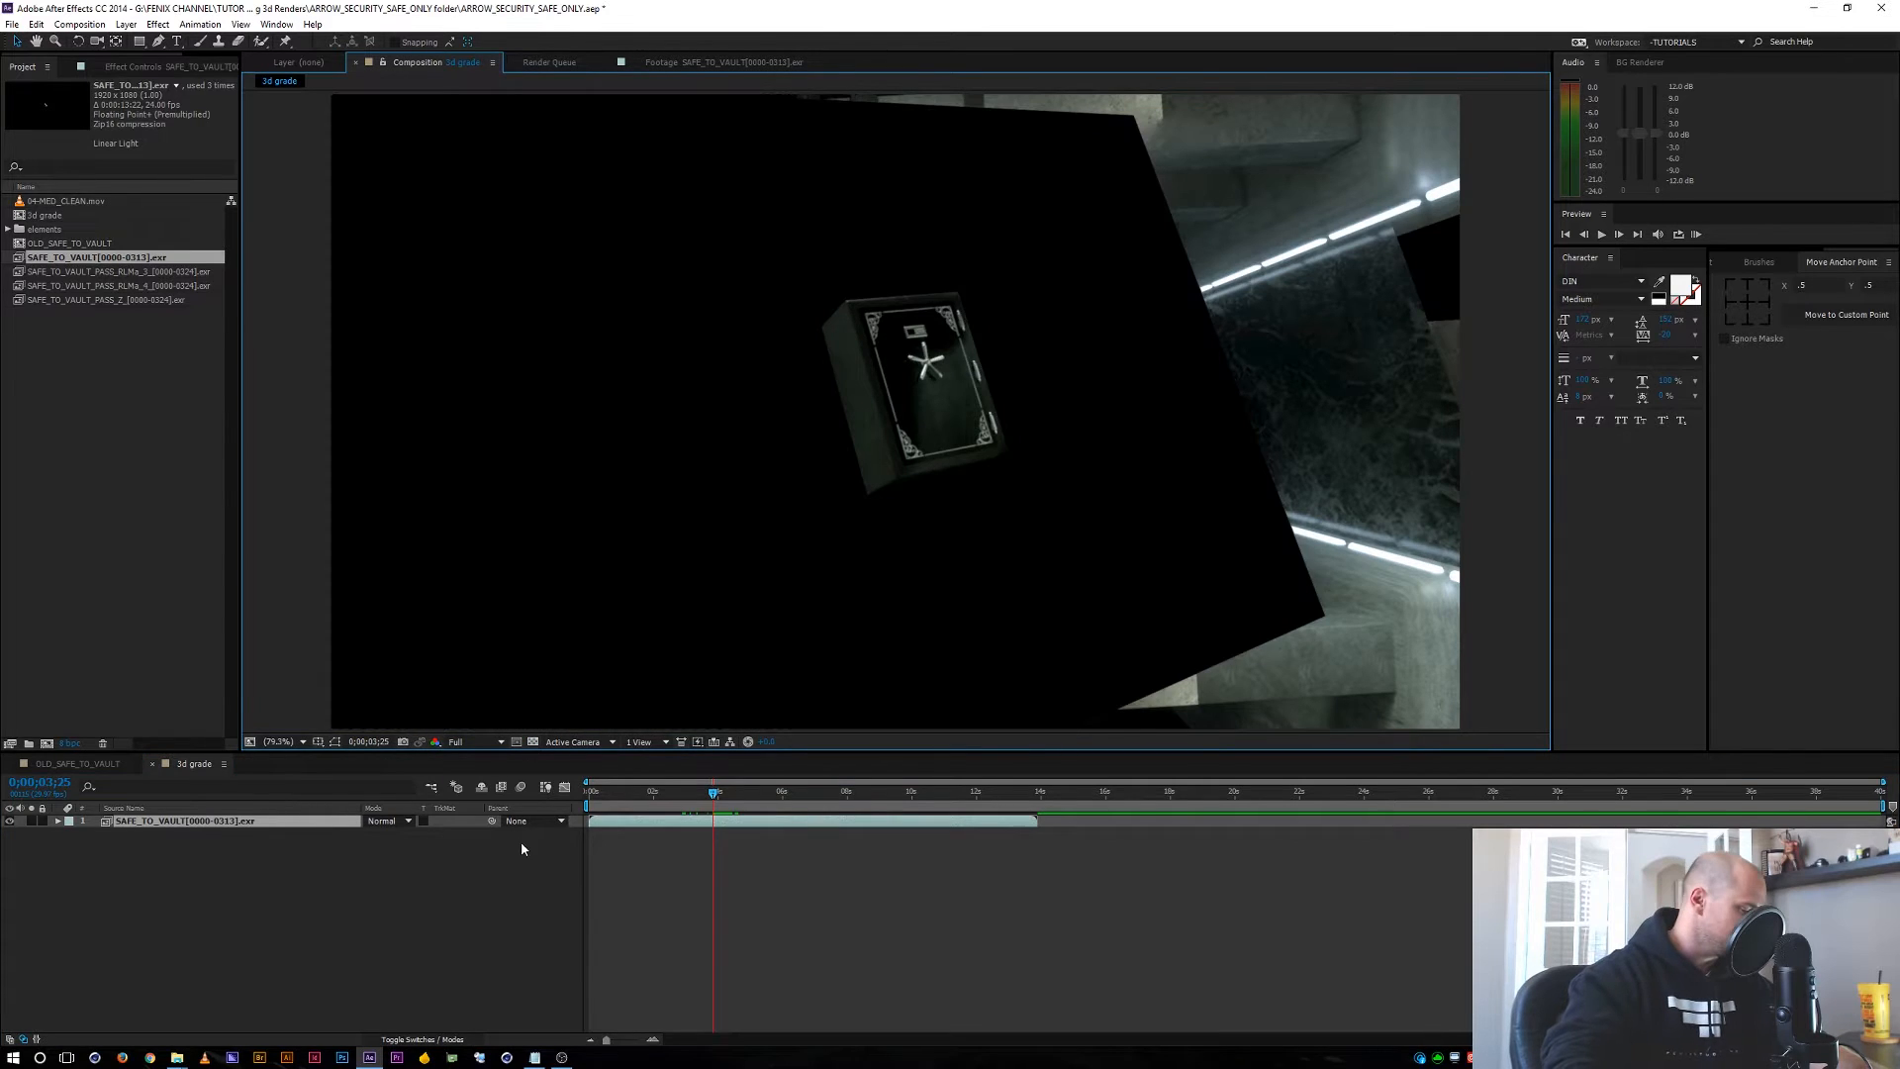
Draw a closed, curved mask with the Pen tool loosely around the safe on the SAFE_TO_VAULT layer.
{"action": "key", "text": "g"}
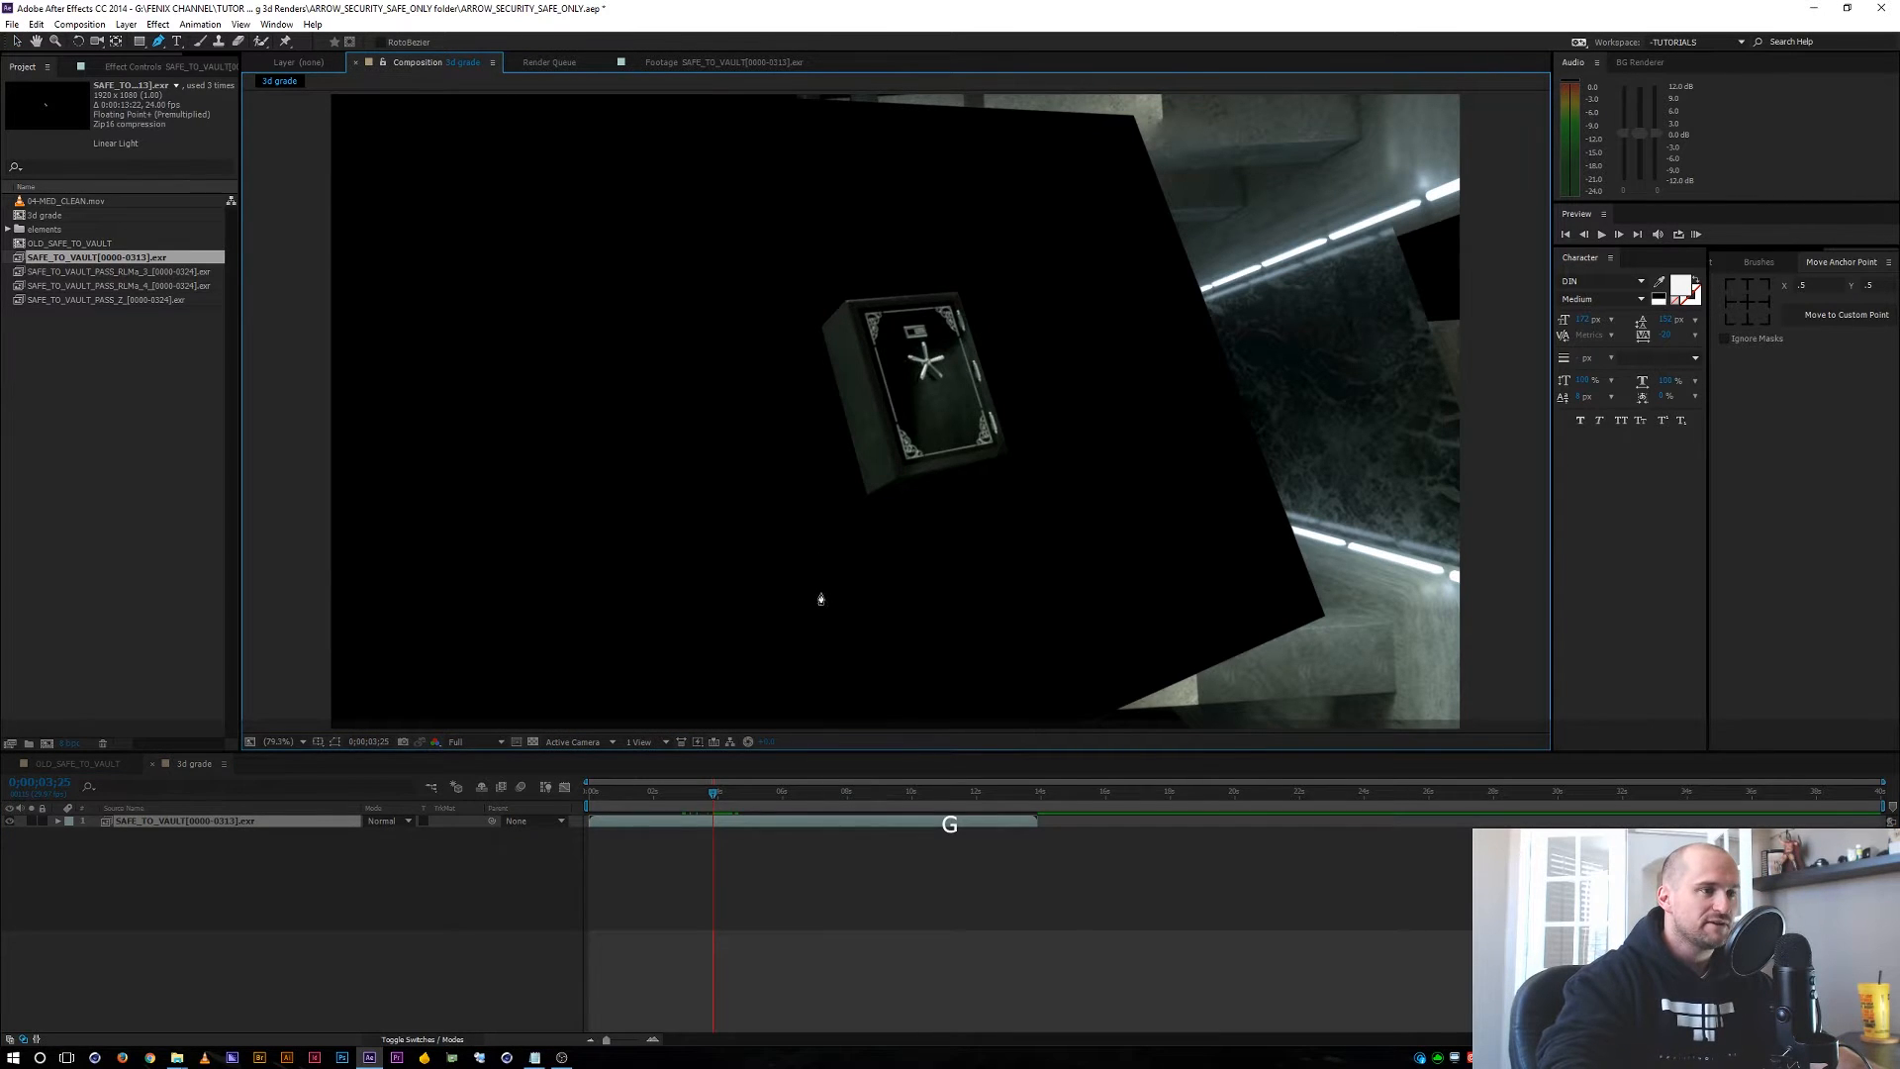
{"action": "scroll", "coordinate": [828, 590], "scroll_direction": "down", "scroll_amount": 2}
{"action": "scroll", "coordinate": [832, 561], "scroll_direction": "up", "scroll_amount": 2}
{"action": "left_click_drag", "start_coordinate": [834, 602], "coordinate": [738, 469]}
{"action": "left_click_drag", "start_coordinate": [689, 296], "coordinate": [701, 245]}
{"action": "left_click_drag", "start_coordinate": [795, 159], "coordinate": [851, 159]}
{"action": "left_click_drag", "start_coordinate": [1020, 181], "coordinate": [1059, 190]}
{"action": "left_click_drag", "start_coordinate": [1141, 257], "coordinate": [1161, 295]}
{"action": "left_click_drag", "start_coordinate": [1180, 409], "coordinate": [1149, 481]}
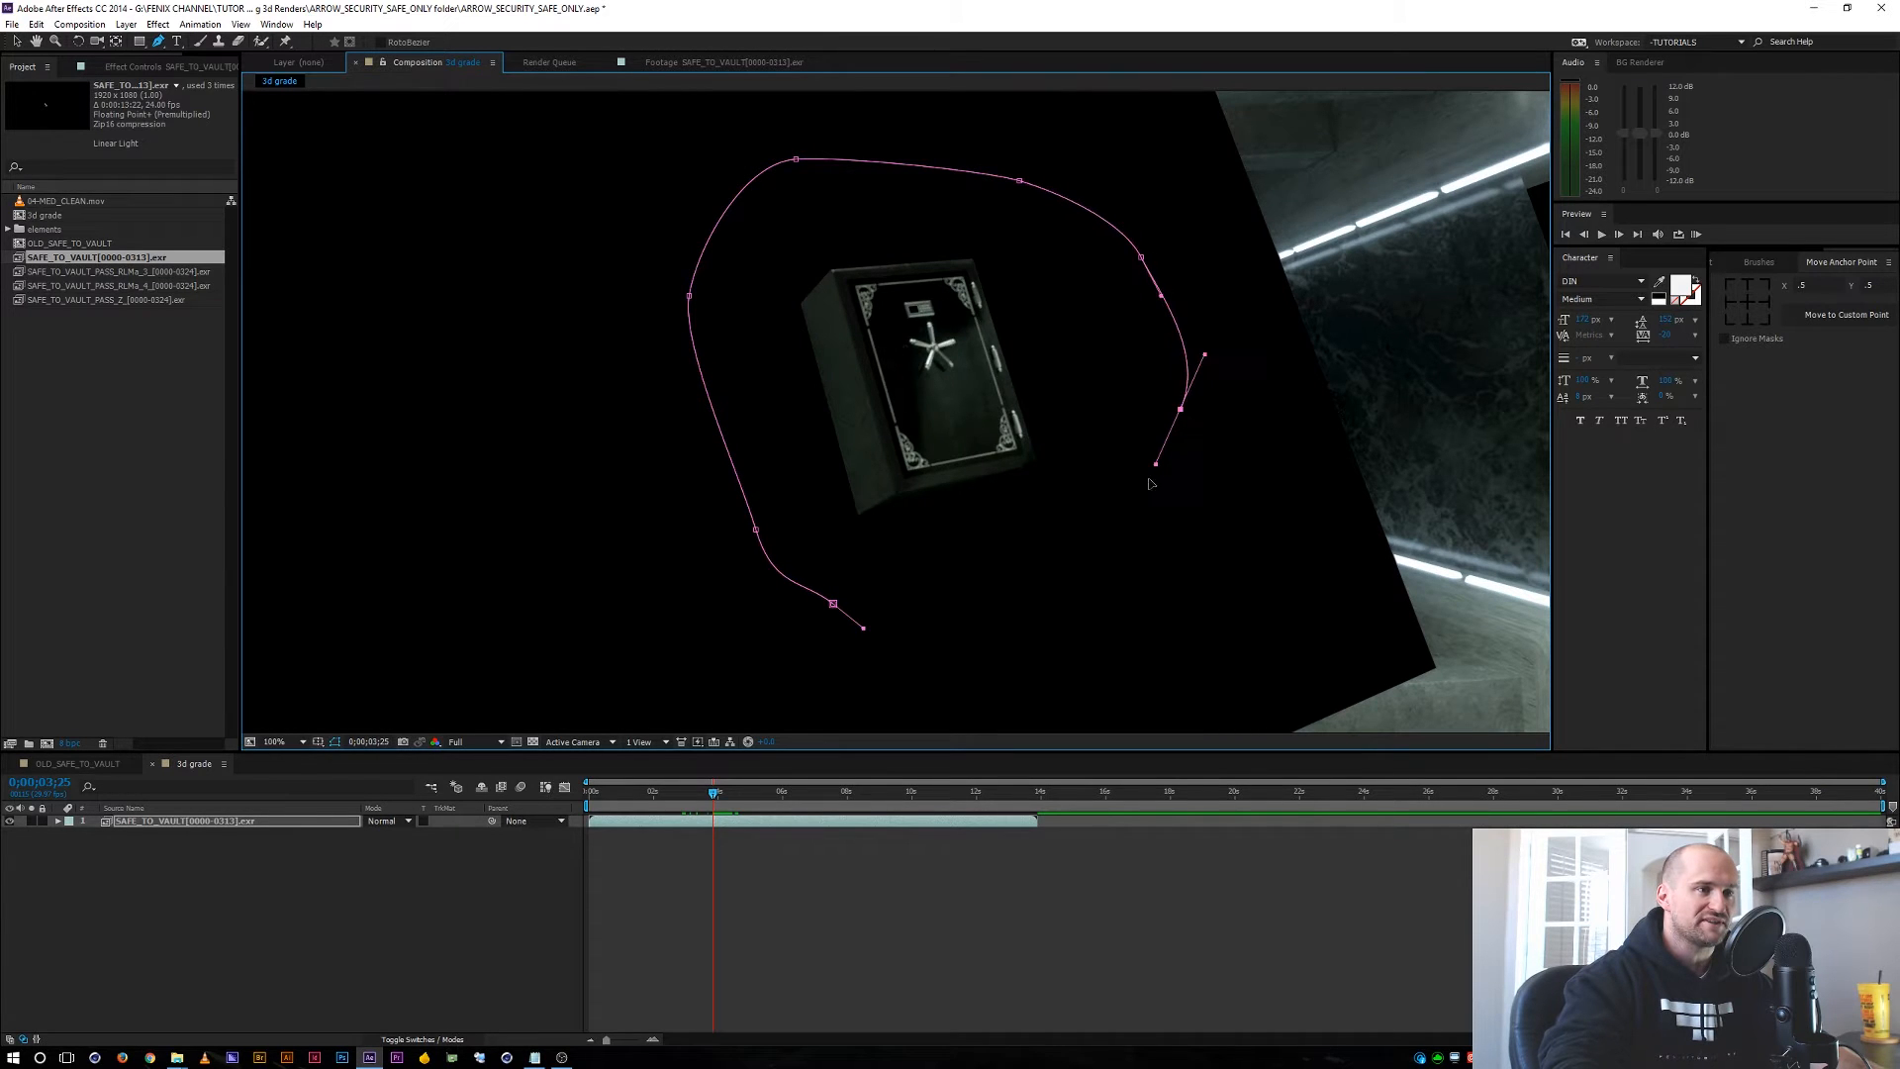
{"action": "left_click", "coordinate": [1095, 552]}
{"action": "left_click_drag", "start_coordinate": [949, 638], "coordinate": [921, 636]}
{"action": "left_click", "coordinate": [833, 603]}
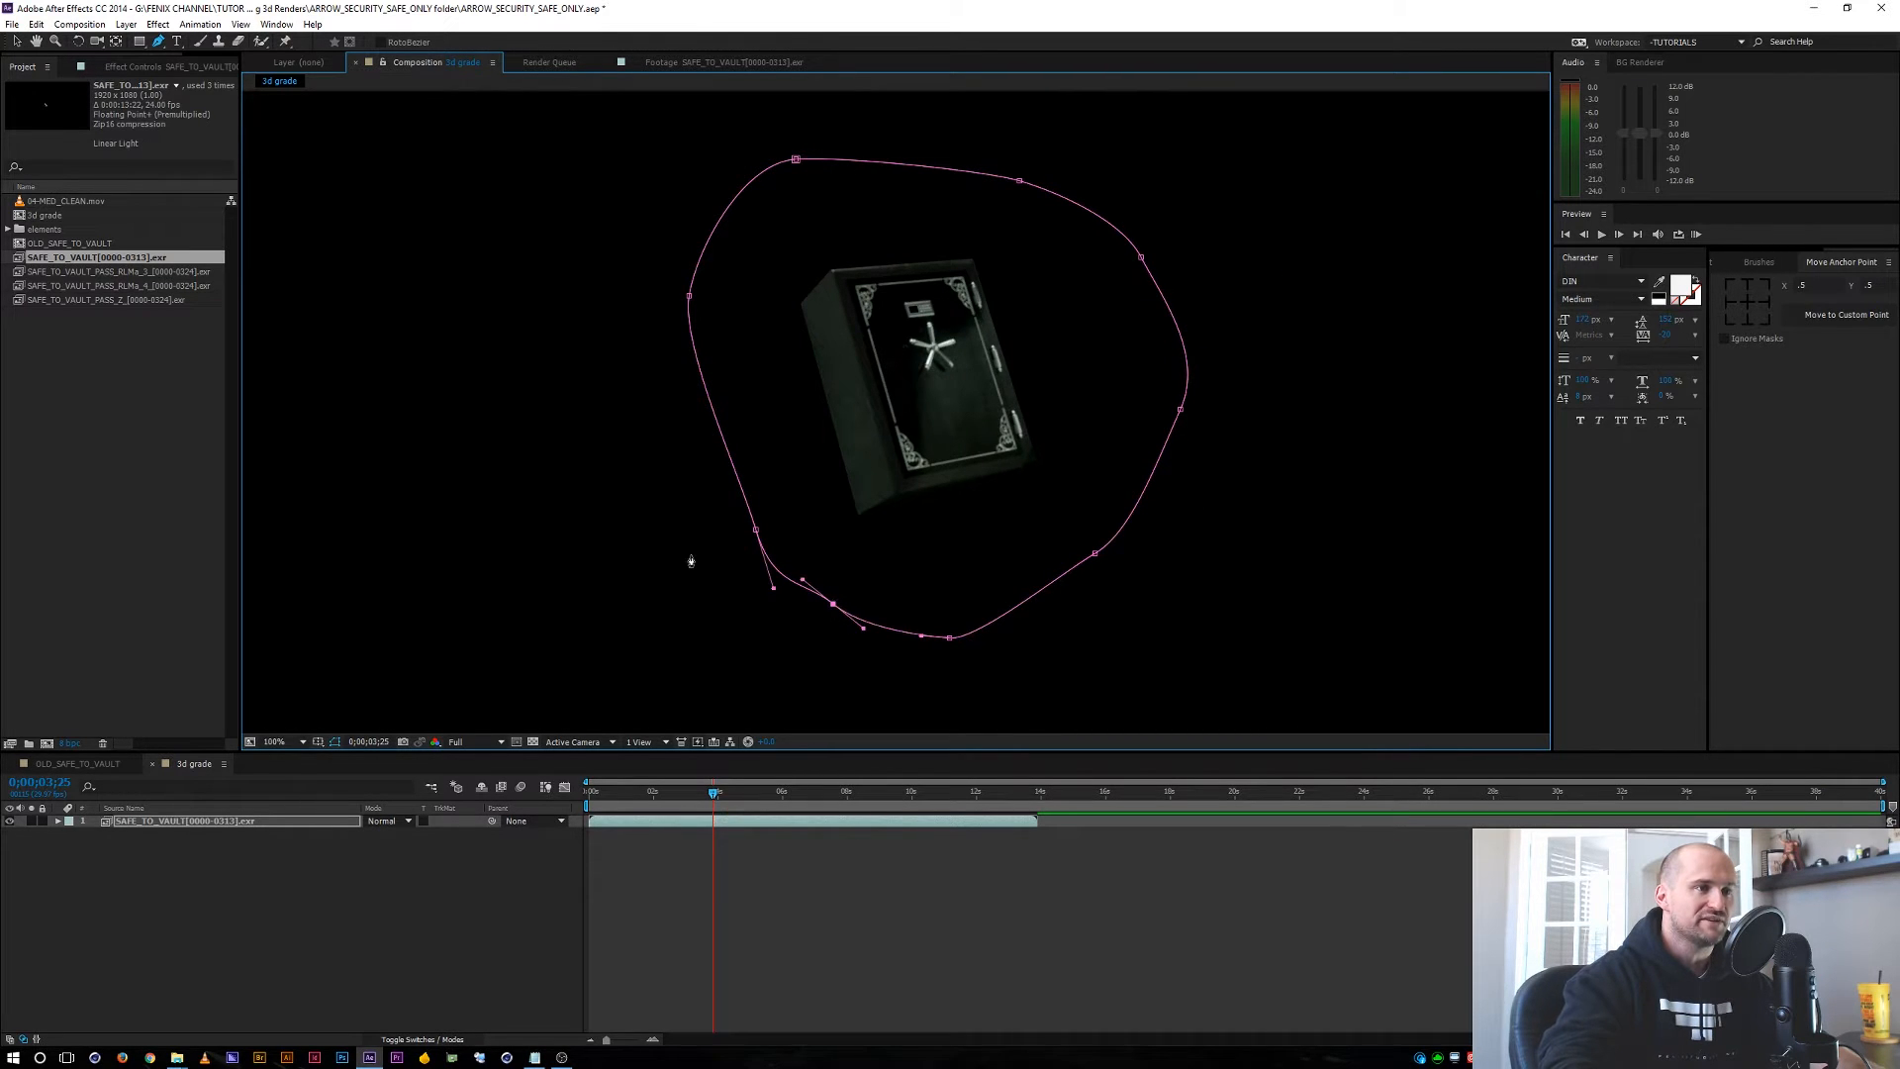
Create a dark grey solid with a colour brightness of 10% and place it beneath the safe layer.
{"action": "key", "text": "ctrl+y"}
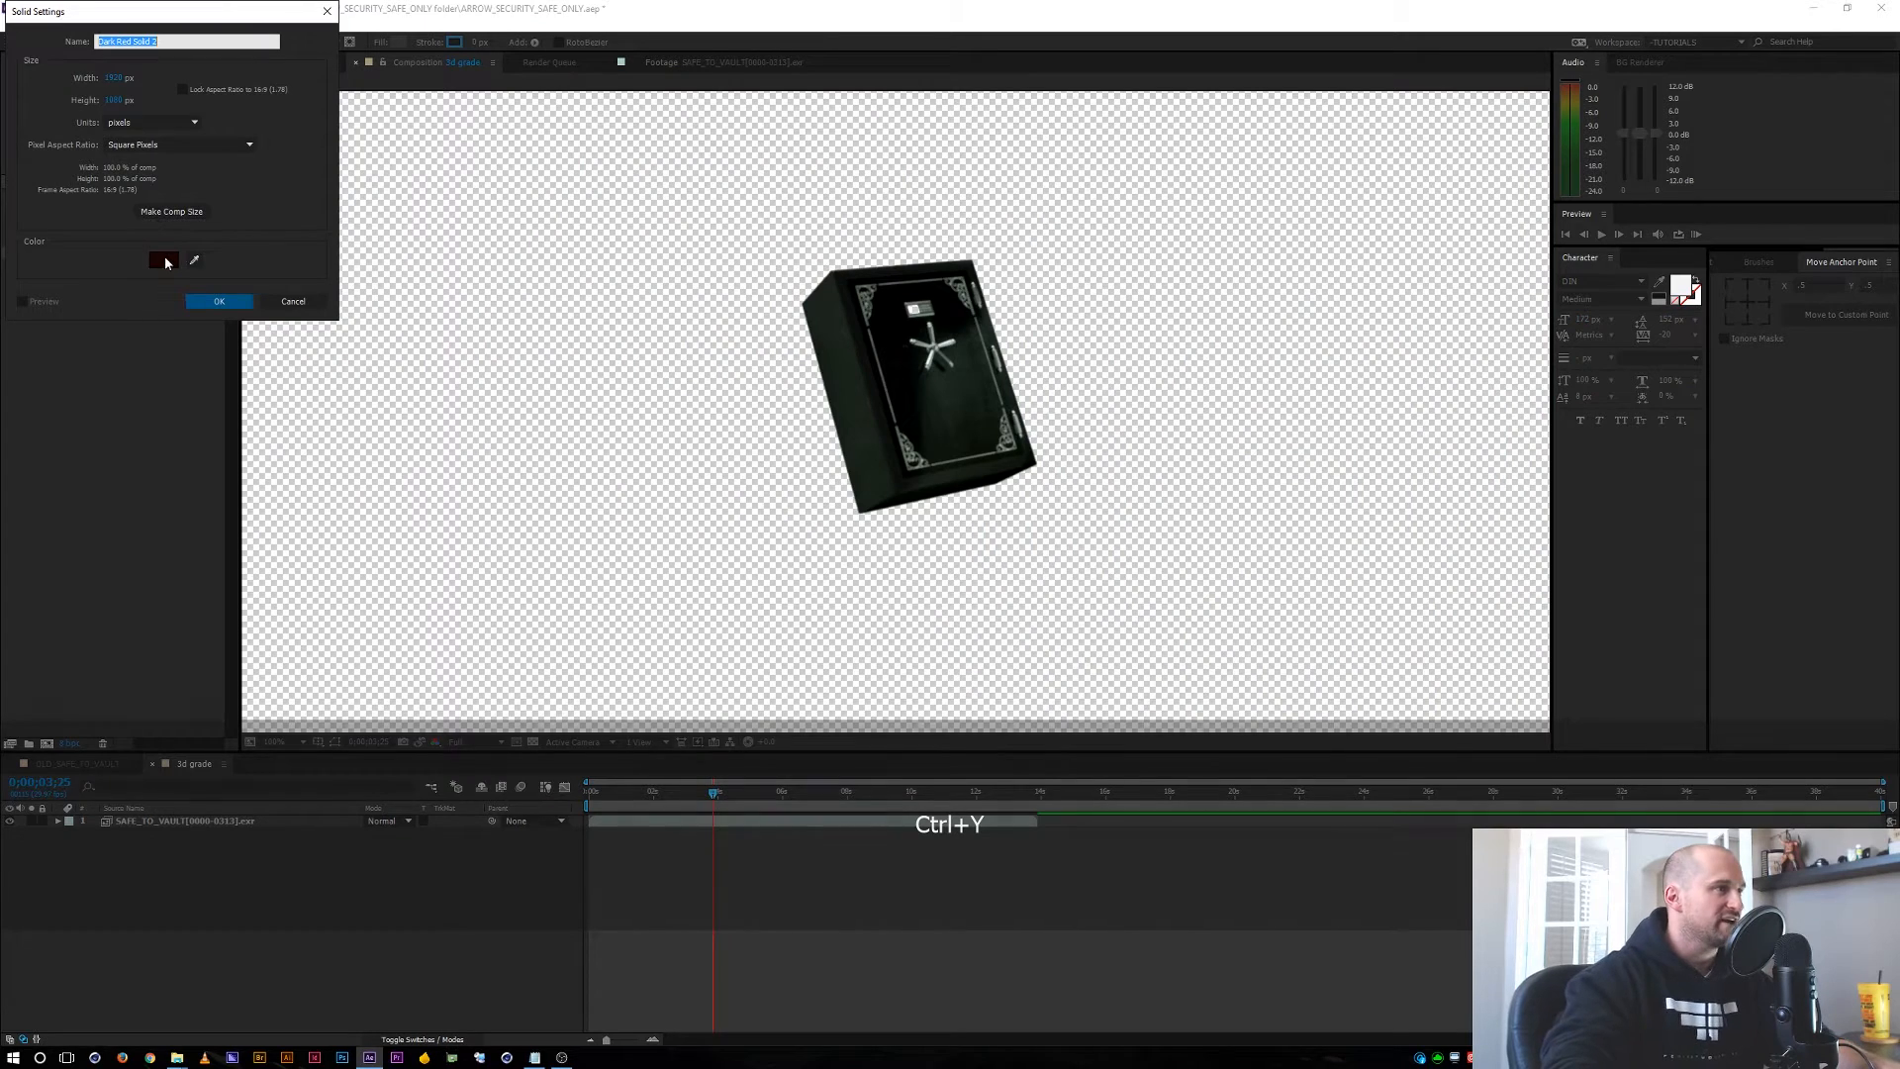
{"action": "left_click", "coordinate": [164, 259]}
{"action": "left_click_drag", "start_coordinate": [227, 207], "coordinate": [206, 230]}
{"action": "left_click", "coordinate": [116, 213]}
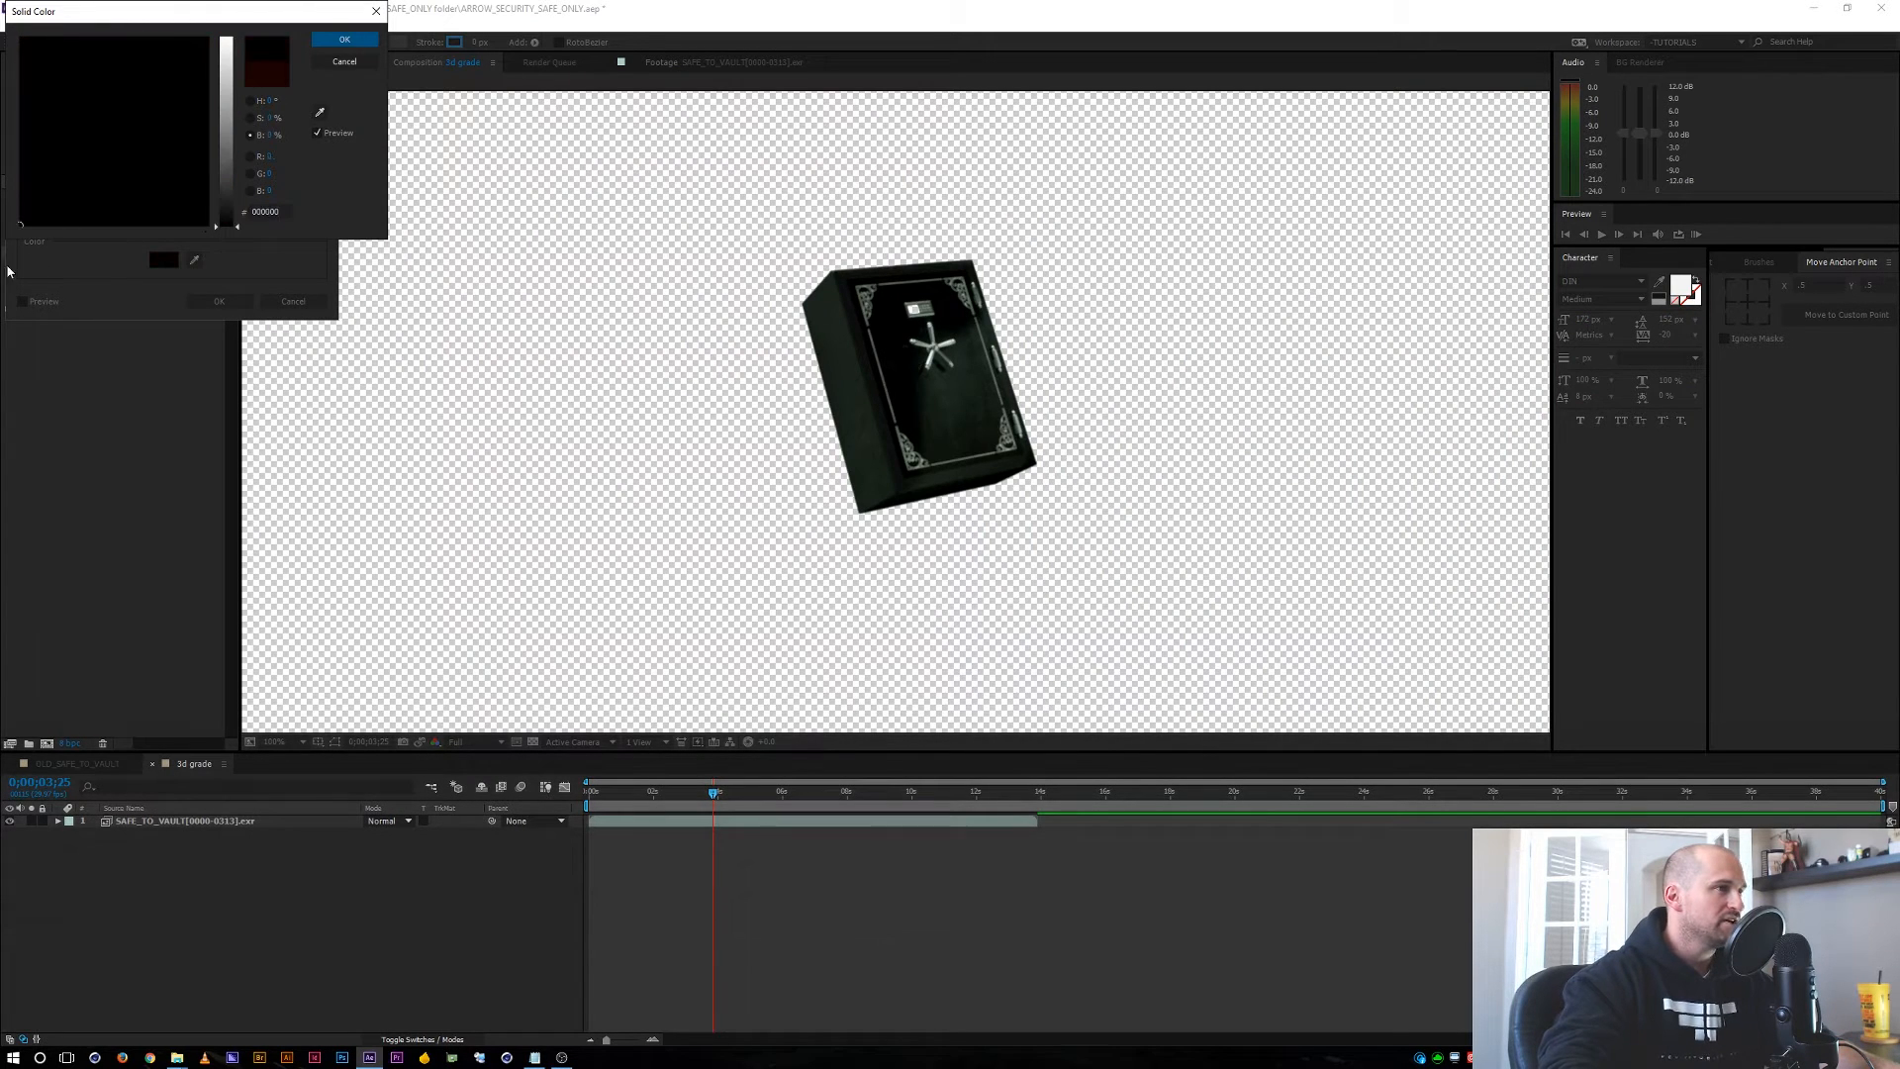
{"action": "left_click", "coordinate": [269, 135]}
{"action": "type", "text": "10"}
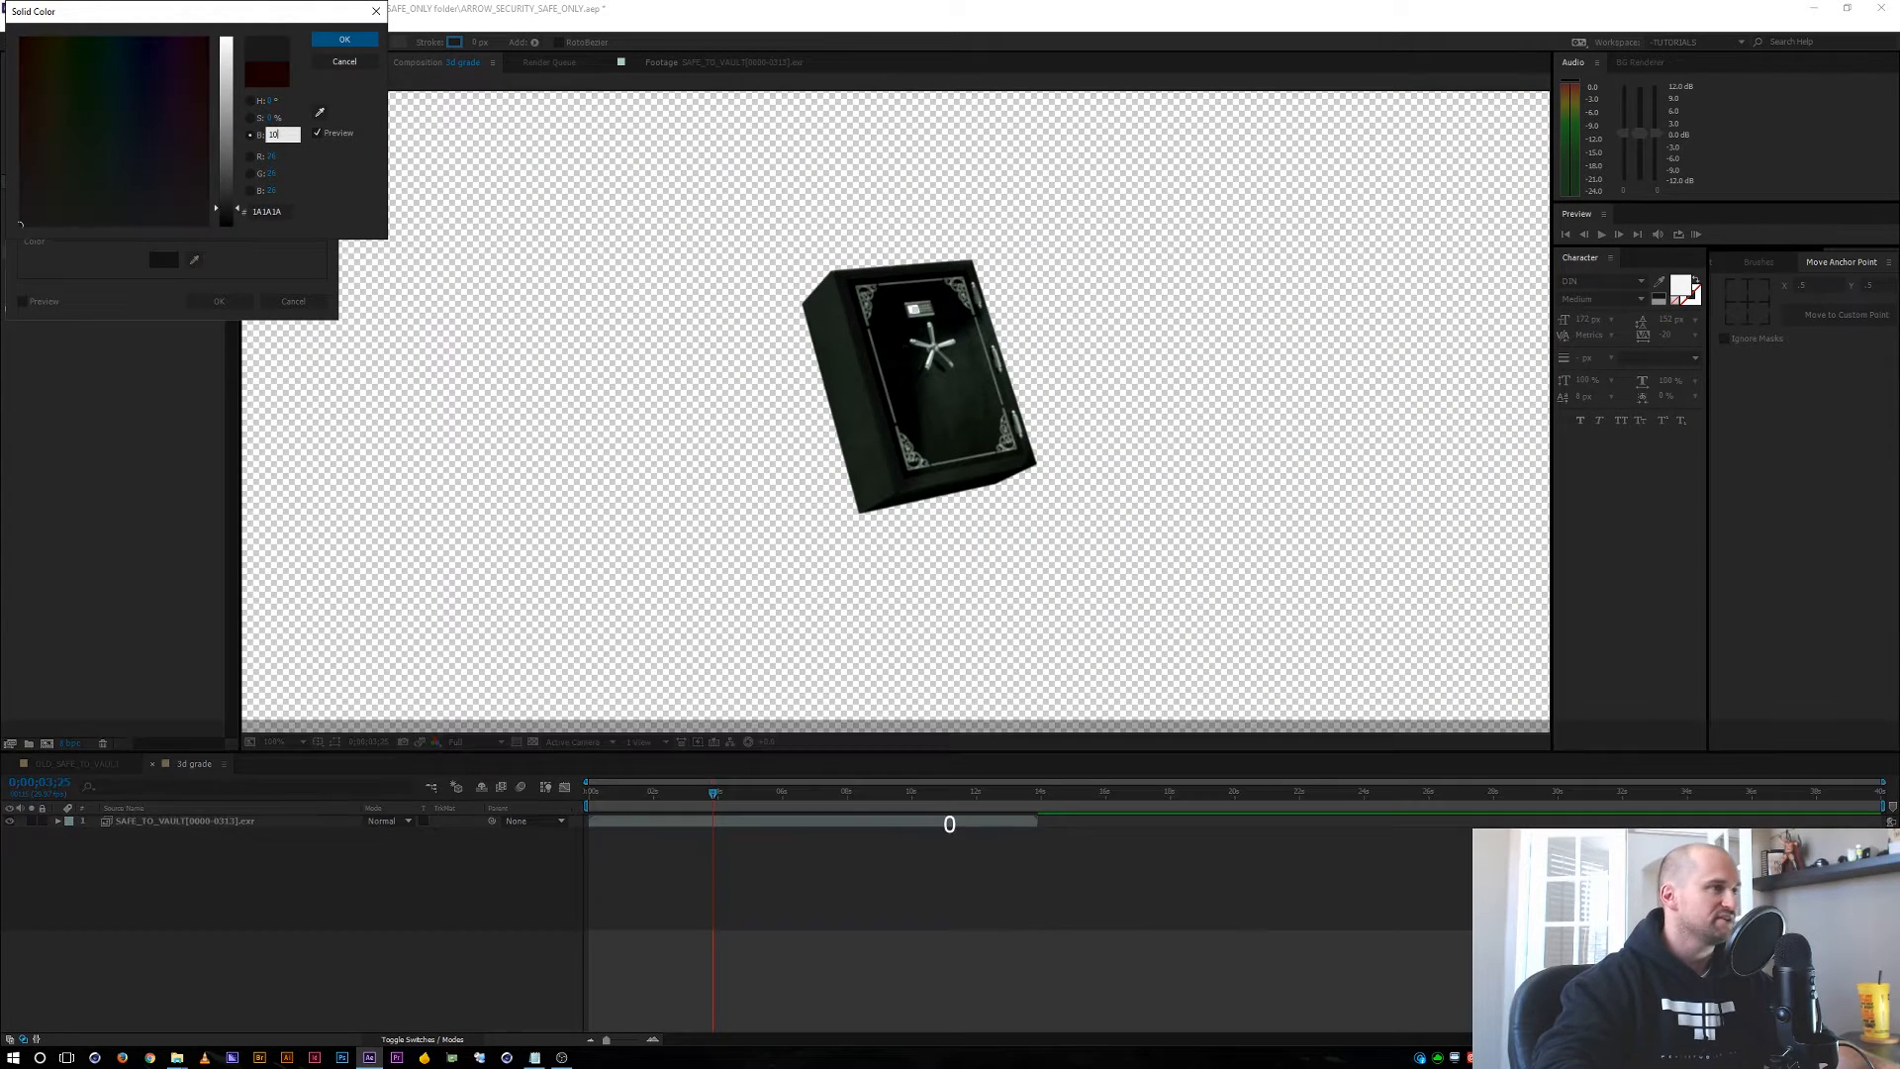
{"action": "key", "text": "Return"}
{"action": "key", "text": "Return"}
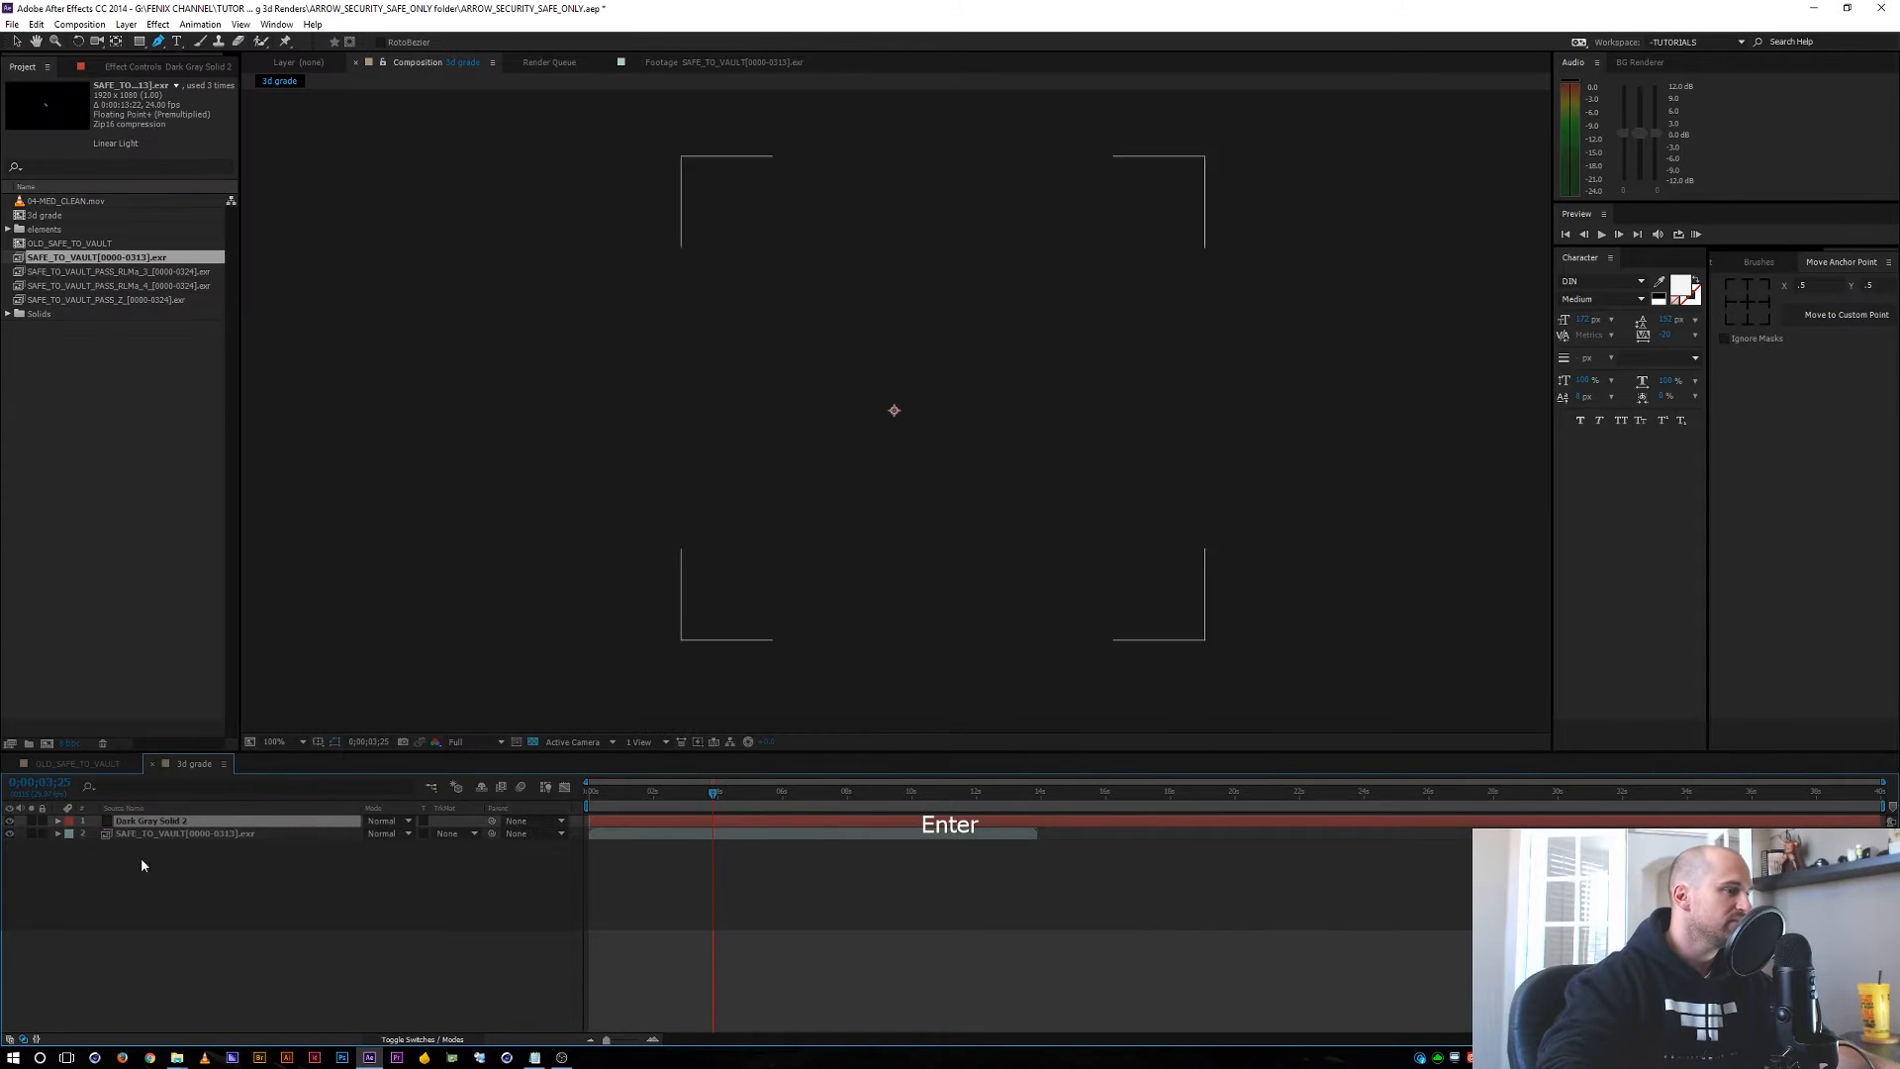
{"action": "left_click_drag", "start_coordinate": [171, 821], "coordinate": [176, 871]}
{"action": "left_click", "coordinate": [187, 905]}
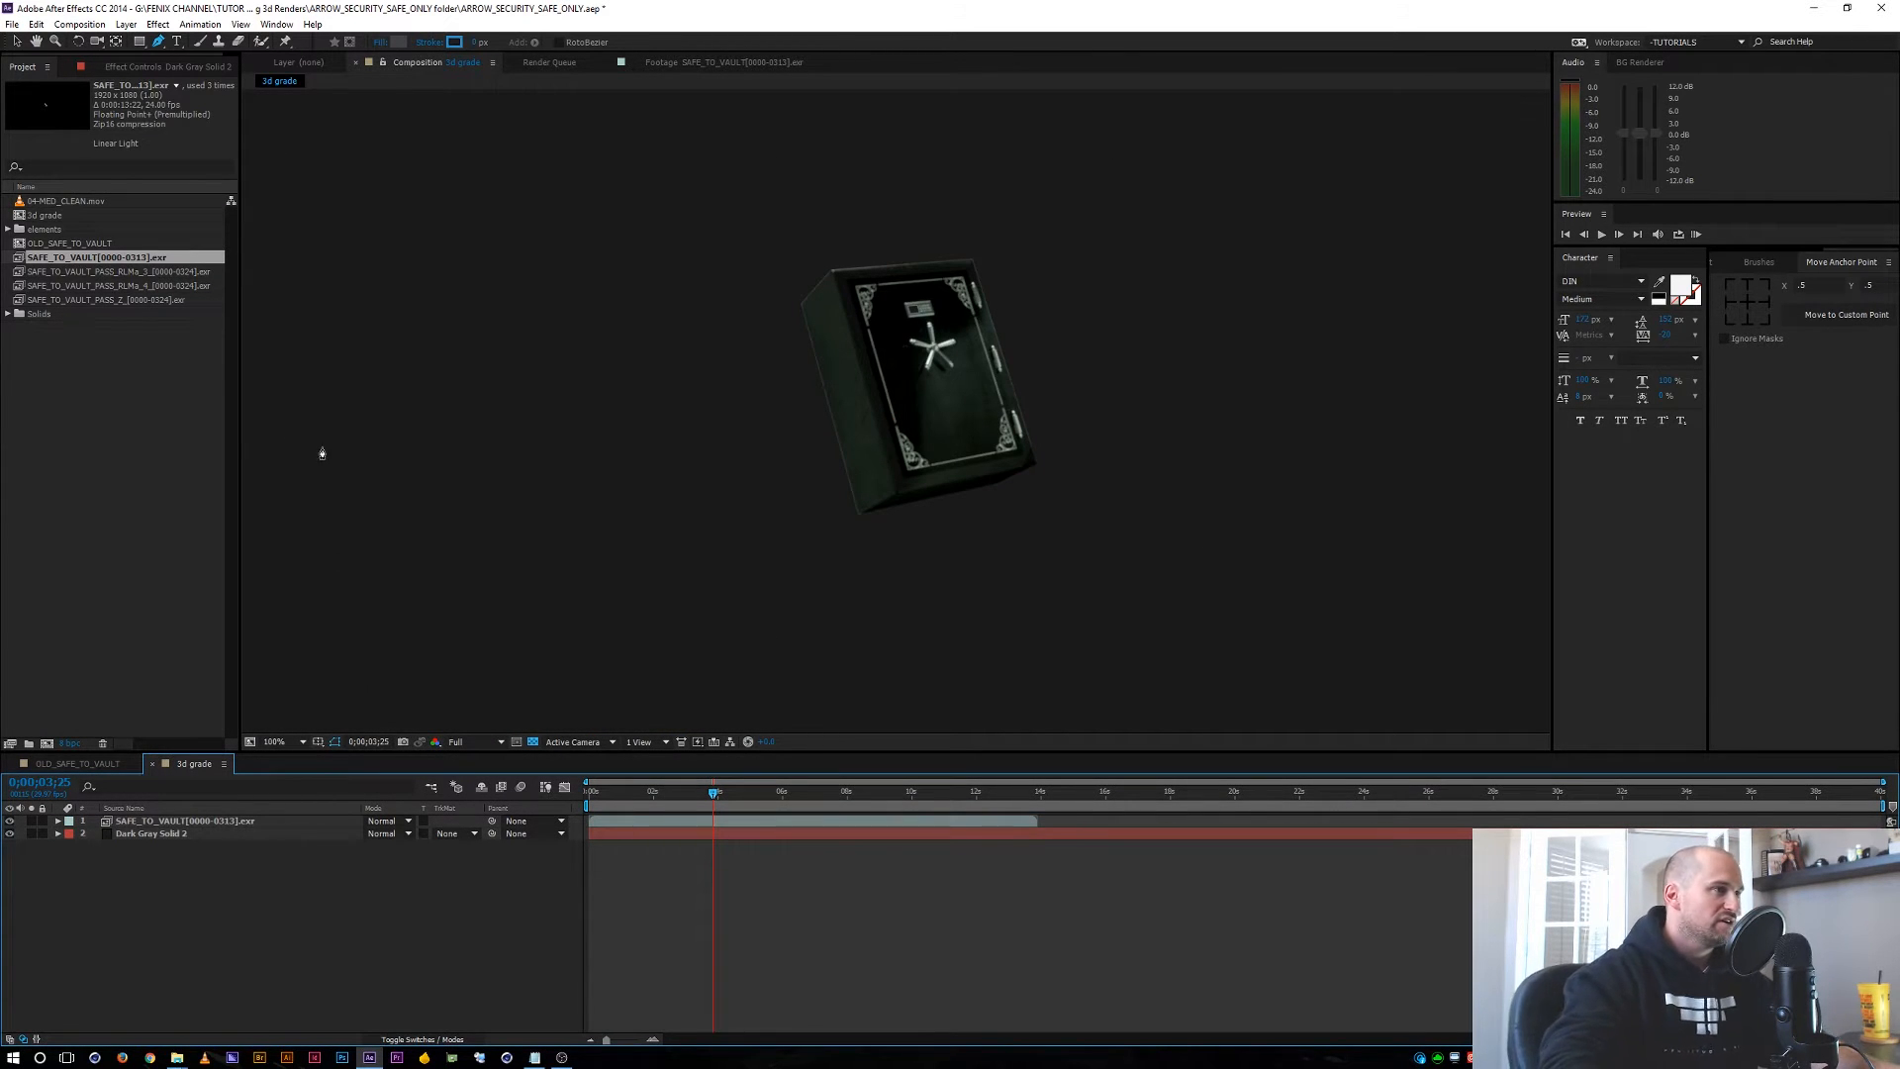
Add SAFE_TO_VAULT_PASS_RLMa_3_[0000-0324].exr above the safe layer and briefly view it in isolation.
{"action": "left_click", "coordinate": [164, 457]}
{"action": "left_click", "coordinate": [134, 272]}
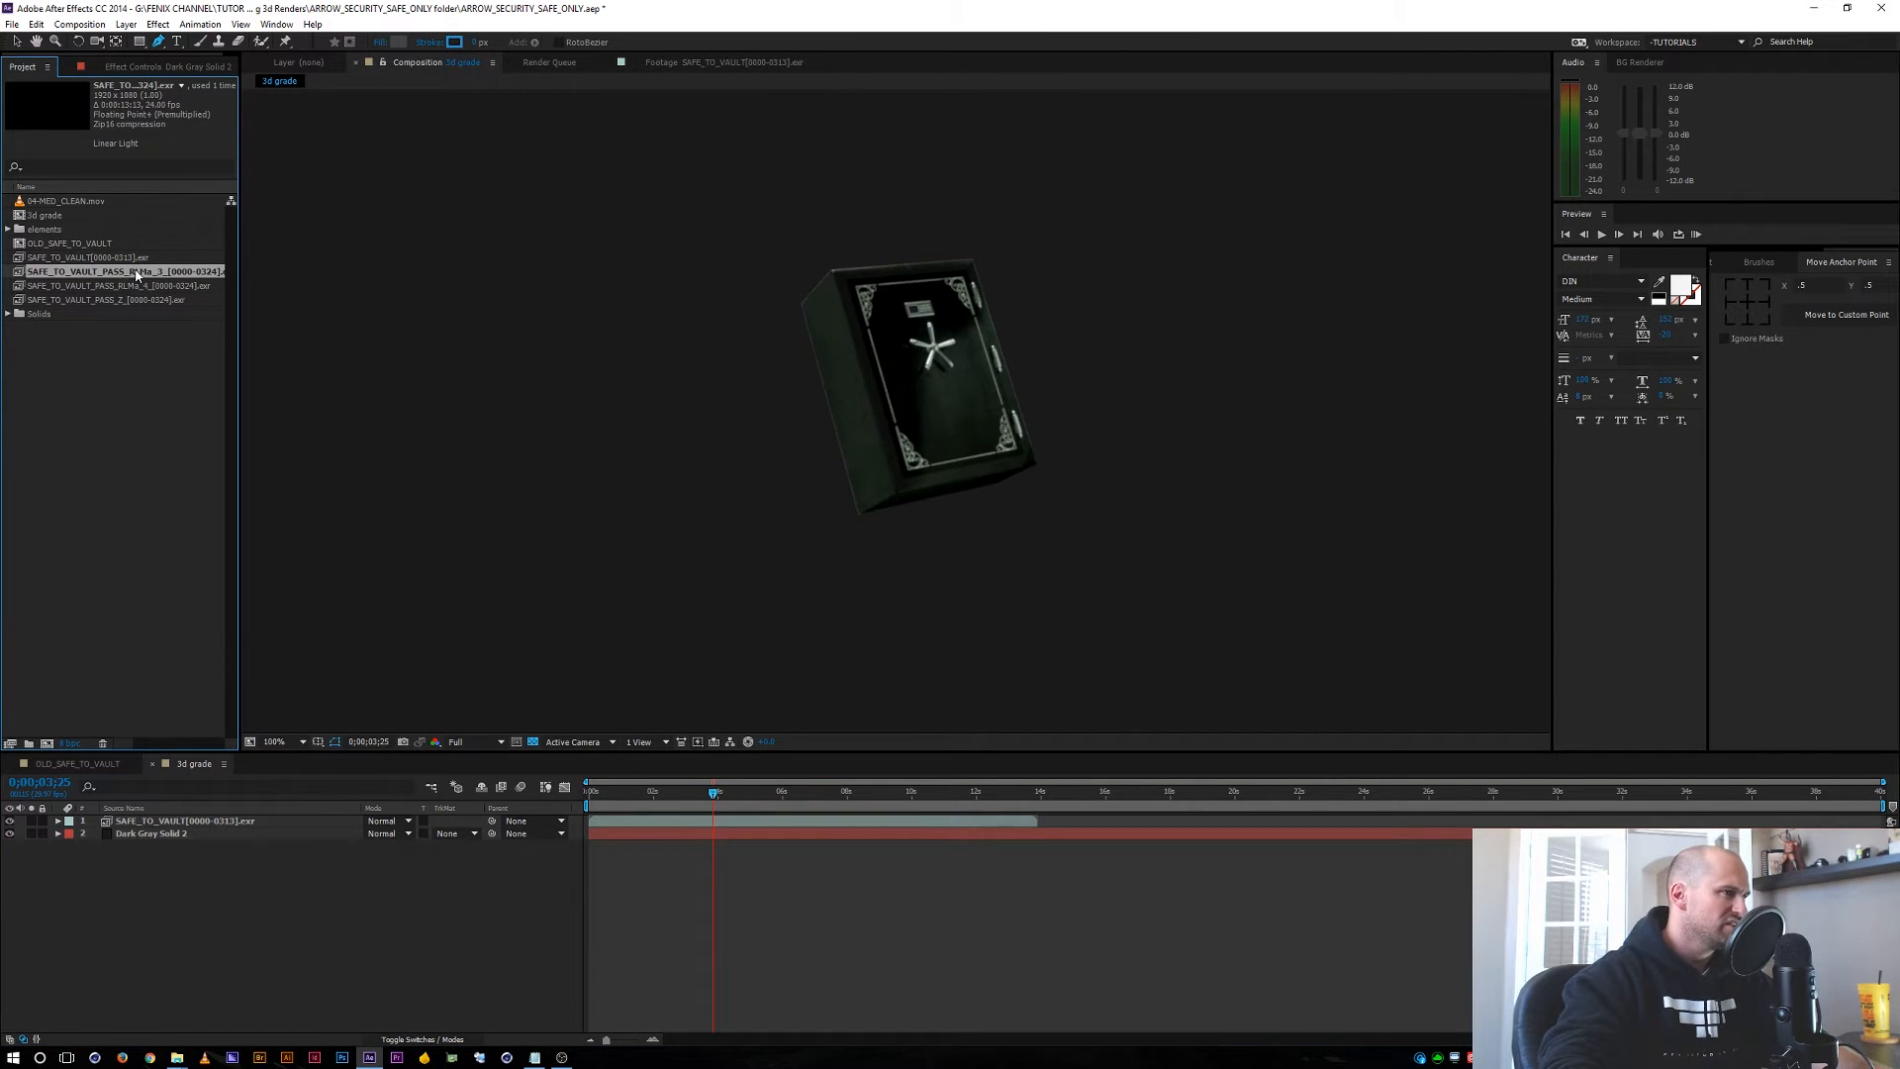
{"action": "left_click_drag", "start_coordinate": [139, 276], "coordinate": [199, 820]}
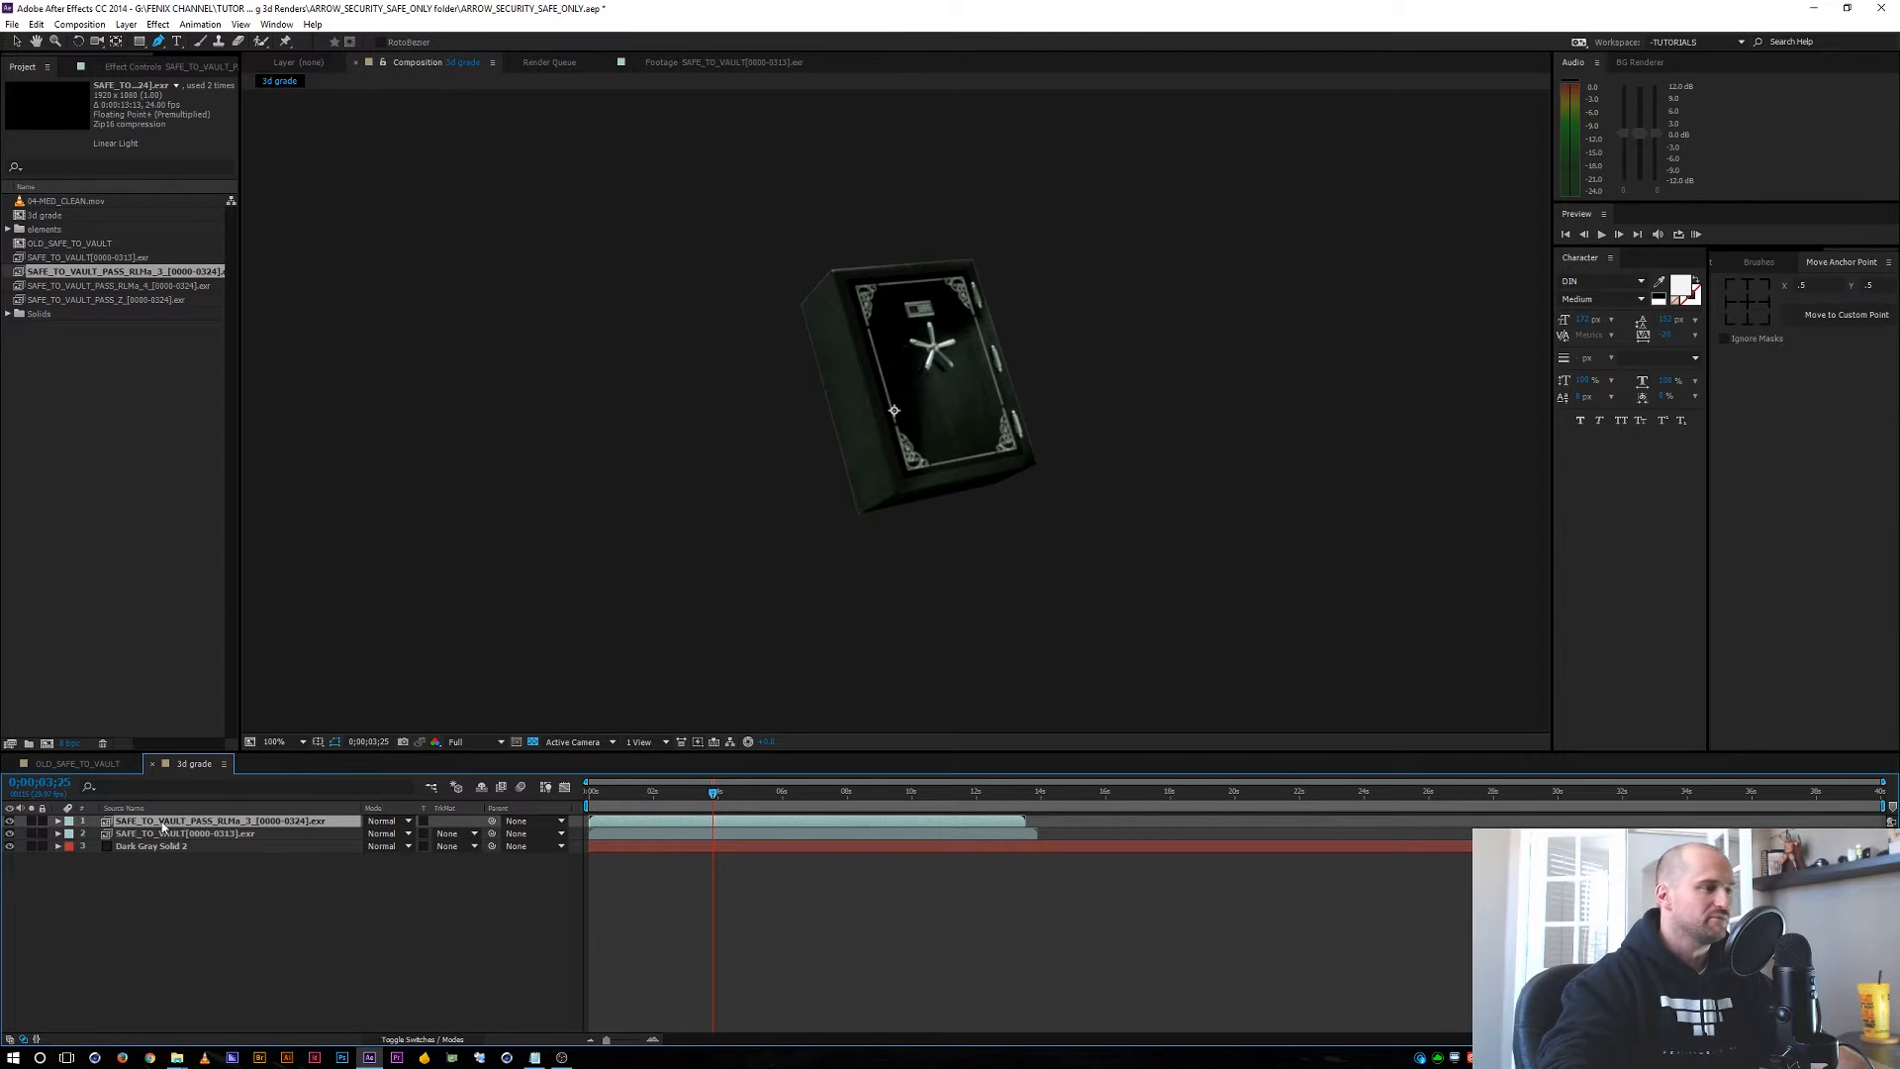
{"action": "left_click", "coordinate": [32, 821]}
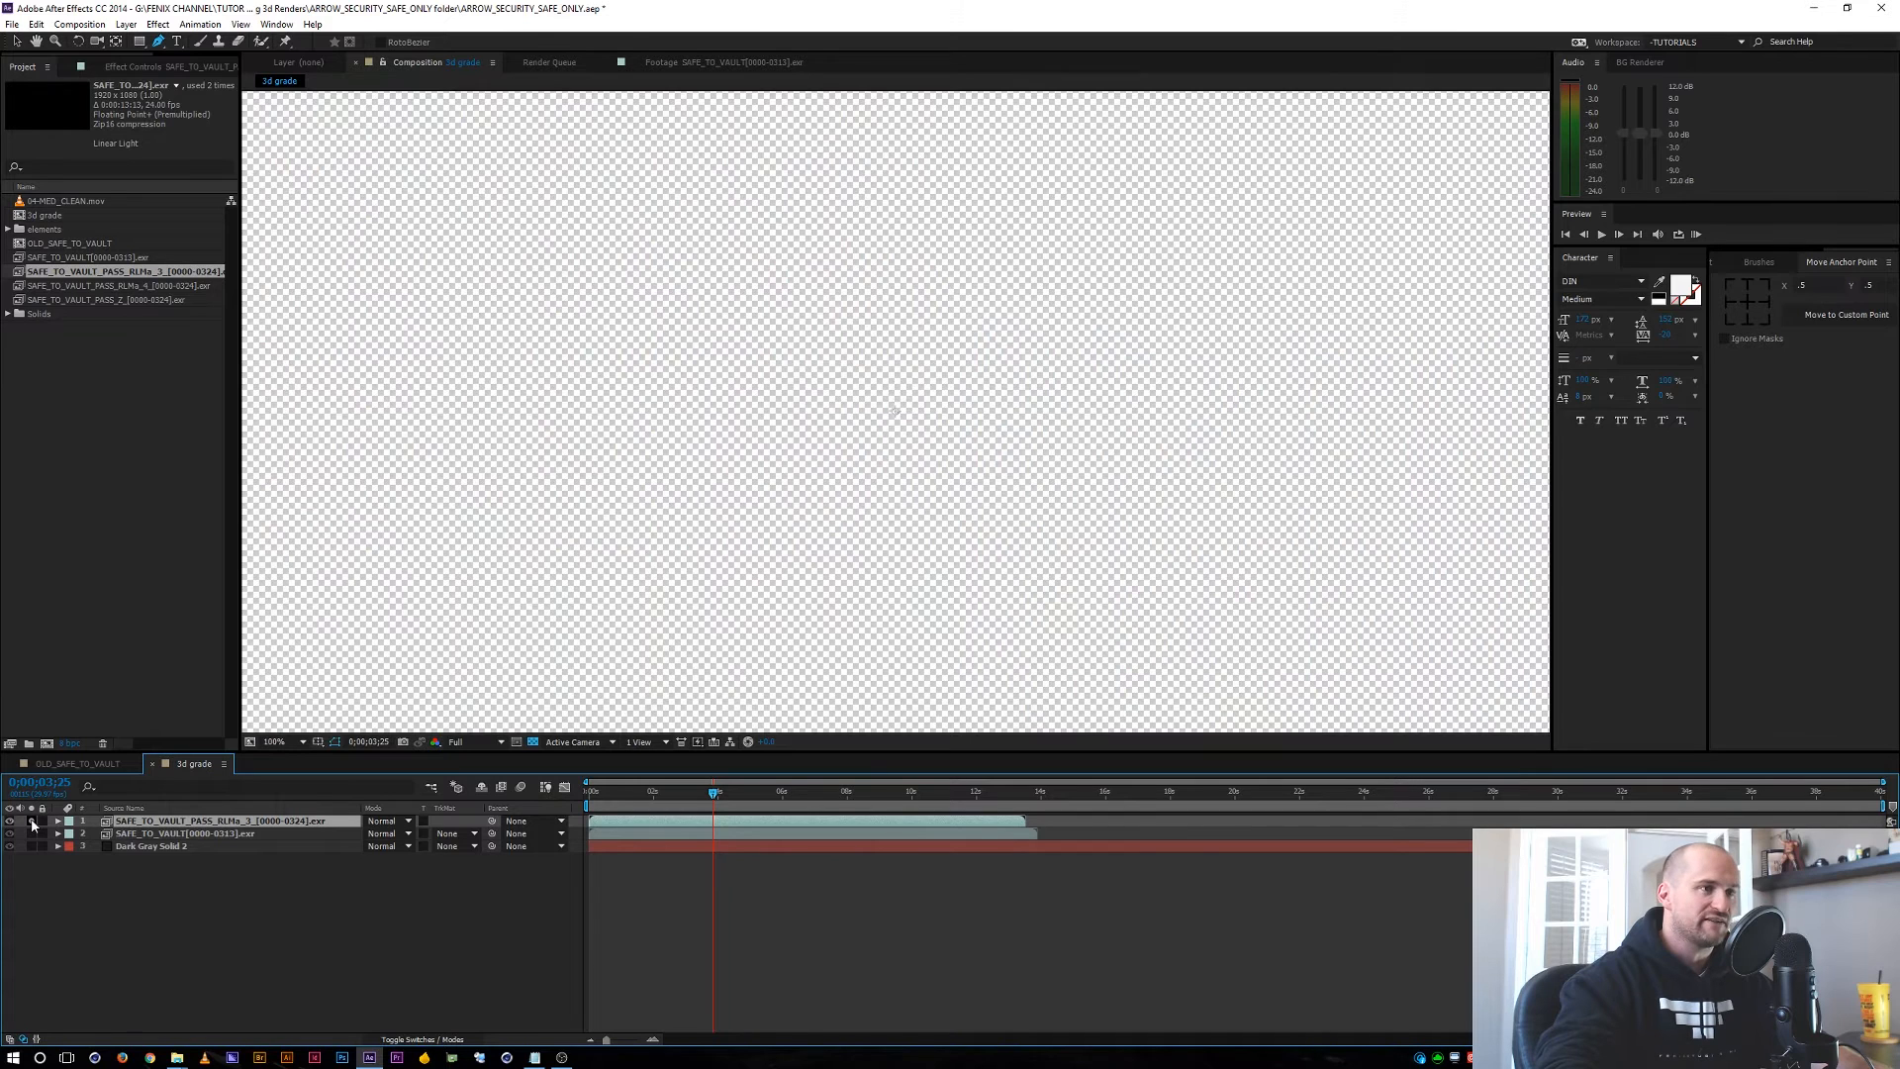
{"action": "left_click", "coordinate": [31, 821]}
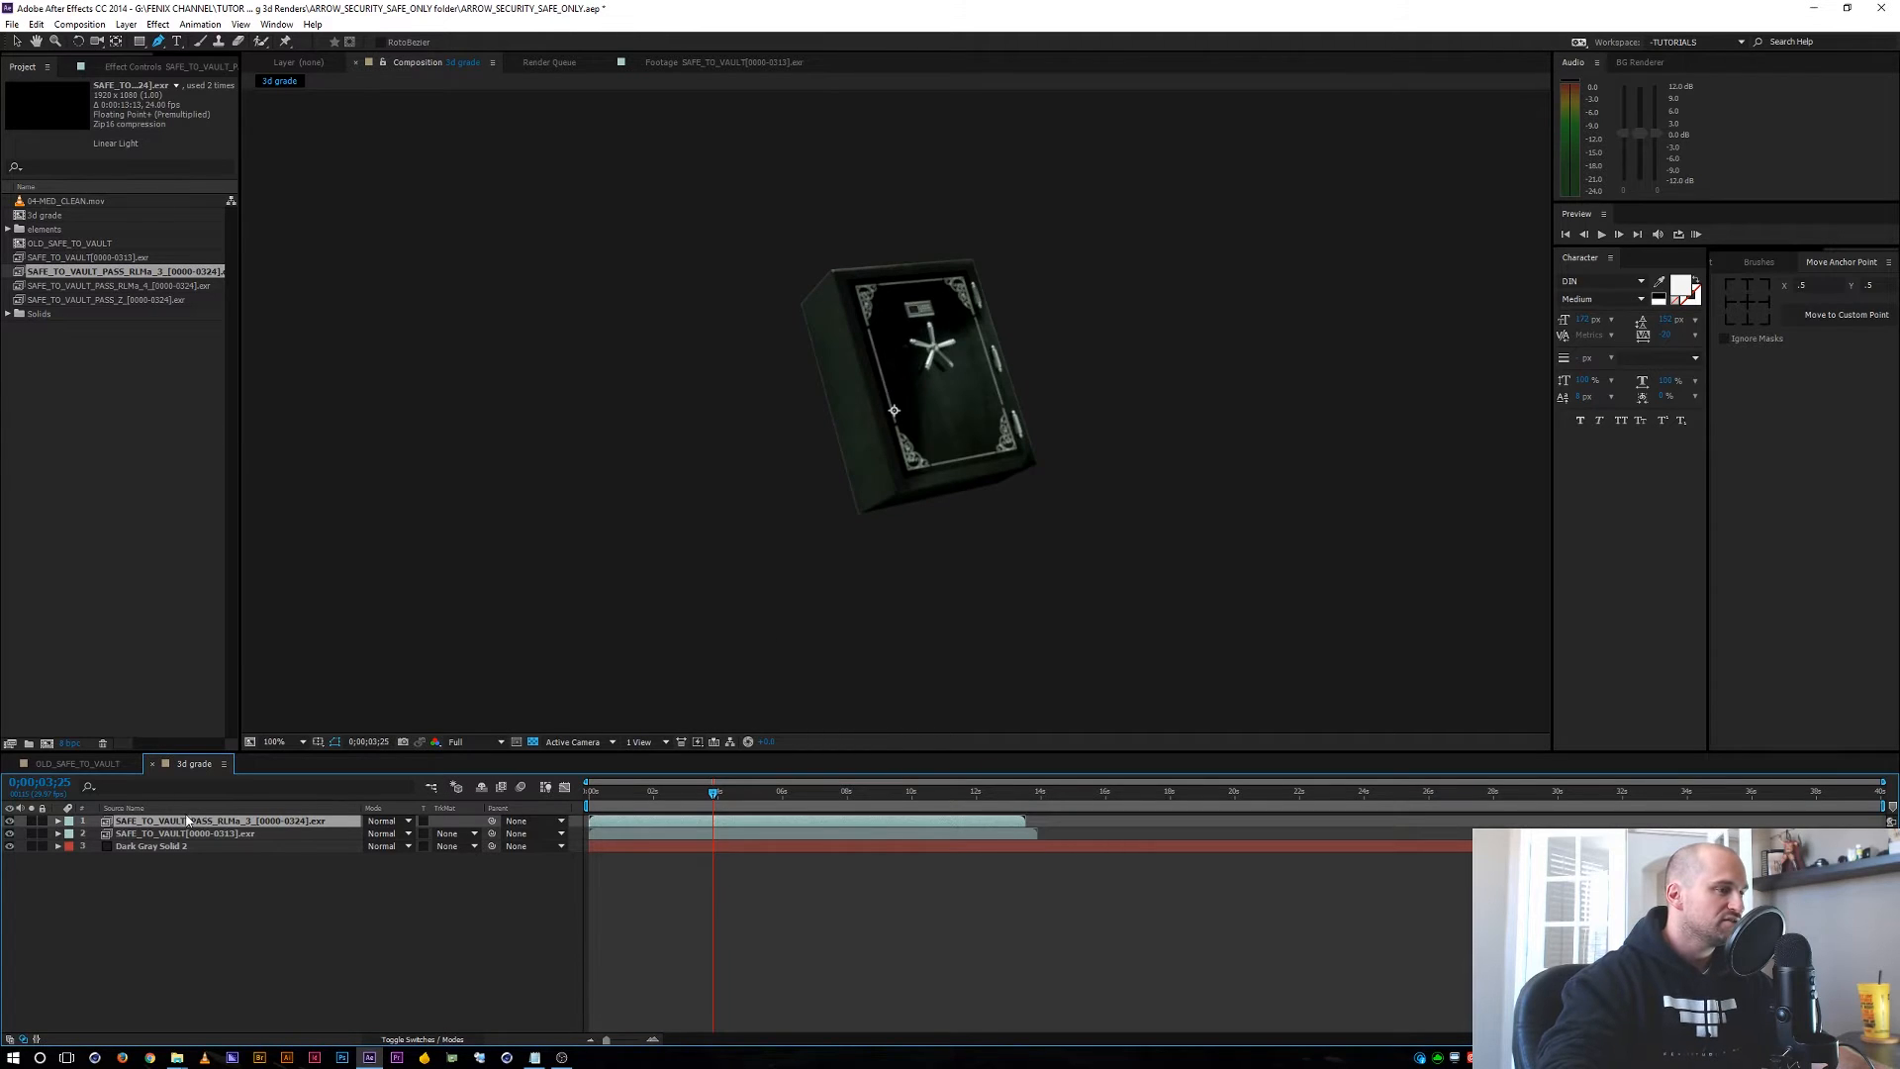
Open the RLMa_3 pass layer on its own and examine its image at several points in time.
{"action": "double_click", "coordinate": [186, 822]}
{"action": "left_click_drag", "start_coordinate": [652, 710], "coordinate": [866, 720]}
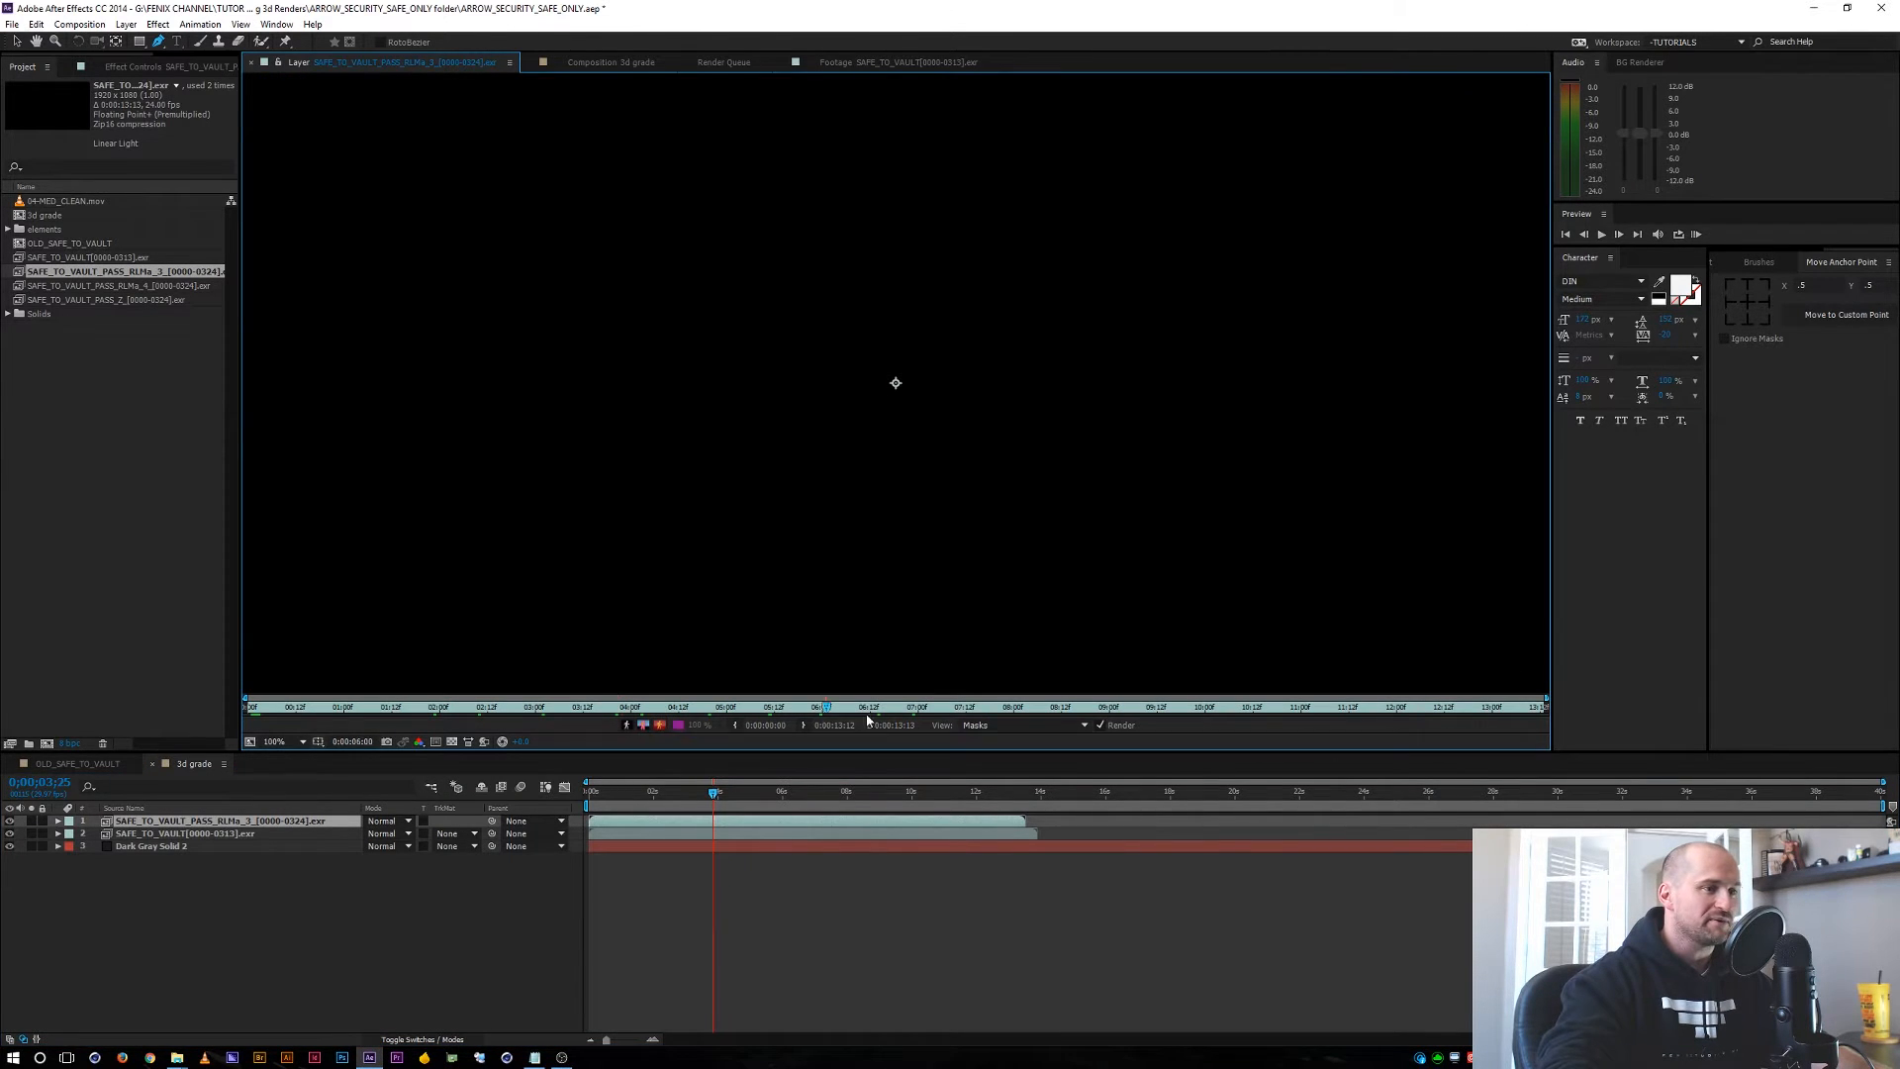
{"action": "left_click_drag", "start_coordinate": [992, 710], "coordinate": [1283, 712]}
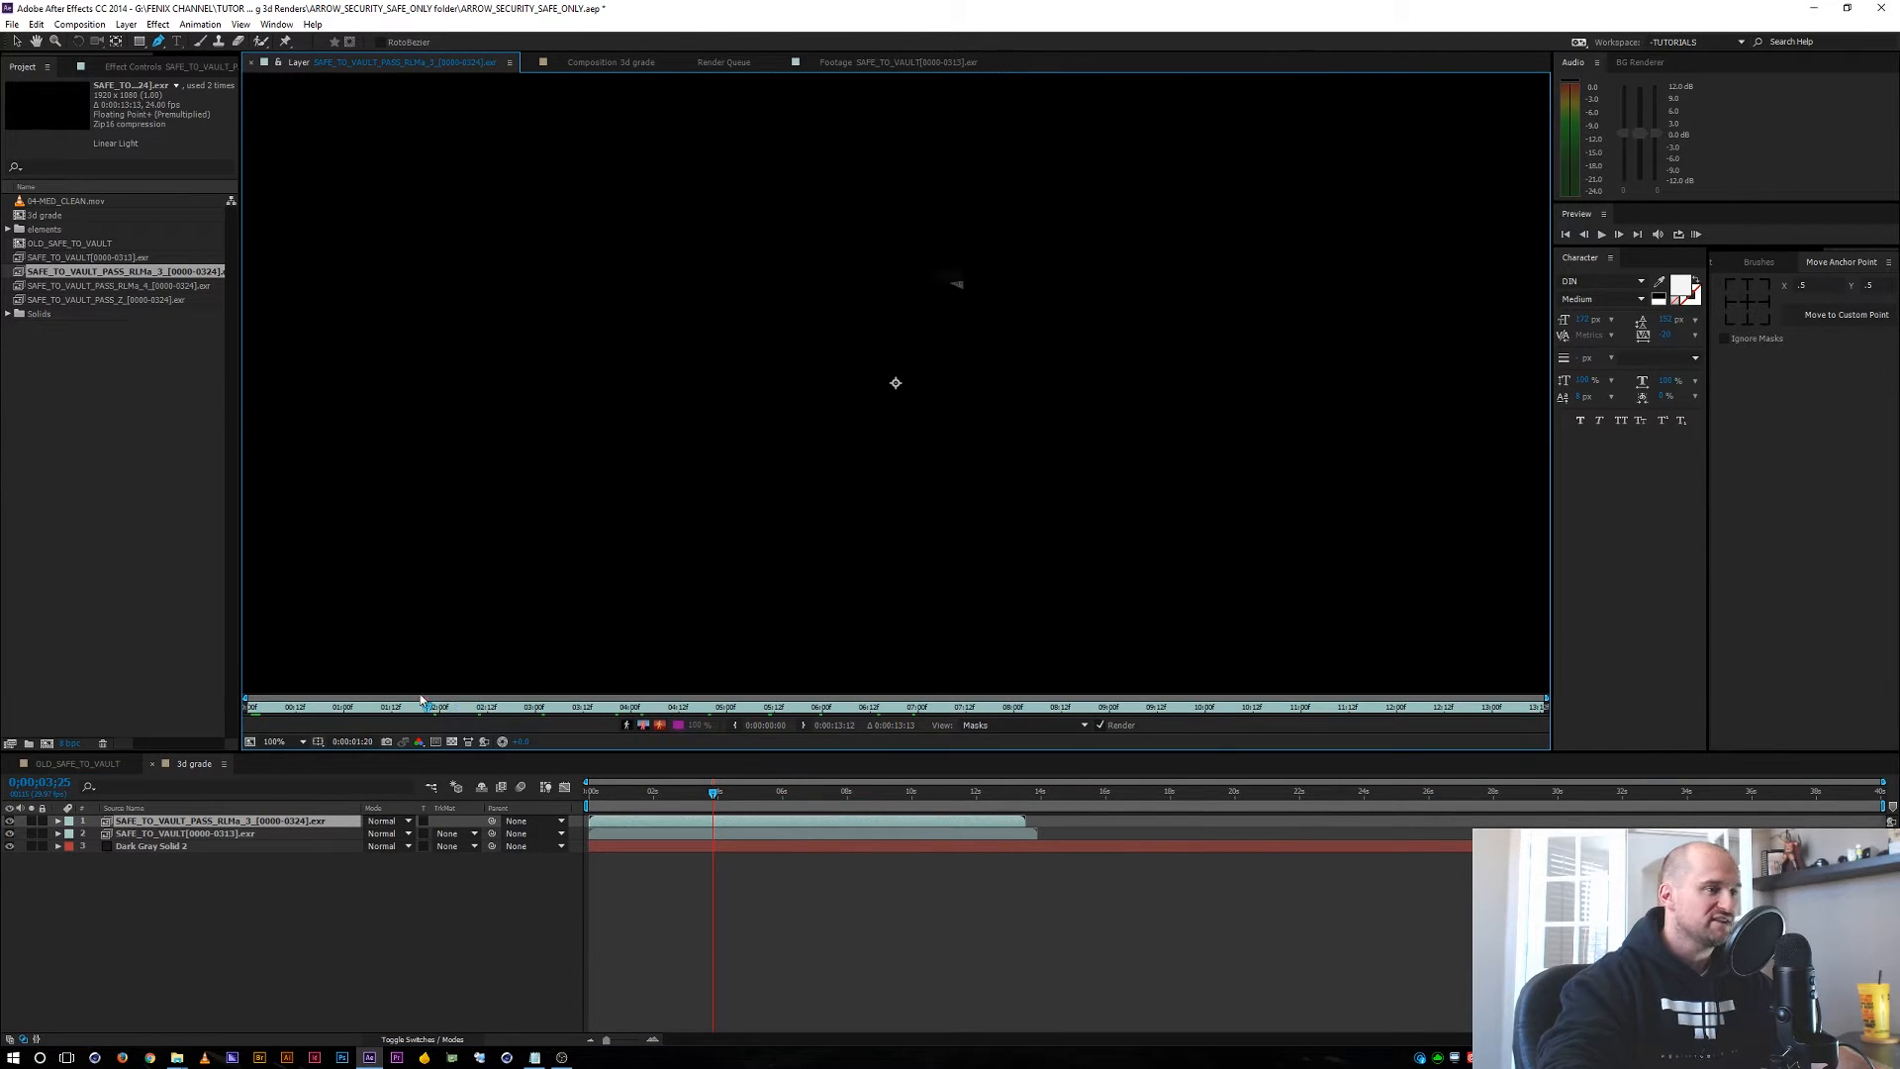
{"action": "mouse_move", "coordinate": [420, 700]}
{"action": "left_mouse_down"}
{"action": "mouse_move", "coordinate": [369, 704]}
{"action": "mouse_move", "coordinate": [438, 707]}
{"action": "left_mouse_up"}
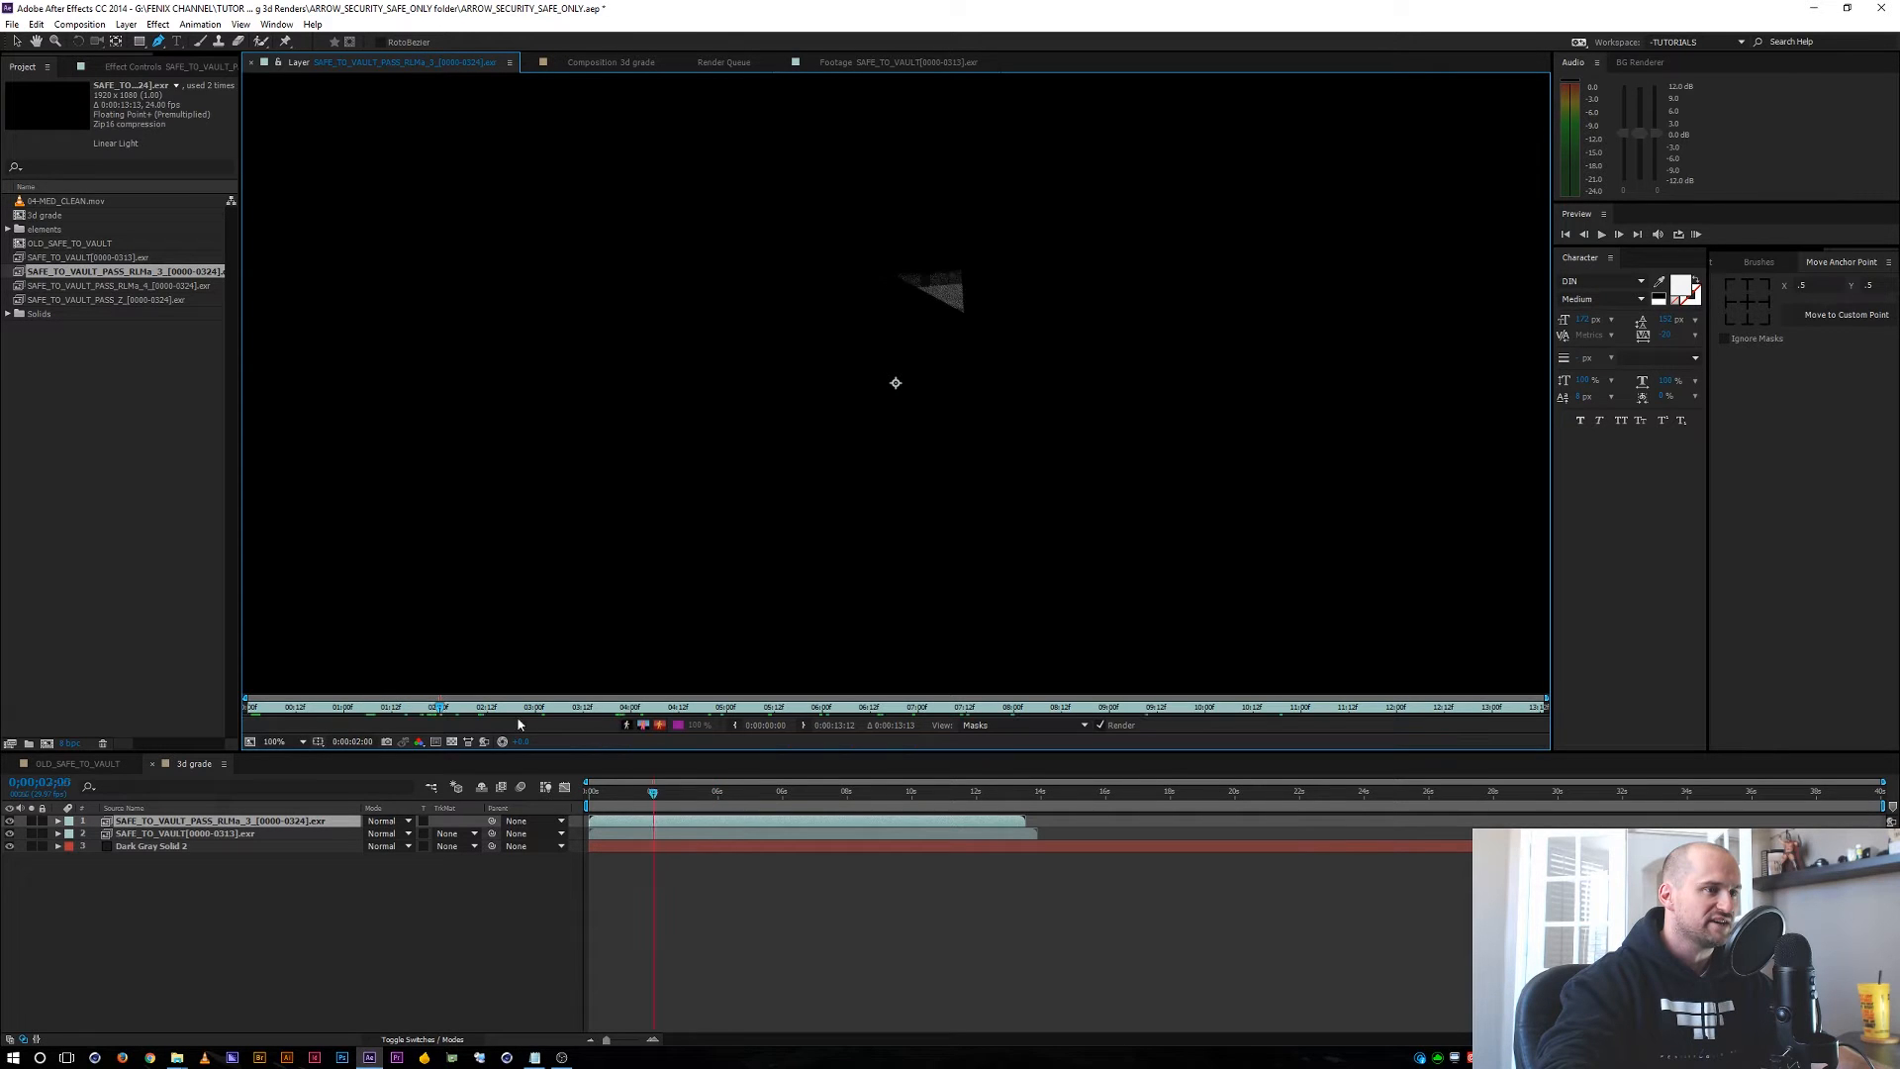
{"action": "left_click", "coordinate": [451, 741]}
{"action": "left_click", "coordinate": [452, 741]}
{"action": "left_click", "coordinate": [457, 706]}
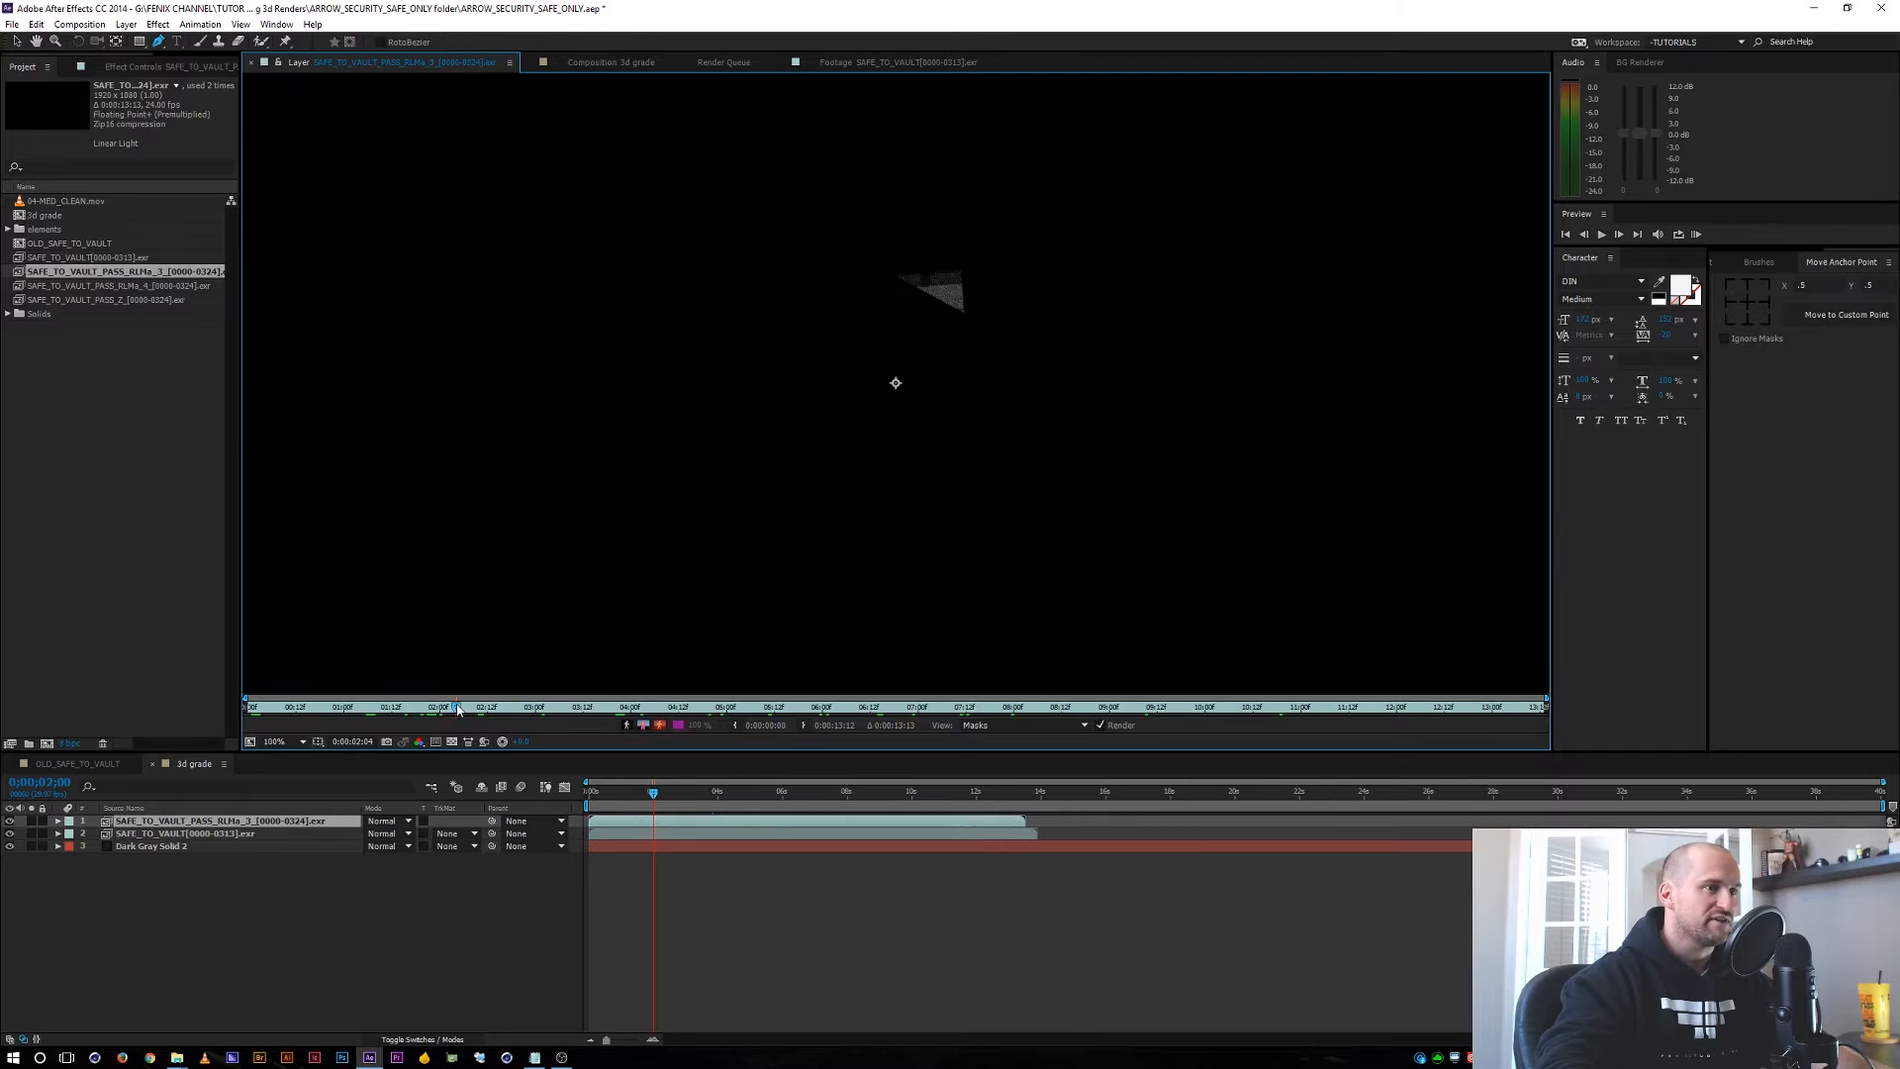
Delete the RLMa_3 pass layer from the 3d grade composition.
{"action": "left_click", "coordinate": [62, 479]}
{"action": "left_click", "coordinate": [159, 825]}
{"action": "key", "text": "Delete"}
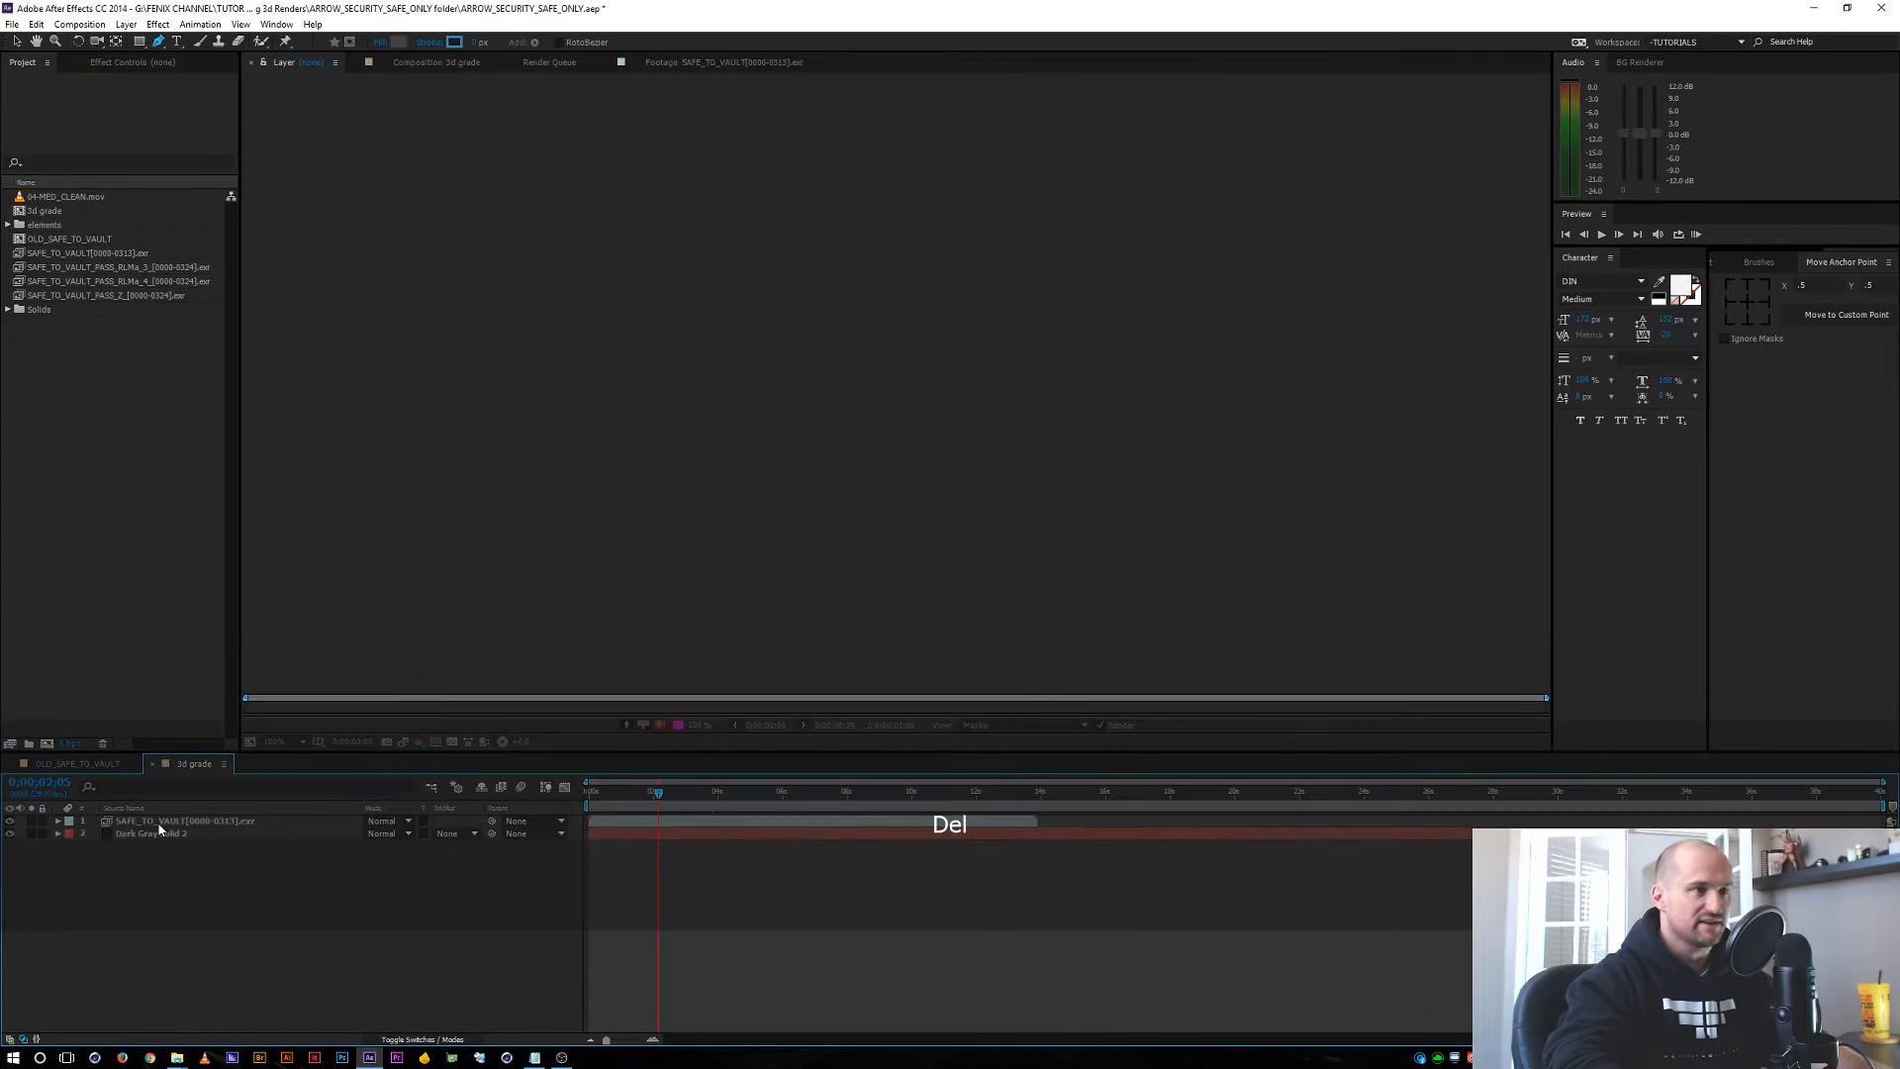
Preview SAFE_TO_VAULT_PASS_RLMa_4_[0000-0324].exr, add it above the safe layer, and collapse the safe layer's mask properties.
{"action": "double_click", "coordinate": [153, 282]}
{"action": "left_click_drag", "start_coordinate": [608, 701], "coordinate": [627, 711]}
{"action": "left_click_drag", "start_coordinate": [139, 284], "coordinate": [228, 827]}
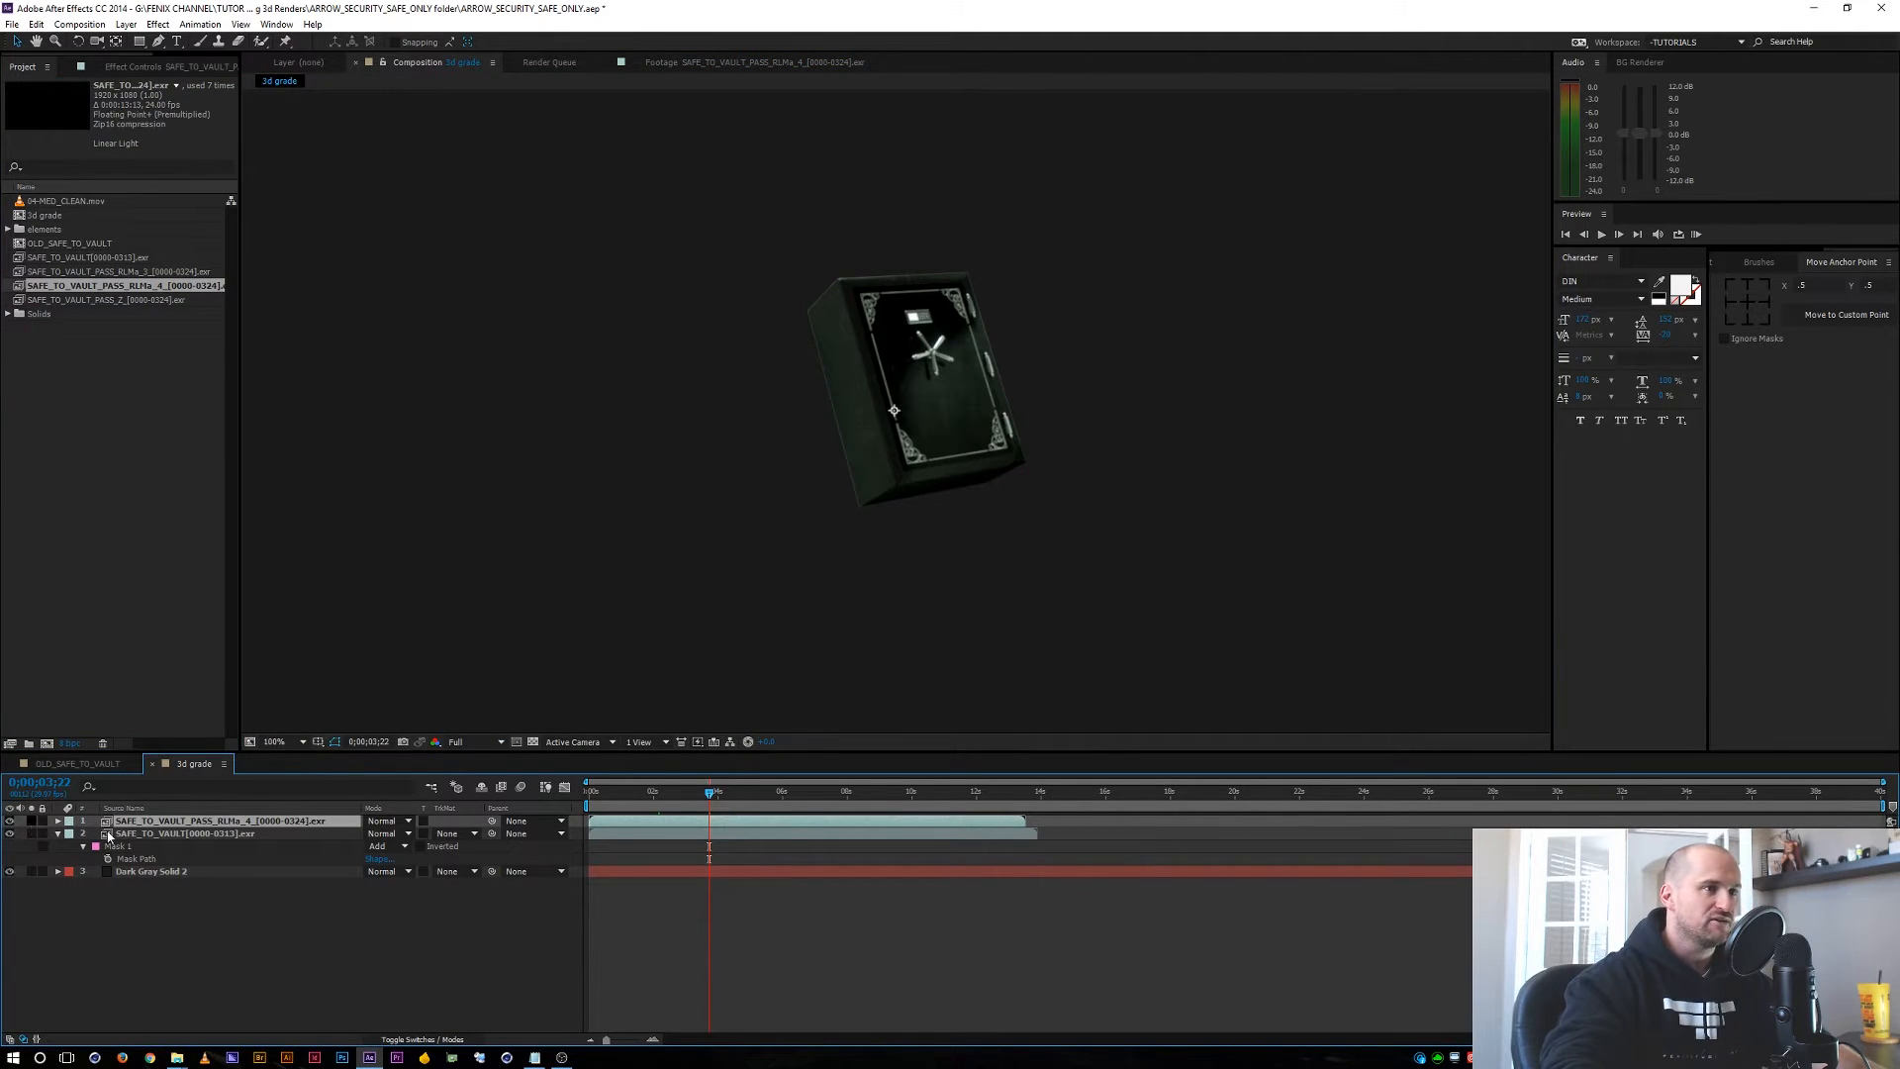
{"action": "left_click", "coordinate": [240, 934]}
{"action": "left_click", "coordinate": [56, 833]}
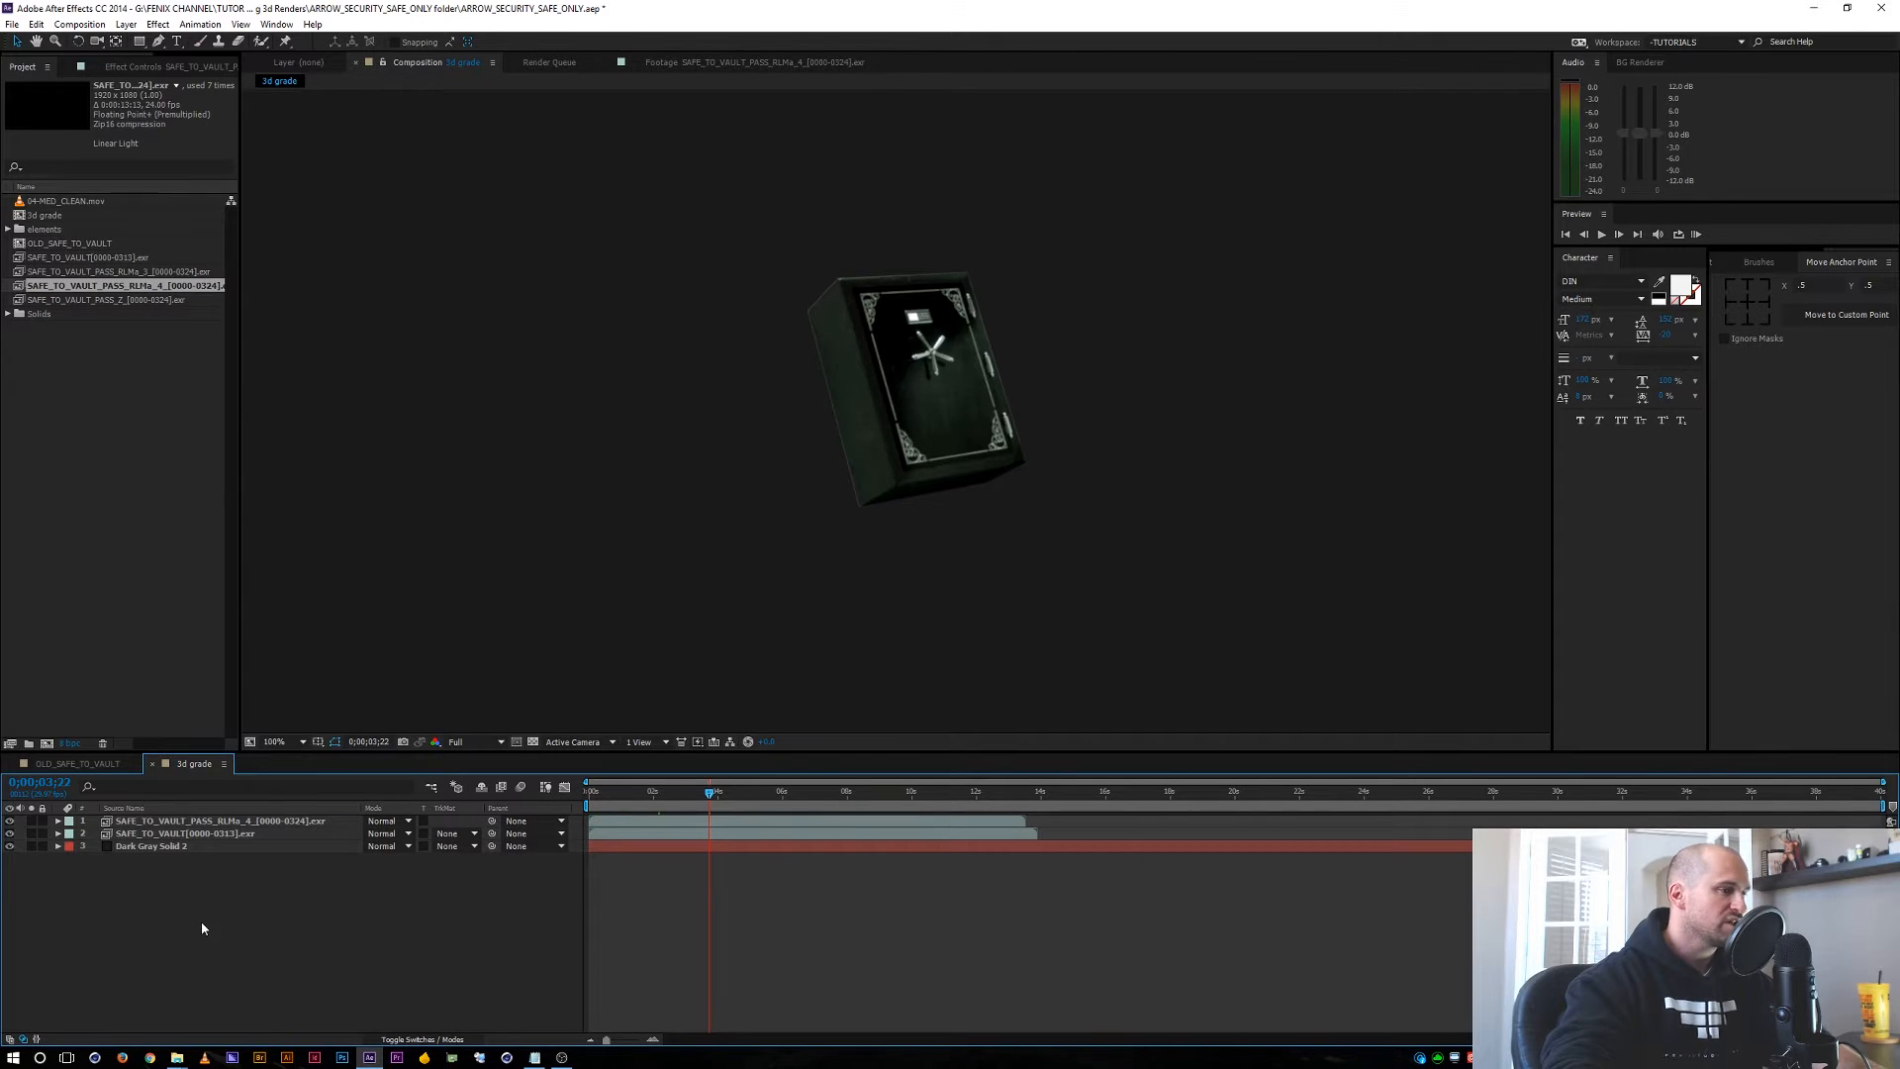
Search the effects for "set" and apply Set Channels to the SAFE_TO_VAULT[0000-0313].exr layer.
{"action": "left_click", "coordinate": [170, 836]}
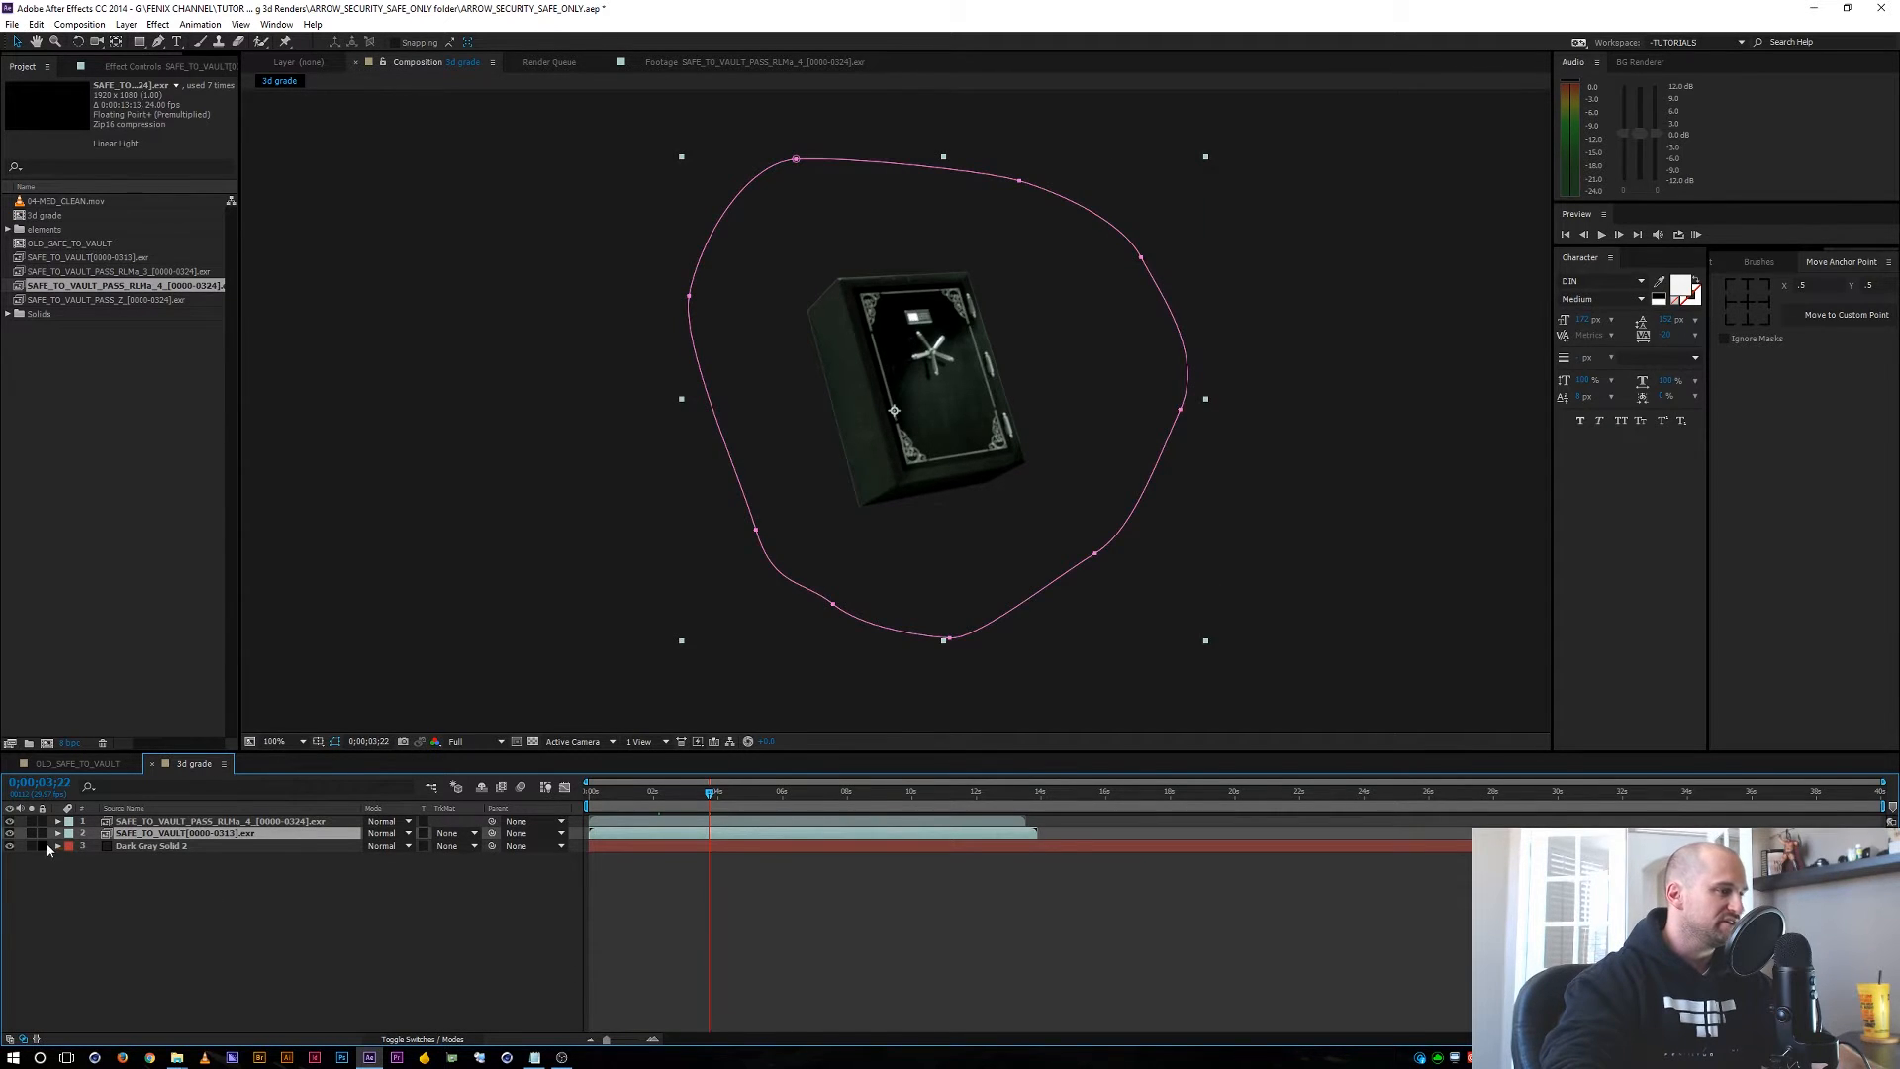
{"action": "left_click", "coordinate": [207, 946]}
{"action": "left_click", "coordinate": [178, 837]}
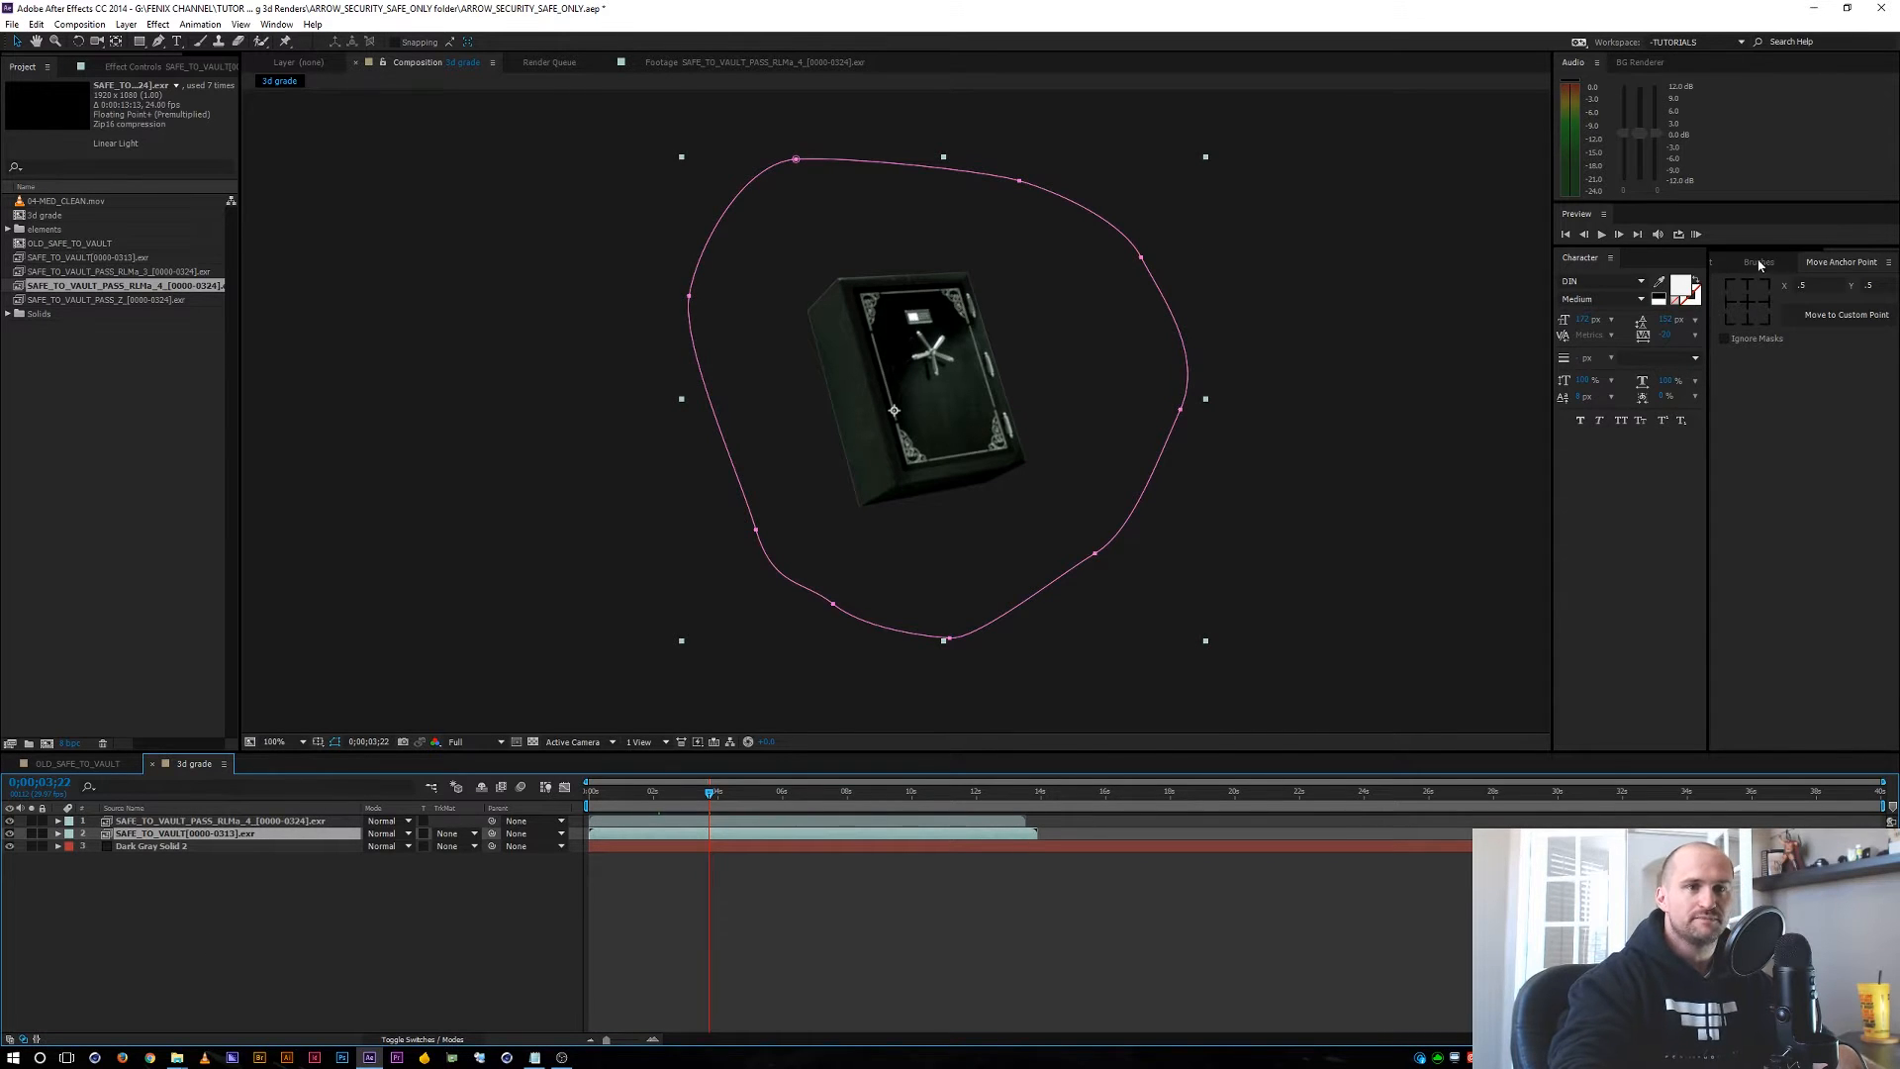
{"action": "left_click", "coordinate": [276, 25]}
{"action": "left_click", "coordinate": [568, 238]}
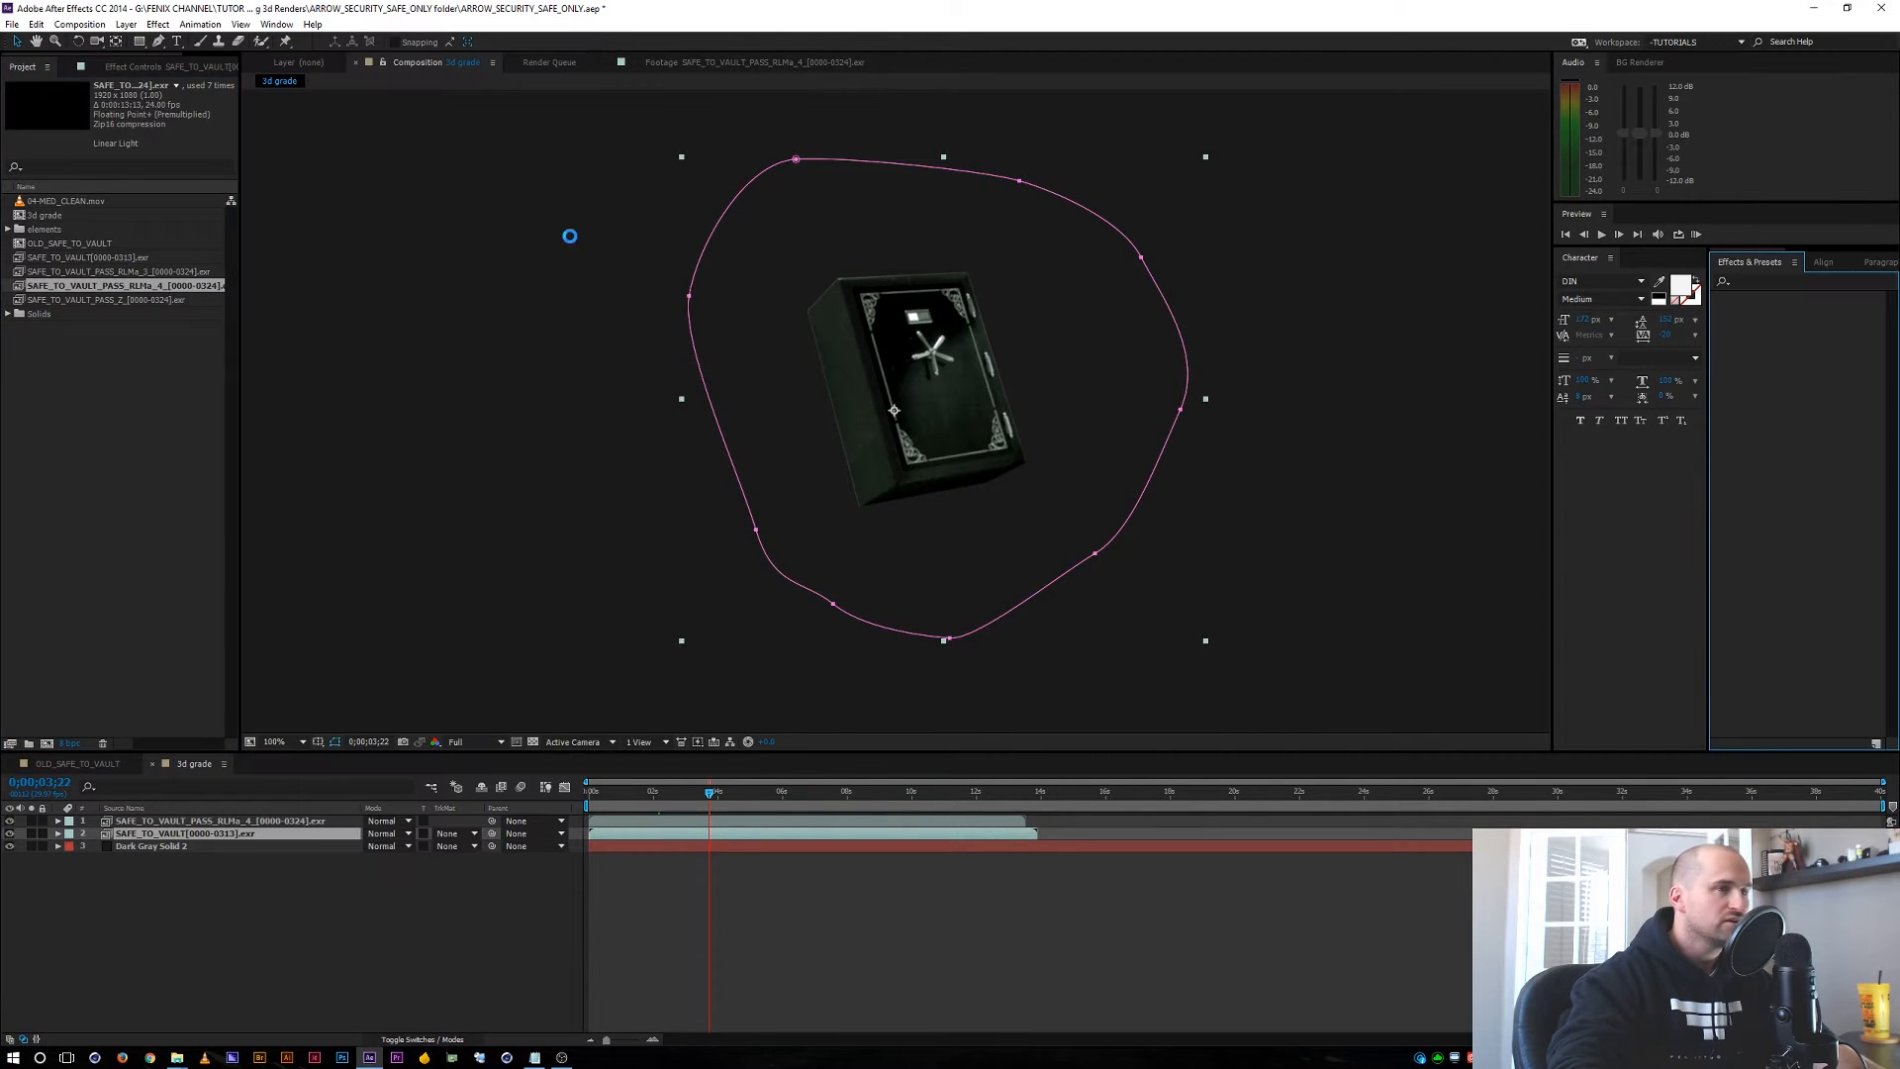
{"action": "left_click", "coordinate": [1760, 282]}
{"action": "type", "text": "set"}
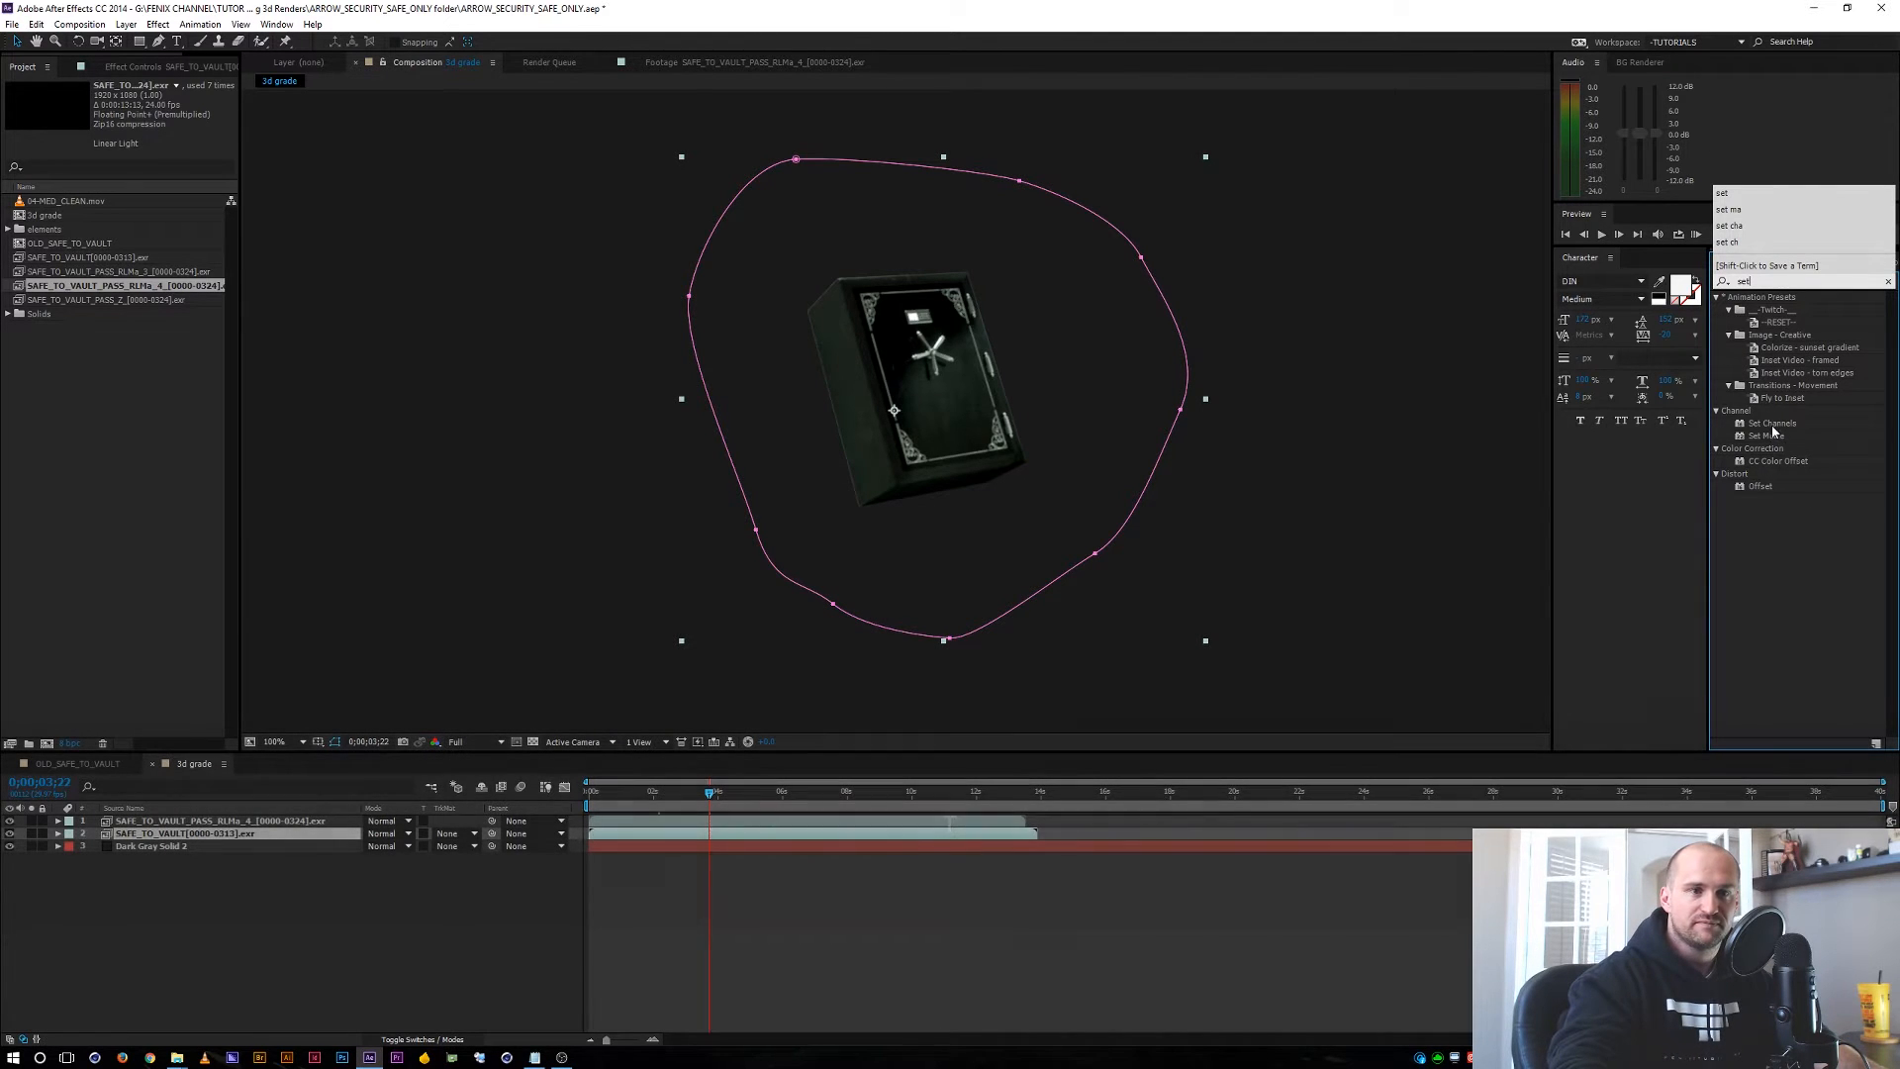
{"action": "left_click_drag", "start_coordinate": [1772, 423], "coordinate": [317, 834]}
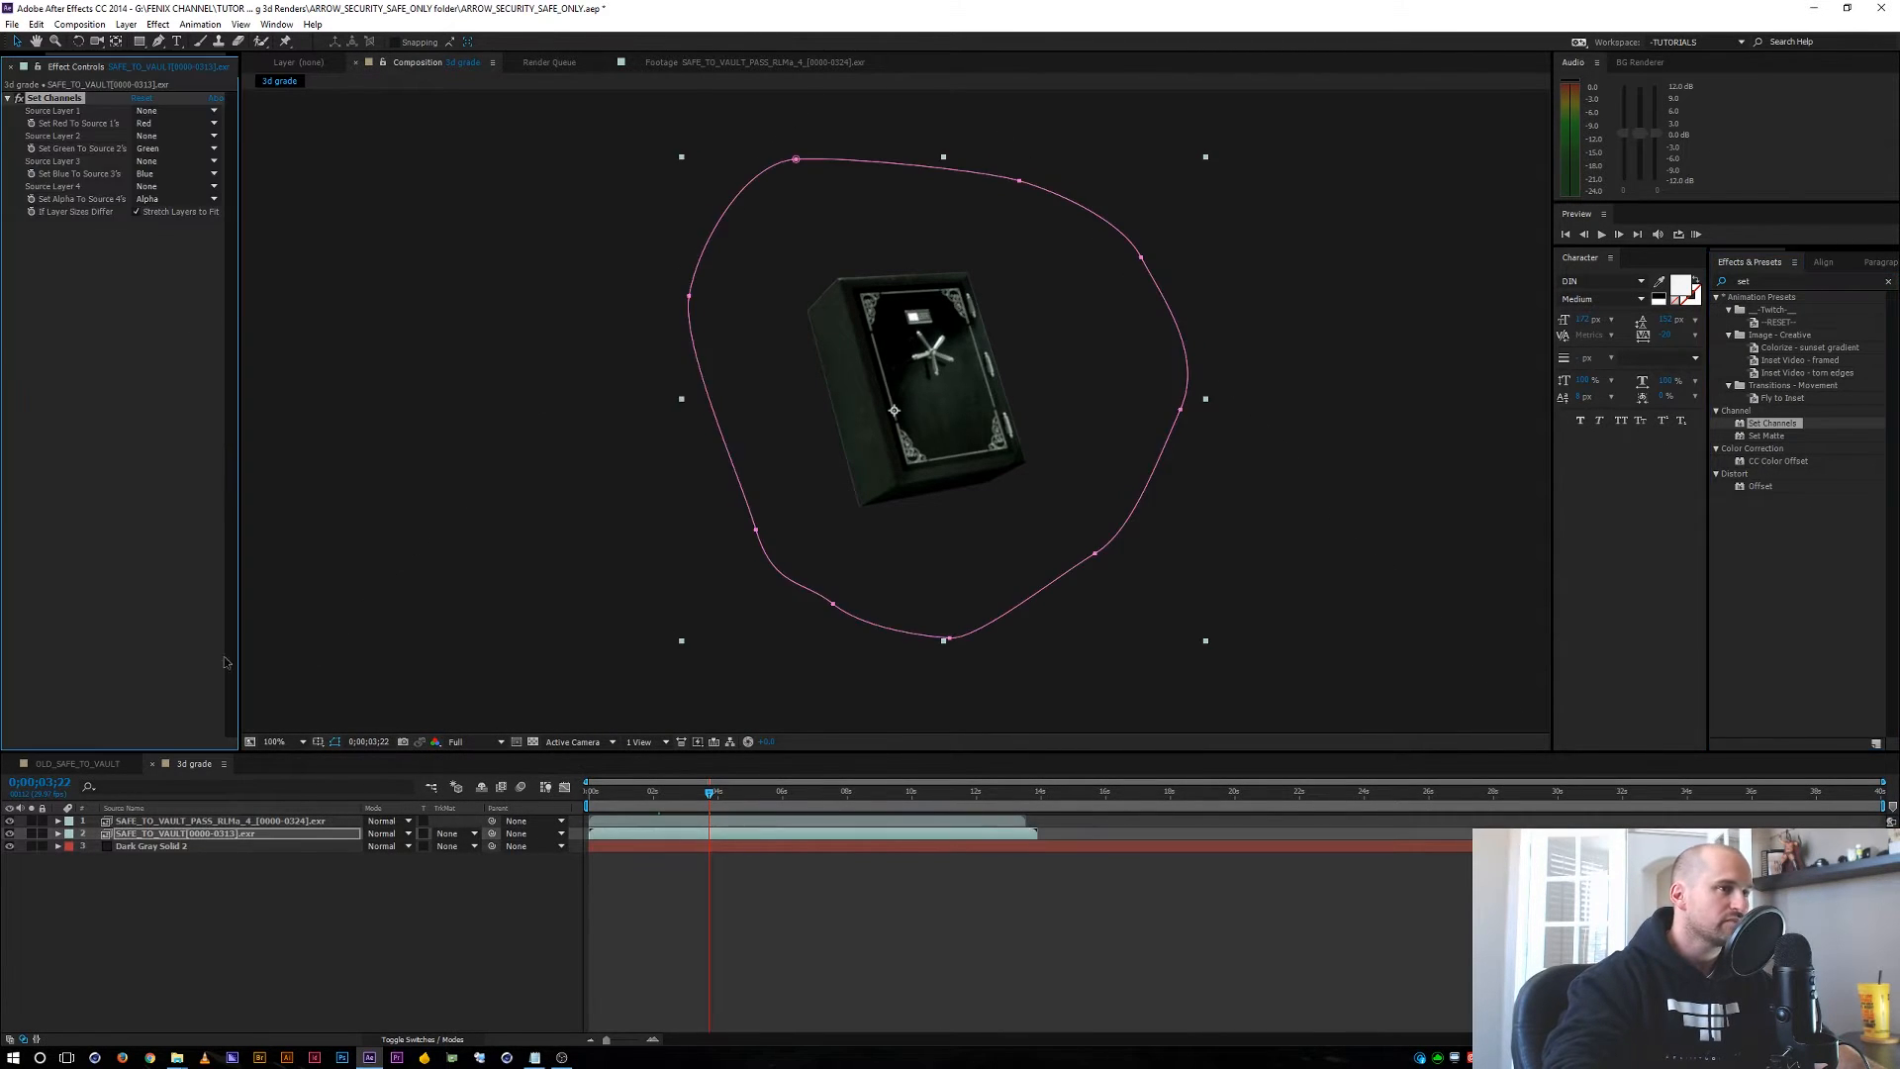
Turn off the green and blue channels in the safe layer's Set Channels effect, leaving red on.
{"action": "left_click", "coordinate": [159, 149]}
{"action": "left_click", "coordinate": [174, 317]}
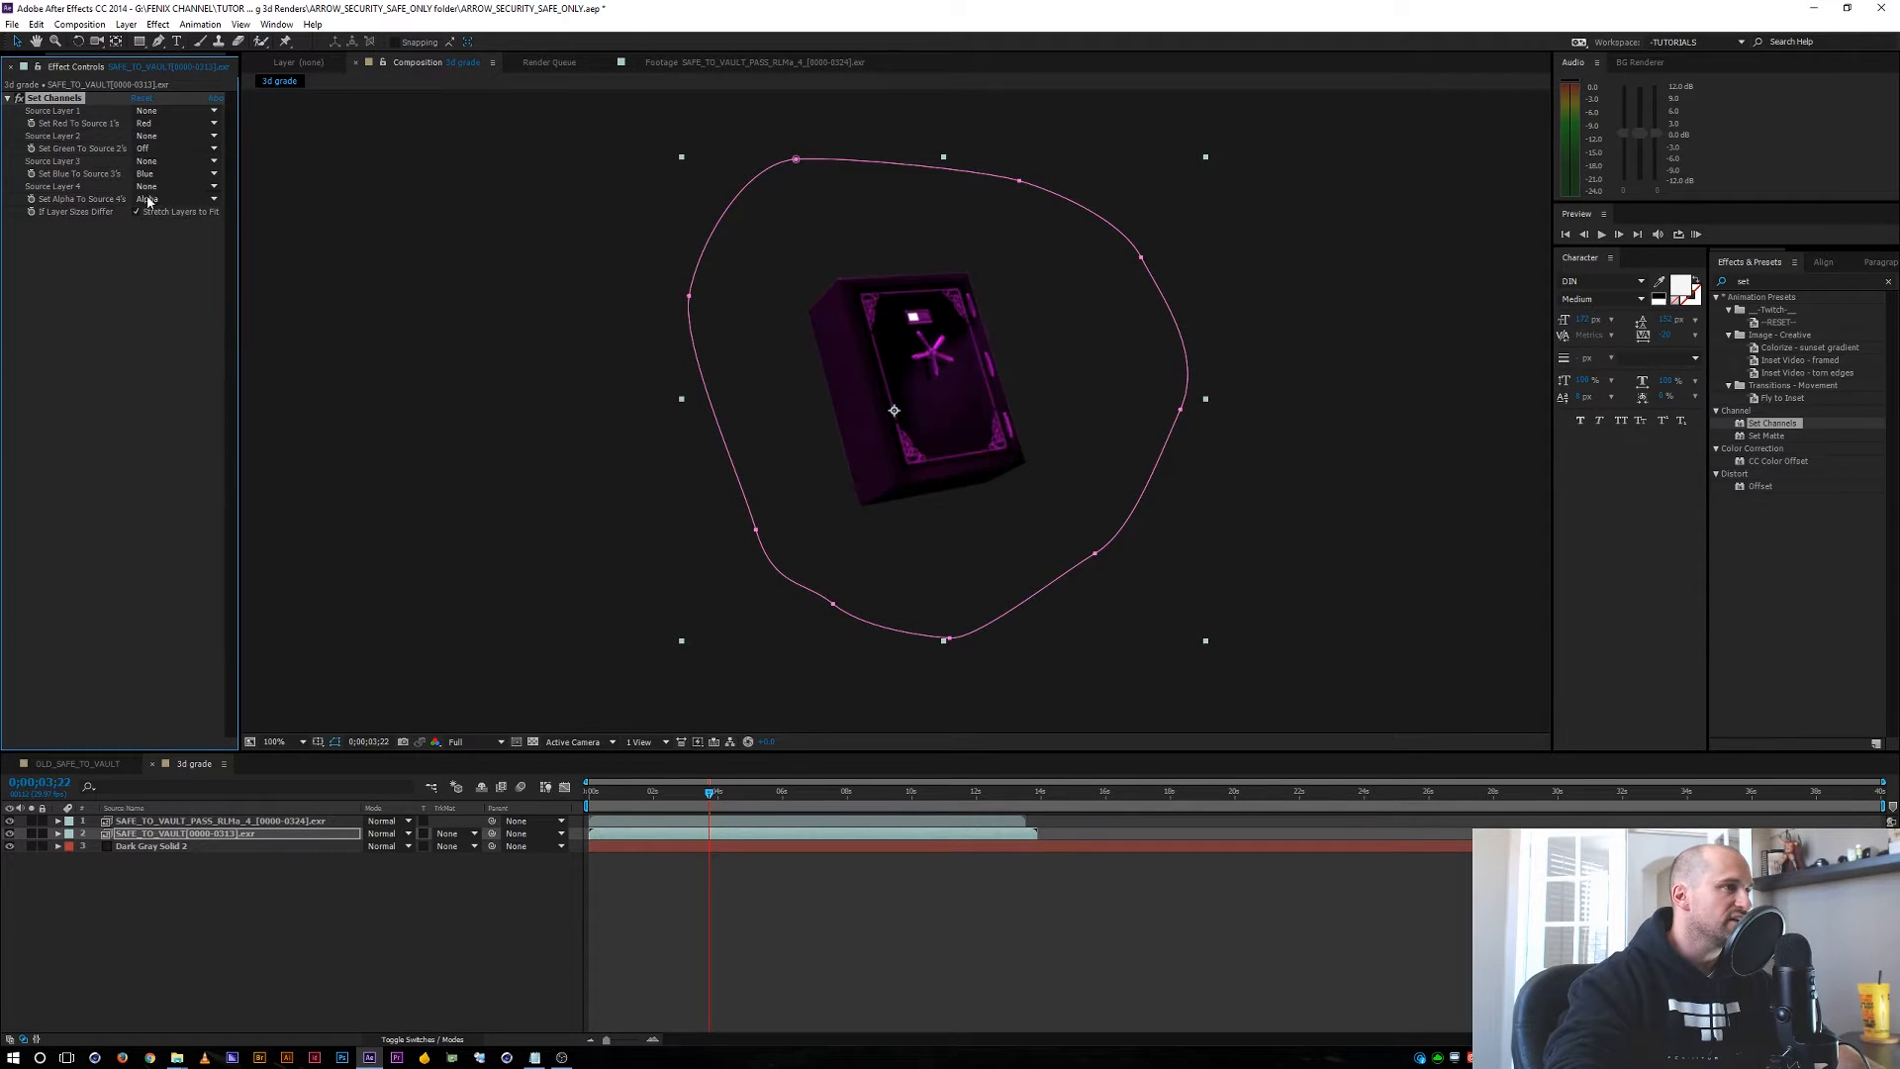
{"action": "left_click", "coordinate": [154, 174]}
{"action": "left_click", "coordinate": [170, 343]}
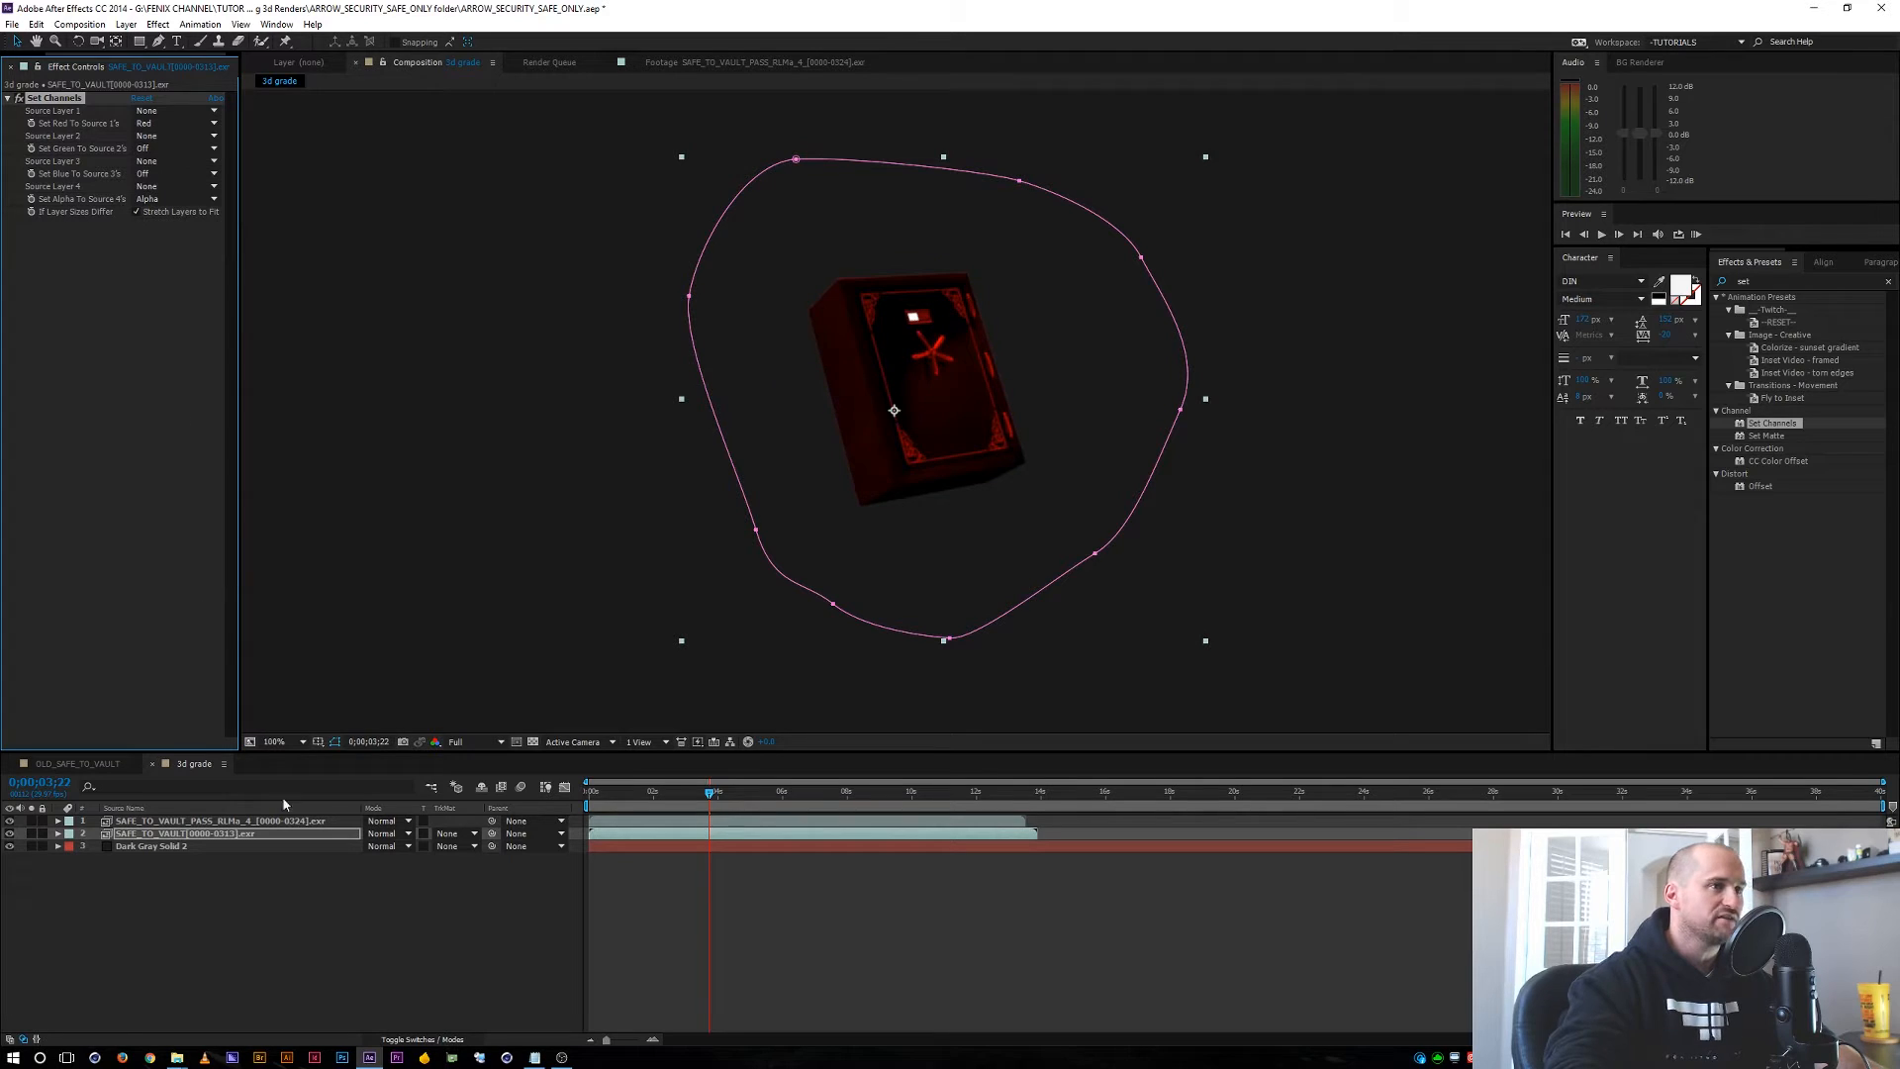
Duplicate the red-channel safe layer and set the upper copy's blending mode to Add.
{"action": "left_click", "coordinate": [159, 835]}
{"action": "key", "text": "ctrl+d"}
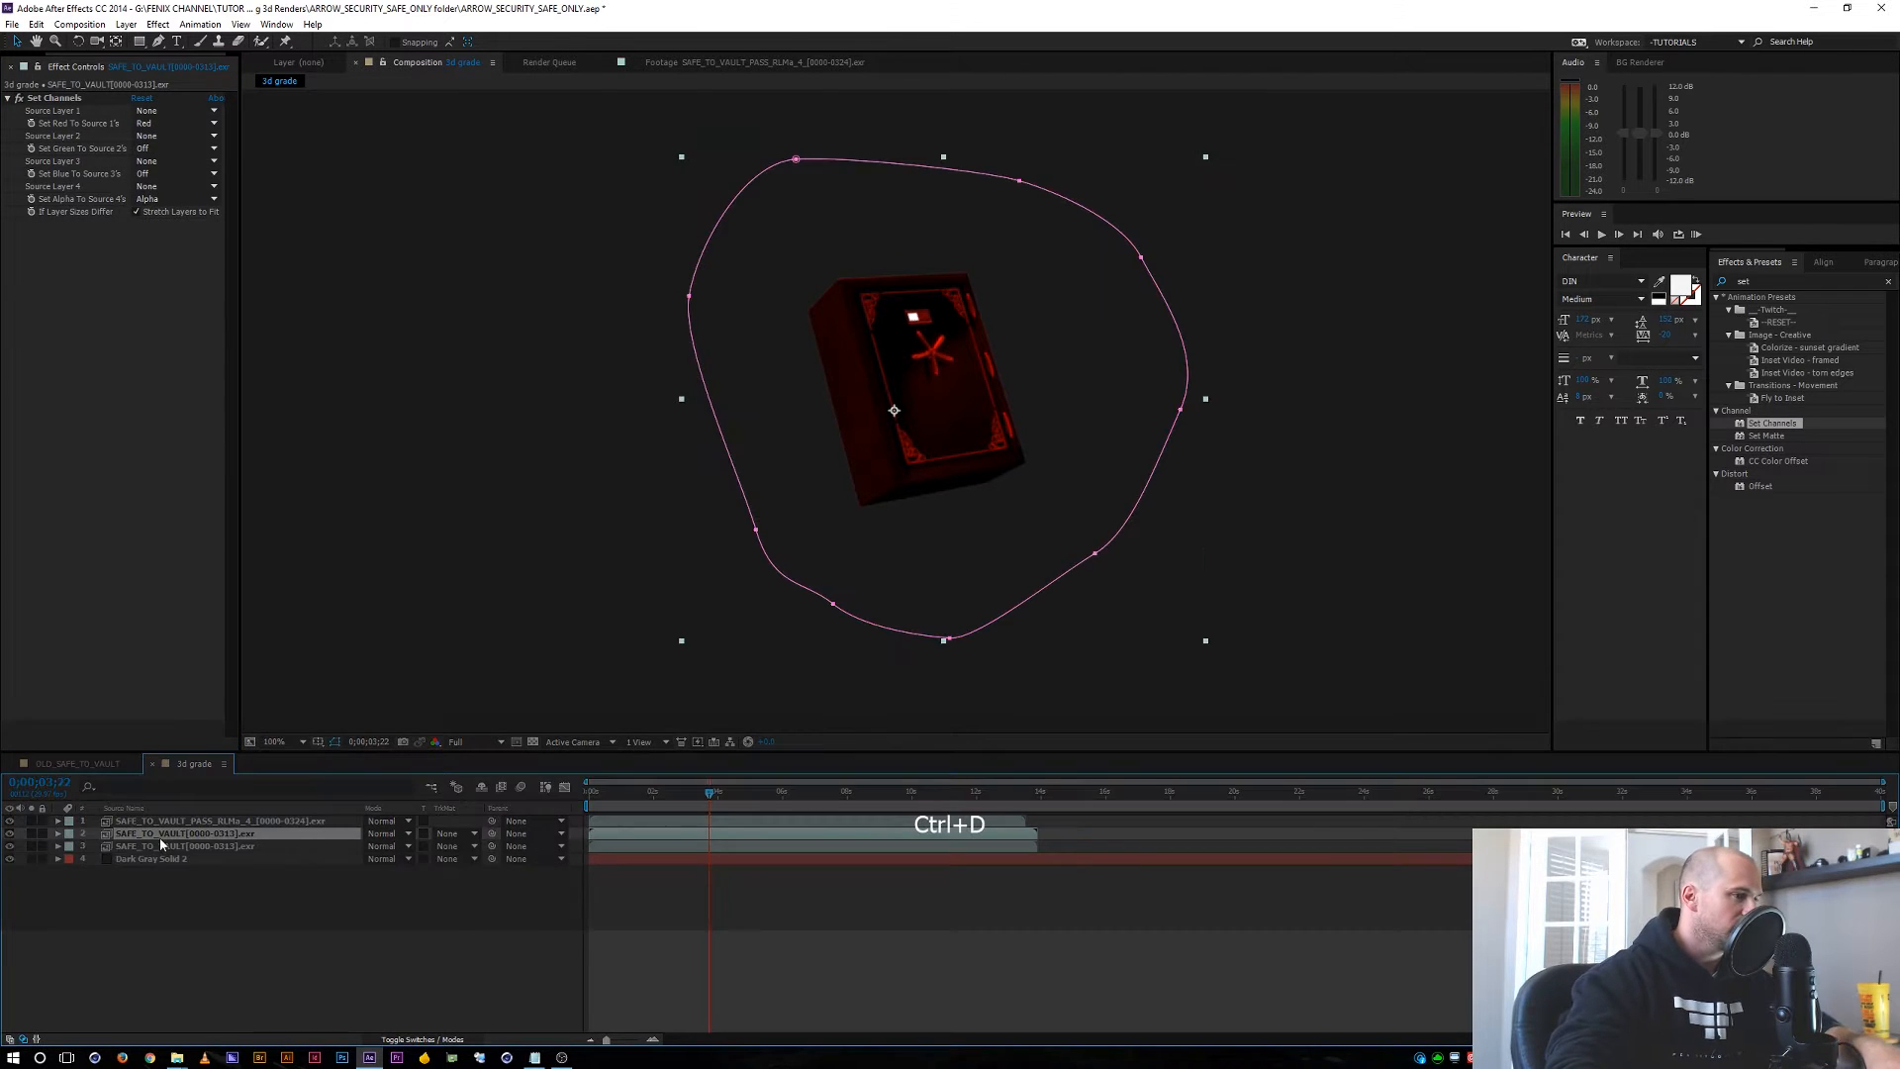
{"action": "left_click", "coordinate": [401, 832]}
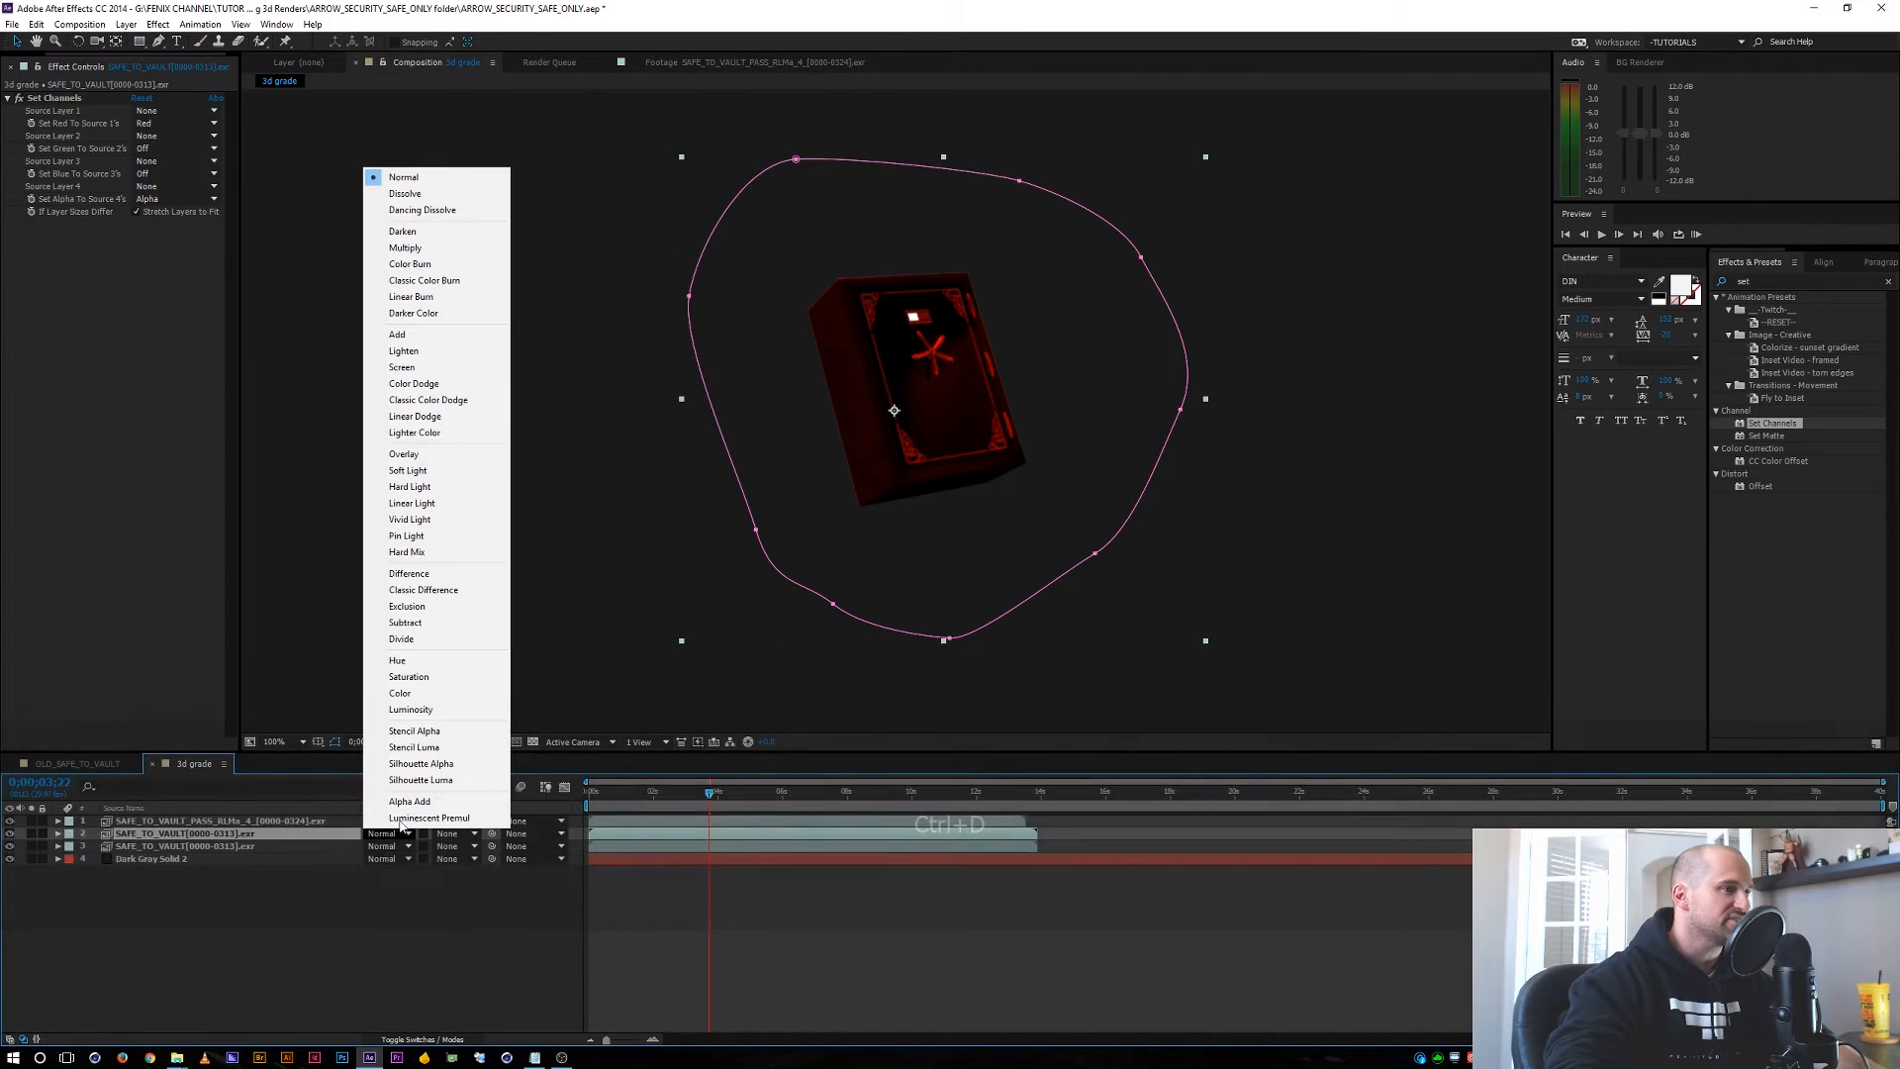
{"action": "left_click", "coordinate": [400, 335]}
{"action": "left_click", "coordinate": [206, 881]}
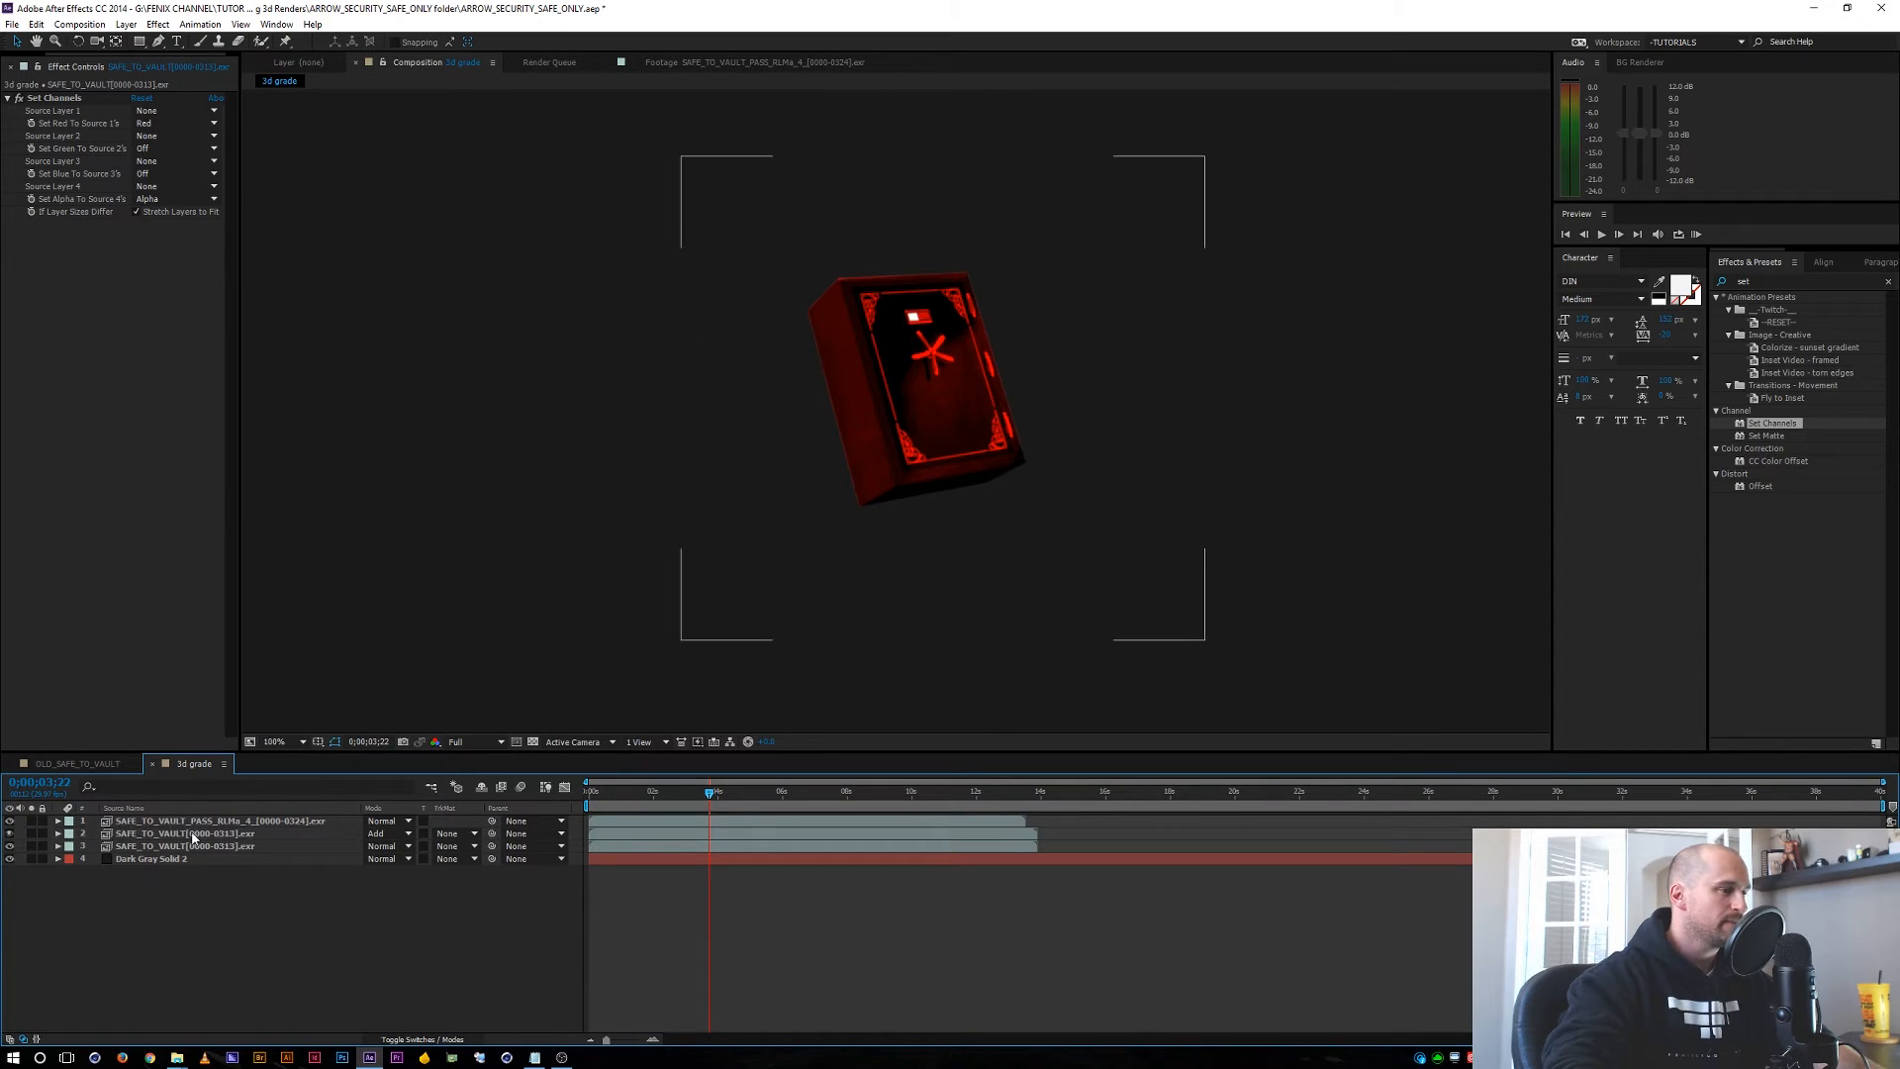
Reset Set Channels on the upper SAFE_TO_VAULT copy and turn off its red channel, leaving green and blue on.
{"action": "left_click", "coordinate": [194, 837]}
{"action": "left_click", "coordinate": [143, 98]}
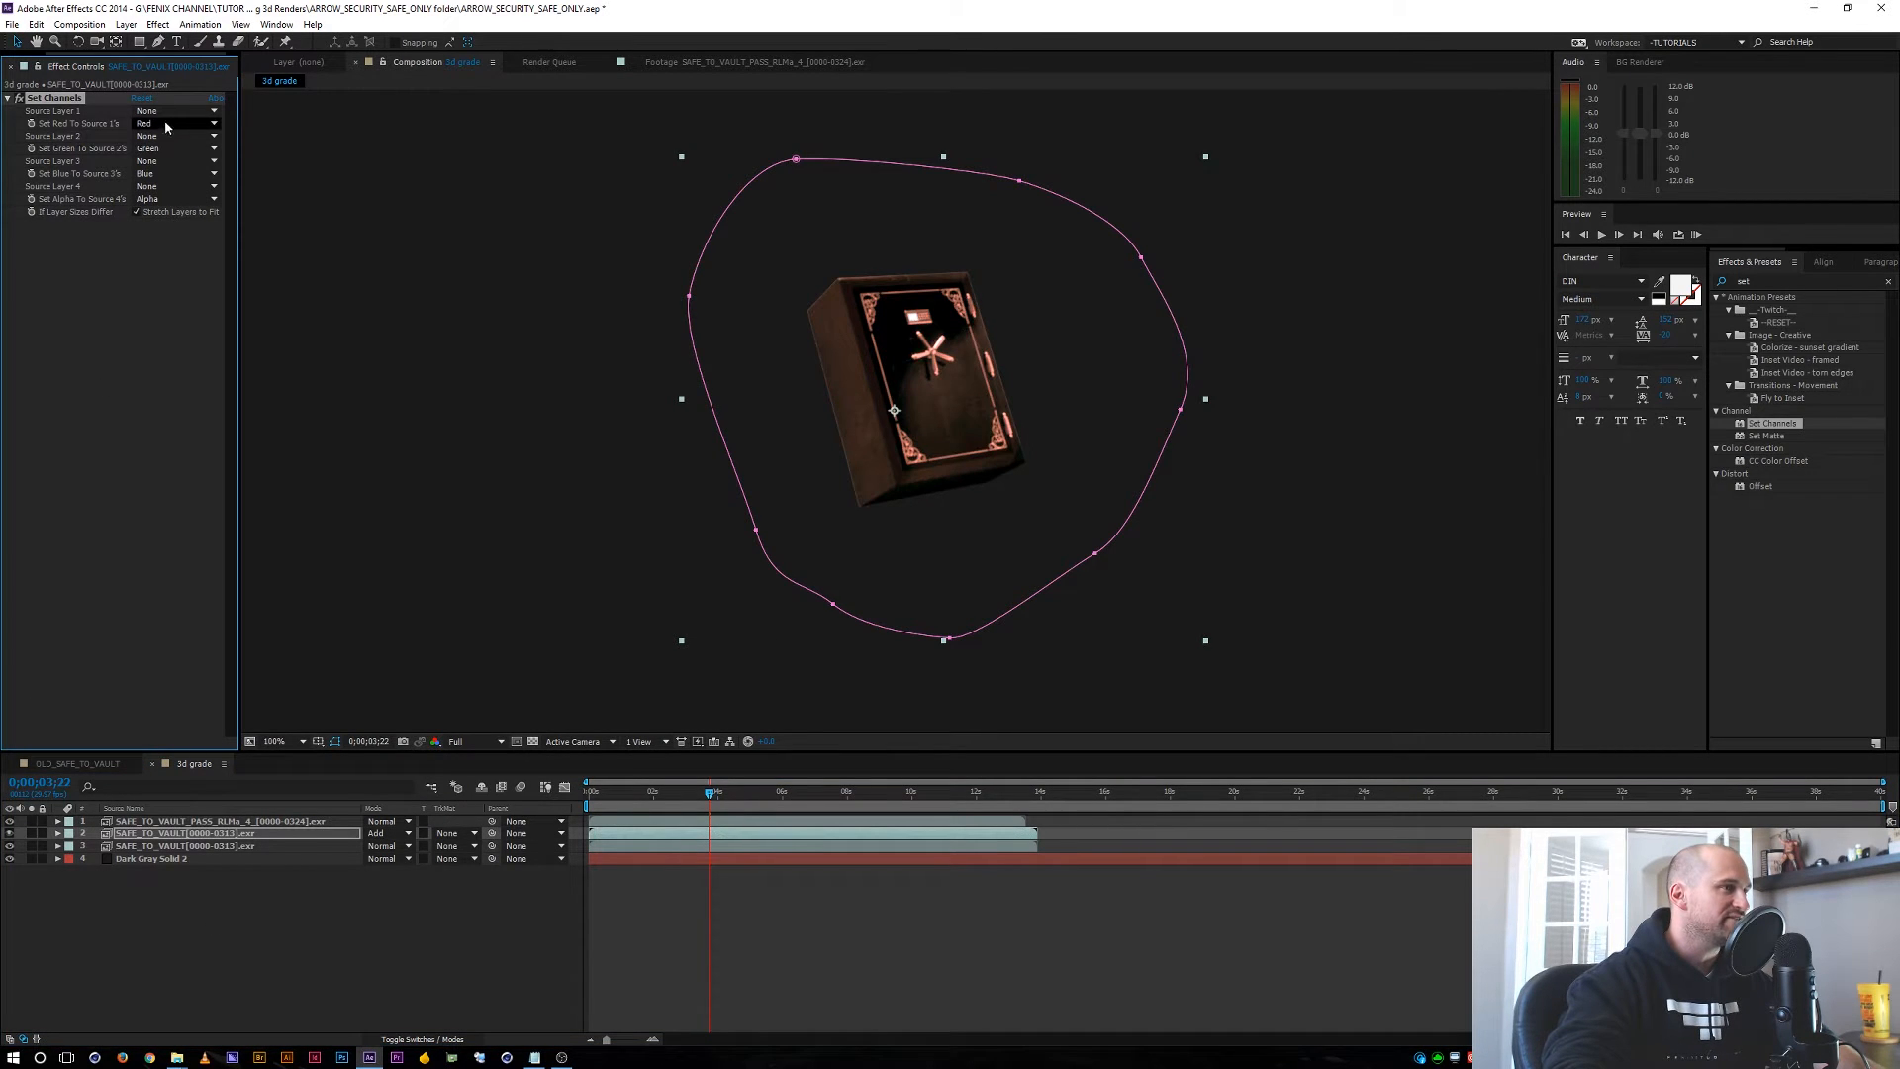
{"action": "left_click", "coordinate": [154, 122]}
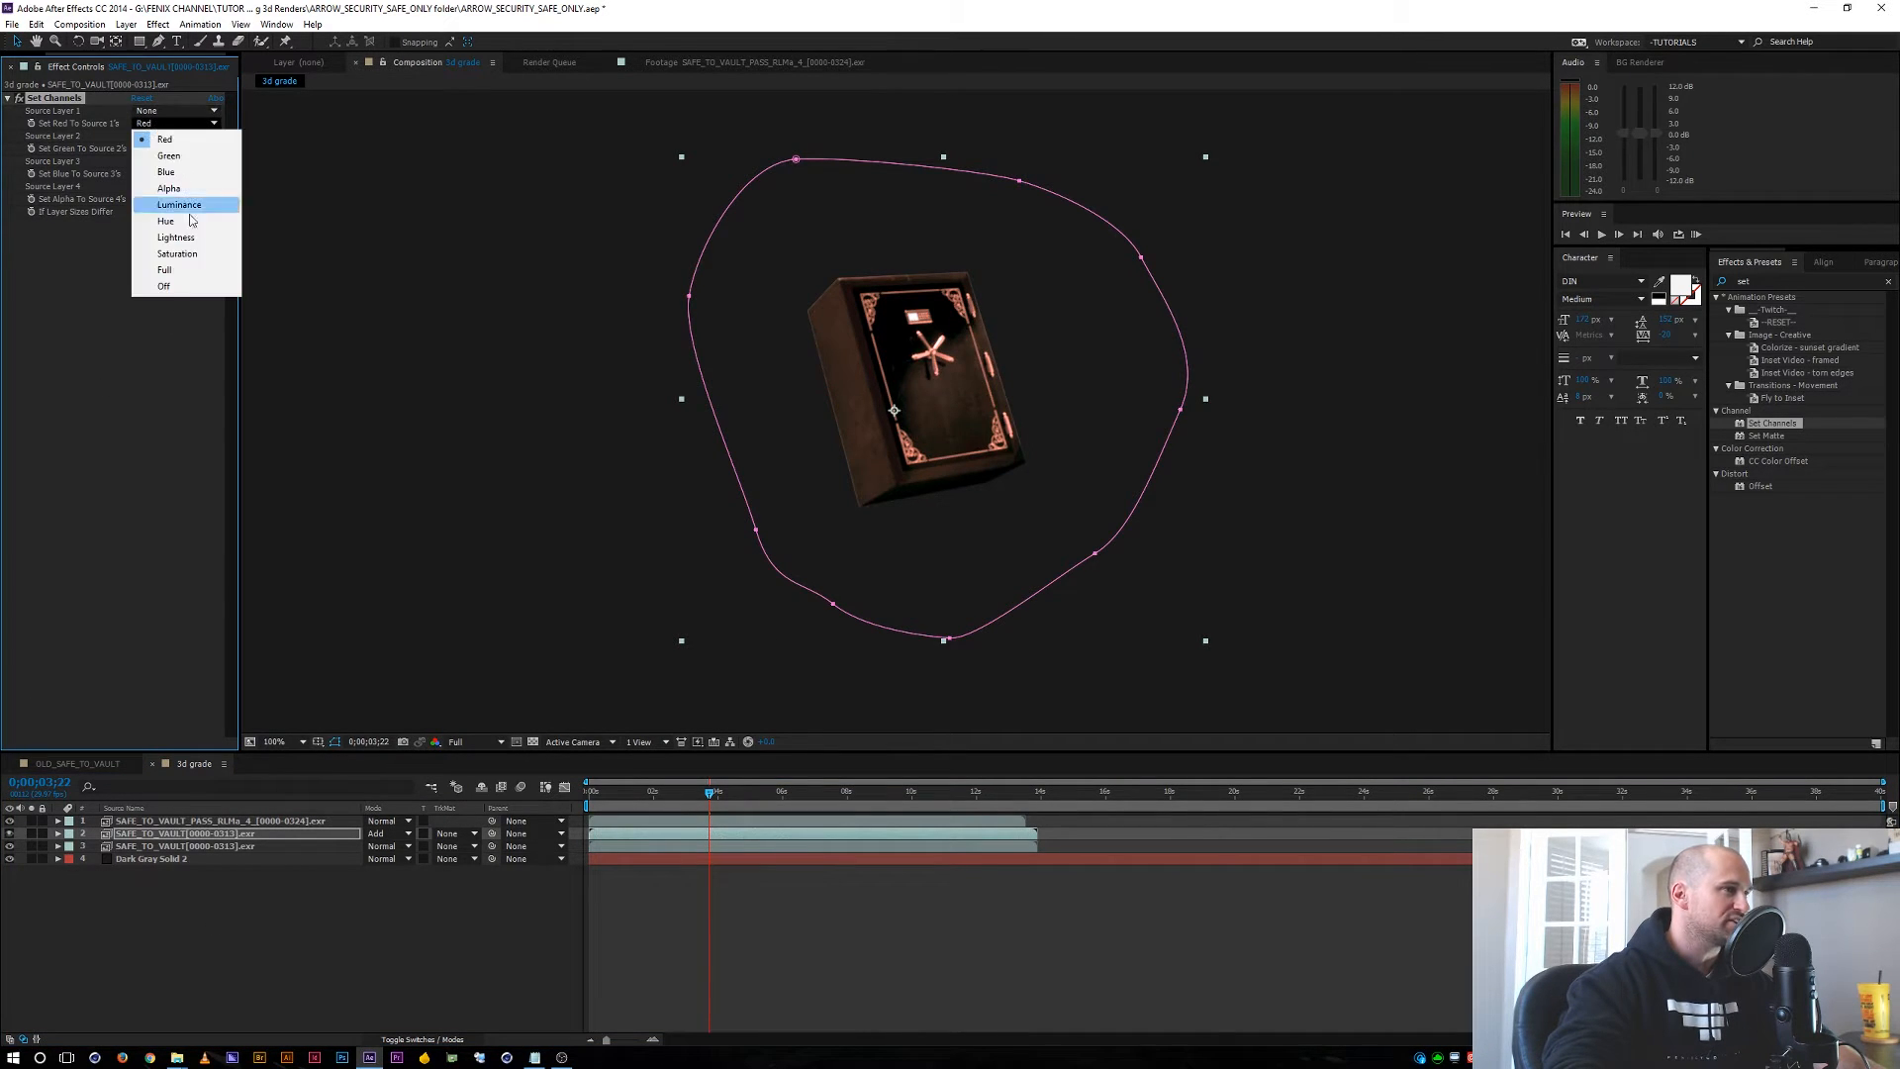
{"action": "left_click", "coordinate": [184, 289]}
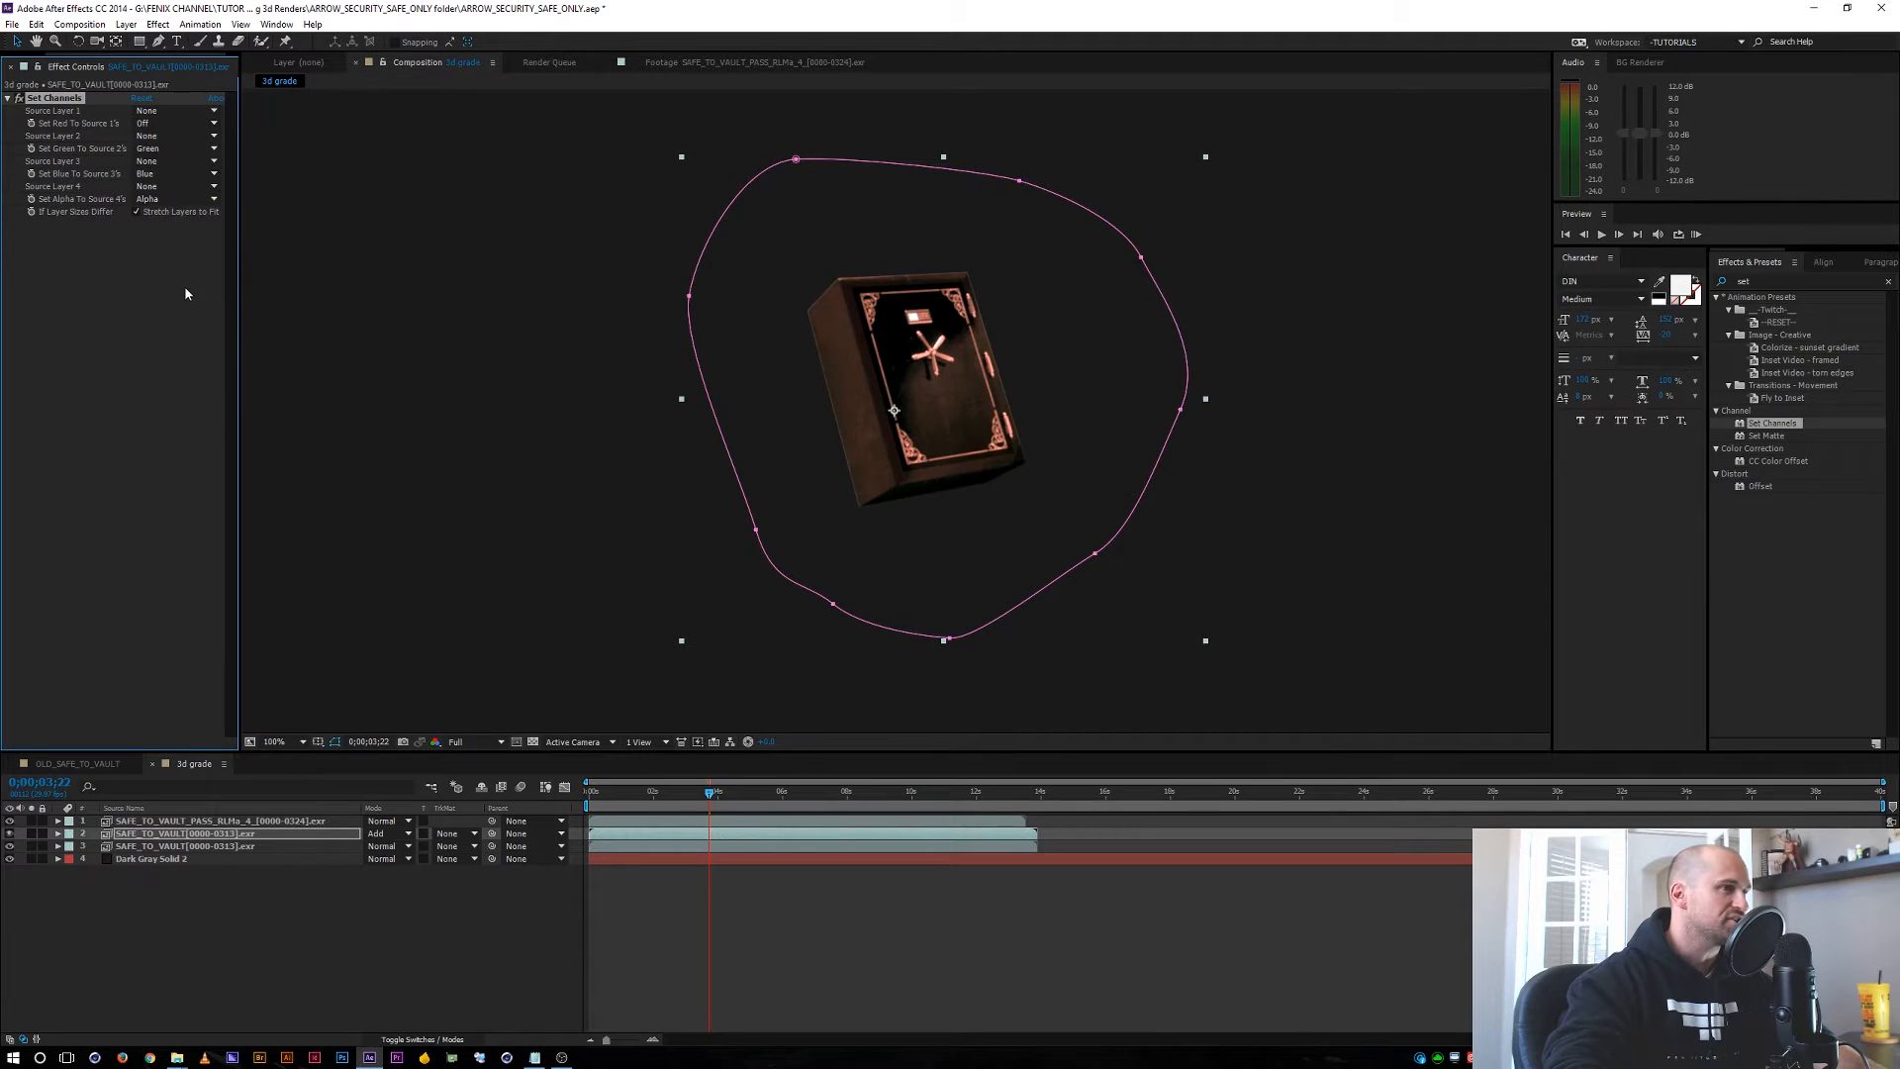
{"action": "left_click", "coordinate": [327, 959]}
{"action": "scroll", "coordinate": [912, 381], "scroll_direction": "up", "scroll_amount": 1}
{"action": "key", "text": "space"}
{"action": "left_click_drag", "start_coordinate": [911, 381], "coordinate": [853, 408]}
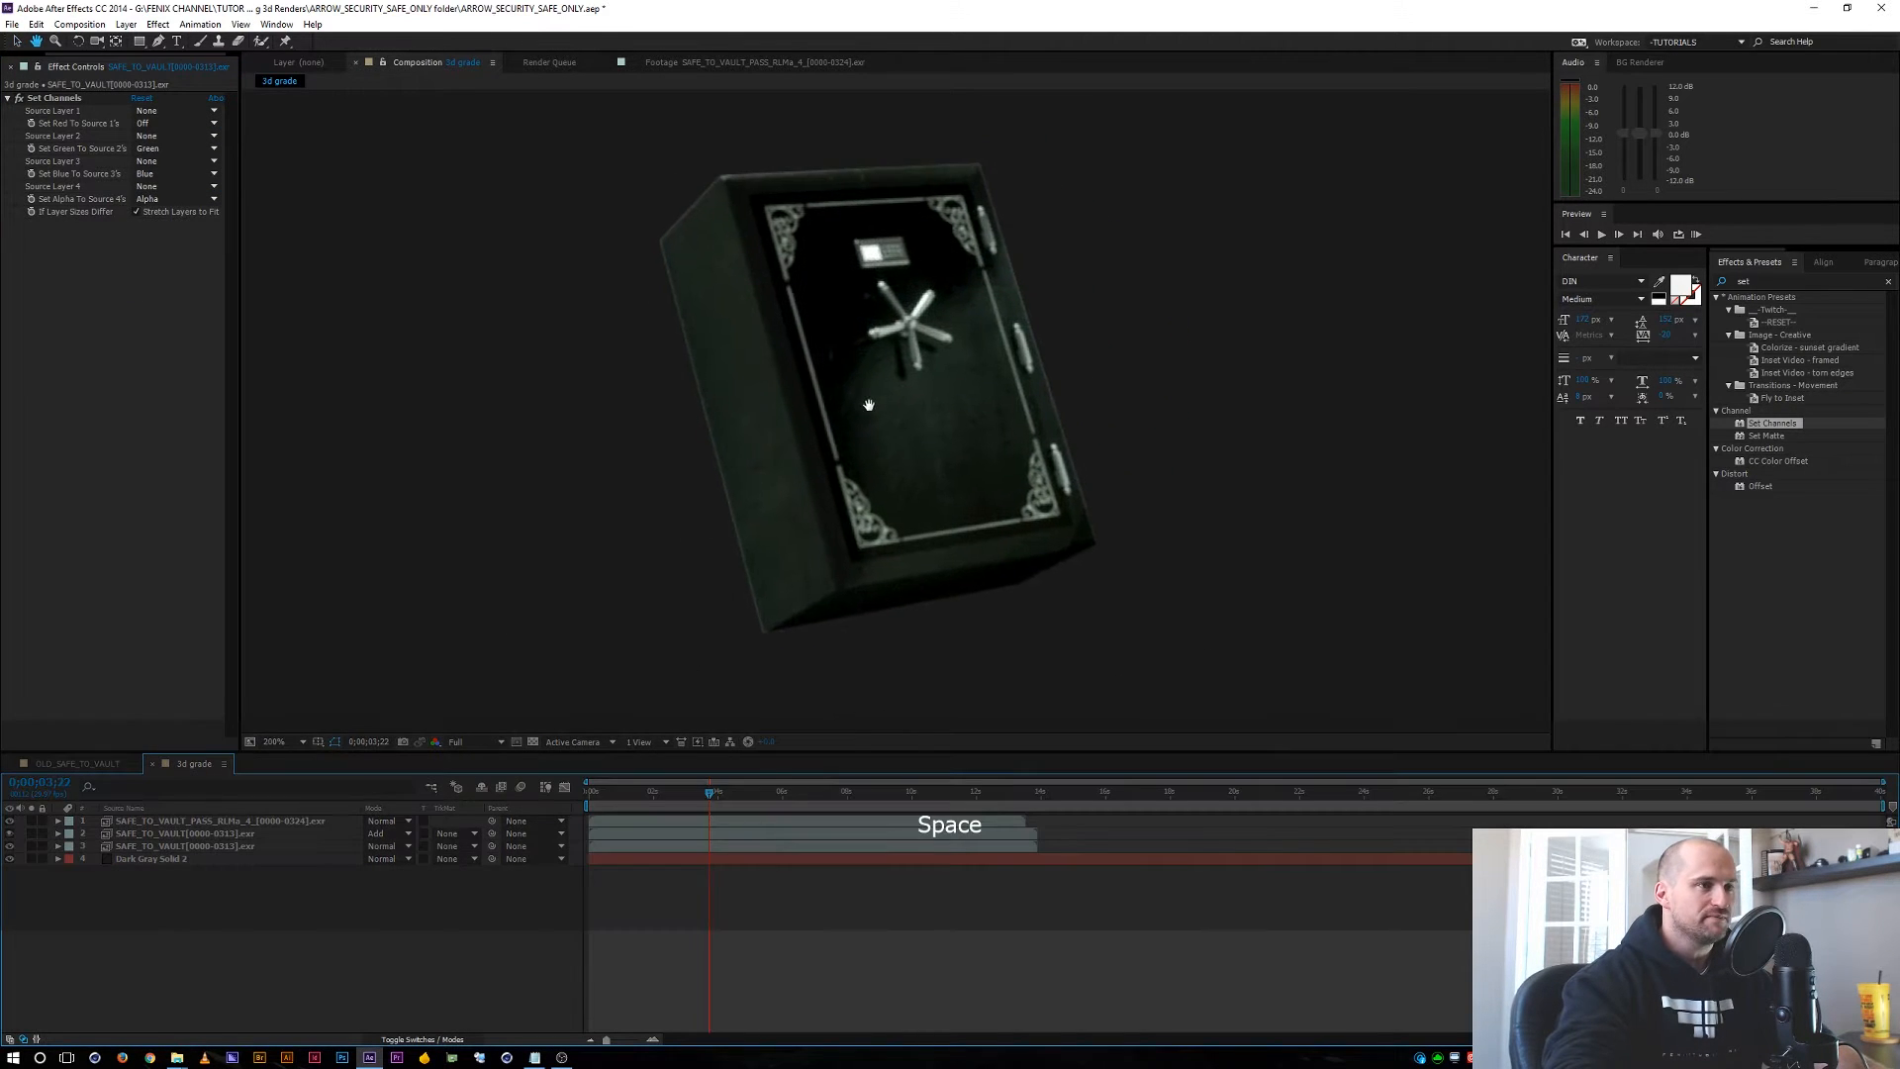
Scale the lower, red-channel safe layer to 100.5% for a slight colour offset, and collapse its properties.
{"action": "left_click", "coordinate": [245, 848]}
{"action": "key", "text": "s"}
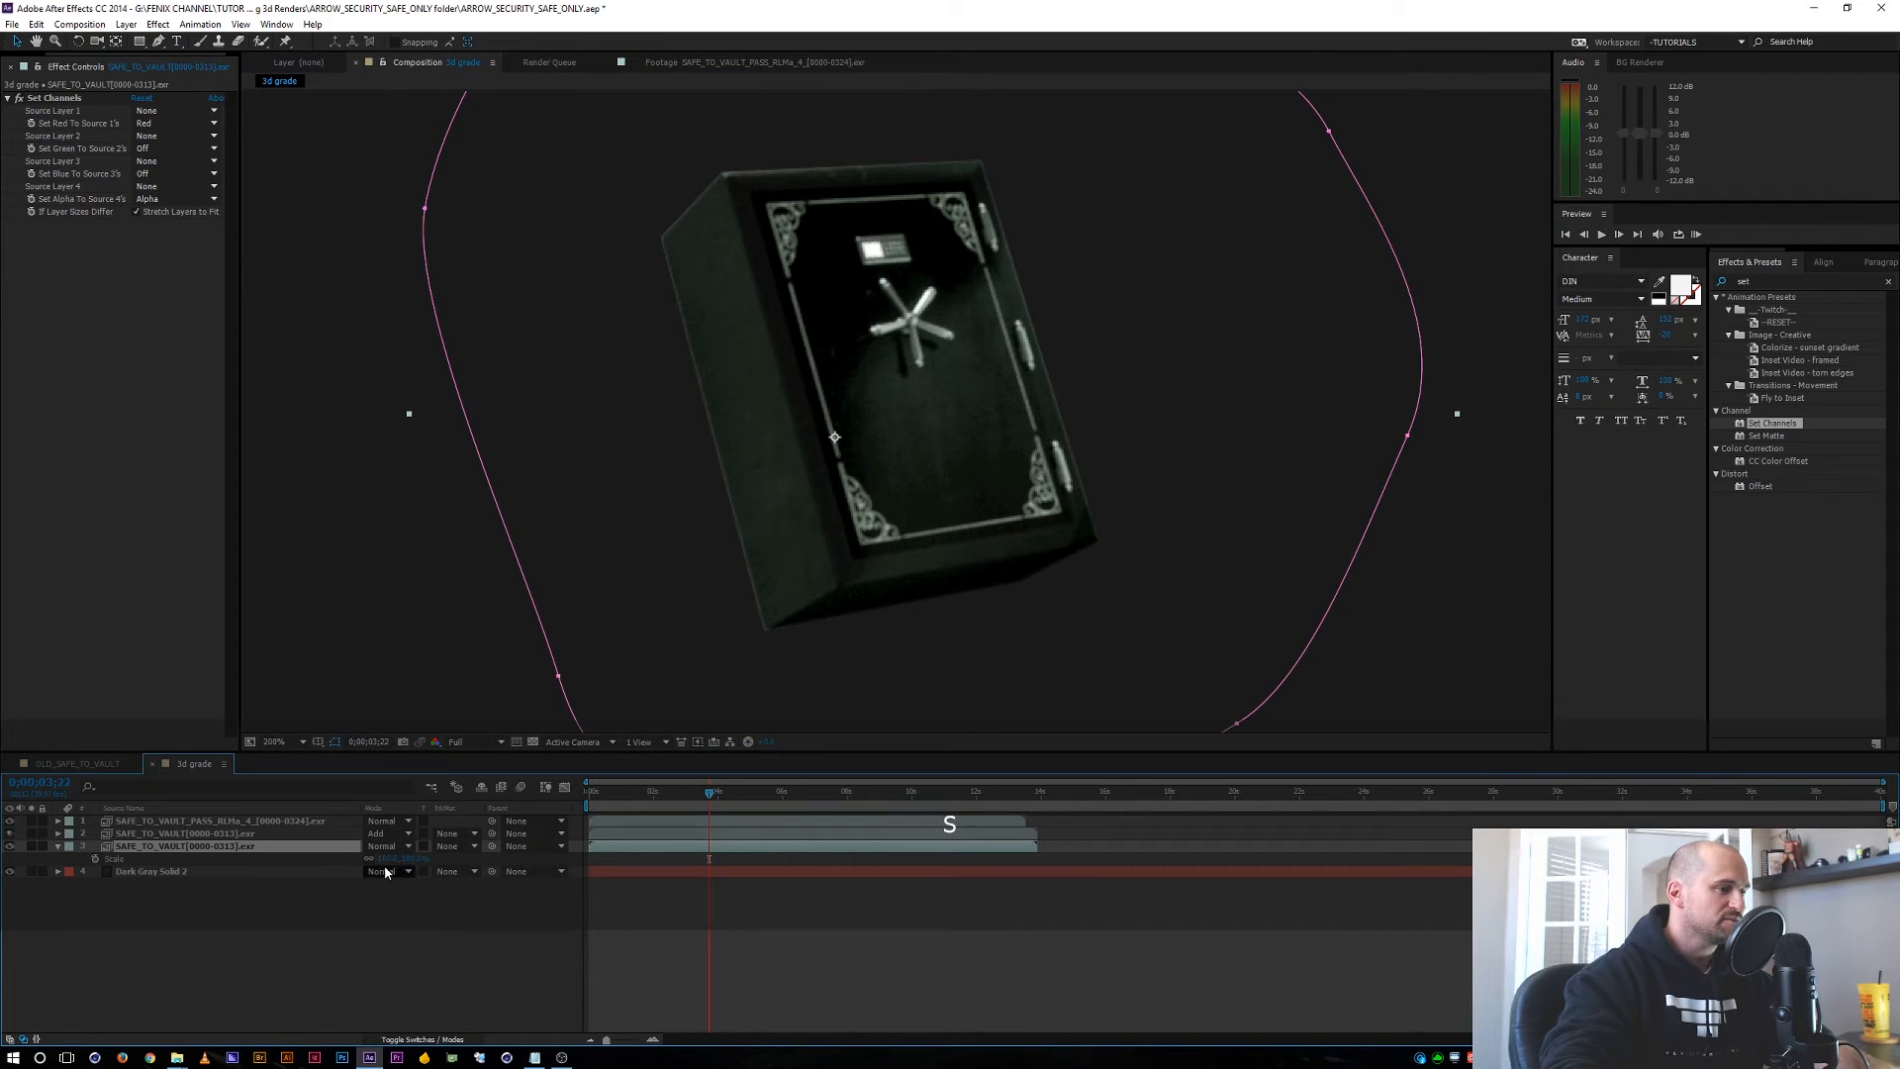
{"action": "left_click", "coordinate": [384, 860]}
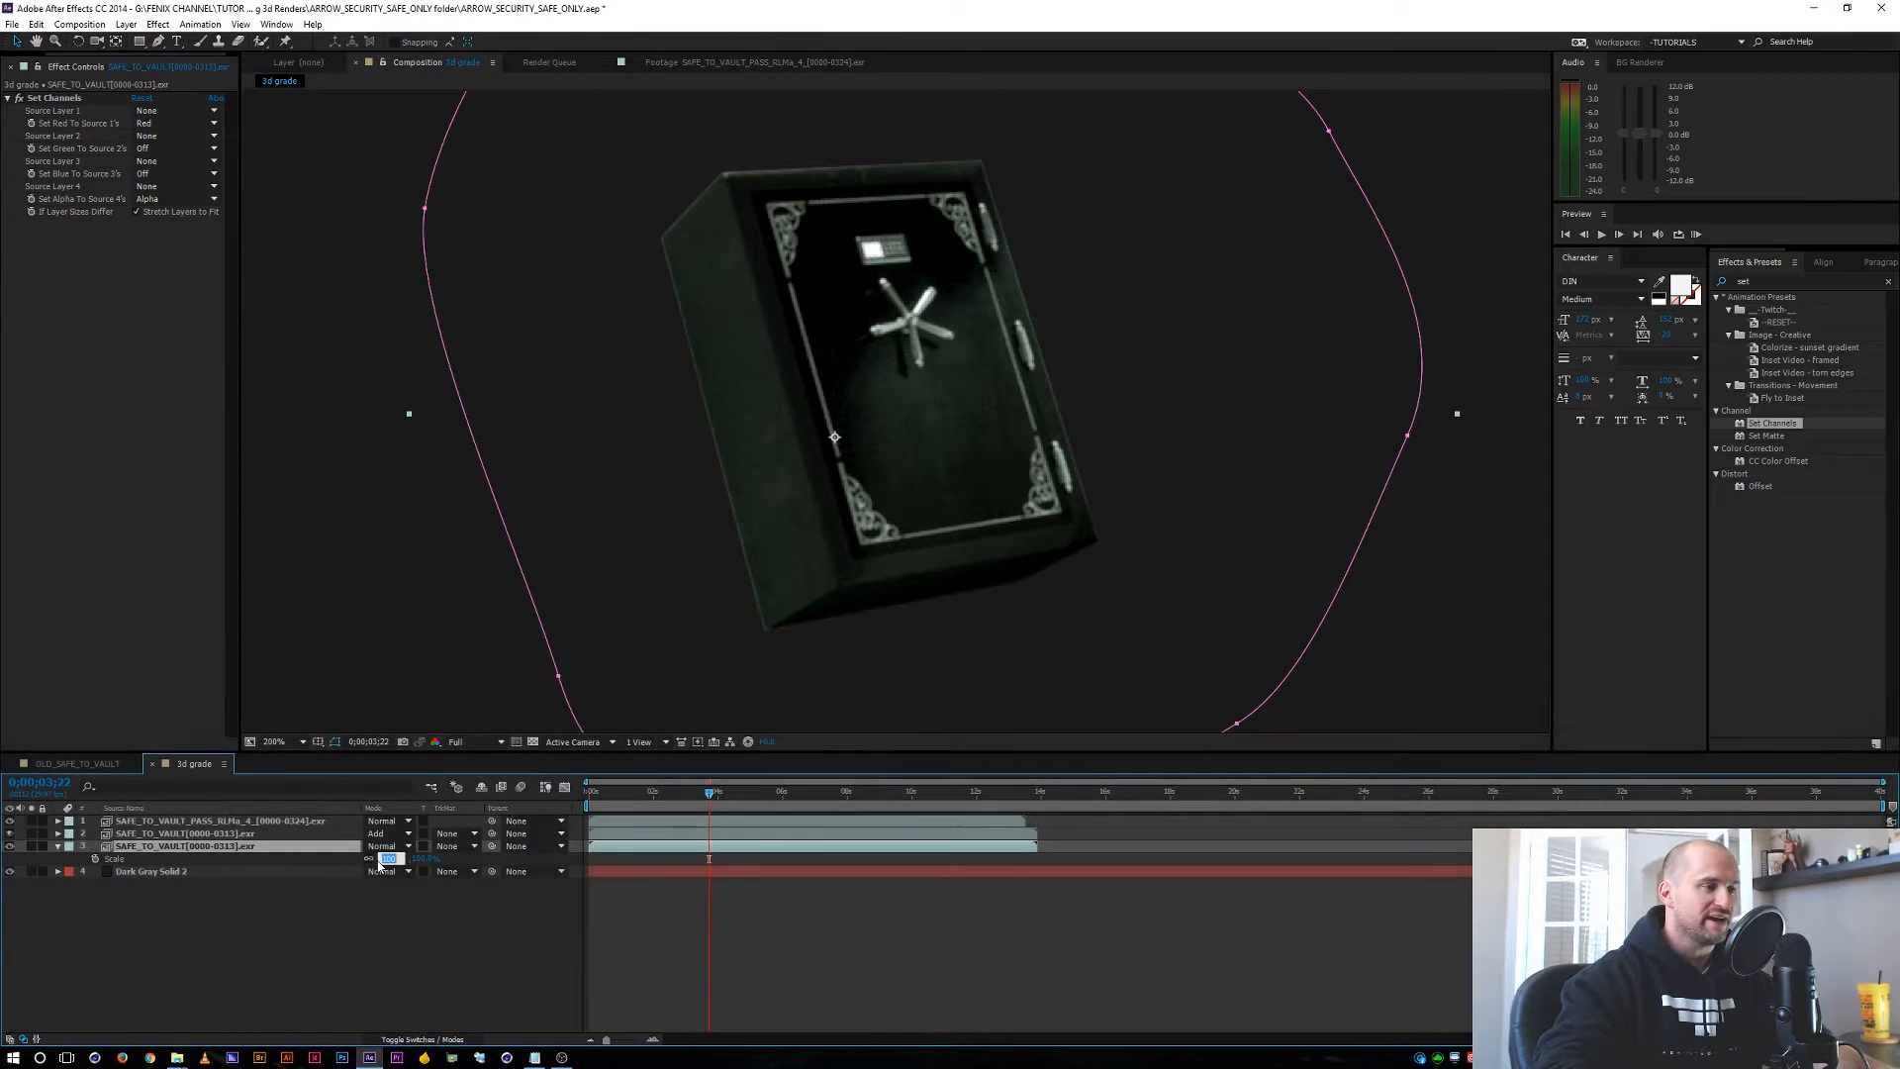
{"action": "type", "text": ".3"}
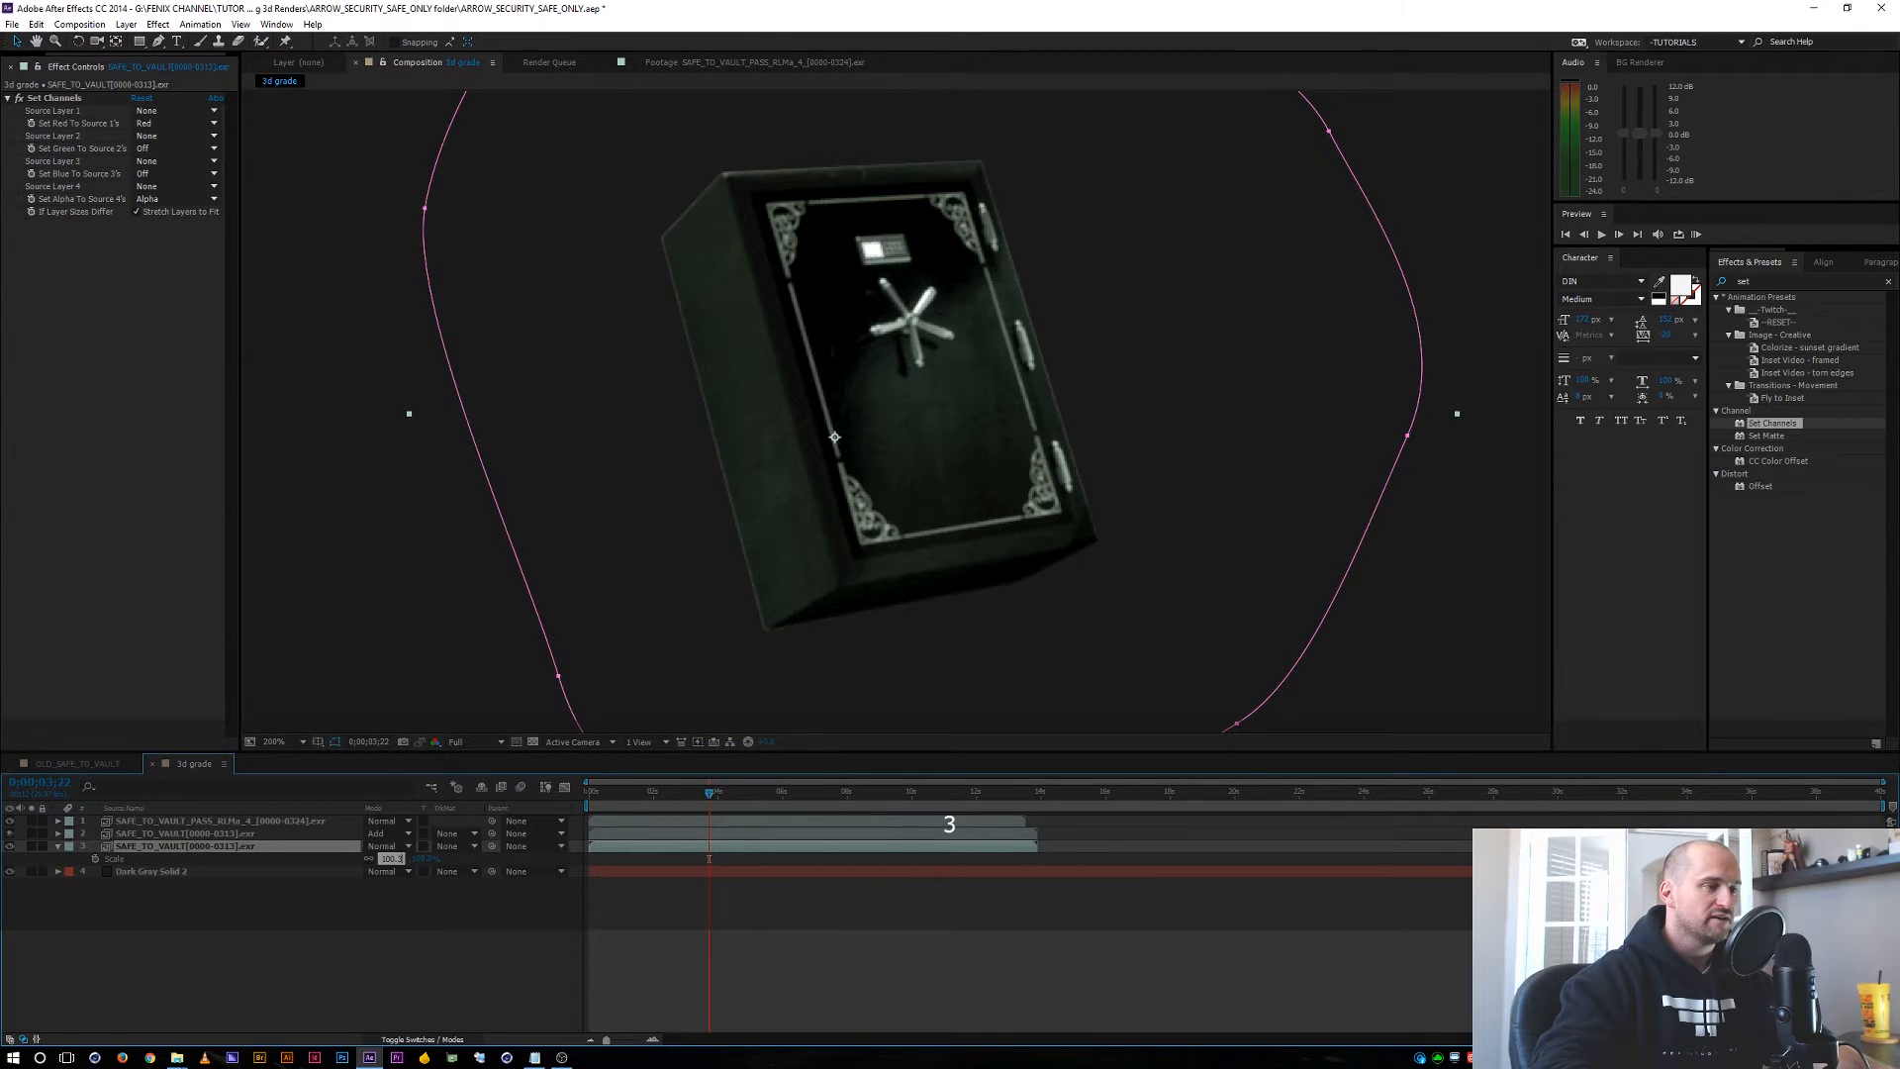
{"action": "key", "text": "Return"}
{"action": "left_click", "coordinate": [389, 894]}
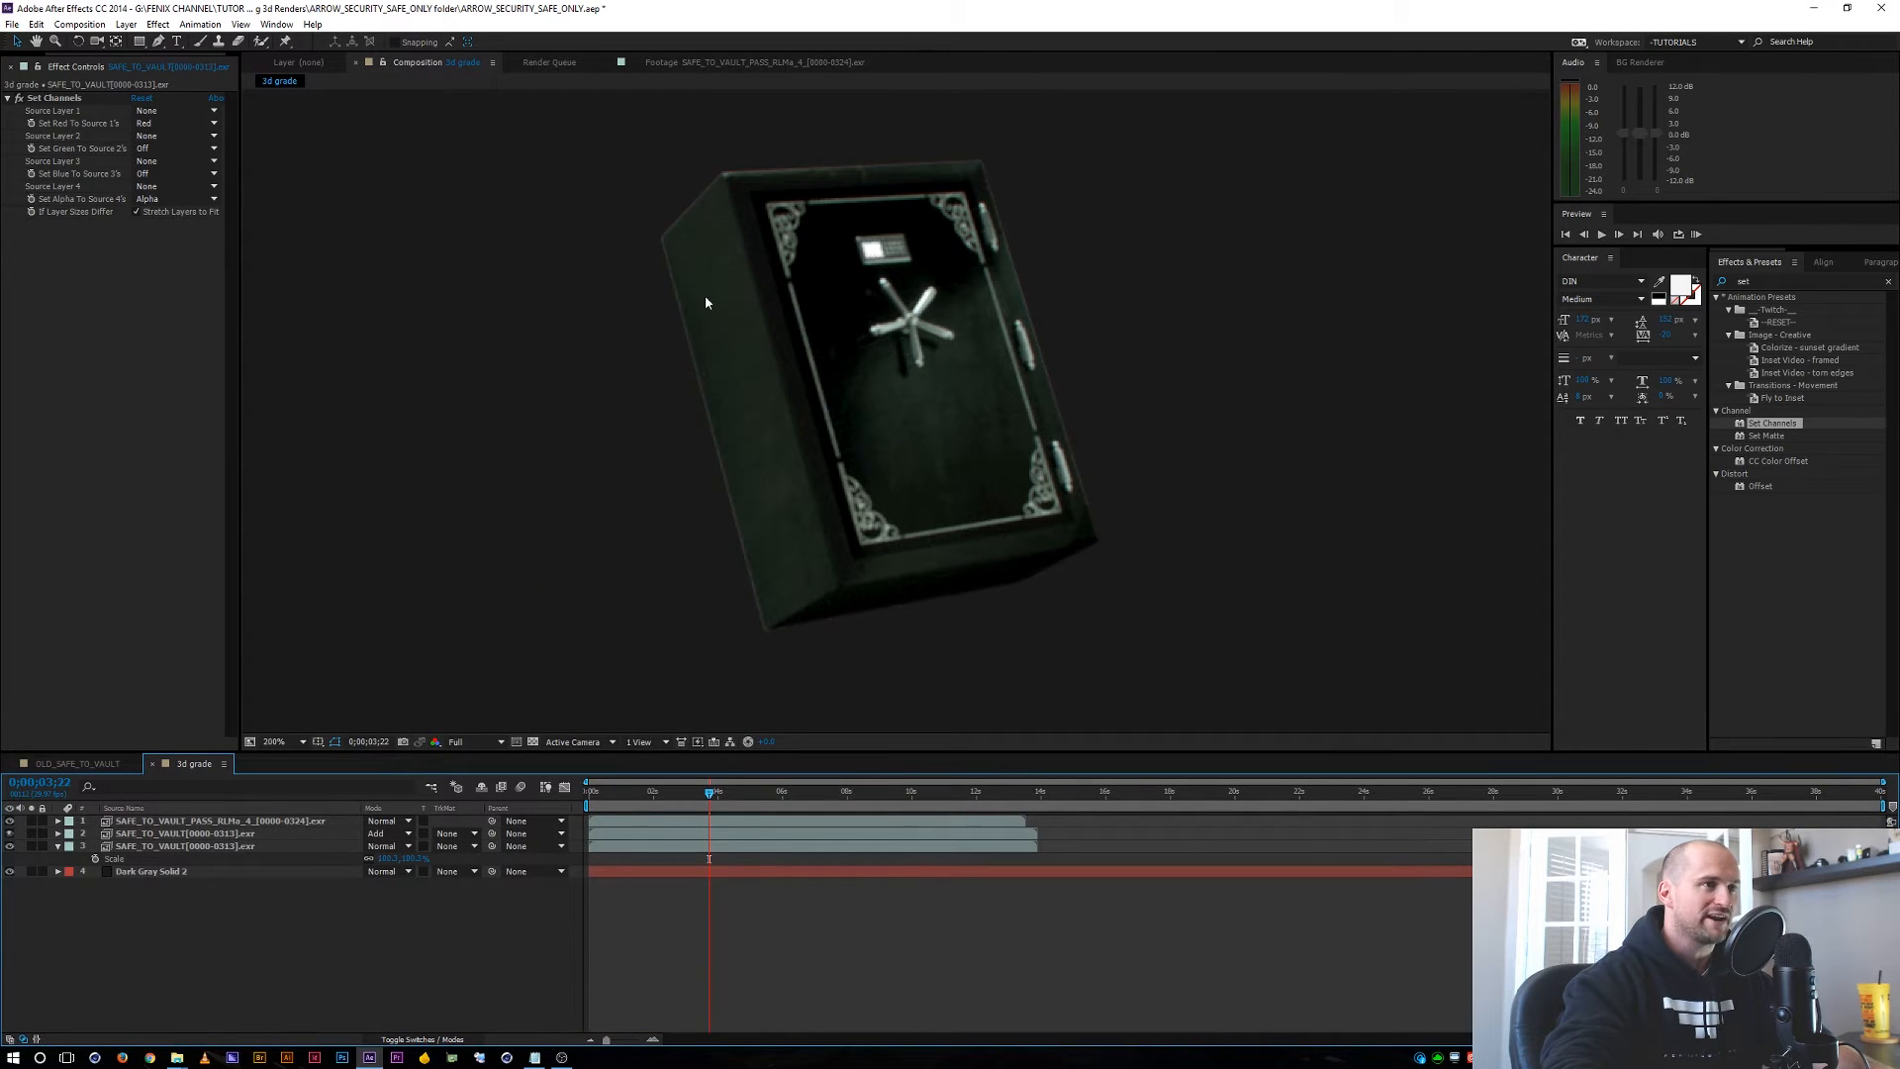
{"action": "left_click", "coordinate": [386, 858]}
{"action": "type", "text": "100.5"}
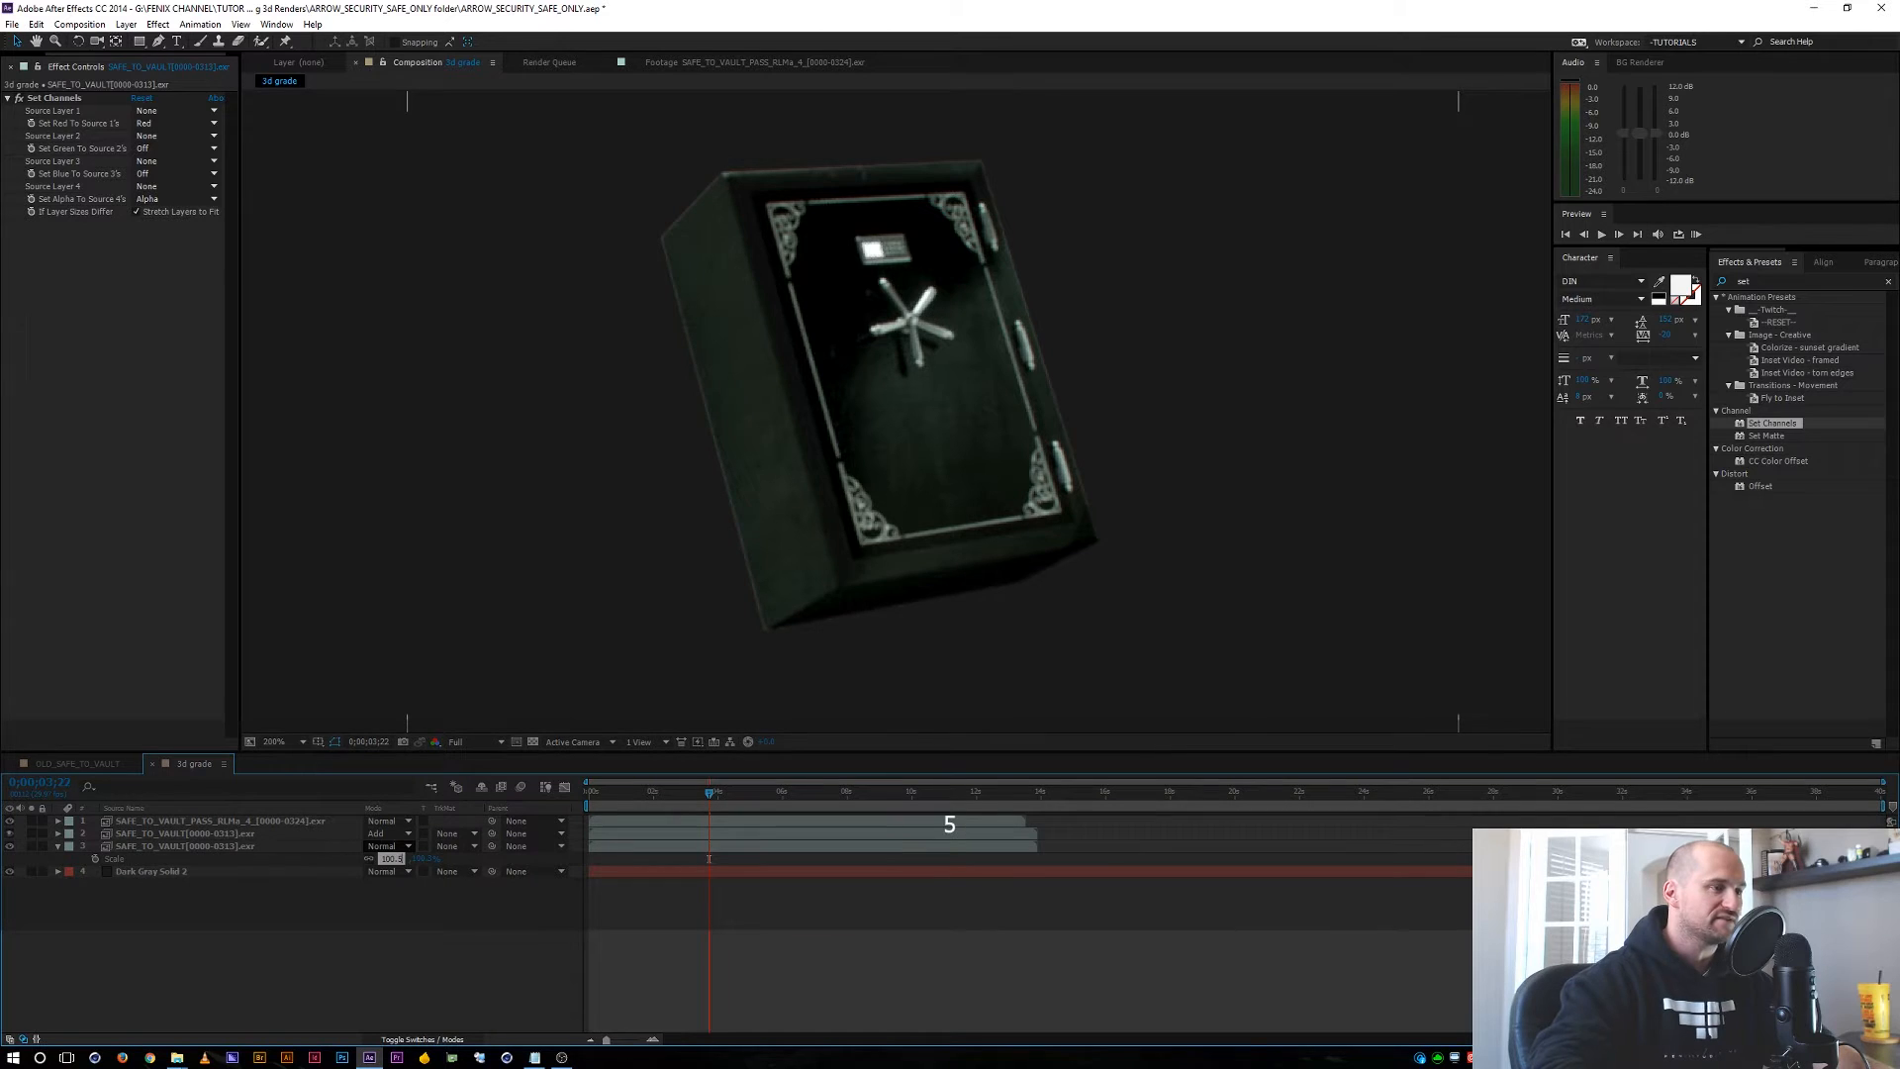
{"action": "key", "text": "Return"}
{"action": "left_click", "coordinate": [382, 927]}
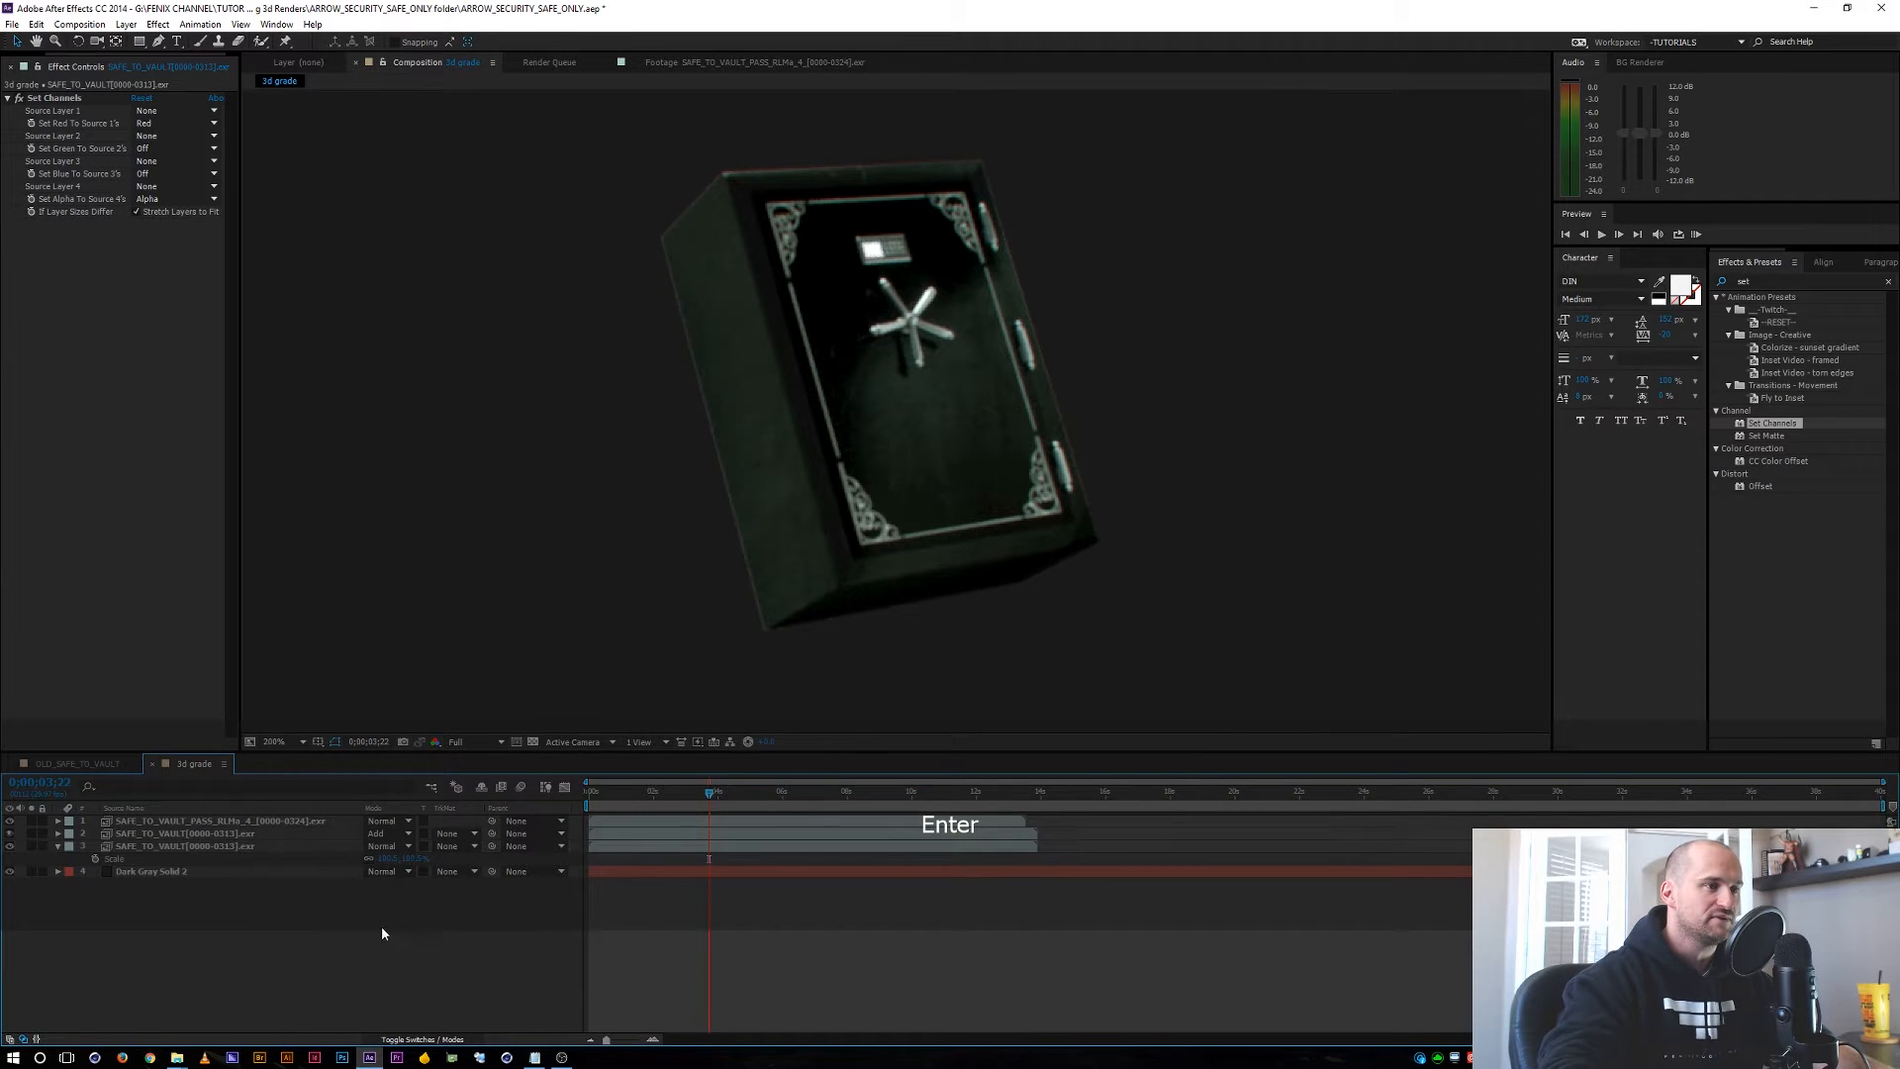
{"action": "left_click", "coordinate": [58, 847]}
Rename the SAFE_TO_VAULT_PASS_RLMa_4_ layer as safe light.
{"action": "key", "text": "comma"}
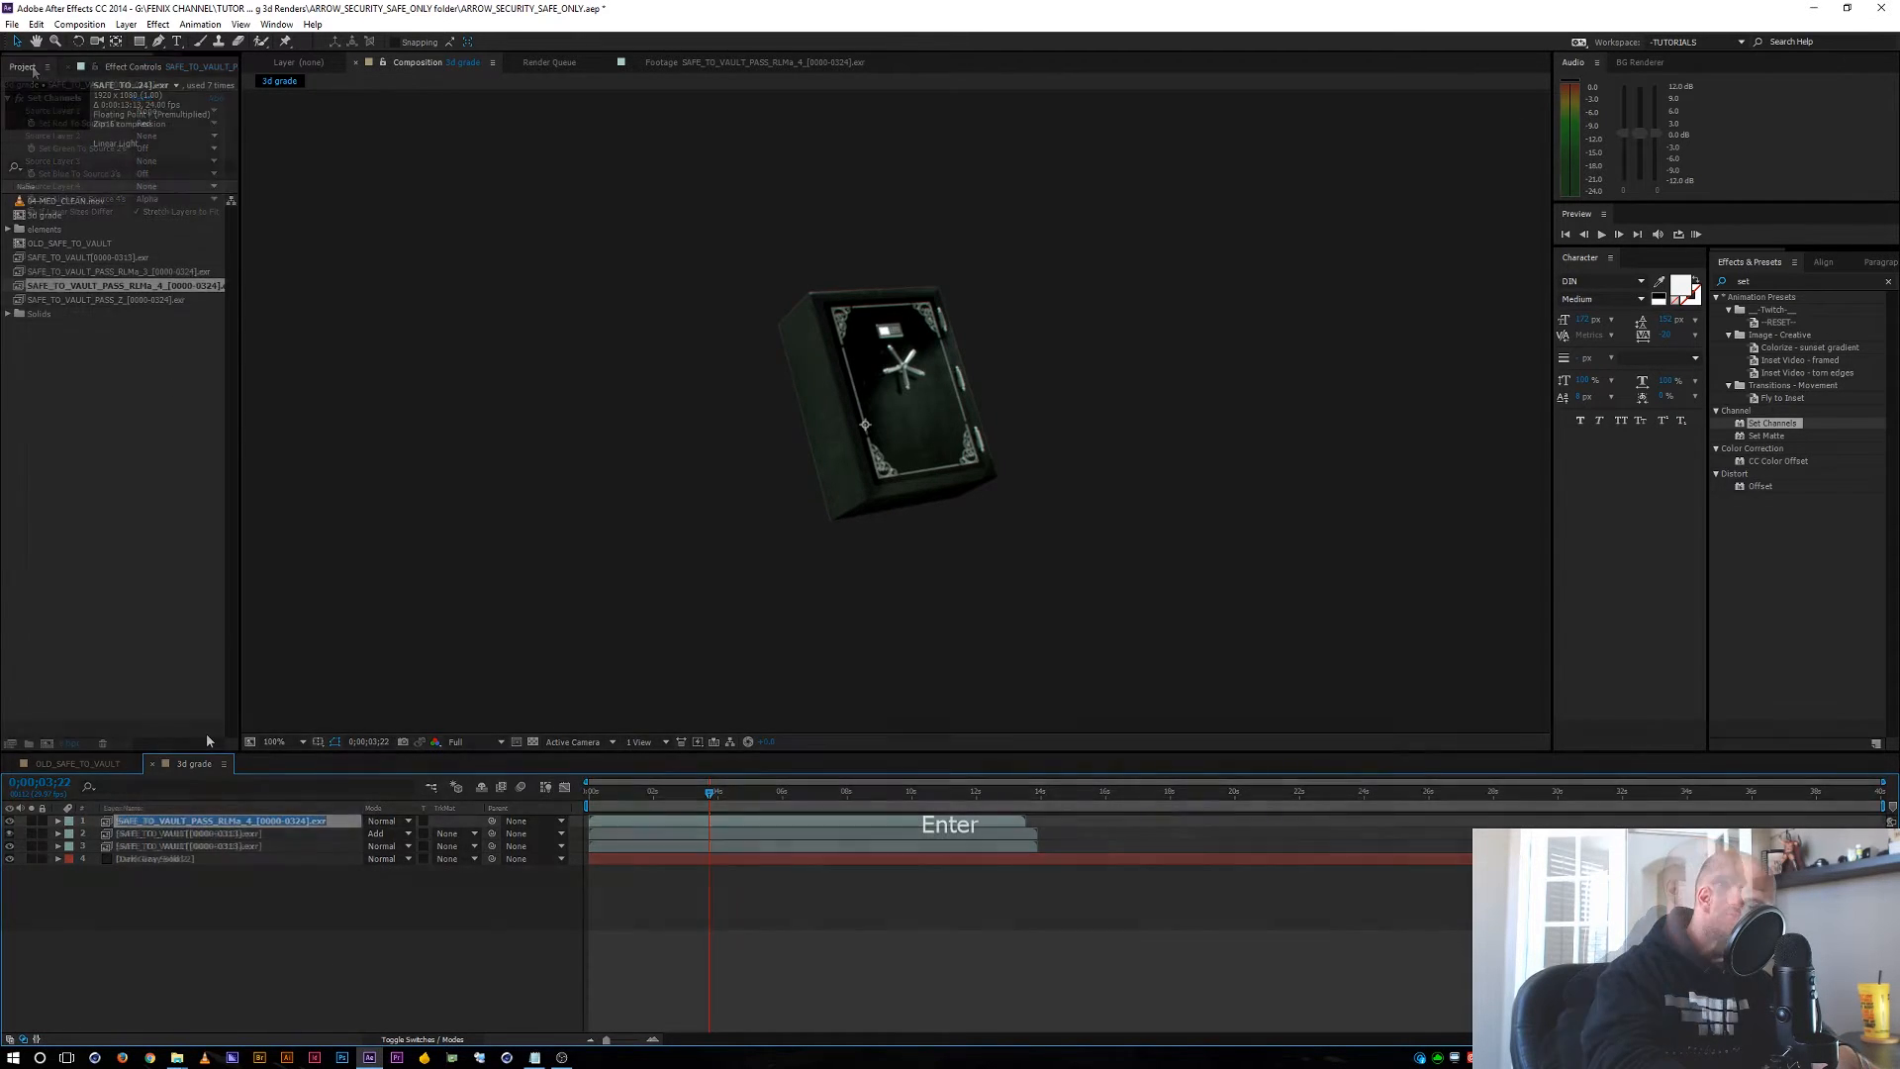
{"action": "type", "text": "s"}
{"action": "type", "text": "afe lig"}
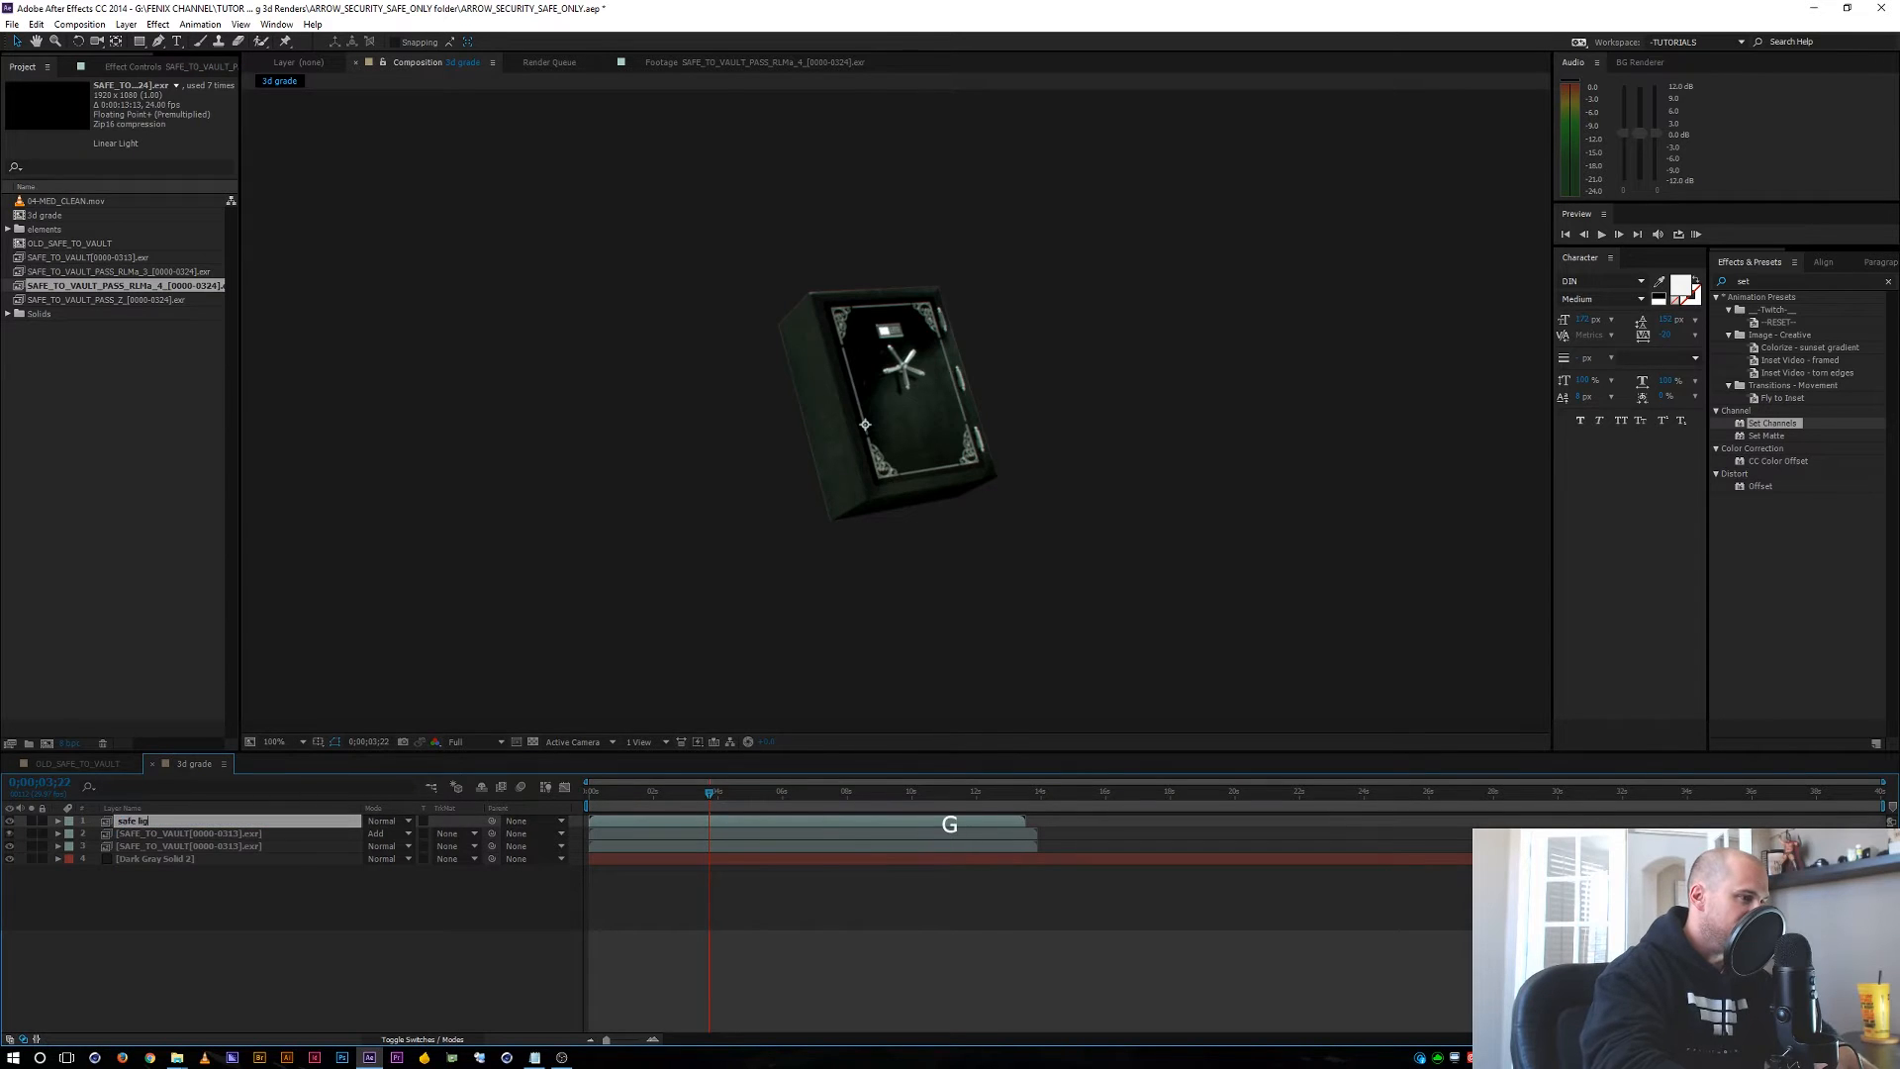
{"action": "type", "text": "ht"}
{"action": "key", "text": "Return"}
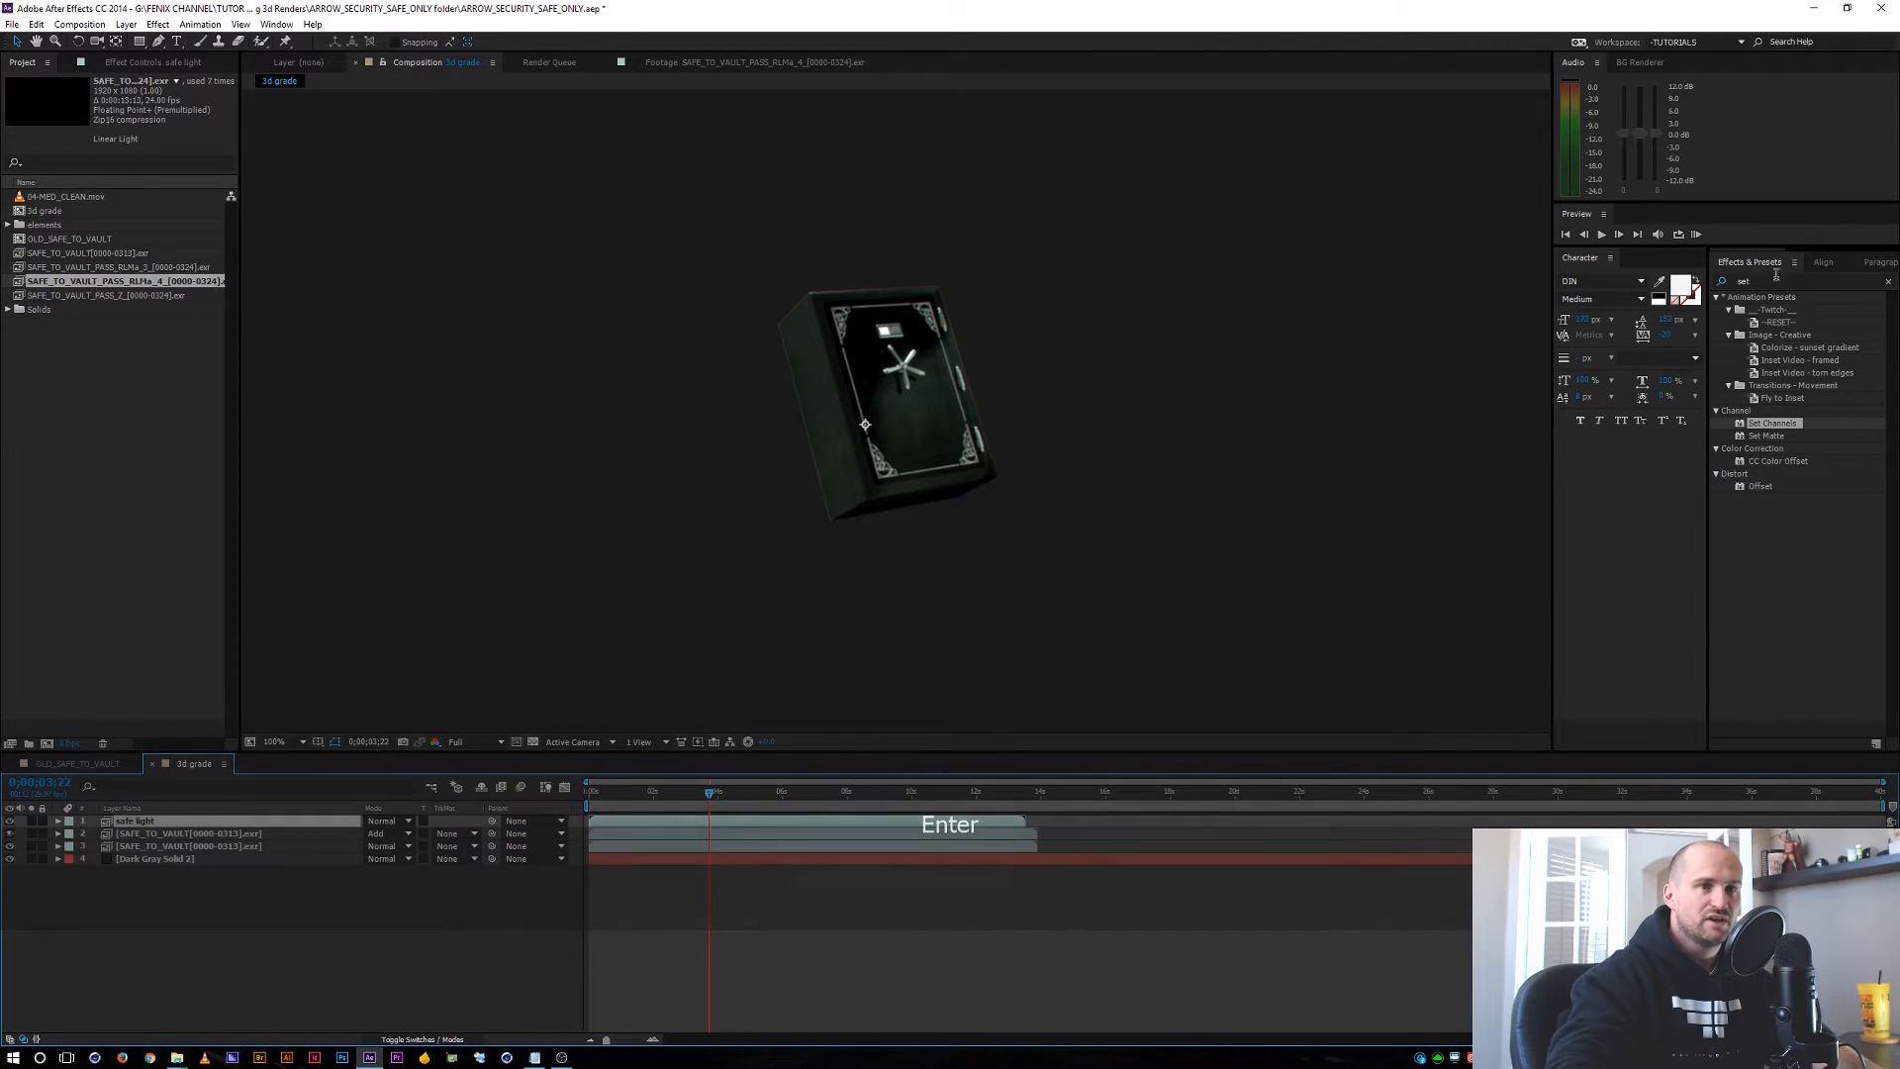
Apply the Fill effect to the safe light layer and set its colour to light blue ACDDFF.
{"action": "left_click", "coordinate": [1740, 282]}
{"action": "type", "text": "fill"}
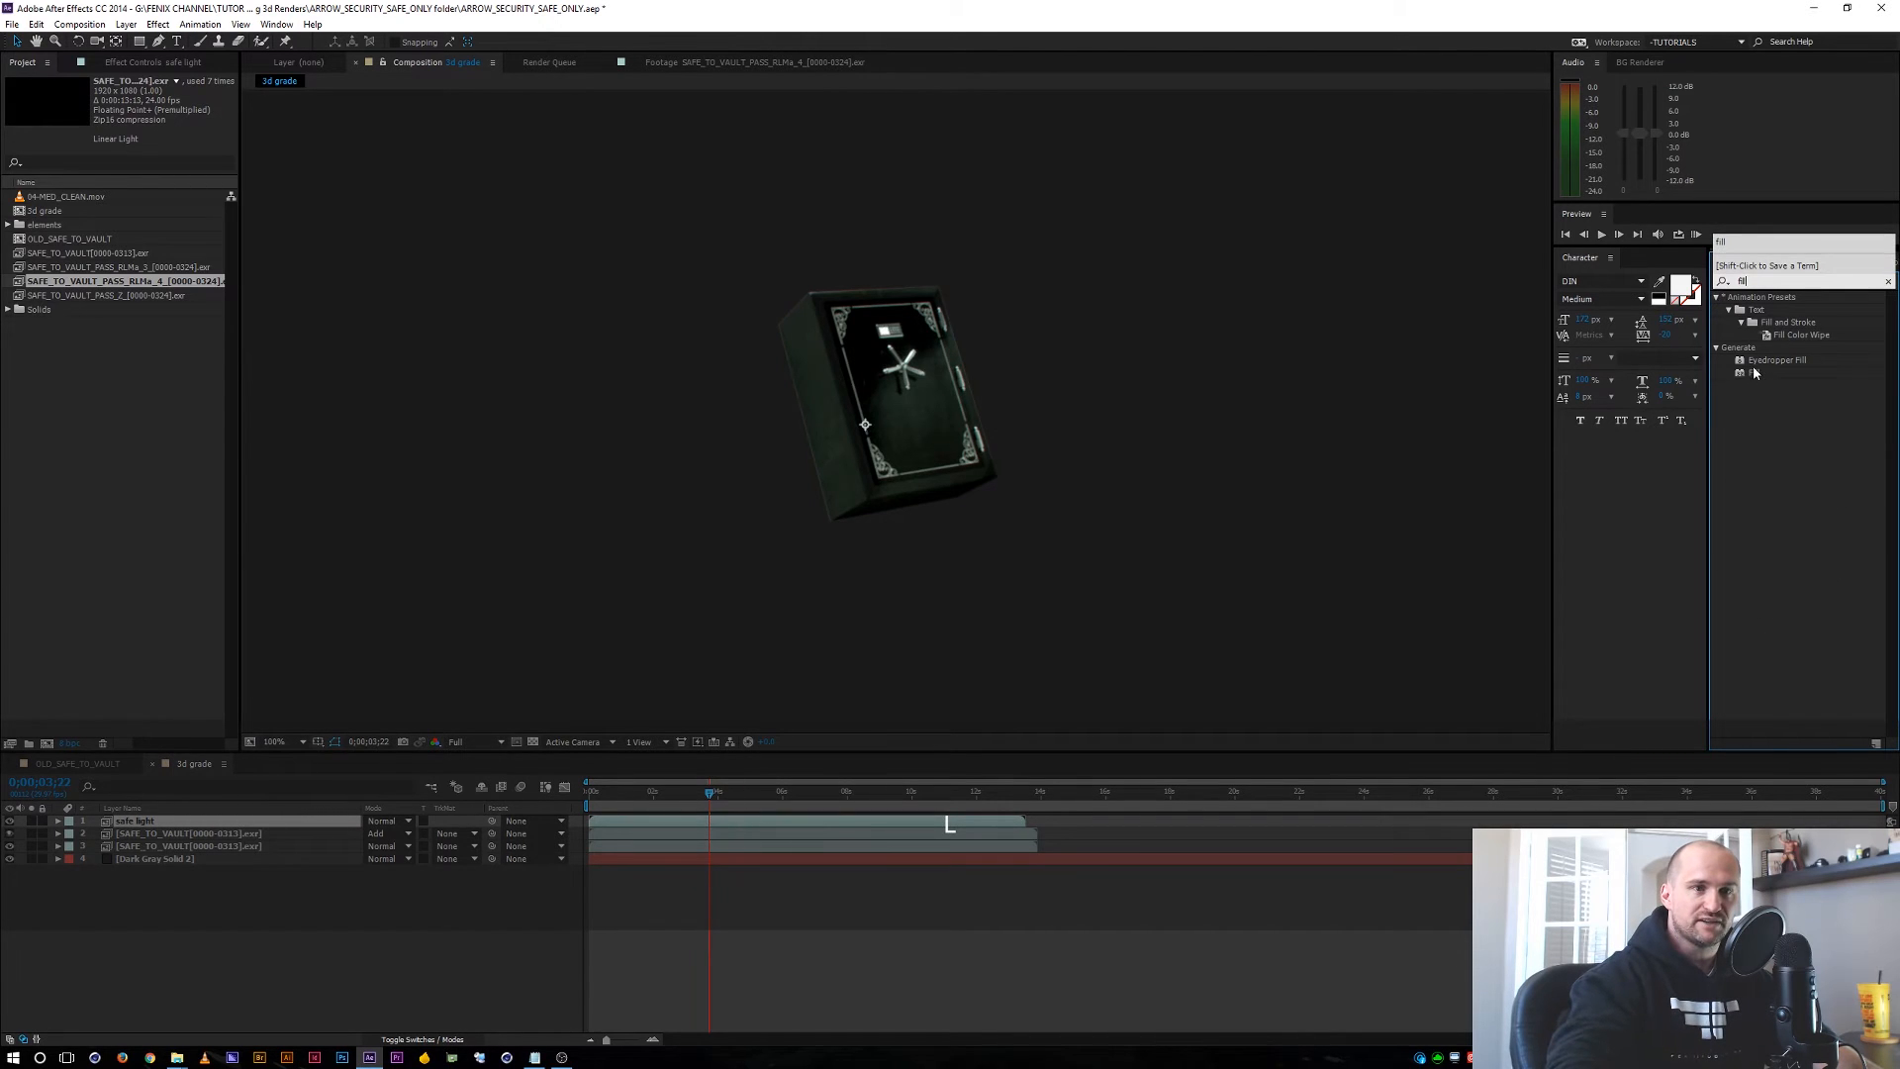
{"action": "double_click", "coordinate": [1755, 373]}
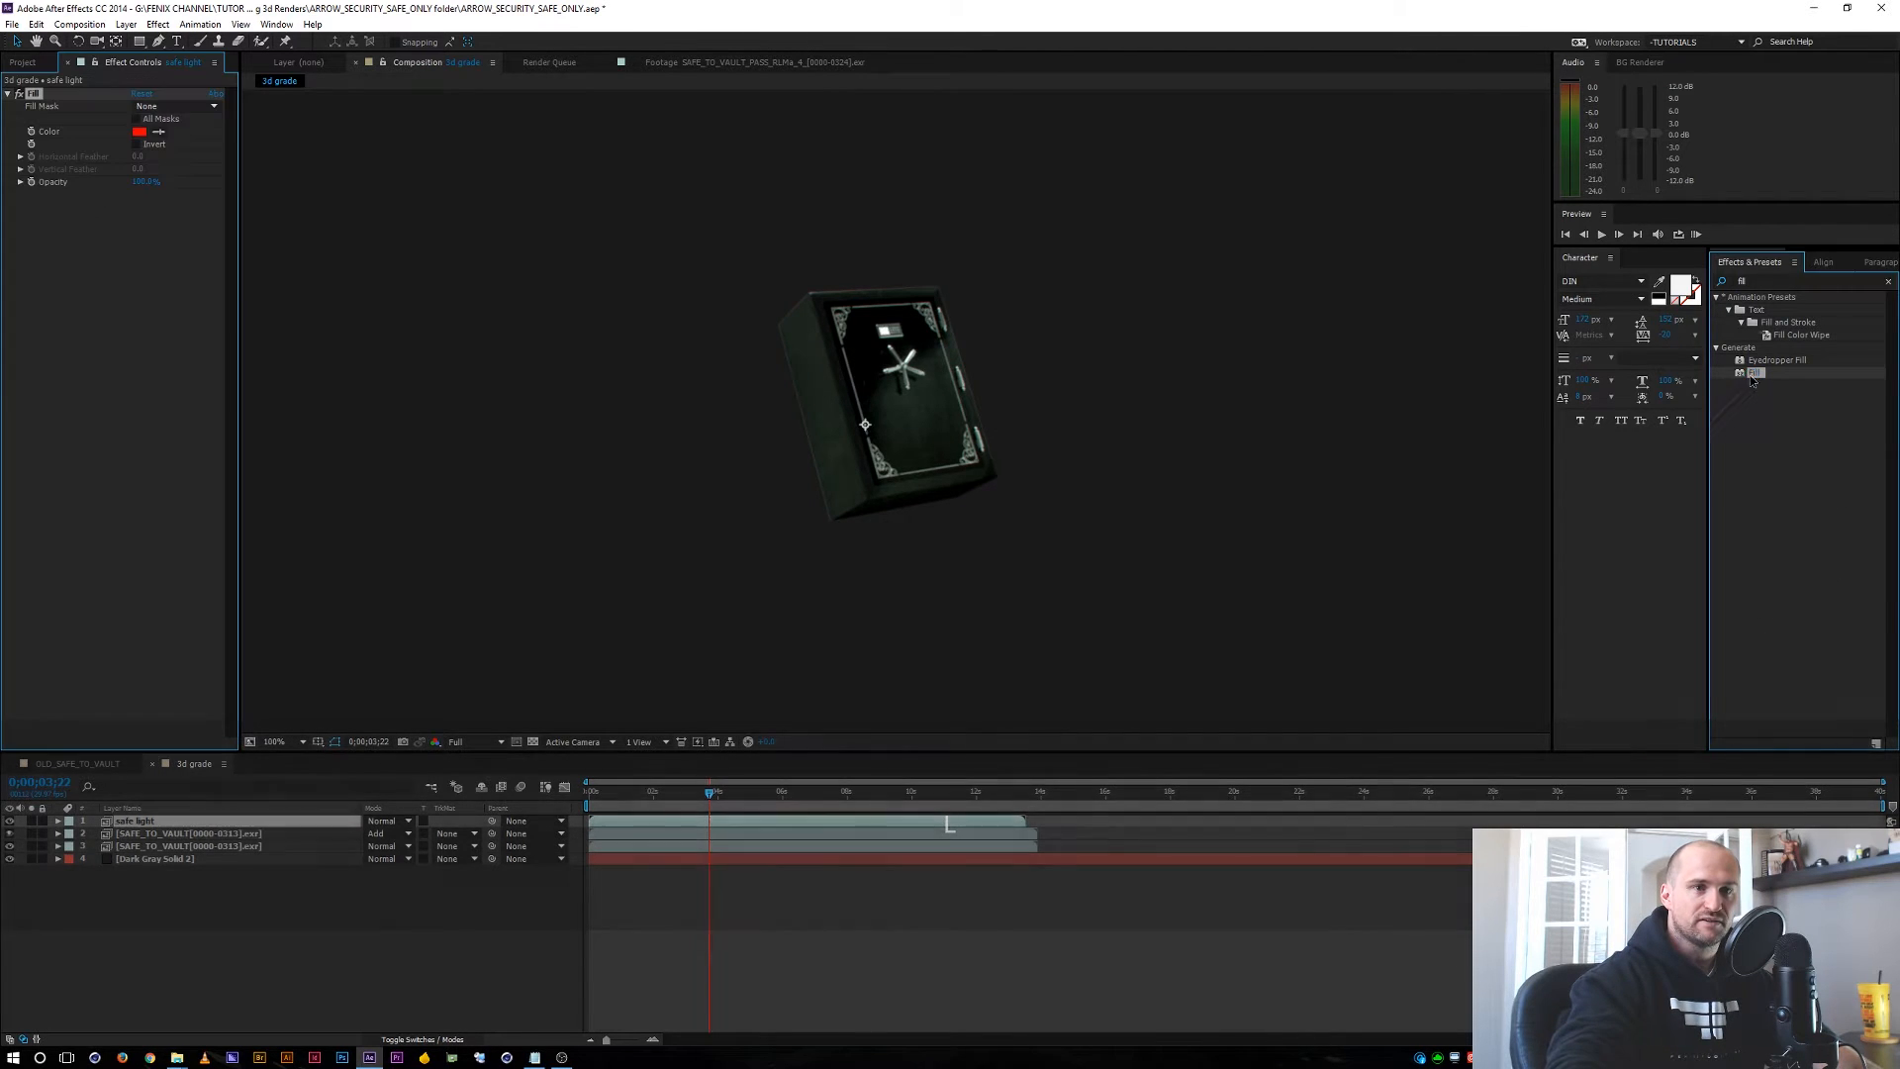
{"action": "left_click", "coordinate": [140, 135]}
{"action": "left_click_drag", "start_coordinate": [146, 84], "coordinate": [127, 165]}
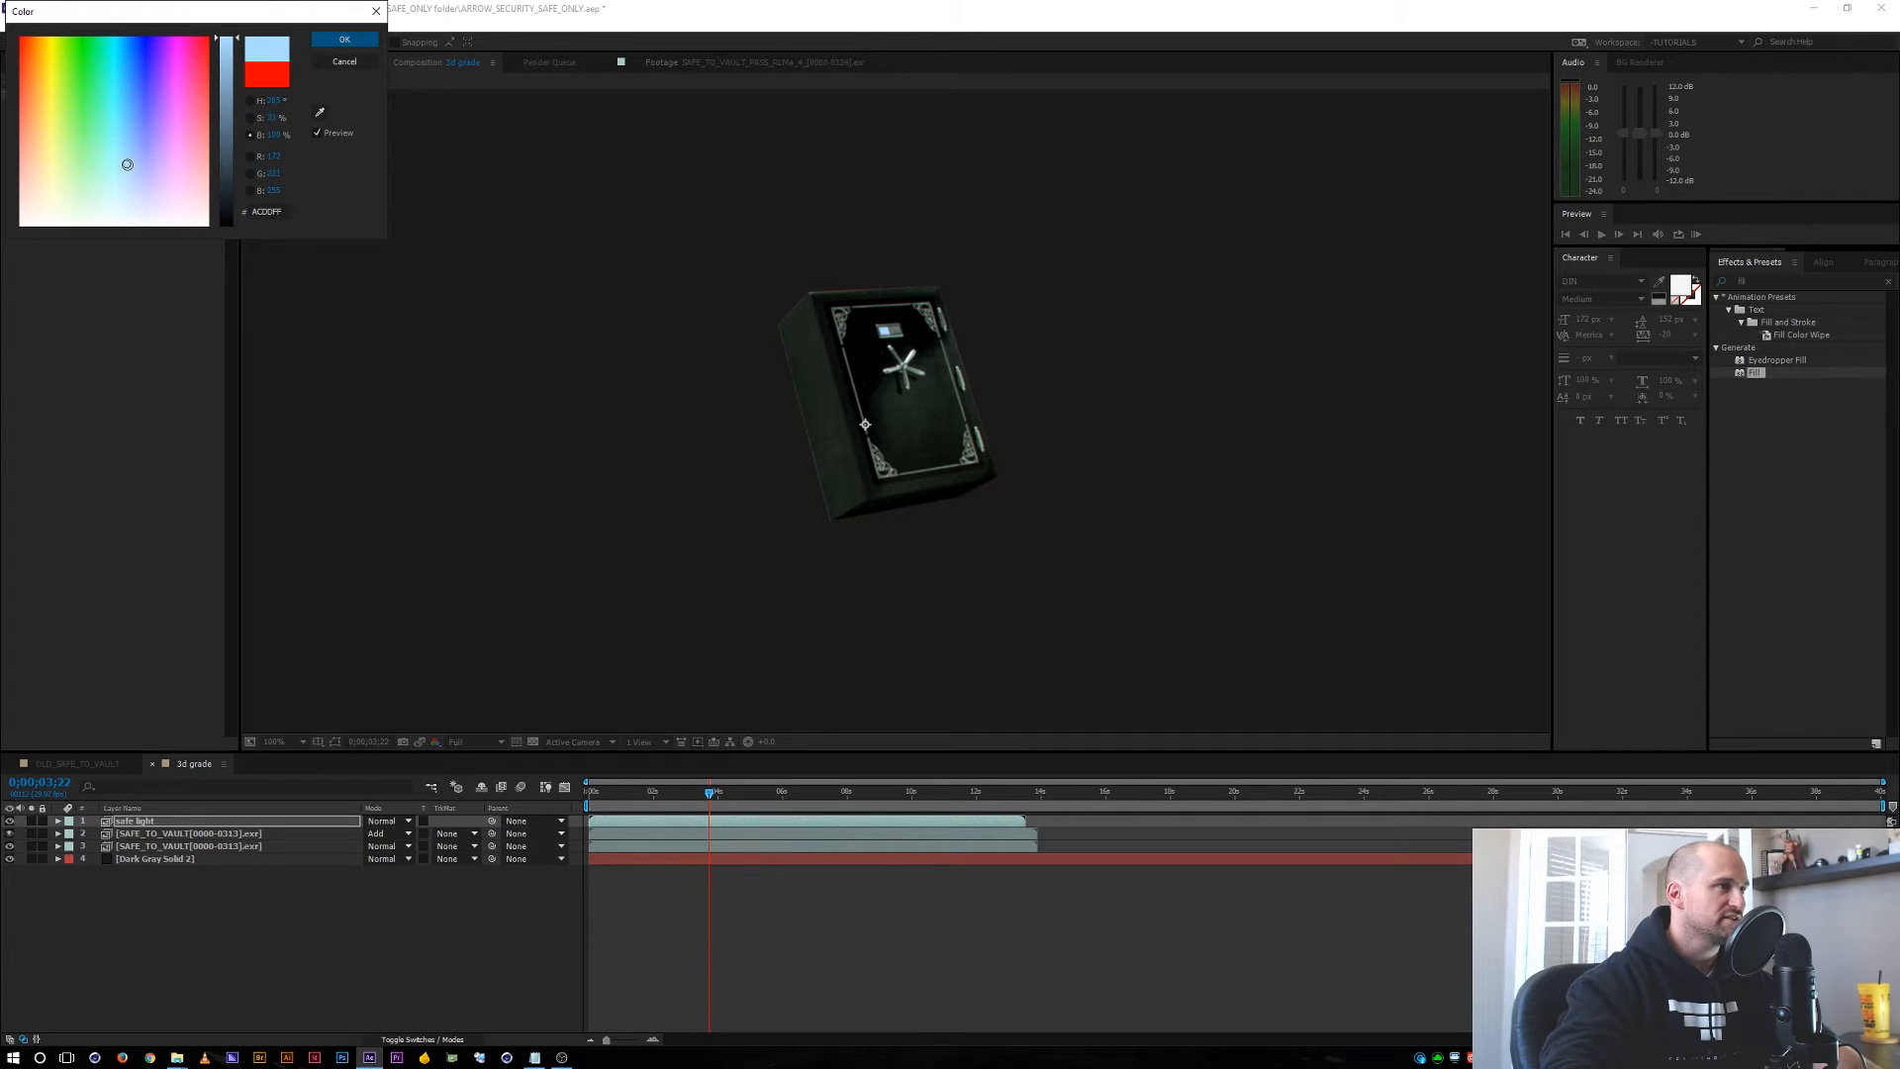
{"action": "left_click", "coordinate": [344, 38]}
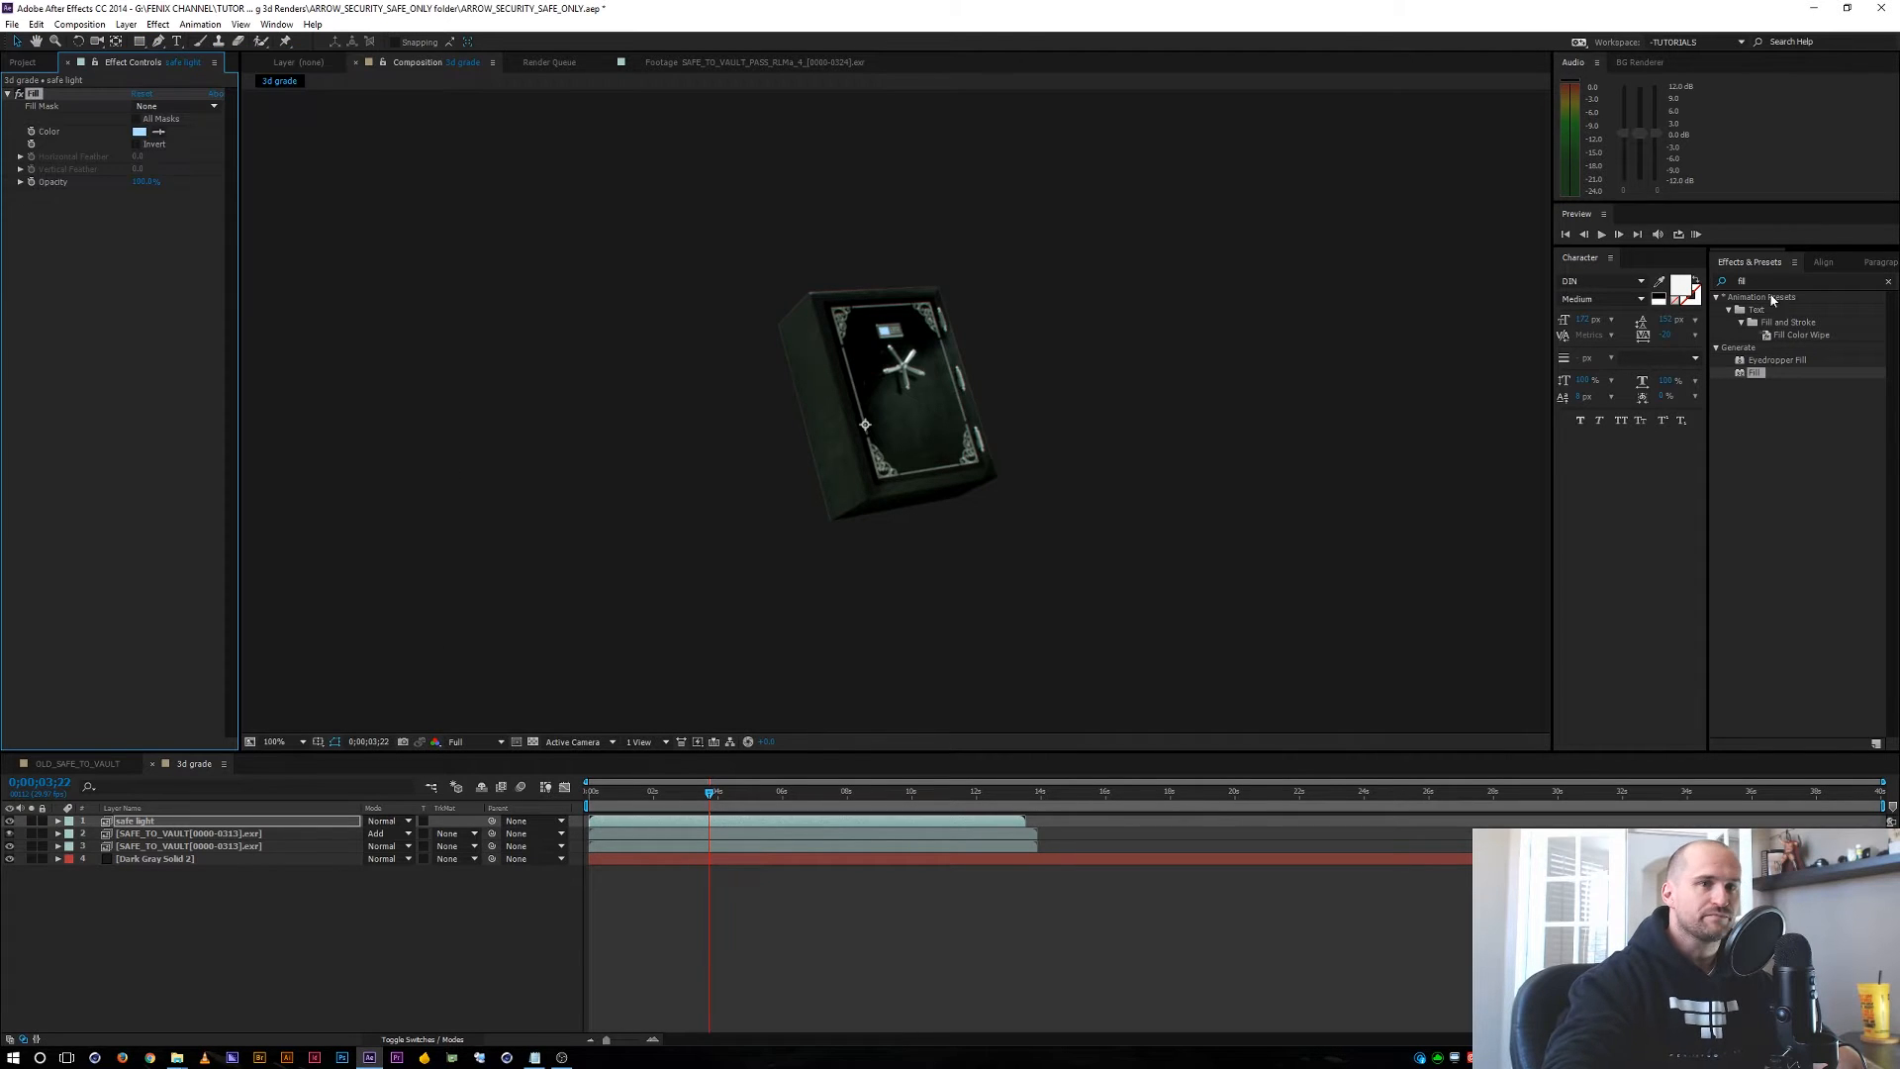
Search the effects for "glow", apply Glow to the safe light layer, and inspect the light as the safe opens.
{"action": "left_click", "coordinate": [1763, 281]}
{"action": "type", "text": "glow"}
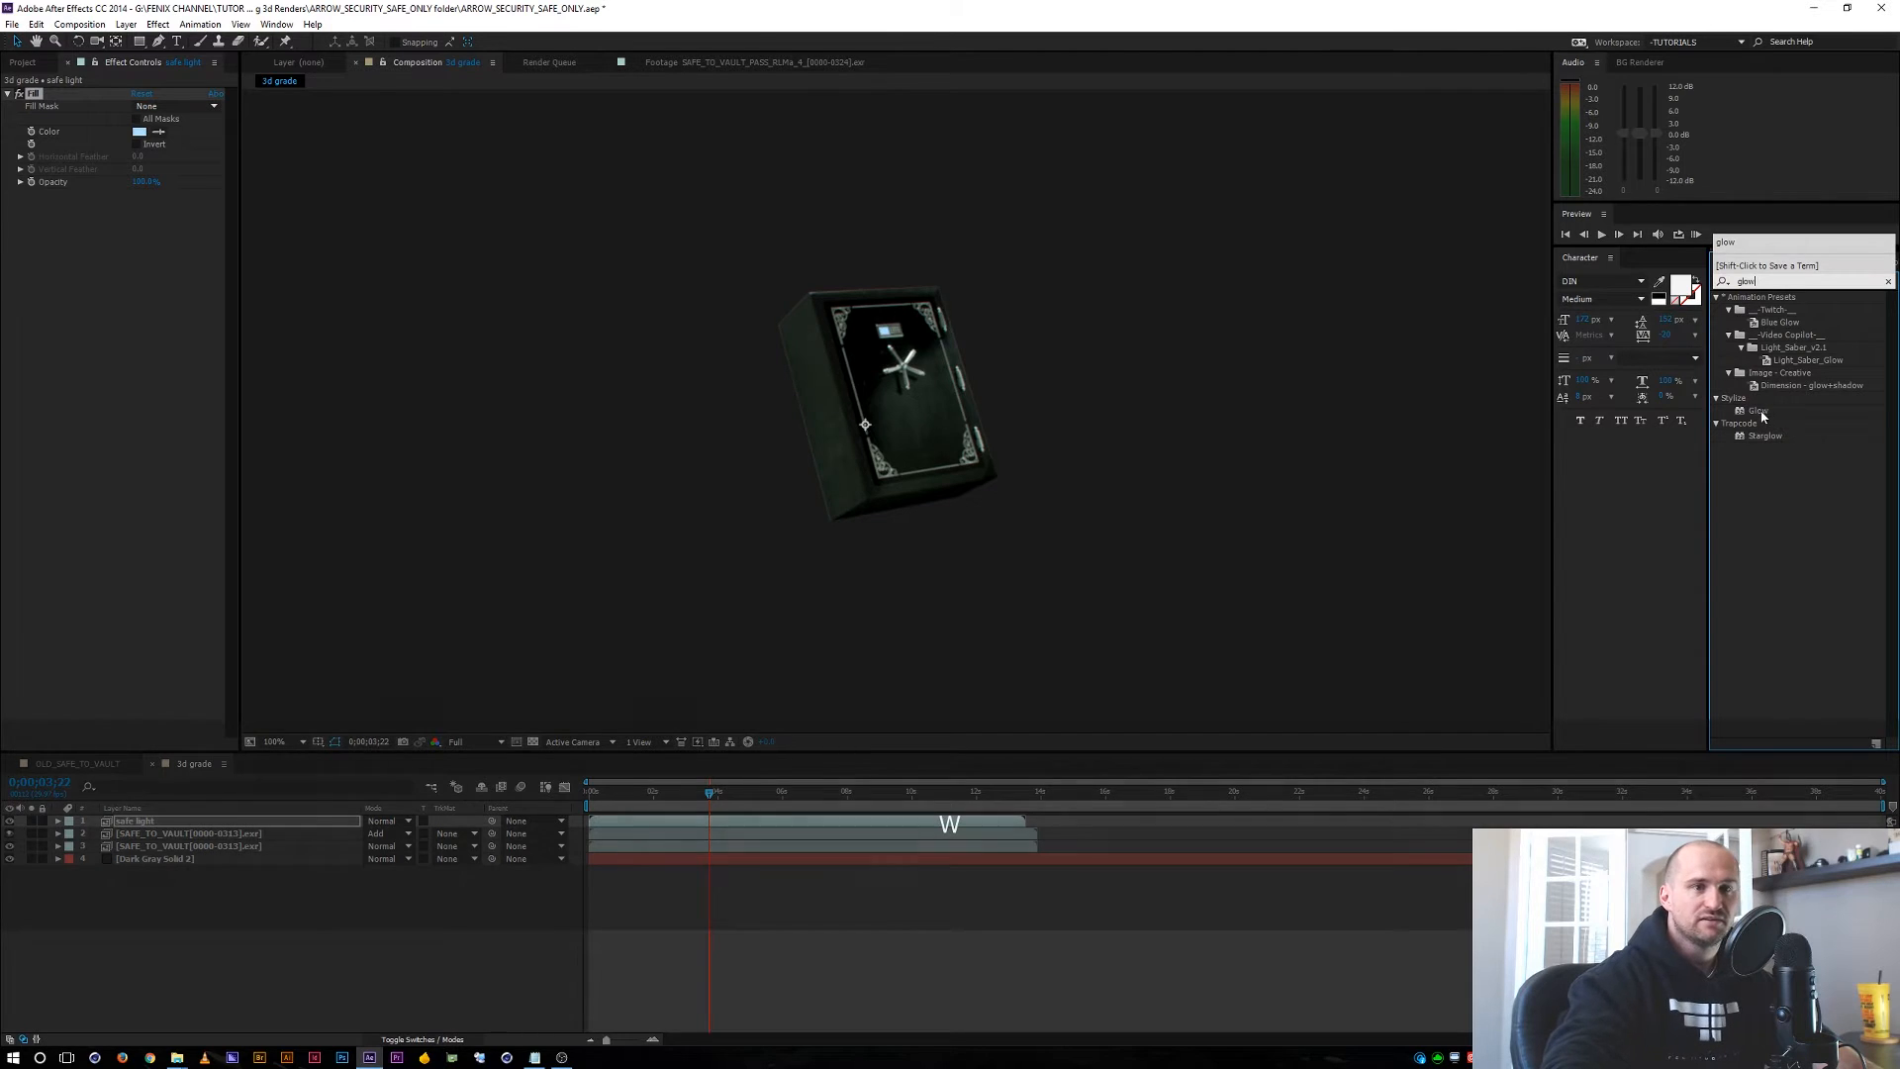
{"action": "left_click_drag", "start_coordinate": [1763, 416], "coordinate": [341, 328]}
{"action": "scroll", "coordinate": [859, 309], "scroll_direction": "up", "scroll_amount": 1}
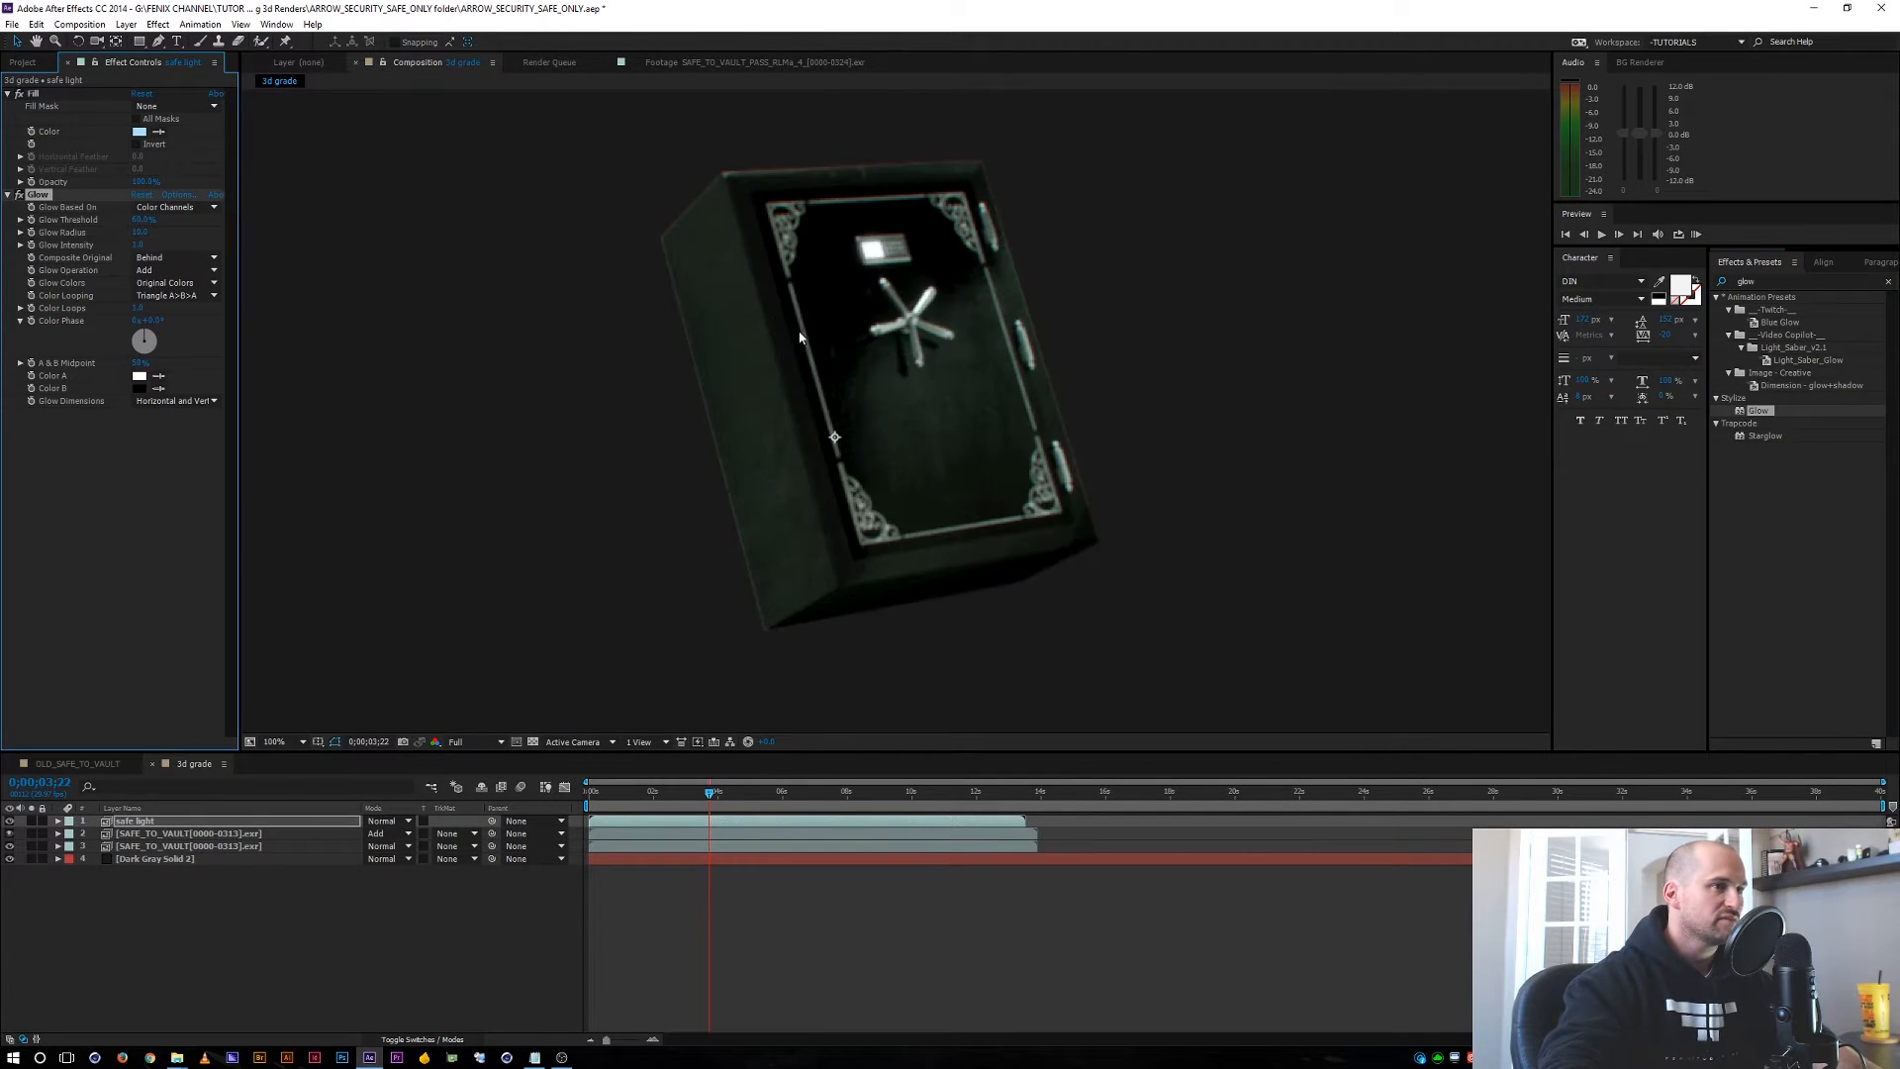
{"action": "key", "text": "space"}
{"action": "left_click_drag", "start_coordinate": [861, 312], "coordinate": [738, 352]}
{"action": "scroll", "coordinate": [839, 722], "scroll_direction": "down", "scroll_amount": 1}
{"action": "key", "text": "space"}
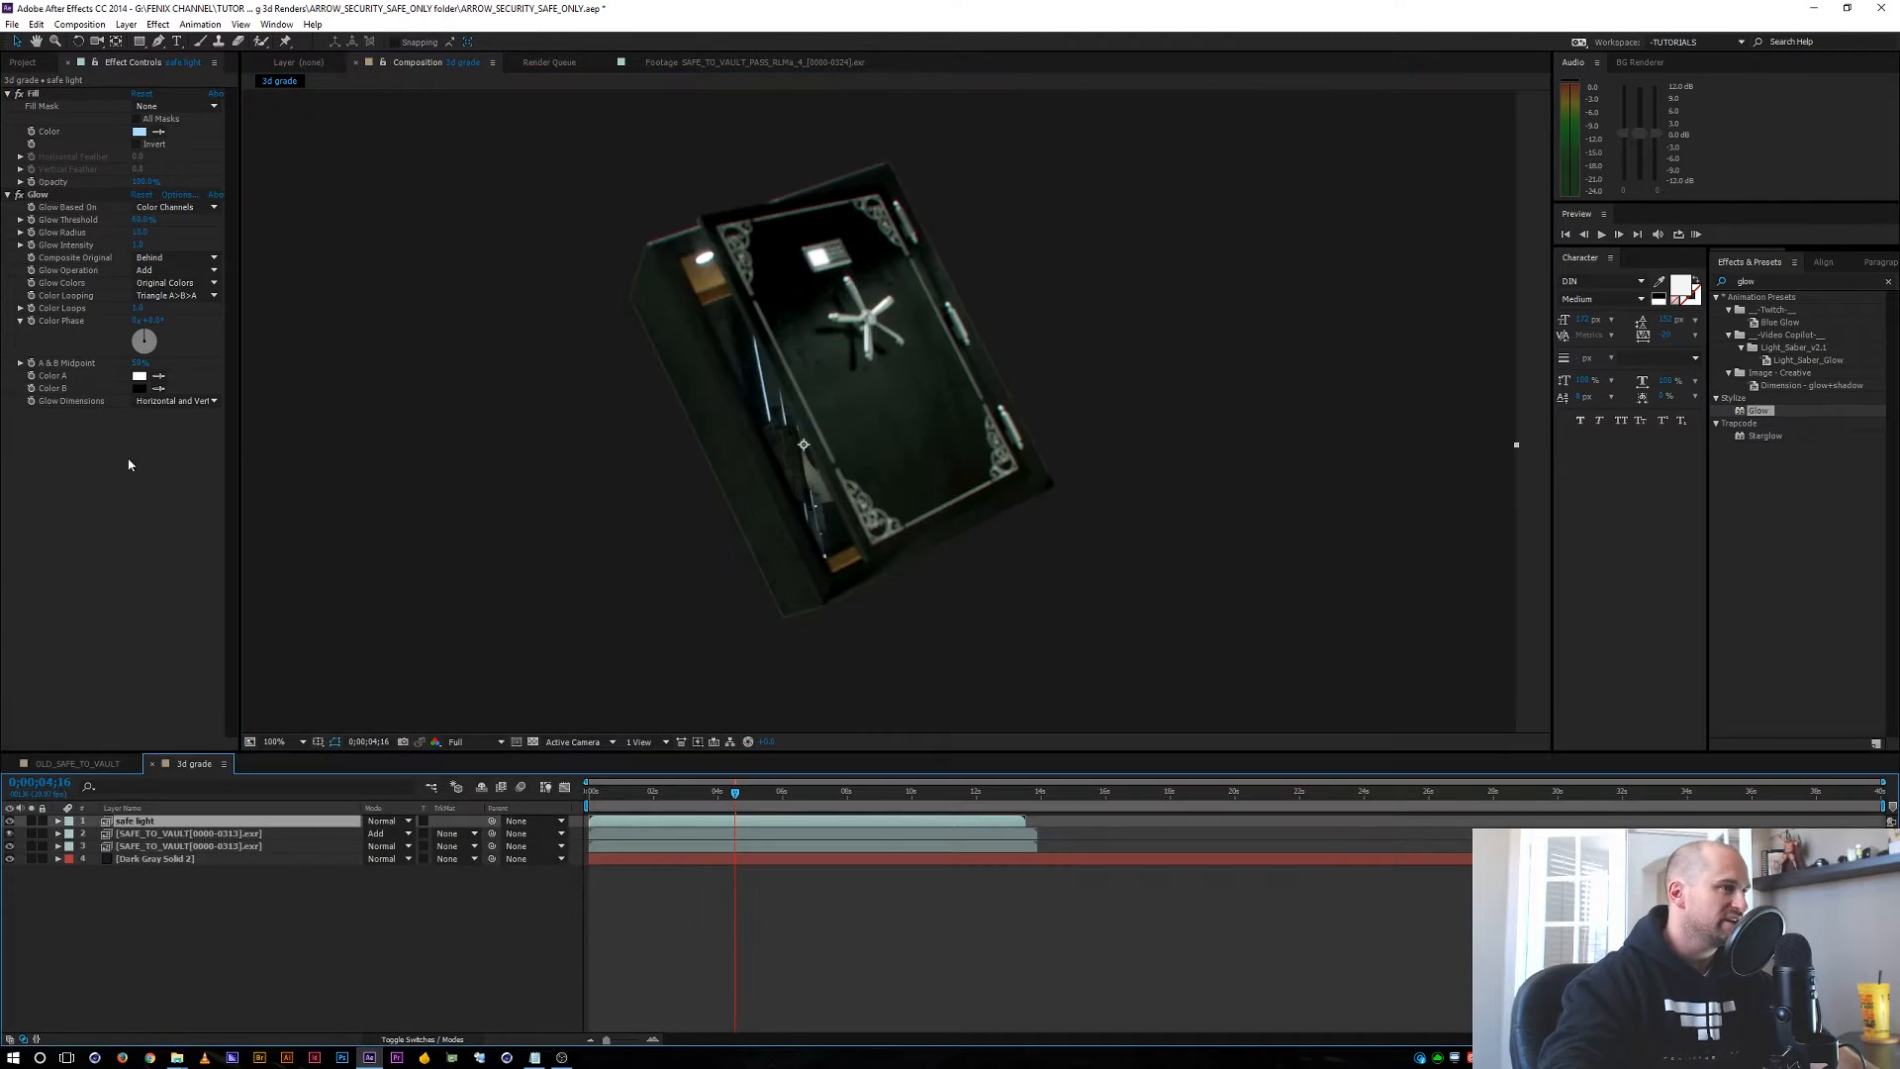
Adjust the glow radius in the safe light layer's Glow effect.
{"action": "left_click", "coordinate": [141, 236]}
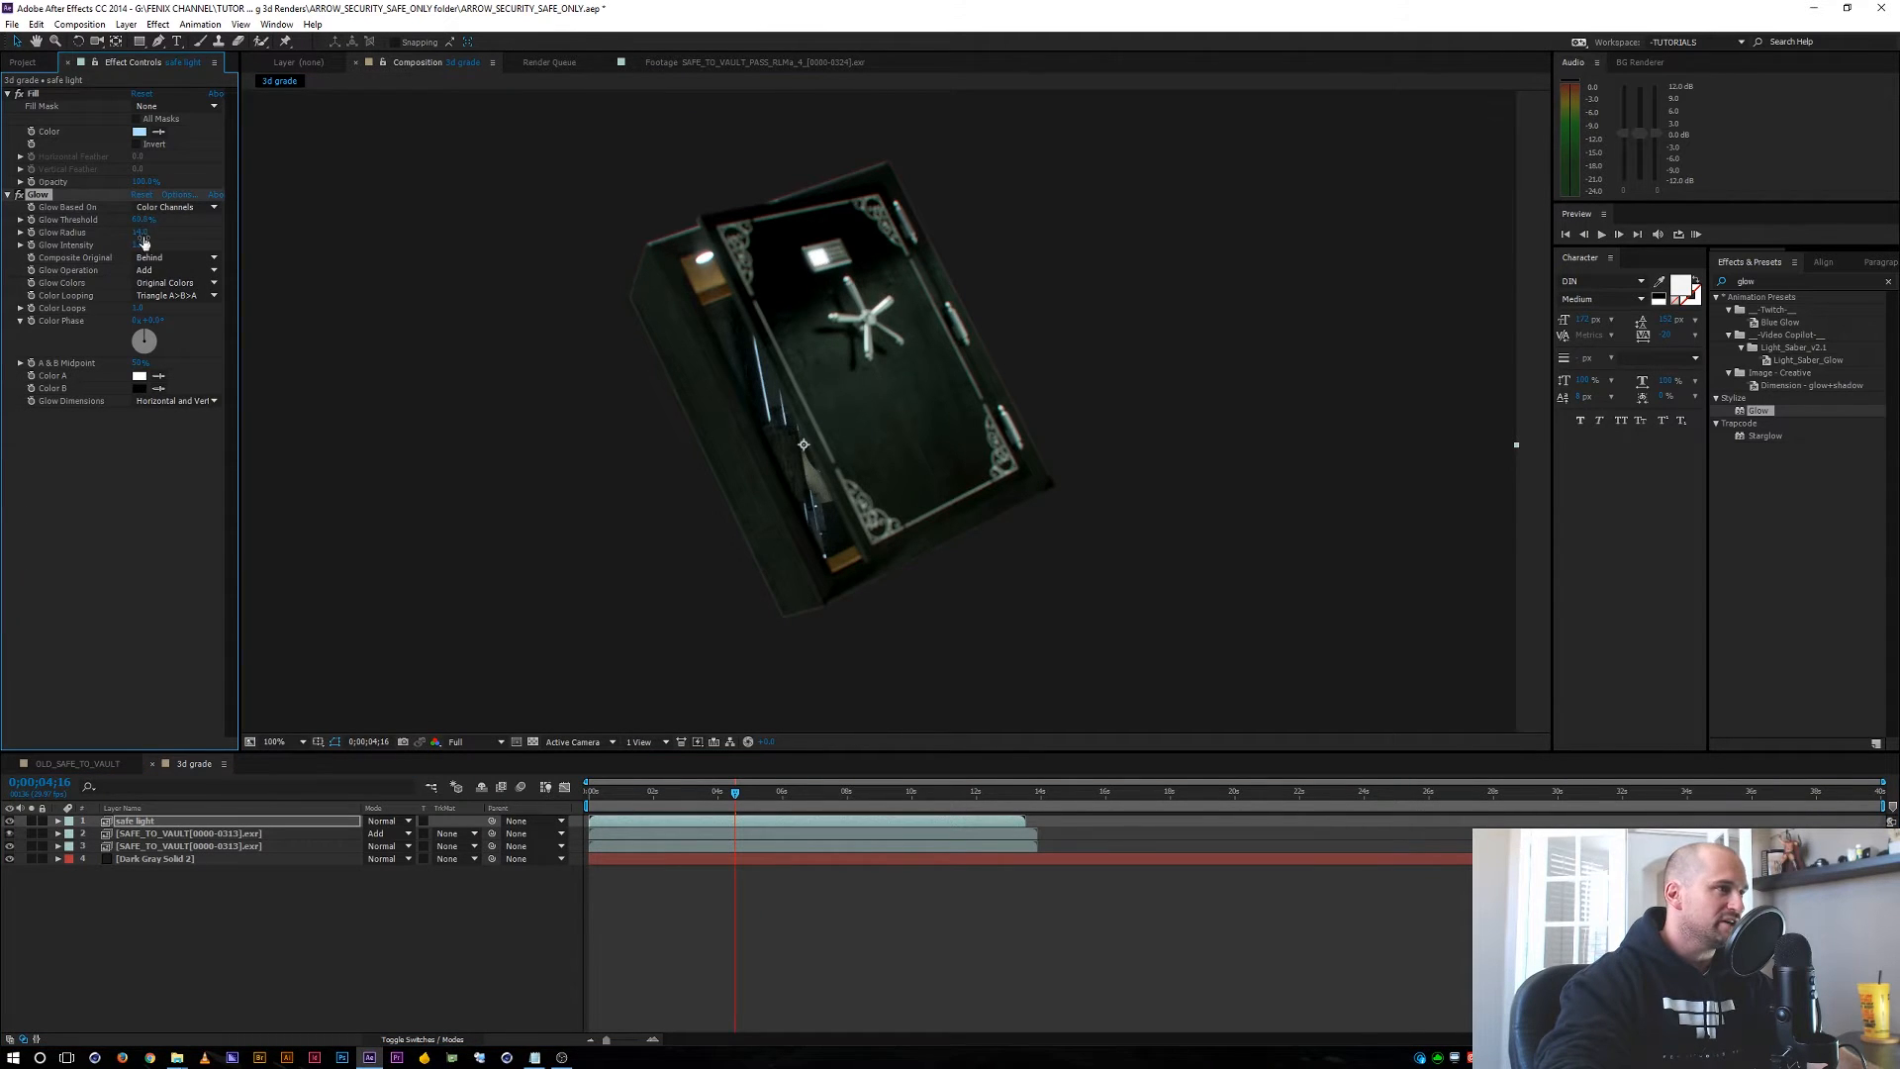
{"action": "left_click_drag", "start_coordinate": [151, 230], "coordinate": [132, 232]}
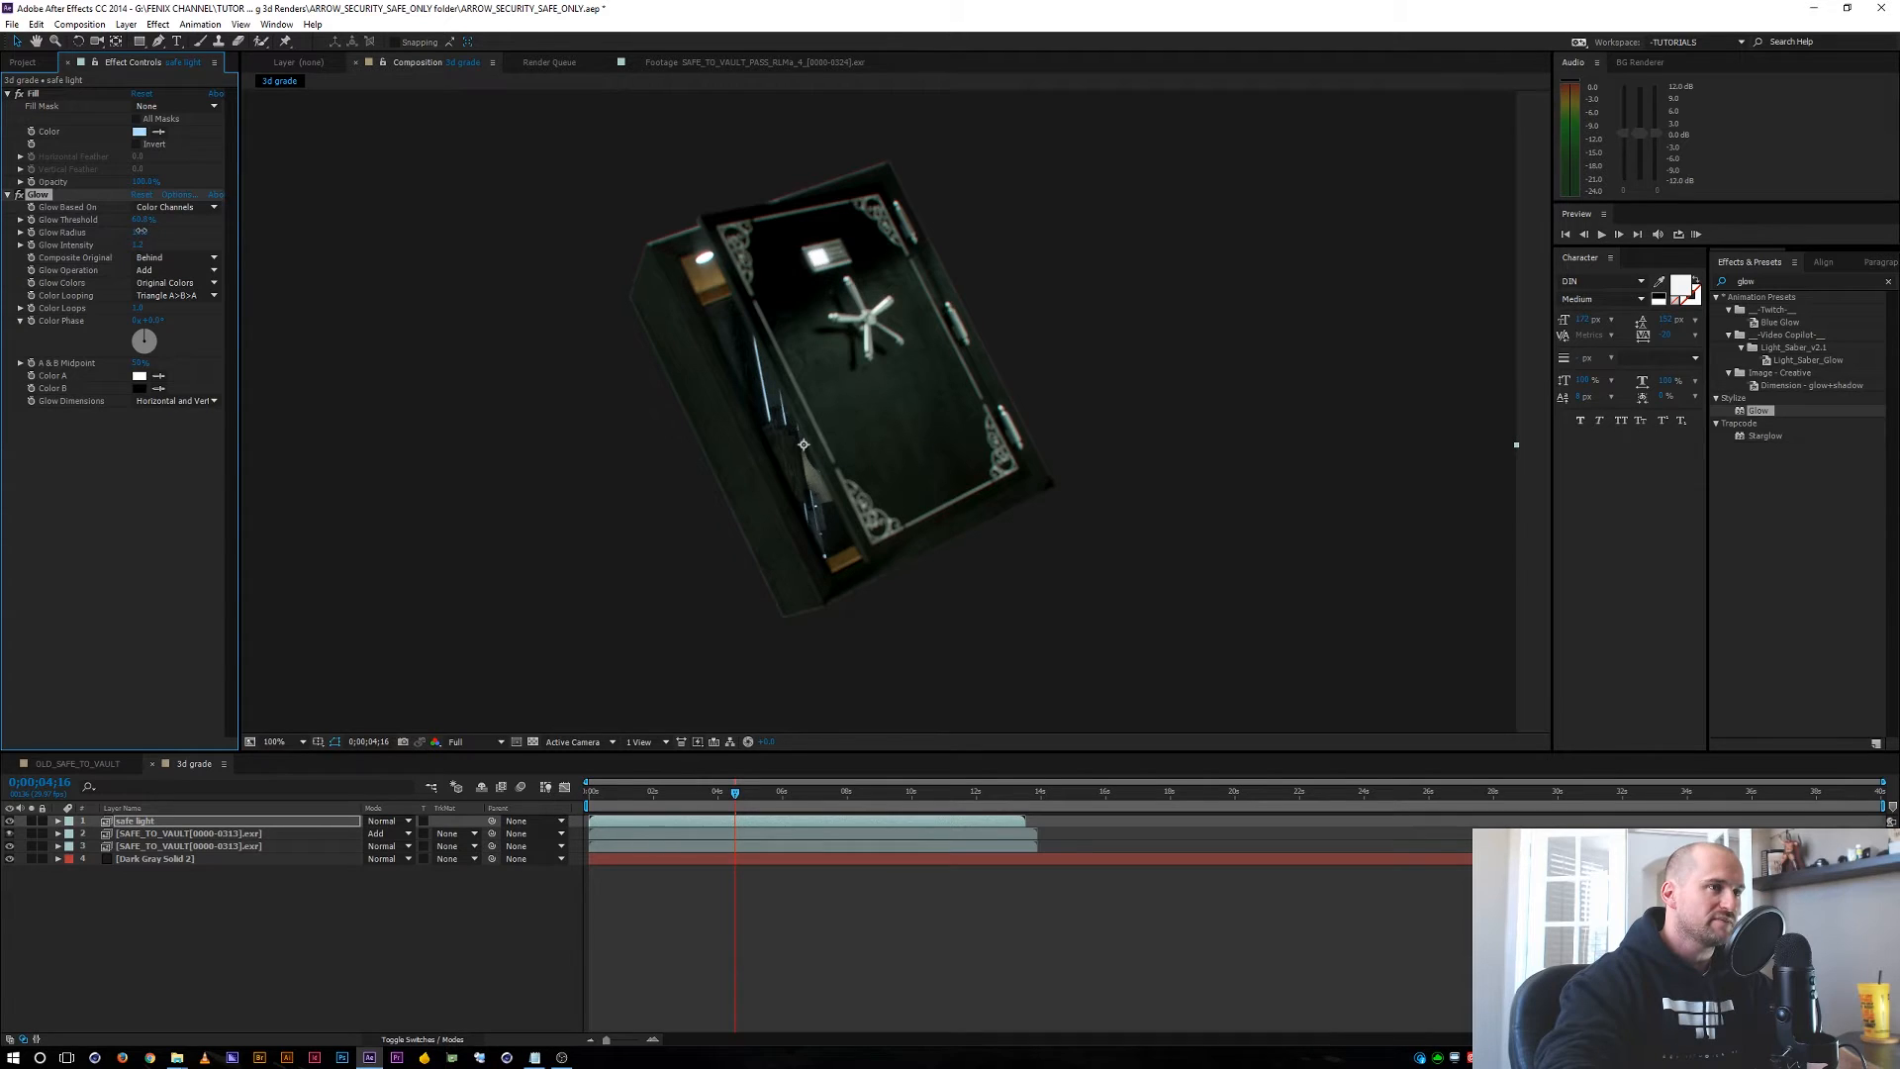
{"action": "left_click", "coordinate": [247, 998]}
Duplicate the safe light layer and collapse the copy's Fill and Glow settings.
{"action": "left_click", "coordinate": [138, 821]}
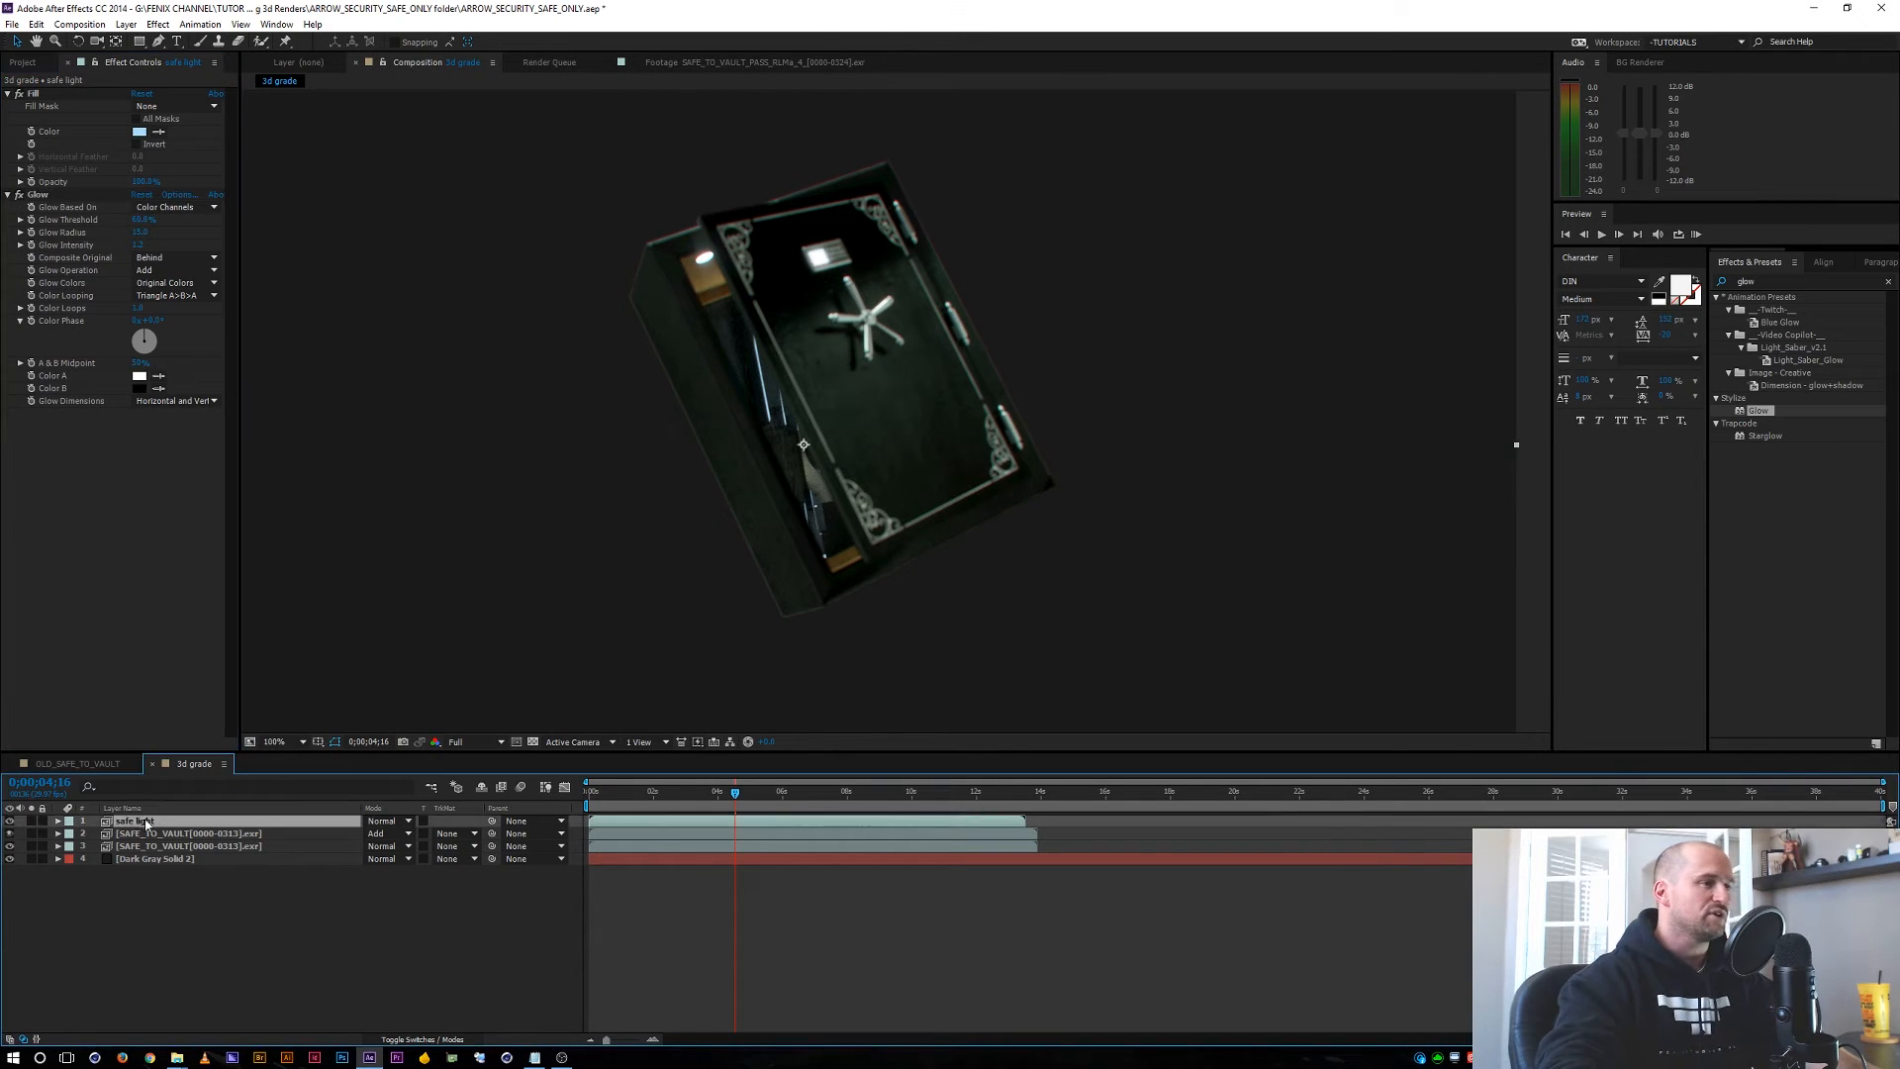
{"action": "left_click", "coordinate": [148, 822]}
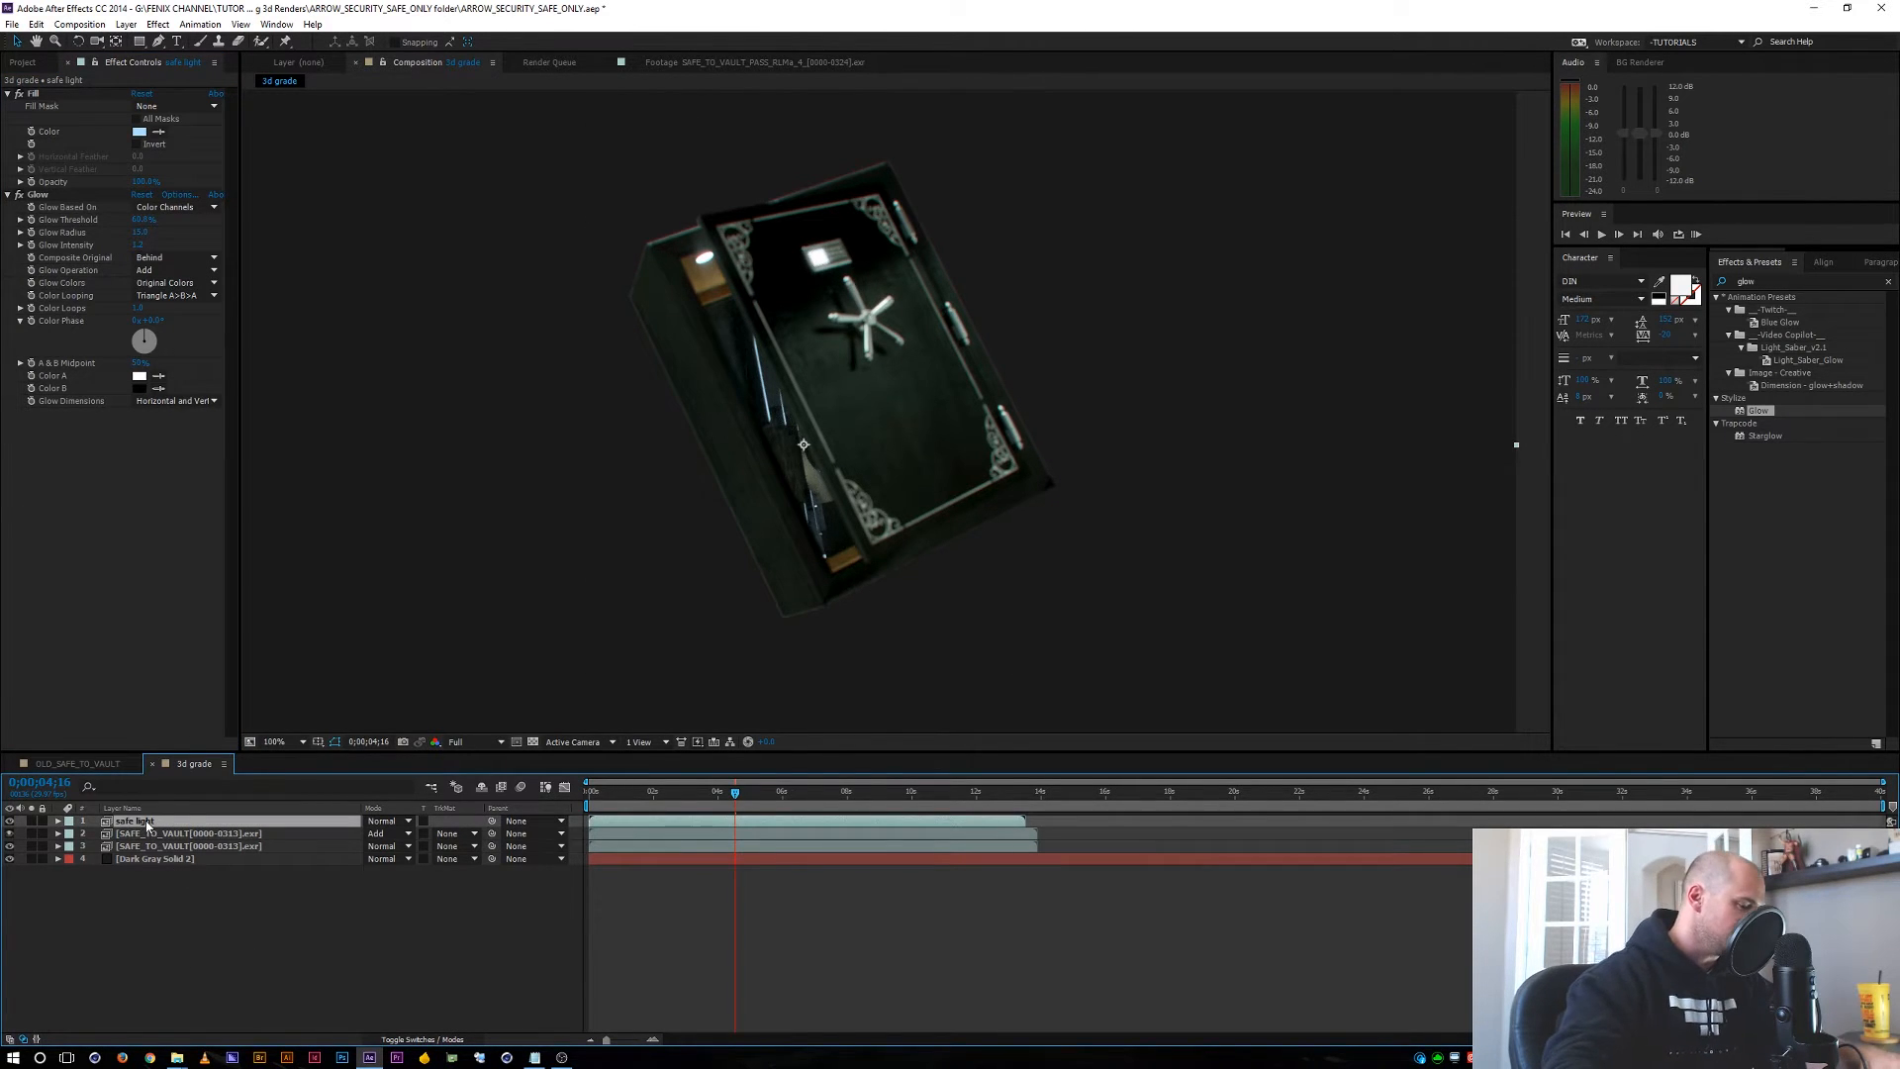
{"action": "key", "text": "ctrl"}
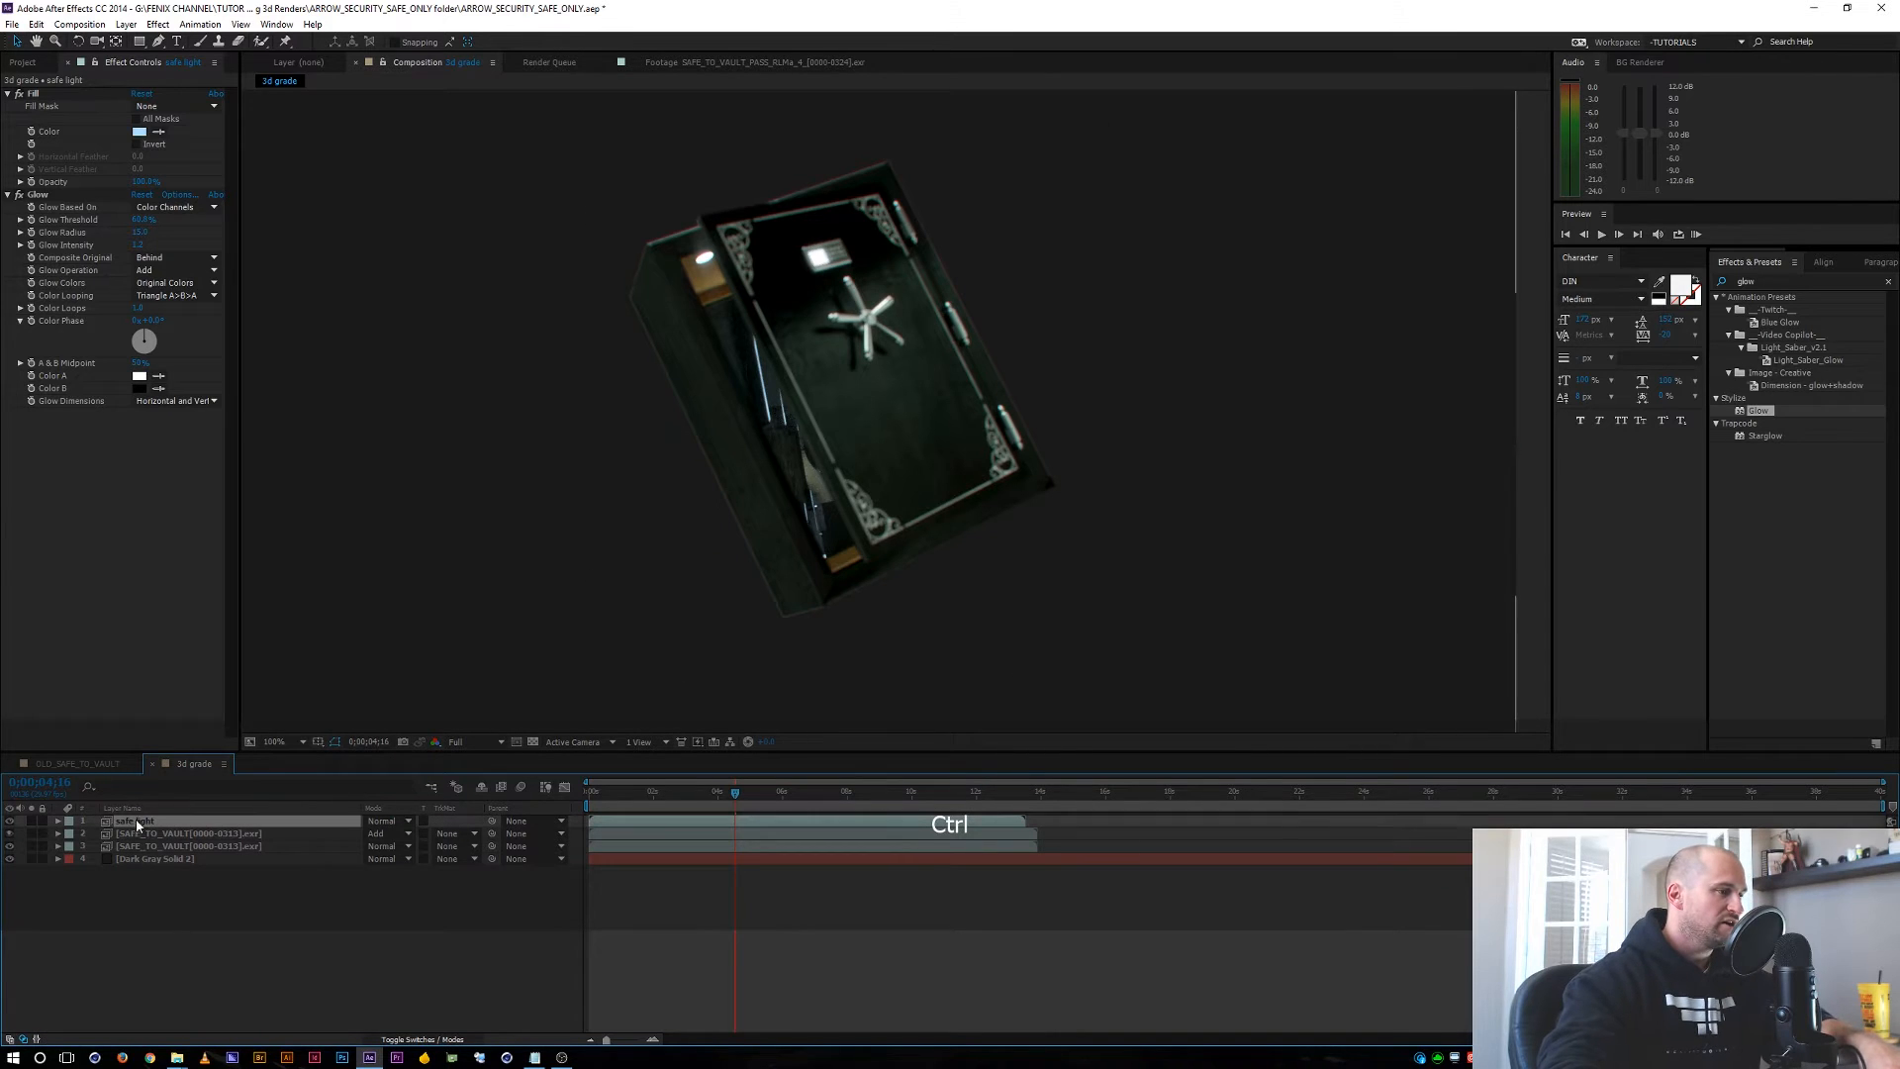
{"action": "key", "text": "ctrl+d"}
{"action": "left_click", "coordinate": [145, 530]}
{"action": "key", "text": "ctrl+grave"}
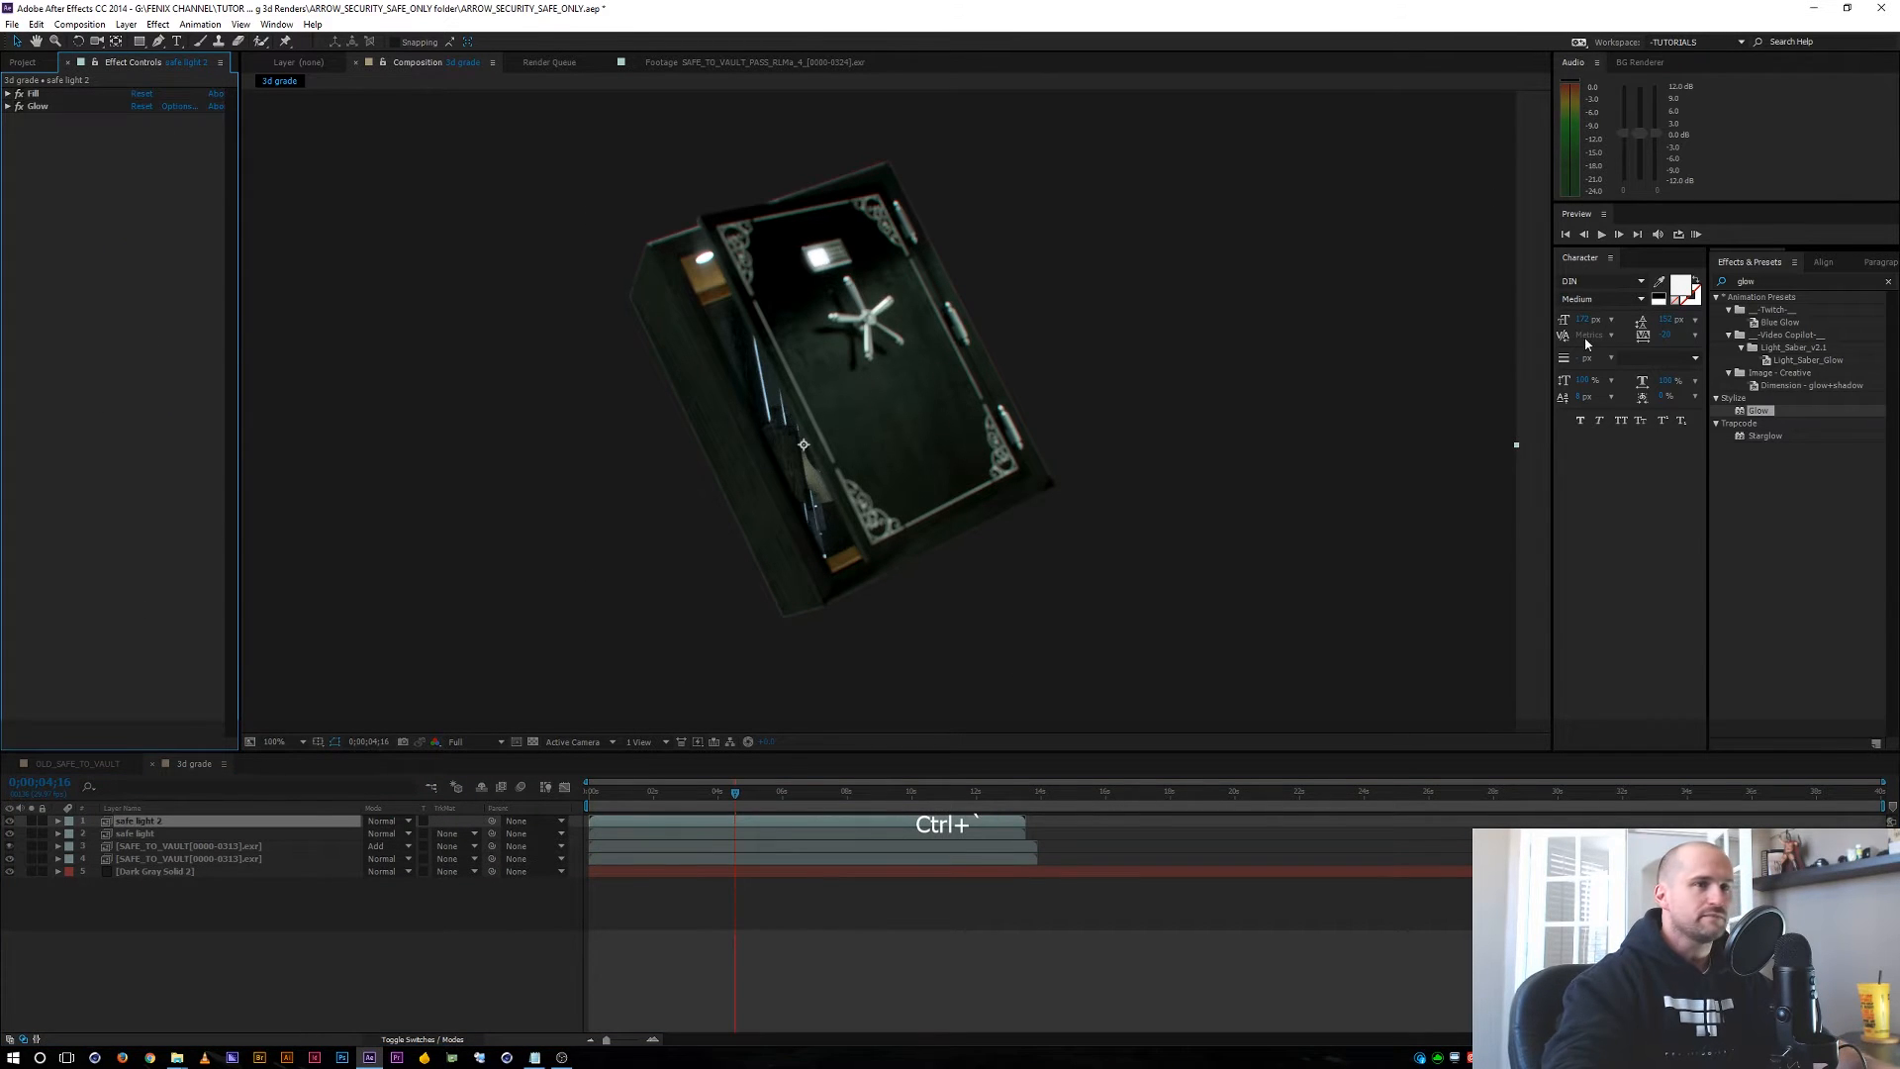
Apply Fast Blur to the safe light 2 layer, set its blur dimensions to Vertical, and raise the blurriness.
{"action": "left_click", "coordinate": [1781, 281]}
{"action": "type", "text": "fast"}
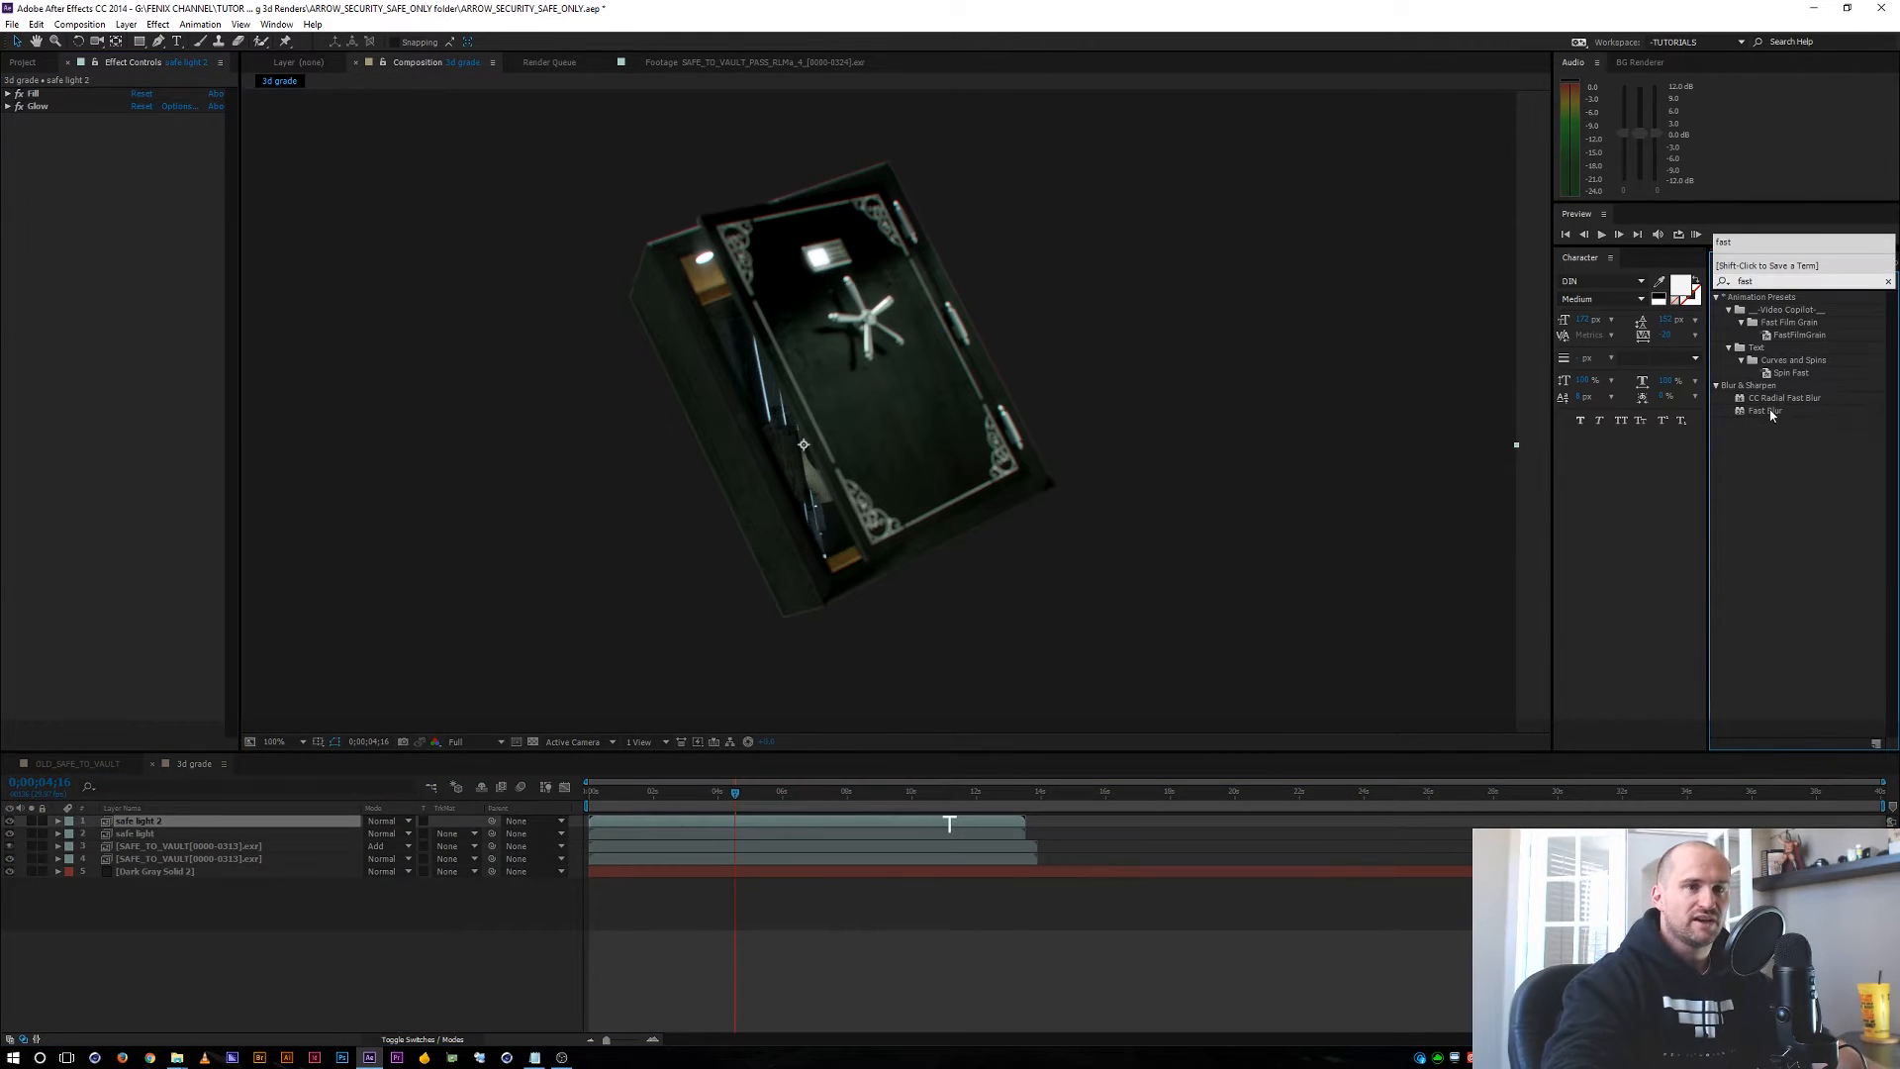
{"action": "double_click", "coordinate": [1765, 411]}
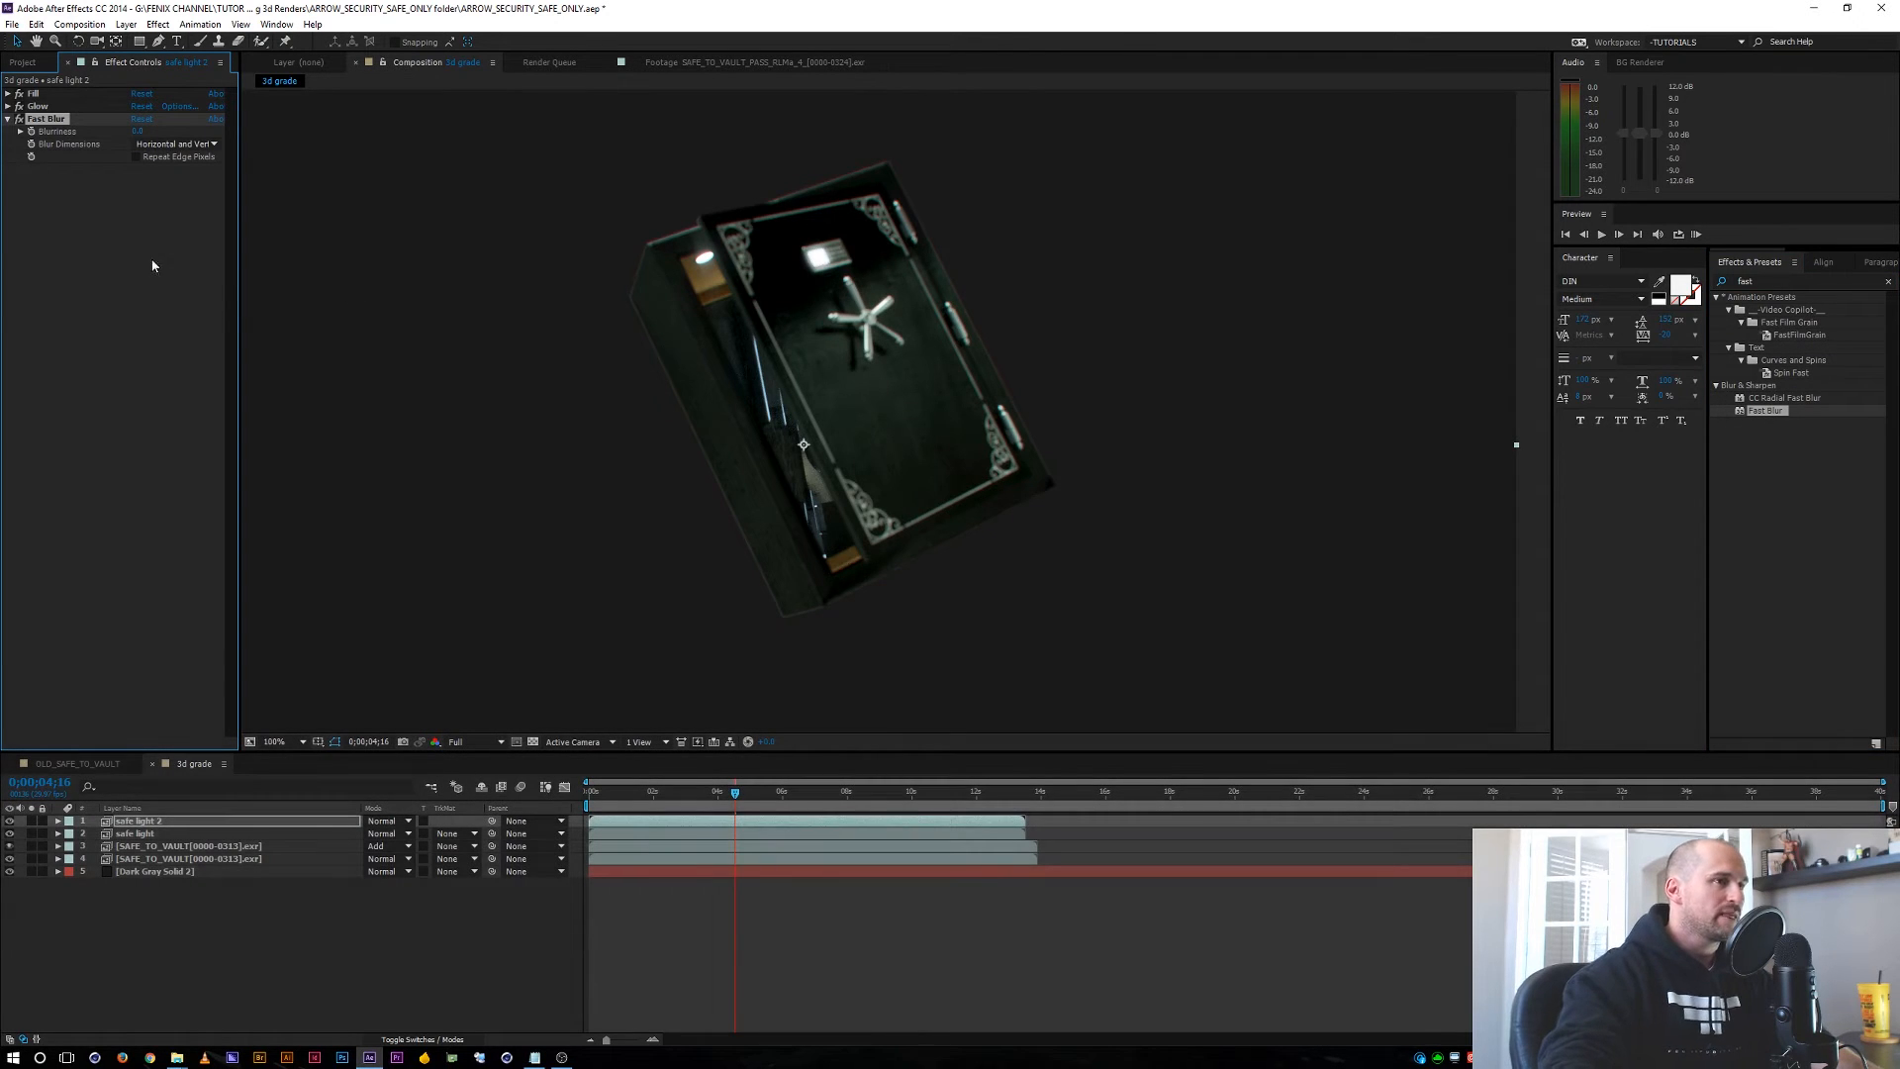
{"action": "left_click", "coordinate": [150, 144]}
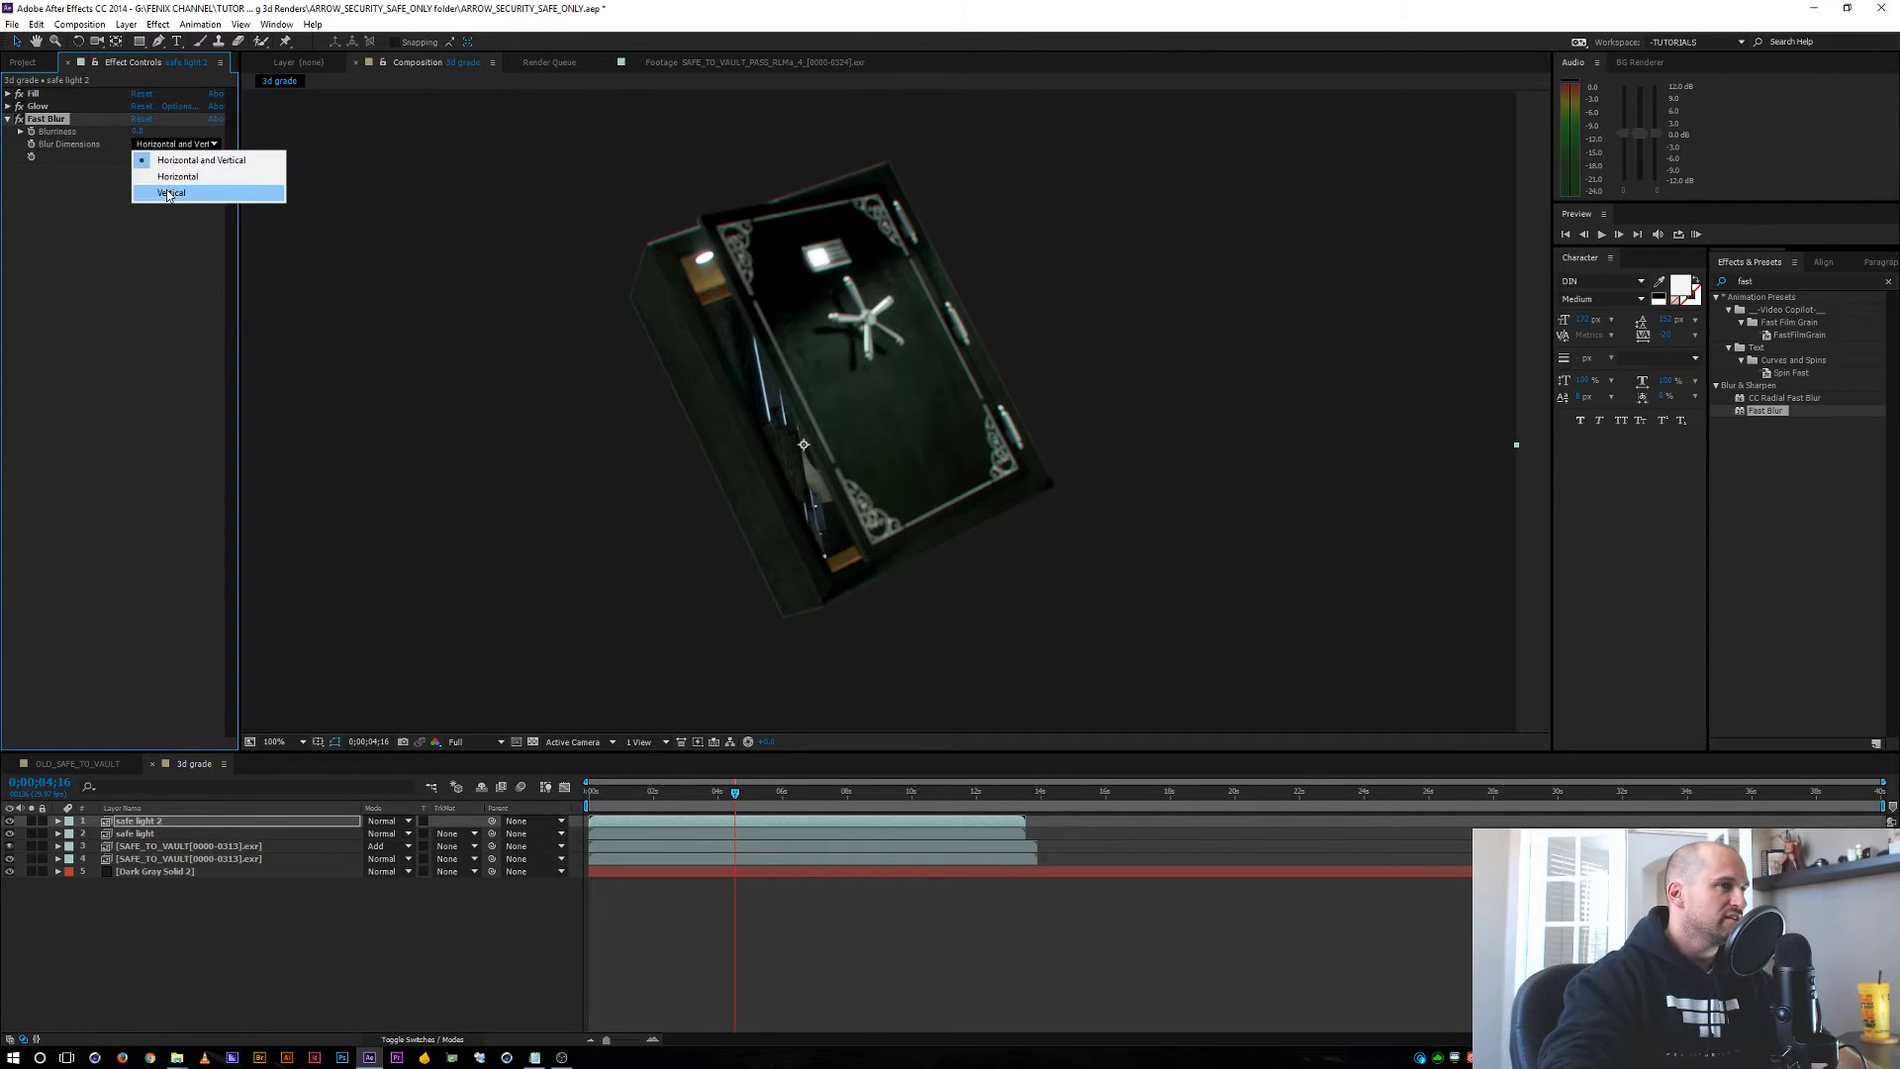
{"action": "left_click", "coordinate": [153, 190]}
{"action": "left_click_drag", "start_coordinate": [147, 130], "coordinate": [206, 128]}
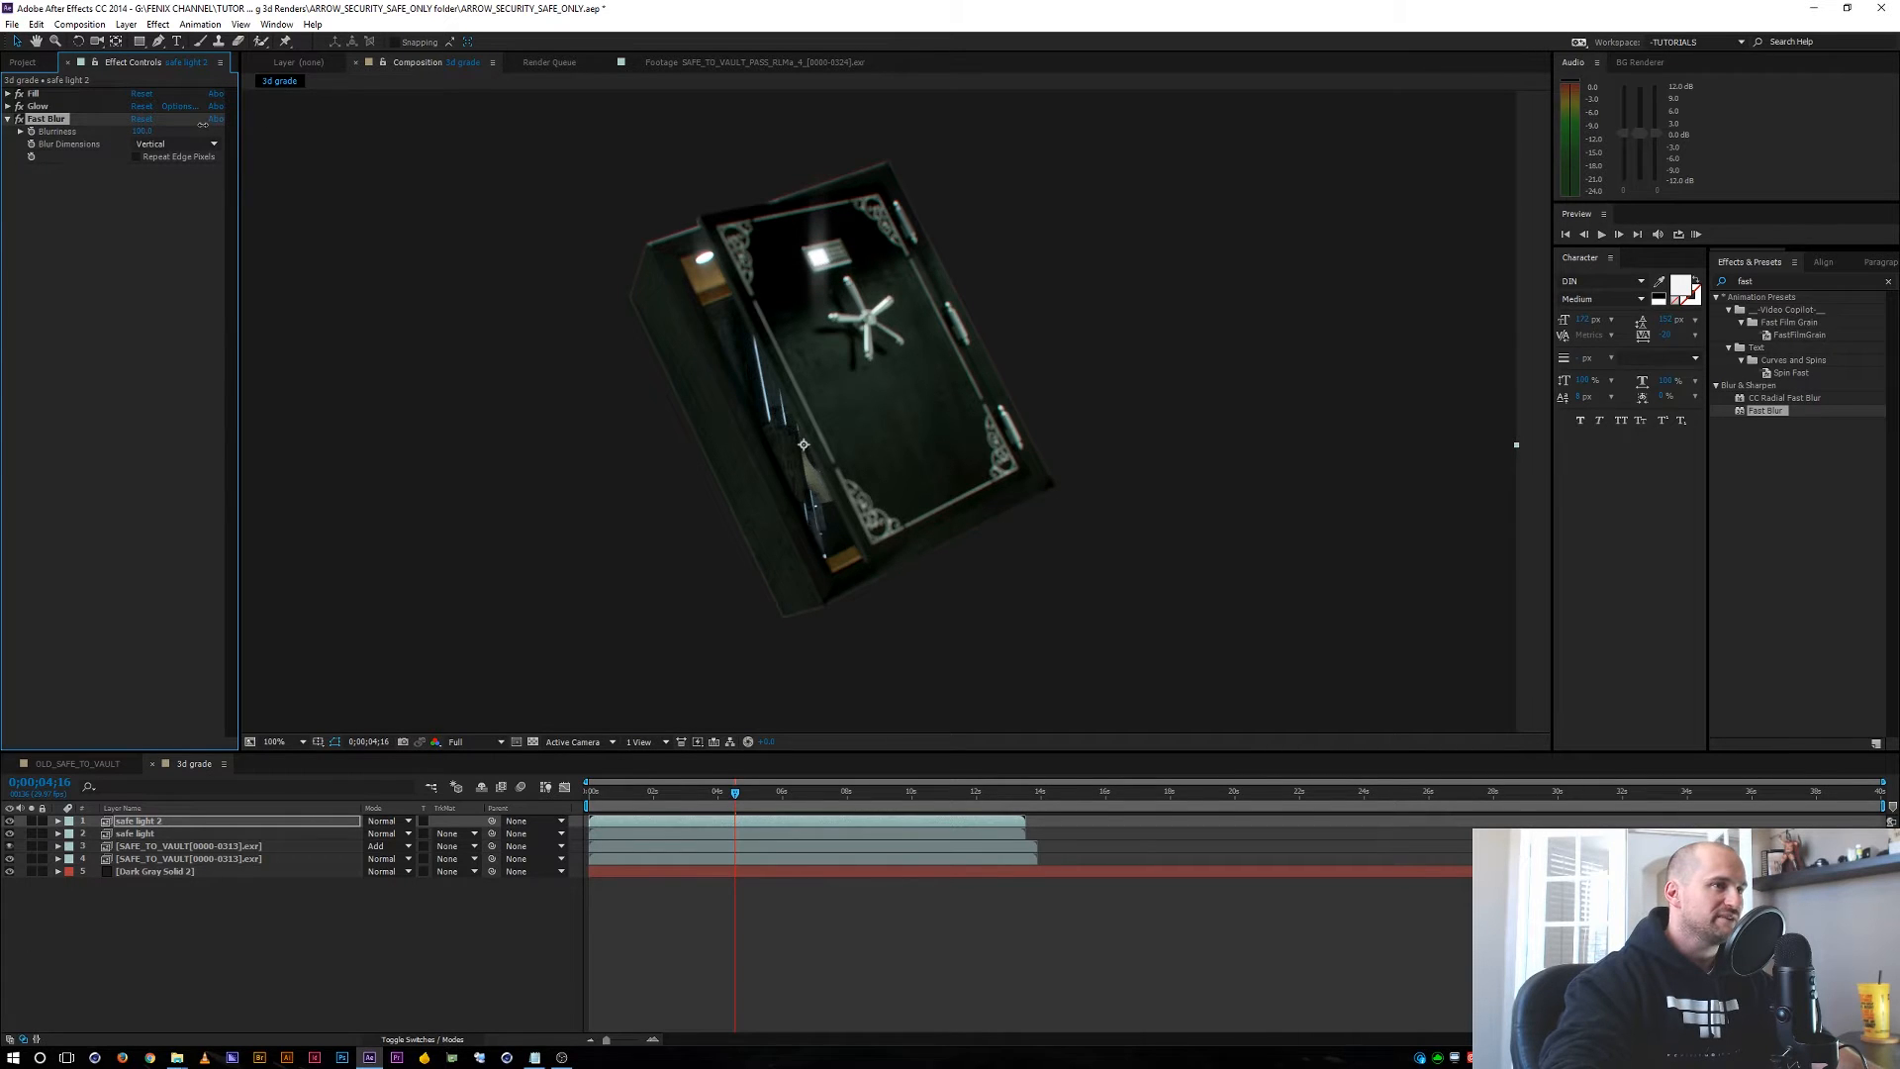
Apply Curves to the safe light 2 layer and slightly lift the midtones of the RGB curve.
{"action": "left_click", "coordinate": [1789, 277]}
{"action": "type", "text": "curv"}
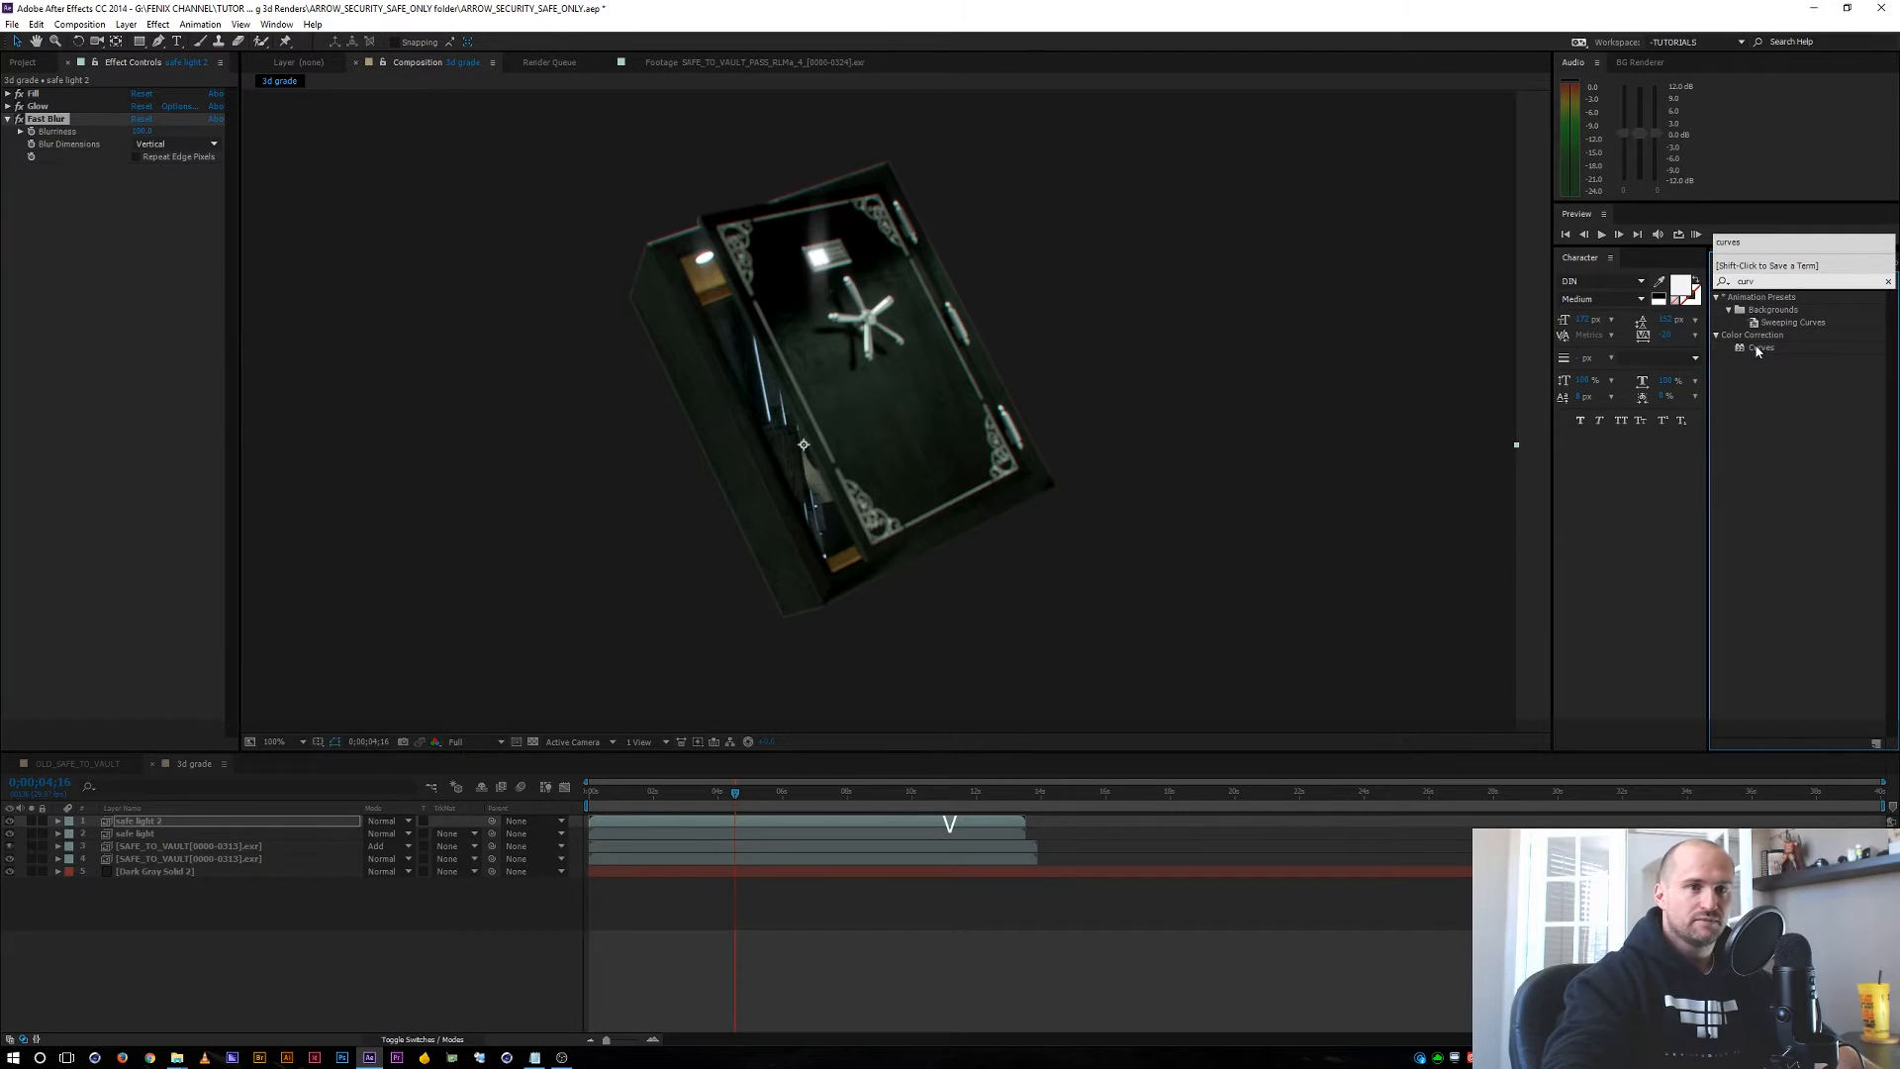
{"action": "left_click_drag", "start_coordinate": [1761, 348], "coordinate": [127, 306]}
{"action": "left_click", "coordinate": [173, 181]}
{"action": "left_click", "coordinate": [128, 337]}
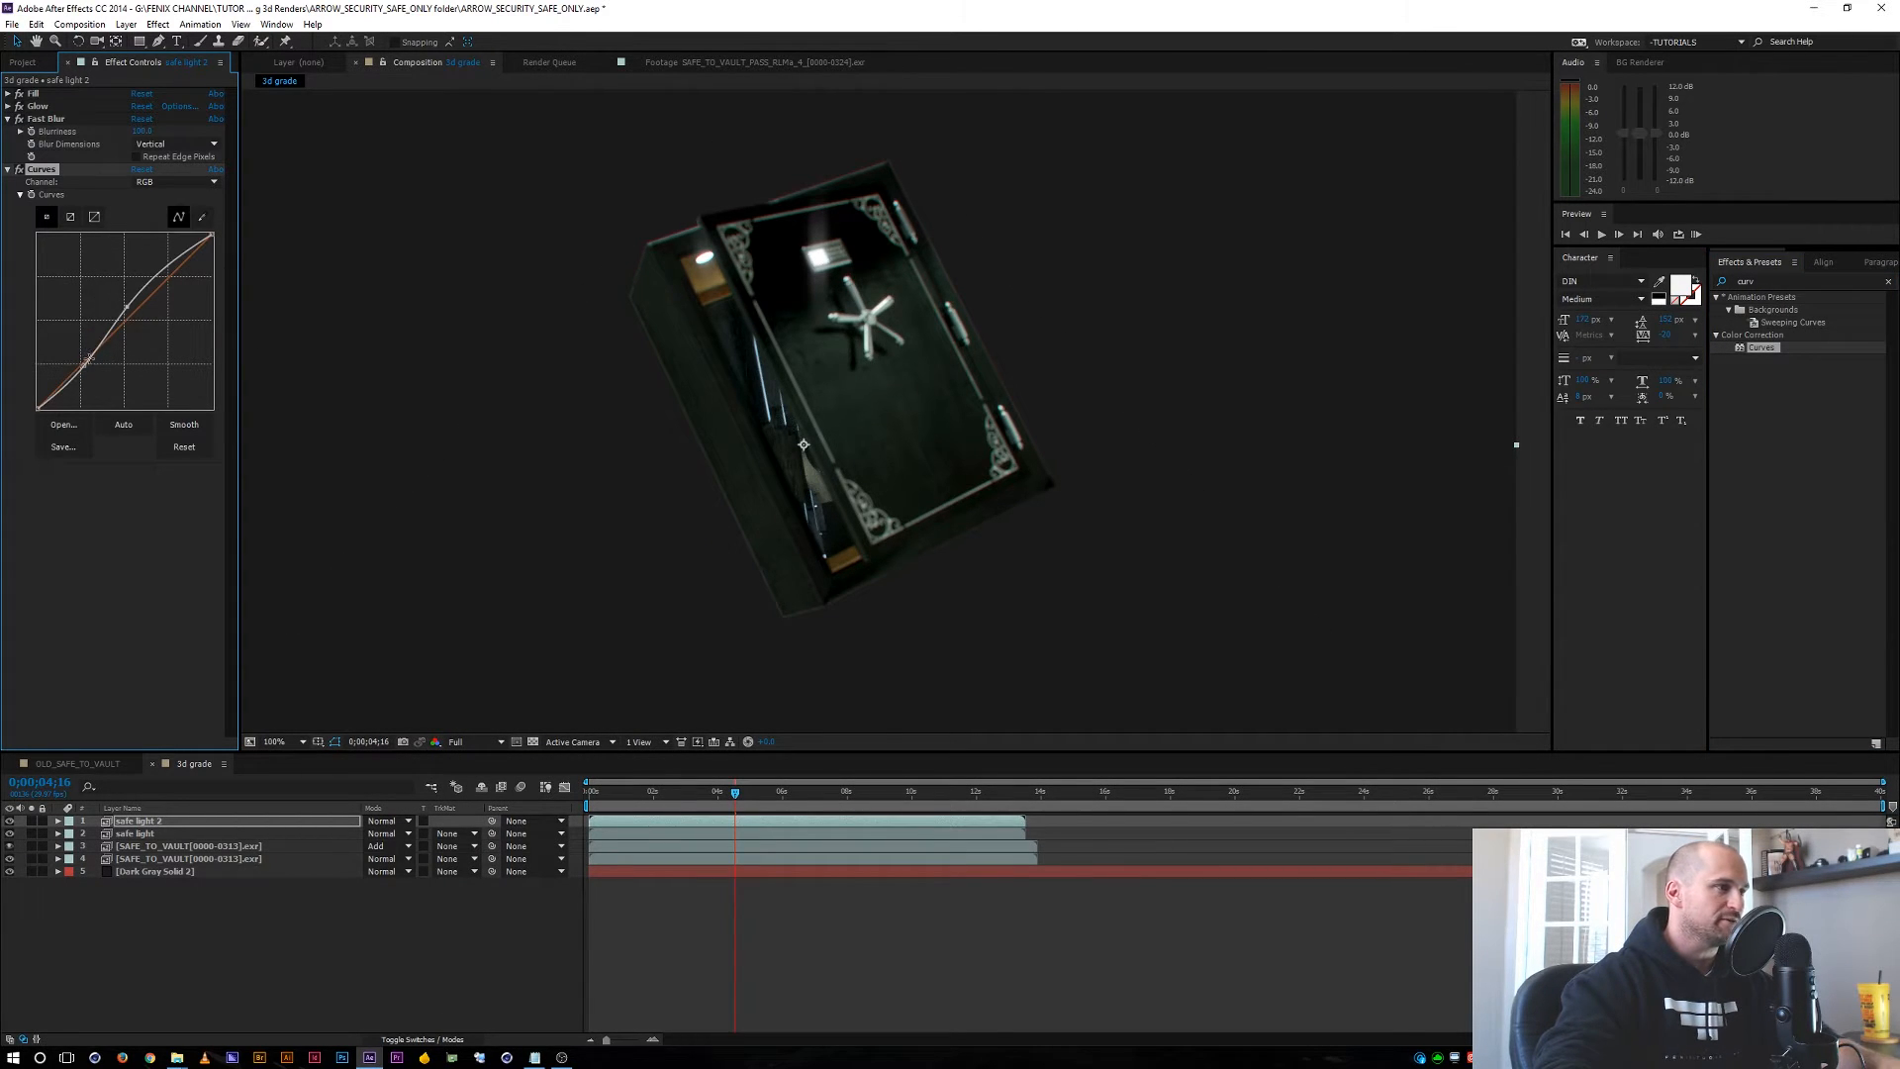
Try a stronger shadow lift on the safe light 2 layer's RGB curve and undo it.
{"action": "left_click_drag", "start_coordinate": [83, 365], "coordinate": [78, 319]}
{"action": "left_click", "coordinate": [170, 183]}
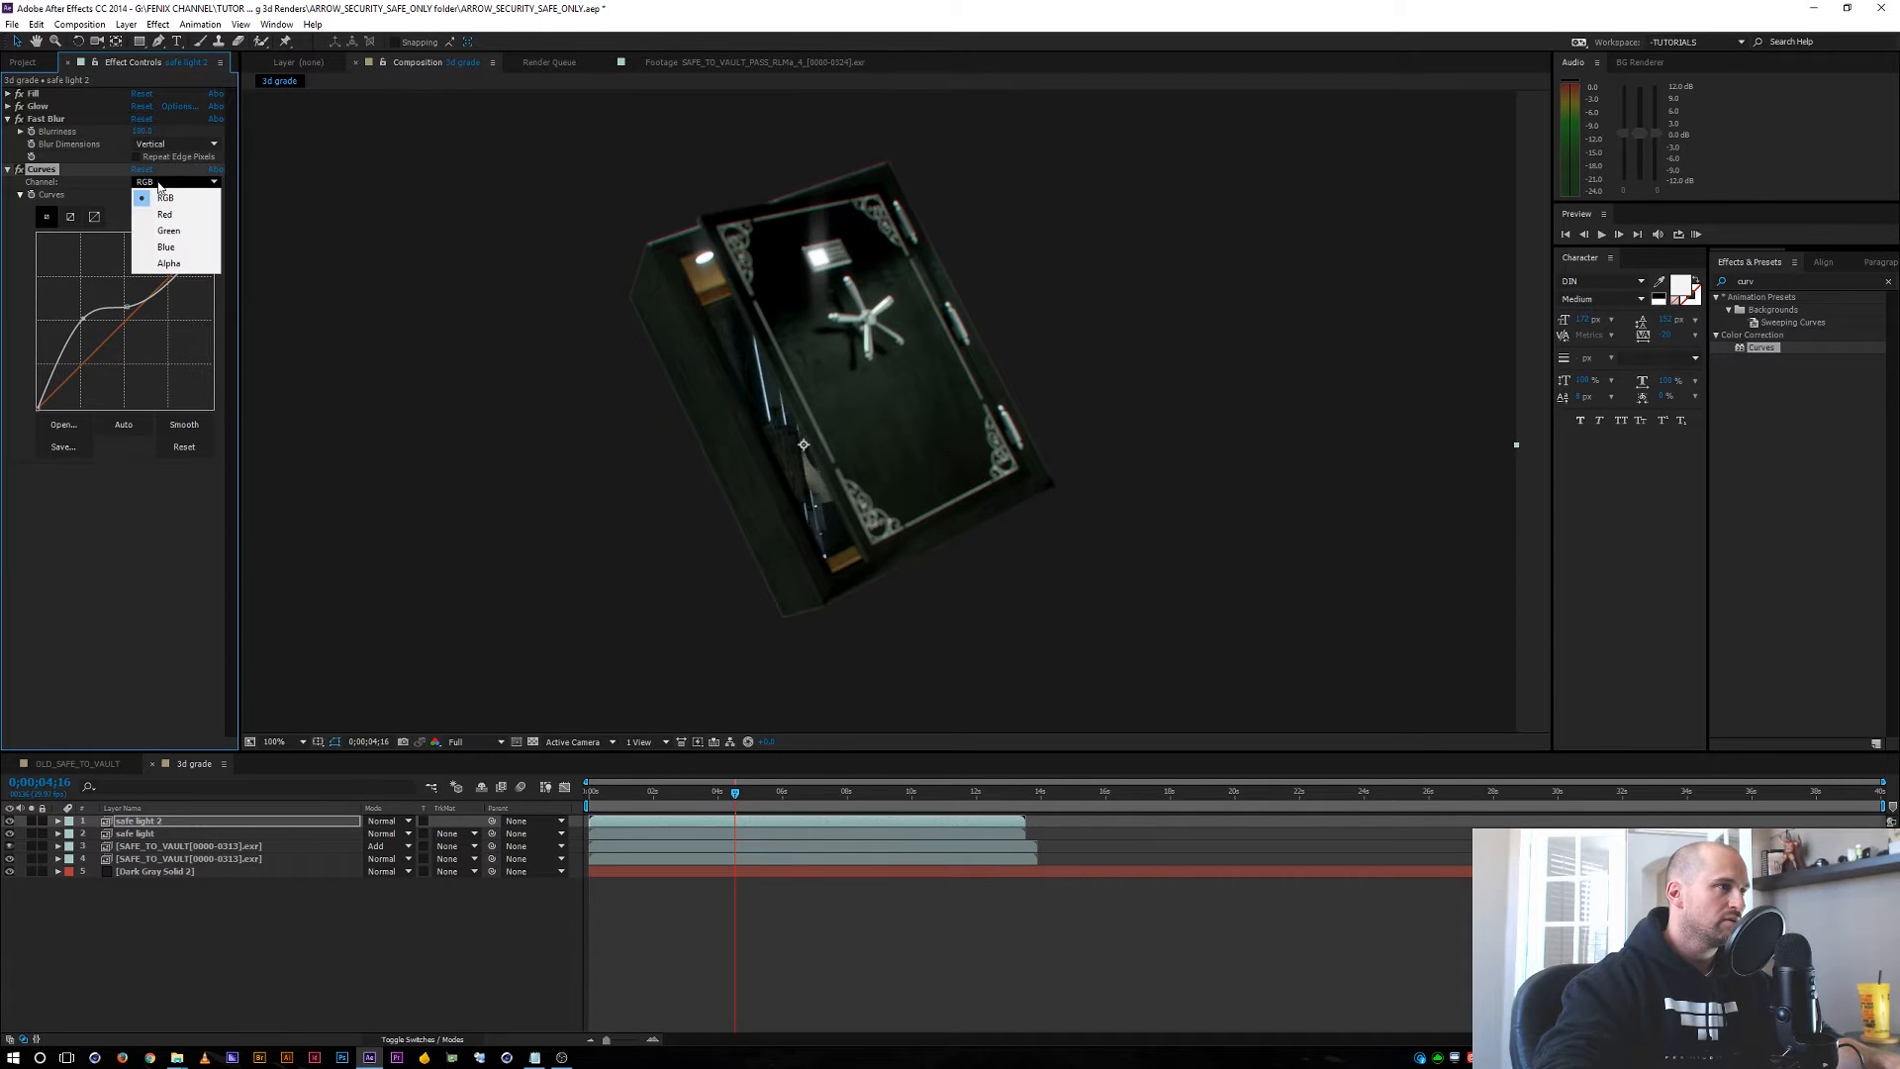
{"action": "left_click", "coordinate": [170, 183]}
{"action": "key", "text": "ctrl+z"}
Lift the Alpha curve steeply on the safe light 2 layer and increase its vertical Fast Blur blurriness.
{"action": "left_click", "coordinate": [171, 183]}
{"action": "left_click", "coordinate": [168, 263]}
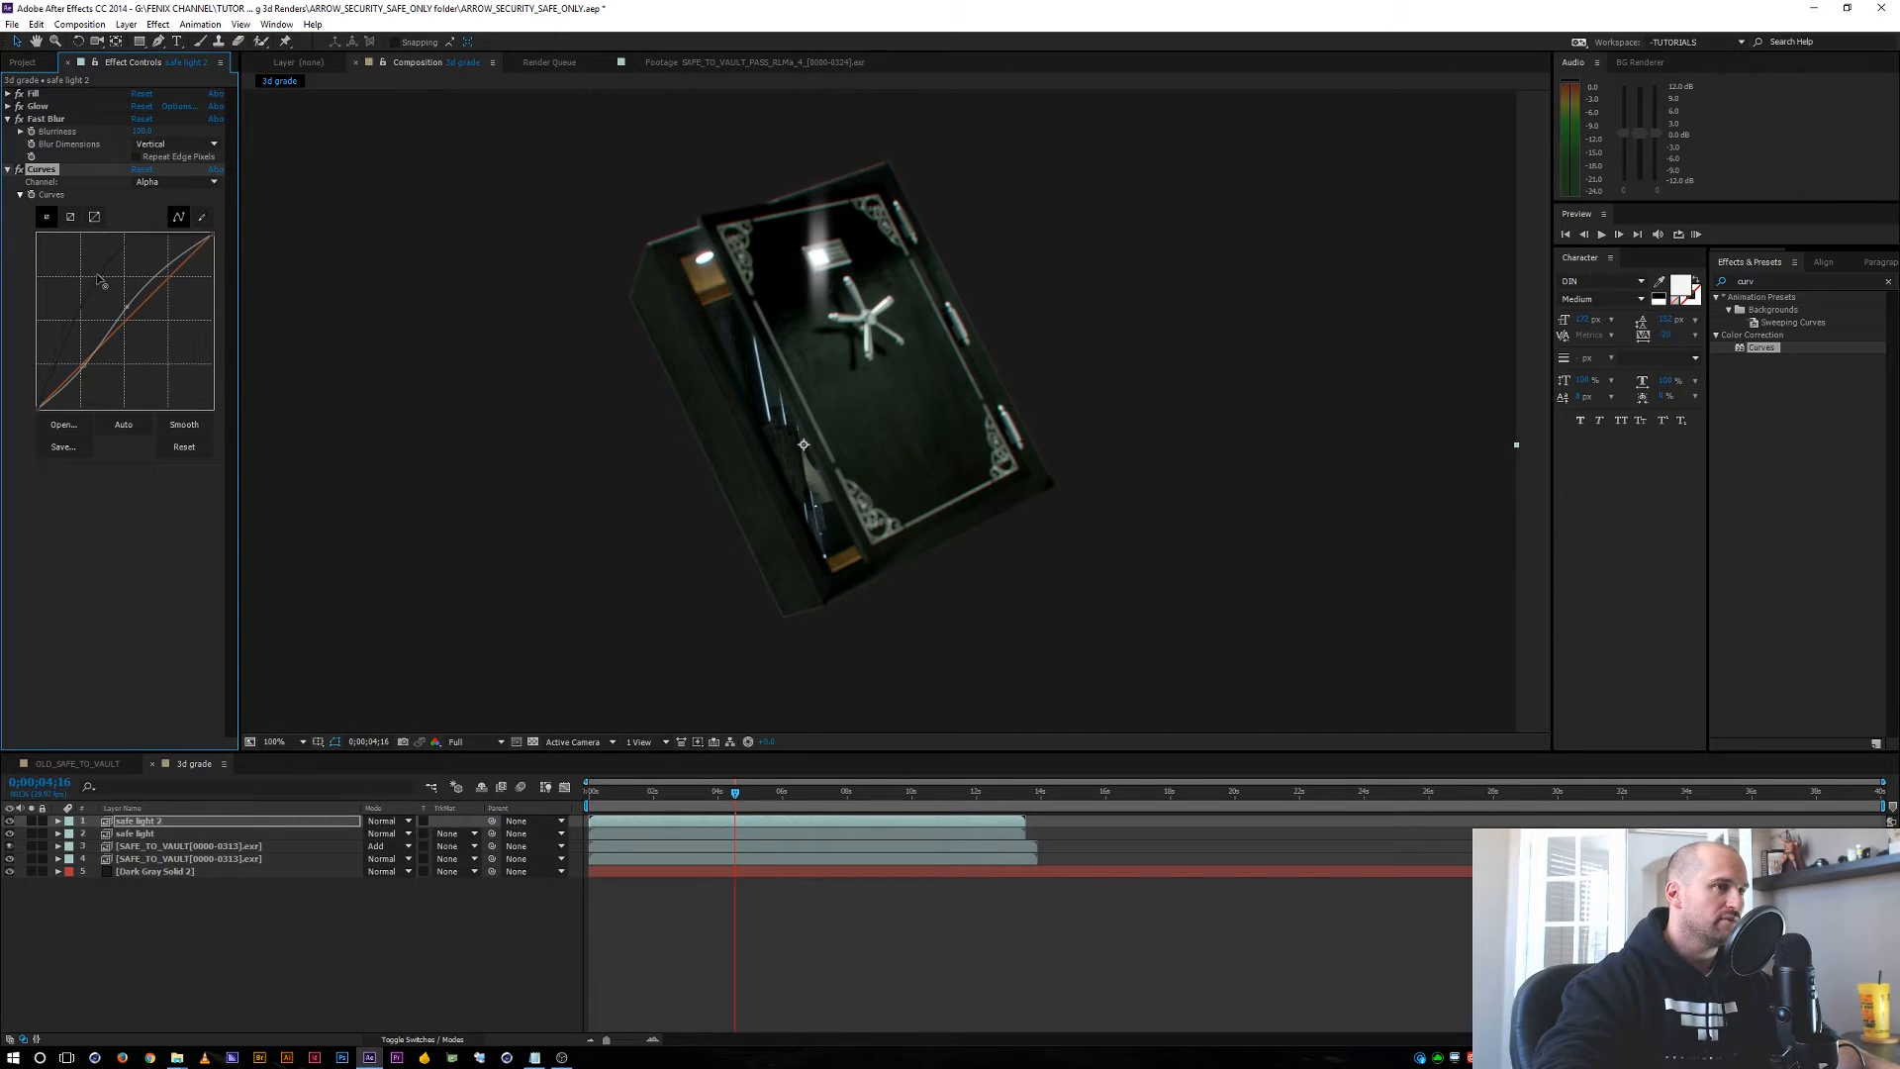
{"action": "left_click_drag", "start_coordinate": [142, 130], "coordinate": [199, 132]}
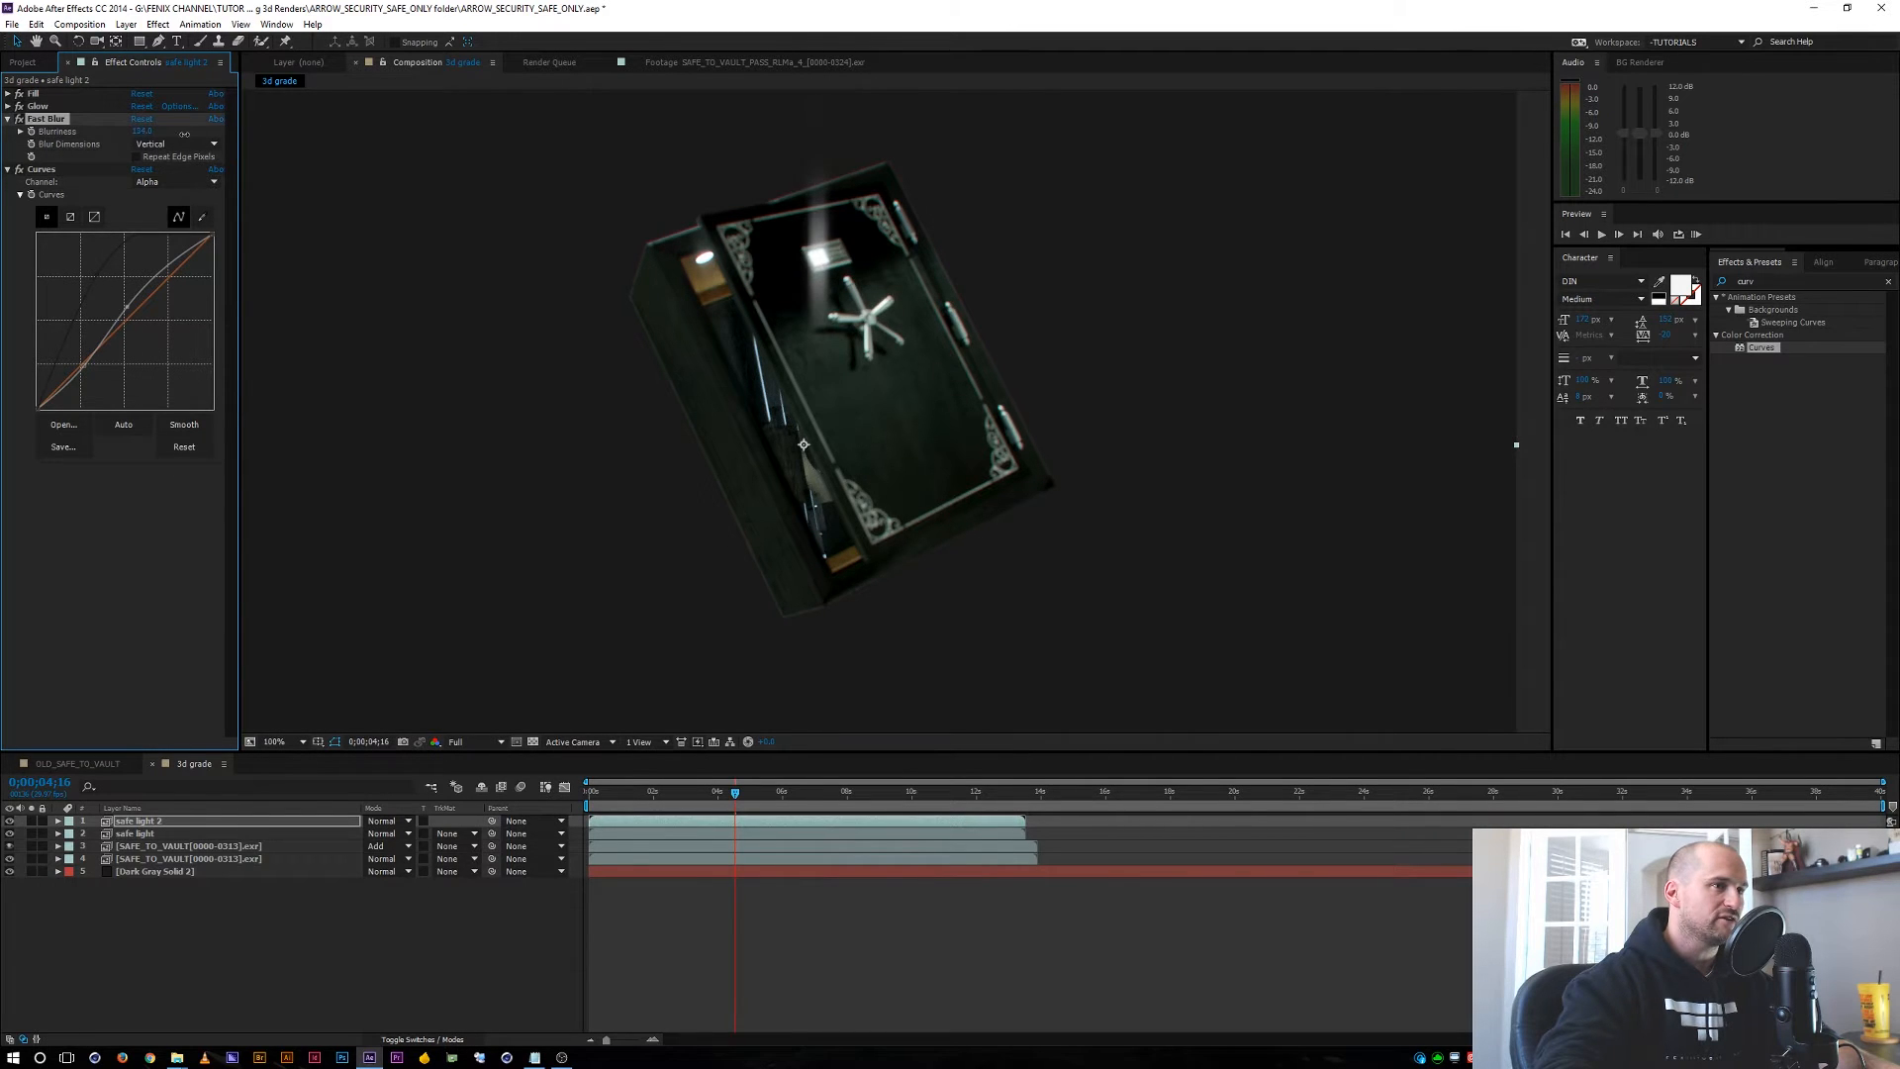
Collapse the Fast Blur and Curves settings on the safe light 2 layer and deselect it.
{"action": "left_click", "coordinate": [8, 119]}
{"action": "left_click", "coordinate": [8, 132]}
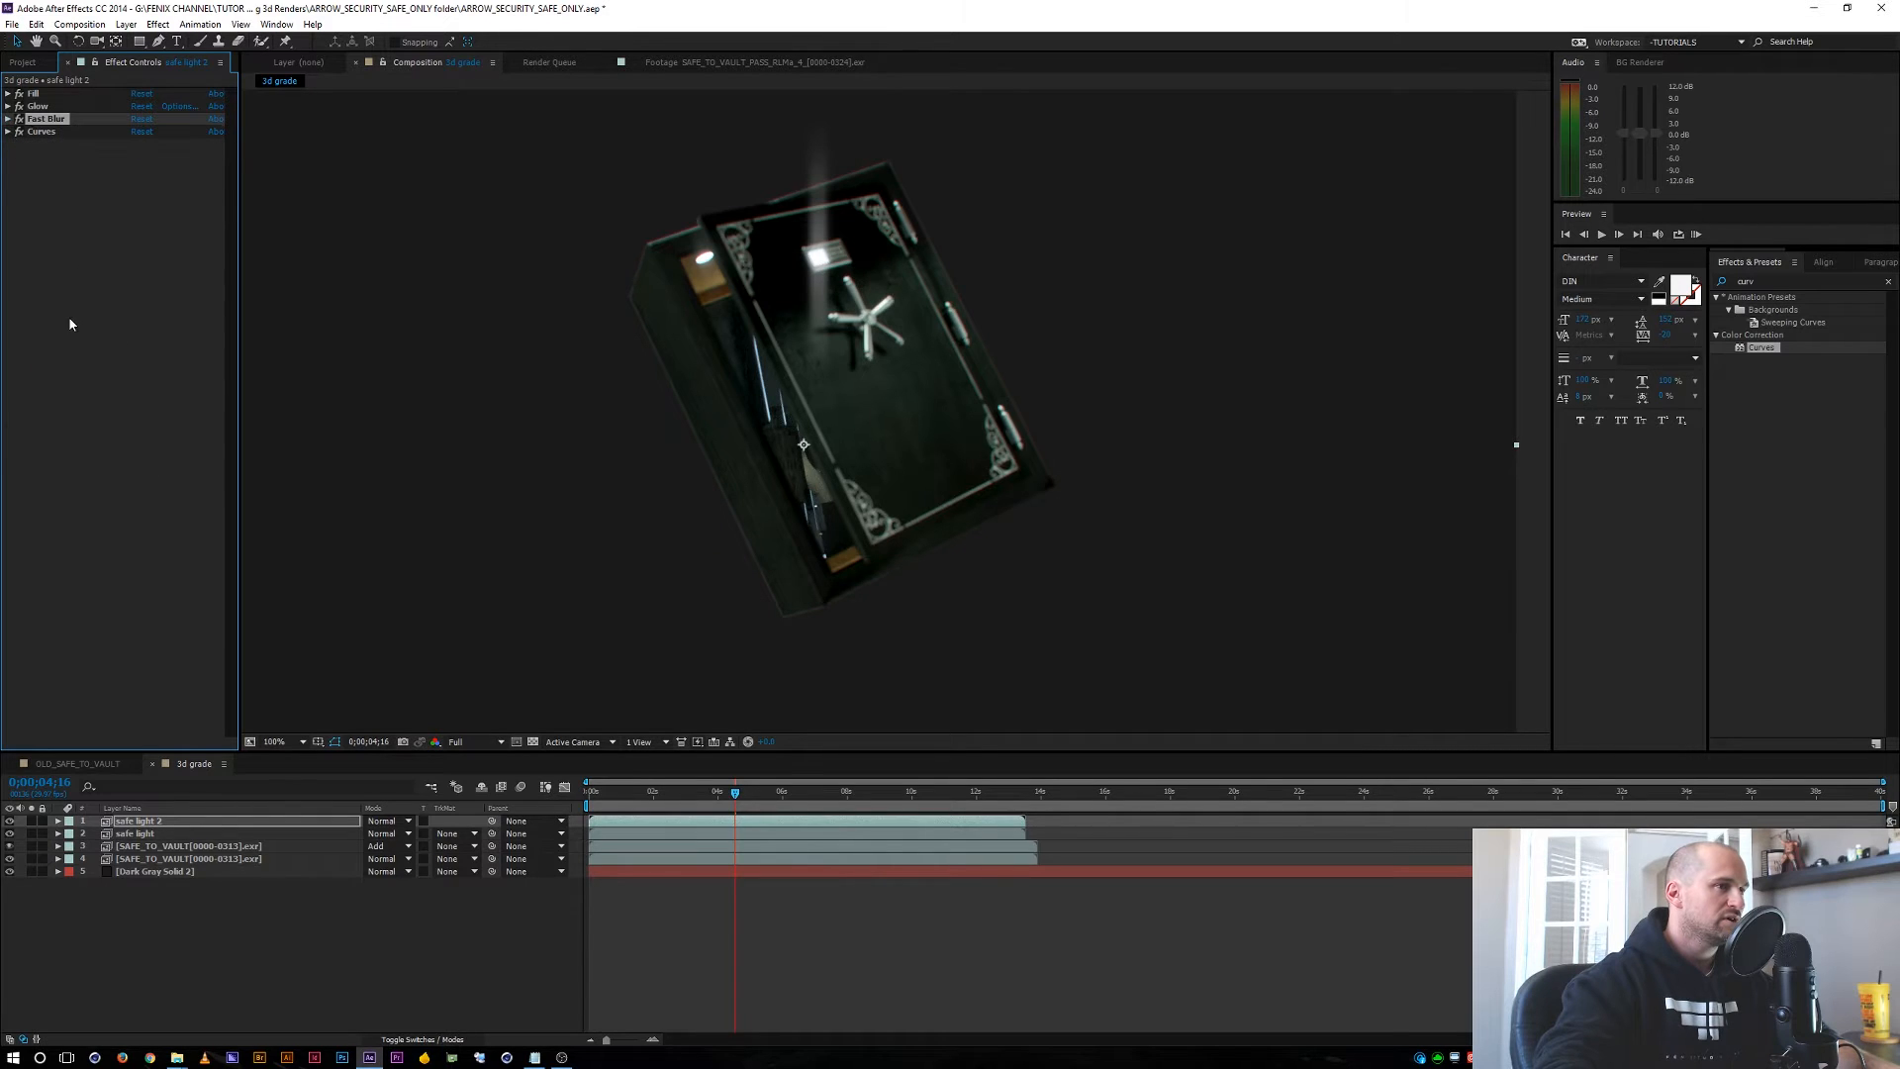
{"action": "left_click", "coordinate": [68, 318]}
{"action": "key", "text": "comma"}
{"action": "left_click", "coordinate": [567, 953]}
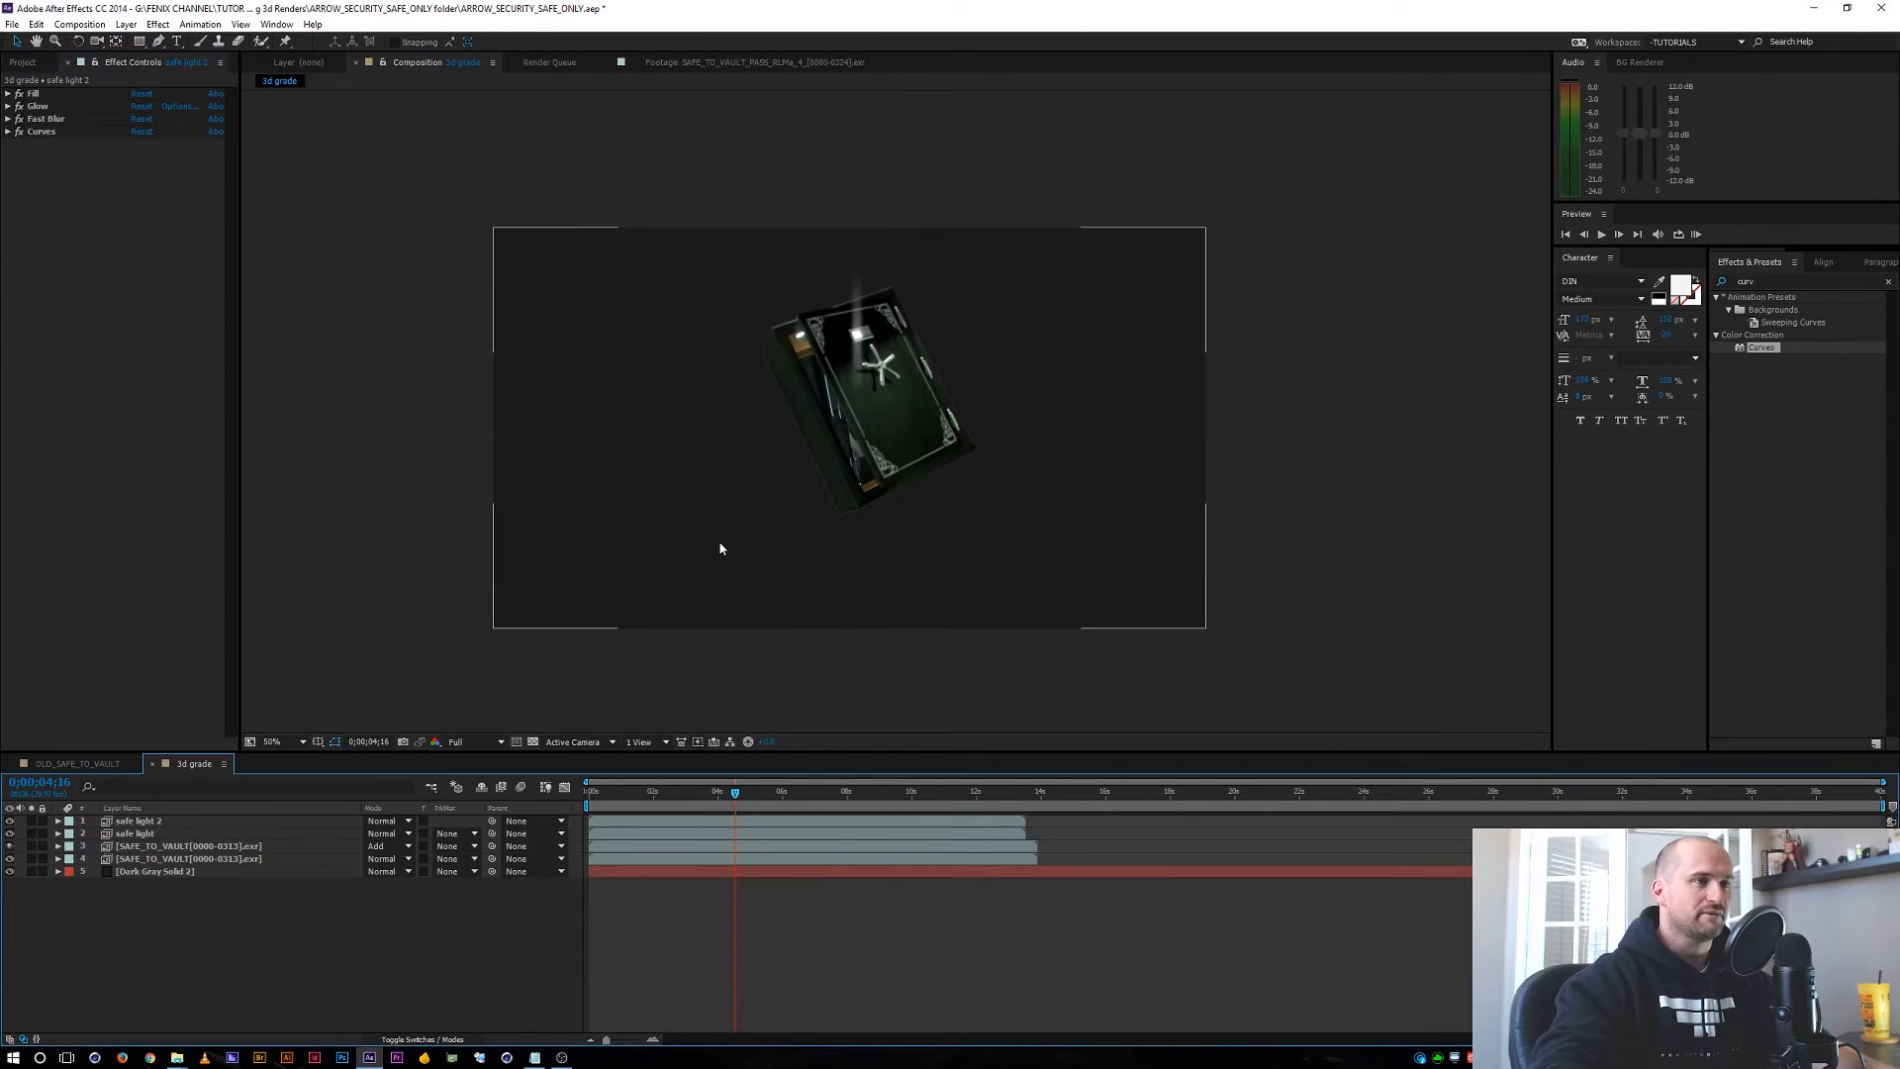
Duplicate the bottom SAFE_TO_VAULT layer, place the copy below the Dark Gray Solid, and delete its Set Channels effect.
{"action": "left_click", "coordinate": [139, 859]}
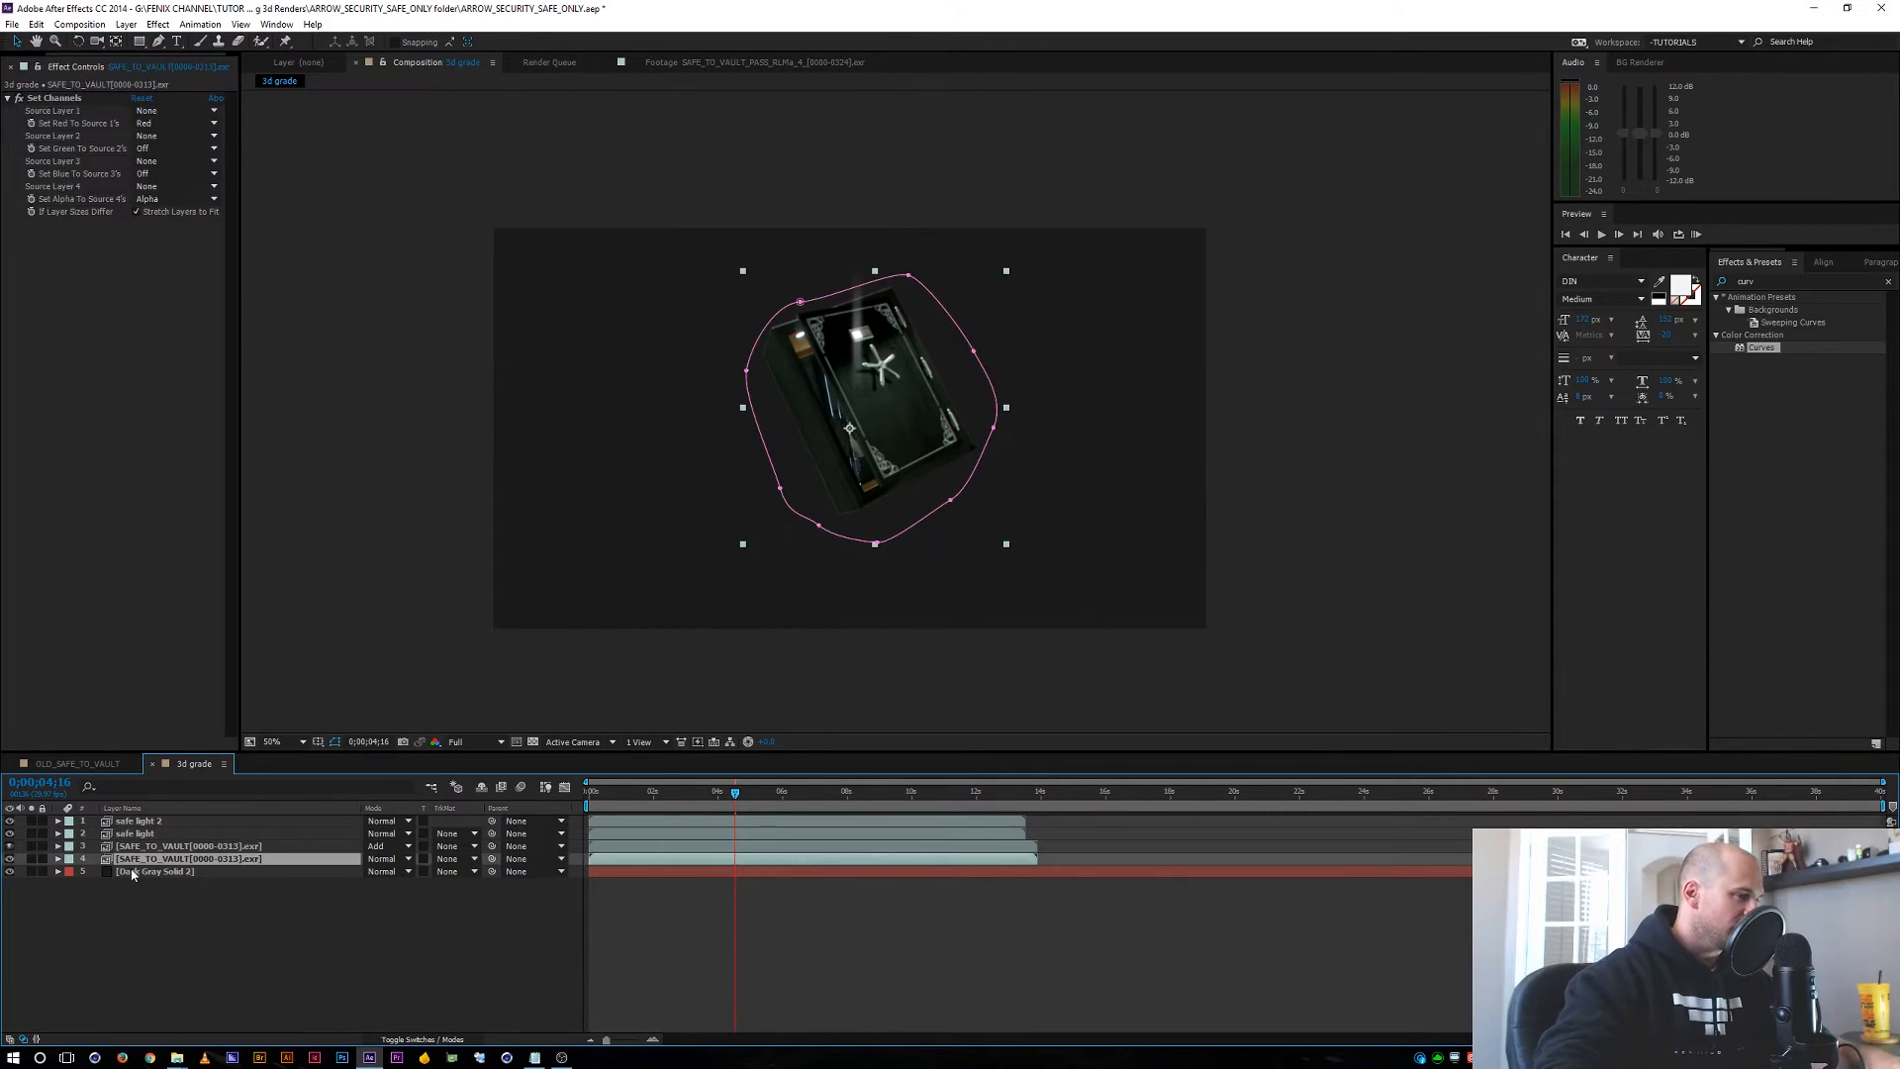
{"action": "key", "text": "ctrl+d"}
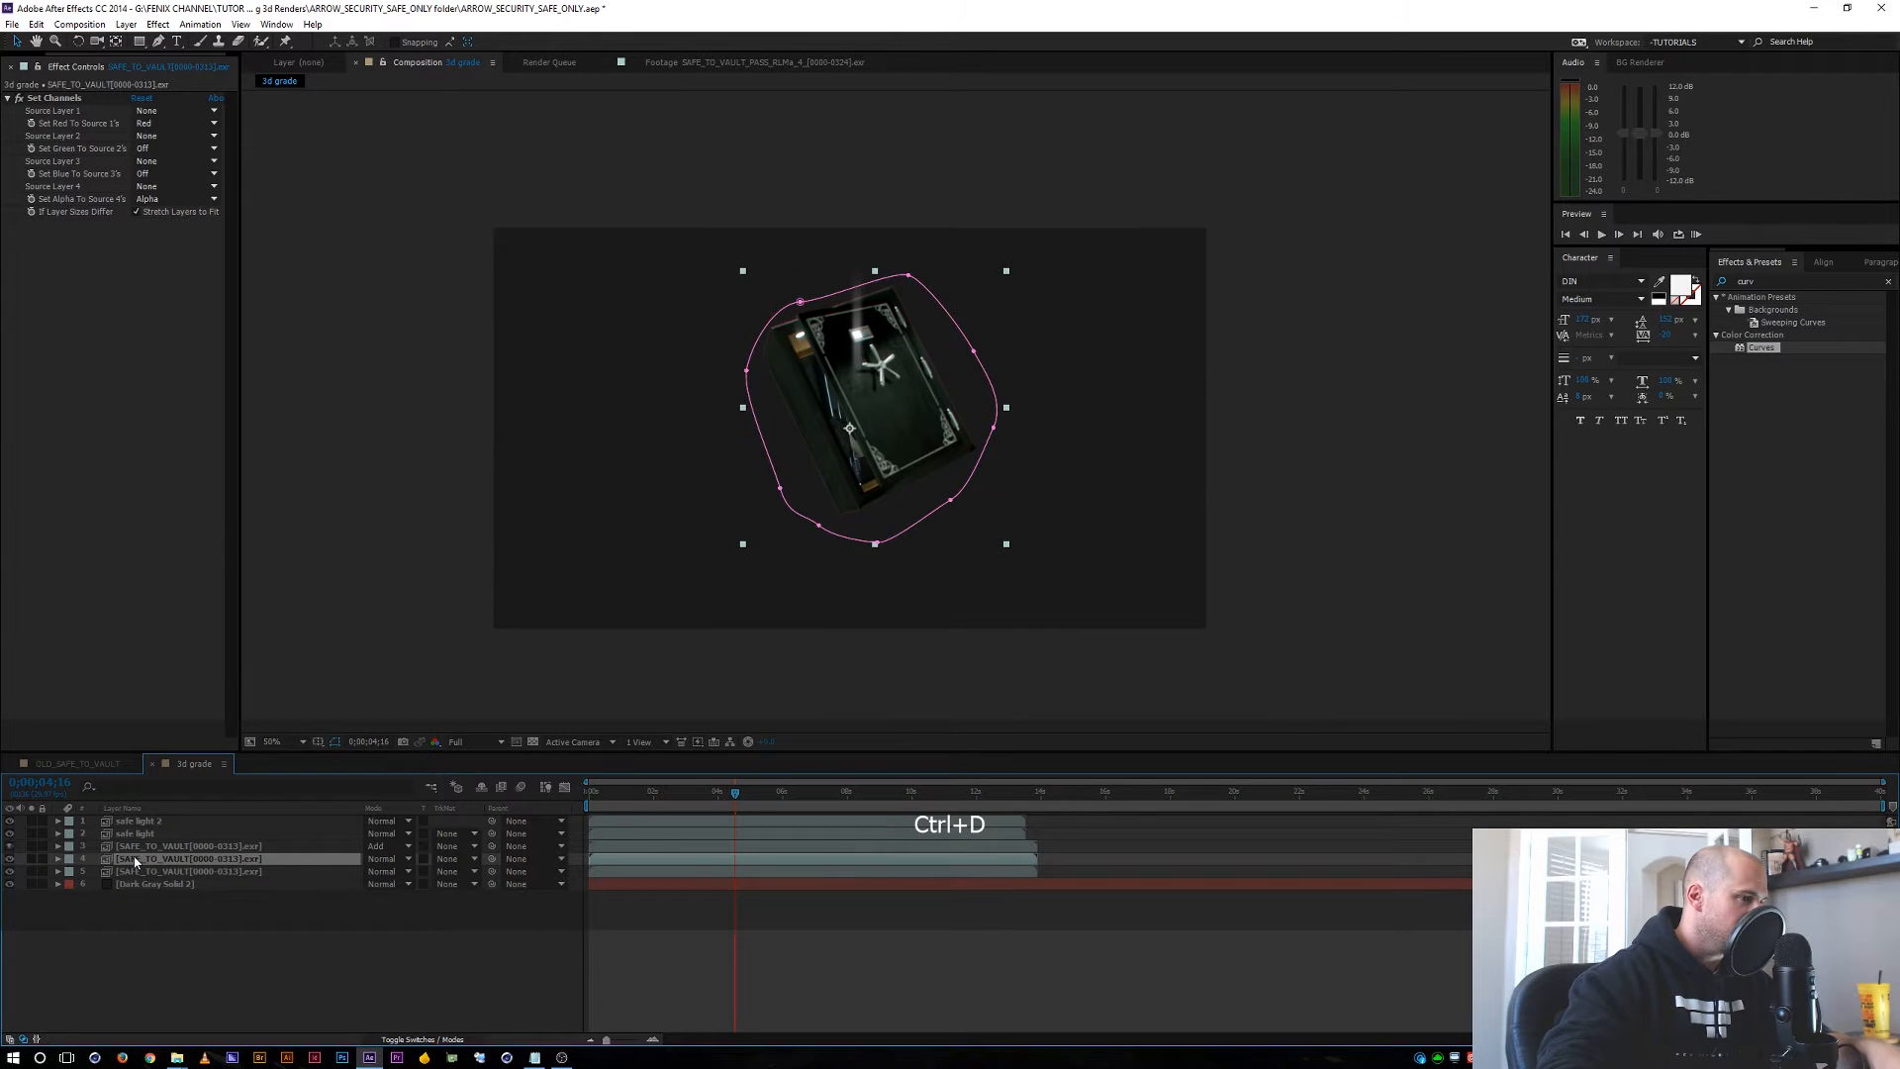
{"action": "left_click_drag", "start_coordinate": [129, 857], "coordinate": [133, 891]}
{"action": "left_click", "coordinate": [31, 883]}
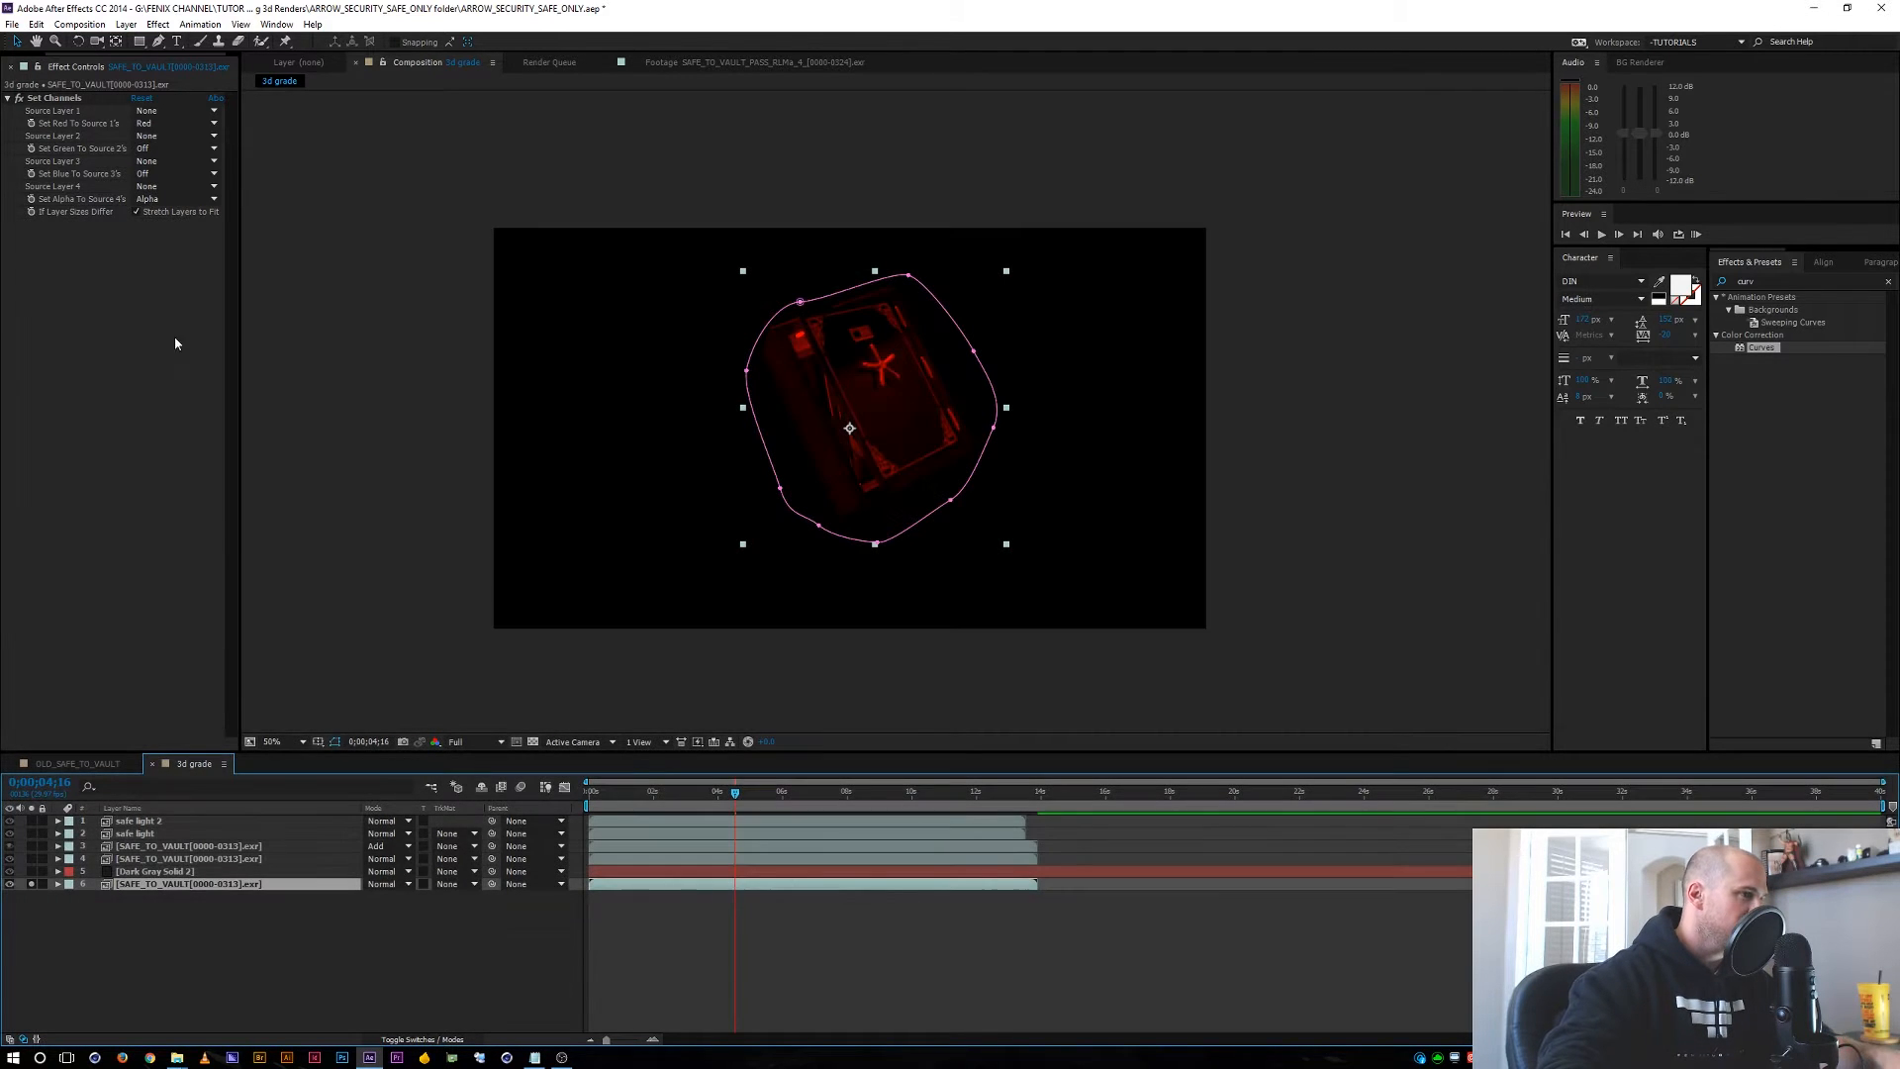
{"action": "left_click", "coordinate": [49, 98]}
{"action": "key", "text": "Delete"}
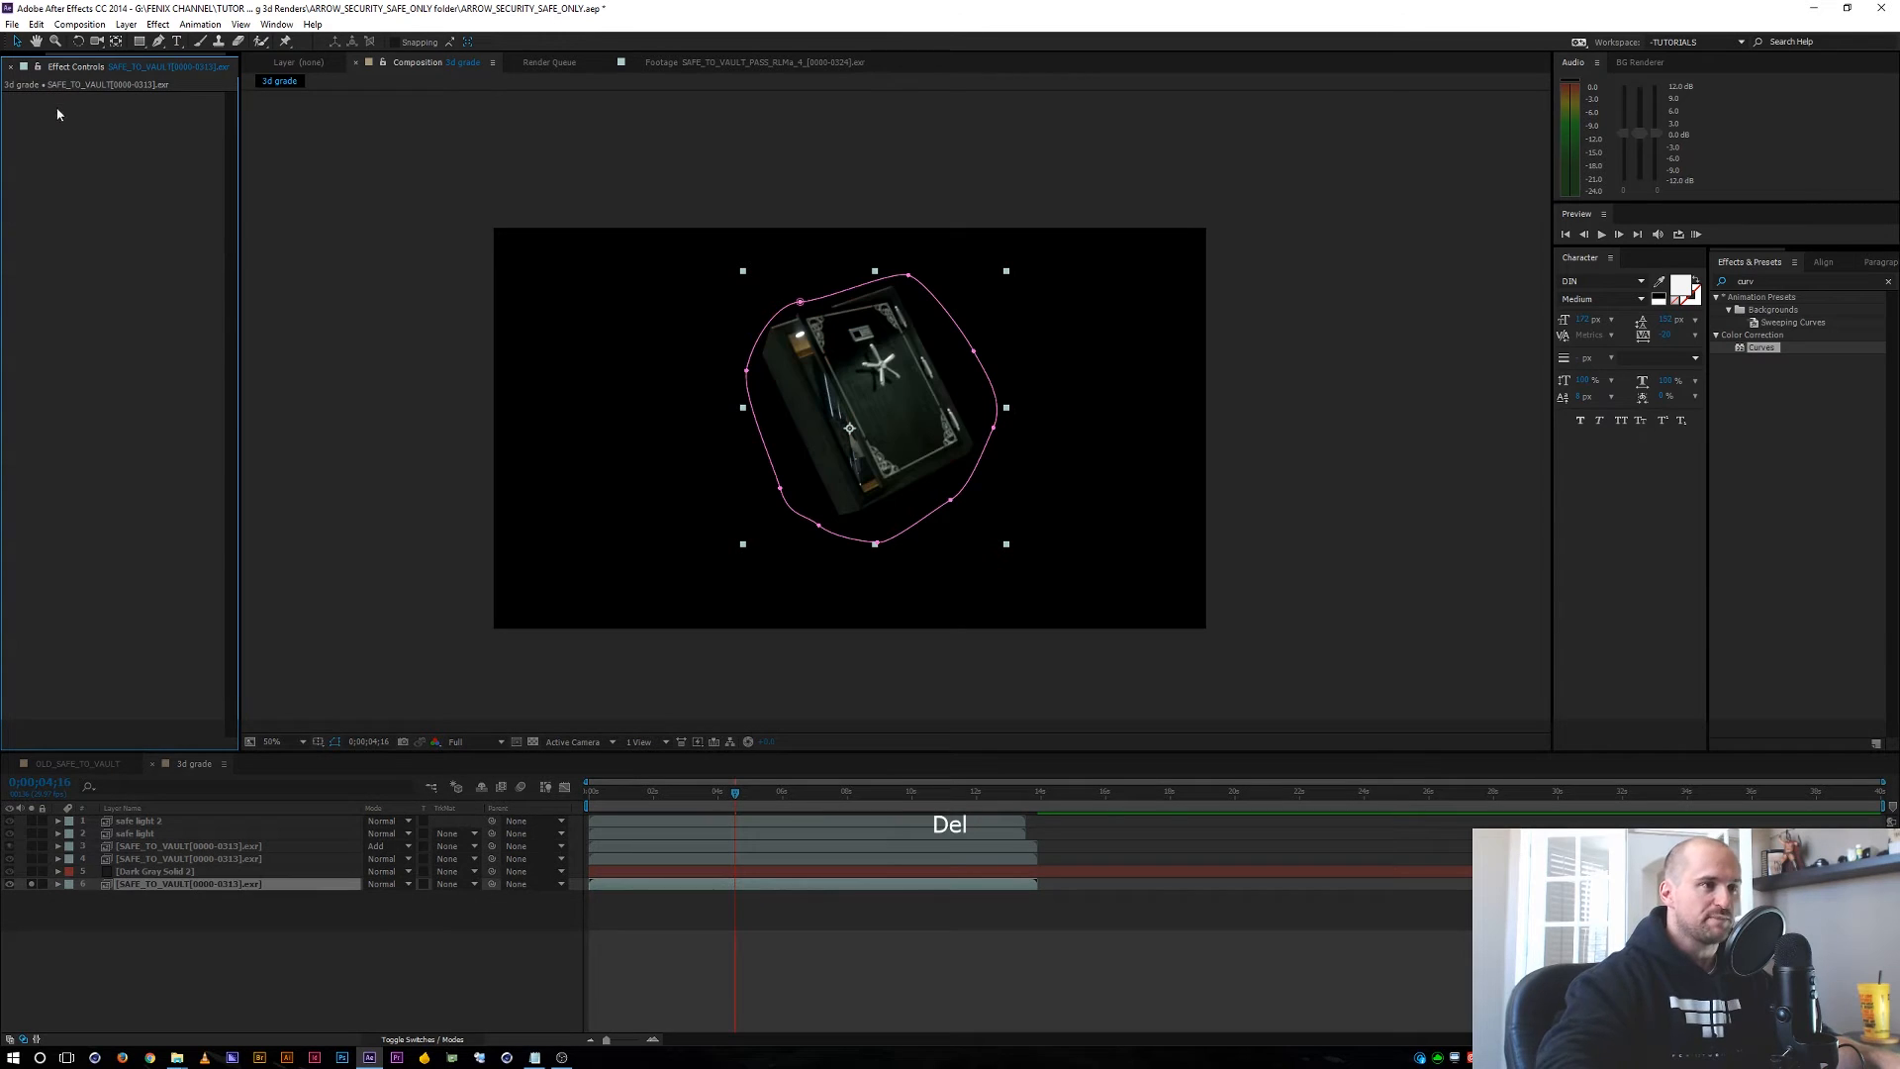
Compare the soloed, unprocessed safe copy with the full graded composite.
{"action": "left_click", "coordinate": [236, 960]}
{"action": "key", "text": "."}
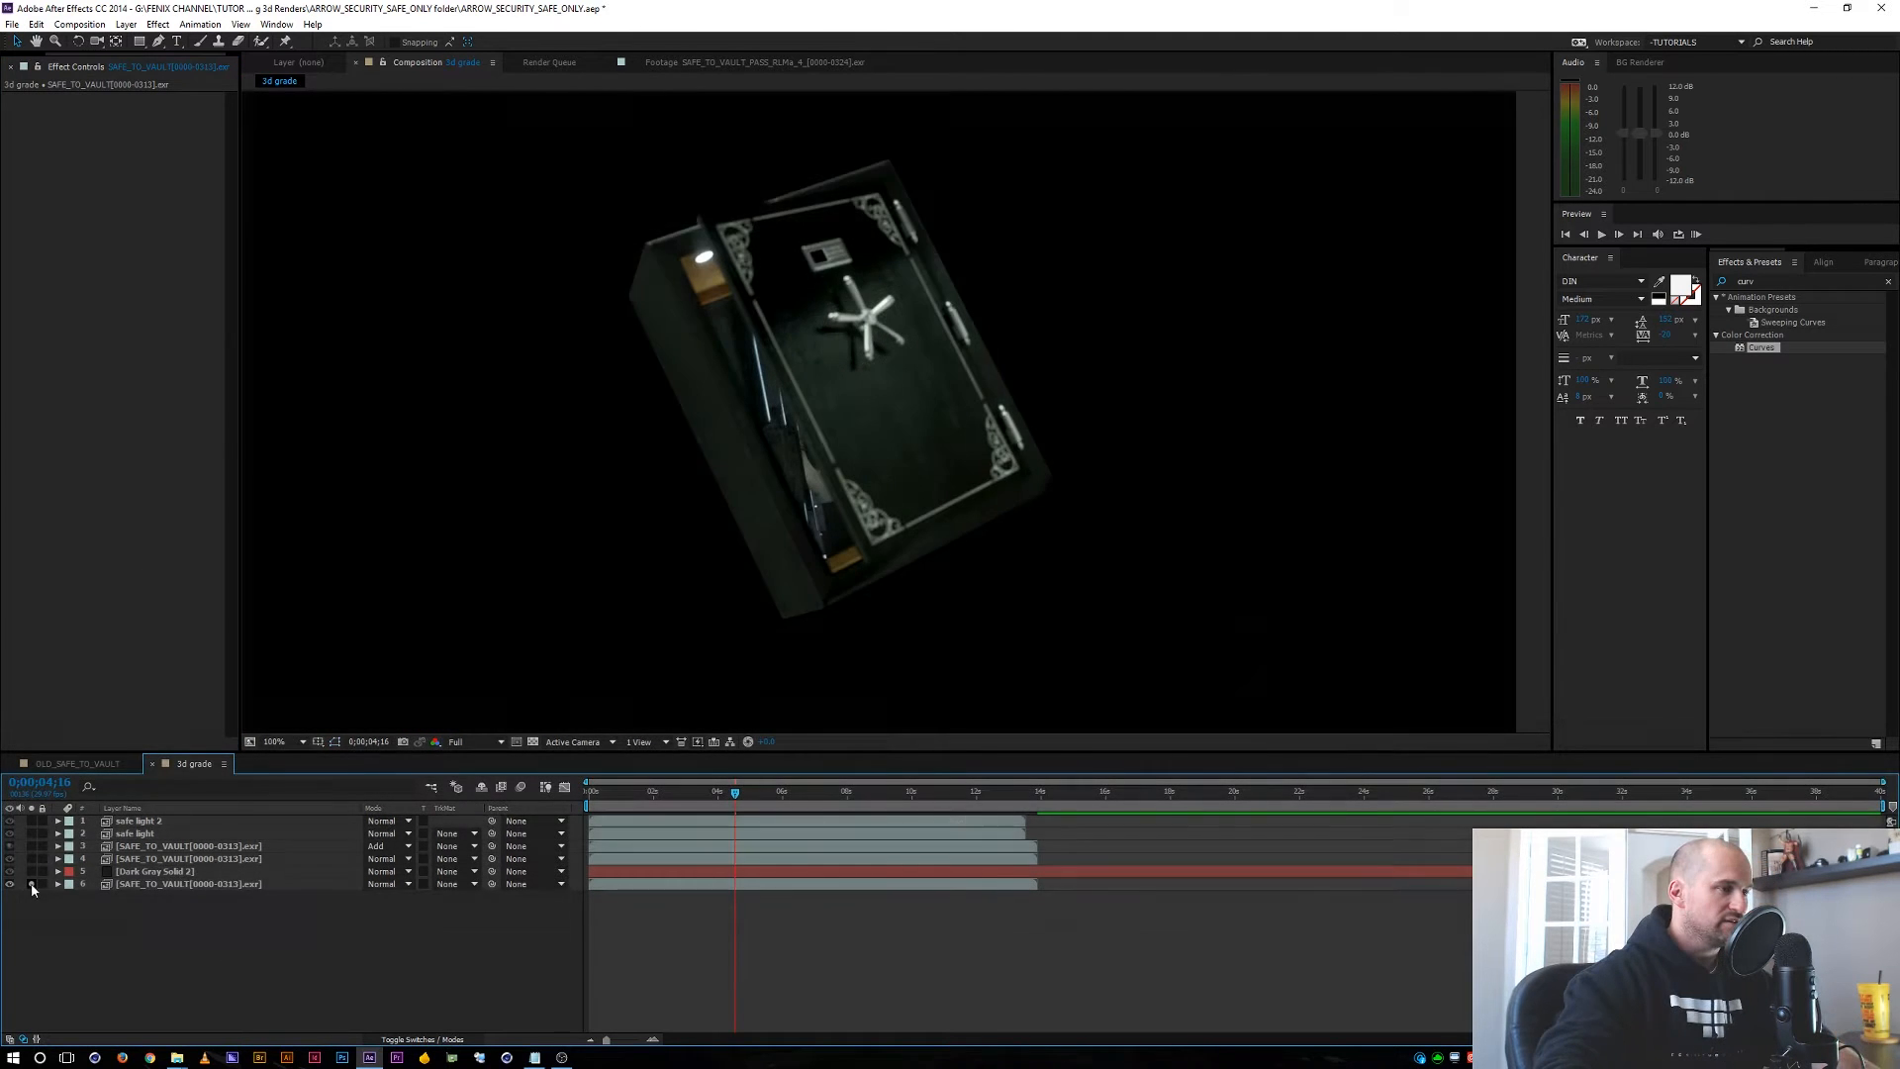
{"action": "left_click", "coordinate": [32, 884]}
{"action": "left_click", "coordinate": [32, 884]}
{"action": "left_click", "coordinate": [31, 884]}
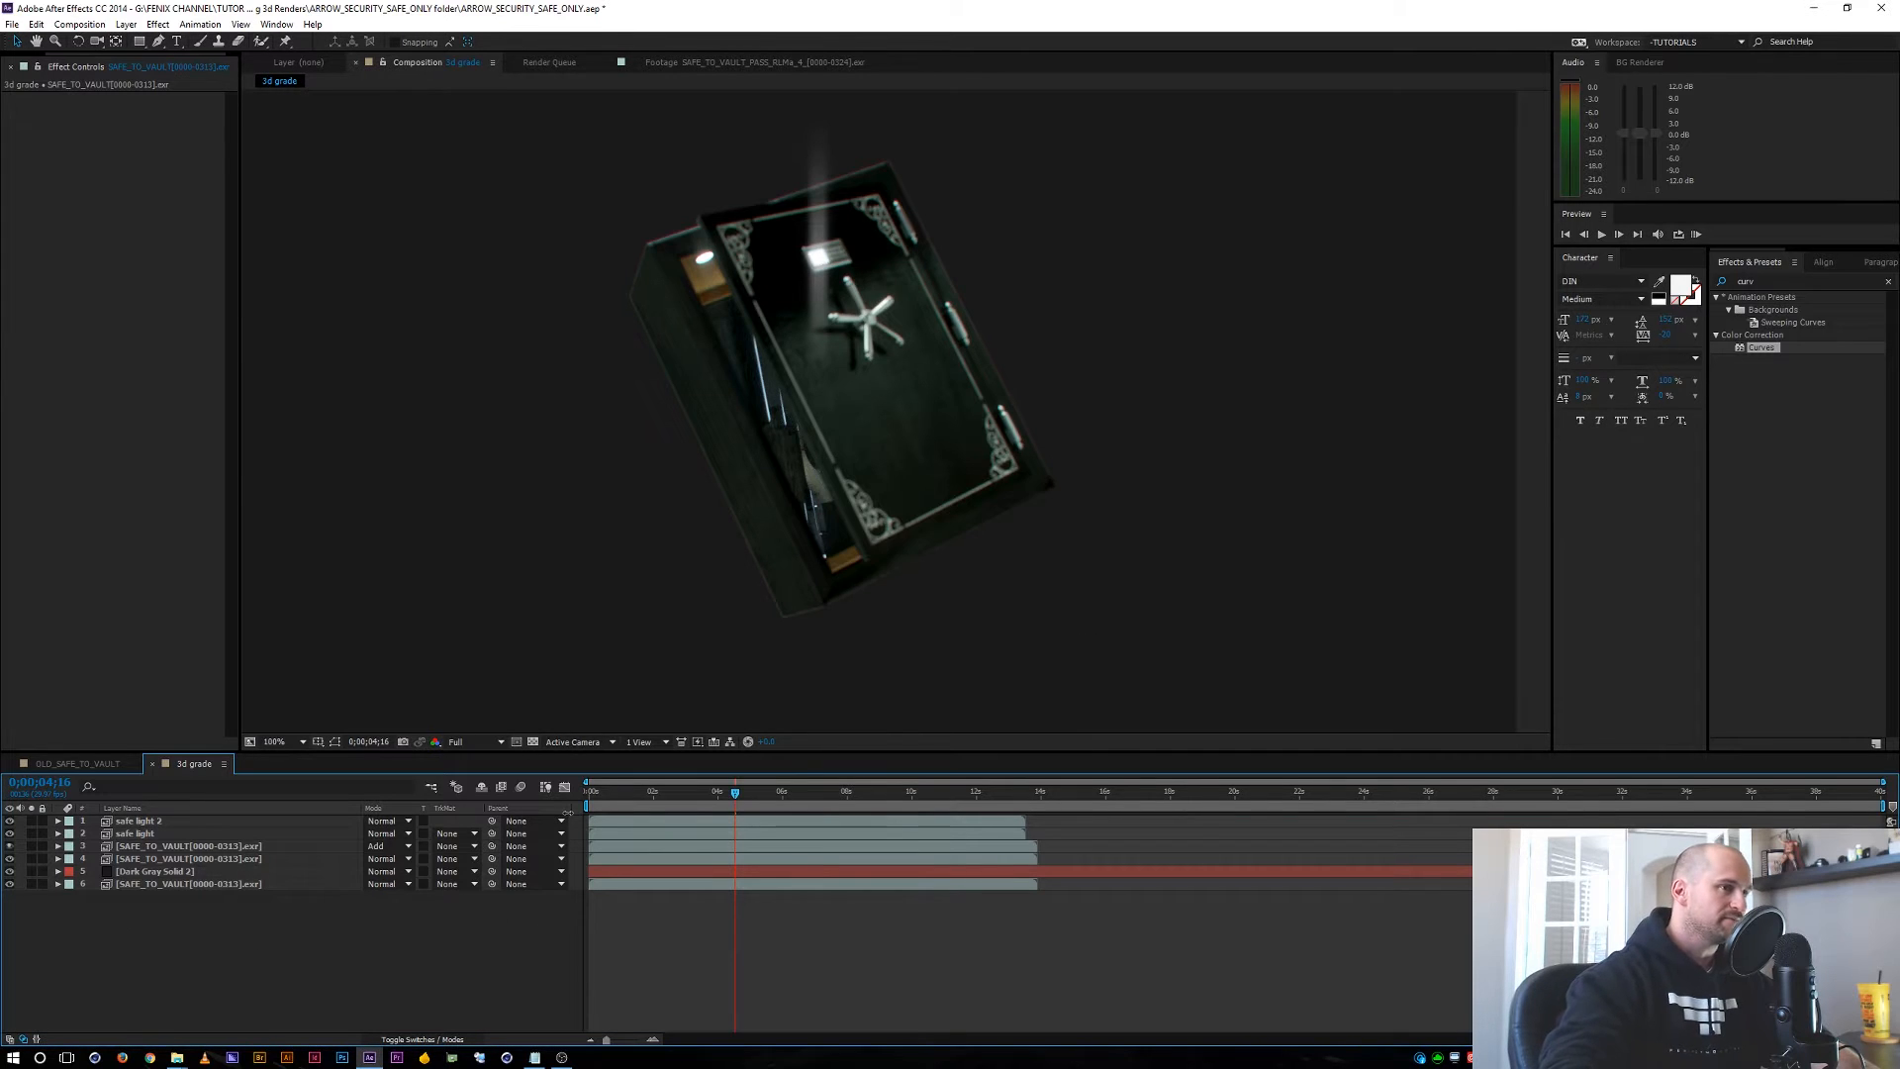
{"action": "scroll", "coordinate": [777, 489], "scroll_direction": "down", "scroll_amount": 2}
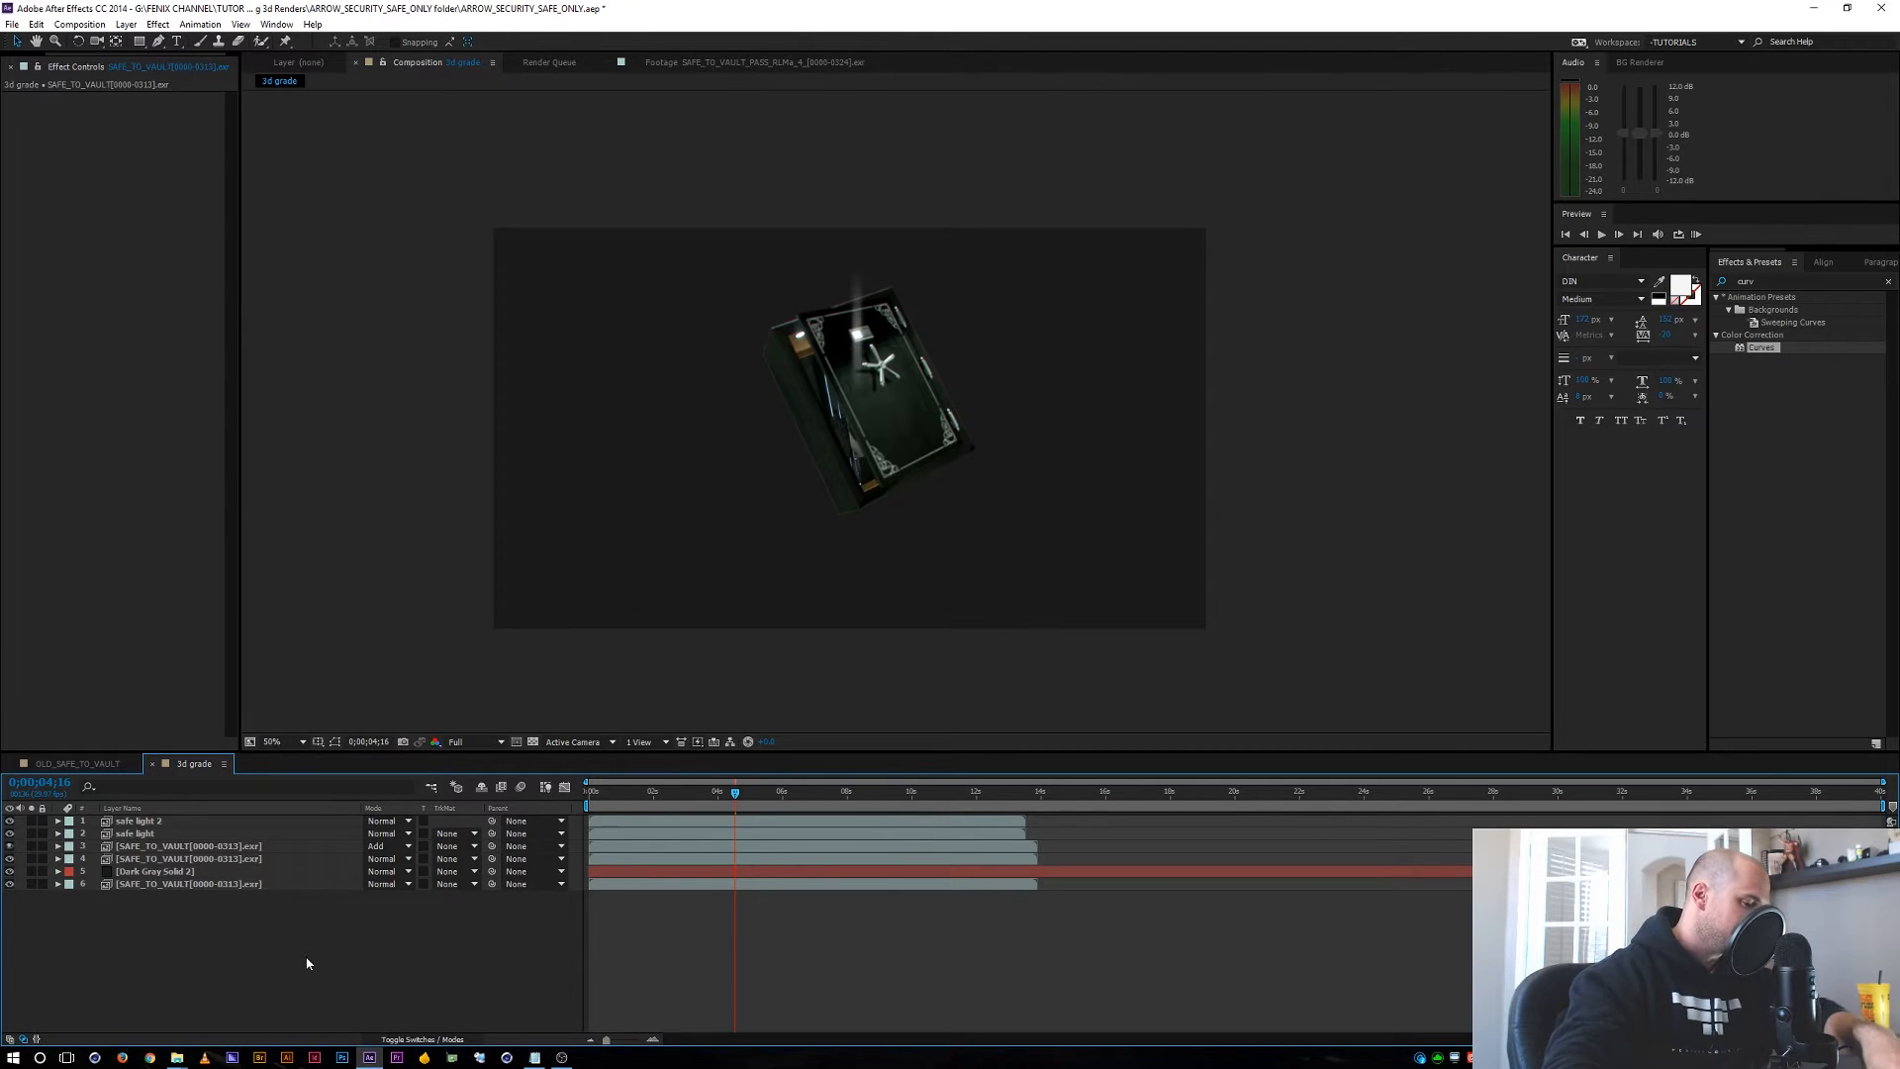
Create a medium royal blue solid and place it directly above the Dark Gray Solid, behind the safe layers.
{"action": "key", "text": "ctrl+y"}
{"action": "left_click", "coordinate": [163, 259]}
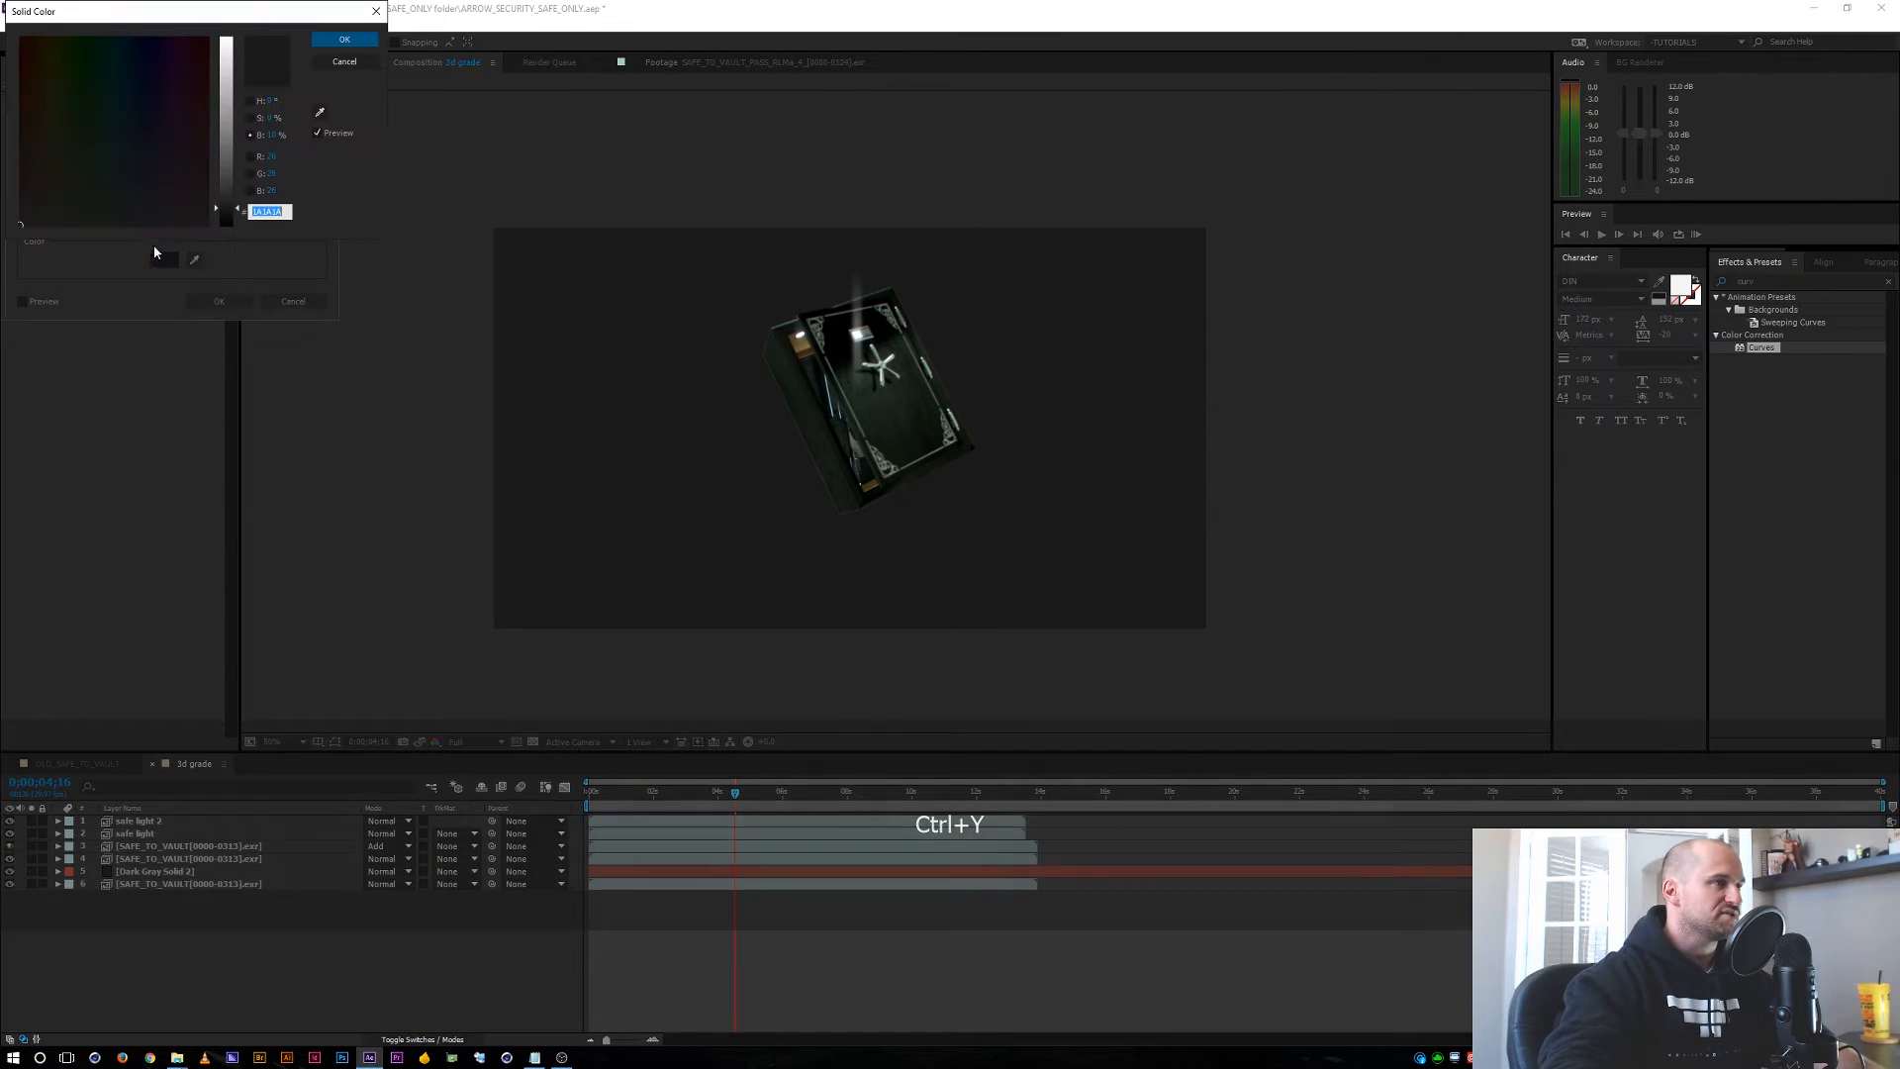
{"action": "left_click_drag", "start_coordinate": [222, 177], "coordinate": [222, 37]}
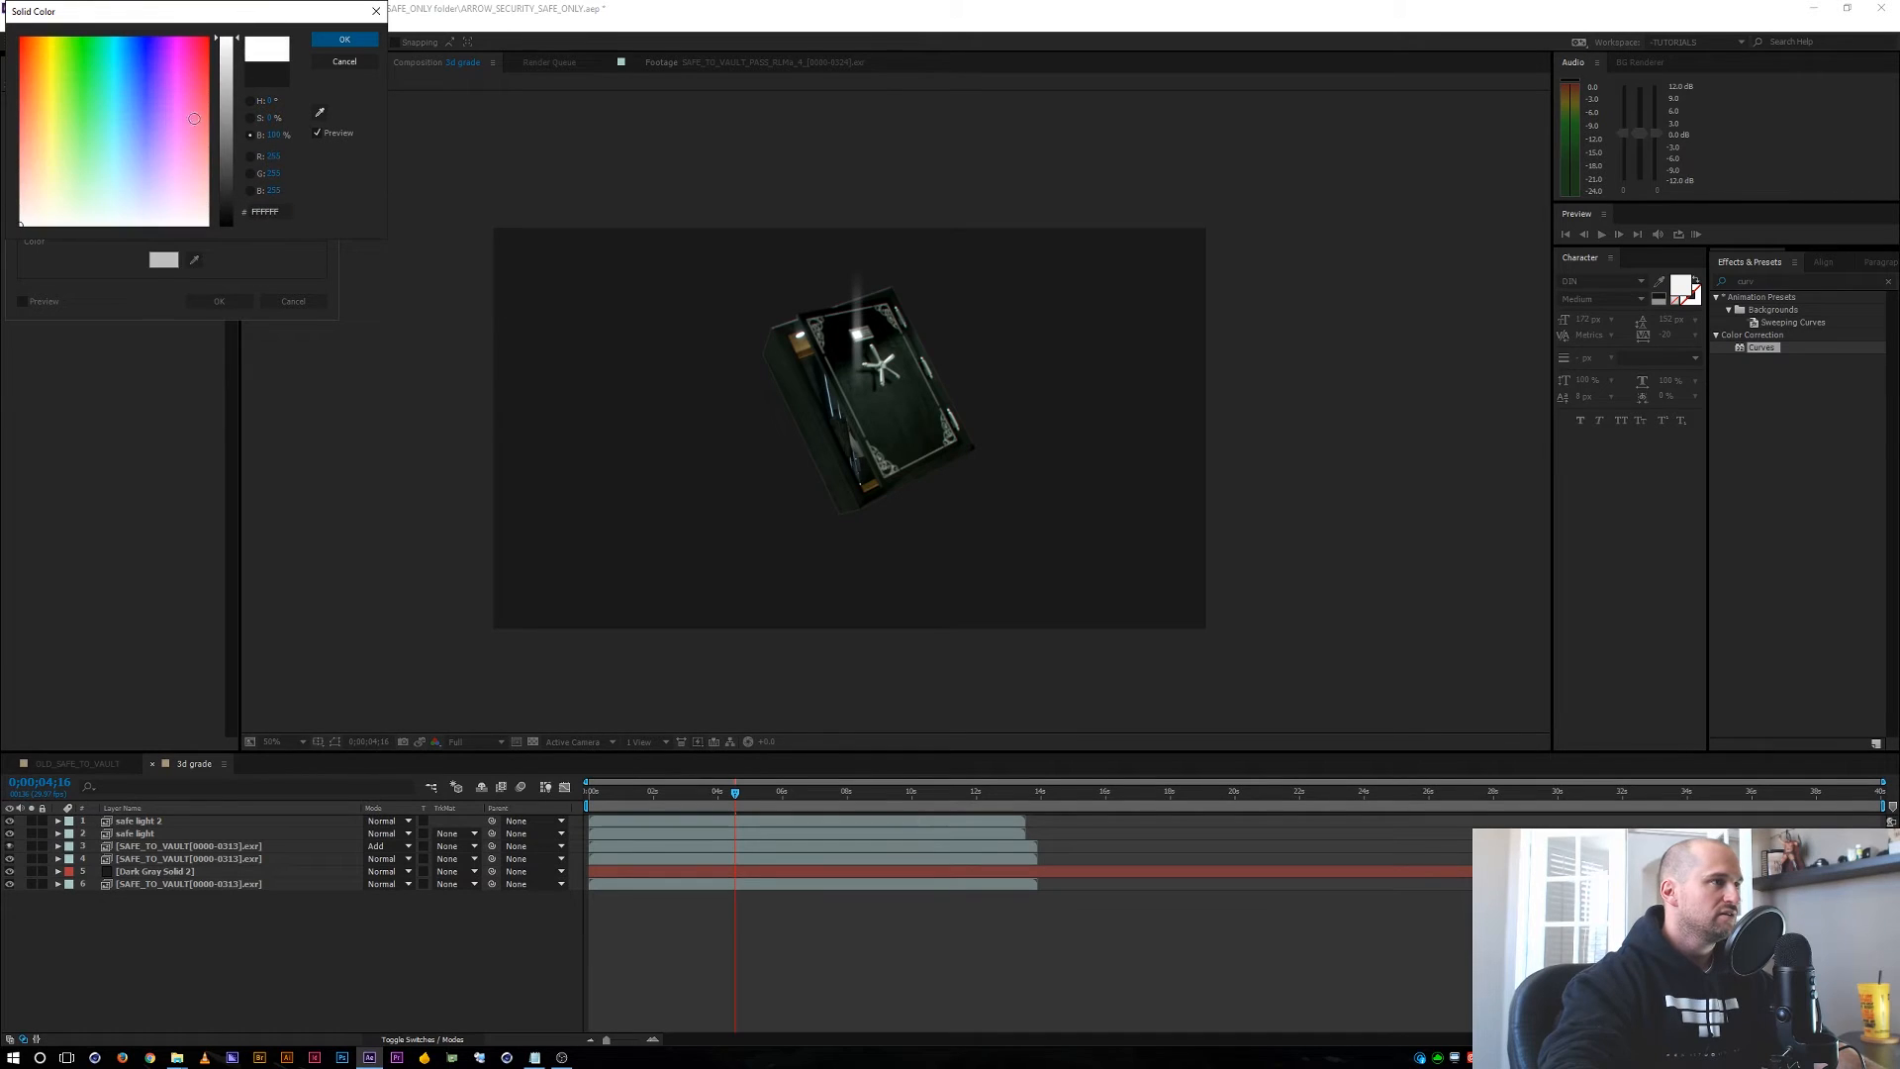
{"action": "left_click", "coordinate": [134, 158]}
{"action": "mouse_move", "coordinate": [134, 159]}
{"action": "left_mouse_down"}
{"action": "mouse_move", "coordinate": [134, 79]}
{"action": "mouse_move", "coordinate": [134, 118]}
{"action": "left_mouse_up"}
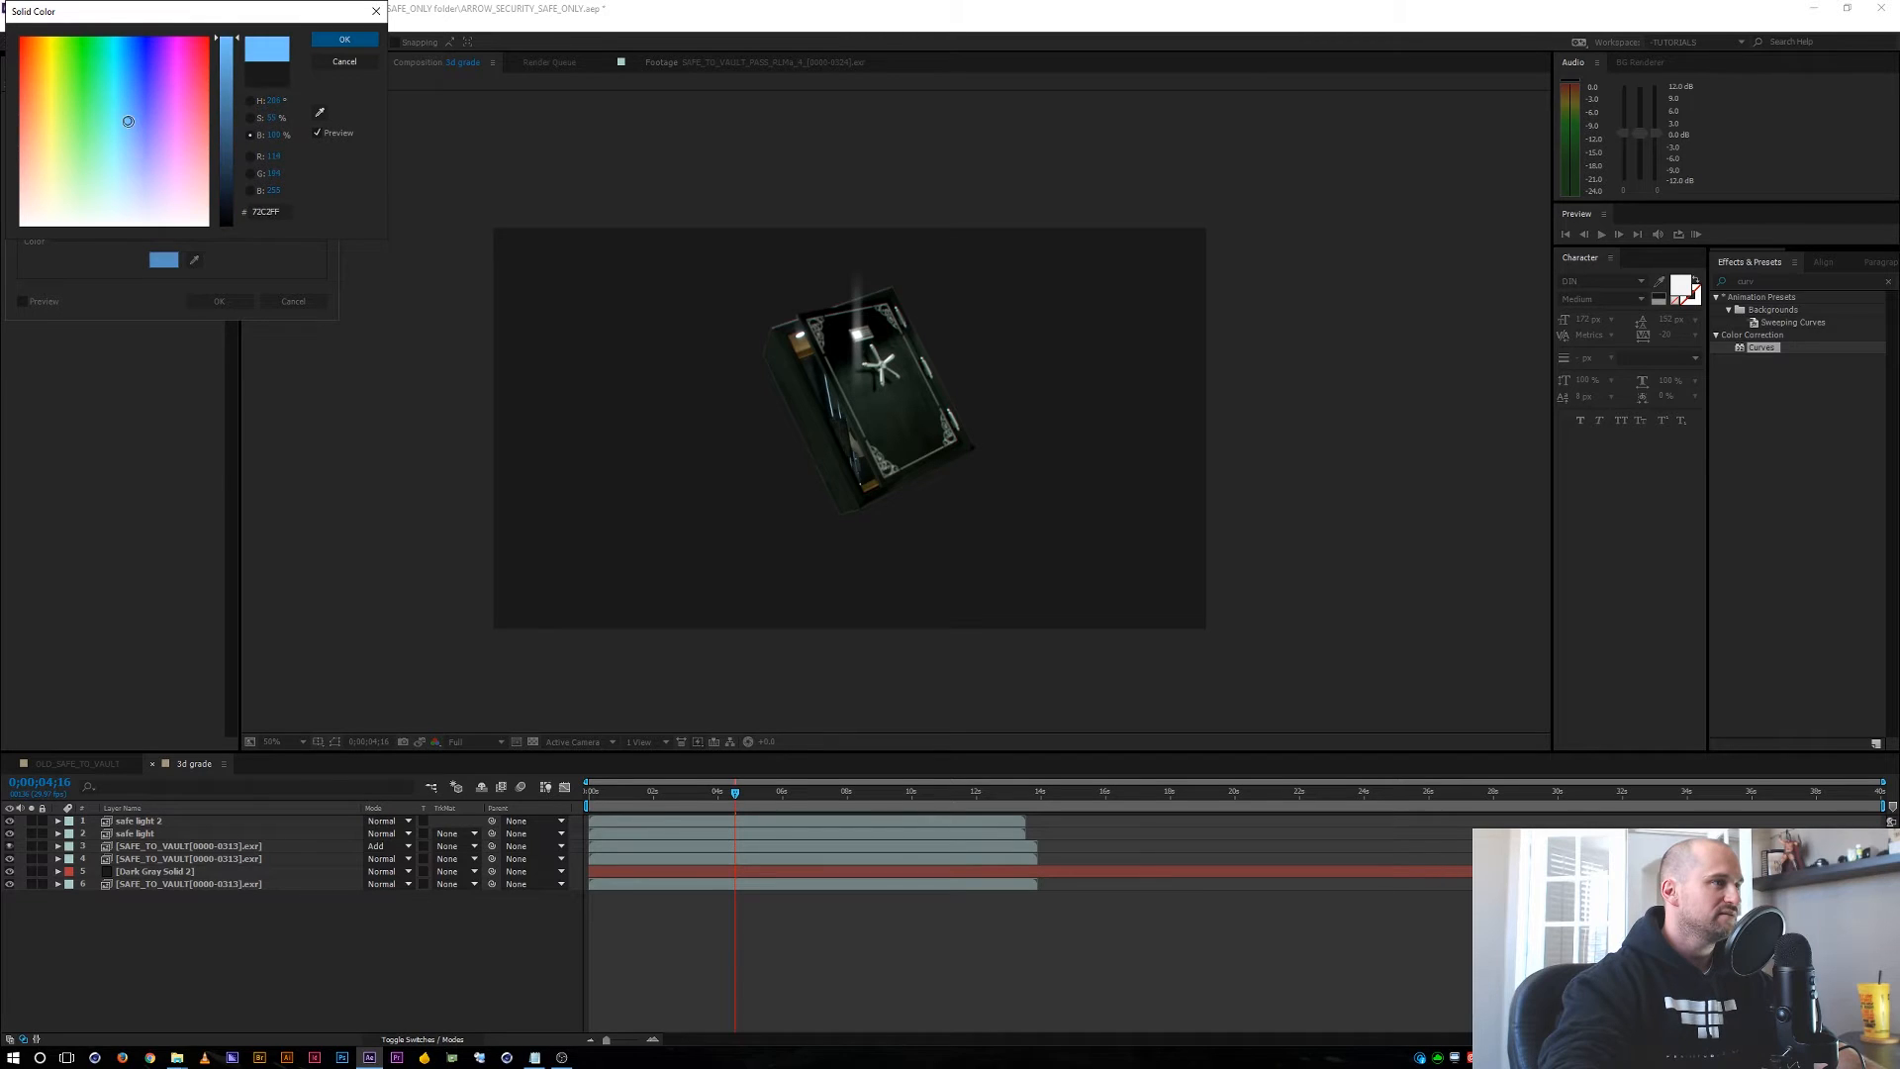
{"action": "left_click", "coordinate": [344, 38]}
{"action": "left_click", "coordinate": [219, 301]}
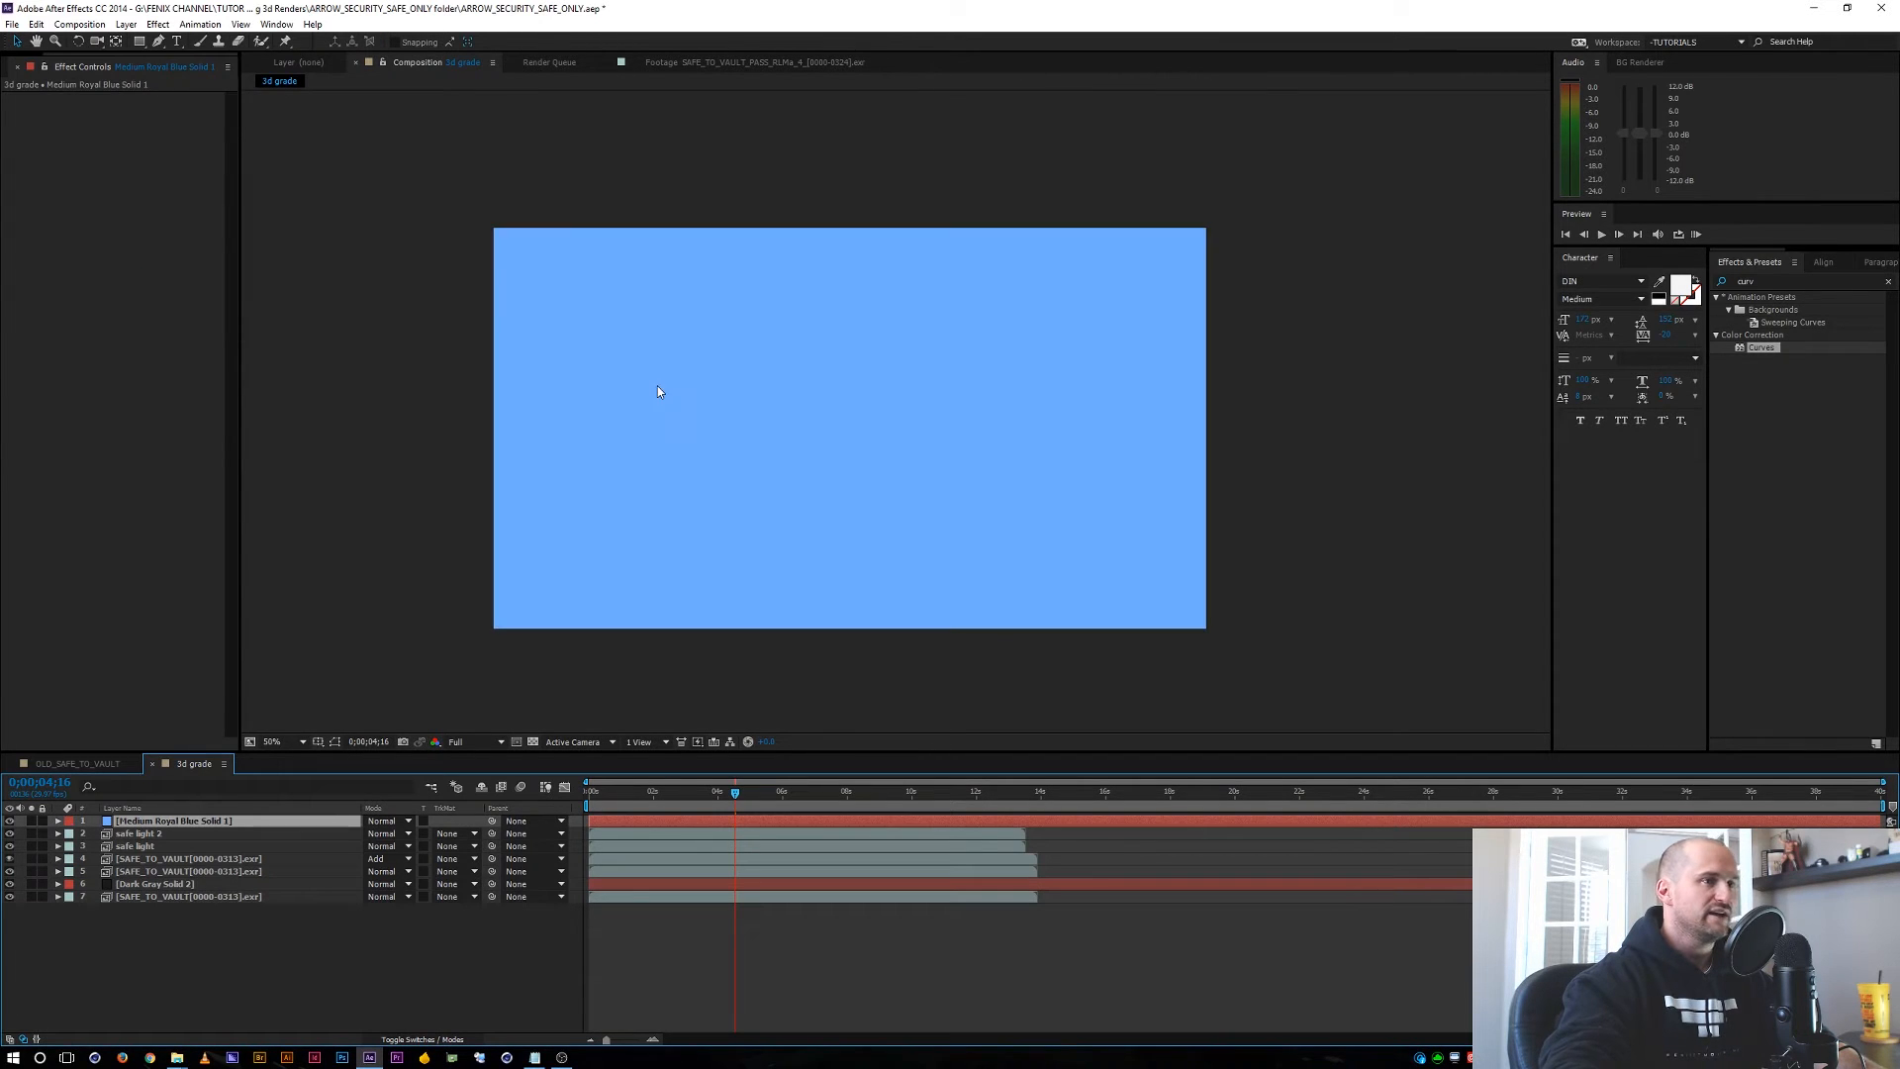
{"action": "left_click_drag", "start_coordinate": [147, 824], "coordinate": [163, 873]}
Draw a closed, rough freeform mask around the safe on the blue solid with the Pen tool.
{"action": "key", "text": "g"}
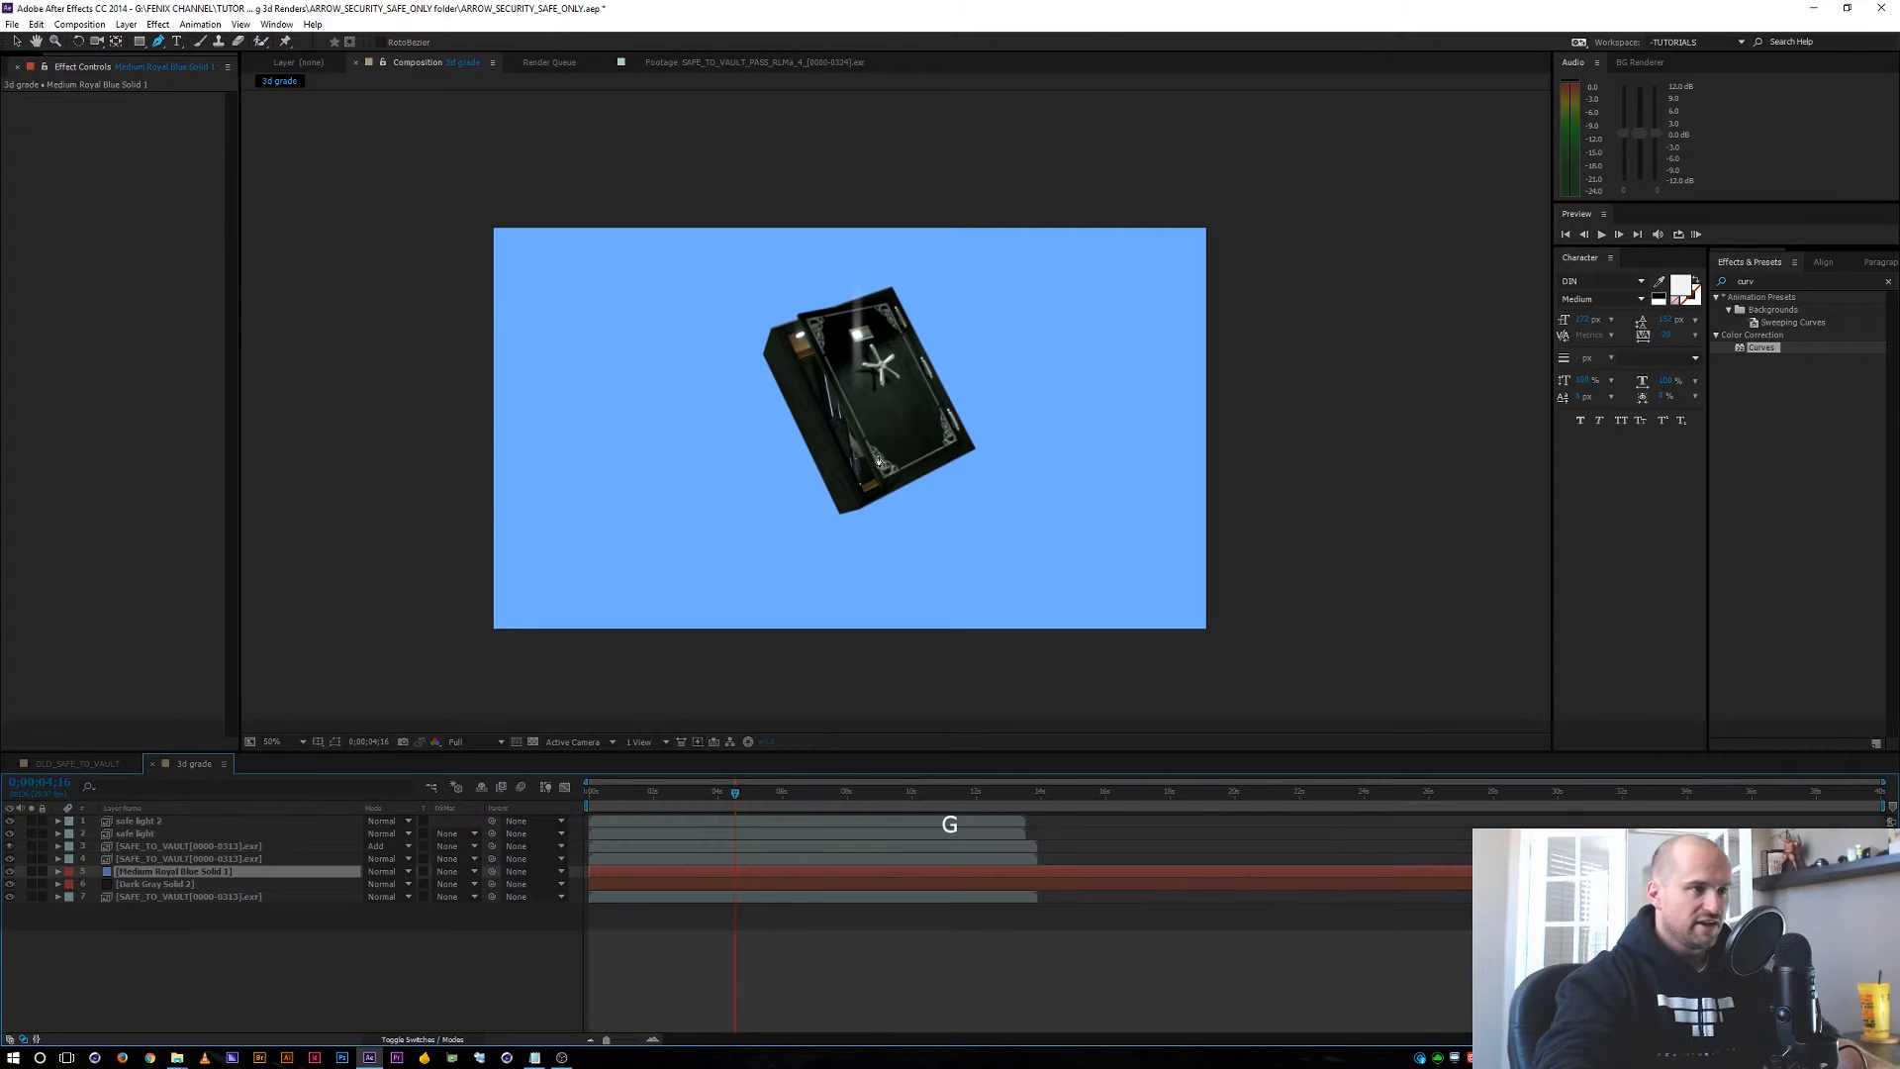
{"action": "left_click_drag", "start_coordinate": [847, 503], "coordinate": [846, 499]}
{"action": "left_click_drag", "start_coordinate": [834, 483], "coordinate": [778, 450]}
{"action": "left_click_drag", "start_coordinate": [742, 440], "coordinate": [732, 420]}
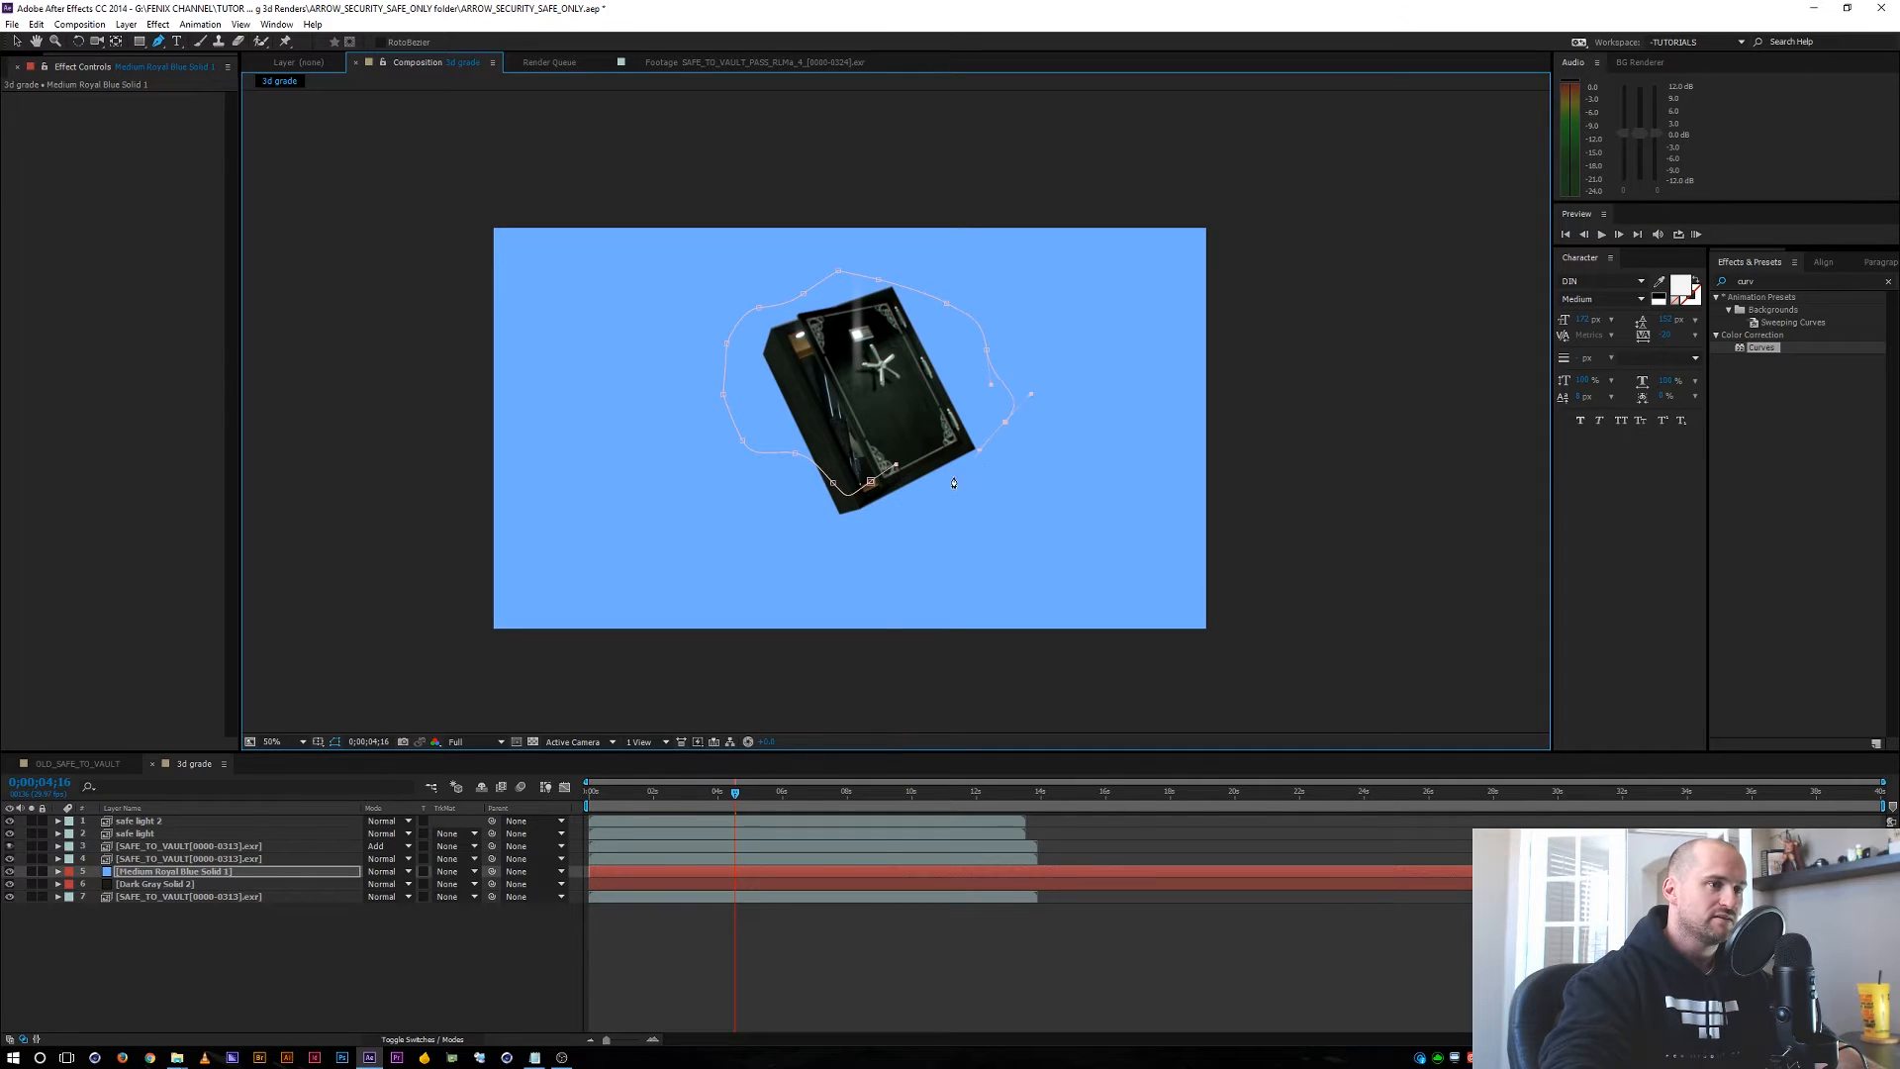
{"action": "left_click_drag", "start_coordinate": [870, 485], "coordinate": [779, 477]}
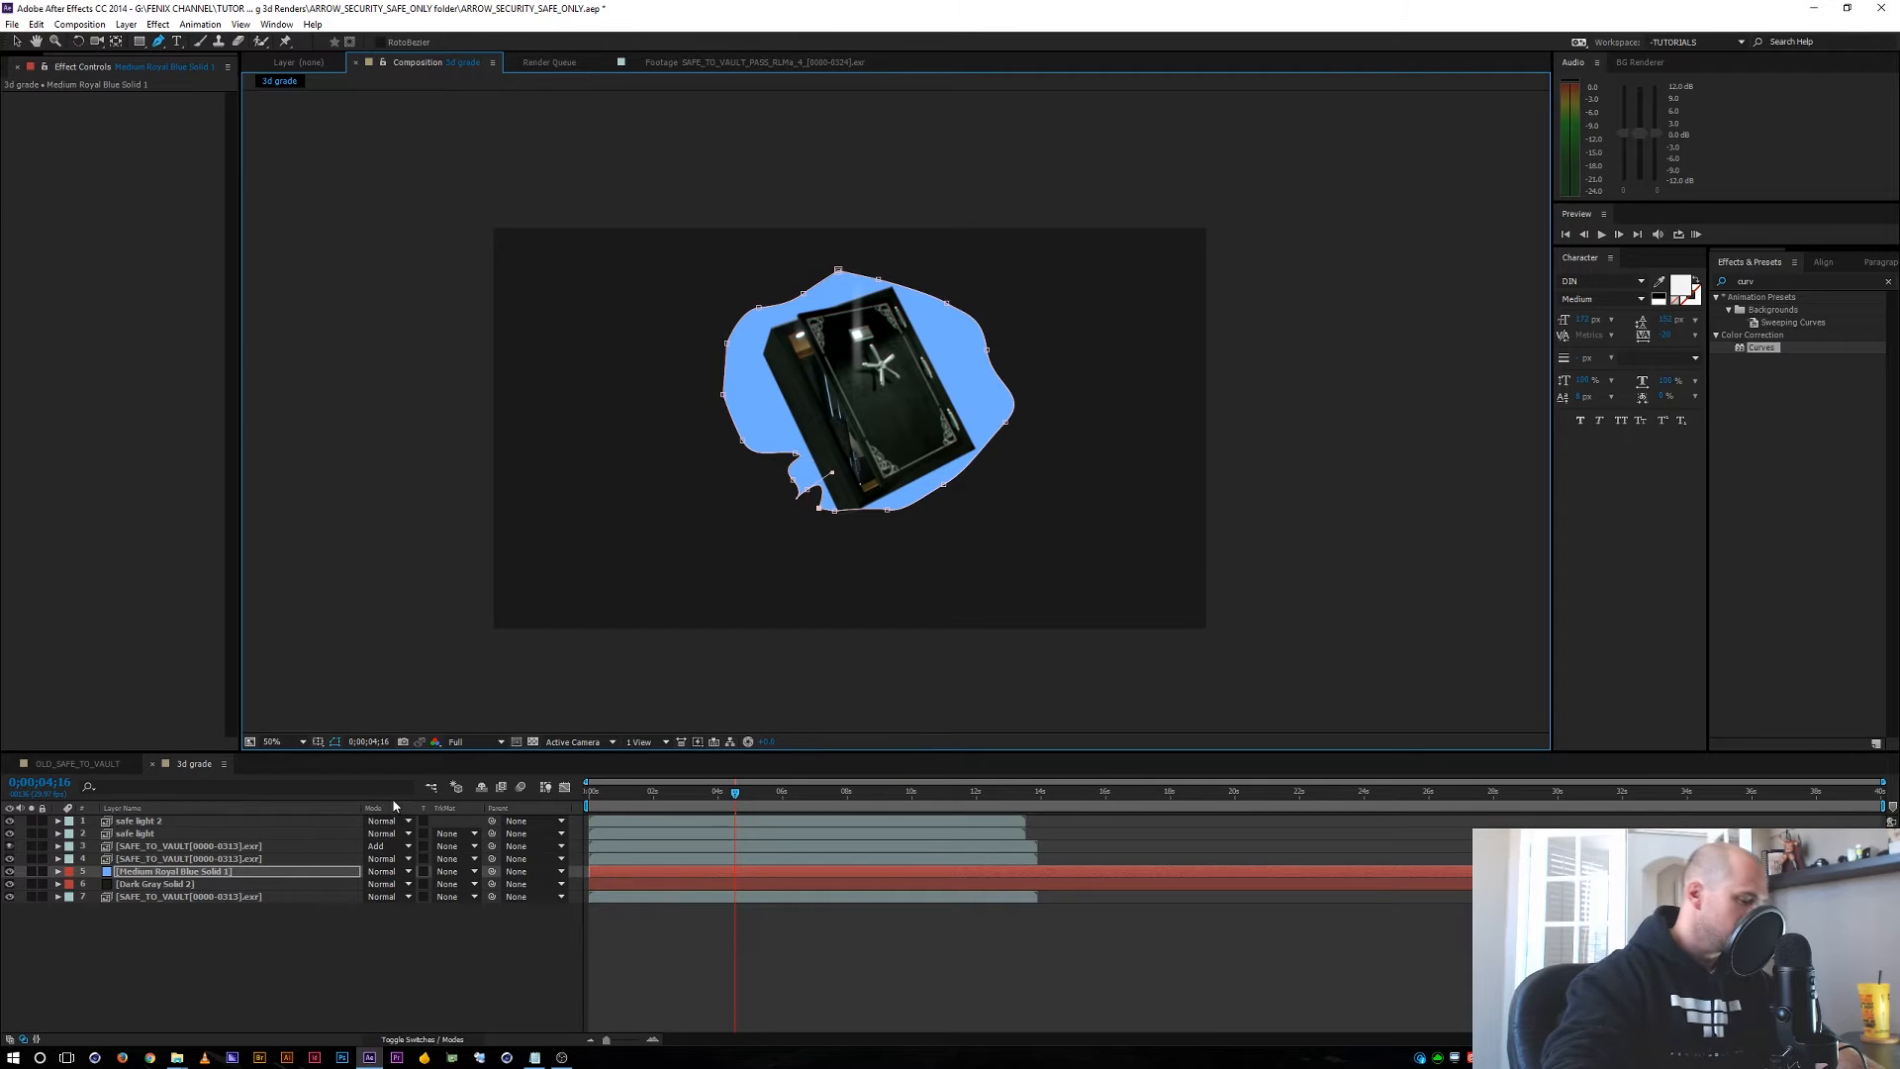
Feather the blue solid's mask into a soft glow and contract its mask expansion.
{"action": "key", "text": "f"}
{"action": "left_click_drag", "start_coordinate": [380, 897], "coordinate": [467, 903]}
{"action": "key", "text": "m"}
{"action": "key", "text": "m"}
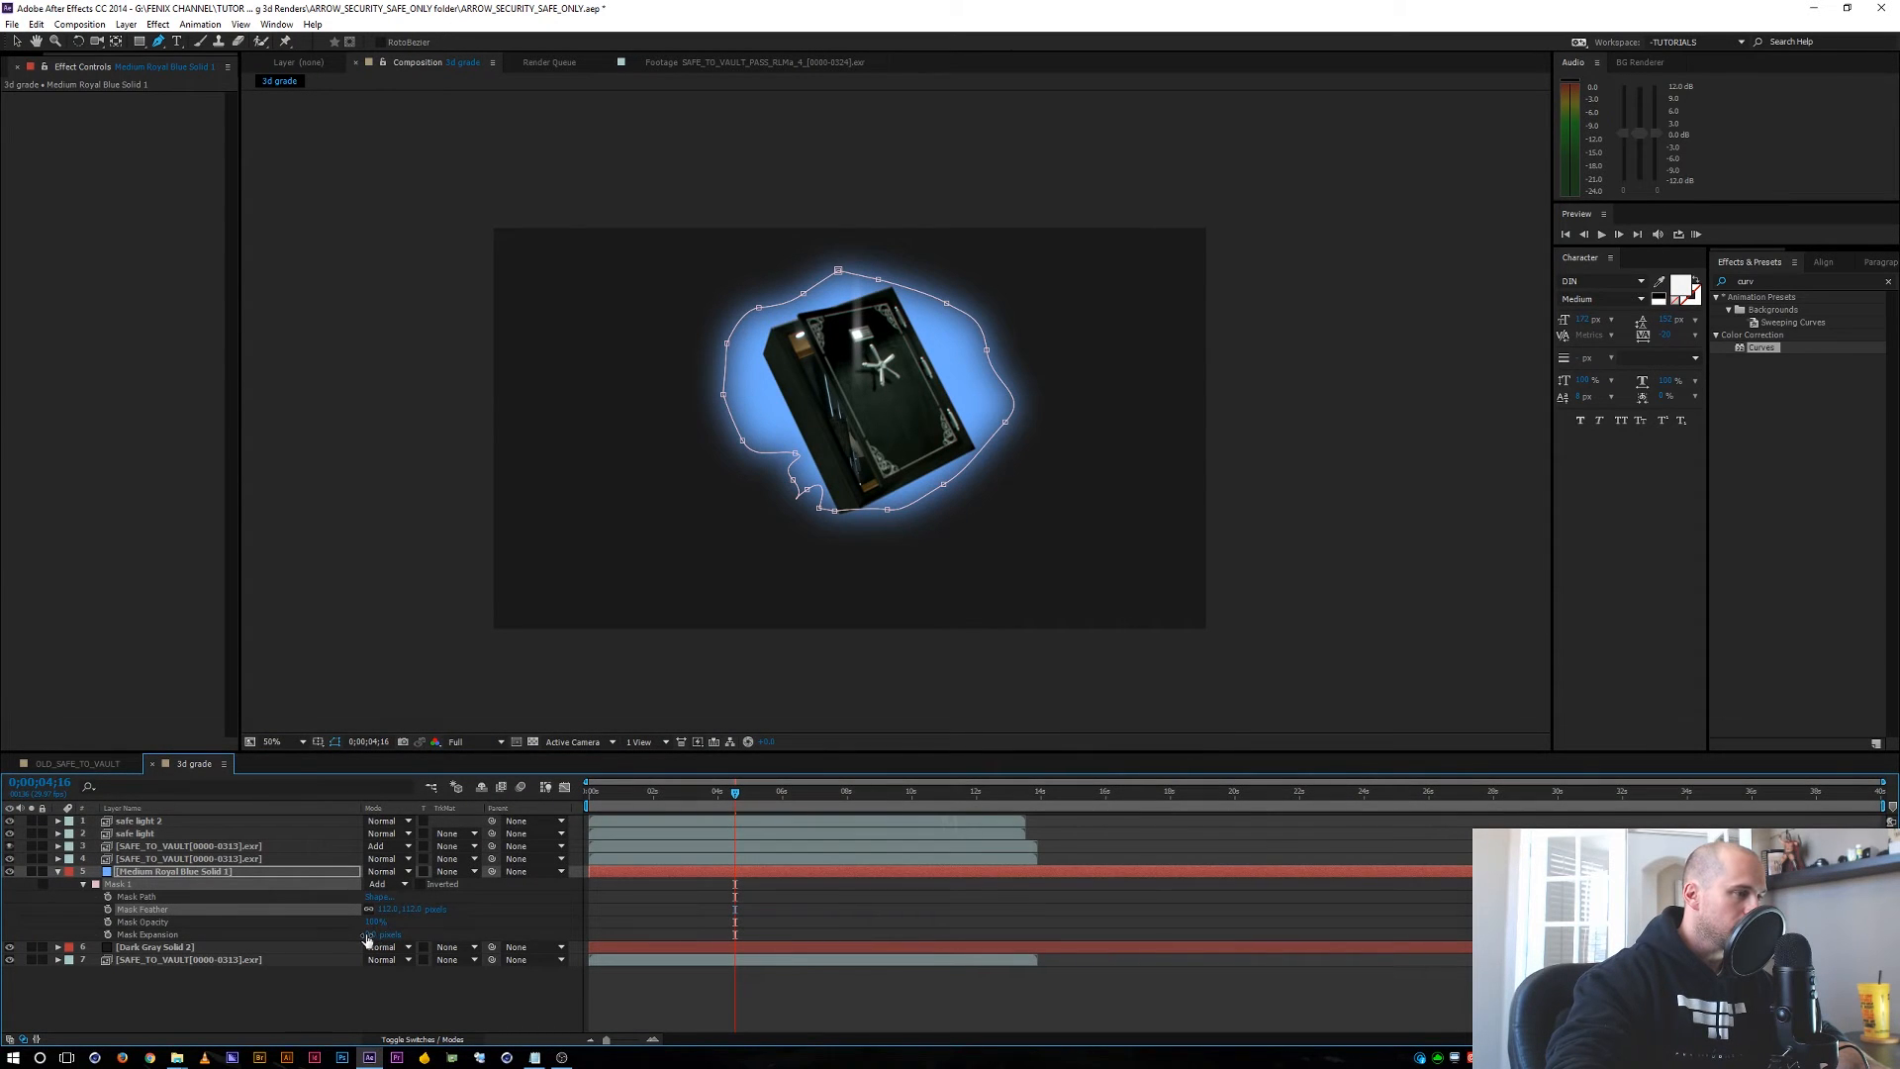
{"action": "left_click_drag", "start_coordinate": [369, 939], "coordinate": [324, 940]}
{"action": "key", "text": "f"}
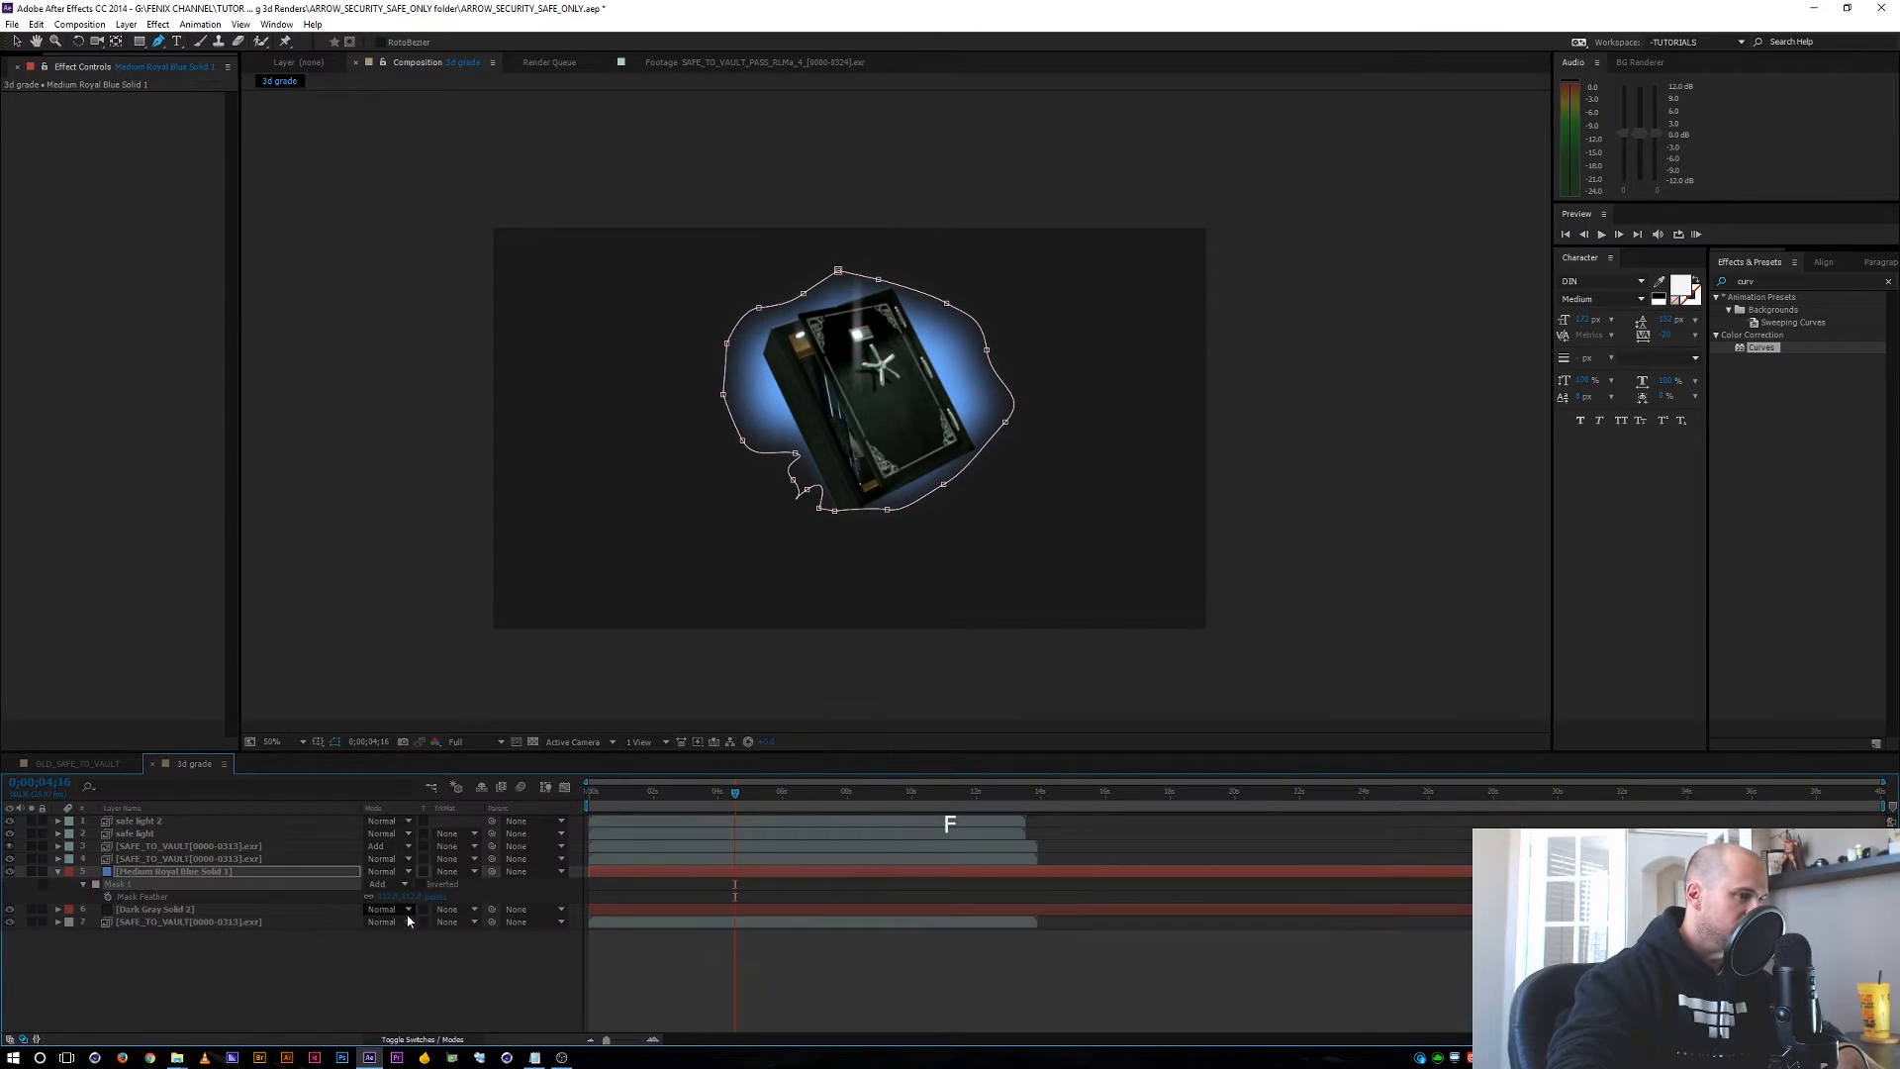
{"action": "left_click_drag", "start_coordinate": [391, 898], "coordinate": [421, 896]}
Duplicate the masked blue solid and recolour the copy pale blue as a new solid.
{"action": "left_click", "coordinate": [156, 871]}
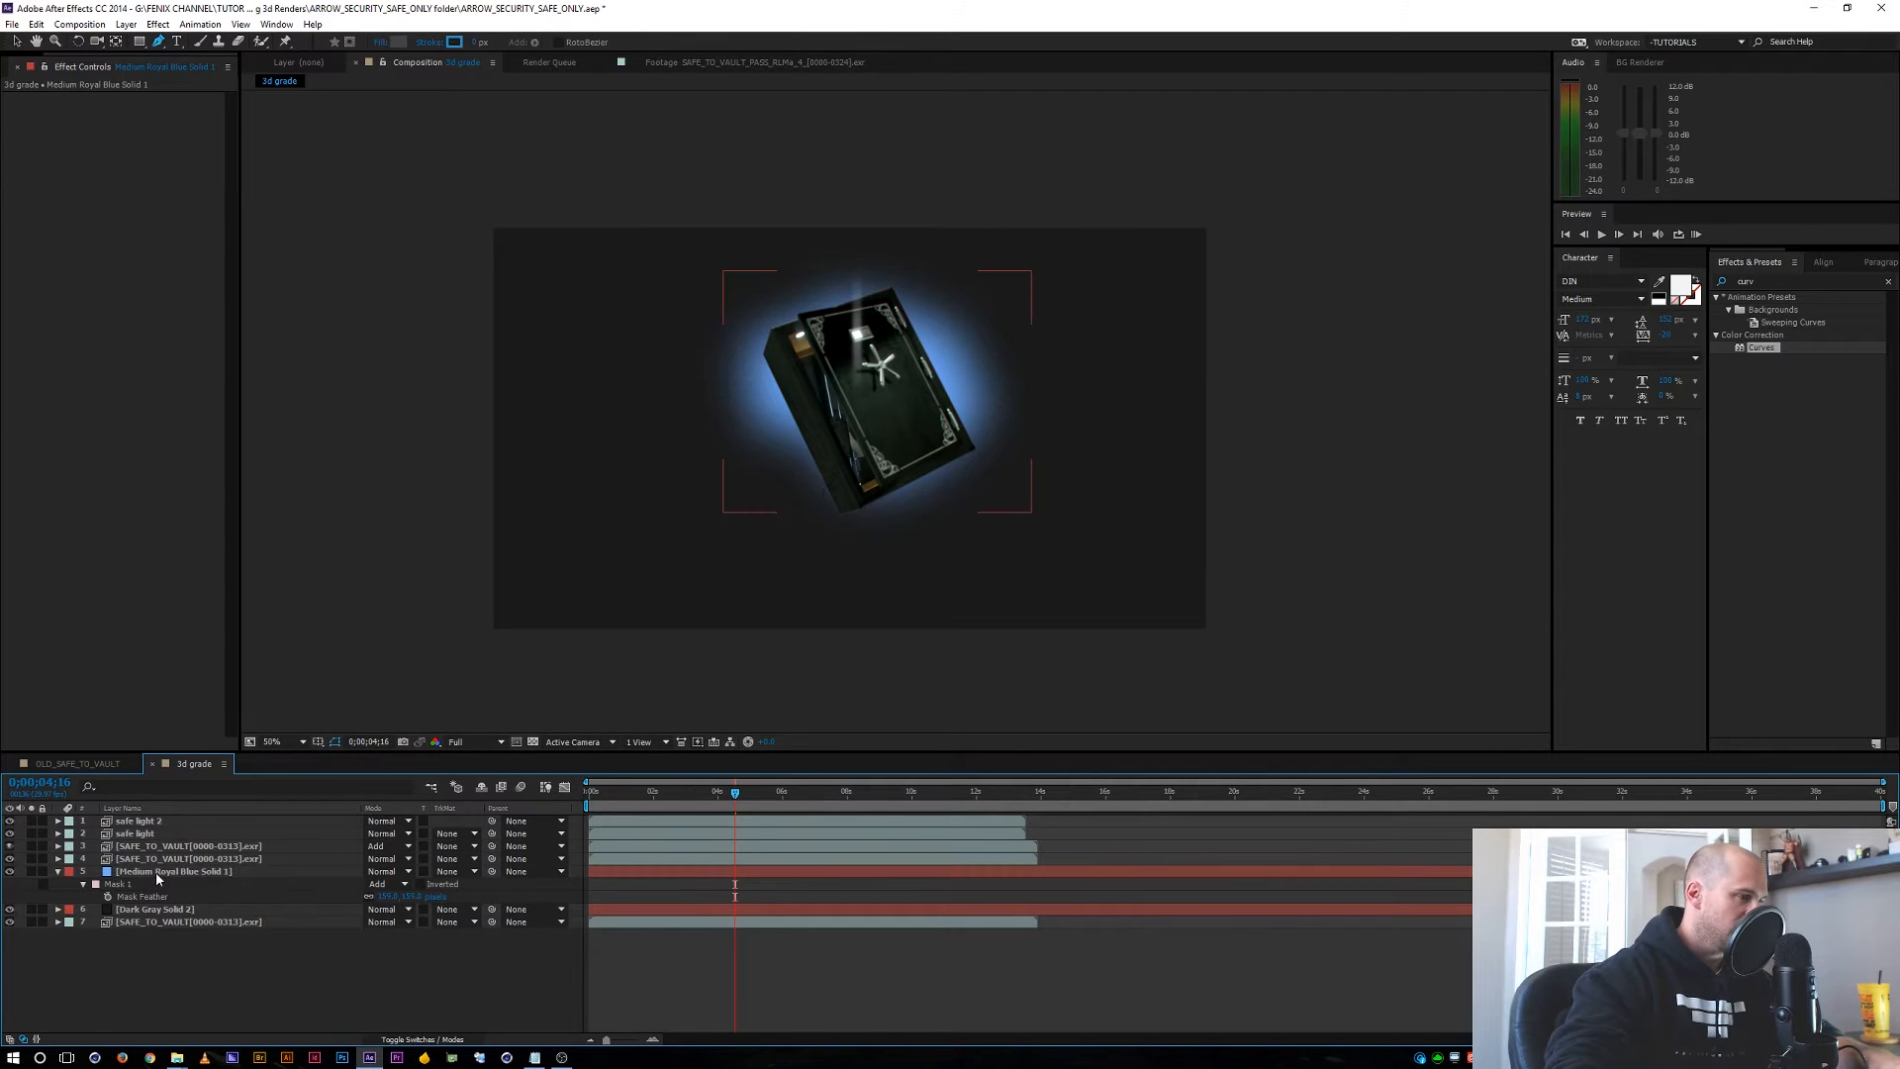
{"action": "key", "text": "ctrl+d"}
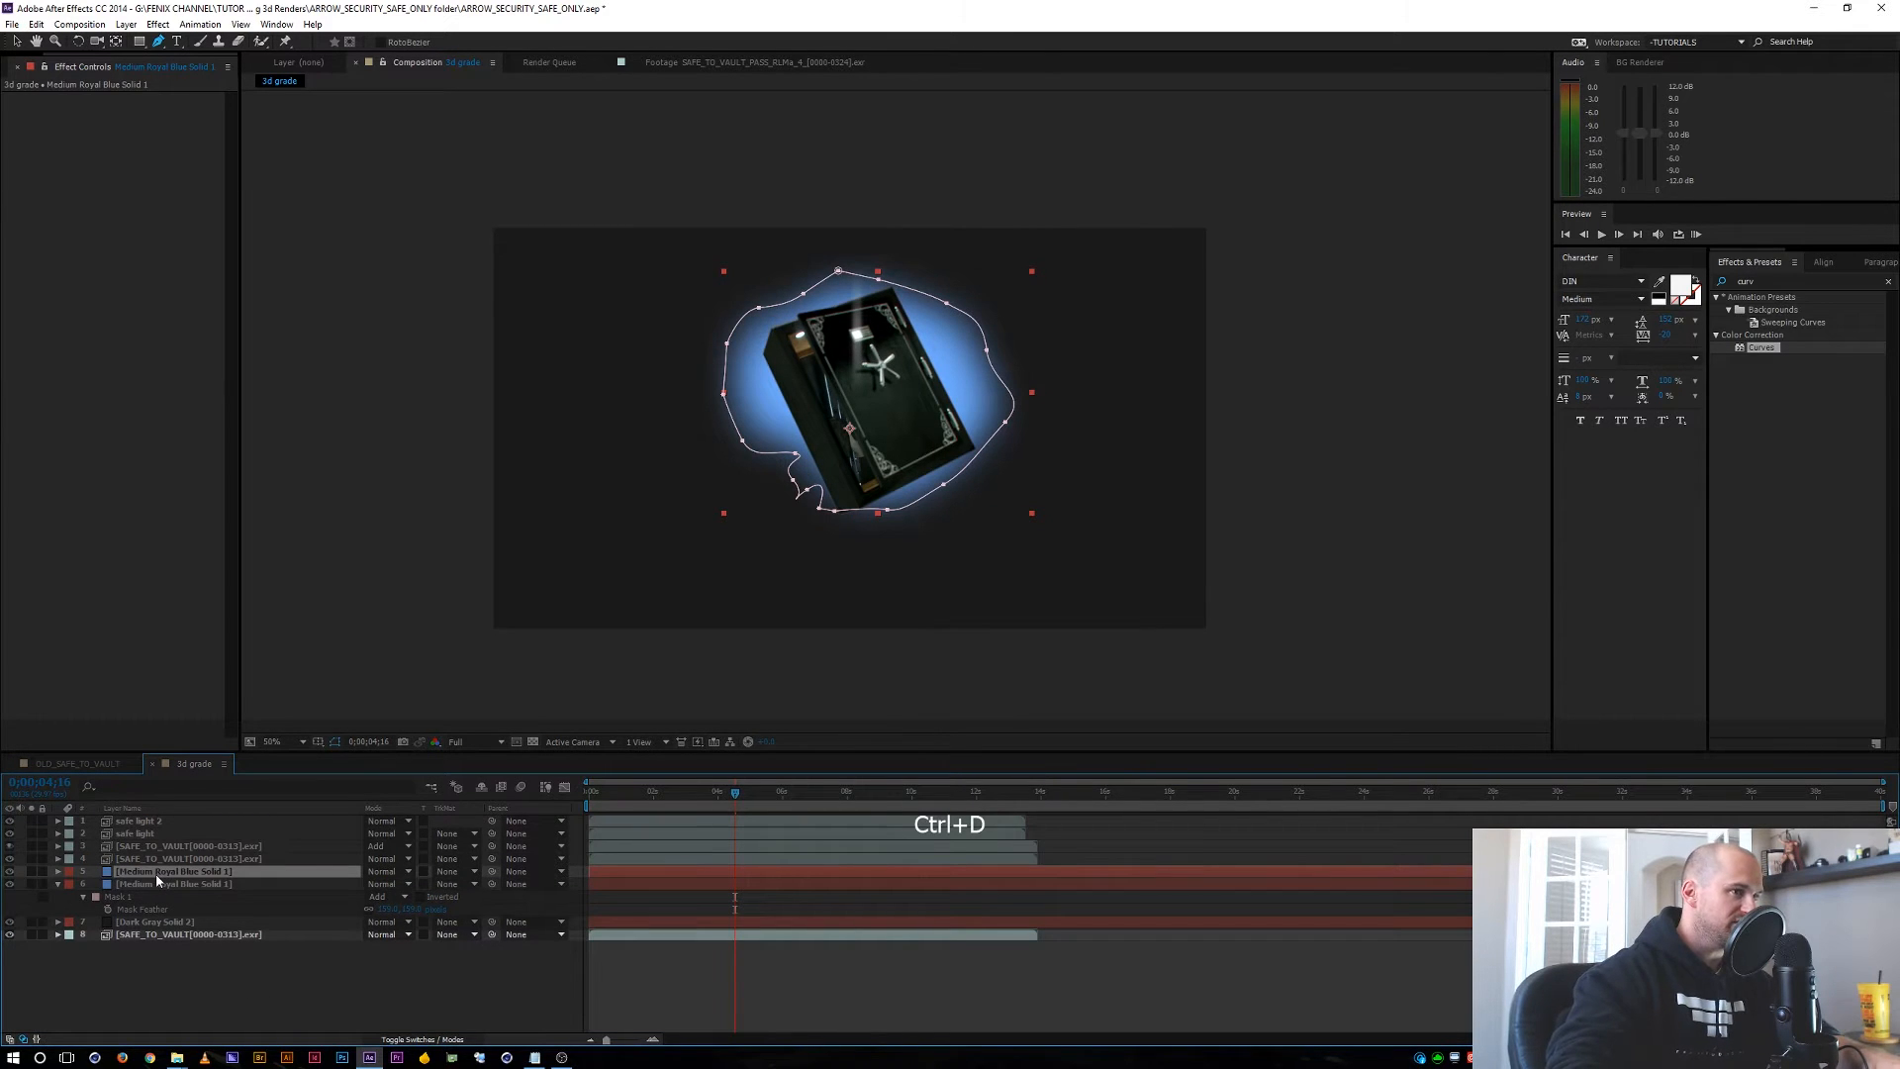
{"action": "key", "text": "ctrl+shift+y"}
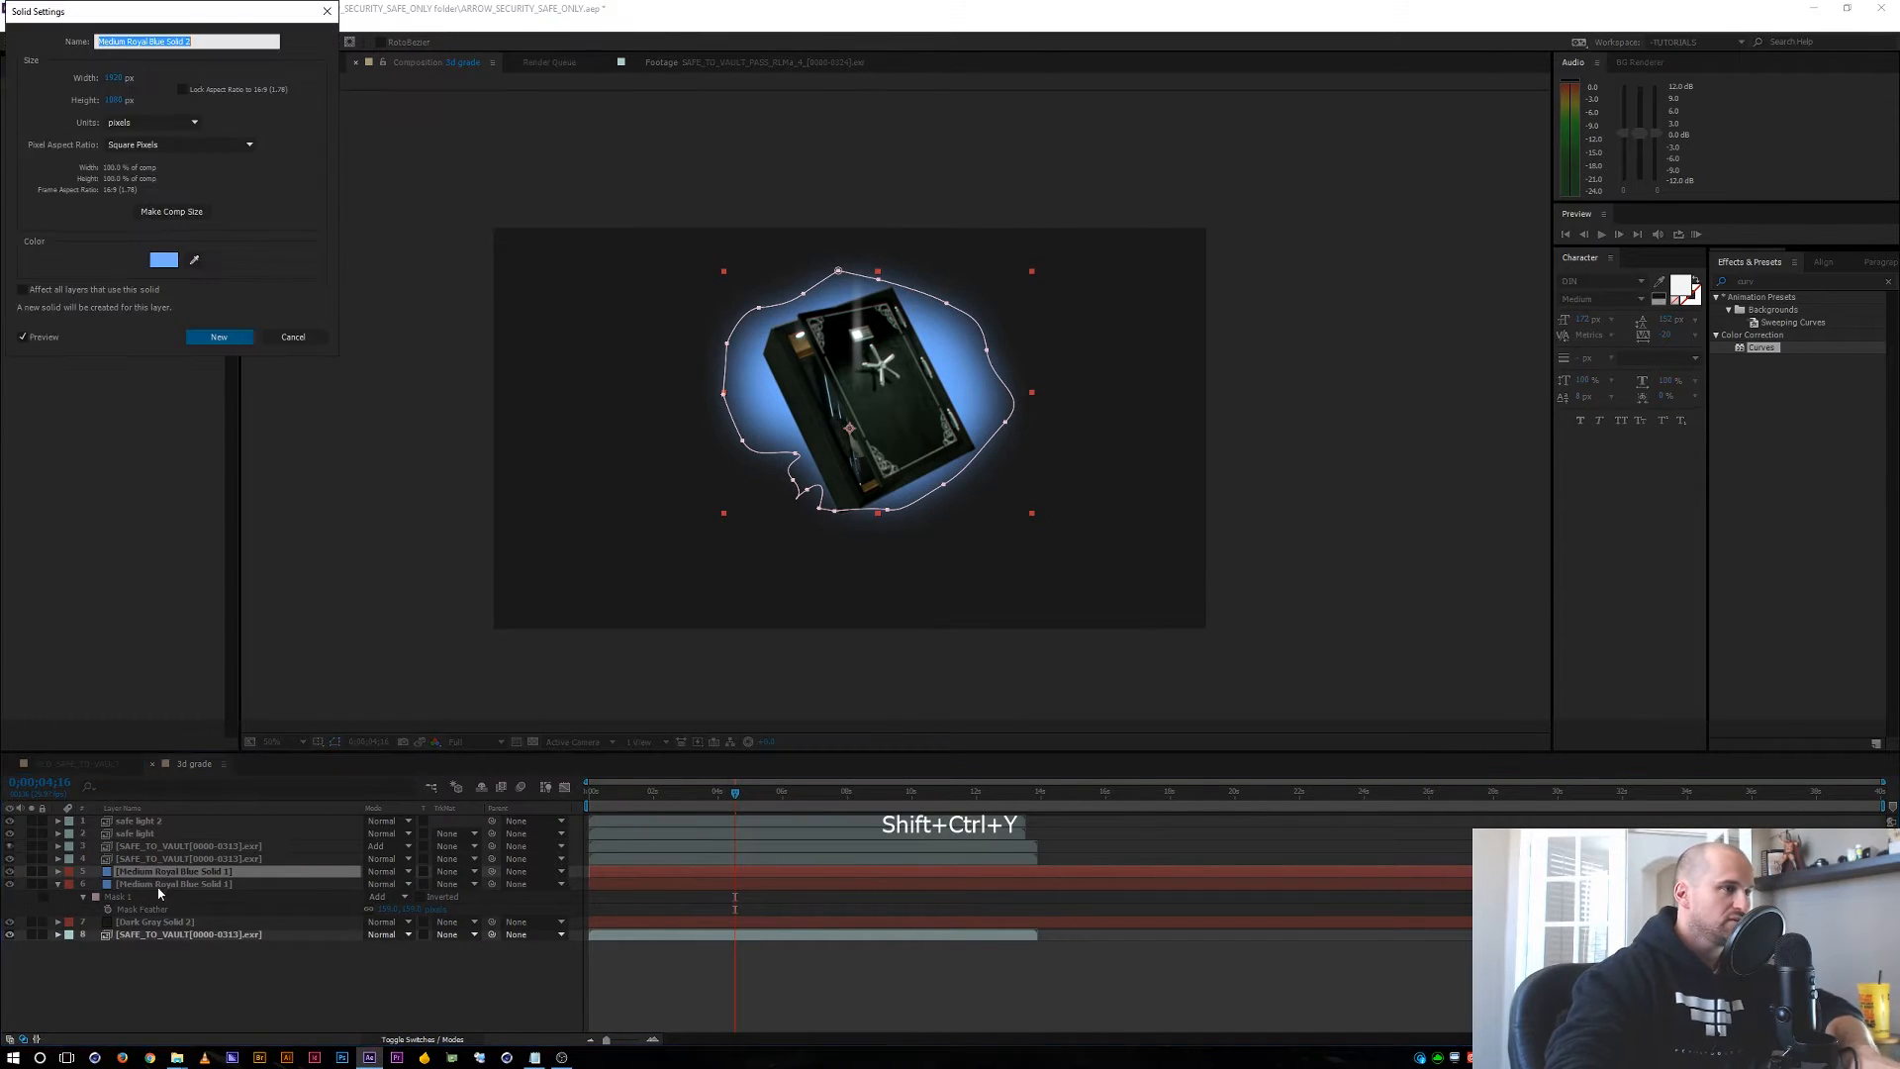
{"action": "left_click", "coordinate": [164, 259]}
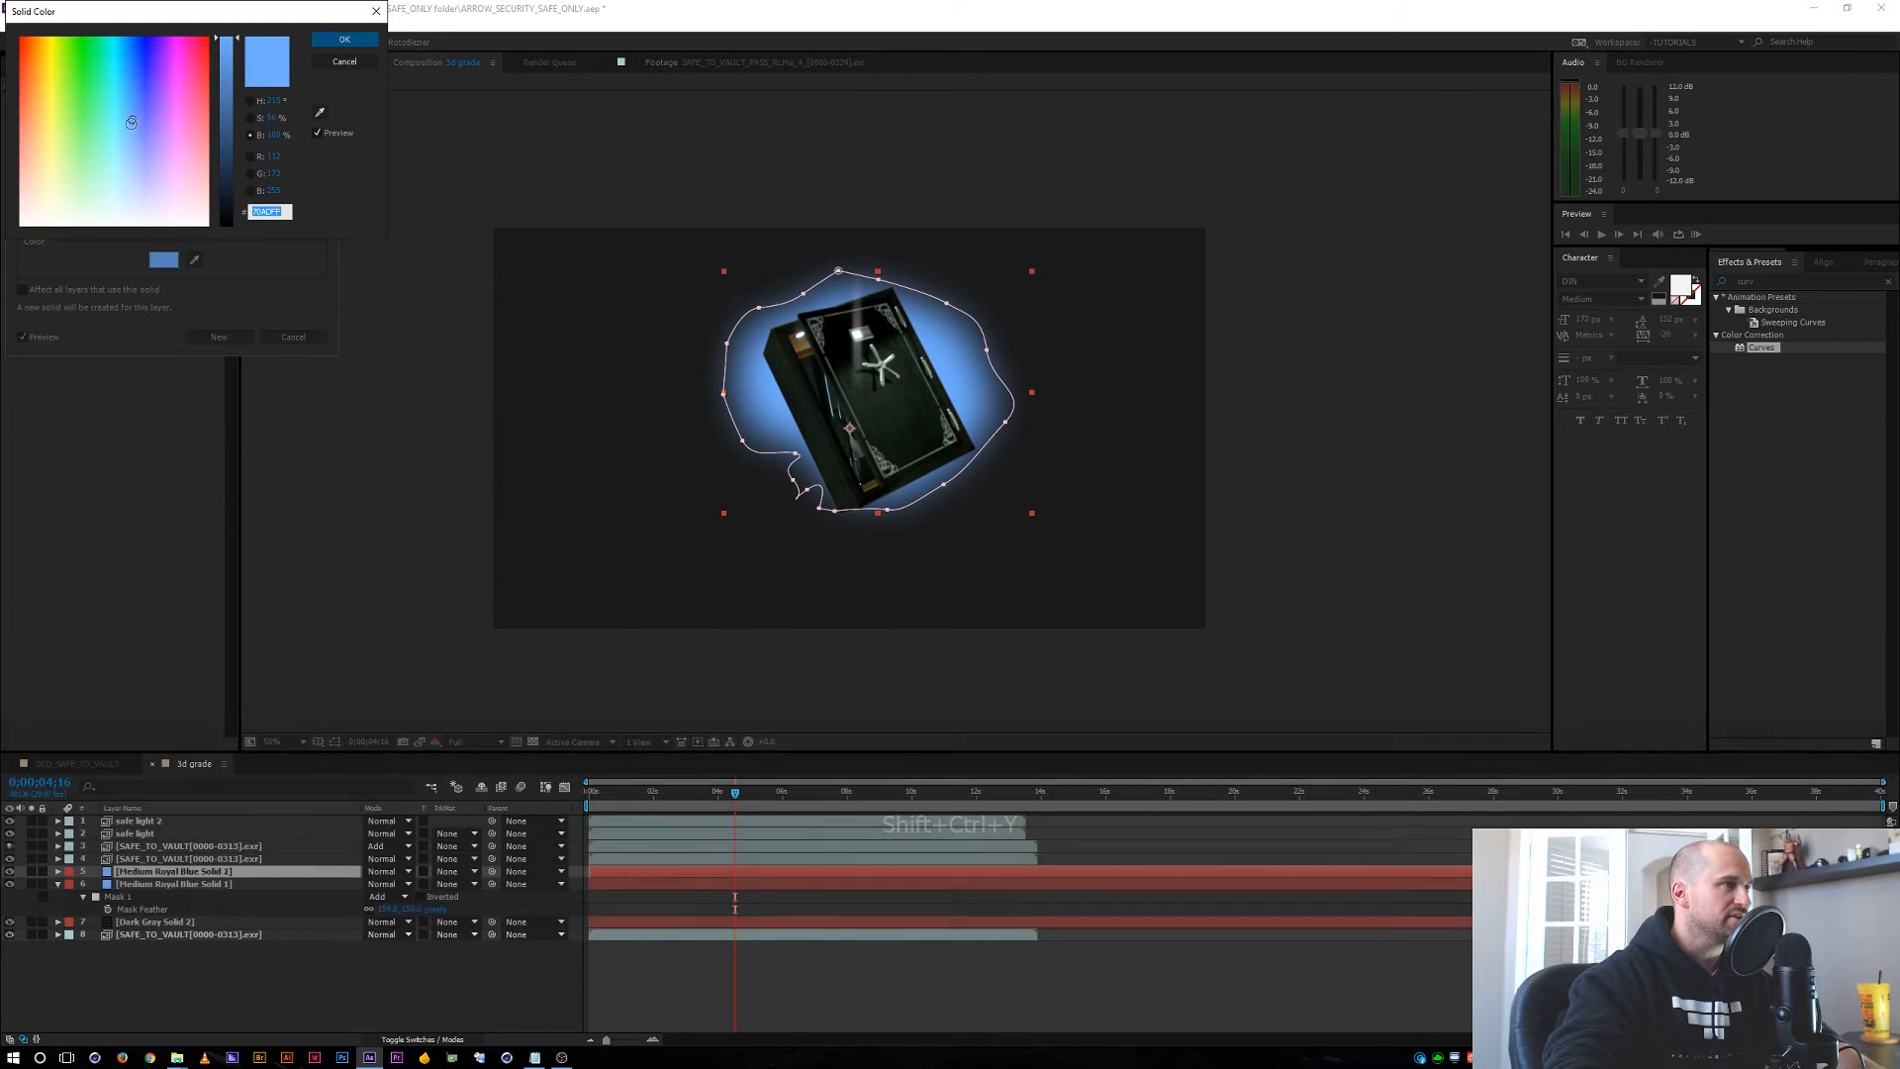
{"action": "left_click_drag", "start_coordinate": [131, 121], "coordinate": [126, 172]}
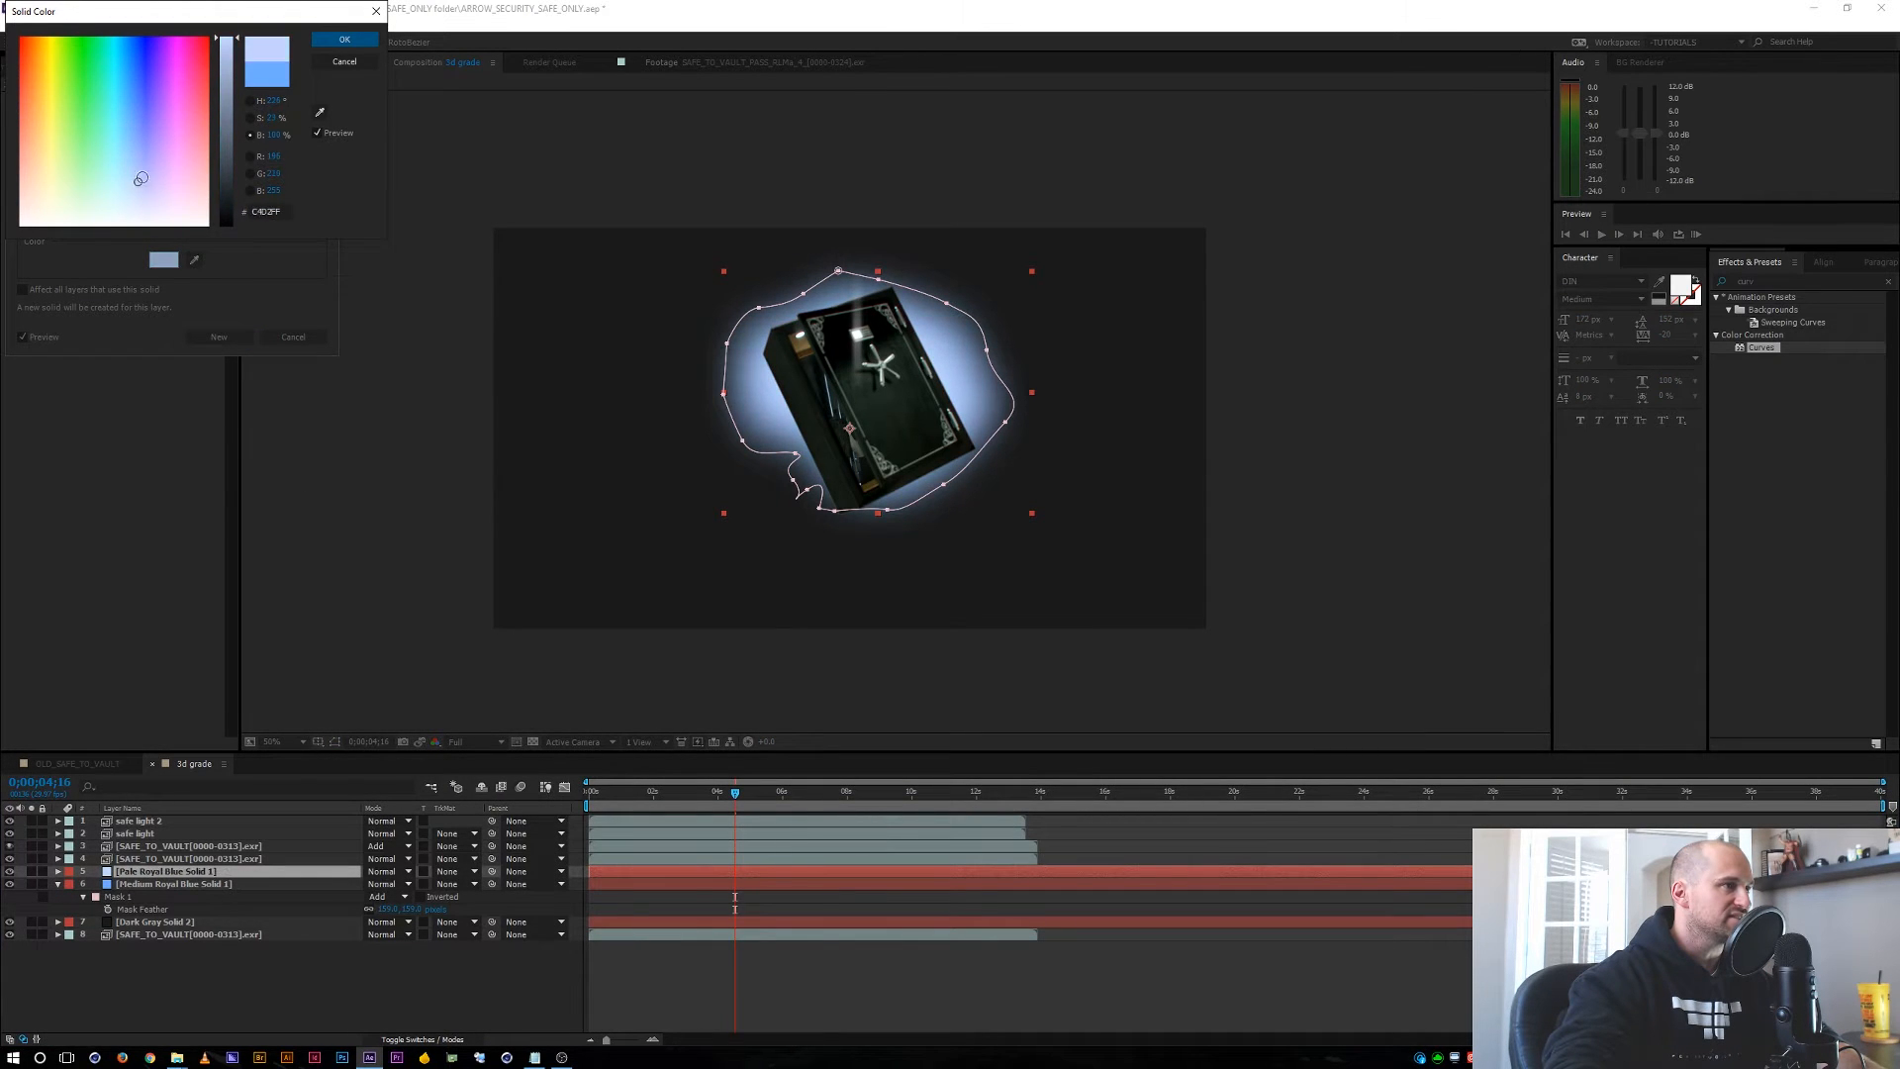
{"action": "left_click", "coordinate": [327, 40]}
{"action": "left_click", "coordinate": [249, 334]}
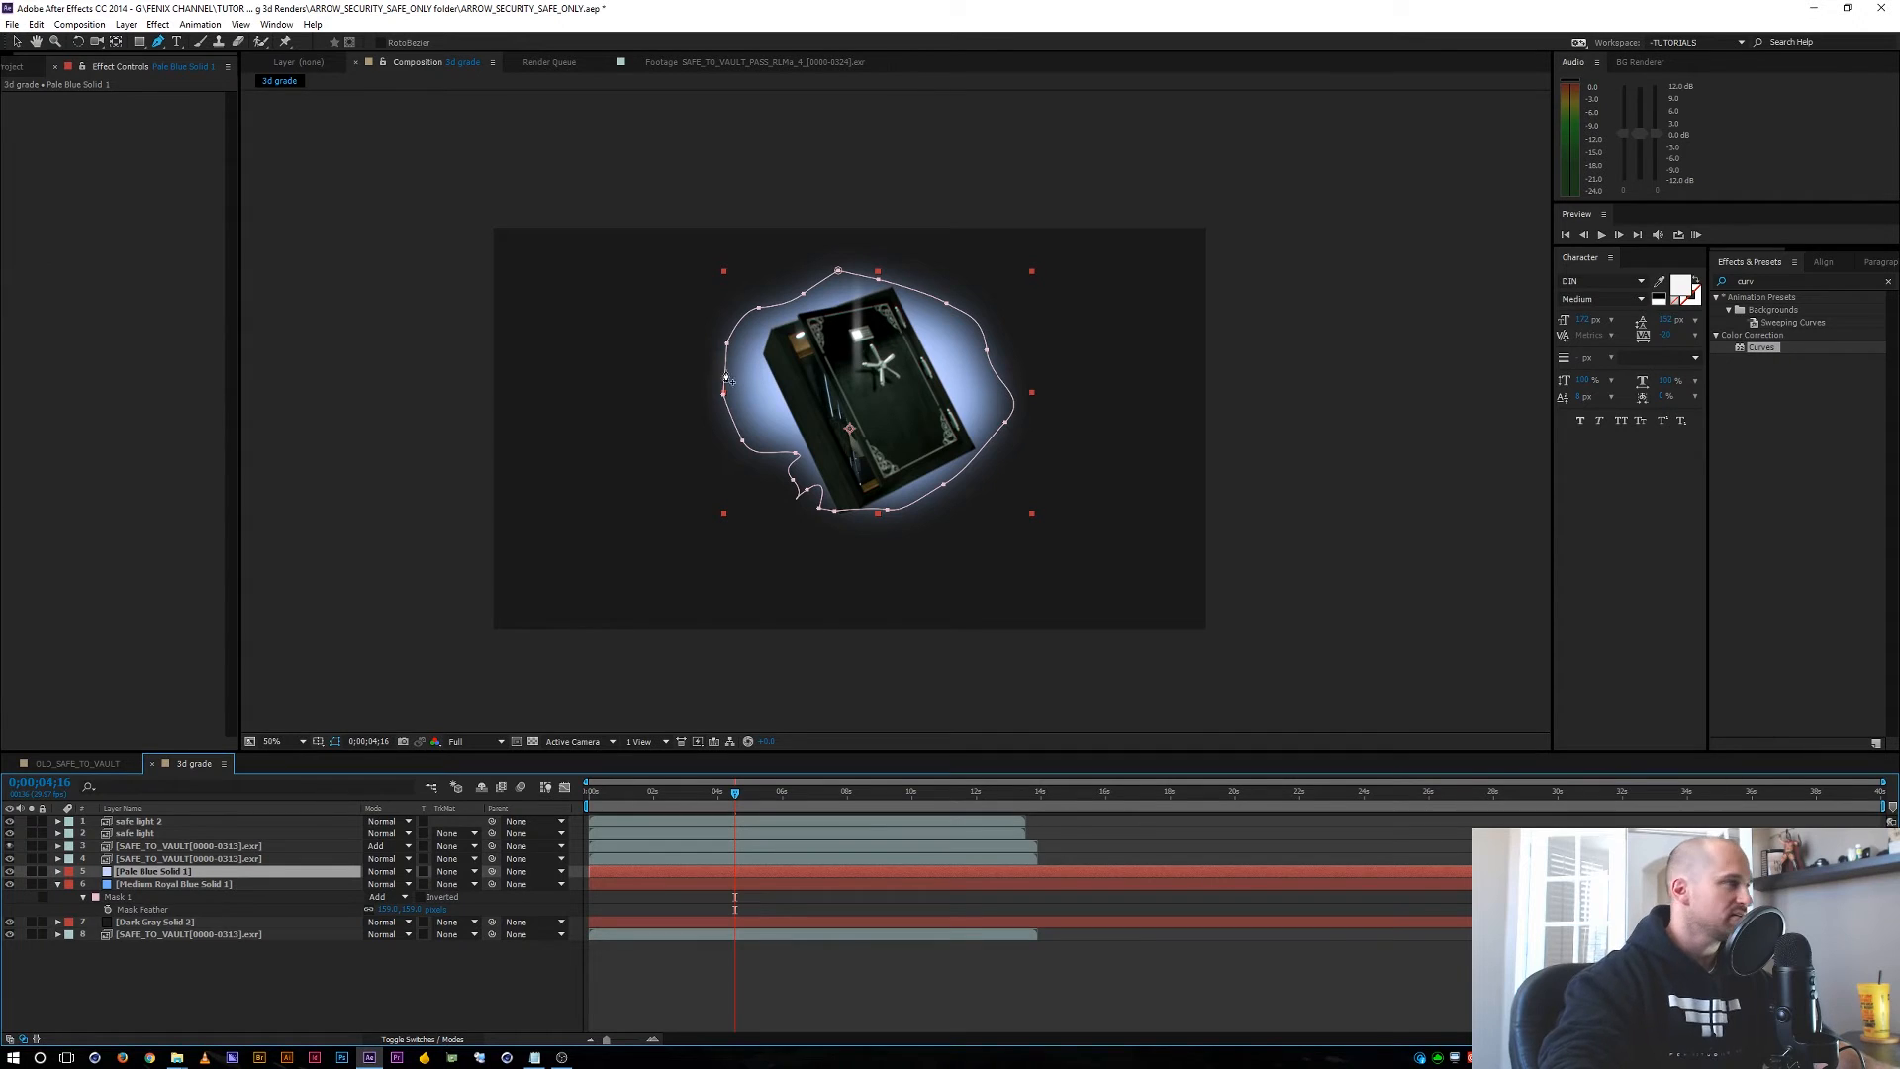
Stretch the pale blue solid's mask outward on both sides of the safe by moving its side points.
{"action": "left_click", "coordinate": [724, 395], "text": "shift"}
{"action": "left_click_drag", "start_coordinate": [723, 394], "coordinate": [644, 399]}
{"action": "left_click_drag", "start_coordinate": [726, 344], "coordinate": [578, 356]}
{"action": "left_click_drag", "start_coordinate": [644, 399], "coordinate": [611, 418]}
{"action": "left_click_drag", "start_coordinate": [743, 440], "coordinate": [709, 459]}
{"action": "left_click_drag", "start_coordinate": [987, 350], "coordinate": [1113, 353]}
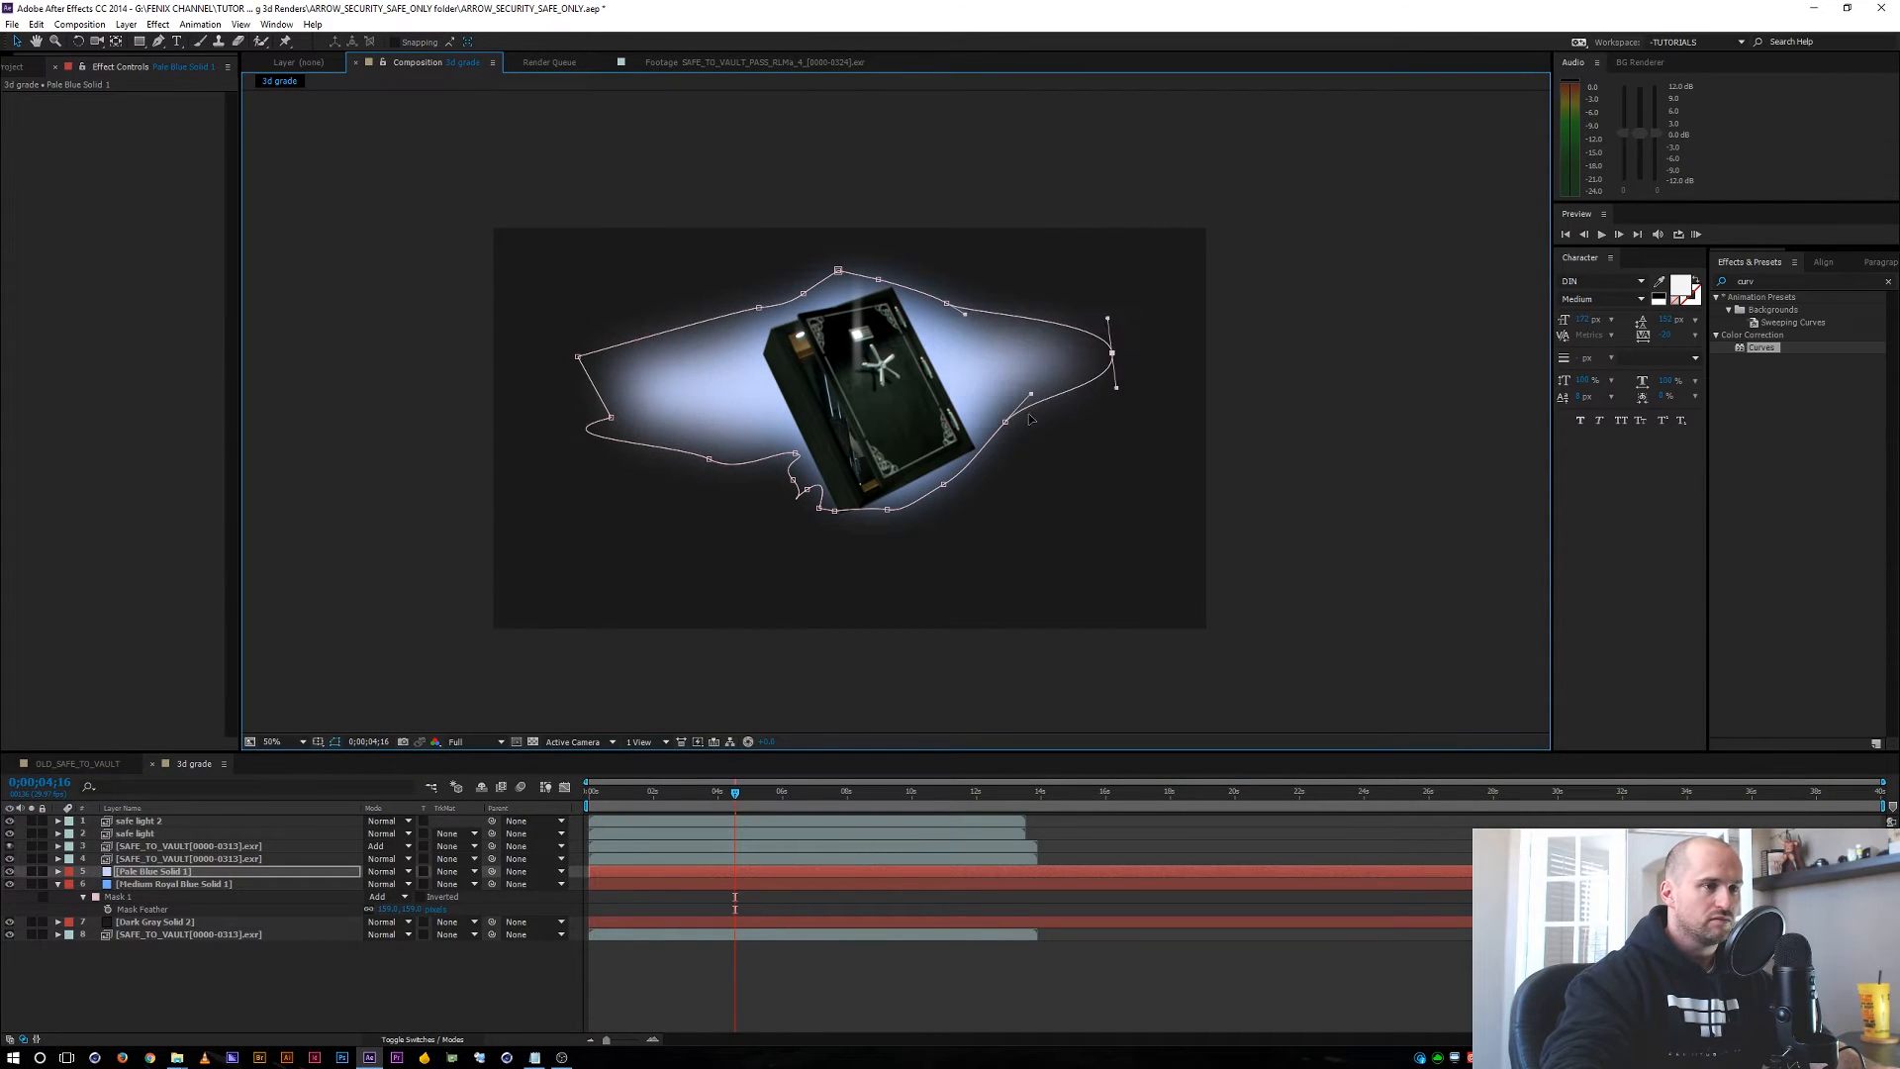
Reshape the upper, right and lower edges of the pale blue mask into an irregular glow outline.
{"action": "left_click_drag", "start_coordinate": [1005, 422], "coordinate": [1029, 432]}
{"action": "left_click_drag", "start_coordinate": [946, 303], "coordinate": [981, 354]}
{"action": "left_click_drag", "start_coordinate": [878, 280], "coordinate": [943, 330]}
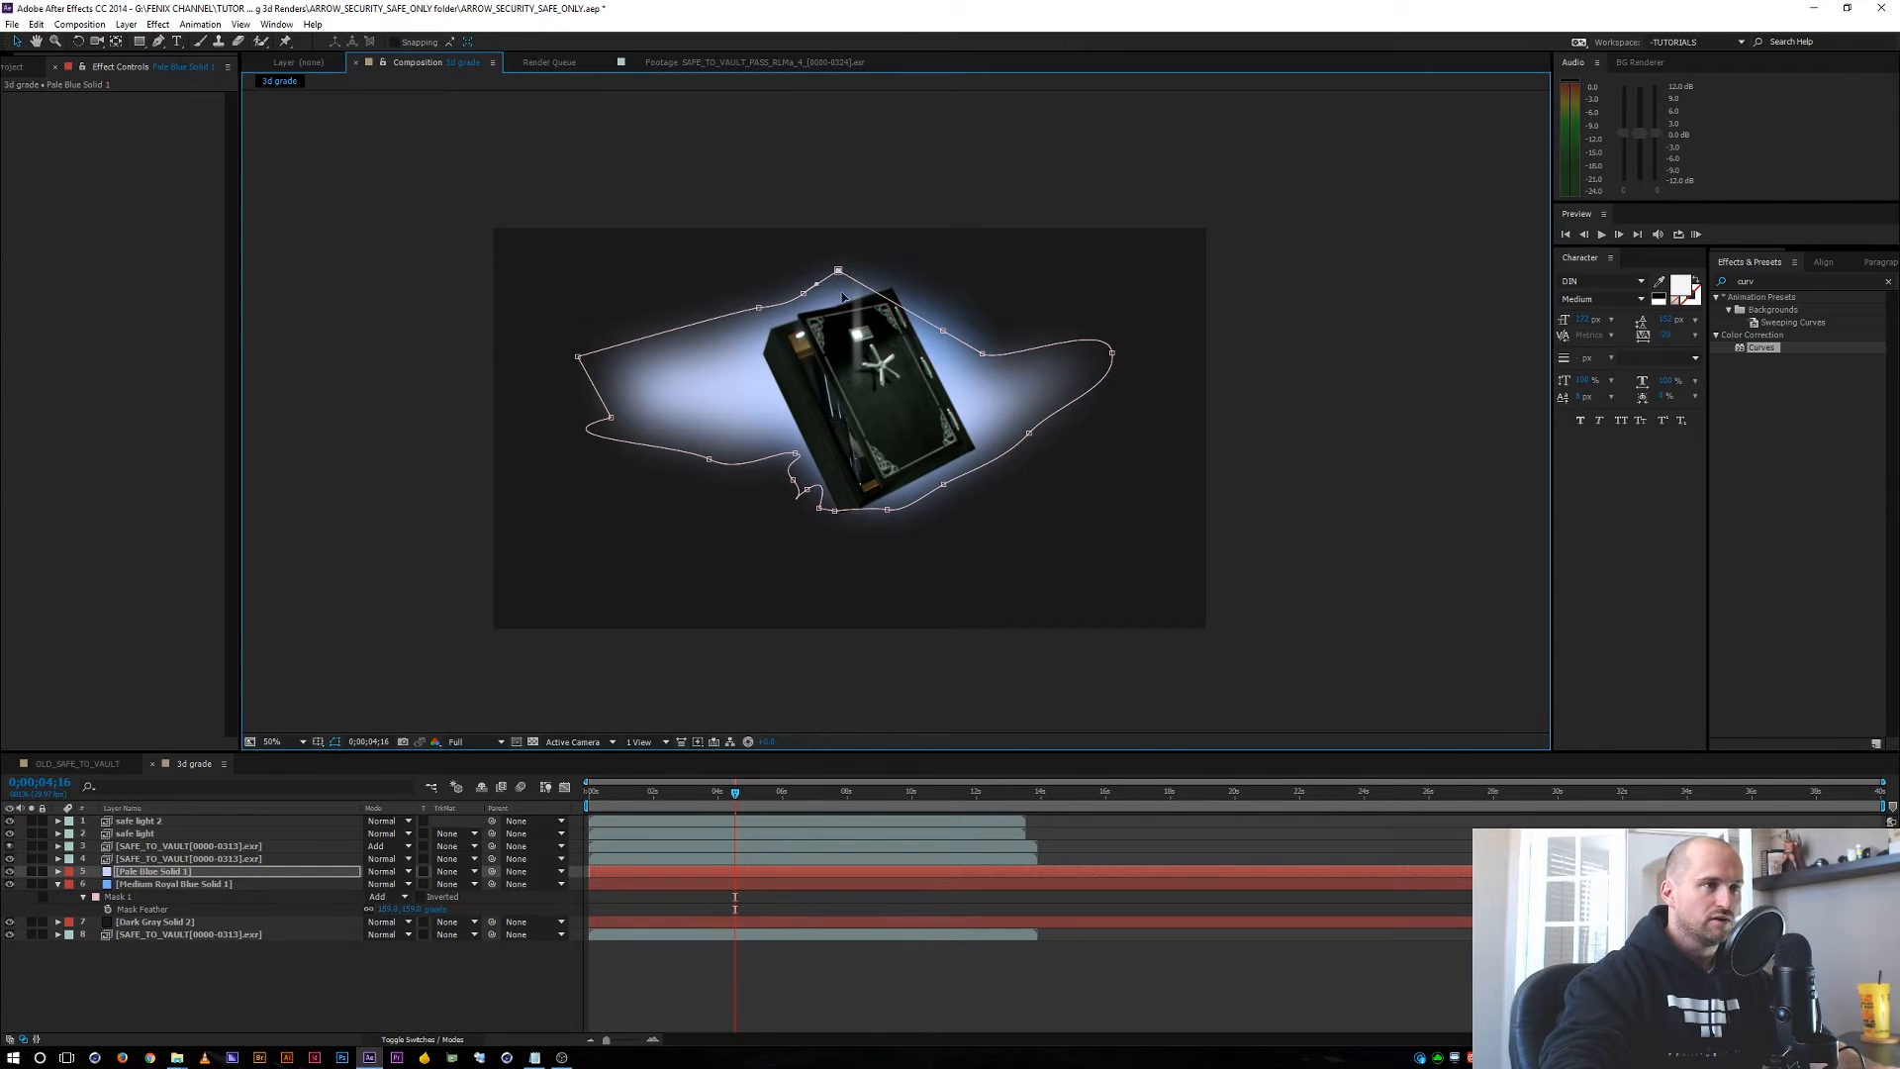
{"action": "left_click_drag", "start_coordinate": [838, 269], "coordinate": [965, 288]}
{"action": "left_click_drag", "start_coordinate": [981, 354], "coordinate": [1031, 313]}
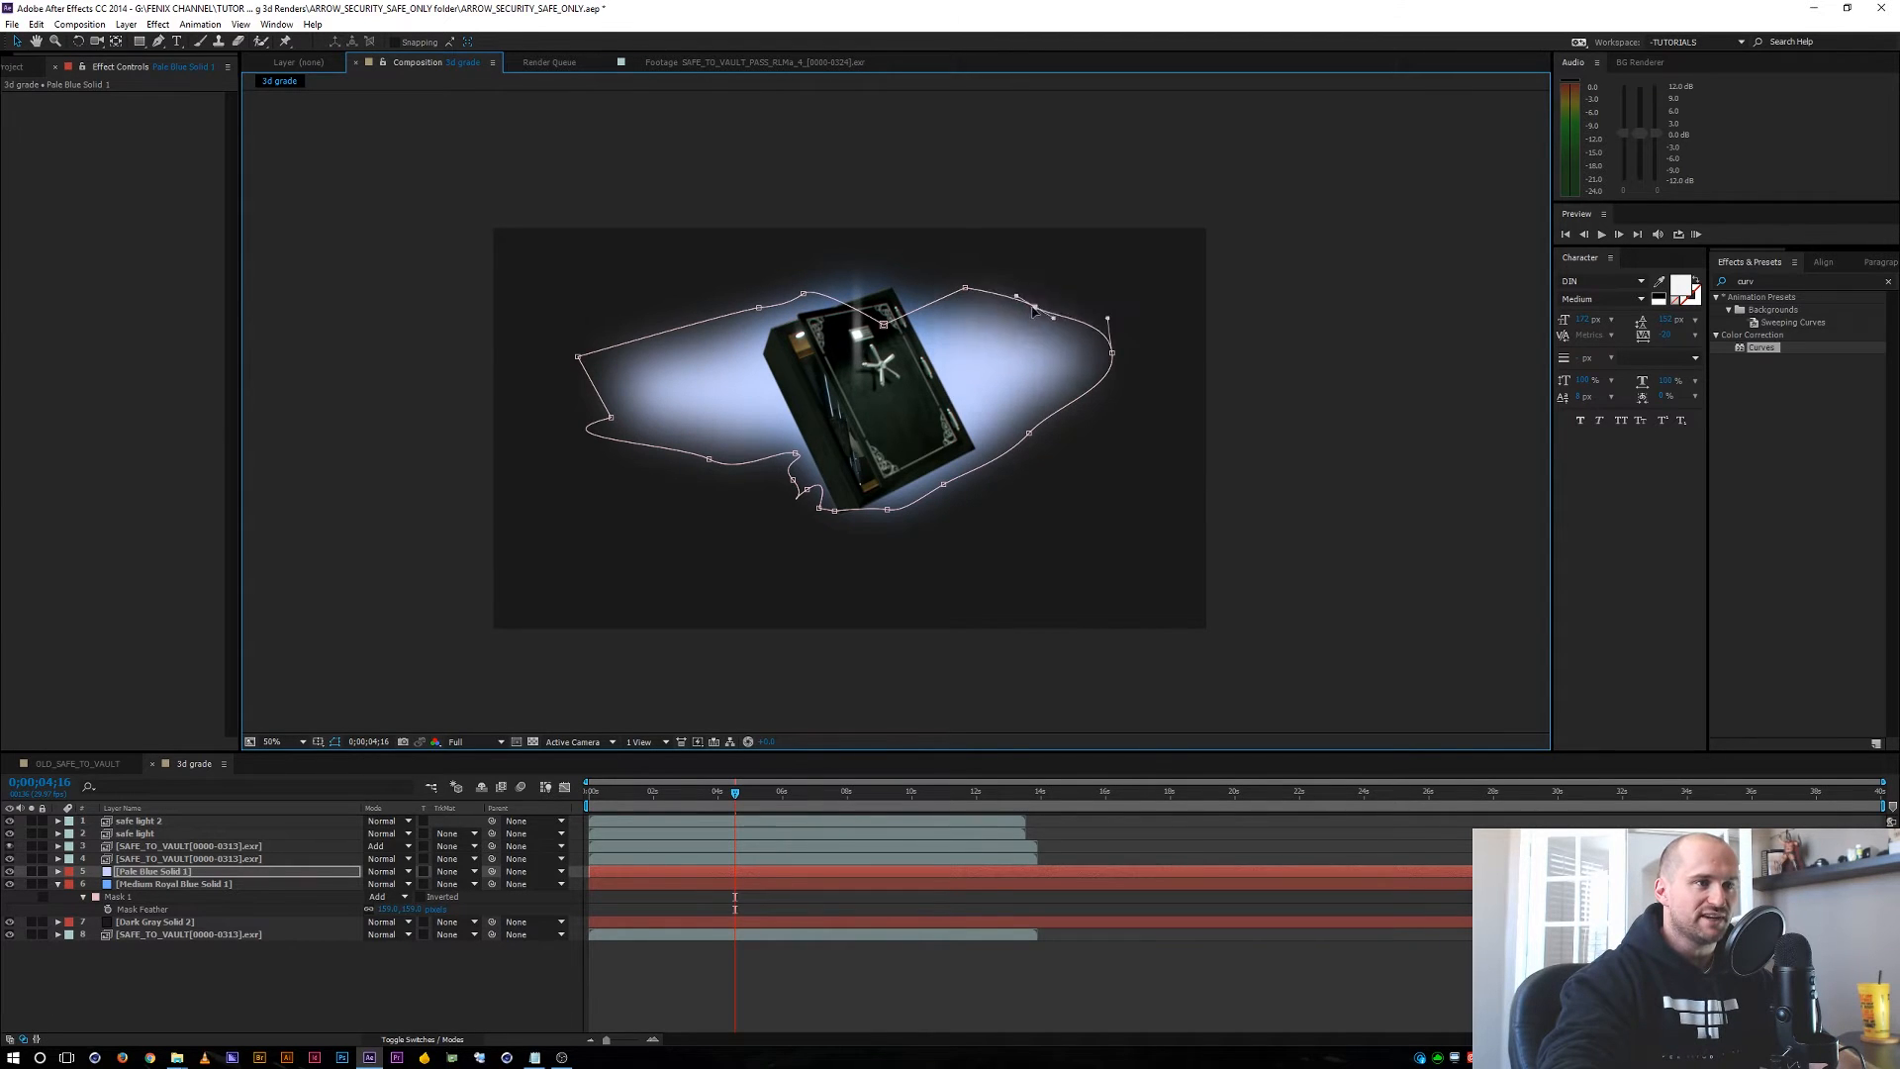
{"action": "left_click_drag", "start_coordinate": [1029, 432], "coordinate": [998, 401]}
{"action": "left_click_drag", "start_coordinate": [944, 484], "coordinate": [803, 513]}
{"action": "left_click", "coordinate": [348, 1007]}
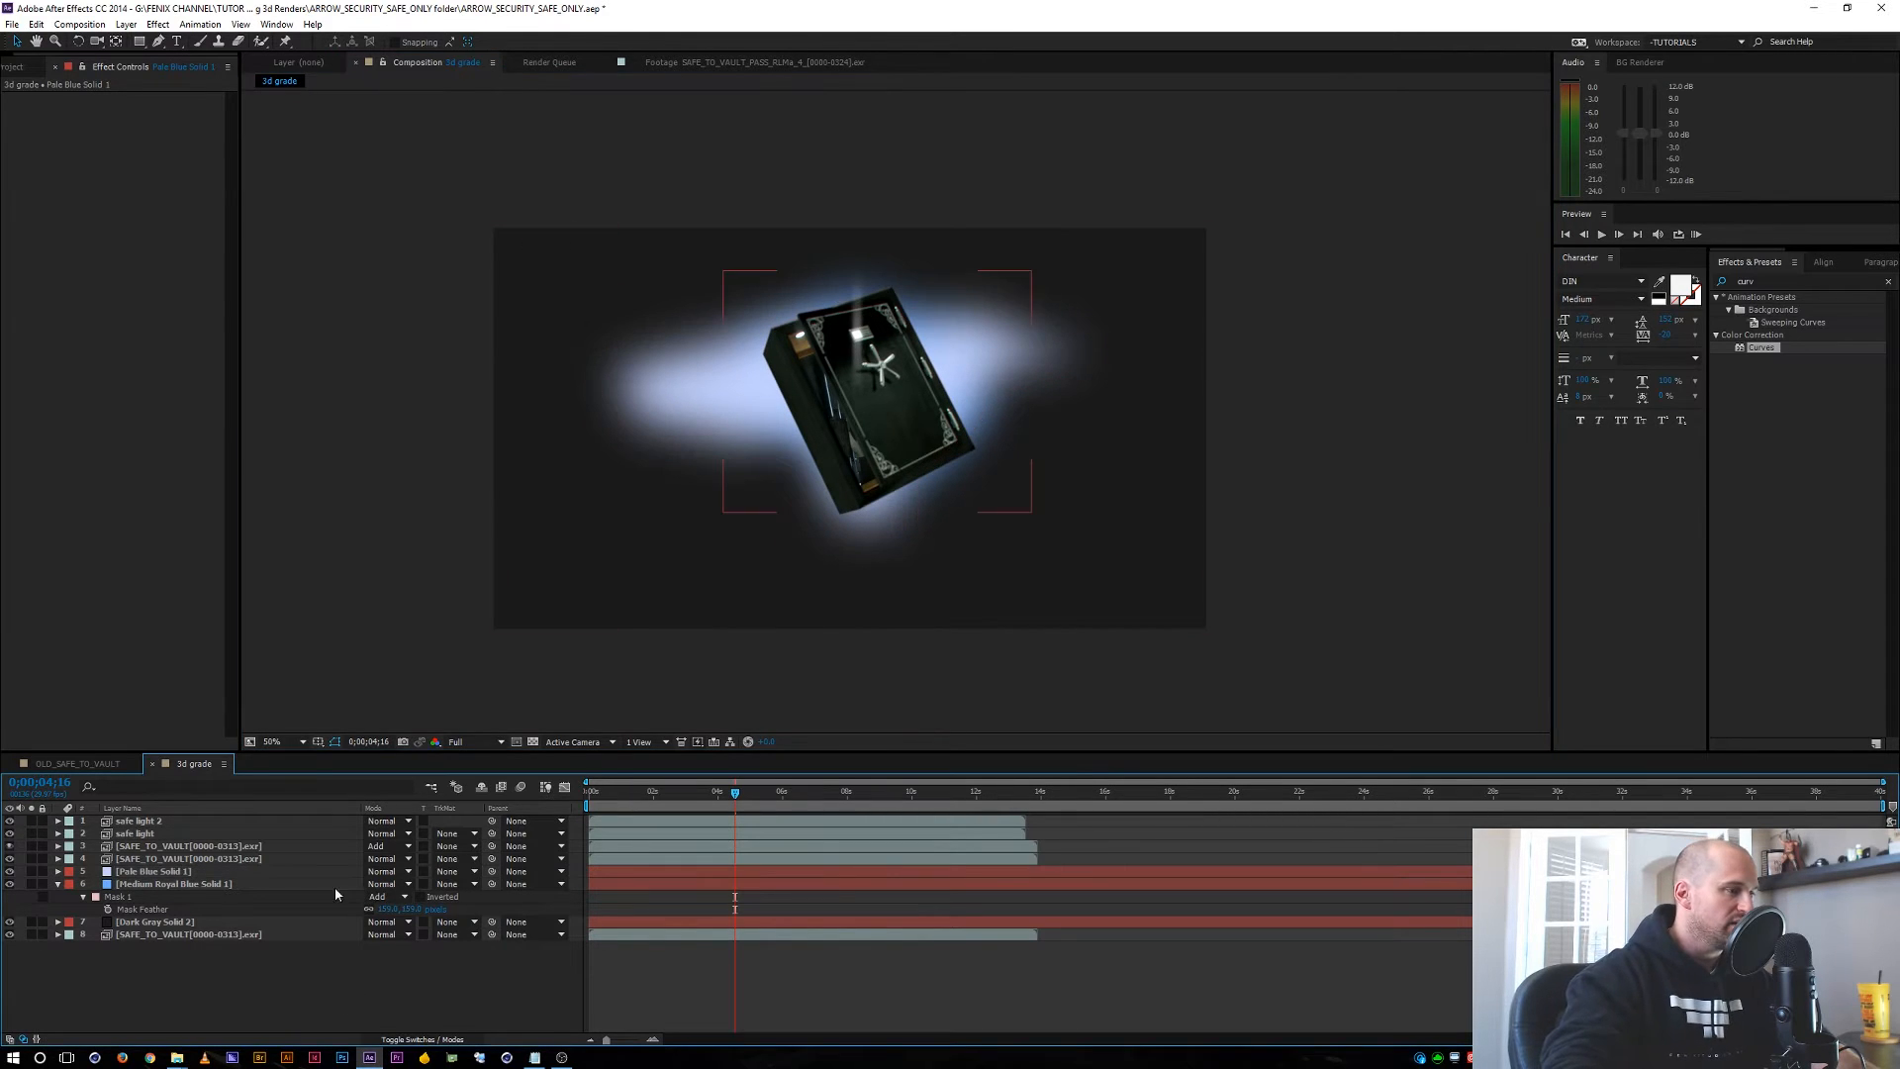
Move the pale blue solid below the medium royal blue solid and set the upper solid's blending mode to Add.
{"action": "left_click_drag", "start_coordinate": [140, 872], "coordinate": [149, 915]}
{"action": "left_click", "coordinate": [155, 872]}
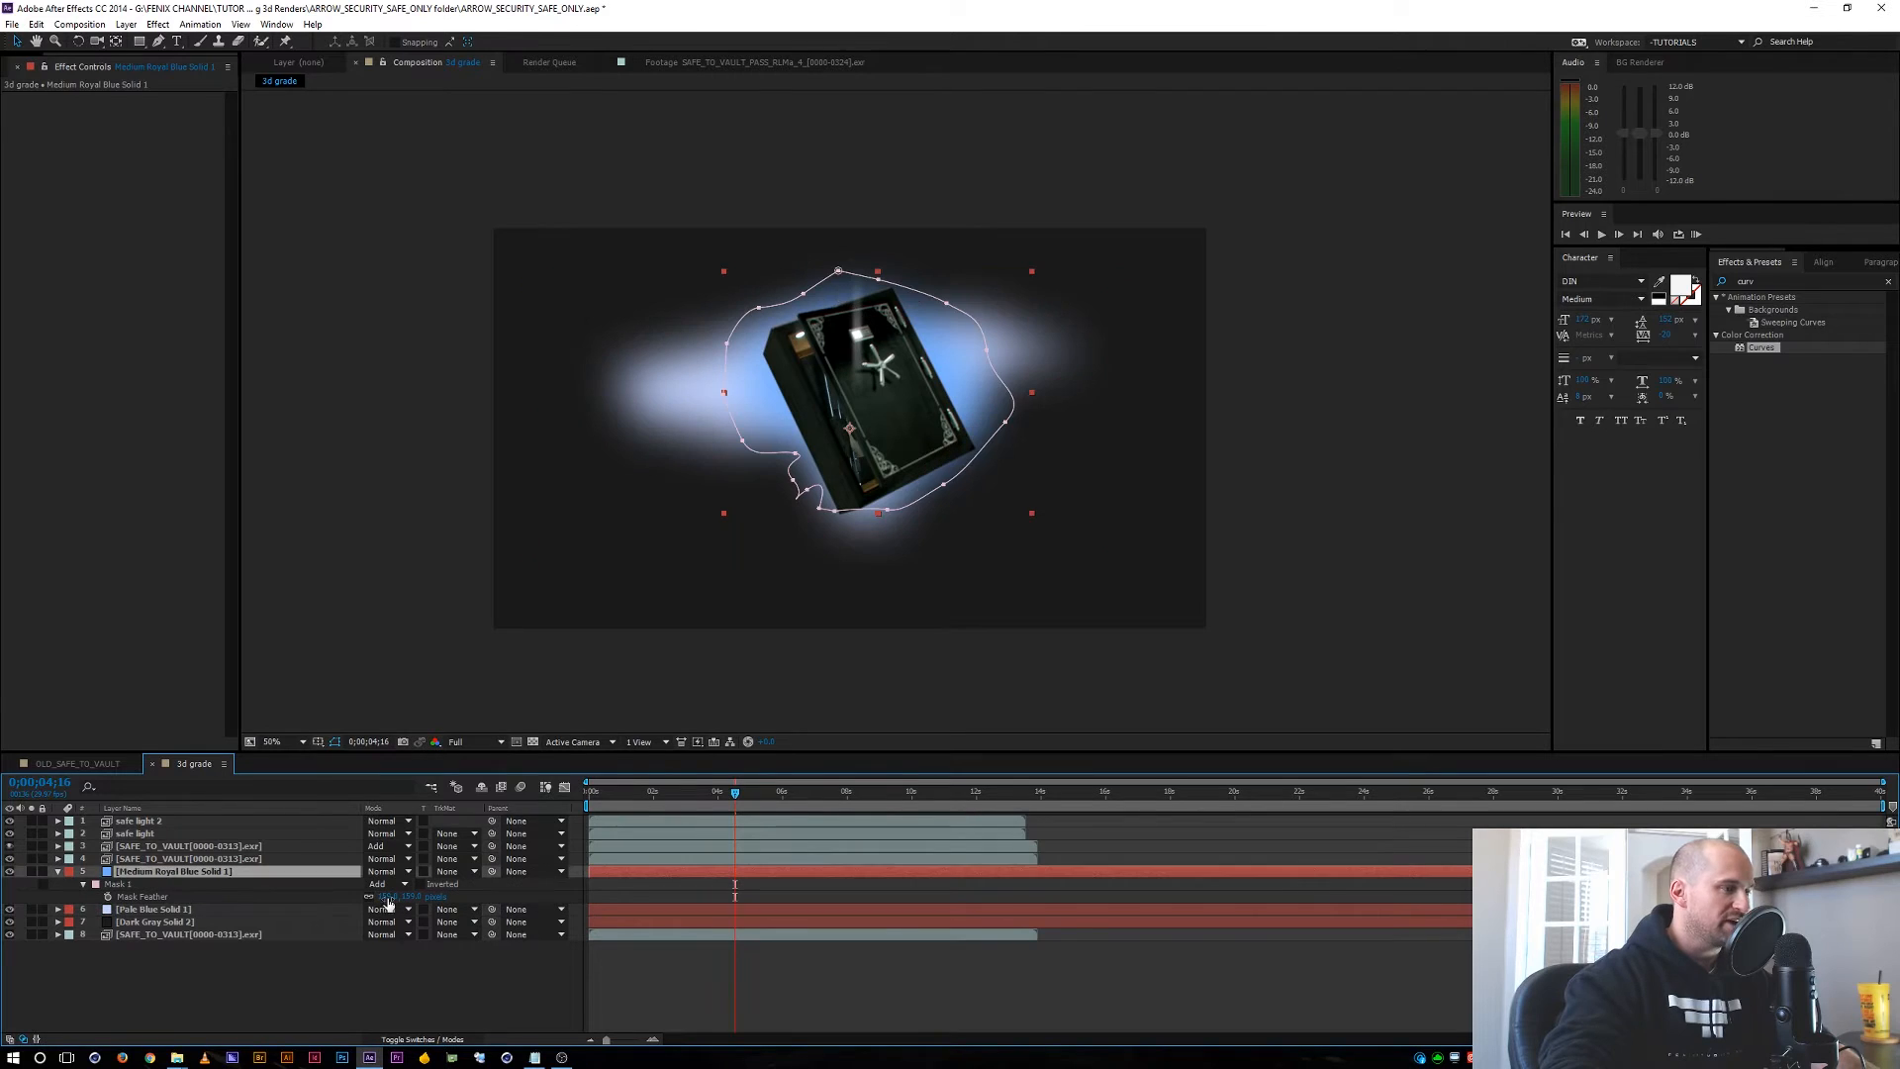
{"action": "left_click", "coordinate": [392, 872]}
{"action": "left_click", "coordinate": [448, 382]}
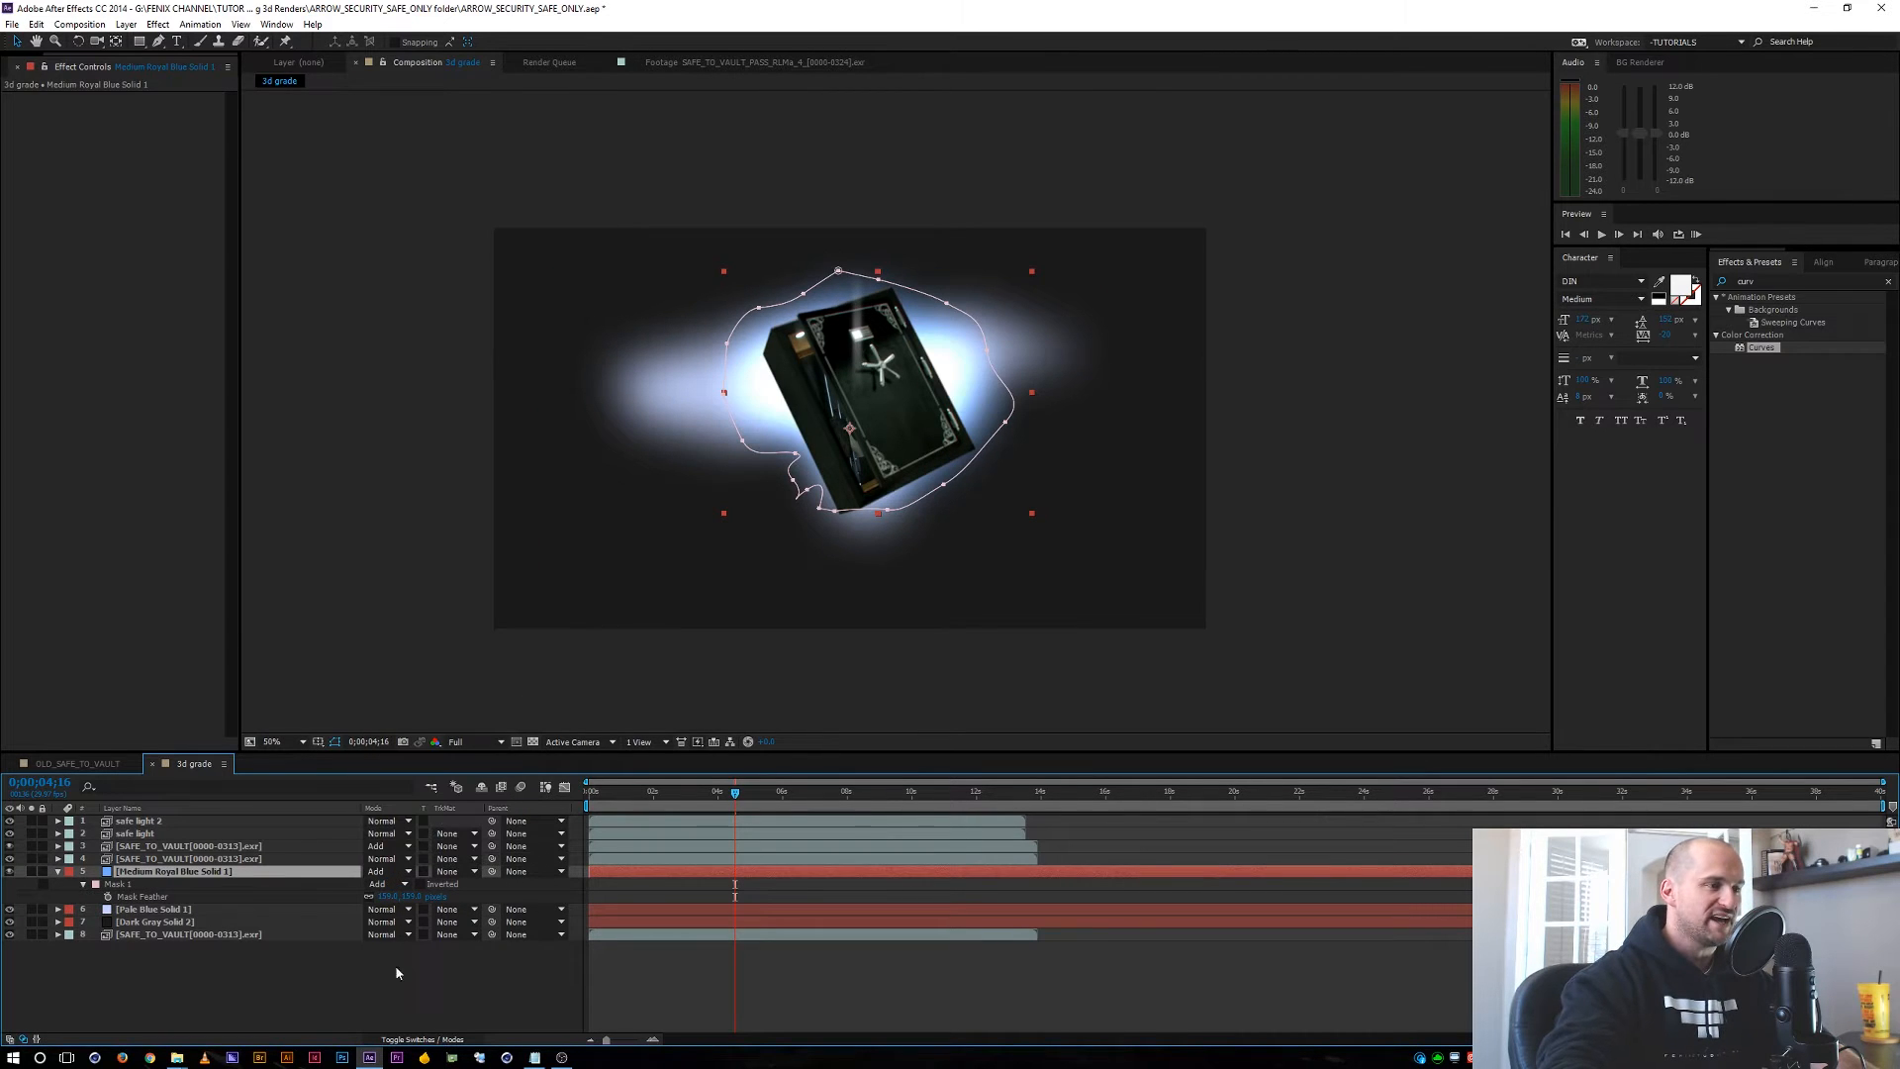
{"action": "left_click", "coordinate": [388, 1003]}
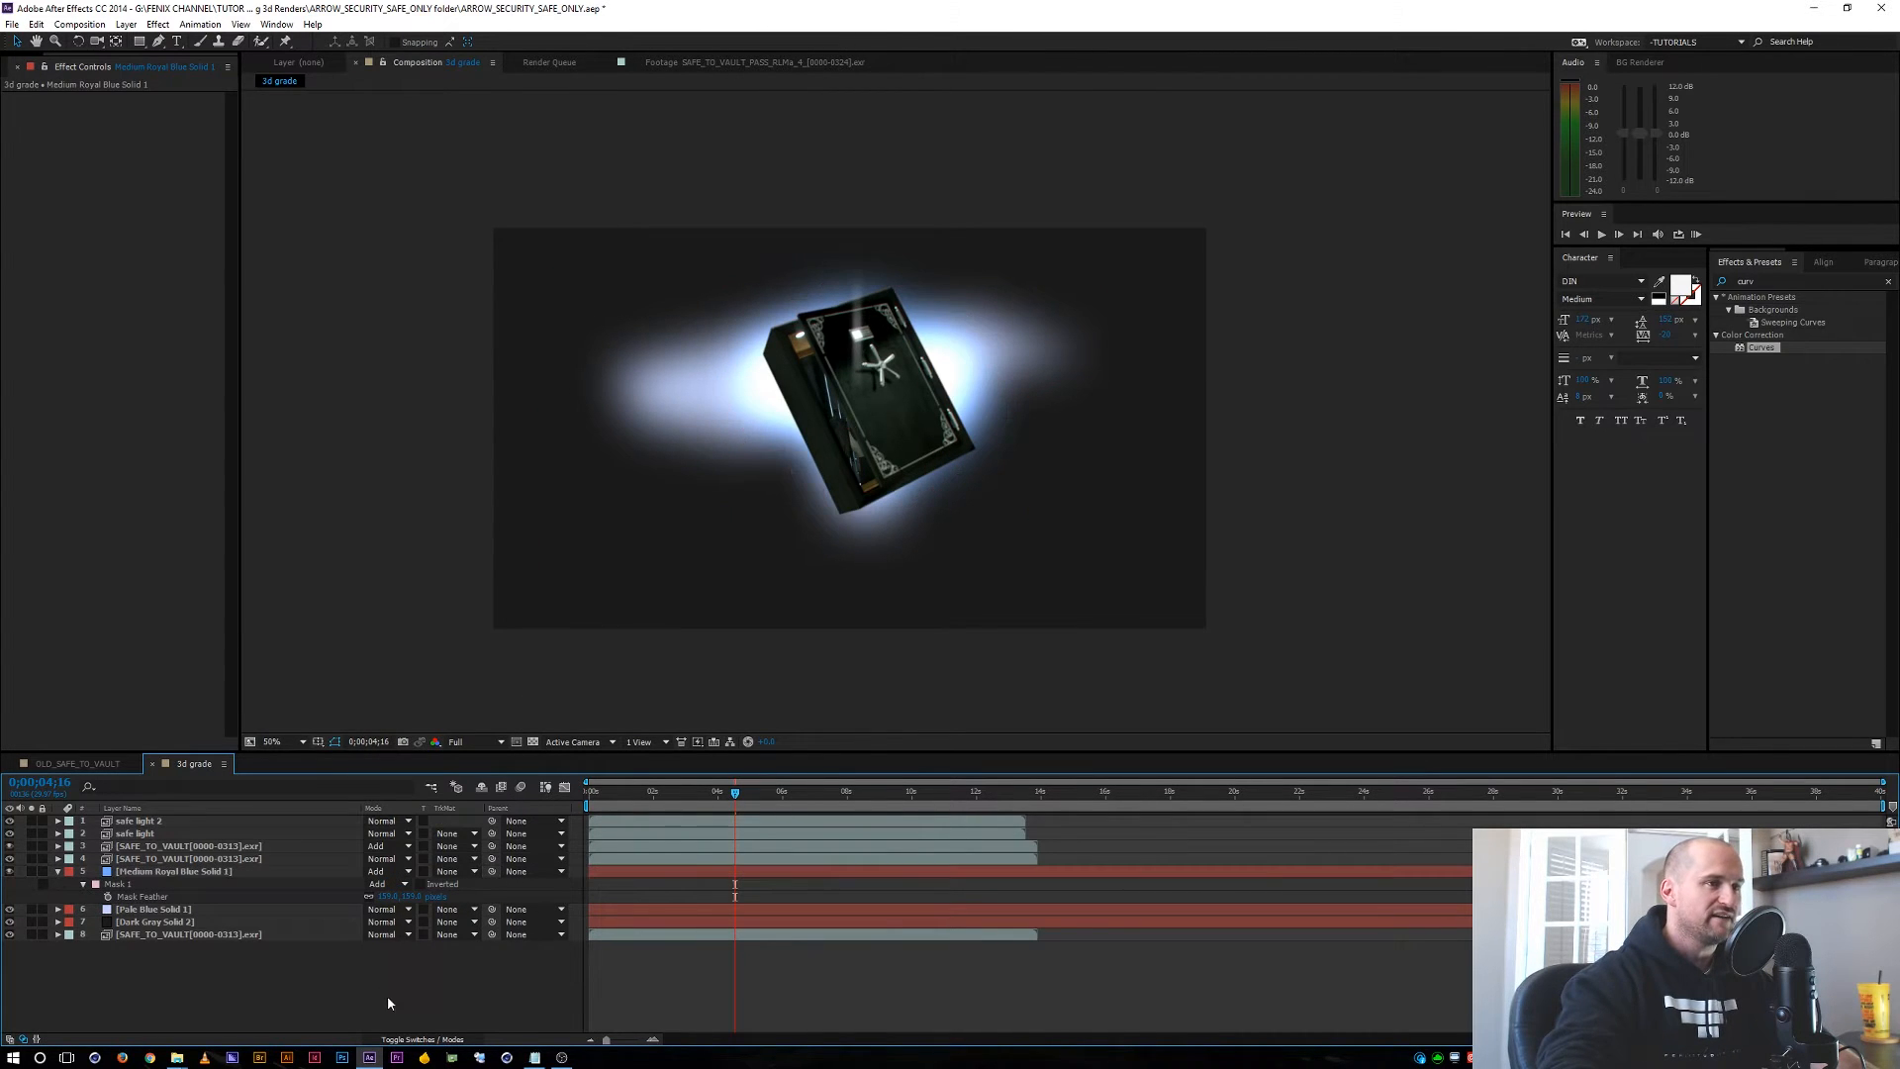
{"action": "left_click", "coordinate": [57, 872]}
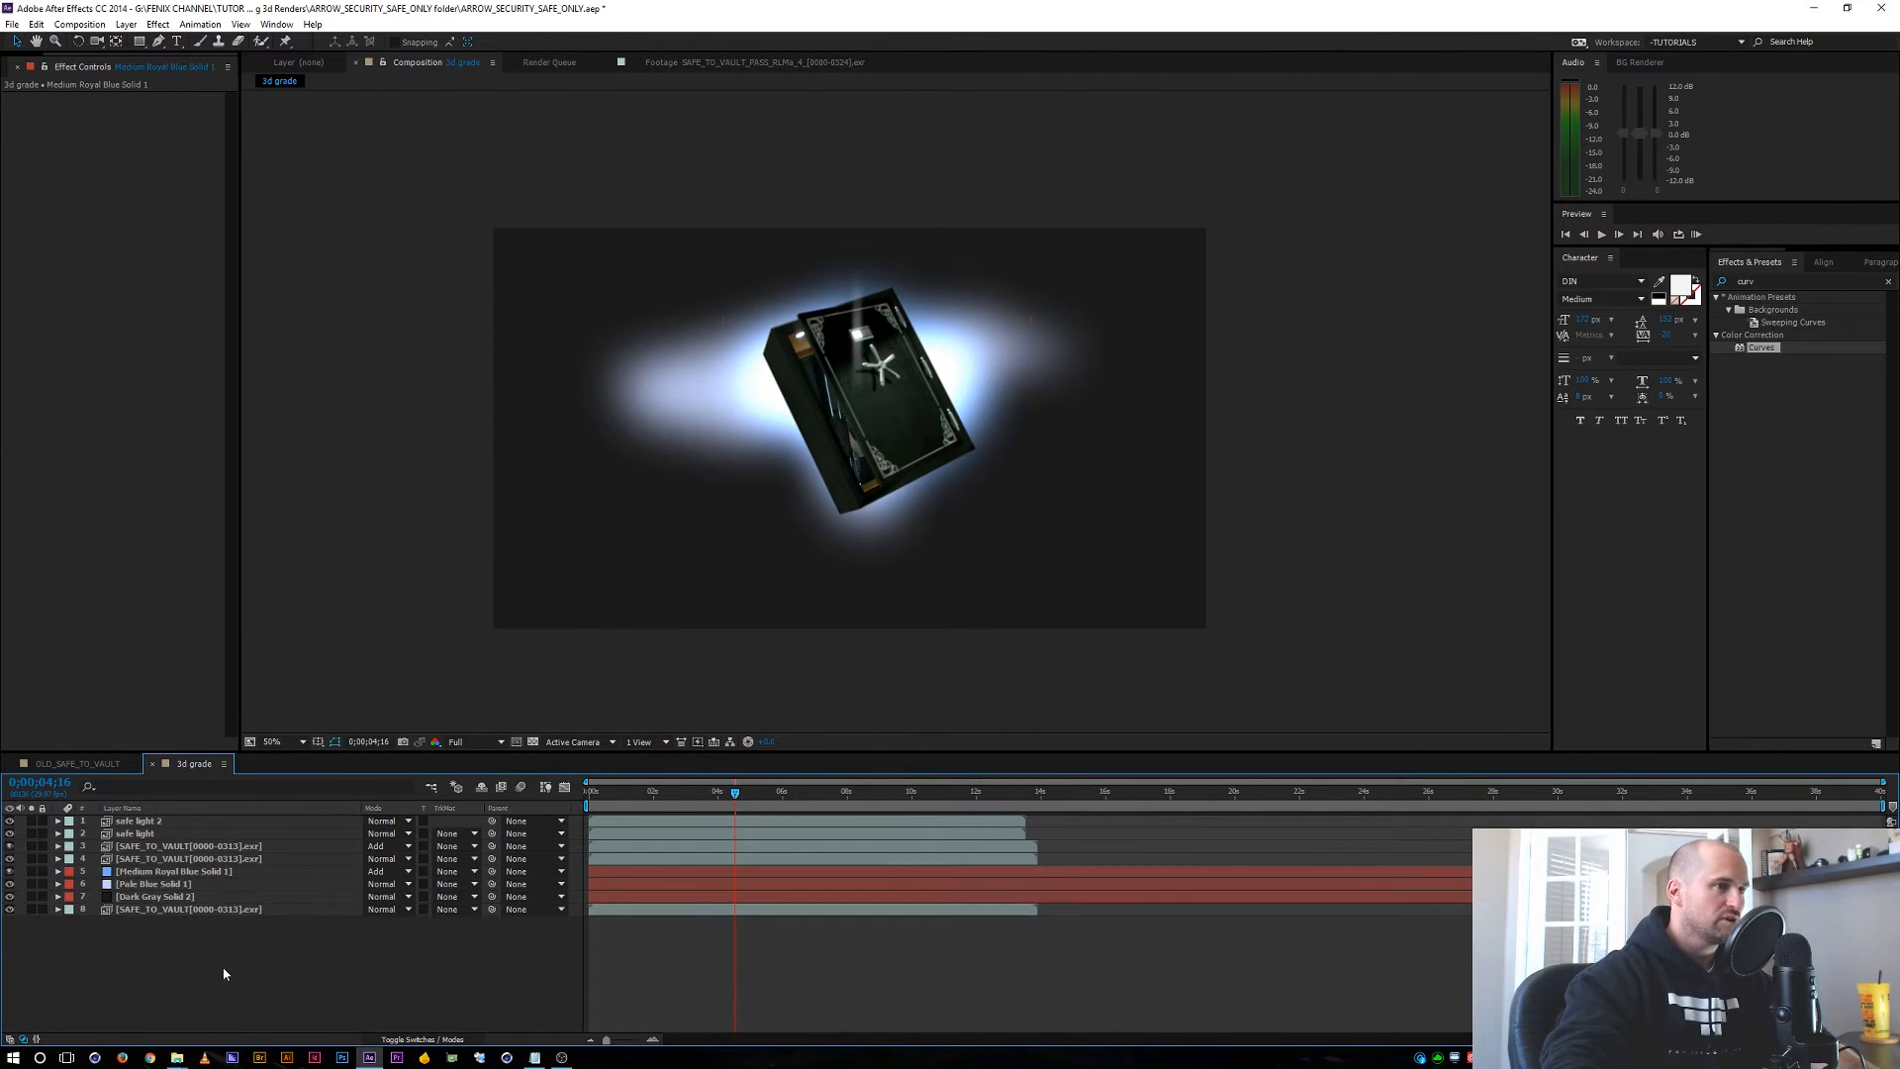
Increase the mask feather on both the medium royal blue and pale blue solids.
{"action": "left_click", "coordinate": [166, 873]}
{"action": "key", "text": "f"}
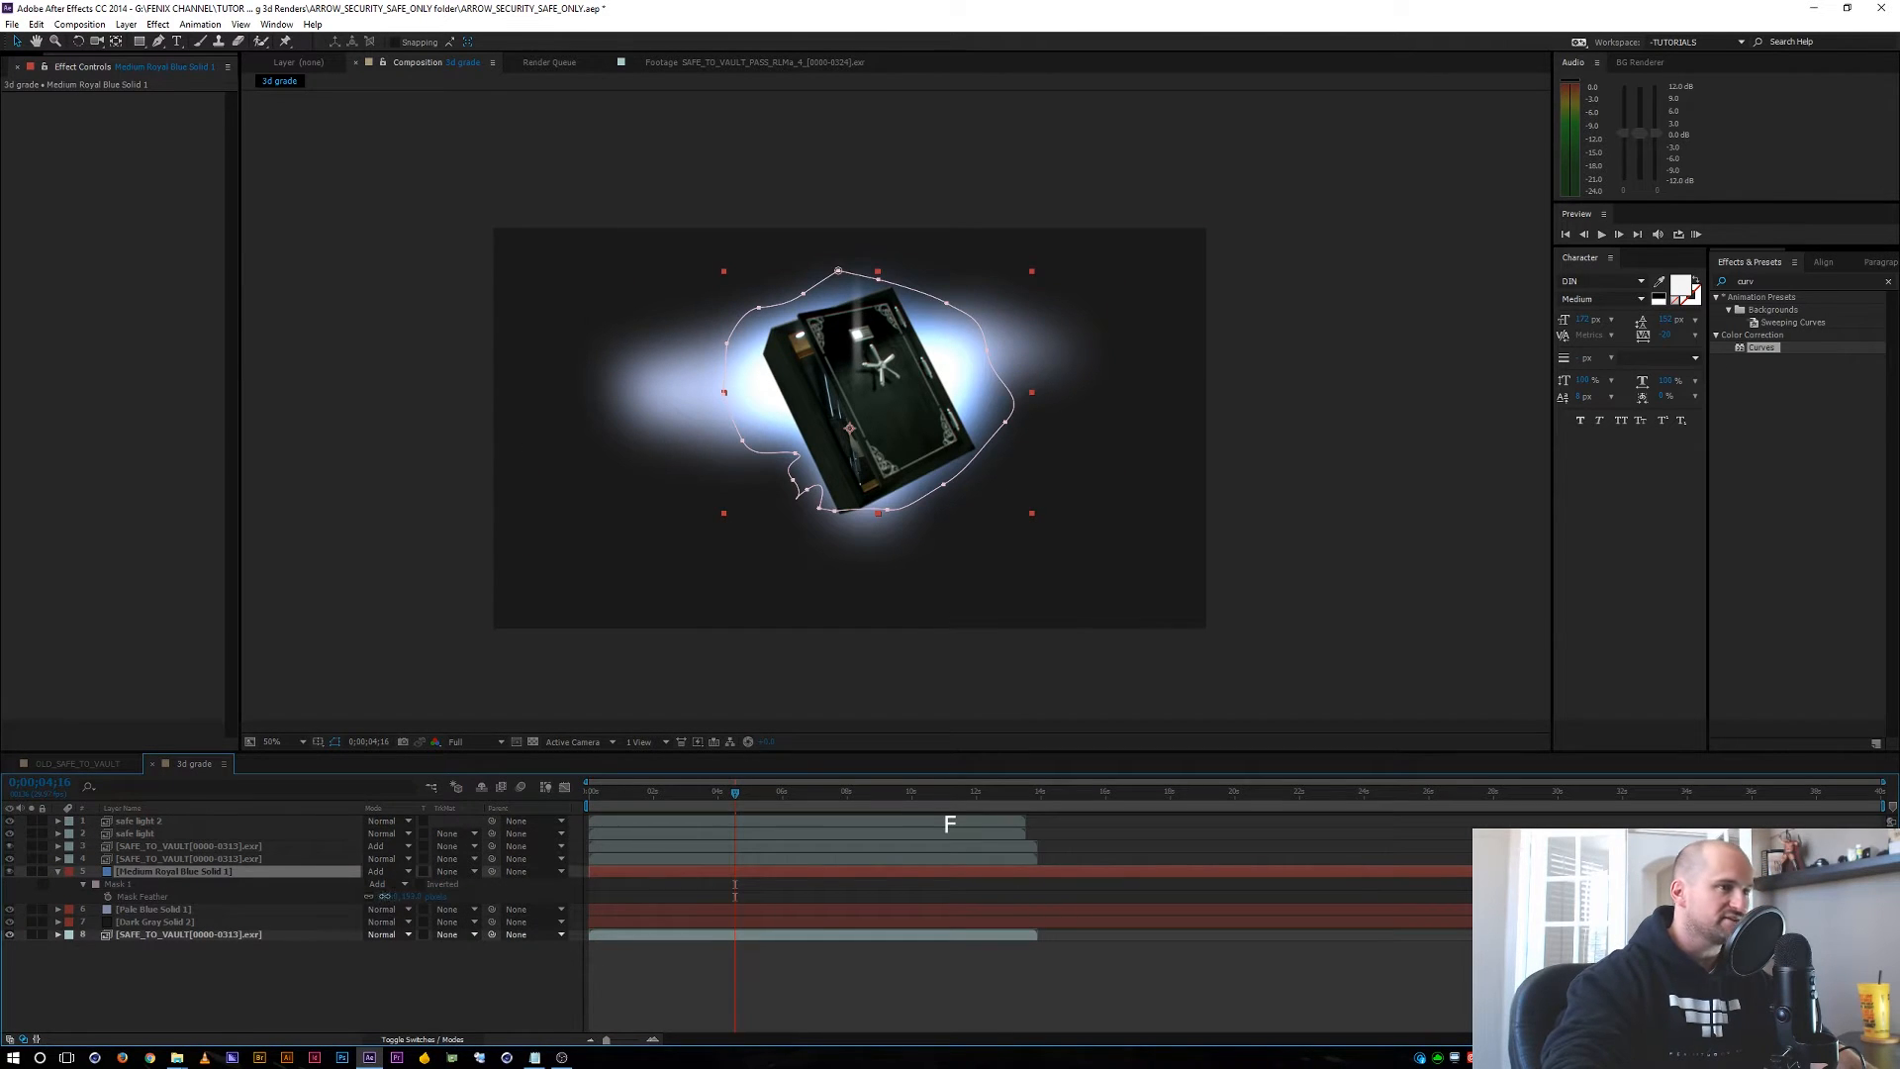
{"action": "left_click_drag", "start_coordinate": [384, 895], "coordinate": [410, 891]}
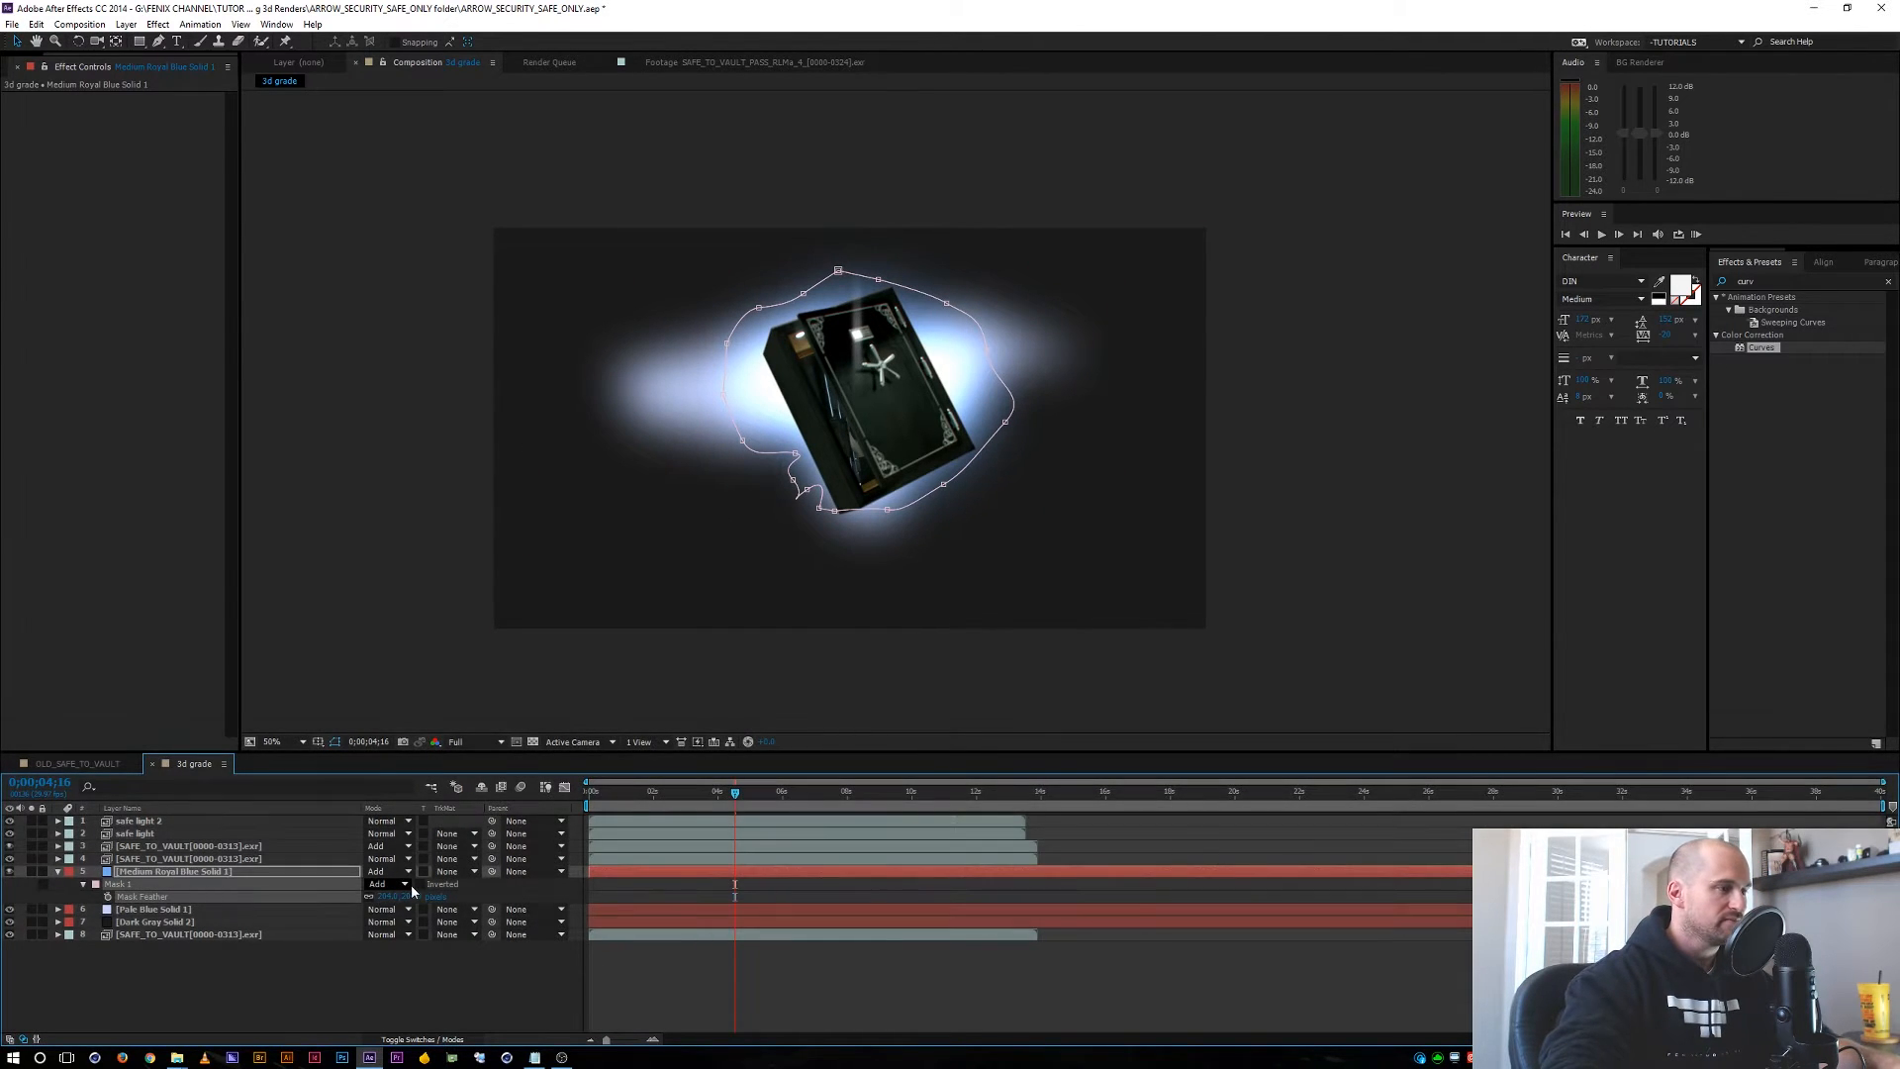
{"action": "left_click", "coordinate": [182, 912]}
{"action": "key", "text": "f"}
{"action": "left_click_drag", "start_coordinate": [382, 937], "coordinate": [412, 935]}
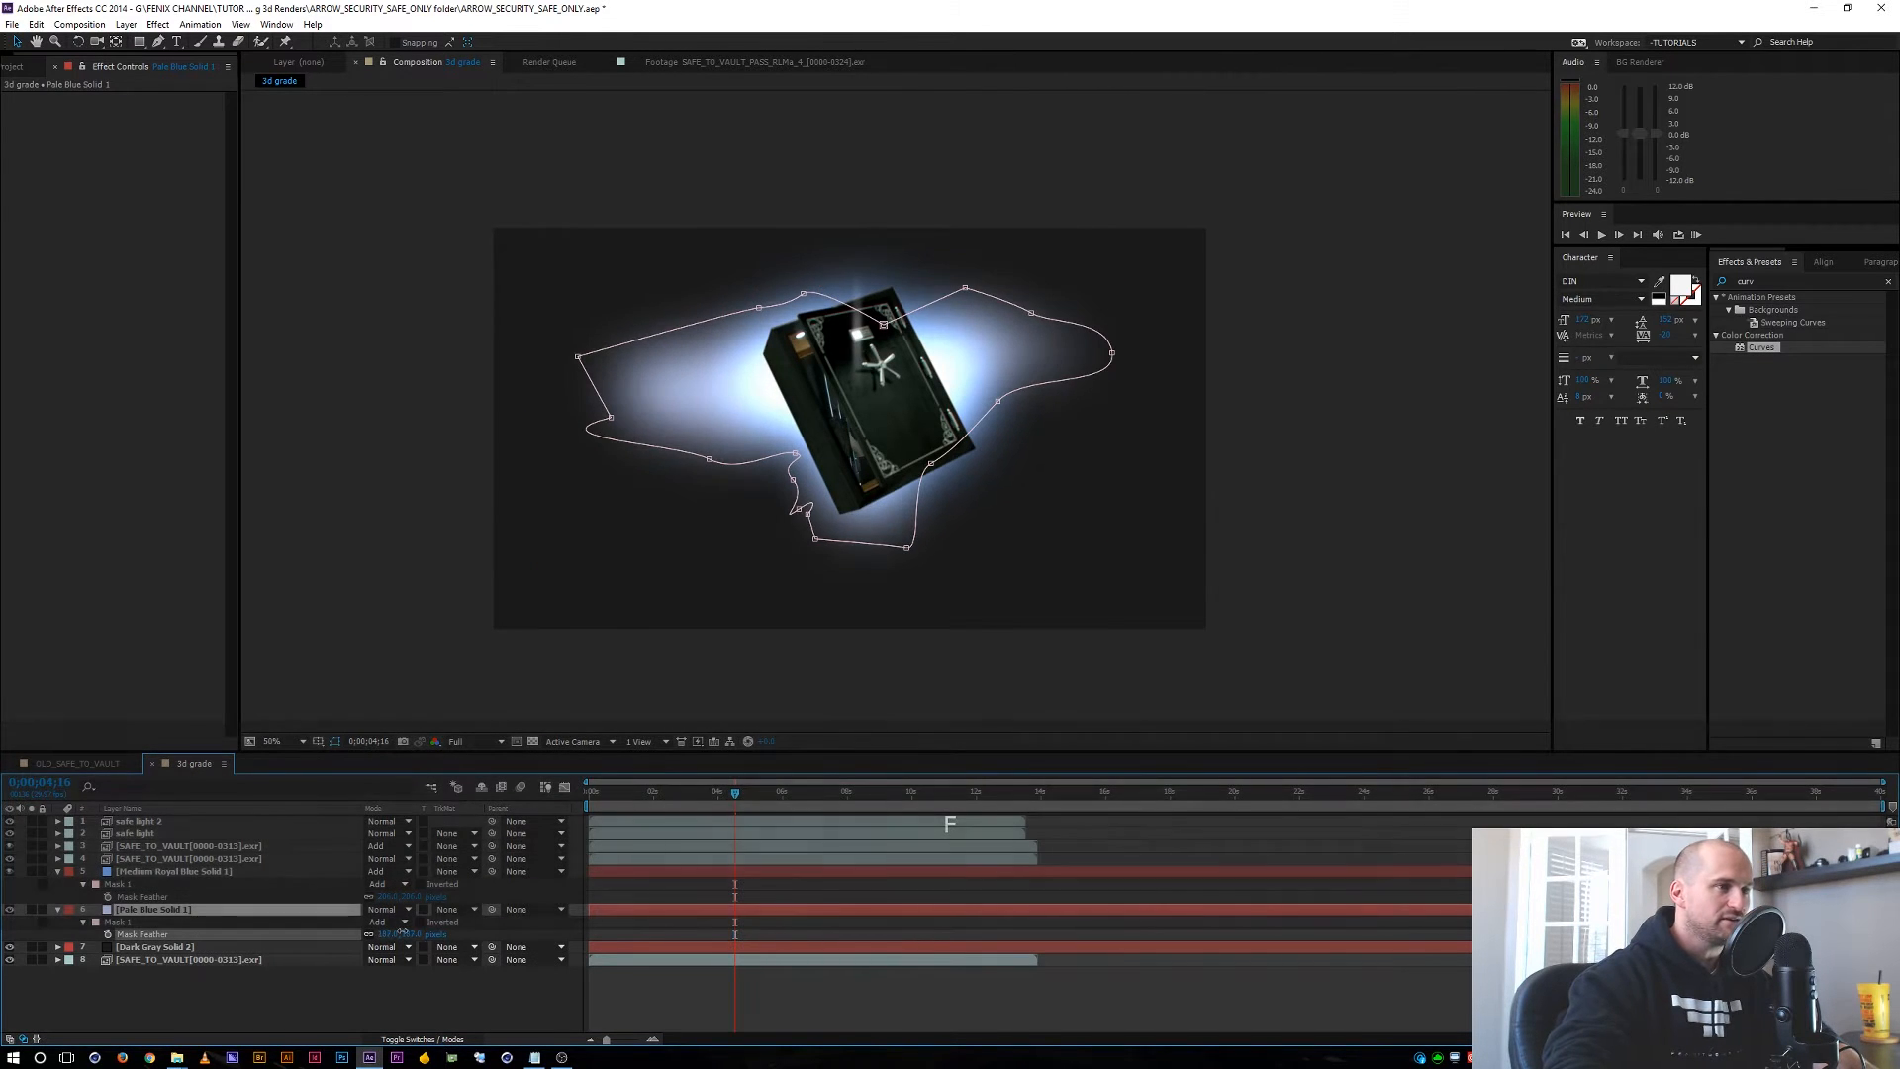
Lower the opacity of the medium royal blue and pale blue solids together, and collapse the open layer properties.
{"action": "left_click", "coordinate": [61, 871]}
{"action": "left_click", "coordinate": [58, 883]}
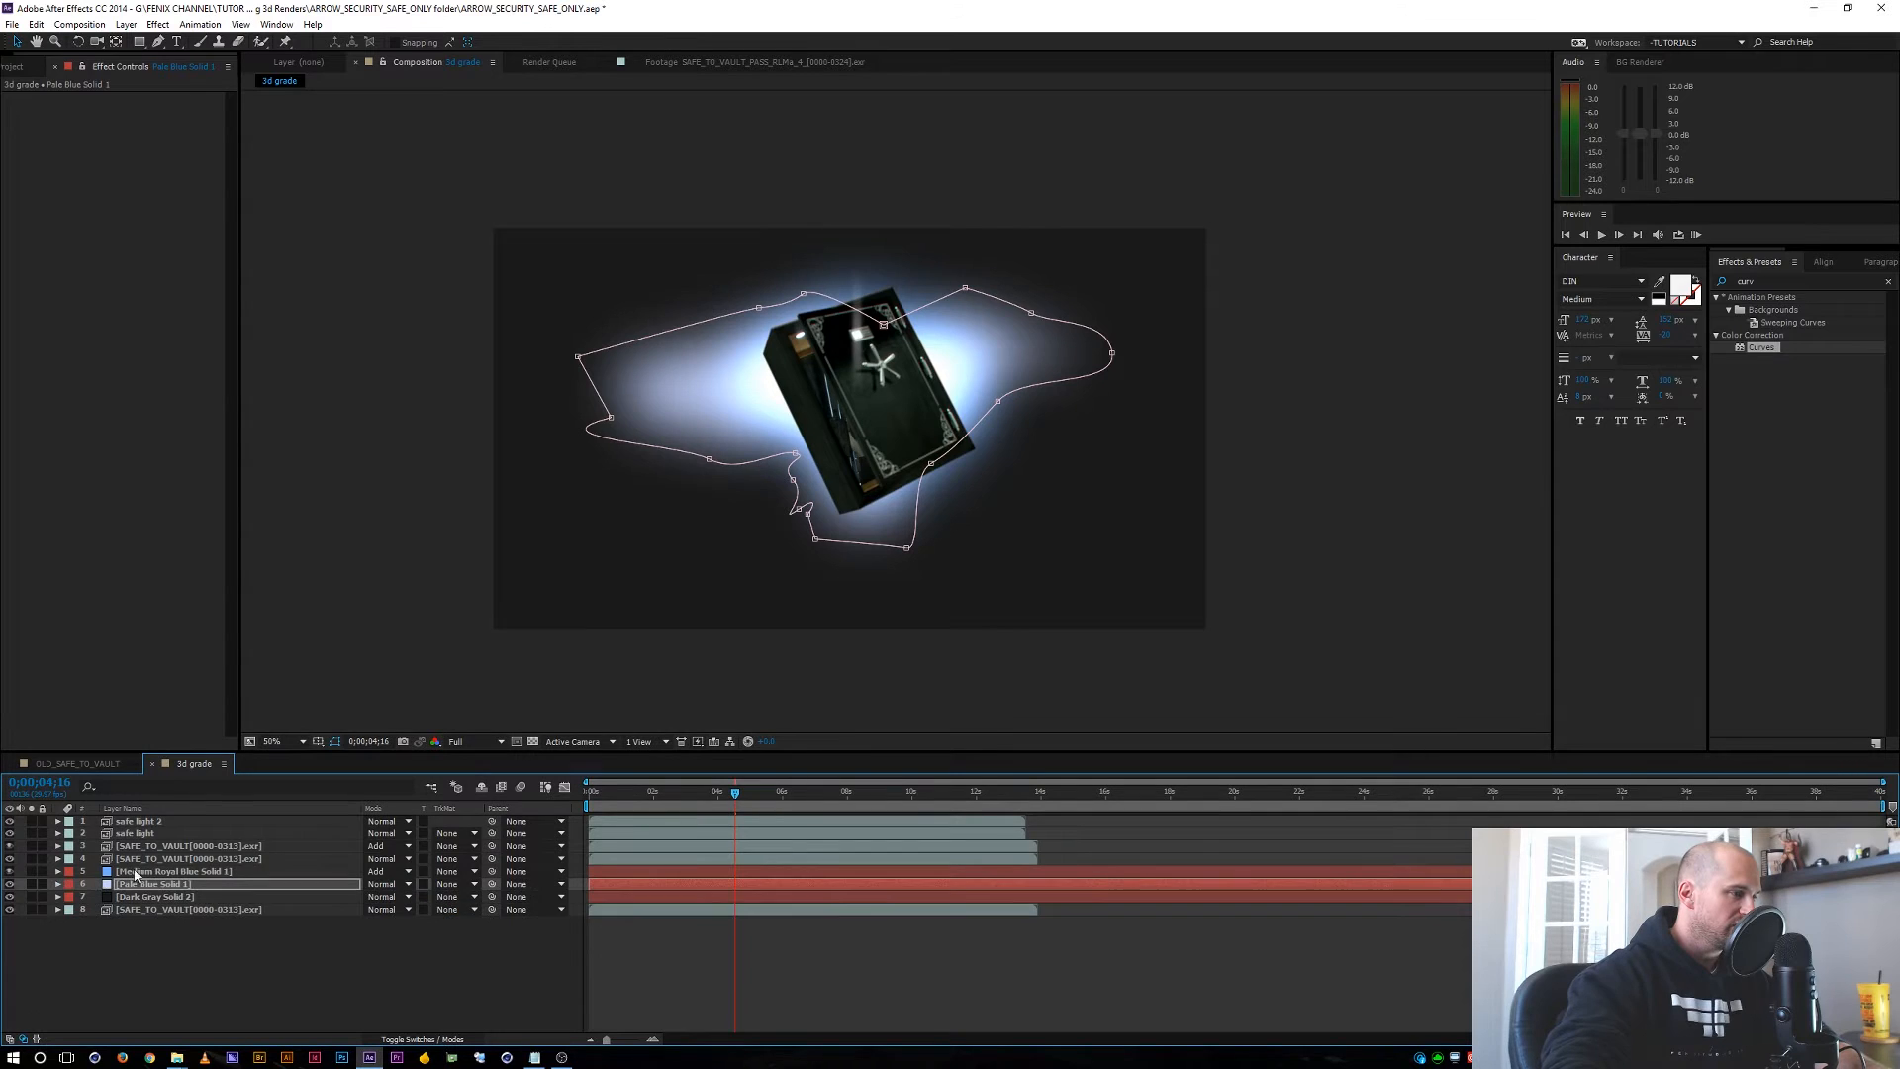
{"action": "left_click", "coordinate": [146, 875], "text": "shift"}
{"action": "key", "text": "t"}
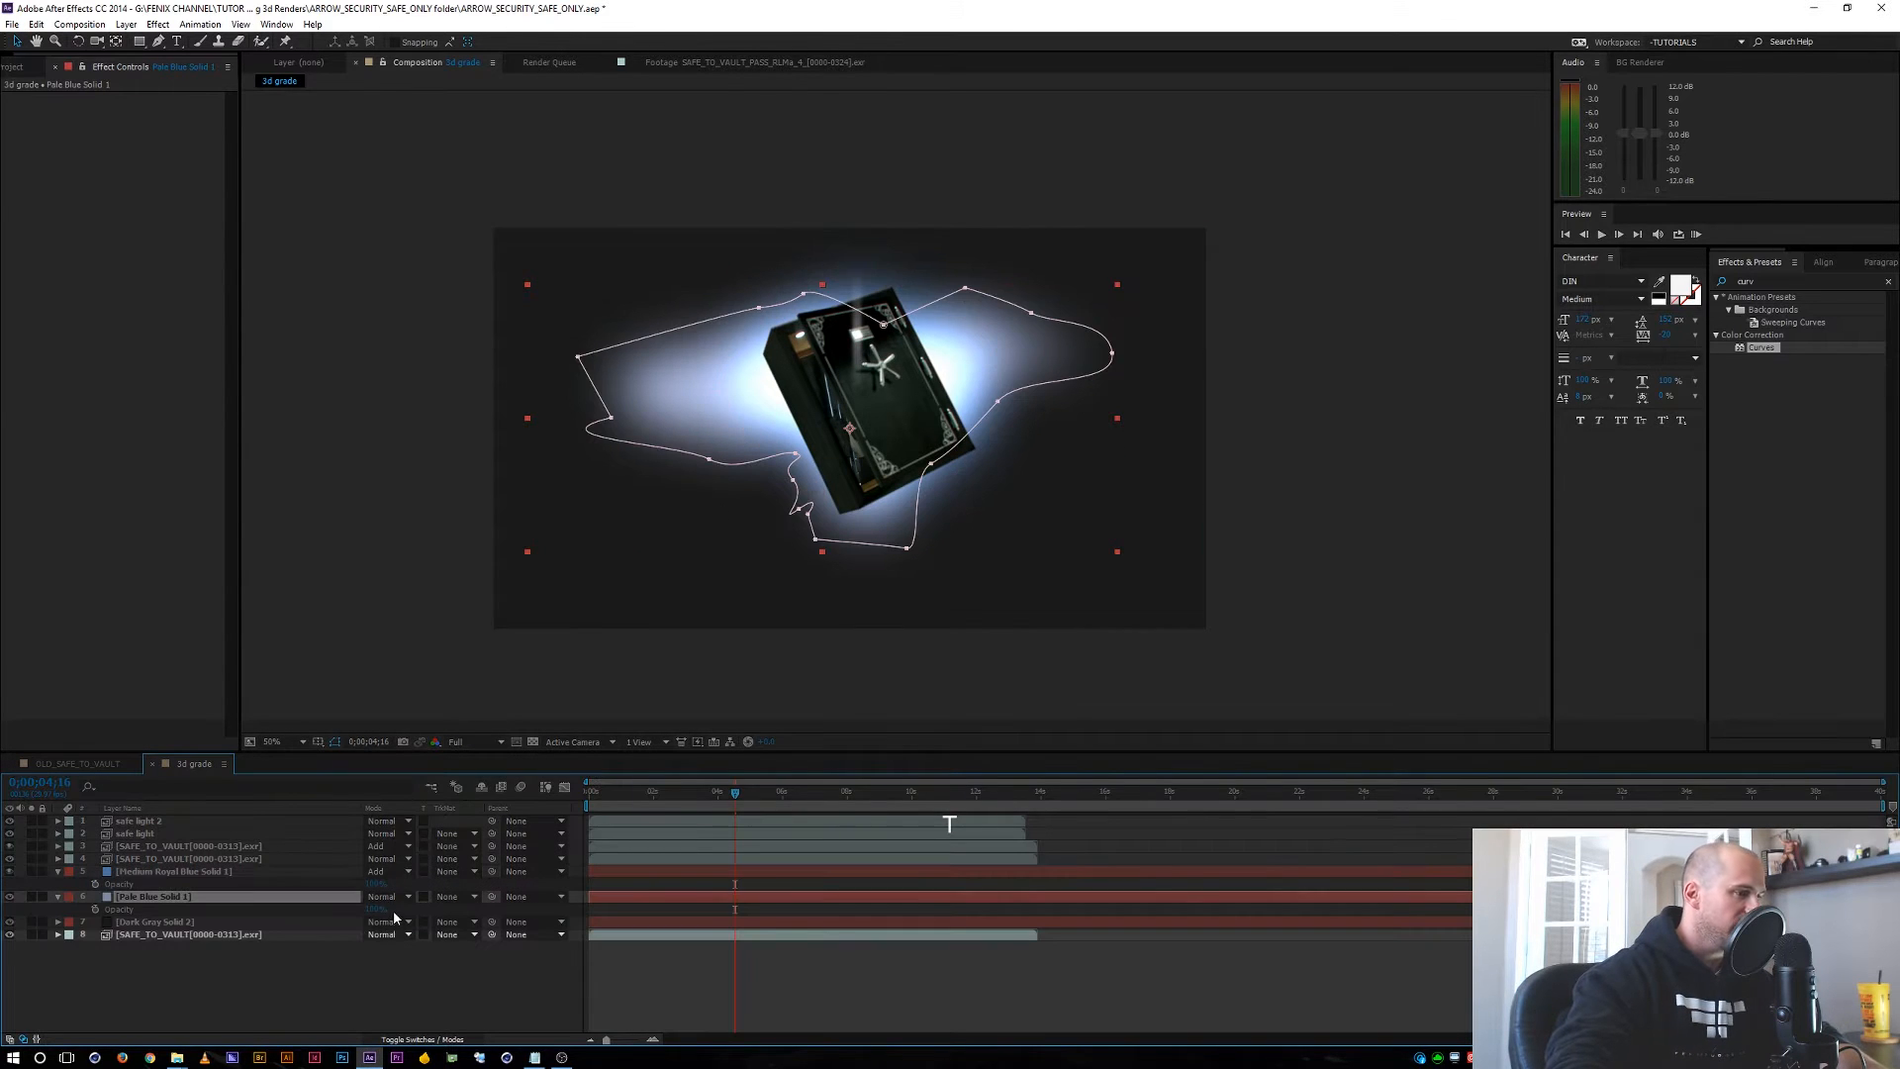
{"action": "mouse_move", "coordinate": [374, 912]}
{"action": "left_mouse_down"}
{"action": "mouse_move", "coordinate": [333, 914]}
{"action": "mouse_move", "coordinate": [354, 881]}
{"action": "mouse_move", "coordinate": [429, 878]}
{"action": "mouse_move", "coordinate": [393, 909]}
{"action": "left_mouse_up"}
{"action": "left_click", "coordinate": [310, 967]}
{"action": "key", "text": "ctrl+a"}
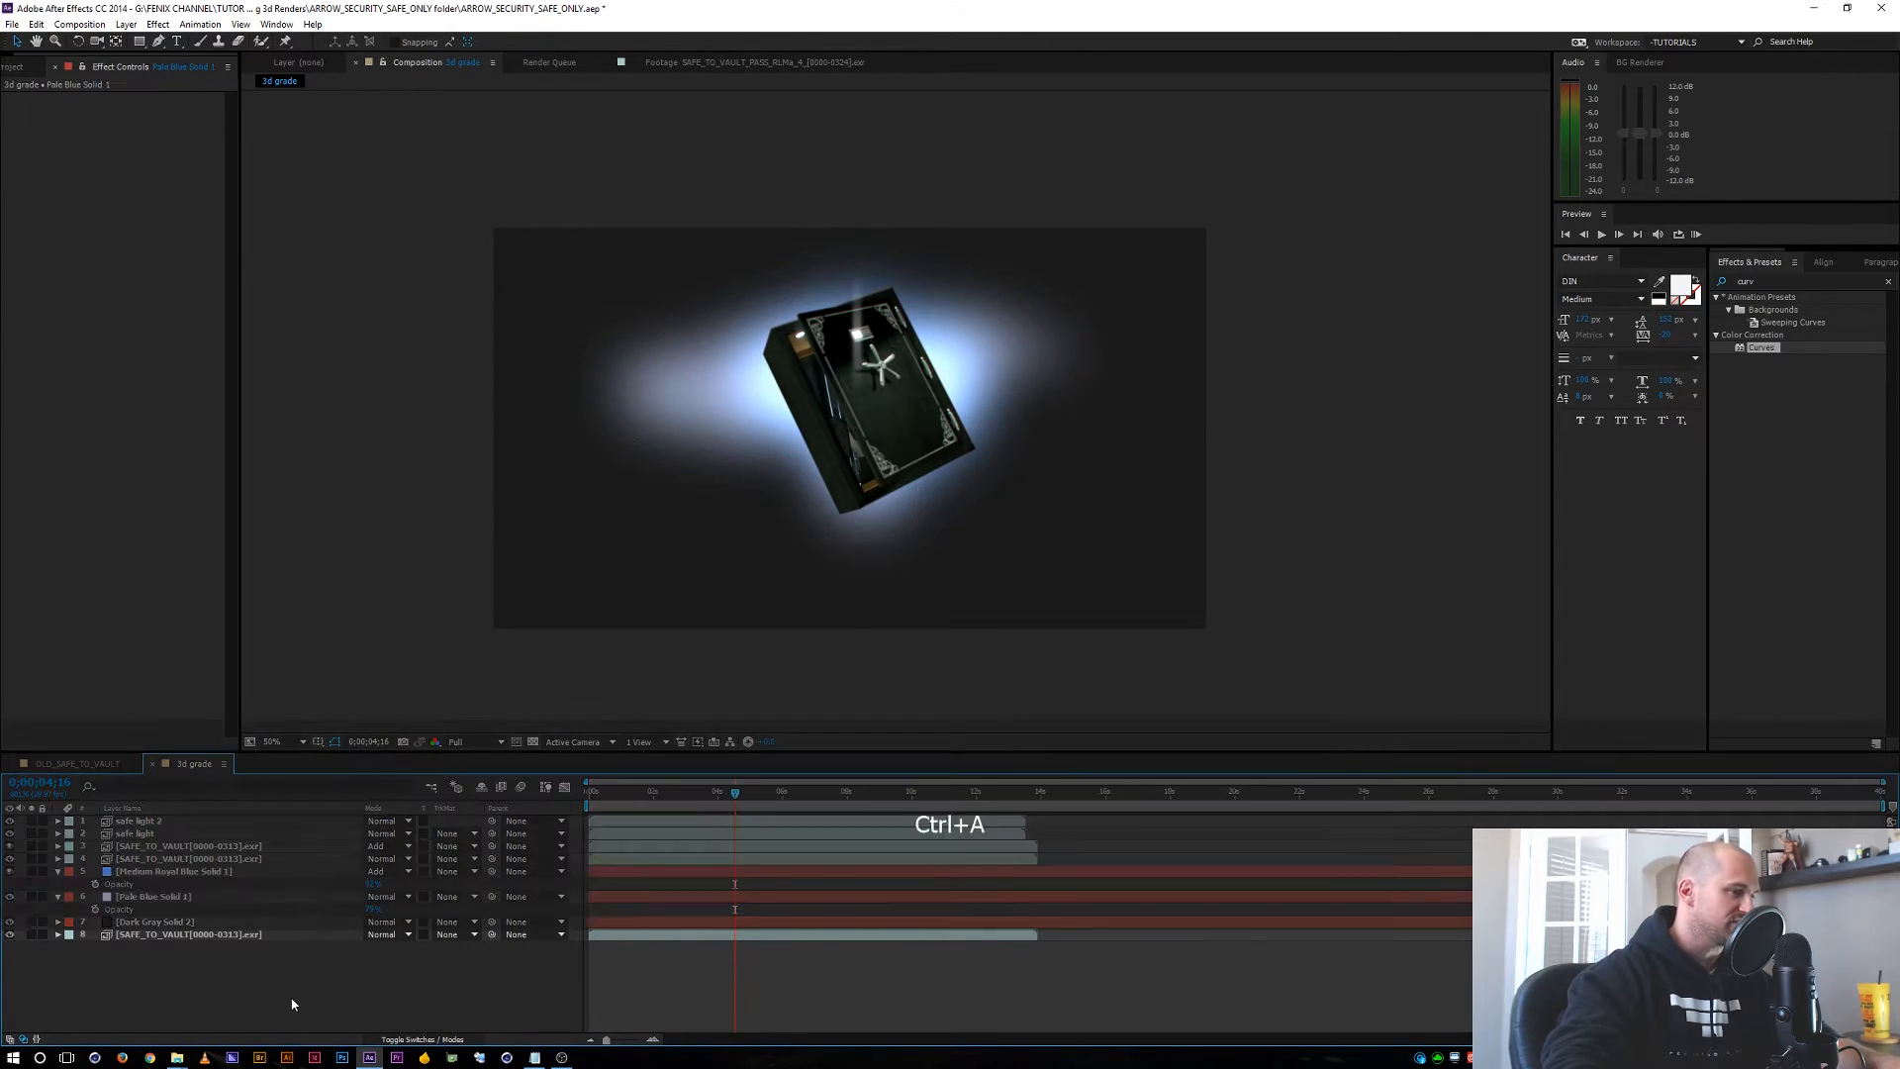
{"action": "key", "text": "ctrl+grave"}
{"action": "key", "text": "ctrl+grave"}
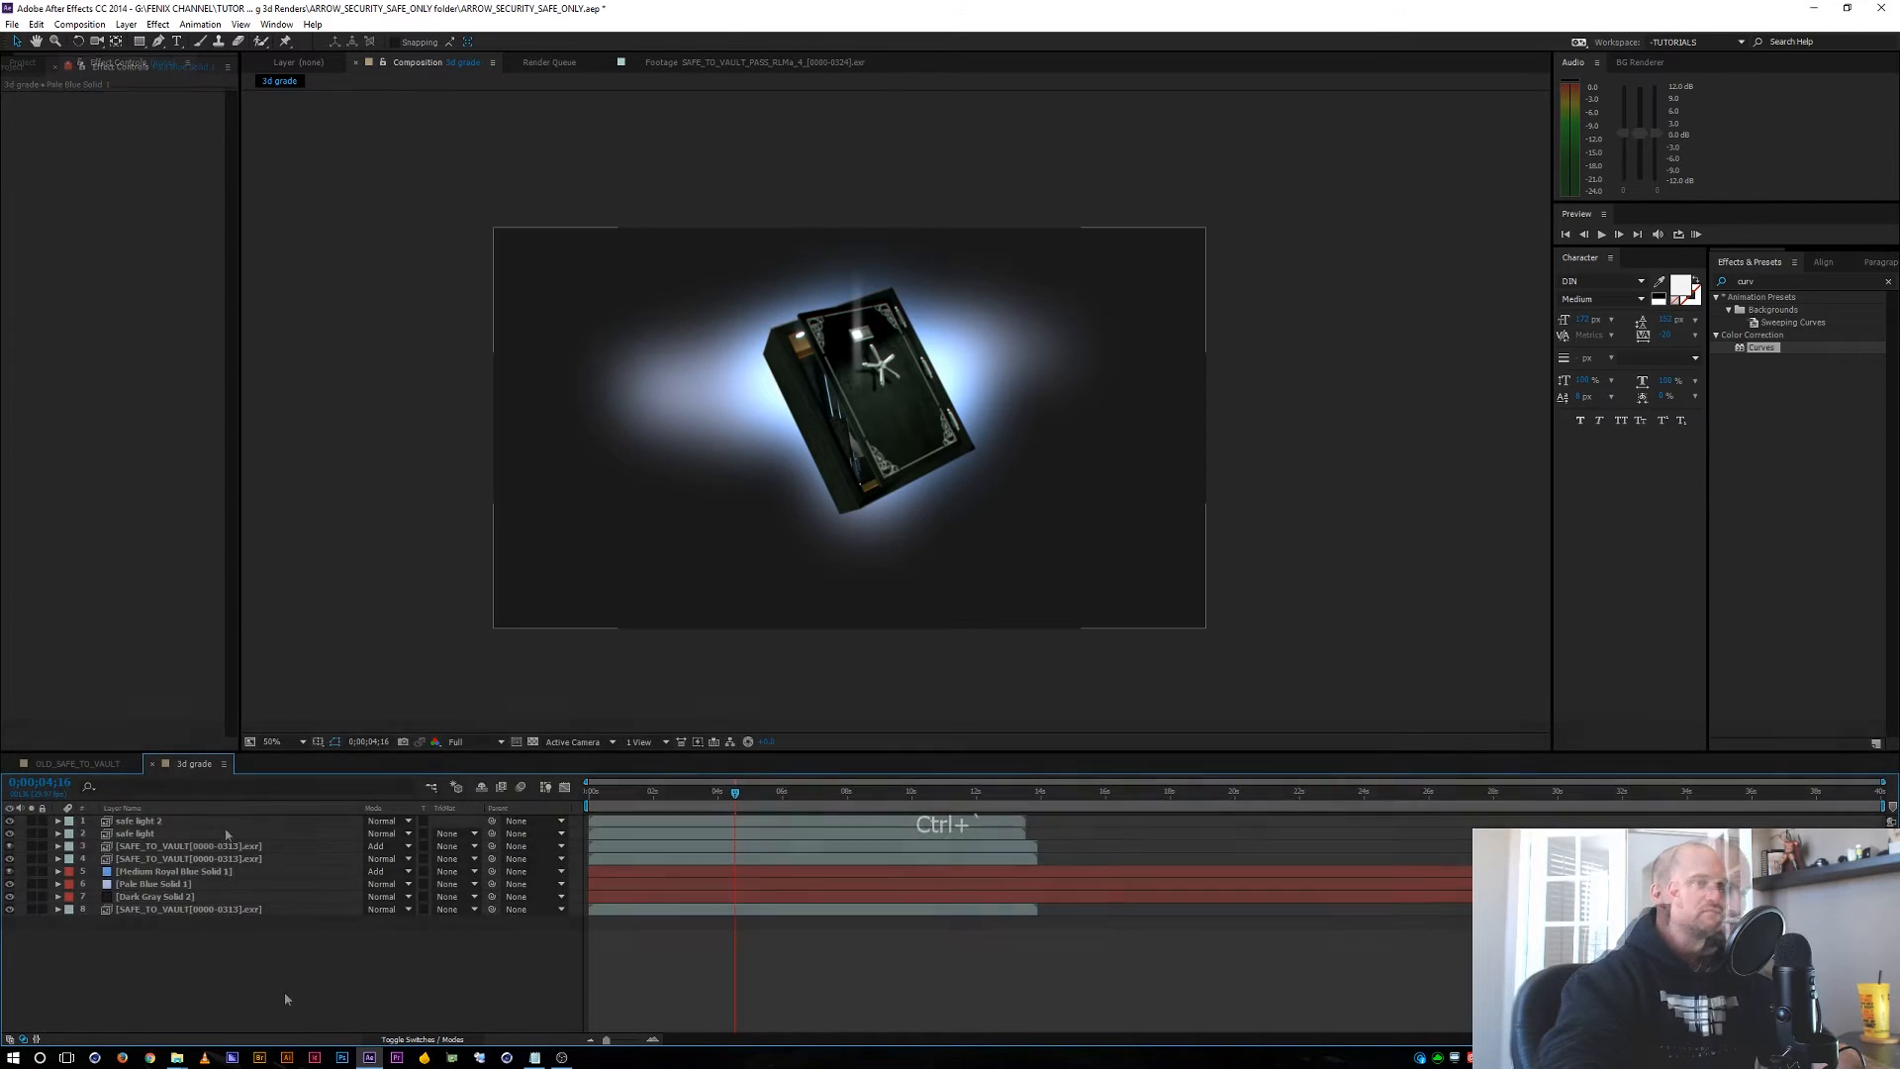
Pre-compose the two SAFE_TO_VAULT render layers above the blue solids and rename the resulting layer SAFE.
{"action": "left_click", "coordinate": [198, 846]}
{"action": "left_click", "coordinate": [207, 944]}
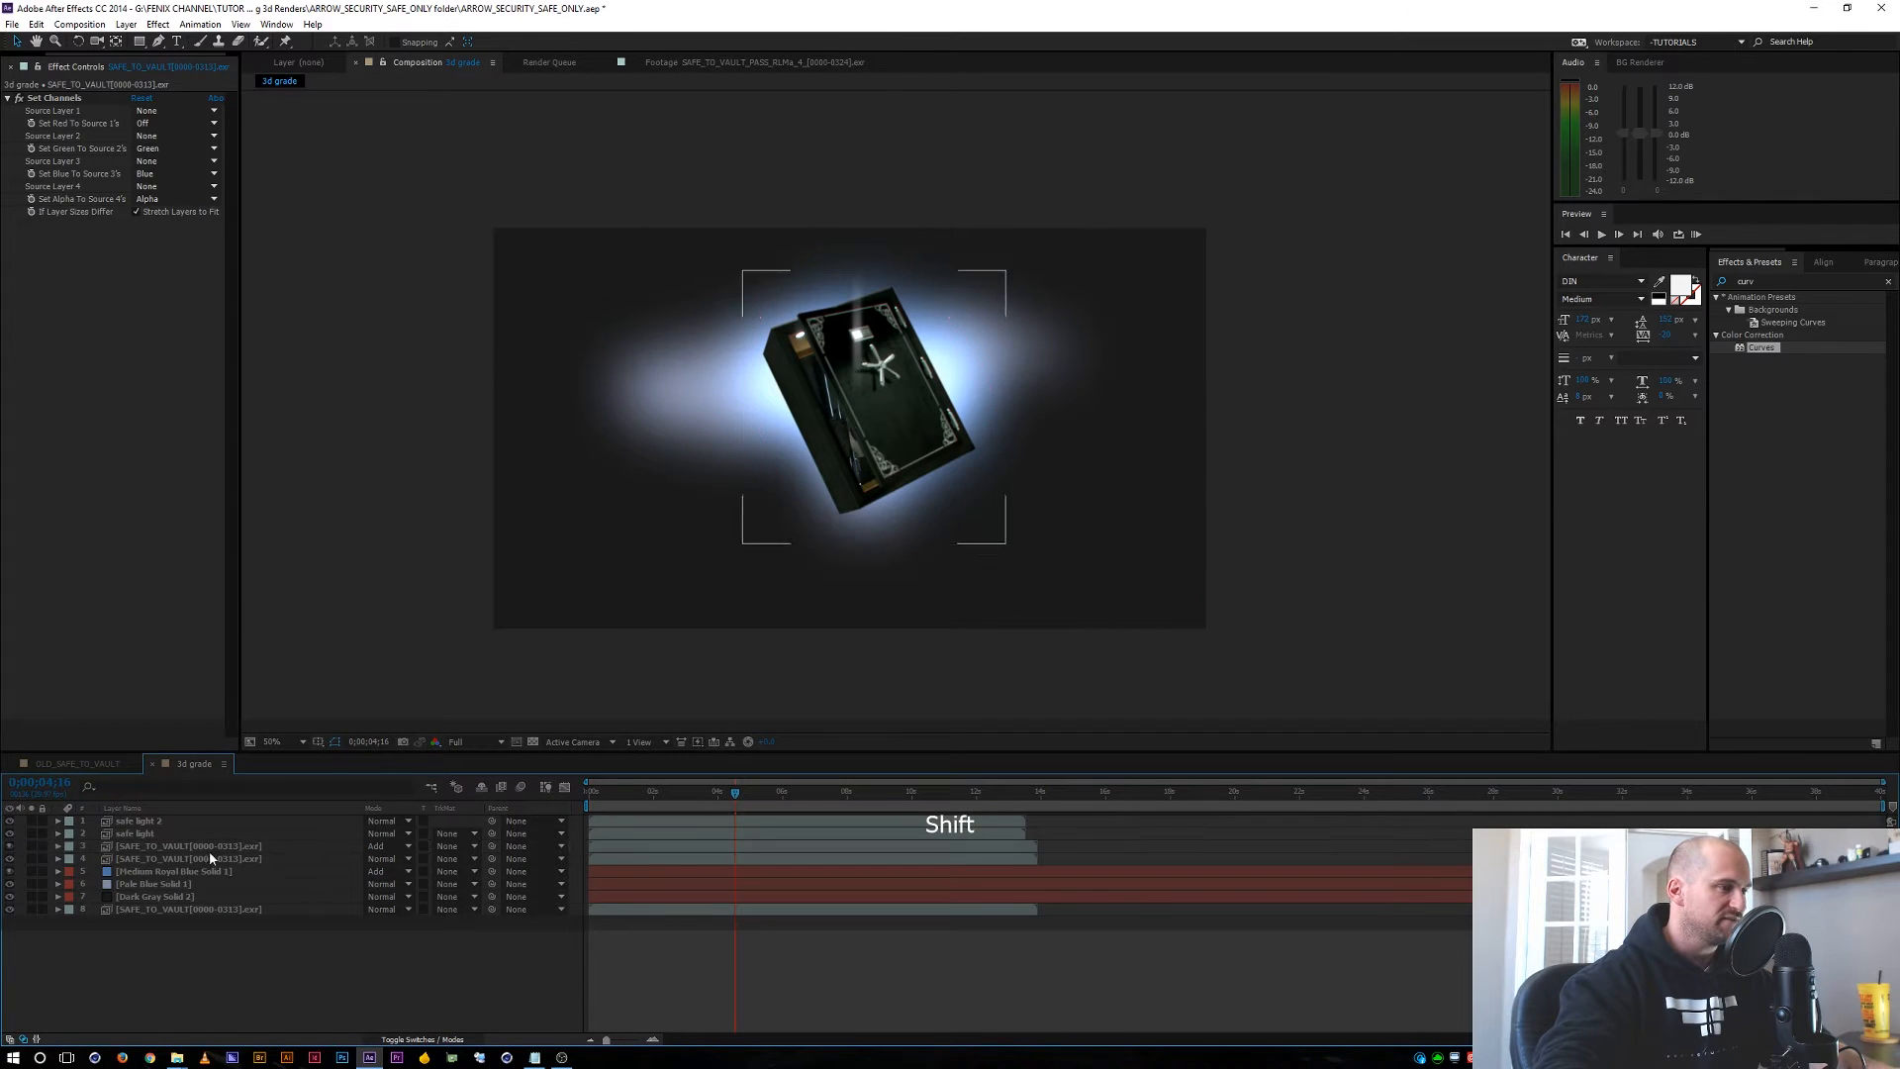
{"action": "left_click", "coordinate": [210, 849]}
{"action": "left_click", "coordinate": [208, 860], "text": "shift"}
{"action": "key", "text": "ctrl+shift+c"}
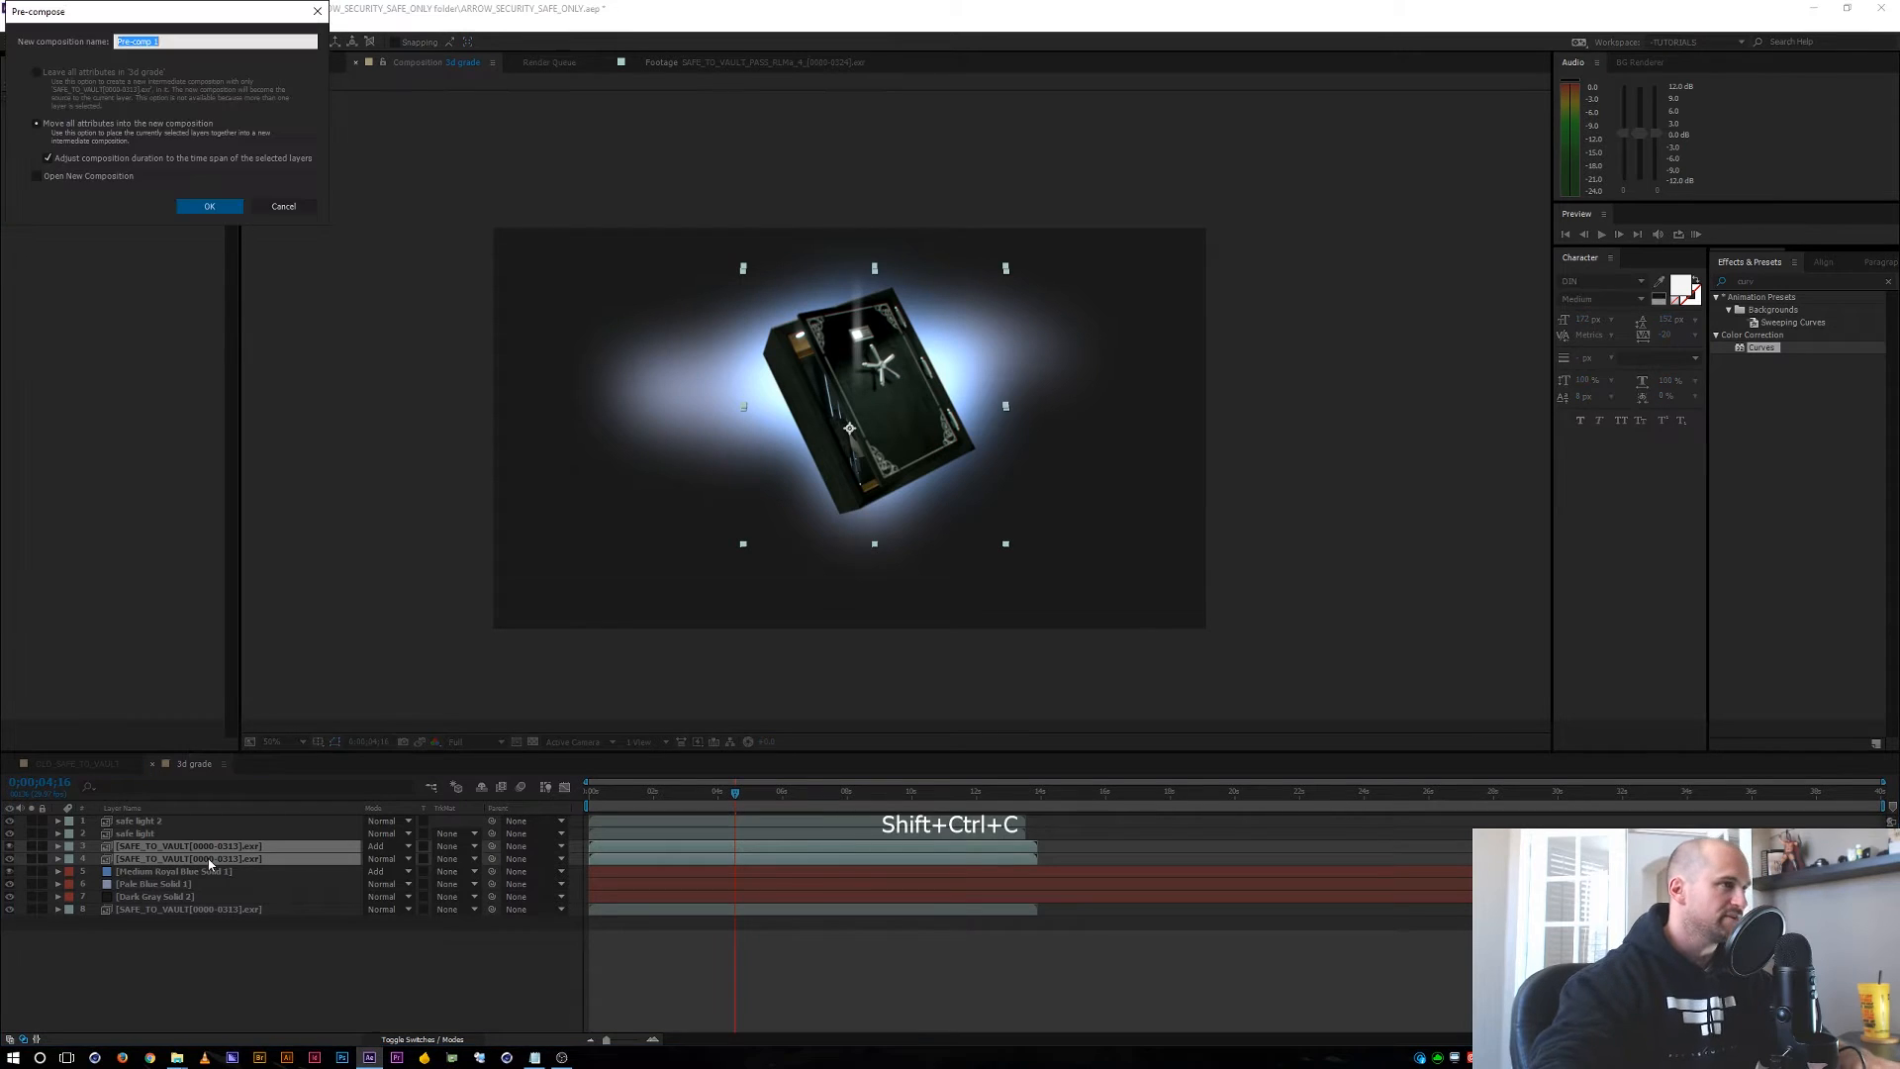
{"action": "key", "text": "Return"}
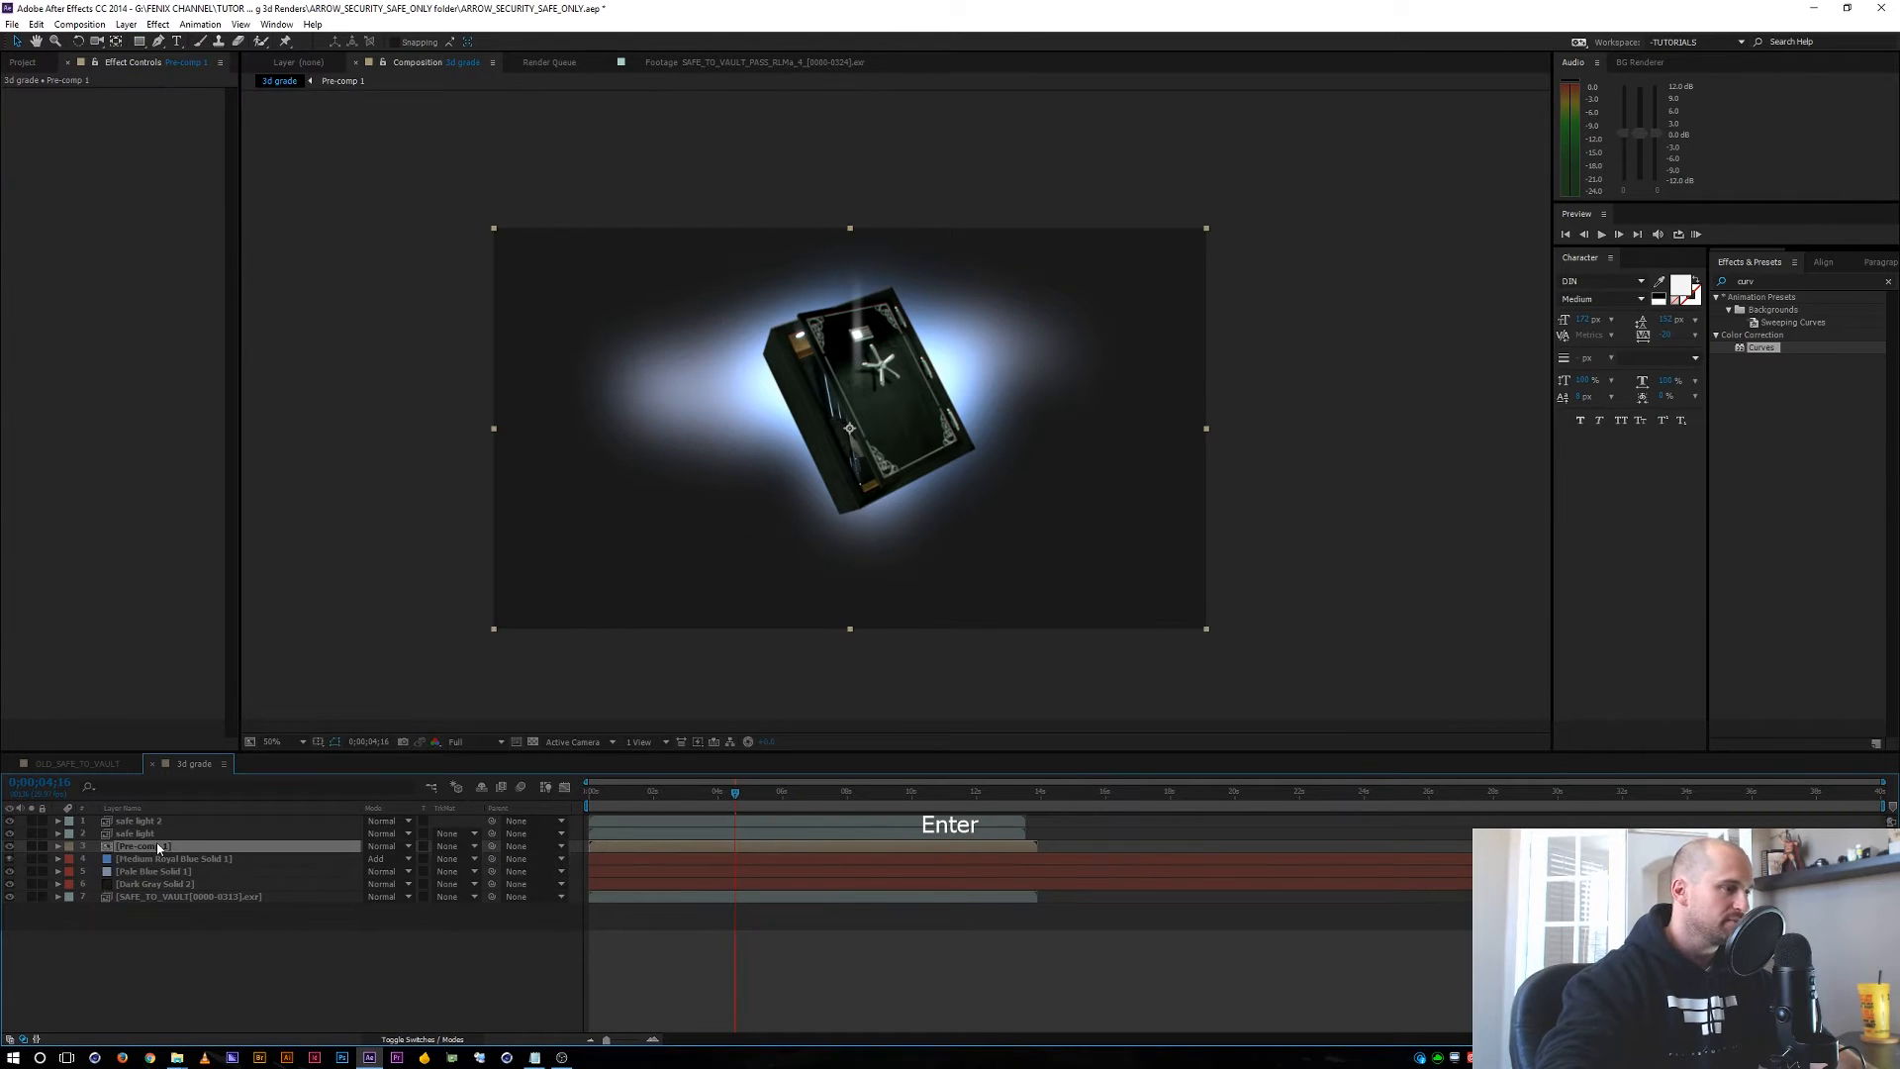
{"action": "key", "text": "Return"}
{"action": "type", "text": "SAFE"}
{"action": "key", "text": "Return"}
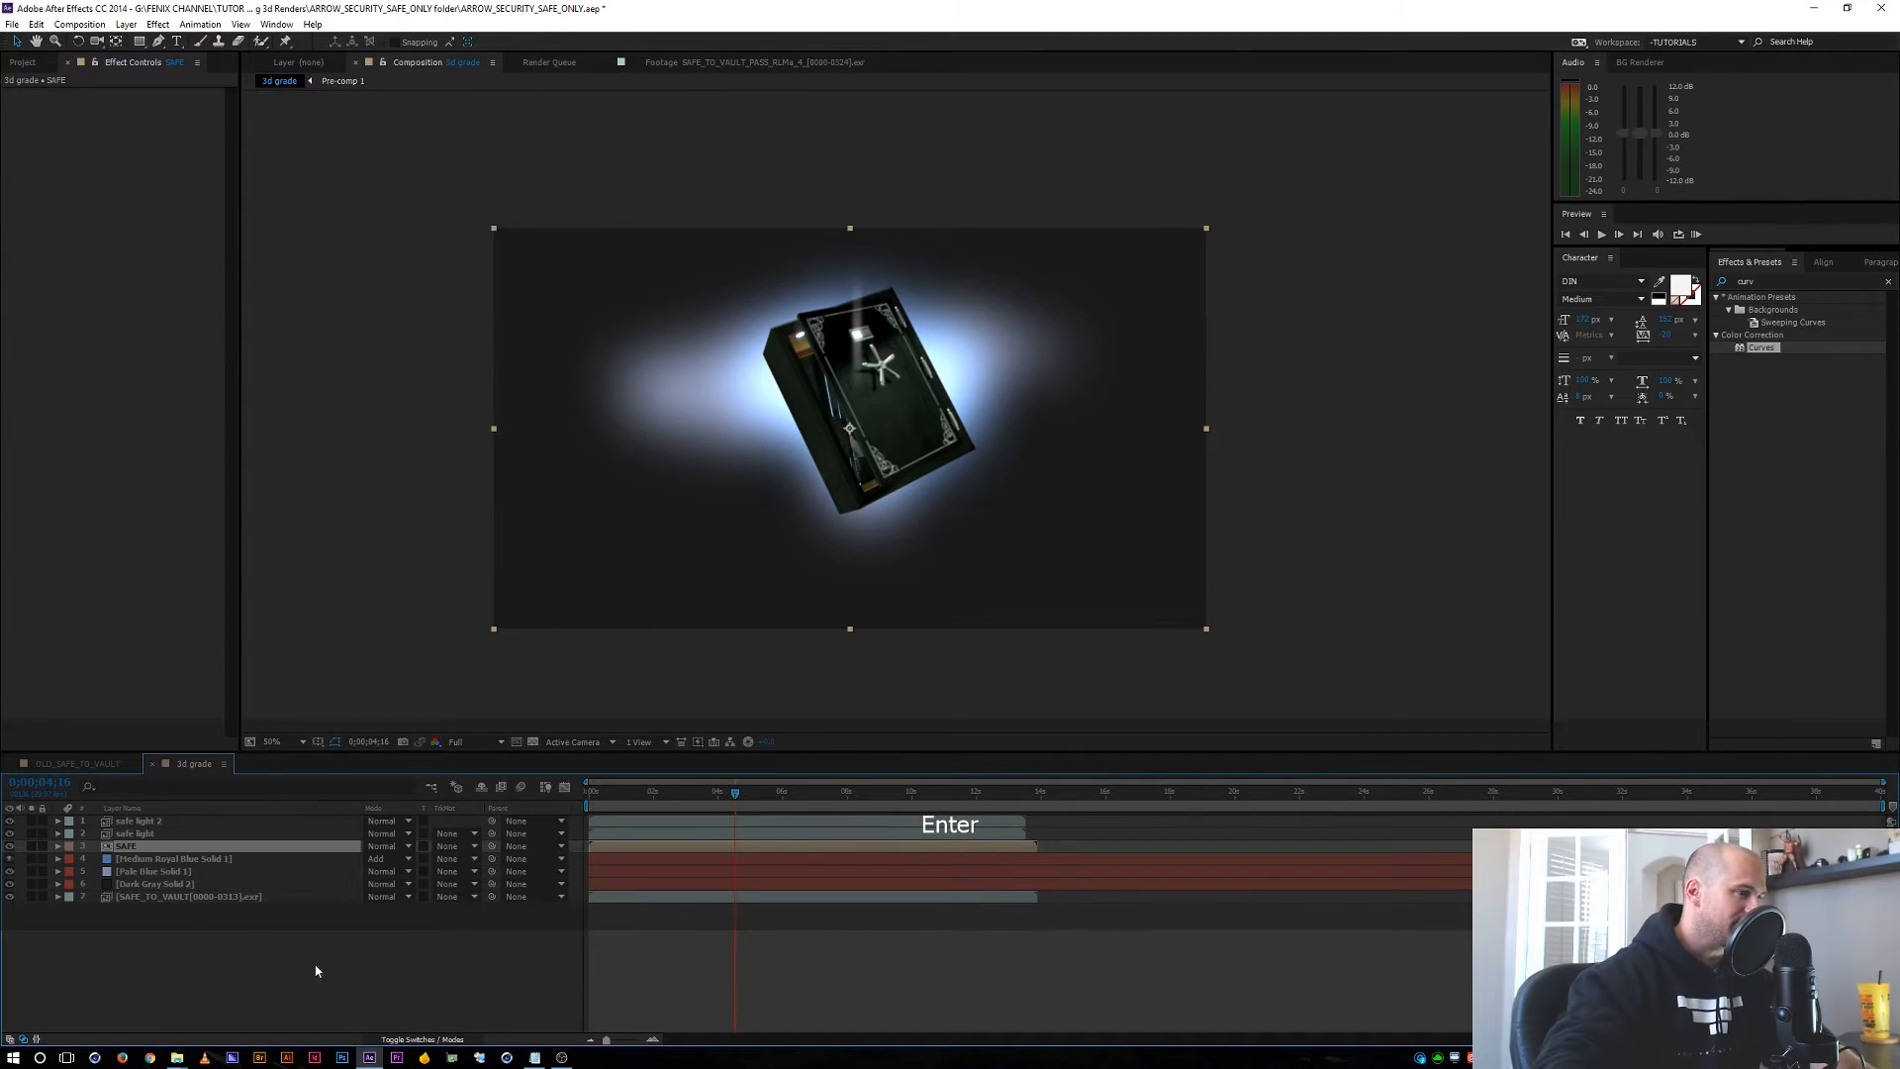
Apply the Levels effect to the SAFE layer.
{"action": "left_click", "coordinate": [317, 971]}
{"action": "left_click", "coordinate": [142, 846]}
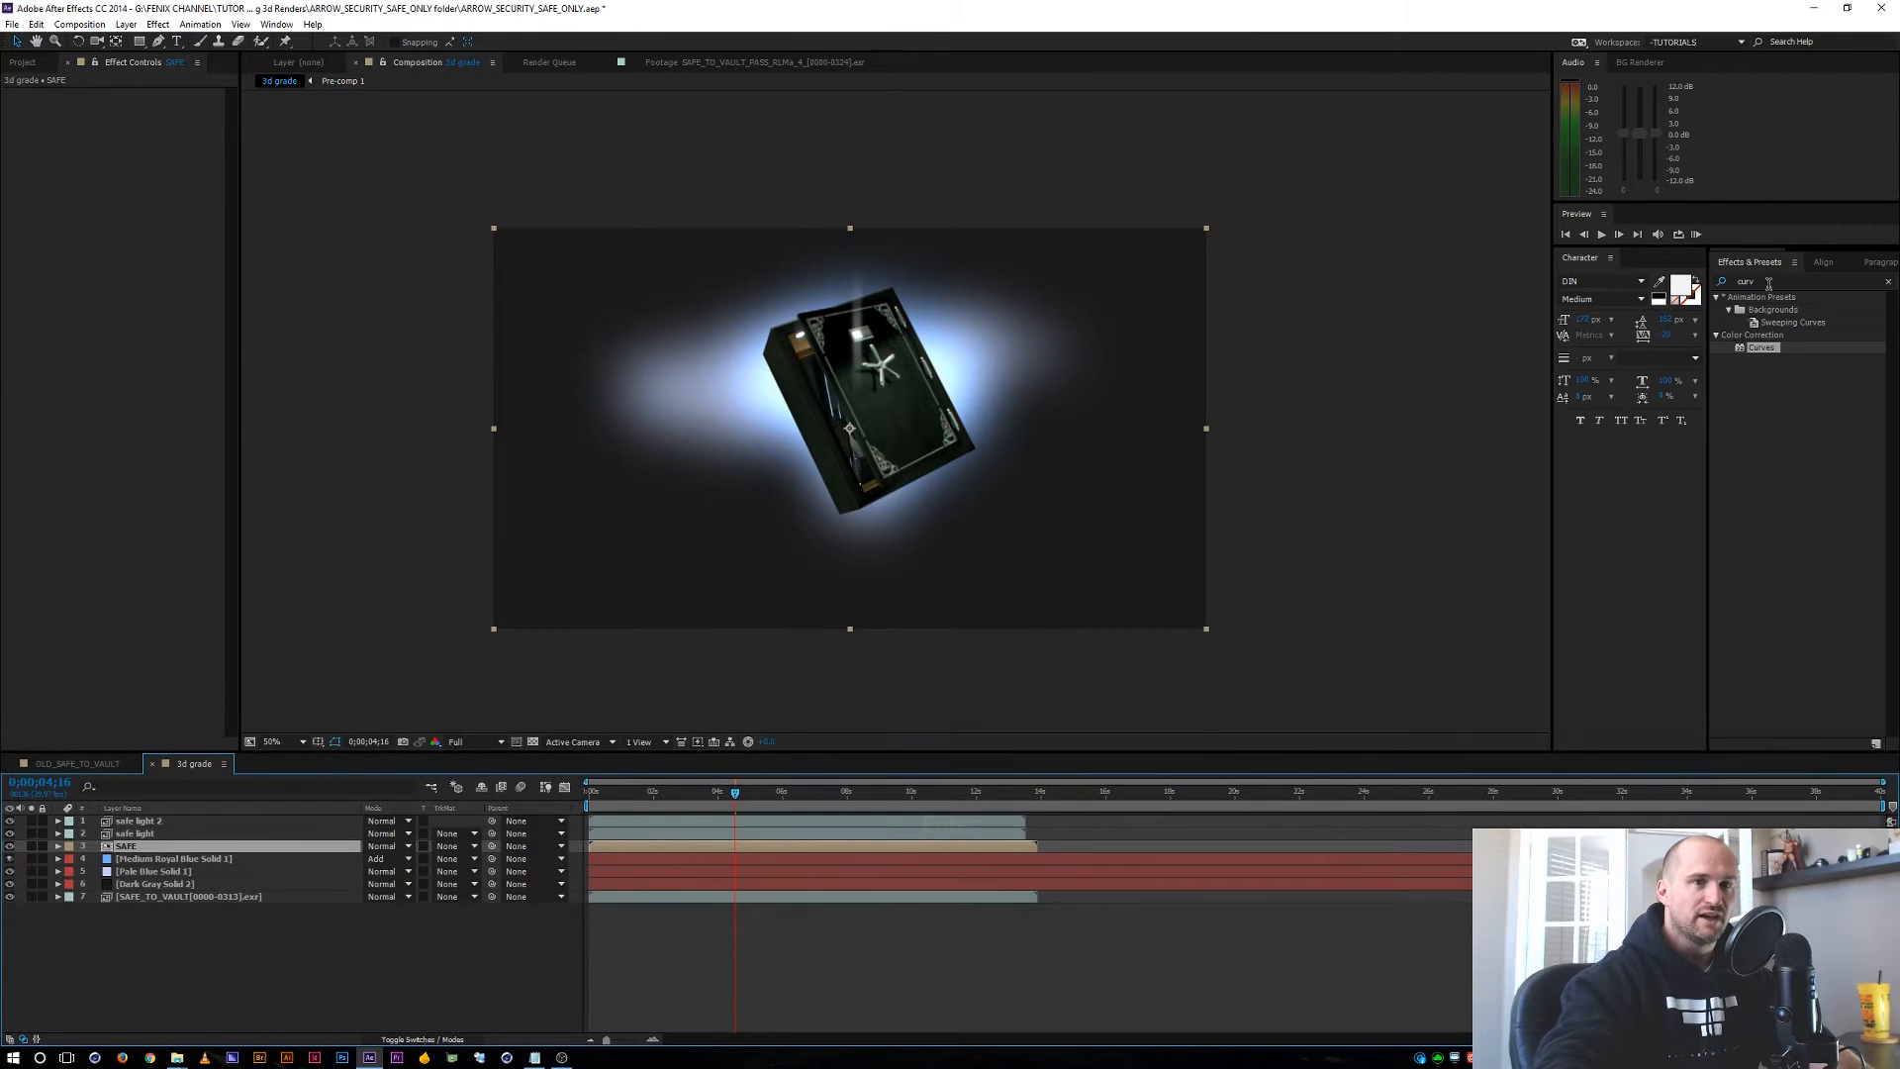
{"action": "left_click_drag", "start_coordinate": [1768, 283], "coordinate": [1719, 281]}
{"action": "type", "text": "levels"}
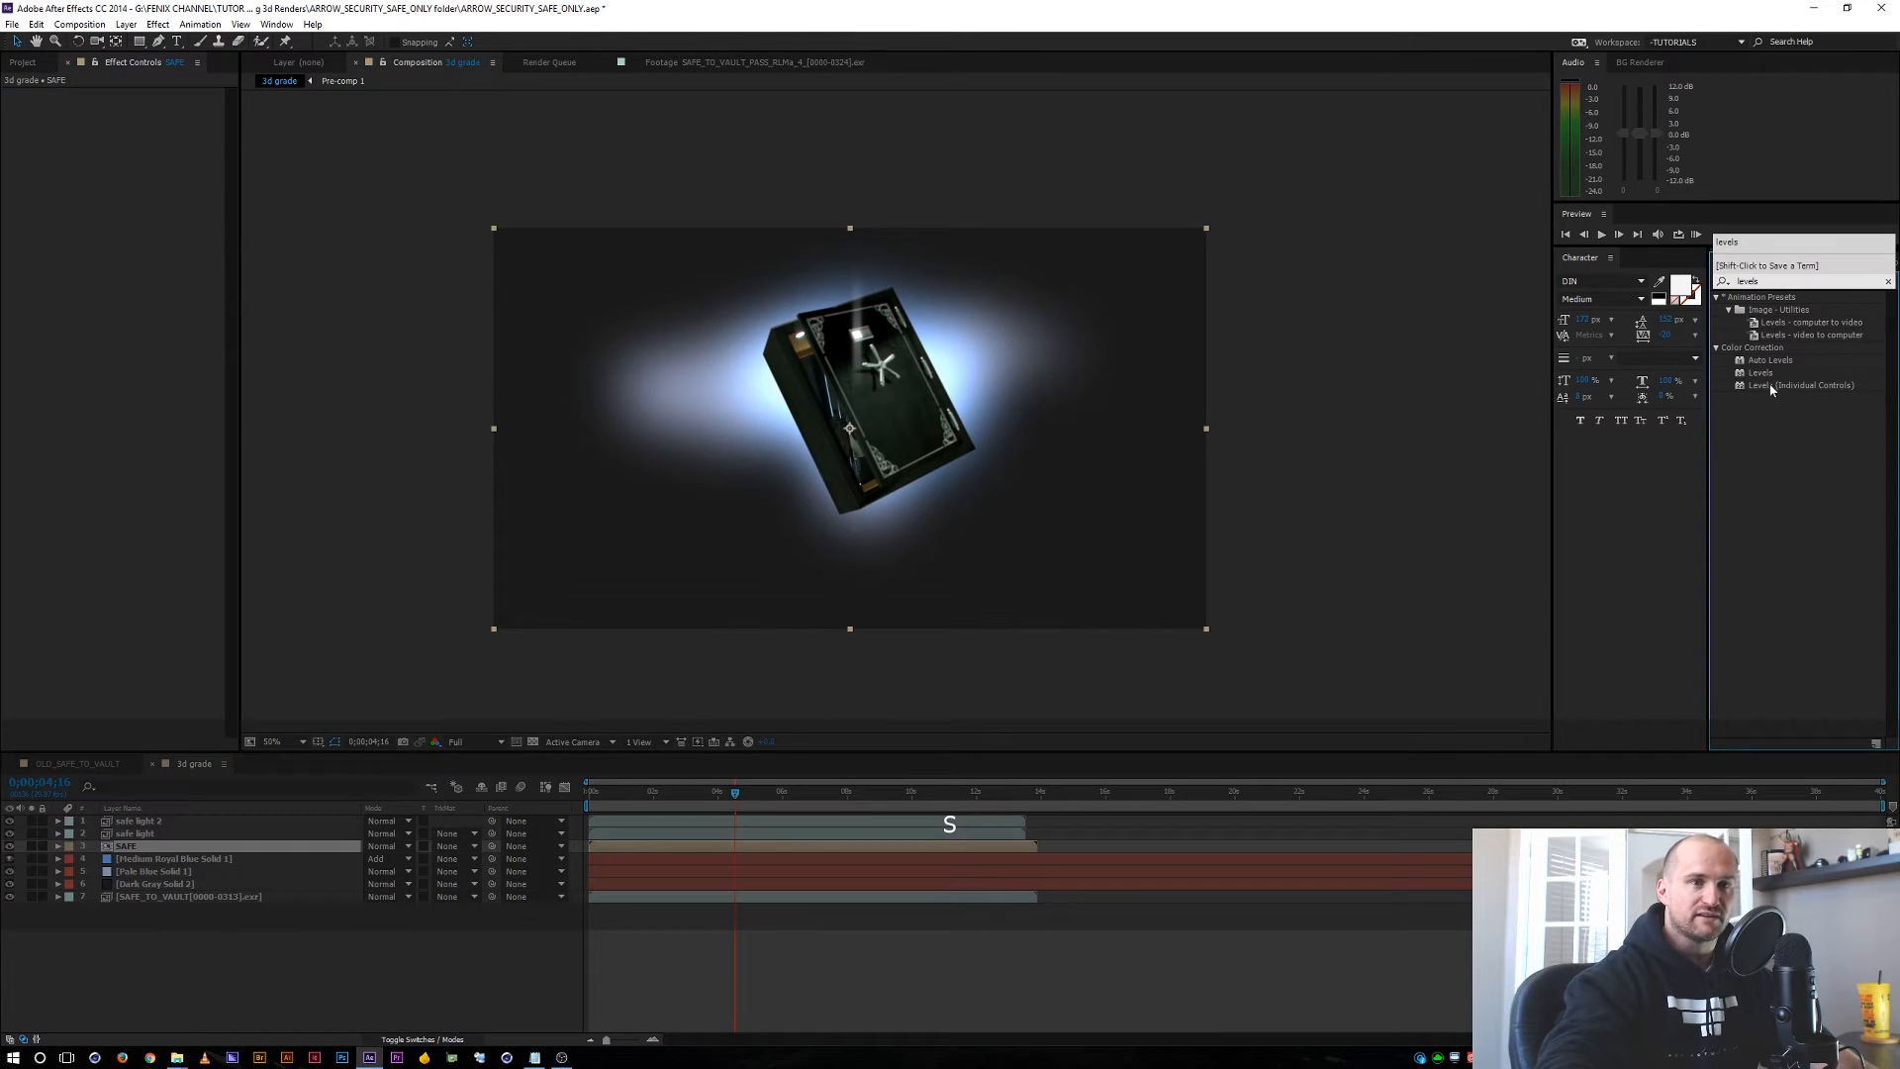
{"action": "double_click", "coordinate": [1761, 374]}
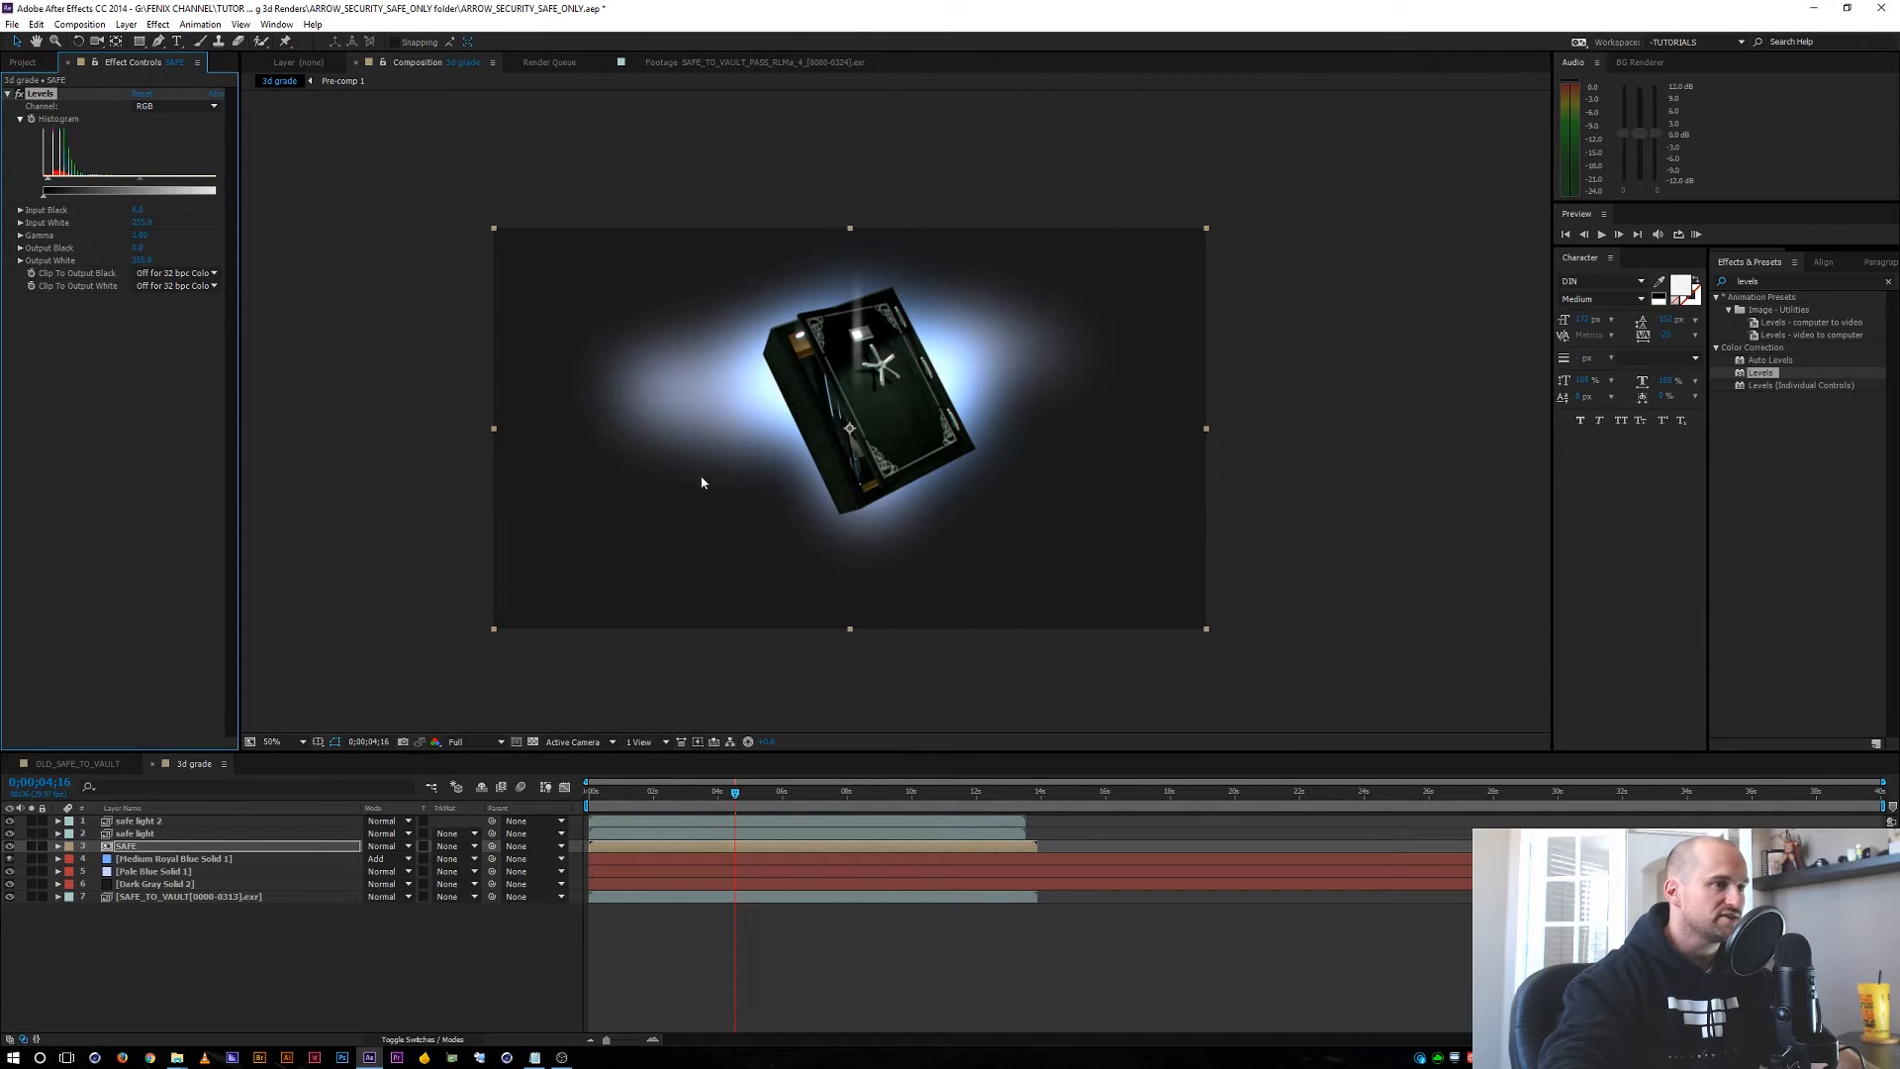
Brighten the safe by lowering the Levels Input White and raising the gamma, and compare the result with the effect off and on.
{"action": "scroll", "coordinate": [704, 482], "scroll_direction": "up", "scroll_amount": 1}
{"action": "key", "text": "space"}
{"action": "left_click_drag", "start_coordinate": [729, 465], "coordinate": [782, 467]}
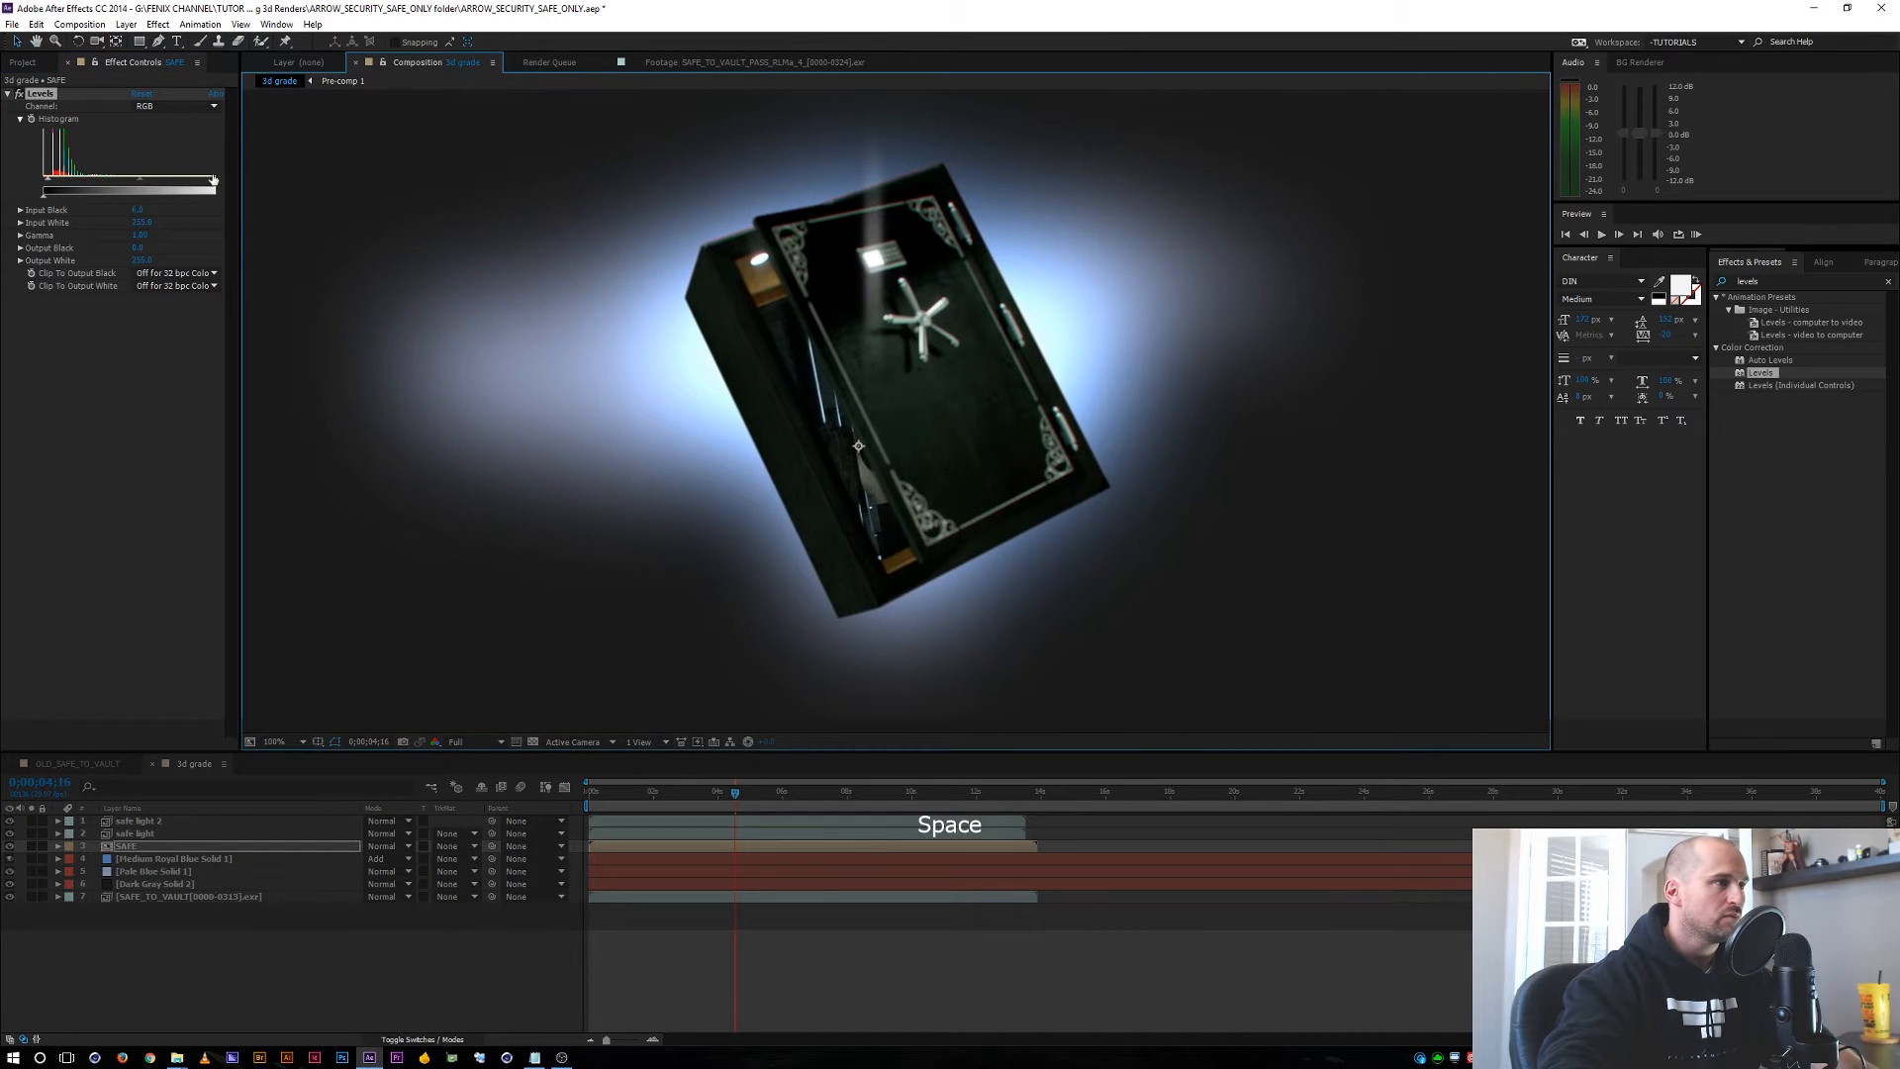
{"action": "left_click_drag", "start_coordinate": [213, 181], "coordinate": [117, 181]}
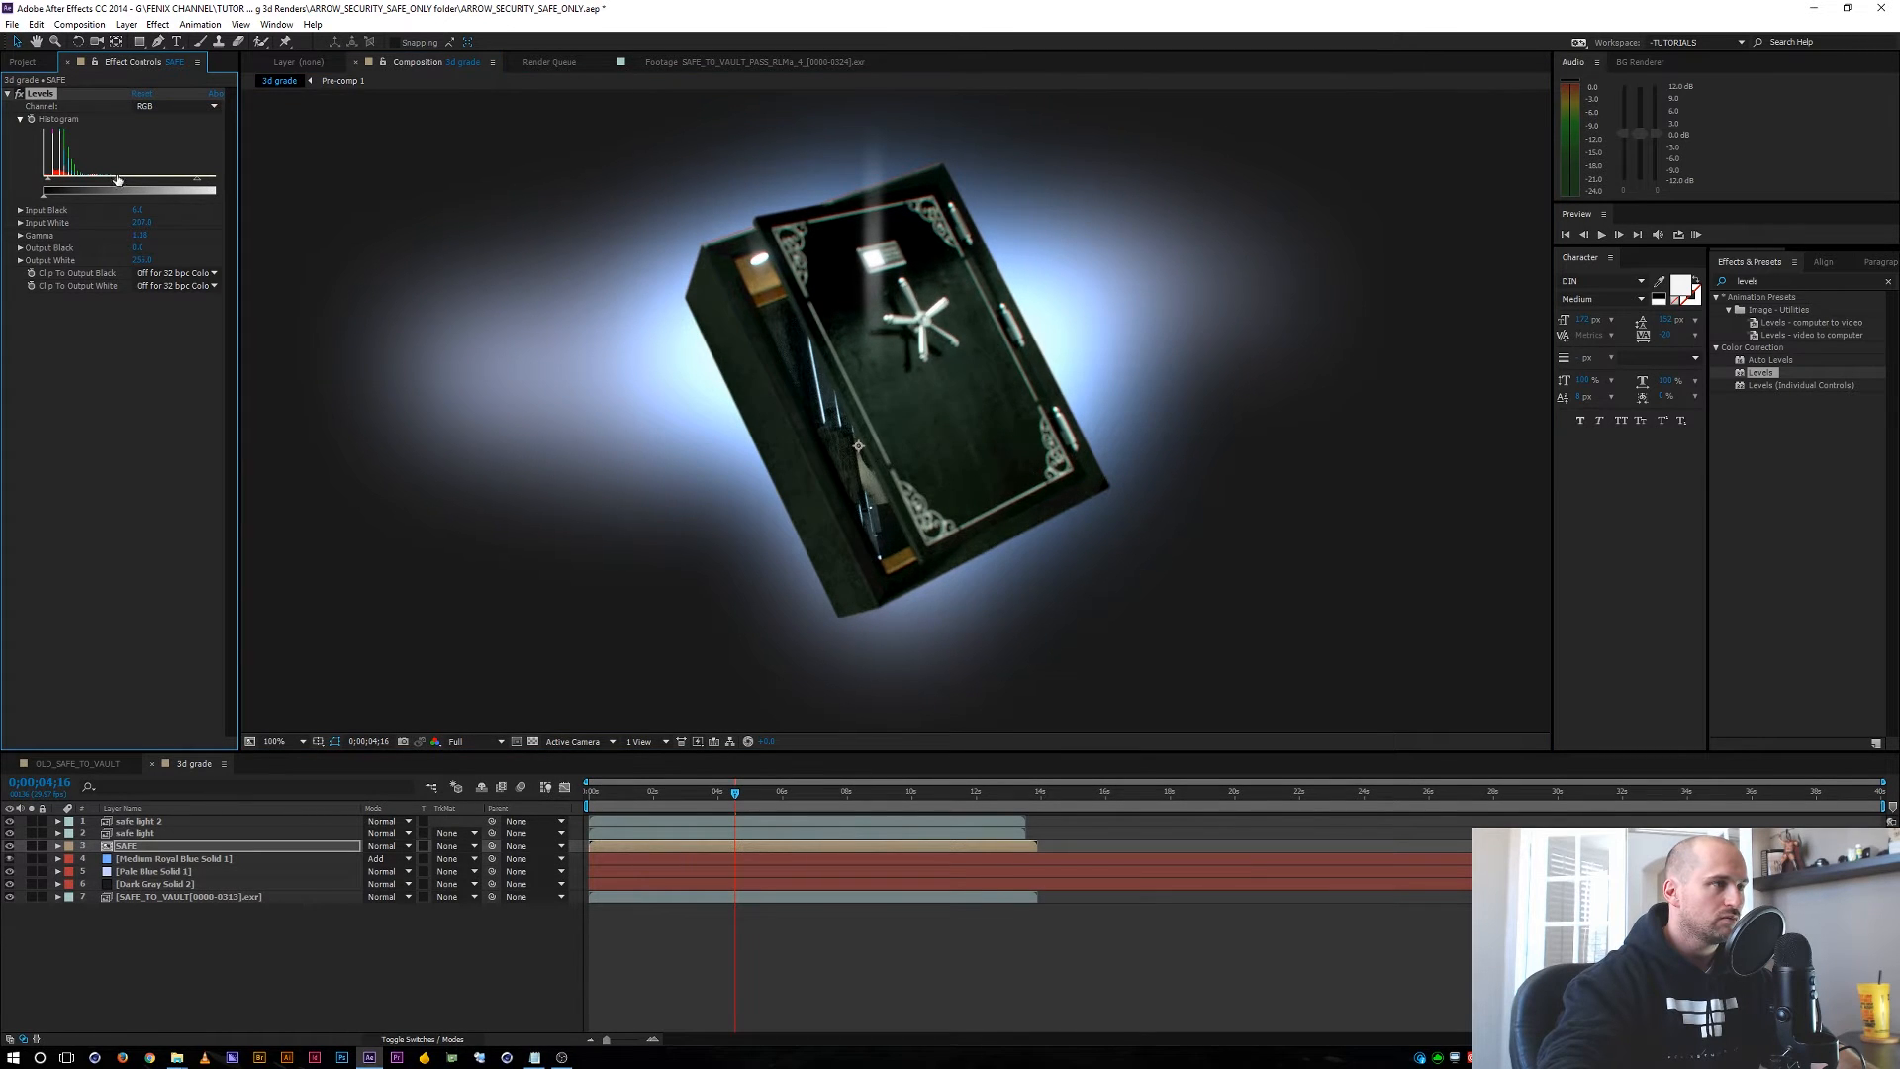
{"action": "left_click", "coordinate": [19, 94]}
{"action": "left_click", "coordinate": [18, 94]}
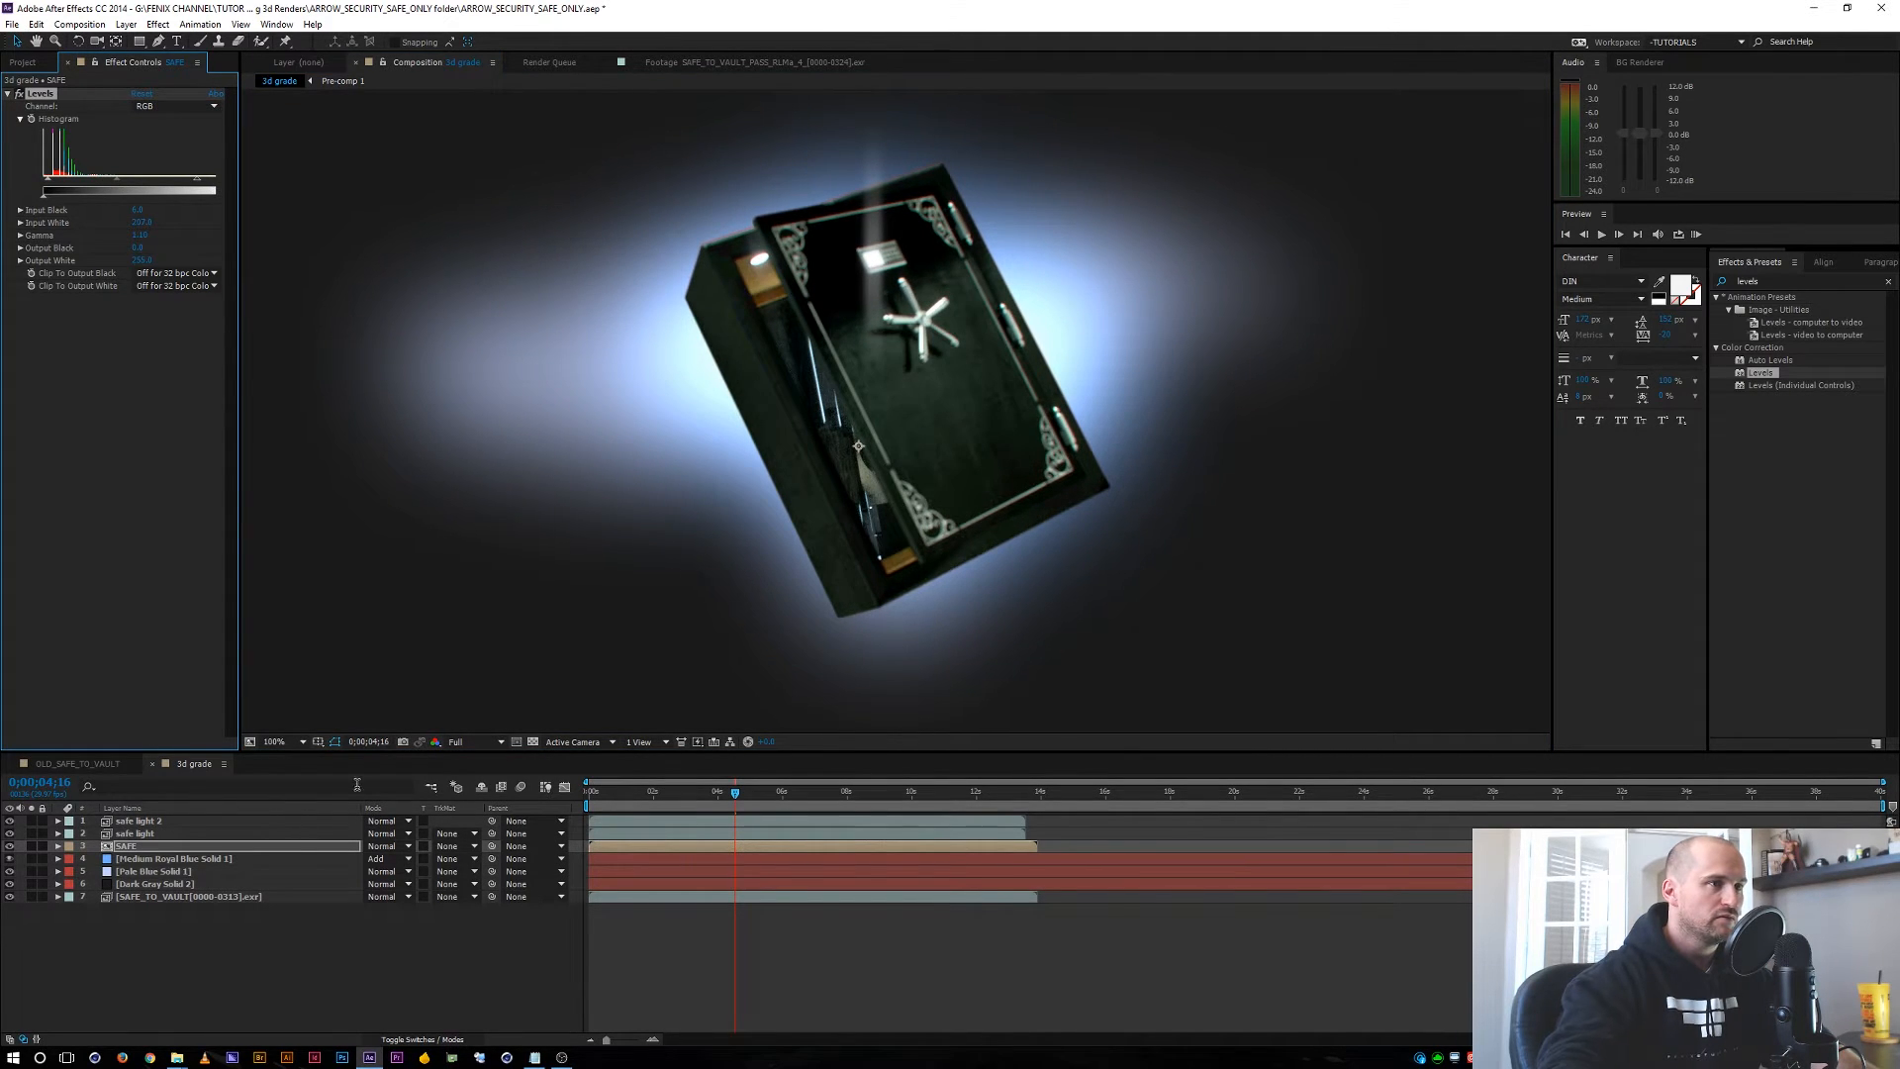
Solo the bottommost SAFE_TO_VAULT render layer to check the original render, and unsolo it.
{"action": "left_click", "coordinate": [253, 971]}
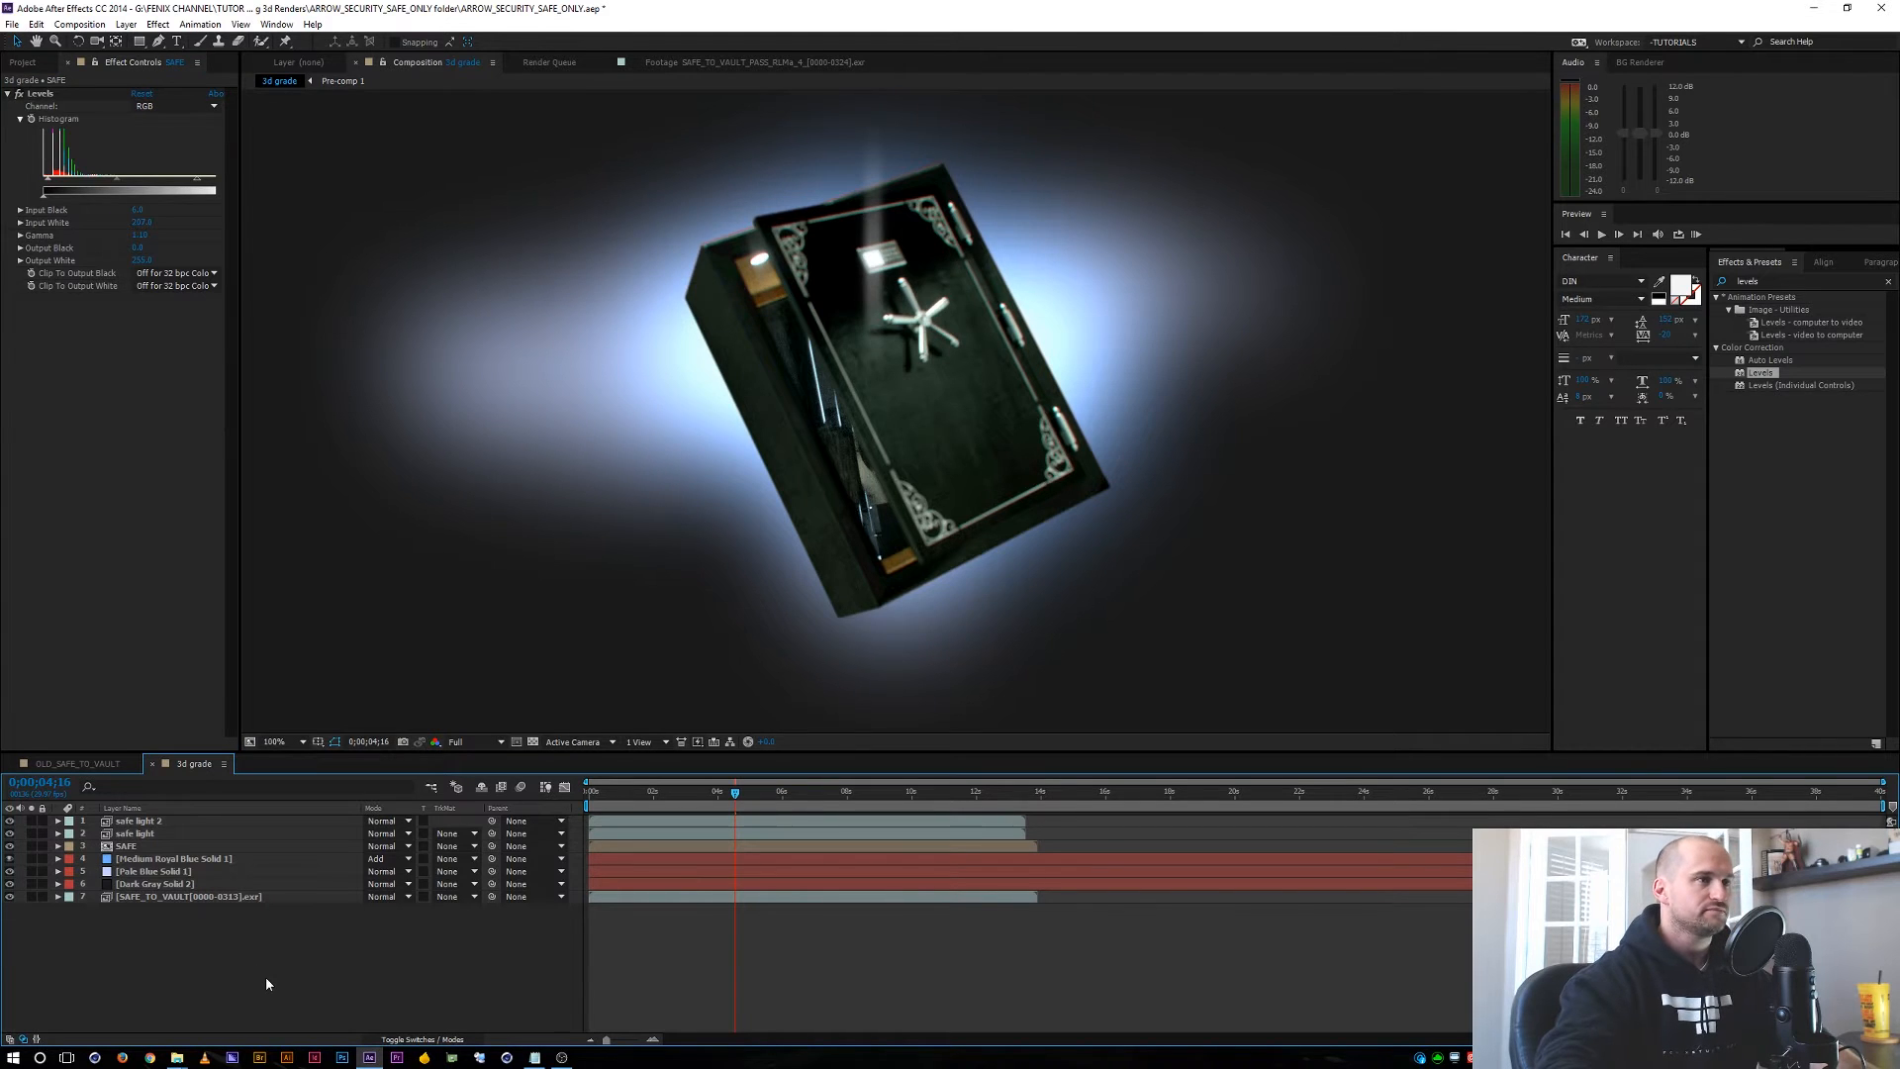
{"action": "left_click", "coordinate": [30, 897]}
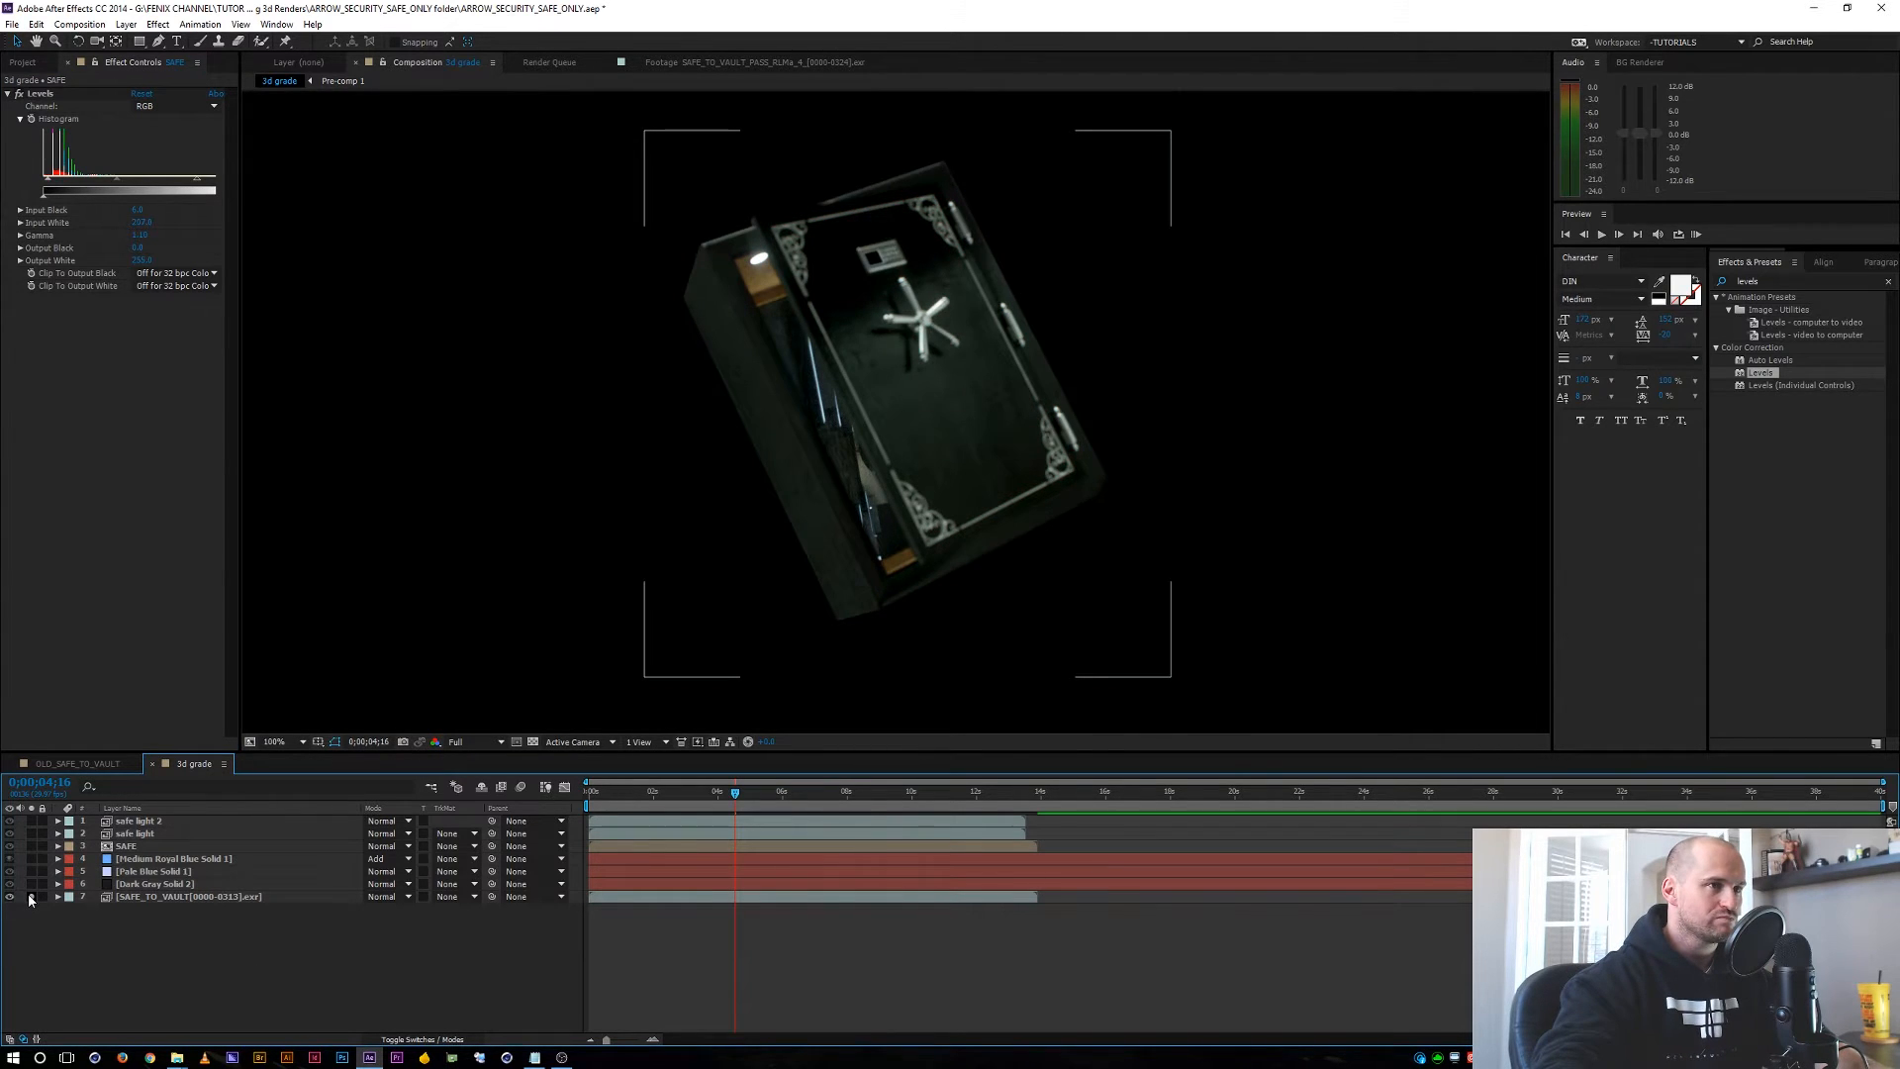
{"action": "left_click", "coordinate": [31, 897]}
{"action": "left_click", "coordinate": [259, 968]}
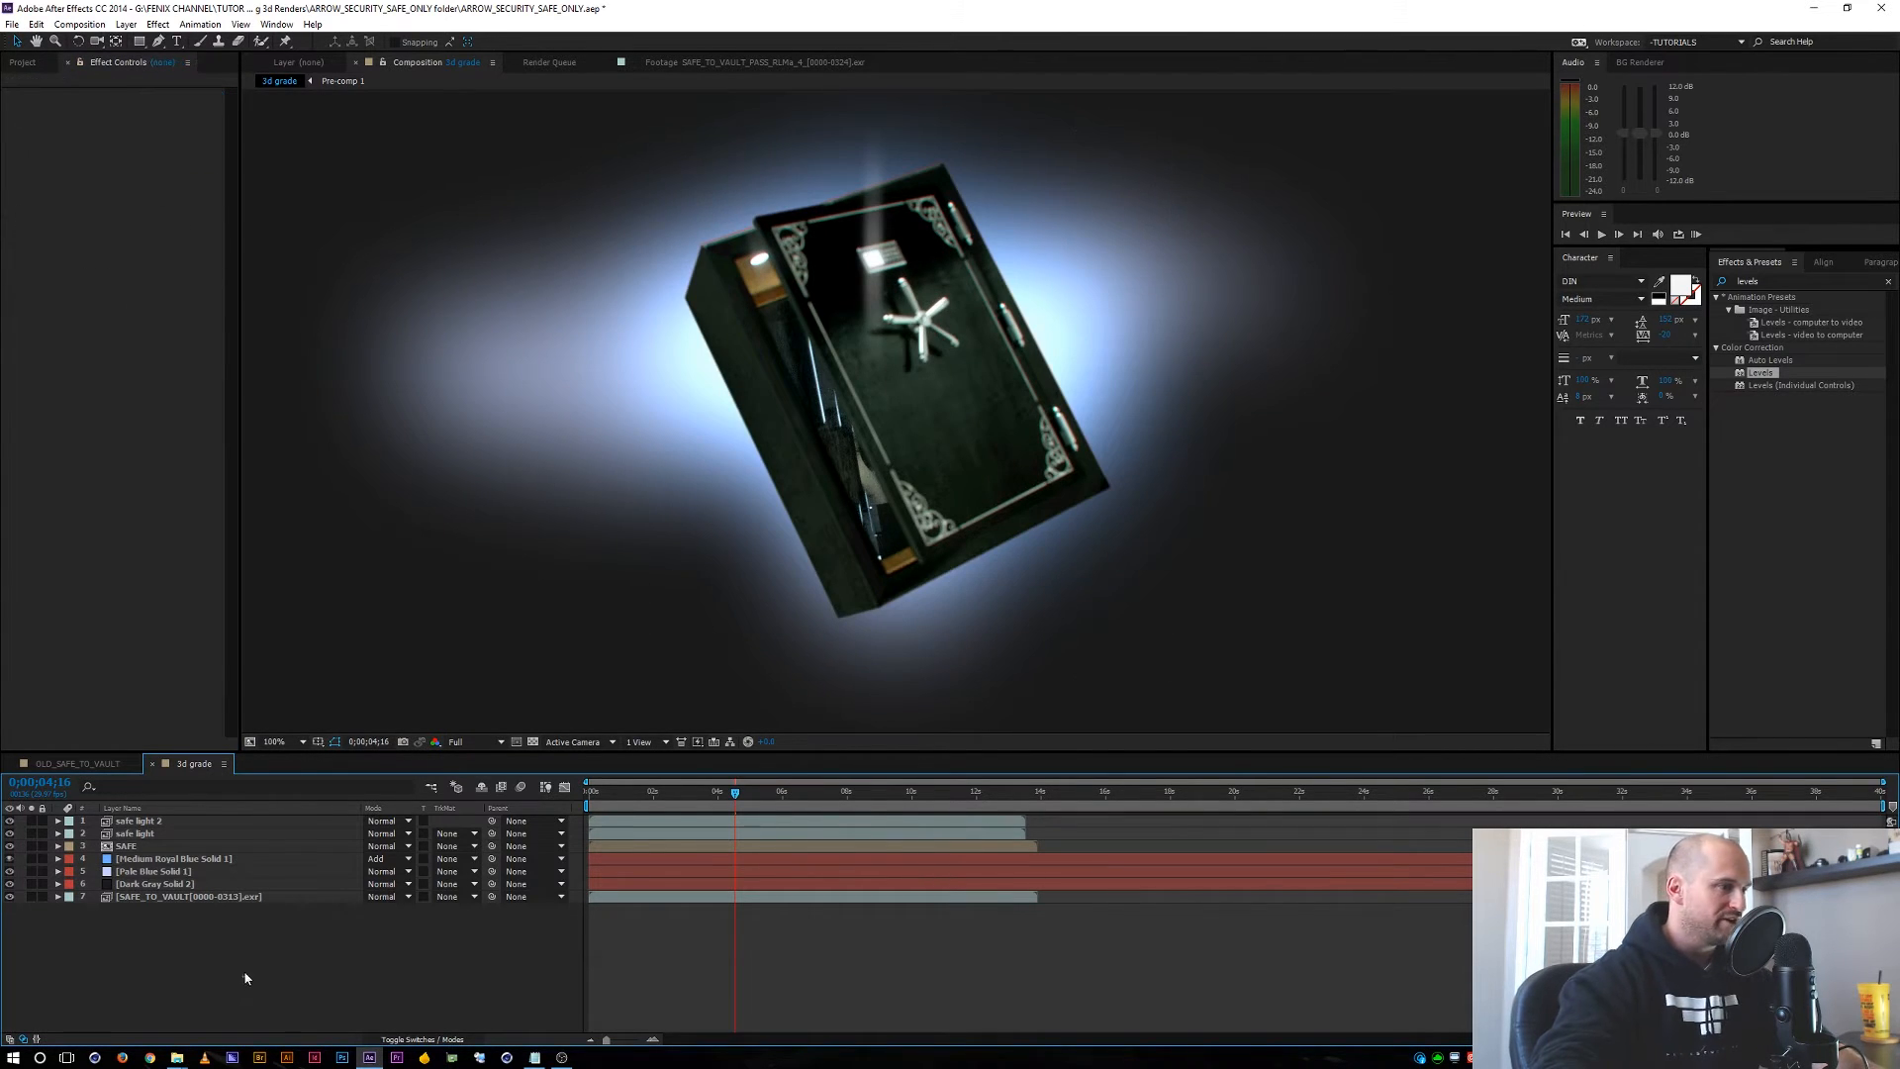
Add a Simple Choker effect to the SAFE layer with Choke Matte set to 0.5.
{"action": "left_click", "coordinate": [132, 847]}
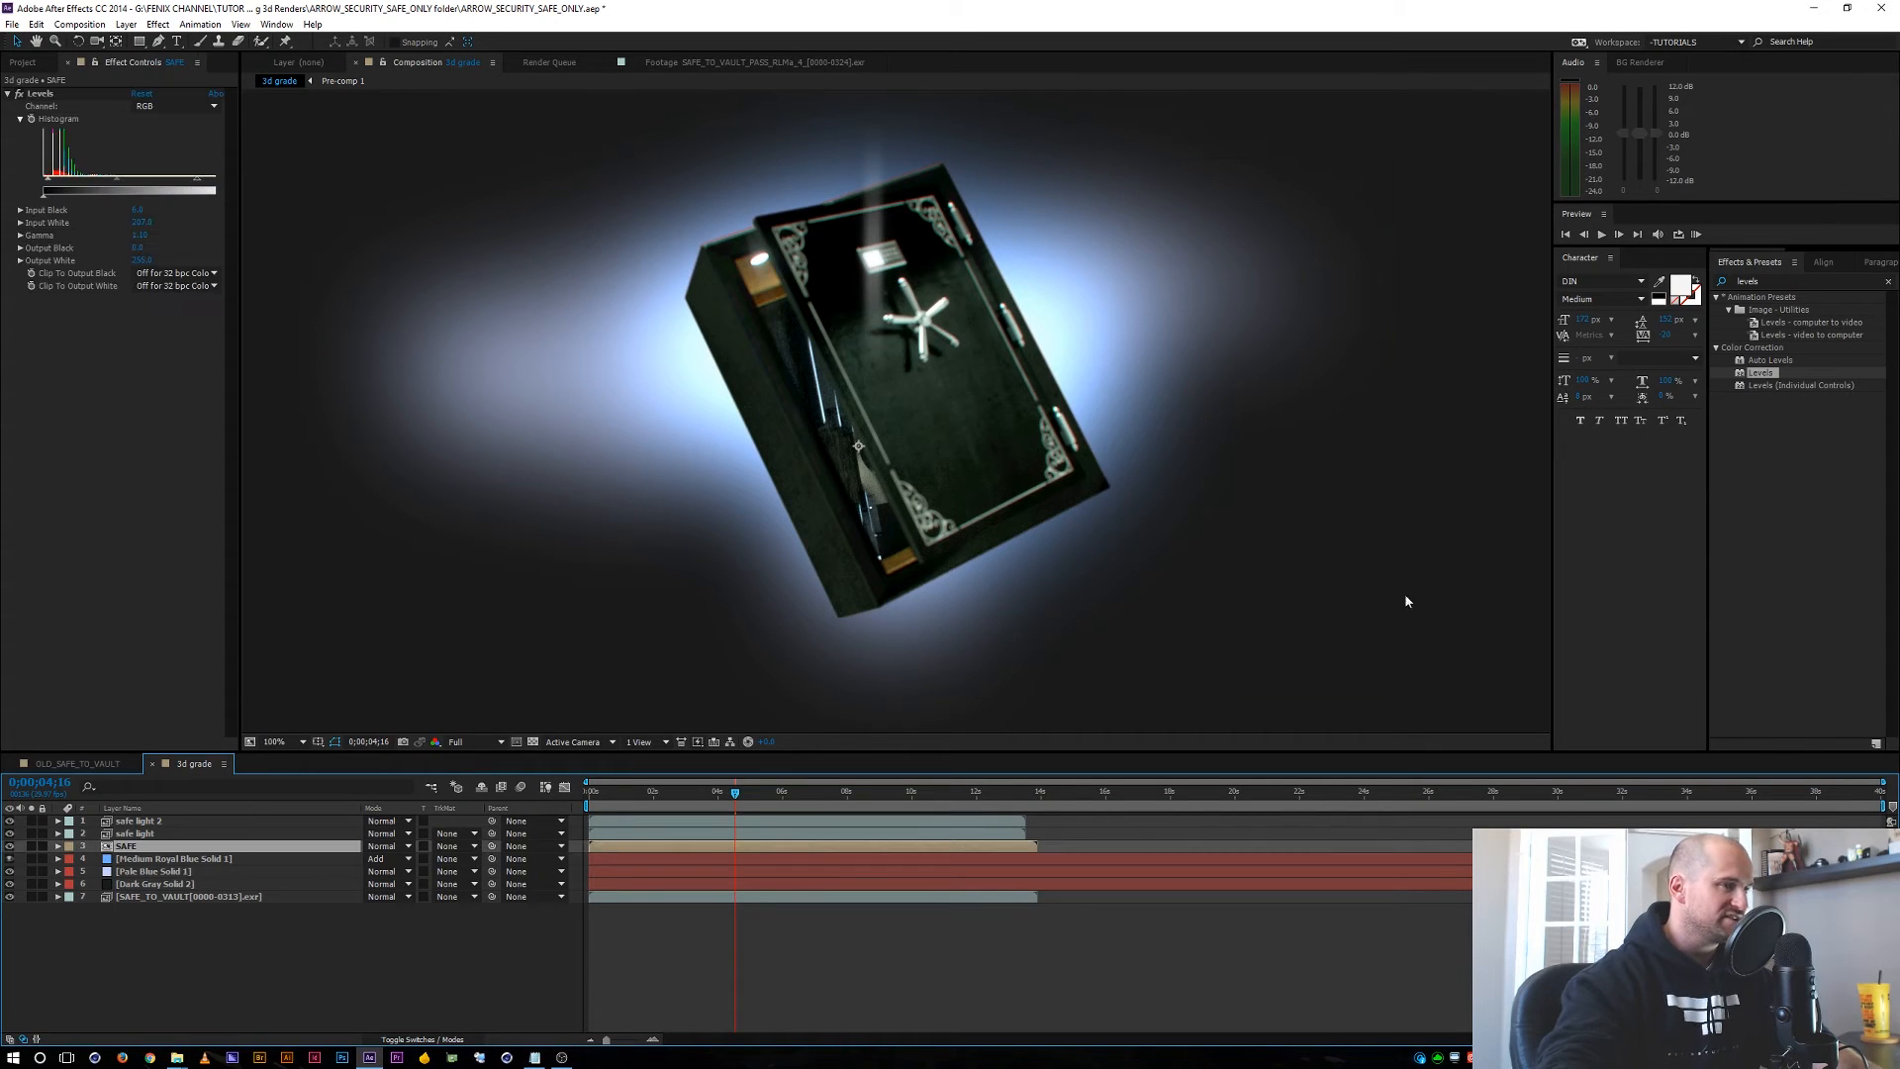
{"action": "left_click", "coordinate": [1783, 281]}
{"action": "type", "text": "simple"}
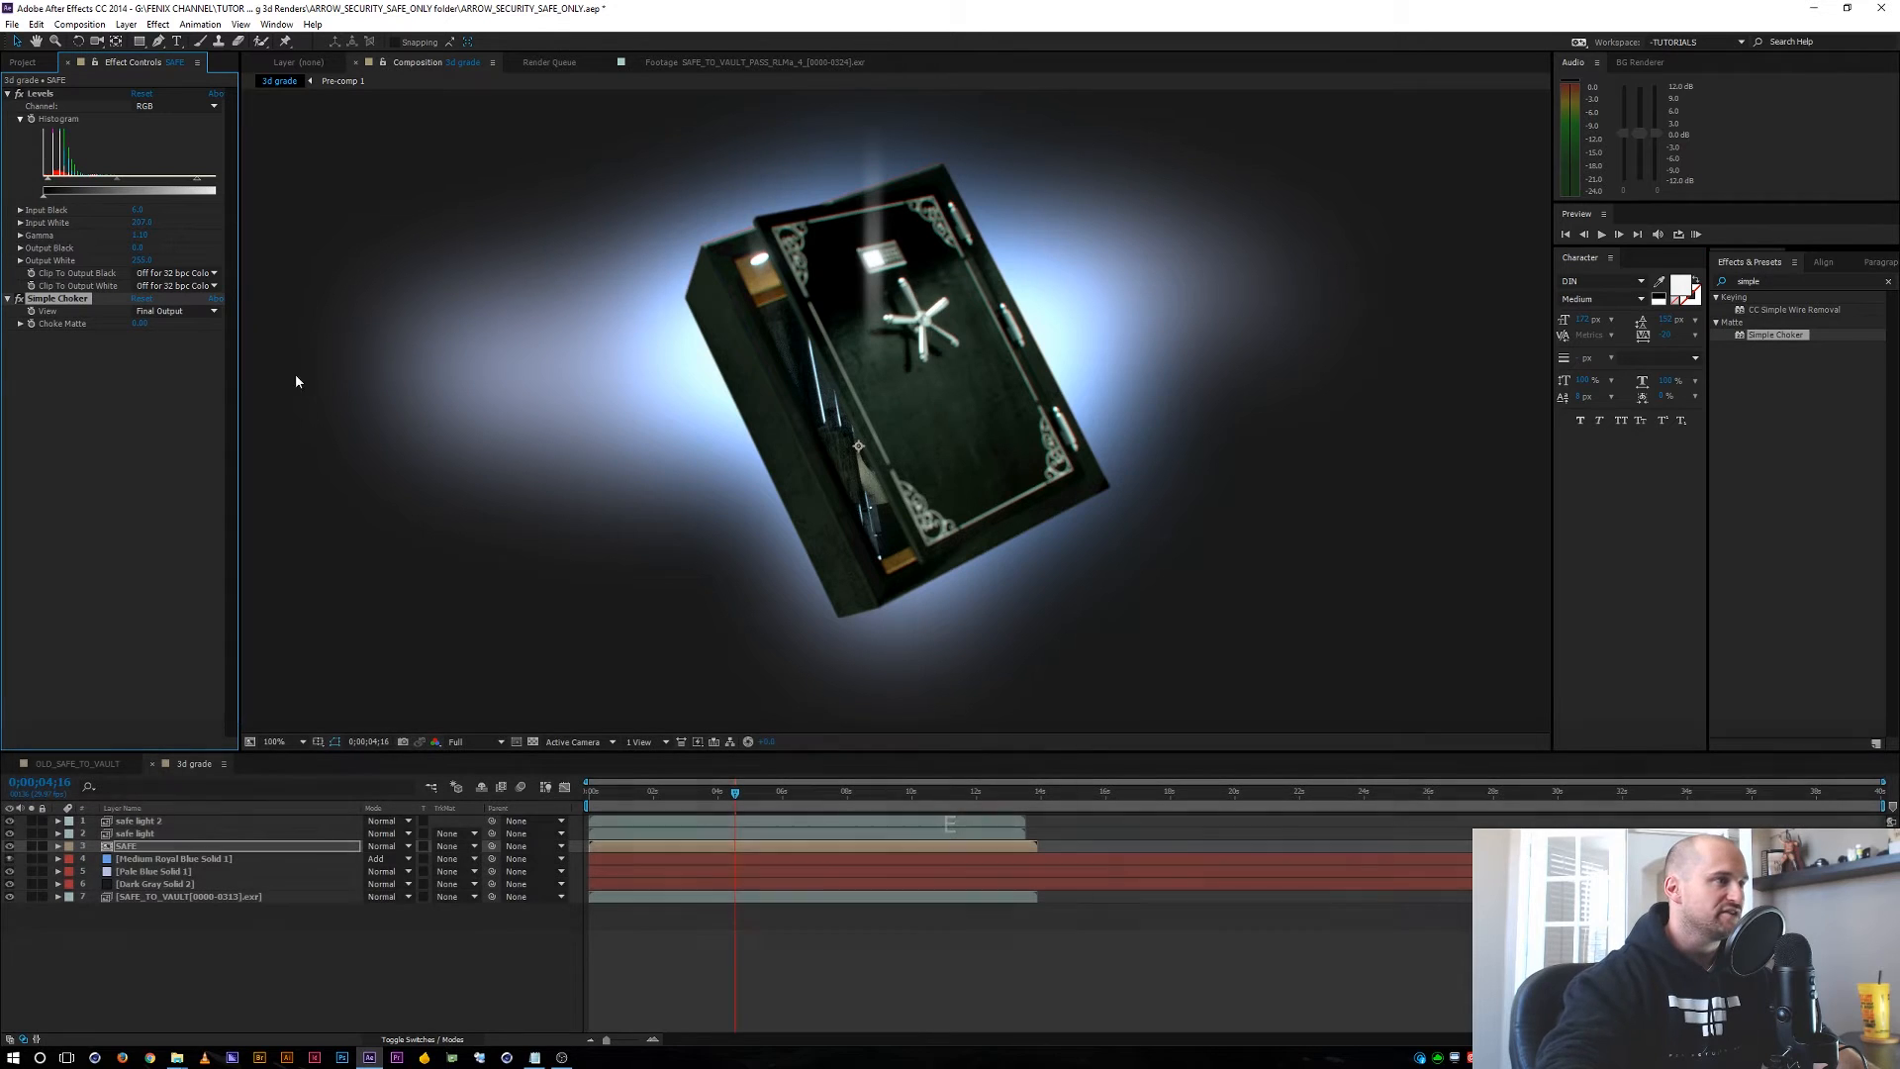
{"action": "key", "text": "Return"}
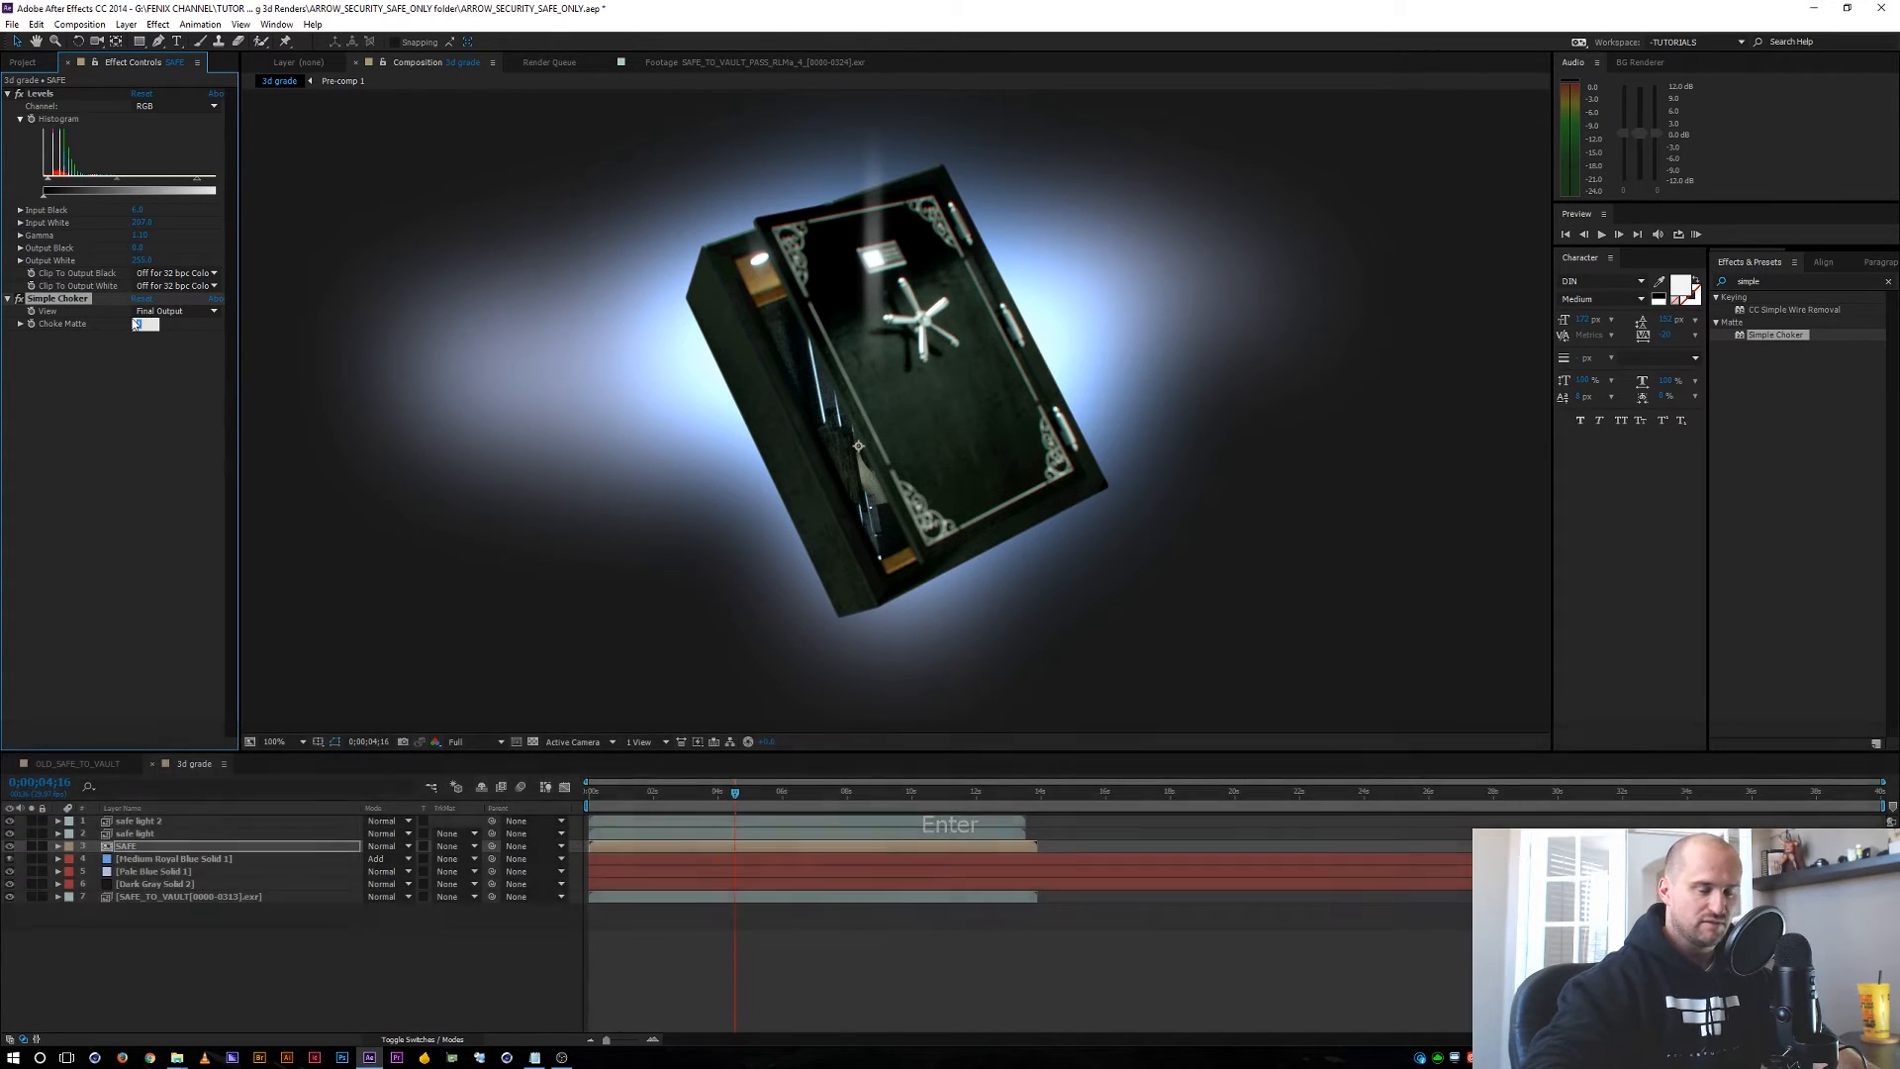
{"action": "left_click", "coordinate": [475, 1001]}
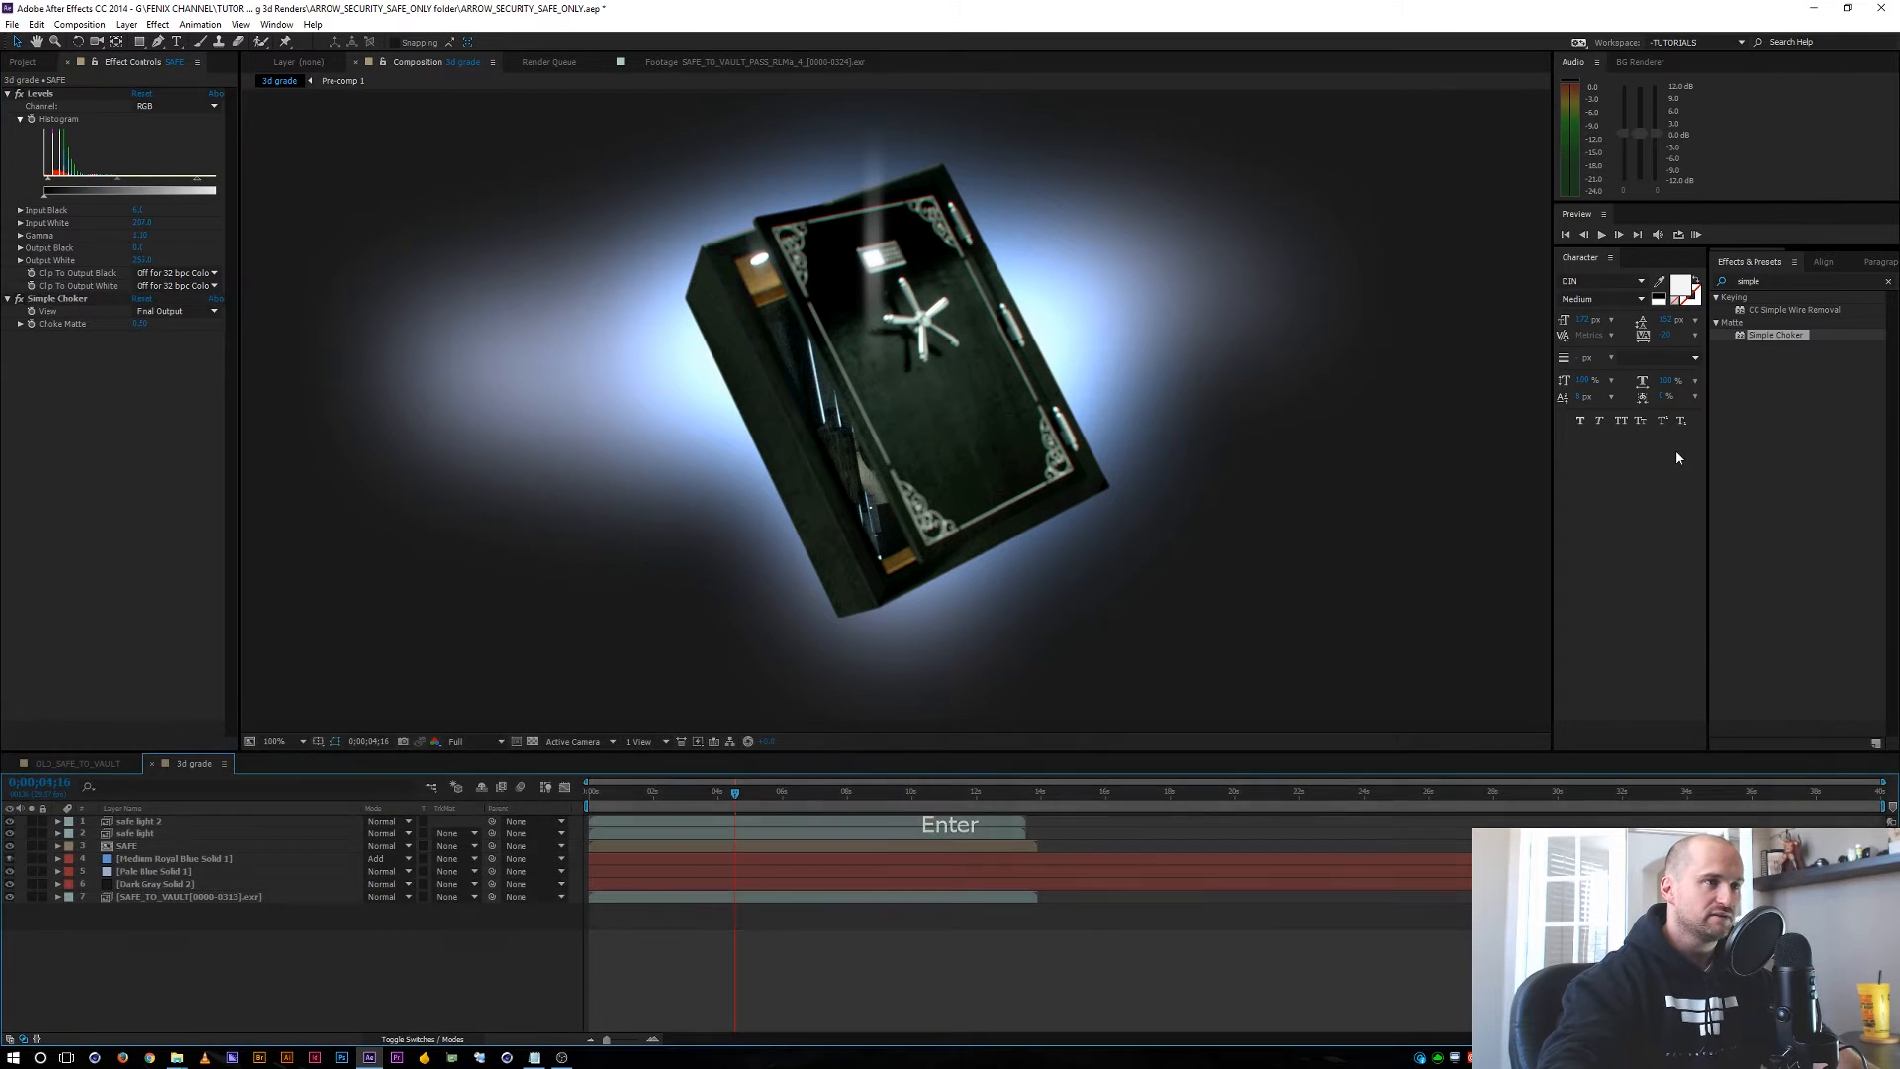
Add the Key Correct Edge Blur effect below Simple Choker on the SAFE layer with a Blur Amount of 1.
{"action": "double_click", "coordinate": [1776, 283]}
{"action": "type", "text": "edge"}
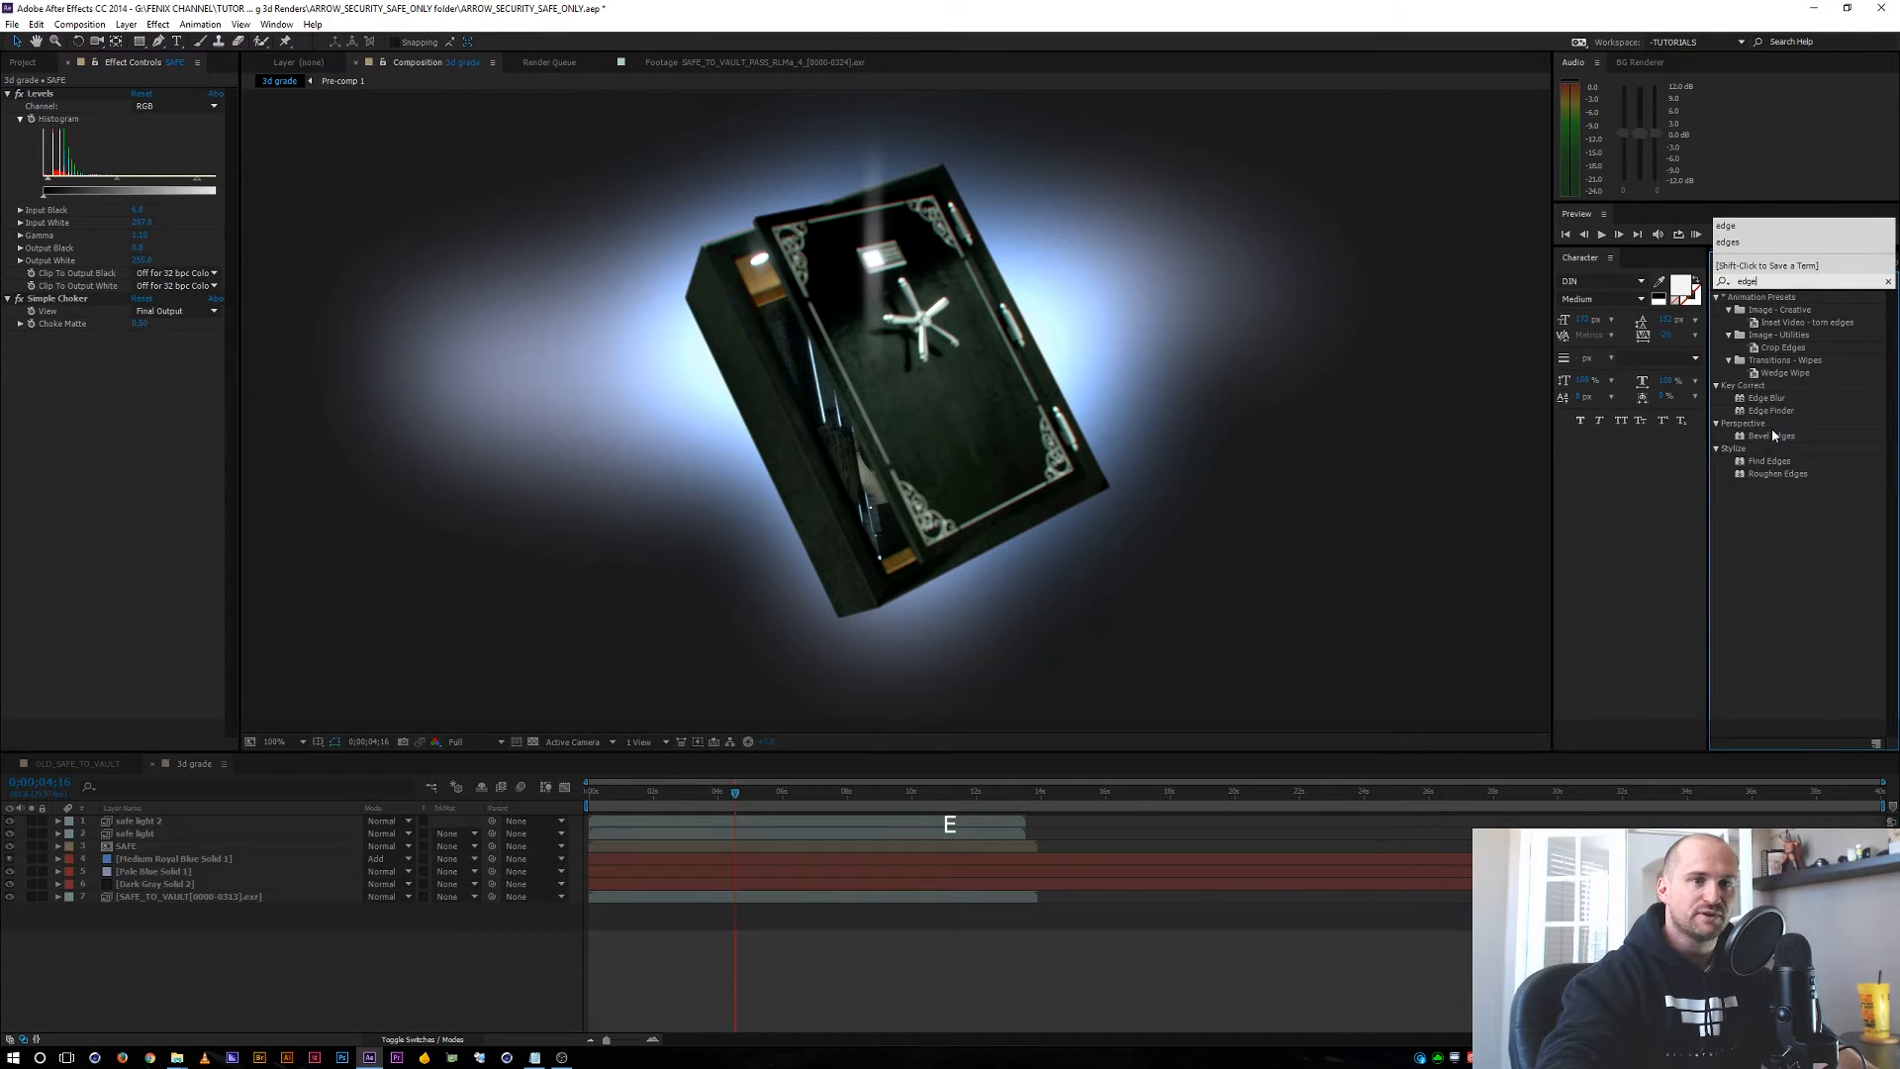
{"action": "left_click", "coordinate": [1767, 398]}
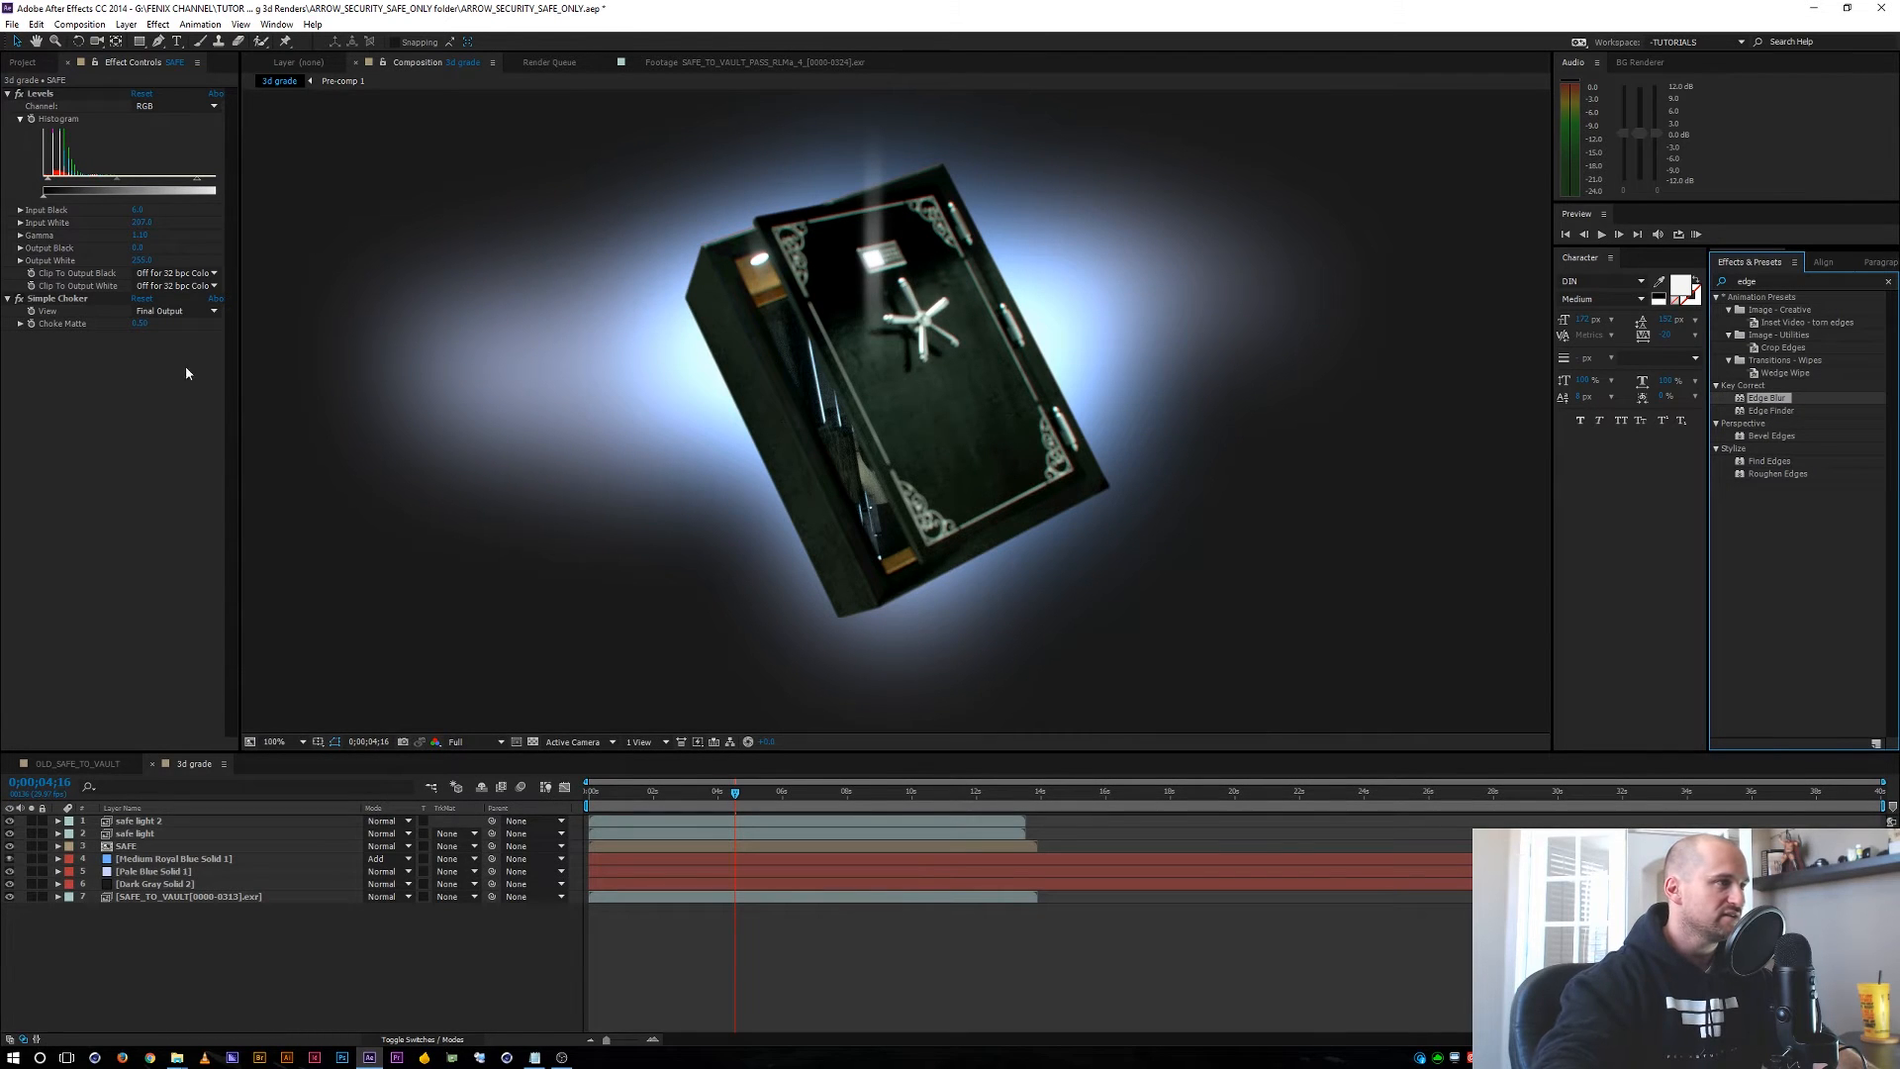
{"action": "left_click_drag", "start_coordinate": [1763, 402], "coordinate": [100, 455]}
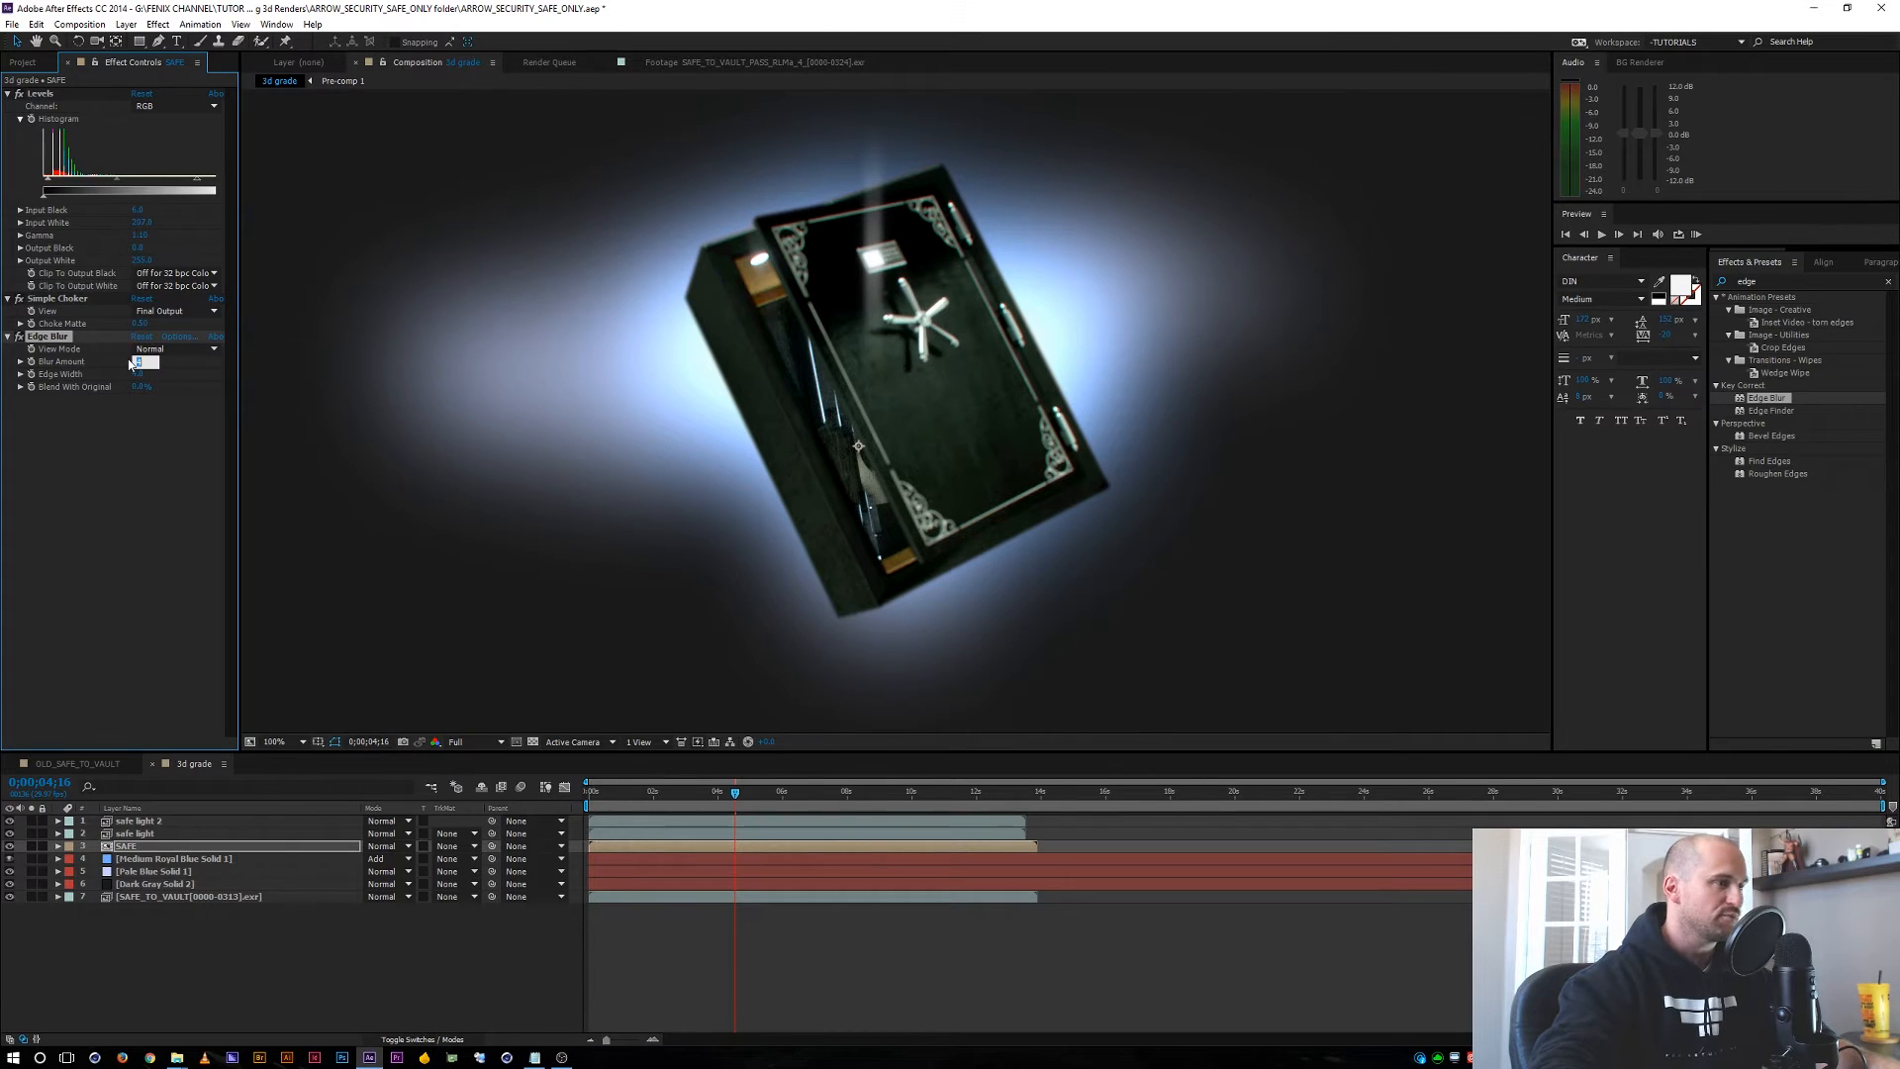
{"action": "key", "text": "Tab"}
{"action": "type", "text": "1"}
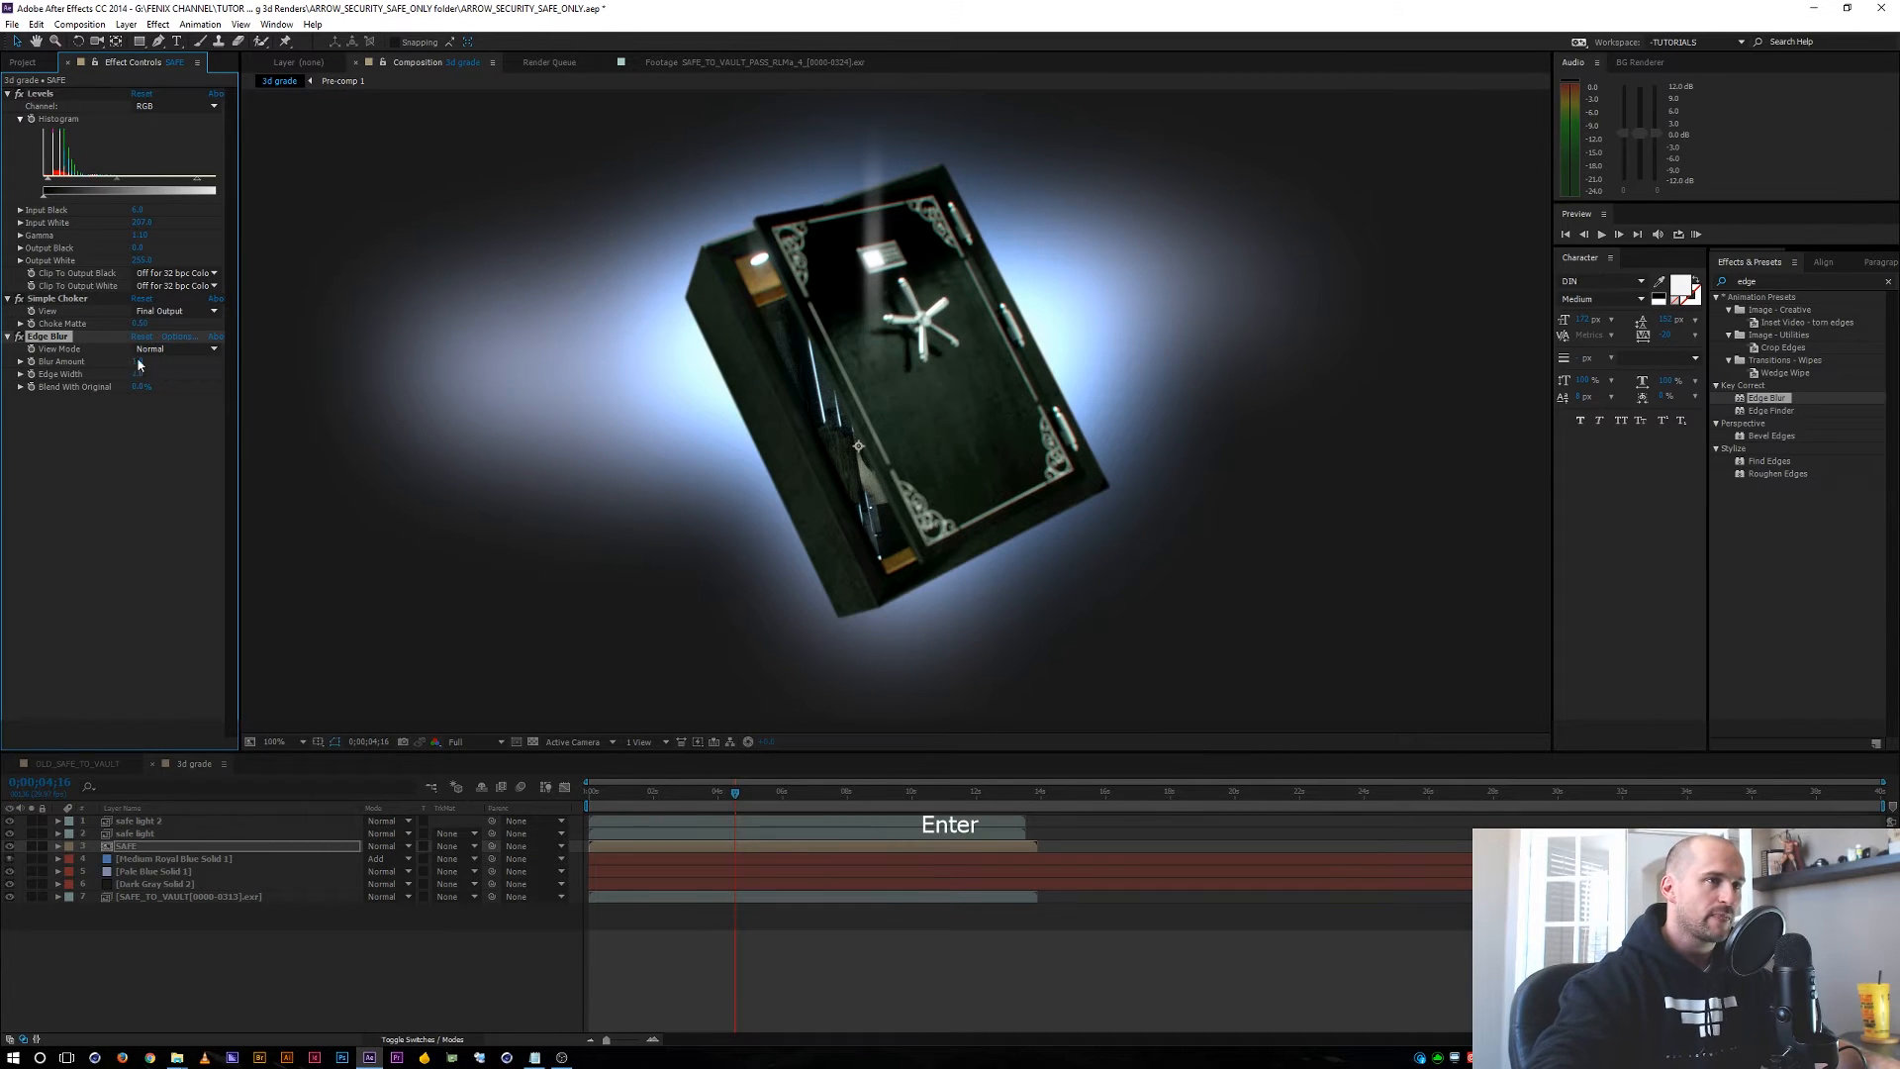
{"action": "left_click", "coordinate": [215, 950]}
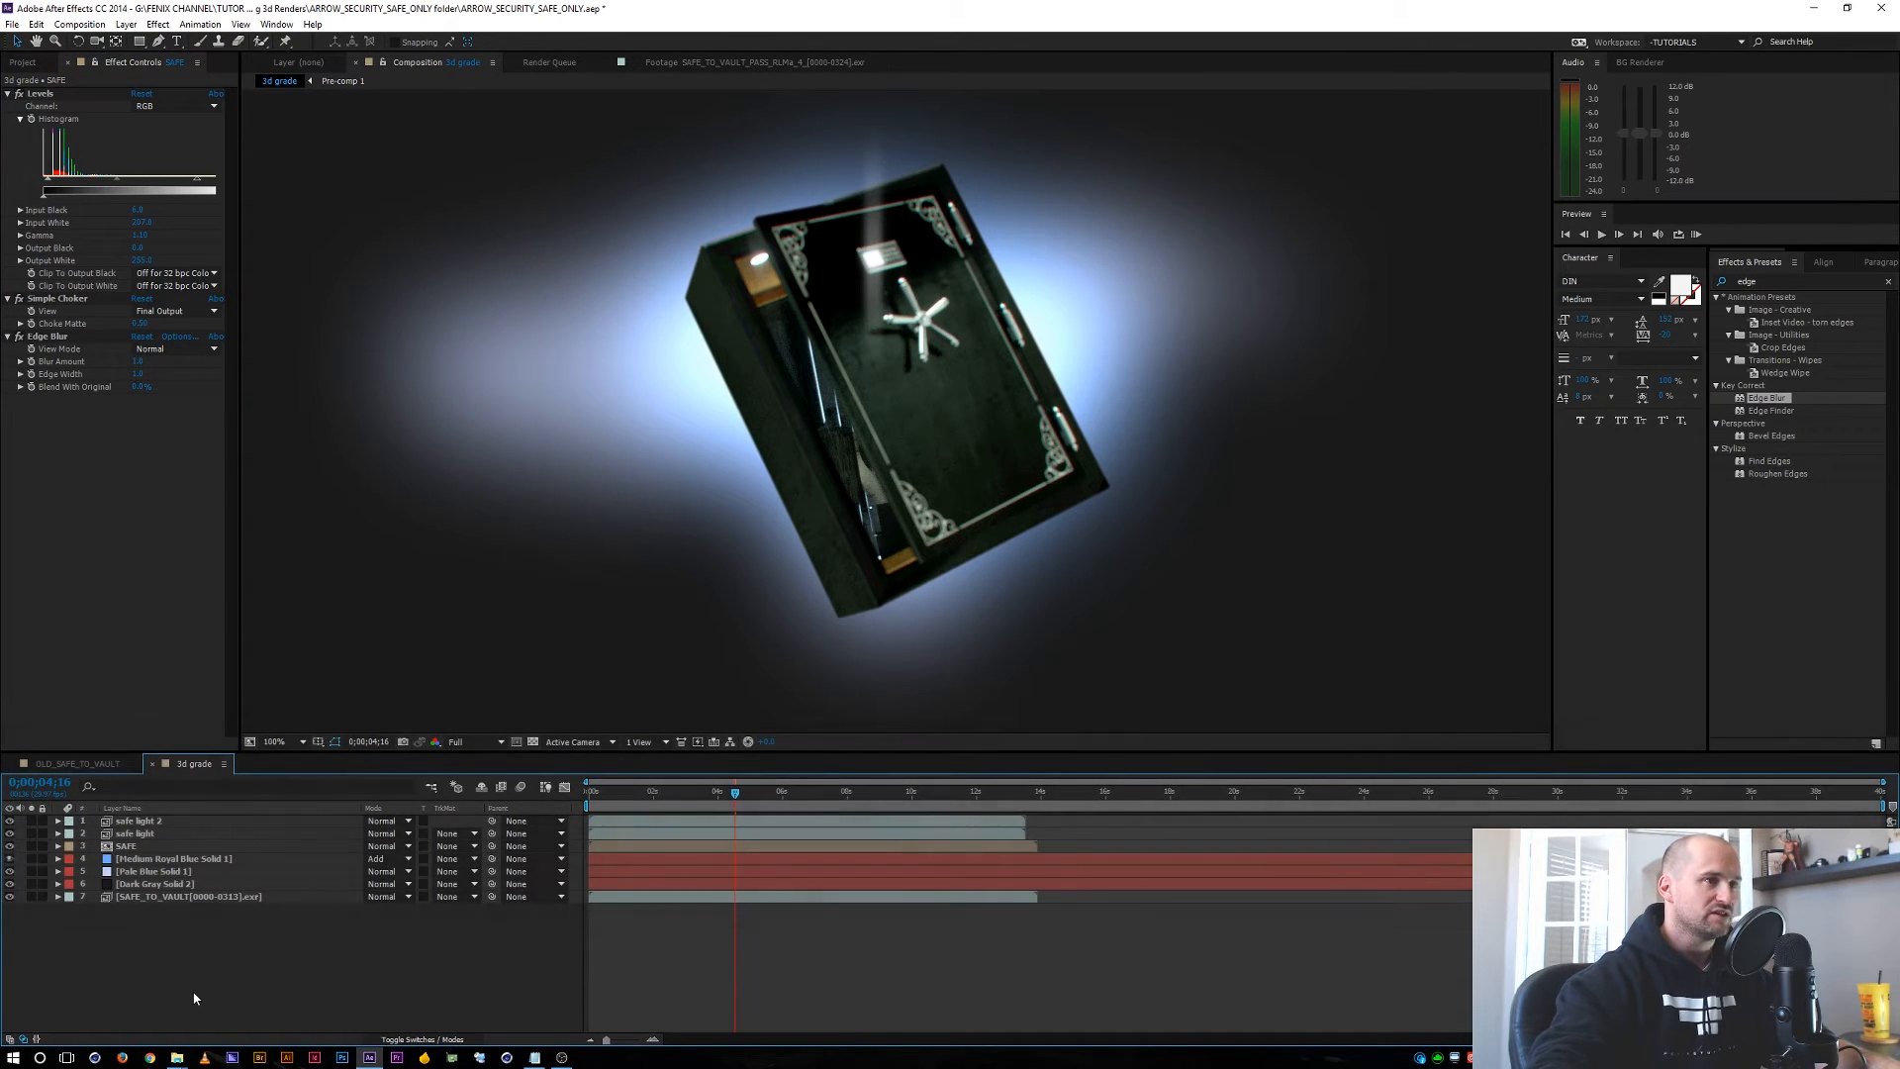
Create a pale blue comp-size solid named ATMOS above all the other layers.
{"action": "left_click", "coordinate": [277, 741]}
{"action": "left_click", "coordinate": [289, 776]}
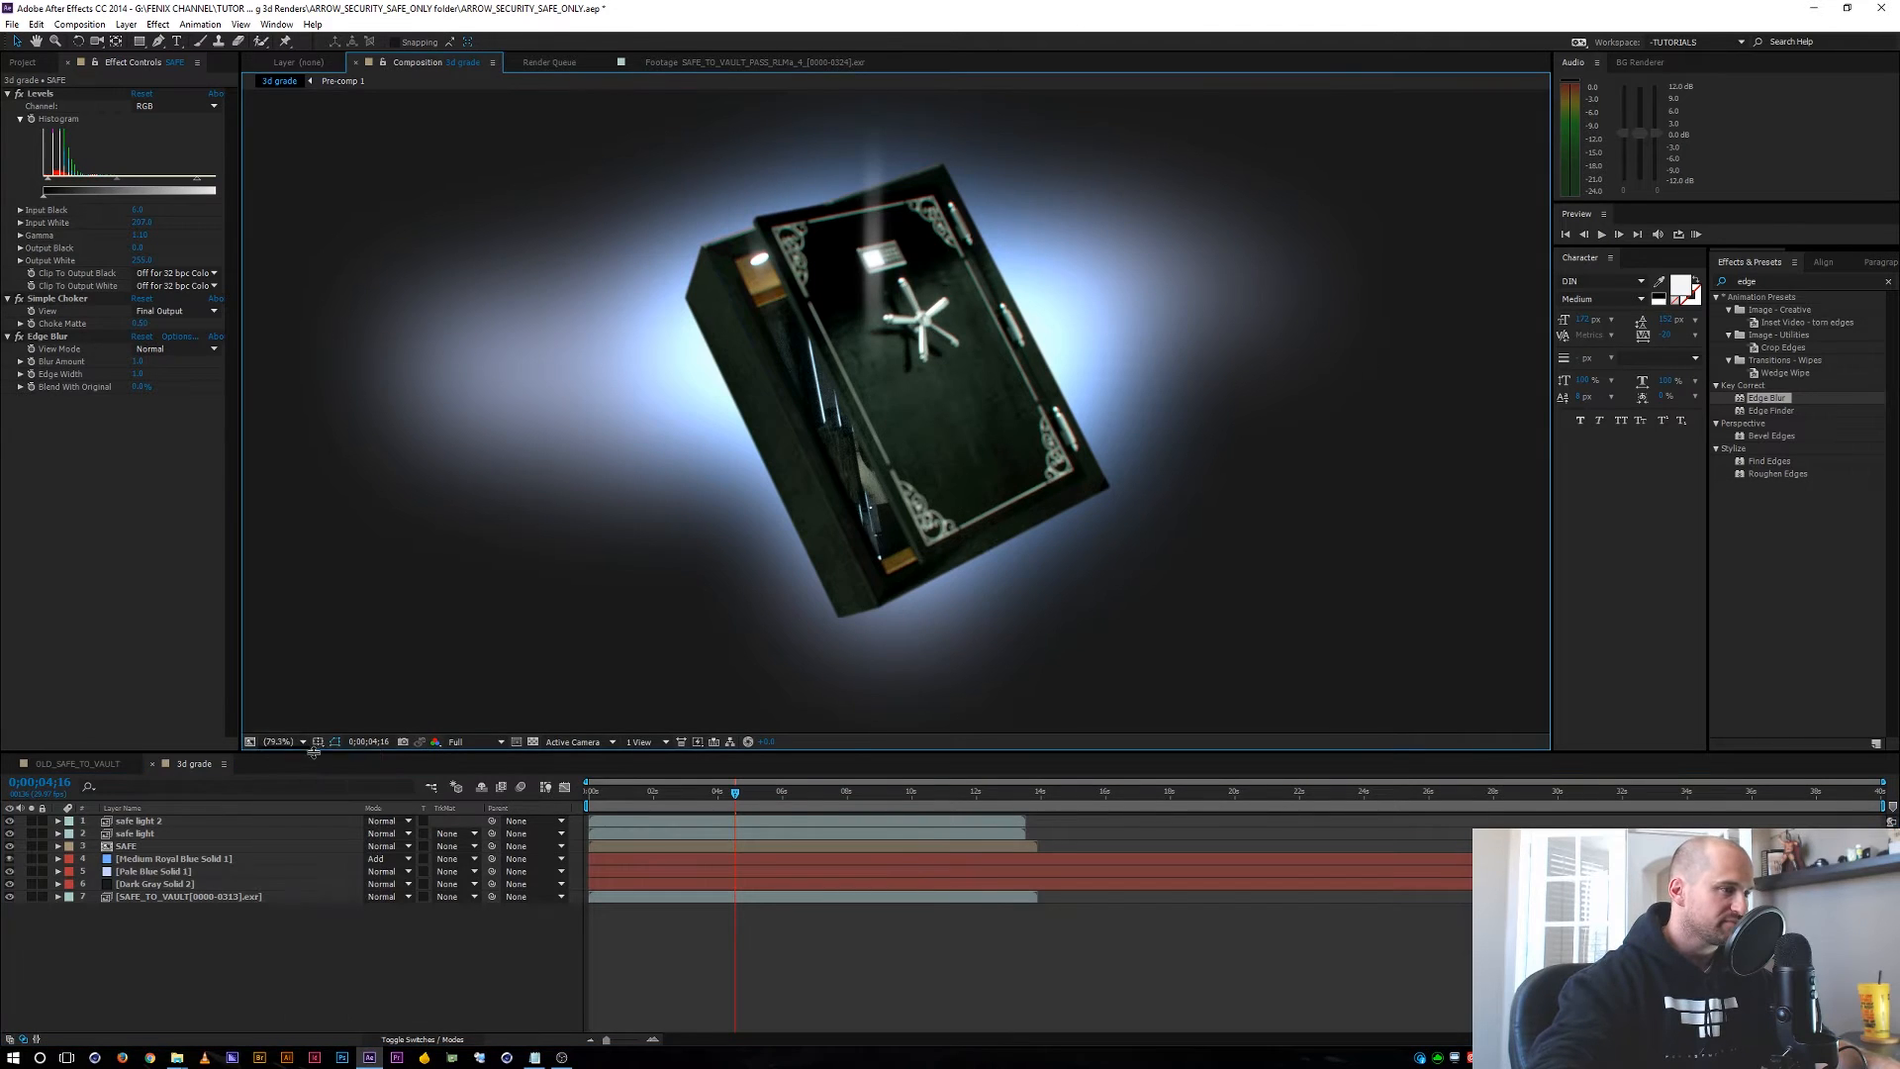
{"action": "left_click", "coordinate": [477, 934]}
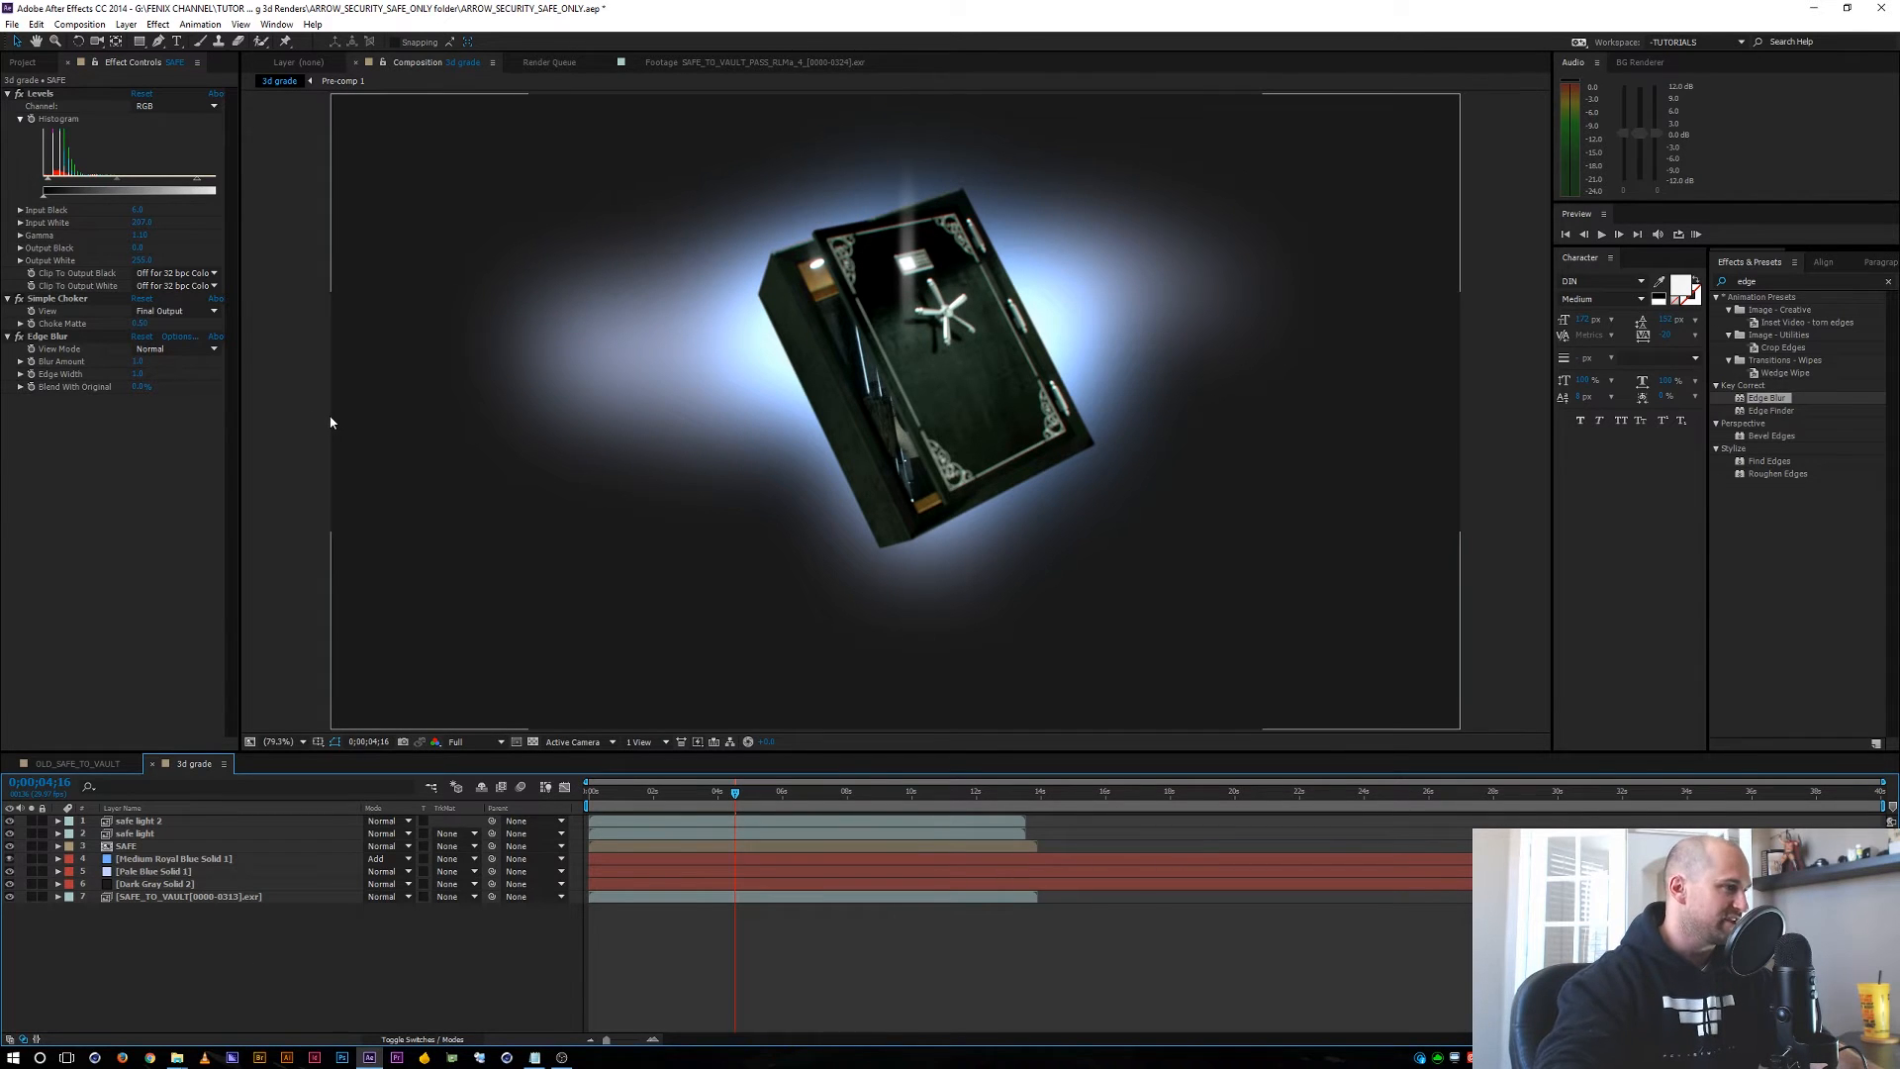
{"action": "left_click", "coordinate": [131, 860]}
{"action": "left_click", "coordinate": [242, 987]}
{"action": "key", "text": "ctrl+y"}
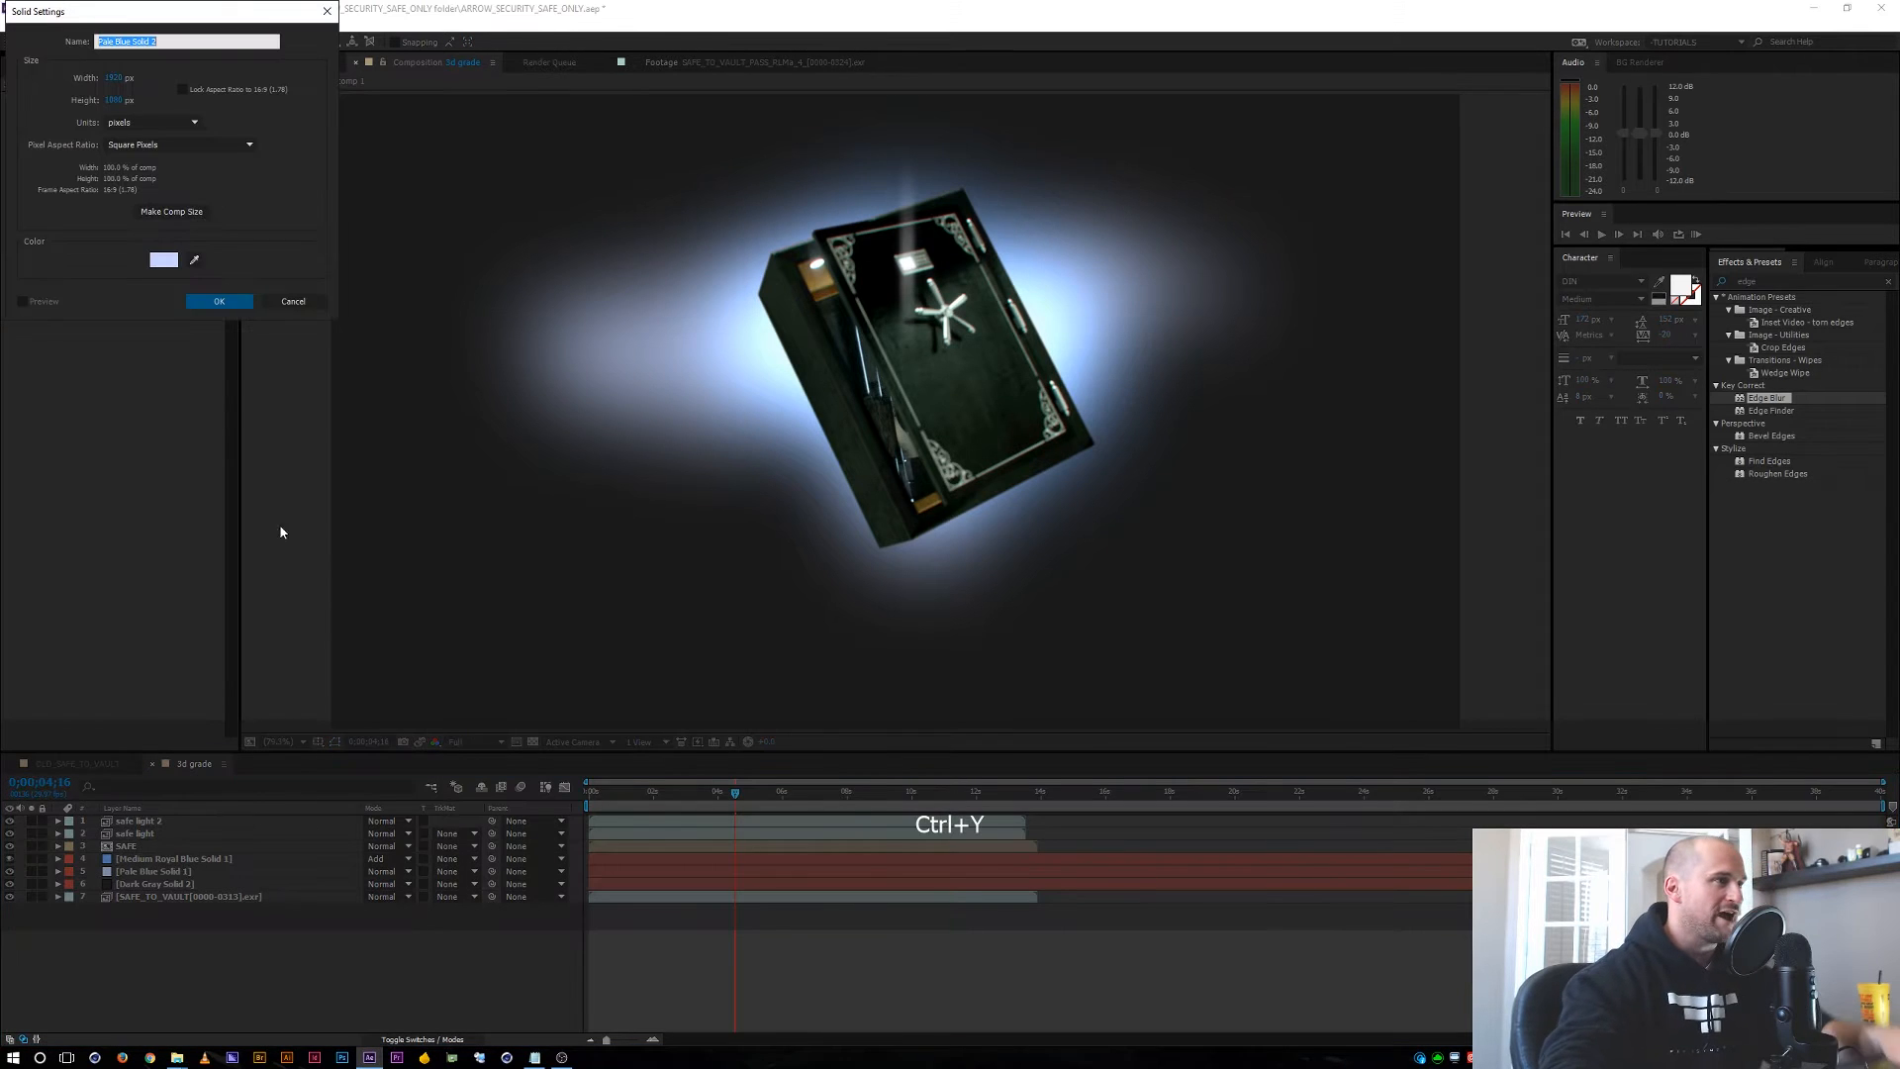
{"action": "key", "text": "shift"}
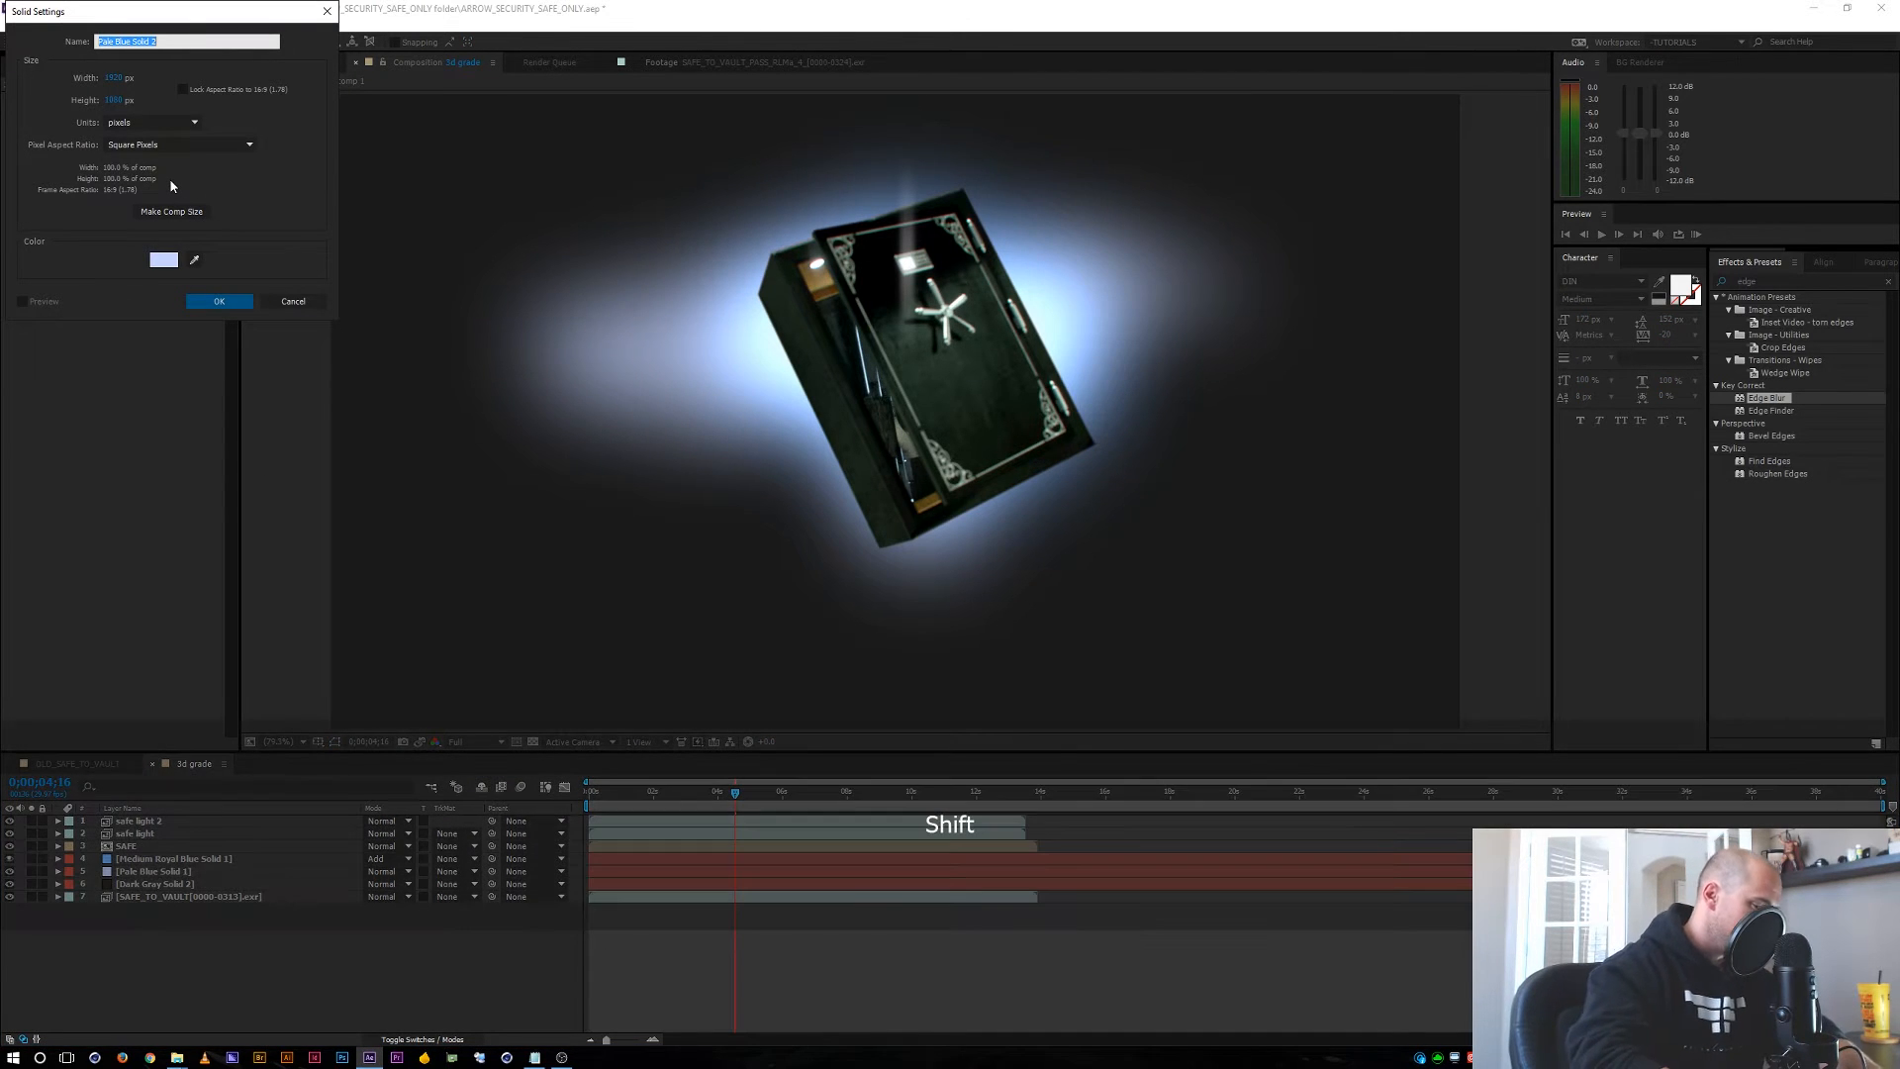
{"action": "type", "text": "ATMOS"}
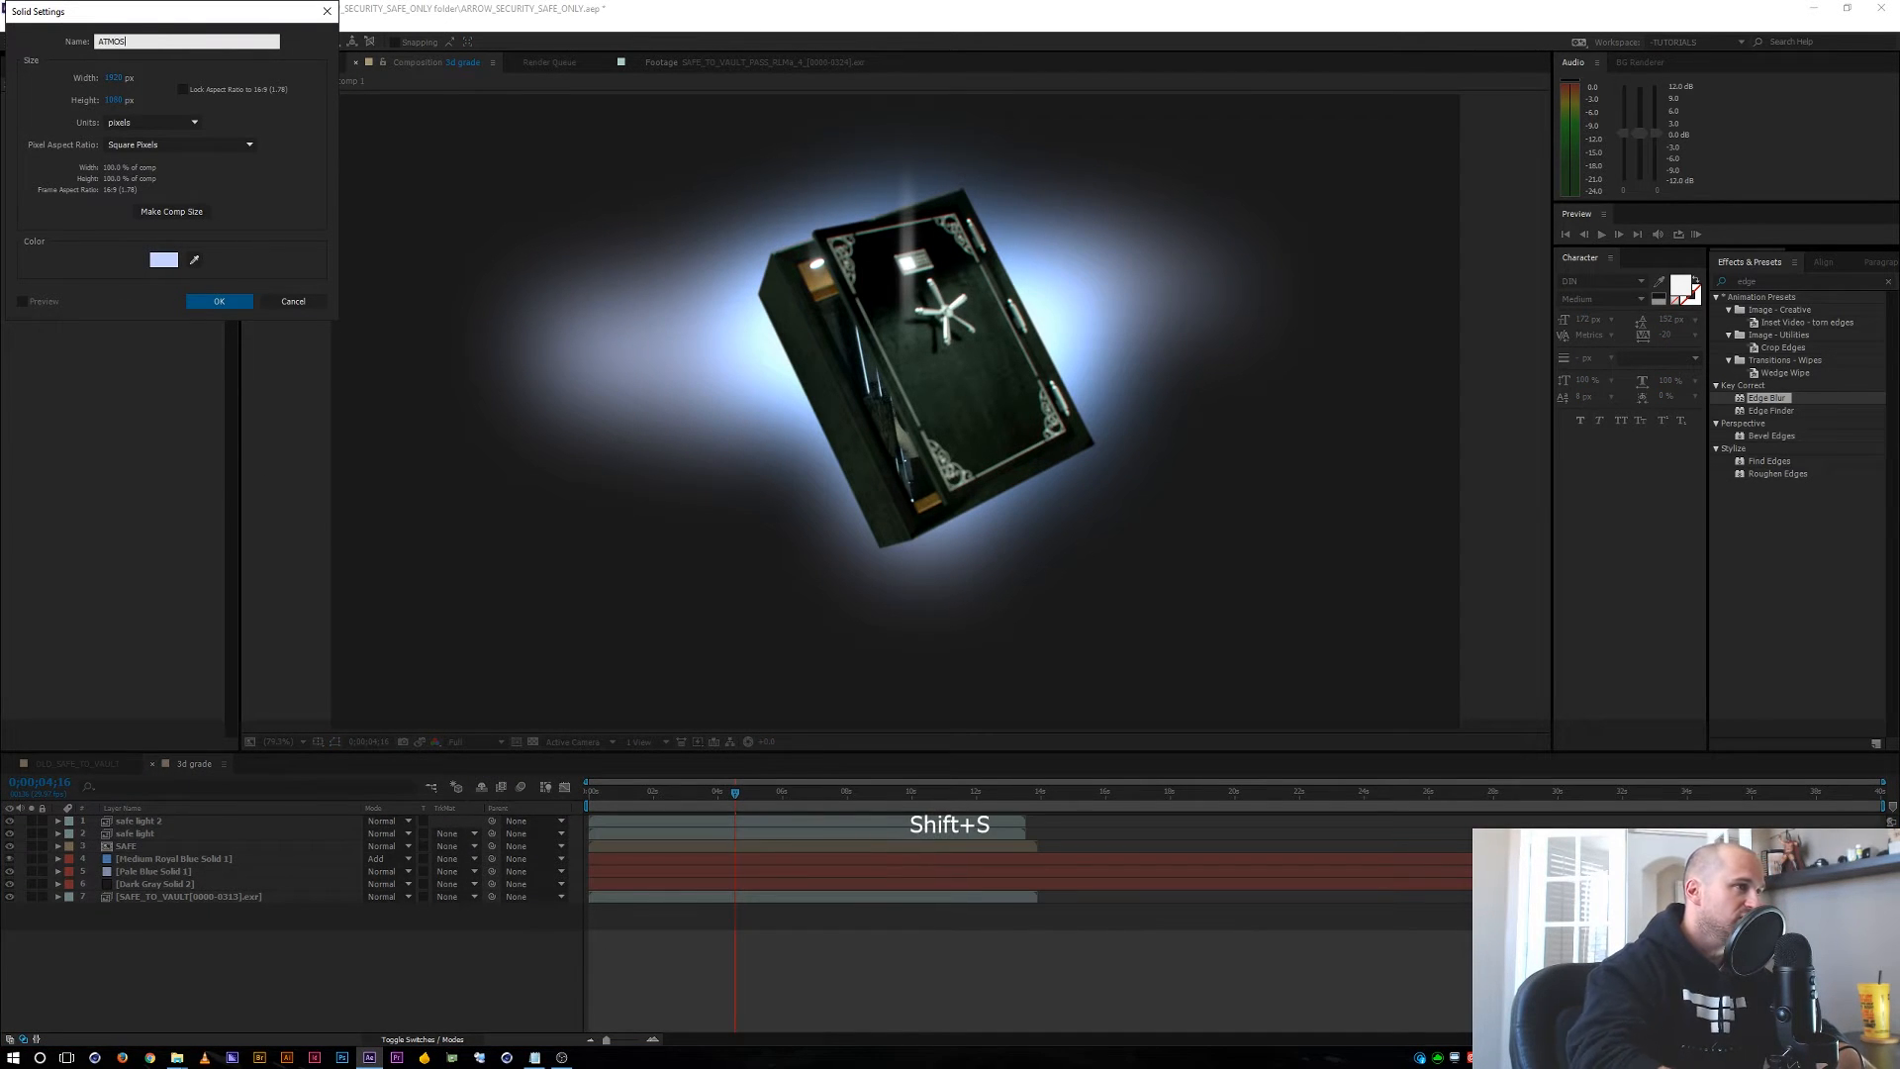
{"action": "left_click", "coordinate": [219, 302]}
Draw a wide elliptical mask on the ATMOS solid, mostly above the frame and slightly overlapping its upper edge, and reveal its Mask Feather.
{"action": "key", "text": "comma"}
{"action": "key", "text": "comma"}
{"action": "key", "text": "comma"}
{"action": "key", "text": "comma"}
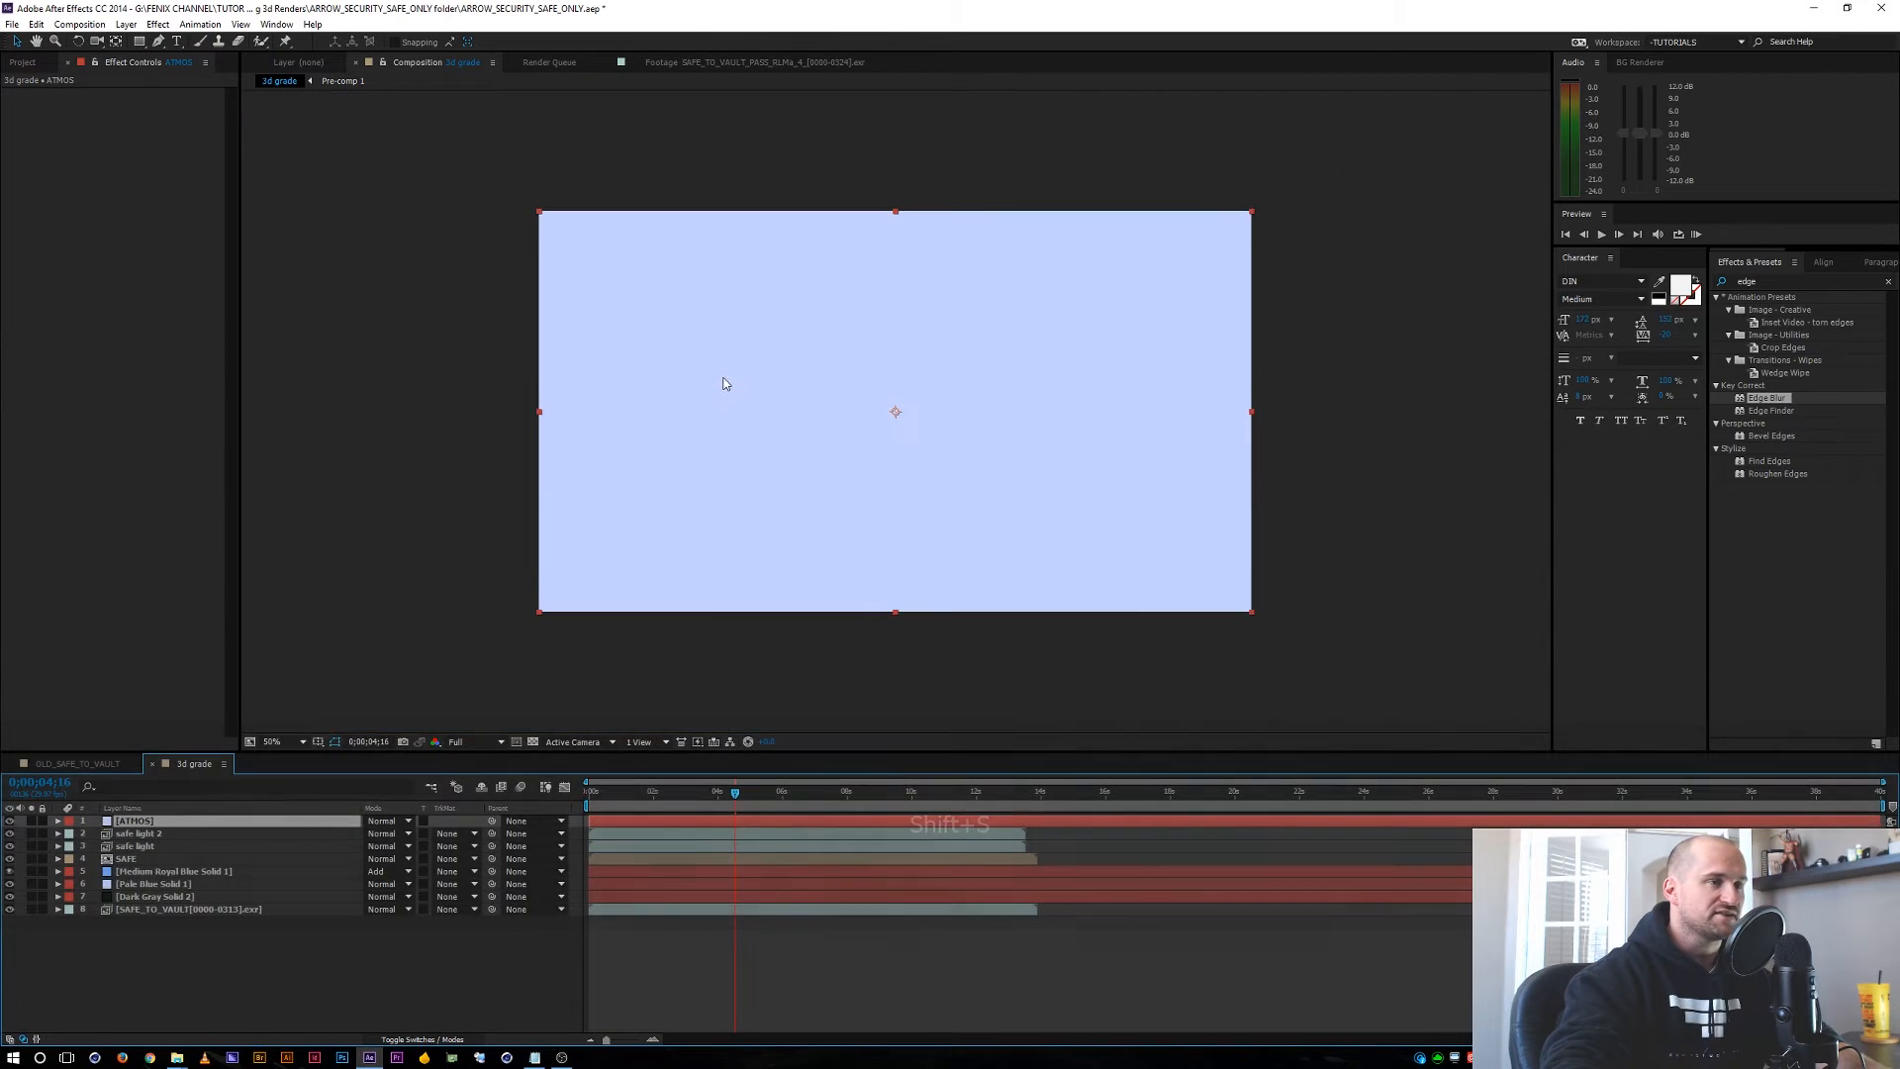
{"action": "key", "text": "q"}
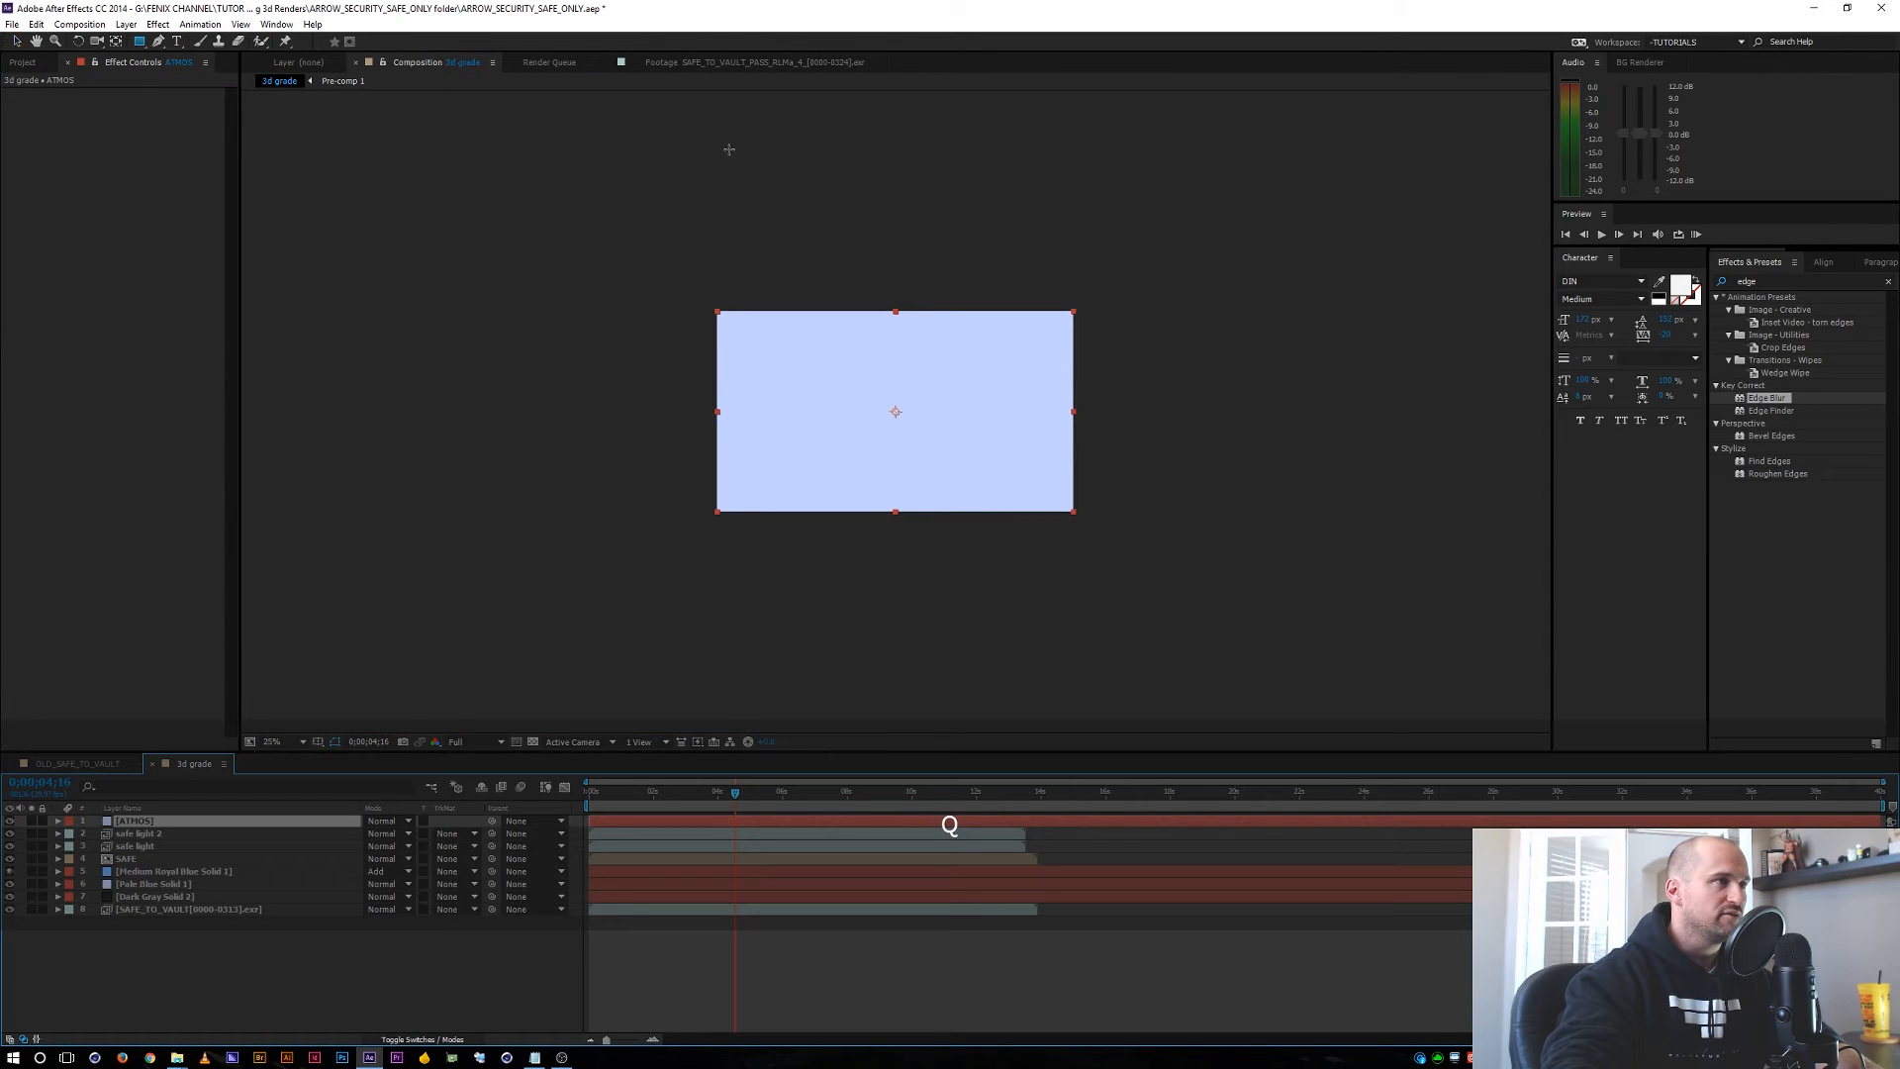
{"action": "left_click_drag", "start_coordinate": [723, 140], "coordinate": [1085, 326]}
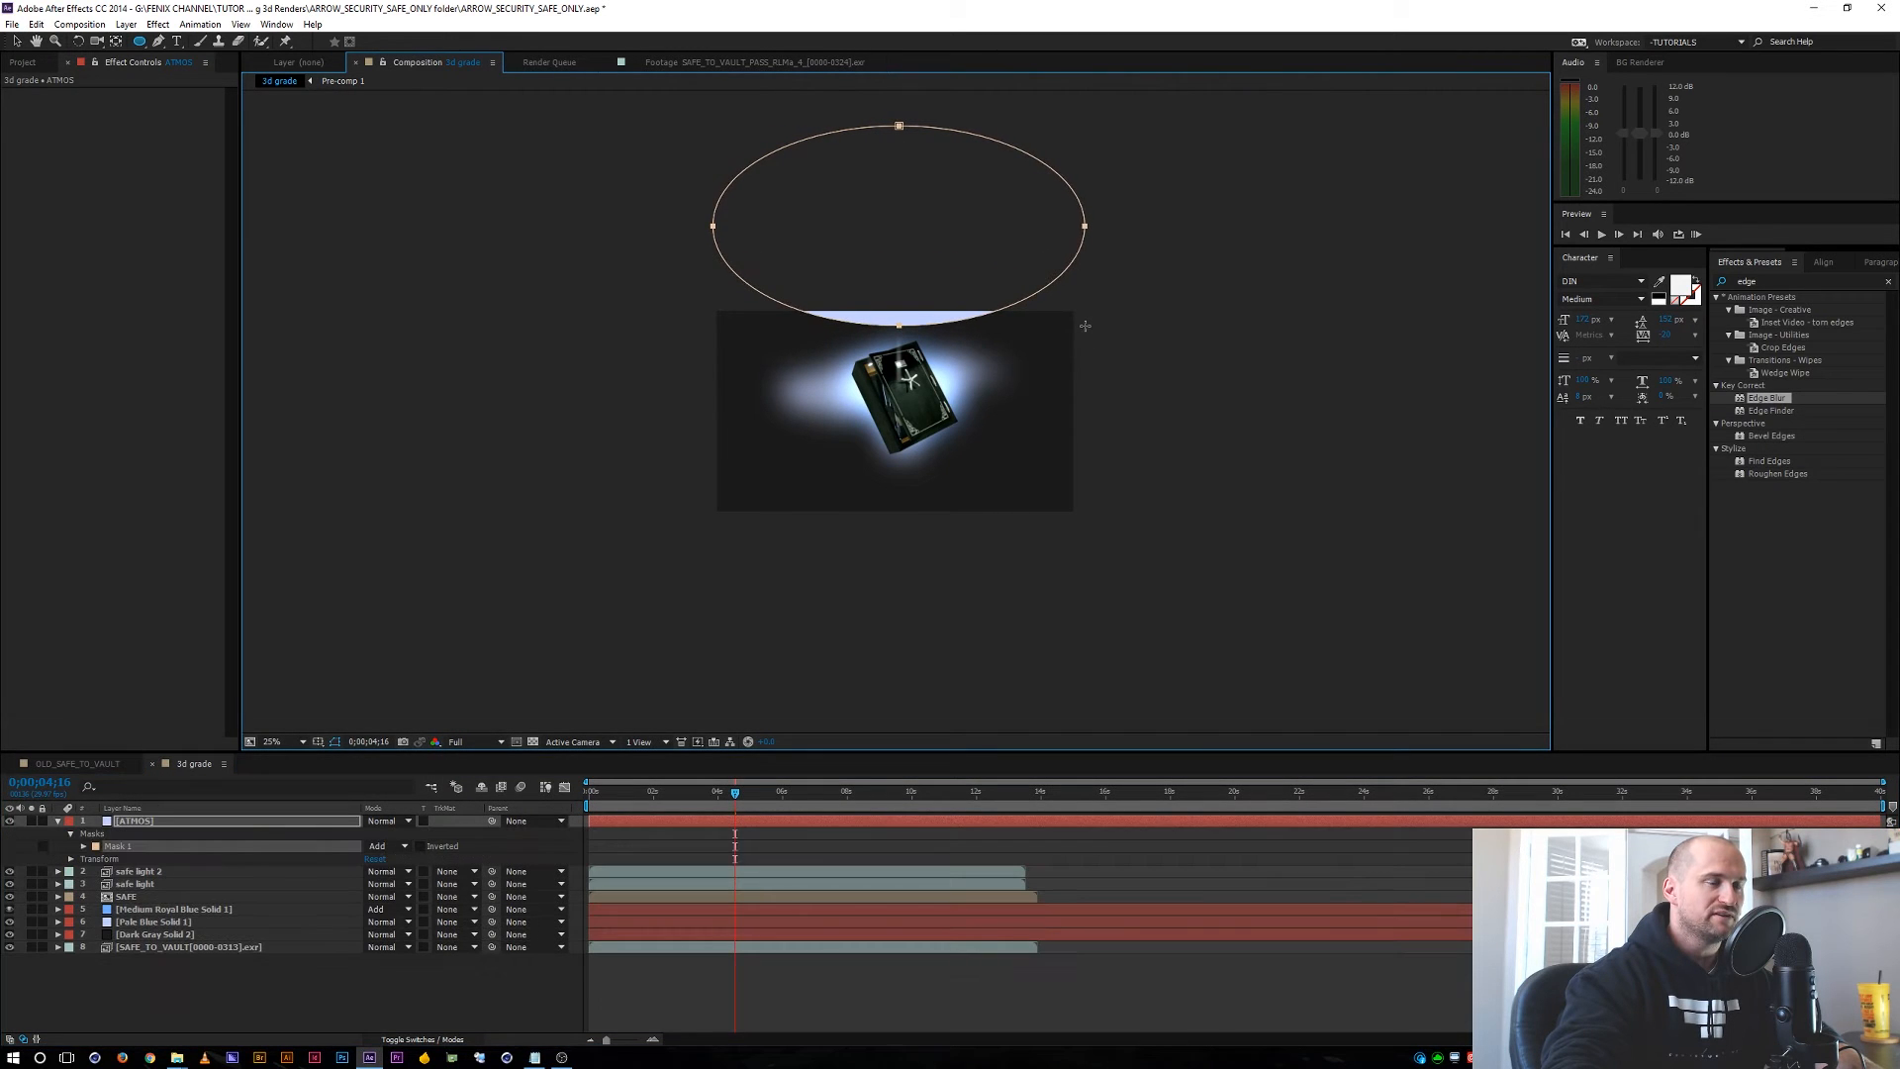
{"action": "key", "text": "f"}
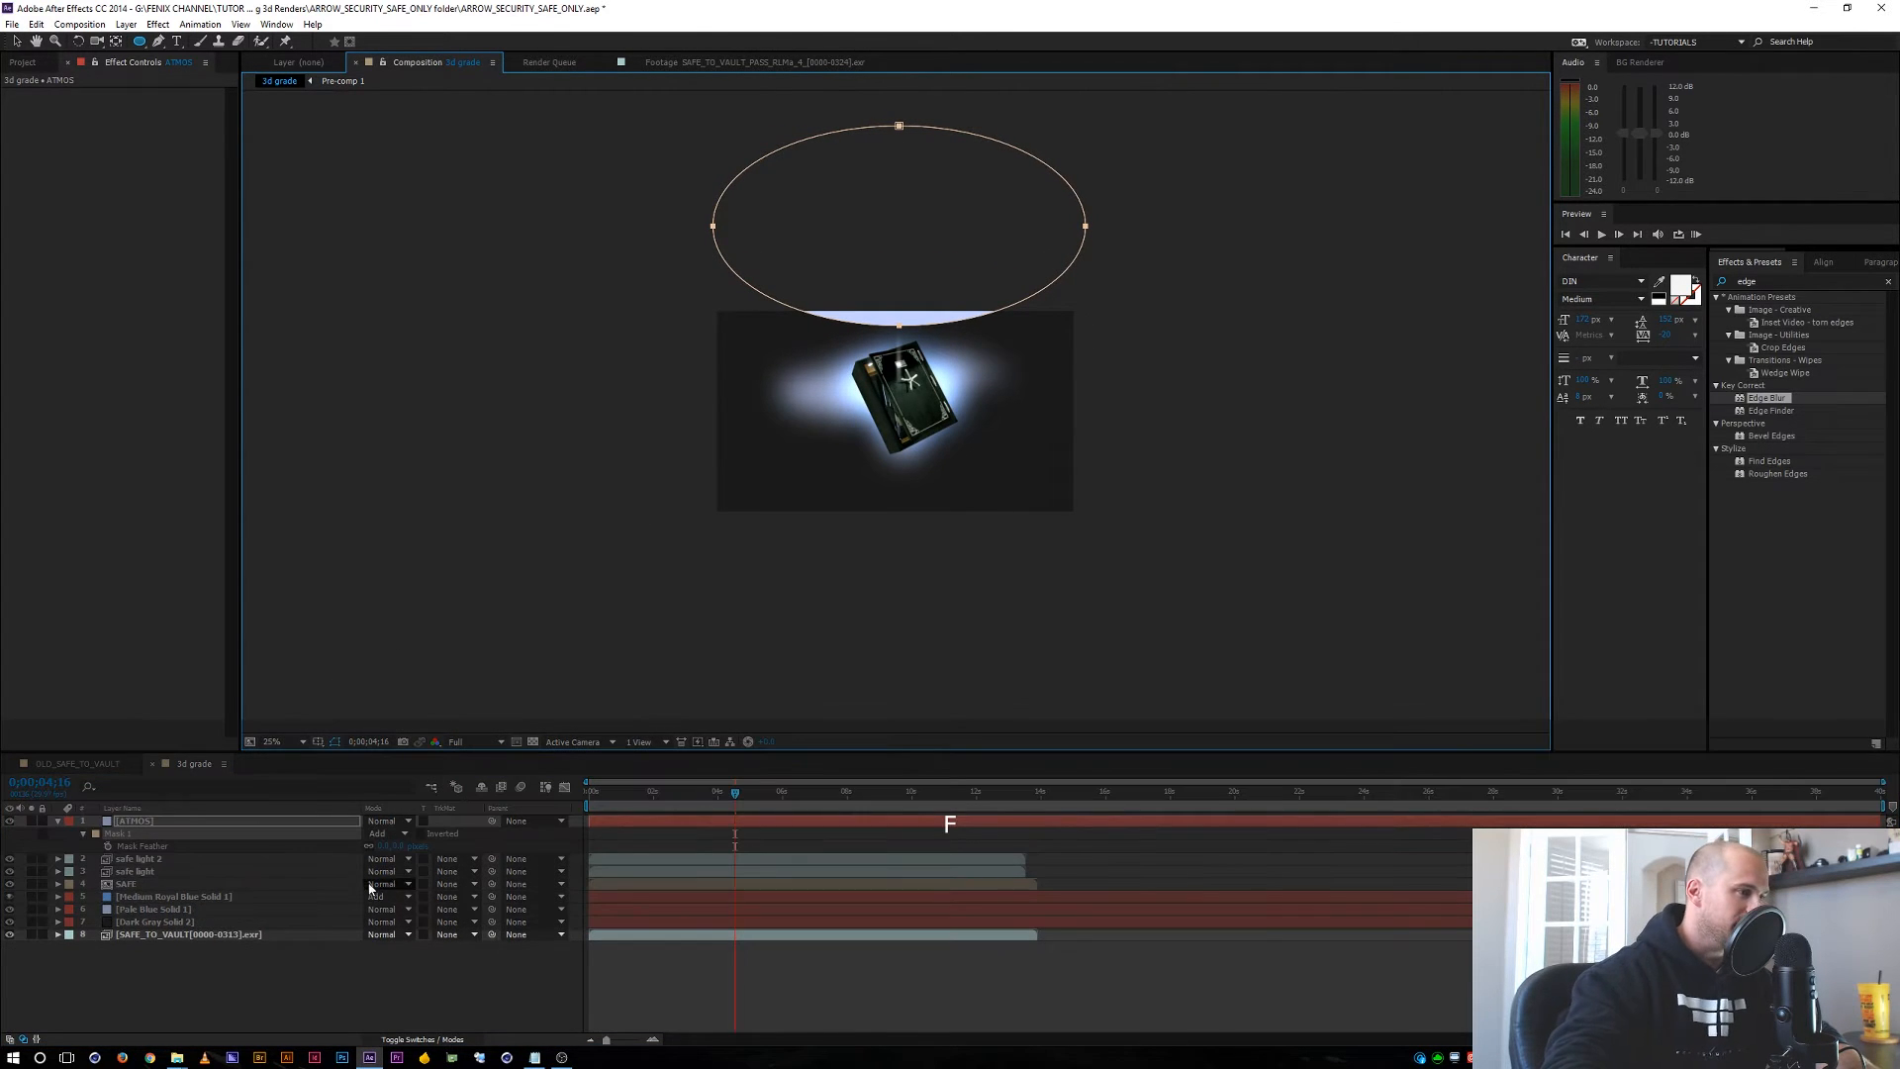
Narrow the ATMOS elliptical mask symmetrically about its centre and raise its Mask Feather for a soft glow at the frame's upper edge.
{"action": "left_click_drag", "start_coordinate": [387, 852], "coordinate": [506, 866]}
{"action": "key", "text": "v"}
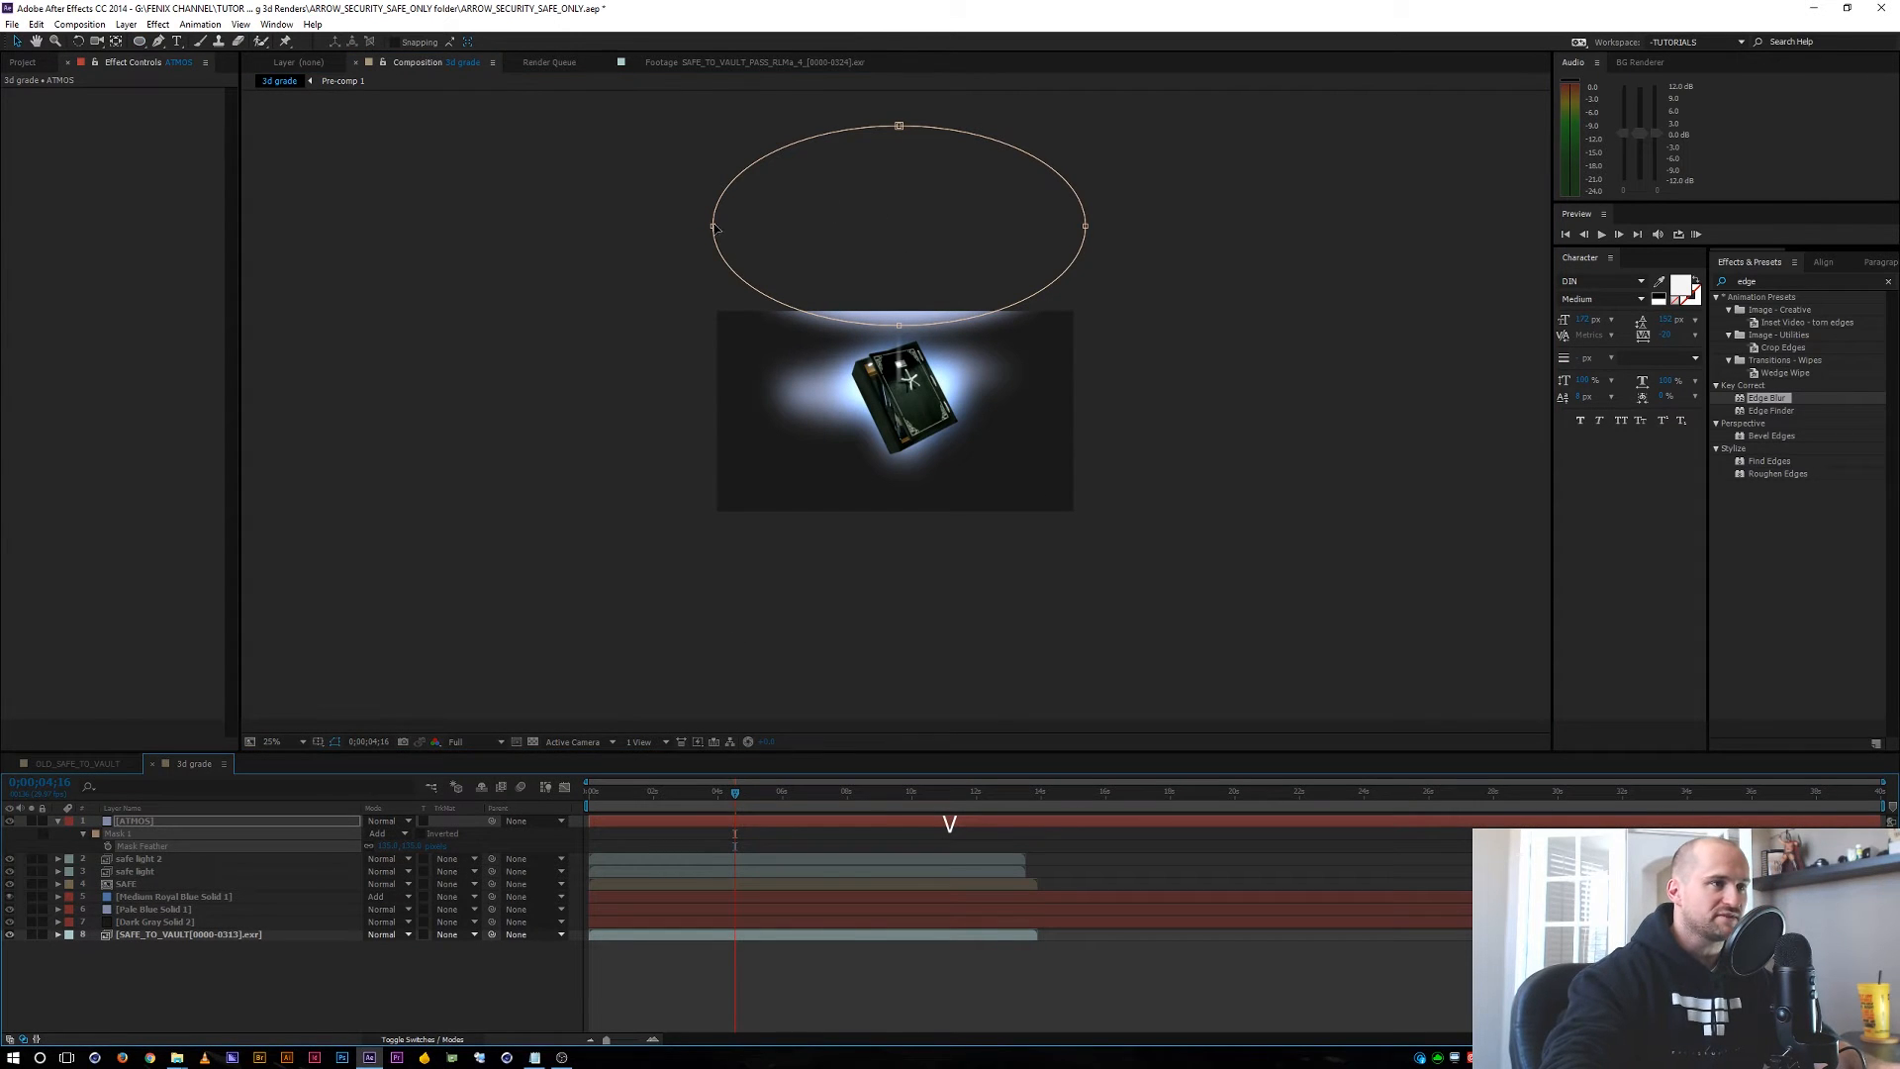
{"action": "double_click", "coordinate": [711, 227]}
{"action": "left_click_drag", "start_coordinate": [711, 227], "coordinate": [774, 227]}
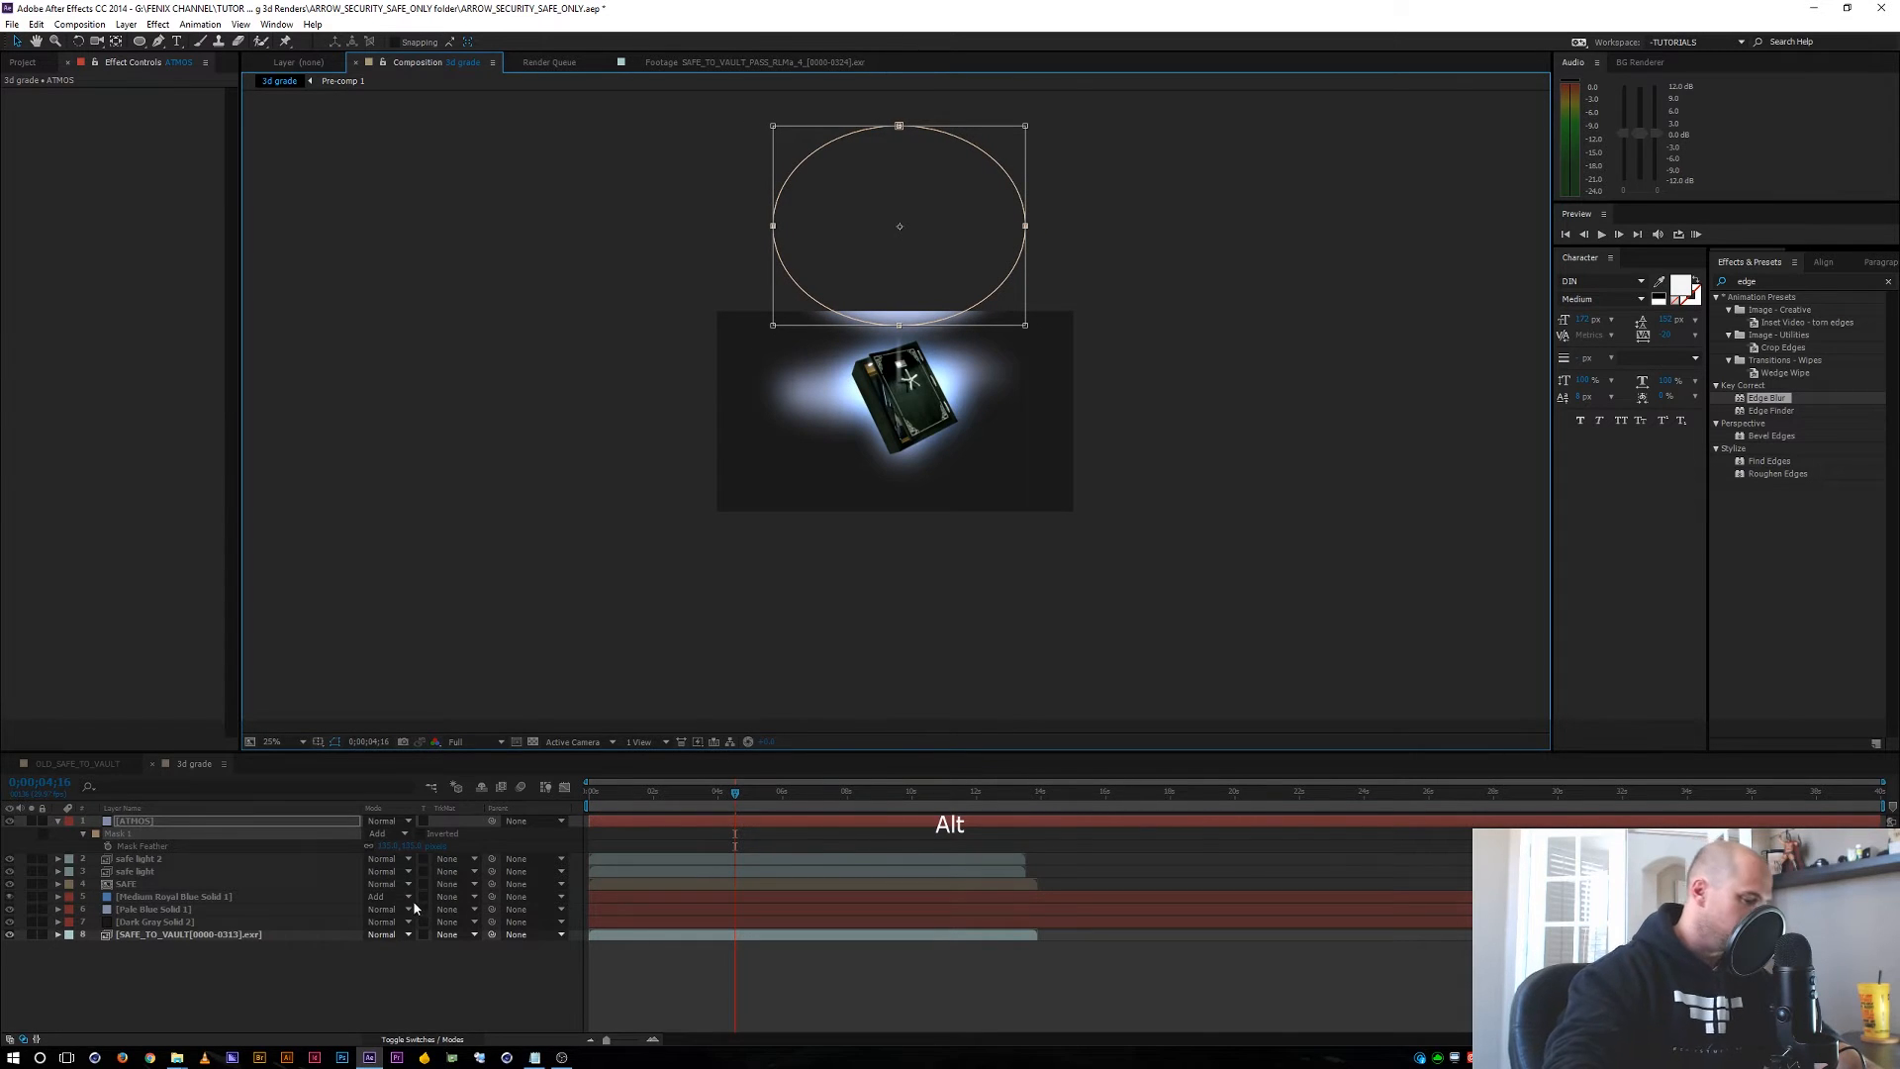
{"action": "key", "text": "f"}
{"action": "key", "text": "f"}
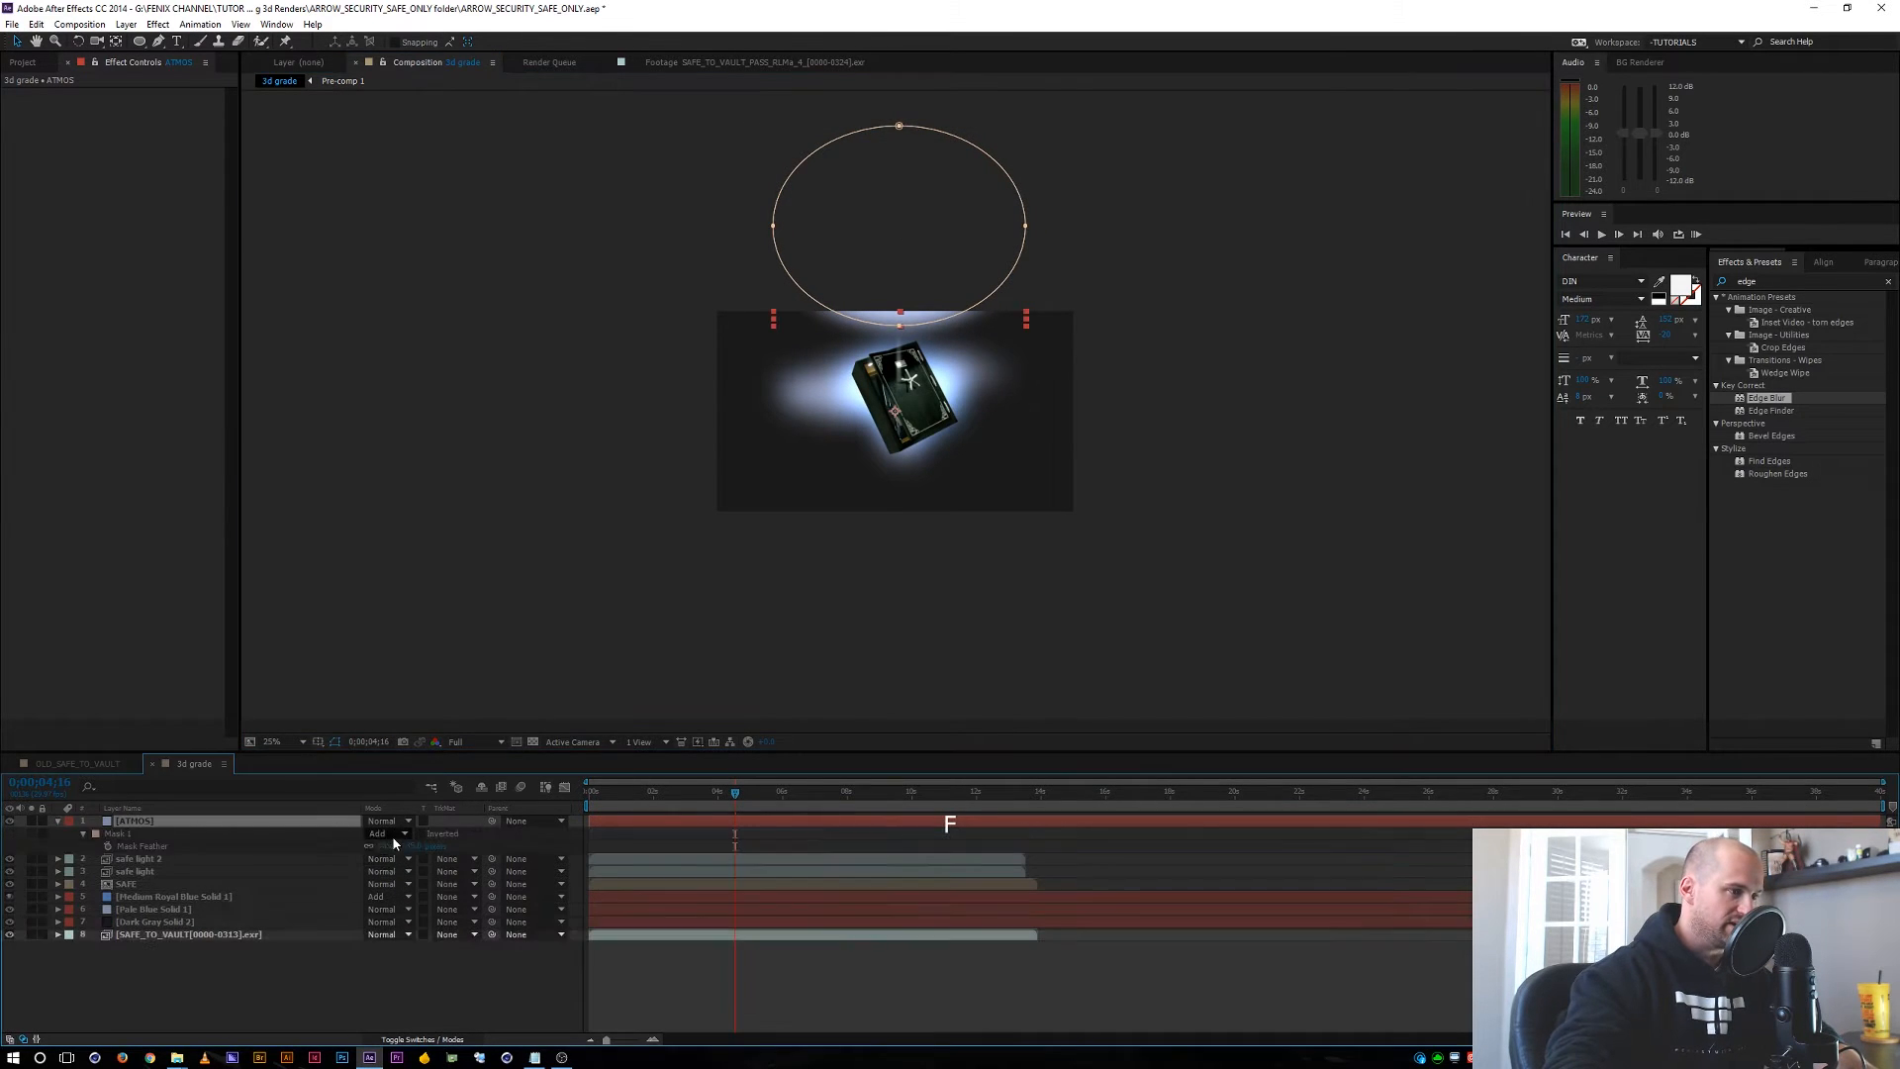
{"action": "left_click_drag", "start_coordinate": [385, 848], "coordinate": [506, 848]}
Change the ATMOS solid's color to a more saturated blue.
{"action": "key", "text": "ctrl+shift+y"}
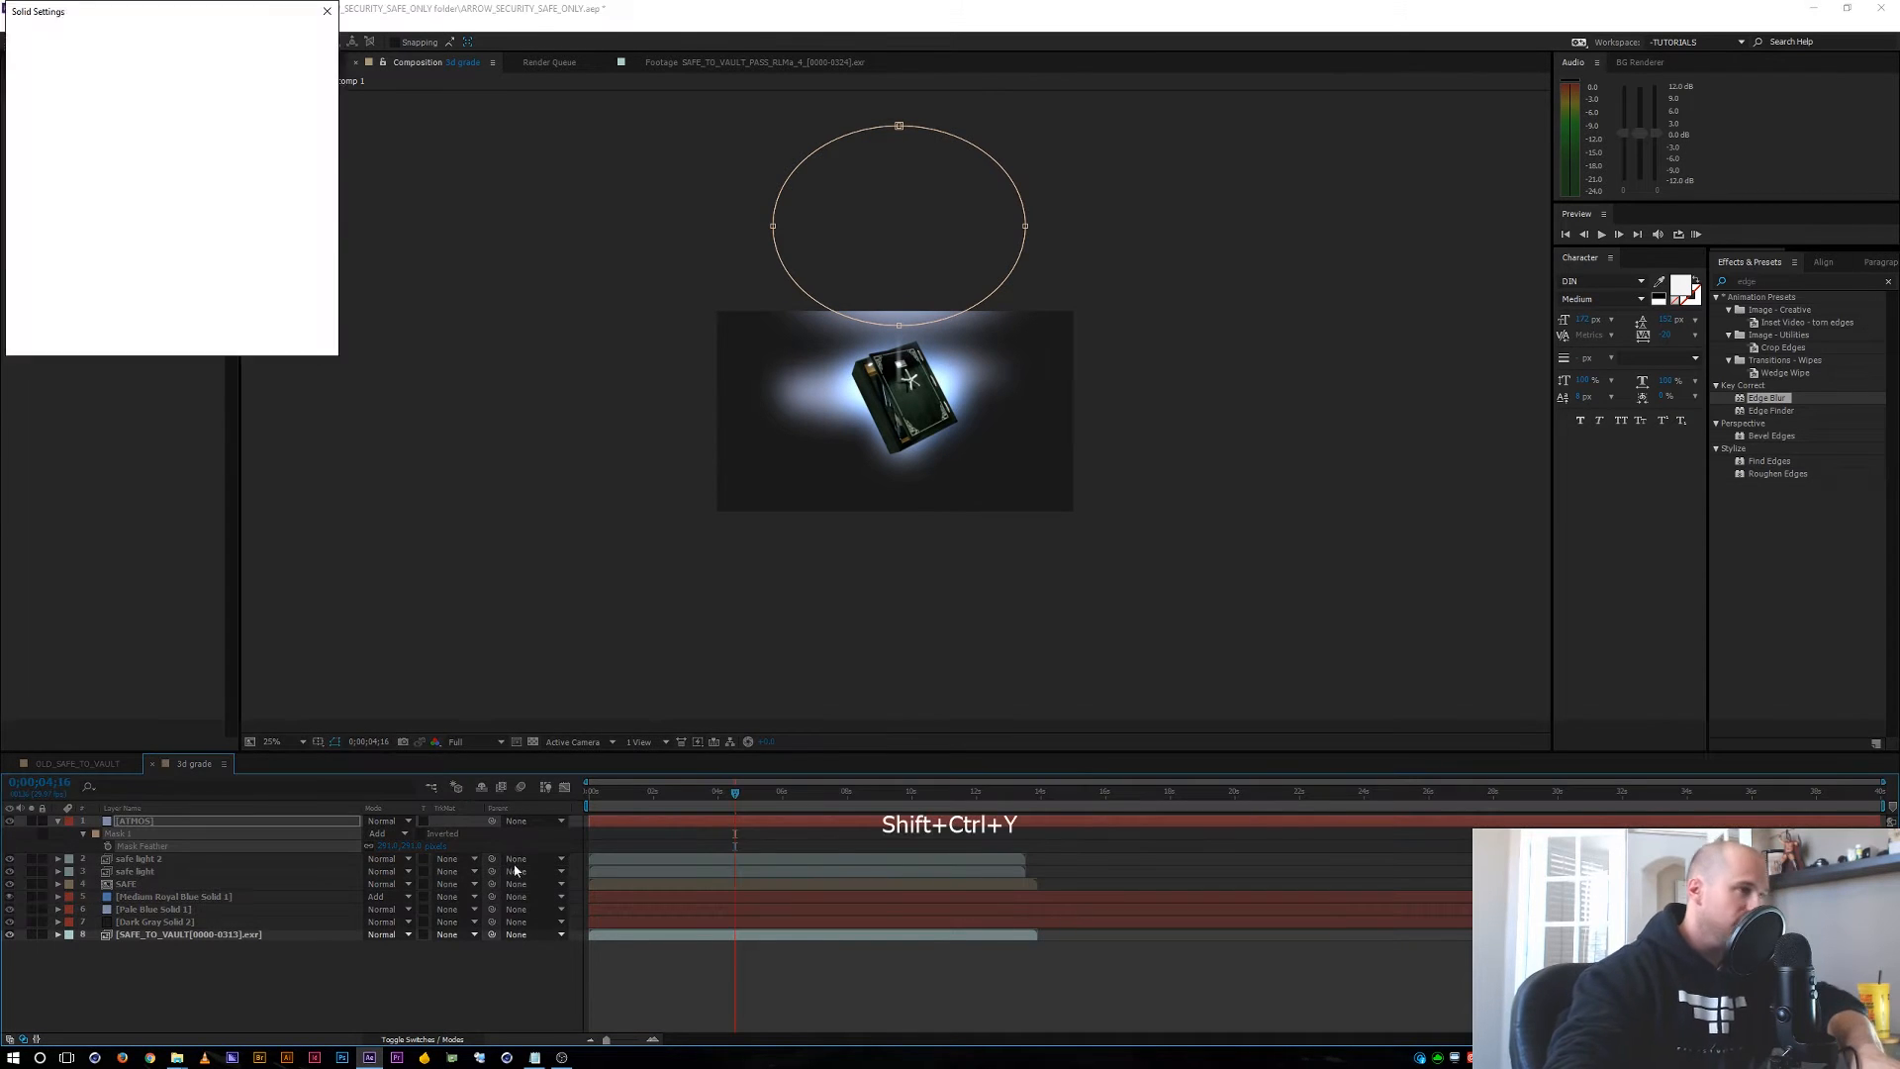
{"action": "left_click", "coordinate": [165, 260]}
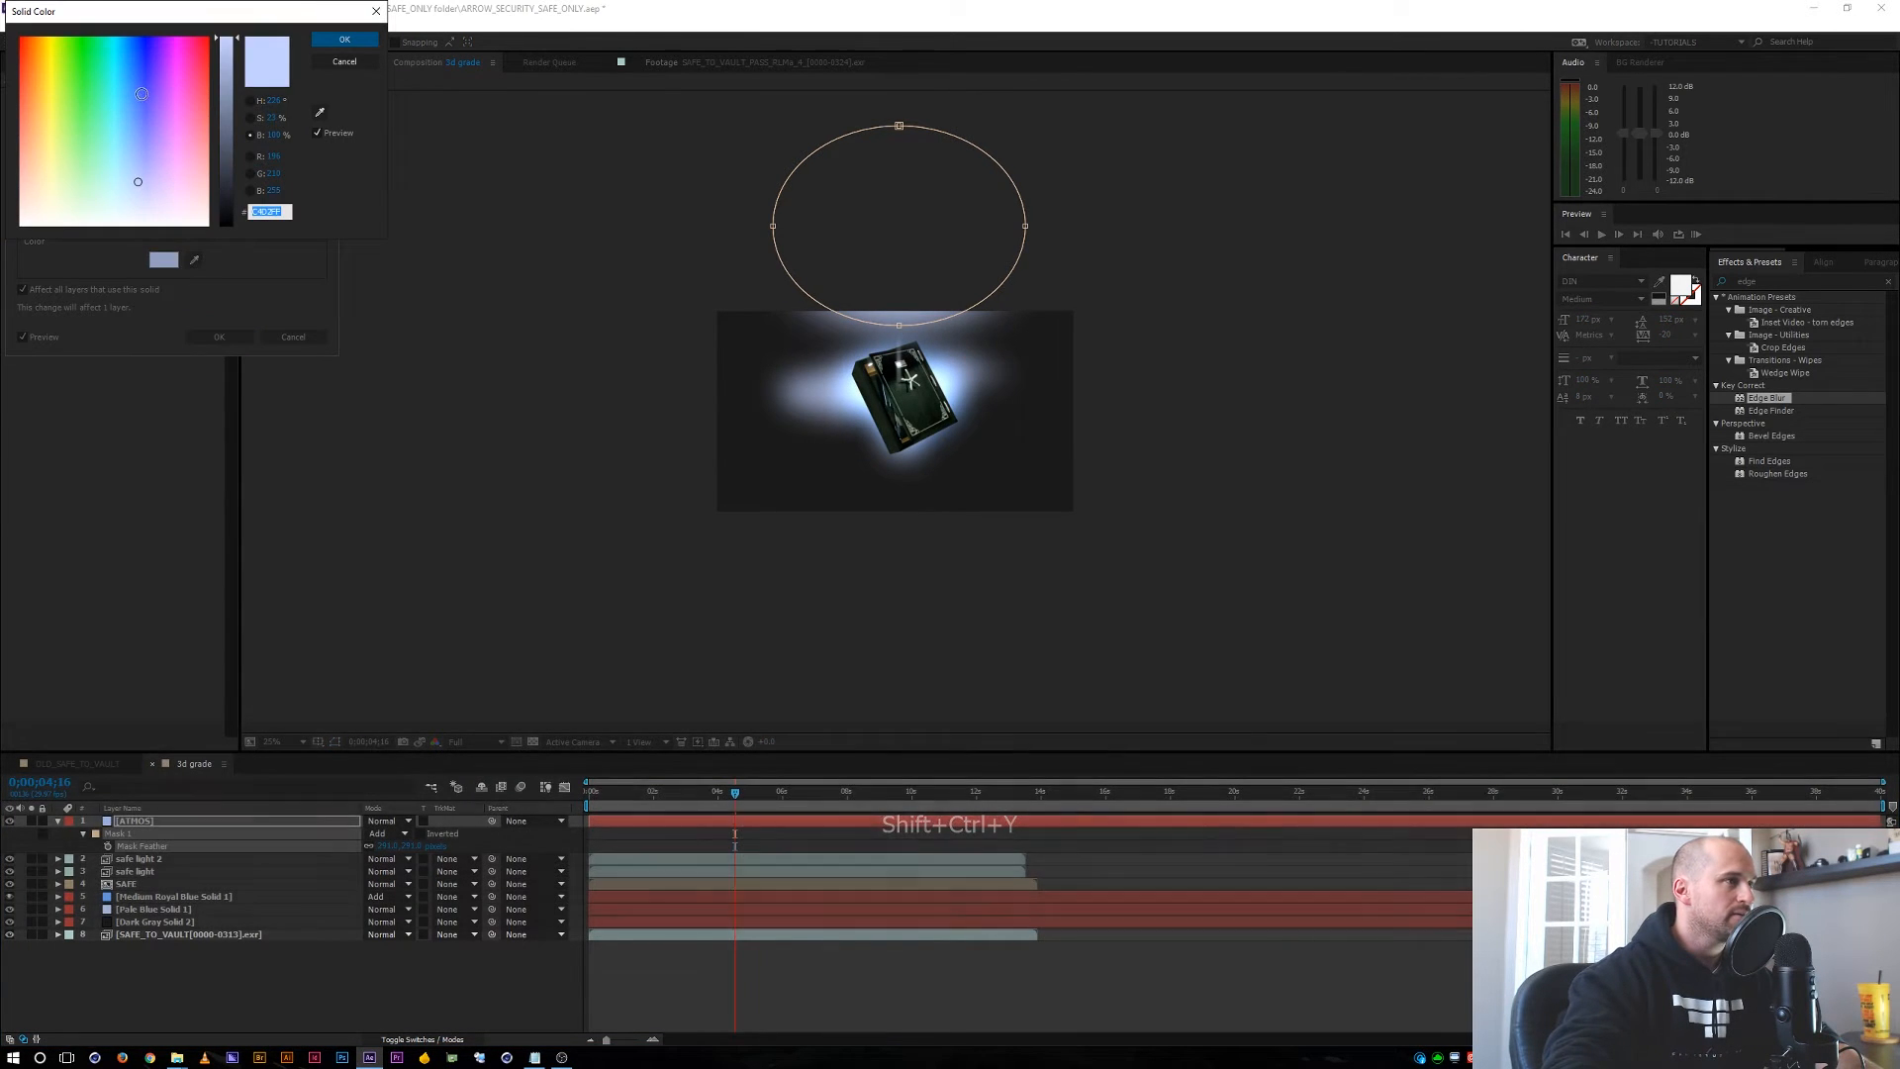
{"action": "left_click", "coordinate": [126, 91]}
{"action": "left_click_drag", "start_coordinate": [125, 91], "coordinate": [135, 95]}
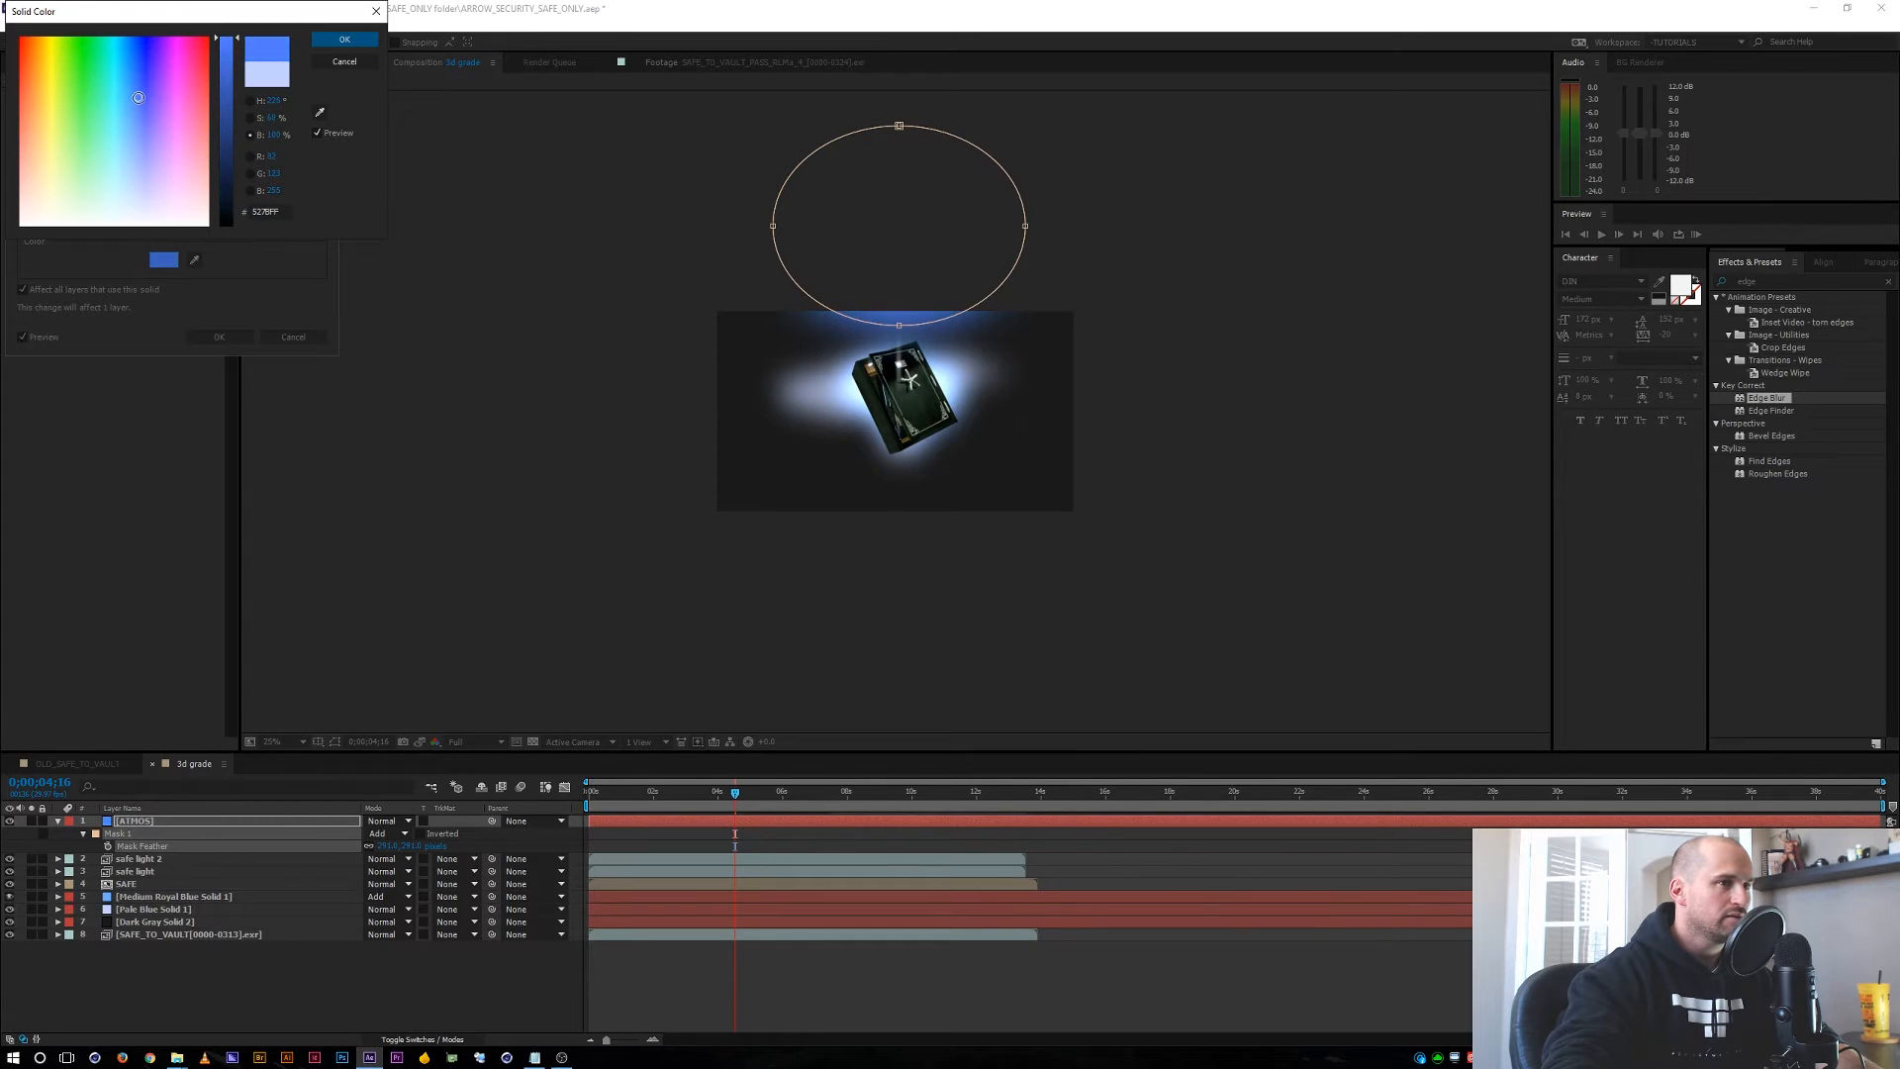
{"action": "left_click", "coordinate": [344, 39]}
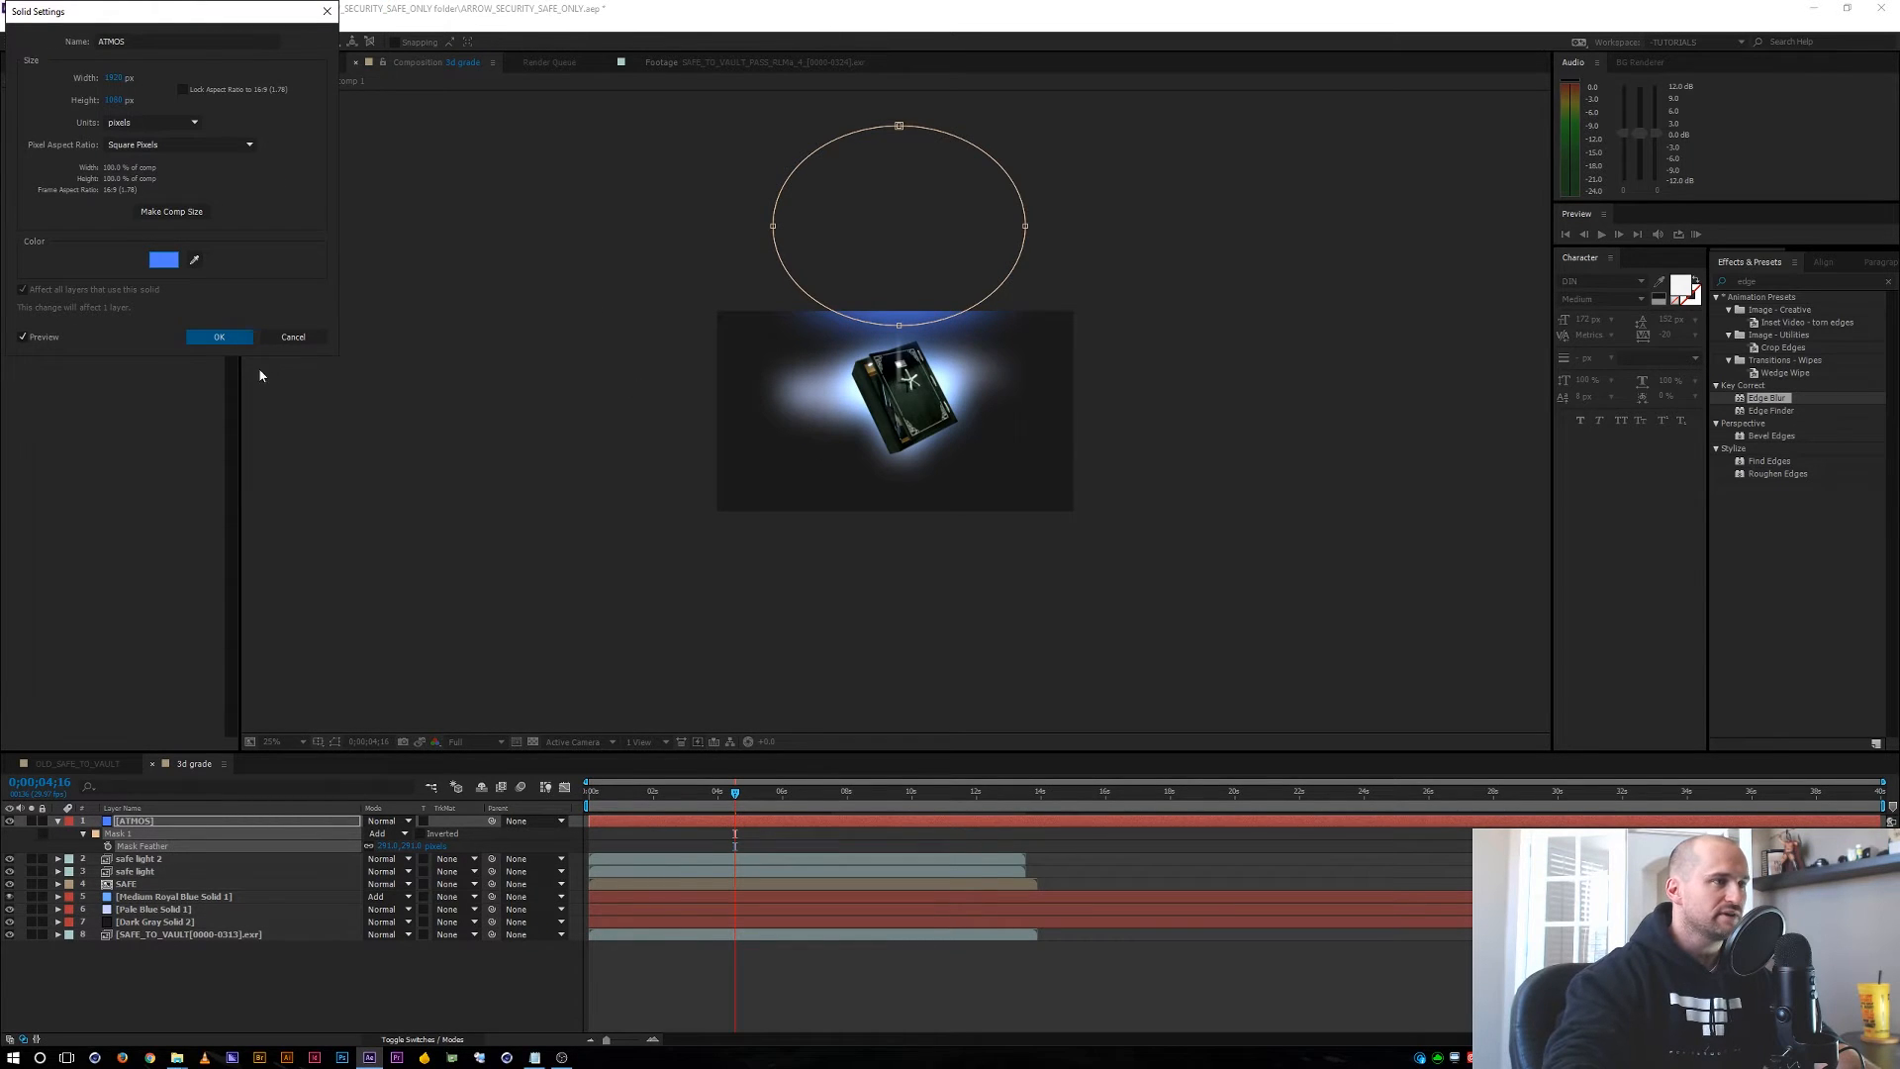
{"action": "left_click", "coordinate": [219, 336]}
Duplicate the ATMOS mask and move the copy below the frame so it slightly overlaps the lower edge.
{"action": "key", "text": "period"}
{"action": "key", "text": "period"}
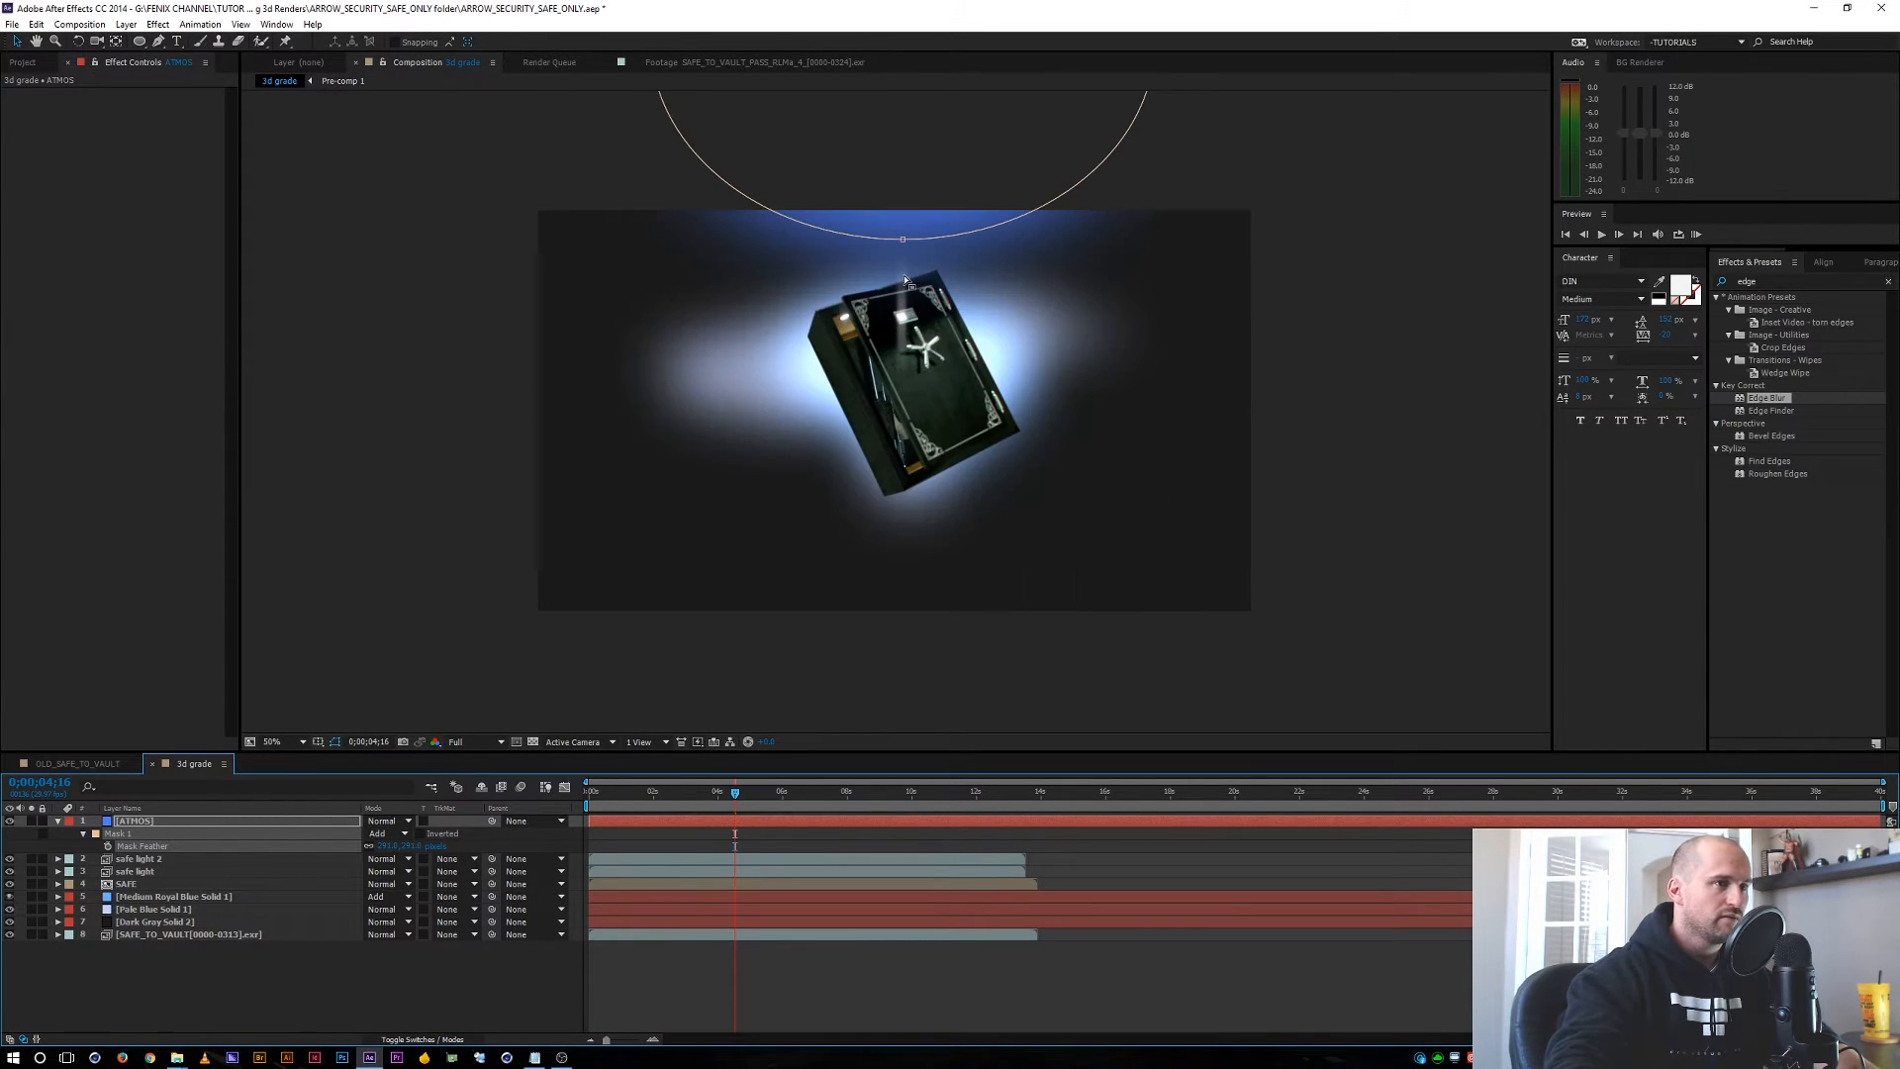
{"action": "key", "text": "v"}
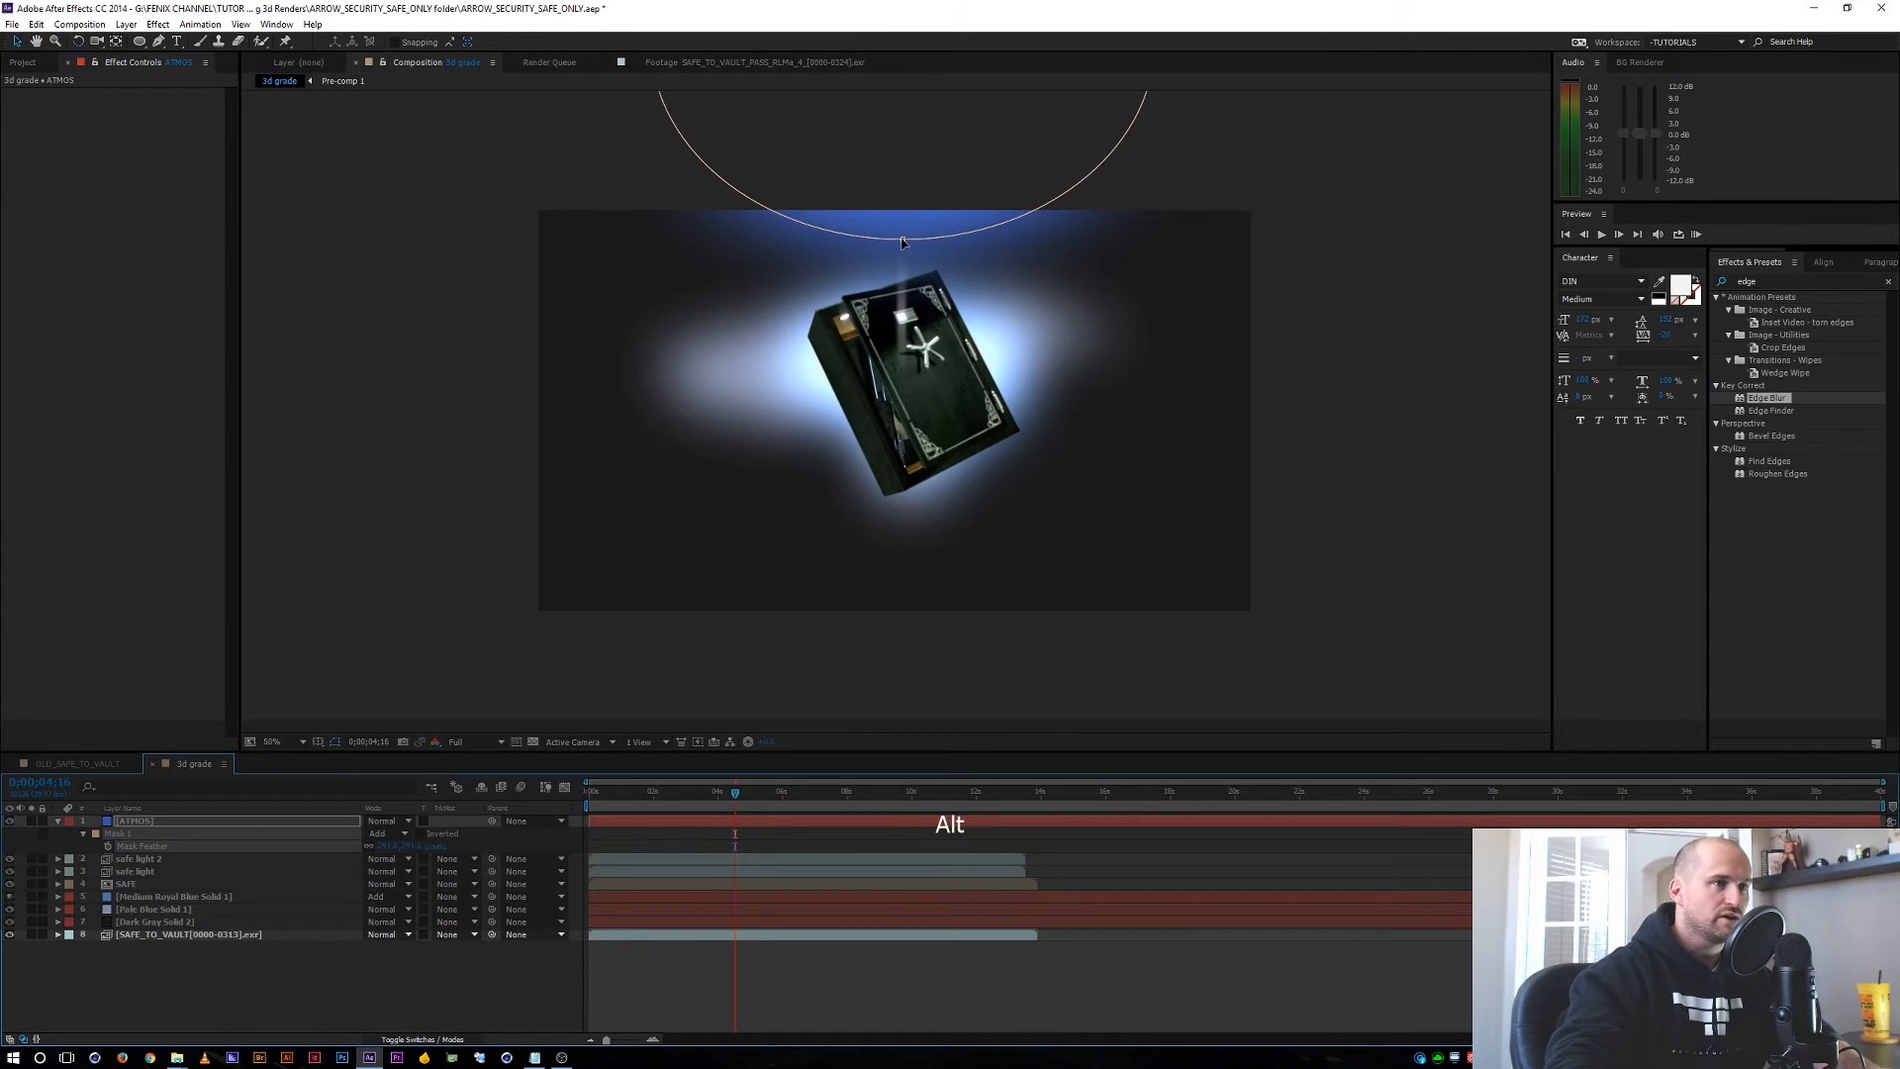
{"action": "left_click", "coordinate": [903, 240], "text": "alt"}
{"action": "key", "text": "ctrl+d"}
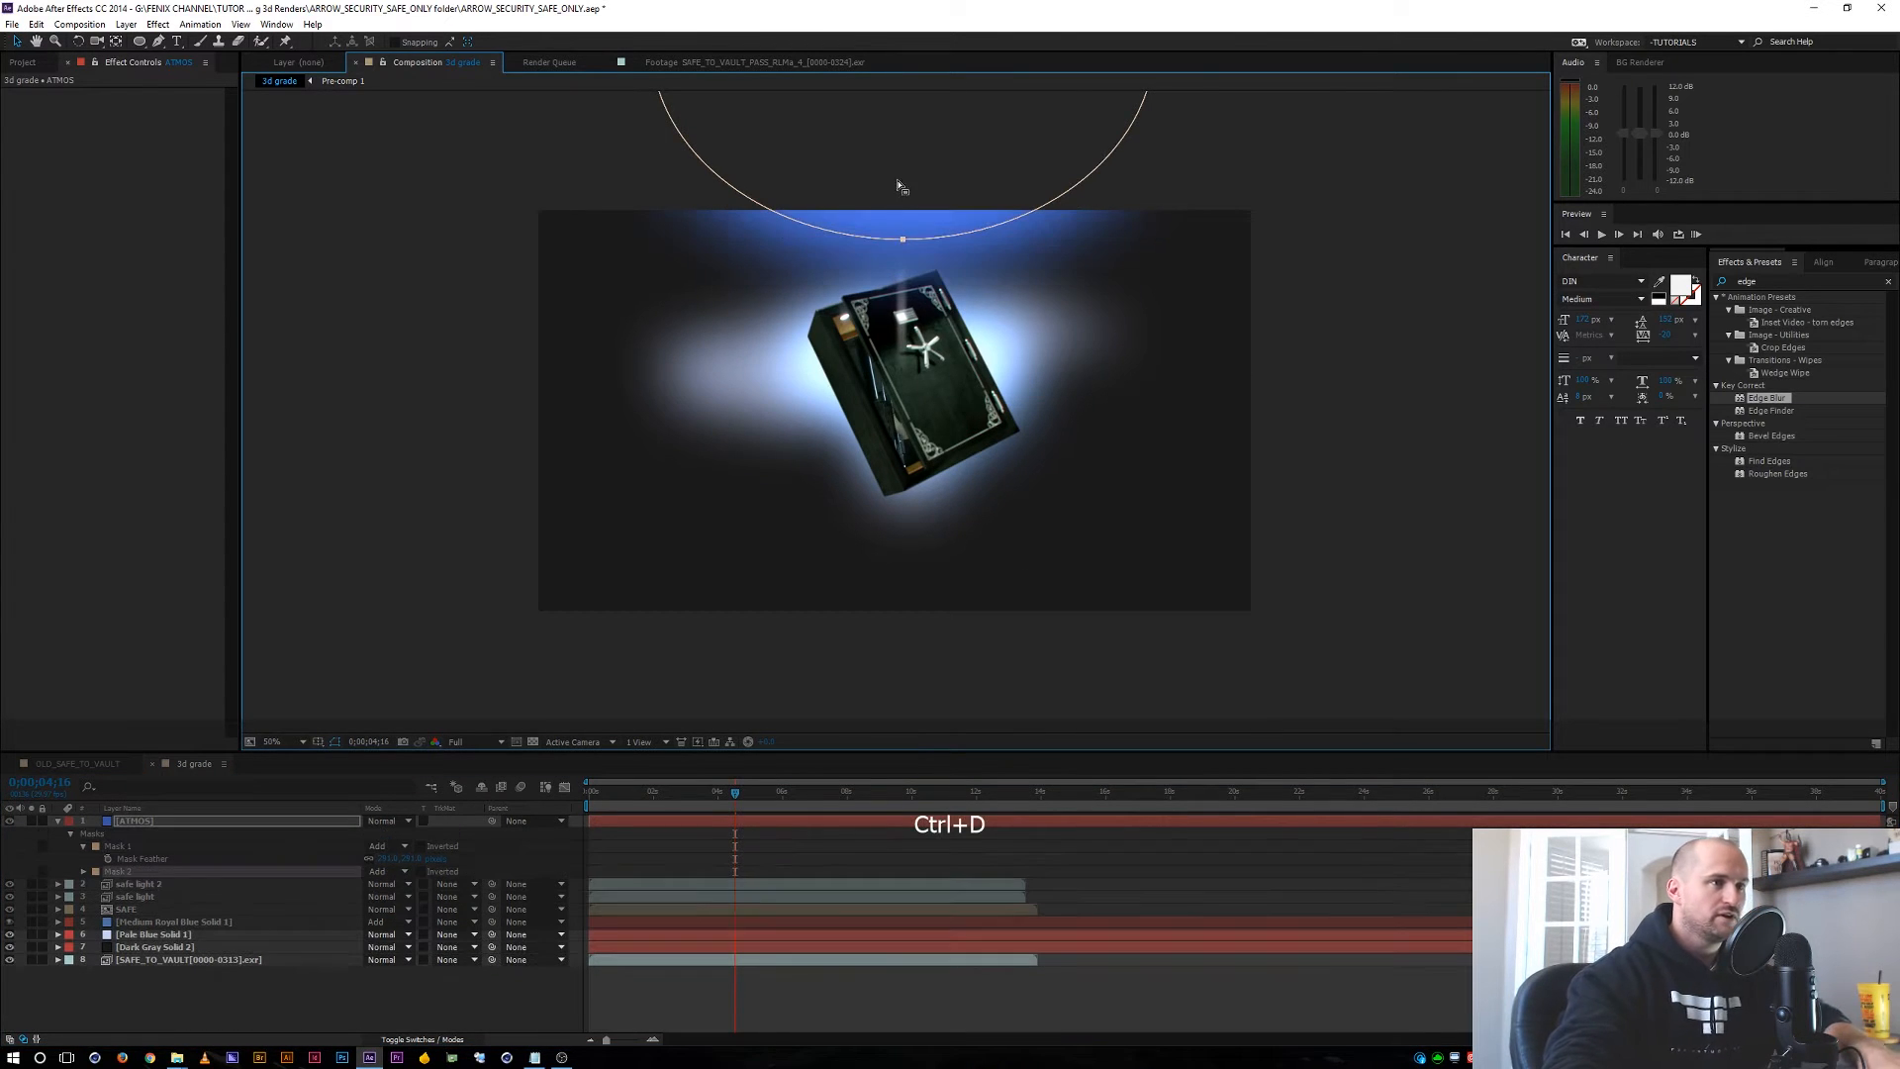
{"action": "double_click", "coordinate": [904, 241]}
{"action": "left_click_drag", "start_coordinate": [904, 198], "coordinate": [985, 853]}
{"action": "left_click_drag", "start_coordinate": [948, 611], "coordinate": [861, 618]}
{"action": "left_click", "coordinate": [218, 989]}
Lower the ATMOS layer's opacity to a subtle blue glow and collapse all layer properties.
{"action": "left_click", "coordinate": [194, 820]}
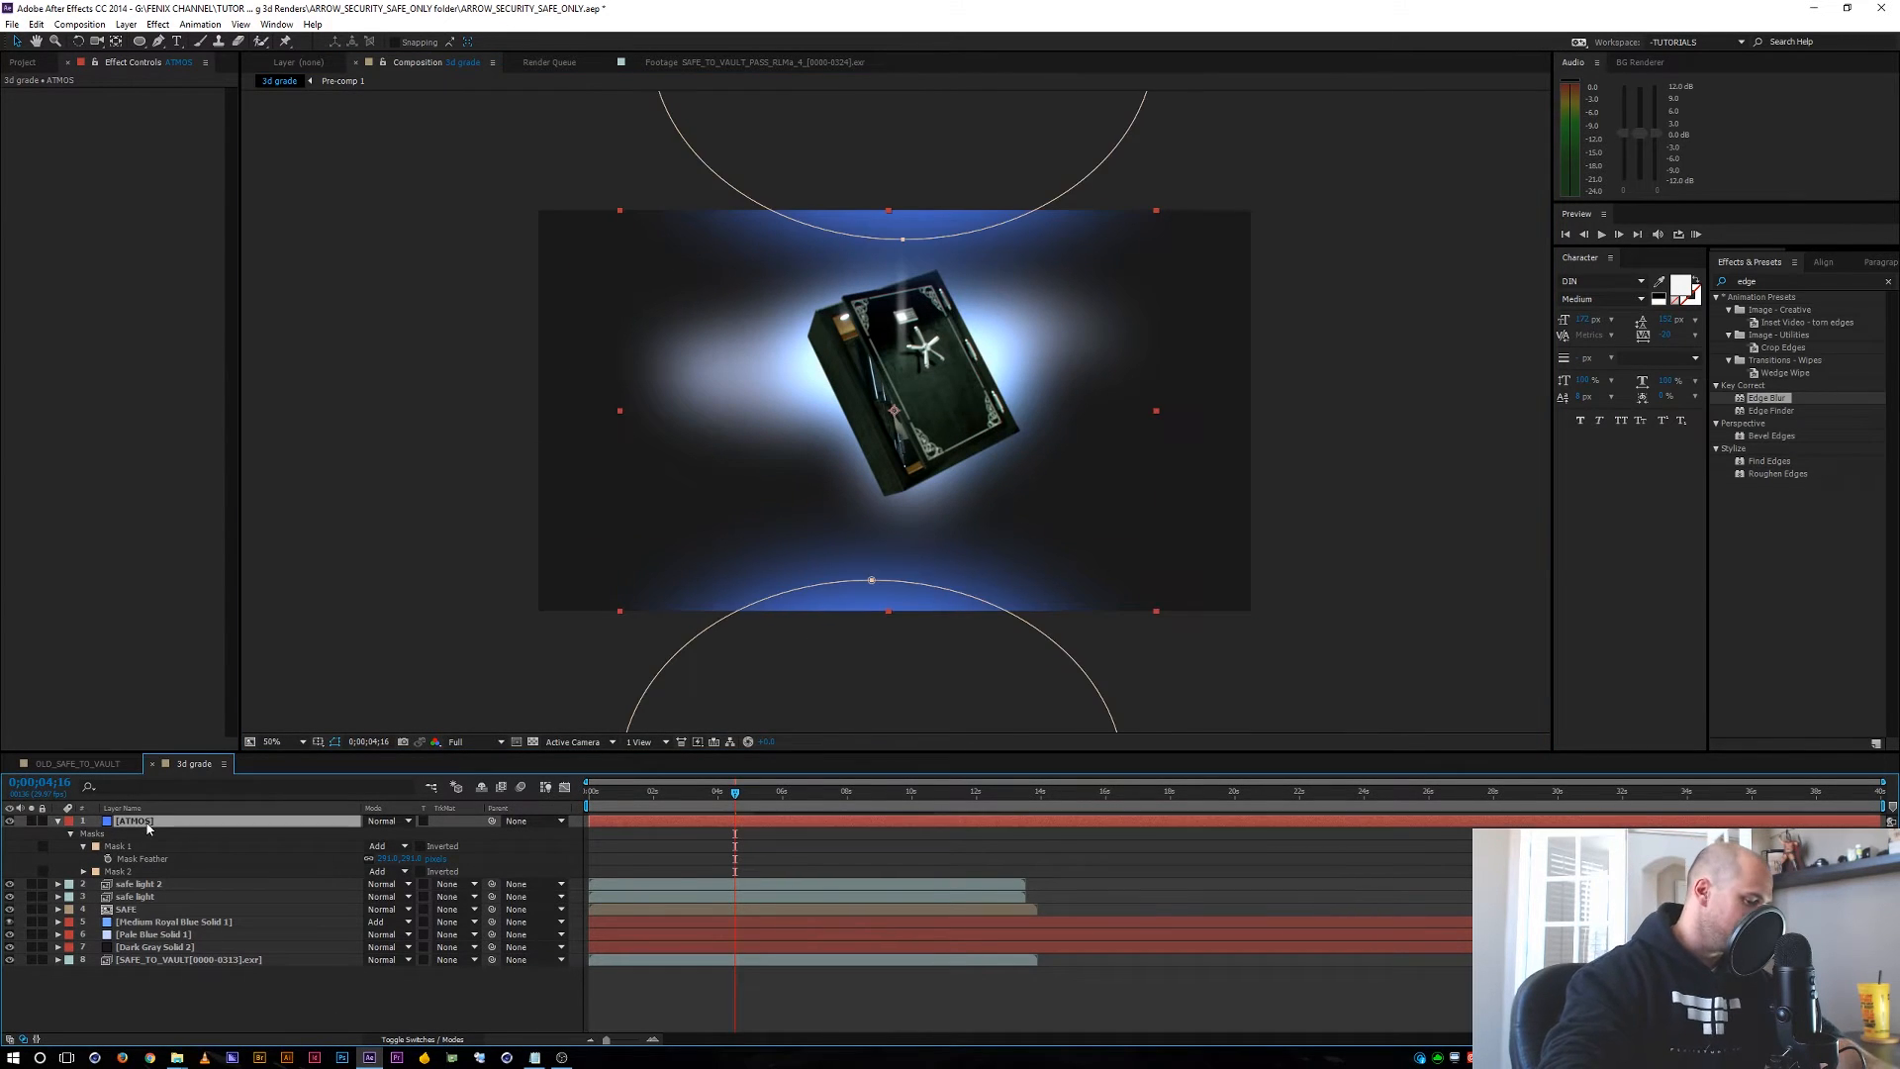
{"action": "key", "text": "t"}
{"action": "left_click_drag", "start_coordinate": [374, 838], "coordinate": [316, 833]}
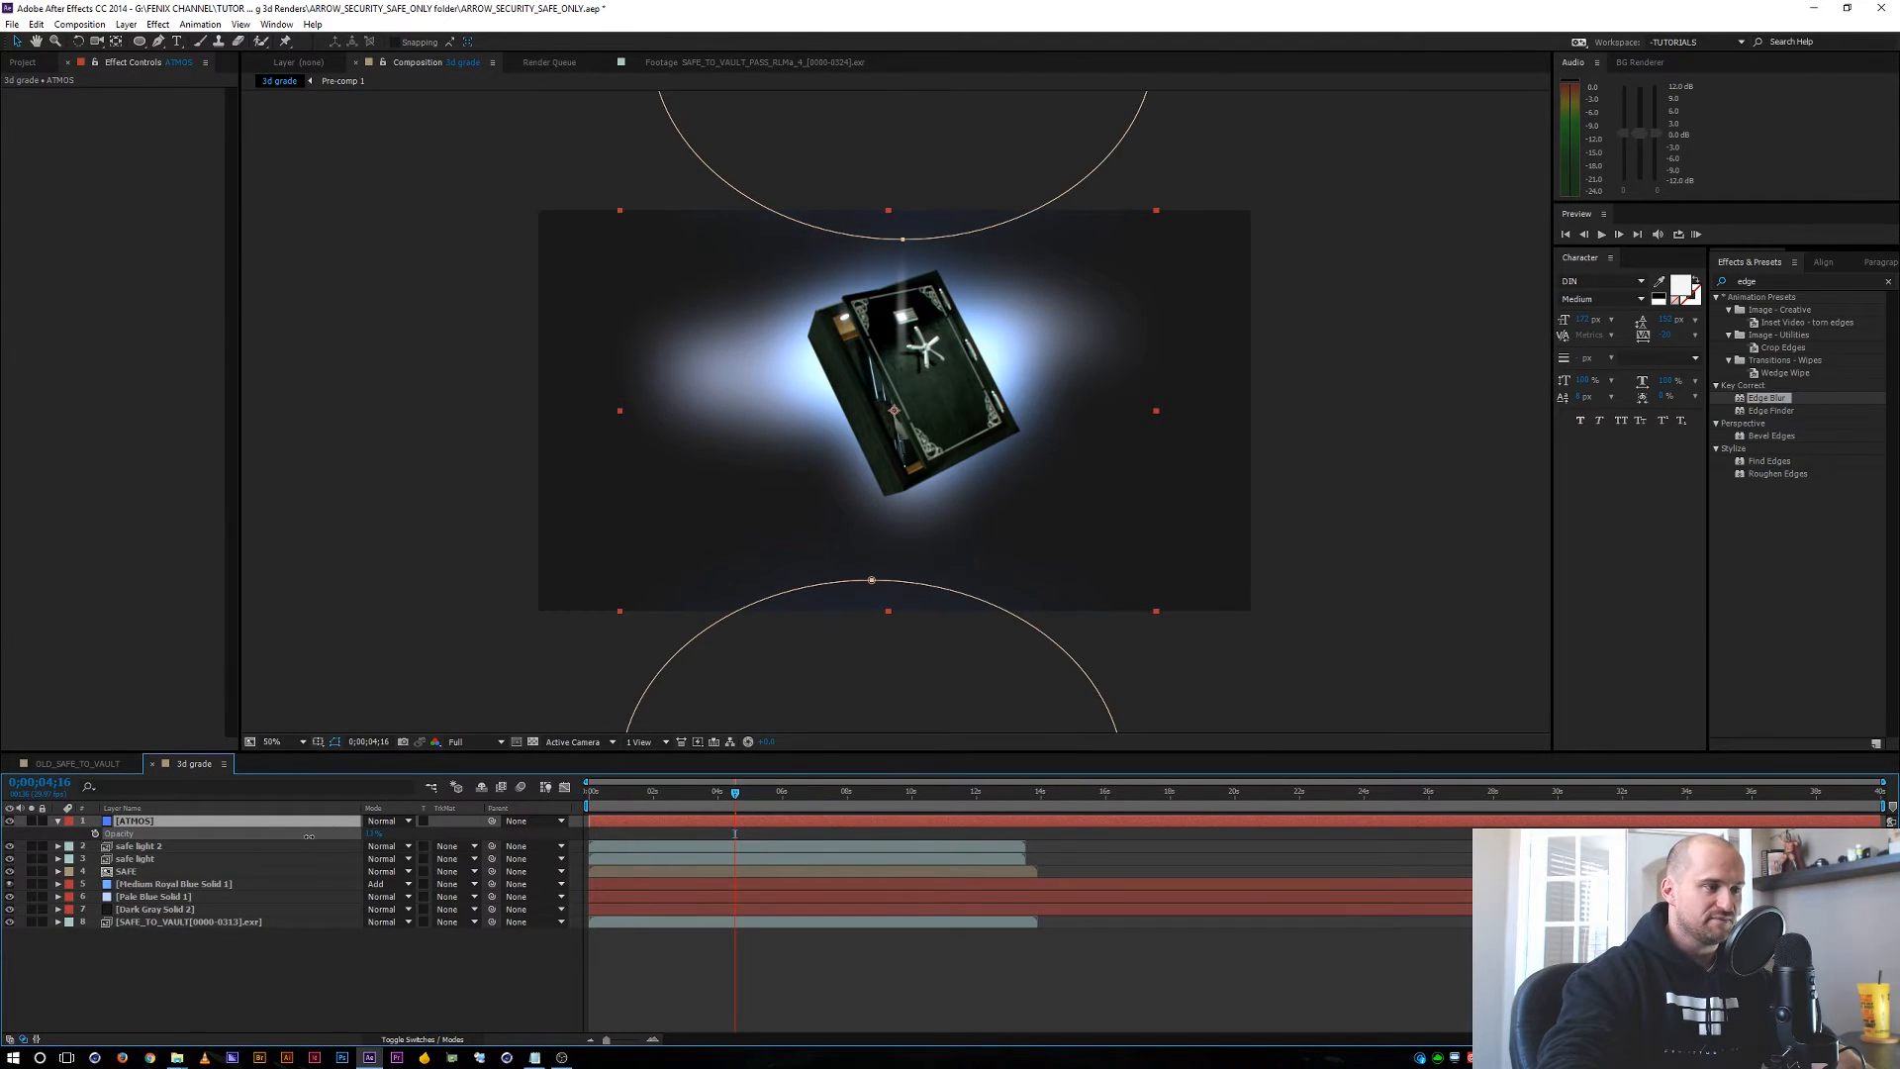
{"action": "left_click", "coordinate": [394, 952]}
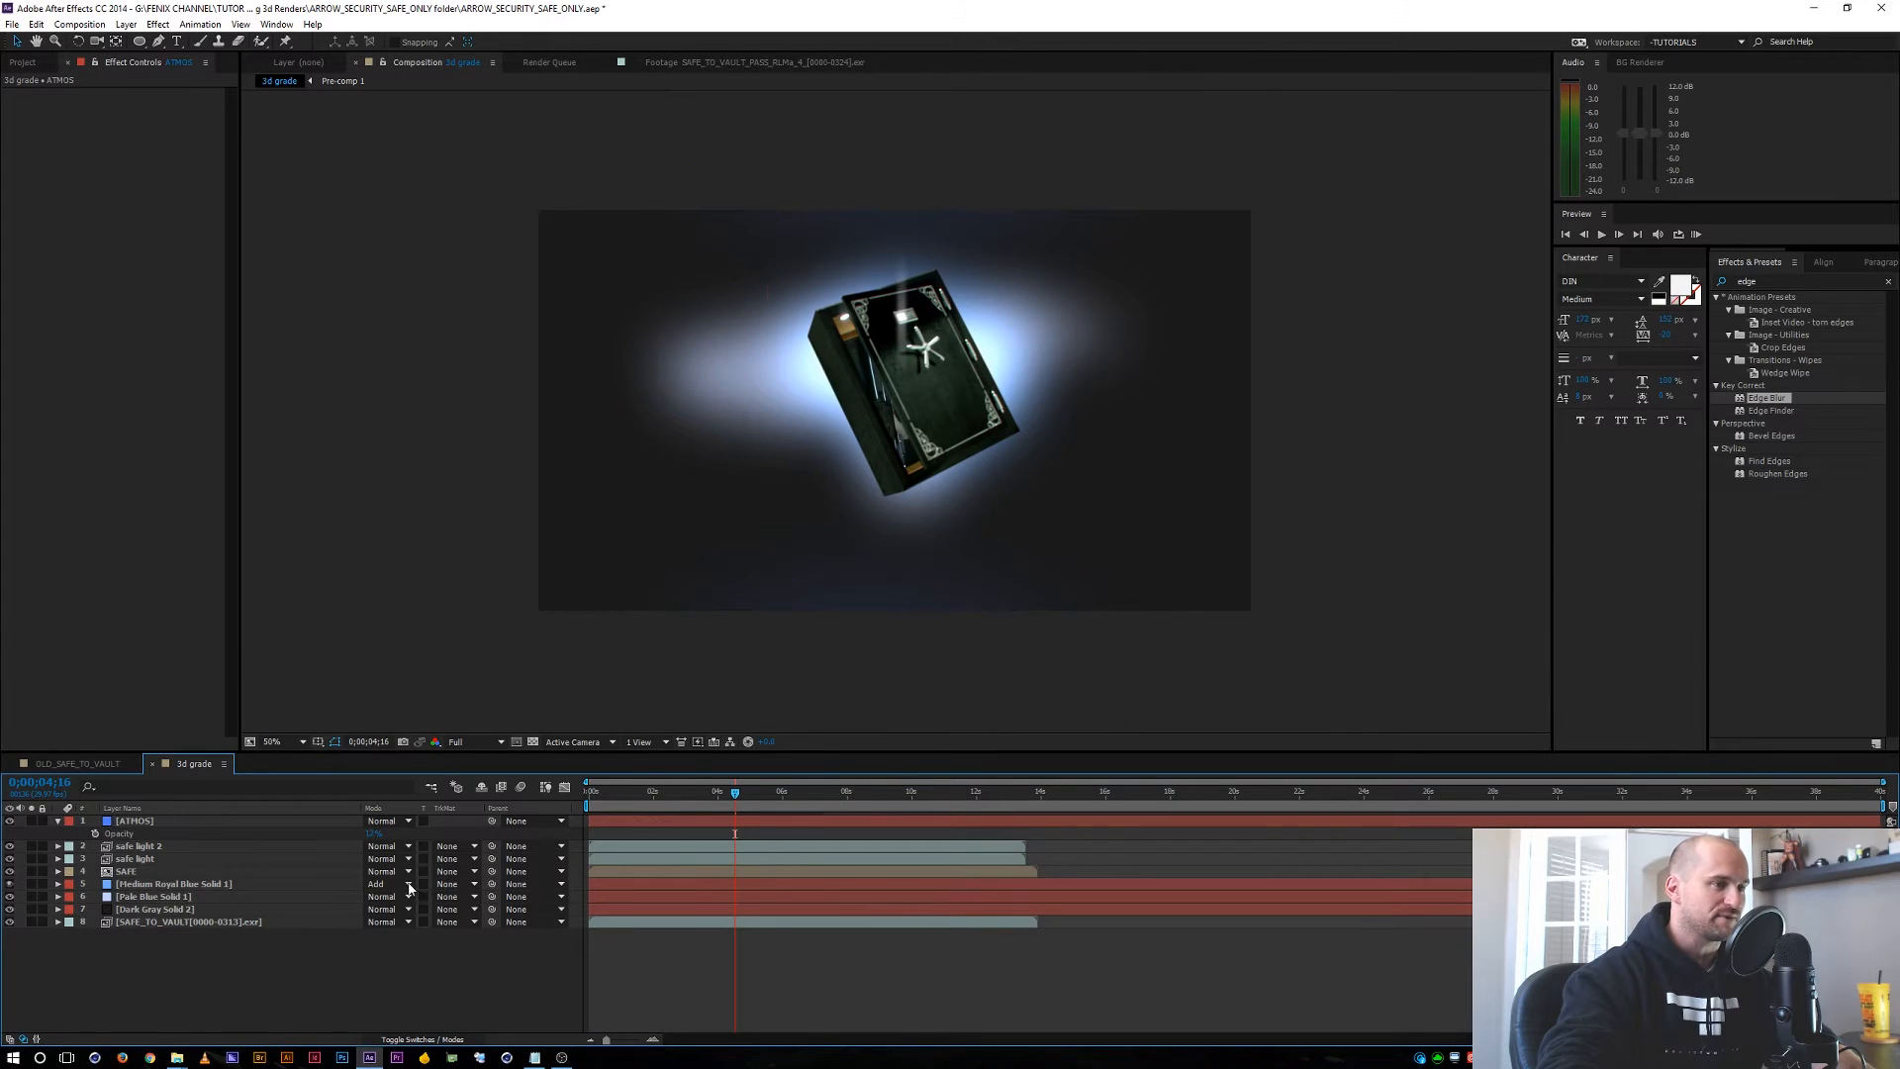
{"action": "left_click", "coordinate": [374, 838]}
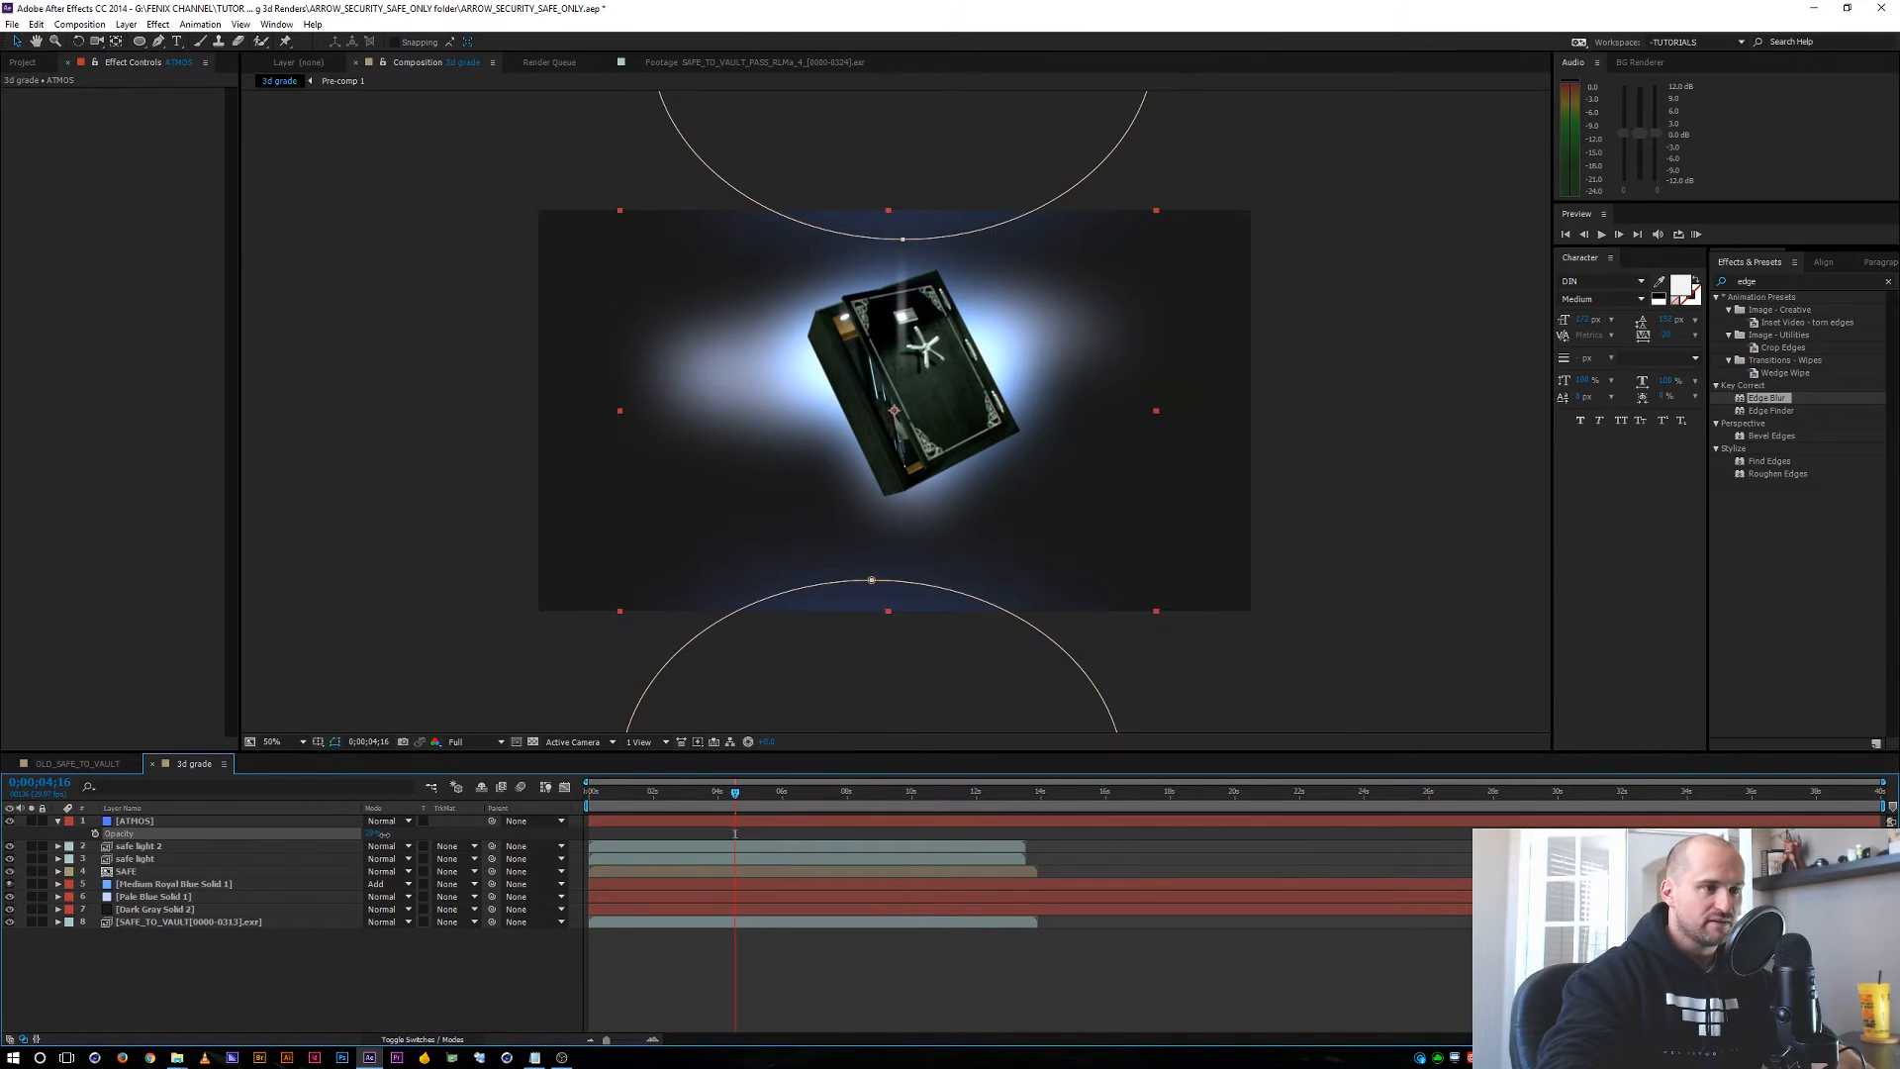
{"action": "left_click", "coordinate": [279, 940]}
{"action": "key", "text": "ctrl+a"}
{"action": "key", "text": "ctrl+grave"}
{"action": "left_click", "coordinate": [278, 943]}
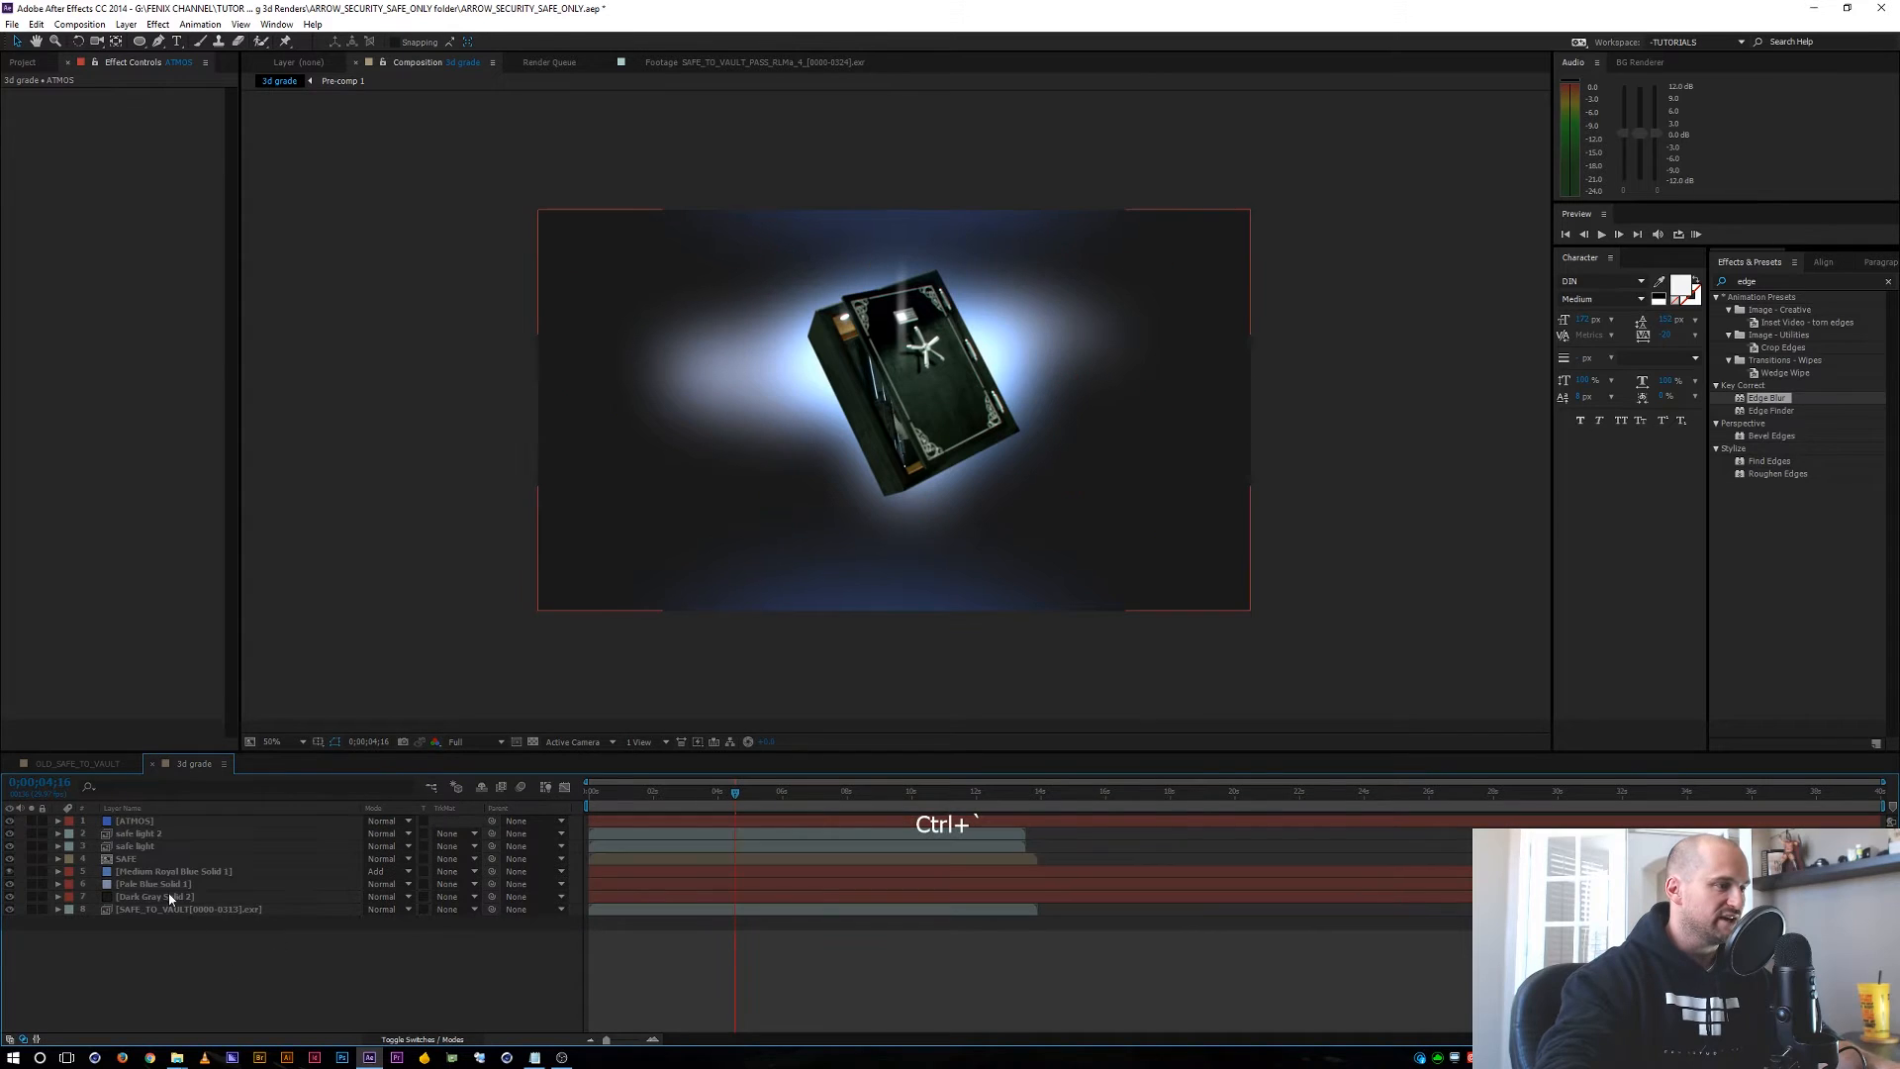
Darken the color of the Dark Gray Solid 2 background to near black.
{"action": "left_click", "coordinate": [160, 900]}
{"action": "key", "text": "ctrl+shift+y"}
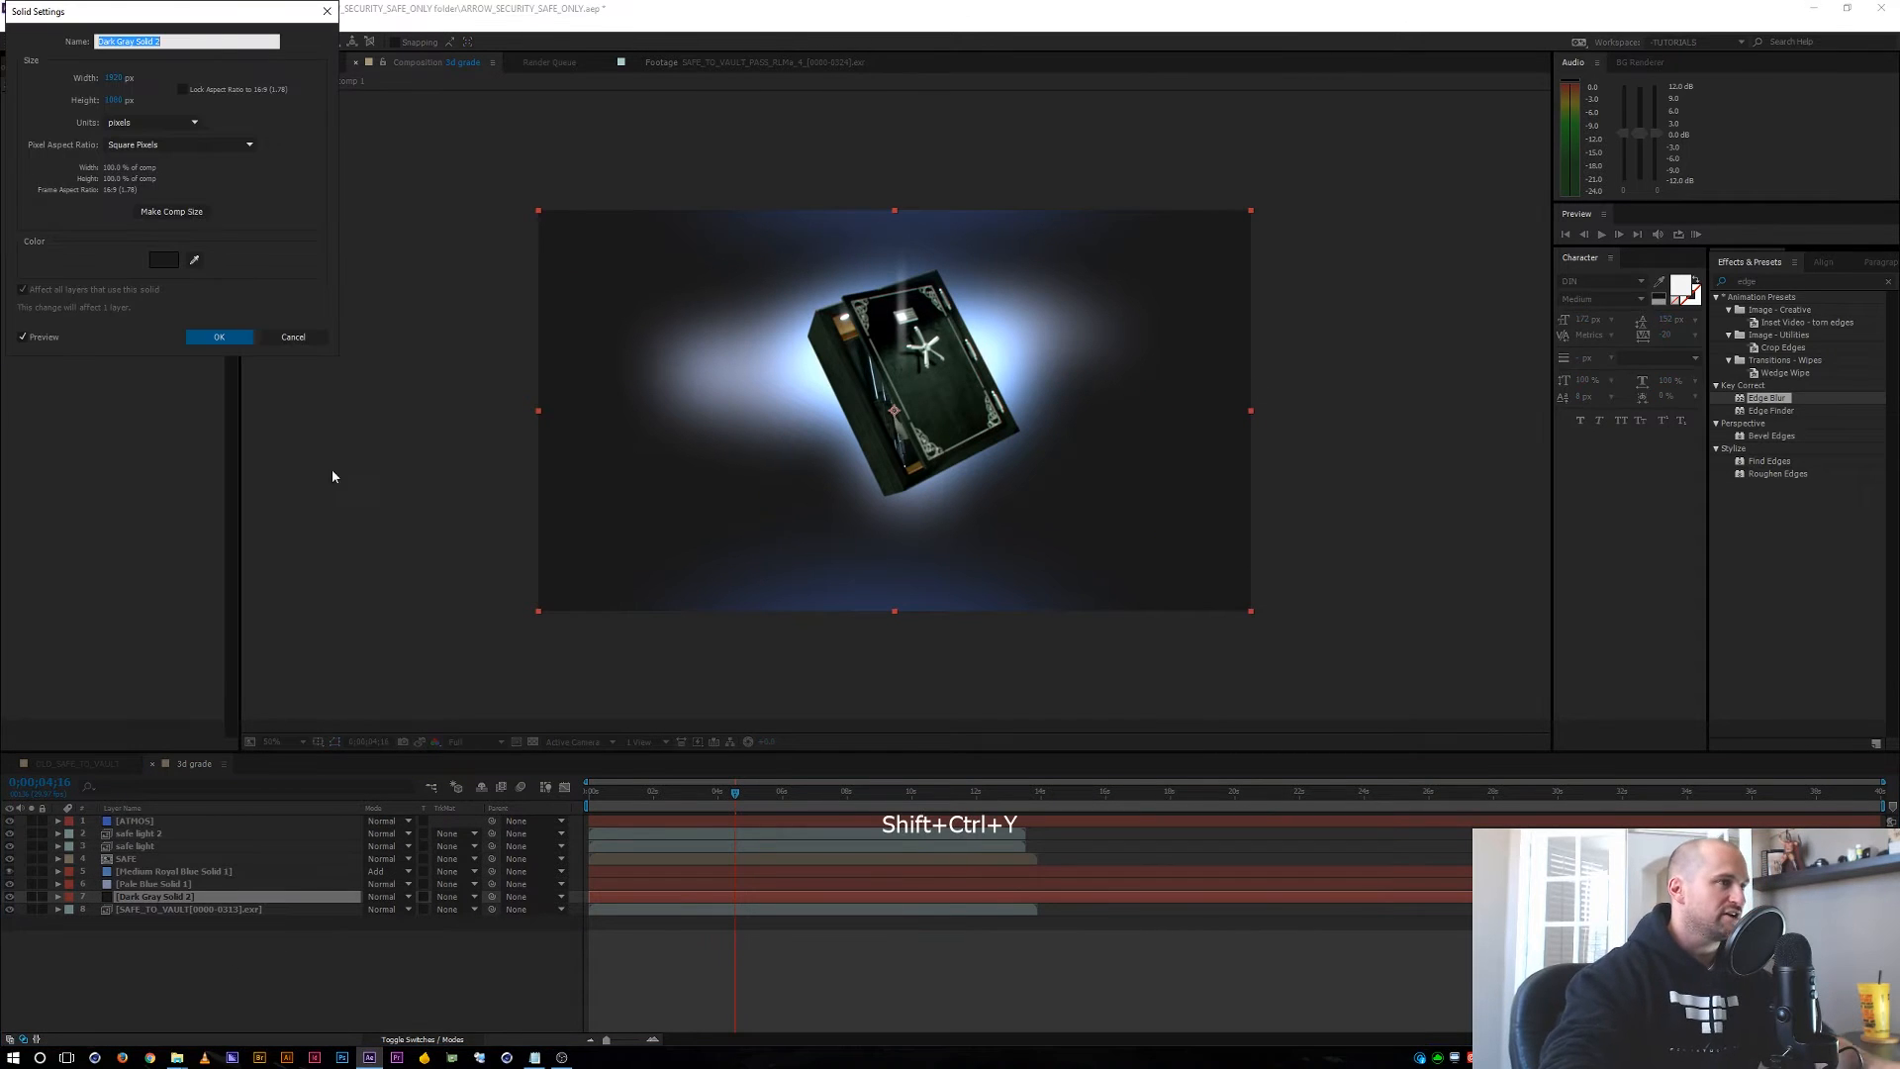
{"action": "left_click", "coordinate": [165, 263]}
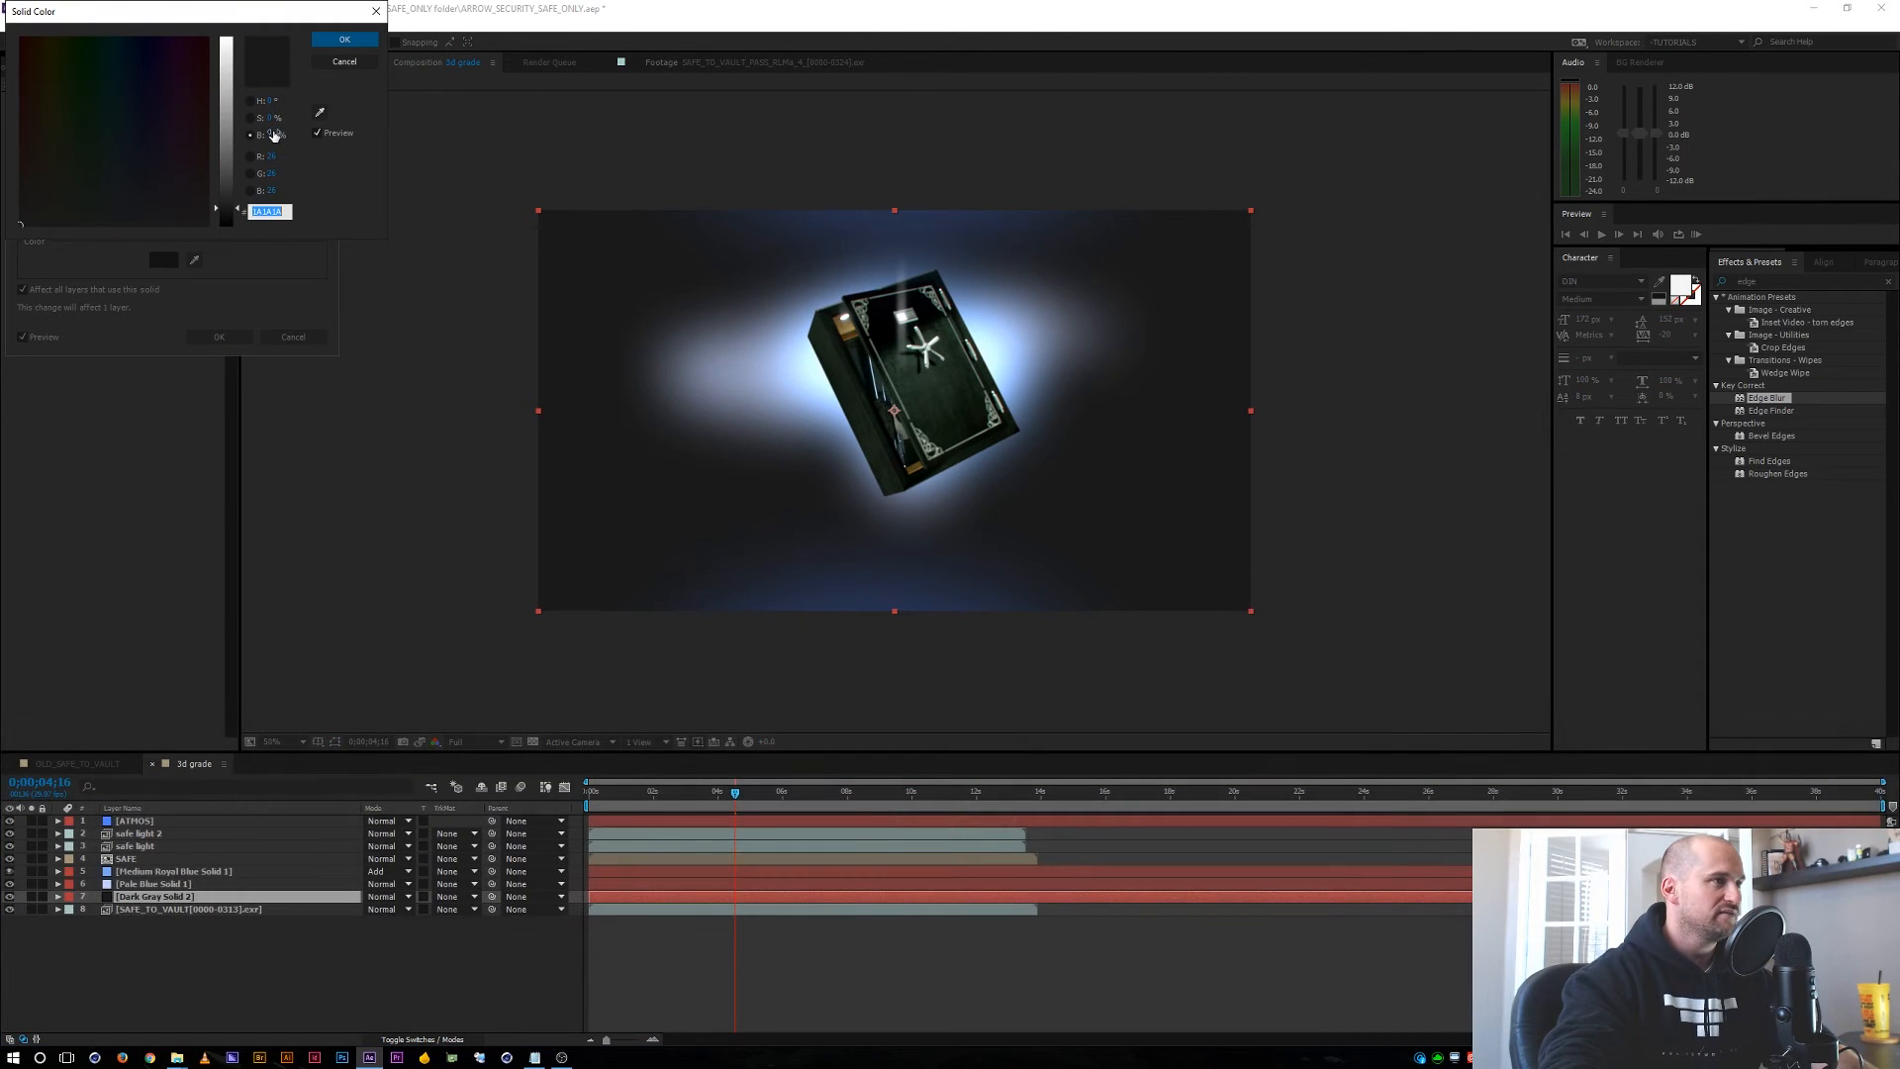
{"action": "key", "text": "Return"}
{"action": "key", "text": "Return"}
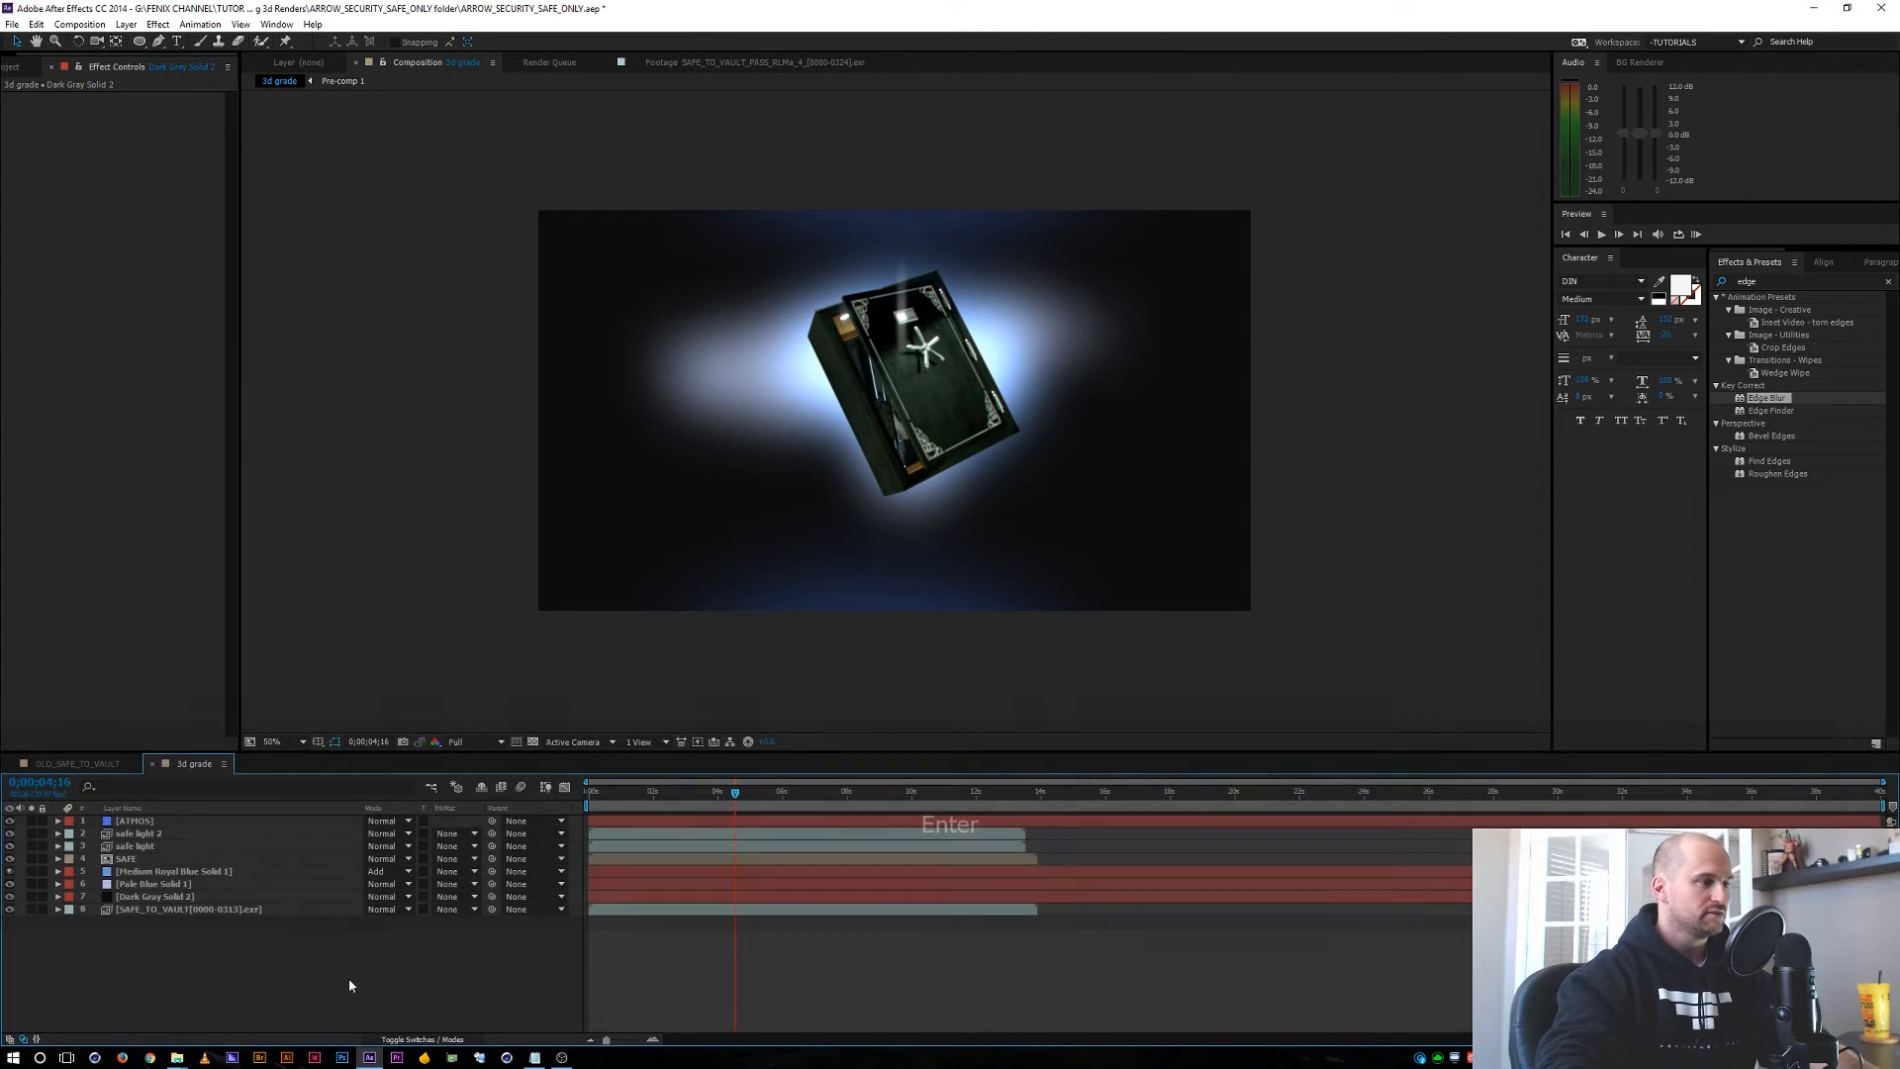
Create a comp-size bright blue solid named Royal Blue Solid 2 above all the other layers.
{"action": "key", "text": "period"}
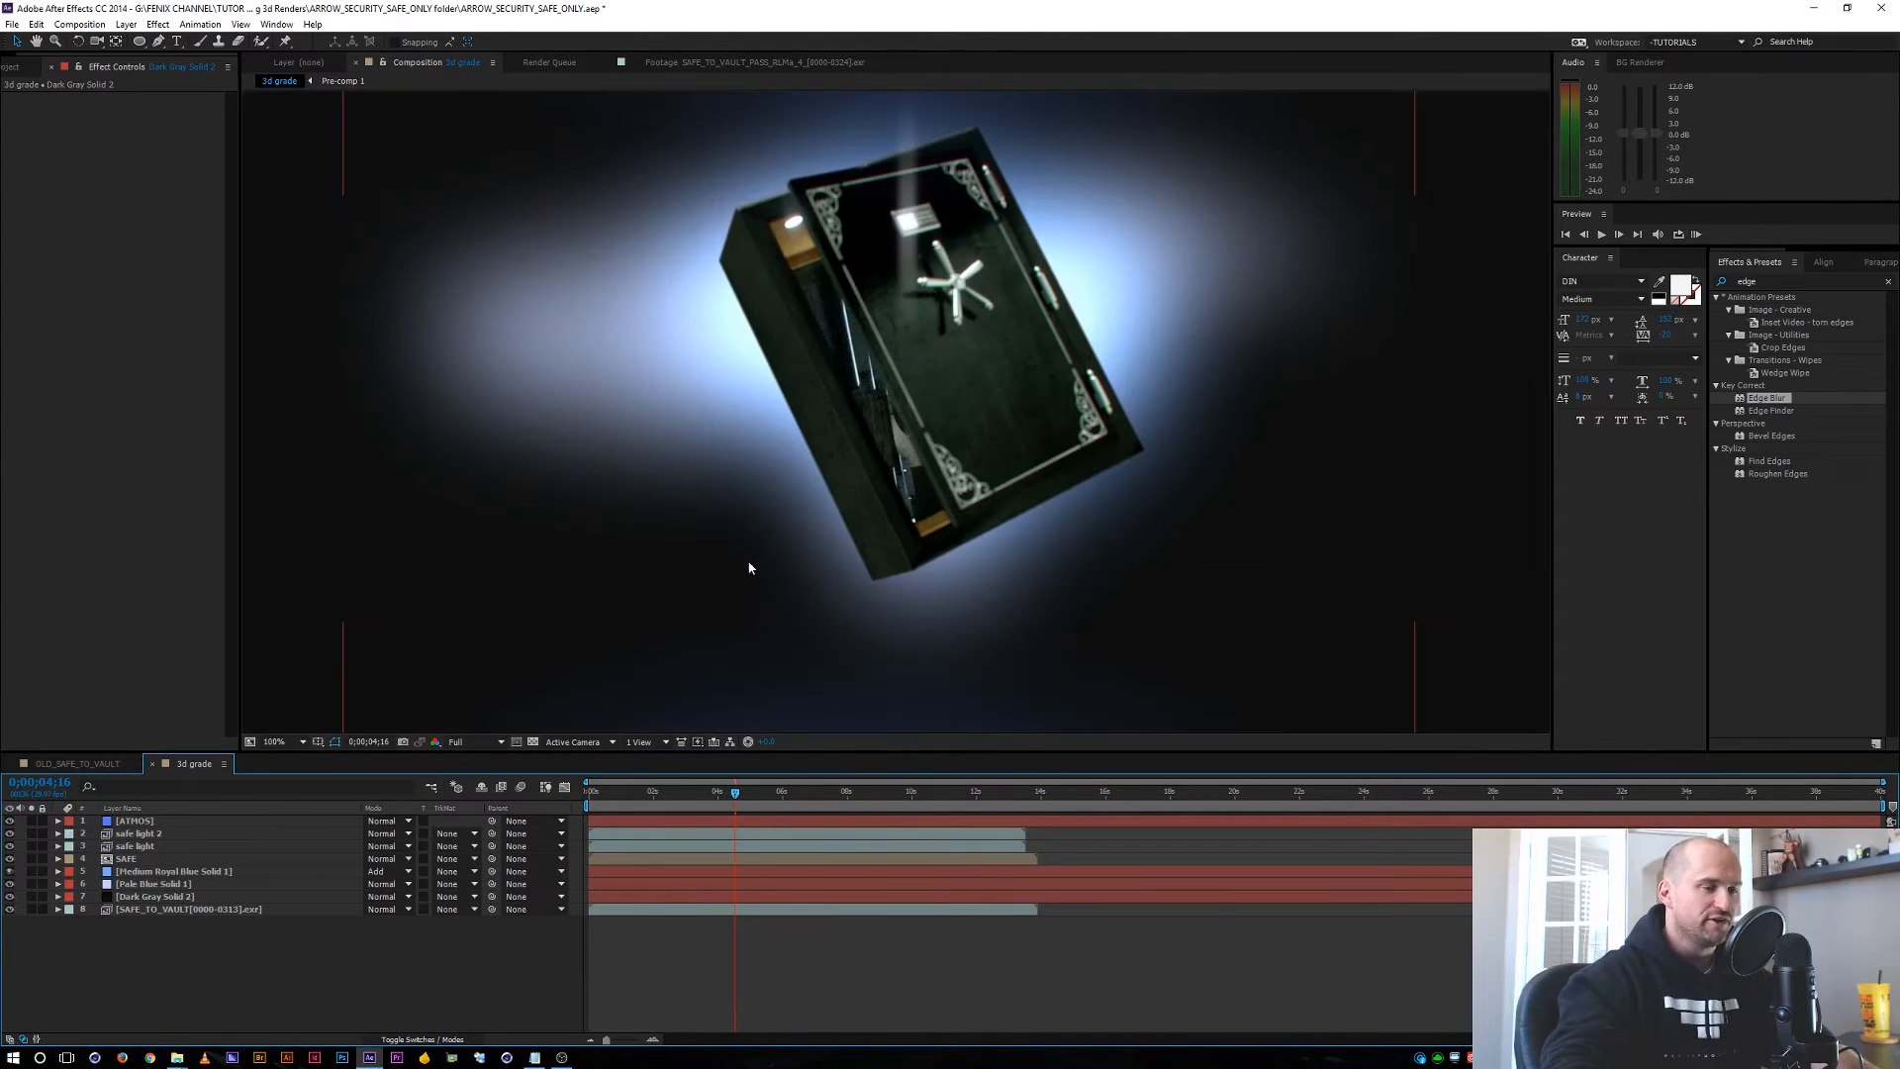
{"action": "key", "text": "space"}
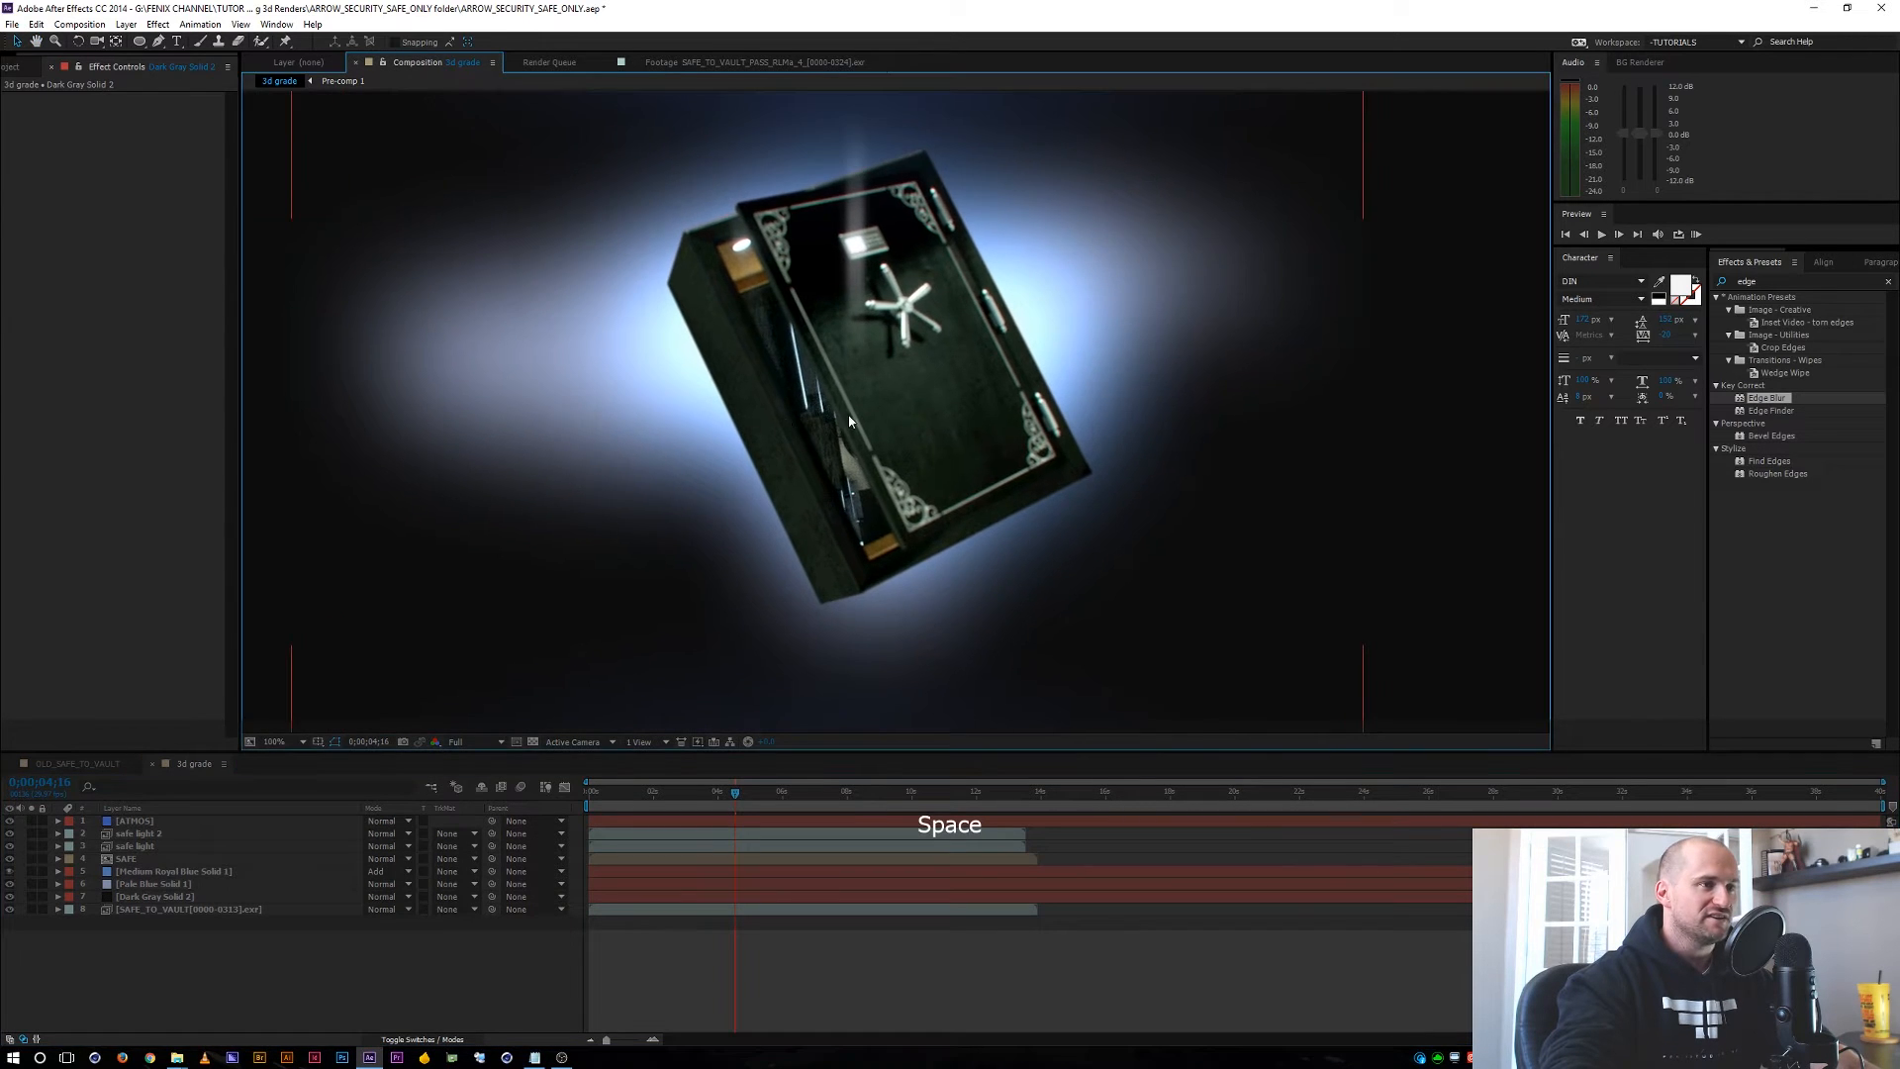
{"action": "scroll", "coordinate": [848, 424], "scroll_direction": "down", "scroll_amount": 2}
{"action": "left_click", "coordinate": [418, 992]}
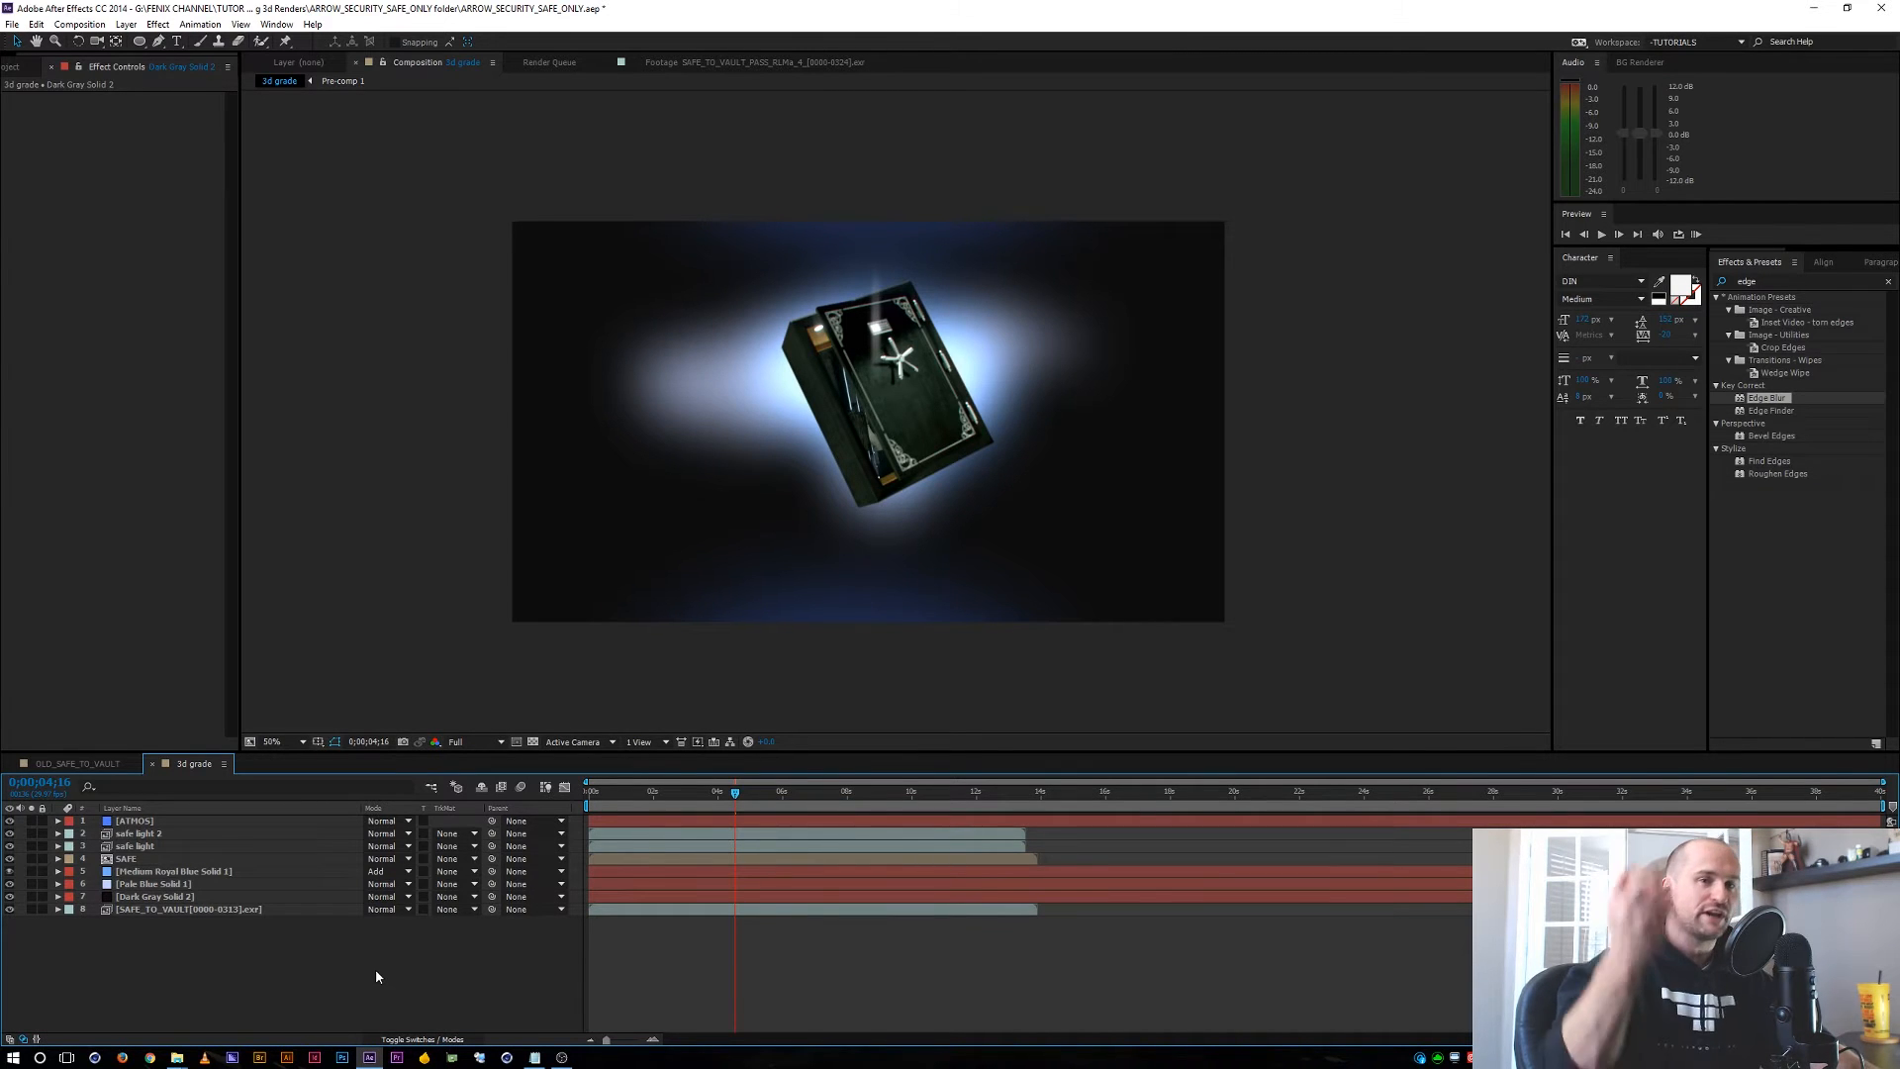
{"action": "key", "text": "ctrl+y"}
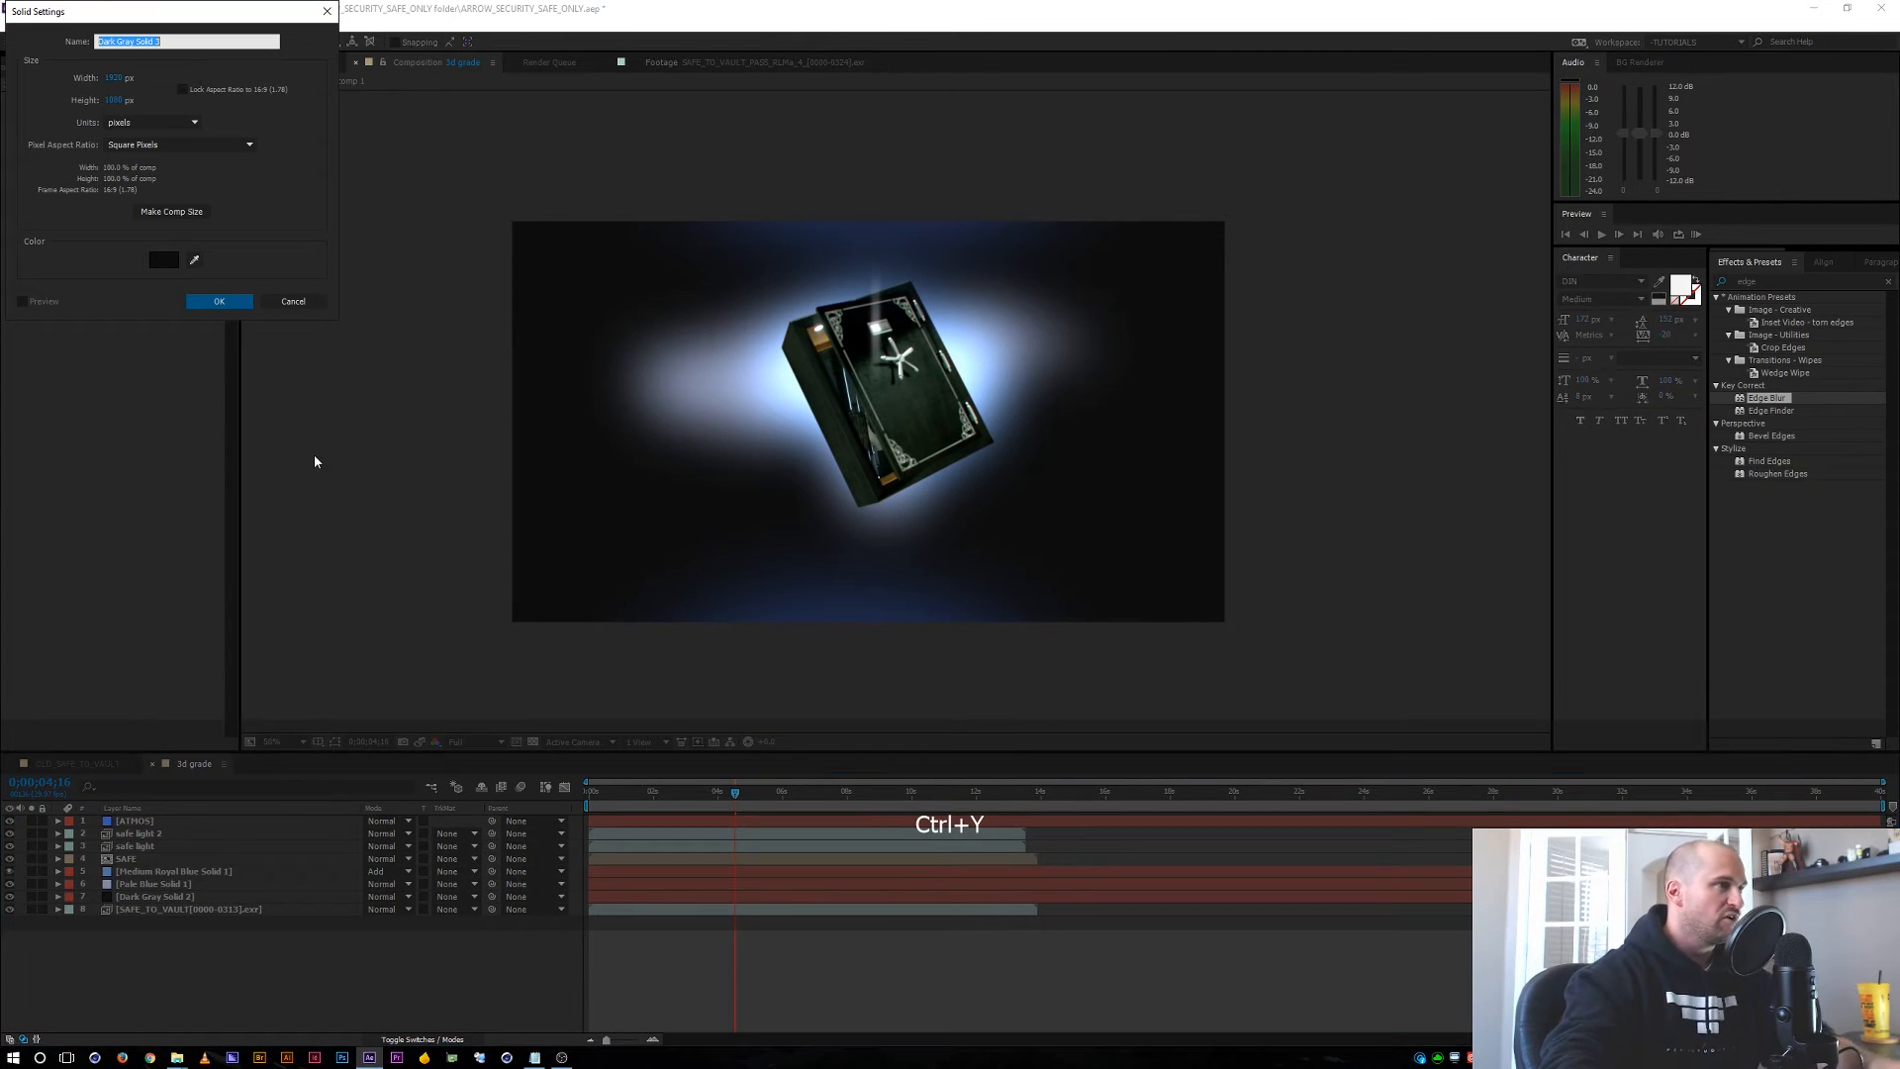
{"action": "left_click", "coordinate": [165, 259]}
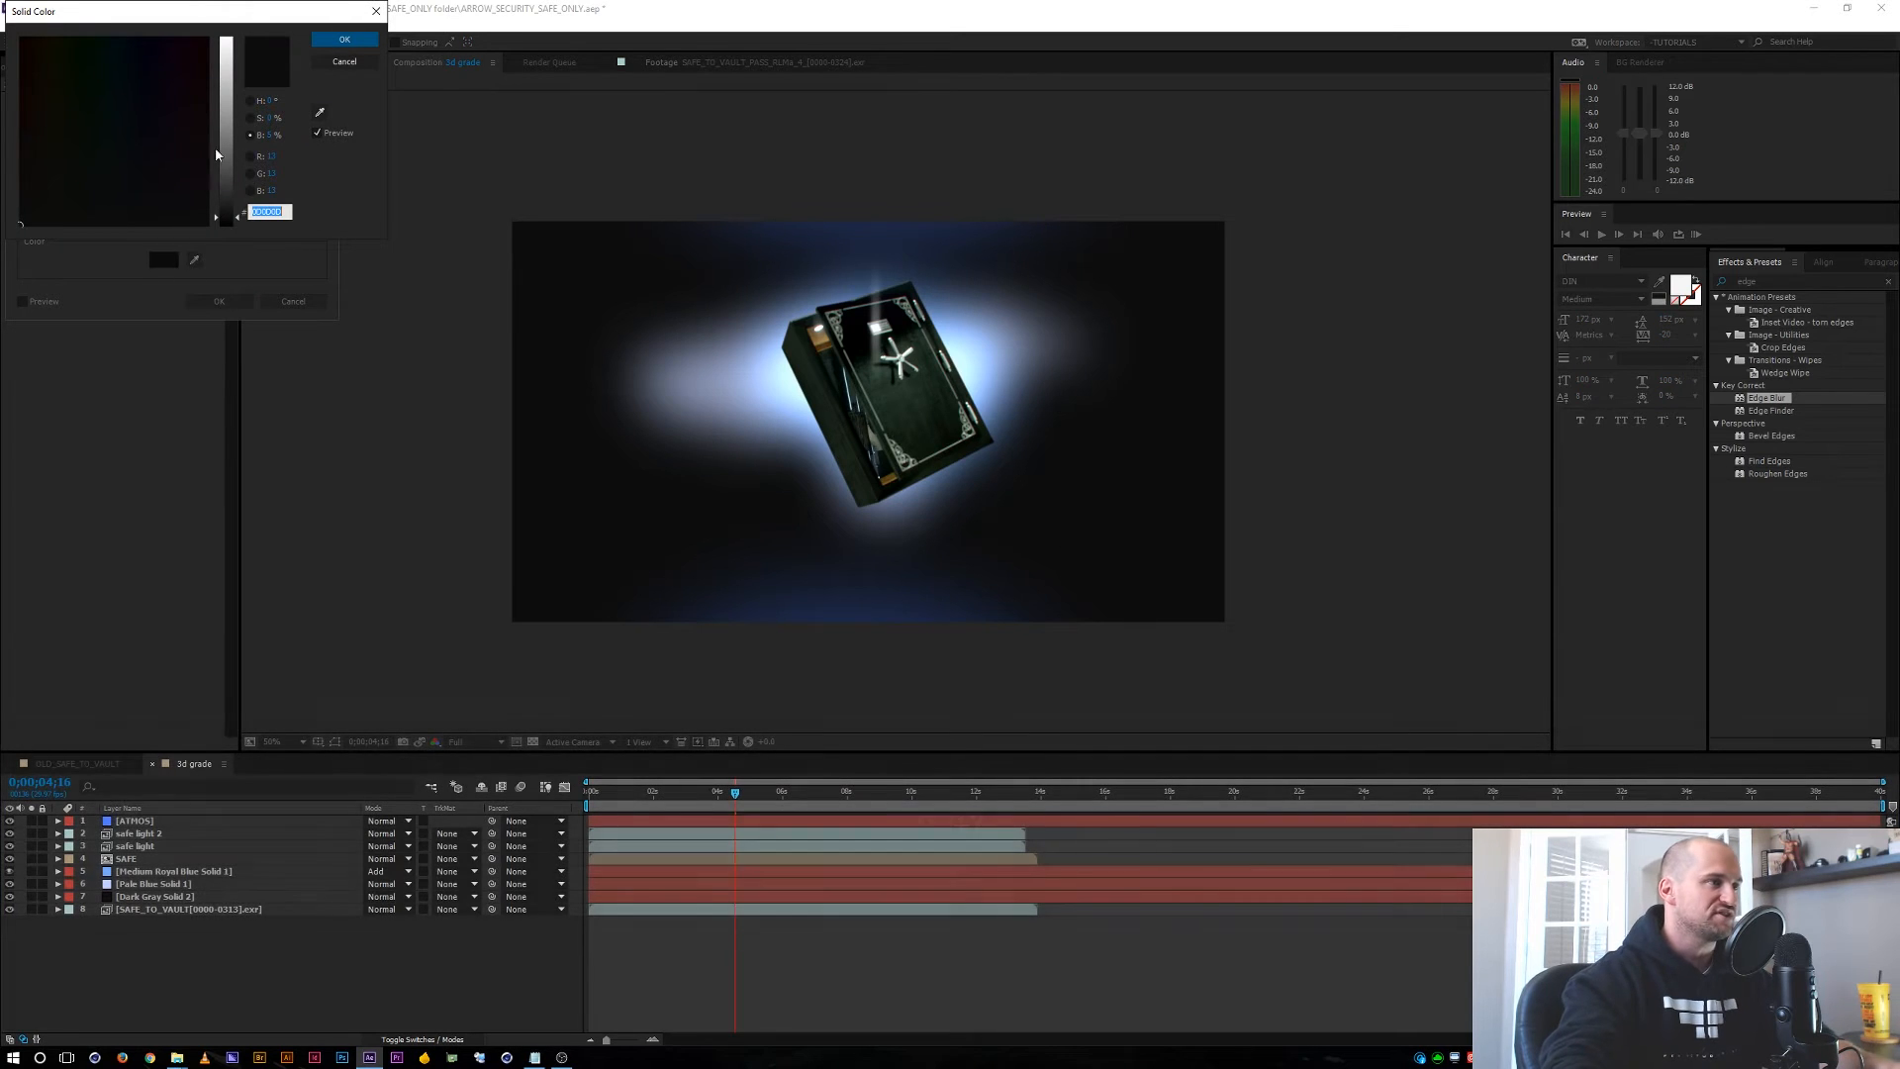
{"action": "left_click_drag", "start_coordinate": [226, 129], "coordinate": [226, 32]}
{"action": "left_click_drag", "start_coordinate": [146, 80], "coordinate": [134, 71]}
{"action": "left_click", "coordinate": [337, 43]}
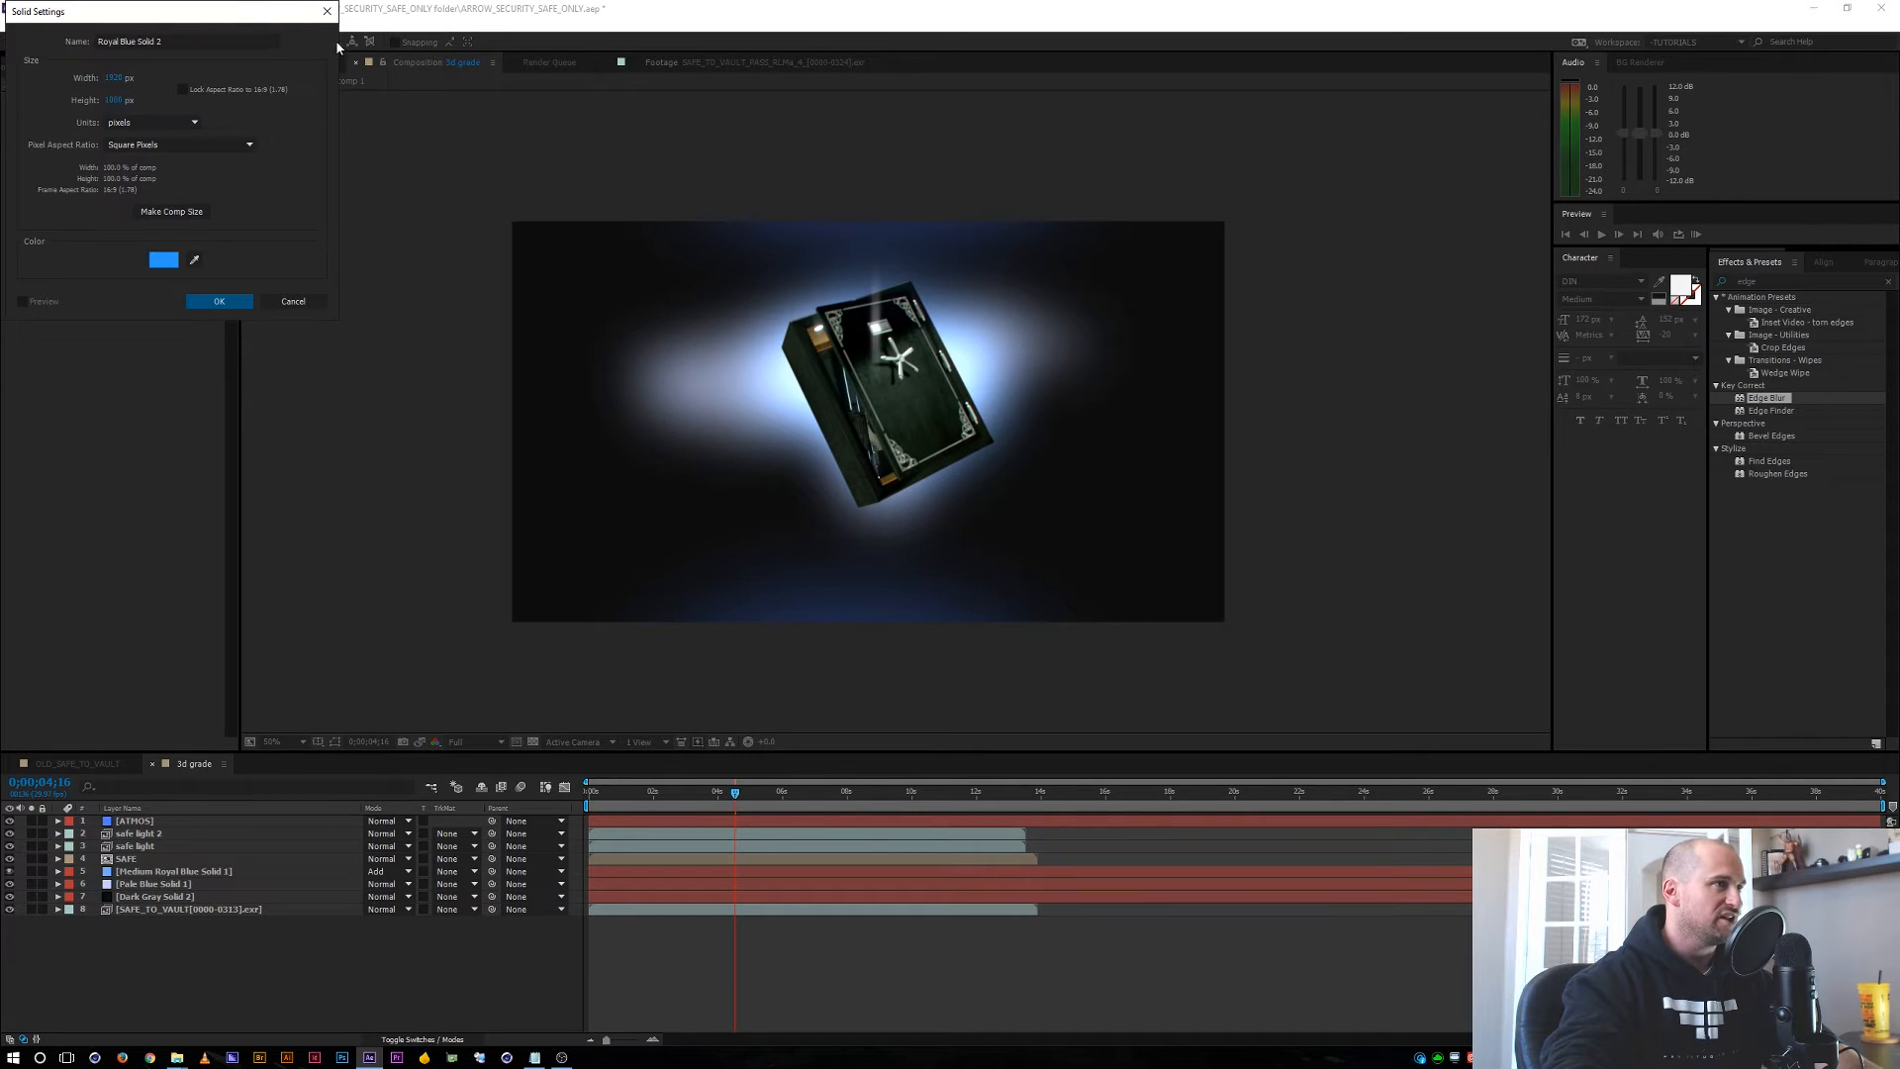
{"action": "key", "text": "Return"}
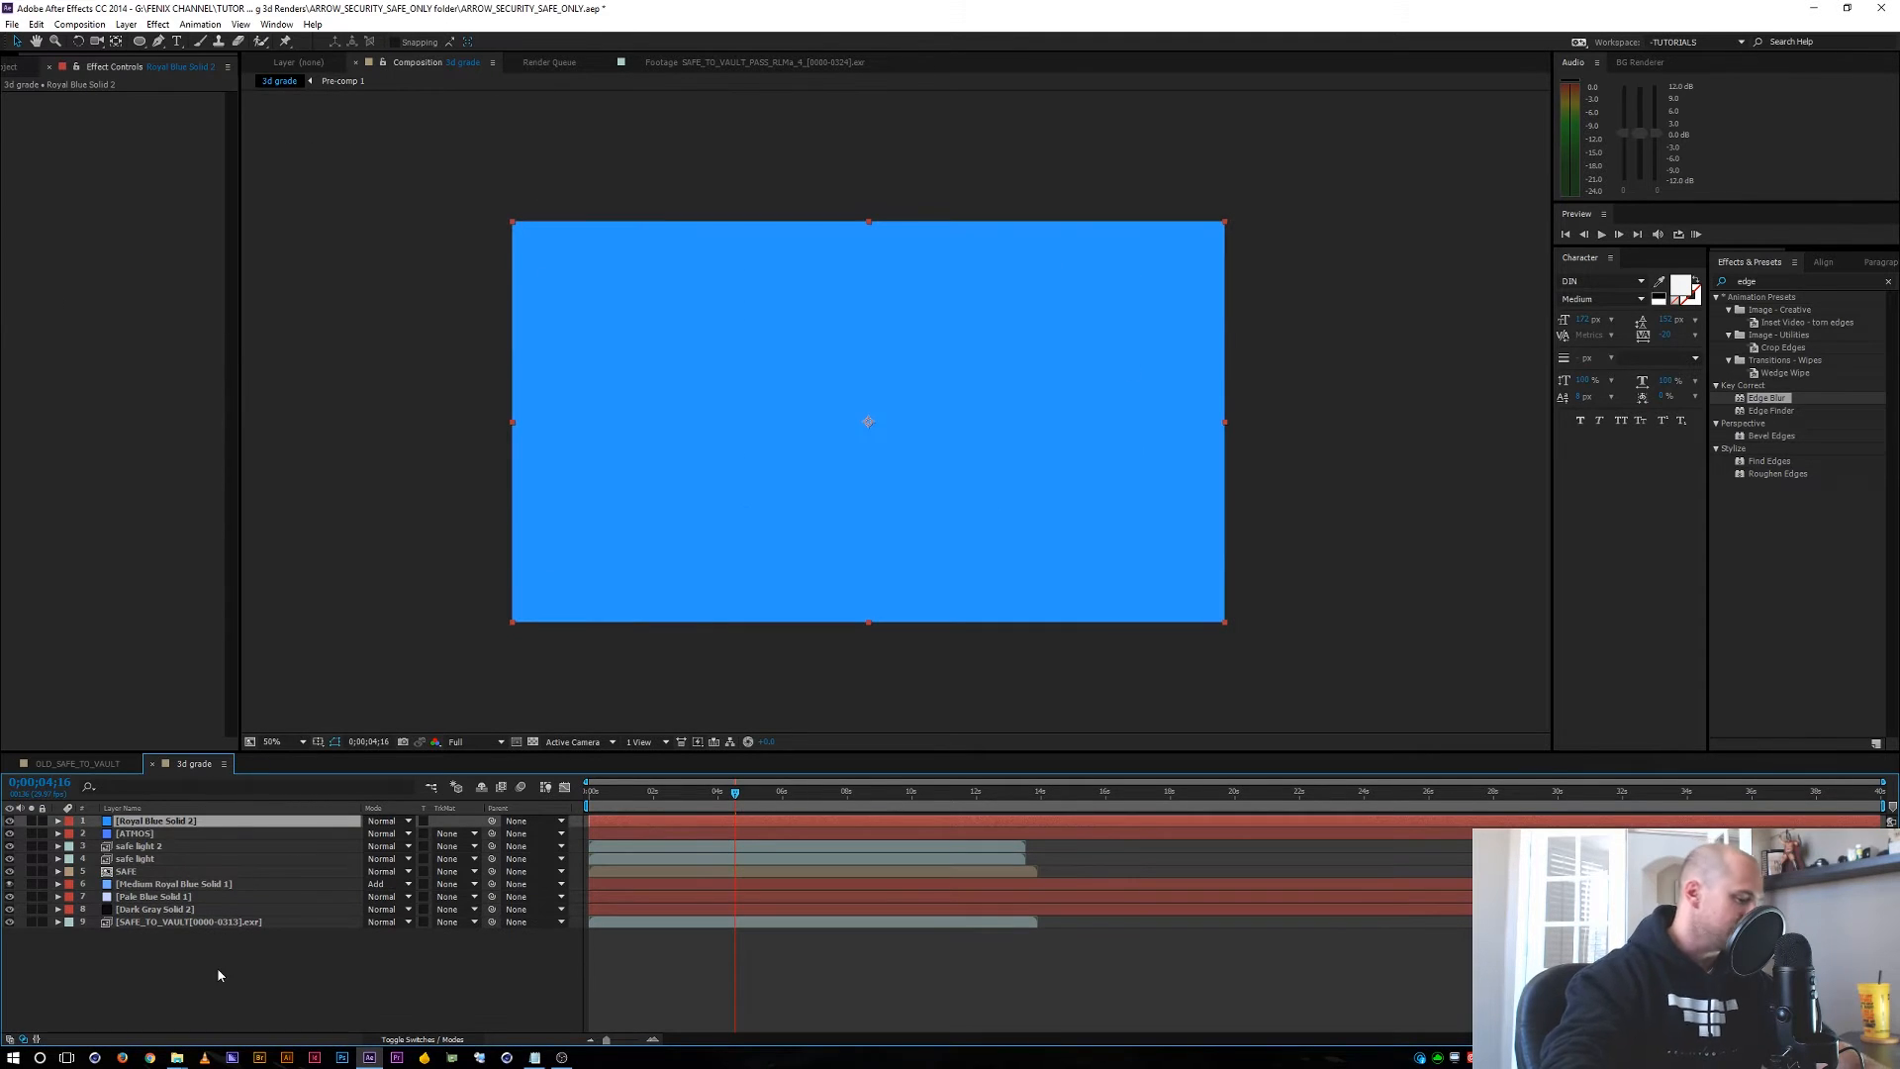
Lower the opacity of Royal Blue Solid 2 to a faint blue tint over the whole frame and fit the composition in the viewer.
{"action": "key", "text": "t"}
{"action": "left_click_drag", "start_coordinate": [372, 834], "coordinate": [294, 837]}
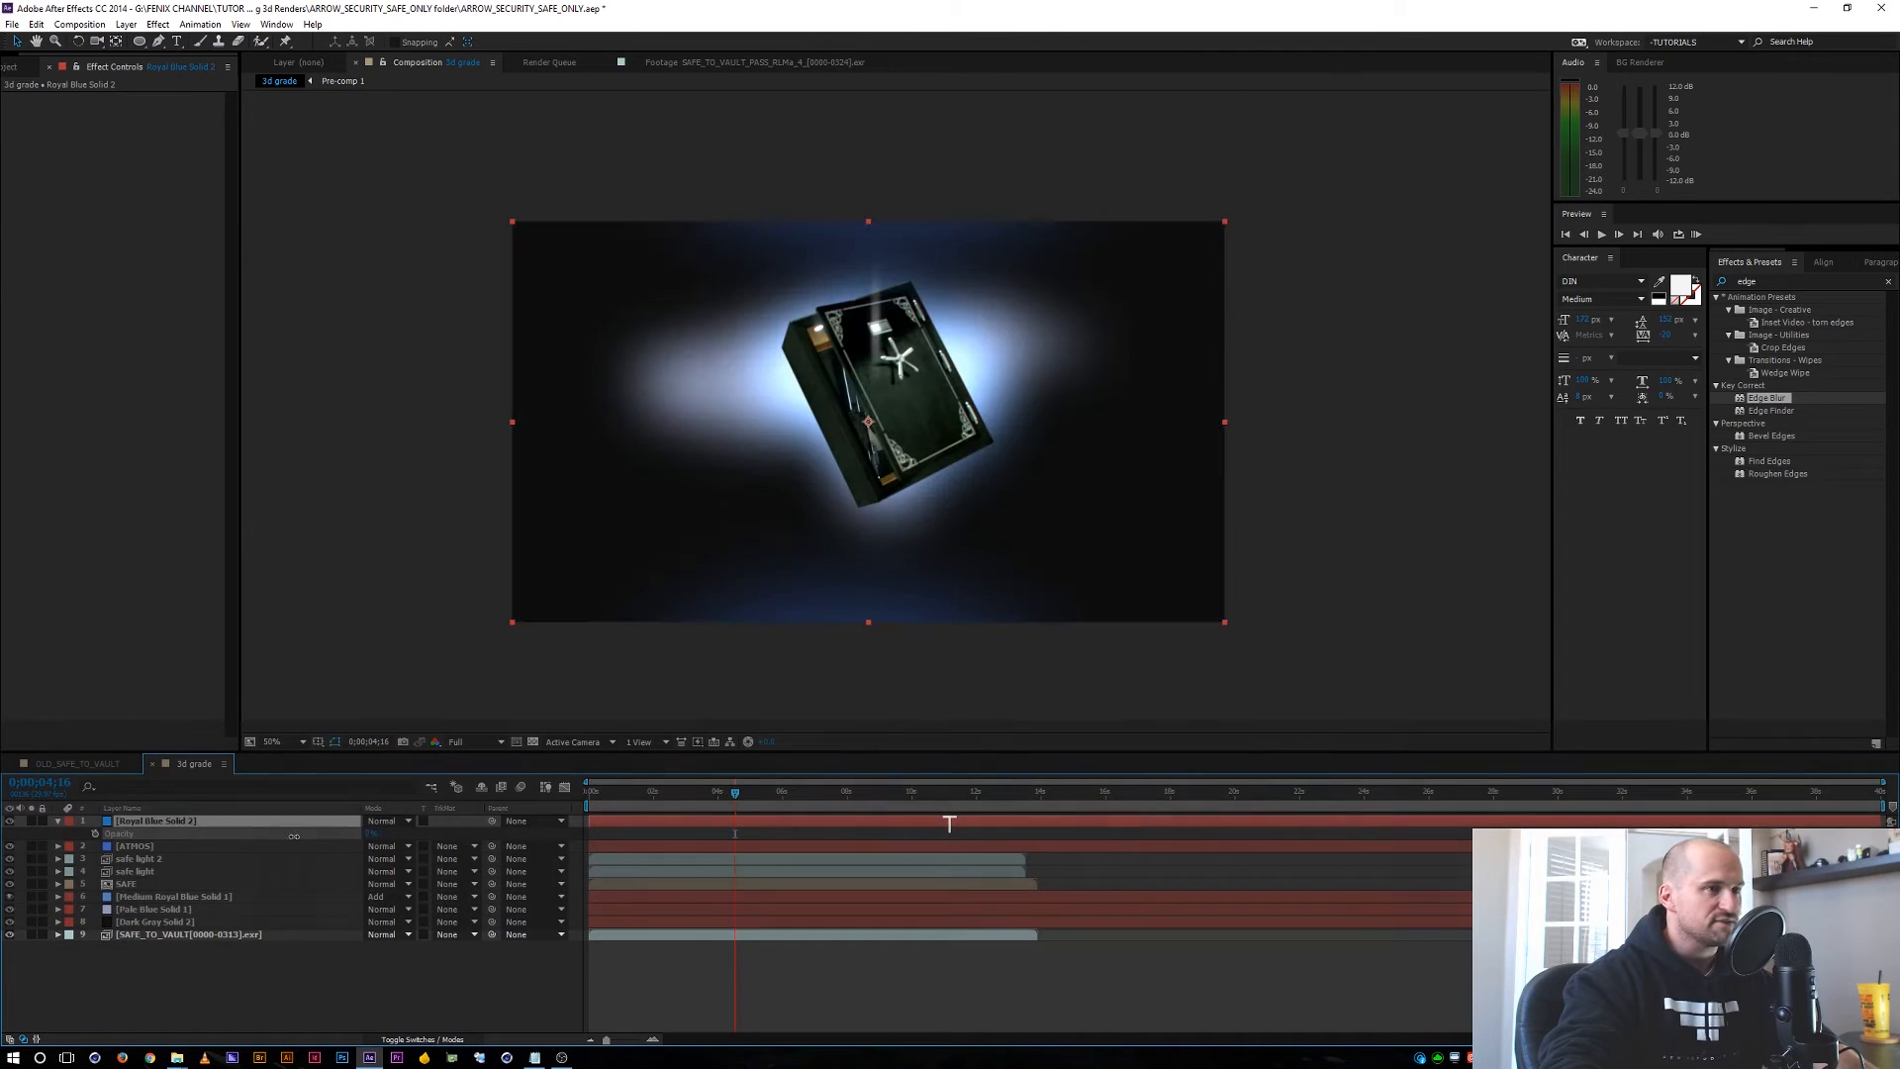
{"action": "key", "text": "ctrl"}
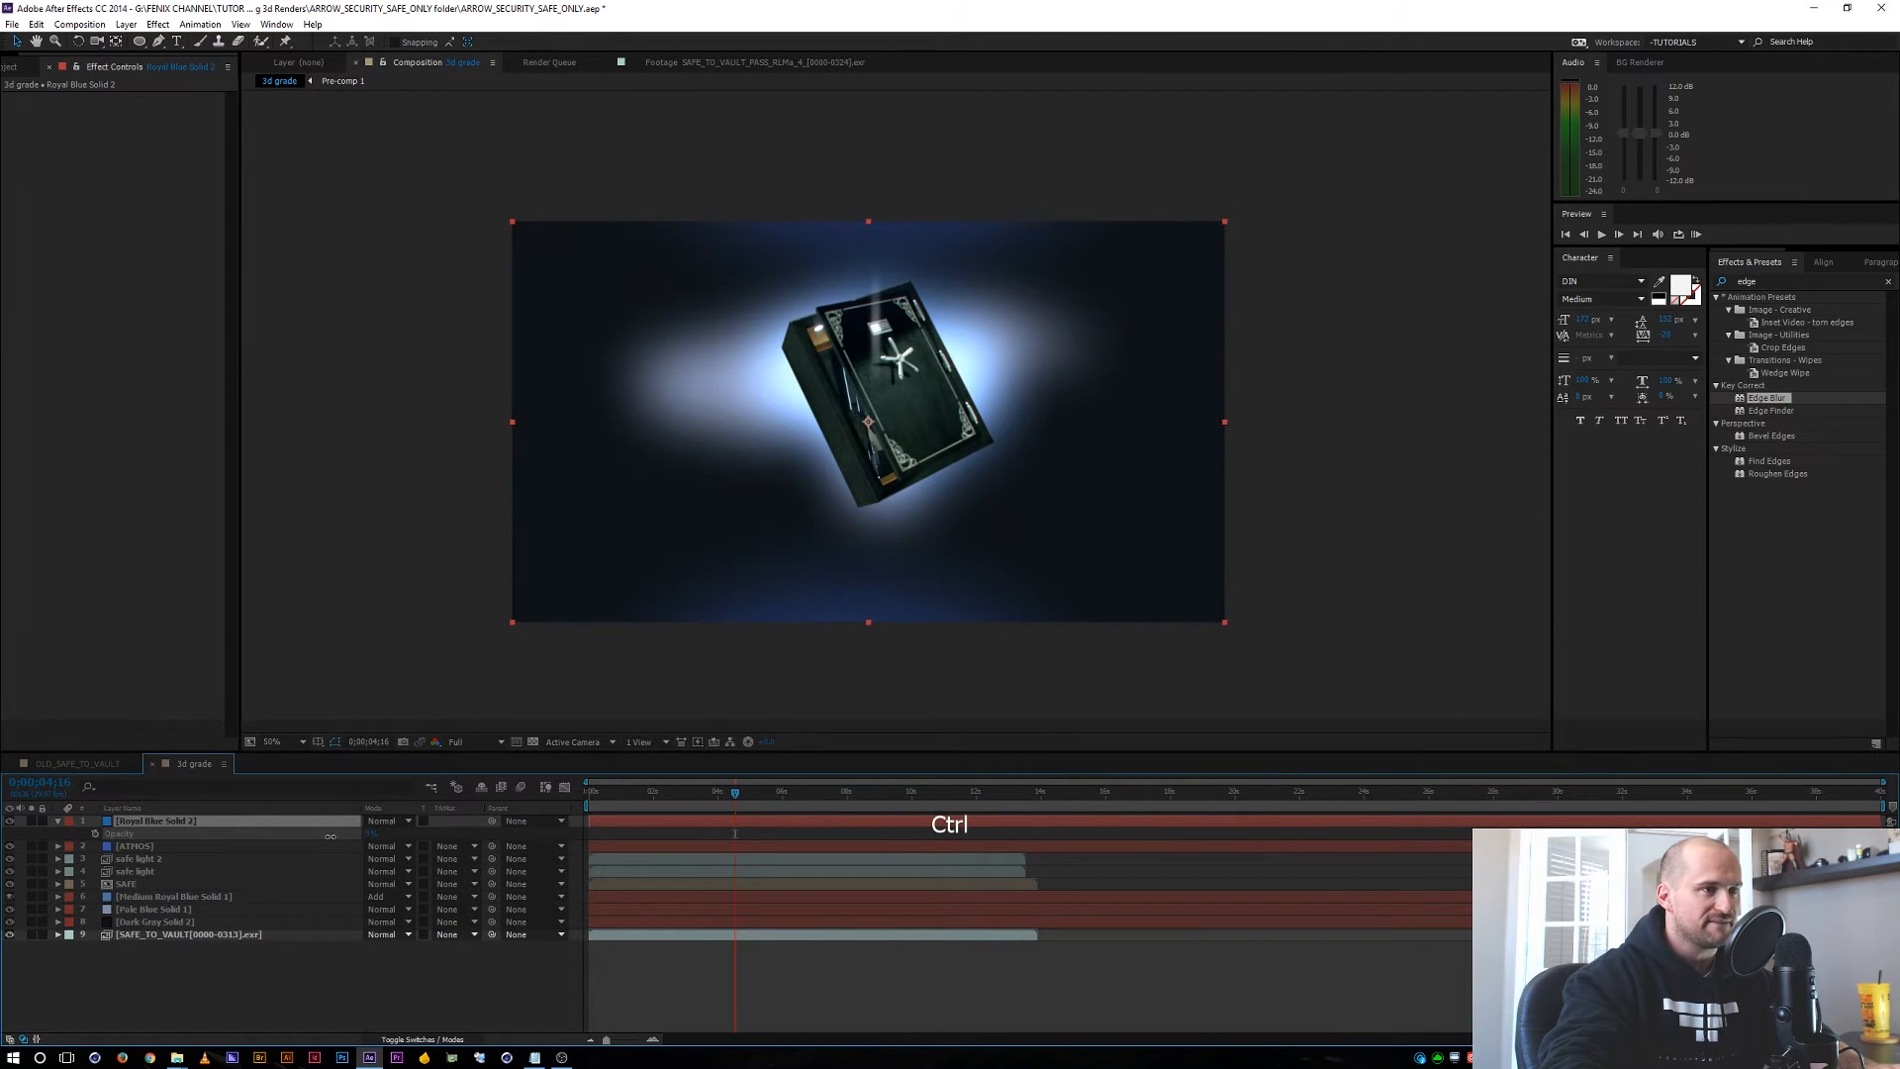
{"action": "left_click", "coordinate": [370, 970]}
{"action": "left_click", "coordinate": [273, 741]}
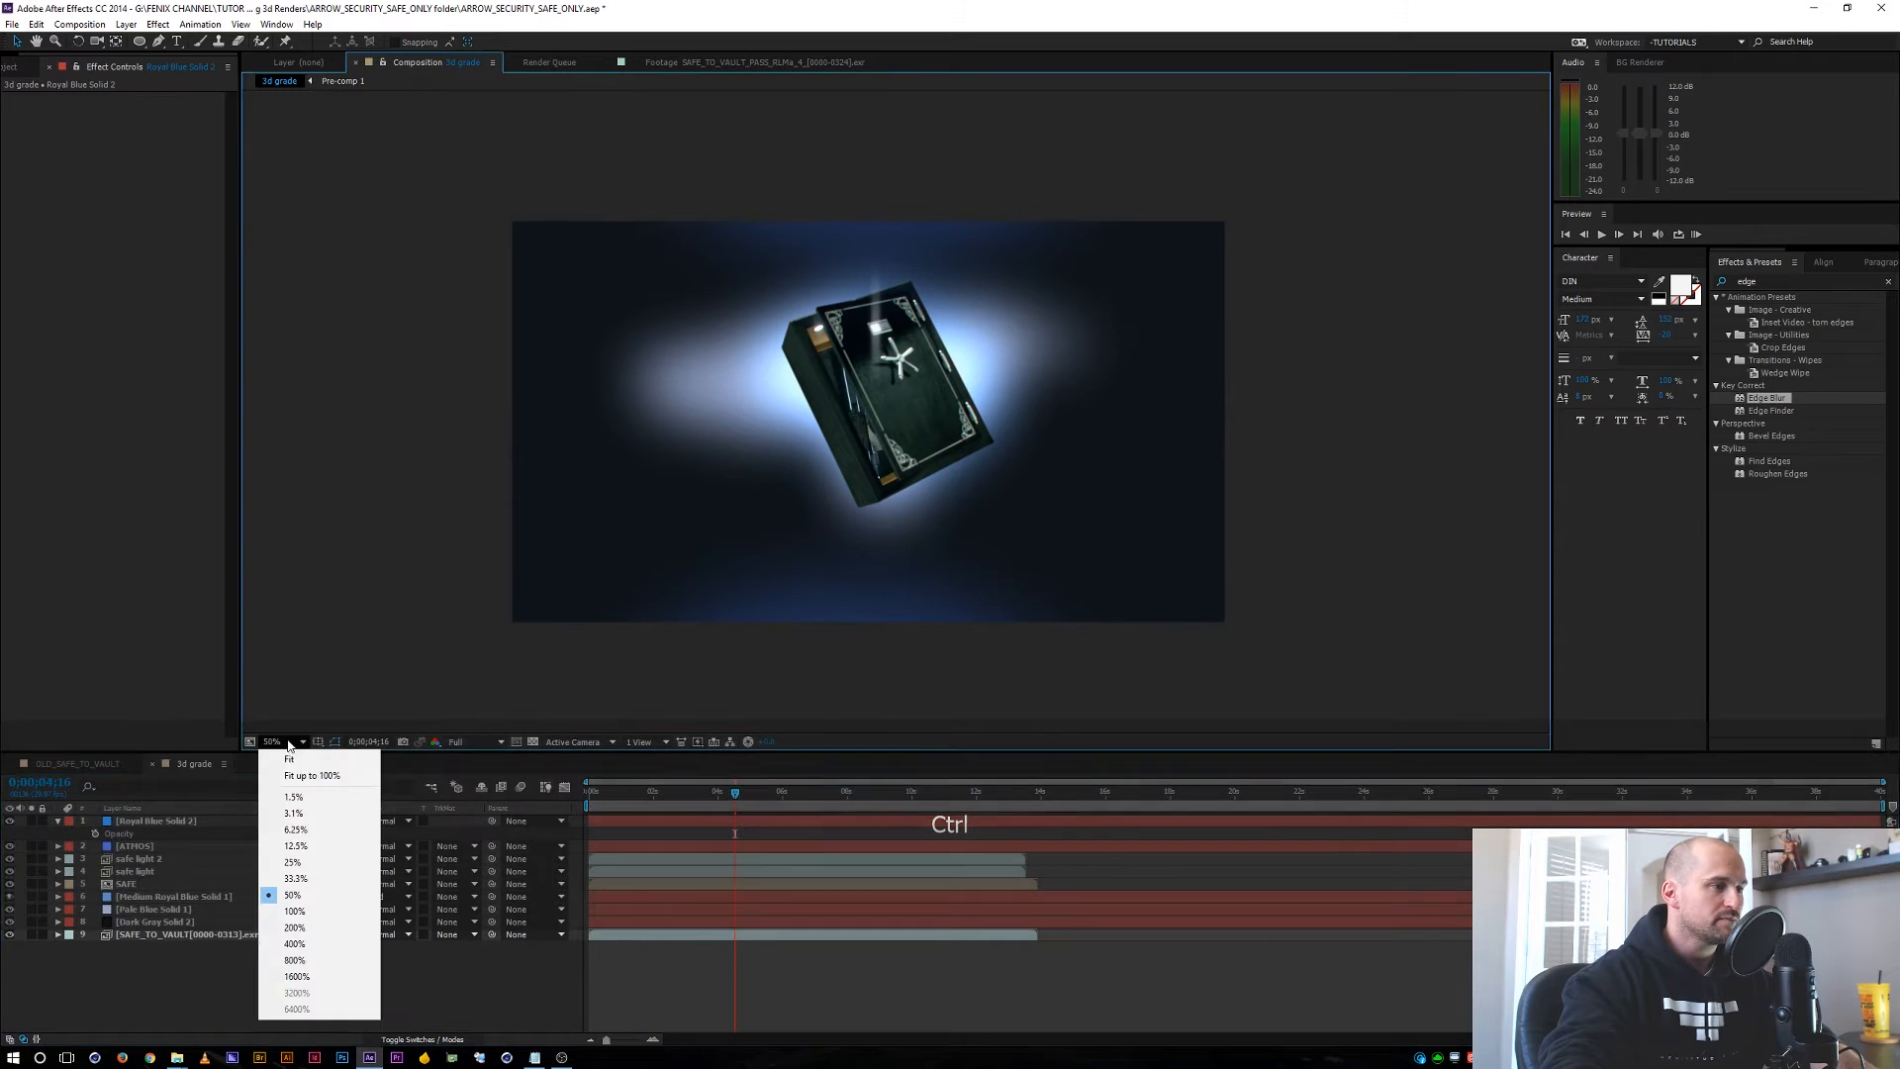
{"action": "left_click", "coordinate": [297, 770]}
{"action": "left_click", "coordinate": [220, 983]}
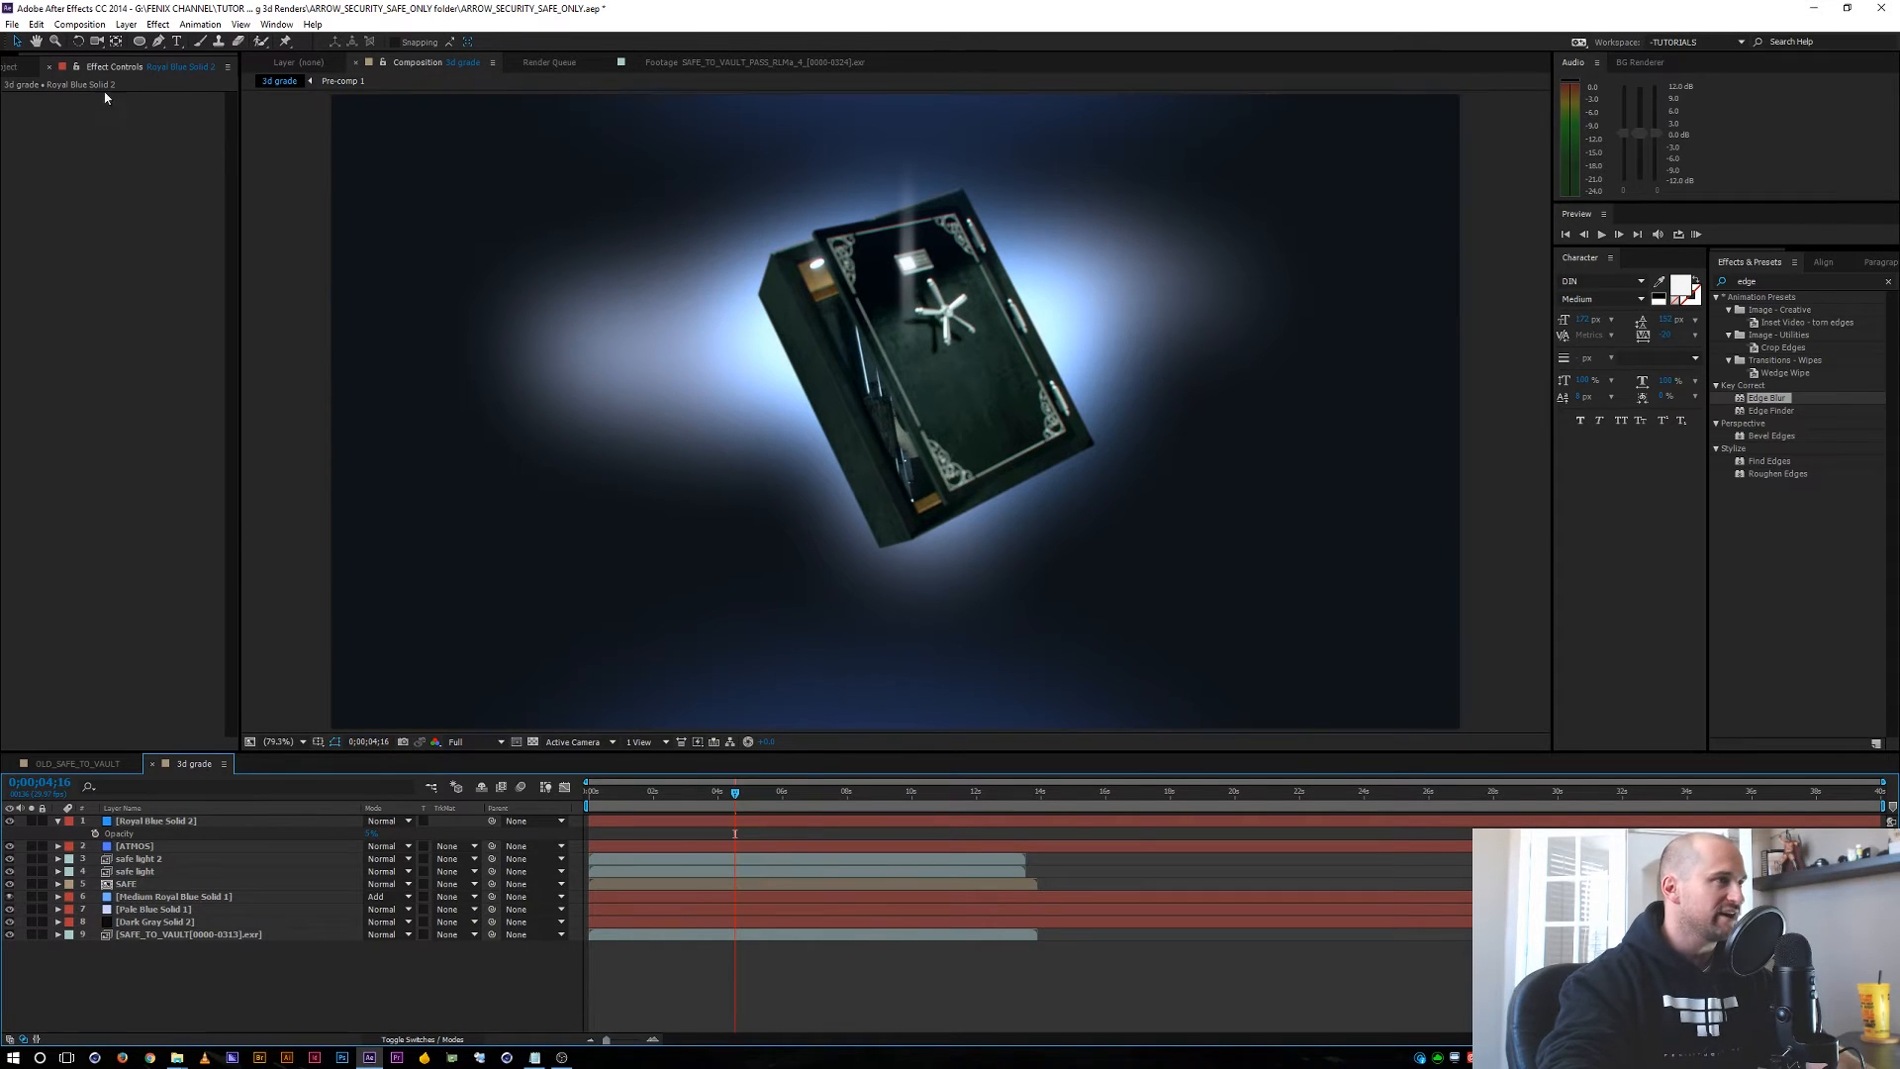
Switch the project's color bit depth, collapse the open layer properties and clear the footage selection in the project.
{"action": "left_click", "coordinate": [21, 70]}
{"action": "left_click", "coordinate": [69, 743], "text": "alt"}
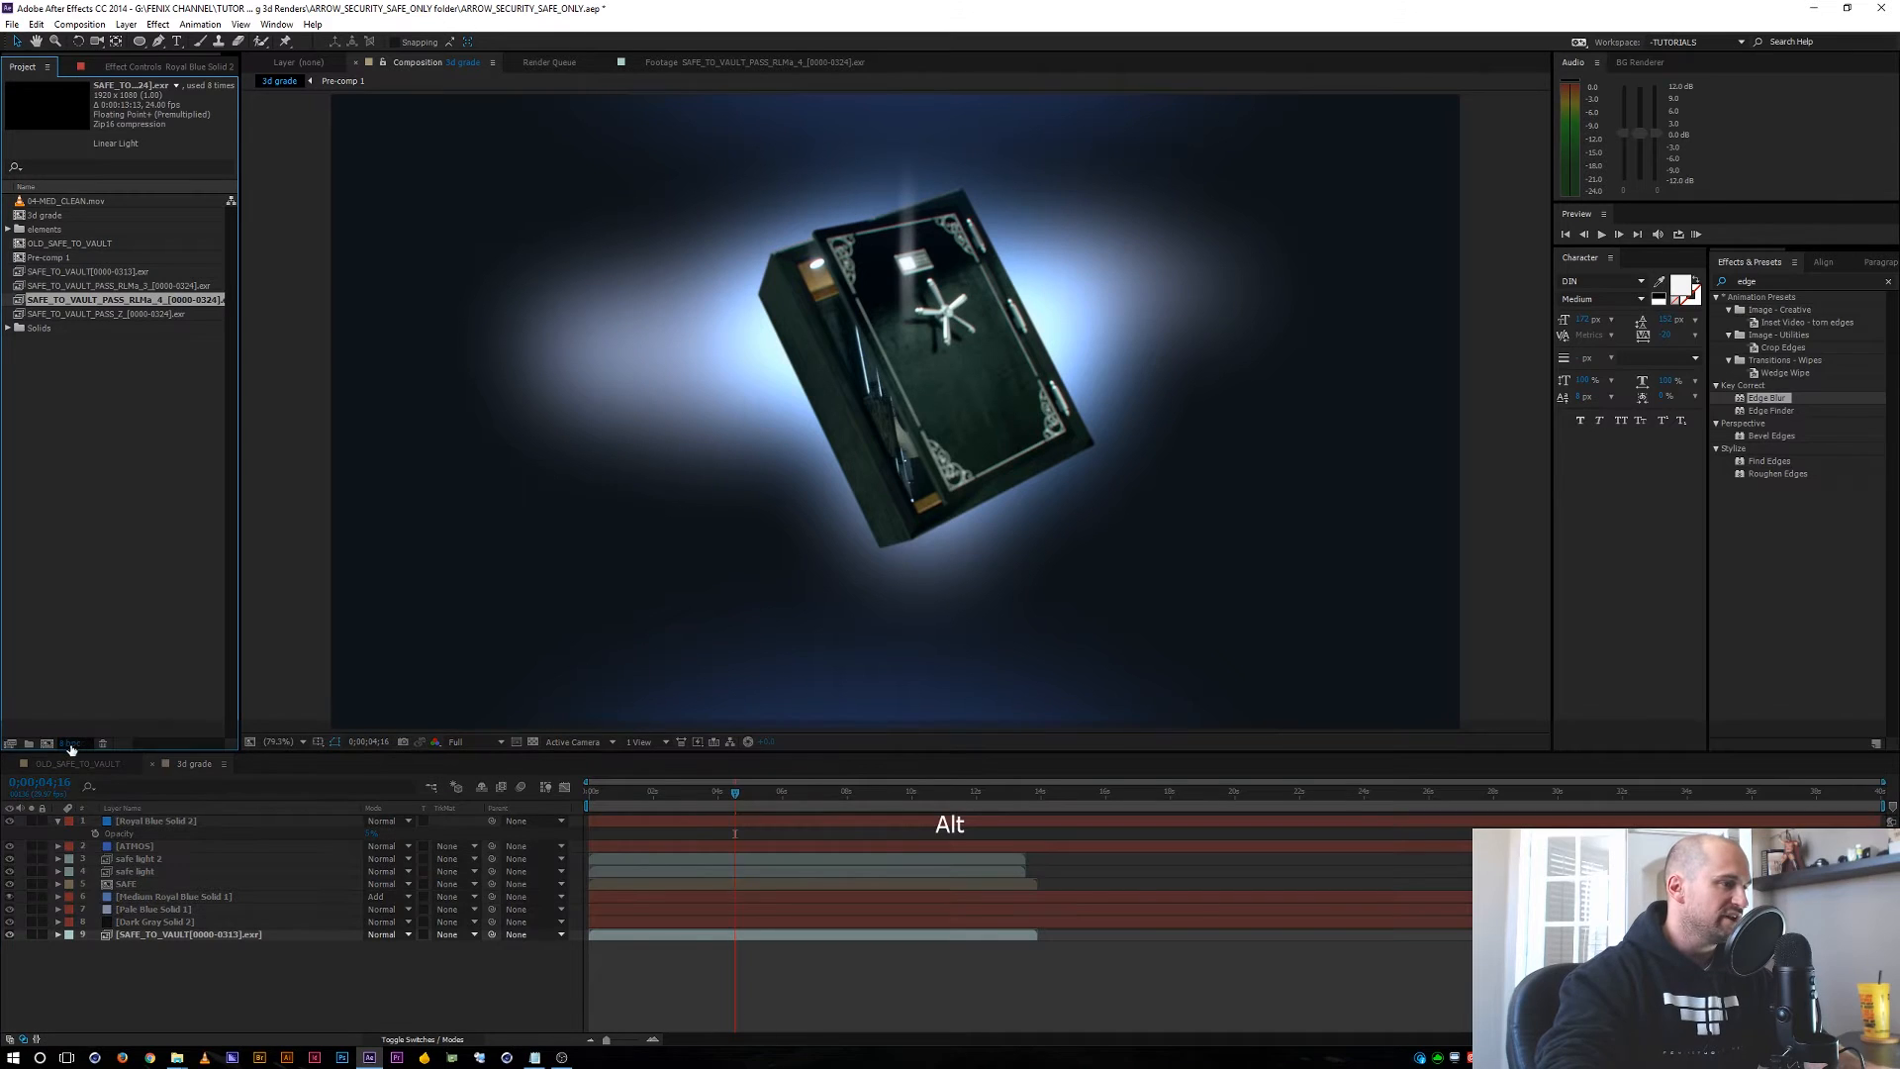
{"action": "left_click", "coordinate": [317, 998]}
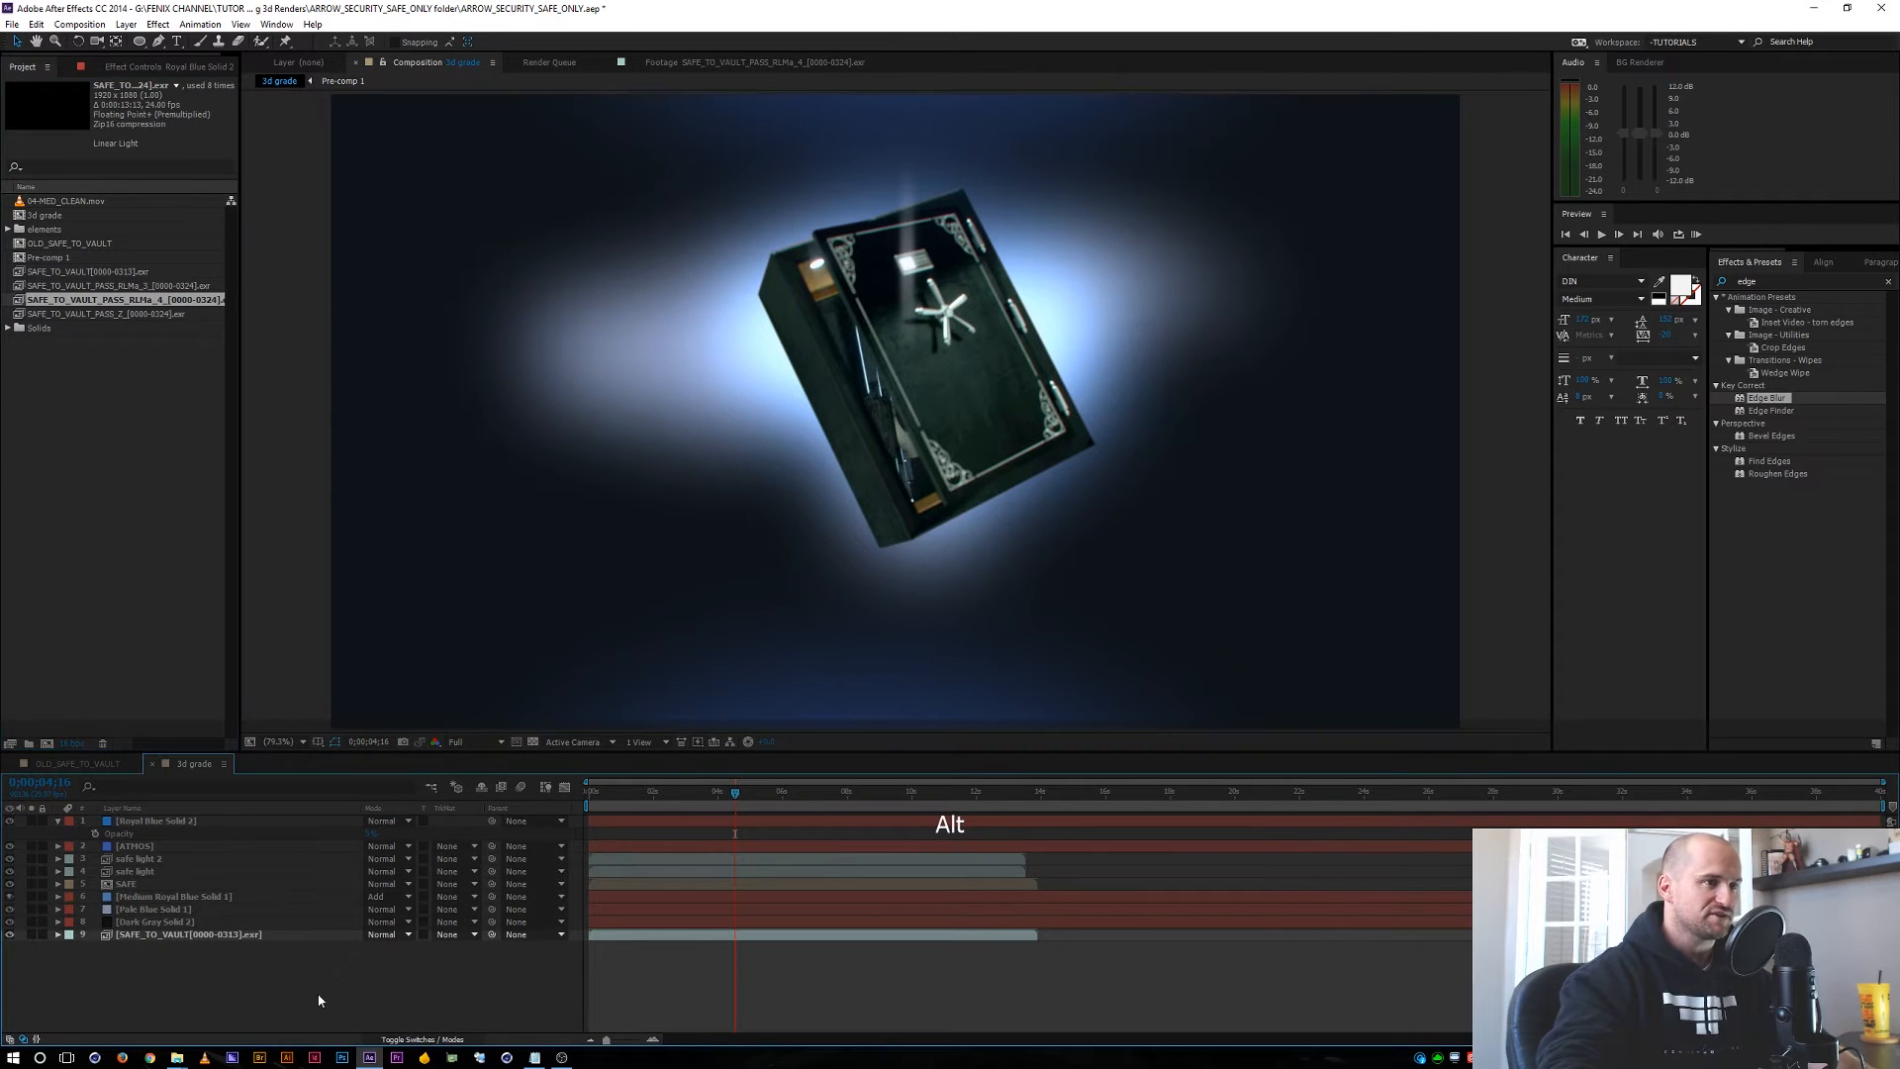
{"action": "key", "text": "u"}
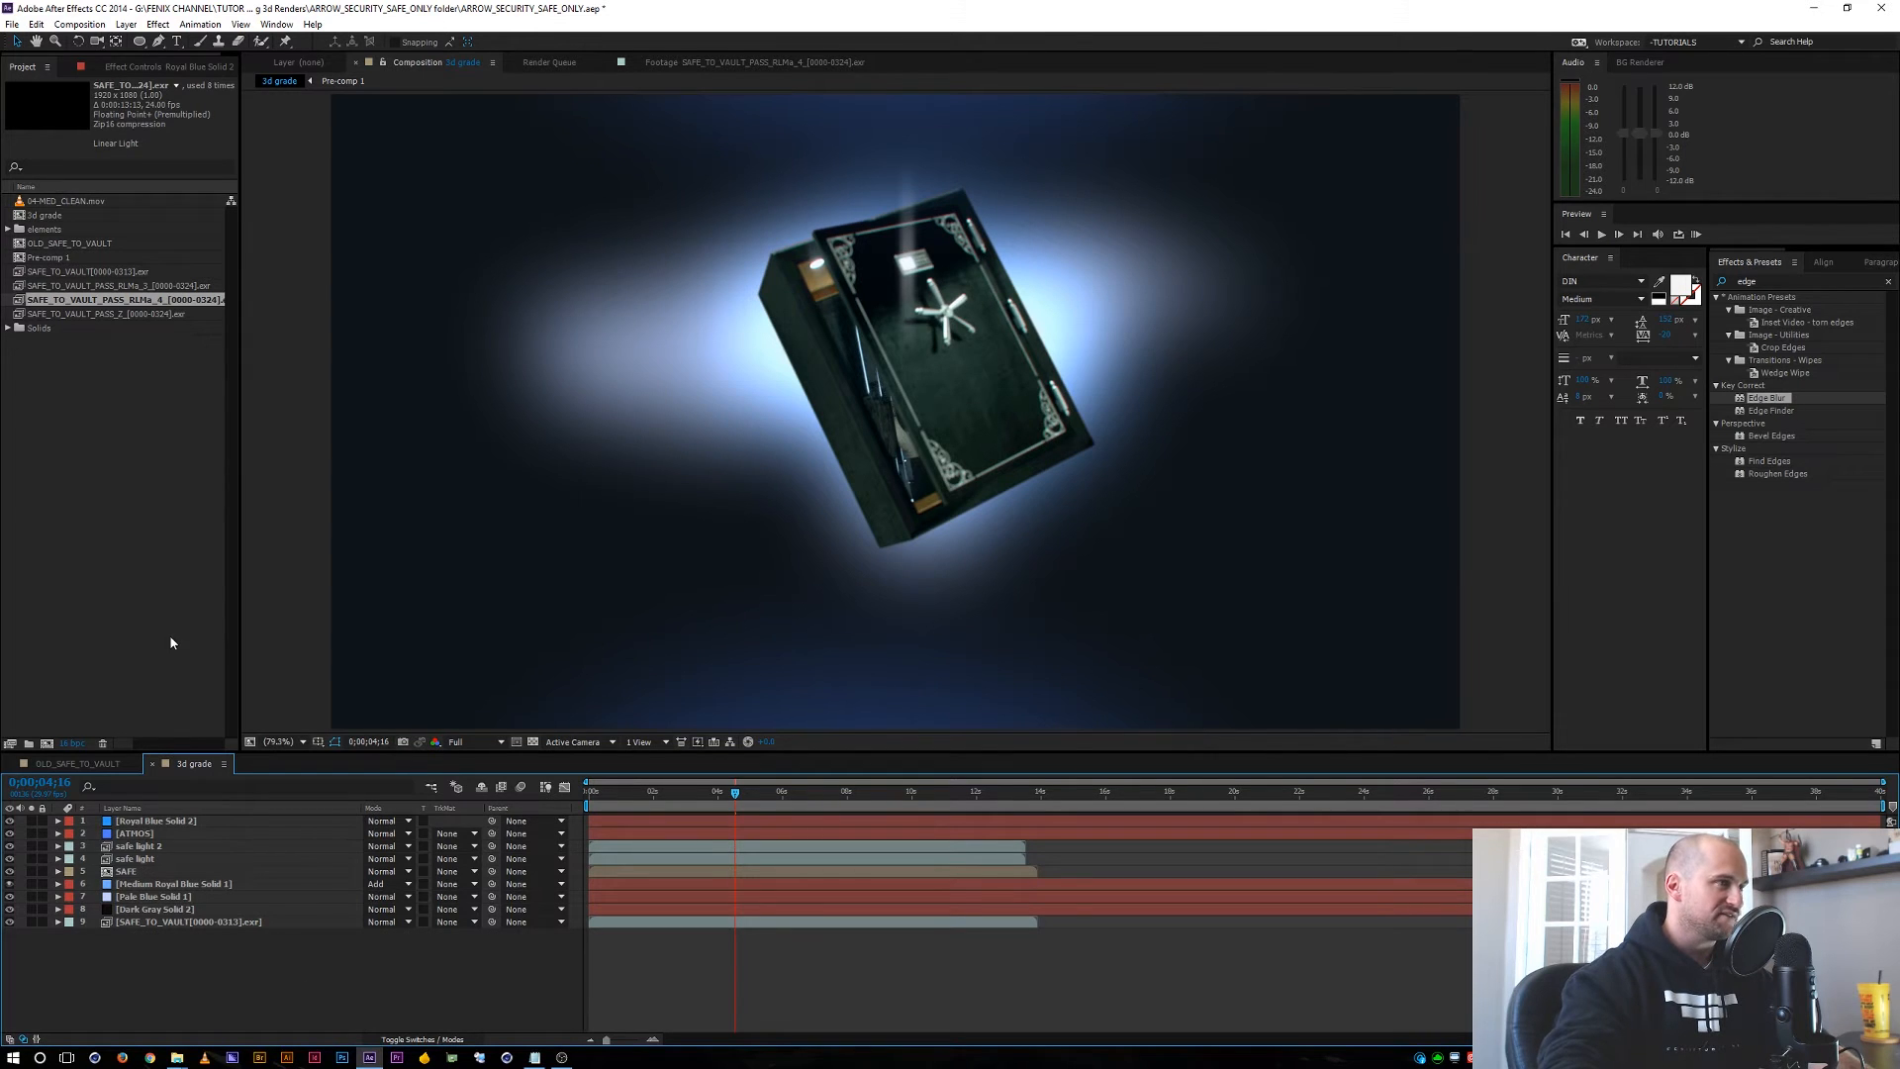
{"action": "left_click", "coordinate": [85, 460]}
{"action": "left_click", "coordinate": [211, 978]}
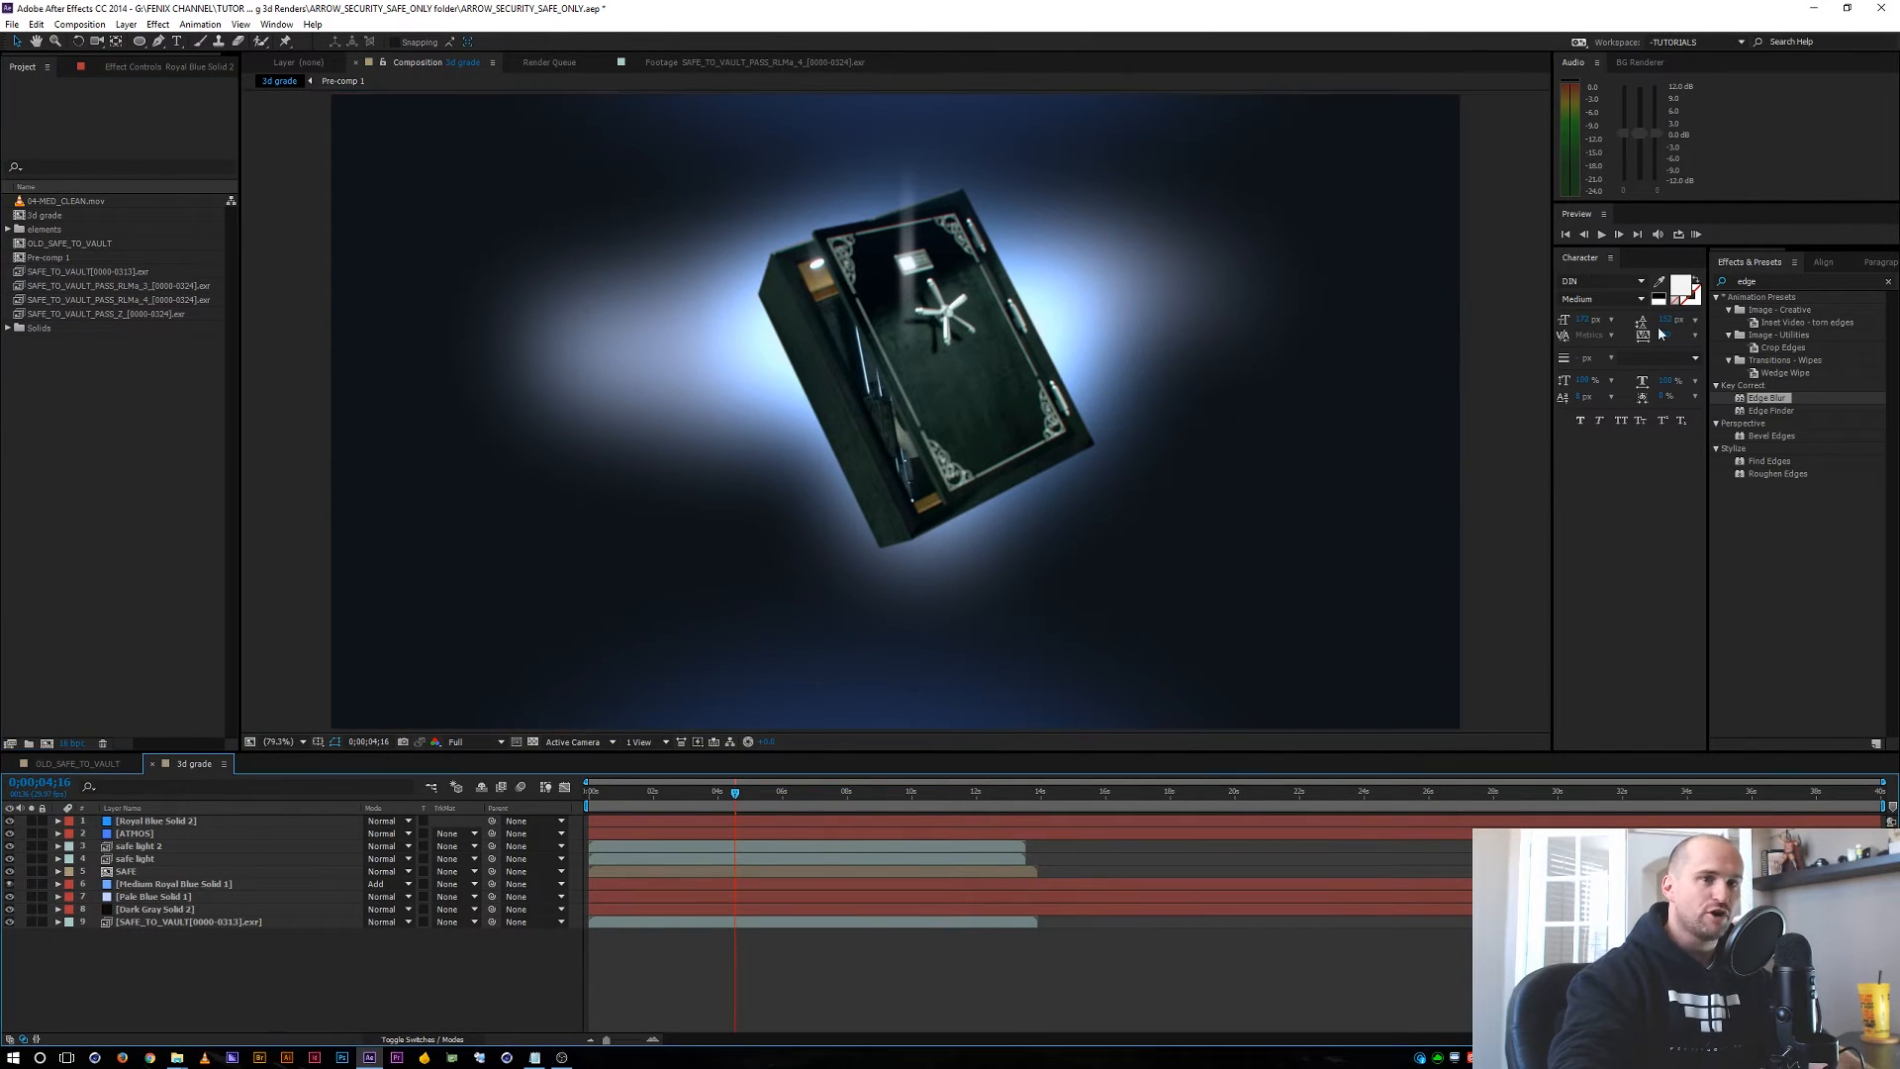
Search the available effects for "add" and replace the search term with "noise".
{"action": "left_click", "coordinate": [1770, 282]}
{"action": "type", "text": "add"}
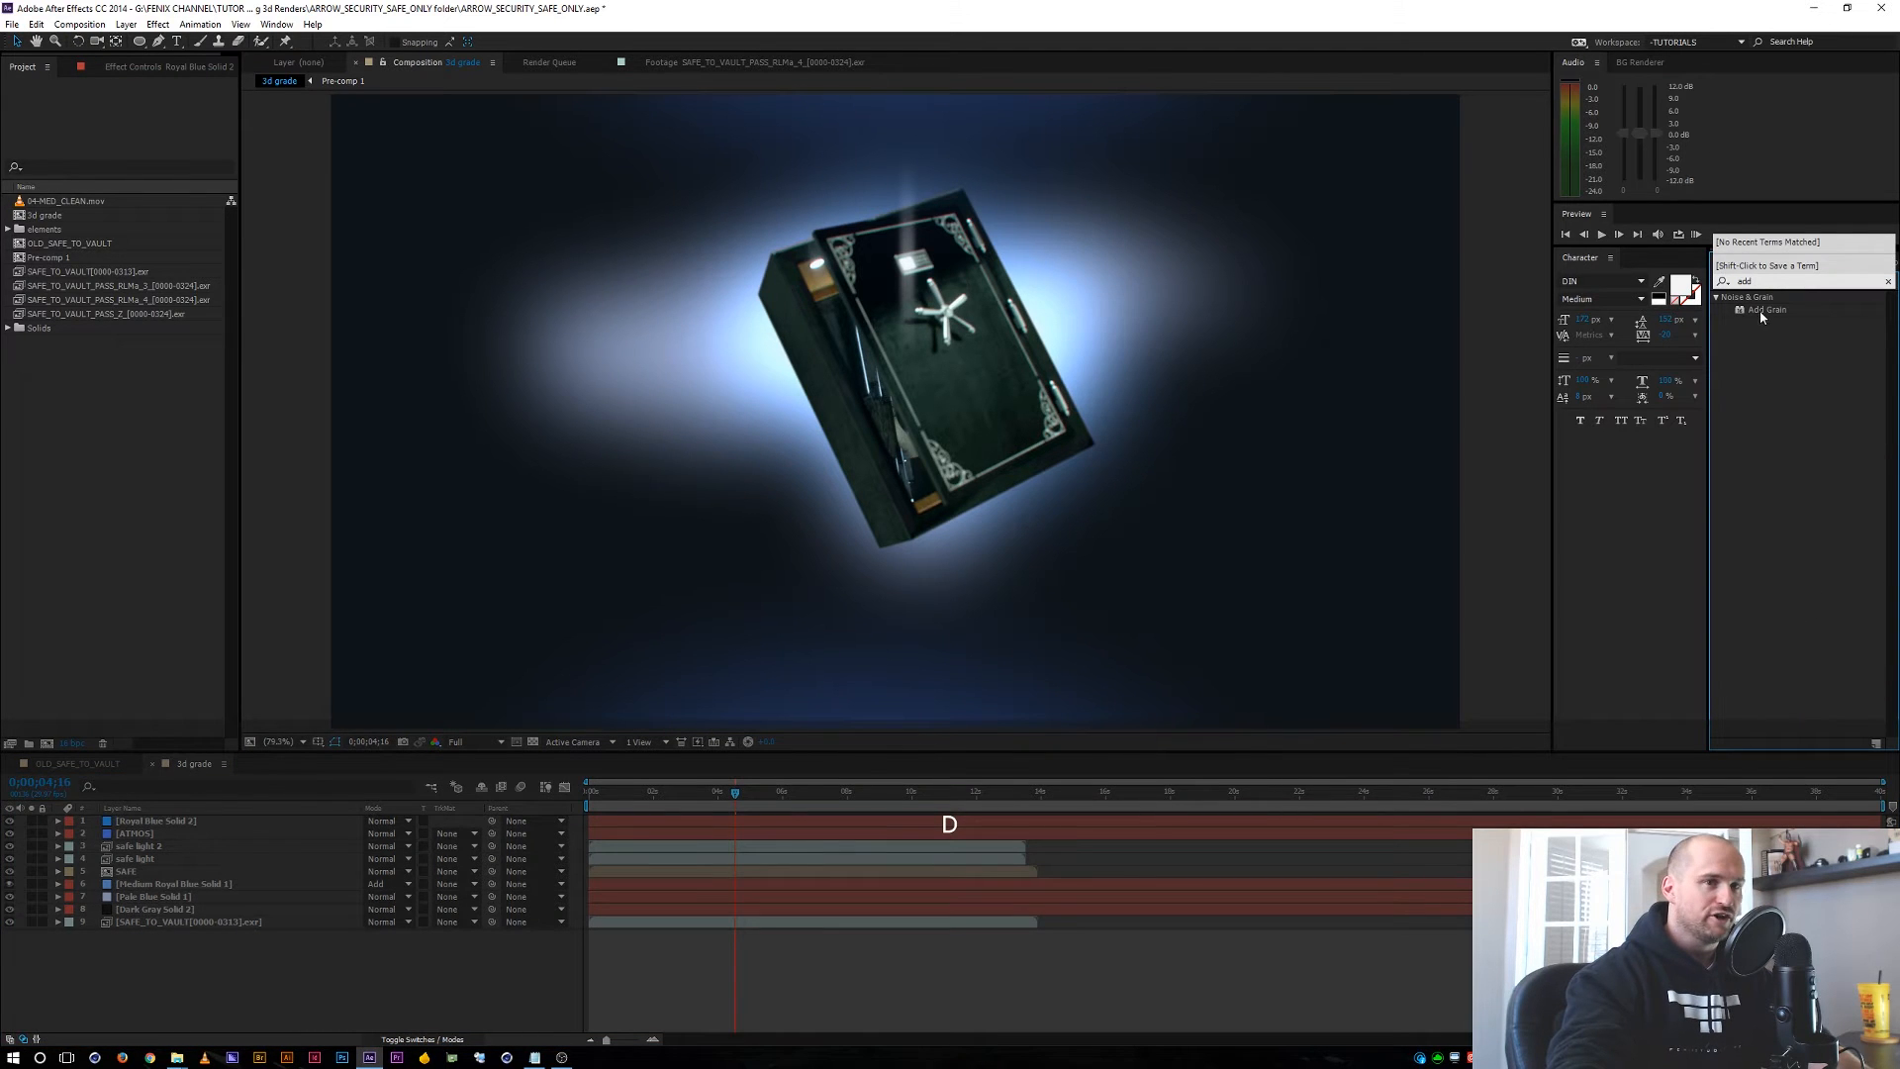
{"action": "key", "text": "BackSpace"}
{"action": "key", "text": "BackSpace"}
{"action": "key", "text": "BackSpace"}
{"action": "type", "text": "noise"}
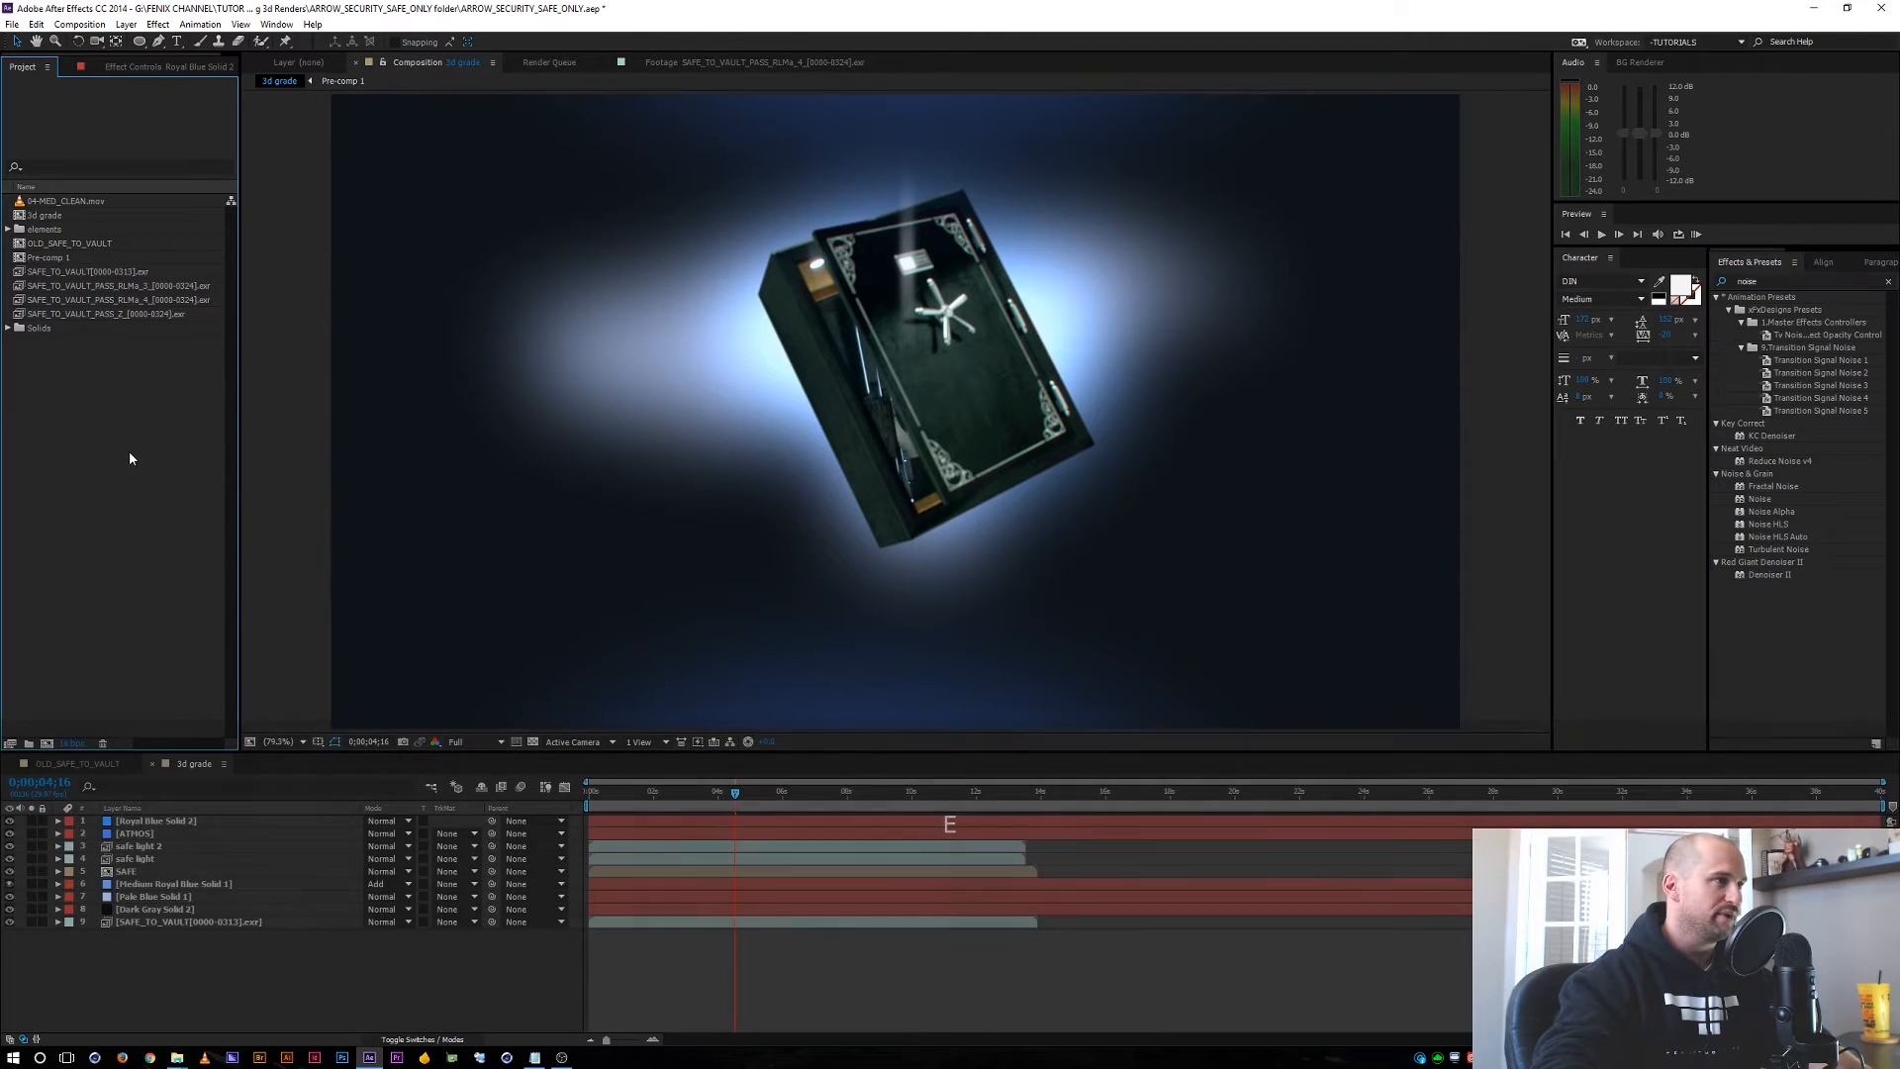
Add the 04-MED_CLEAN.mov grain clip as the topmost layer of the 3d grade composition and set its blending mode to Overlay.
{"action": "left_click", "coordinate": [66, 202]}
{"action": "double_click", "coordinate": [65, 202]}
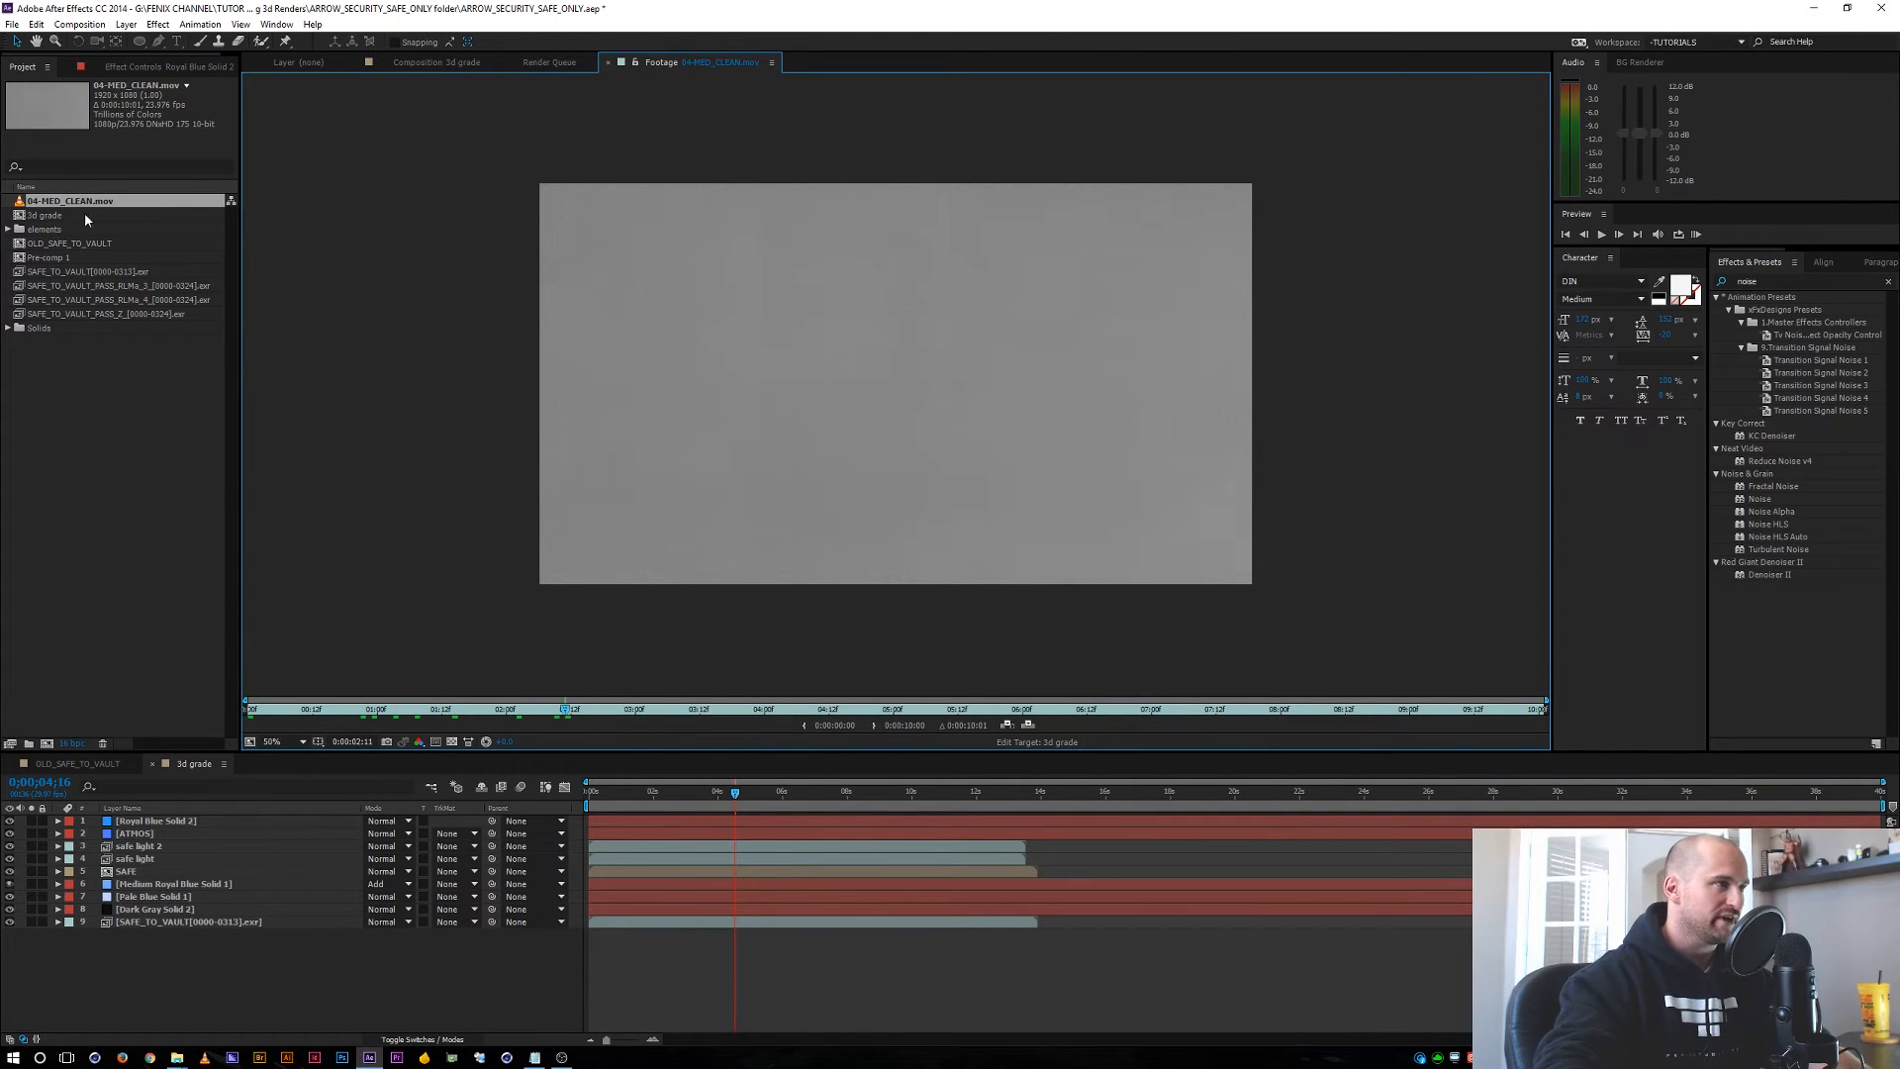
{"action": "left_click", "coordinate": [451, 64]}
{"action": "left_click_drag", "start_coordinate": [109, 203], "coordinate": [212, 823]}
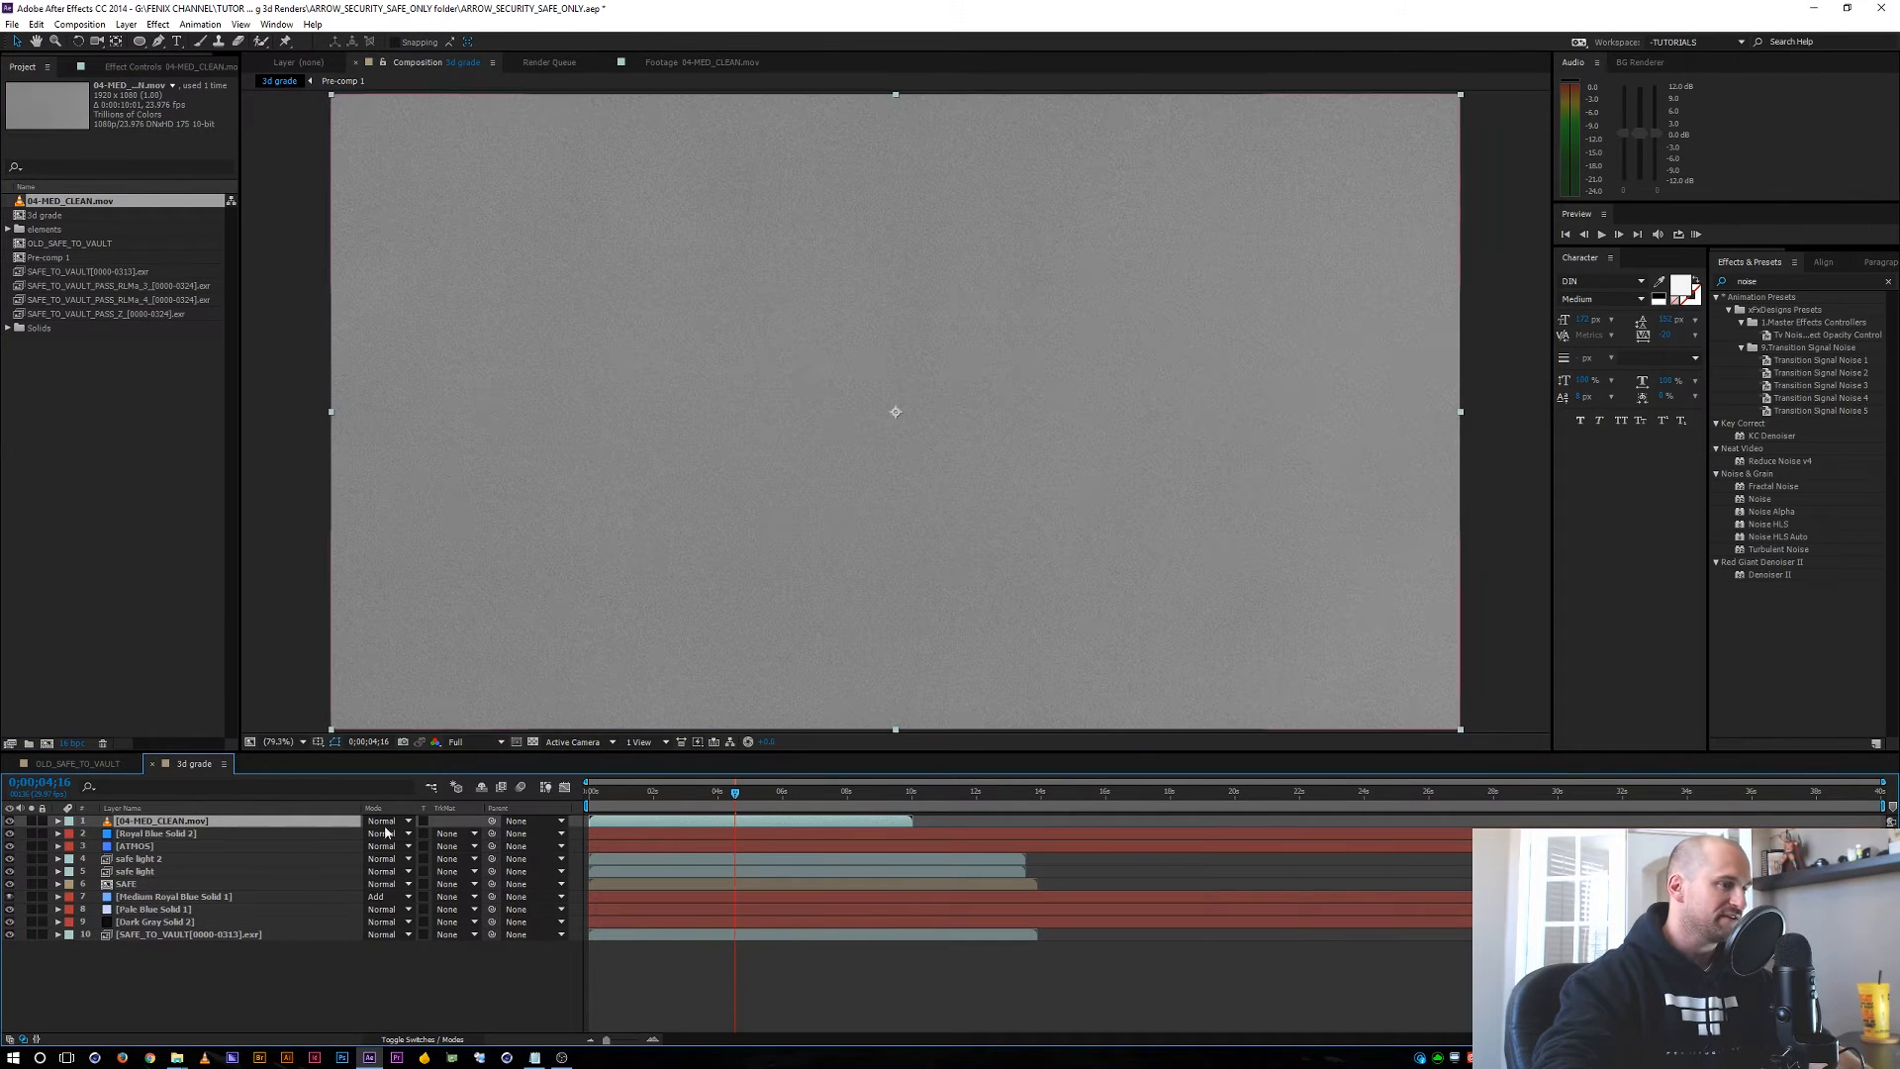
{"action": "left_click", "coordinate": [386, 822]}
{"action": "left_click", "coordinate": [428, 443]}
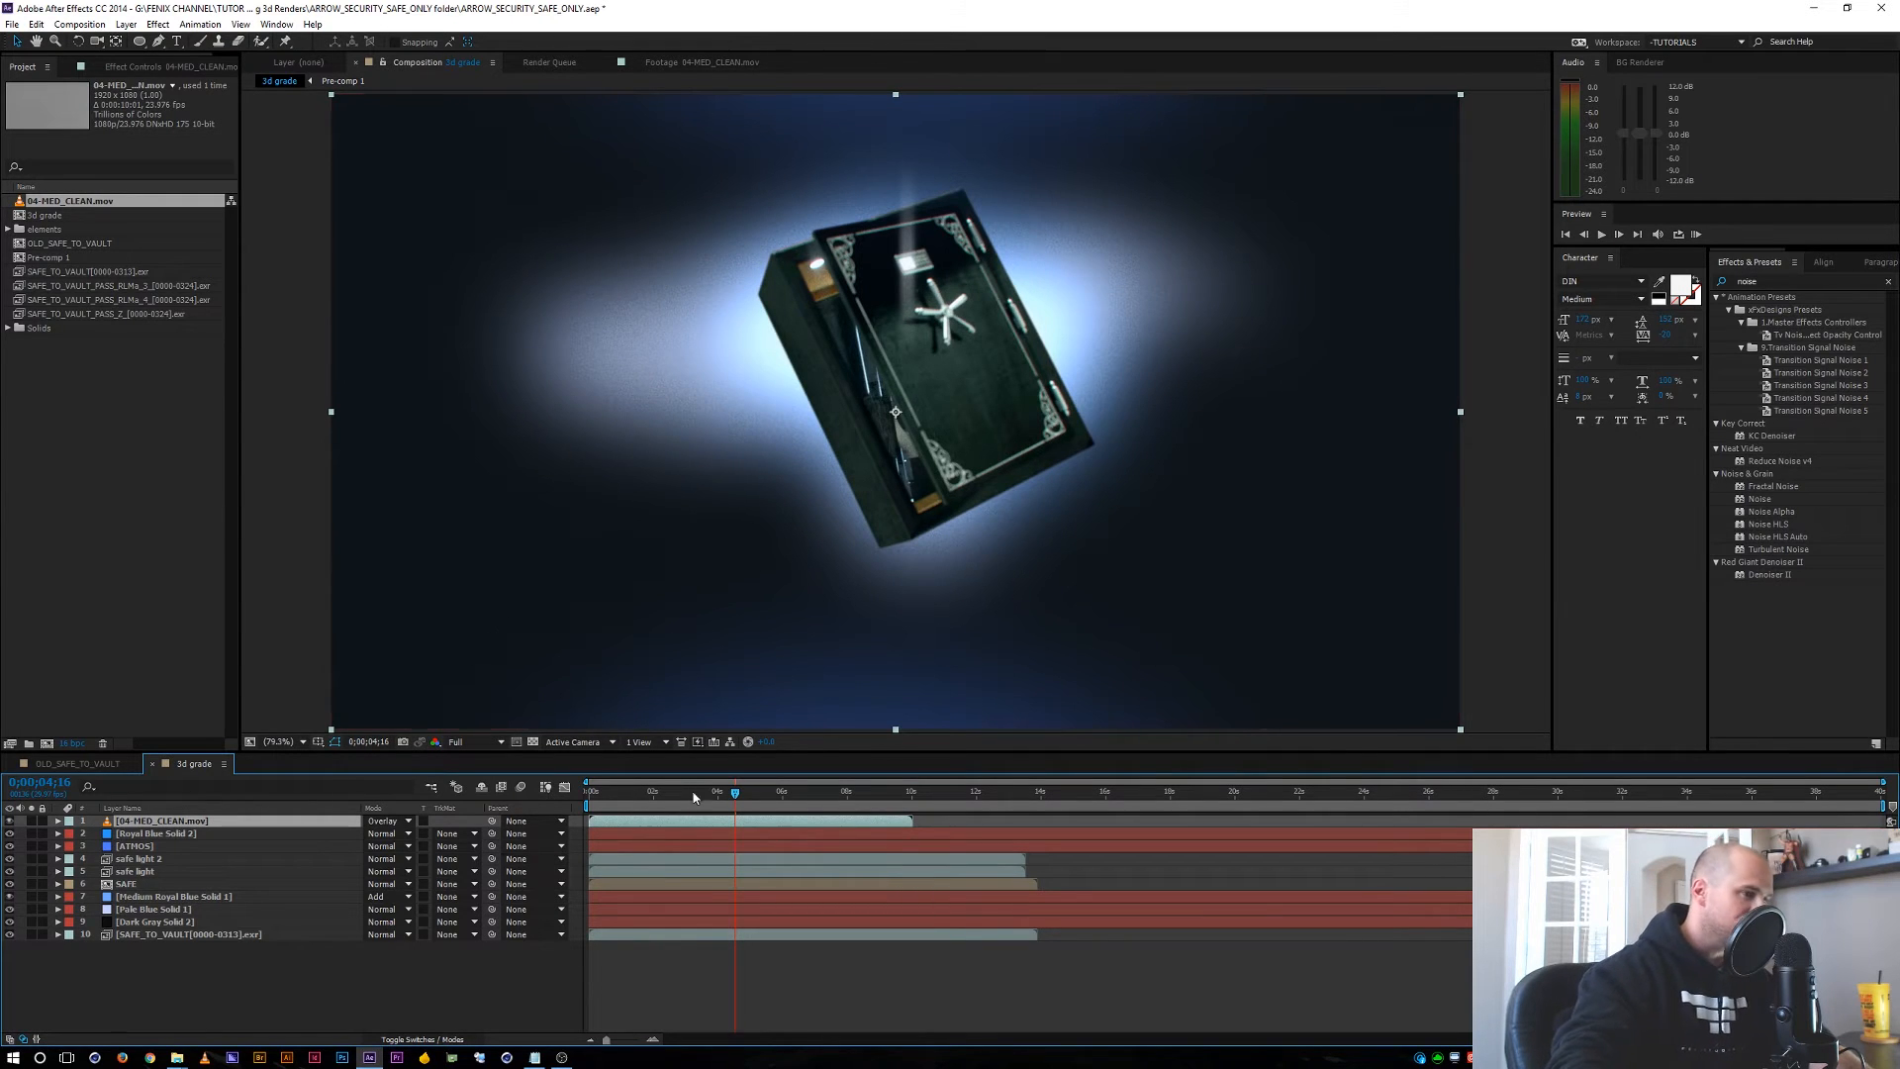
{"action": "mouse_move", "coordinate": [730, 798]}
{"action": "left_mouse_down"}
{"action": "mouse_move", "coordinate": [705, 798]}
{"action": "mouse_move", "coordinate": [735, 797]}
{"action": "left_mouse_up"}
Scale down the Pale Blue Solid 1 glow layer and increase its mask feather.
{"action": "left_click", "coordinate": [247, 908]}
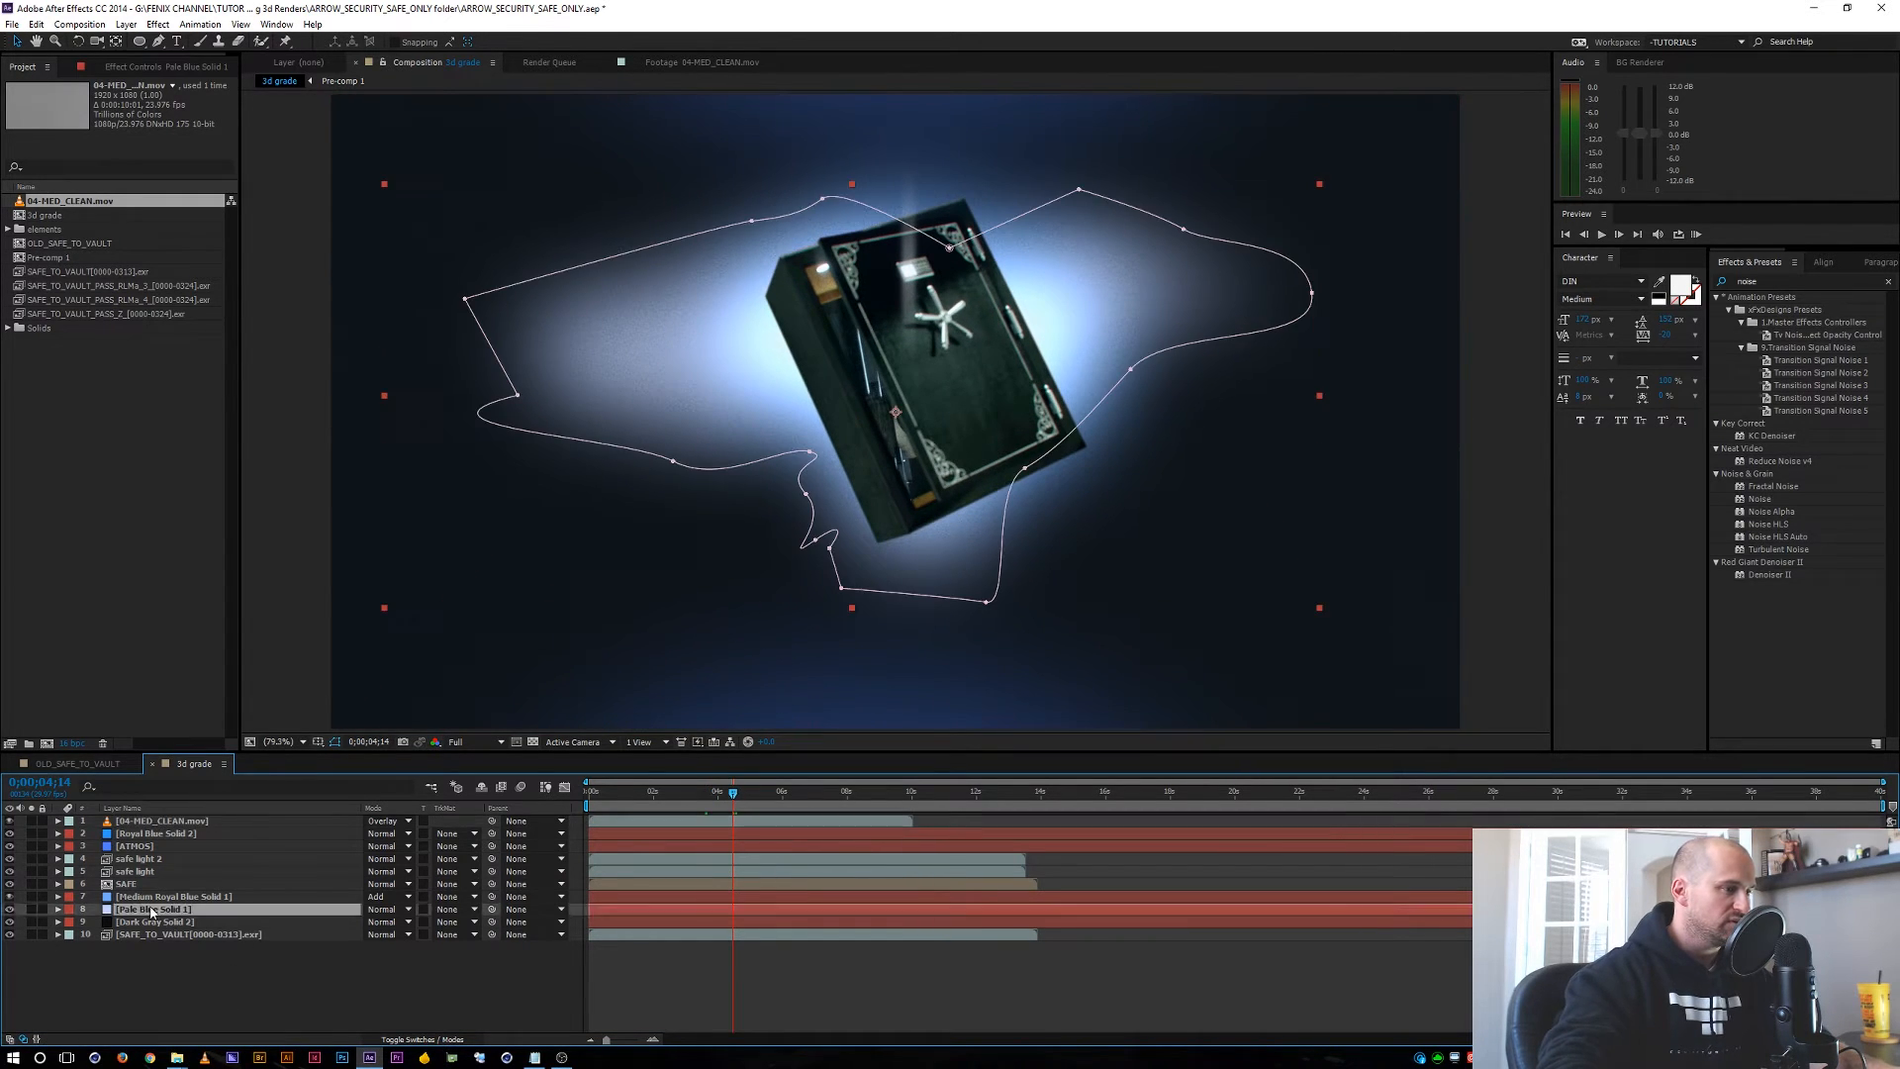
{"action": "key", "text": "s"}
{"action": "mouse_move", "coordinate": [393, 922]}
{"action": "left_mouse_down"}
{"action": "mouse_move", "coordinate": [362, 923]}
{"action": "mouse_move", "coordinate": [378, 908]}
{"action": "mouse_move", "coordinate": [389, 937]}
{"action": "left_mouse_up"}
{"action": "left_click", "coordinate": [127, 896]}
{"action": "key", "text": "s"}
{"action": "left_click", "coordinate": [297, 921]}
{"action": "key", "text": "t"}
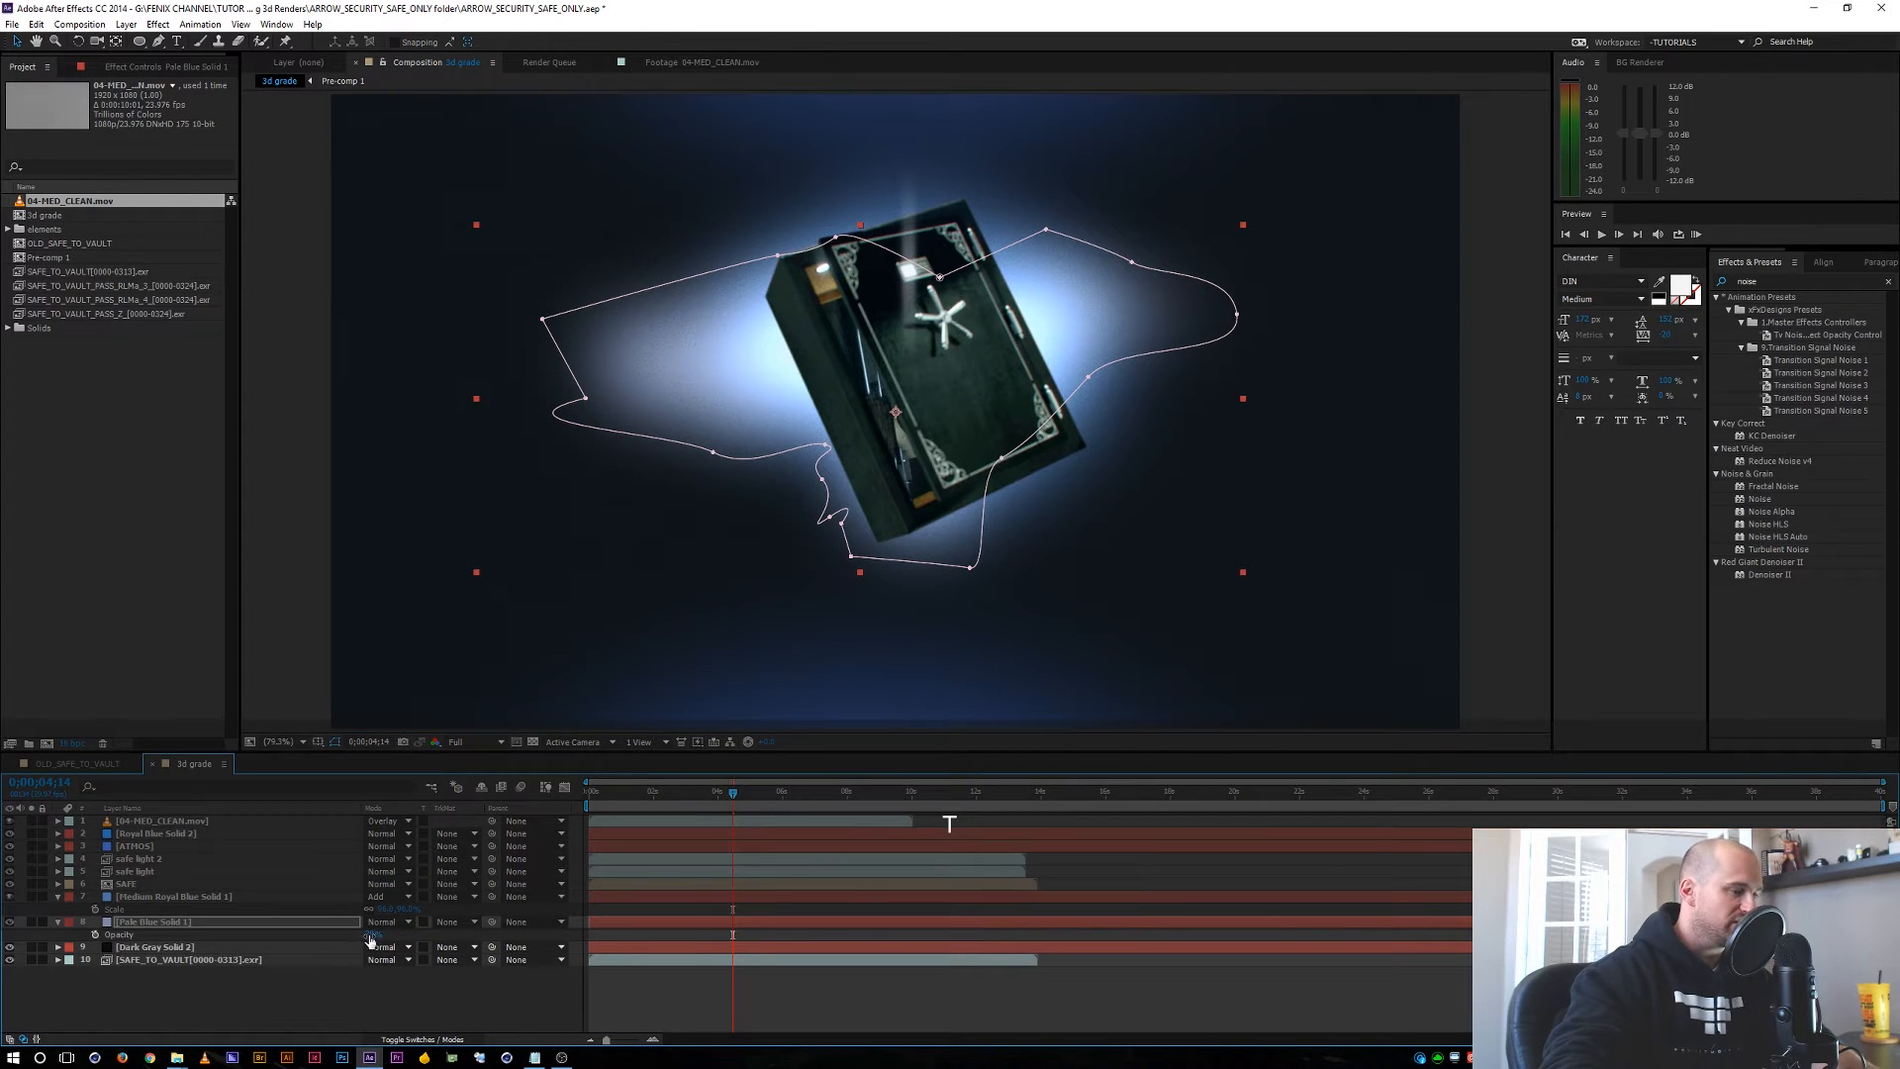
{"action": "key", "text": "f"}
{"action": "mouse_move", "coordinate": [386, 949]}
{"action": "left_mouse_down"}
{"action": "mouse_move", "coordinate": [443, 946]}
{"action": "mouse_move", "coordinate": [413, 947]}
{"action": "left_mouse_up"}
Increase the mask feather of Medium Royal Blue Solid 1 and fine-tune its opacity.
{"action": "left_click", "coordinate": [210, 897]}
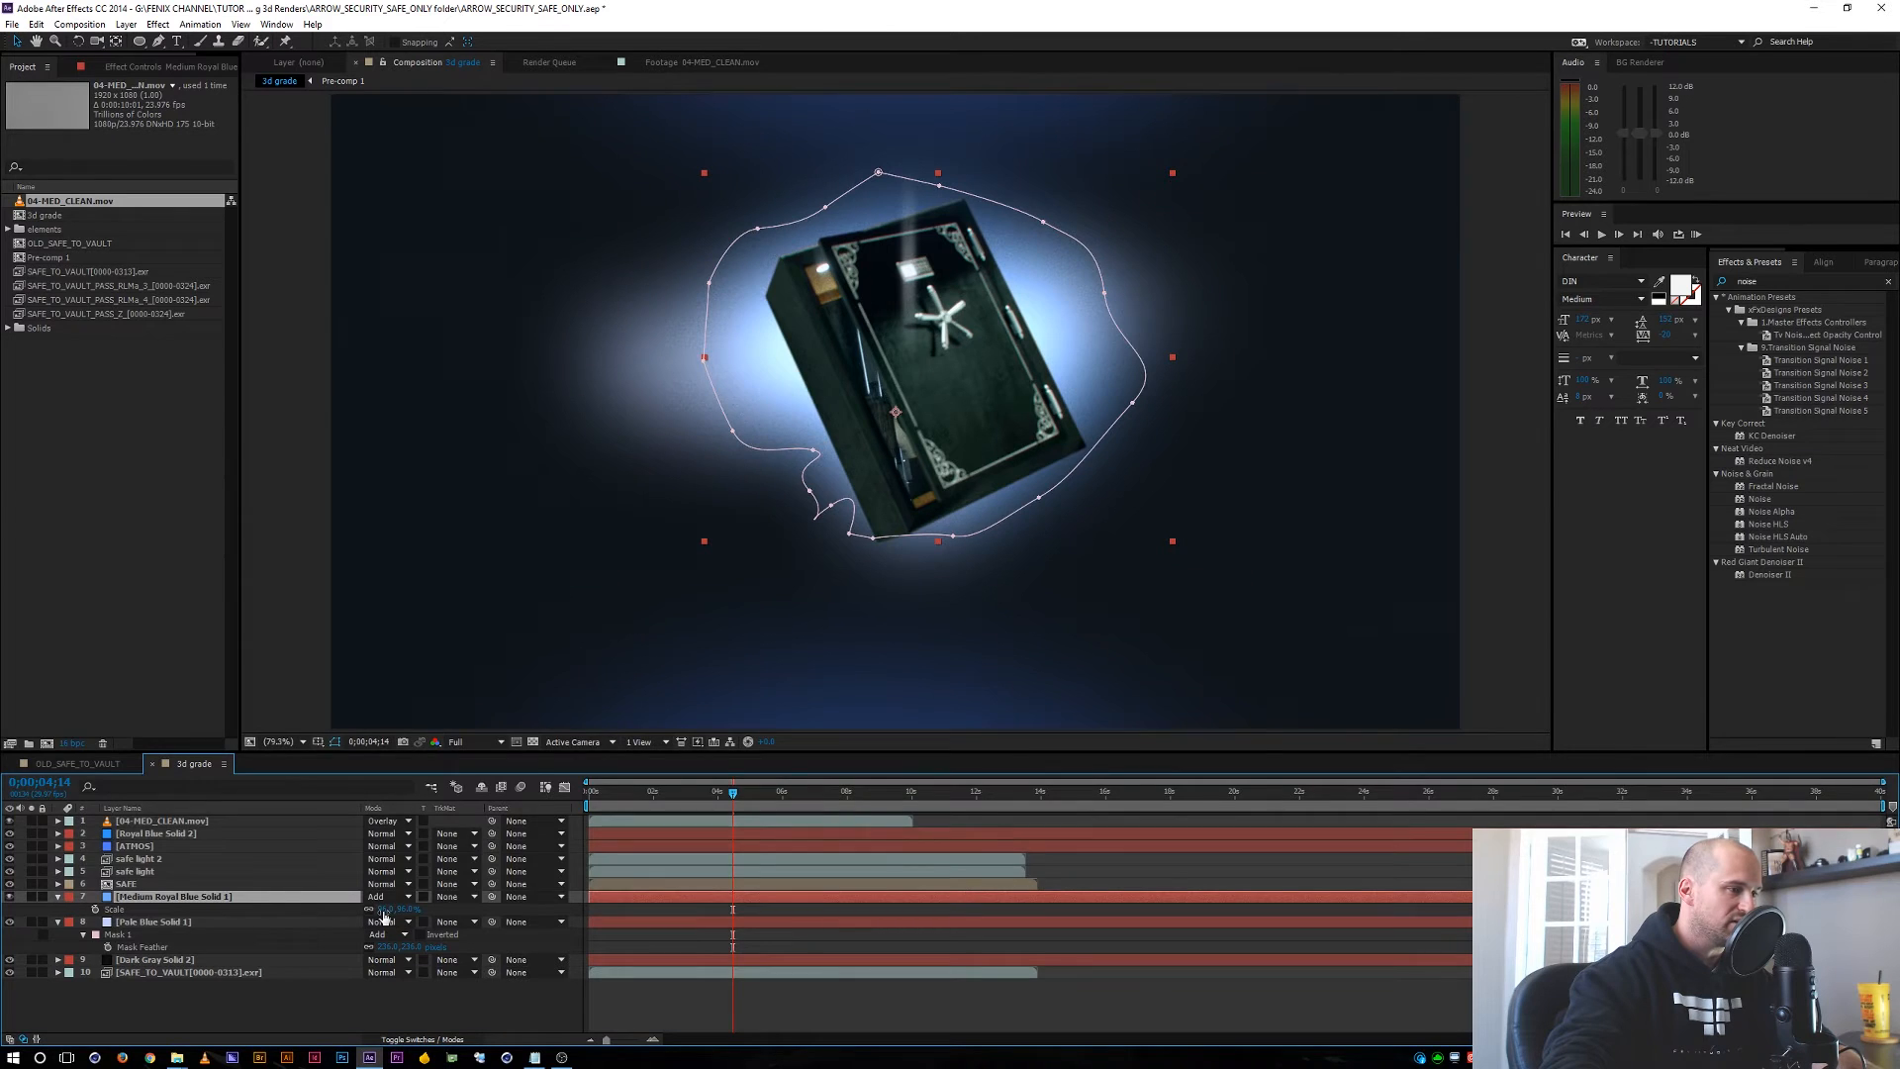
{"action": "key", "text": "f"}
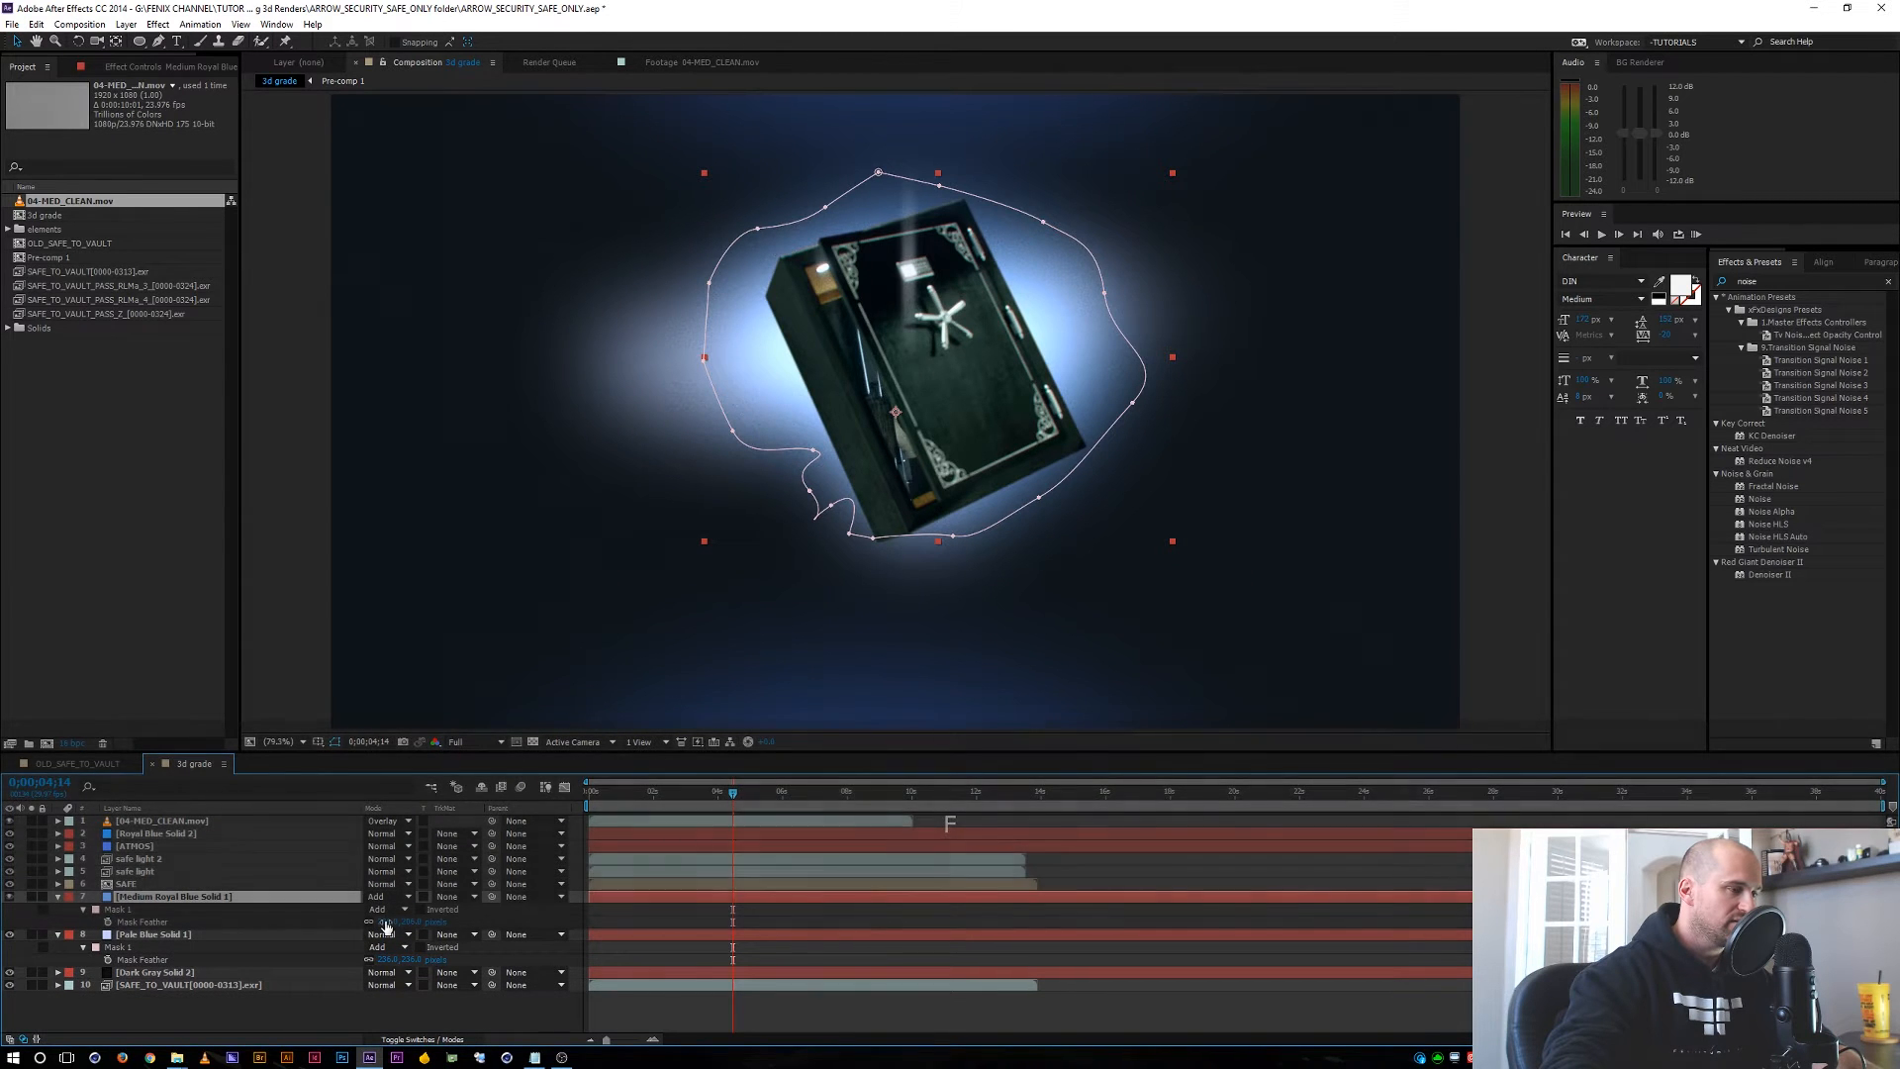
{"action": "left_click_drag", "start_coordinate": [386, 927], "coordinate": [405, 920]}
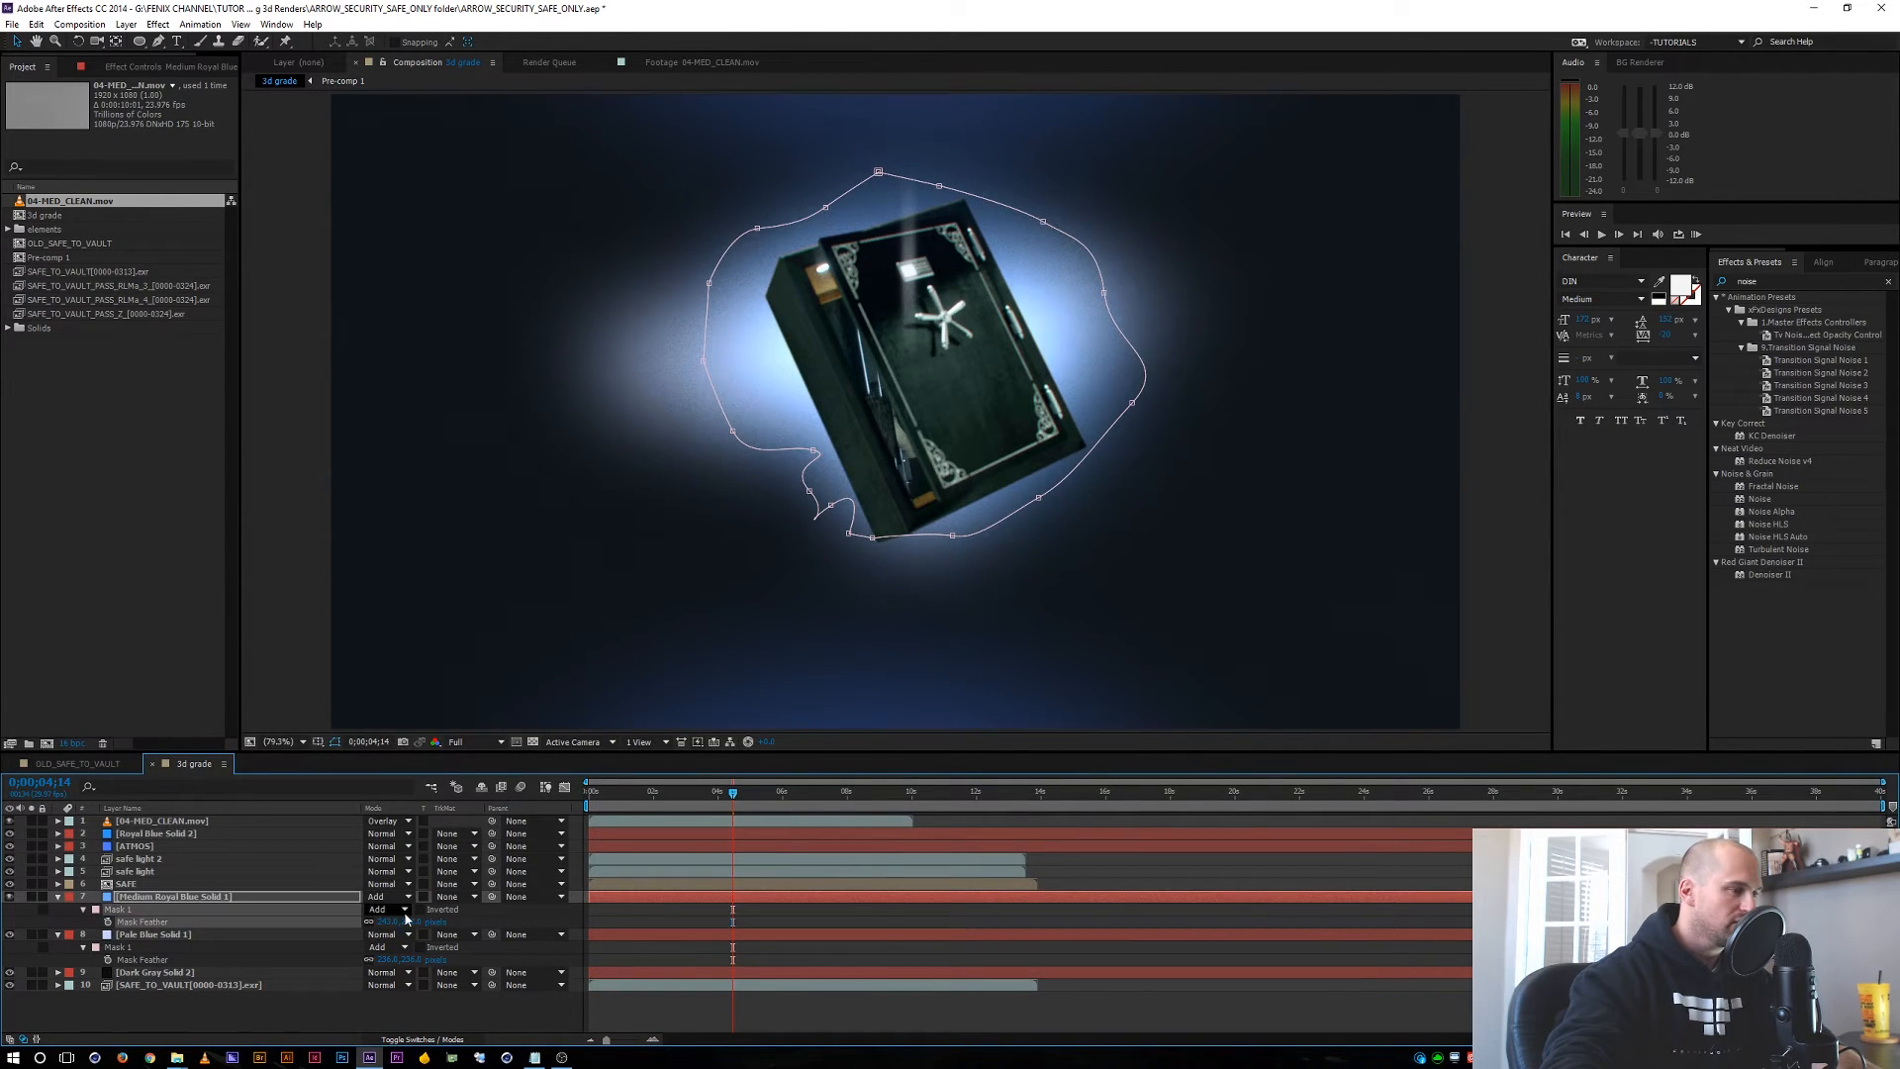
{"action": "key", "text": "t"}
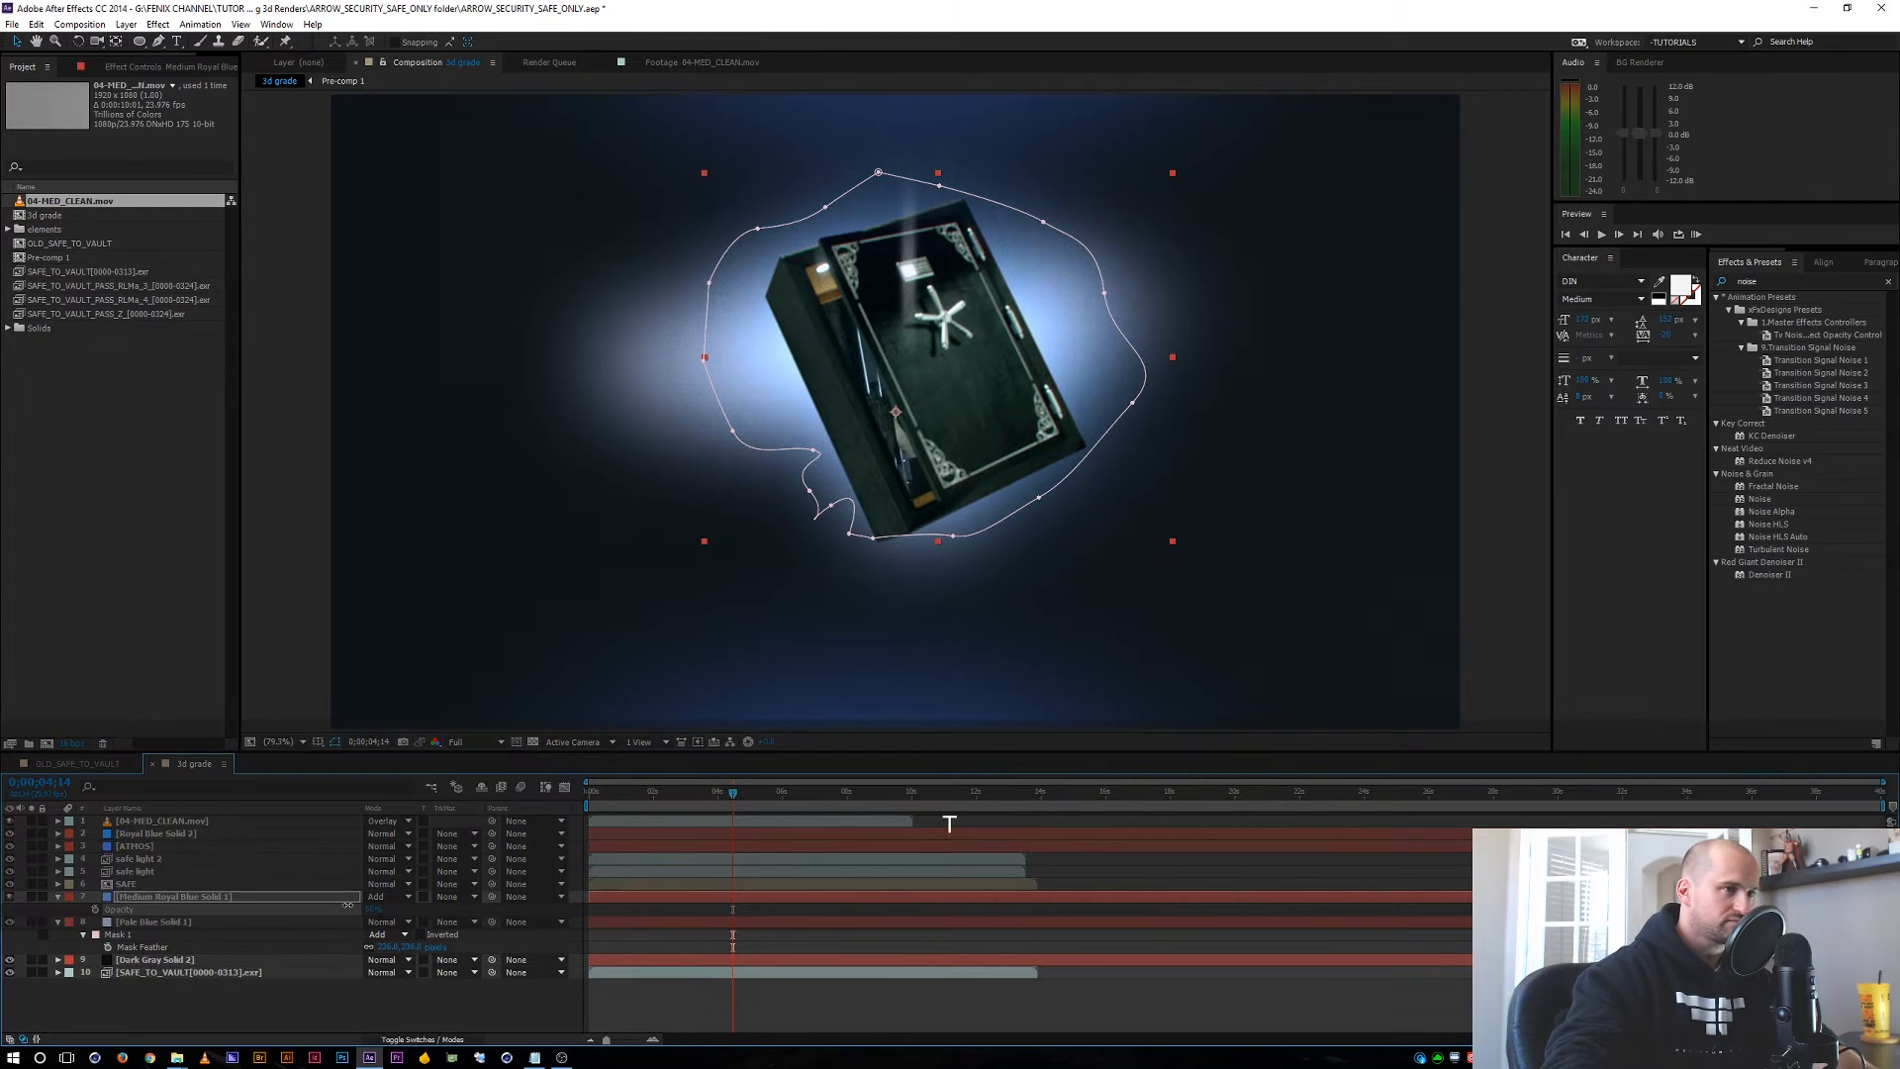
{"action": "left_click_drag", "start_coordinate": [321, 904], "coordinate": [349, 901]}
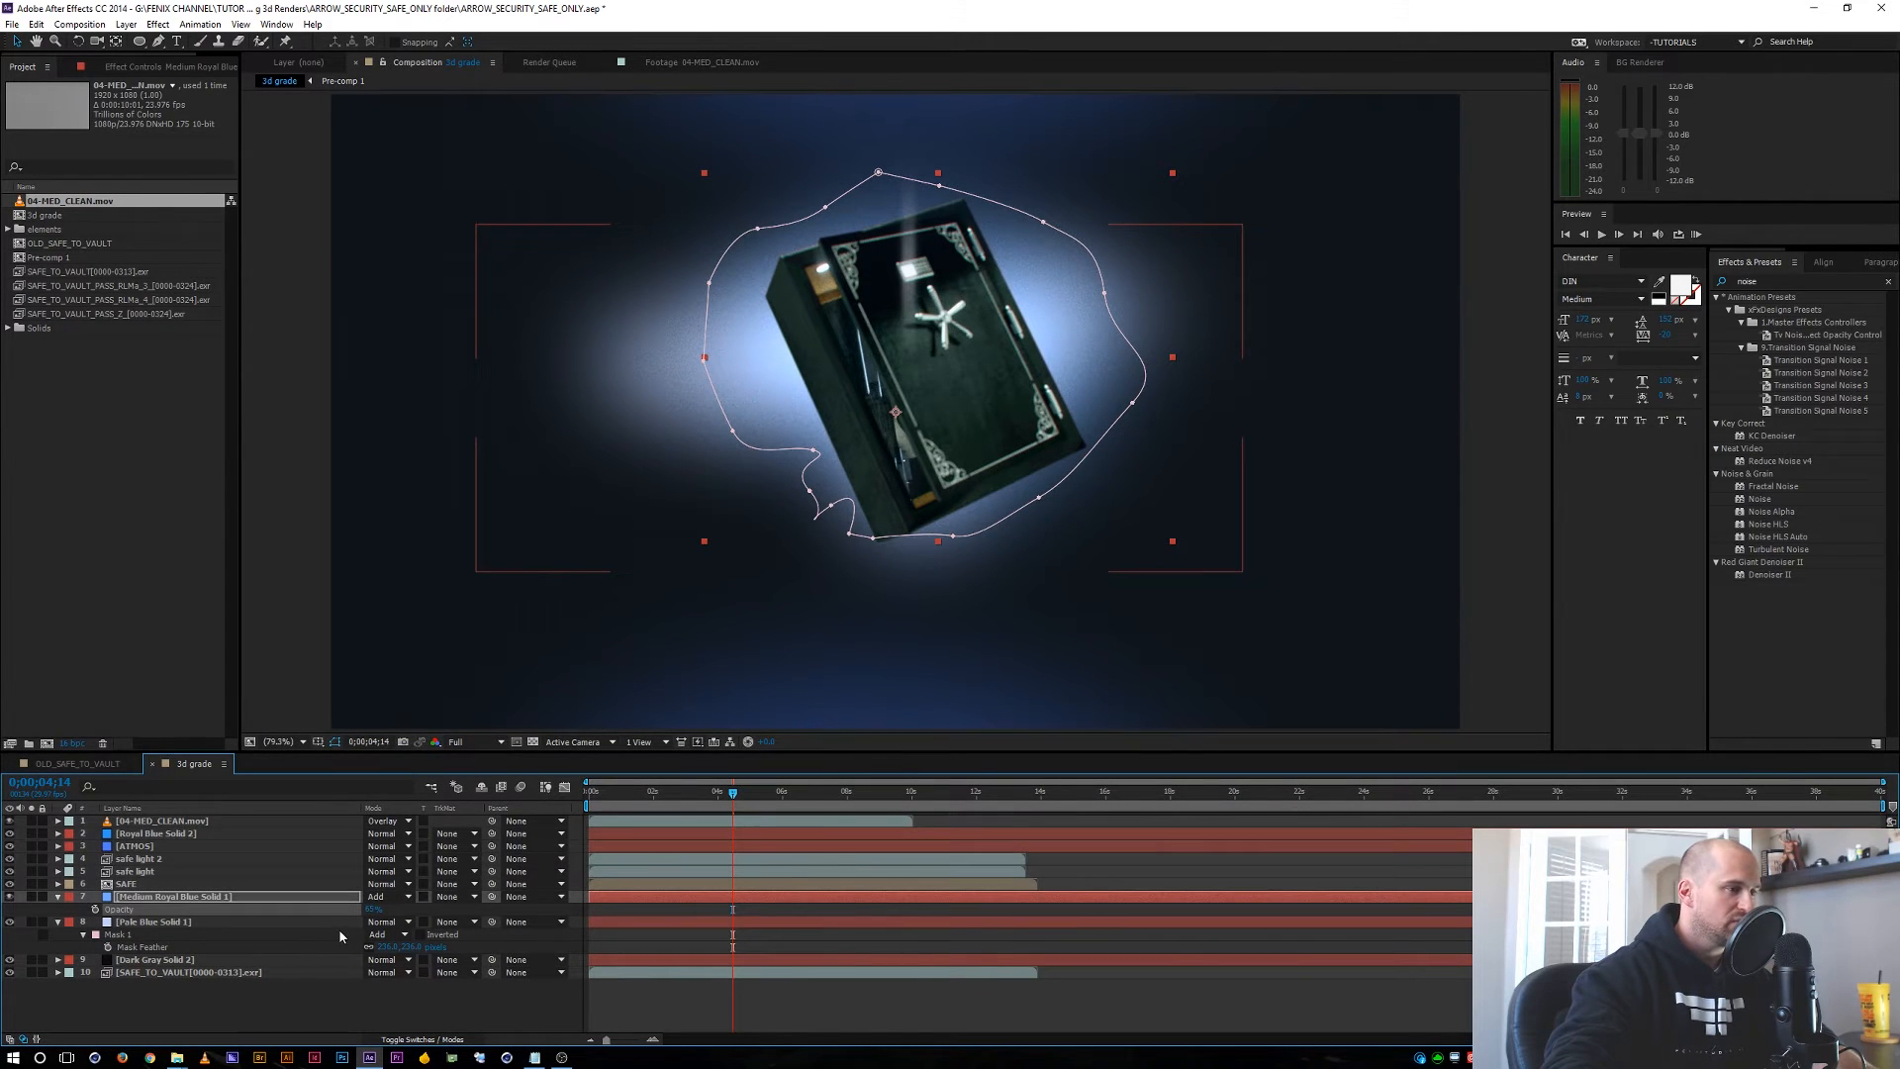
Hide the layer controls in the viewer, collapse the open properties of all layers and clear the selection.
{"action": "key", "text": "ctrl+shift+h"}
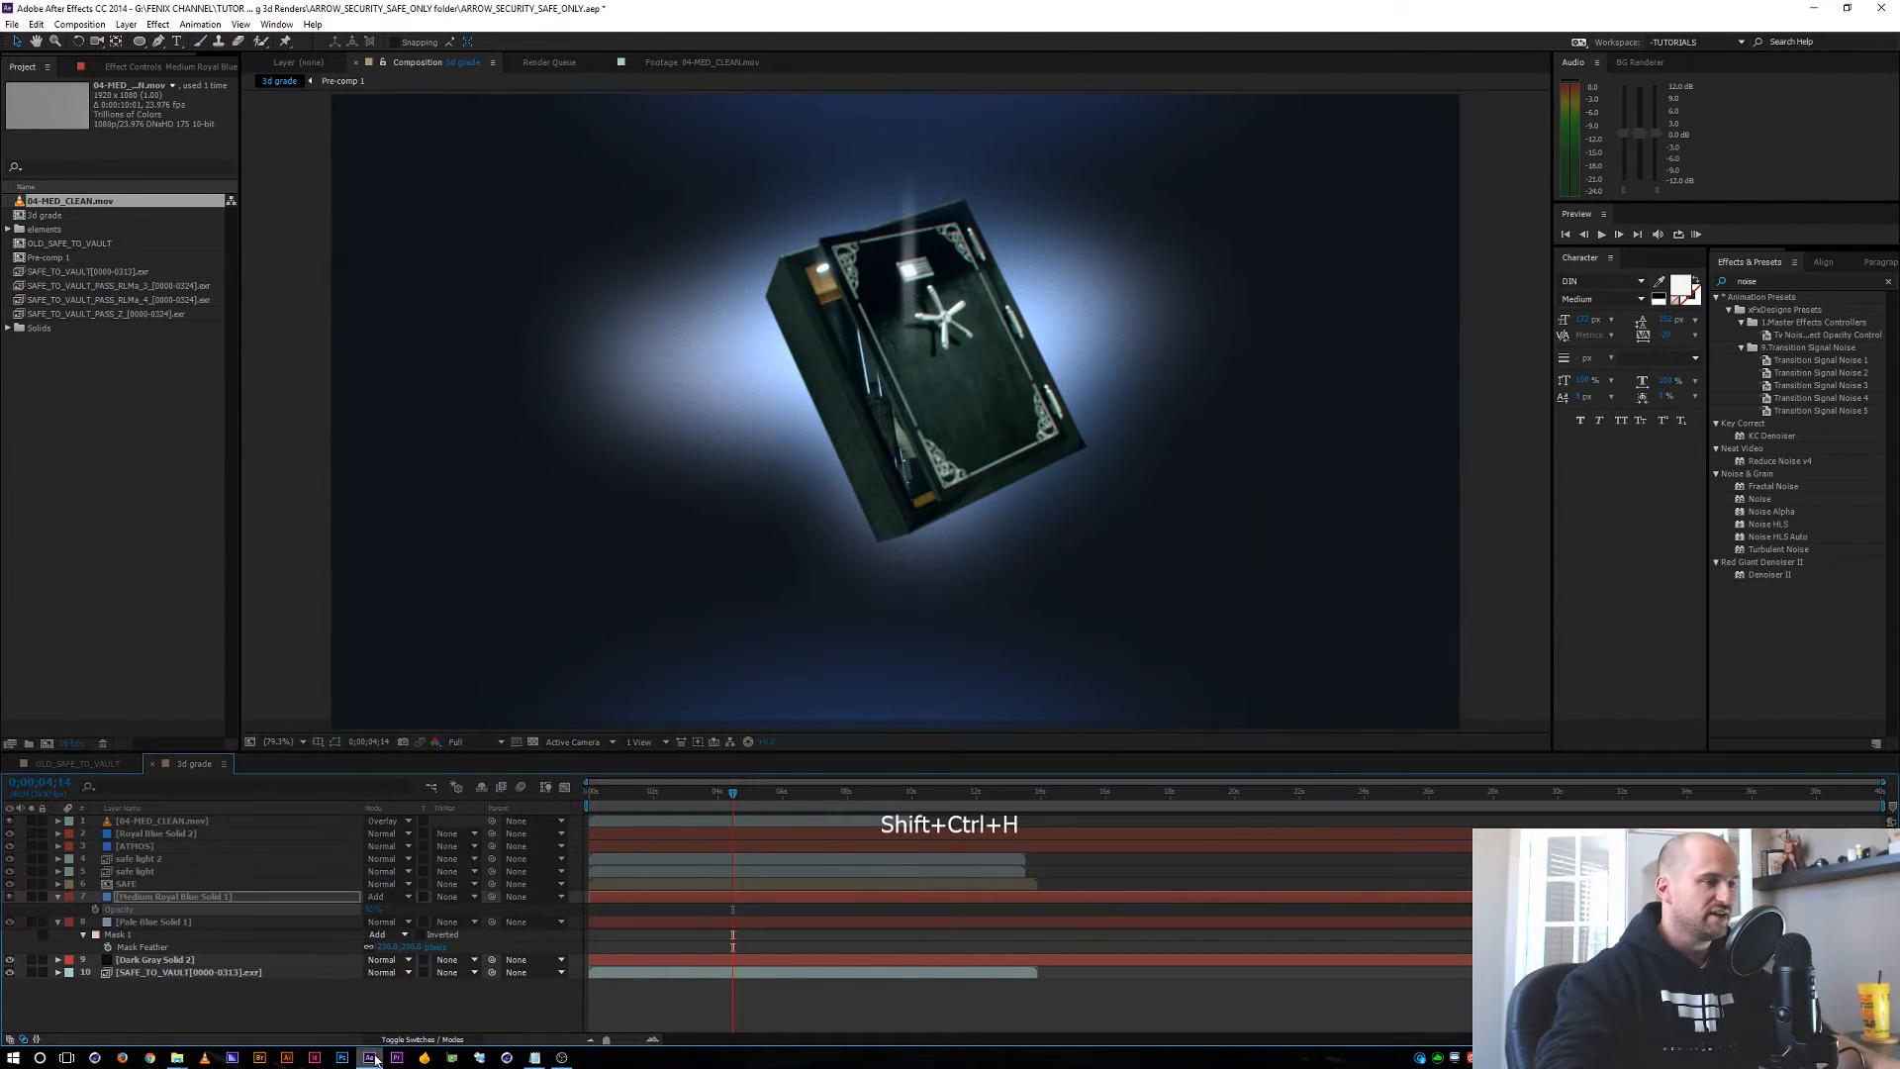
{"action": "key", "text": "ctrl+a"}
{"action": "key", "text": "ctrl+grave"}
{"action": "key", "text": "ctrl+grave"}
{"action": "left_click", "coordinate": [297, 990]}
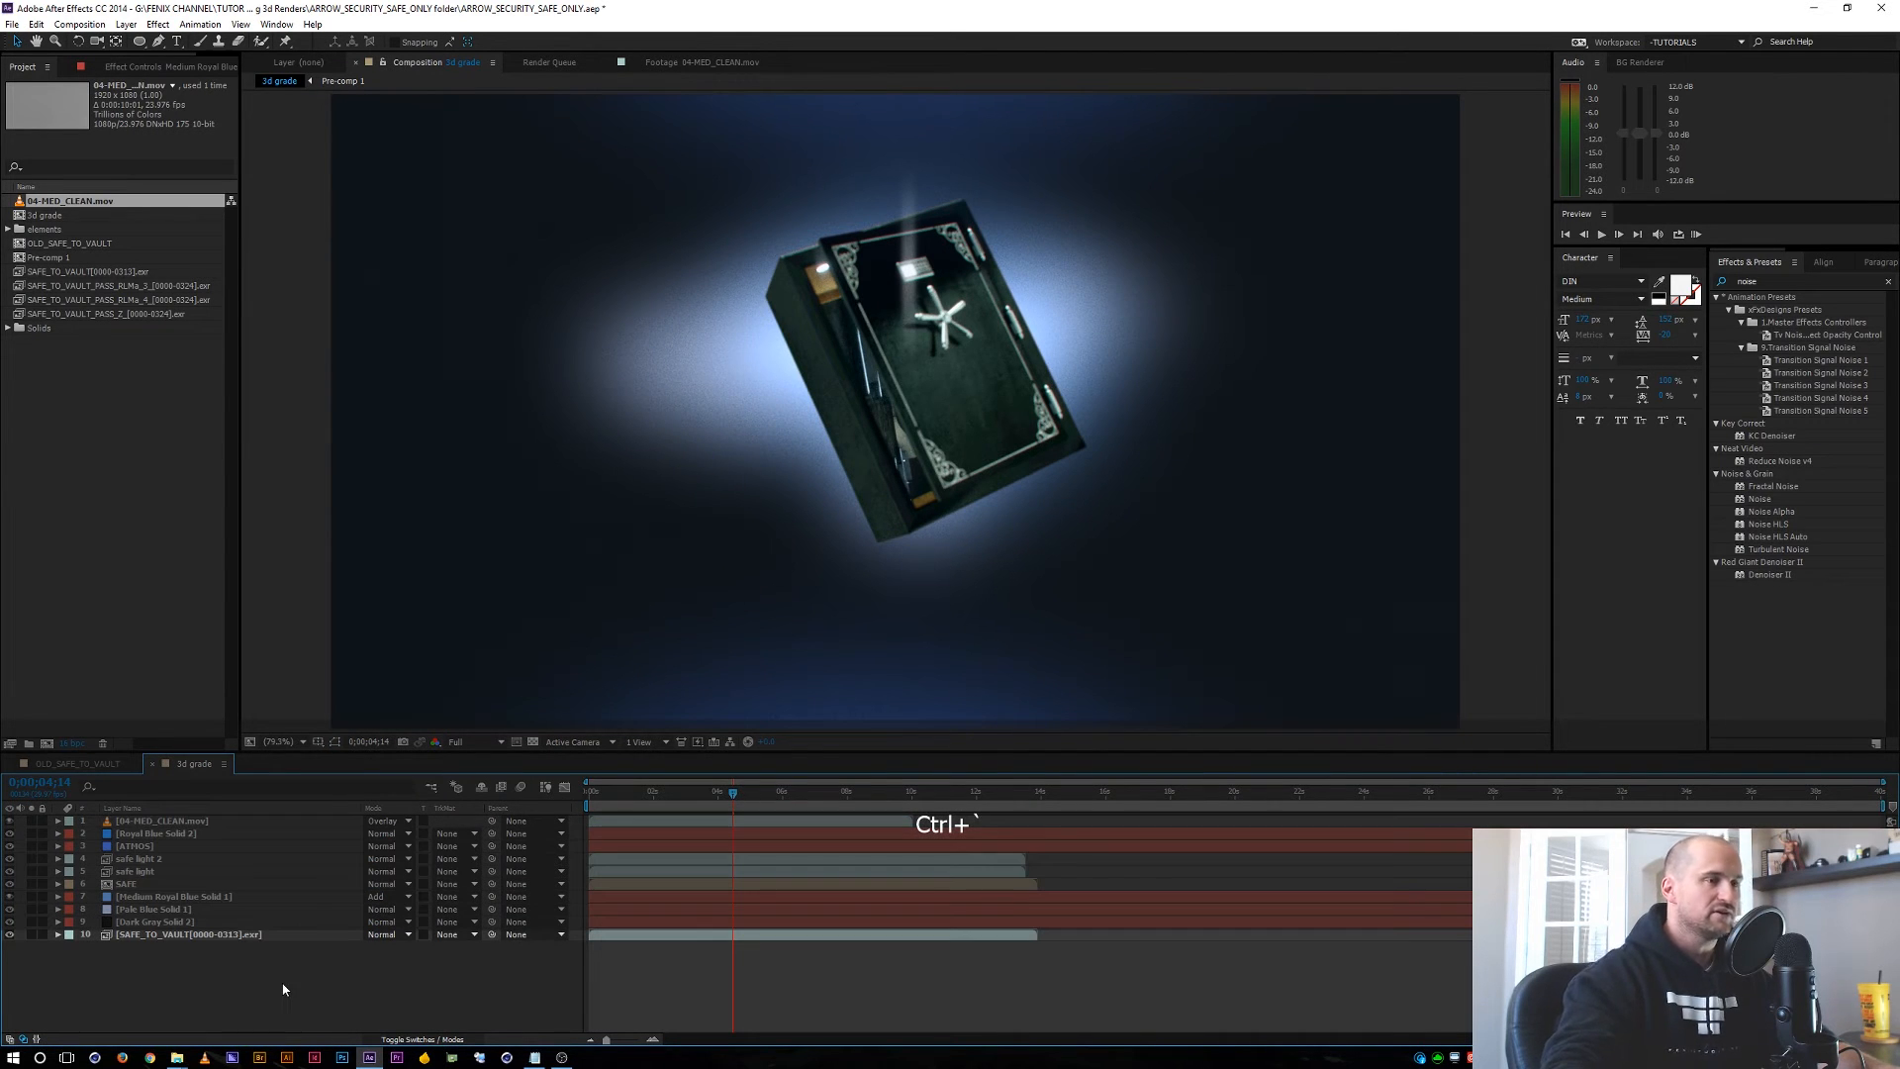
Create an adjustment layer named optics and place it directly below the 04-MED_CLEAN.mov layer.
{"action": "key", "text": "ctrl+Down"}
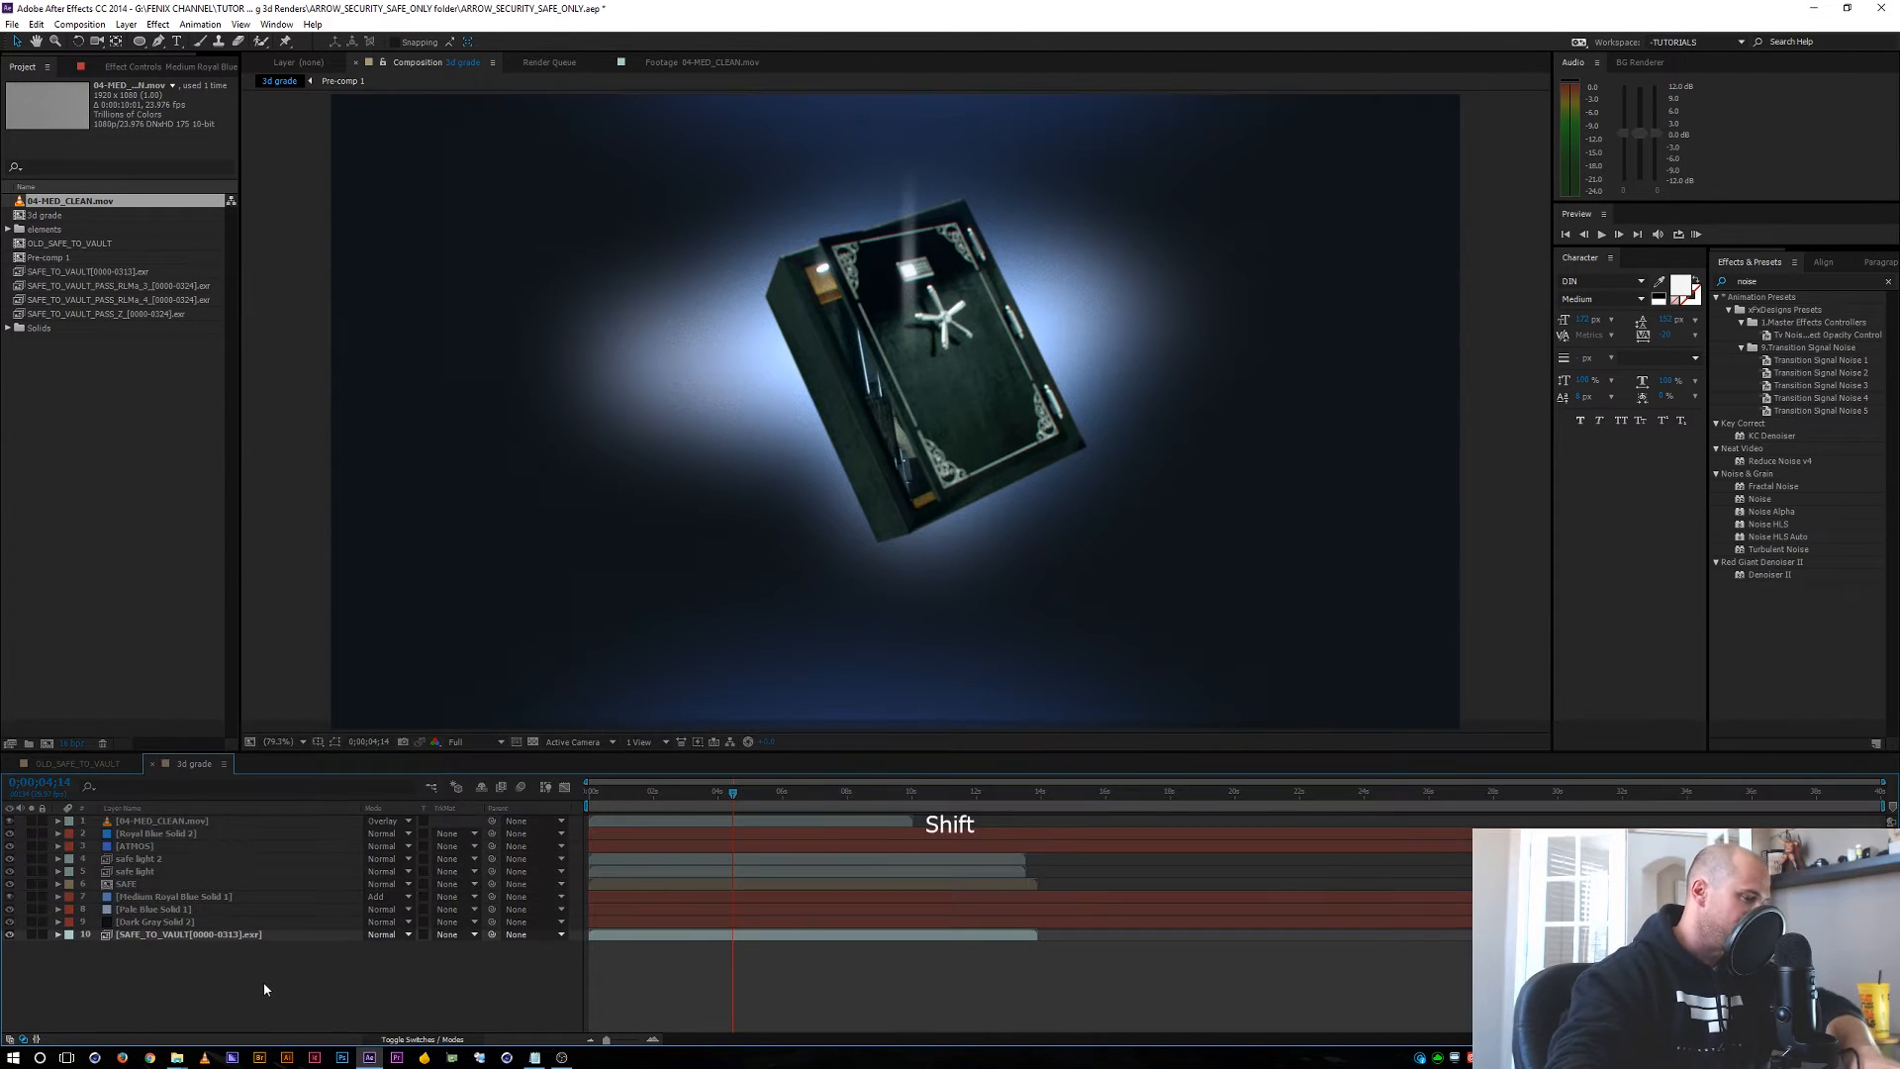
{"action": "key", "text": "ctrl+shift+y"}
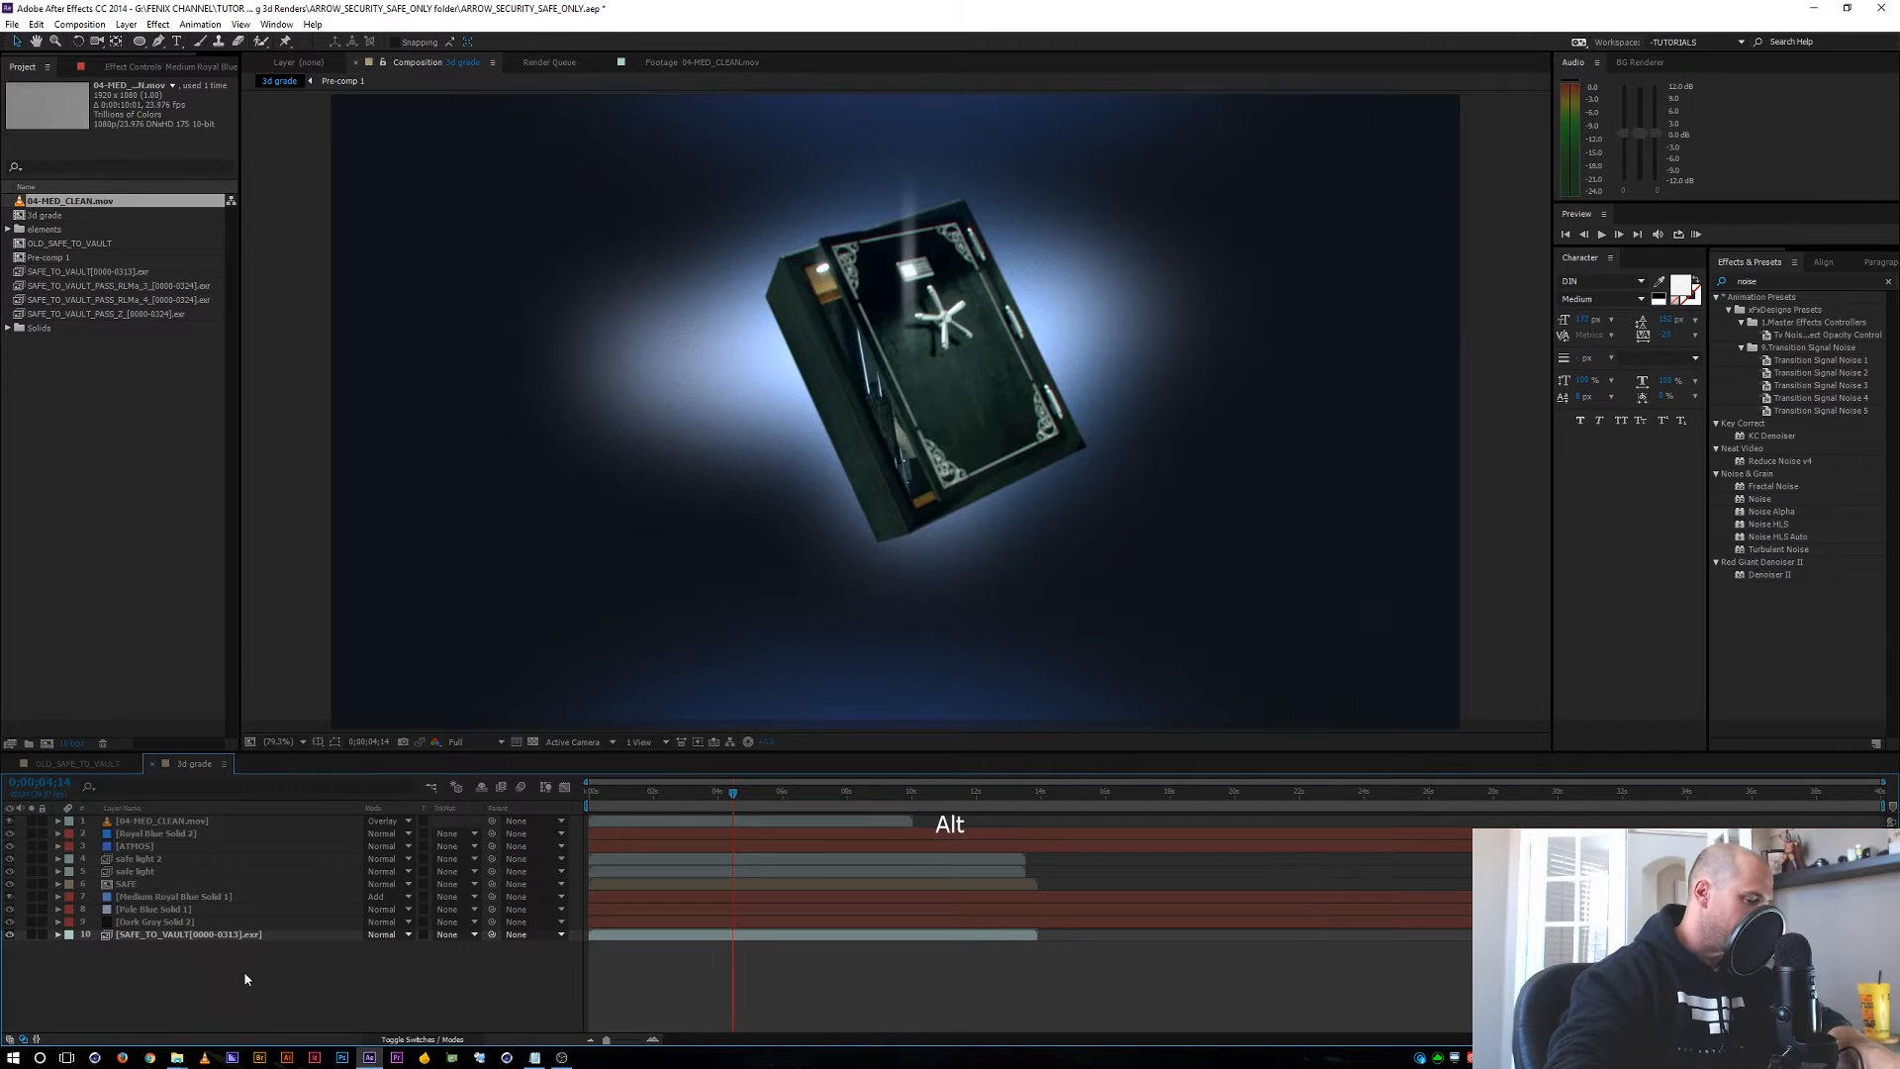
{"action": "key", "text": "ctrl+alt+y"}
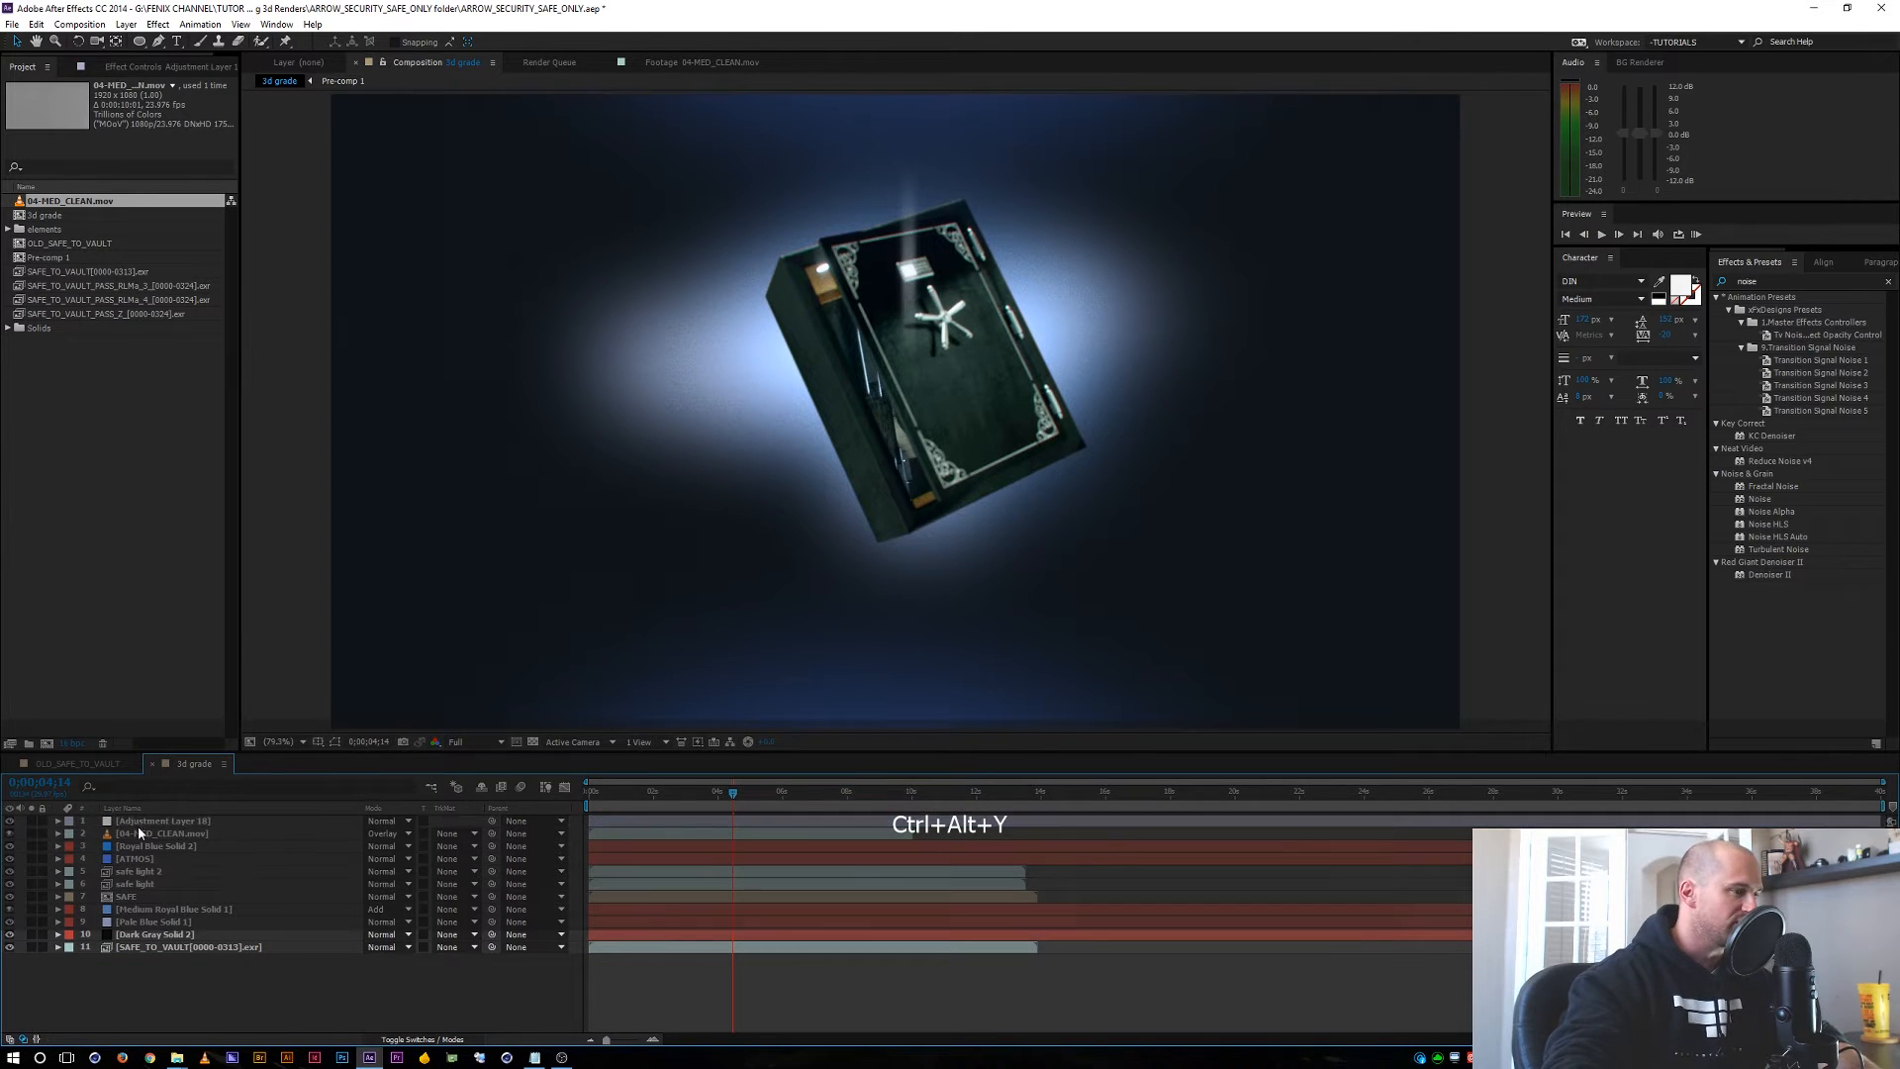
{"action": "key", "text": "ctrl+alt+y"}
{"action": "key", "text": "Return"}
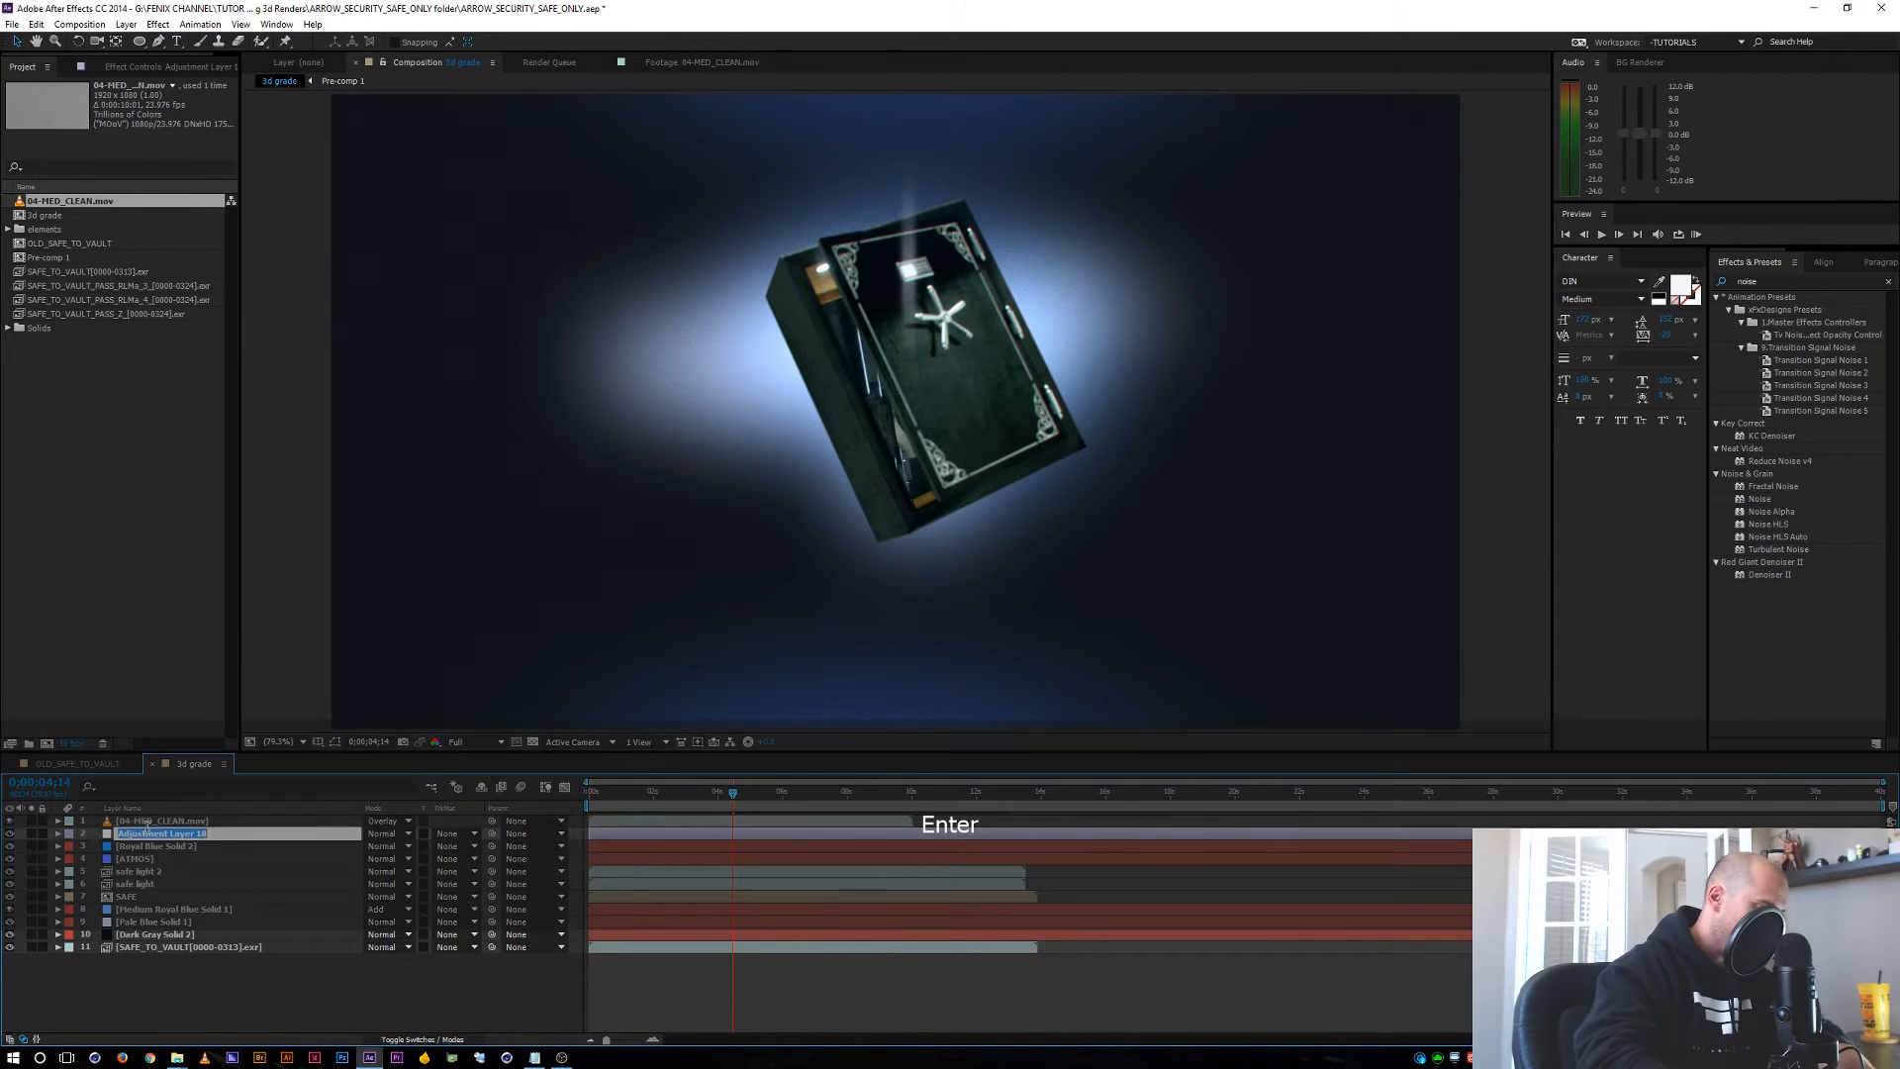
{"action": "type", "text": "pl"}
{"action": "key", "text": "BackSpace"}
{"action": "key", "text": "BackSpace"}
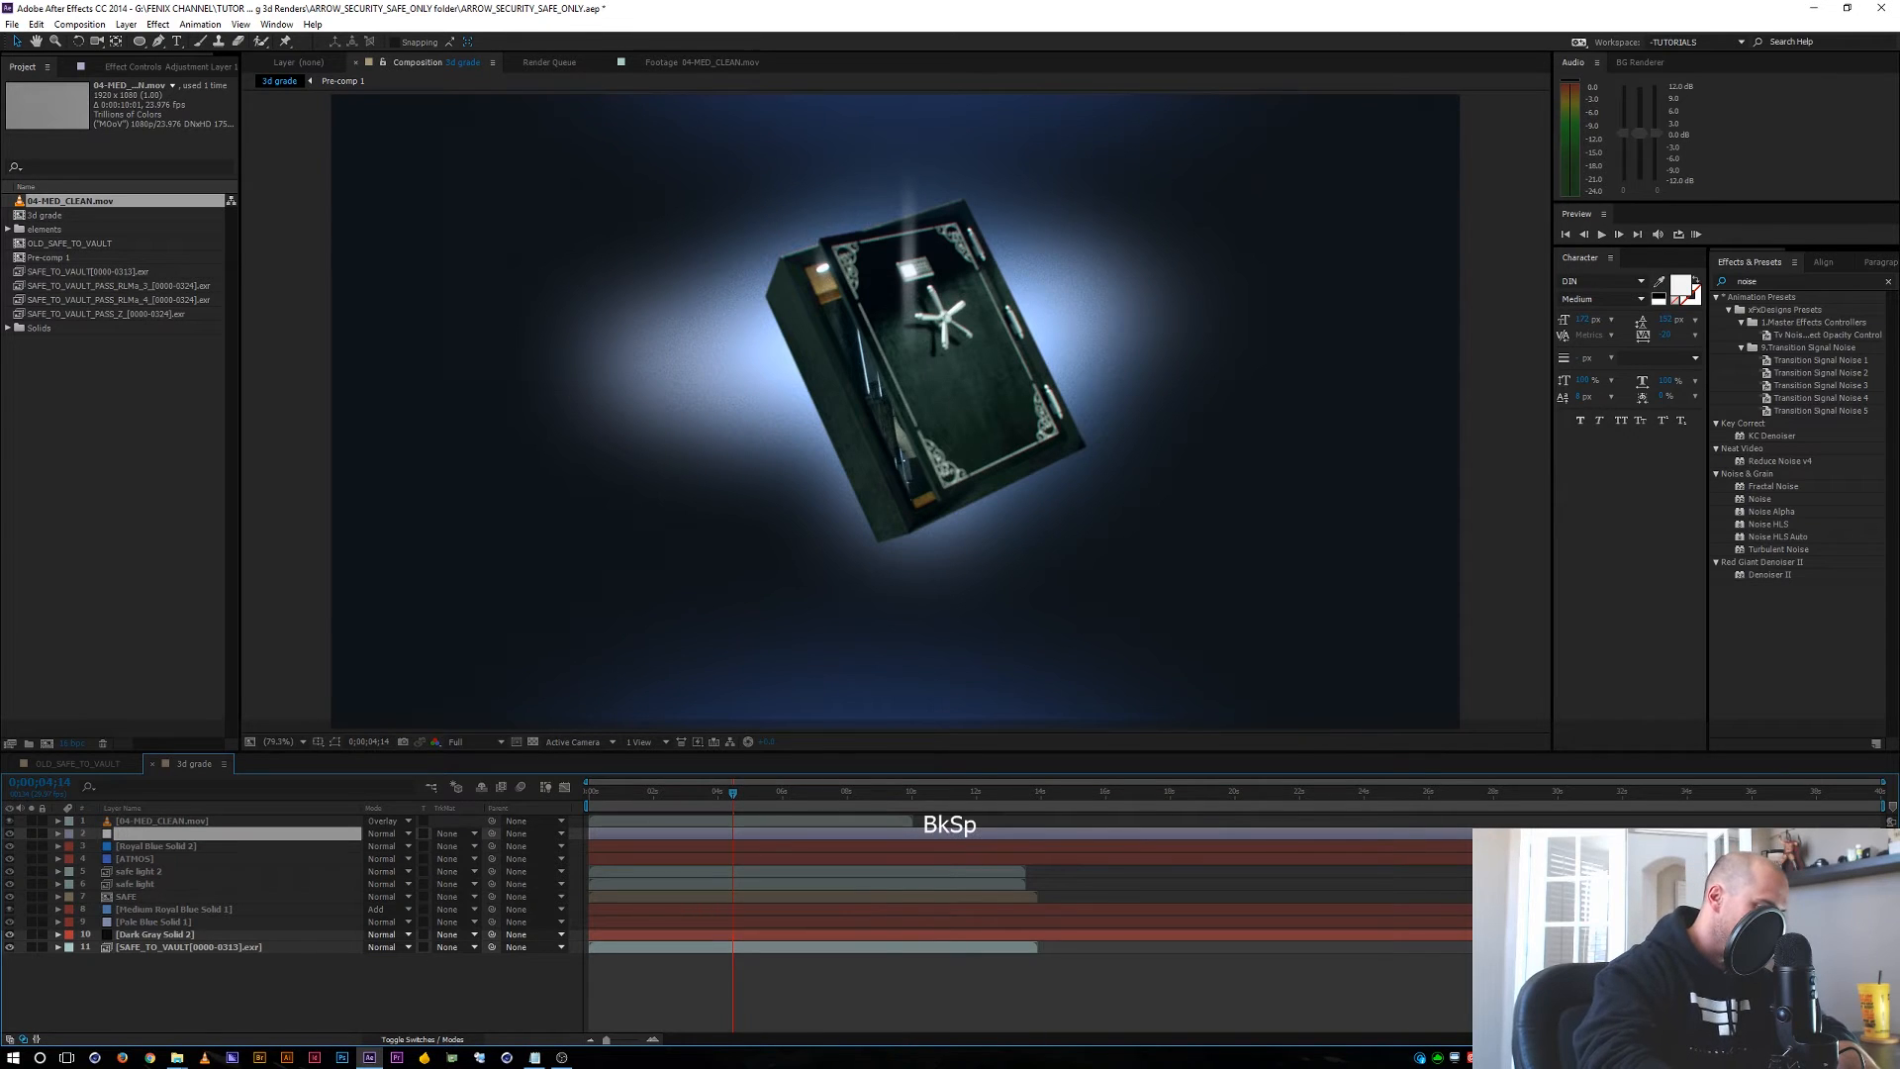
{"action": "type", "text": "optic"}
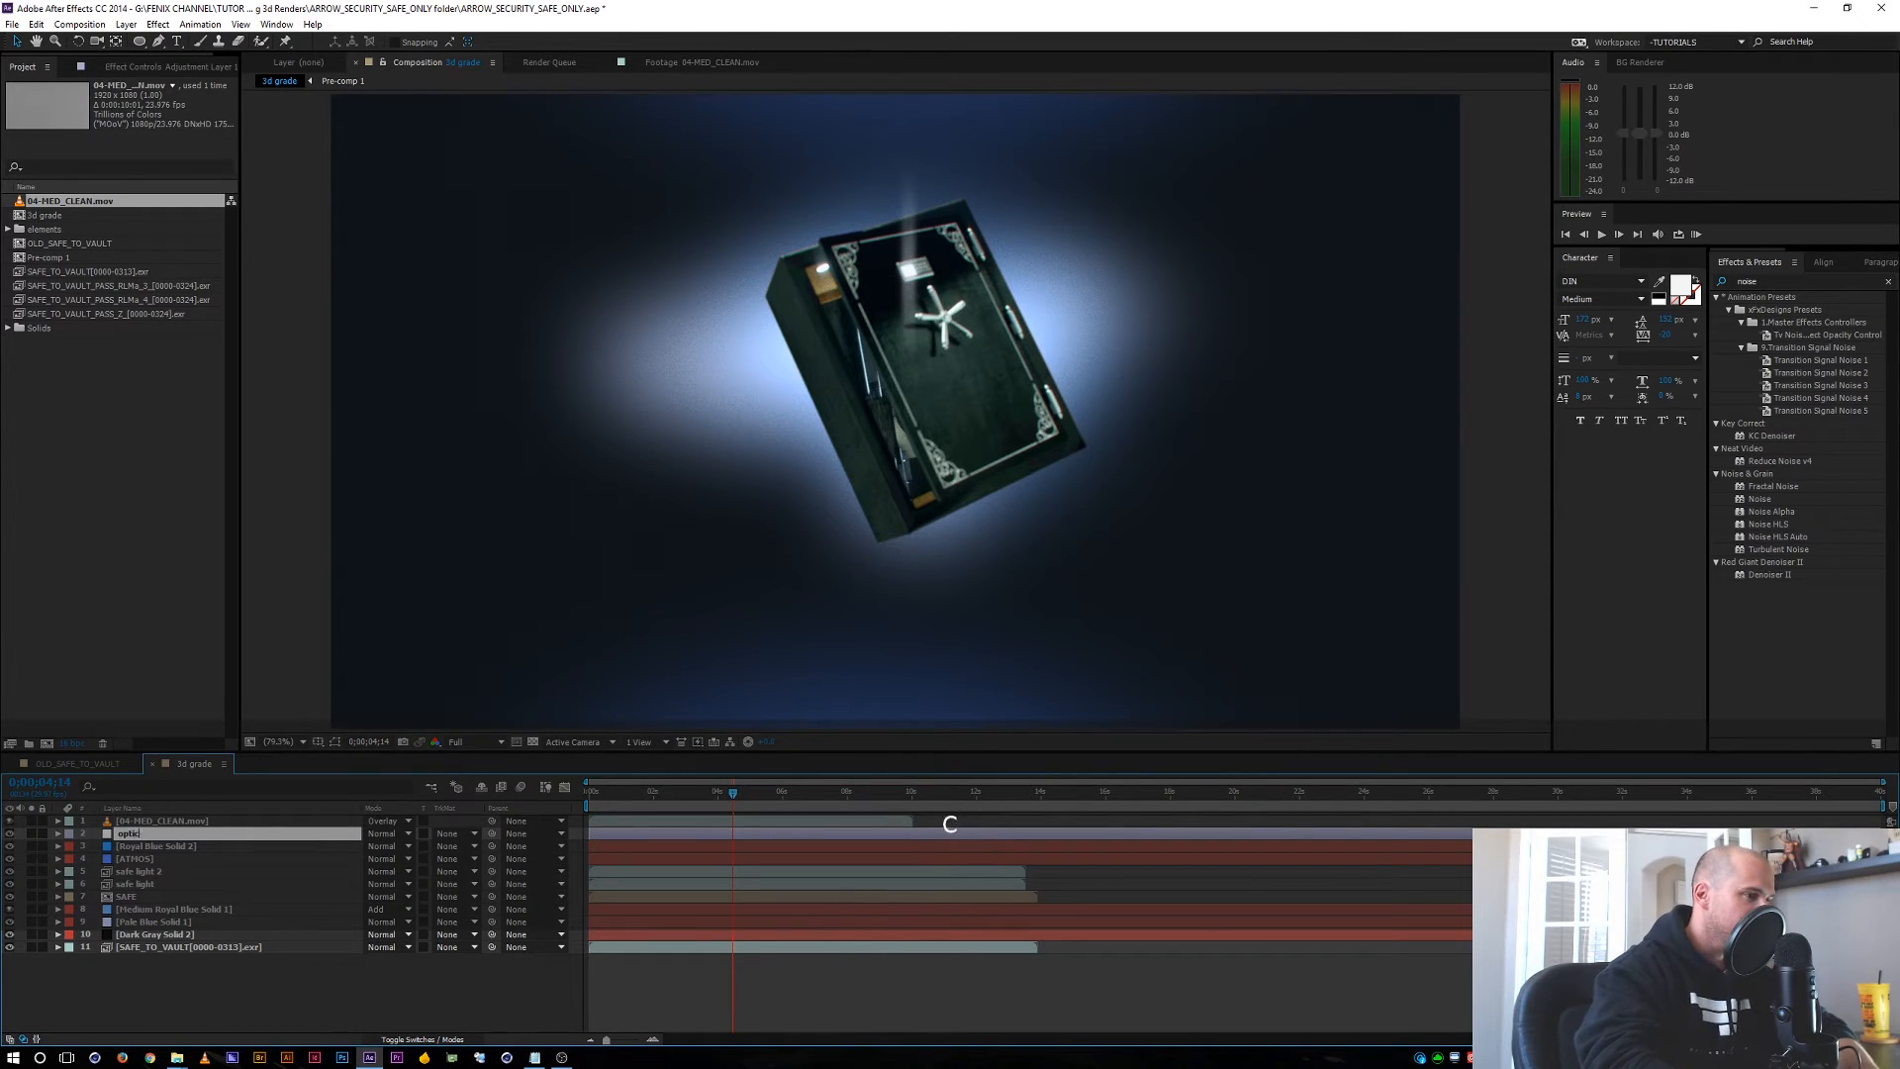
{"action": "type", "text": "s"}
{"action": "key", "text": "Return"}
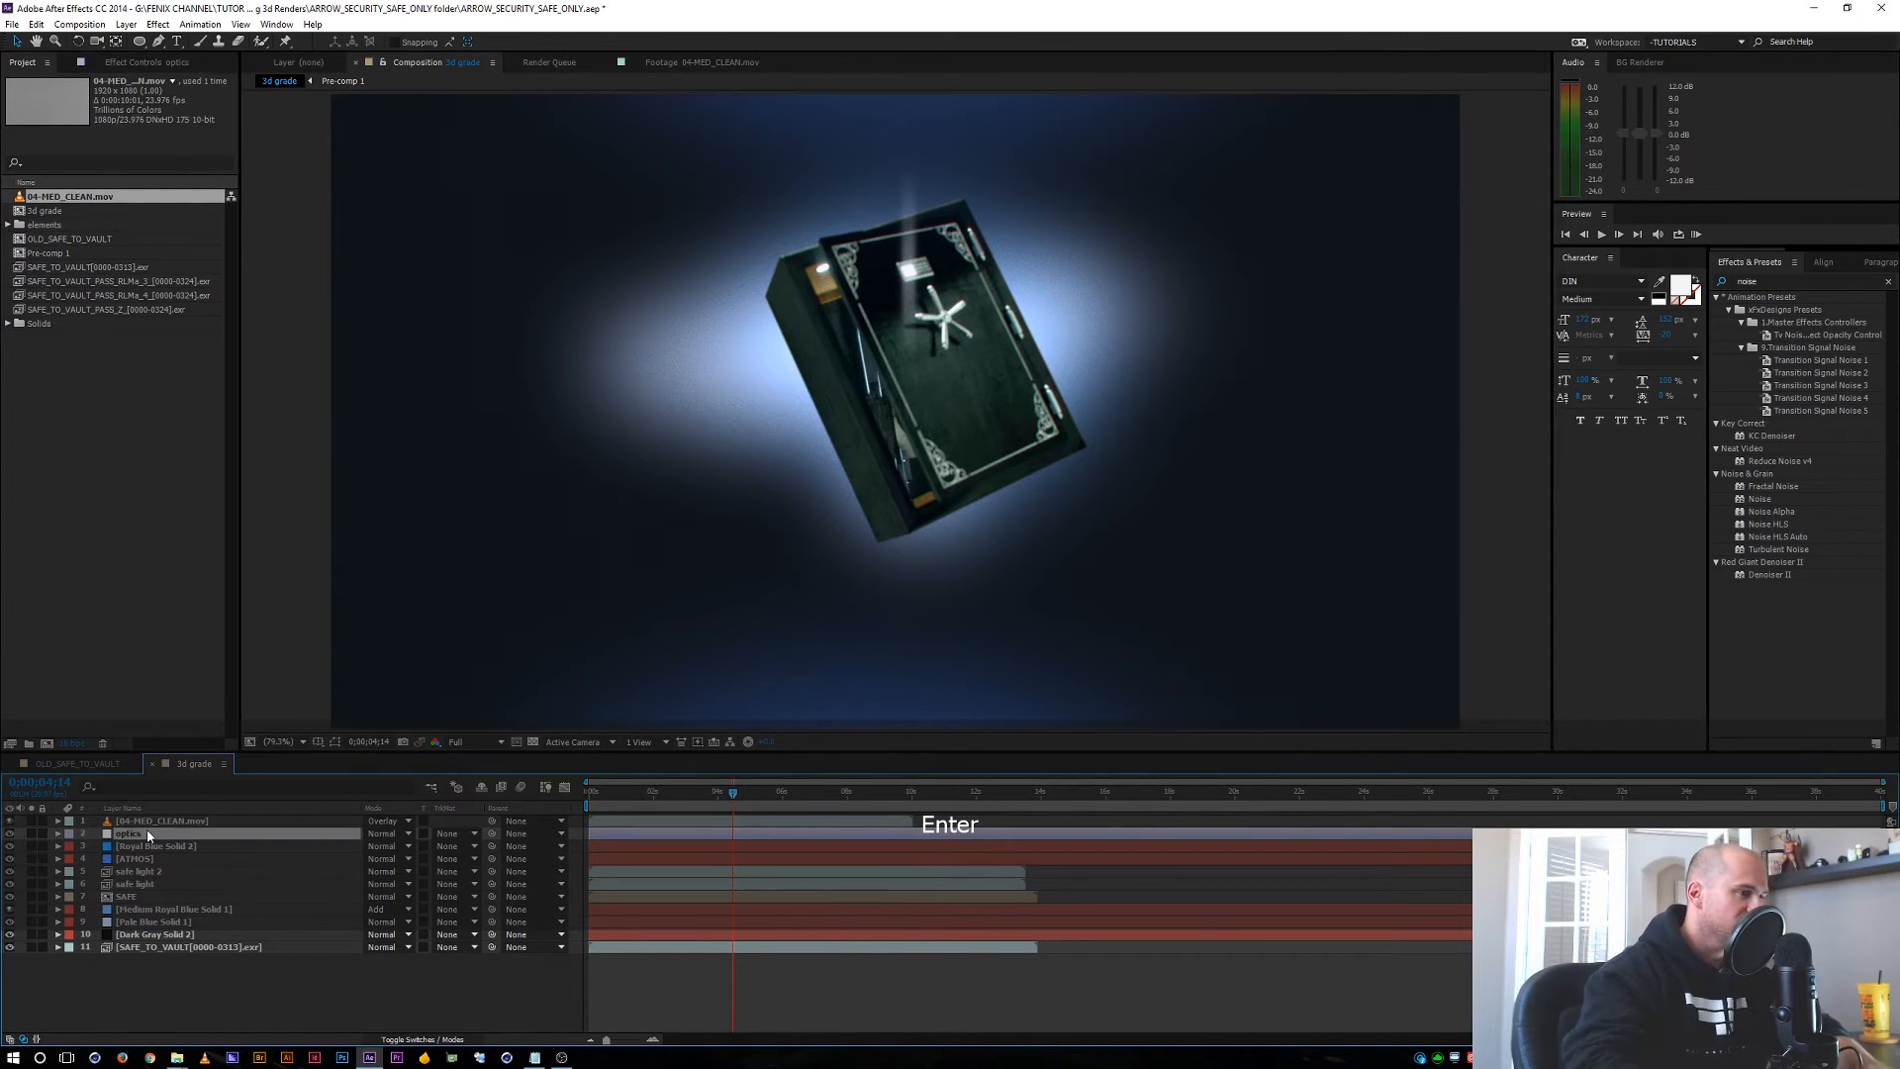
Apply Optics Compensation with Reverse Lens Distortion to the optics layer and check the distortion around the five-second mark.
{"action": "left_click", "coordinate": [1739, 280]}
{"action": "type", "text": "opti"}
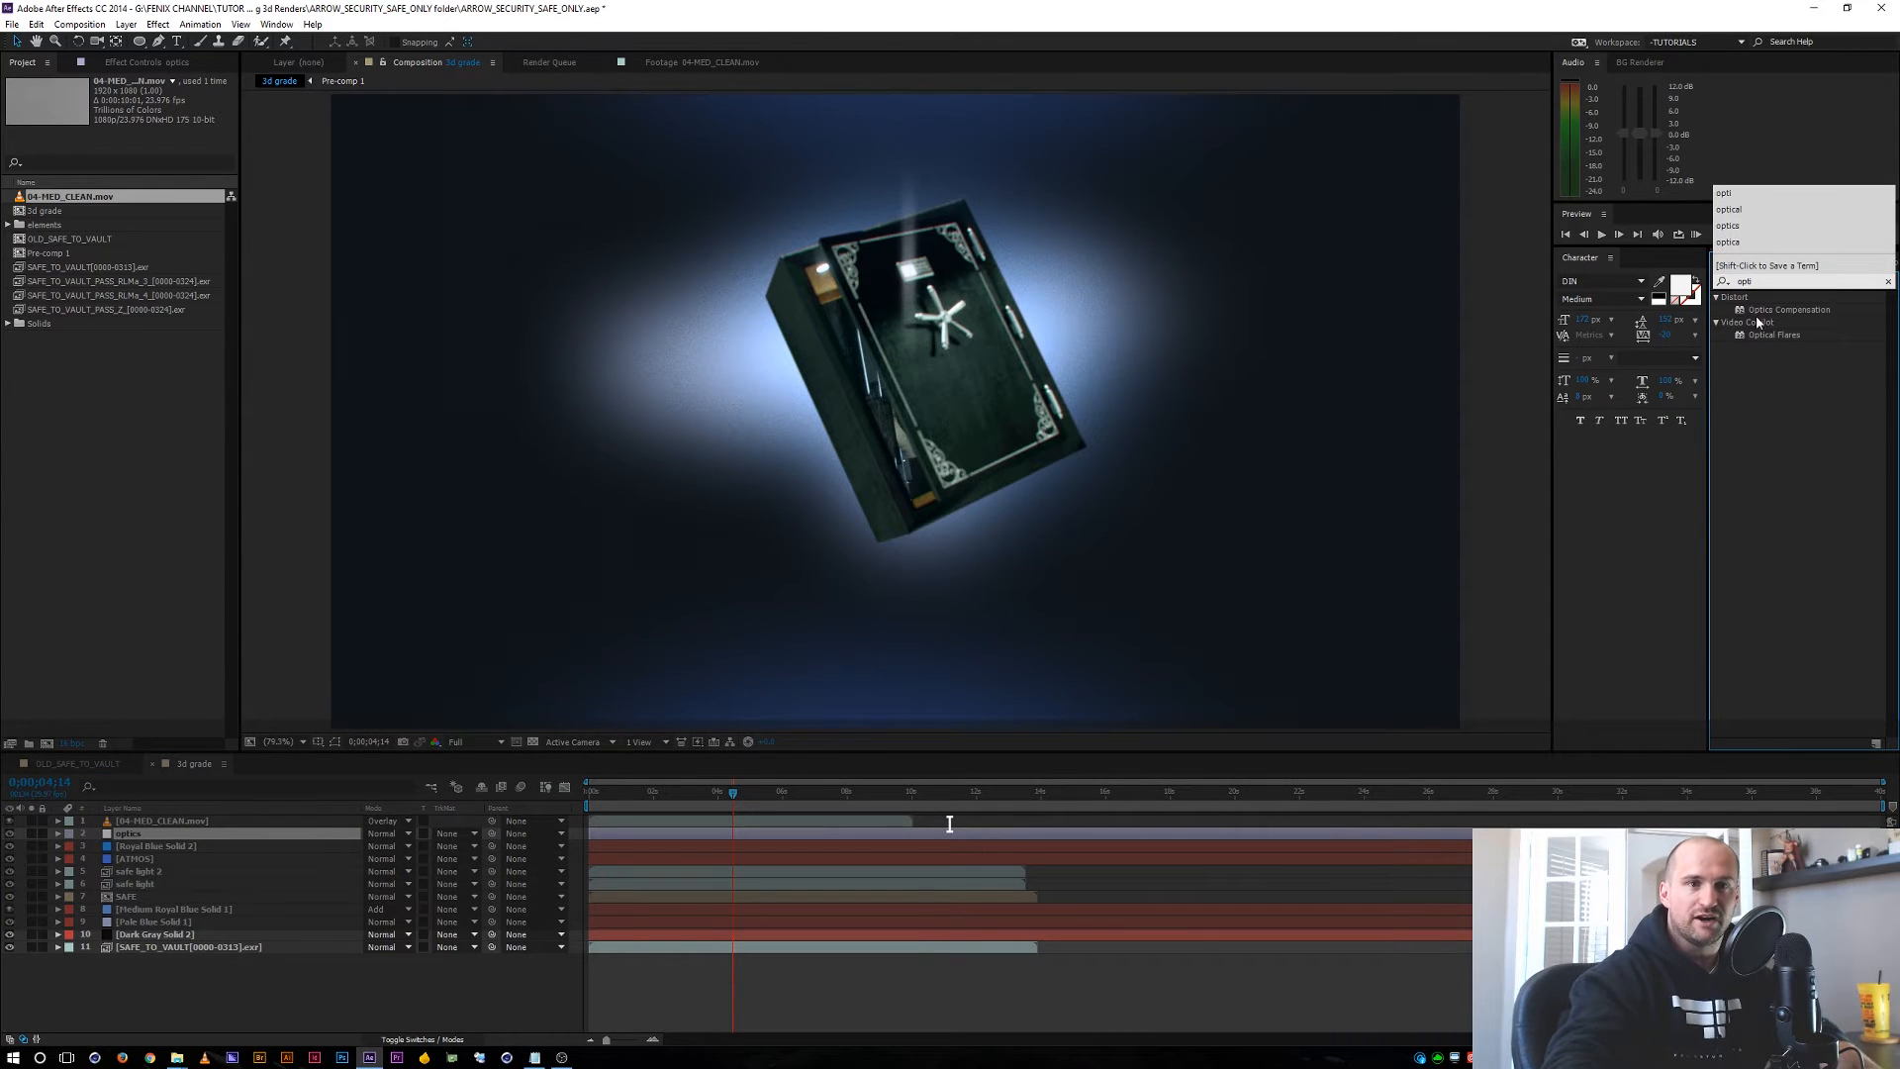
{"action": "double_click", "coordinate": [1793, 311]}
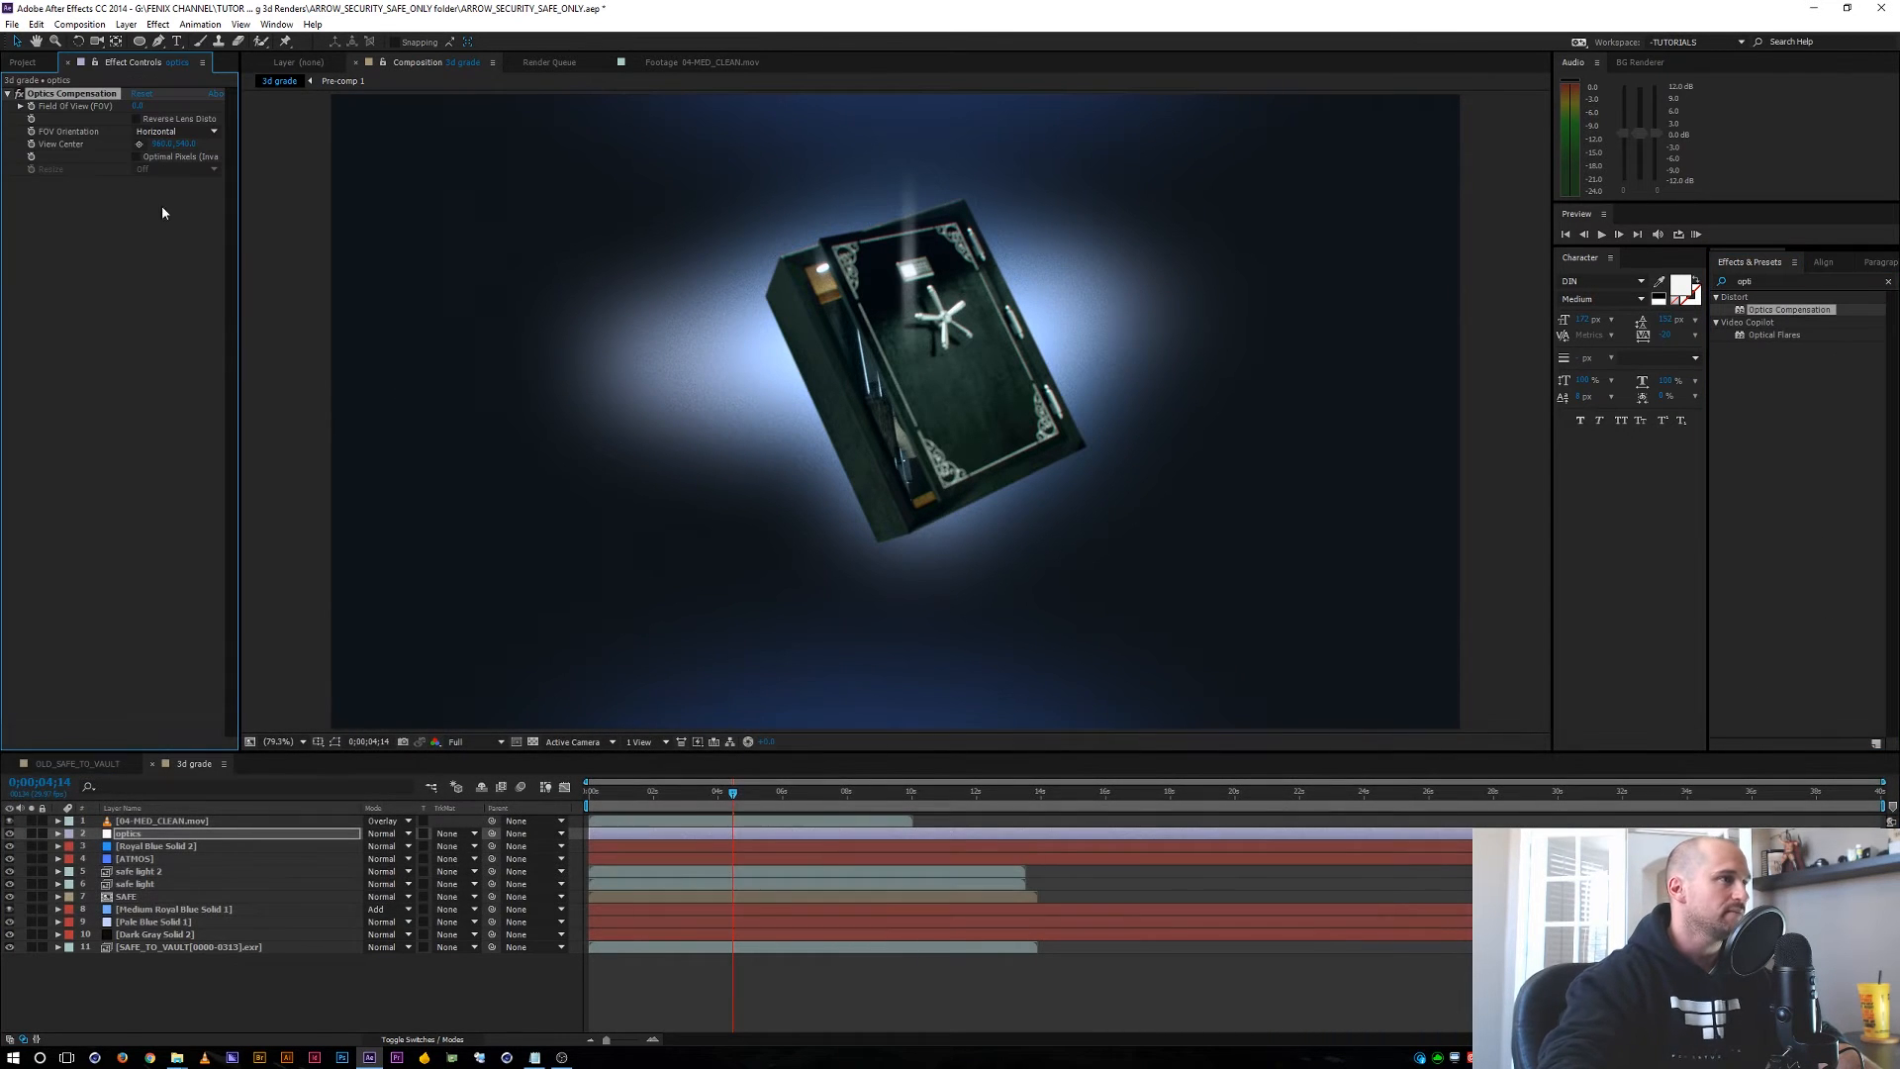
{"action": "left_click", "coordinate": [750, 792]}
{"action": "left_click", "coordinate": [760, 793]}
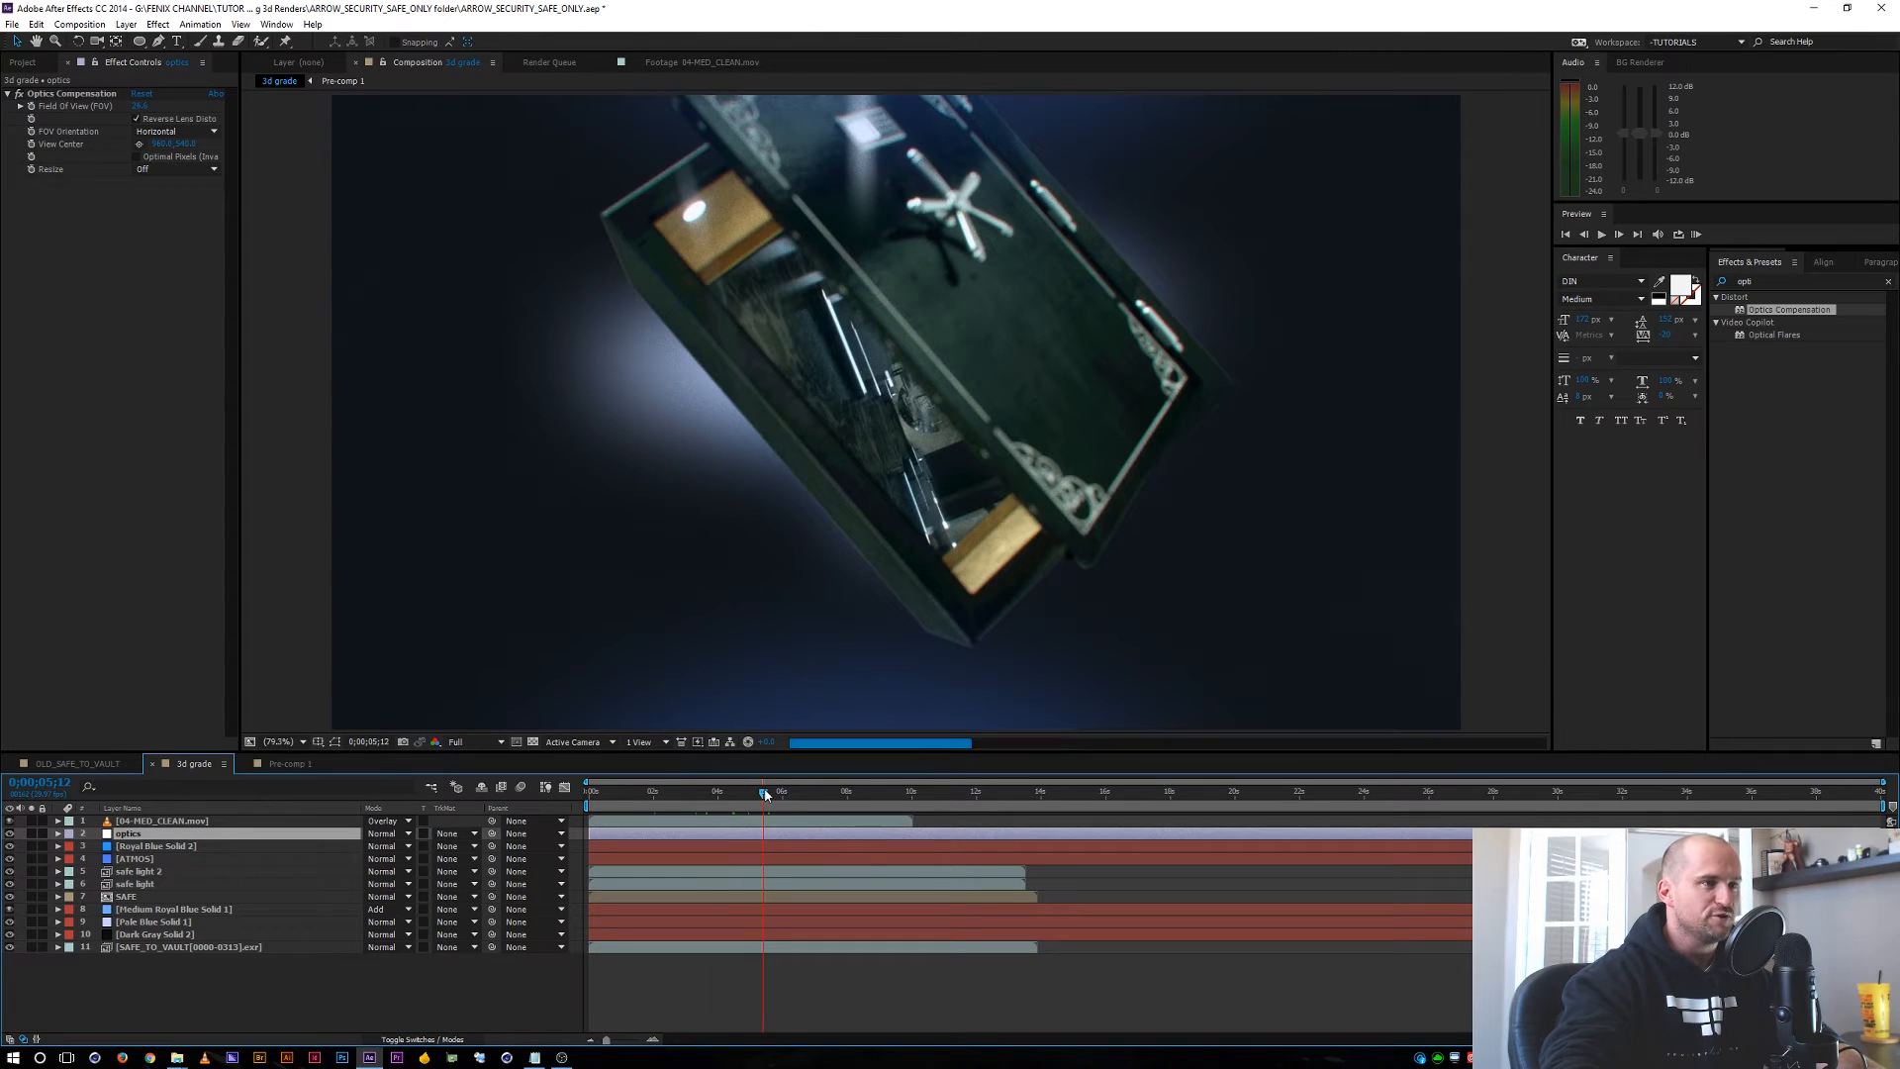
{"action": "left_click", "coordinate": [762, 792]}
{"action": "left_click", "coordinate": [754, 792]}
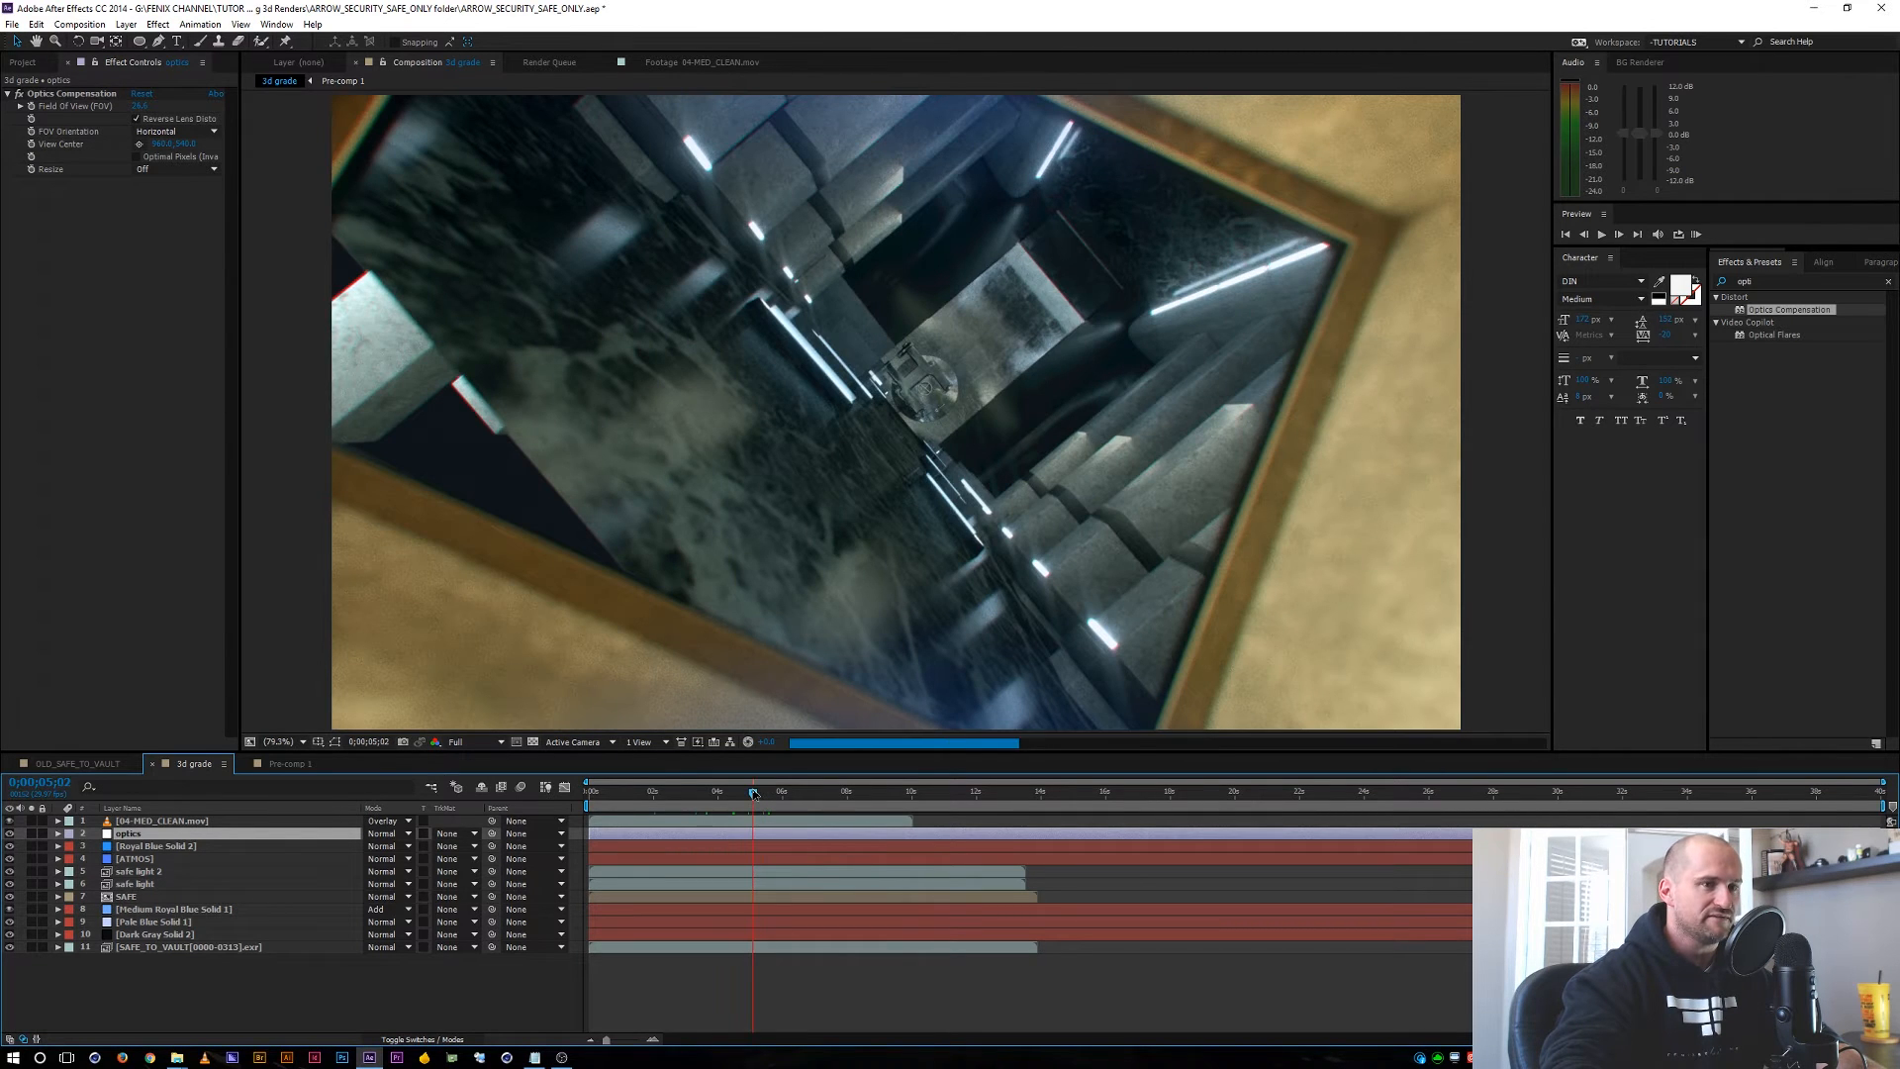
{"action": "left_click_drag", "start_coordinate": [753, 796], "coordinate": [767, 795]}
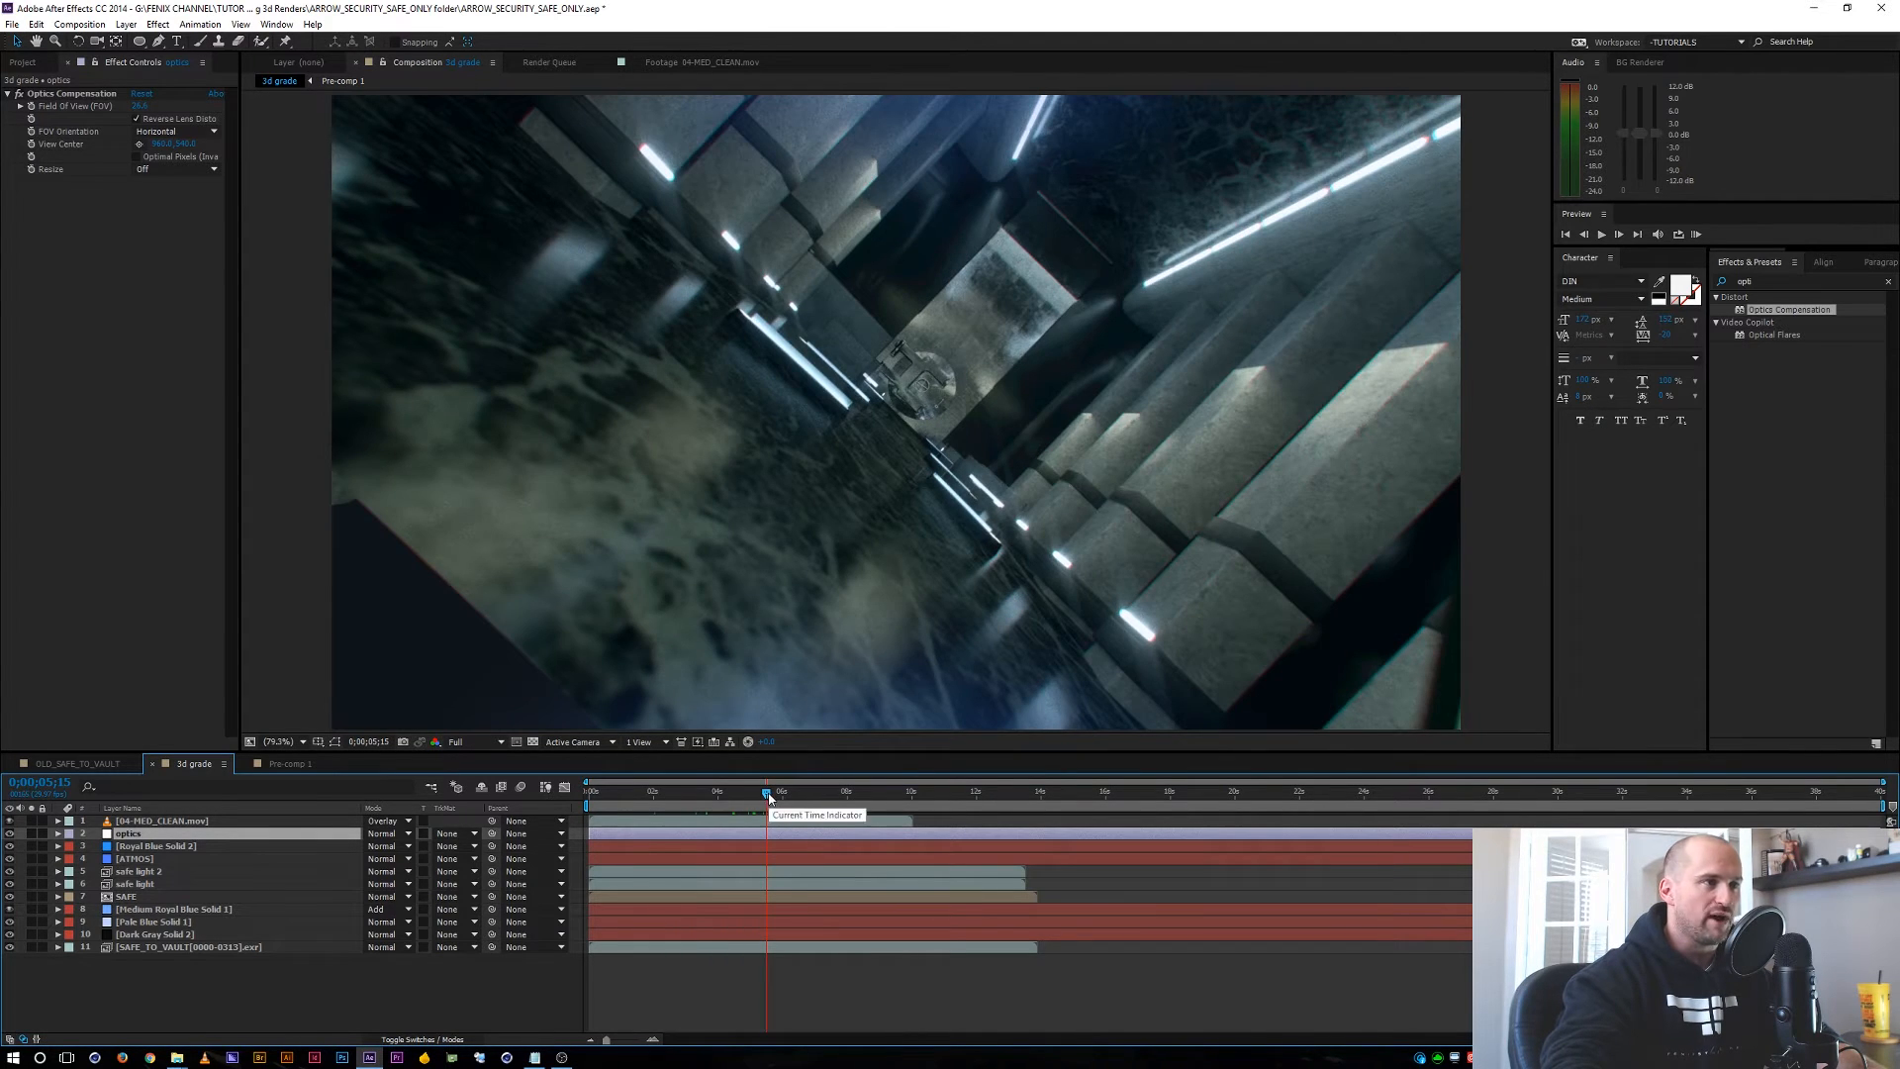
Compare the lens effect without Reverse Lens Distortion, re-enable it, adjust the Field of View and return to the safe shot at 0;00;04;16.
{"action": "left_click", "coordinate": [136, 118]}
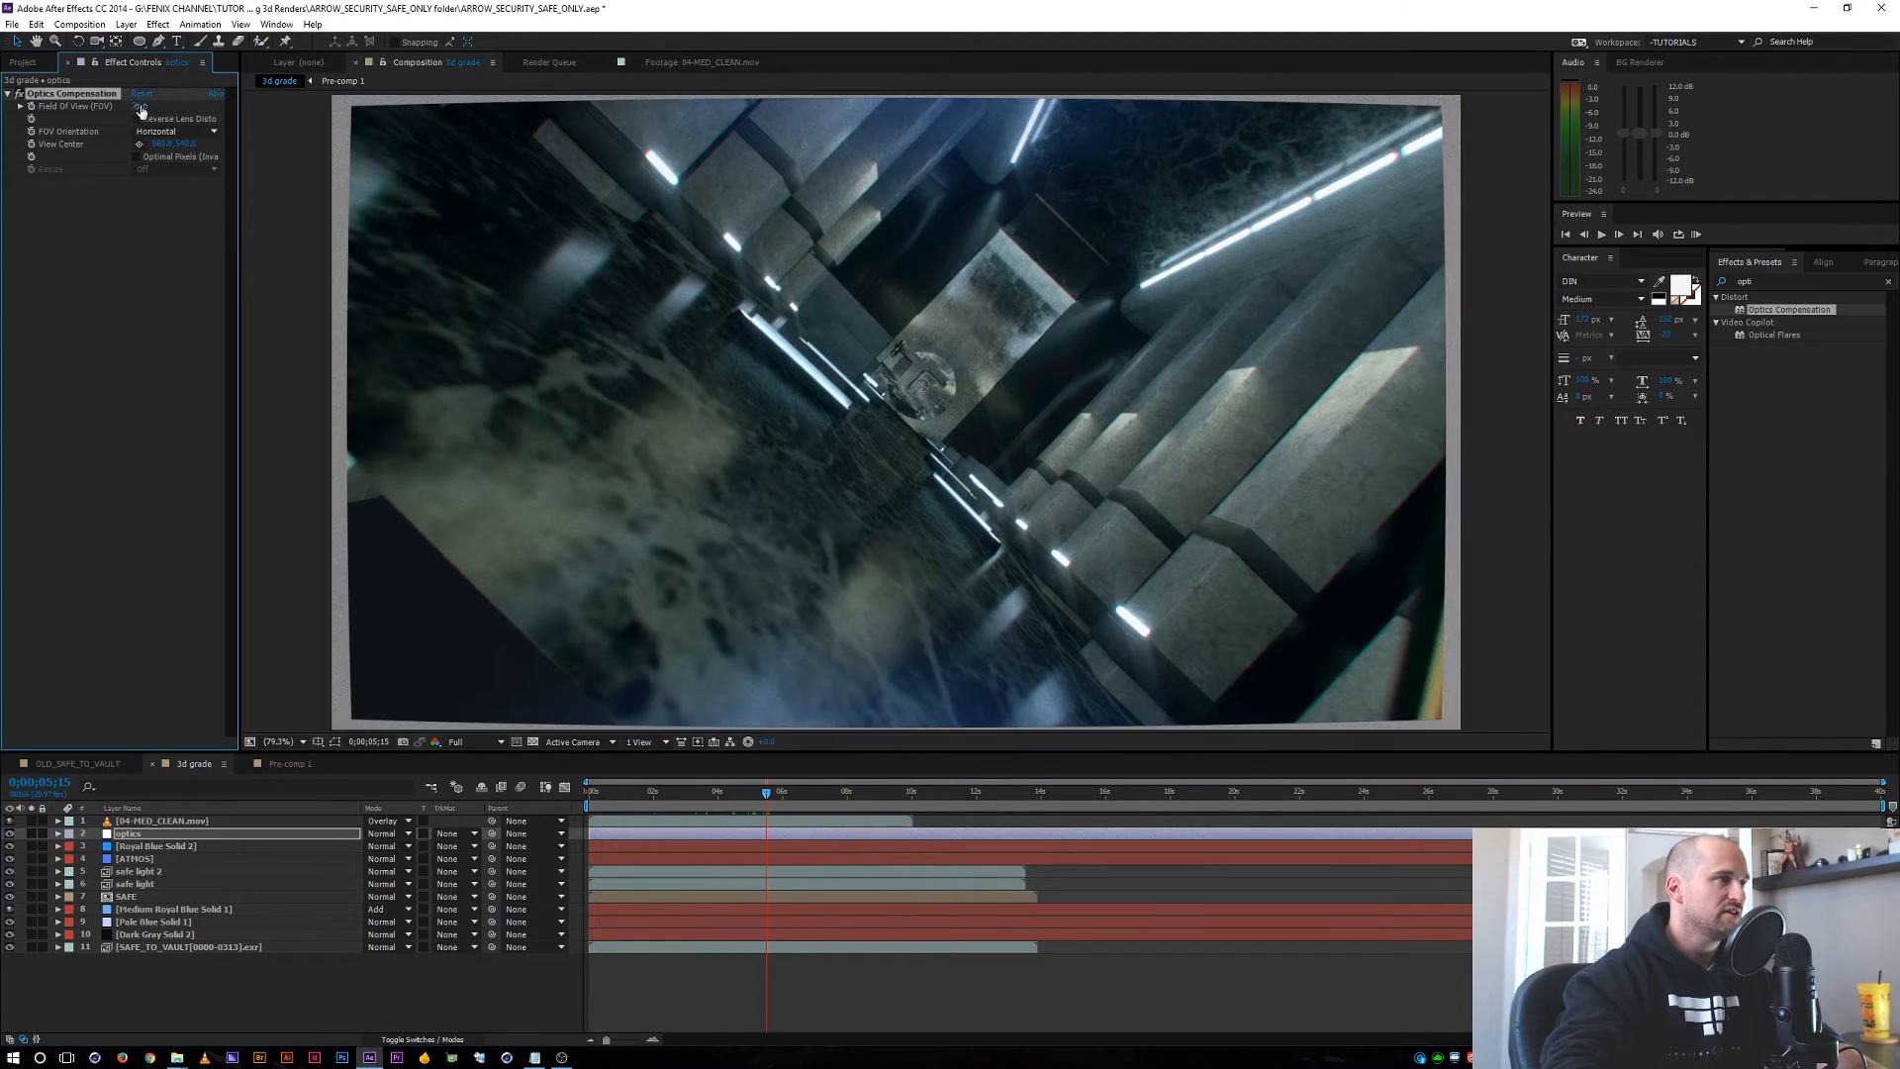
{"action": "left_click_drag", "start_coordinate": [103, 105], "coordinate": [391, 132]}
{"action": "left_click", "coordinate": [137, 119]}
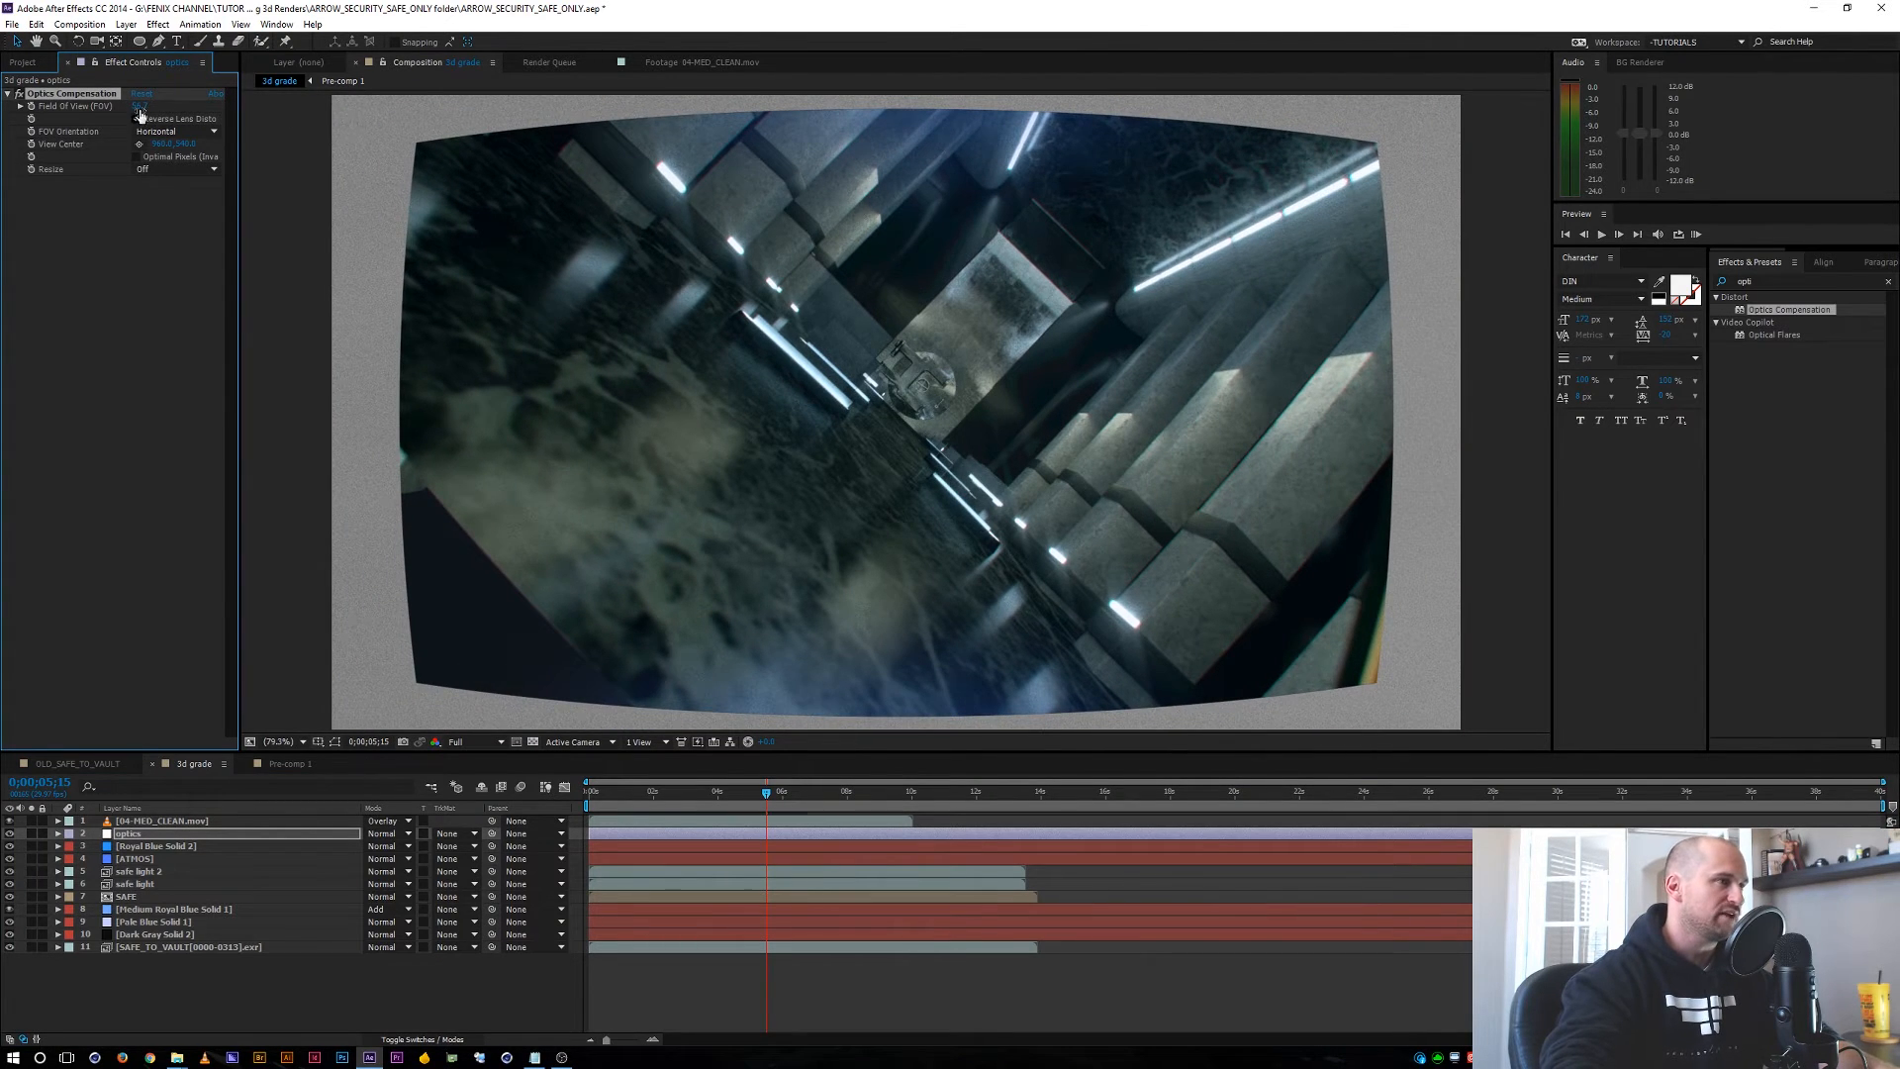
{"action": "left_click_drag", "start_coordinate": [193, 100], "coordinate": [33, 171]}
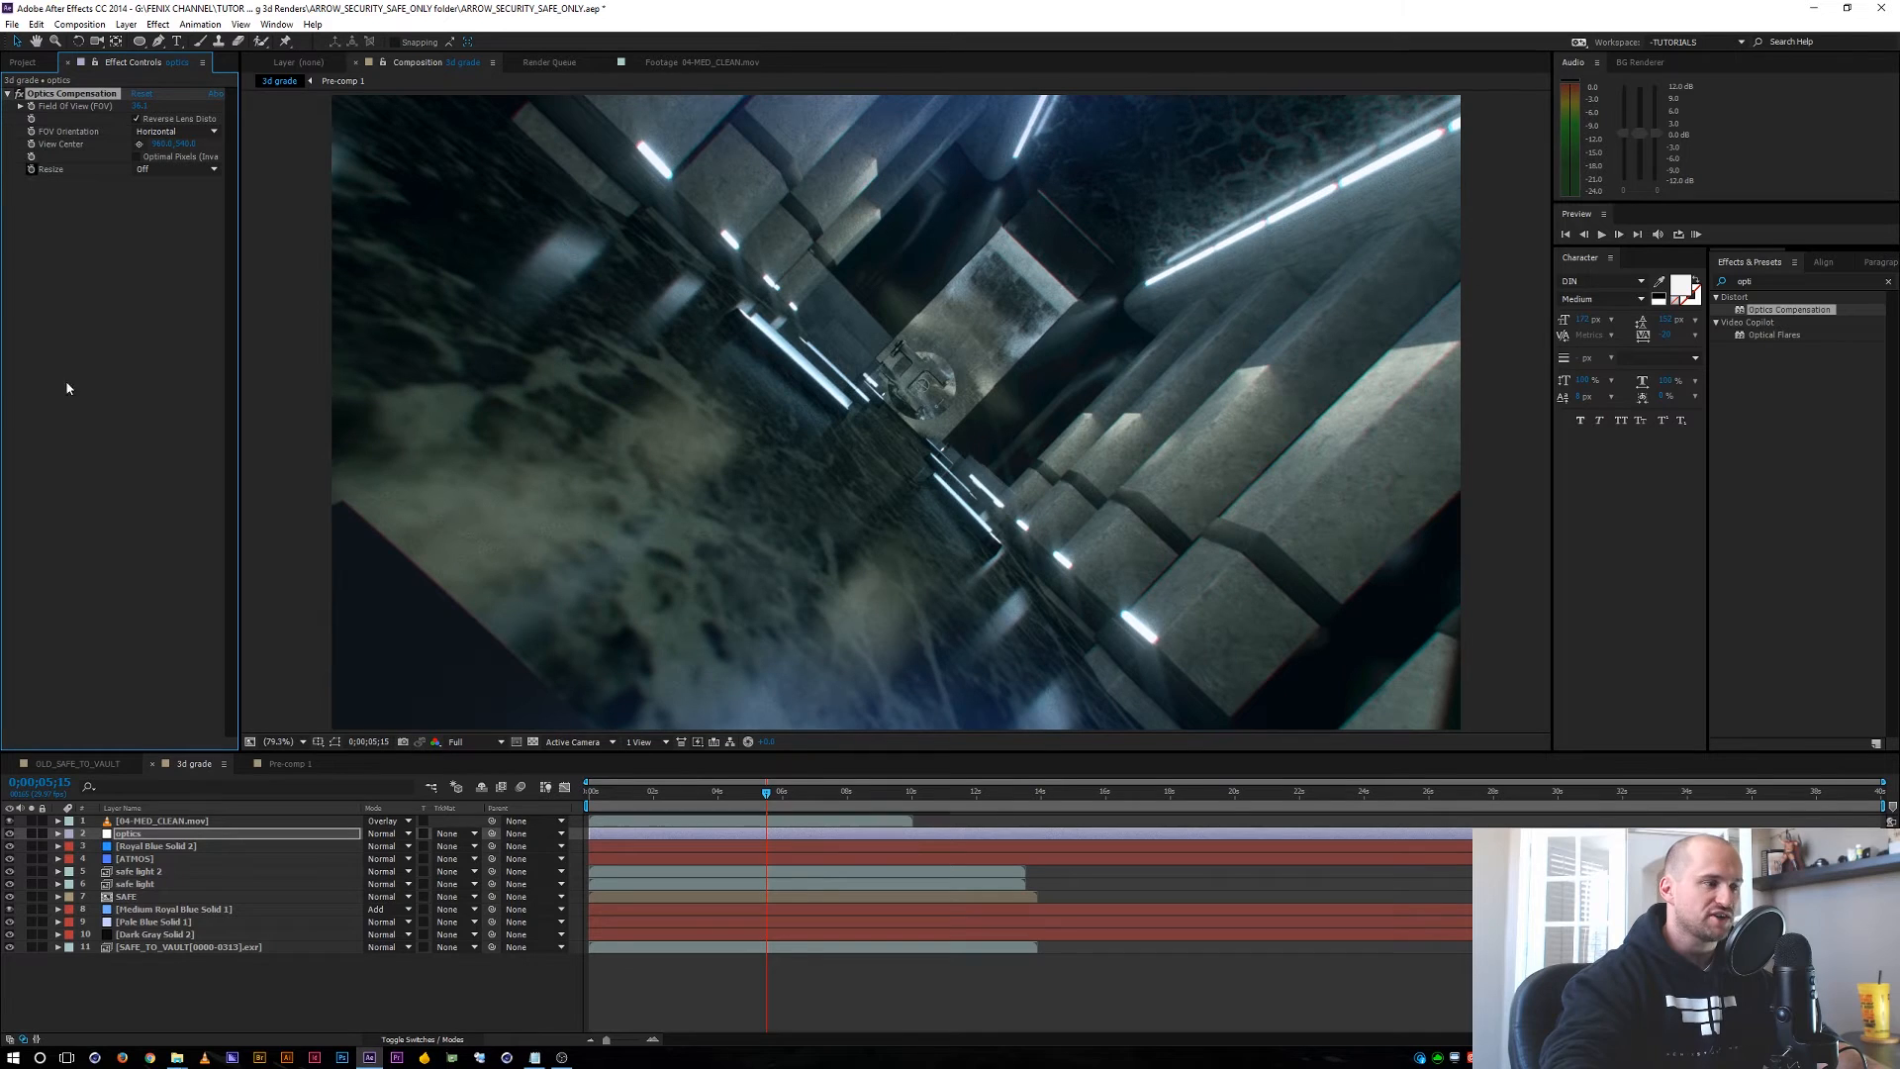
{"action": "left_click", "coordinate": [306, 1001]}
{"action": "left_click_drag", "start_coordinate": [744, 795], "coordinate": [737, 795]}
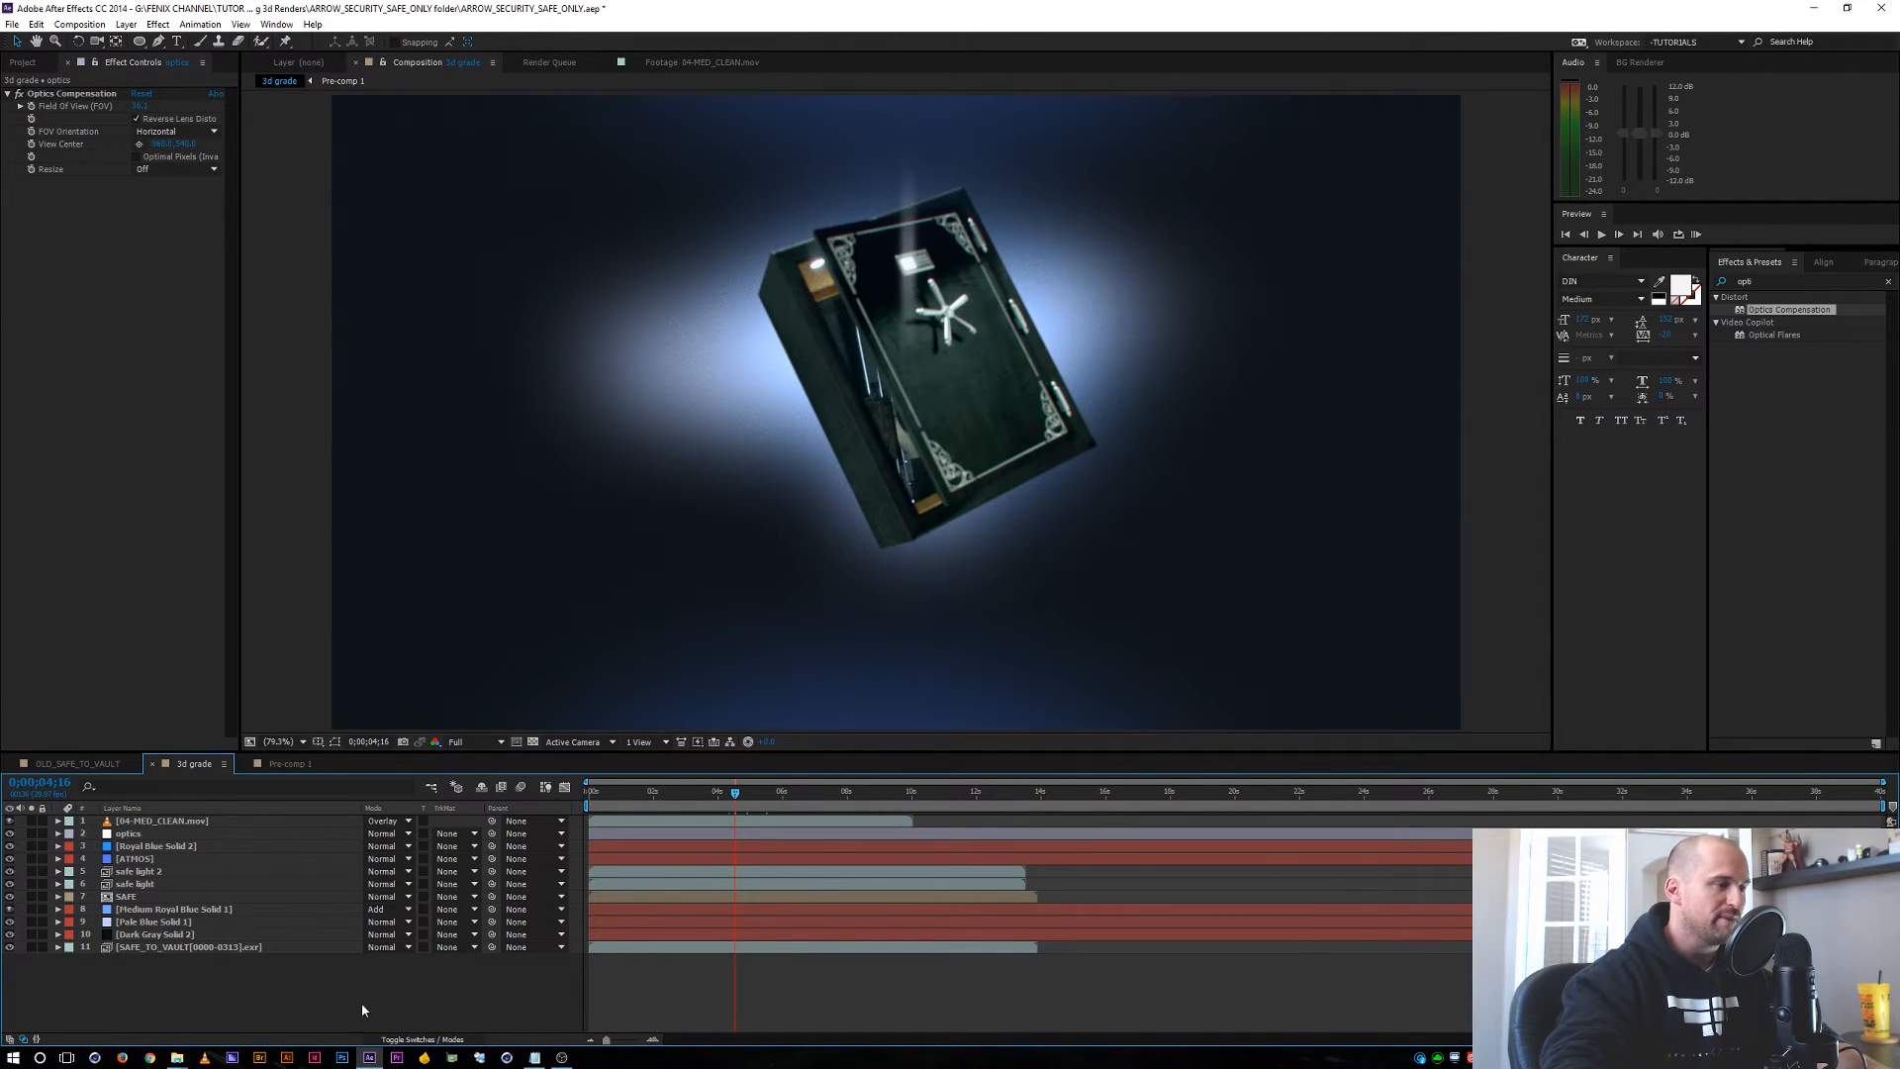
Create a comp-size blue solid named grunge above all the other layers.
{"action": "left_click", "coordinate": [227, 998]}
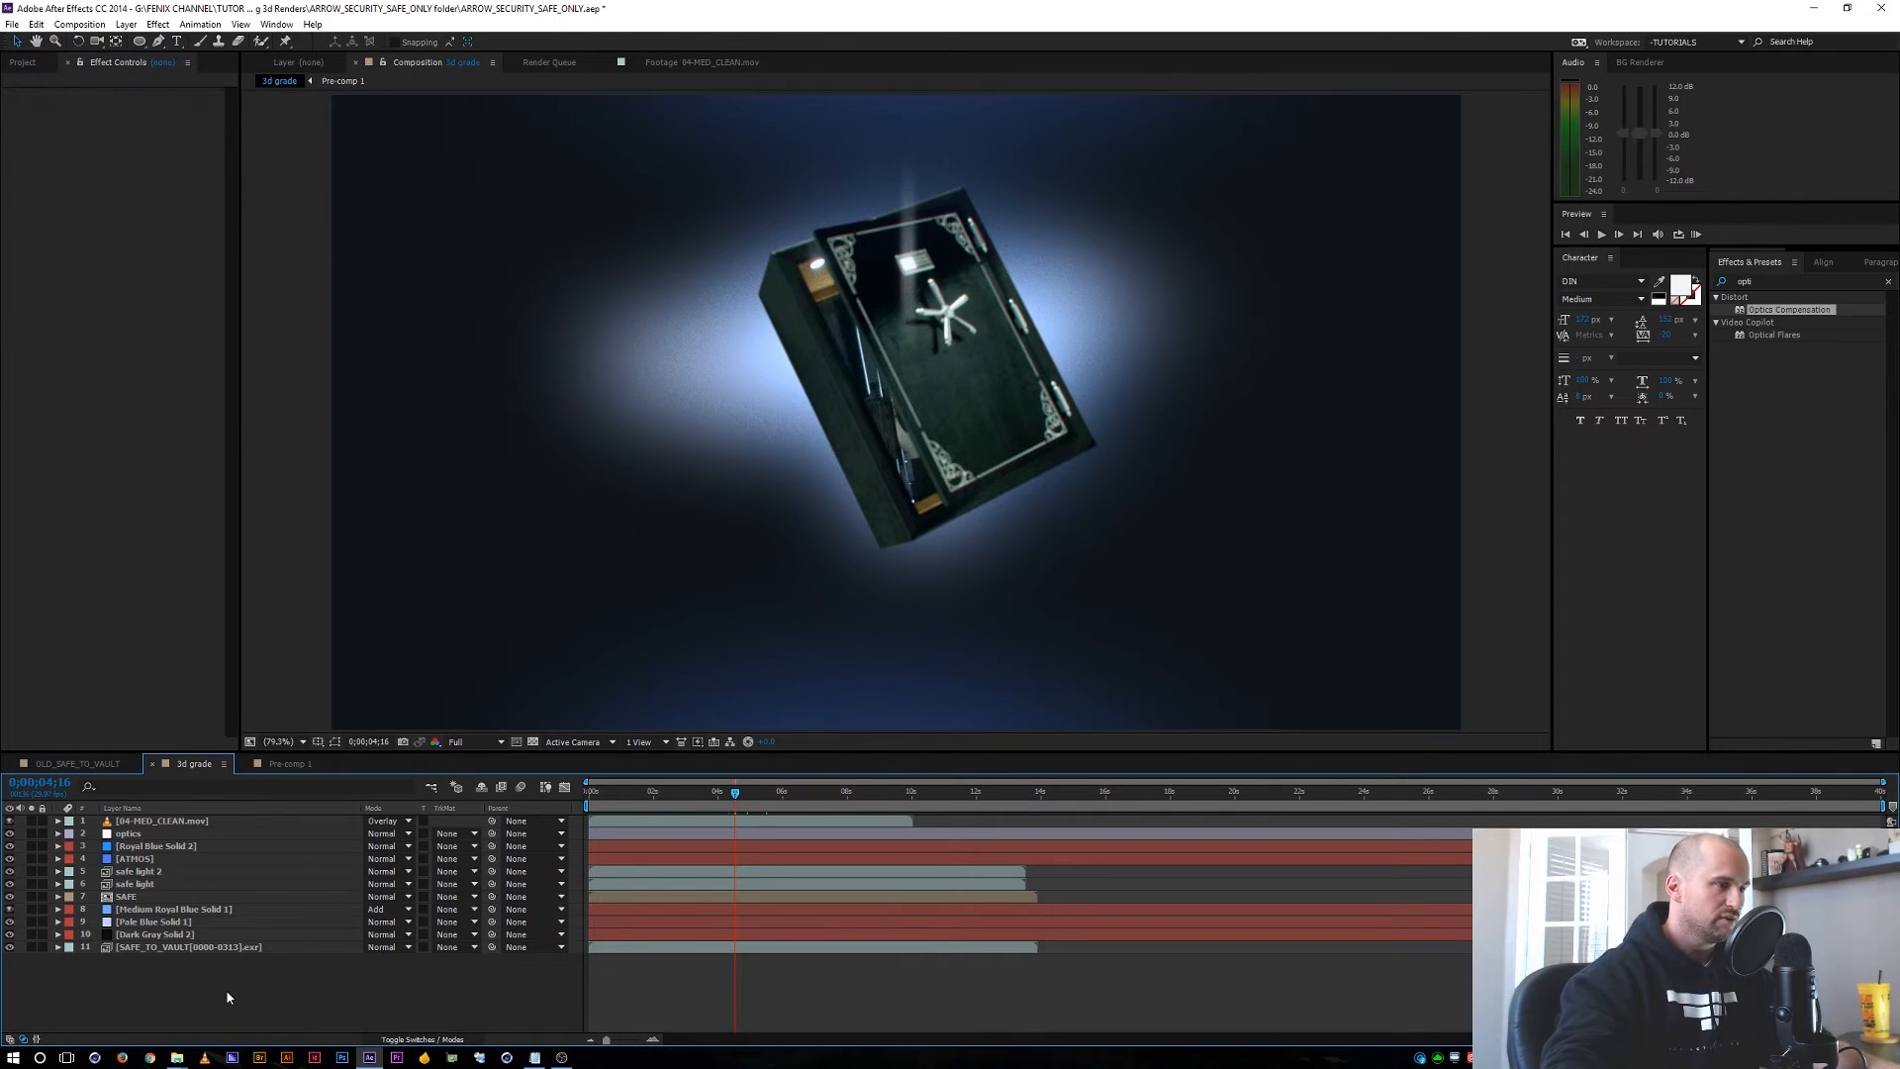
{"action": "key", "text": "shift"}
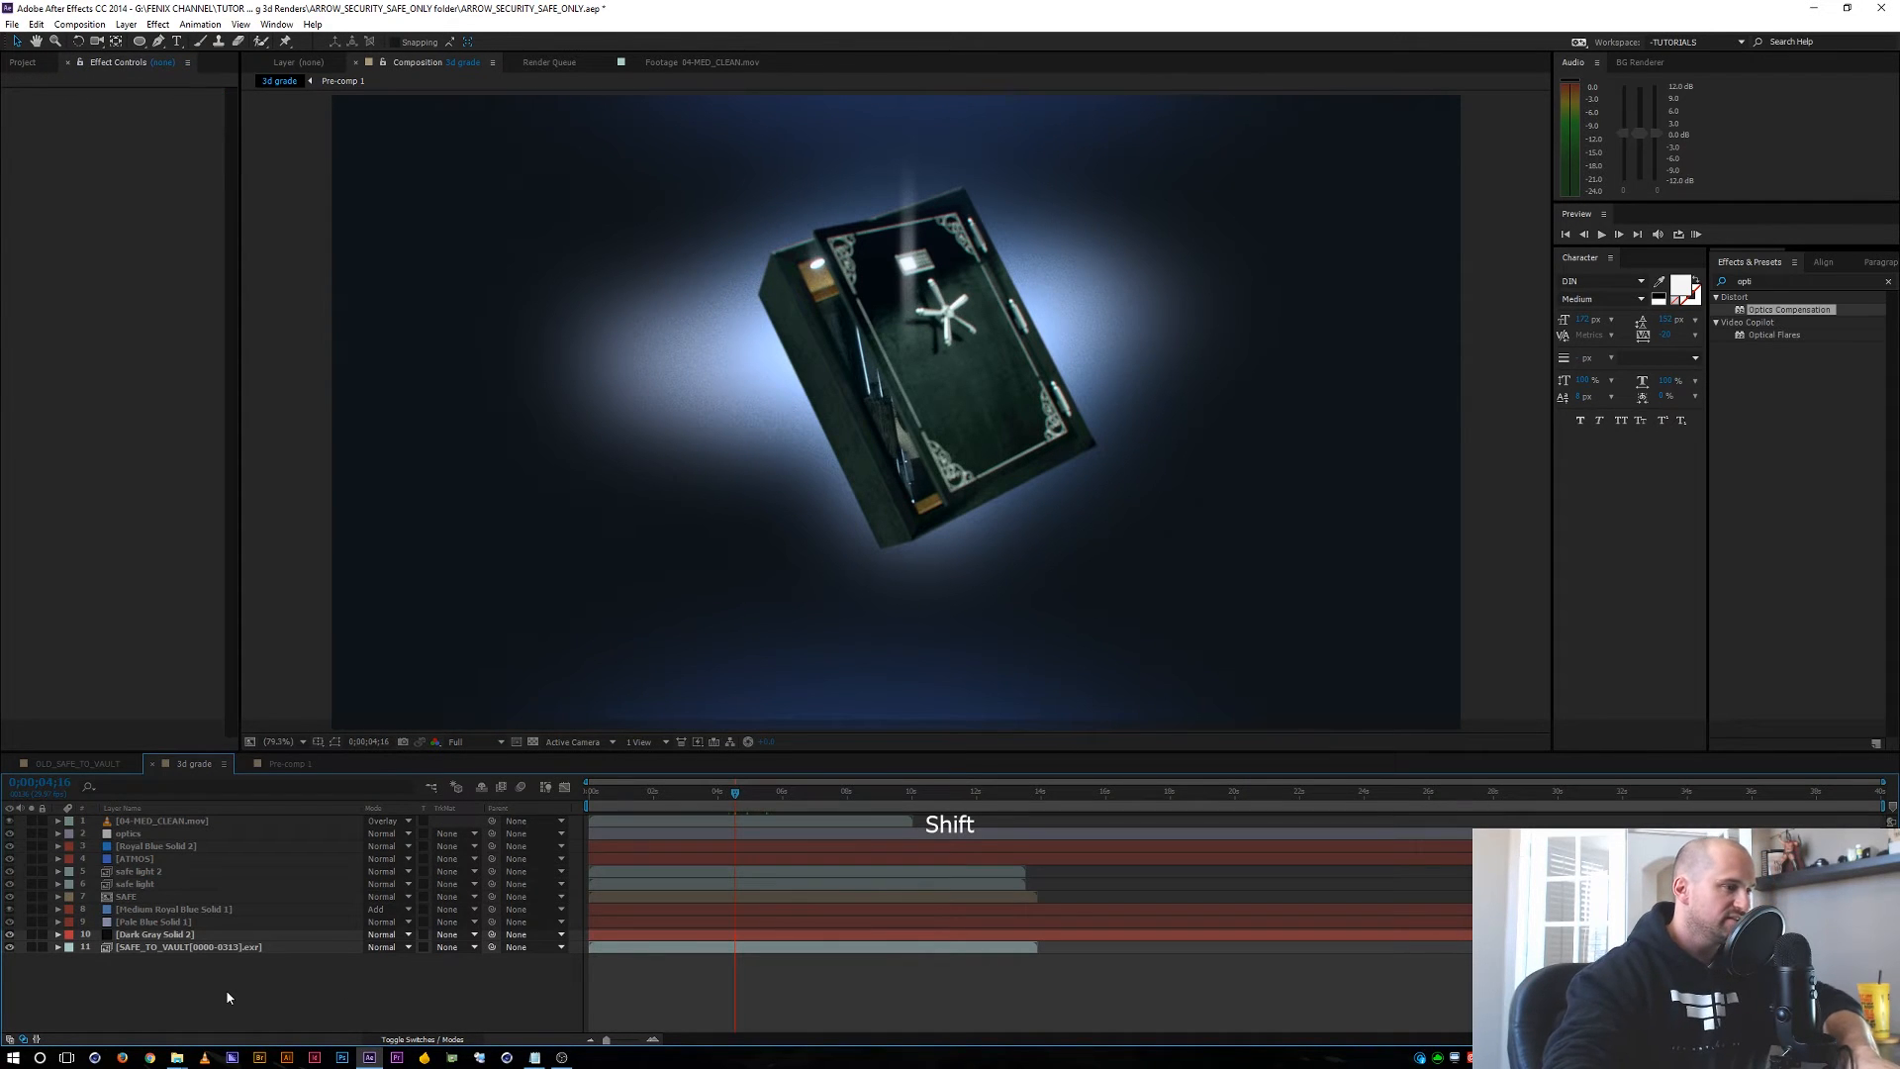
{"action": "key", "text": "ctrl+shift+y"}
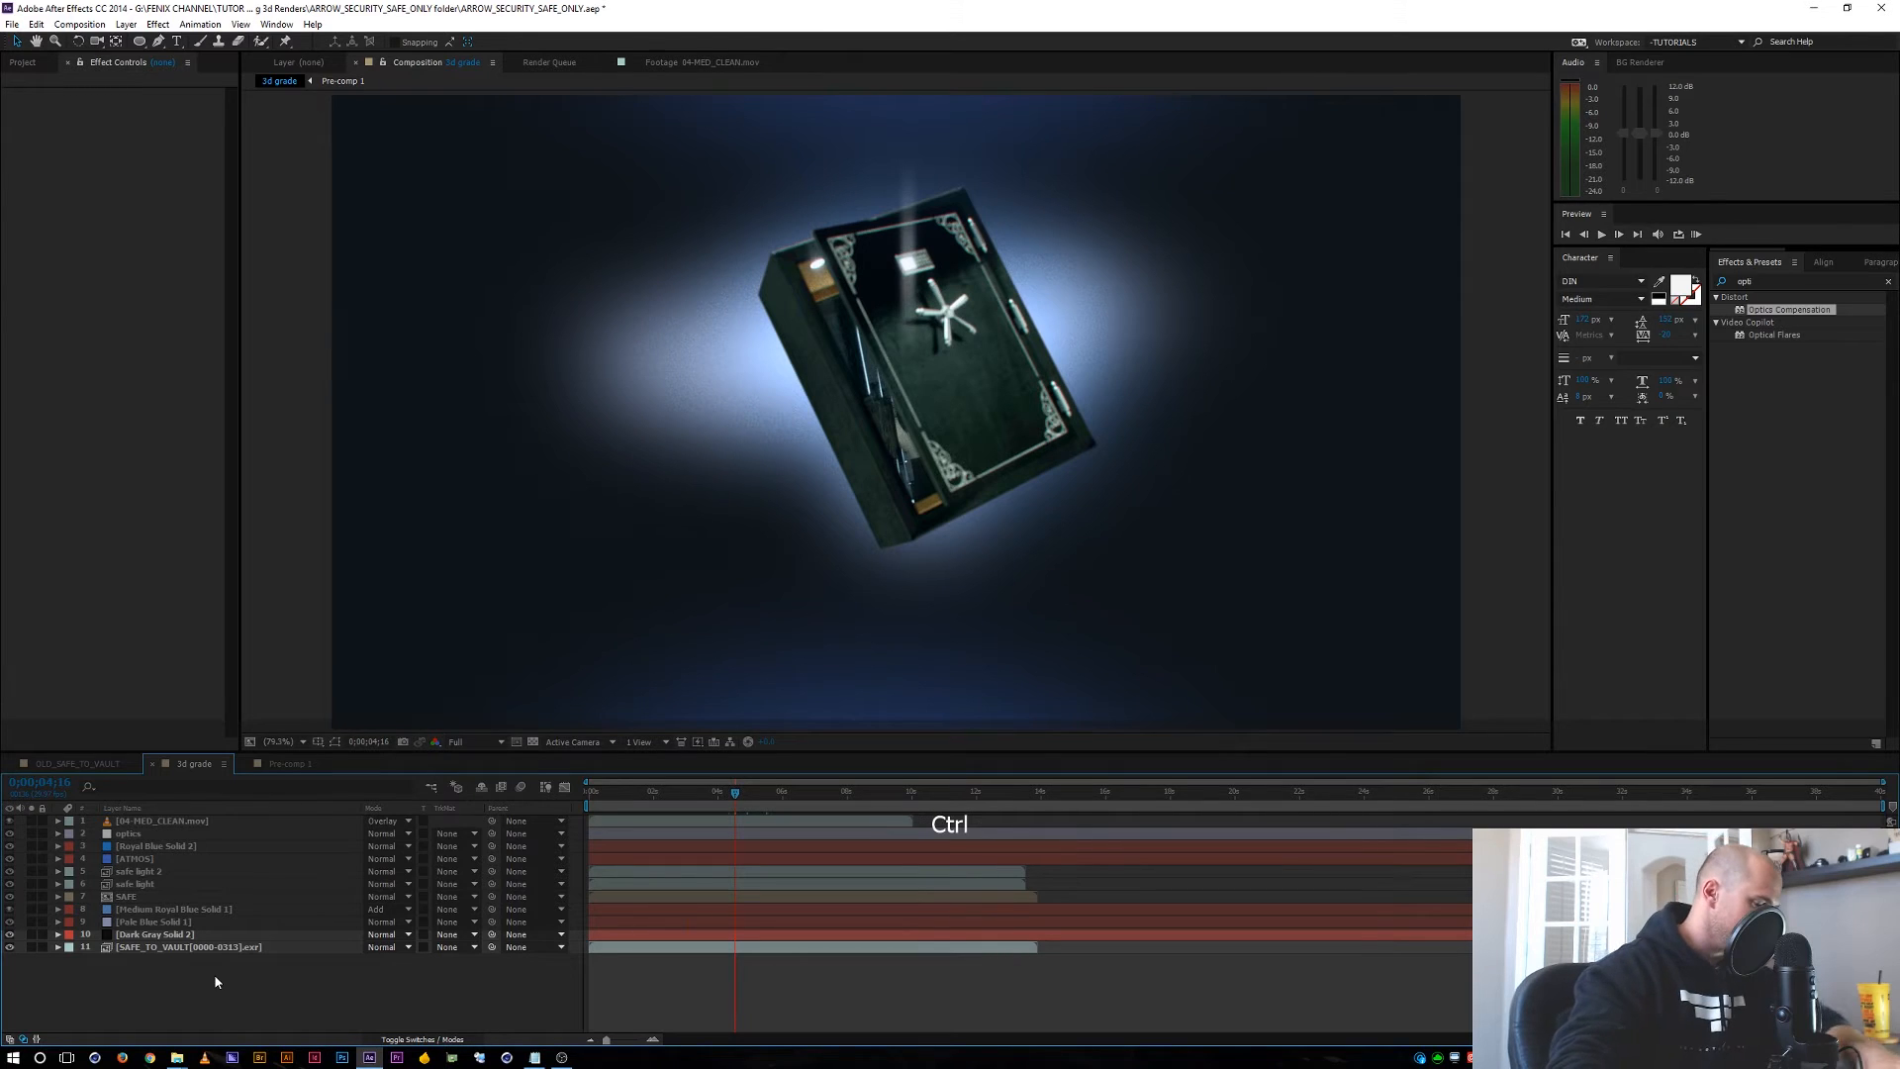
{"action": "key", "text": "ctrl+y"}
{"action": "type", "text": "g"}
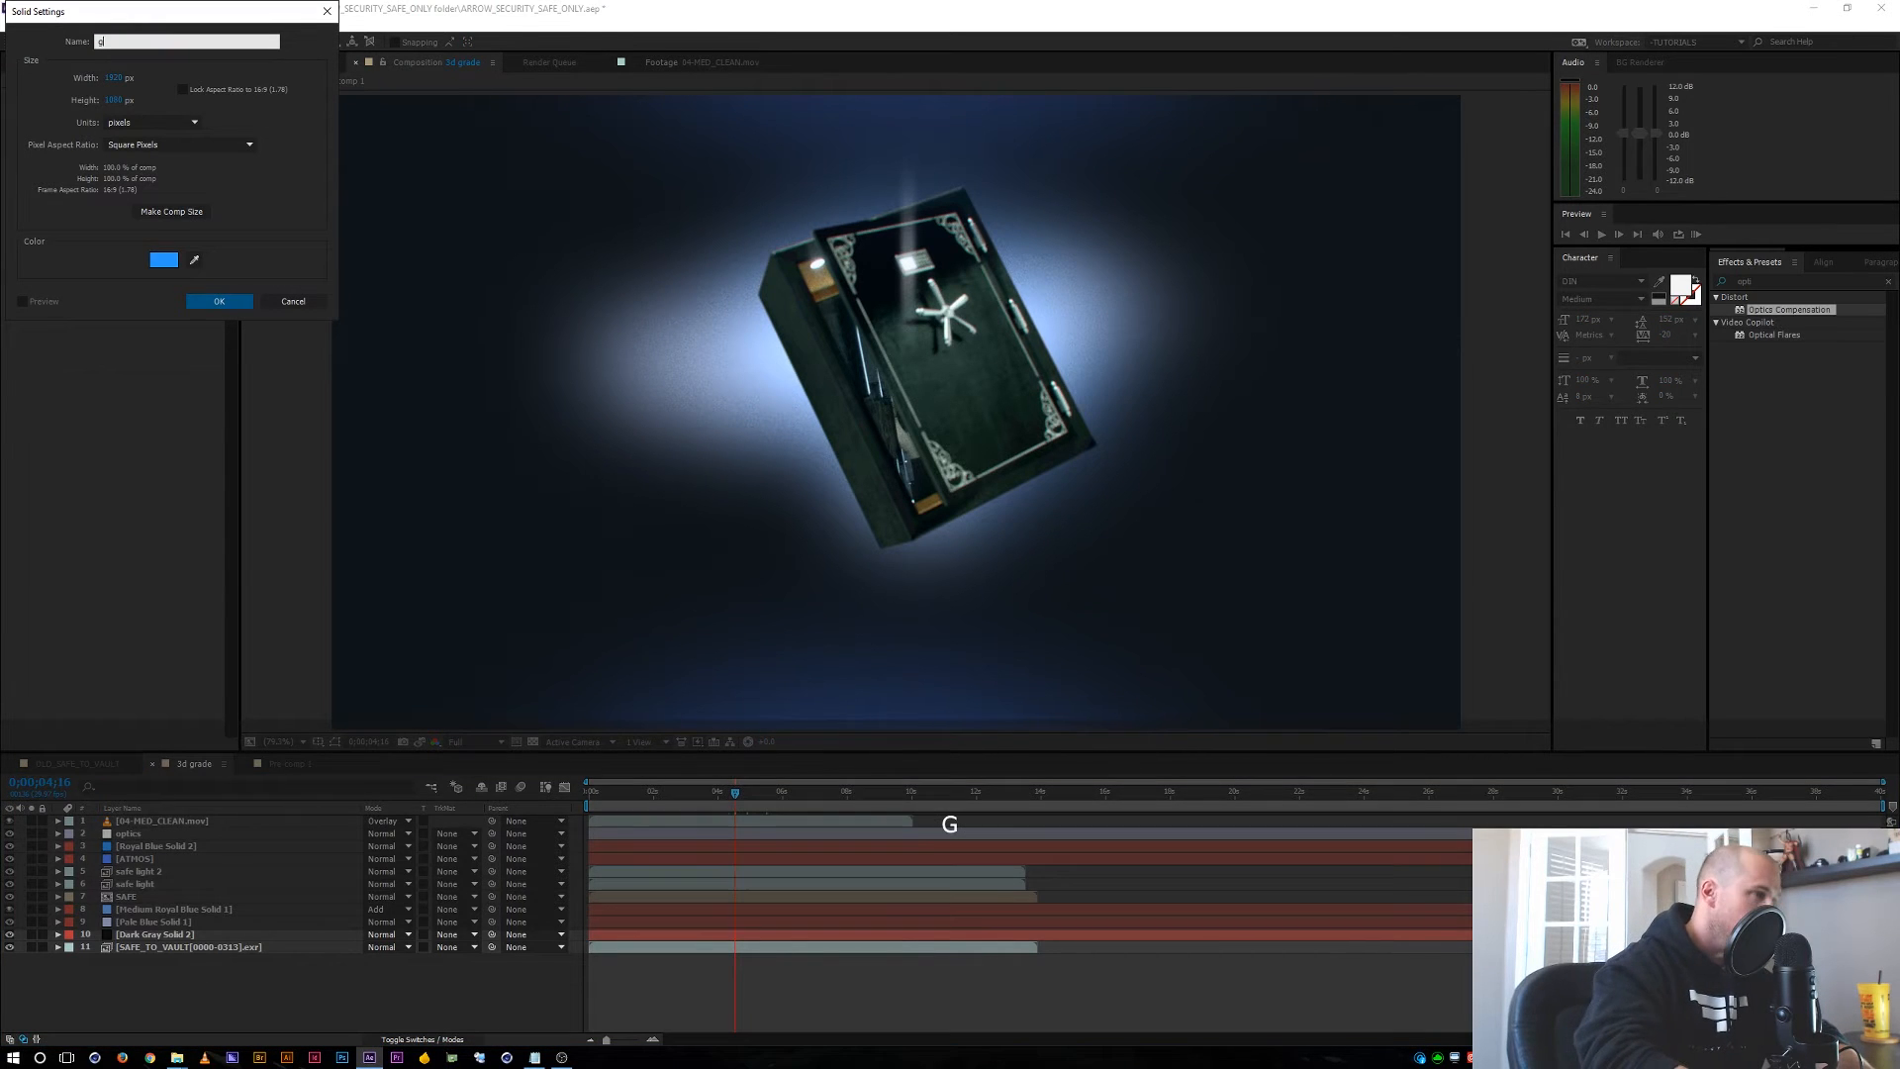
{"action": "type", "text": "rad"}
{"action": "key", "text": "BackSpace"}
{"action": "key", "text": "BackSpace"}
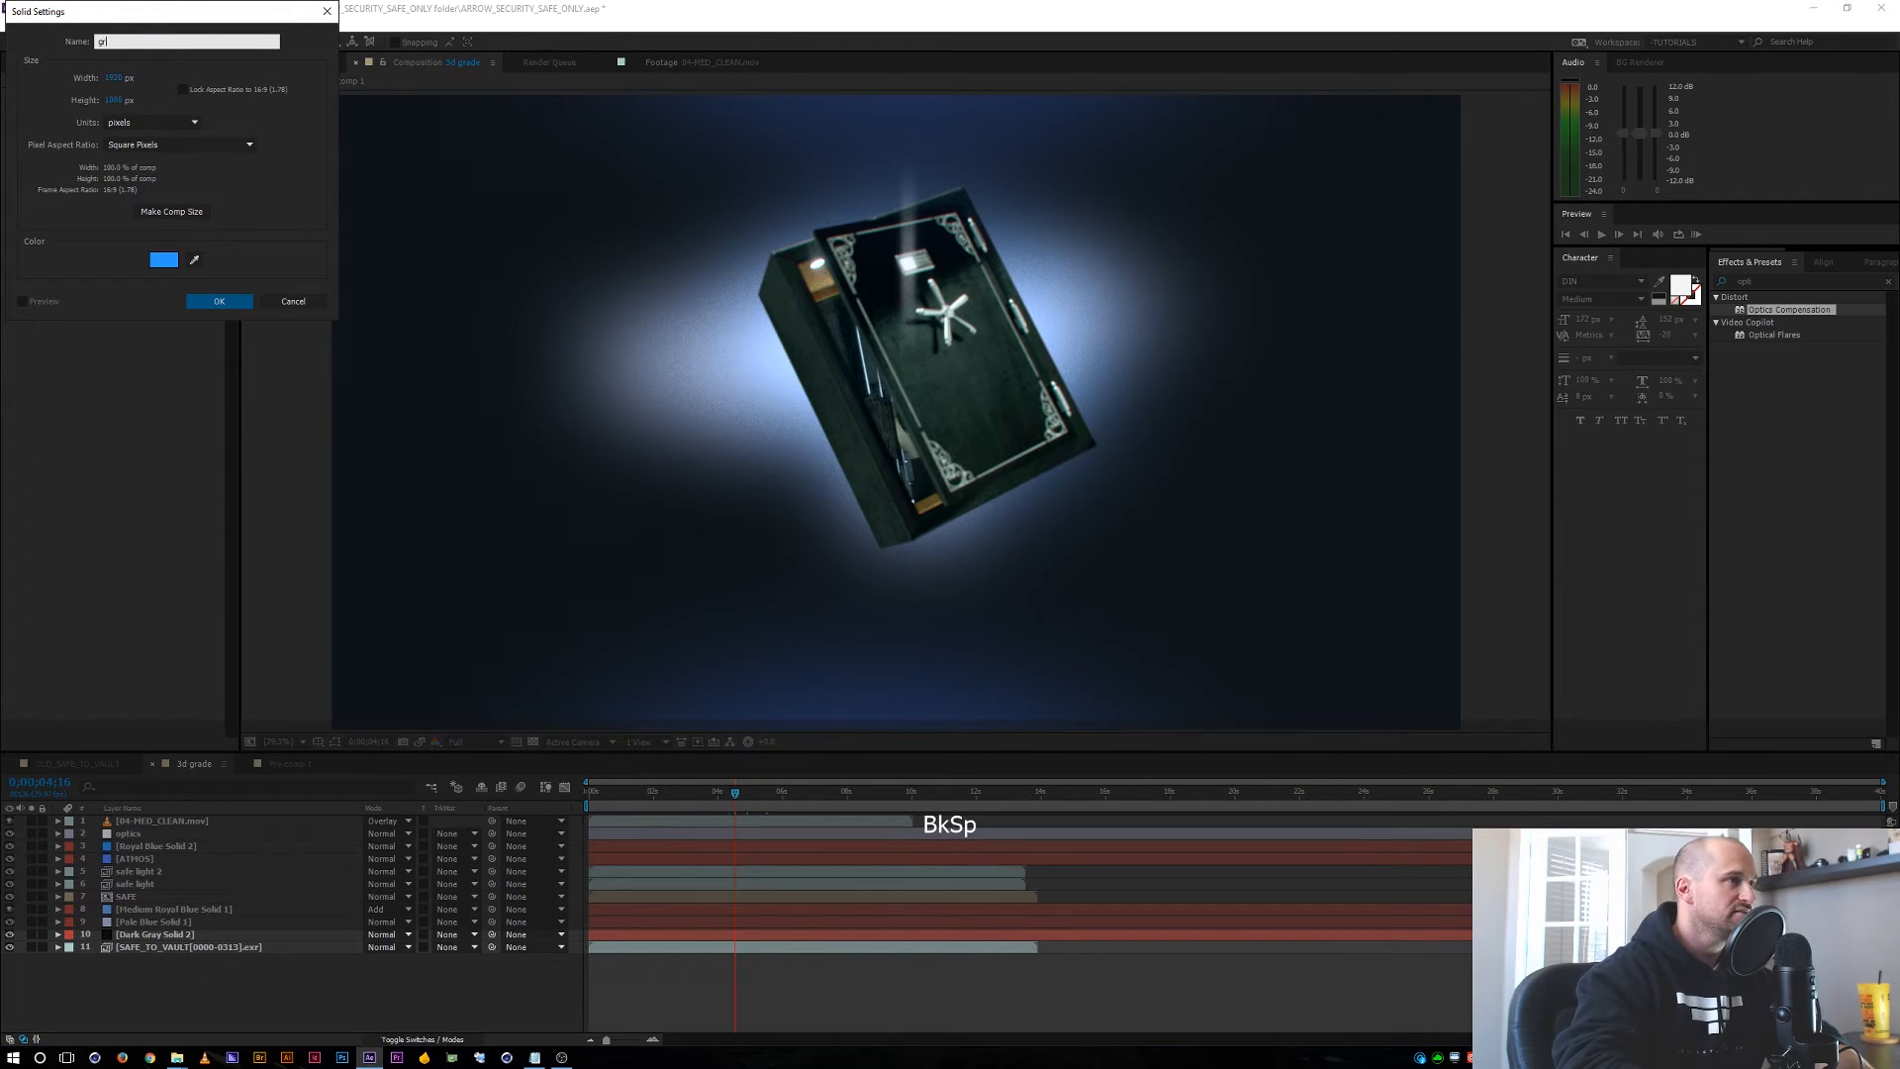
{"action": "type", "text": "grunge"}
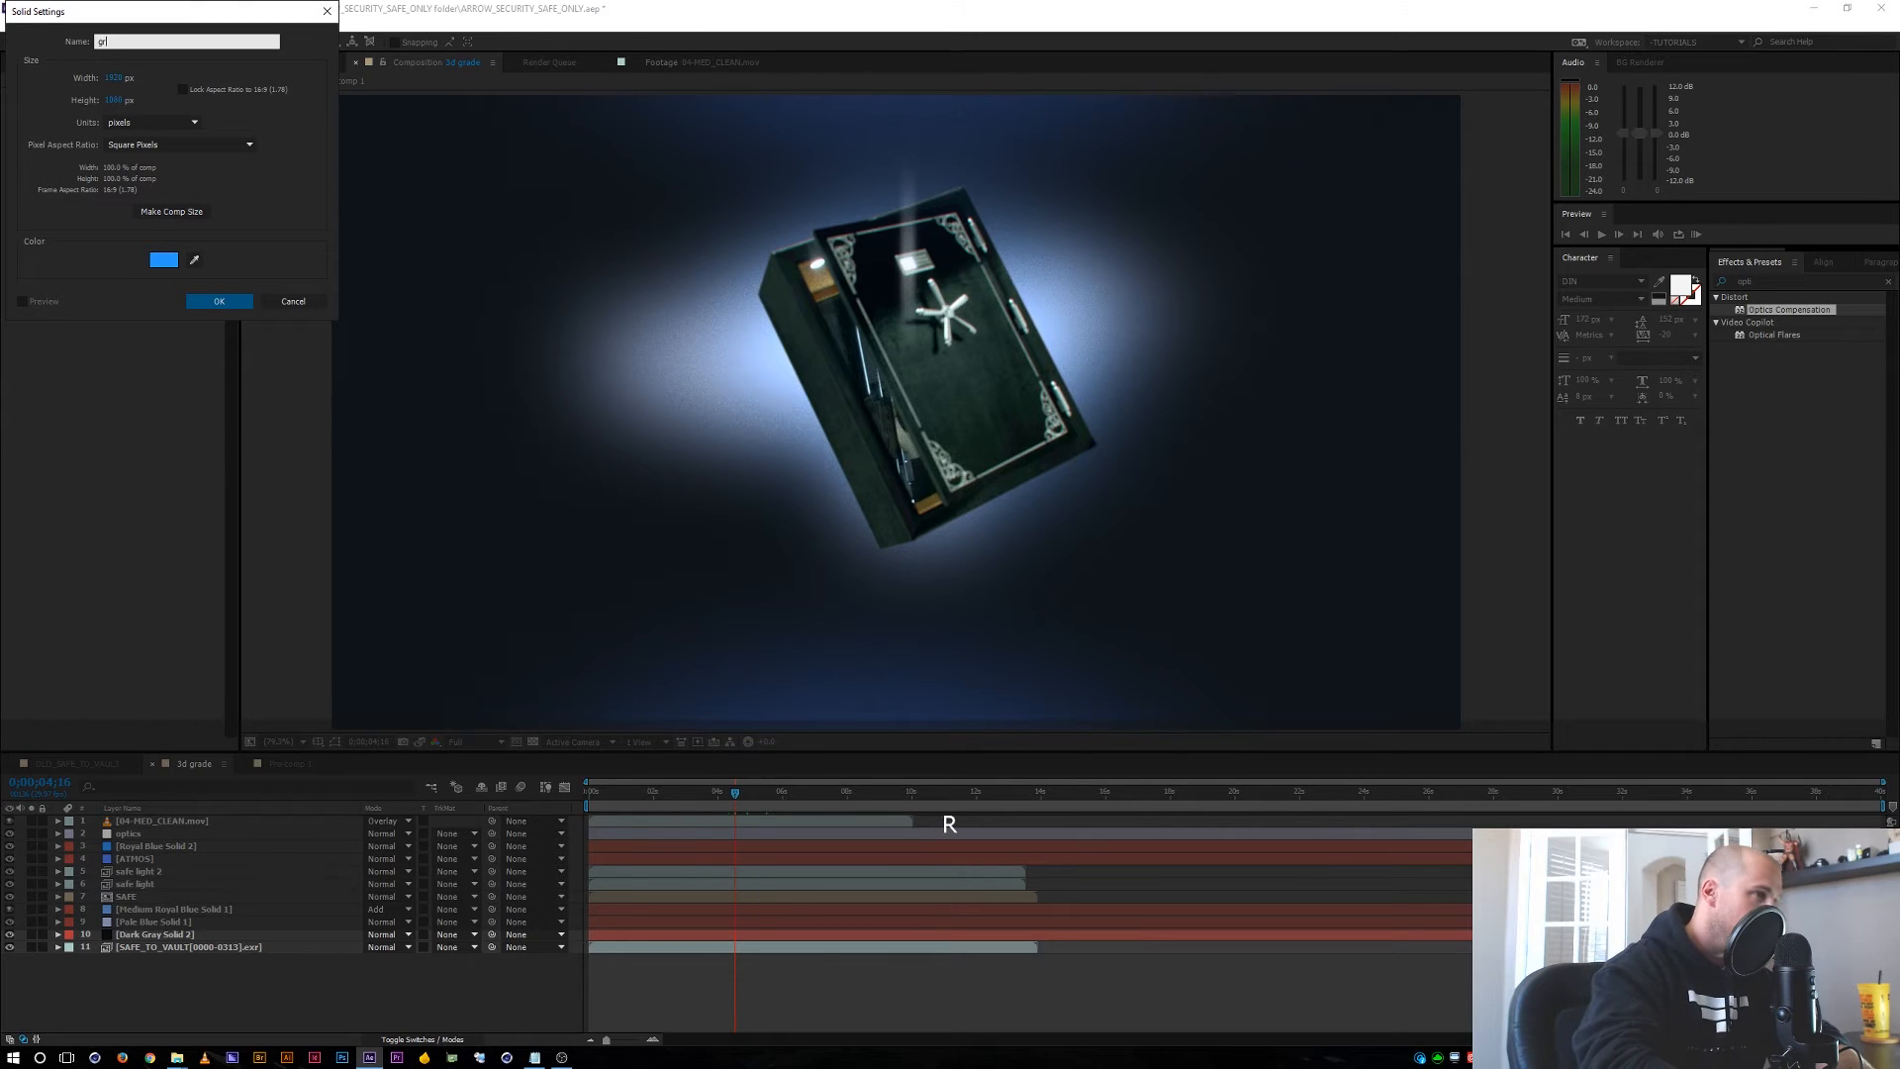
{"action": "key", "text": "Return"}
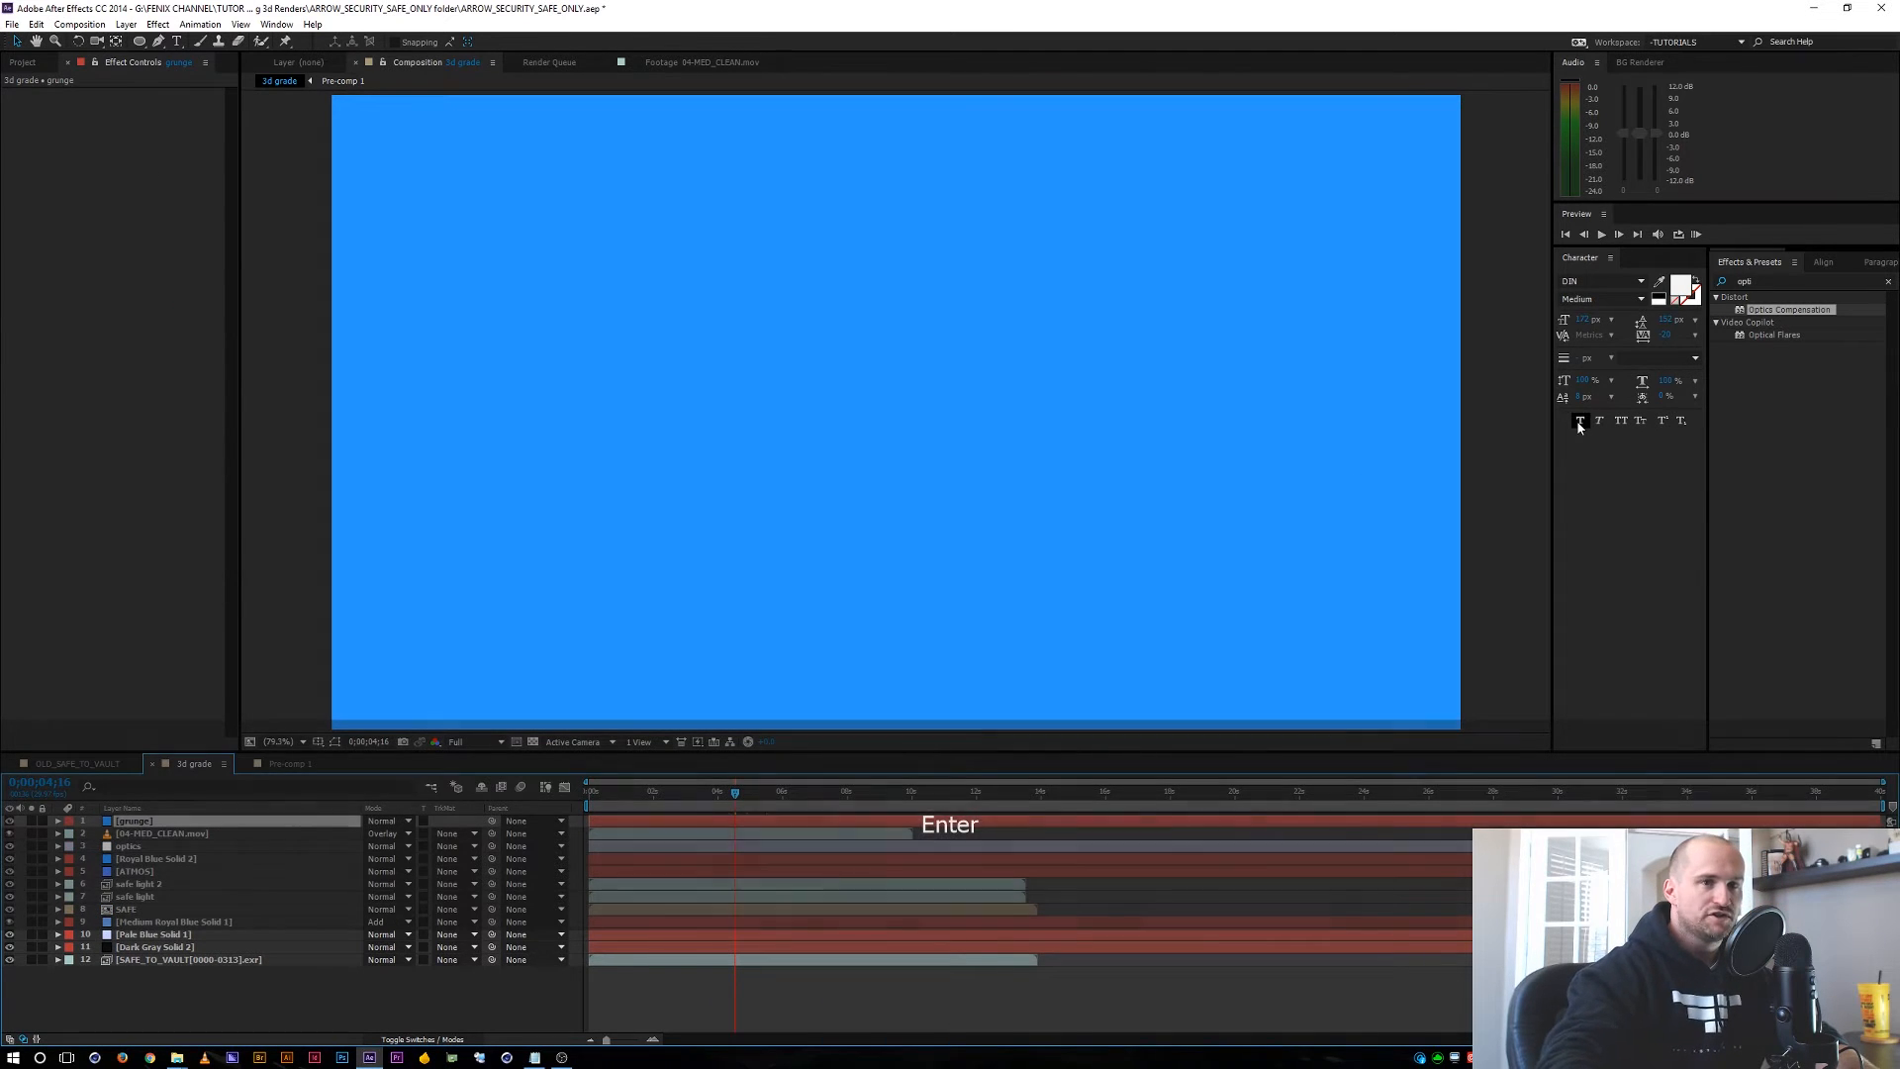
Apply the Optical Flares effect to the grunge layer and open its options.
{"action": "left_click", "coordinate": [1757, 281]}
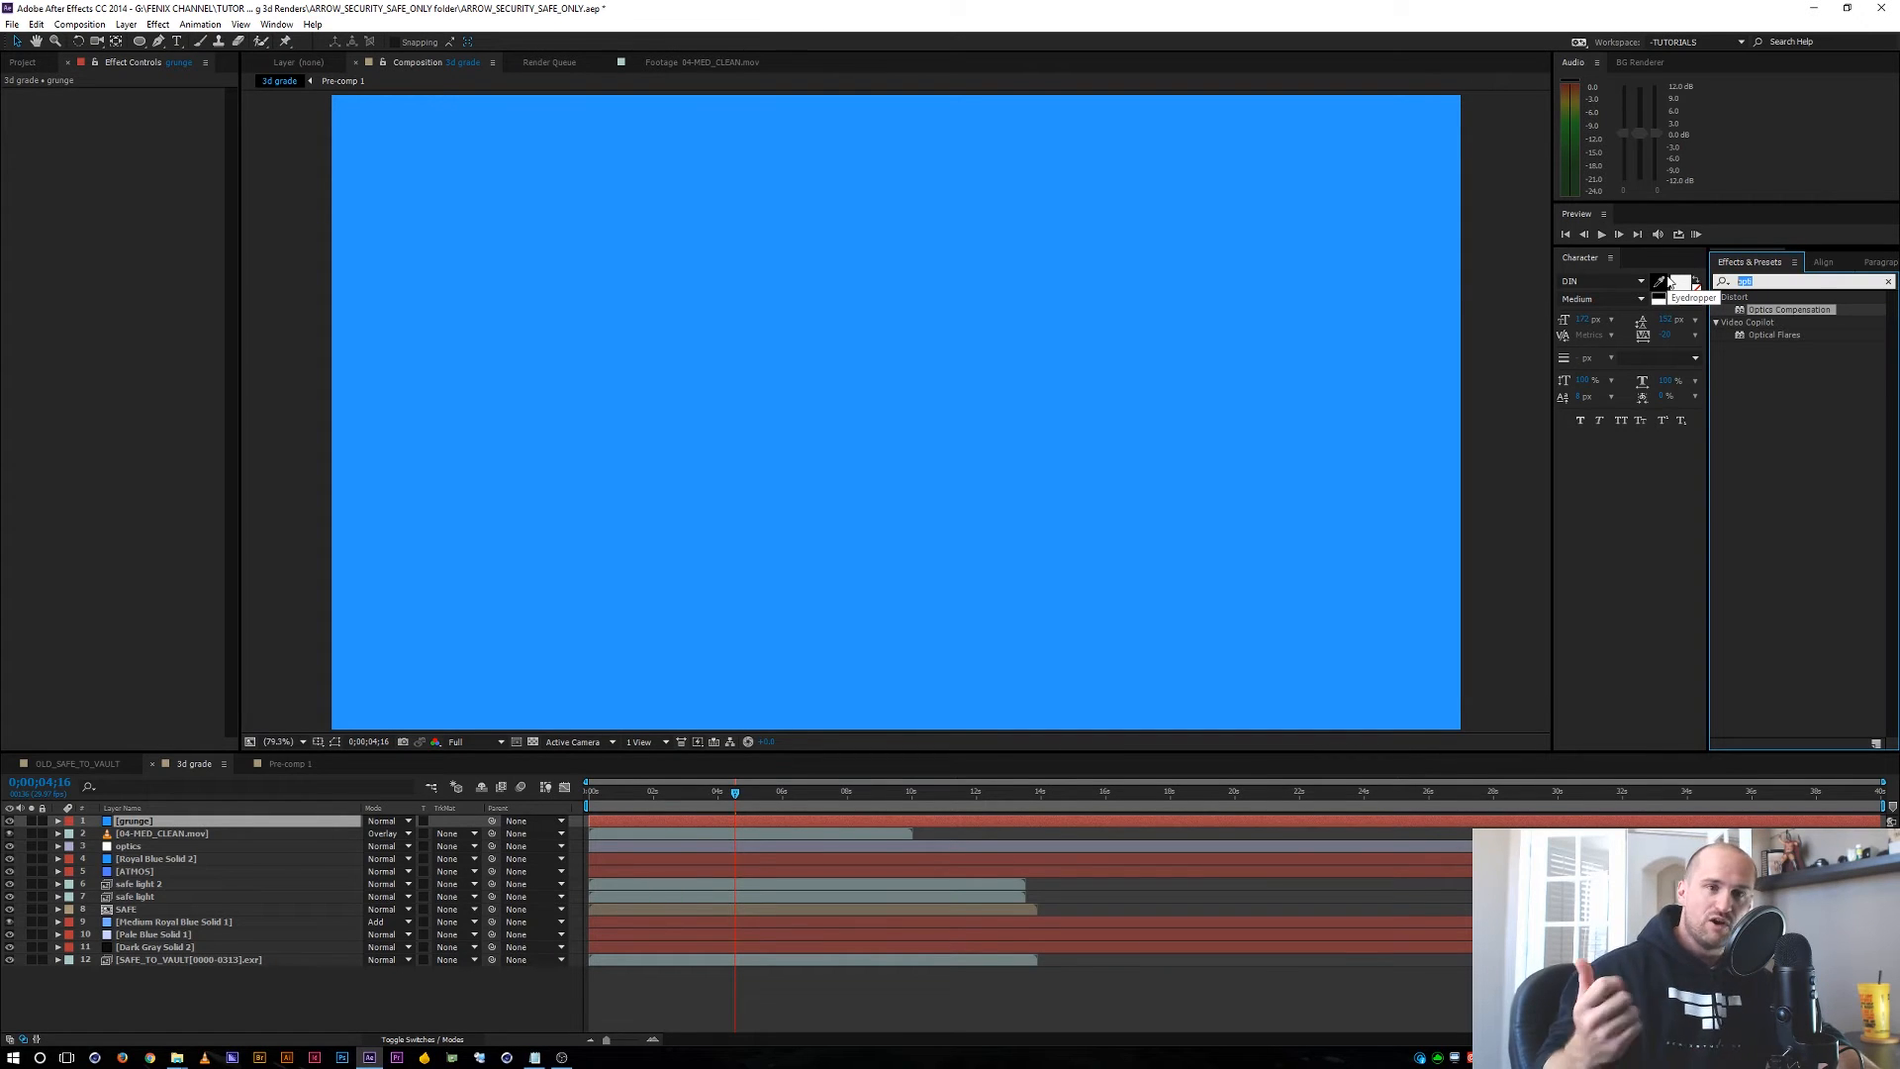
{"action": "type", "text": "opt"}
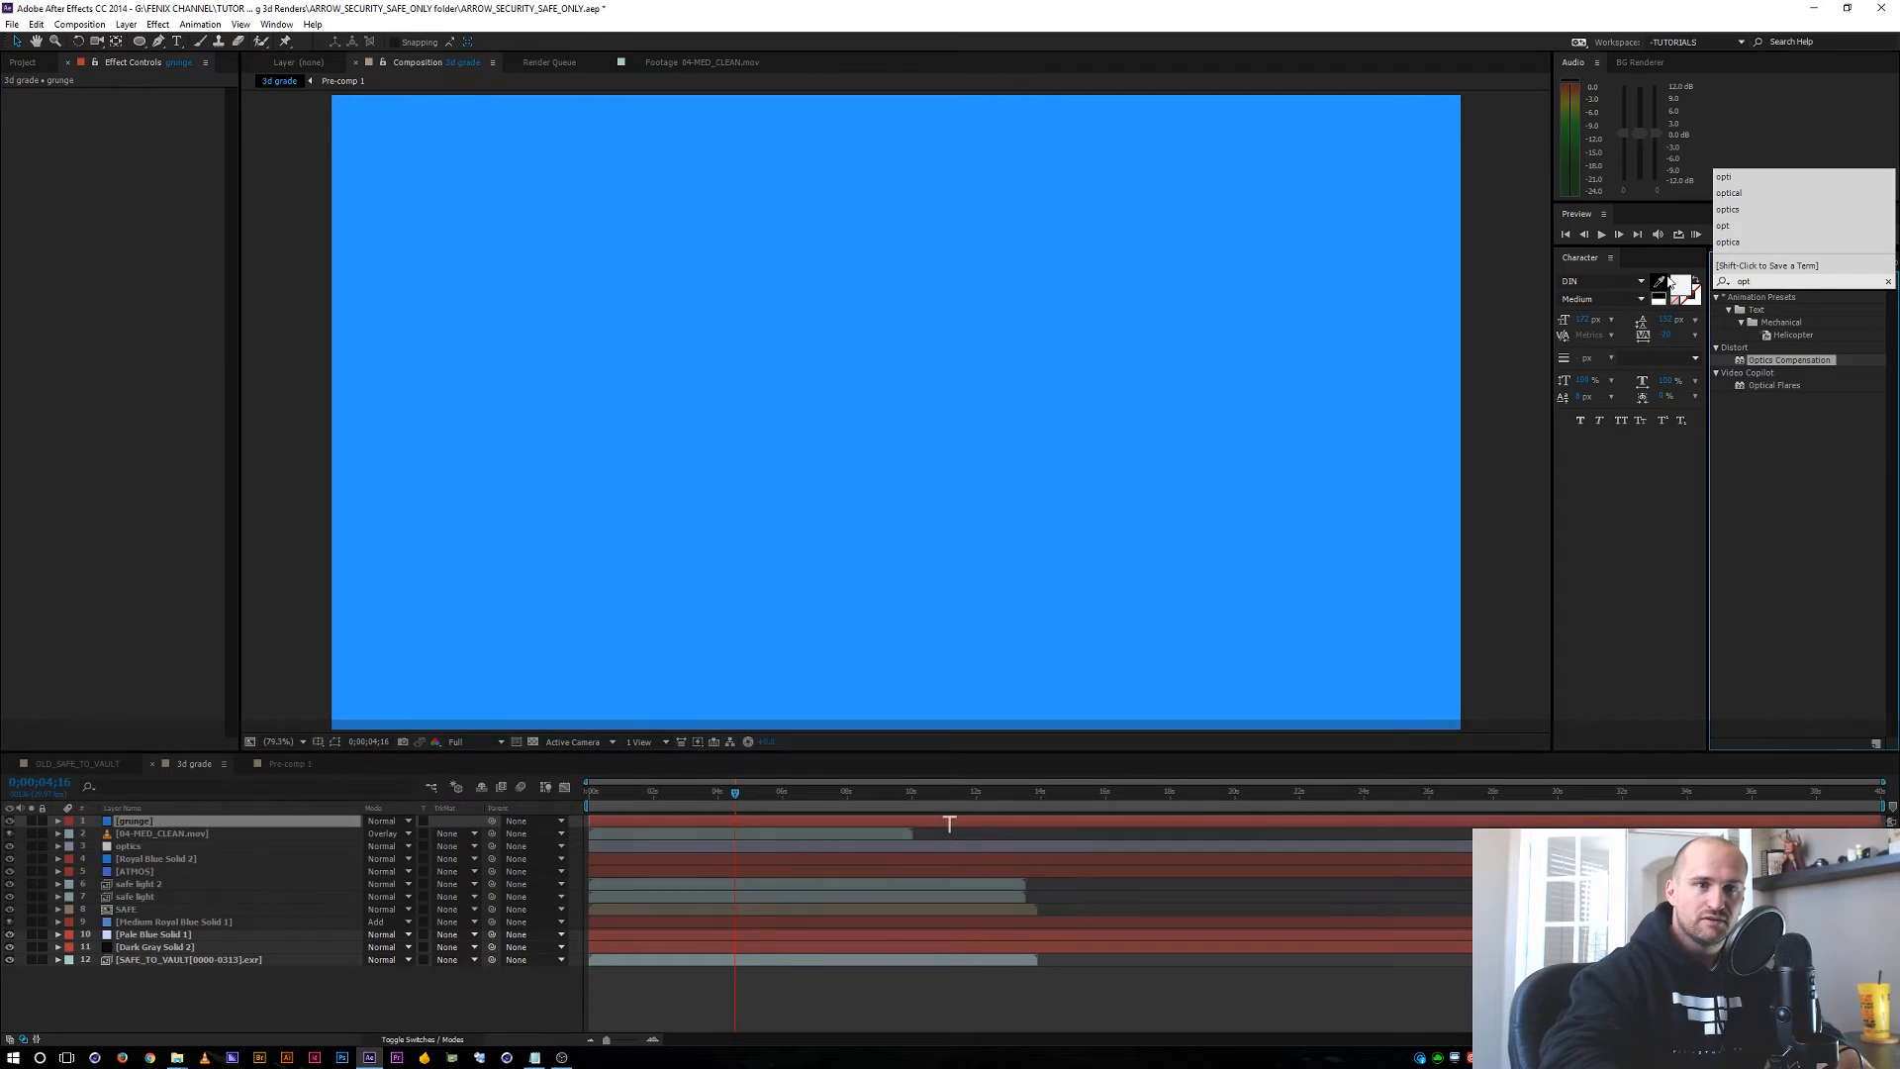
{"action": "left_click", "coordinate": [1790, 407]}
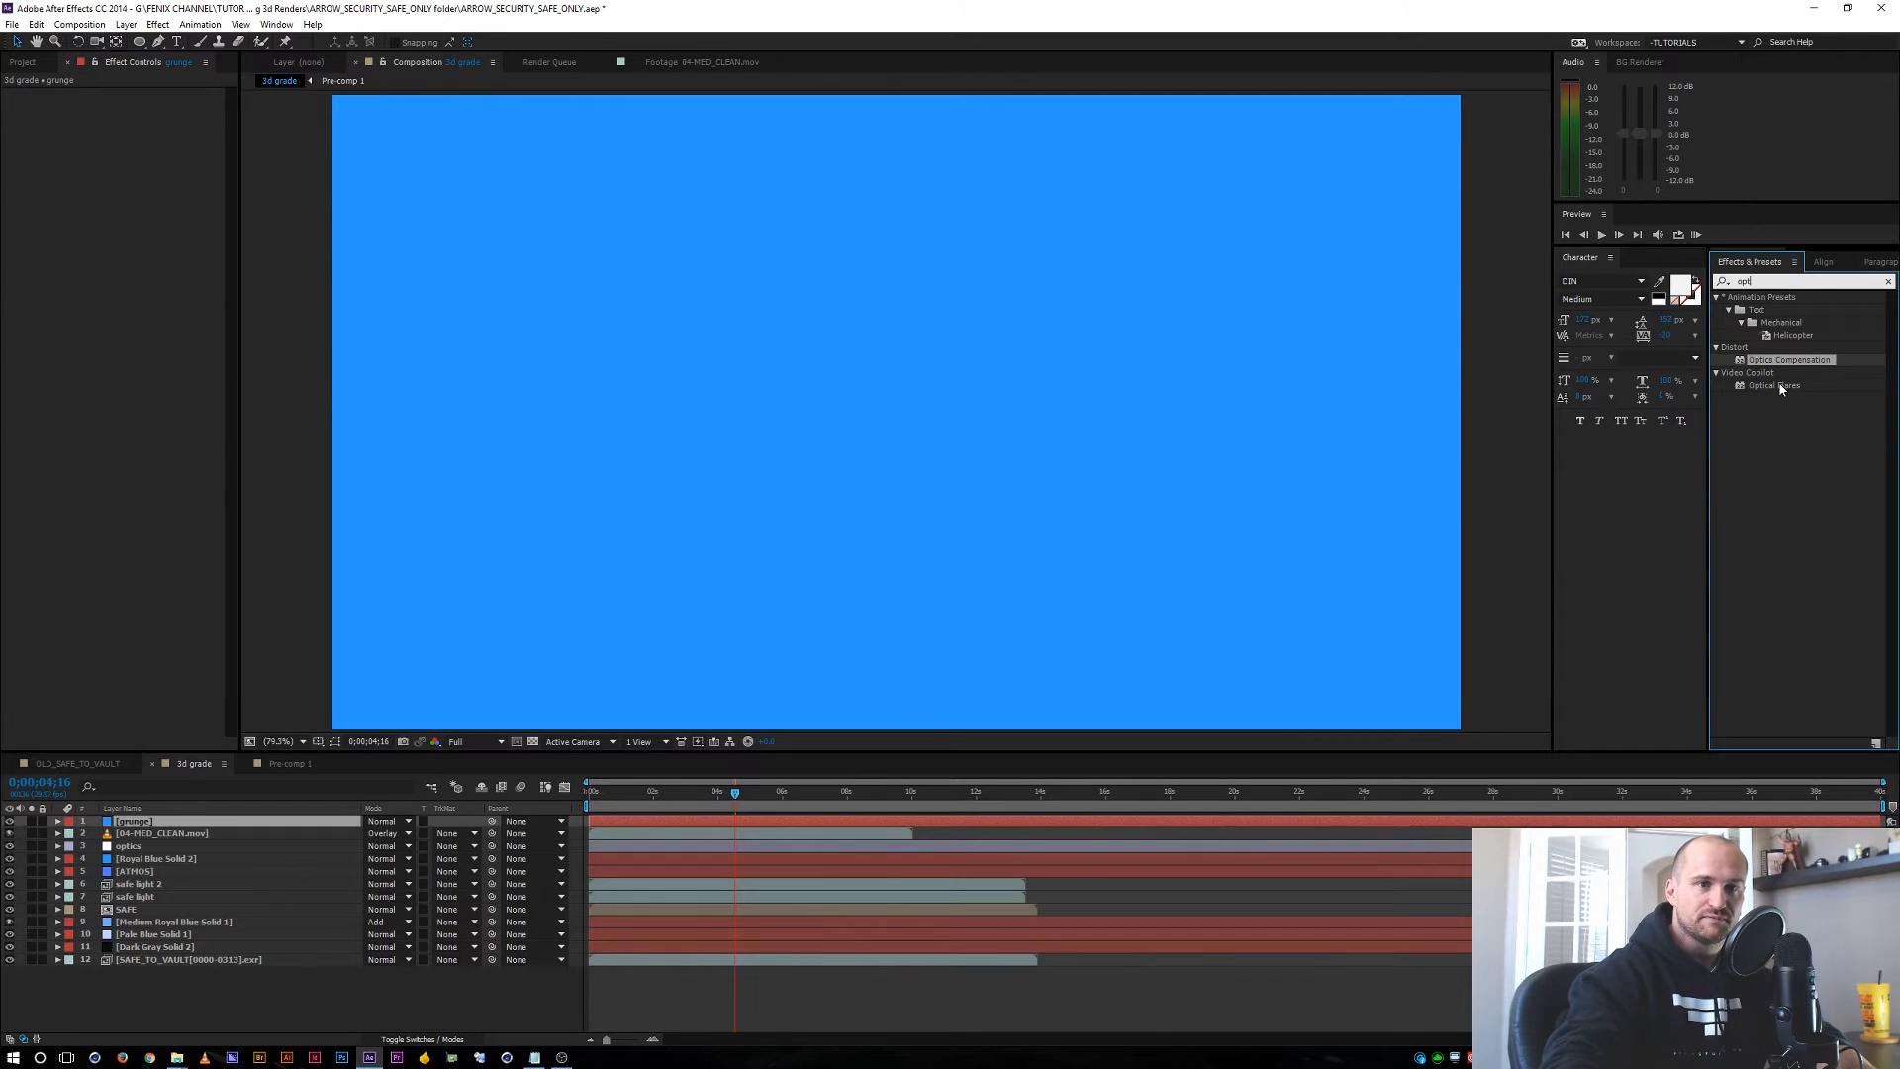
{"action": "double_click", "coordinate": [1776, 385]}
{"action": "left_click", "coordinate": [74, 125]}
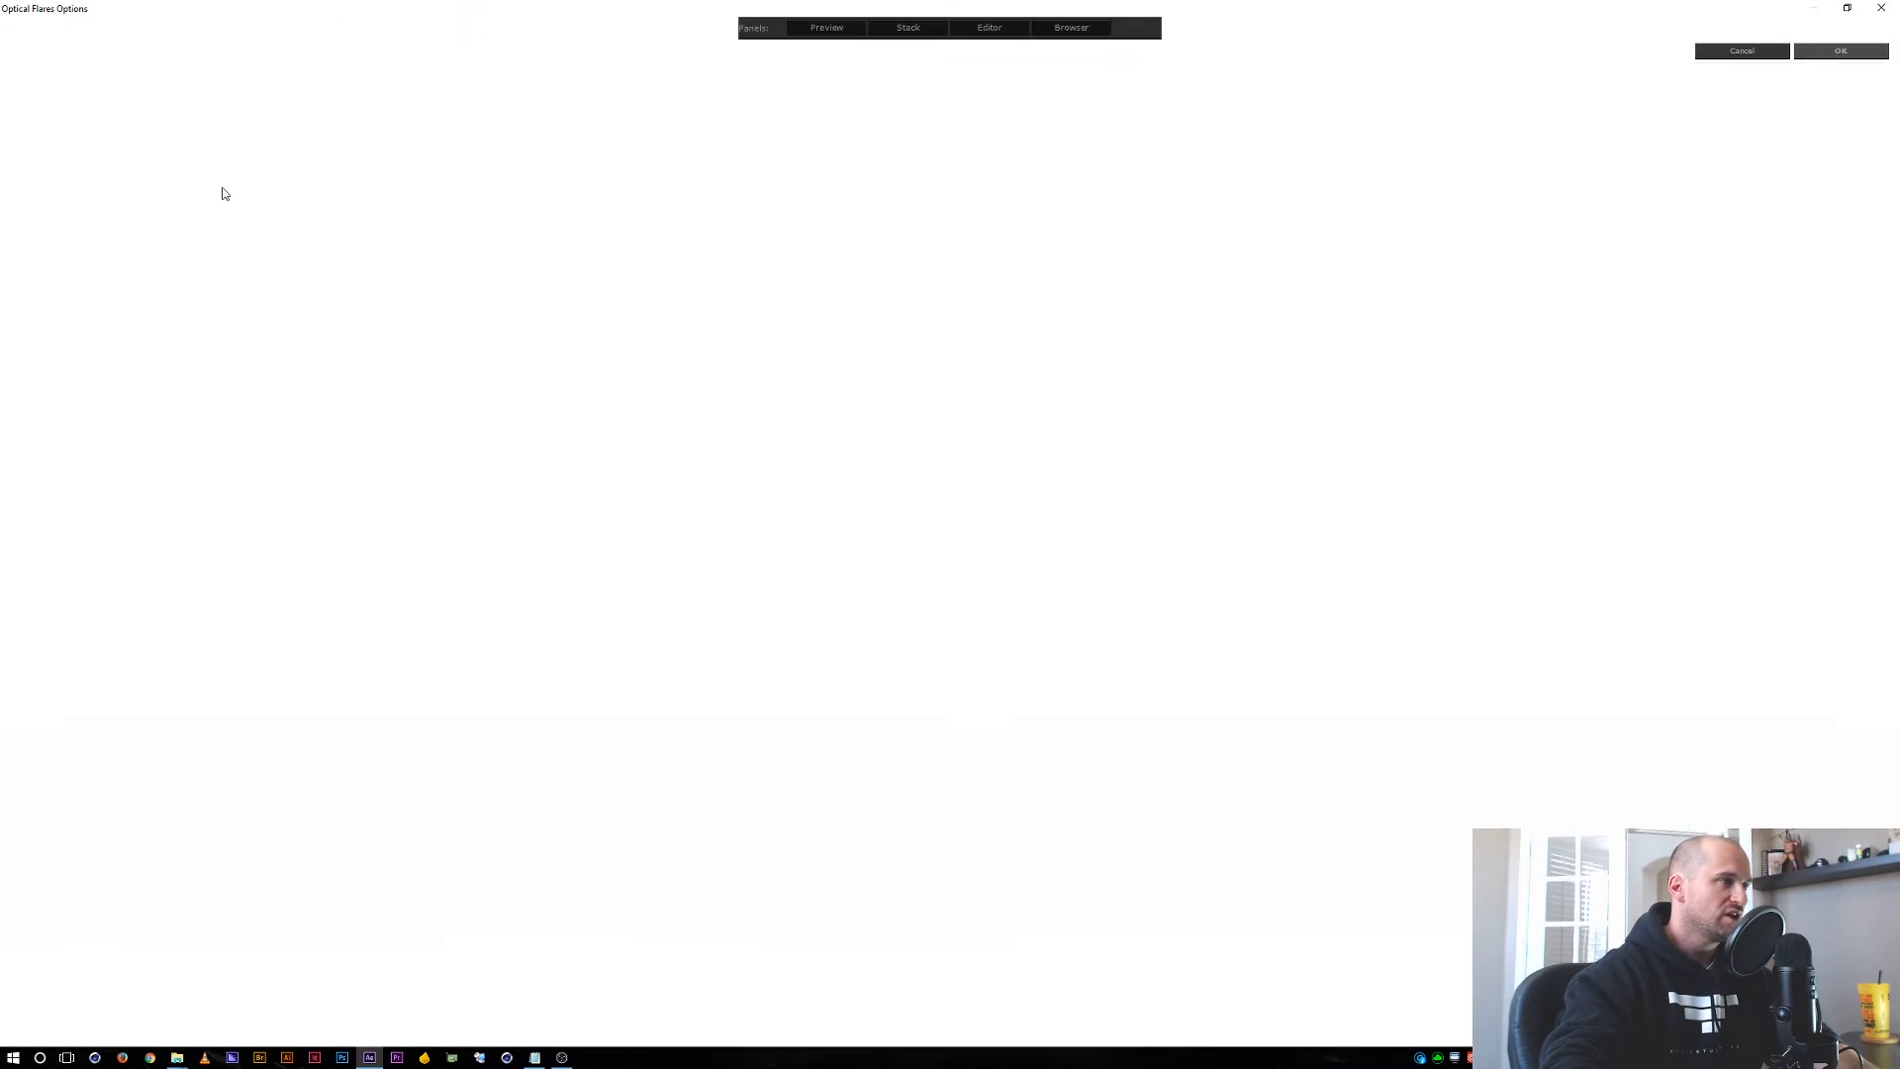
Clear all default lens objects from the flare stack.
{"action": "left_click", "coordinate": [947, 590]}
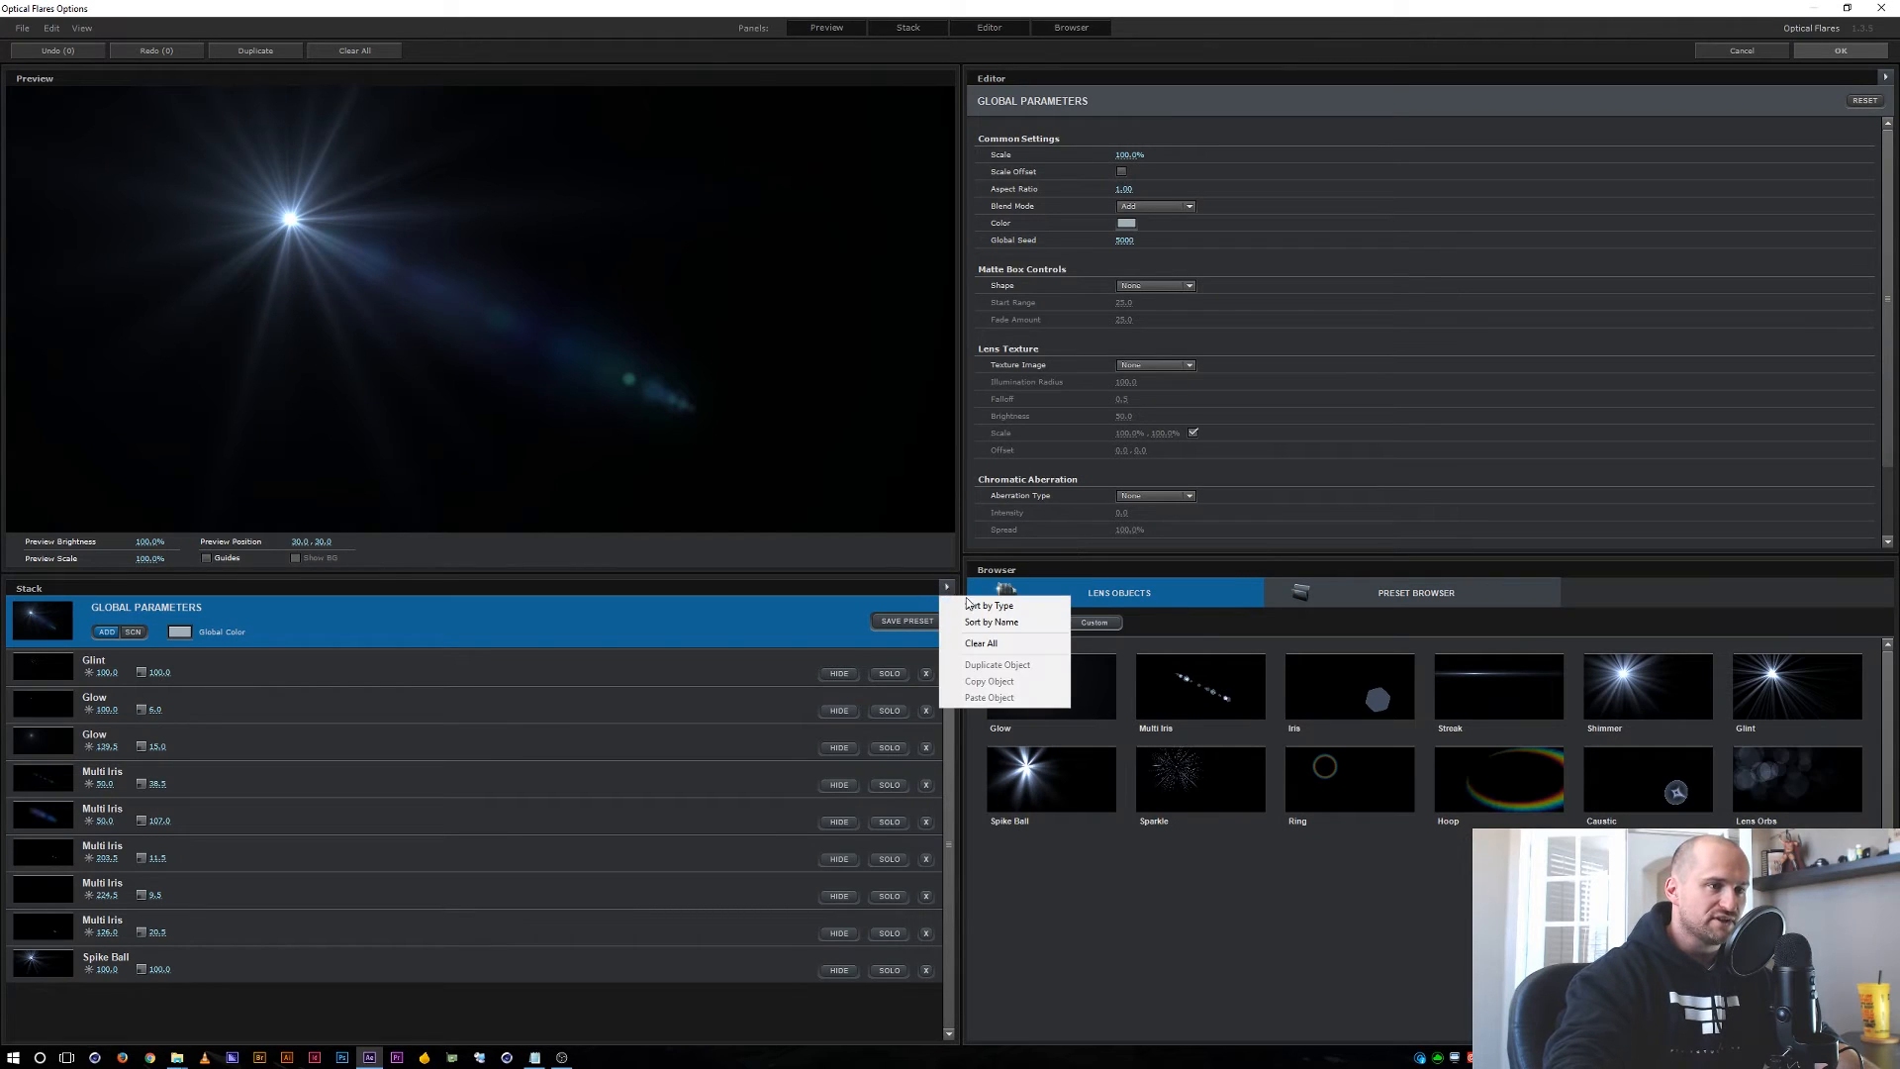
{"action": "left_click", "coordinate": [1001, 648]}
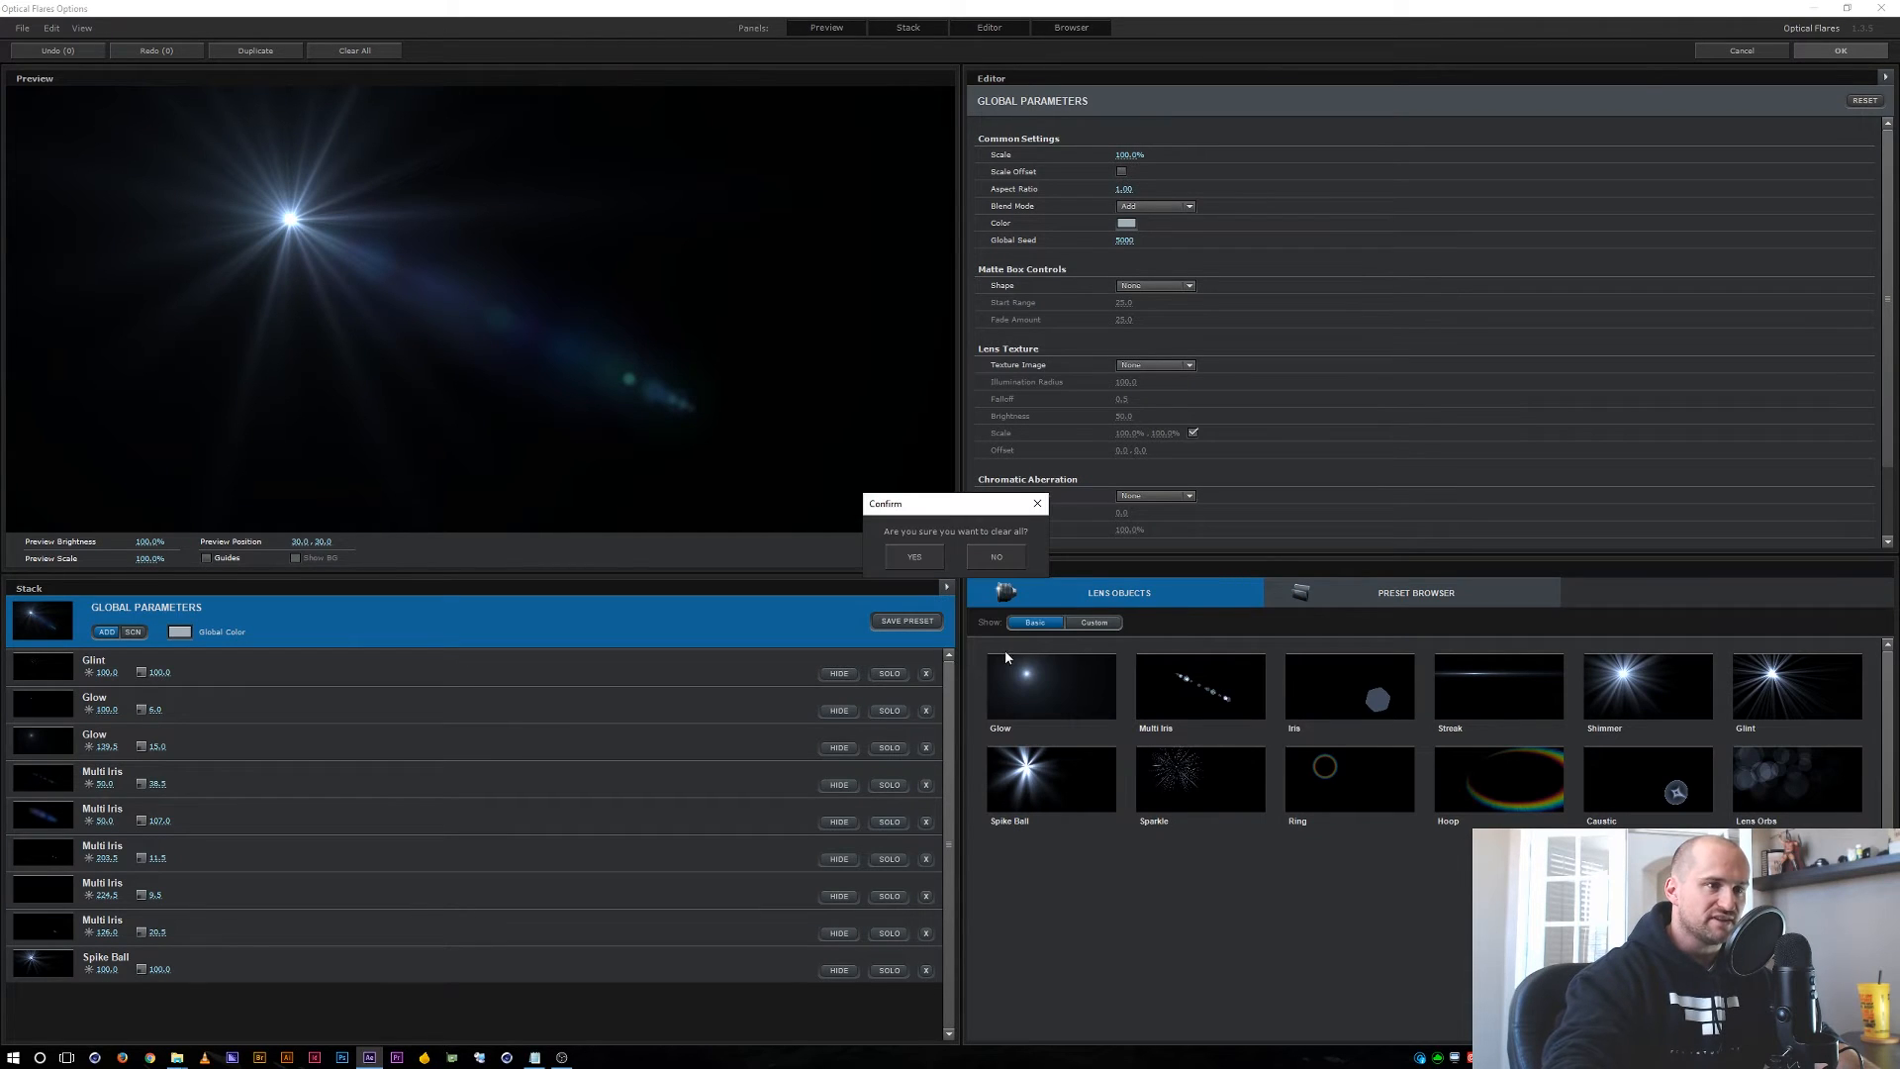
Clear all lens objects from the flare and apply the Spartic lens texture image with its brightness at 97.5.
{"action": "left_click", "coordinate": [915, 557]}
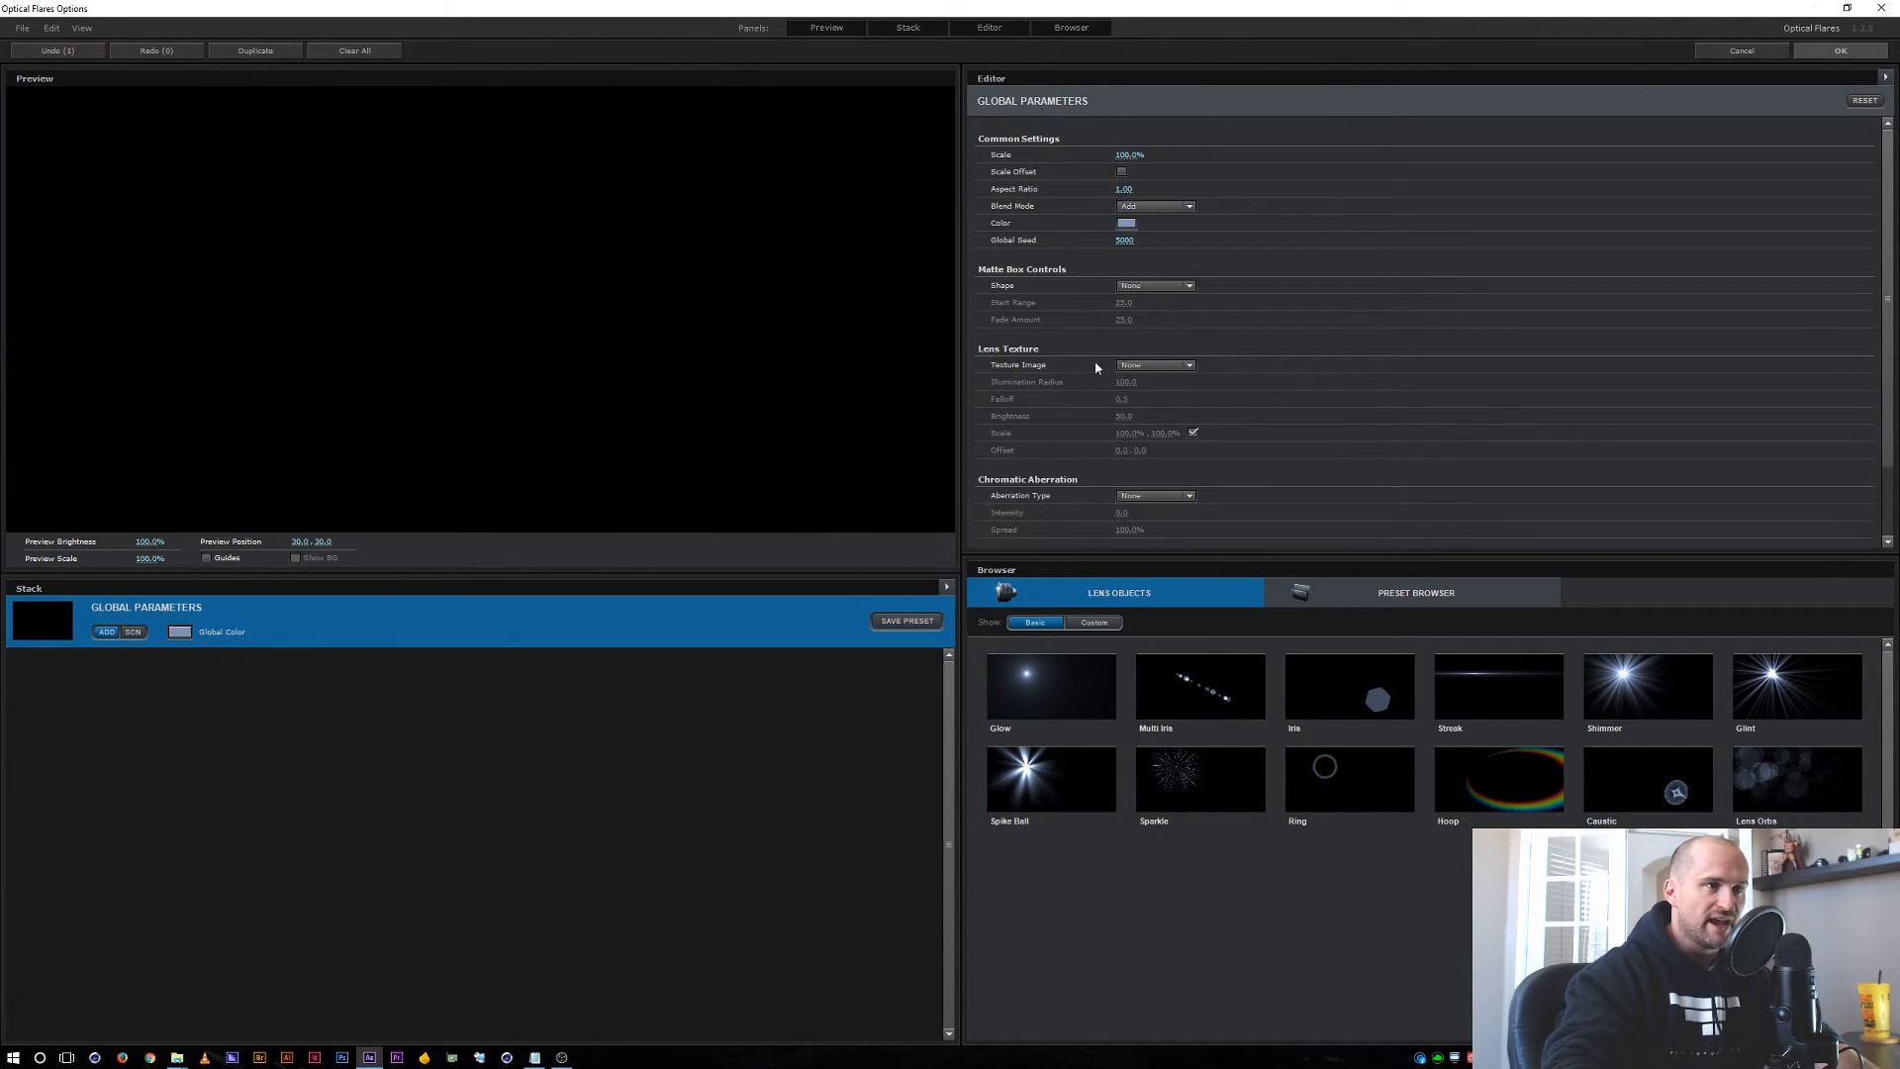
{"action": "left_click", "coordinate": [1153, 366]}
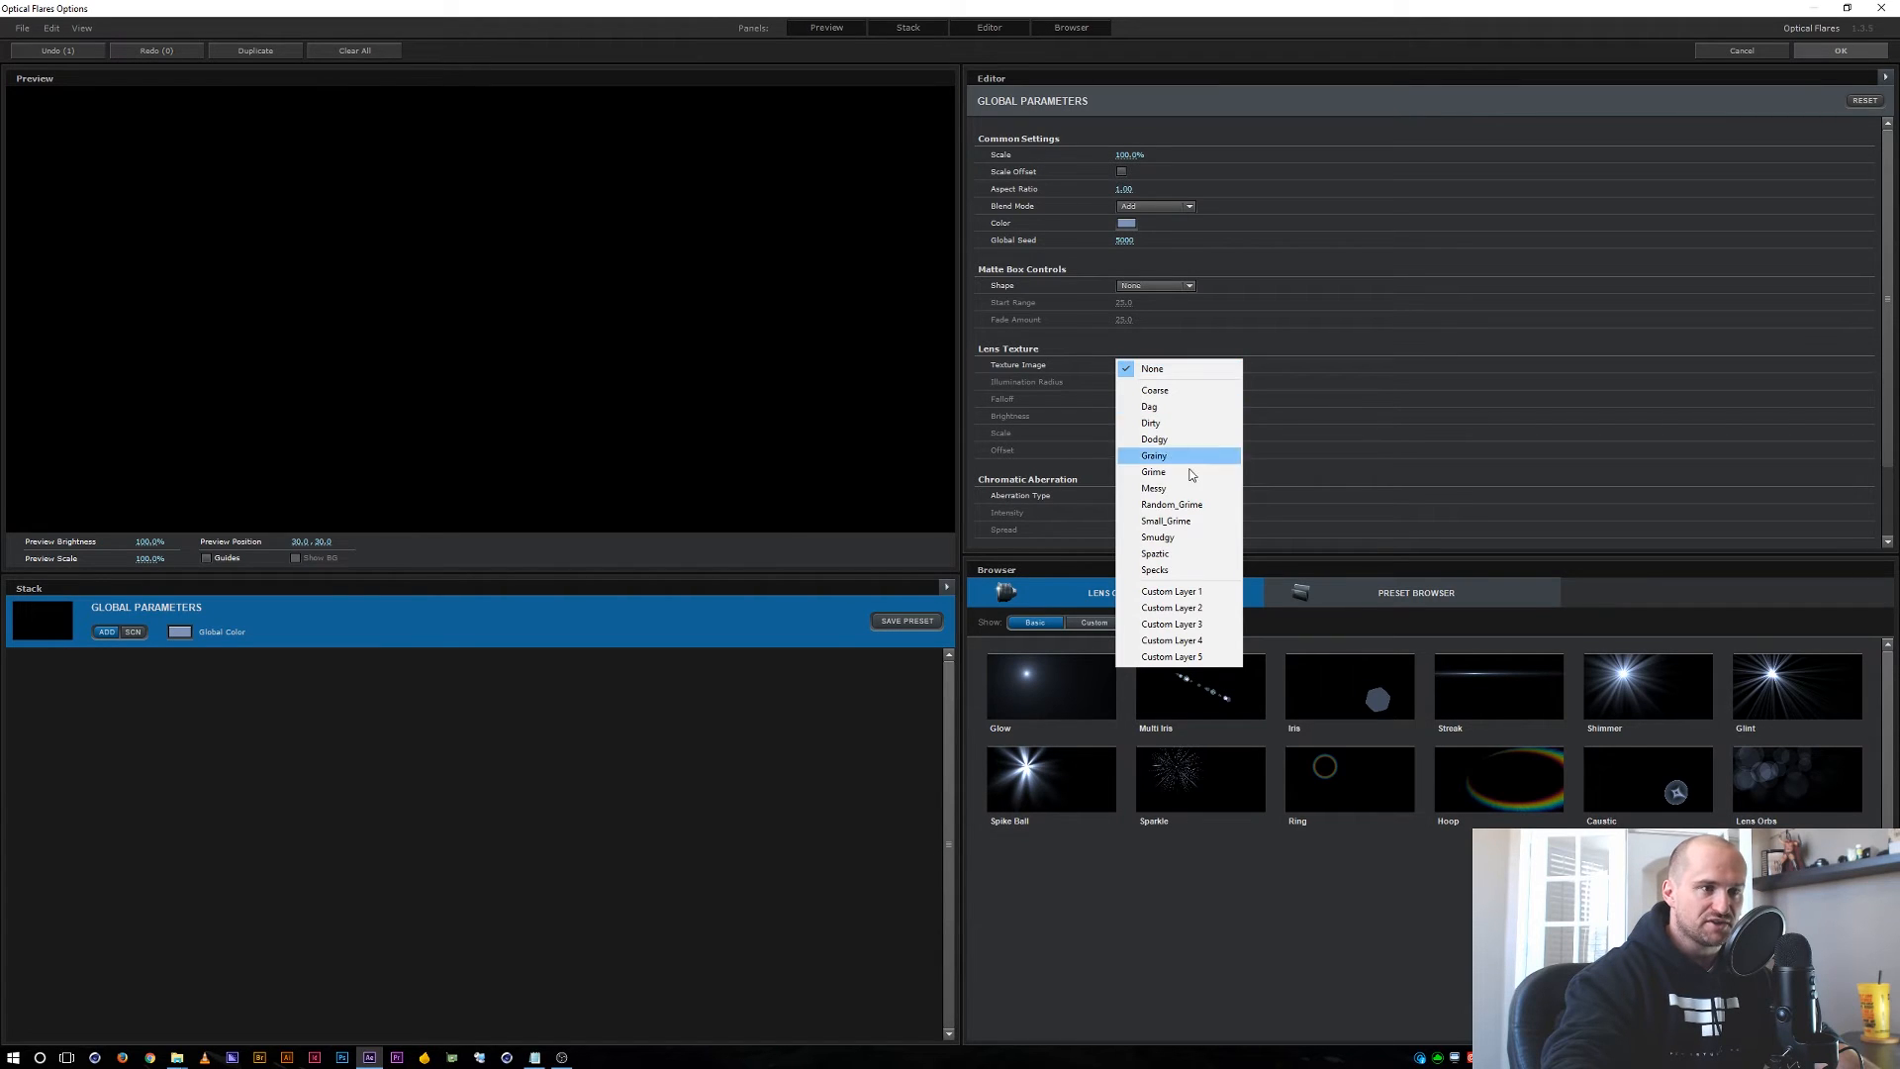
{"action": "left_click", "coordinate": [1177, 538]}
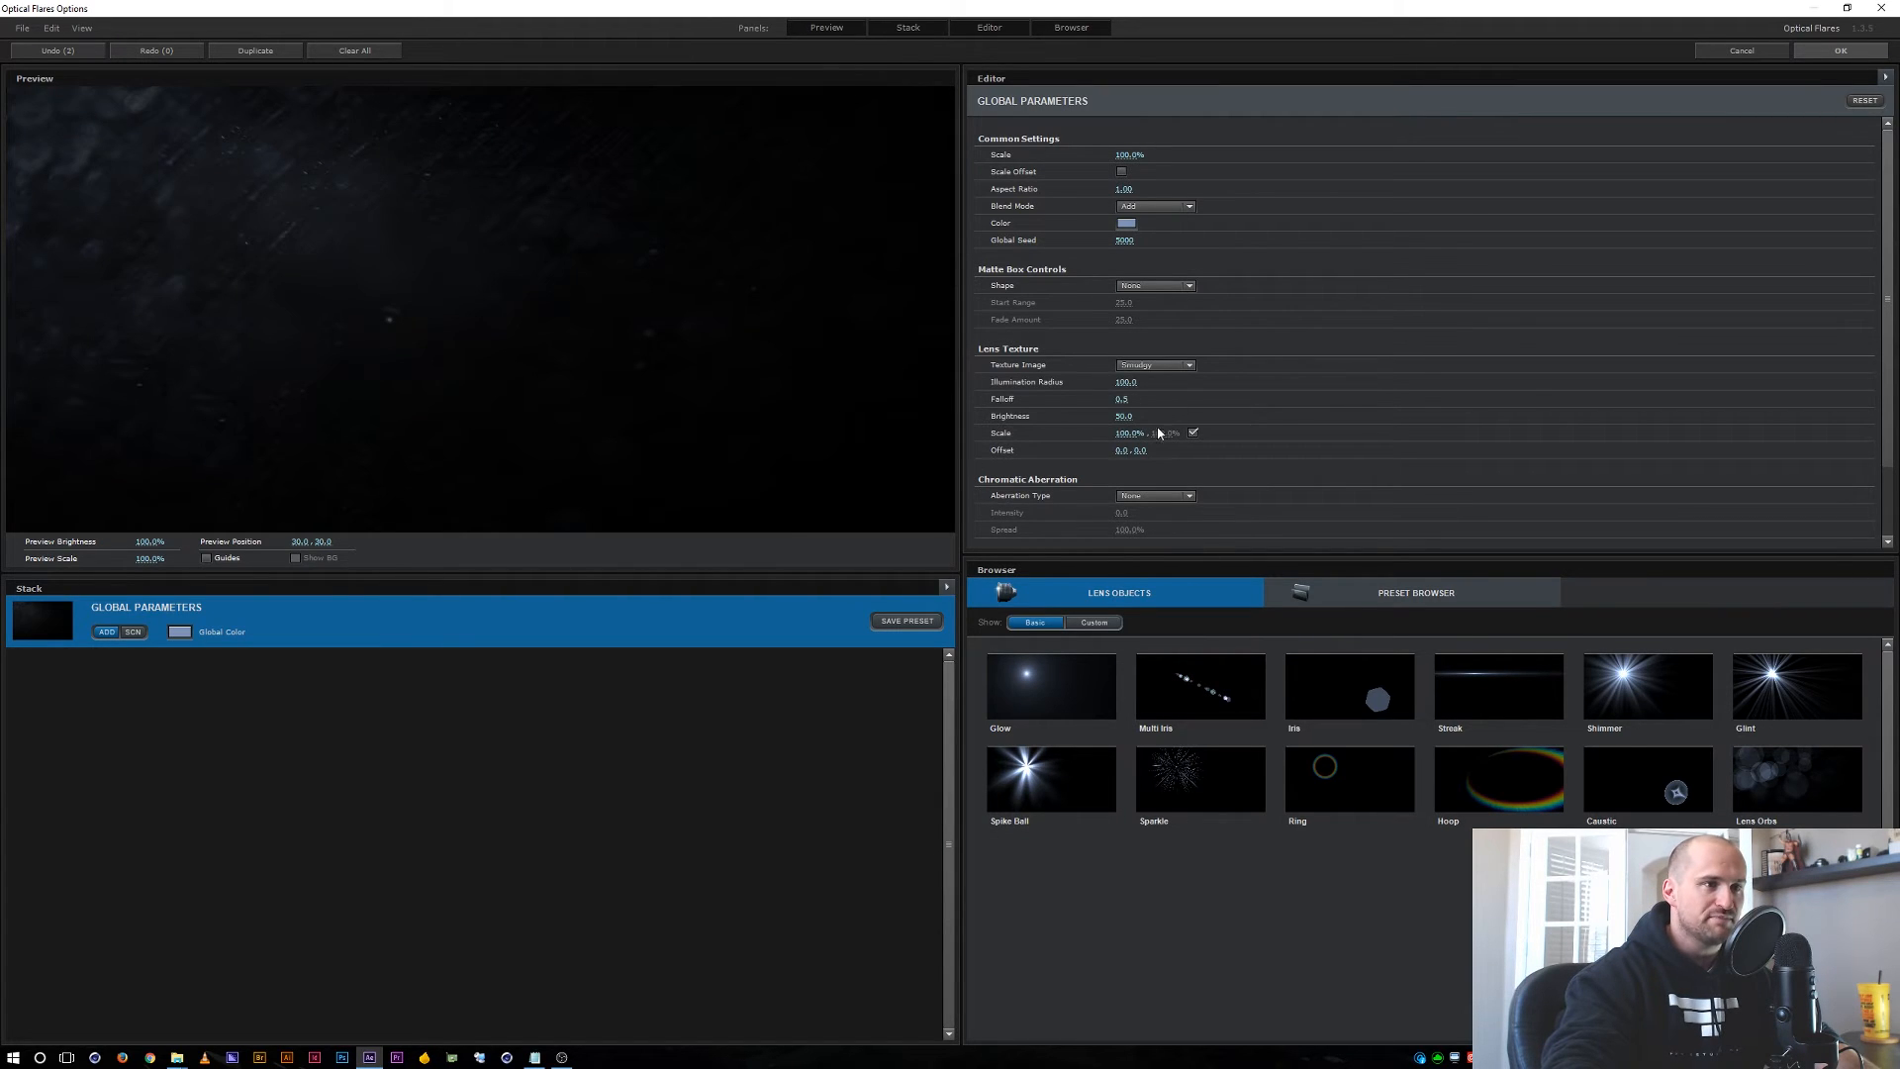
{"action": "left_click", "coordinate": [1142, 368]}
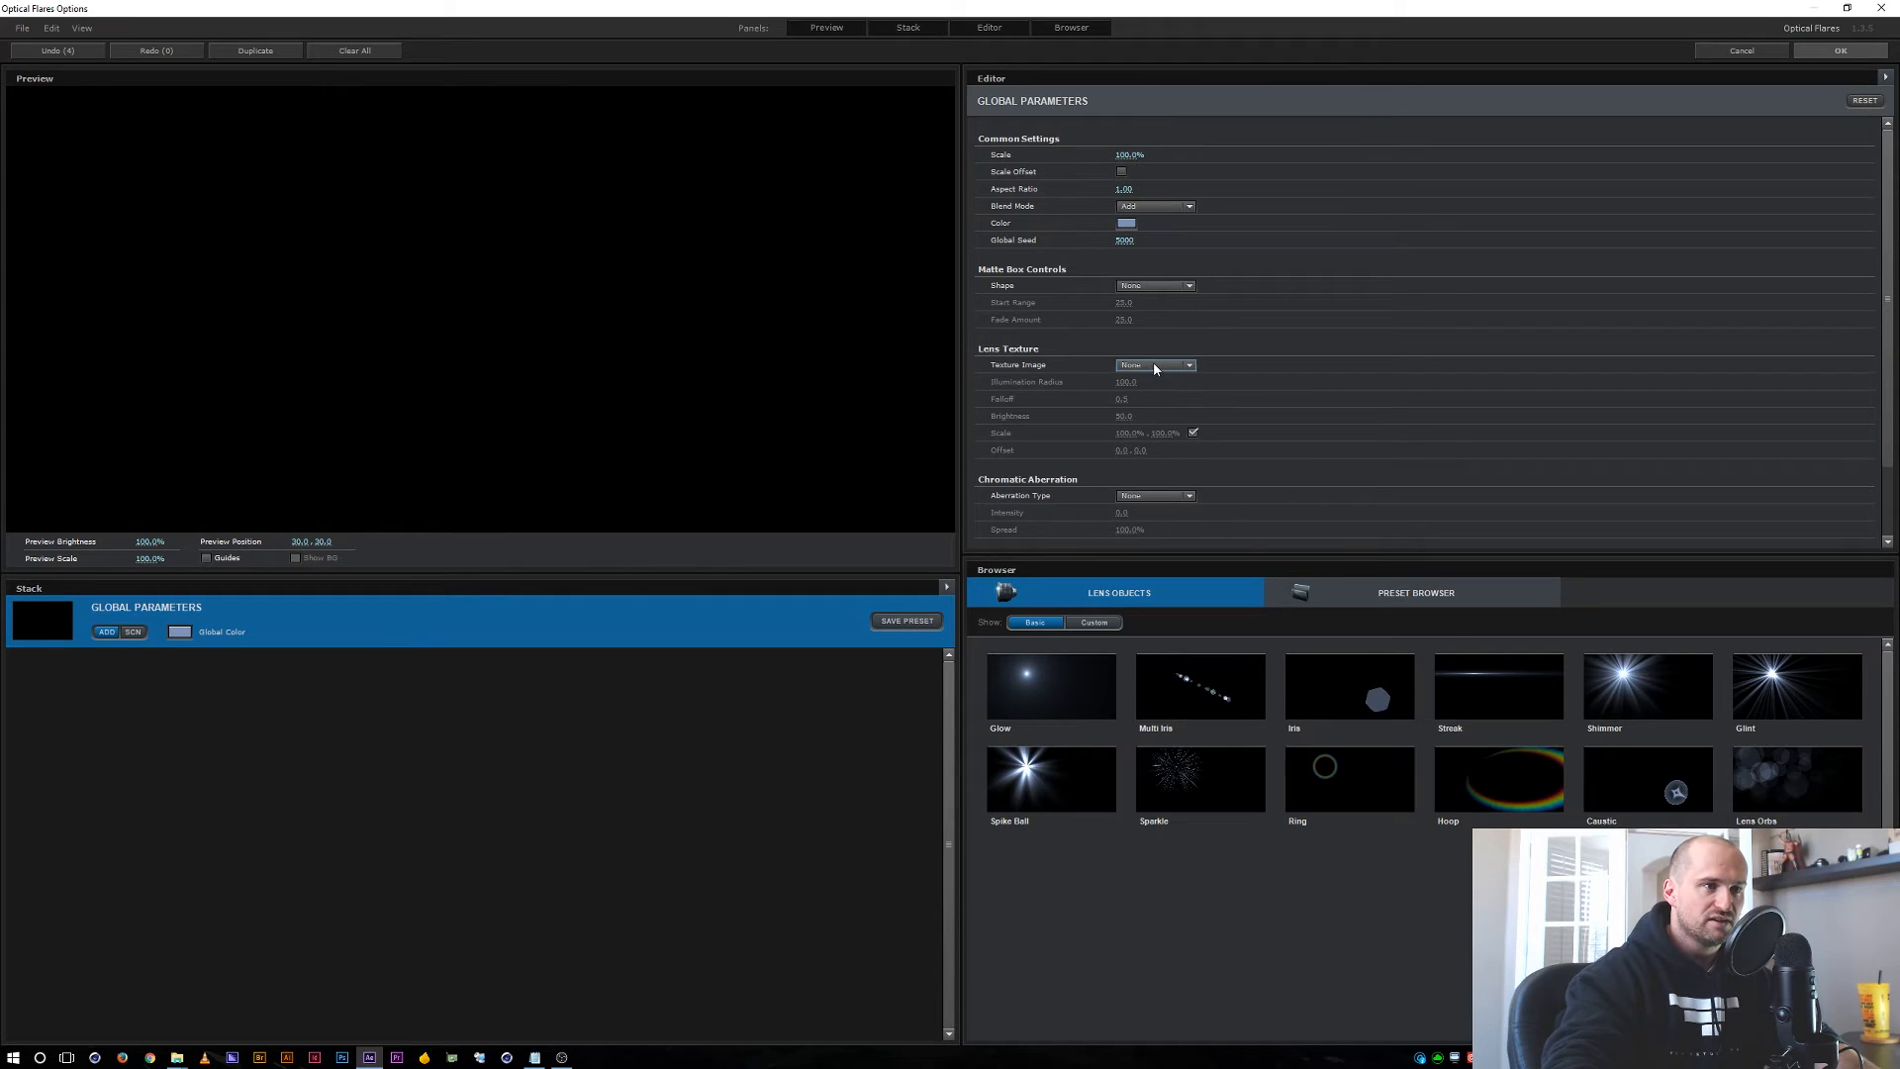
{"action": "left_click", "coordinate": [1155, 365]}
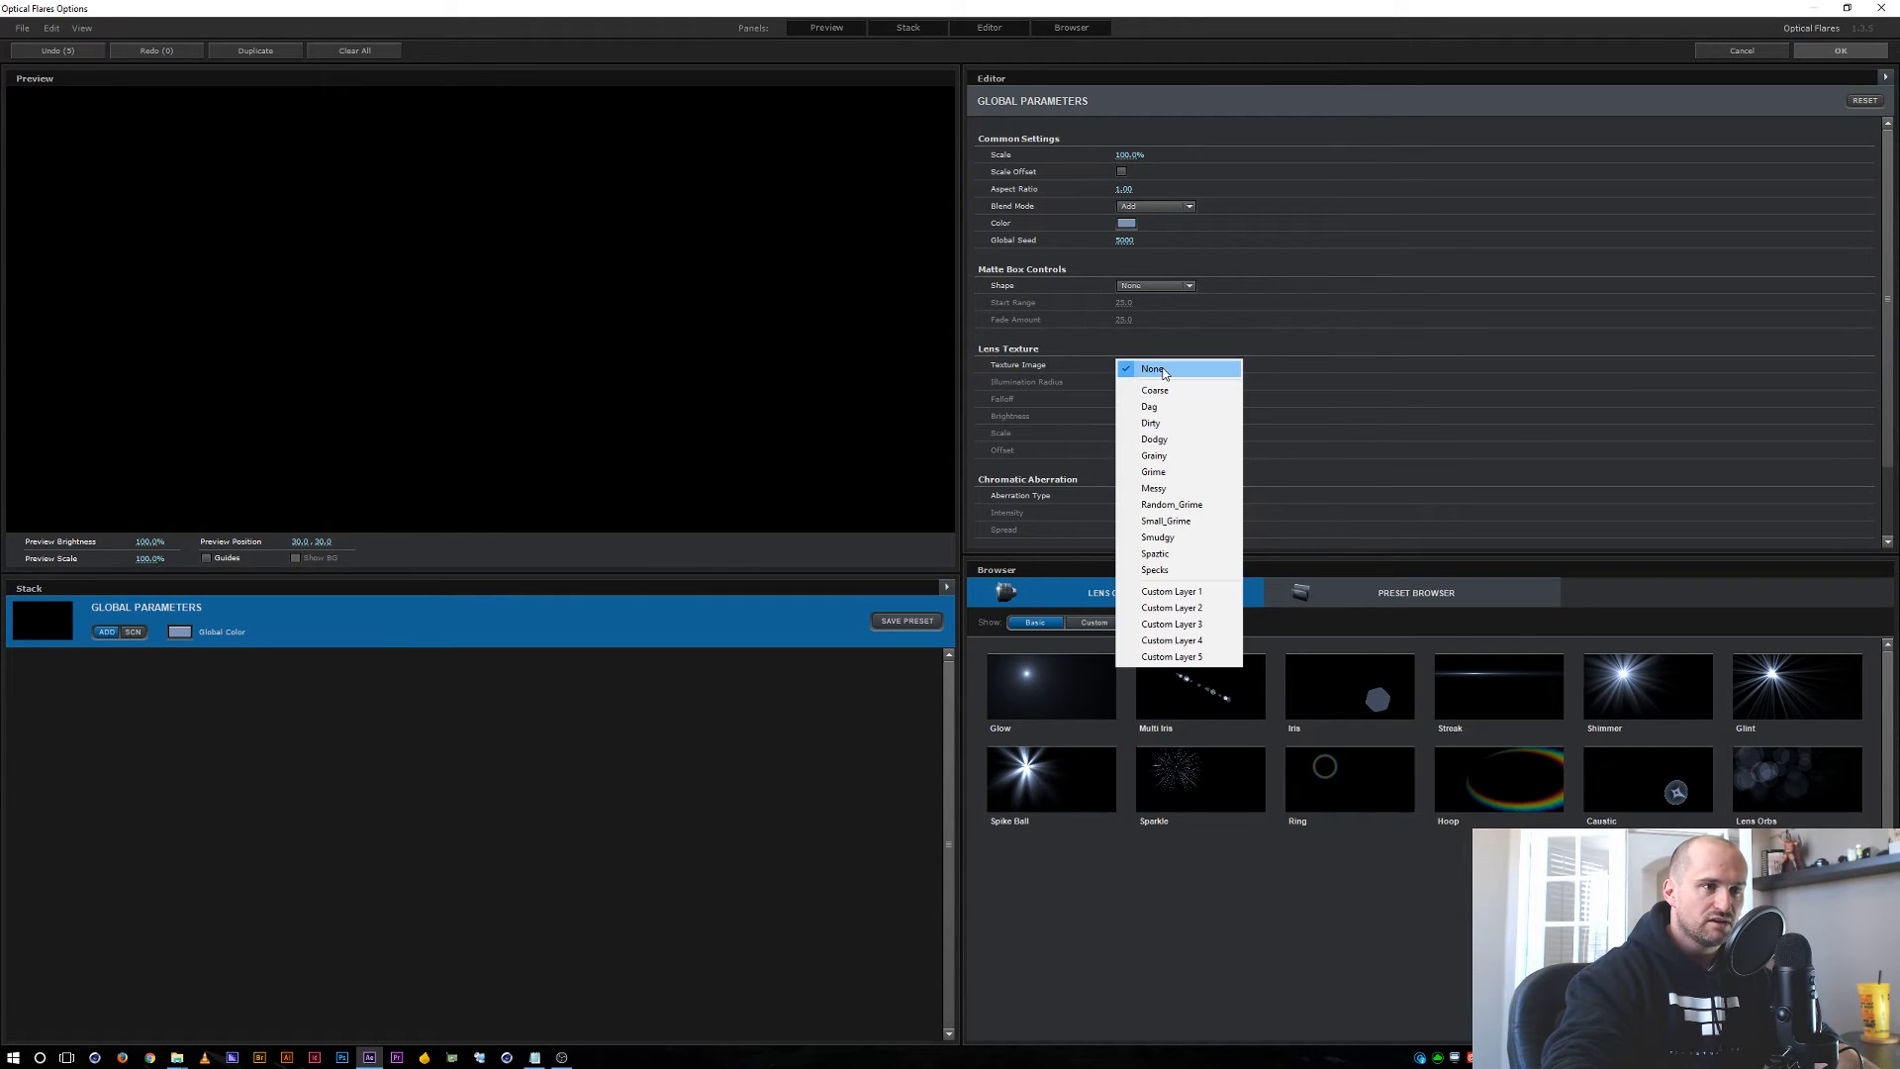
{"action": "left_click", "coordinate": [1172, 555]}
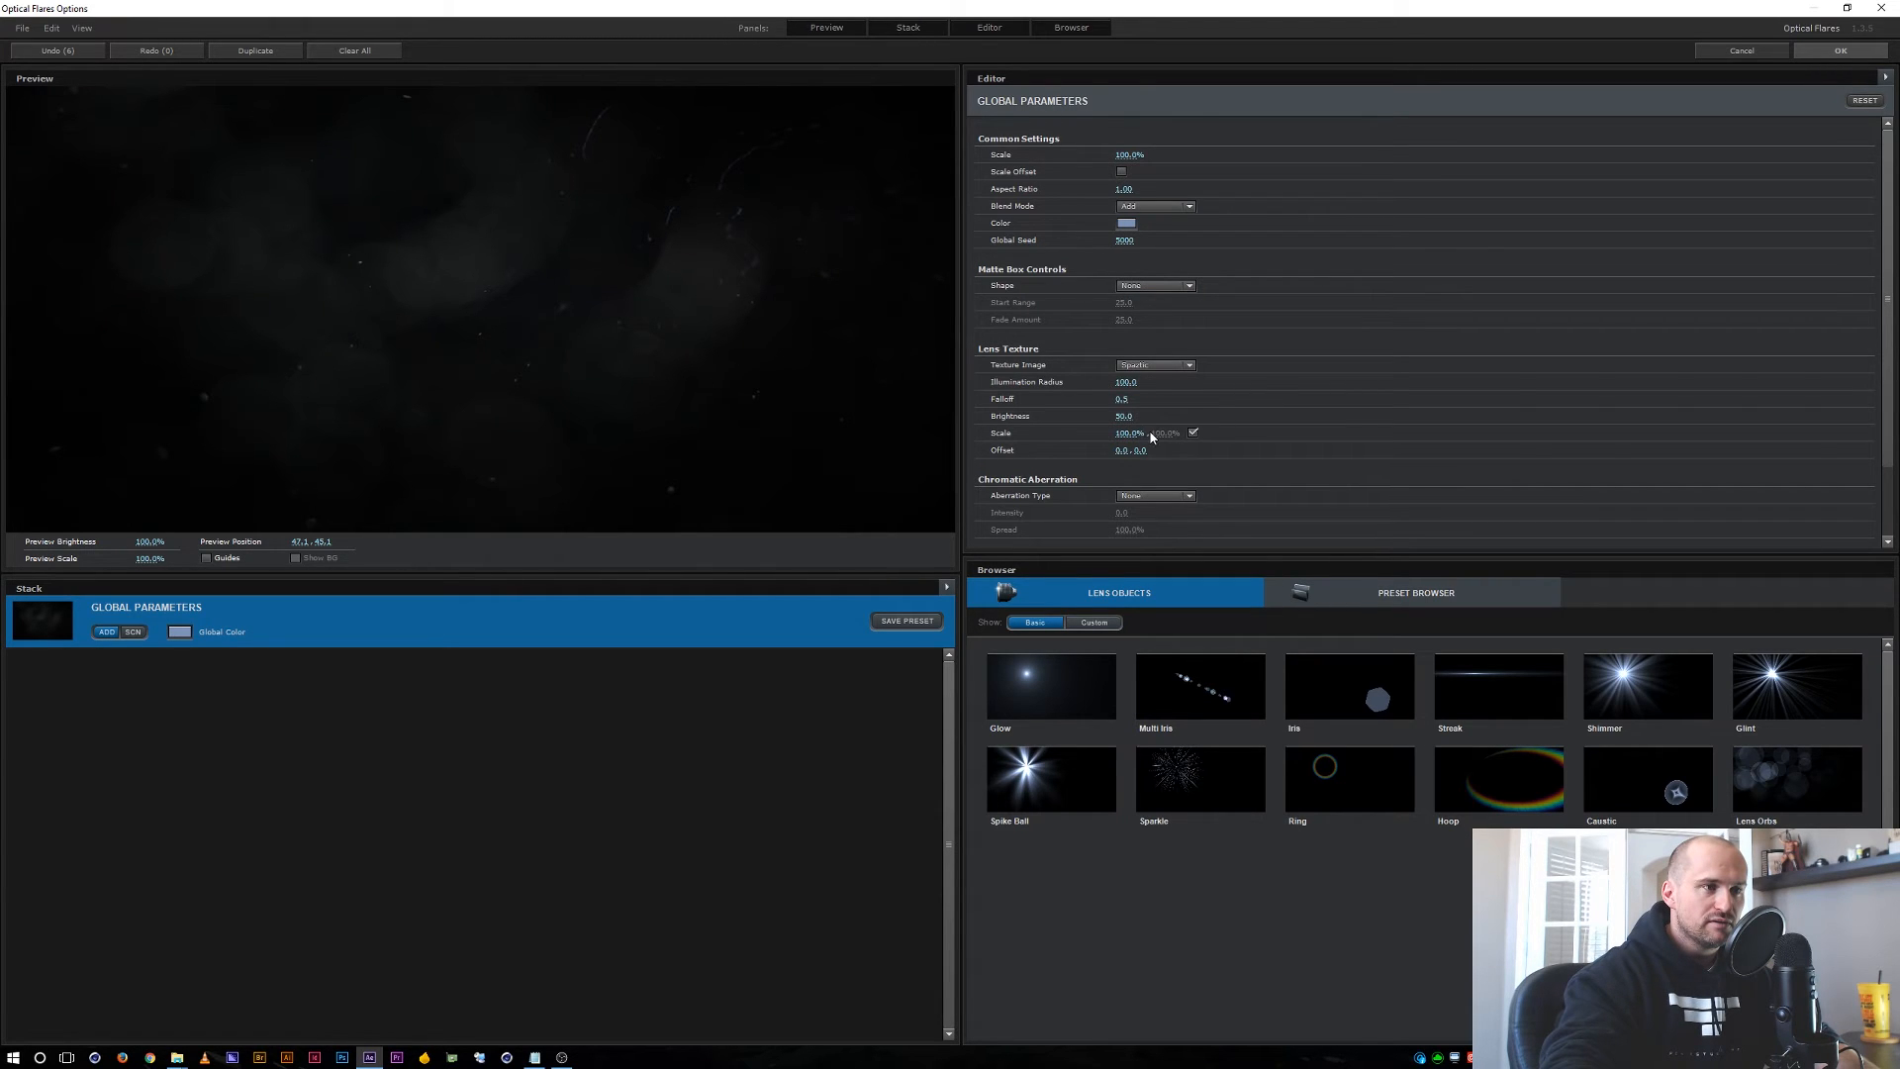
{"action": "left_click_drag", "start_coordinate": [1124, 417], "coordinate": [1198, 390]}
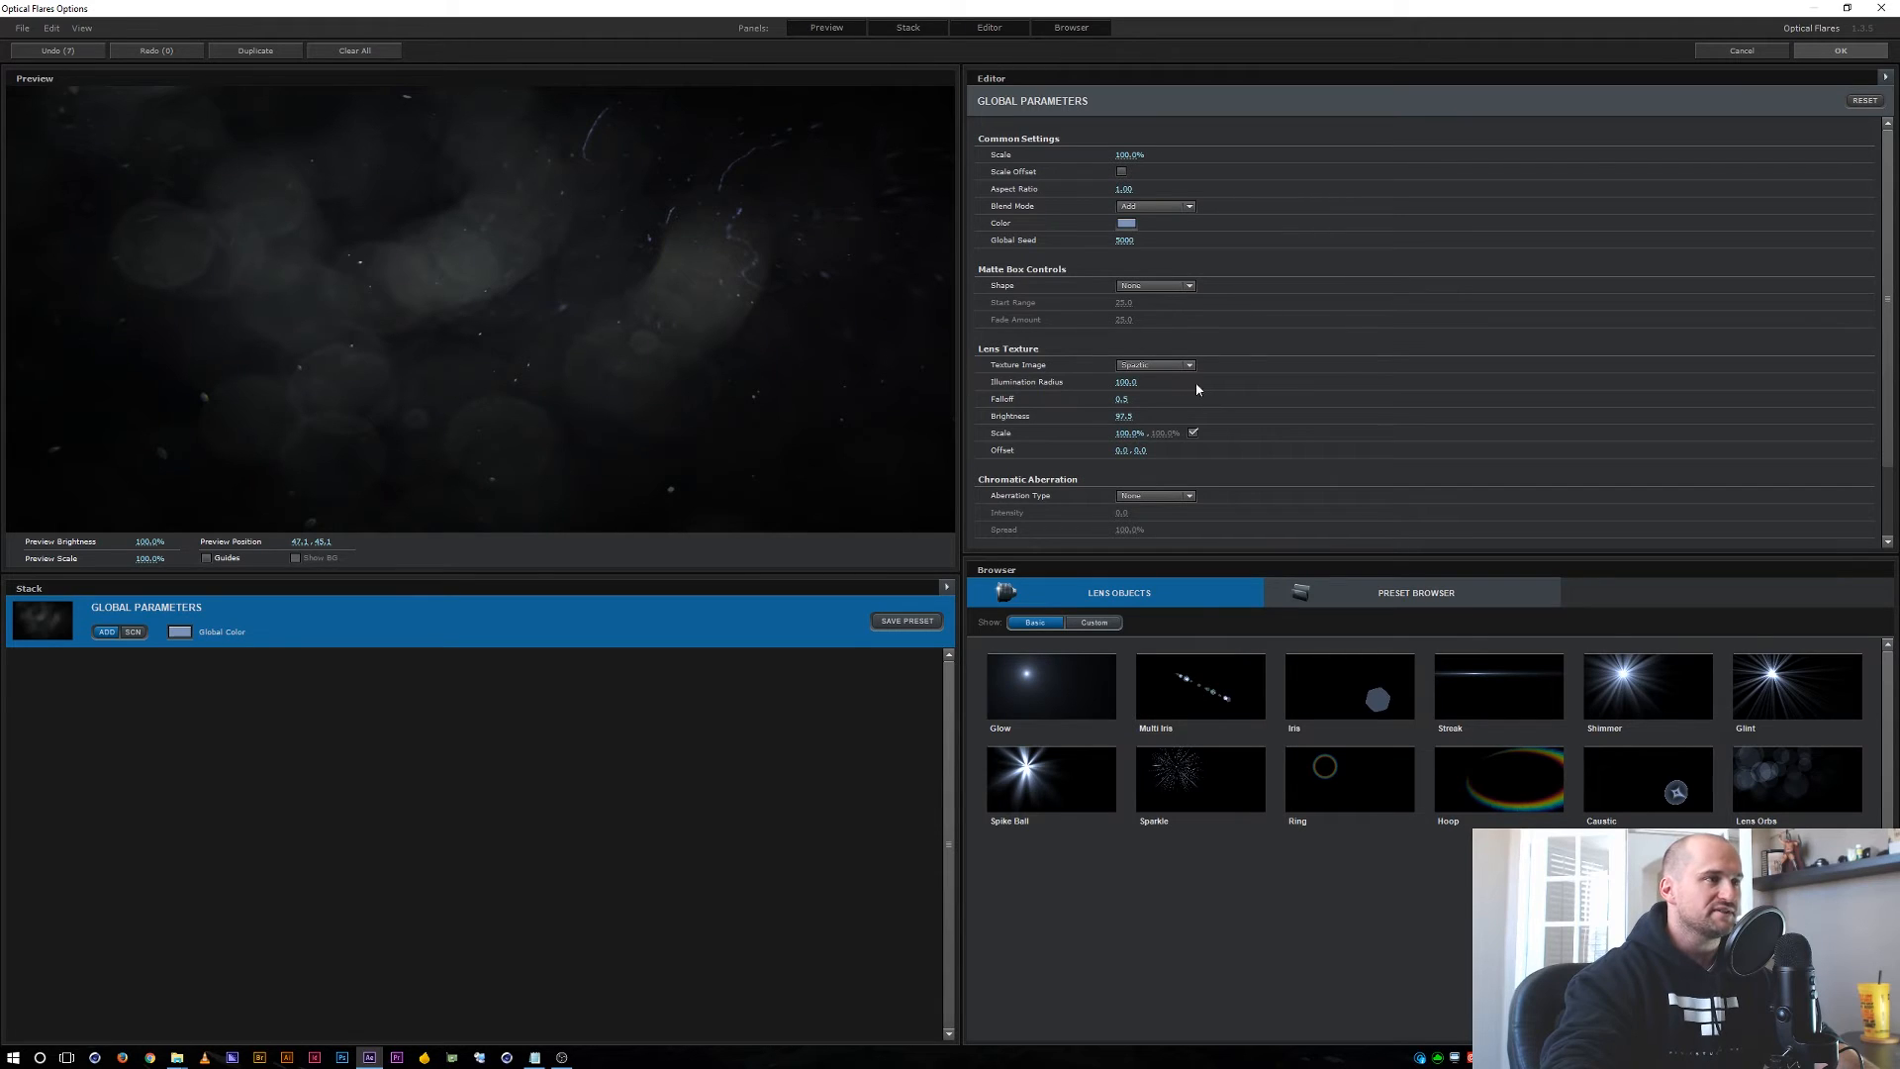
{"action": "left_click", "coordinate": [1841, 51]}
Blend the grunge layer in Screen mode at reduced opacity and place it directly below 04-MED_CLEAN.mov.
{"action": "left_click", "coordinate": [389, 821]}
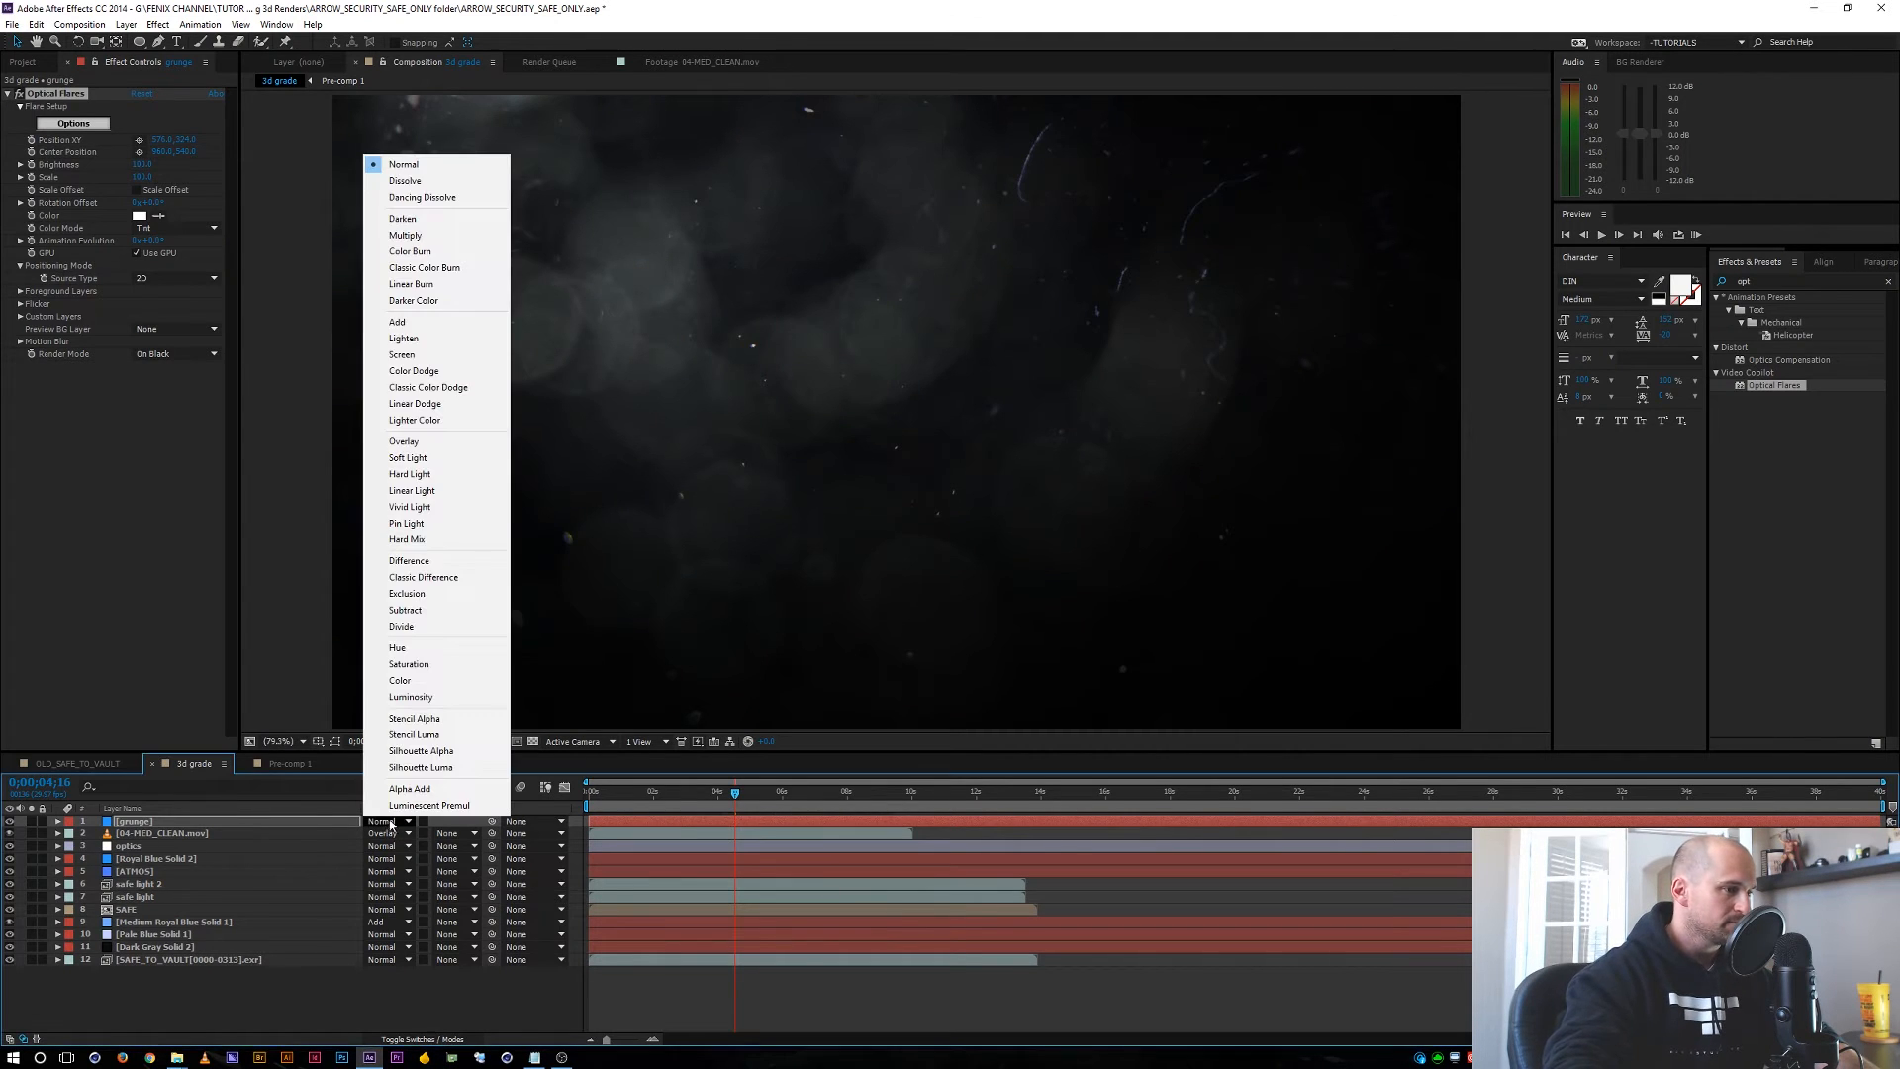
{"action": "left_click", "coordinate": [422, 354]}
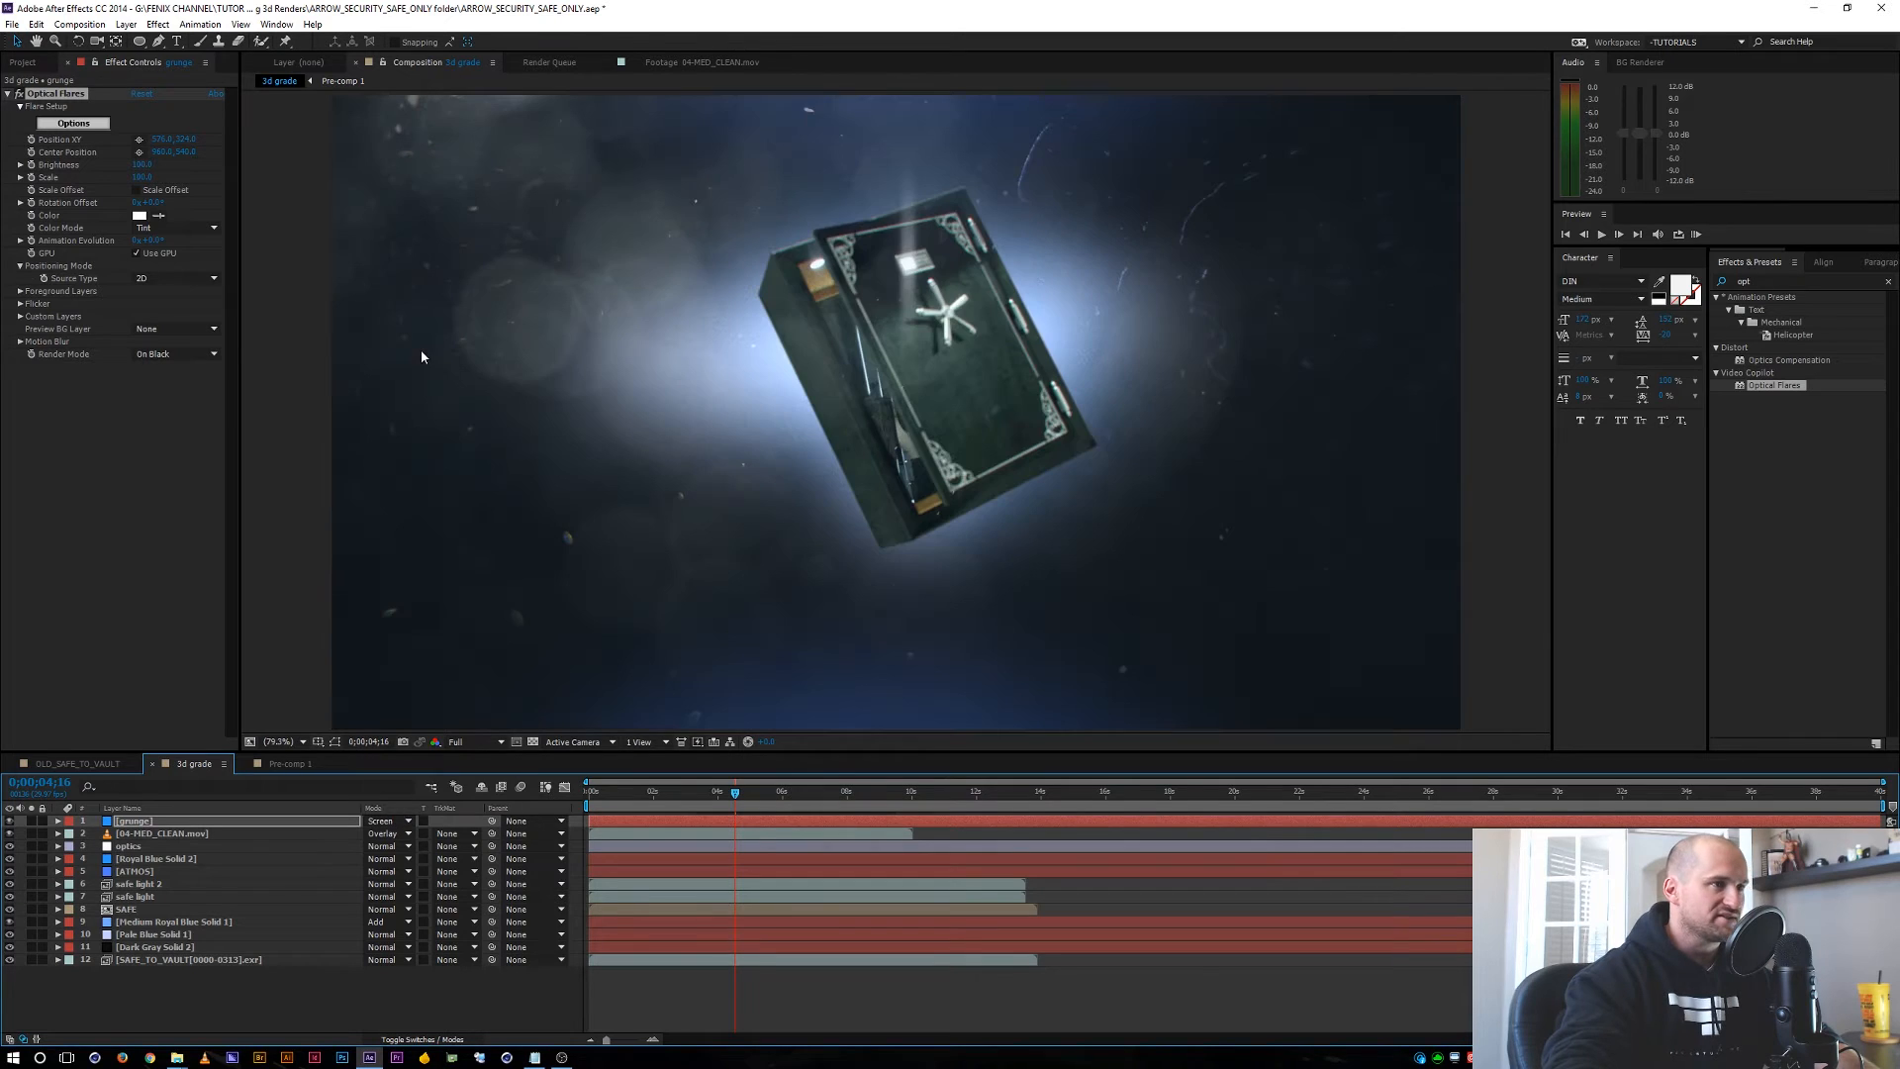
{"action": "key", "text": "t"}
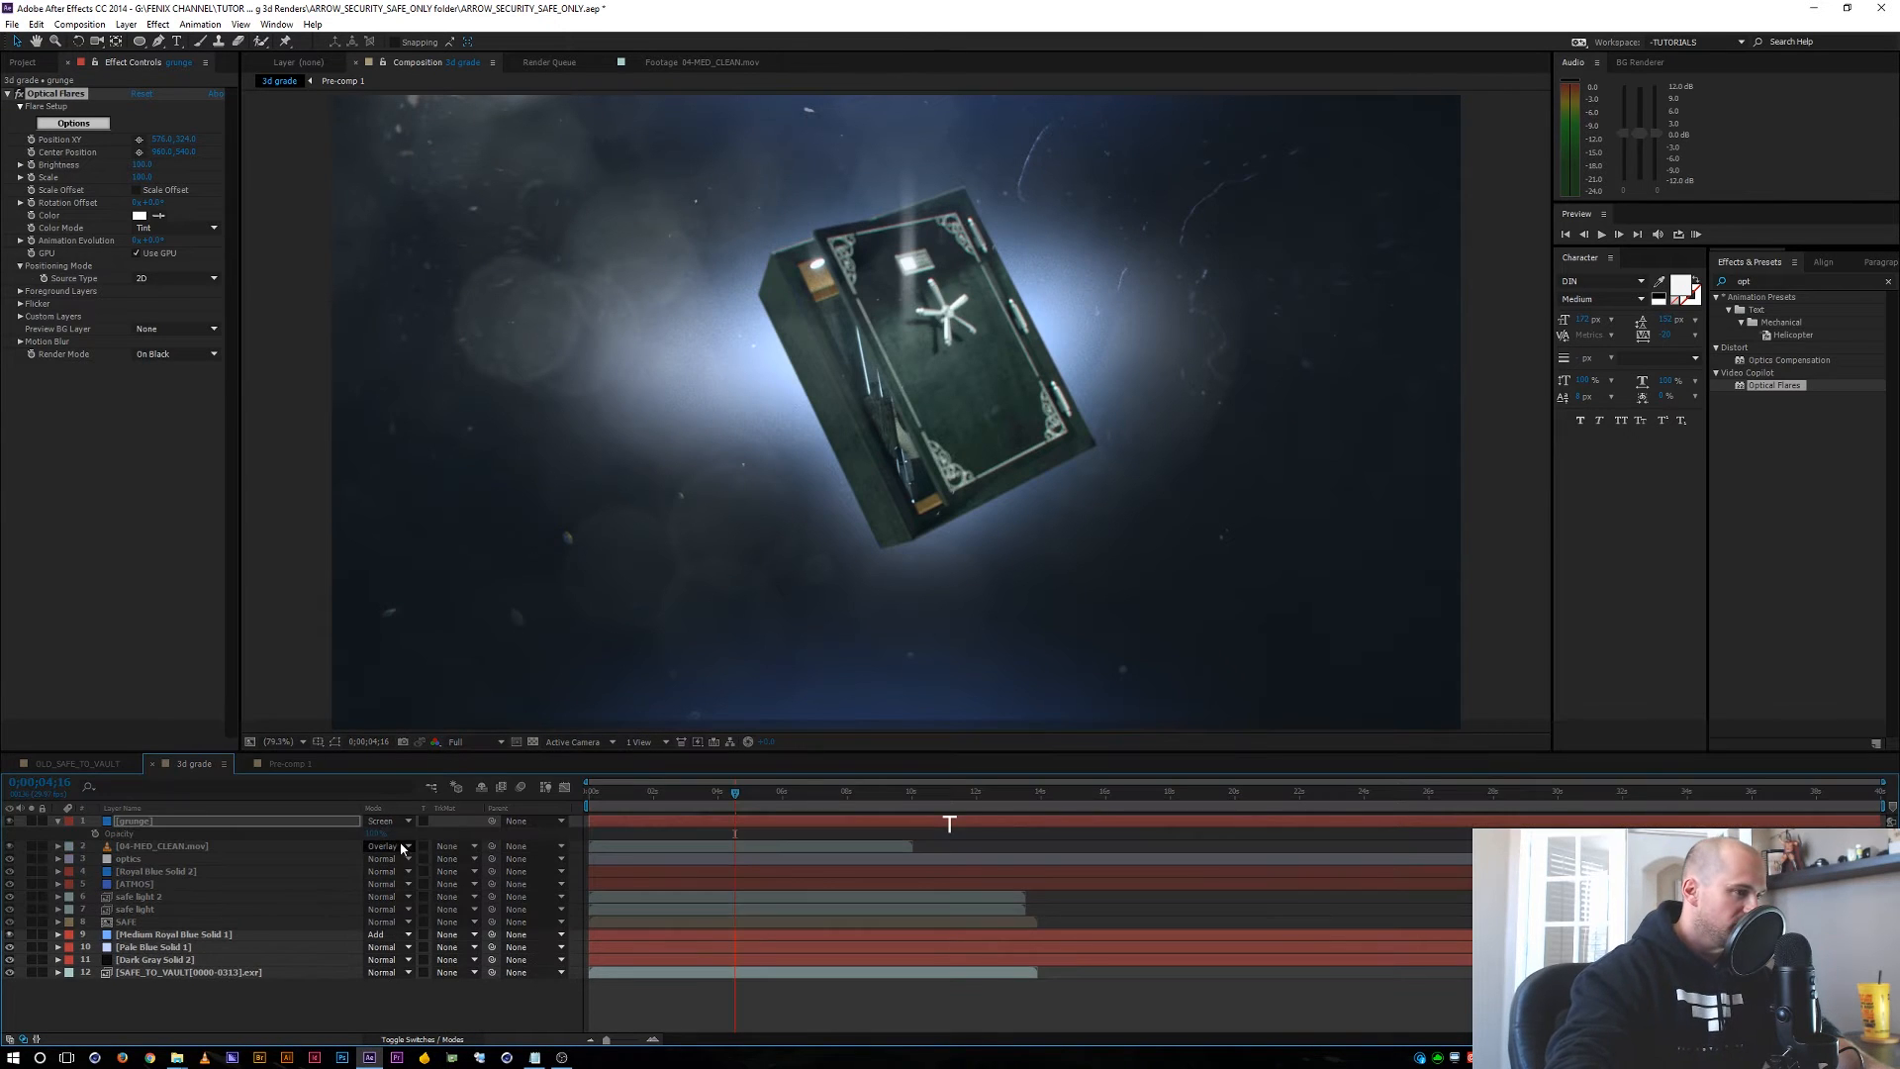
{"action": "left_click_drag", "start_coordinate": [379, 838], "coordinate": [311, 833]}
{"action": "left_click", "coordinate": [58, 822]}
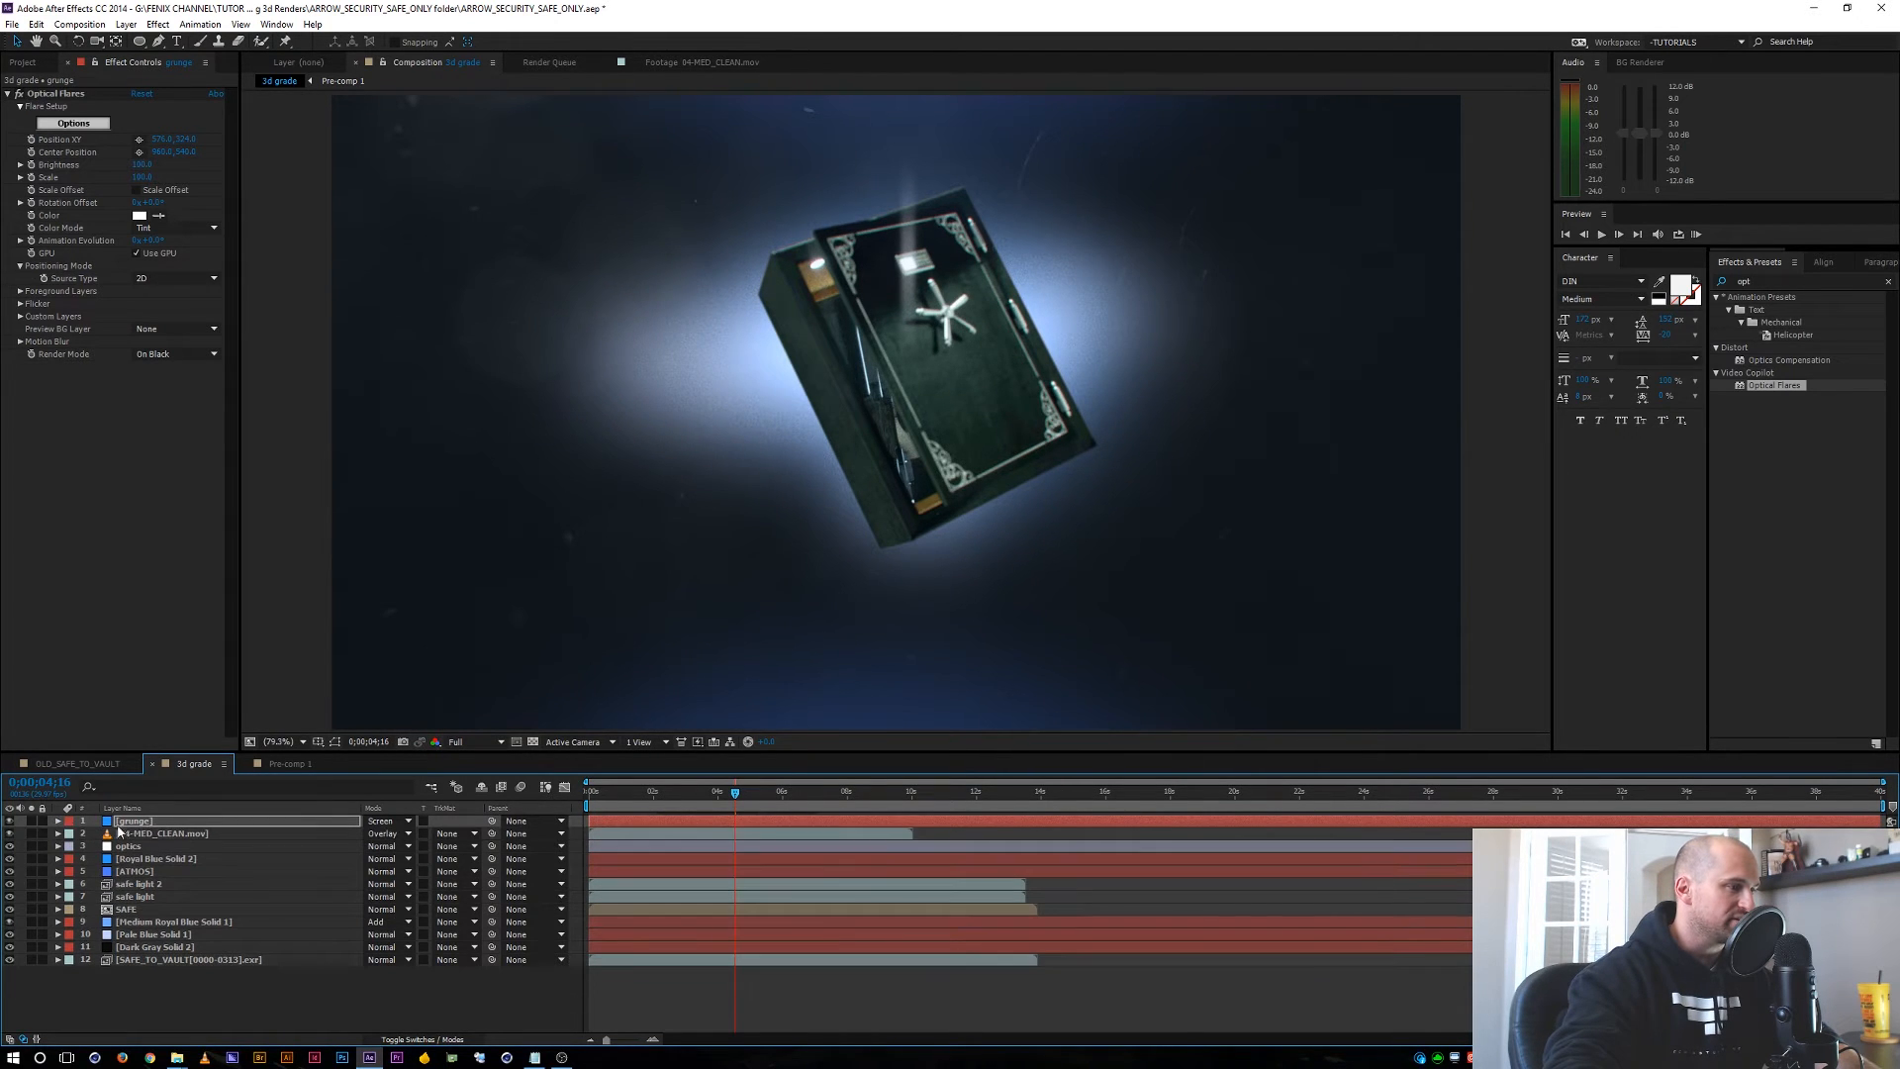
{"action": "left_click_drag", "start_coordinate": [130, 827], "coordinate": [138, 842]}
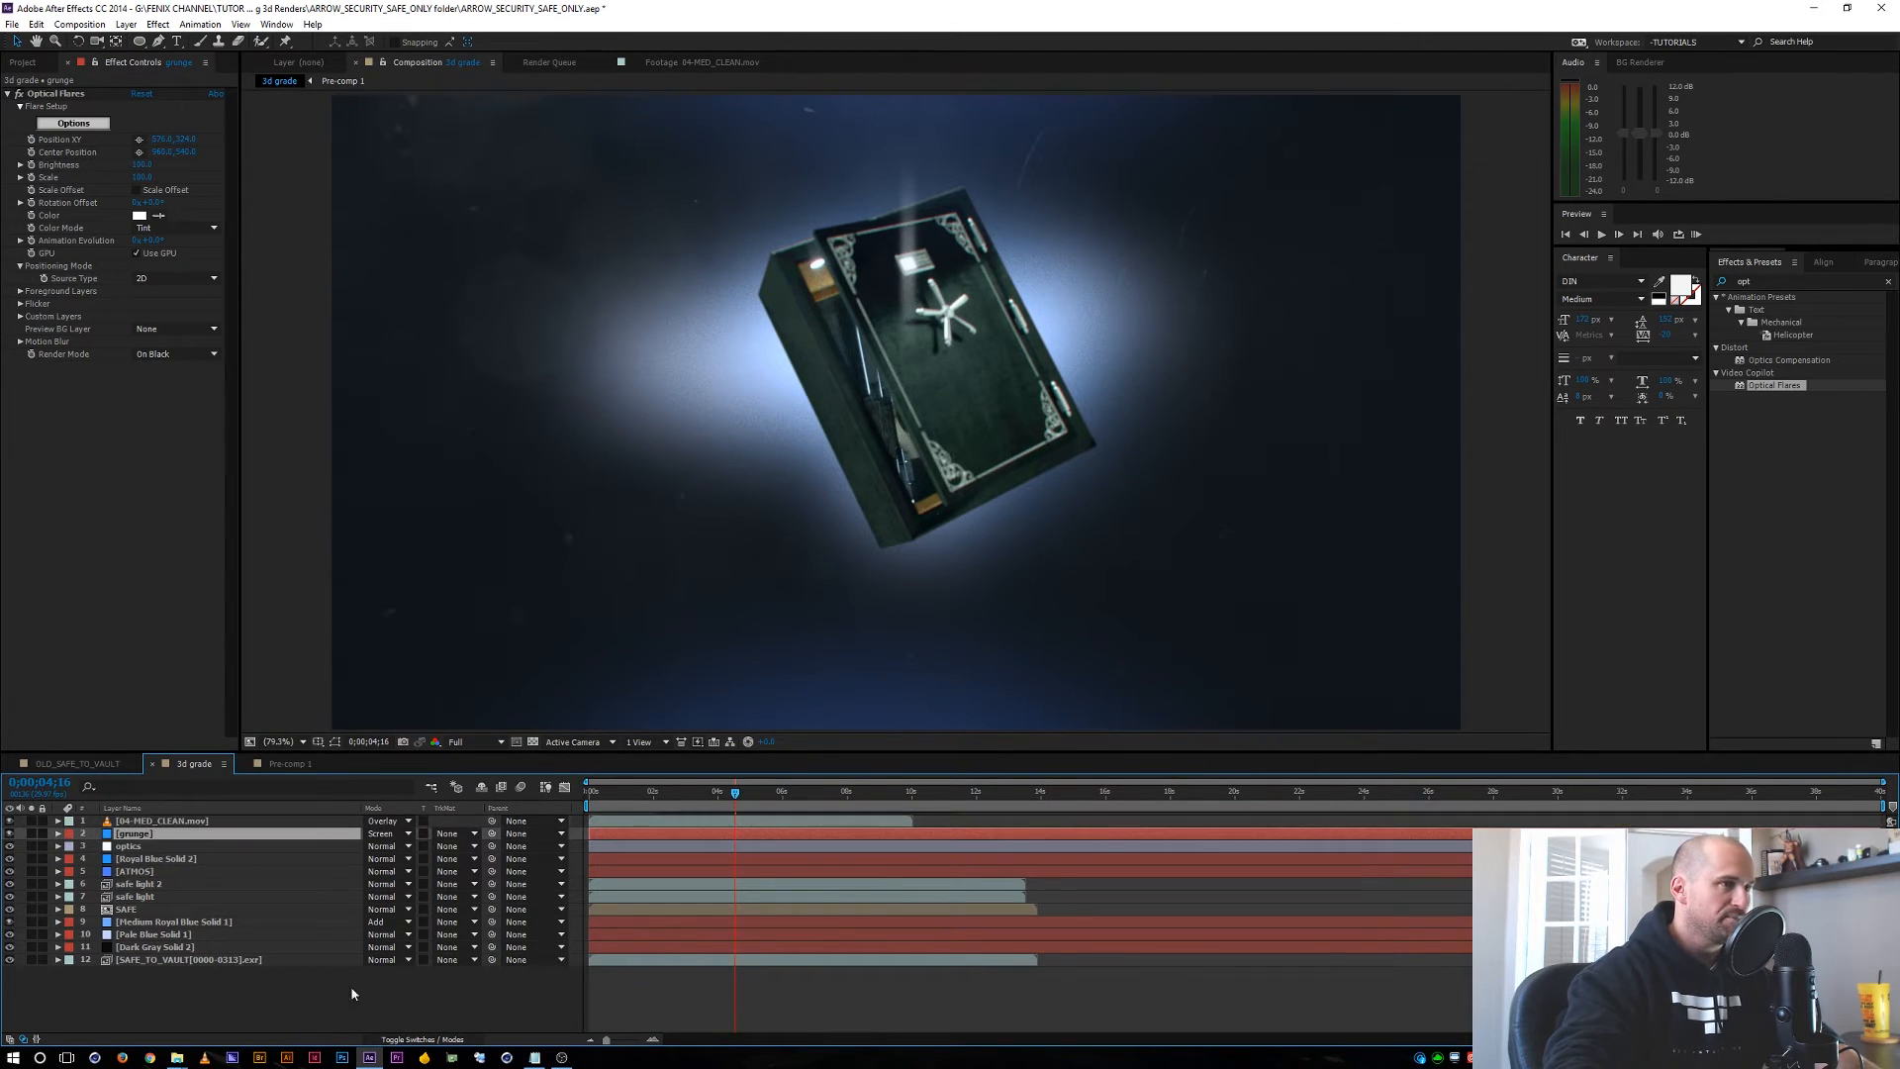
Create an adjustment layer above the whole layer stack and name it GLOW.
{"action": "left_click", "coordinate": [280, 1012]}
{"action": "key", "text": "ctrl+alt+y"}
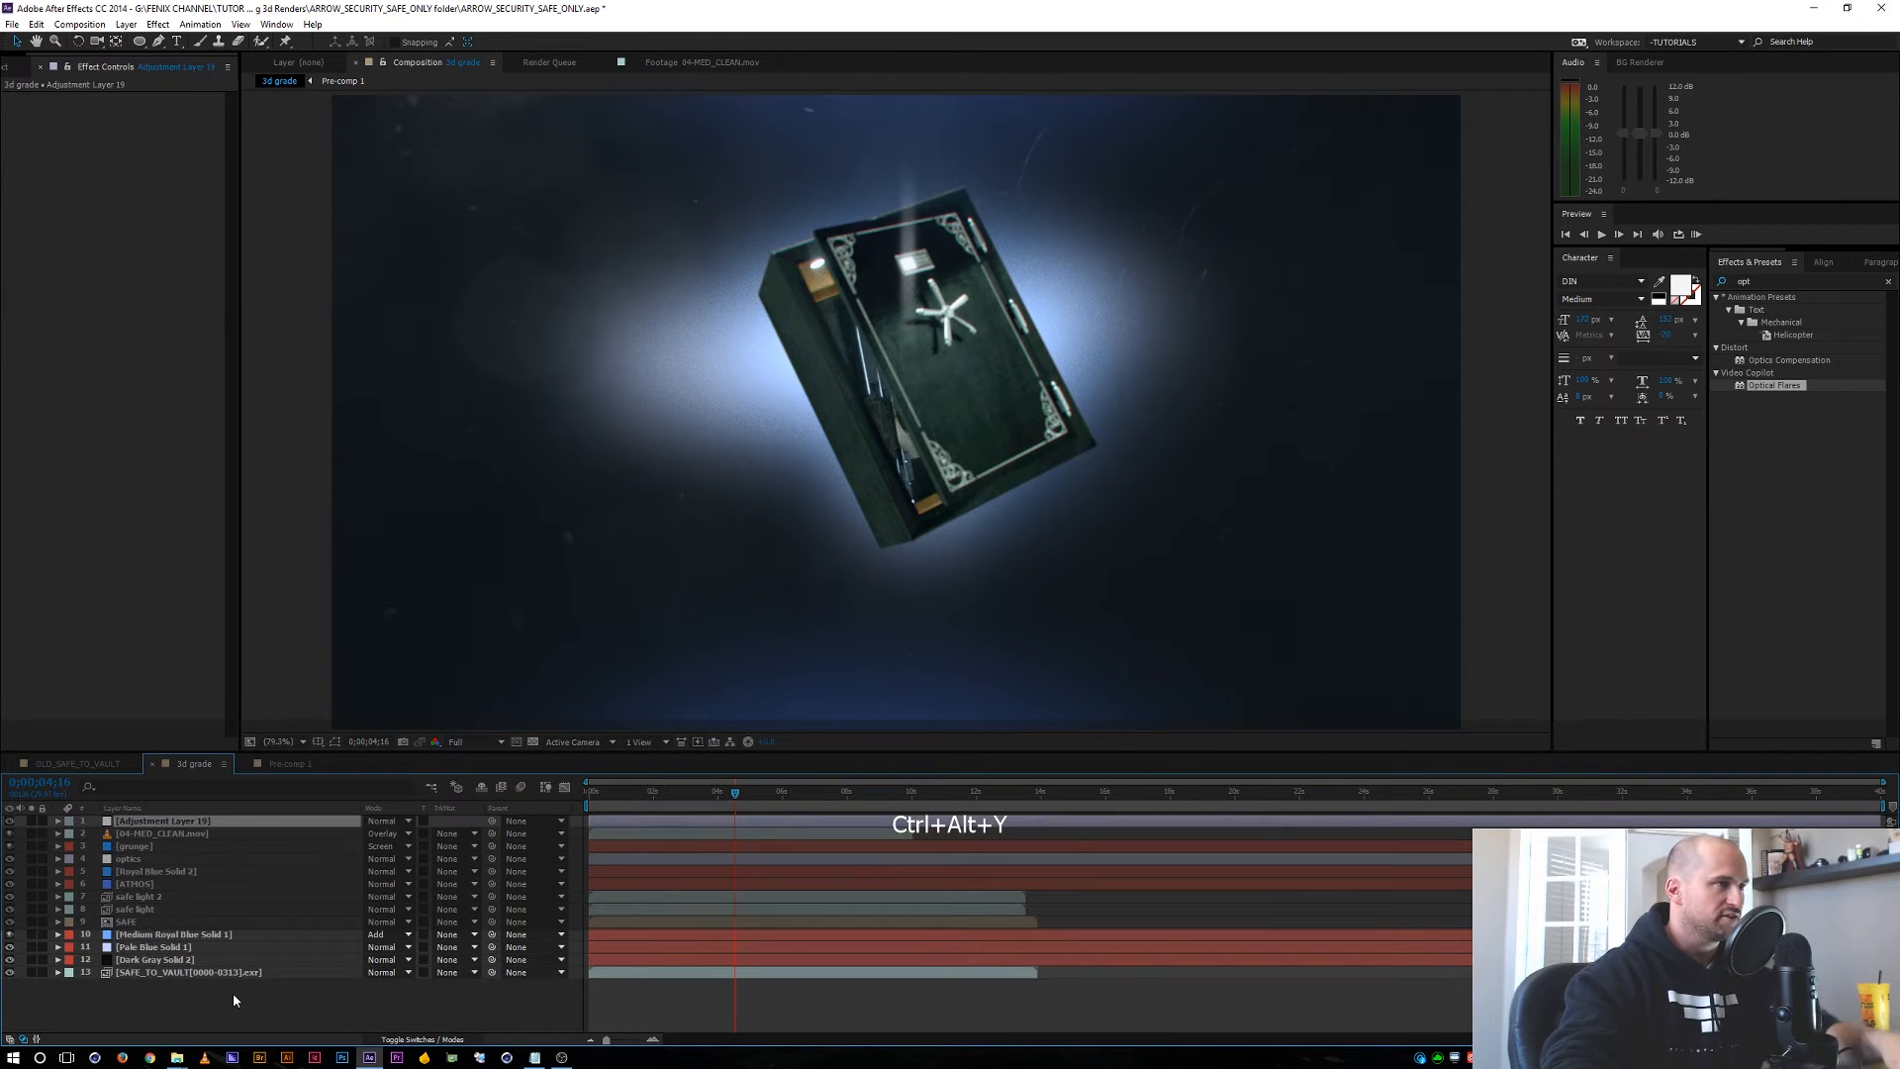
{"action": "key", "text": "Return"}
{"action": "type", "text": "GLOW"}
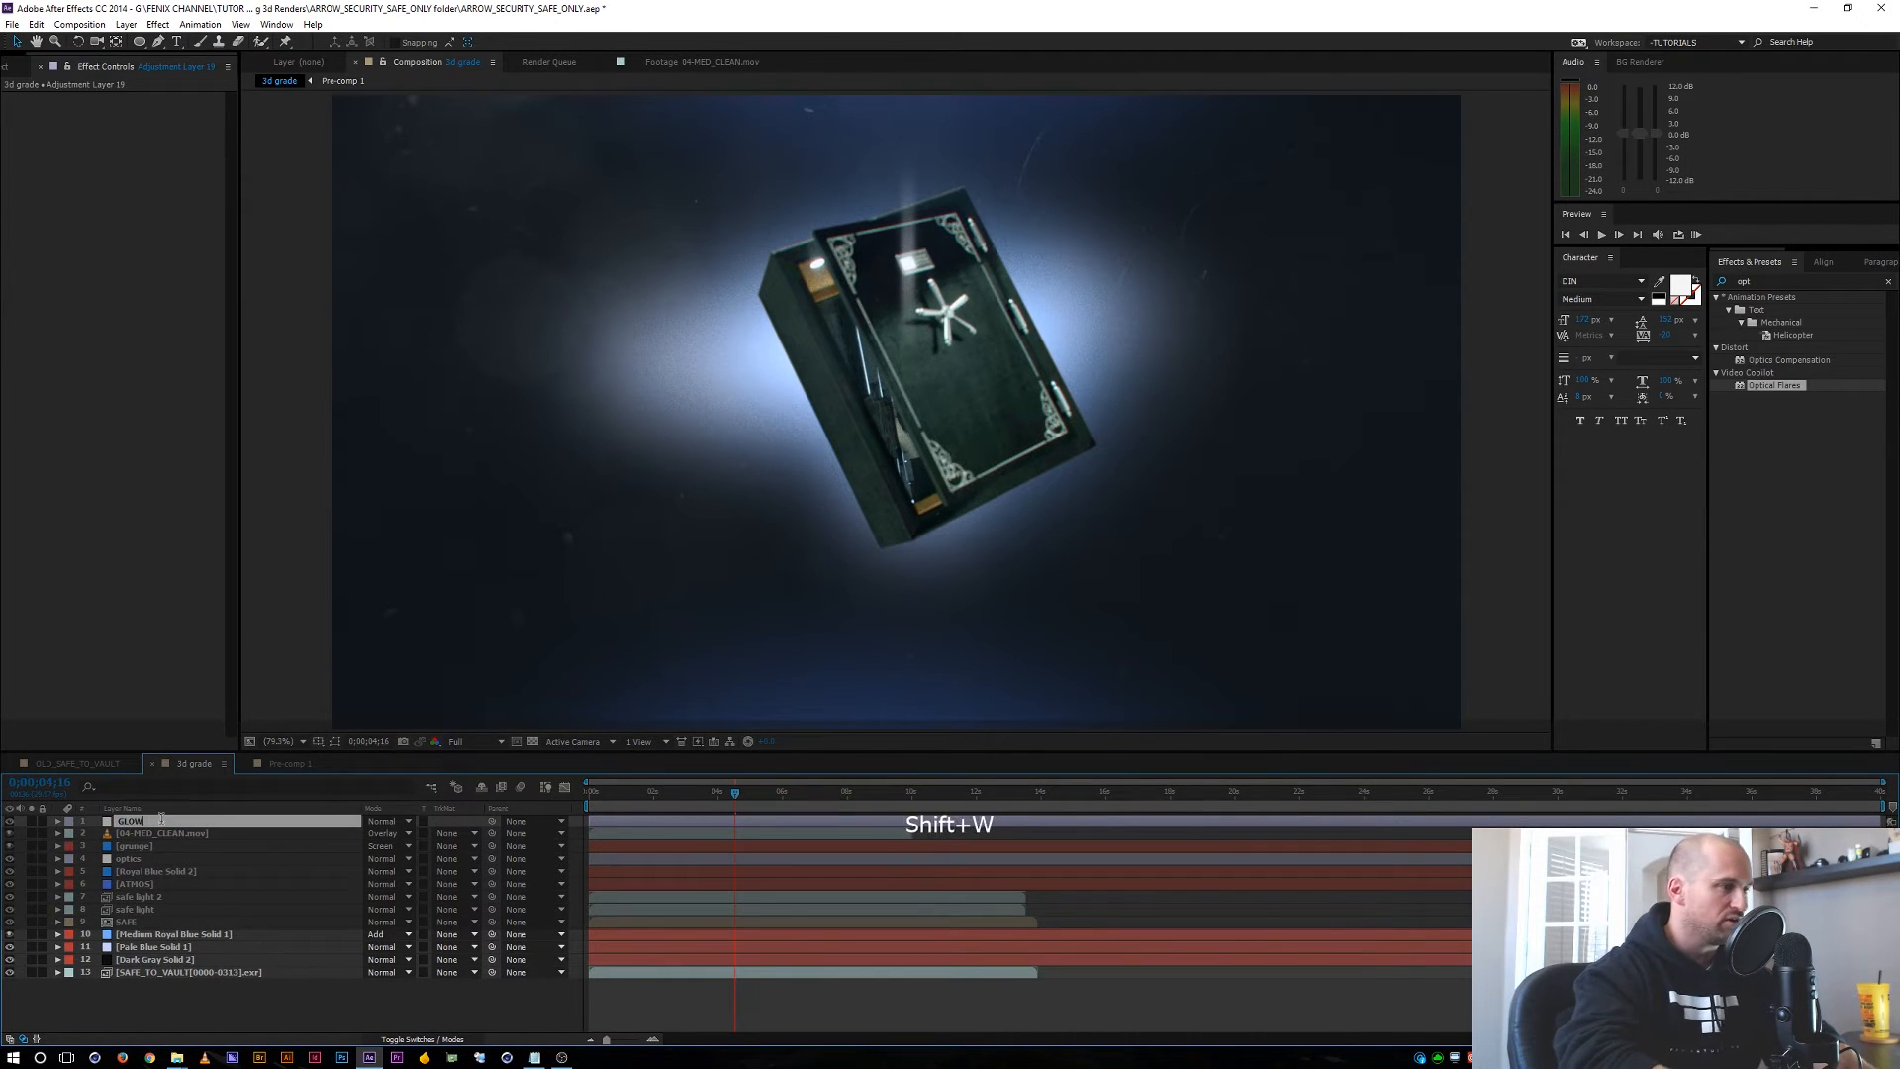
{"action": "key", "text": "Return"}
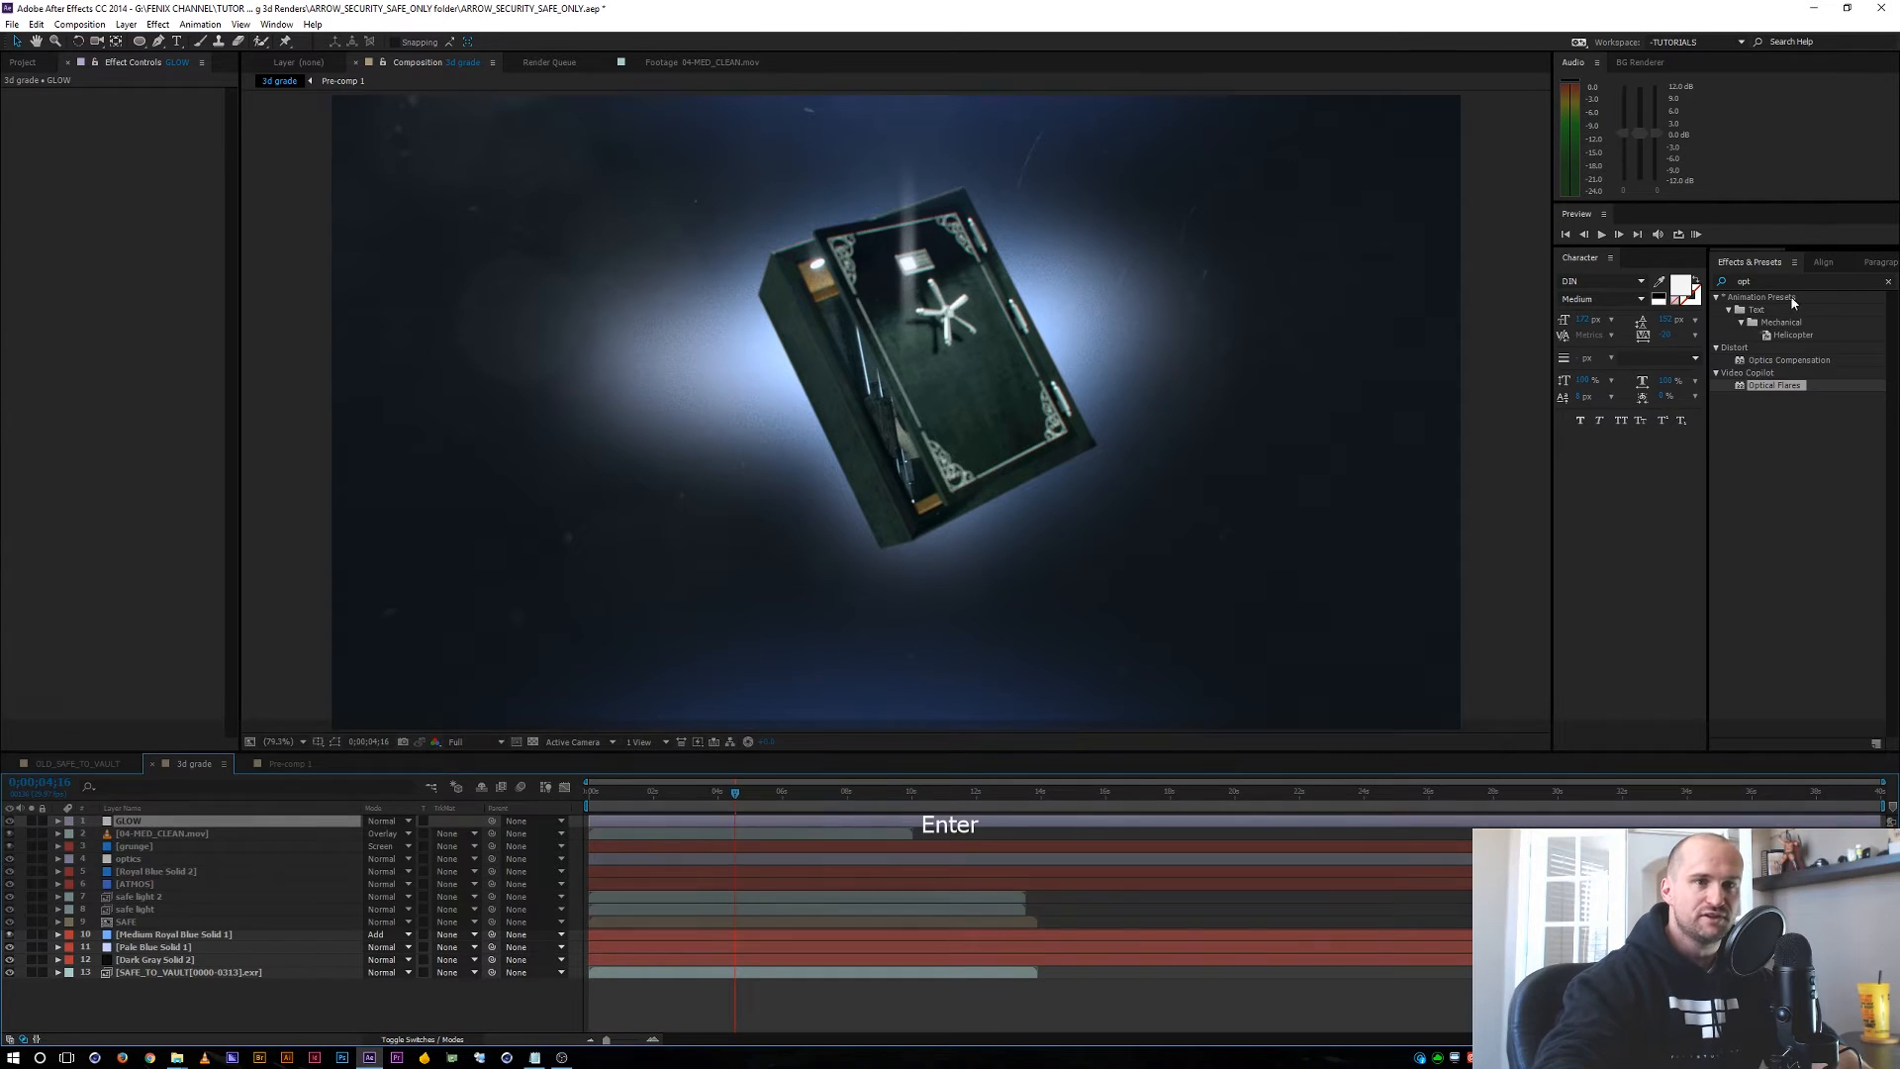
Find the Stylize Glow effect and apply it to the GLOW adjustment layer.
{"action": "left_click", "coordinate": [1709, 280]}
{"action": "type", "text": "glow"}
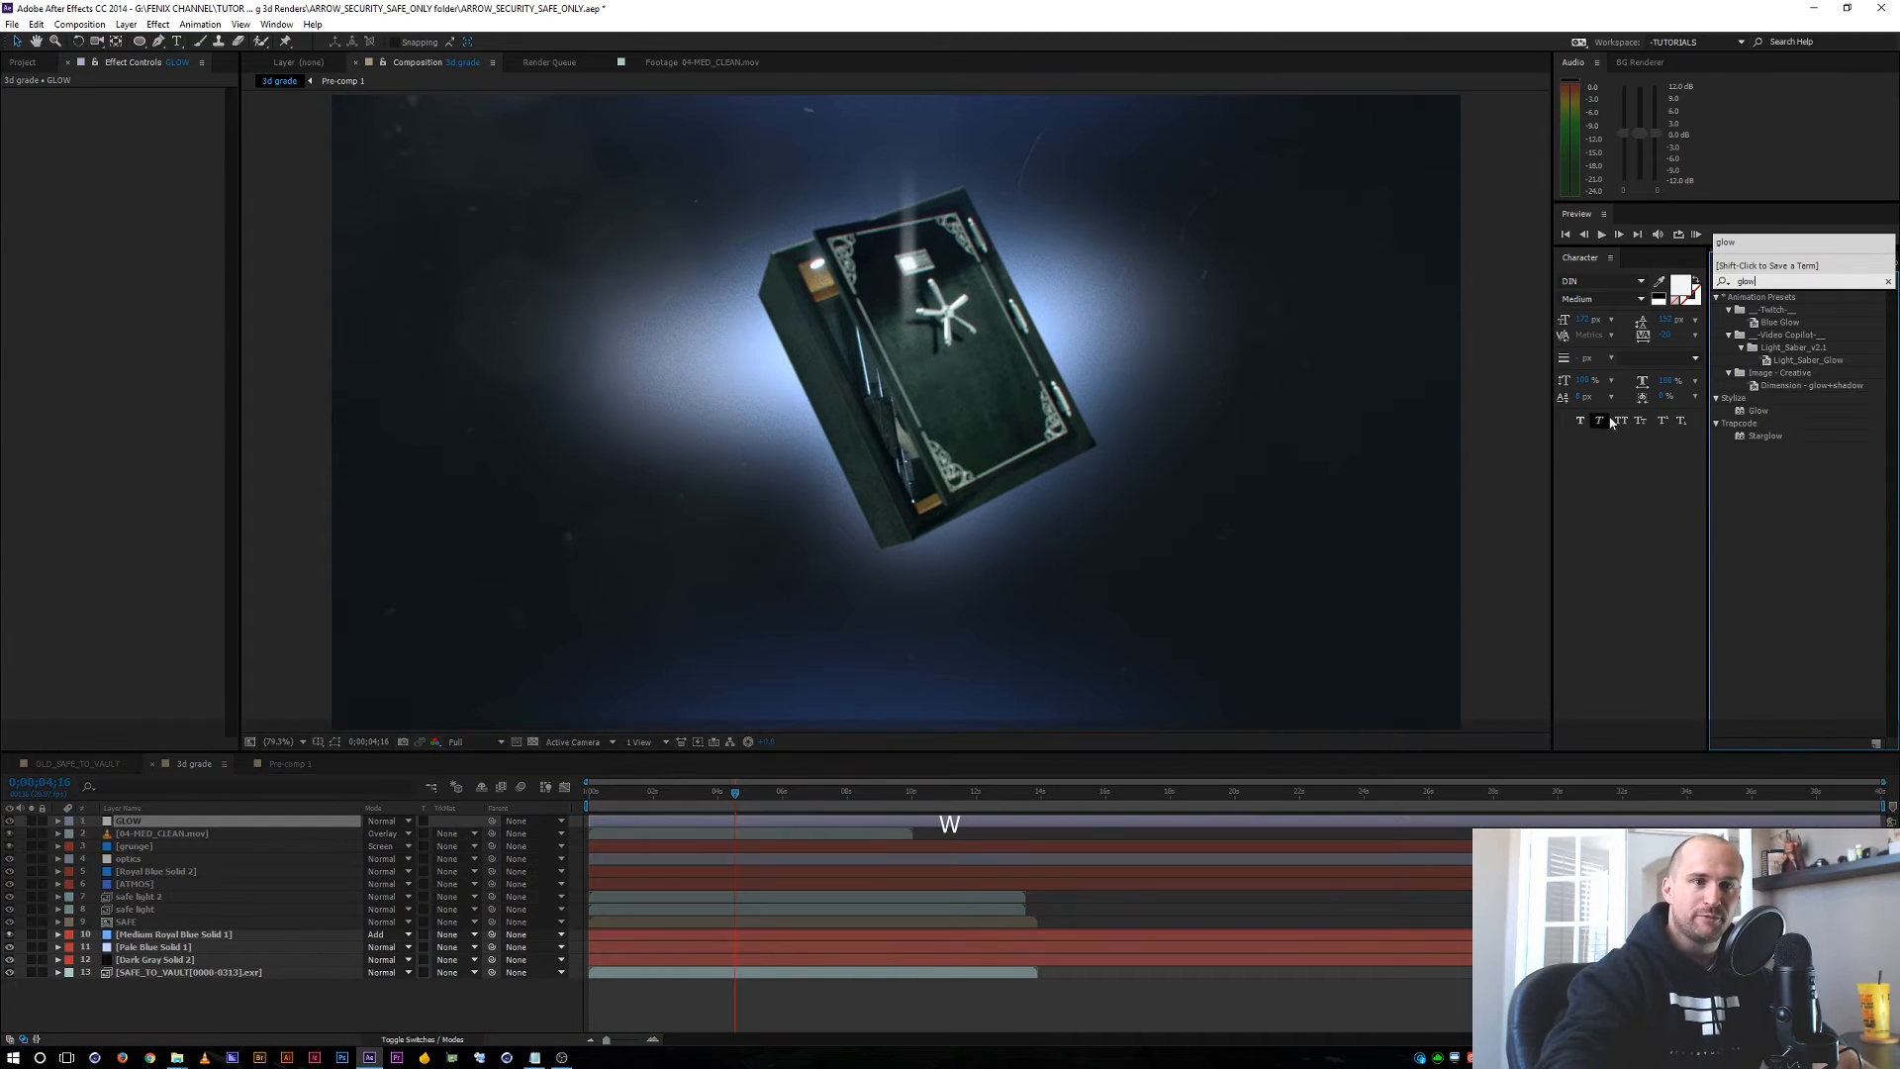
{"action": "double_click", "coordinate": [1756, 411]}
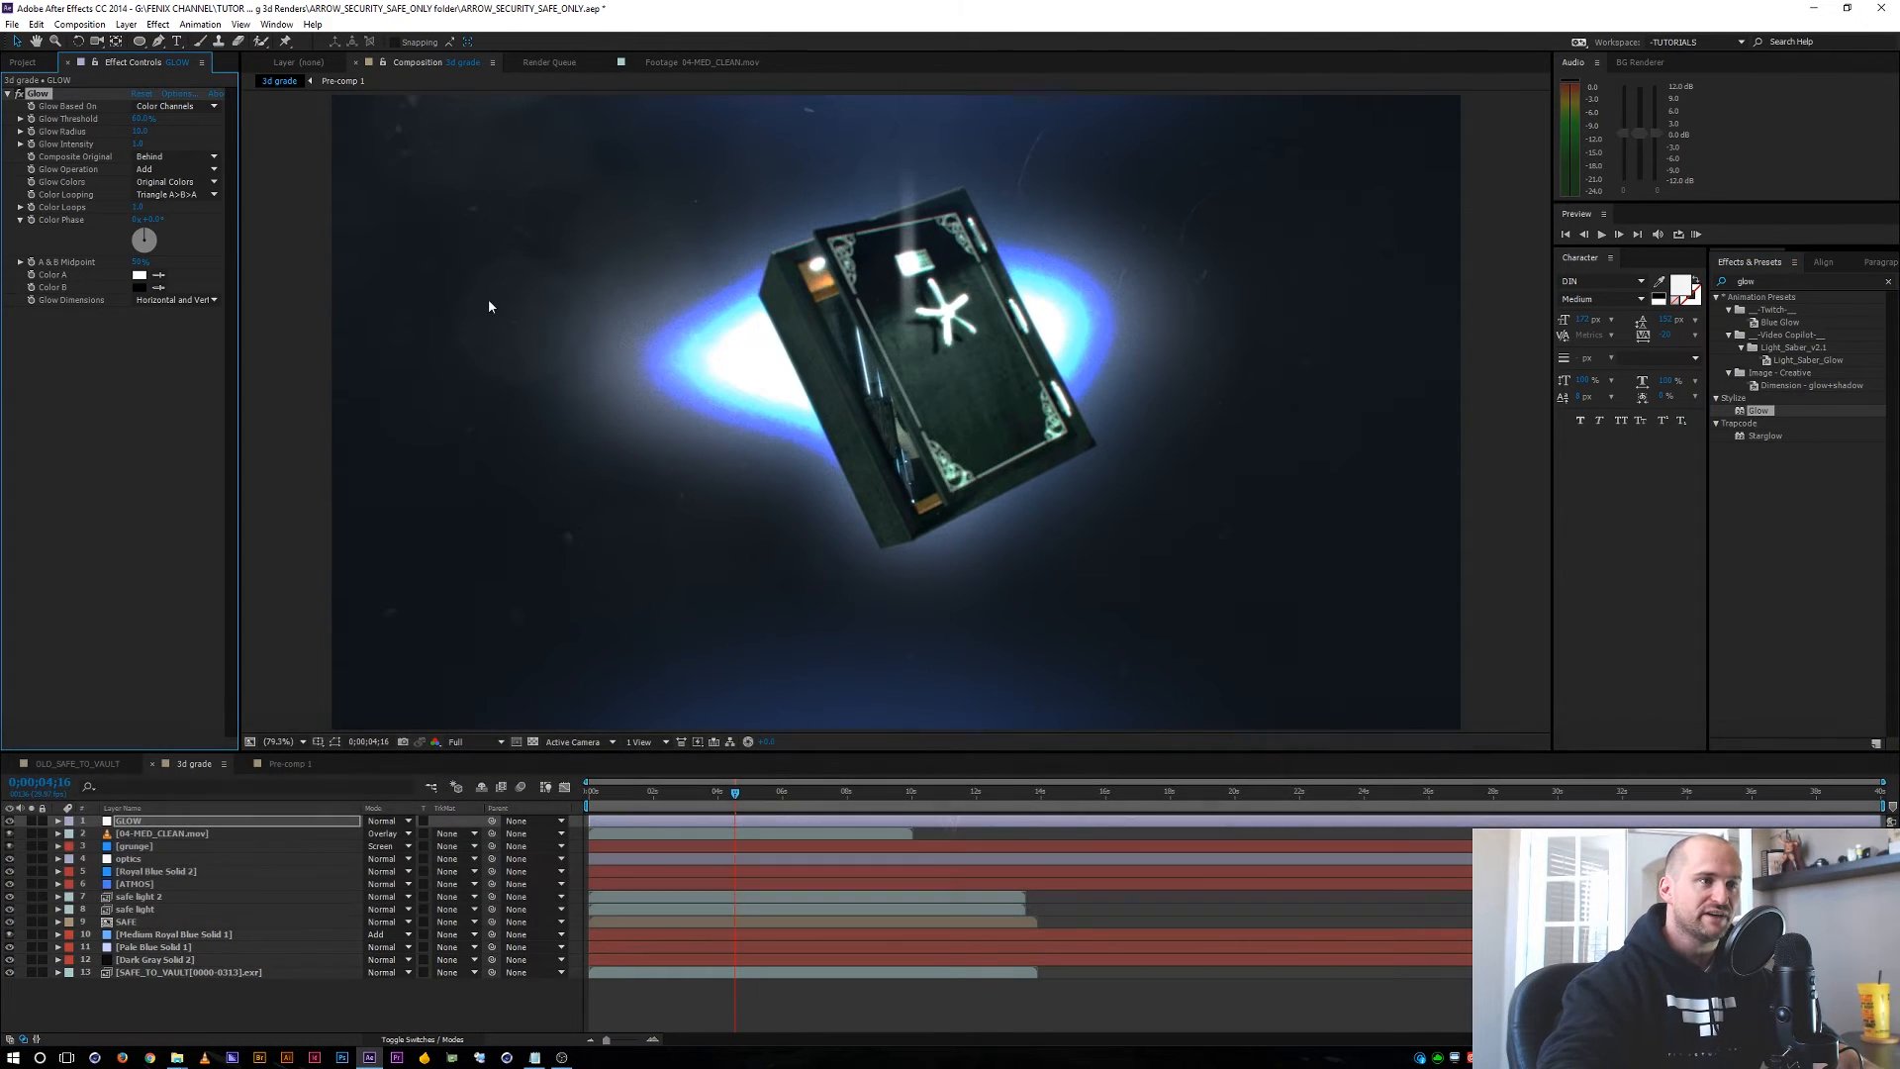
Set the Glow effect to A & B Colors with Color B white, and soften it with a higher threshold and larger radius.
{"action": "left_click", "coordinate": [167, 106]}
{"action": "left_click", "coordinate": [168, 135]}
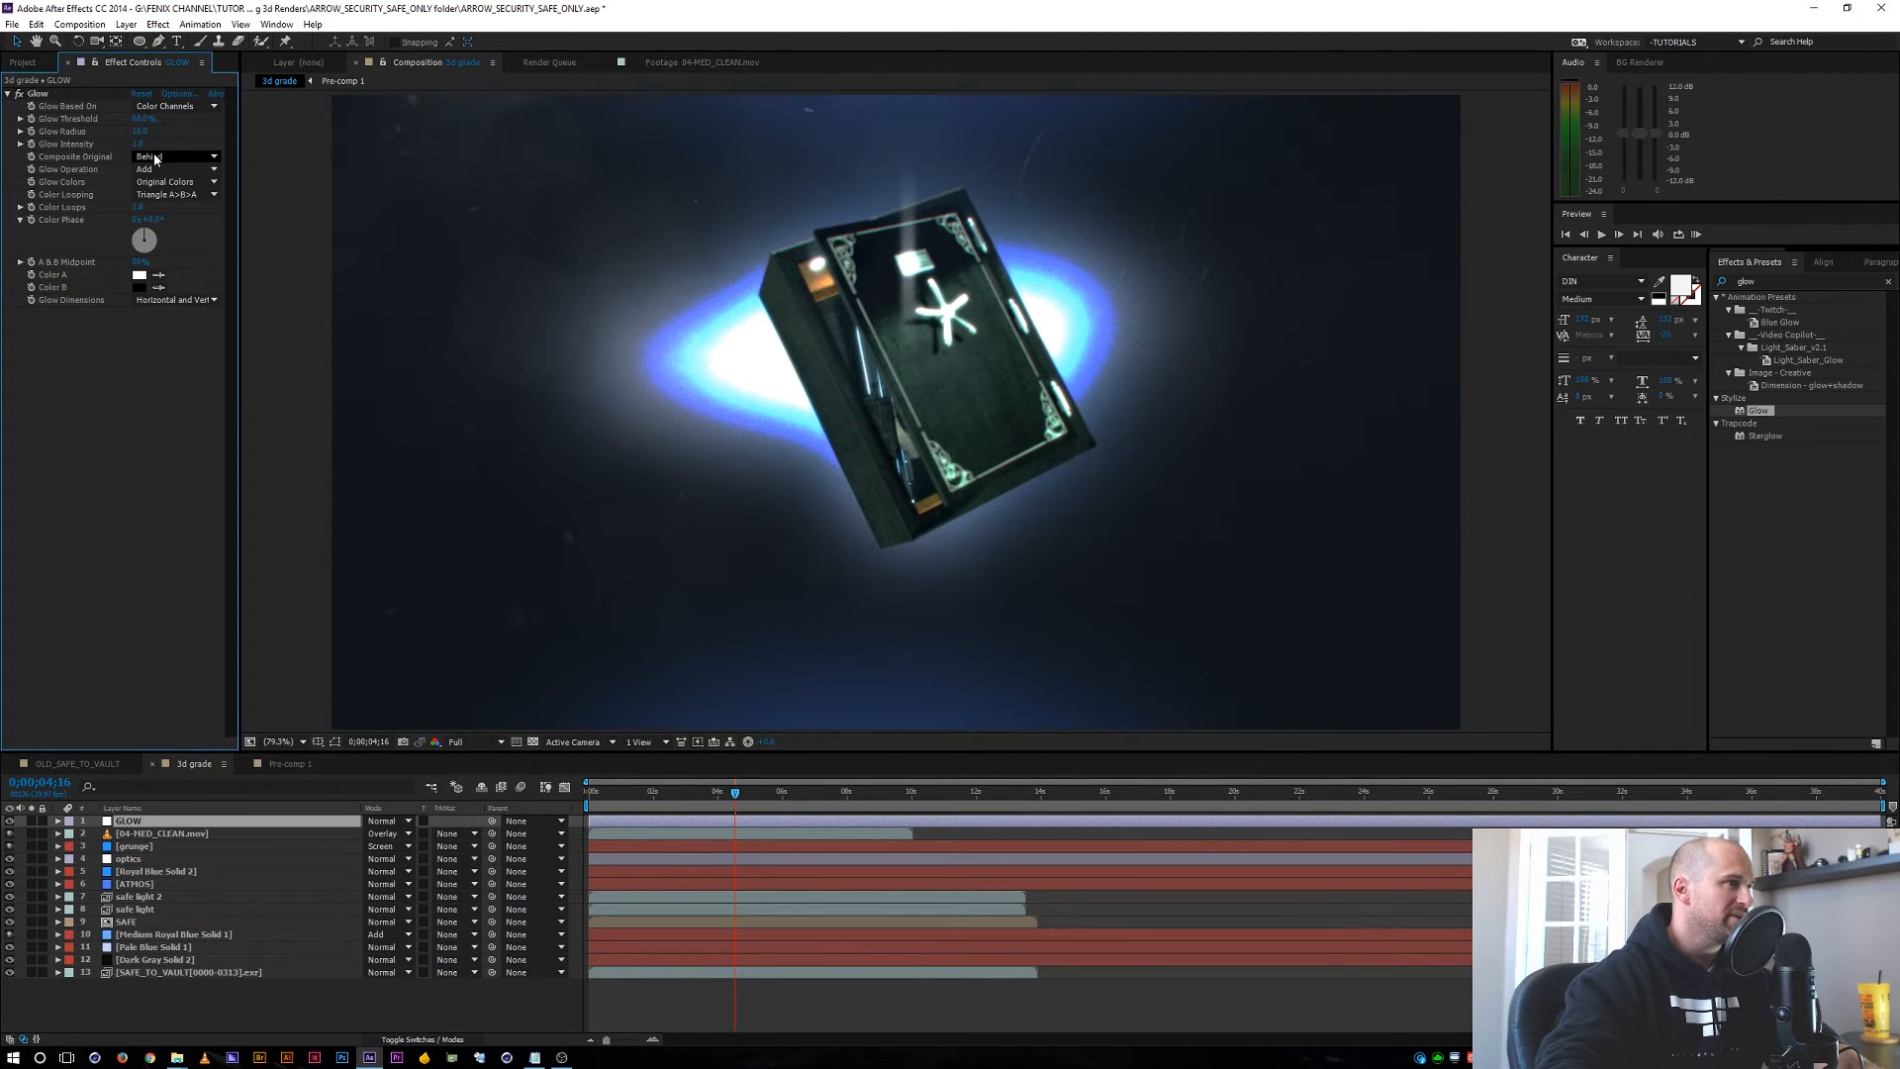
{"action": "left_click", "coordinate": [158, 169]}
{"action": "left_click", "coordinate": [112, 169]}
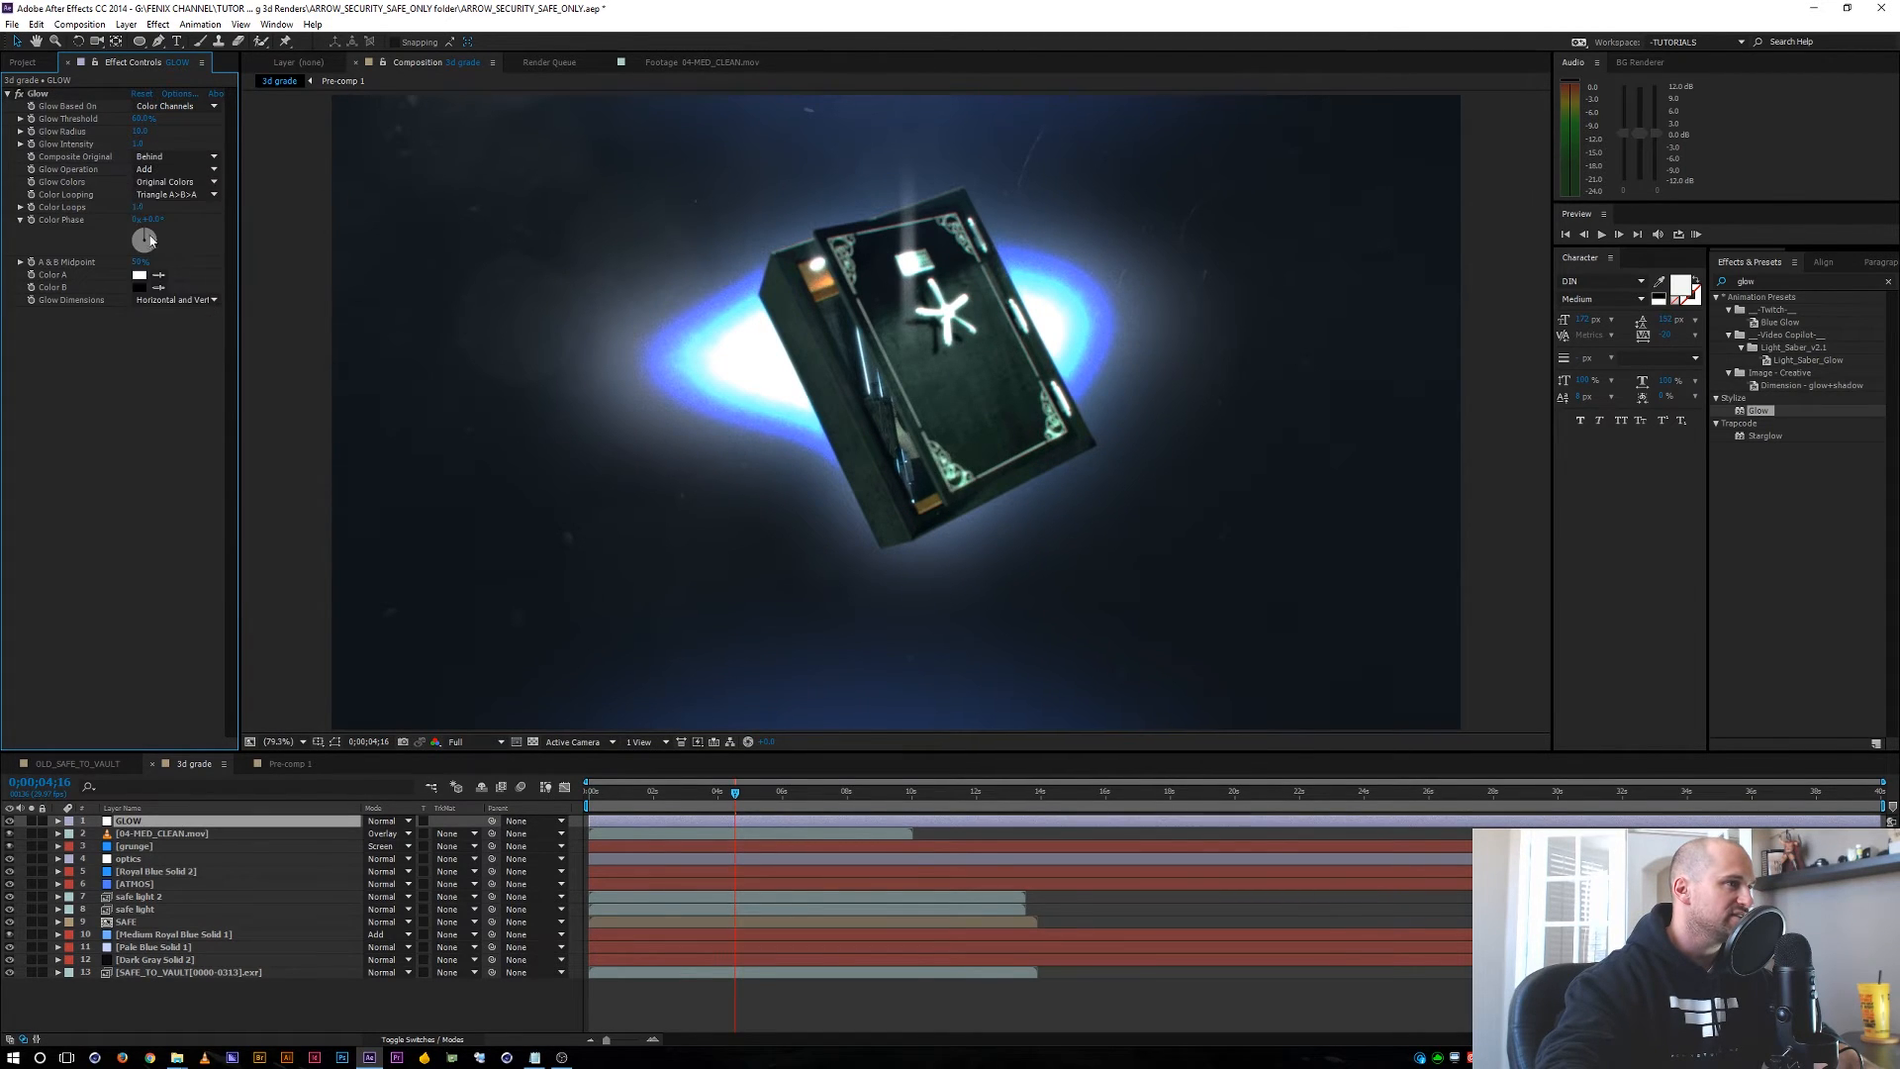
{"action": "left_click", "coordinate": [168, 182]}
{"action": "left_click", "coordinate": [190, 215]}
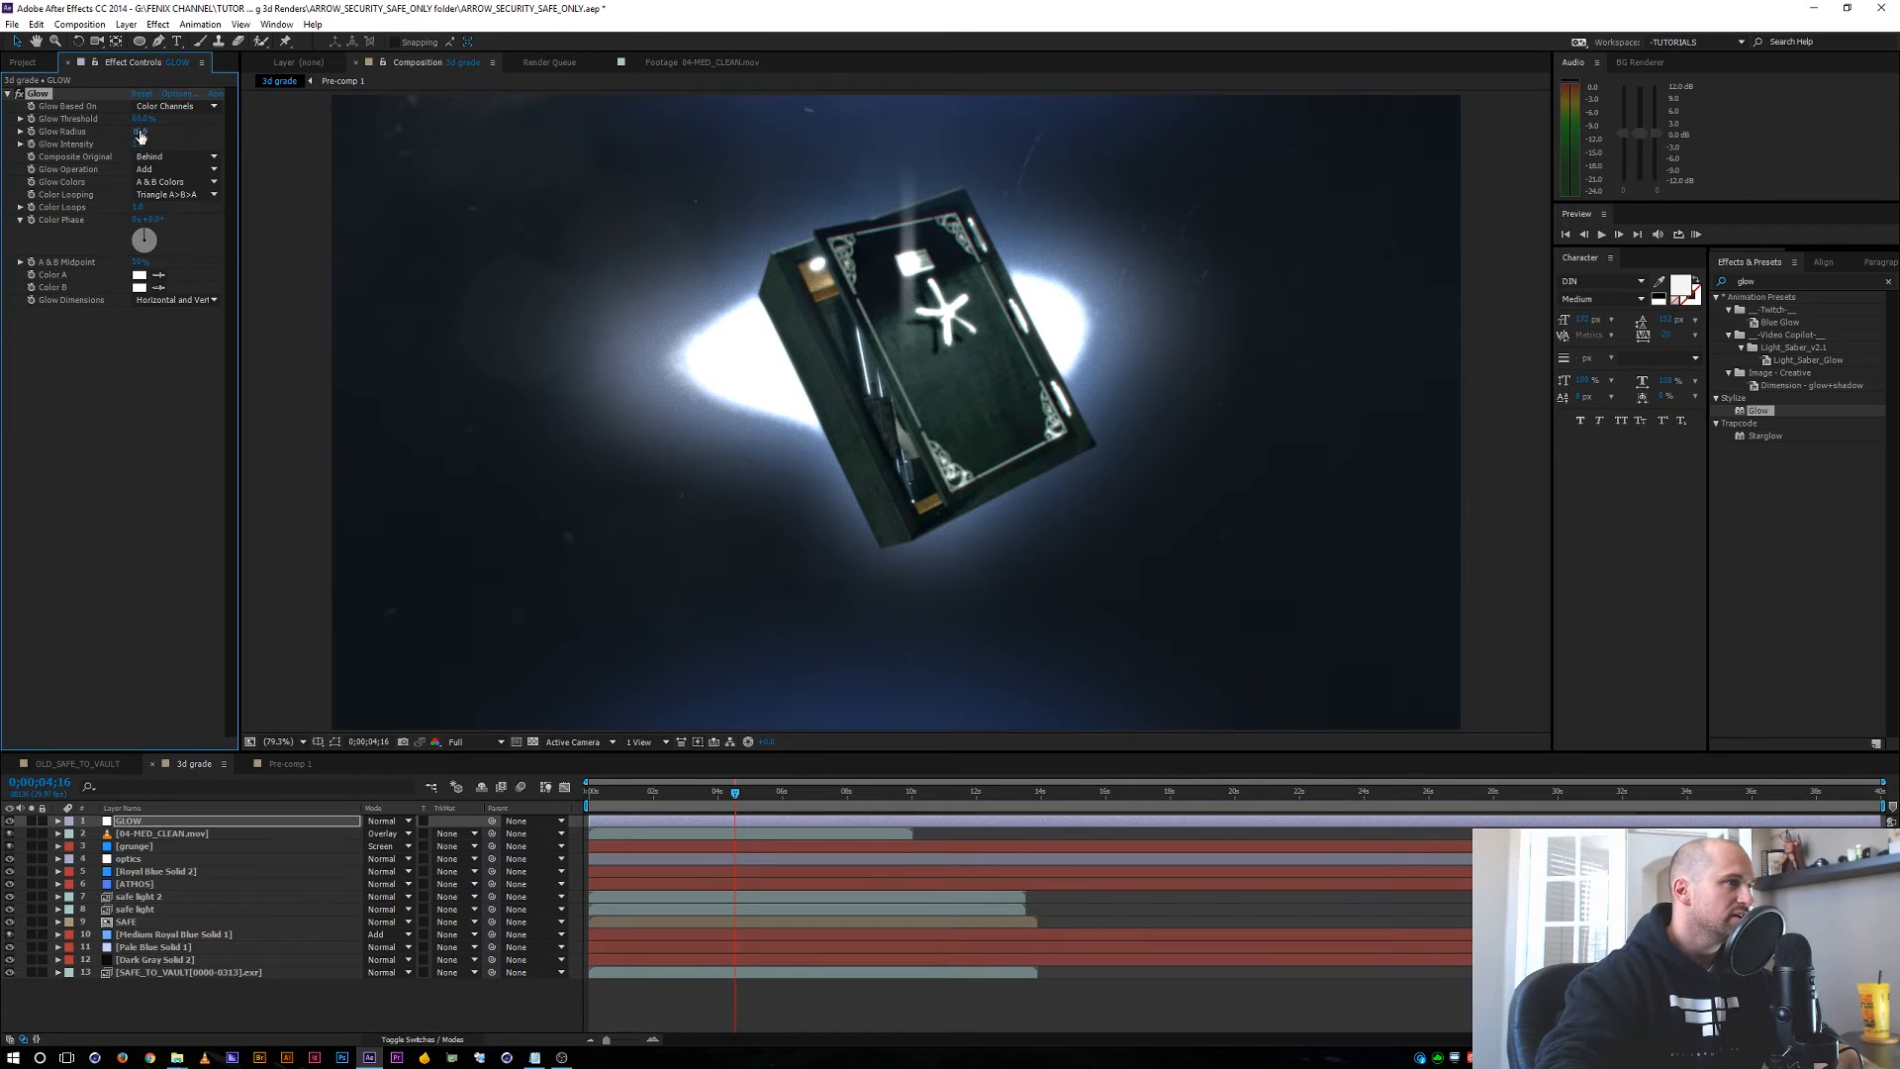
{"action": "mouse_move", "coordinate": [155, 131]}
{"action": "left_mouse_down"}
{"action": "mouse_move", "coordinate": [198, 129]}
{"action": "mouse_move", "coordinate": [172, 113]}
{"action": "left_mouse_up"}
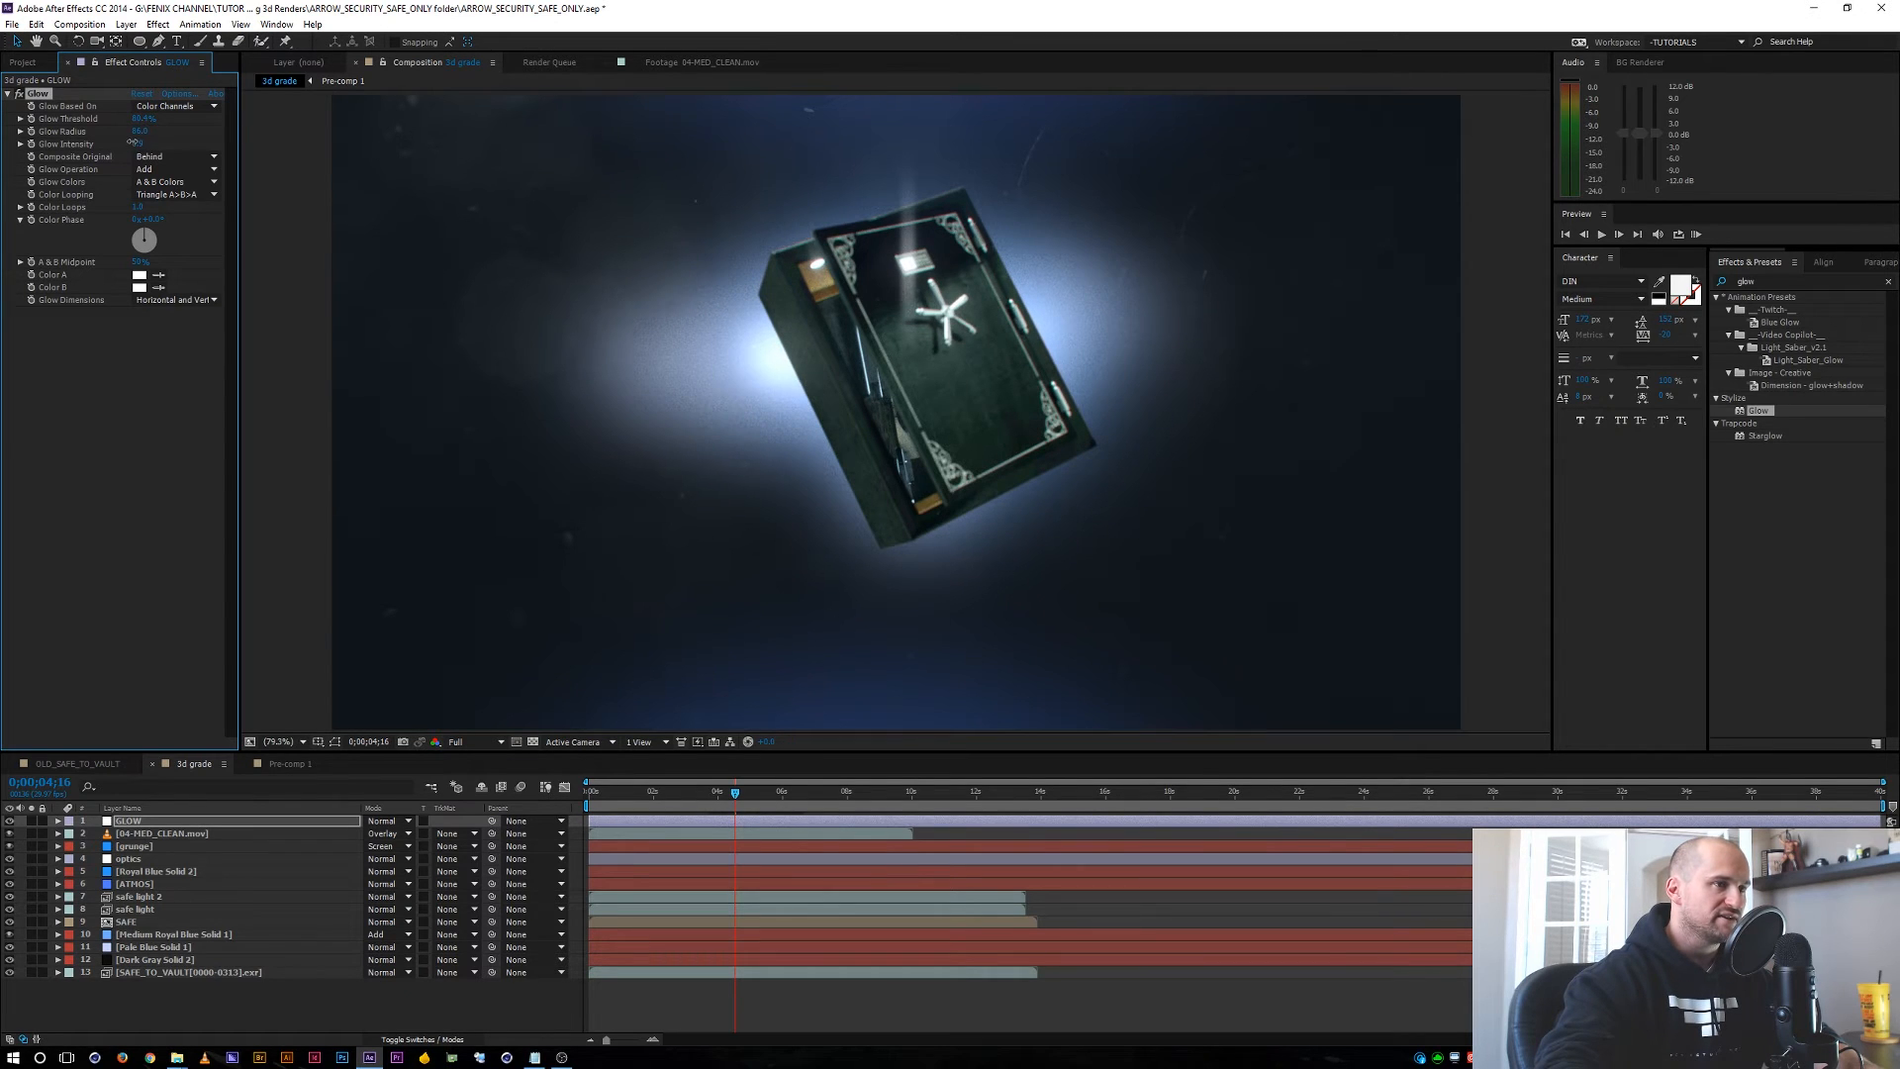
Compare the safe with the Glow effect off and on, both close up and in the full frame.
{"action": "left_click", "coordinate": [20, 94]}
{"action": "left_click", "coordinate": [19, 94]}
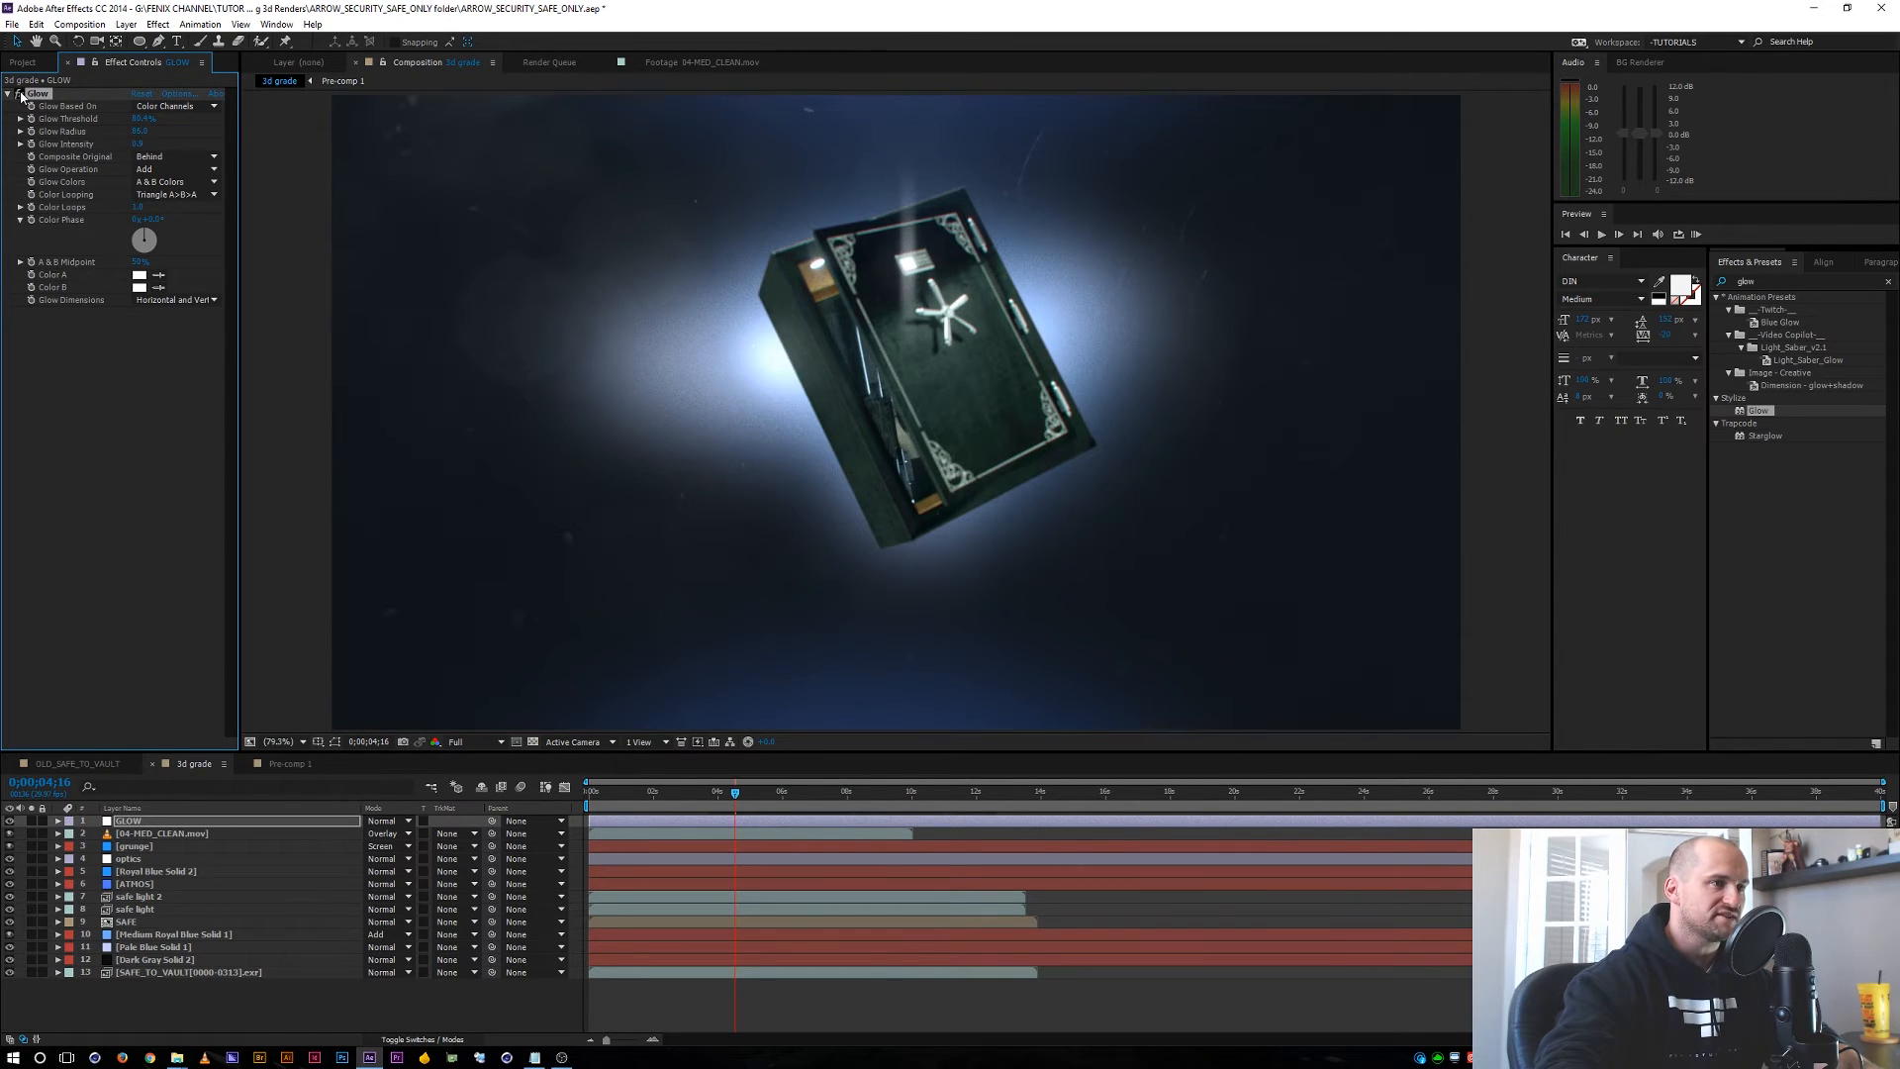
{"action": "scroll", "coordinate": [781, 366], "scroll_direction": "up", "scroll_amount": 3}
{"action": "scroll", "coordinate": [763, 357], "scroll_direction": "down", "scroll_amount": 1}
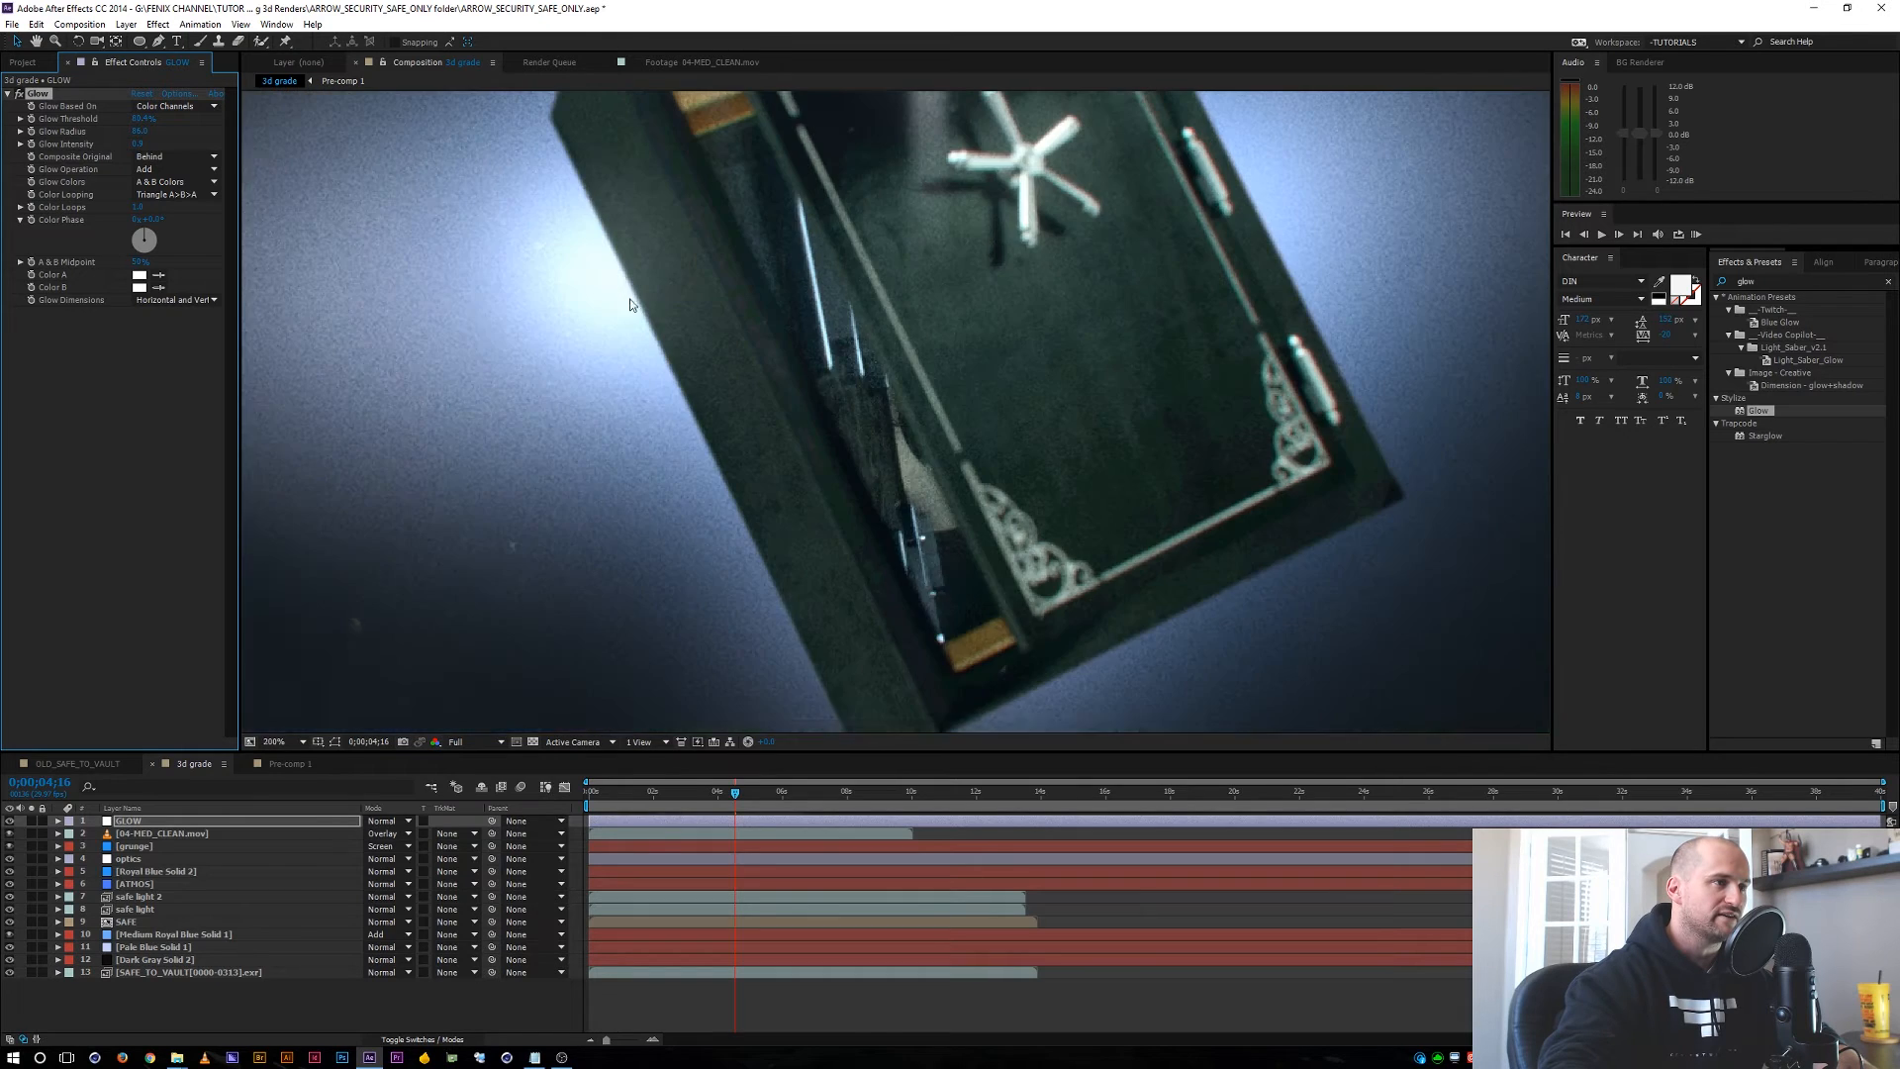
{"action": "key", "text": "space"}
{"action": "left_click_drag", "start_coordinate": [636, 305], "coordinate": [787, 386]}
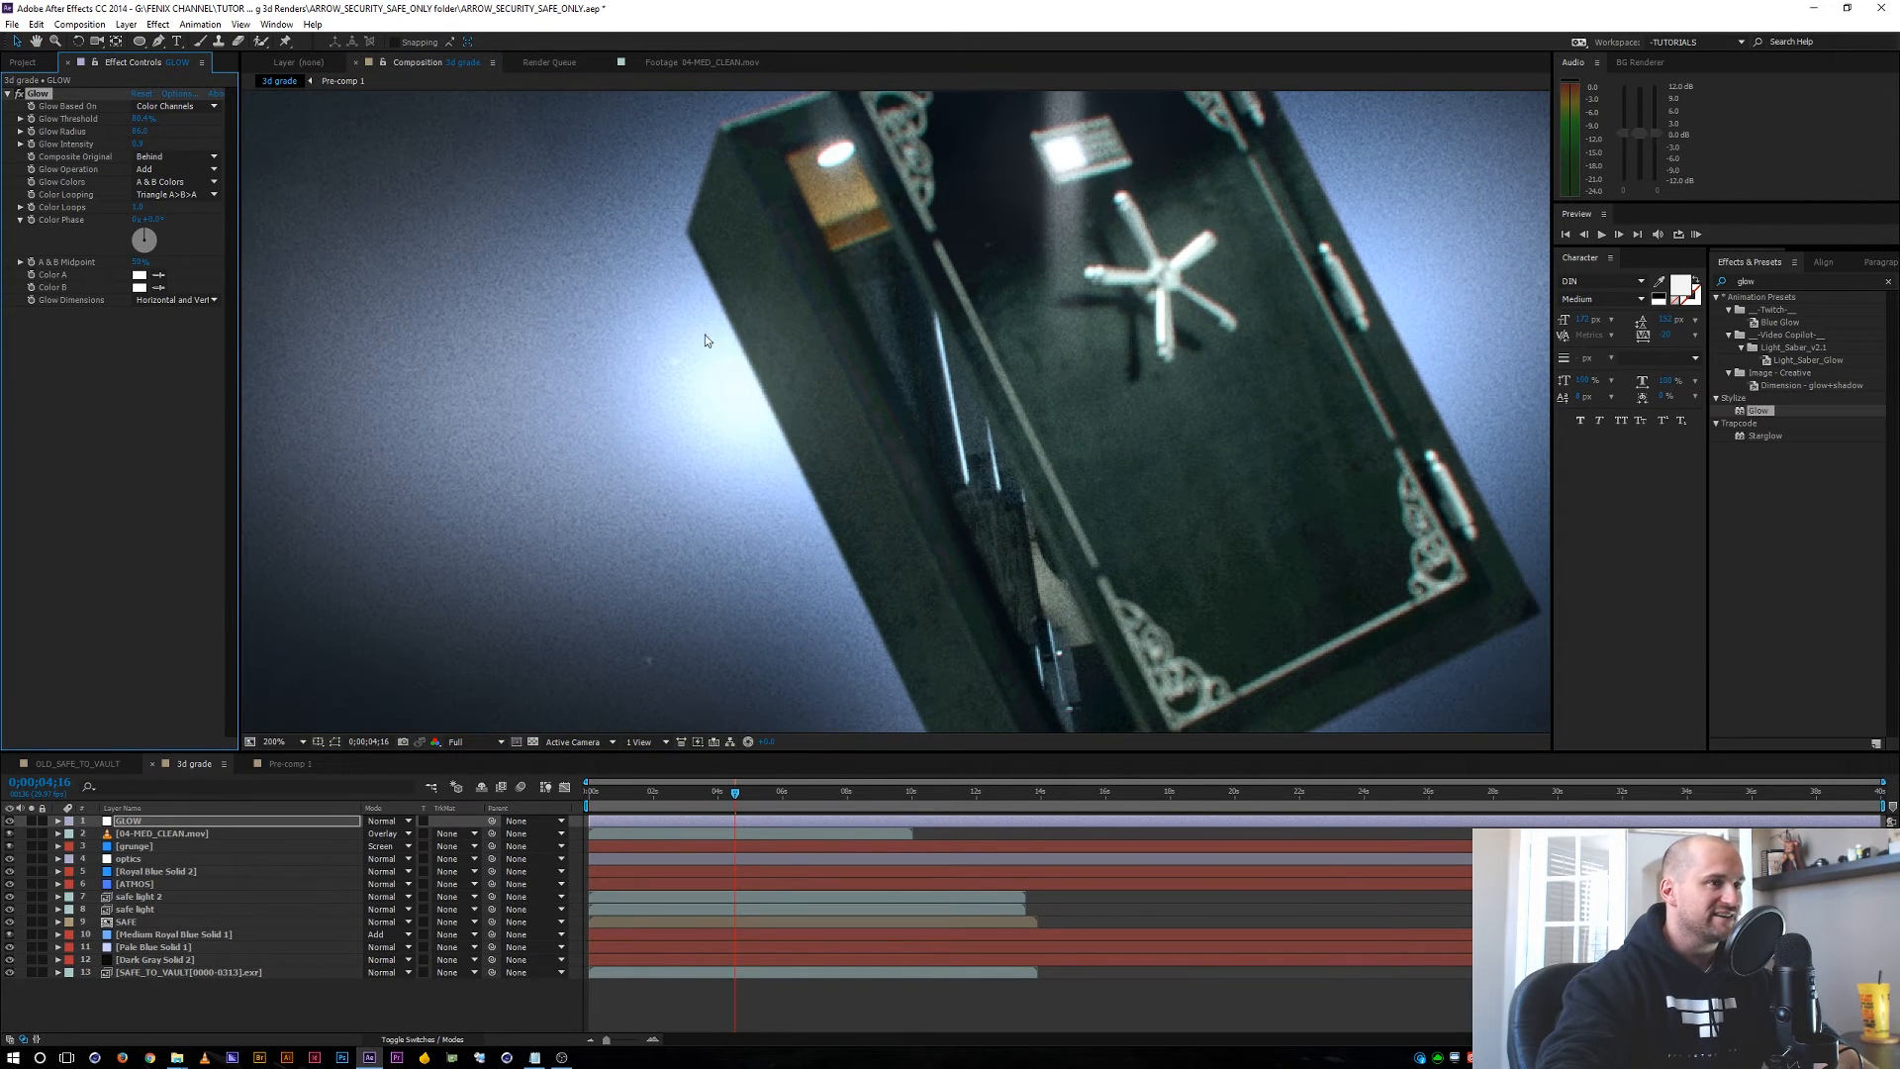
{"action": "left_click", "coordinate": [19, 94]}
{"action": "left_click", "coordinate": [18, 94]}
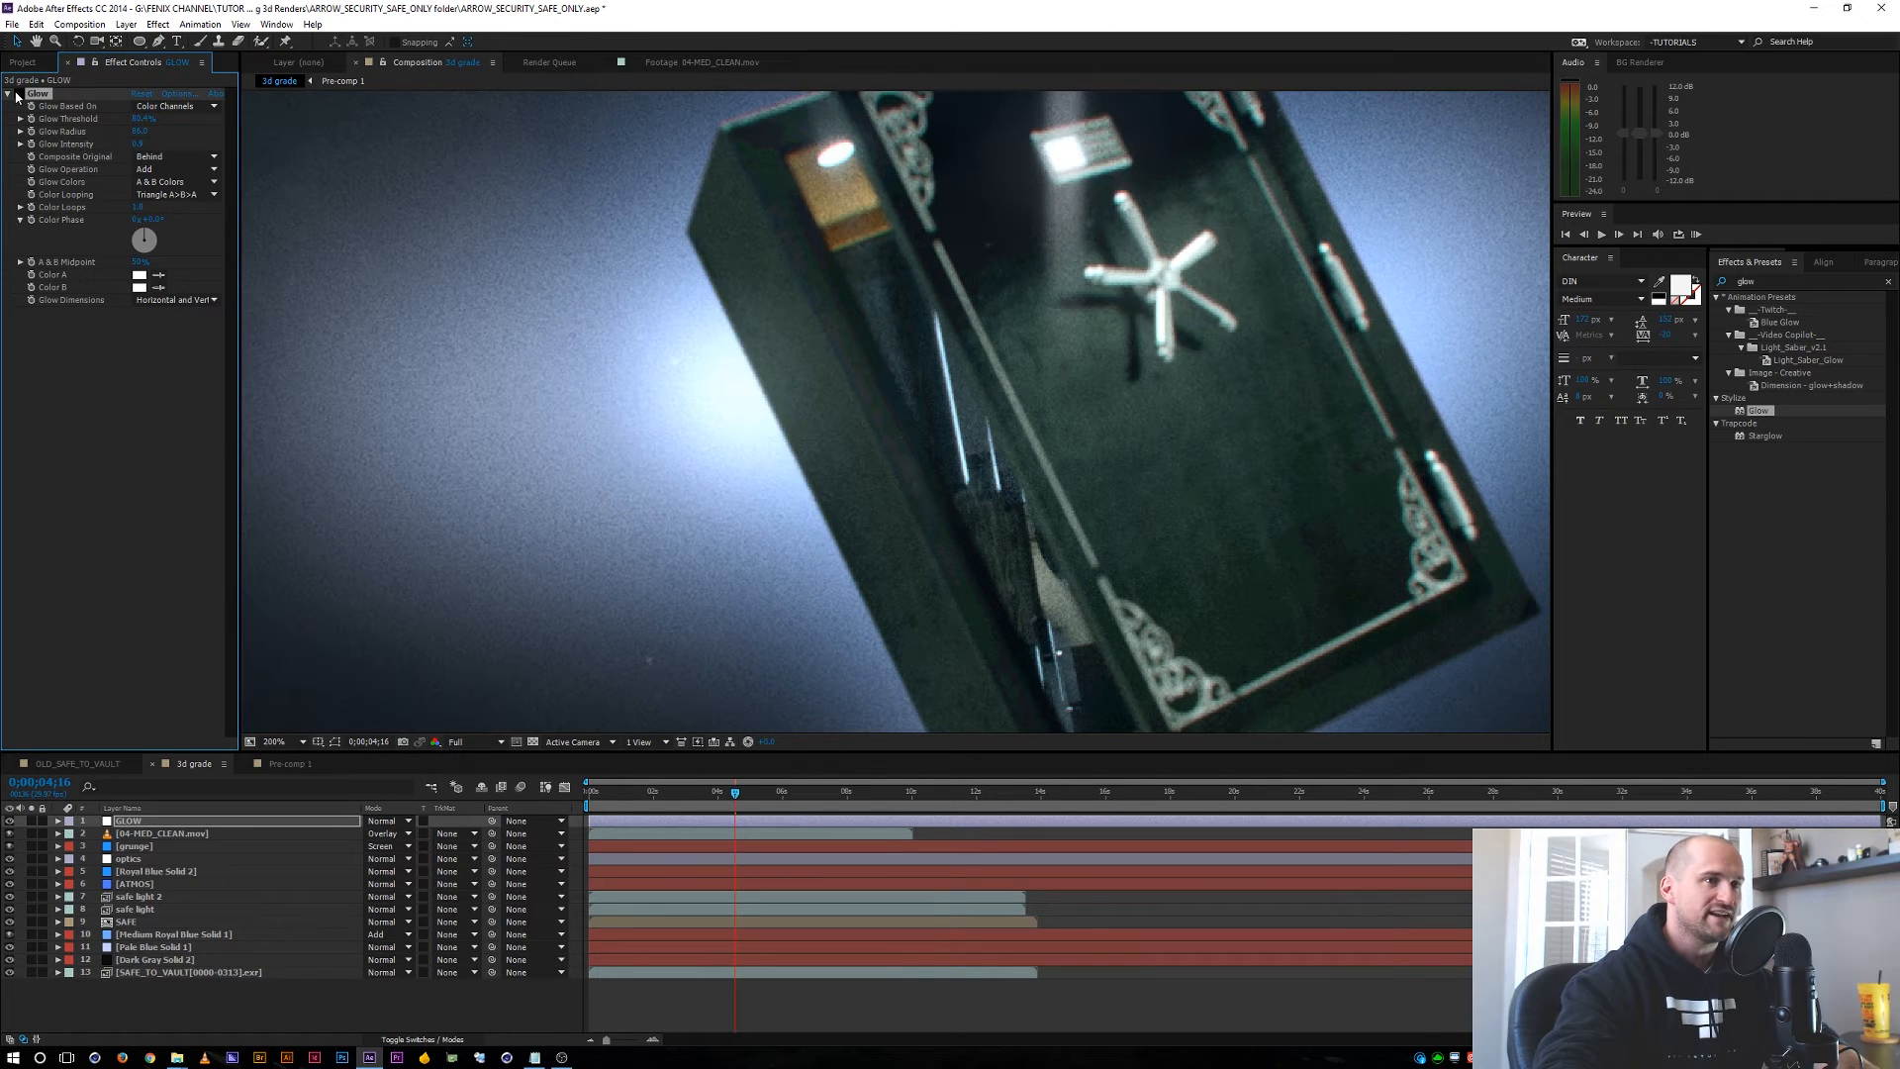
{"action": "left_click", "coordinate": [18, 94]}
{"action": "left_click", "coordinate": [19, 94]}
{"action": "scroll", "coordinate": [865, 367], "scroll_direction": "down", "scroll_amount": 1}
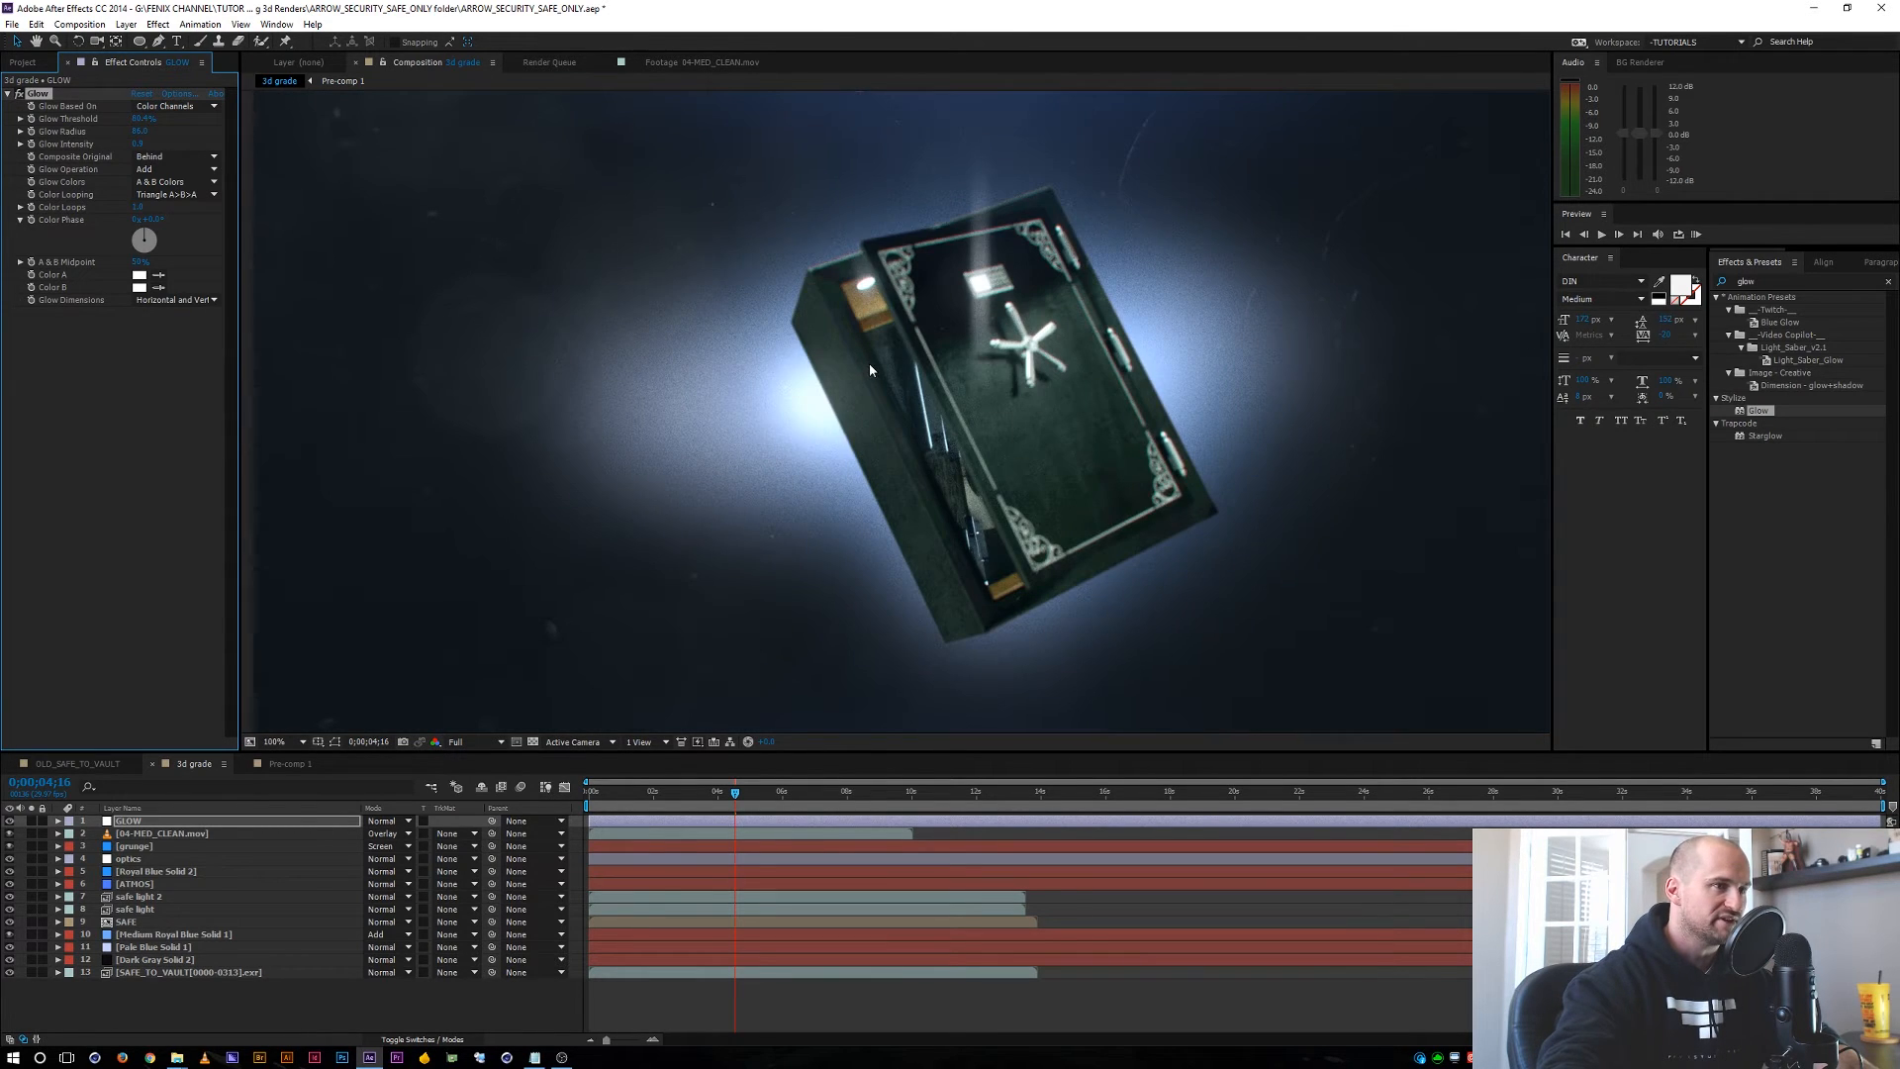
{"action": "key", "text": "shift+slash"}
Check the layer stack of the OLD_SAFE_TO_VAULT composition for reference and return to the 3d grade composition.
{"action": "left_click", "coordinate": [327, 1008]}
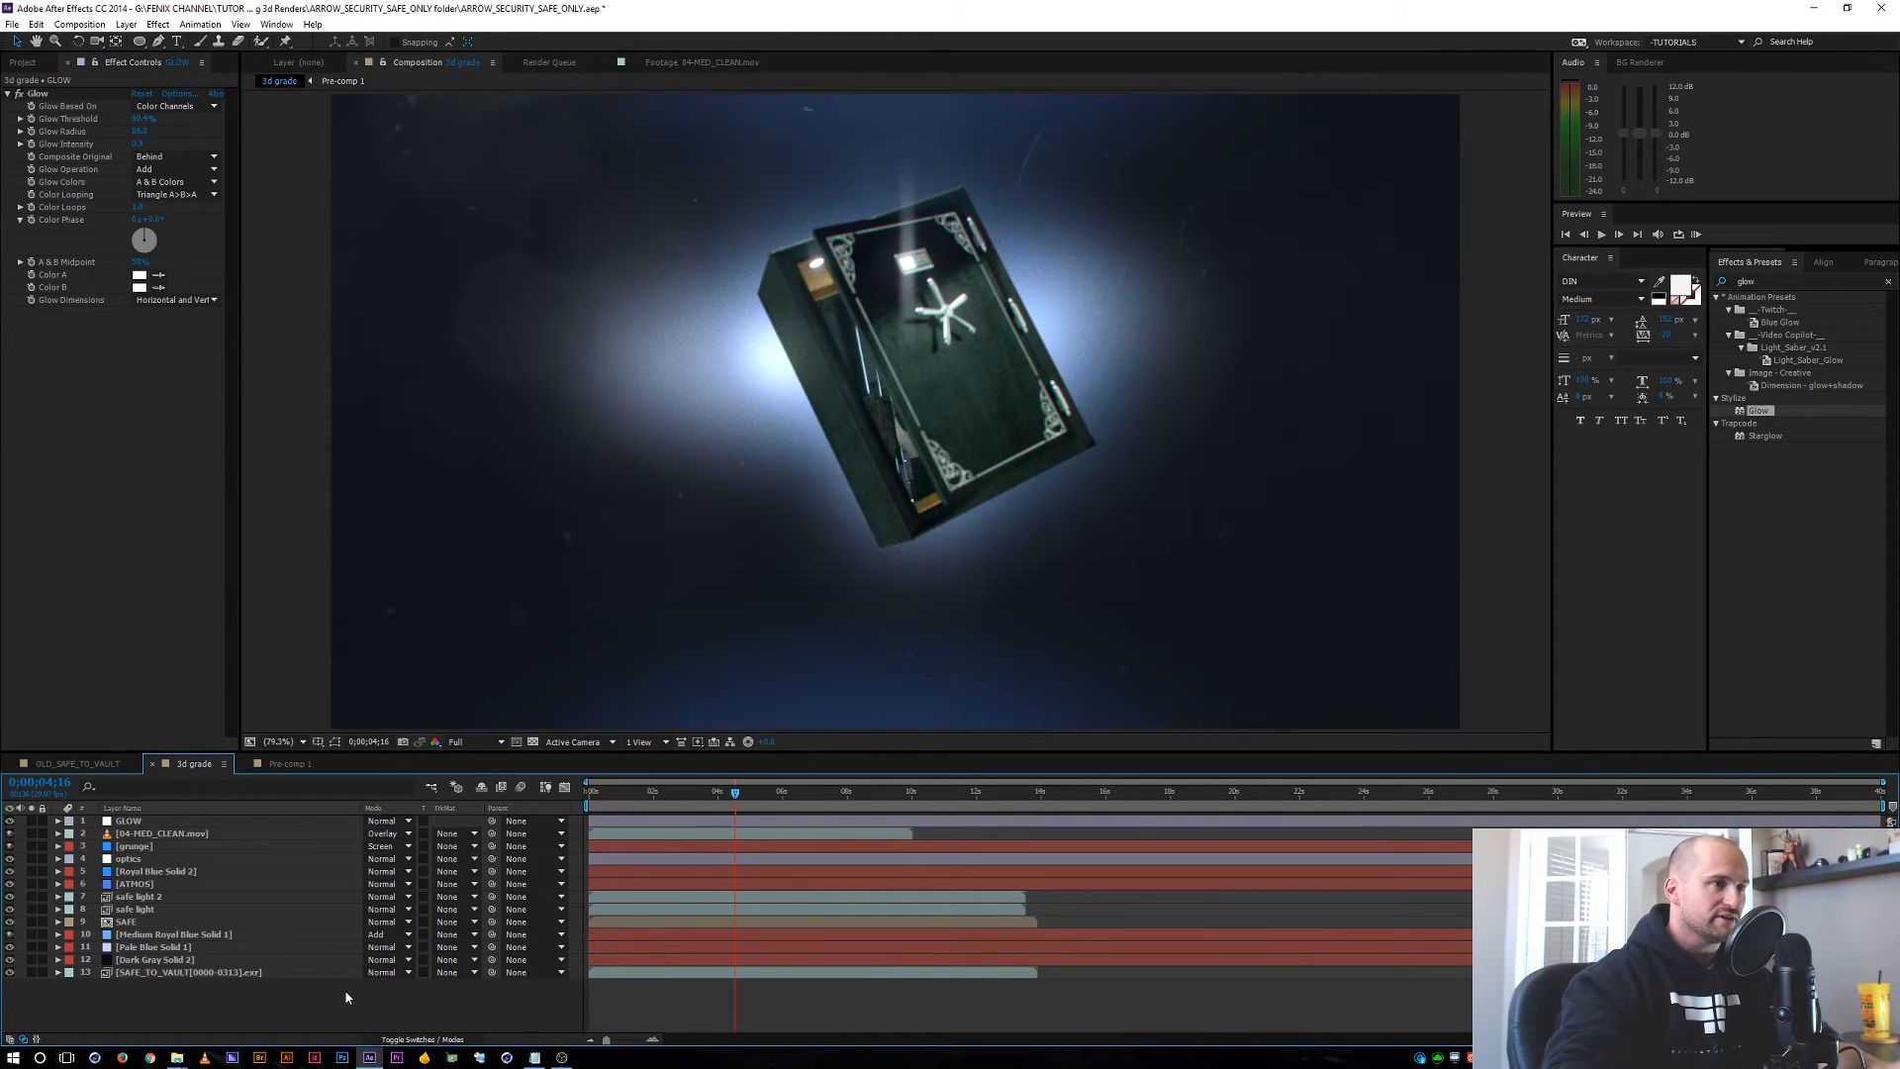
{"action": "left_click", "coordinate": [117, 764]}
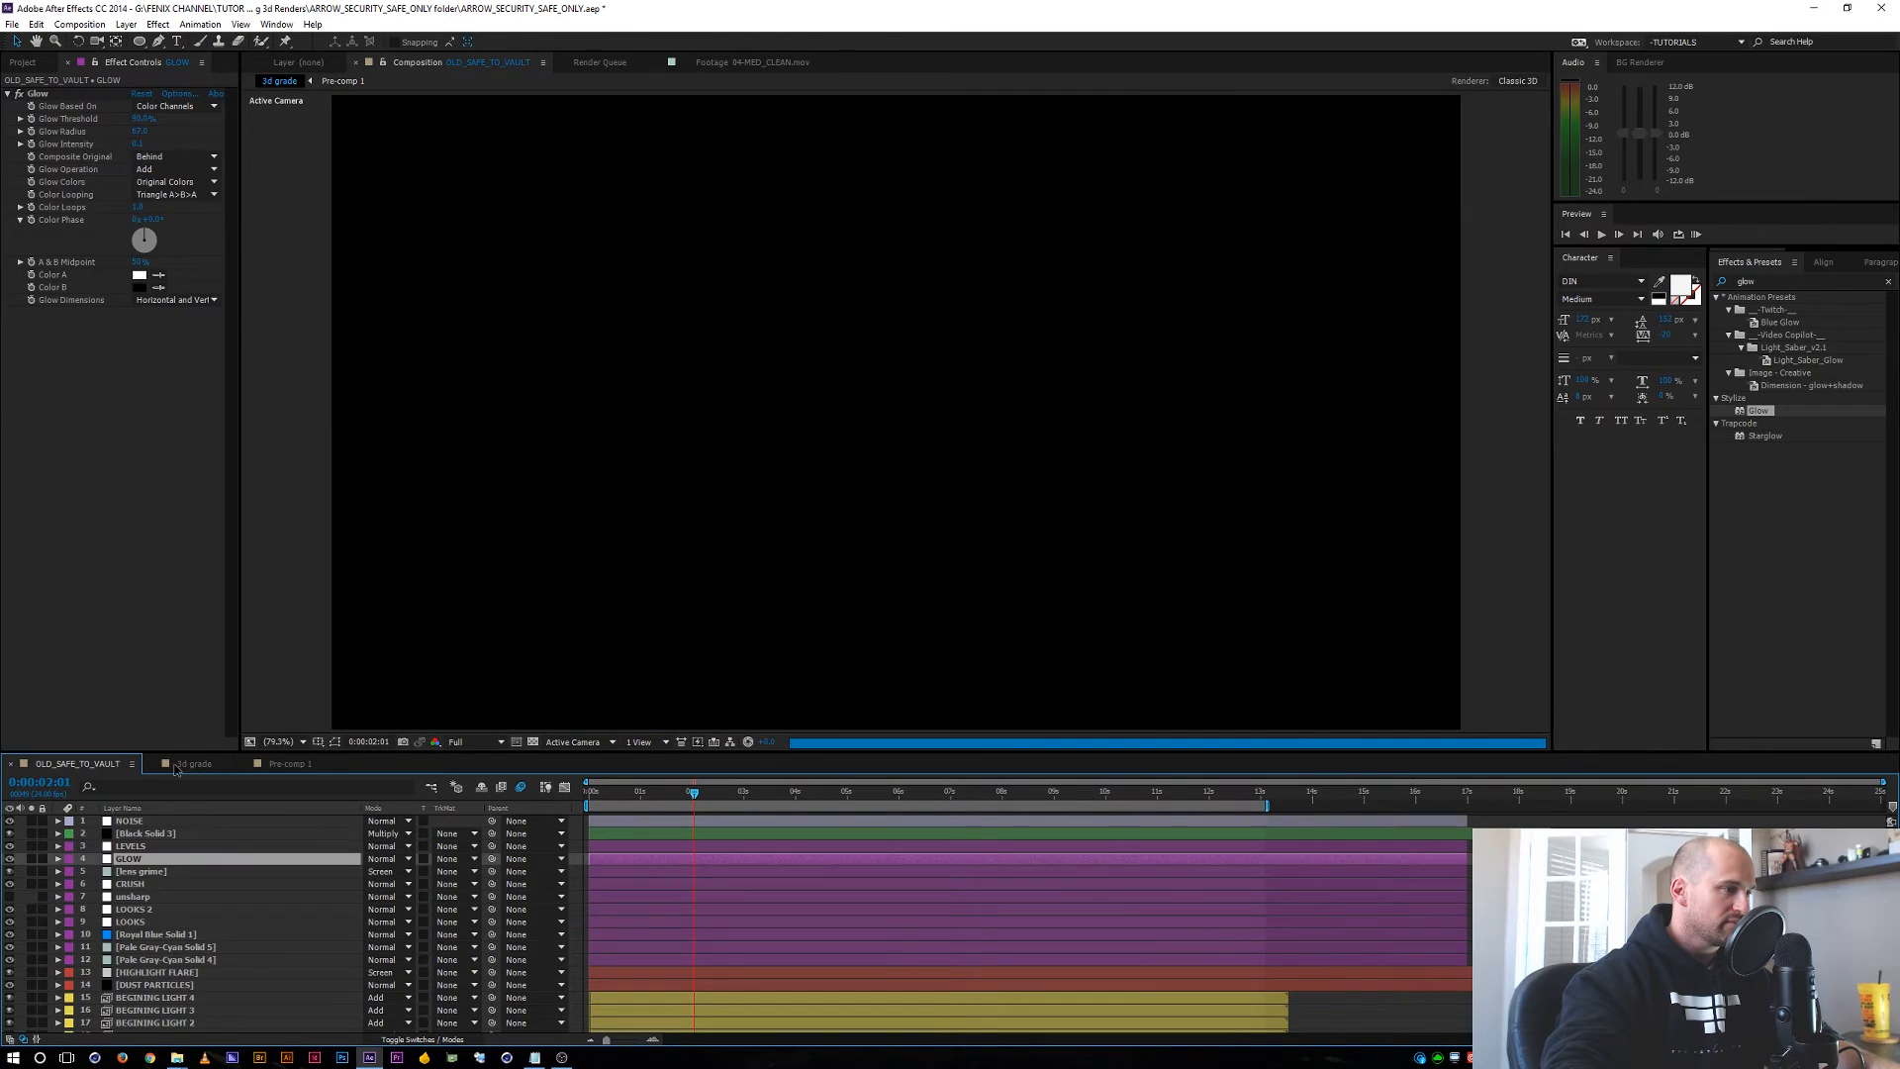
{"action": "left_click", "coordinate": [193, 765]}
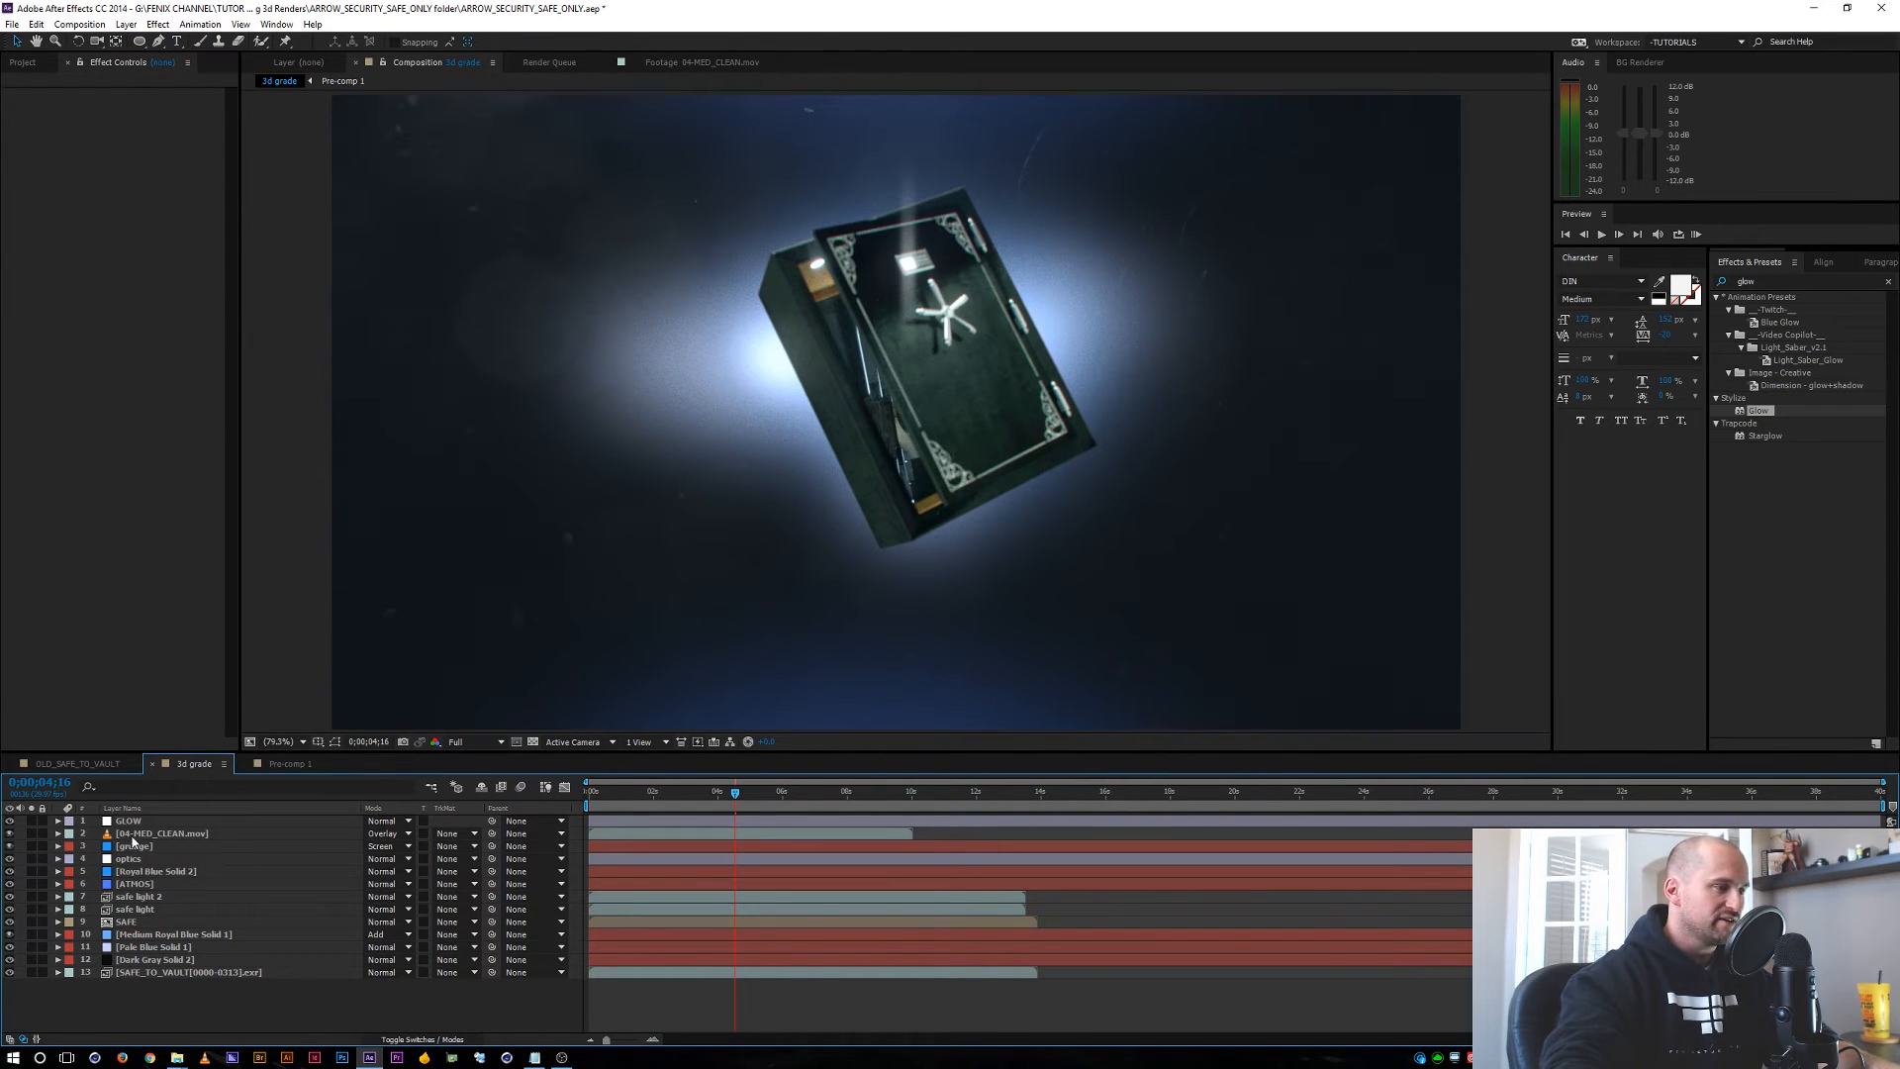
Create another adjustment layer, name it CC, and place it above the GLOW layer.
{"action": "left_click", "coordinate": [156, 837]}
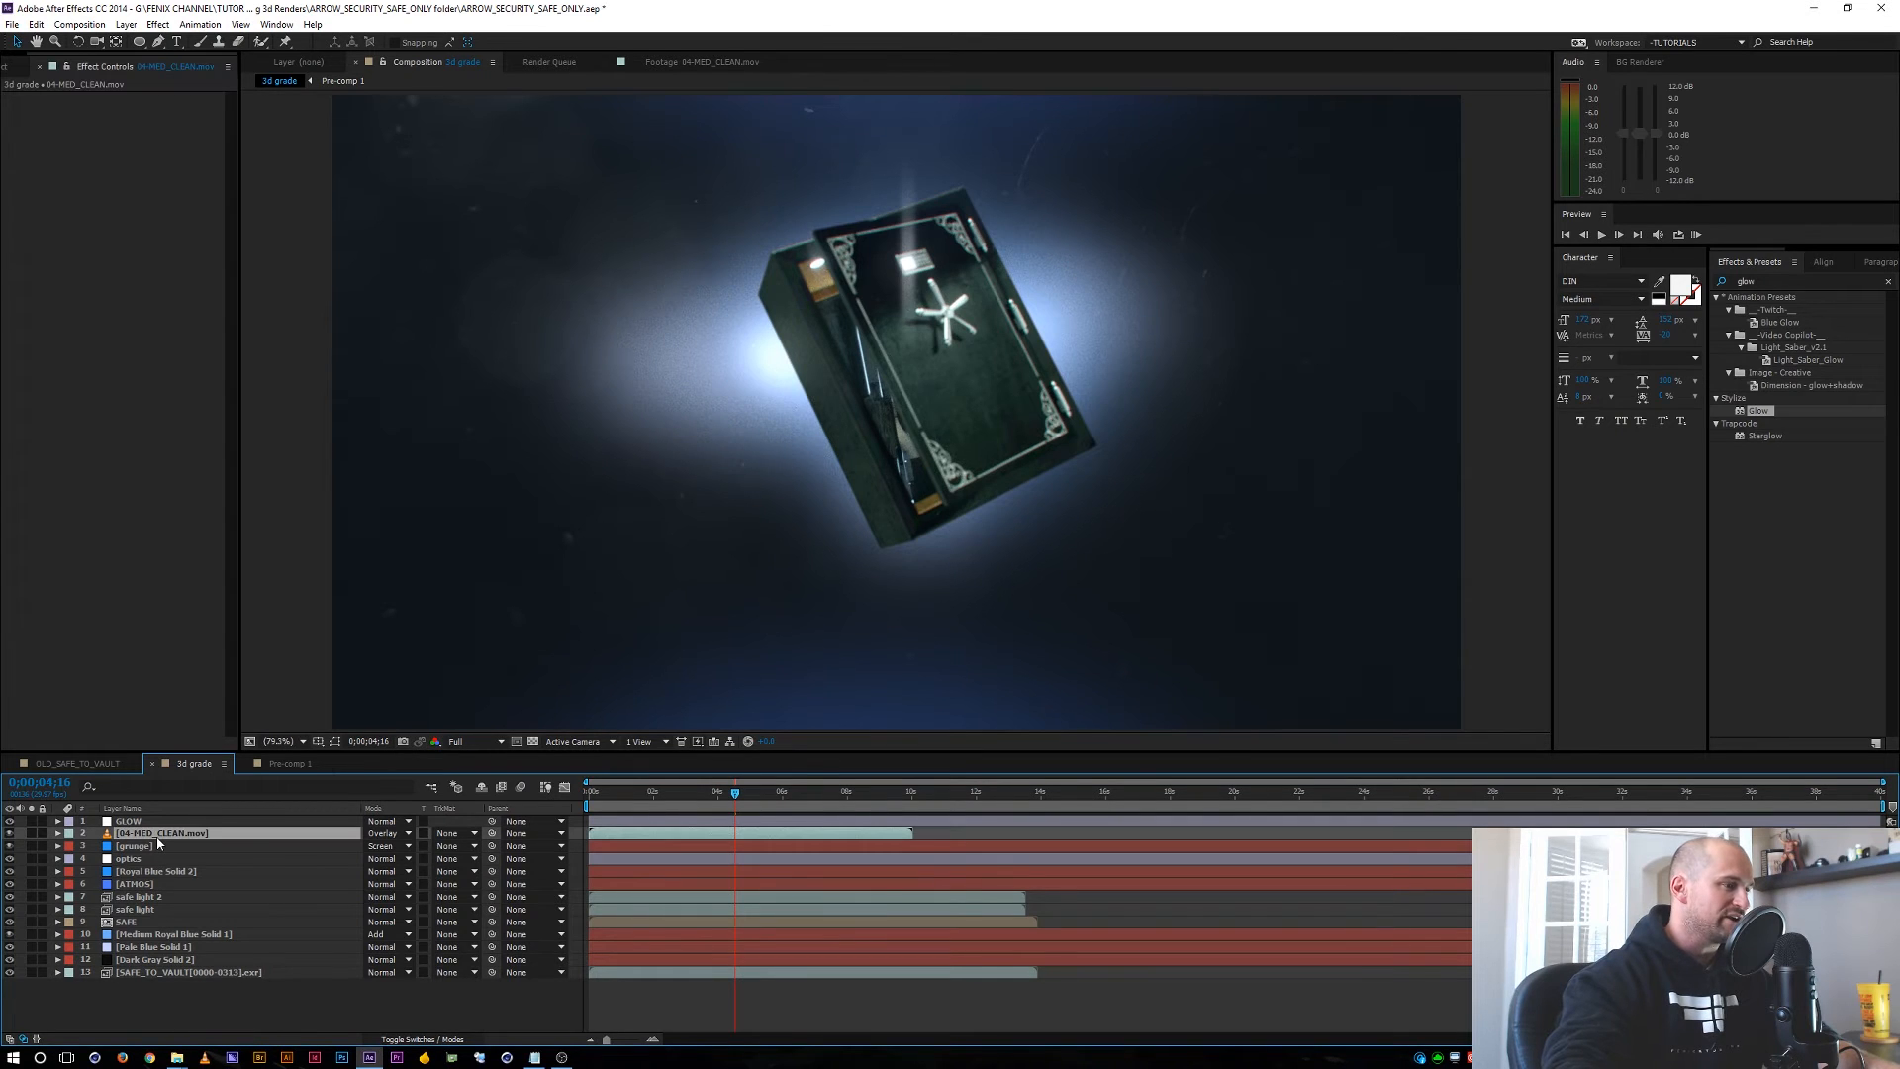
{"action": "key", "text": "ctrl"}
{"action": "key", "text": "ctrl+shift+y"}
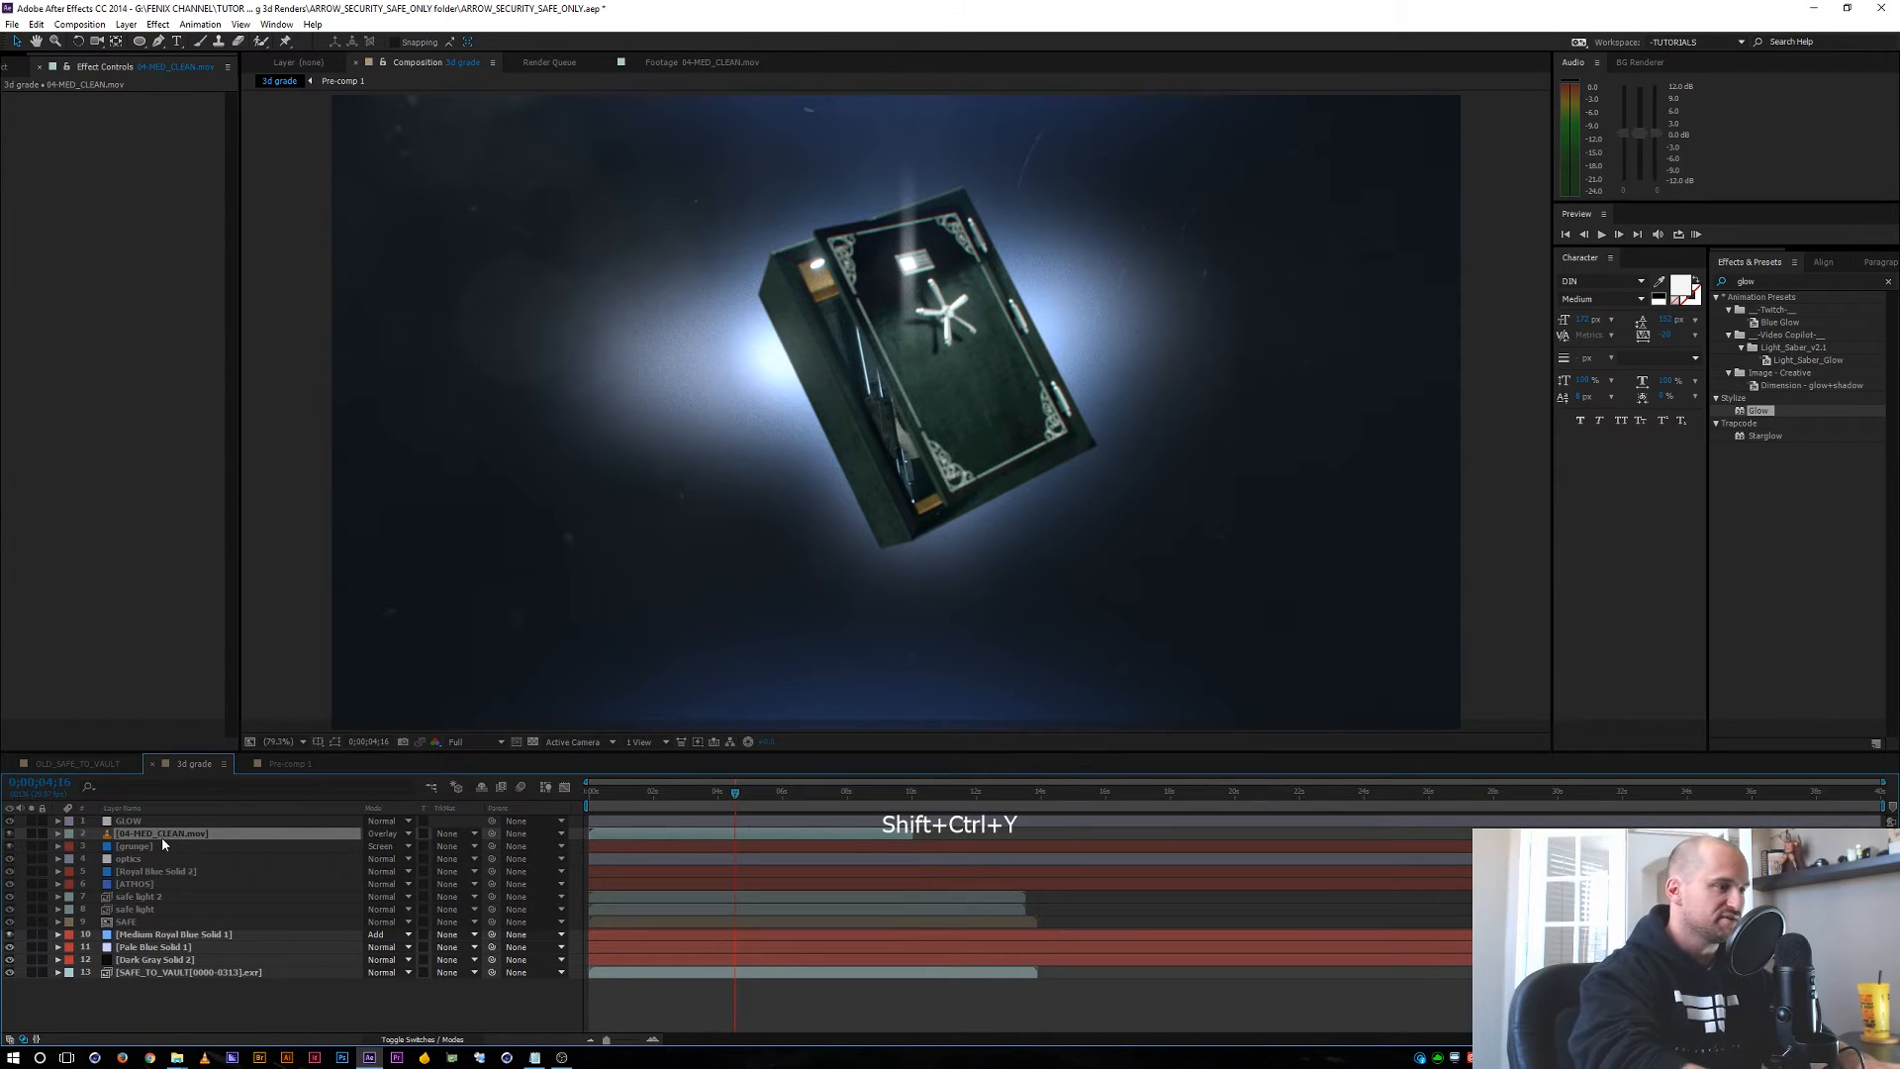
{"action": "key", "text": "alt"}
{"action": "key", "text": "ctrl+alt+y"}
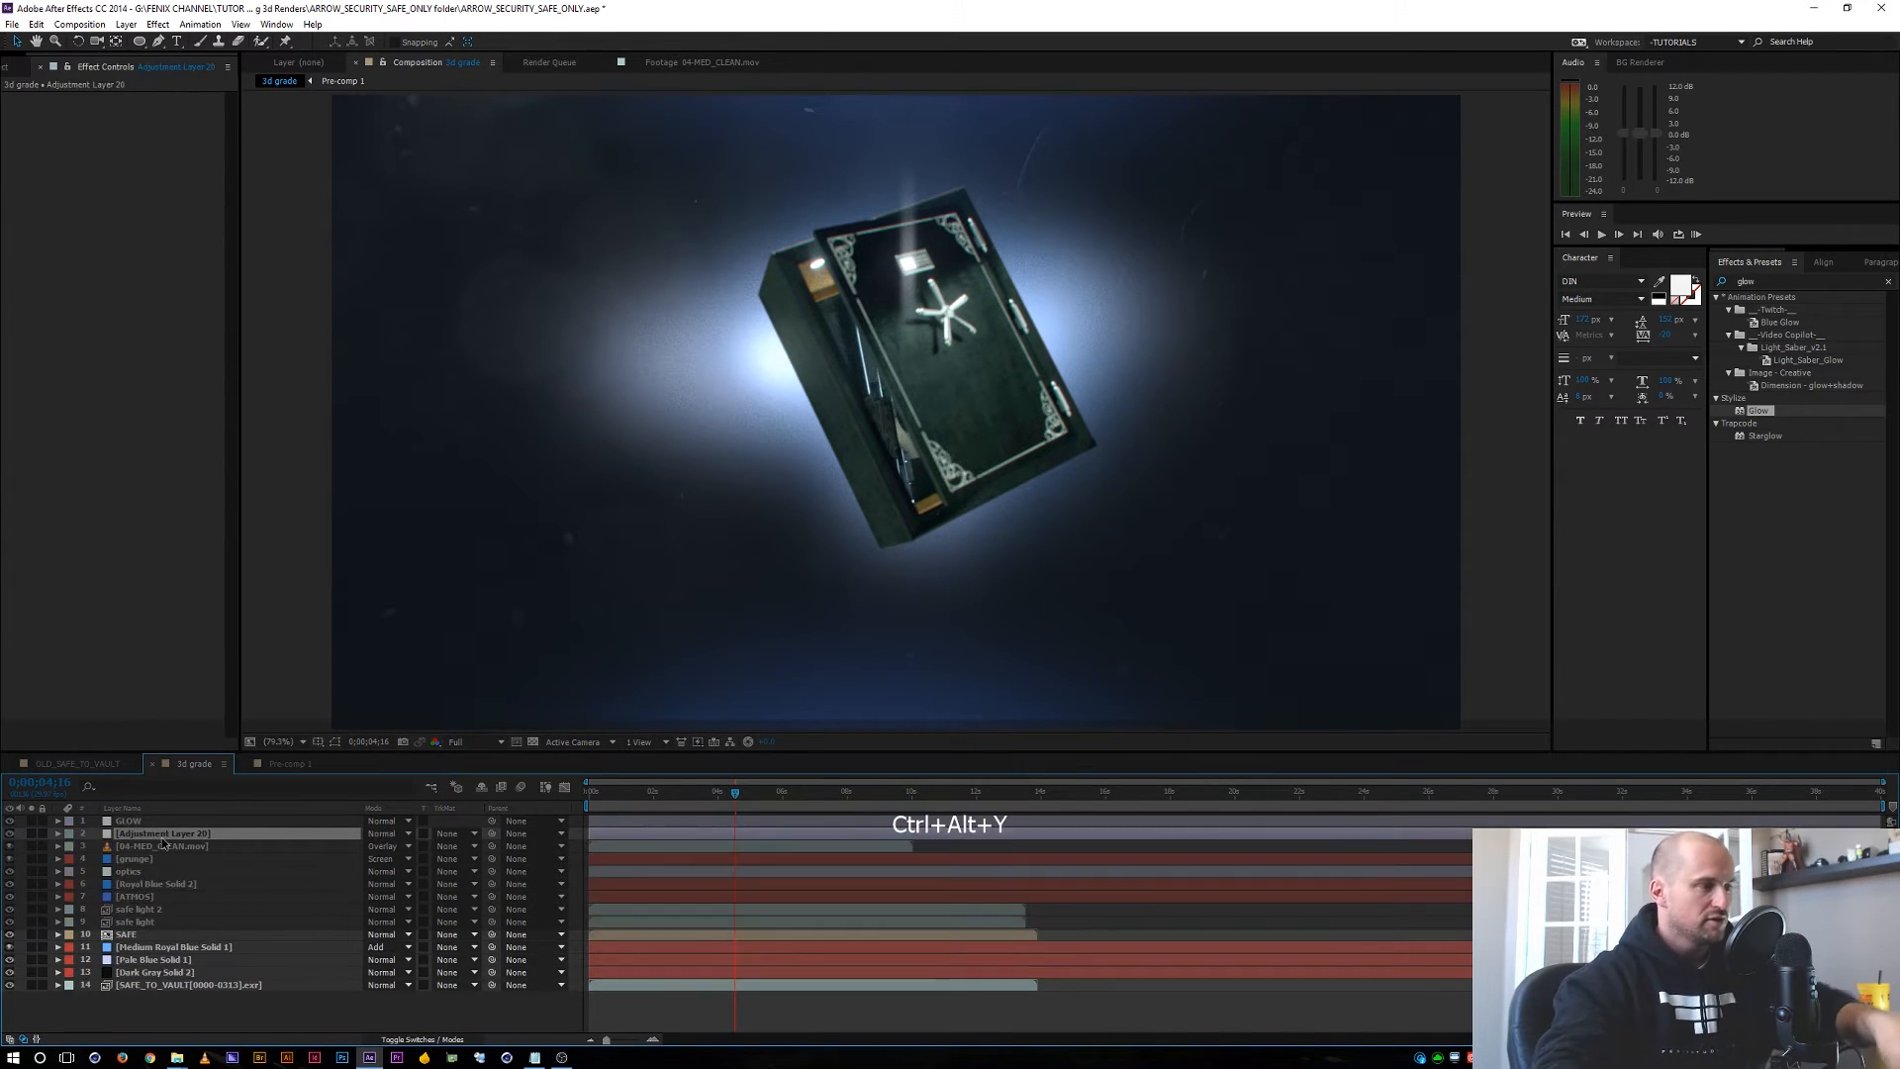
{"action": "key", "text": "Return"}
{"action": "type", "text": "CC"}
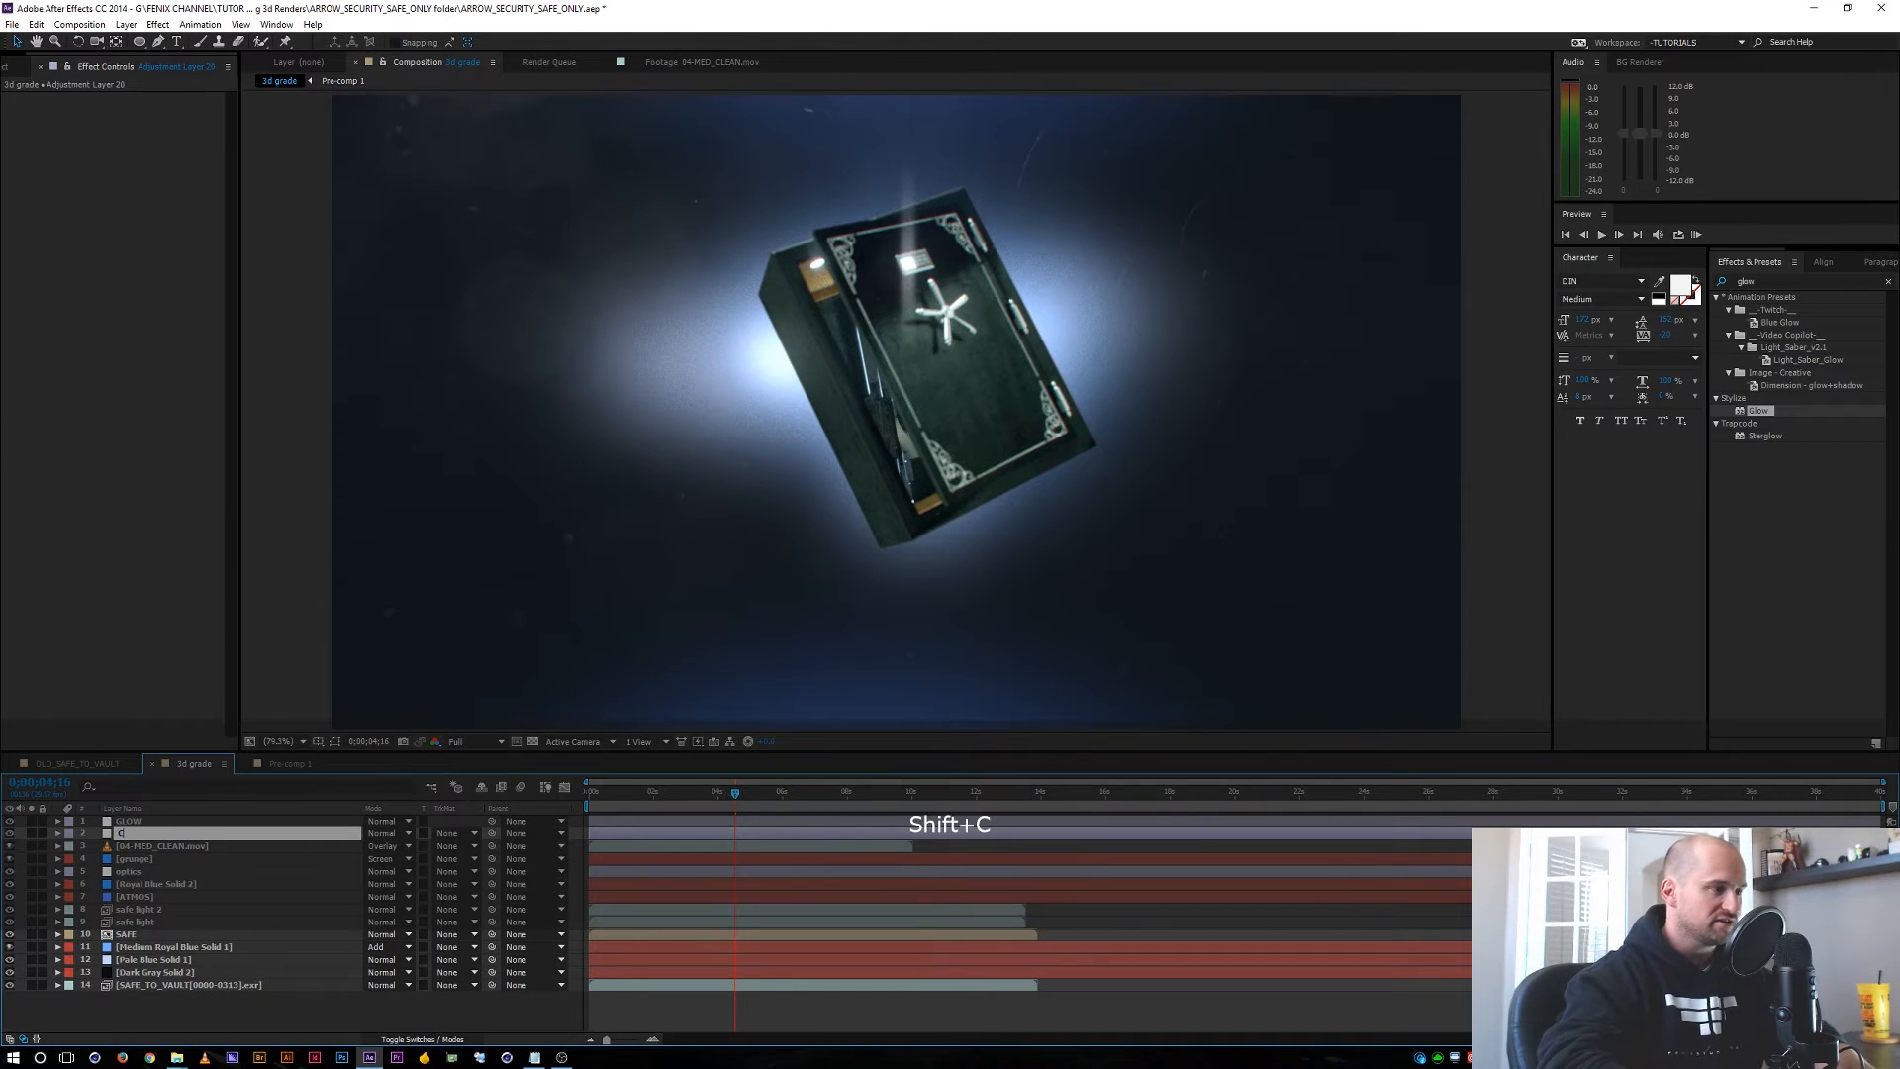
{"action": "key", "text": "Return"}
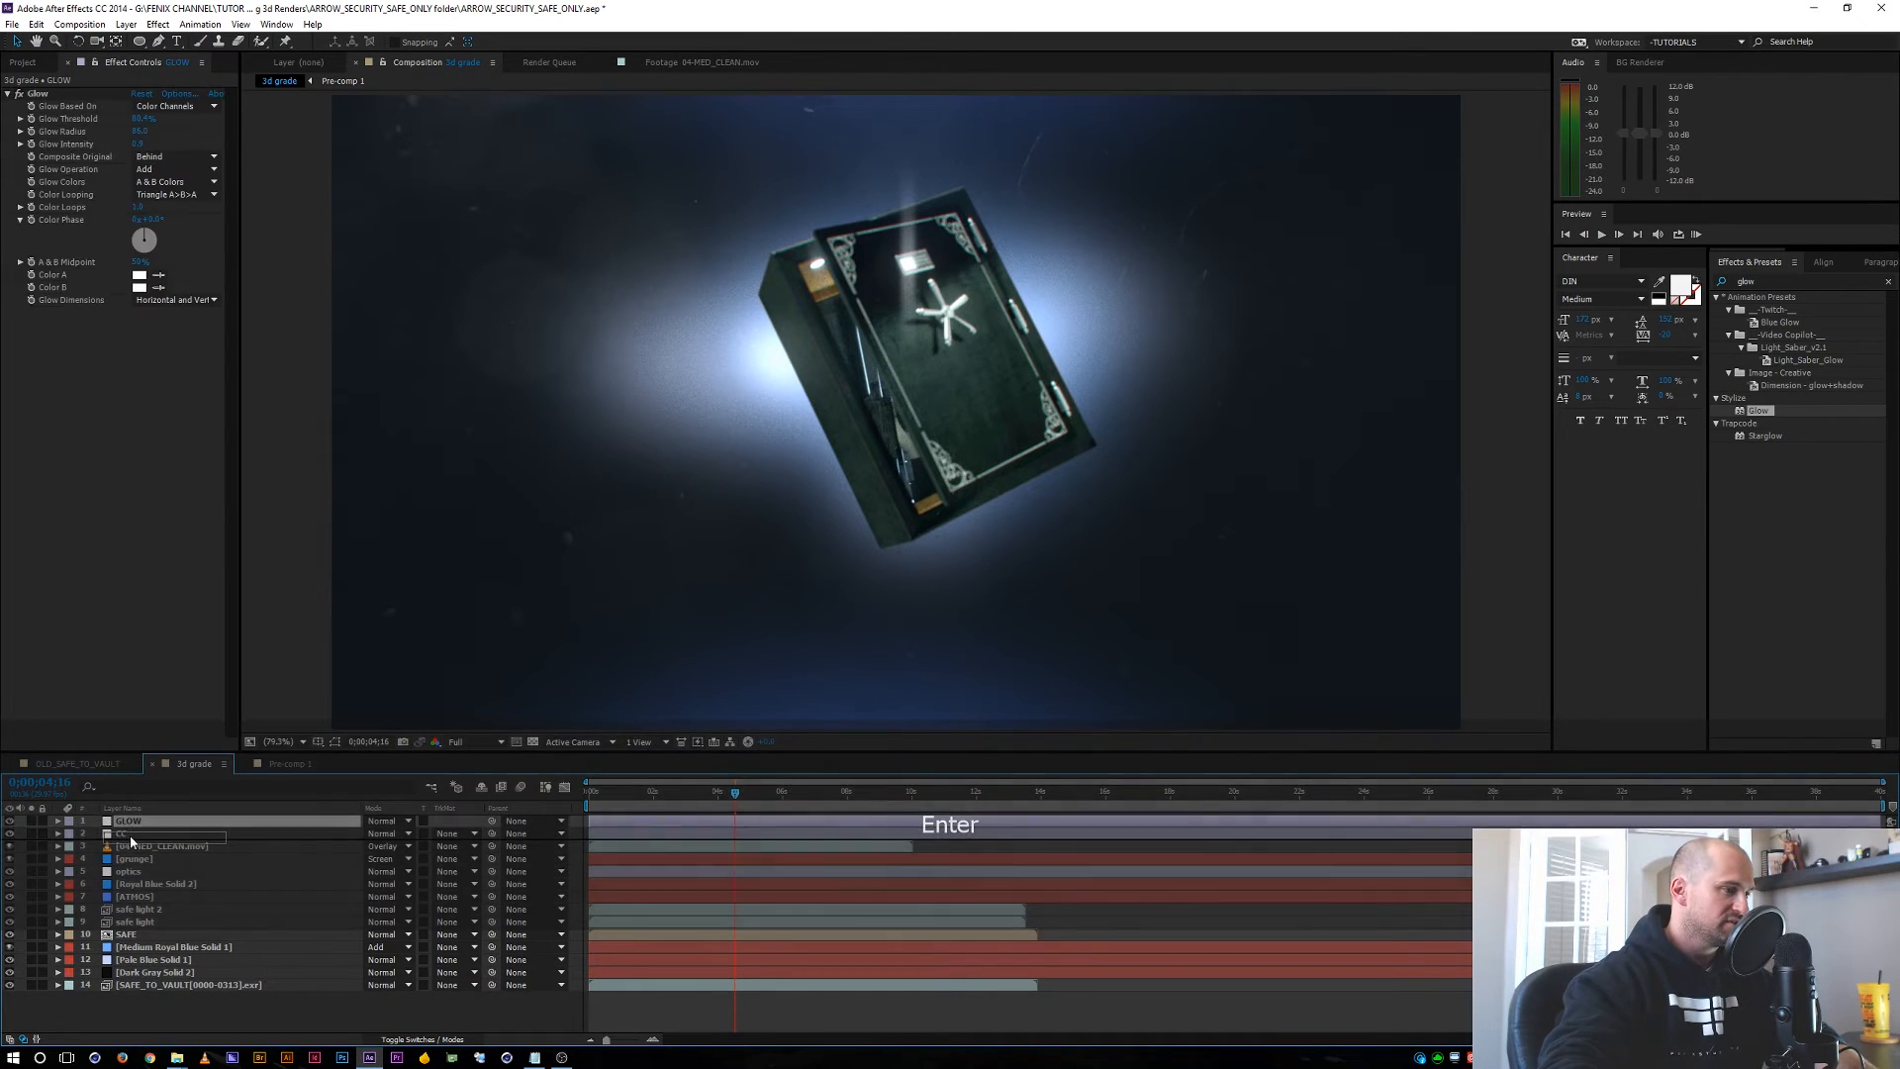
{"action": "left_click_drag", "start_coordinate": [129, 833], "coordinate": [141, 819]}
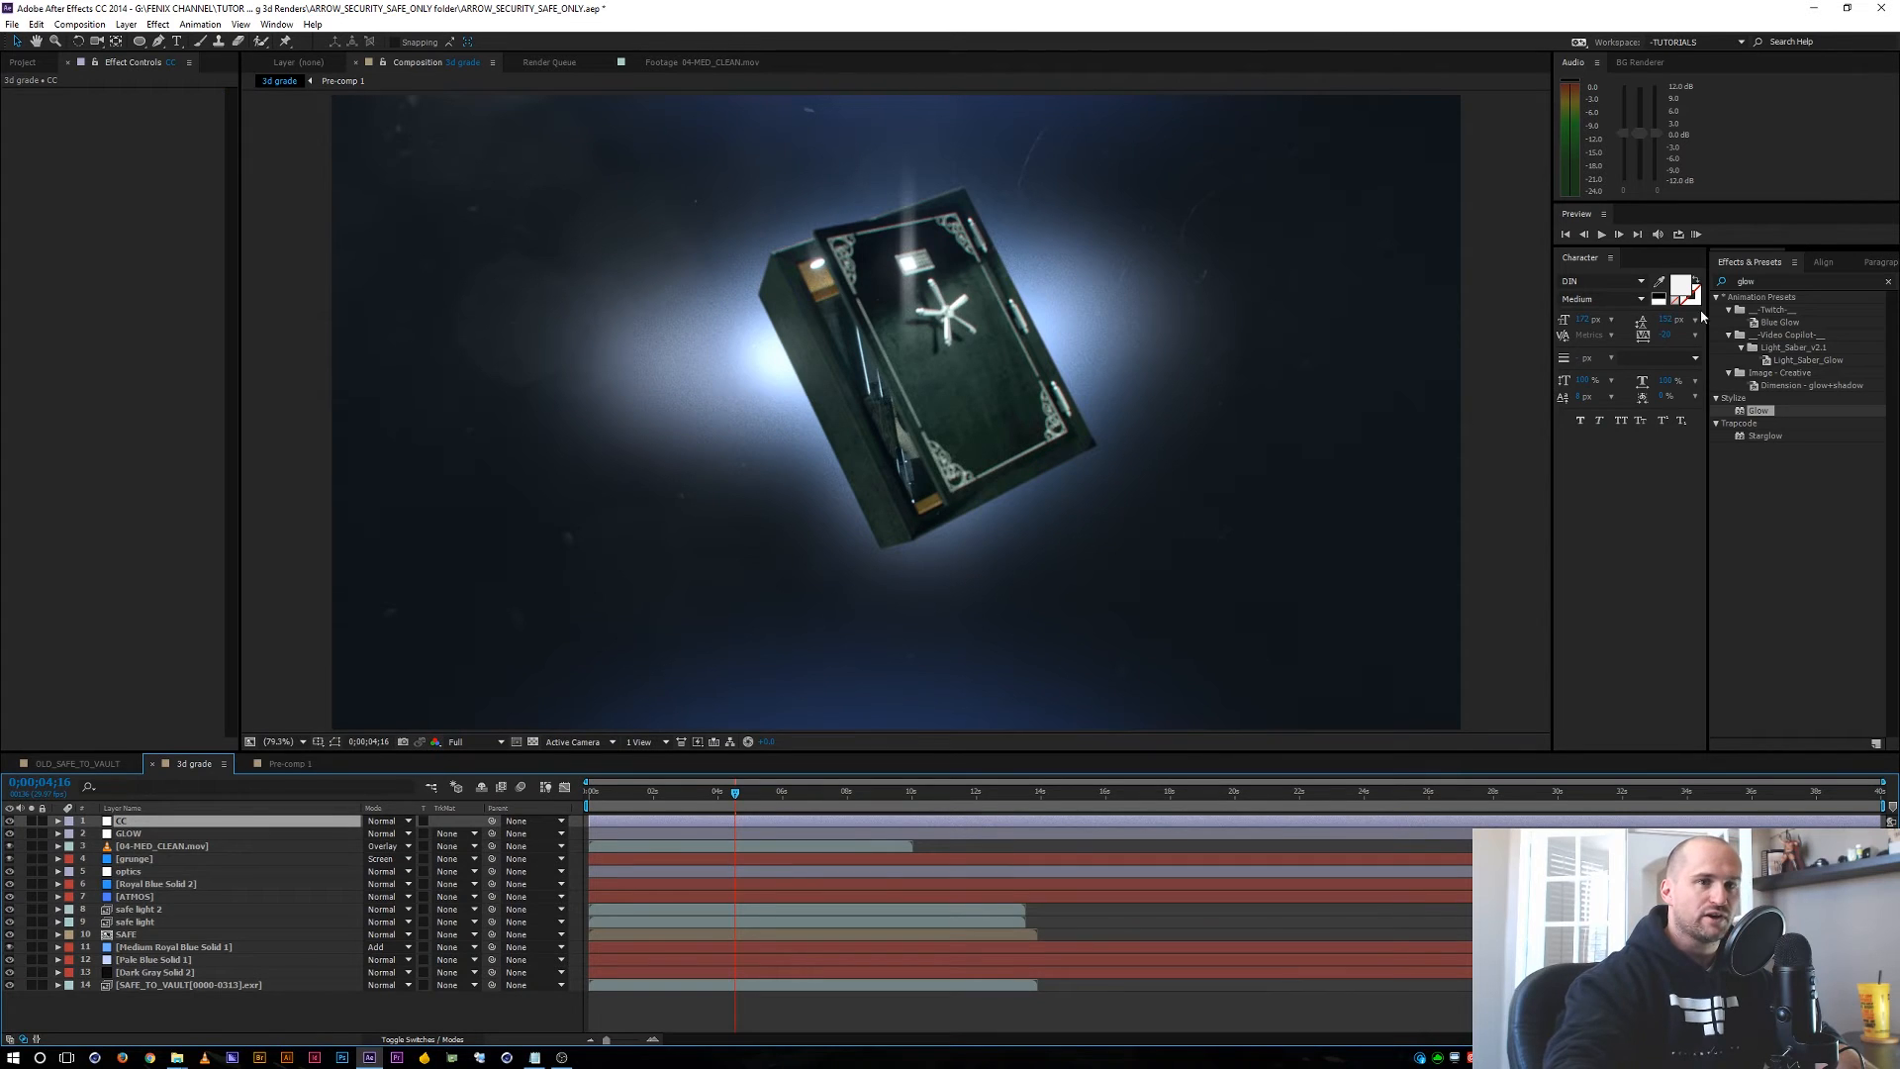
Add the Levels effect to the CC layer, lowering Input White and slightly raising Input Black to increase contrast.
{"action": "left_click", "coordinate": [1772, 281]}
{"action": "type", "text": "levels"}
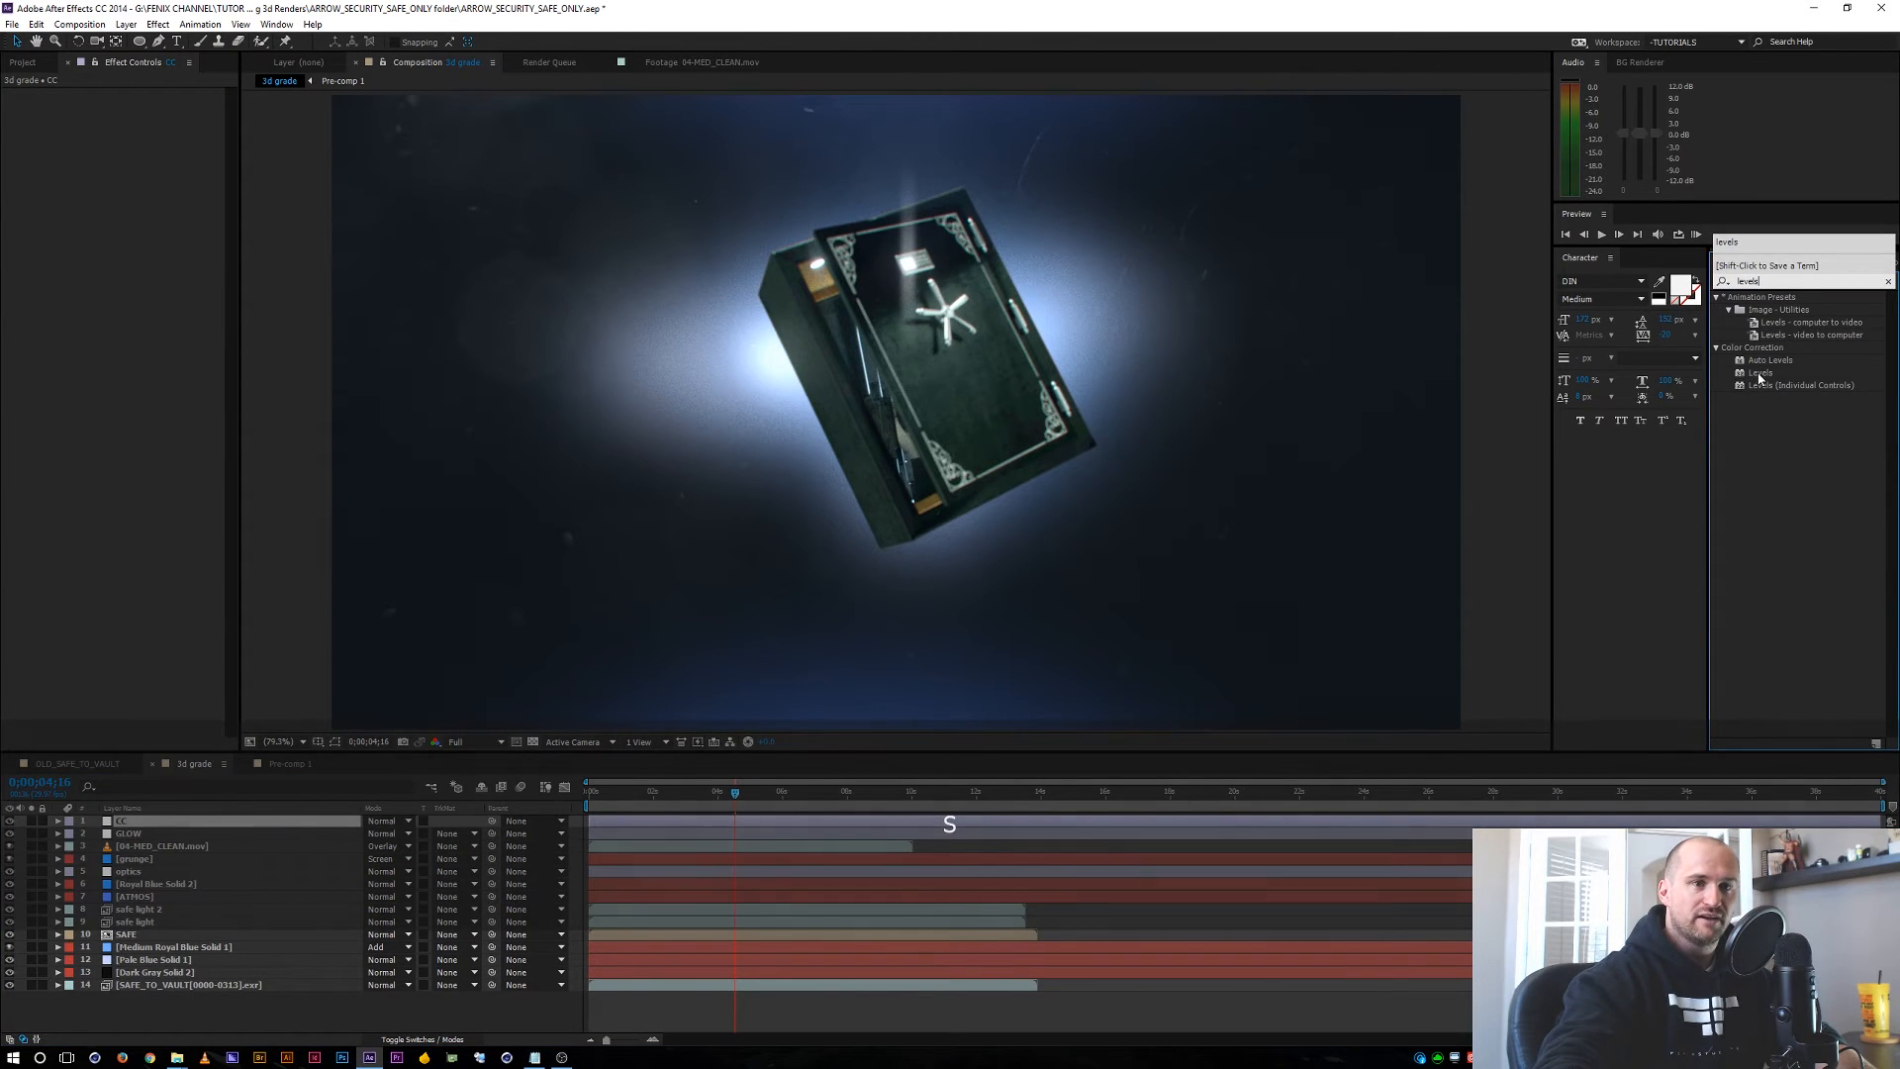
{"action": "left_click_drag", "start_coordinate": [1759, 377], "coordinate": [337, 365]}
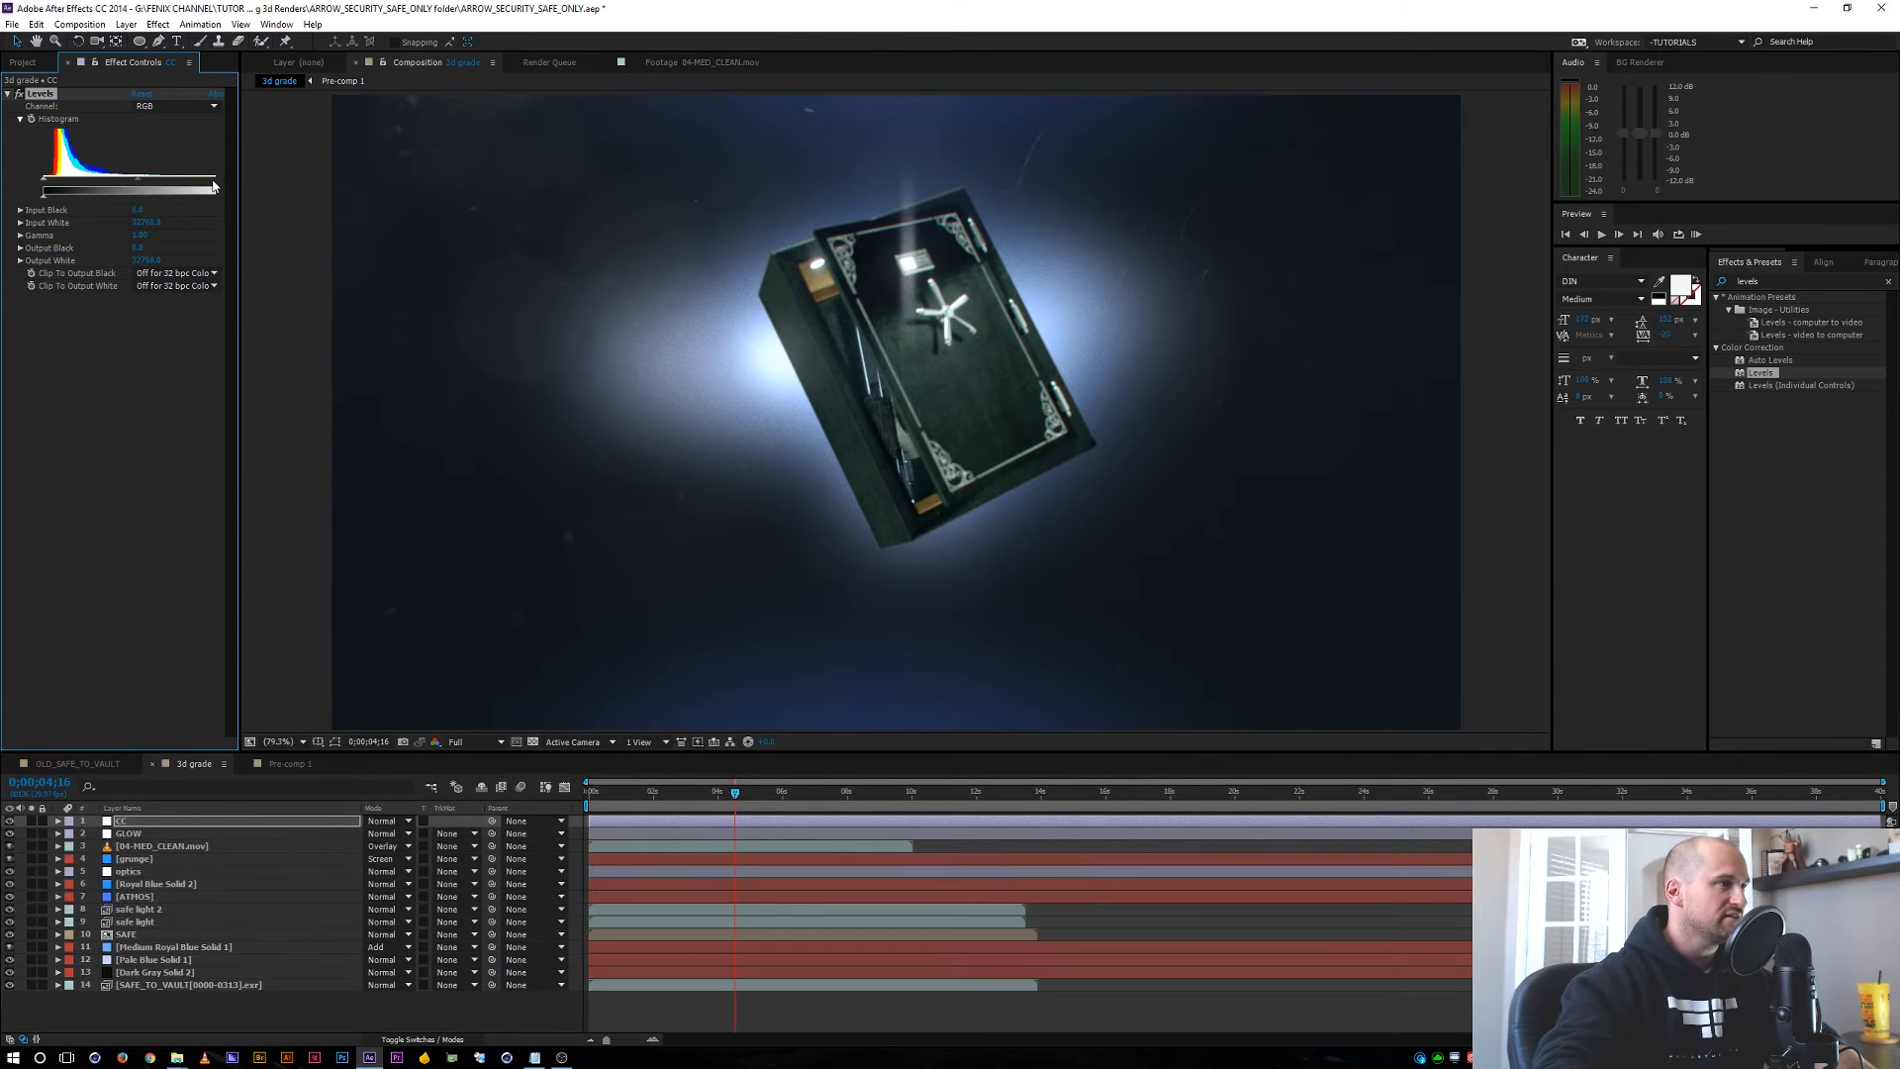
{"action": "left_click_drag", "start_coordinate": [171, 181], "coordinate": [198, 183]}
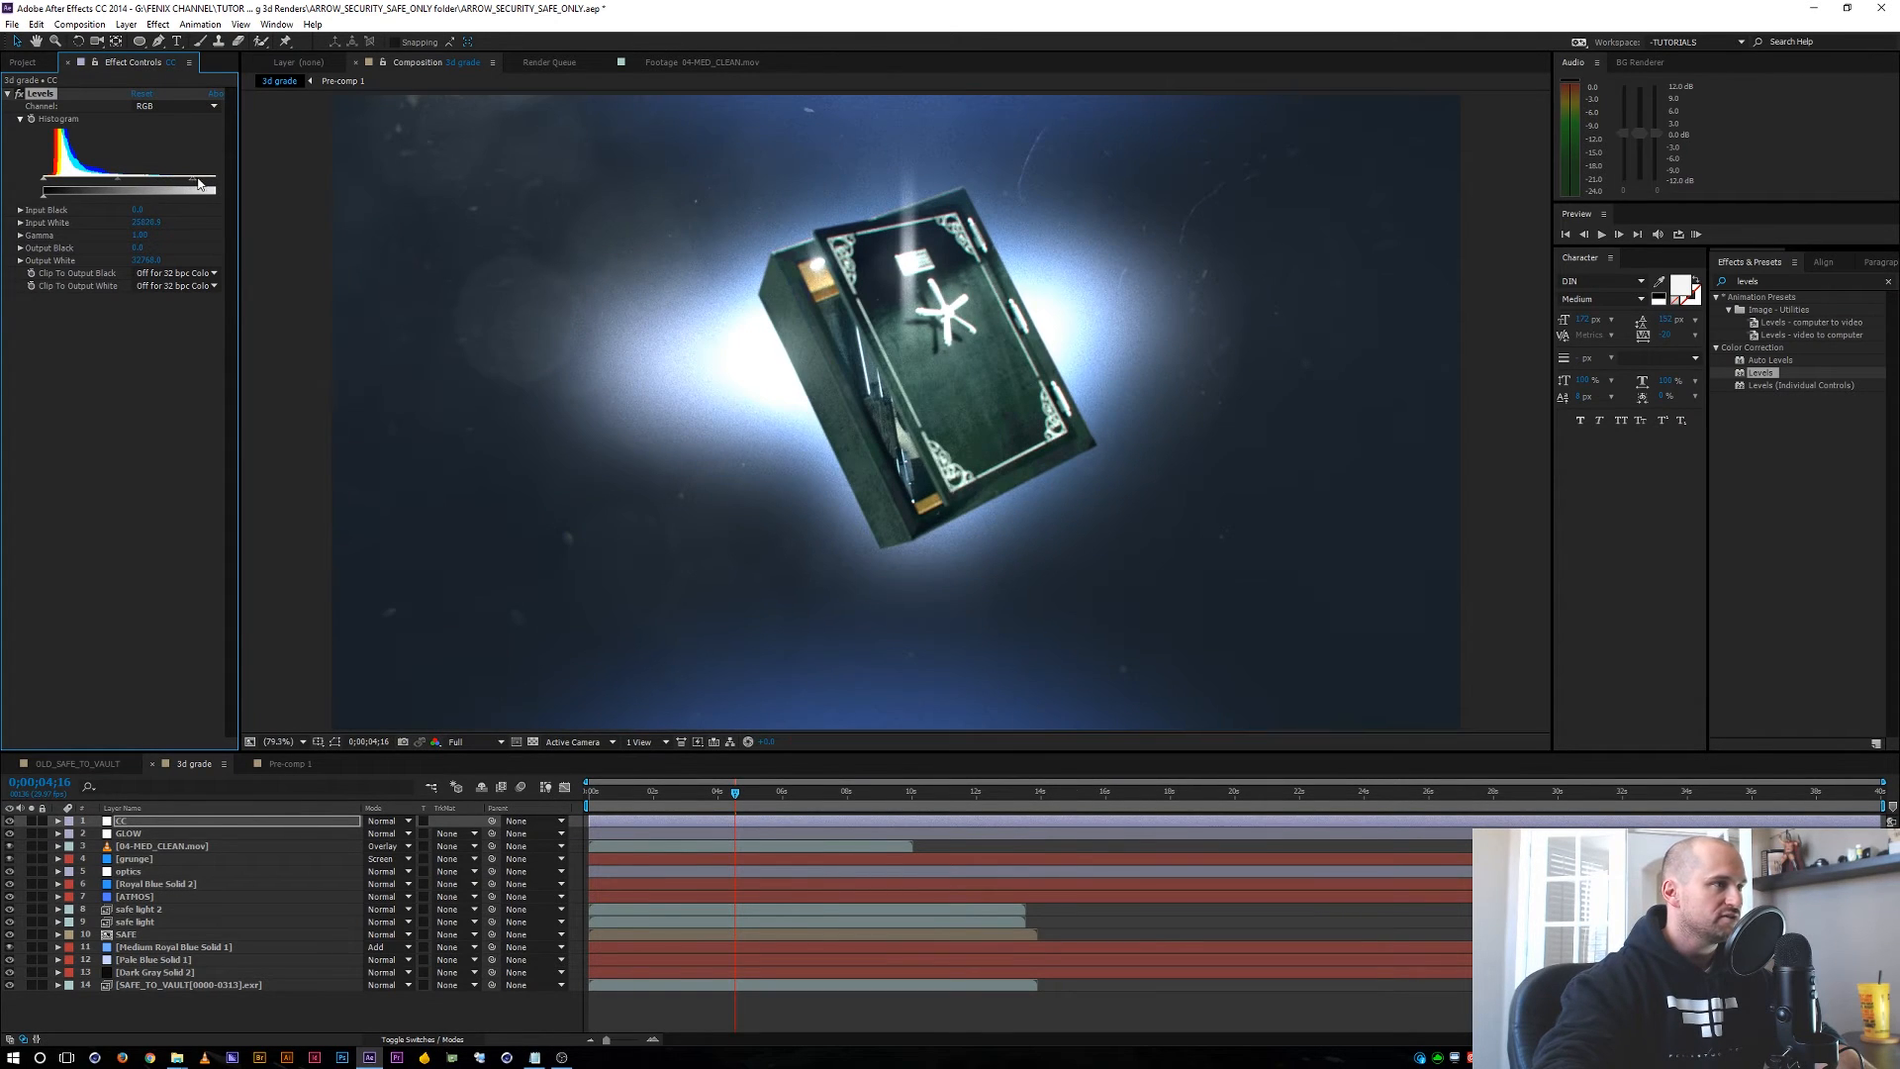
{"action": "left_click_drag", "start_coordinate": [45, 182], "coordinate": [50, 183]}
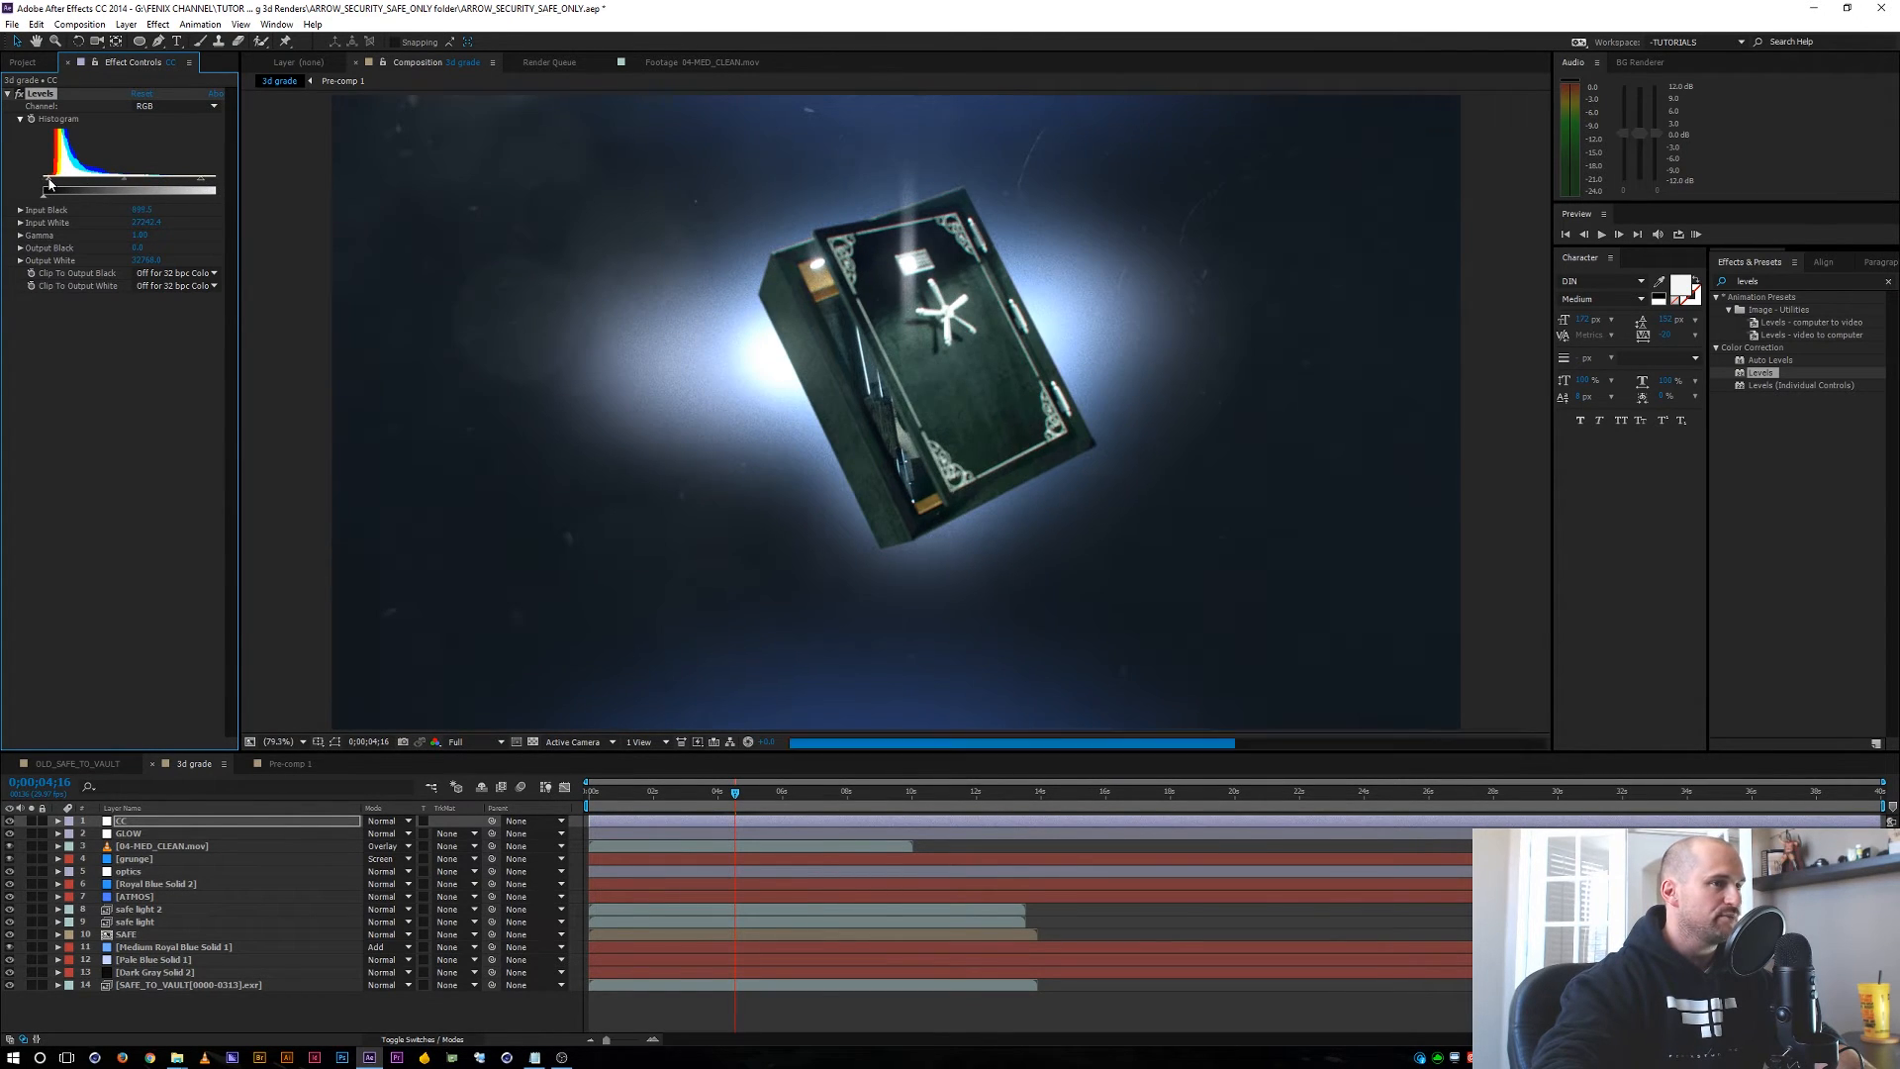
{"action": "left_click_drag", "start_coordinate": [200, 182], "coordinate": [192, 182]}
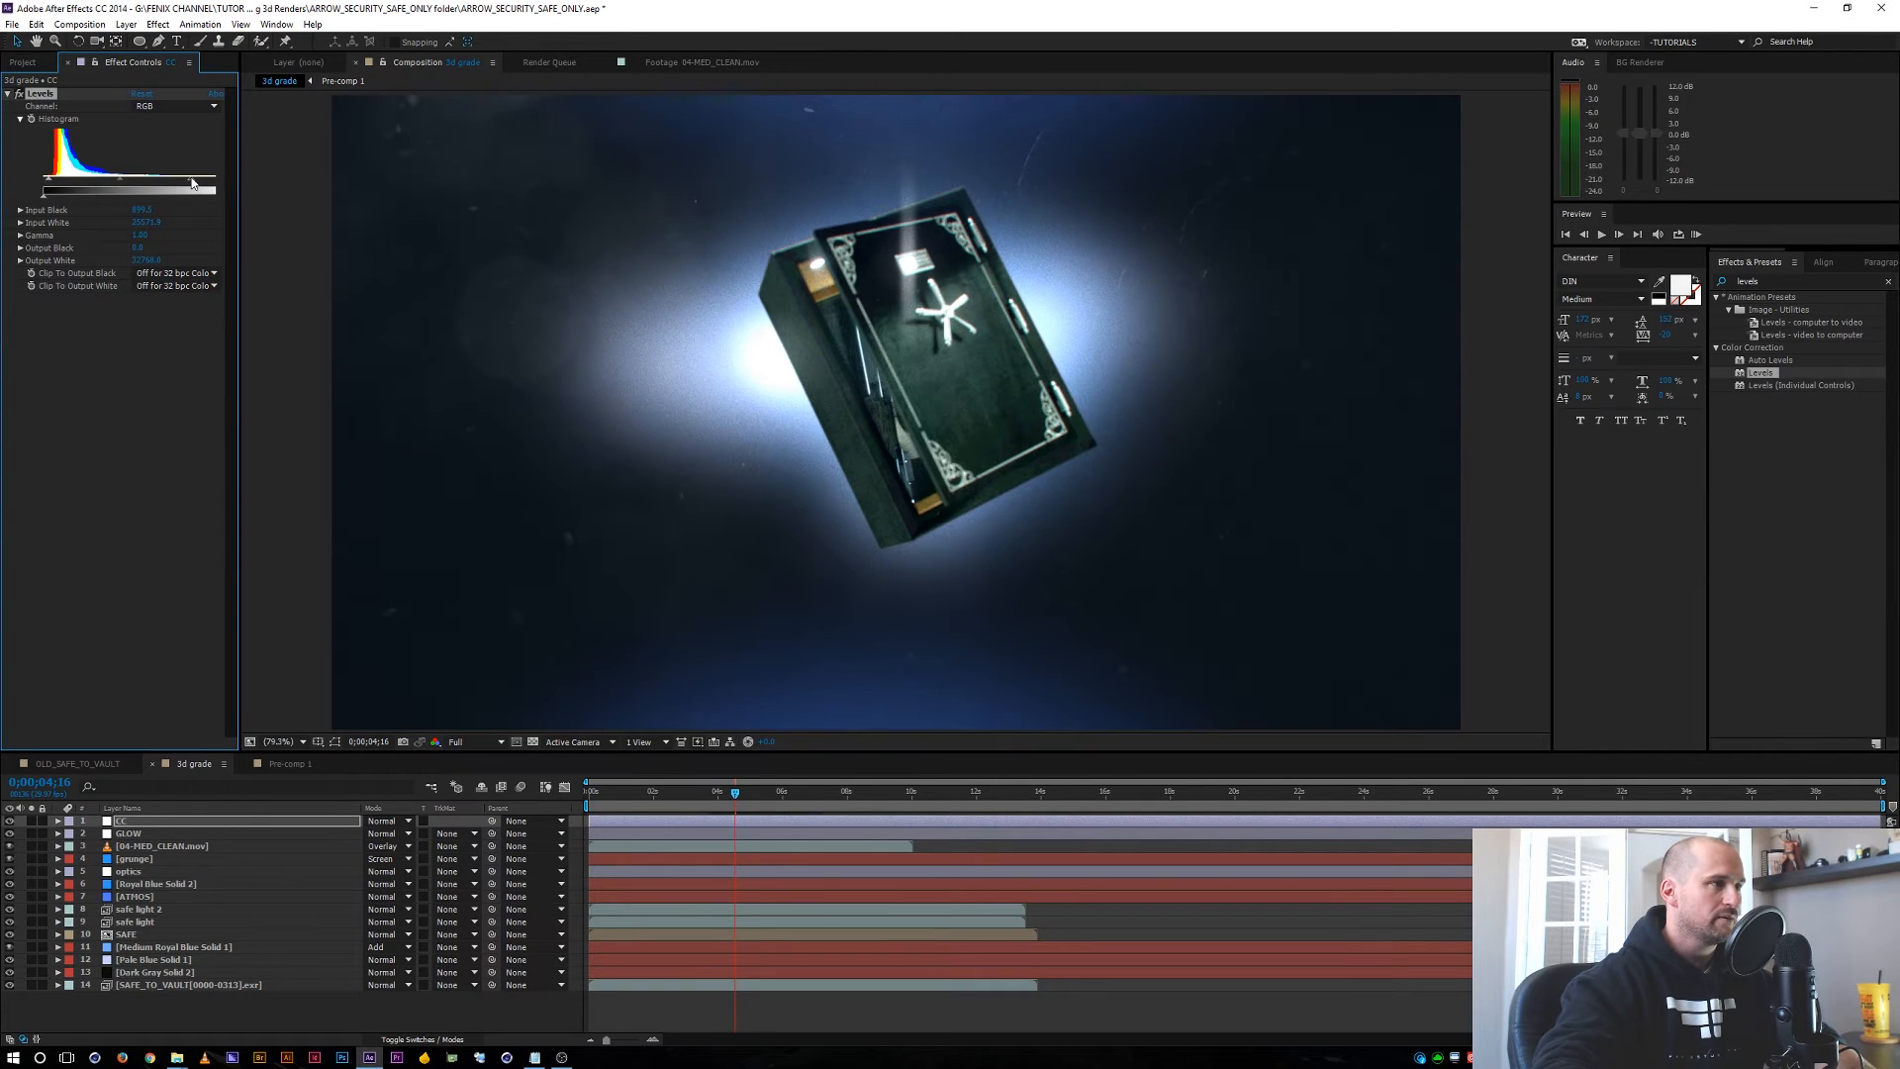
Add the Curves effect to the CC layer, switch its channel to Blue, and collapse the layer's effect settings.
{"action": "left_click", "coordinate": [1781, 284]}
{"action": "left_click", "coordinate": [1781, 280]}
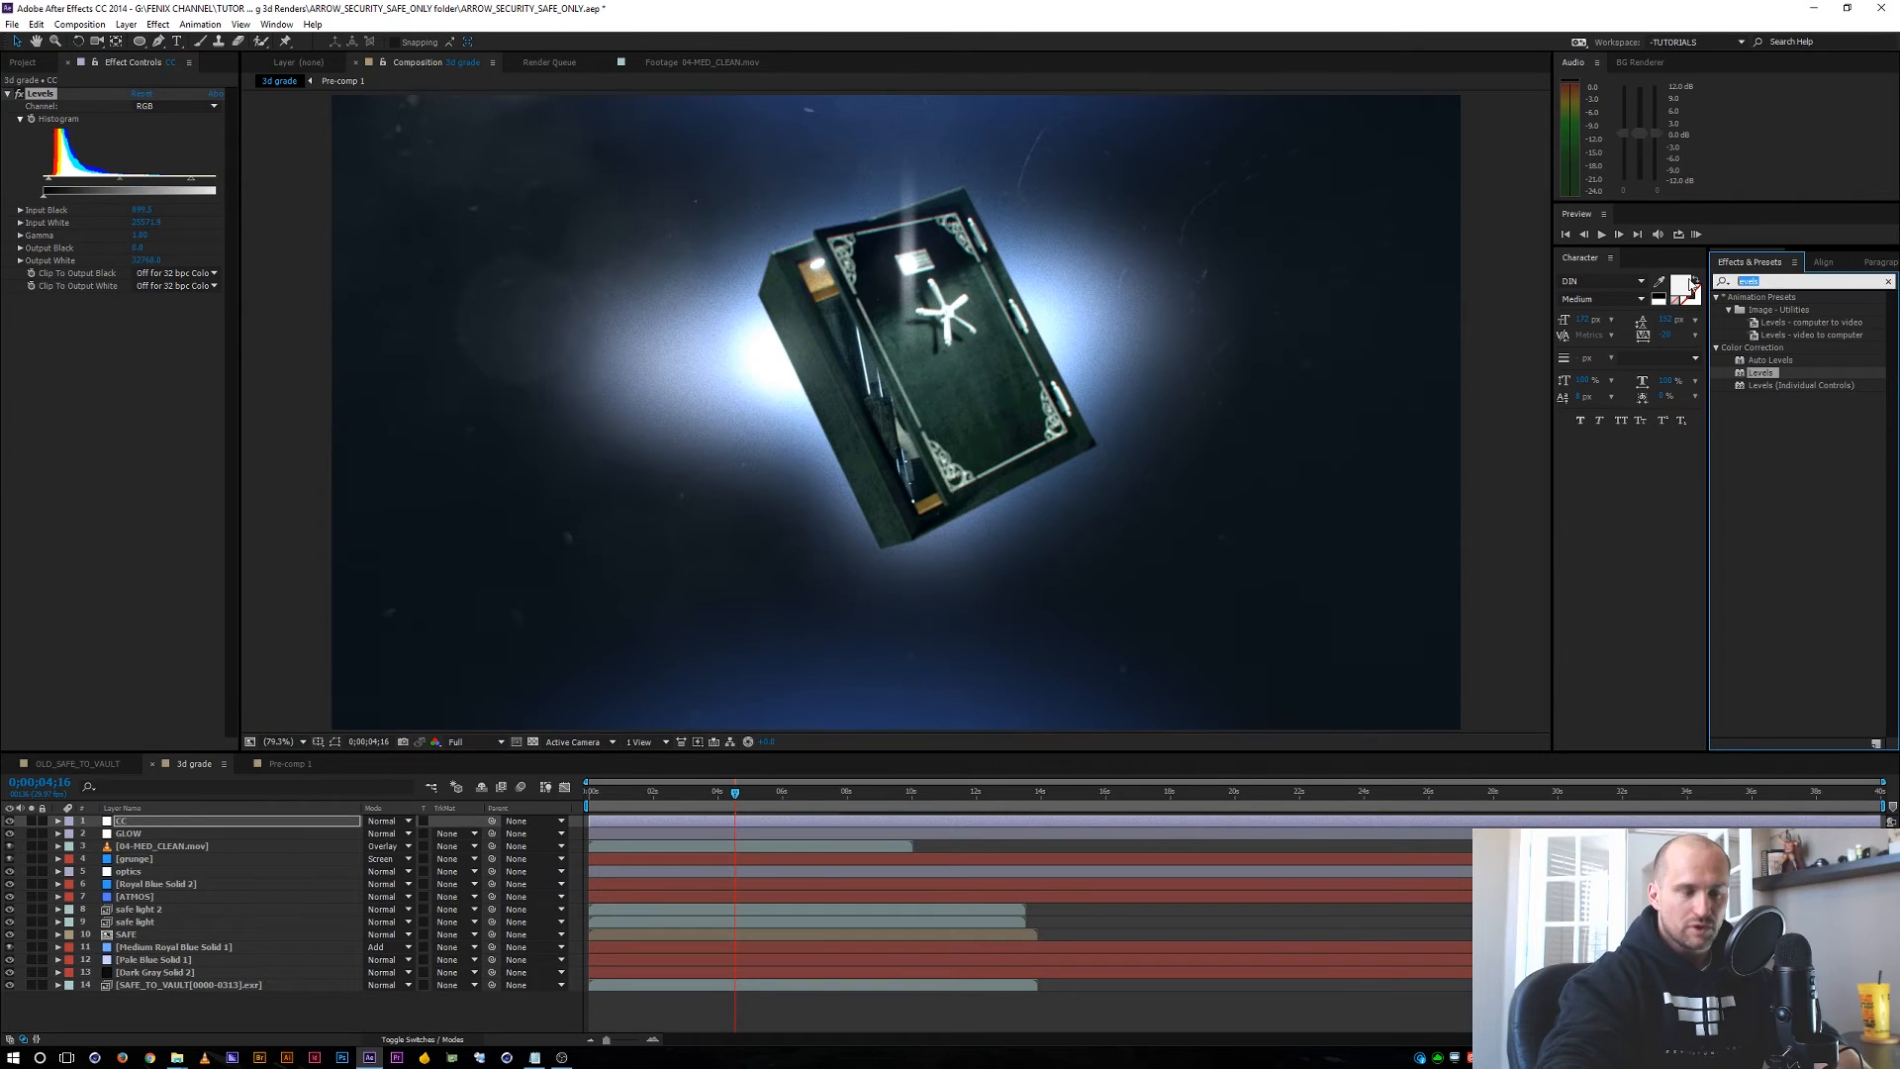
{"action": "type", "text": "curves"}
{"action": "left_click_drag", "start_coordinate": [1769, 350], "coordinate": [891, 425]}
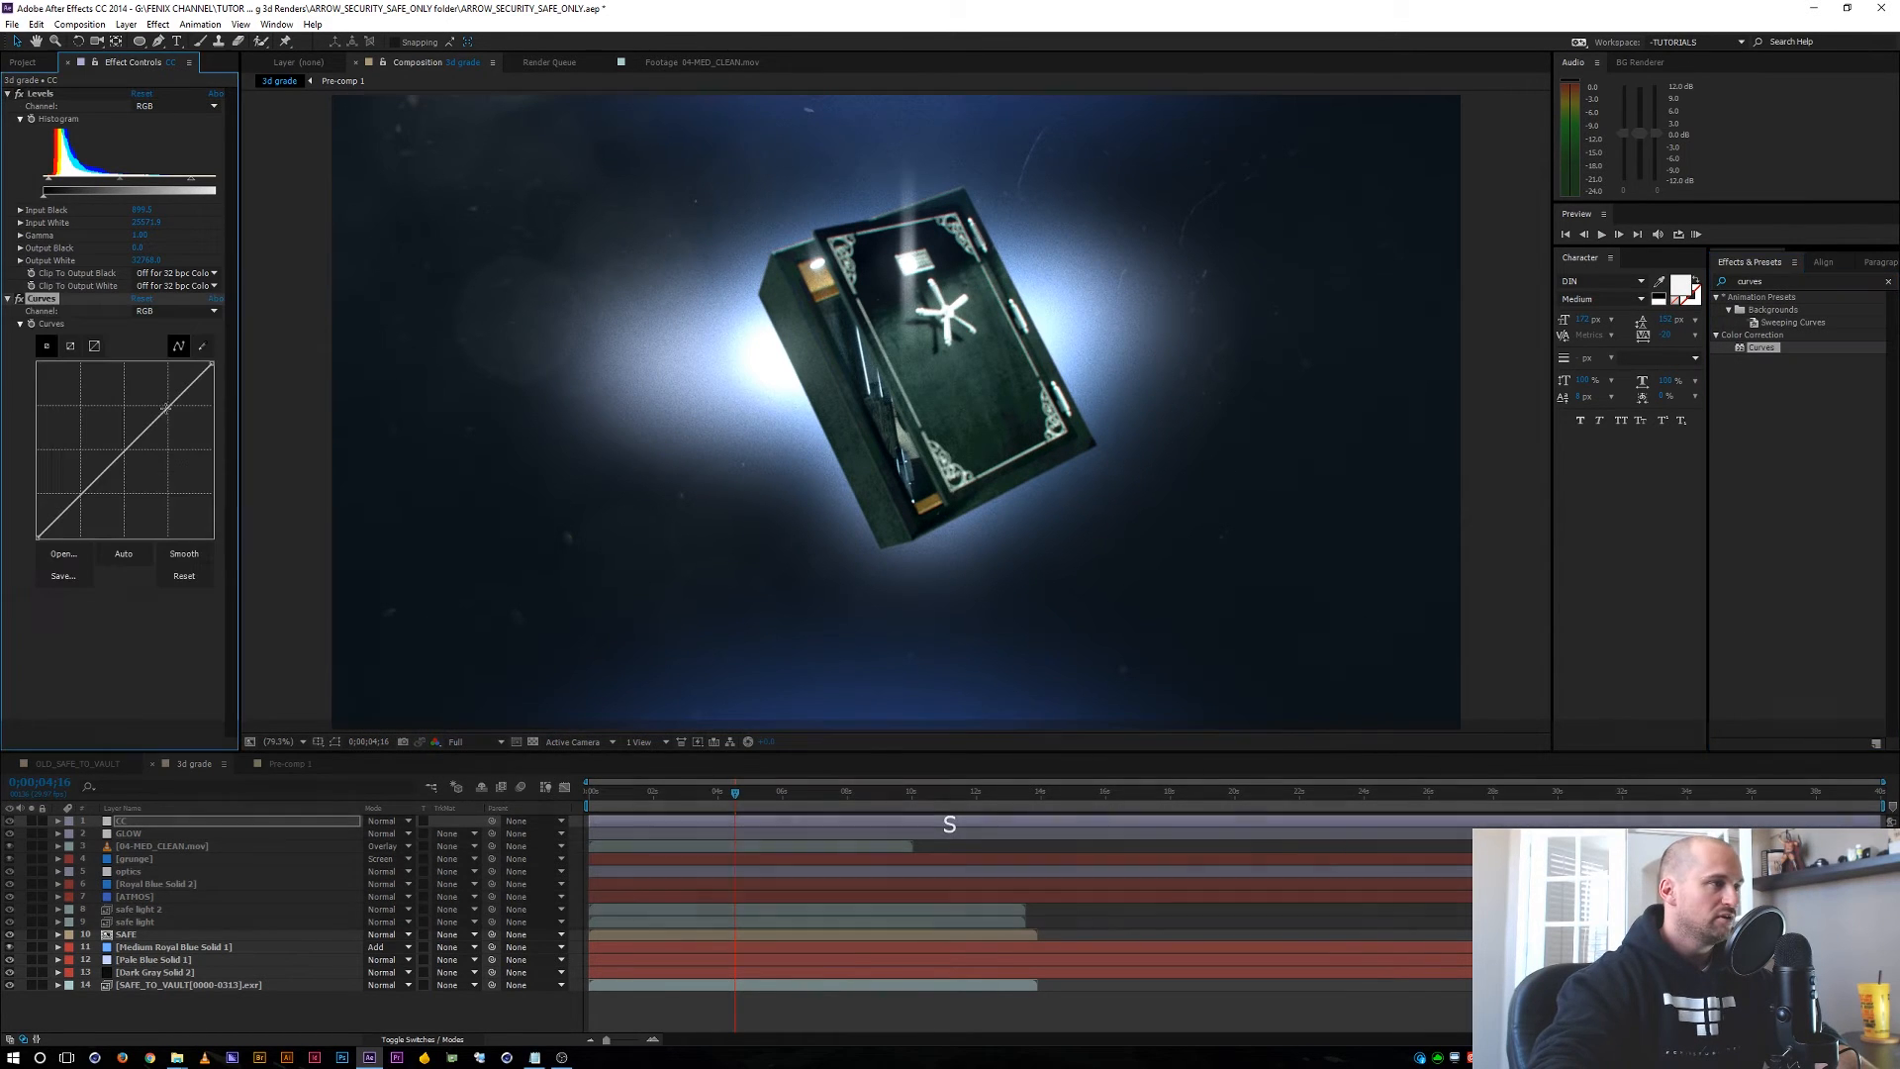
{"action": "left_click", "coordinate": [166, 314]}
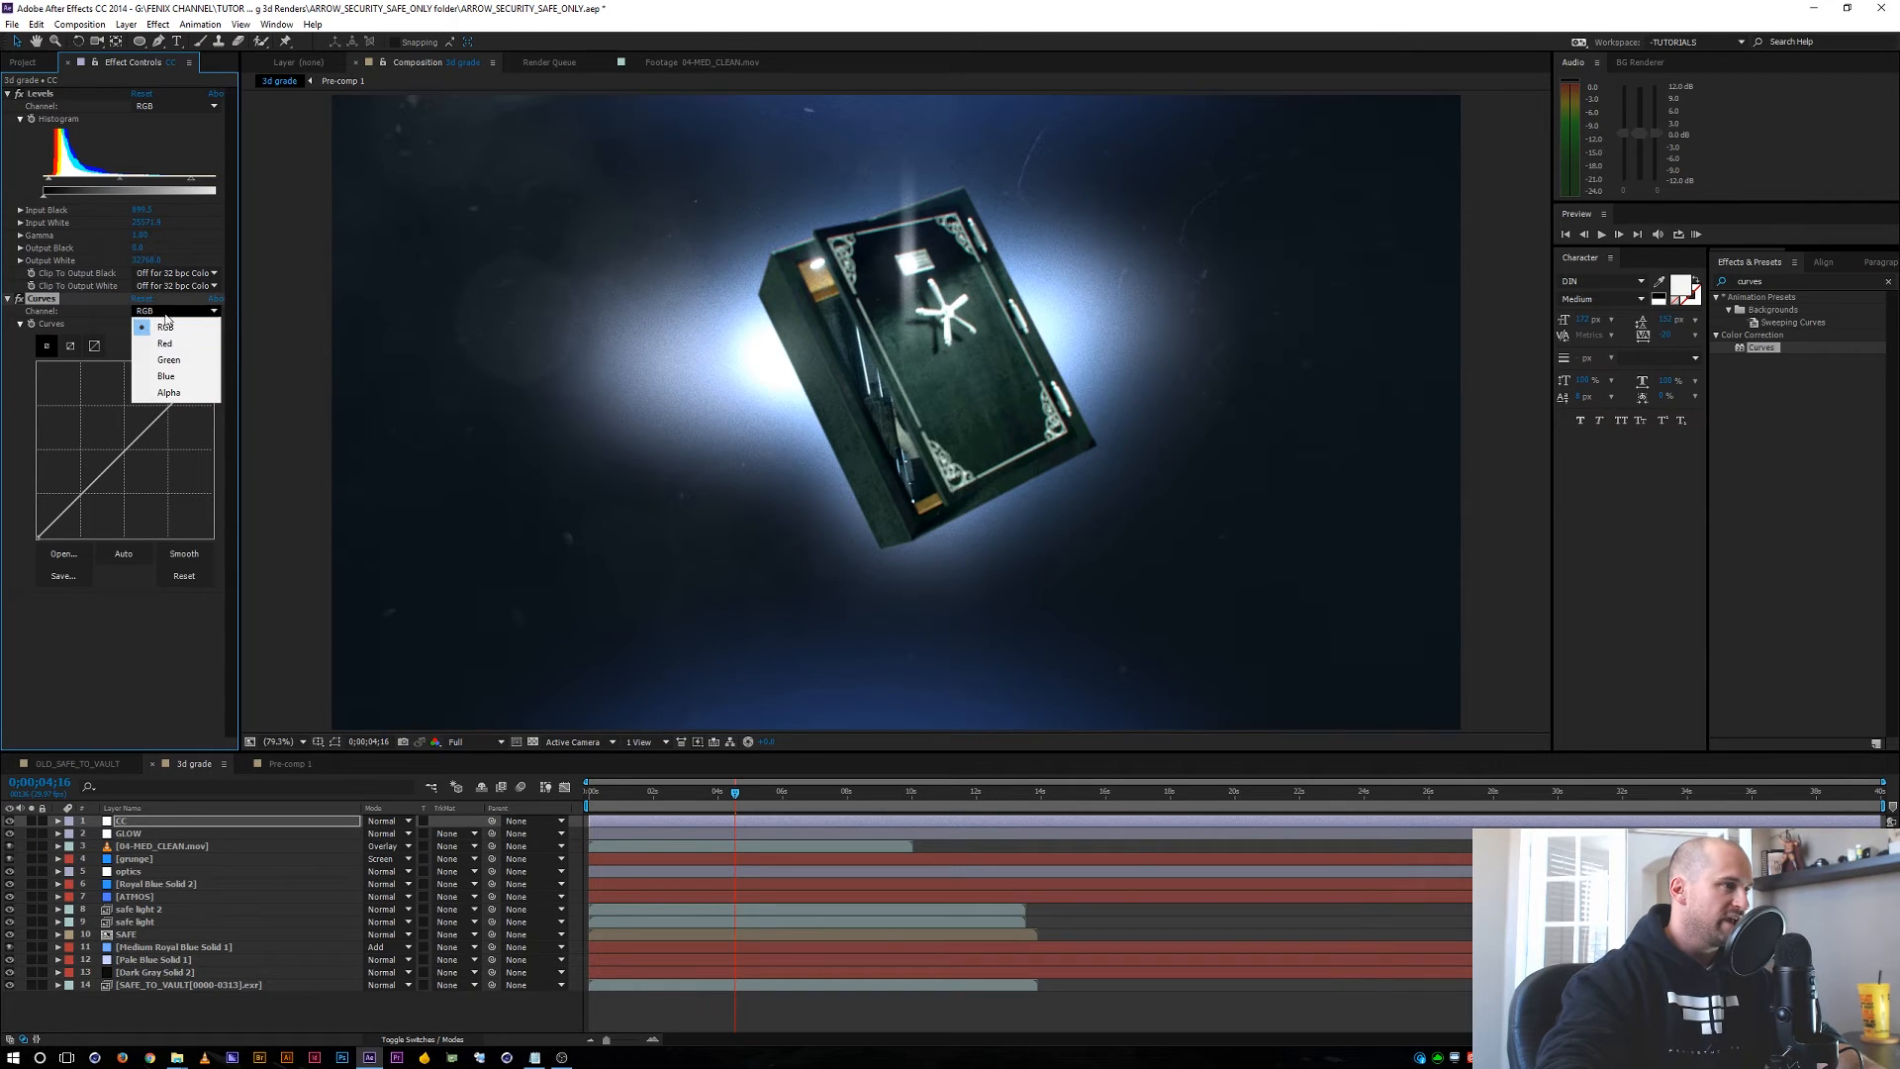
{"action": "left_click", "coordinate": [167, 376]}
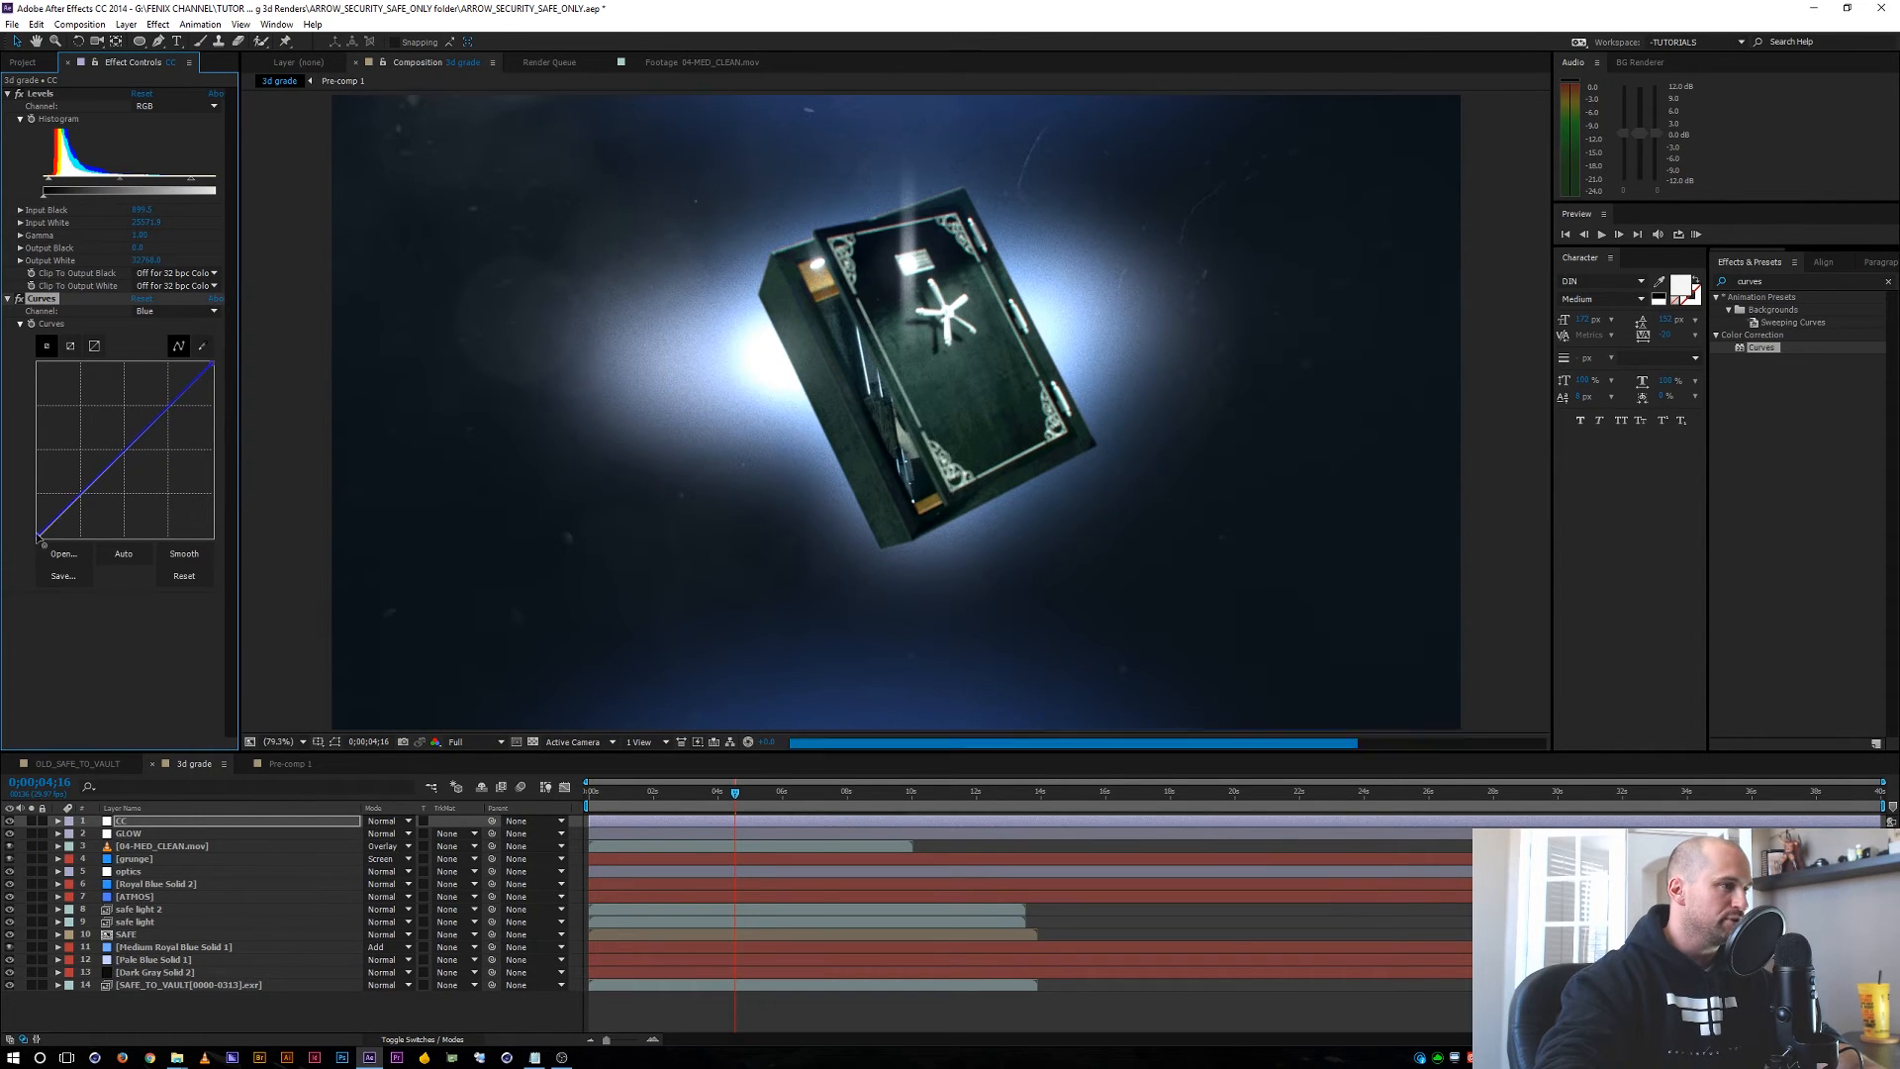
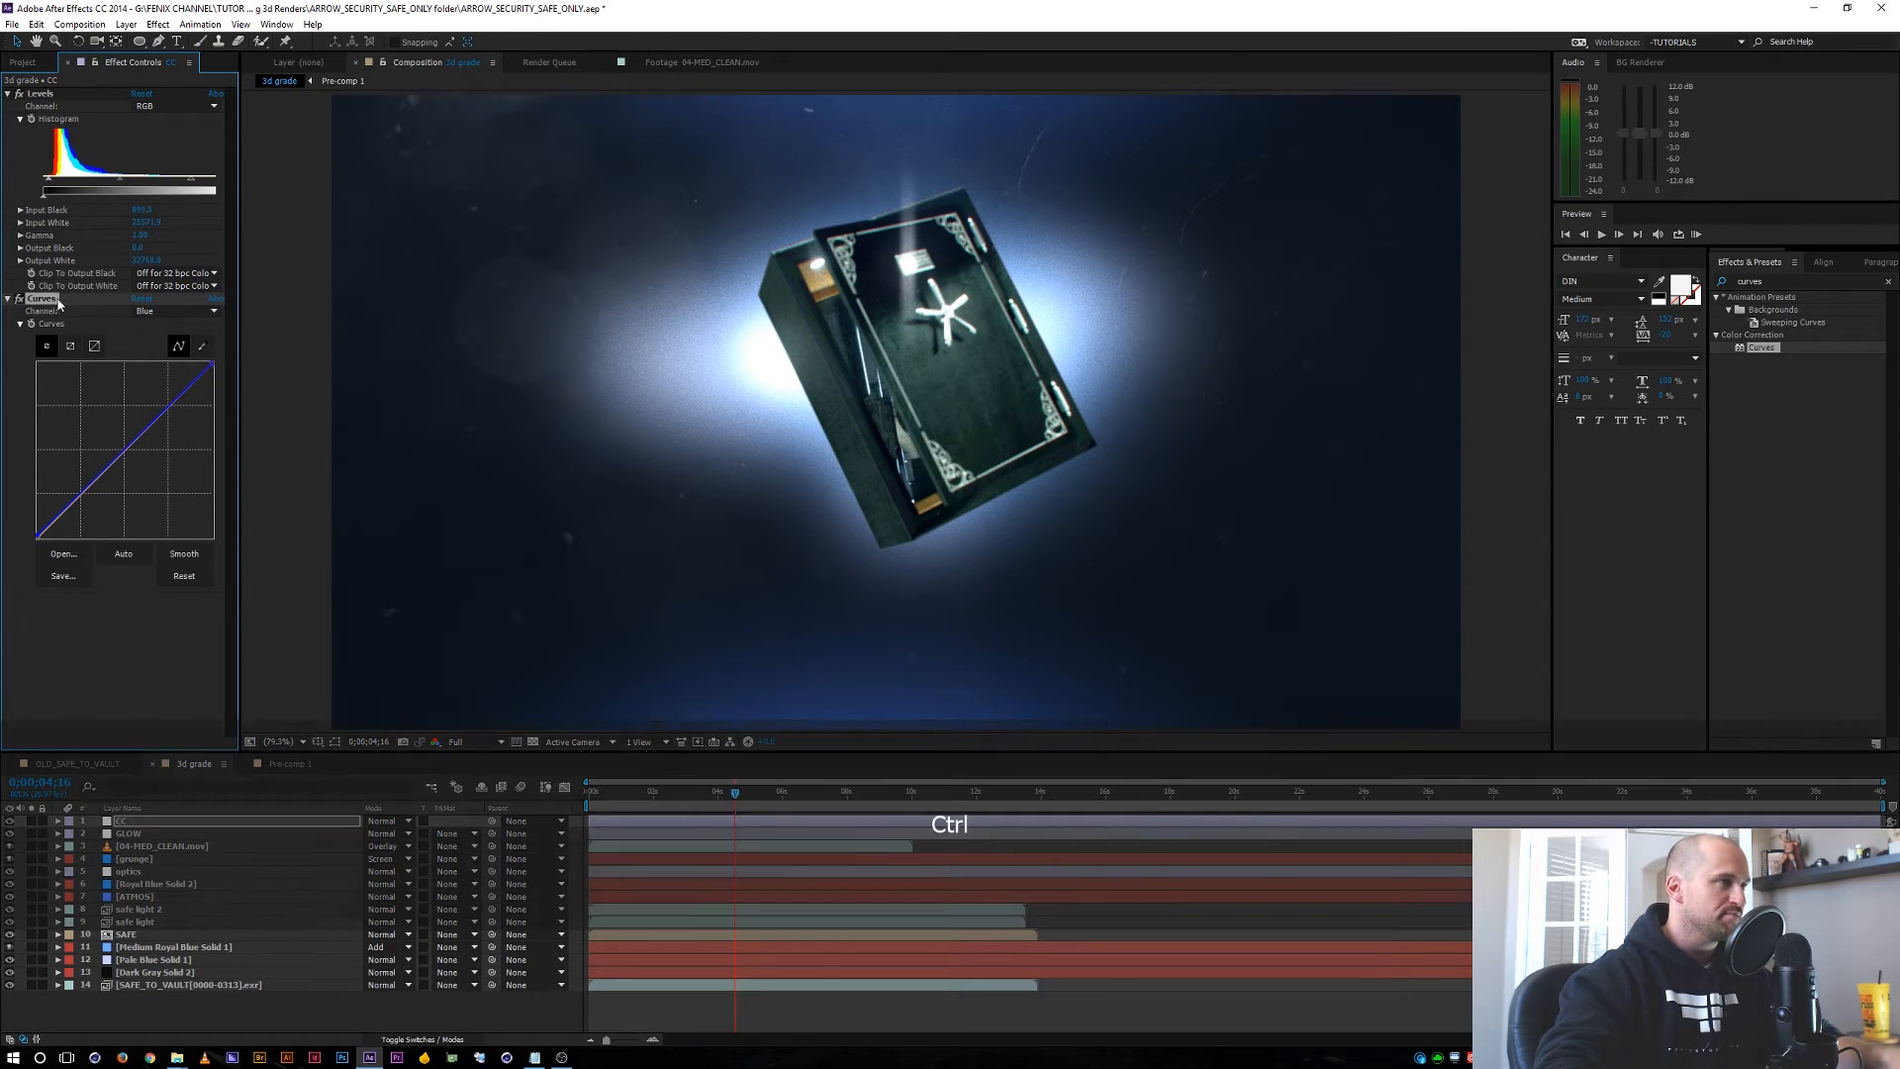
{"action": "key", "text": "ctrl+grave"}
Inspect the graded safe close up and in full, deselect all layers, and move the current time to 0;00;05;00.
{"action": "scroll", "coordinate": [587, 442], "scroll_direction": "down", "scroll_amount": 1}
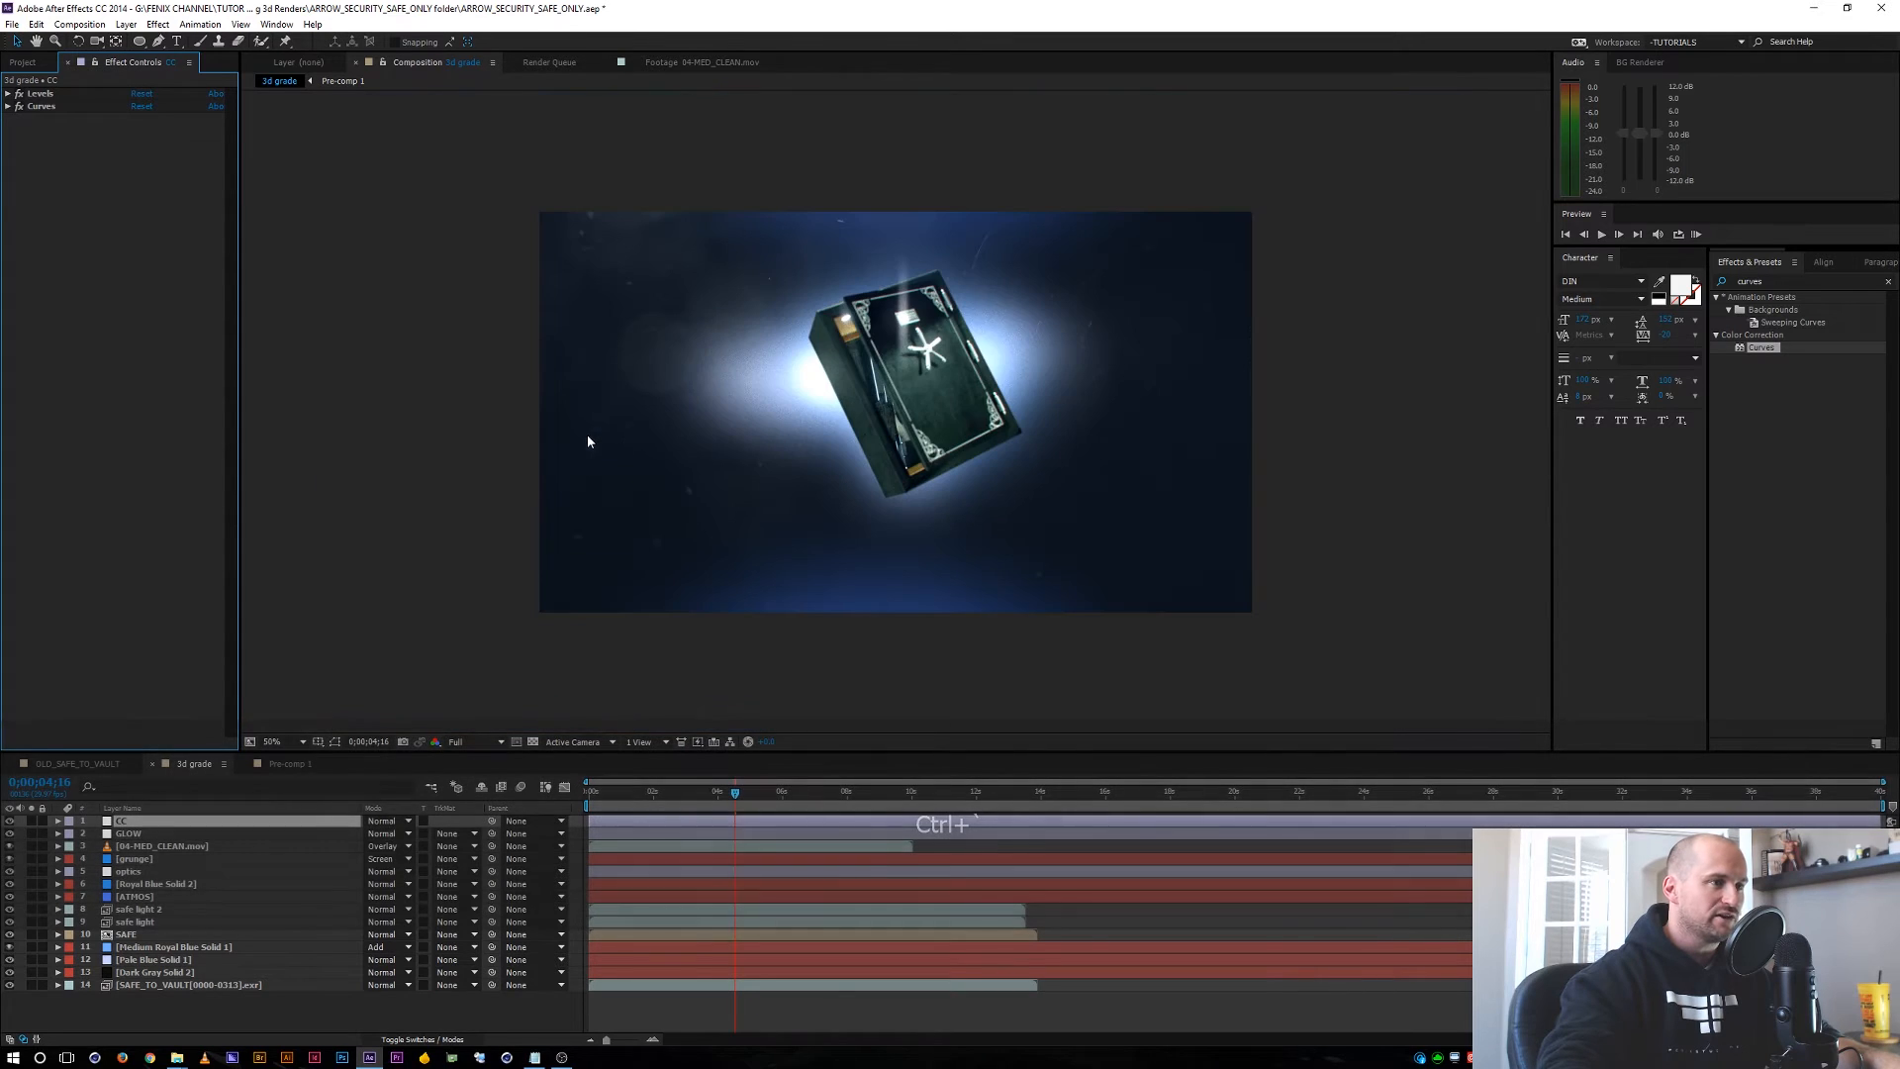
{"action": "scroll", "coordinate": [688, 470], "scroll_direction": "up", "scroll_amount": 1}
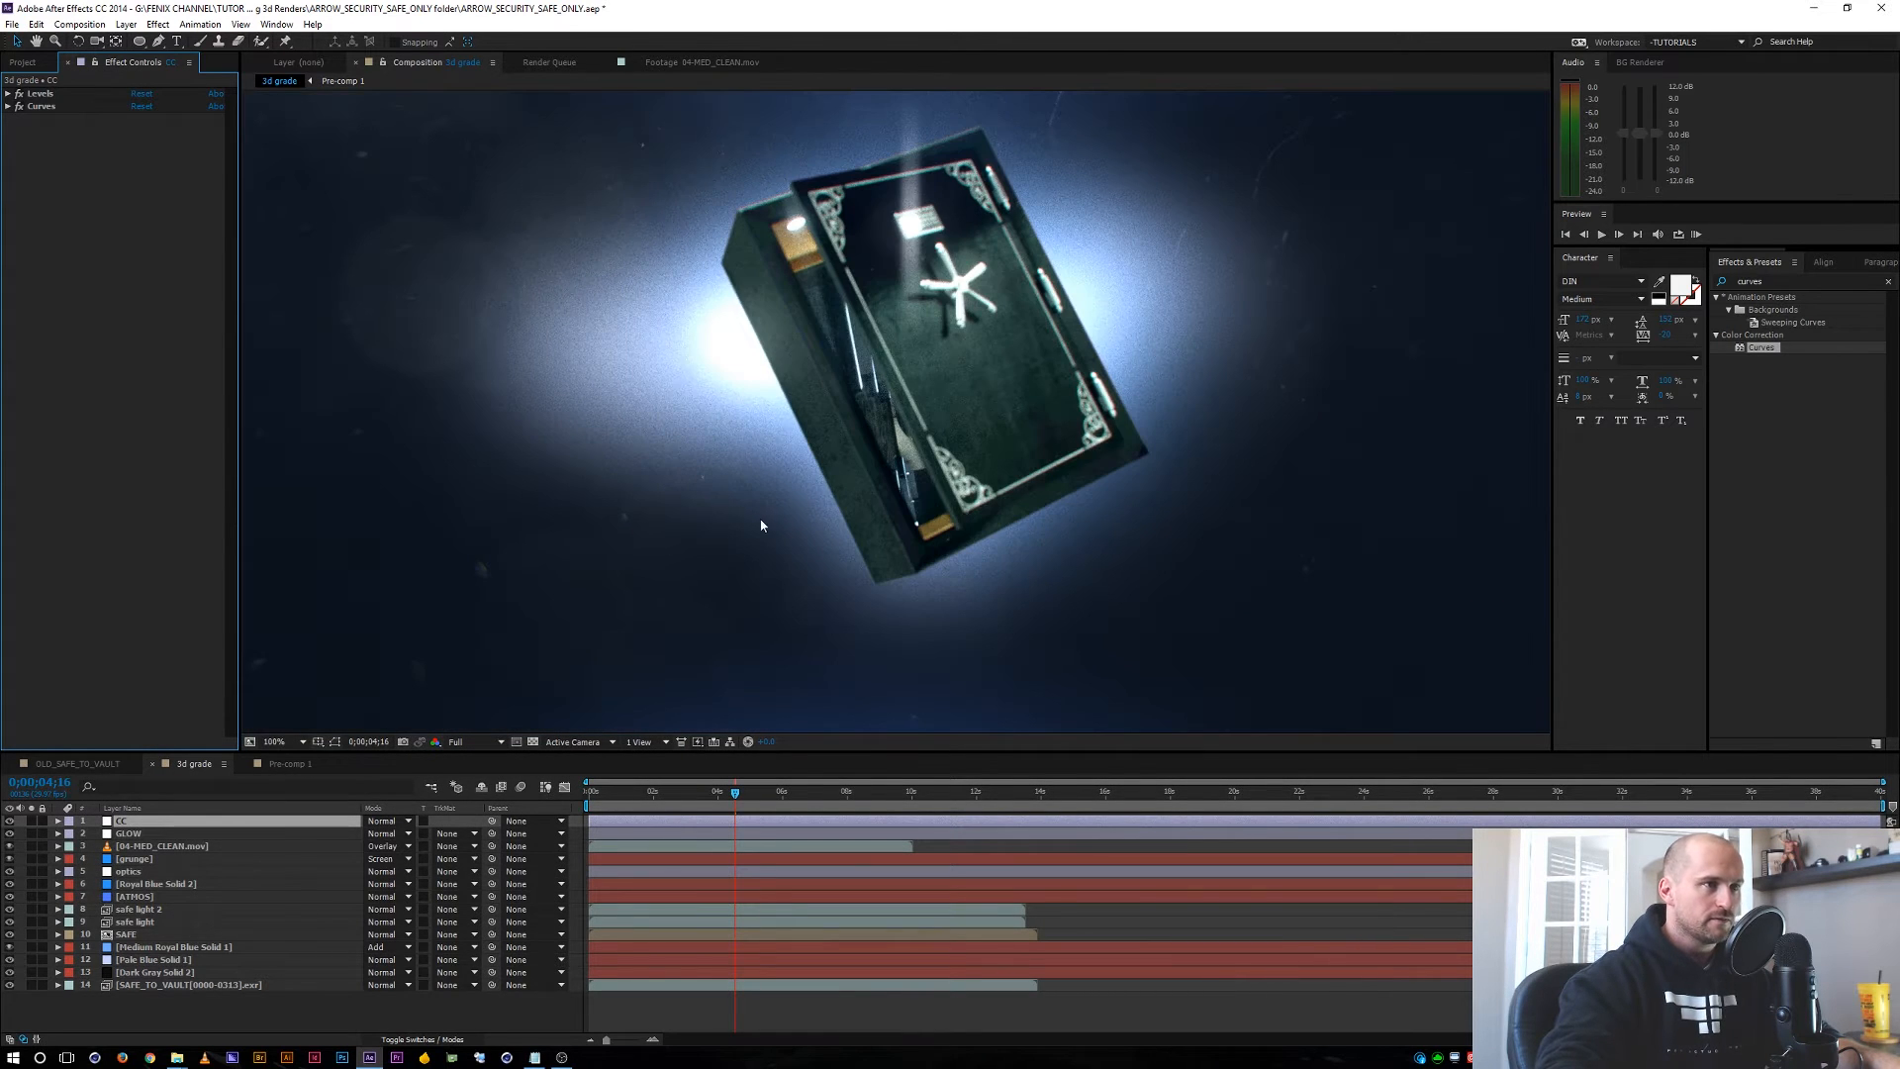
{"action": "left_click", "coordinate": [280, 1026]}
{"action": "key", "text": "comma"}
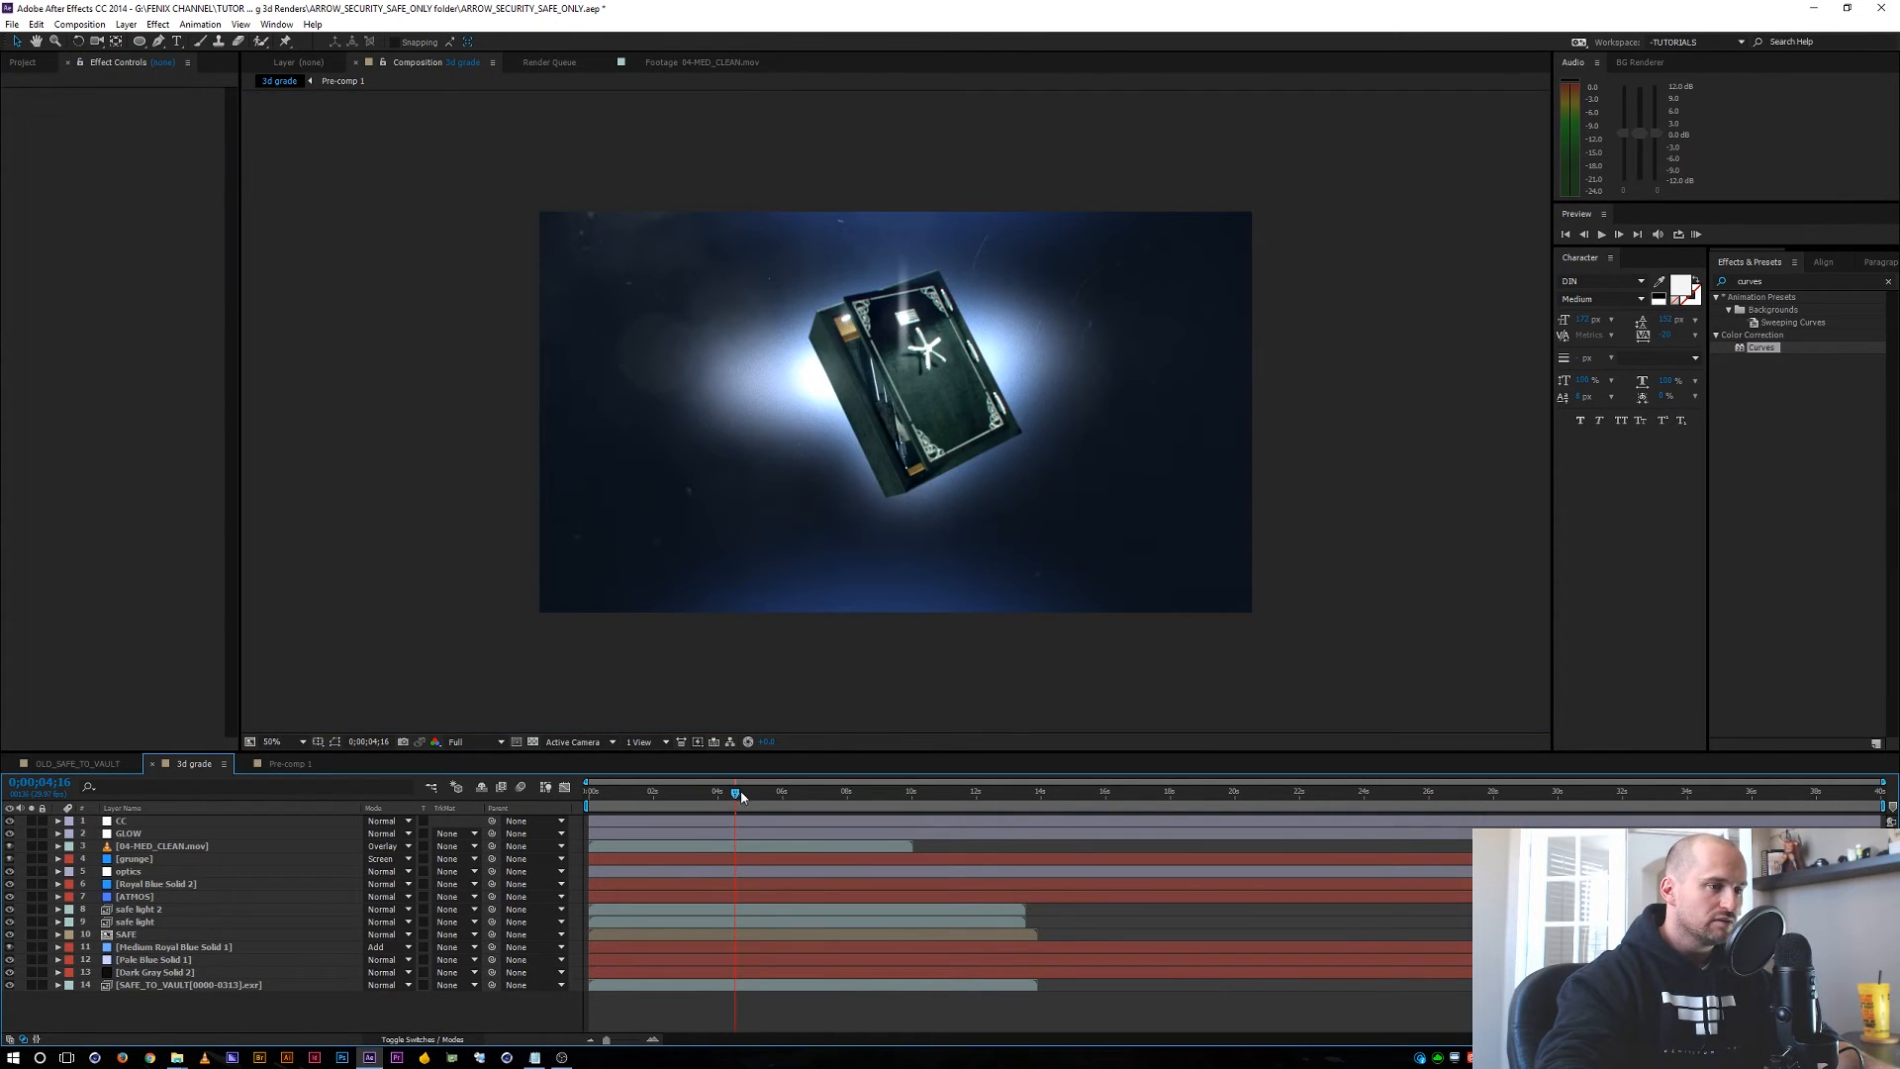
{"action": "left_click_drag", "start_coordinate": [741, 797], "coordinate": [751, 795]}
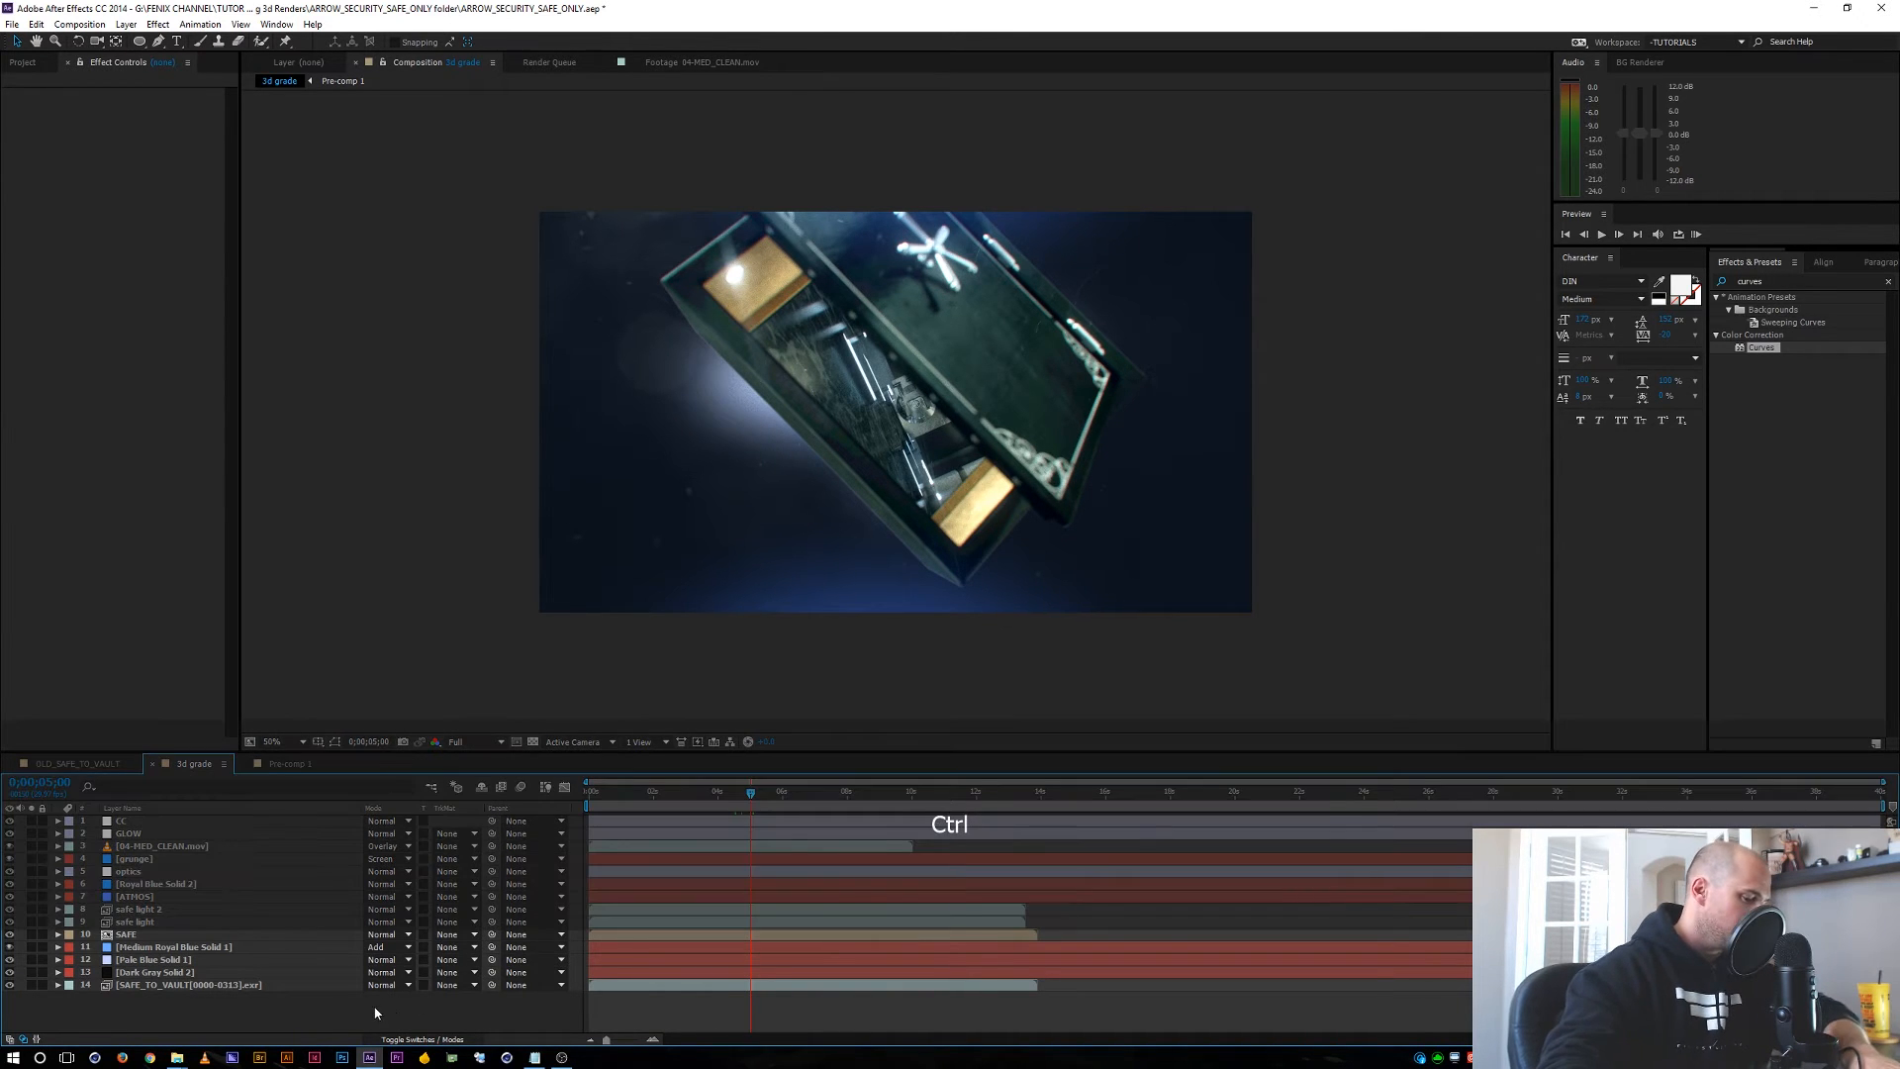
Create a new solid named VIN with the colour black (000000) above the CC layer.
{"action": "key", "text": "ctrl+y"}
{"action": "key", "text": "Caps_Lock"}
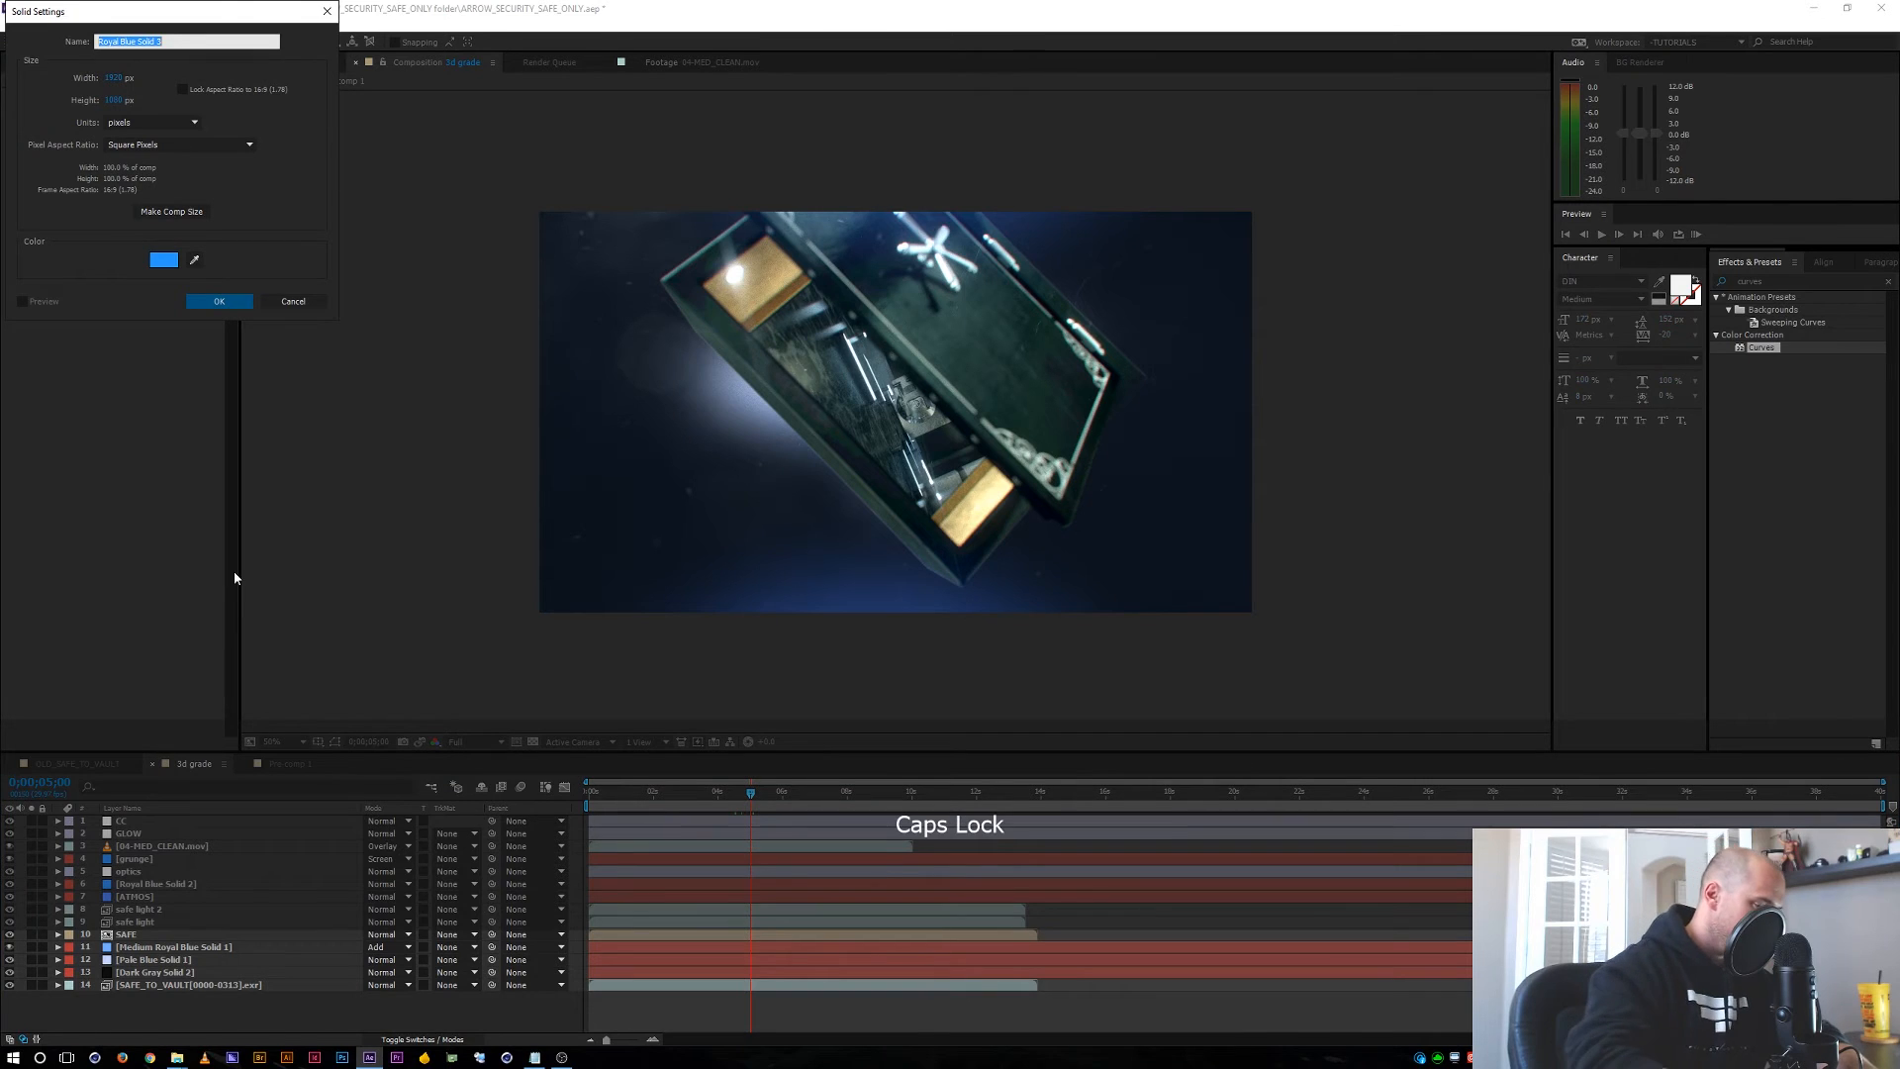
{"action": "type", "text": "VIN"}
{"action": "left_click", "coordinate": [164, 260]}
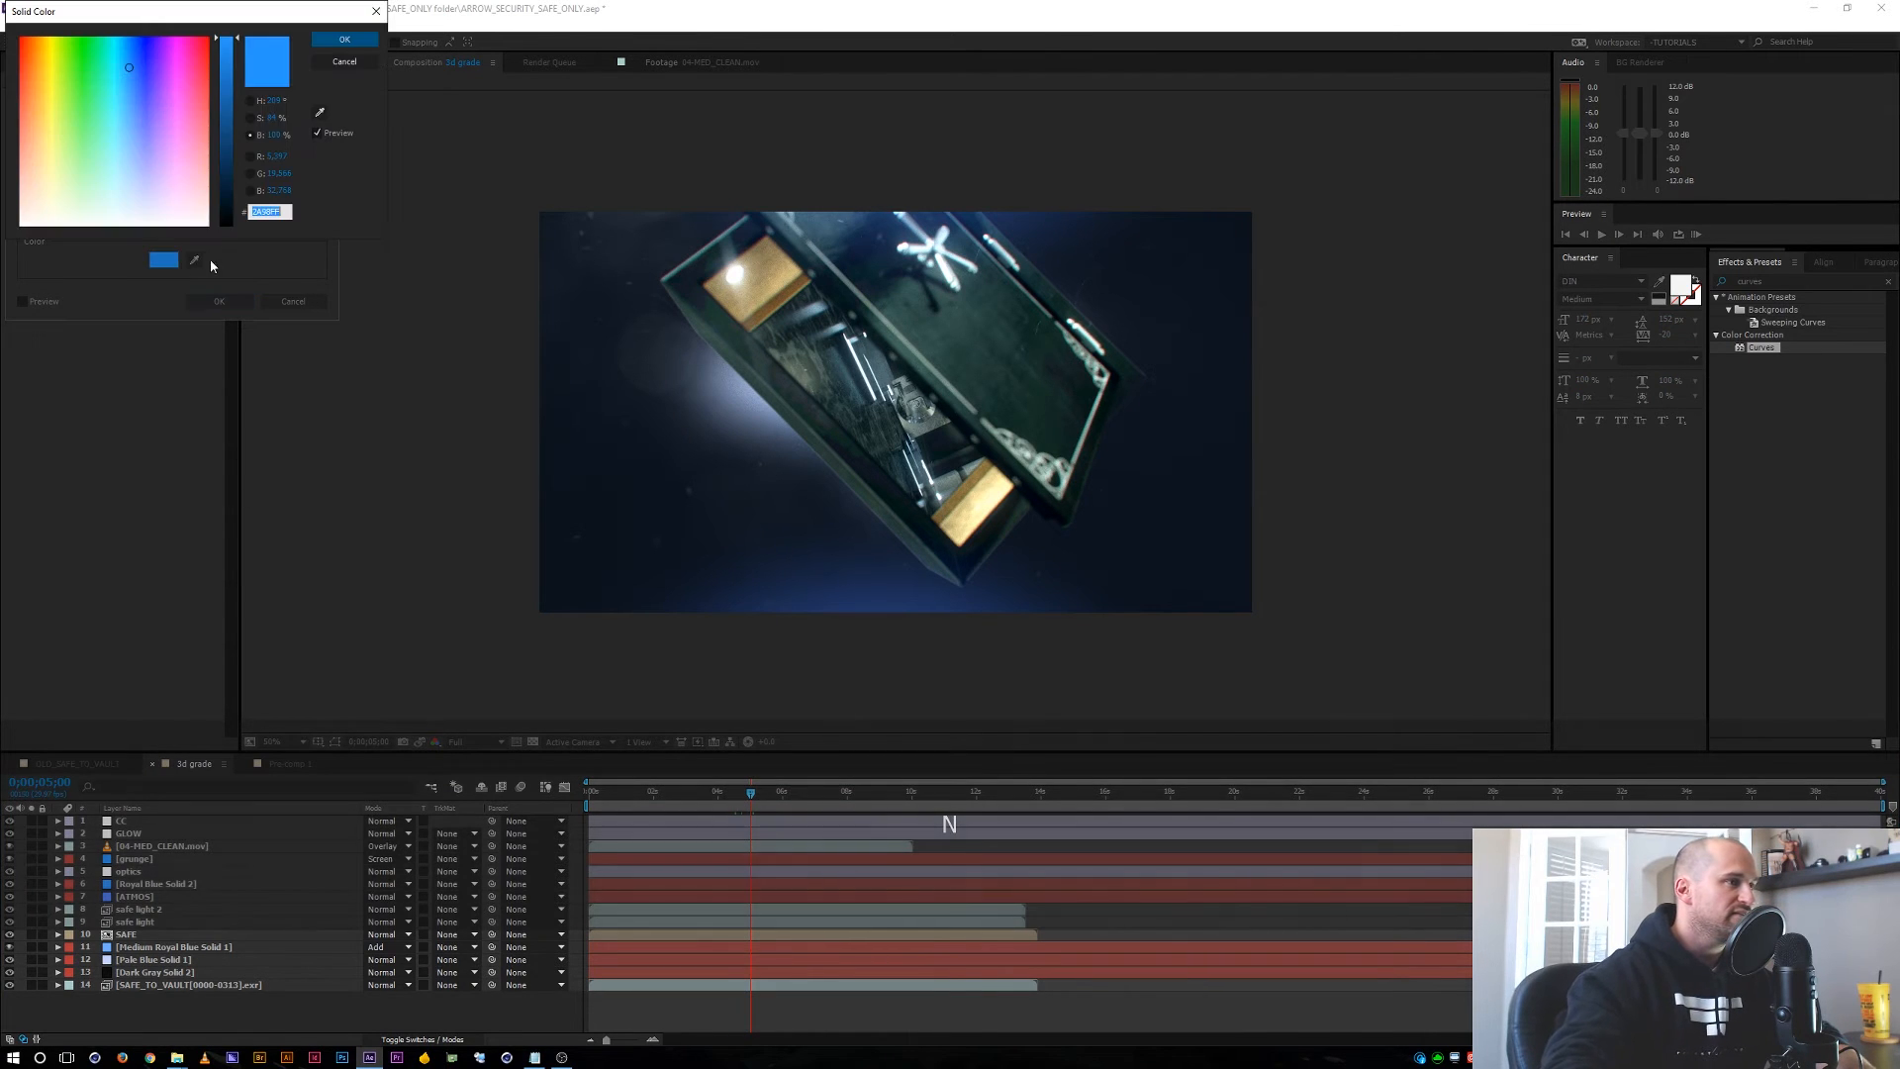
{"action": "left_click_drag", "start_coordinate": [222, 193], "coordinate": [248, 233]}
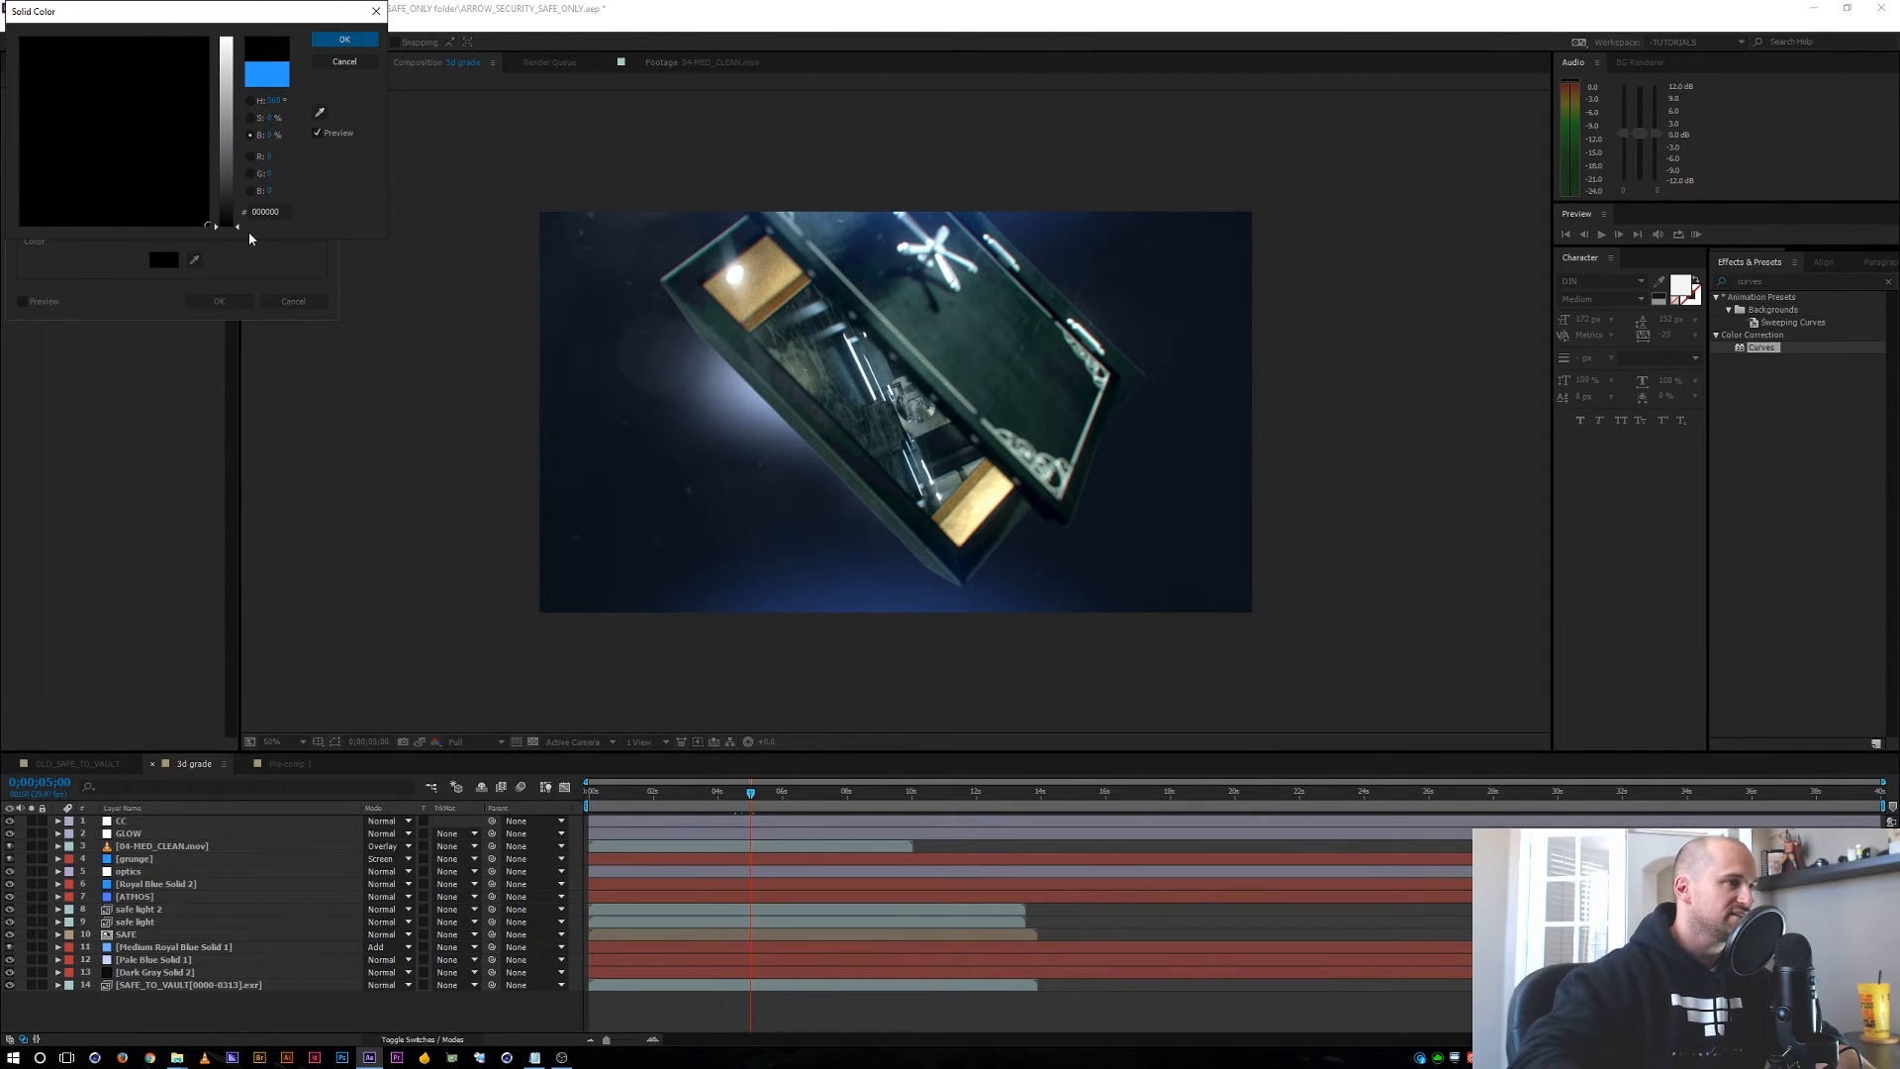
{"action": "key", "text": "Return"}
{"action": "key", "text": "Return"}
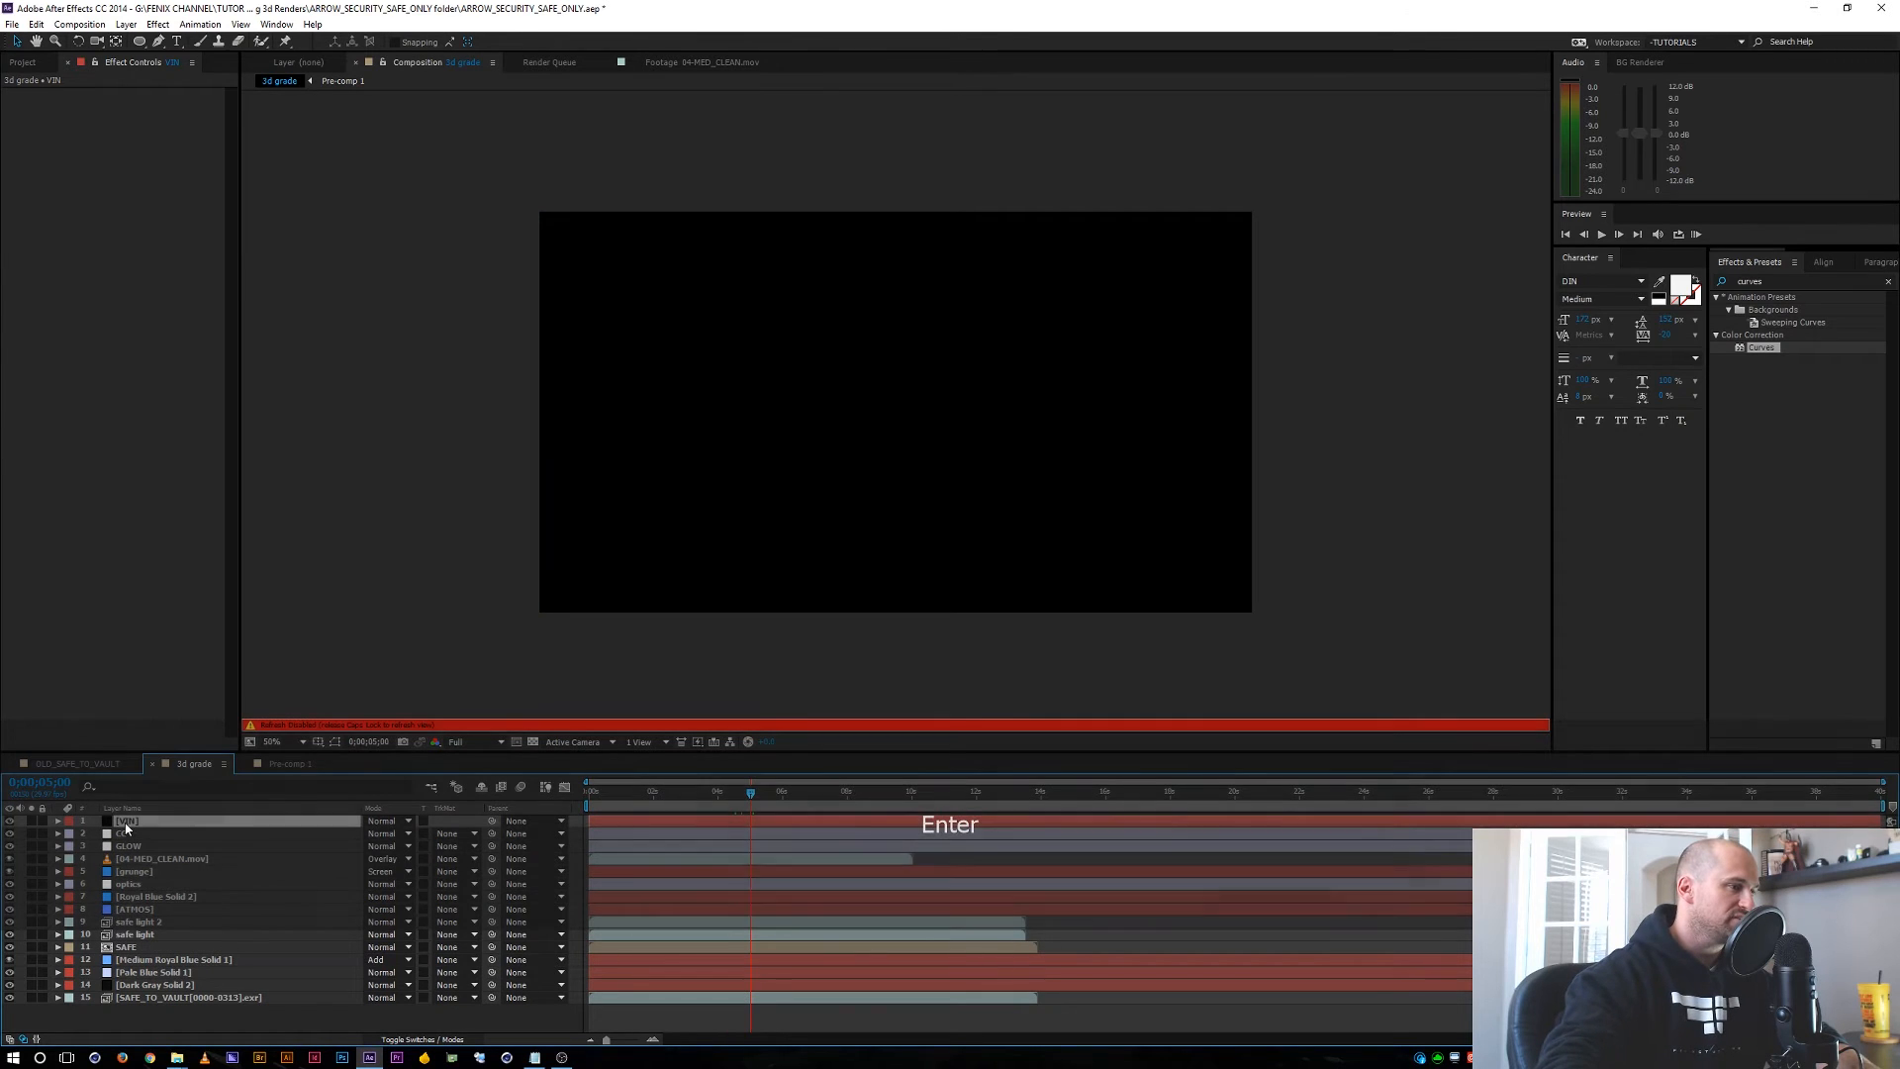
Add a full-frame elliptical mask to the VIN solid, invert it, and feather it by 300 pixels.
{"action": "double_click", "coordinate": [138, 42]}
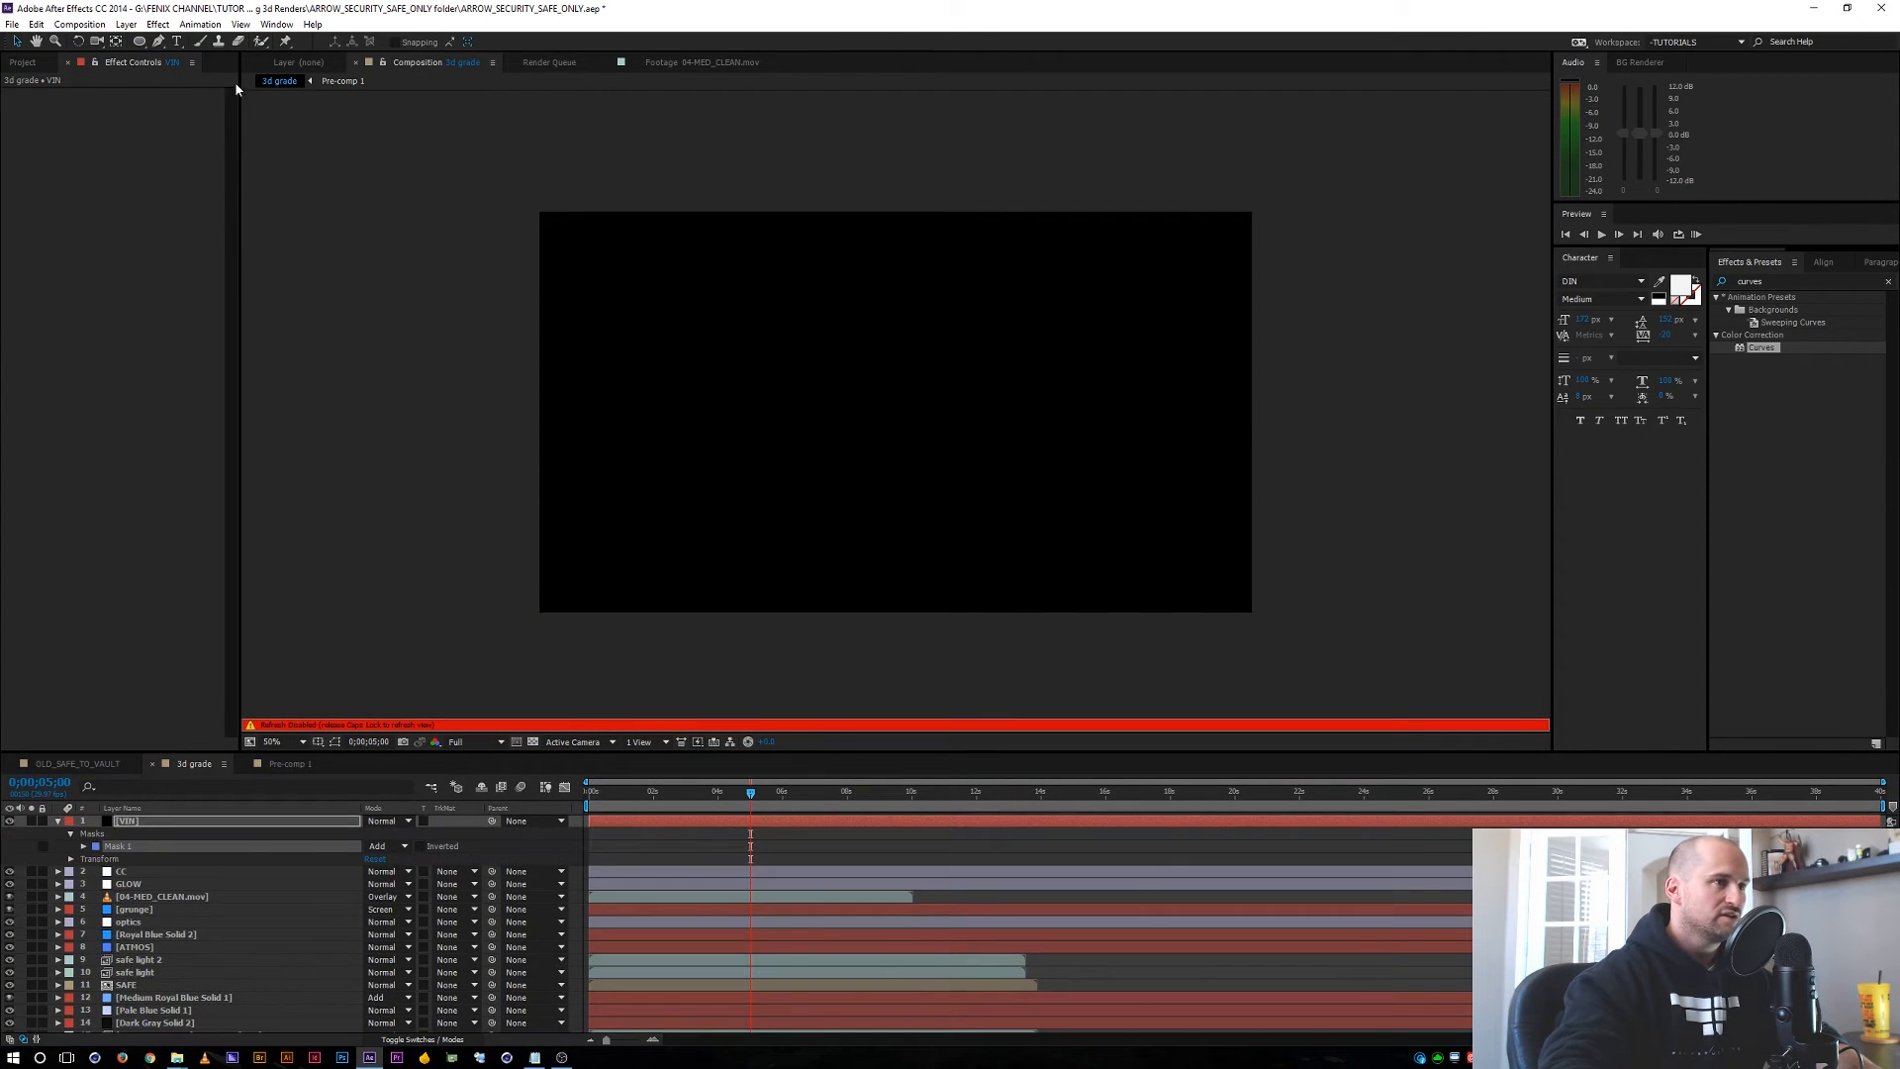
{"action": "key", "text": "Caps_Lock"}
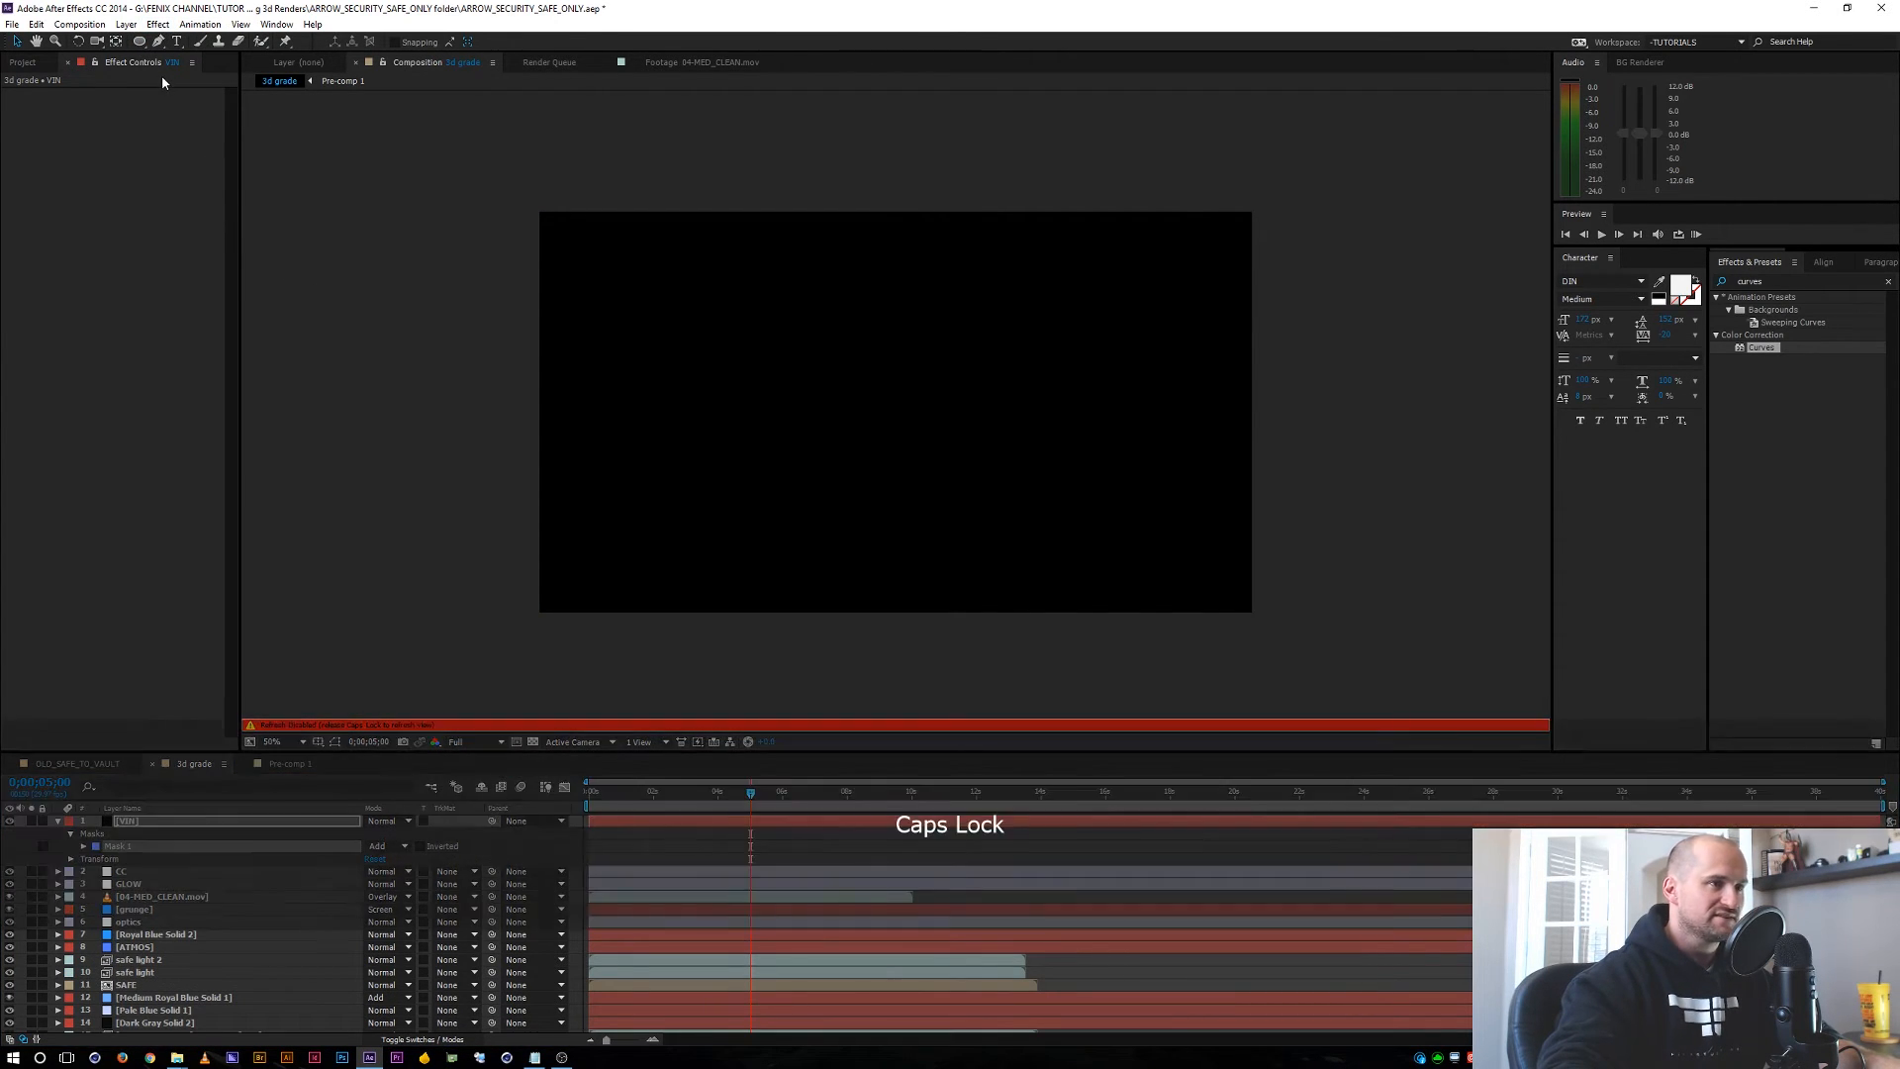
{"action": "left_click", "coordinate": [419, 846]}
{"action": "key", "text": "f"}
{"action": "left_click", "coordinate": [382, 846]}
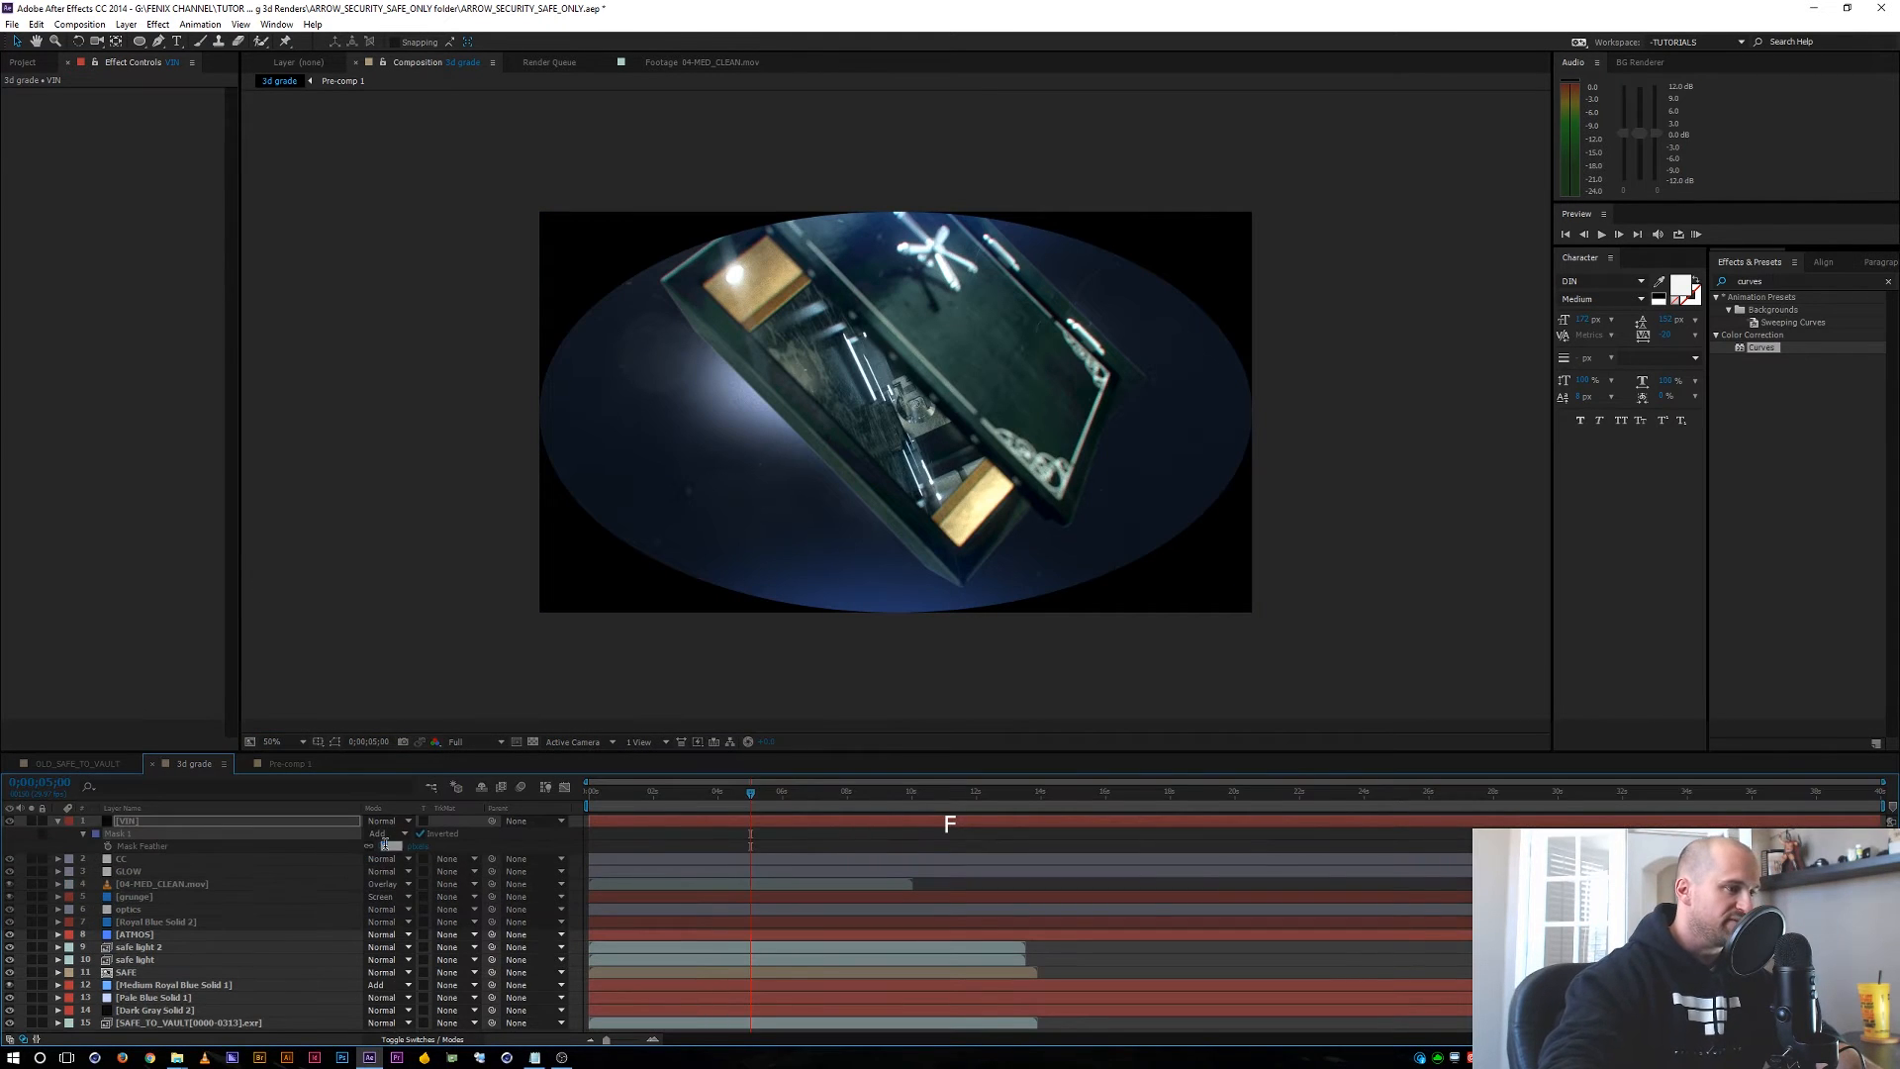
{"action": "type", "text": "30"}
{"action": "key", "text": "Return"}
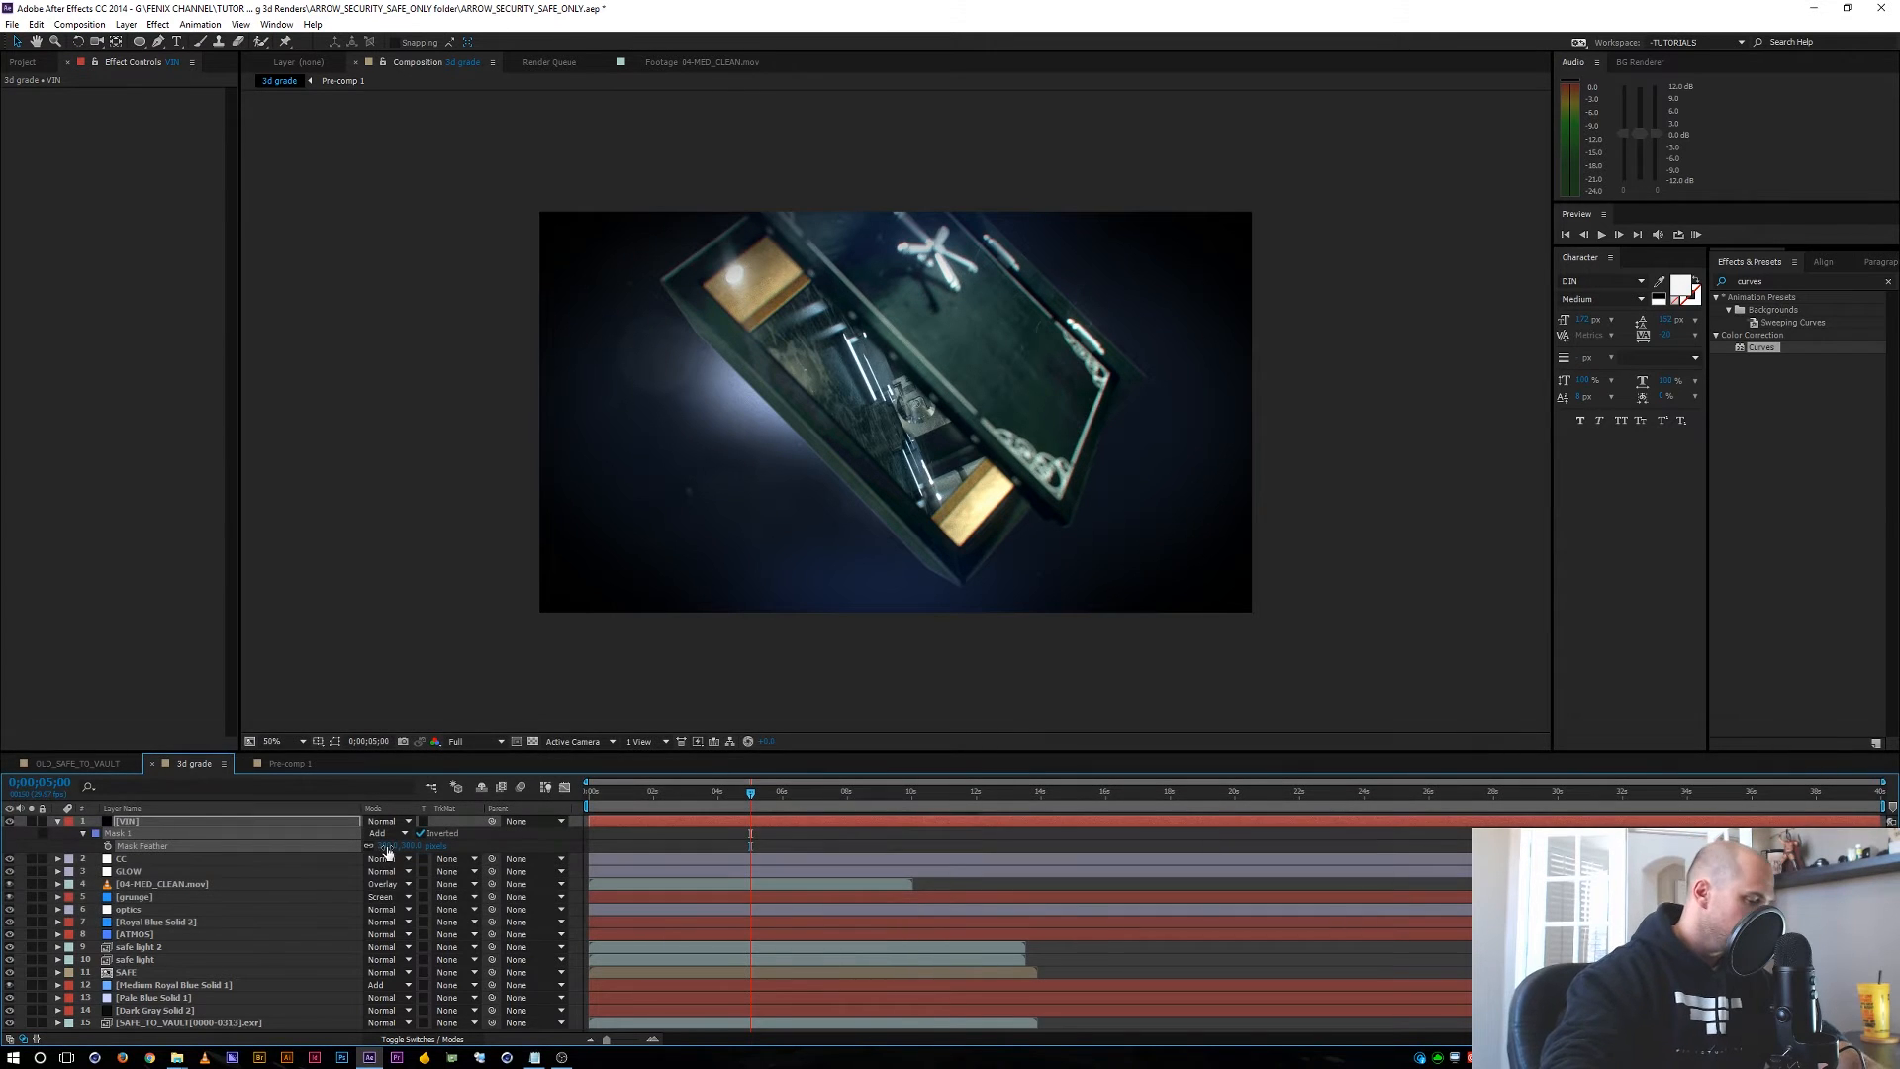
Set the VIN layer's blending mode to Multiply and lower its opacity for a subtler vignette.
{"action": "left_click", "coordinate": [387, 822]}
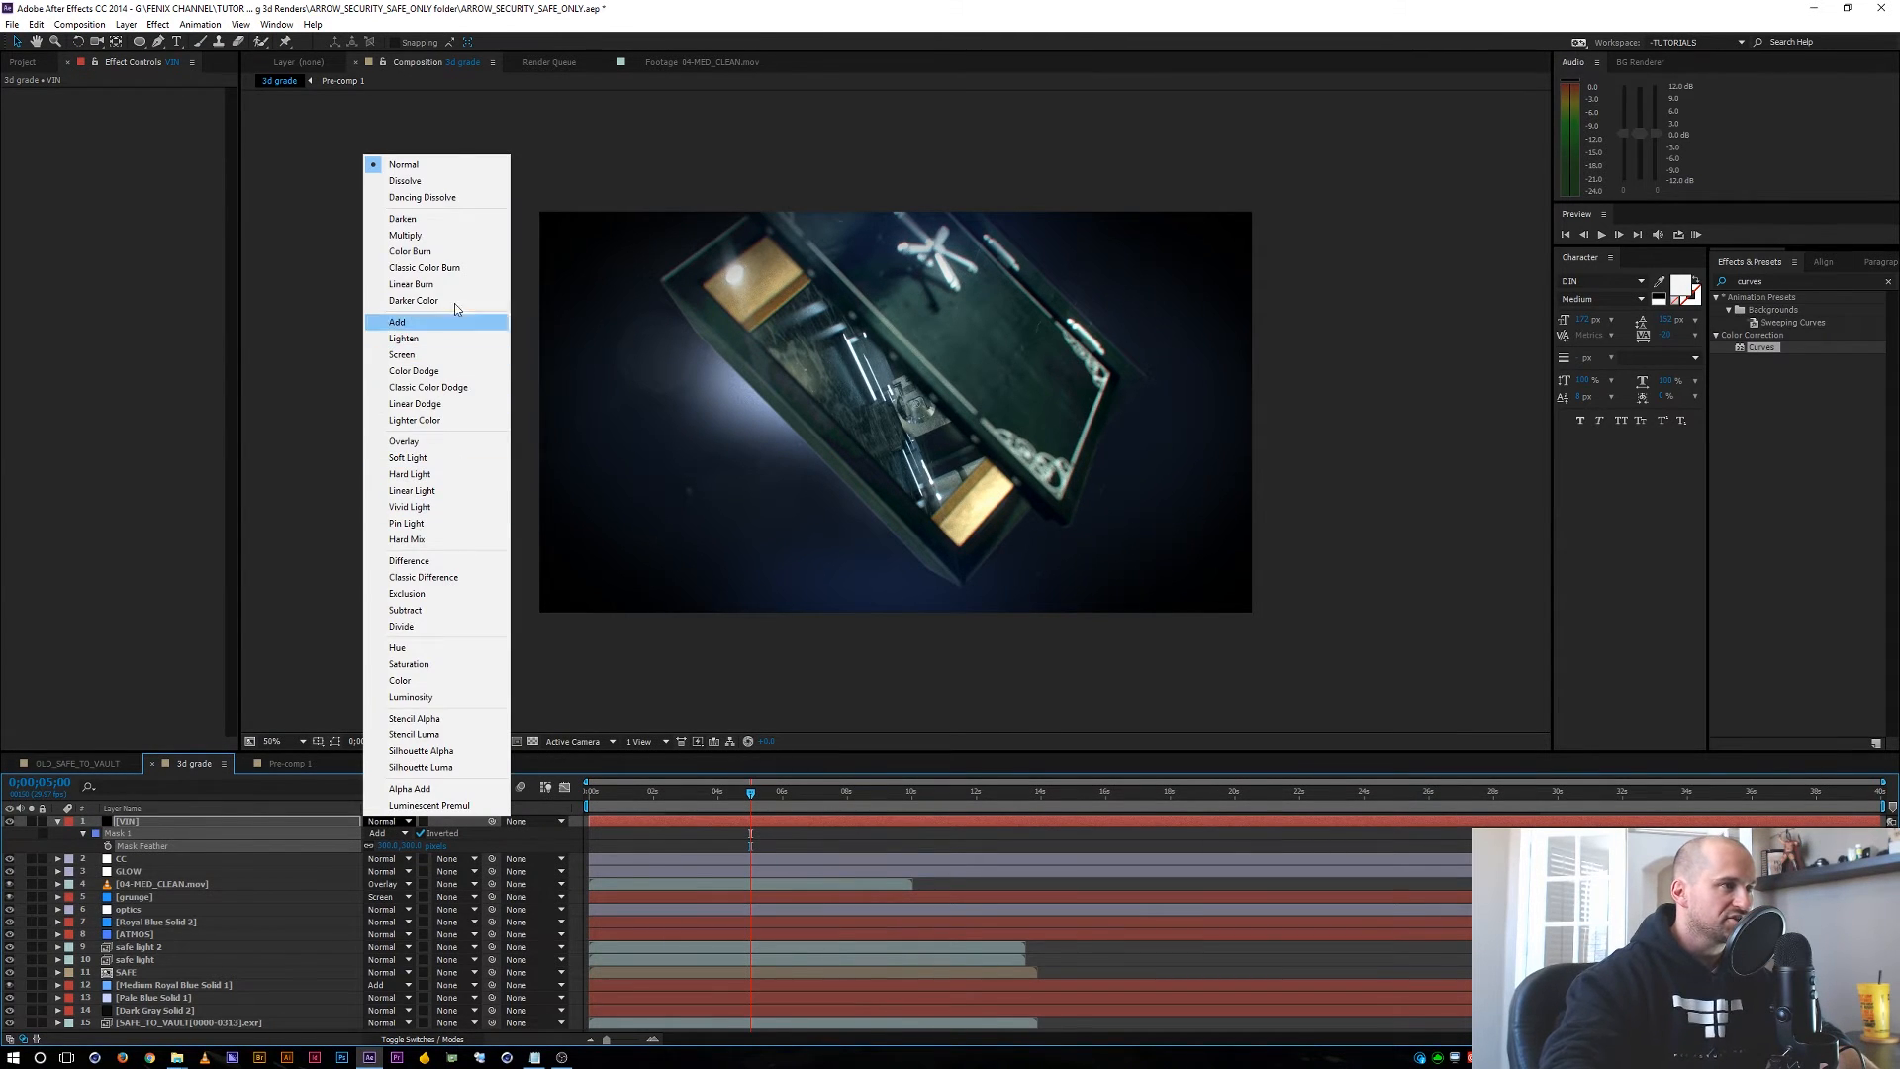
{"action": "left_click", "coordinate": [419, 245]}
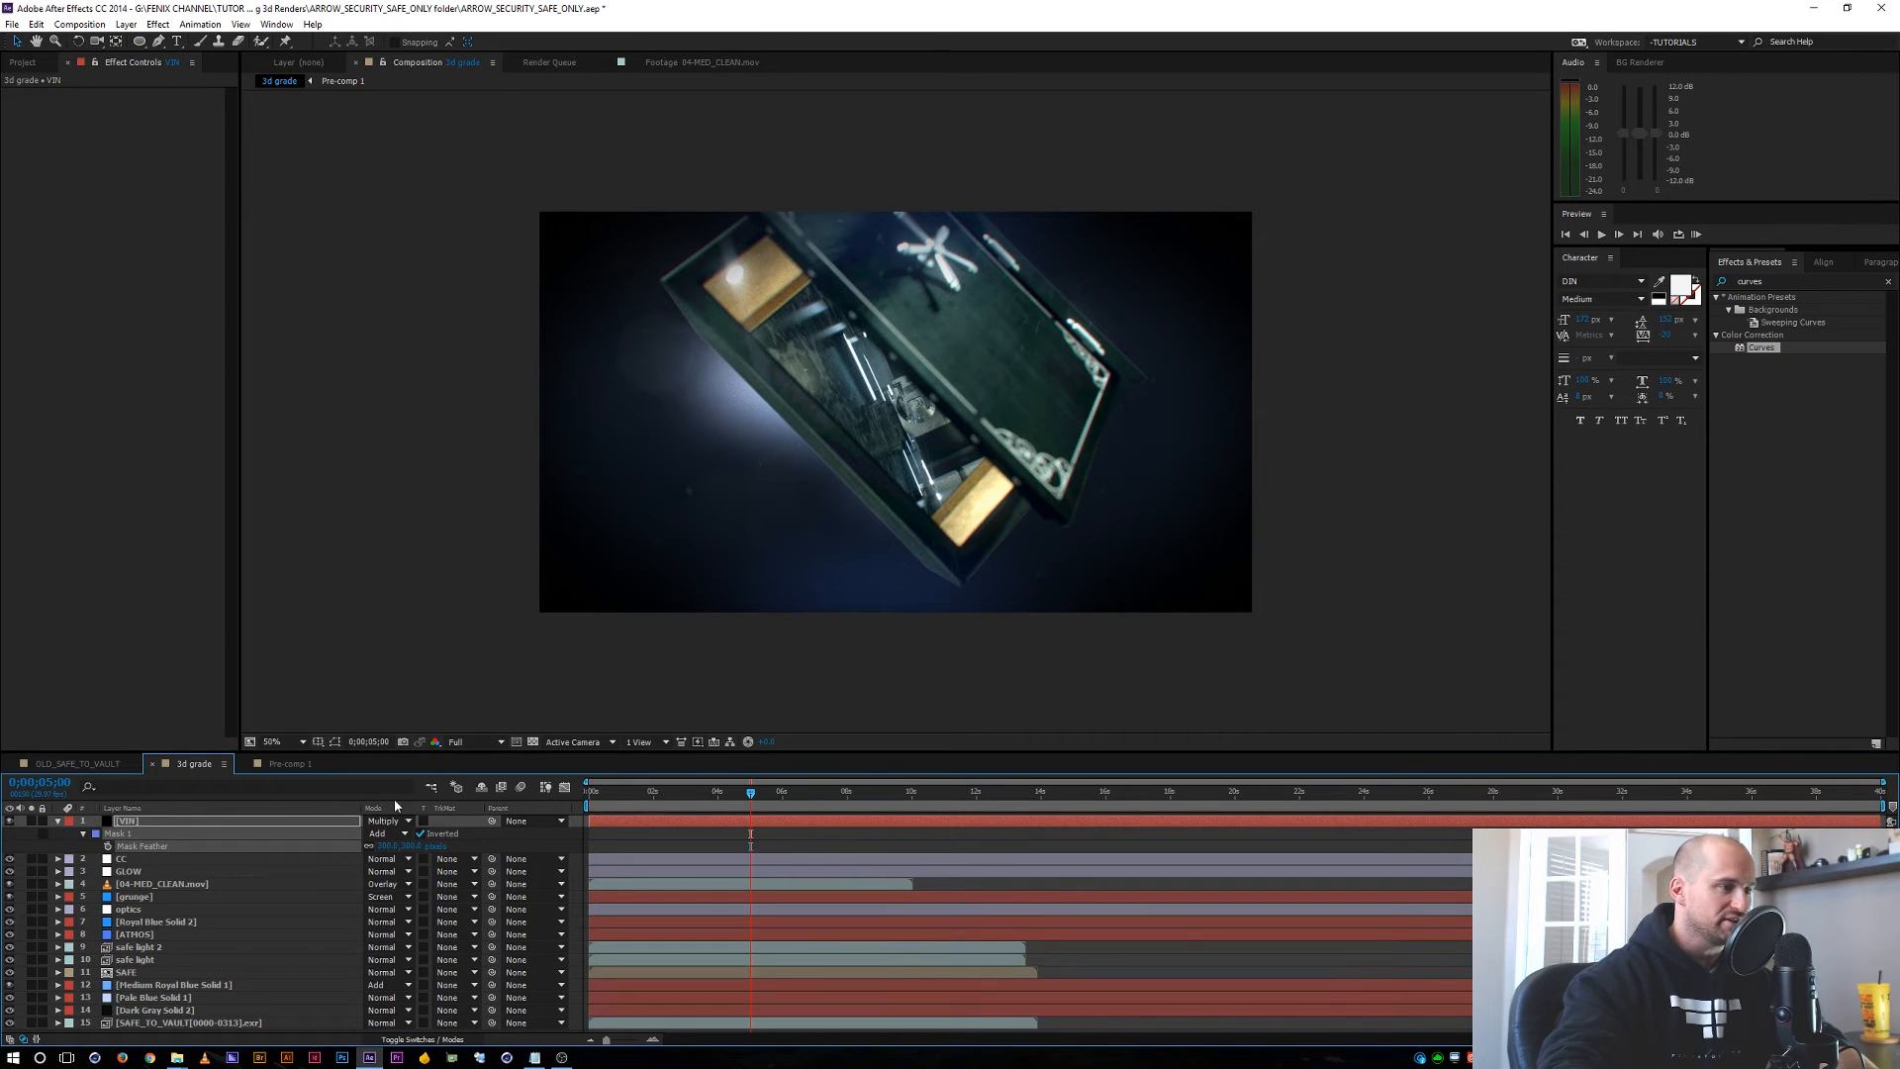
{"action": "key", "text": "t"}
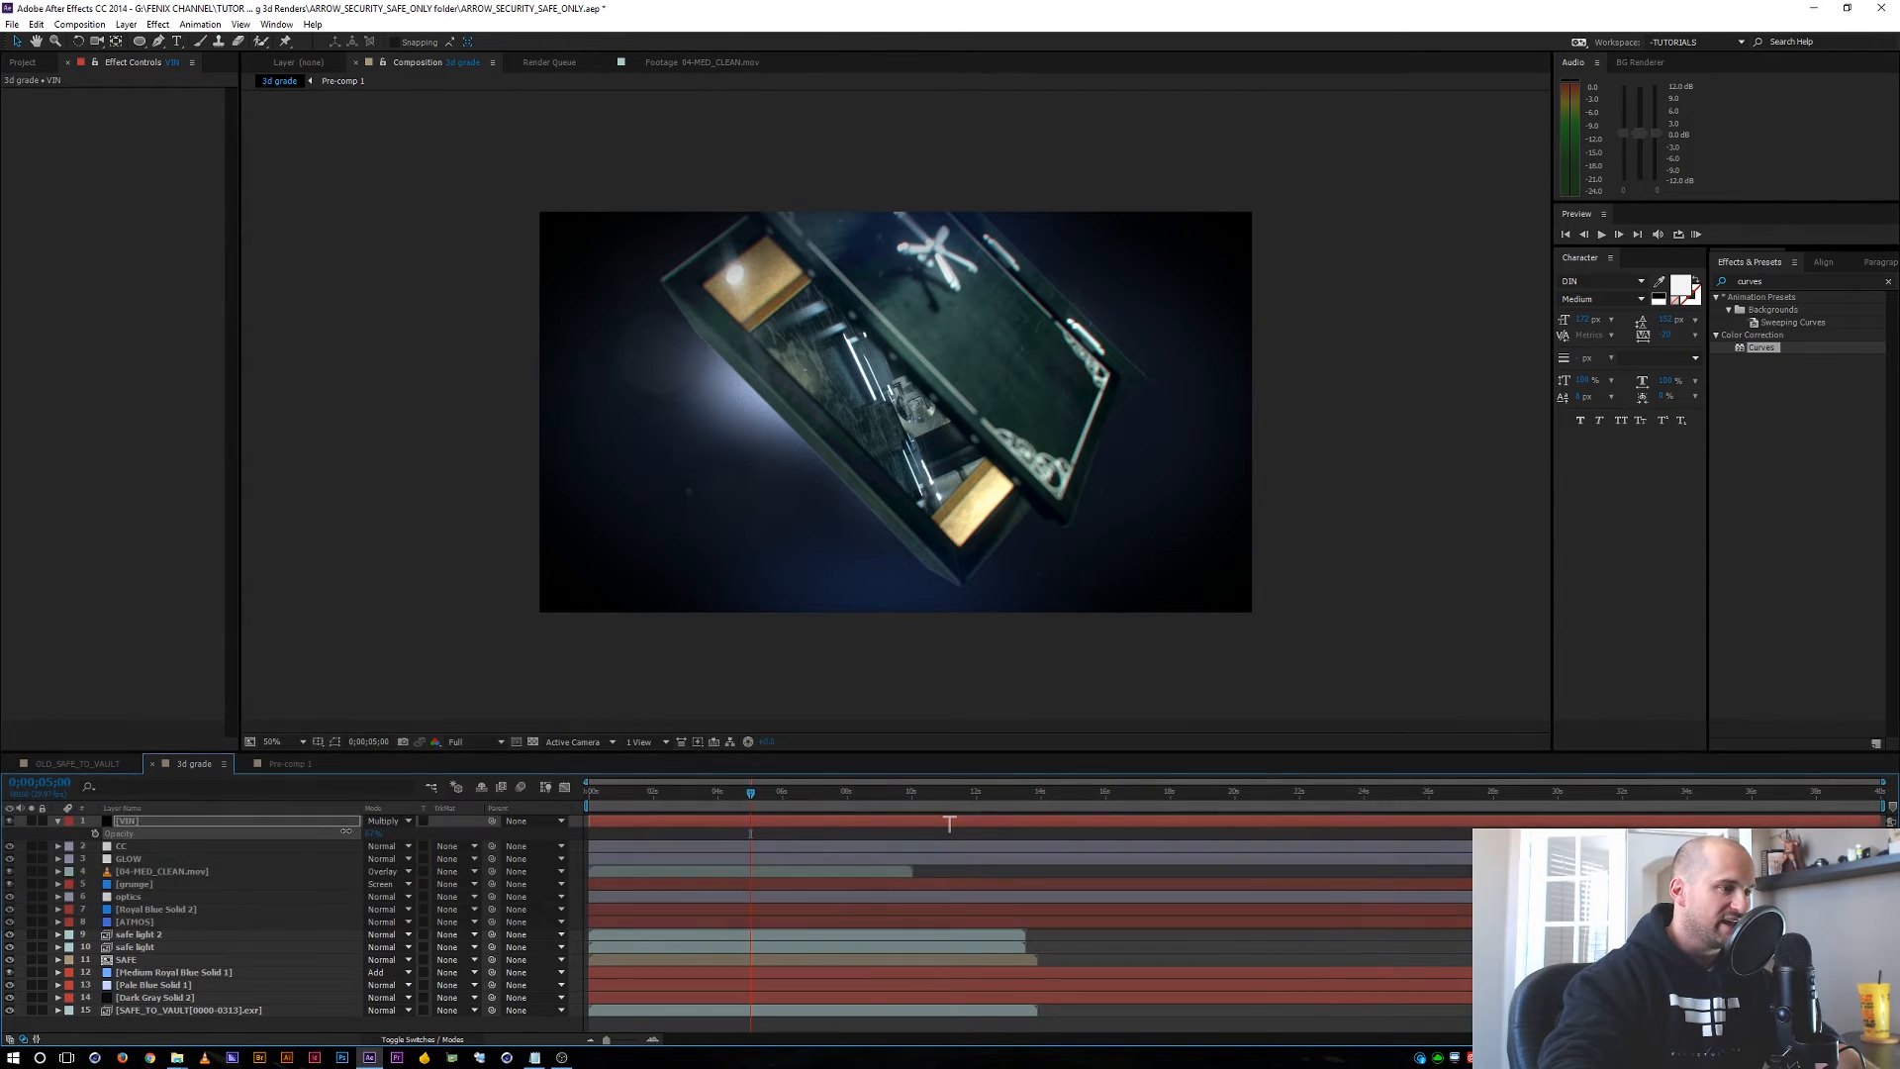
{"action": "left_click_drag", "start_coordinate": [346, 830], "coordinate": [289, 827]}
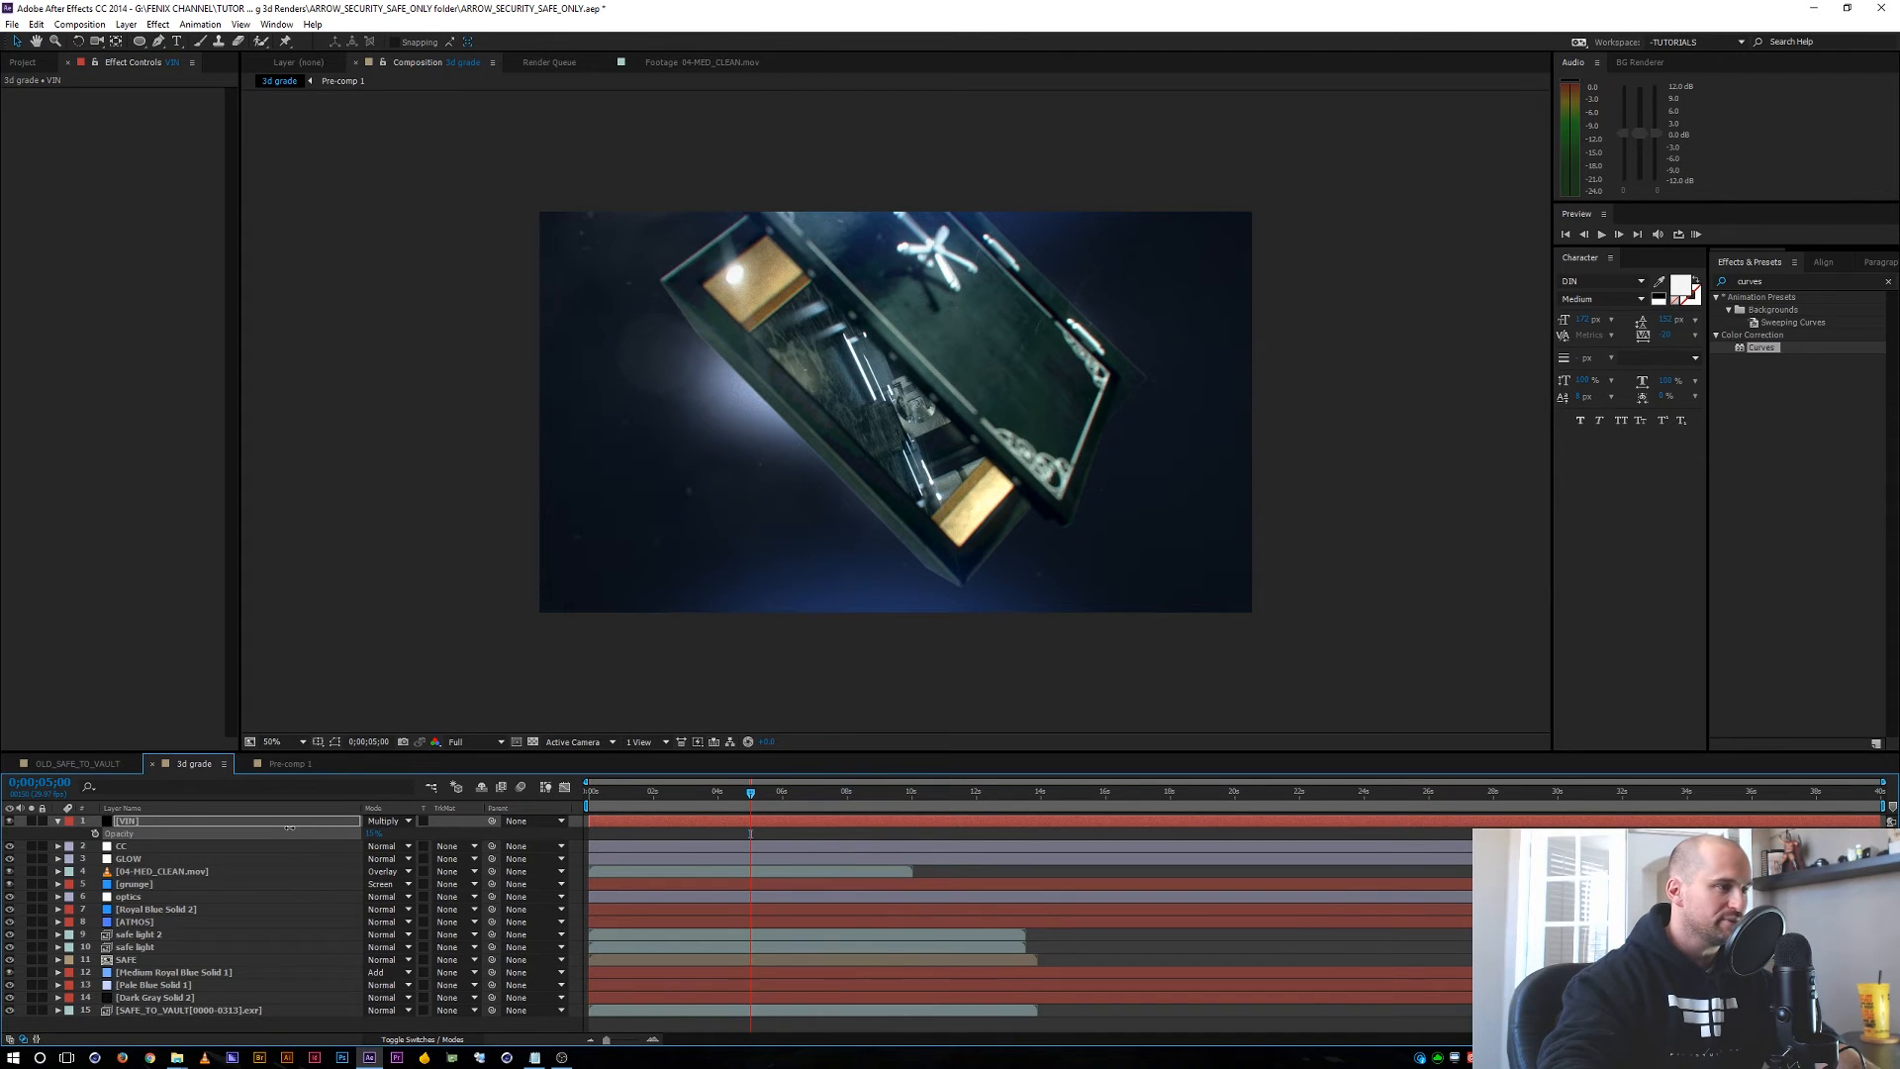
Duplicate the VIN layer and rename the upper copy BLUR VIN.
{"action": "left_click", "coordinate": [126, 825]}
{"action": "key", "text": "ctrl+d"}
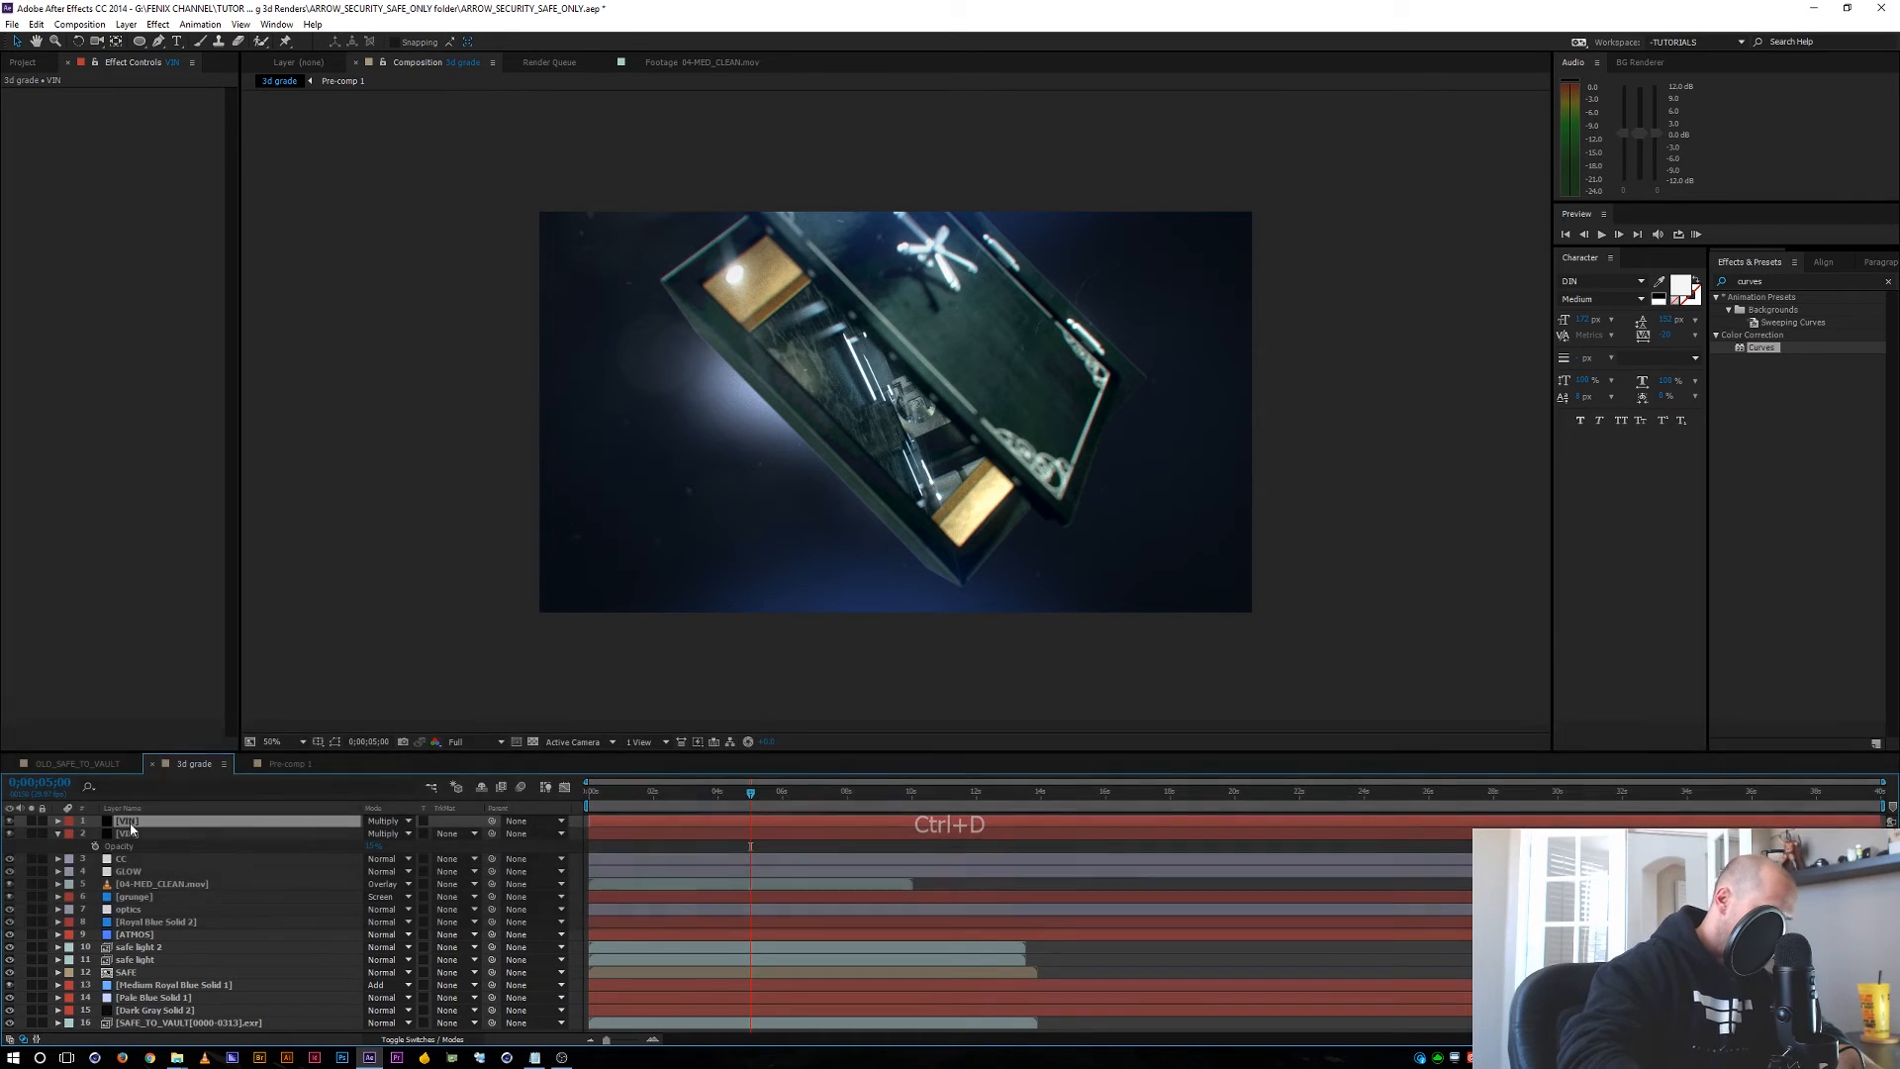
{"action": "key", "text": "Return"}
{"action": "type", "text": "BLUR VIN"}
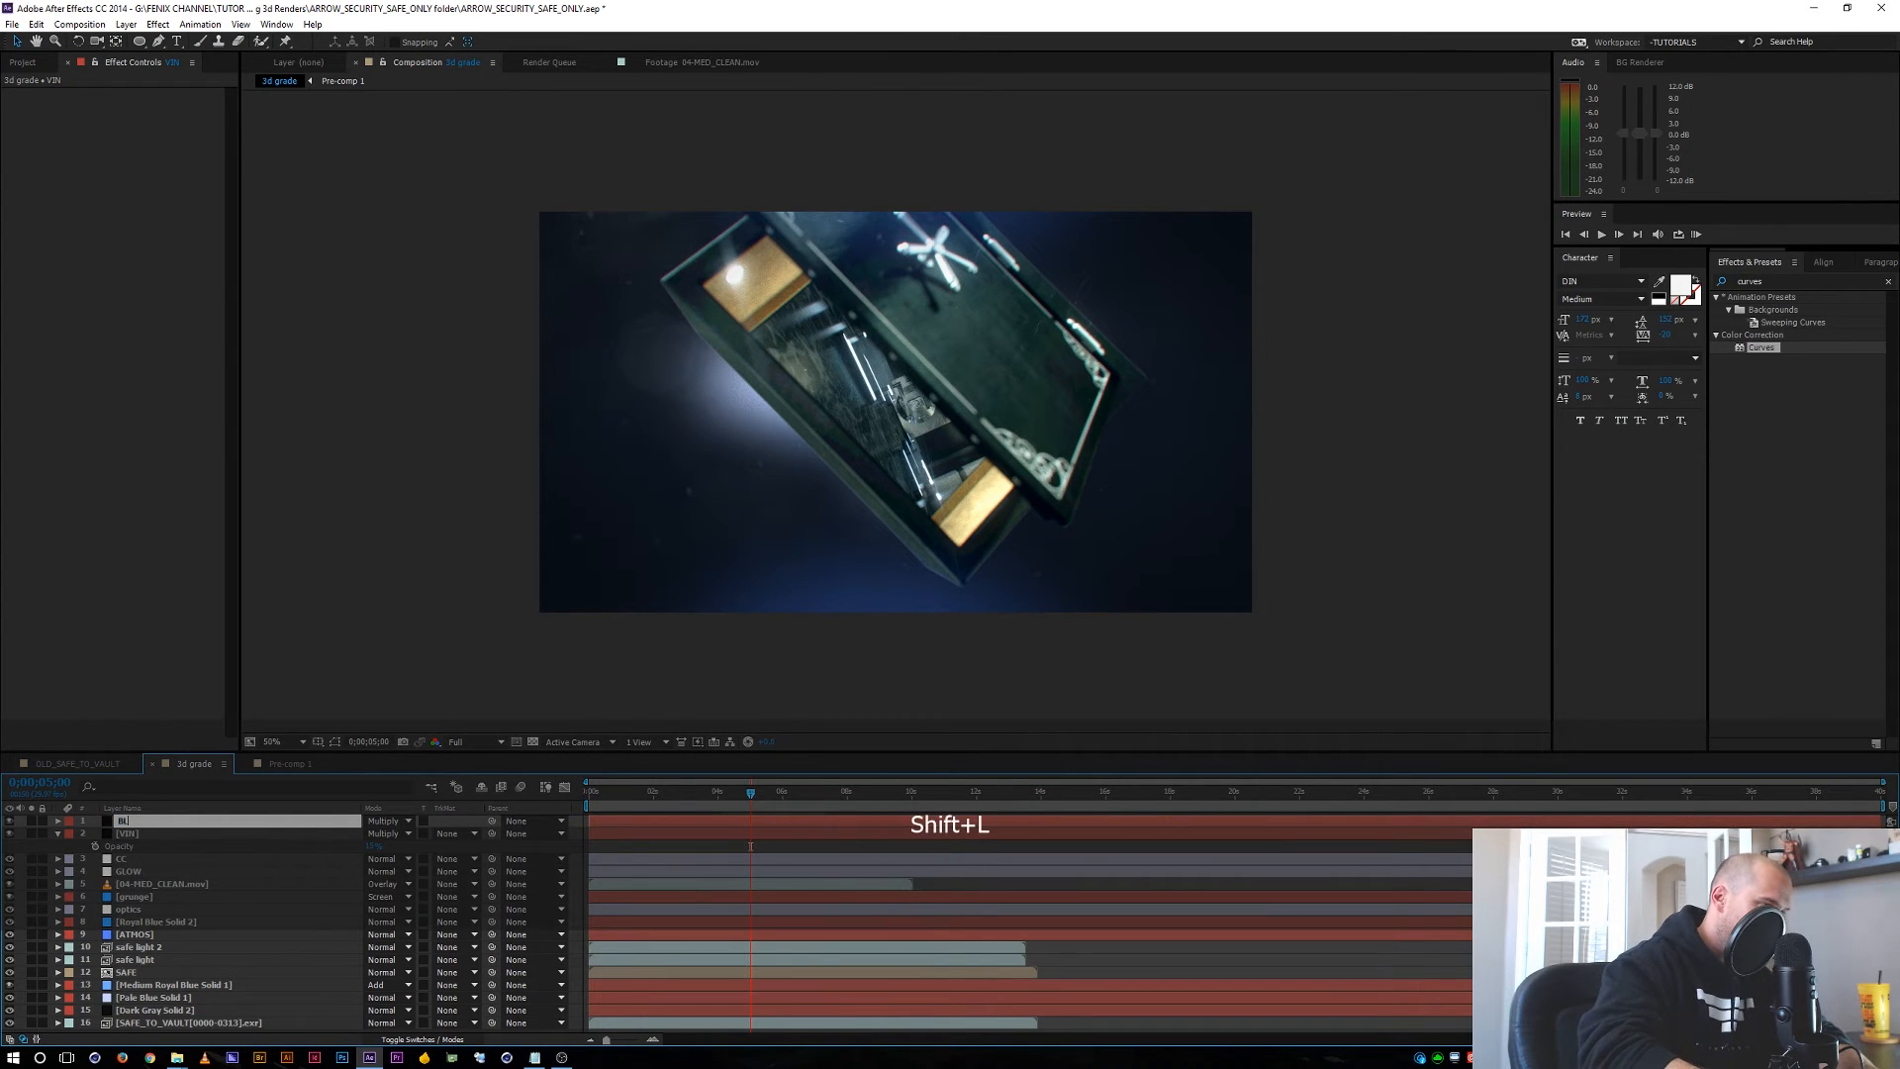
{"action": "key", "text": "Return"}
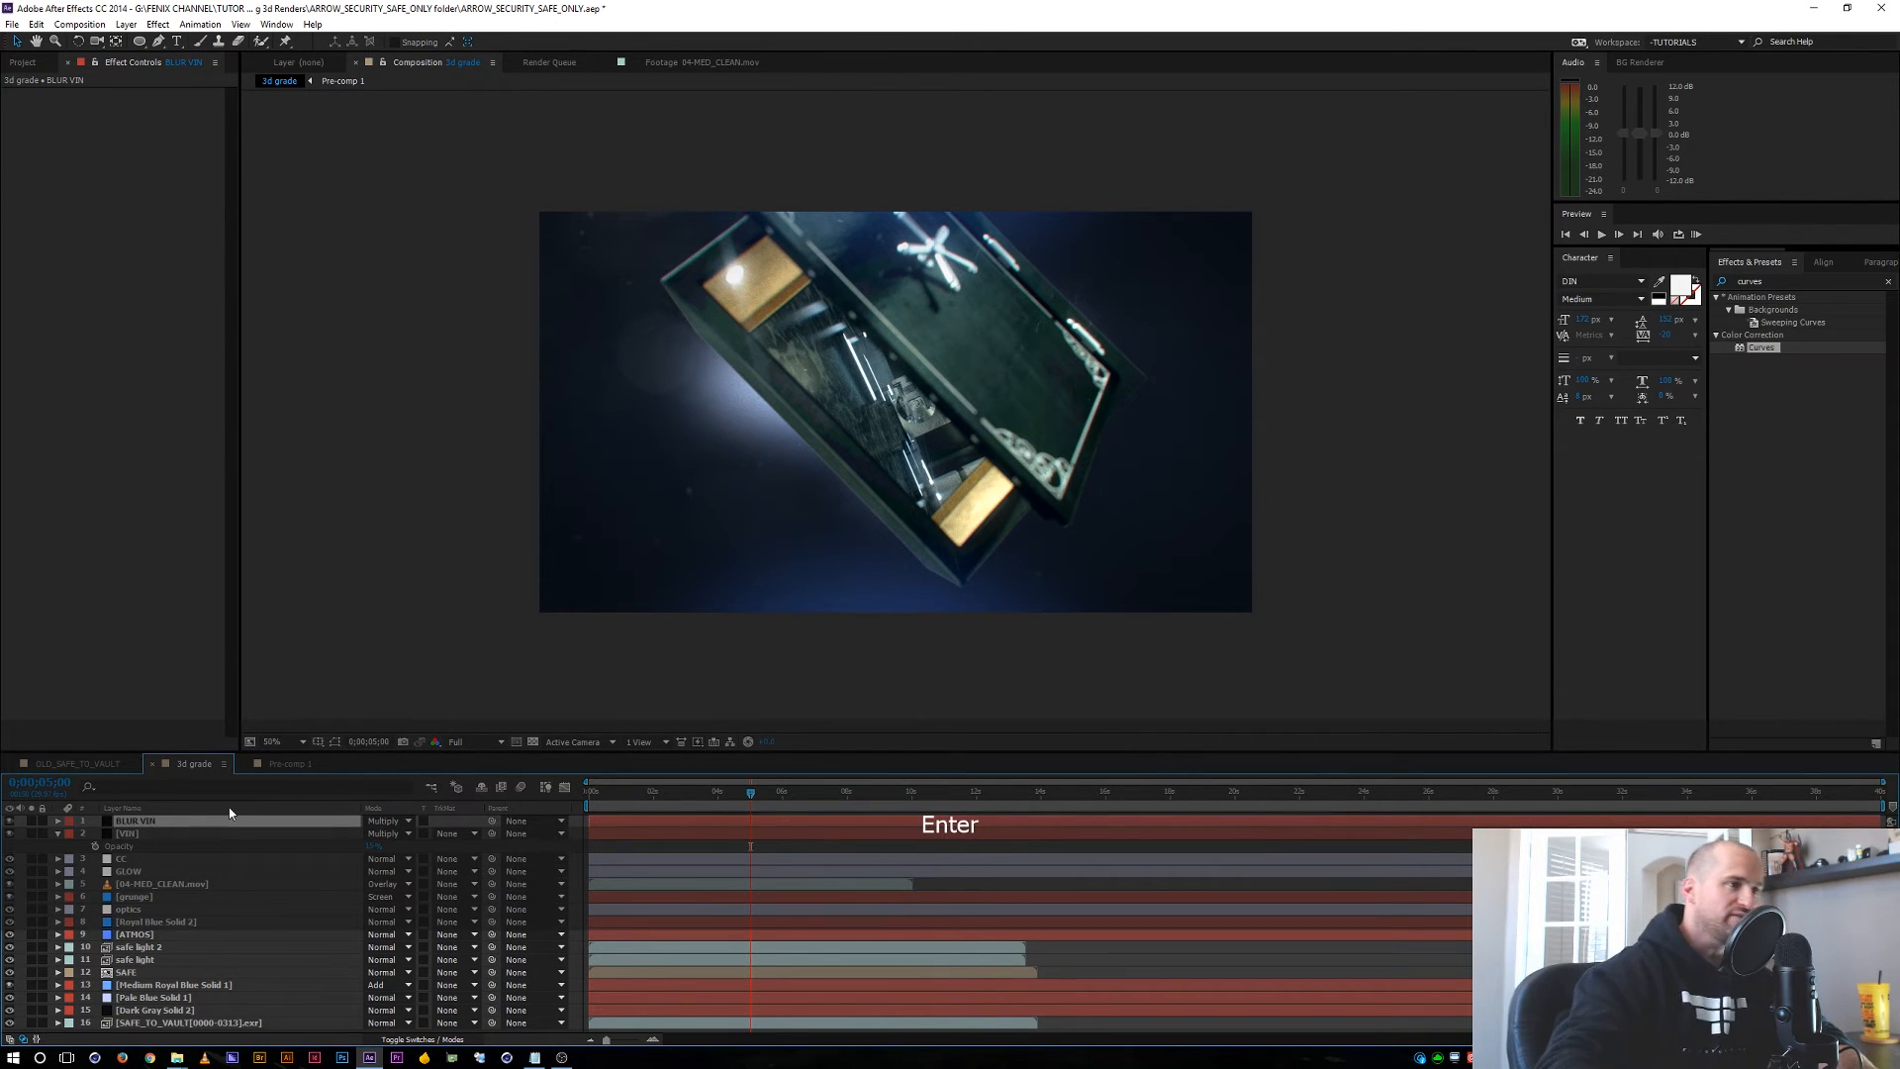
Find the Fast Blur effect and apply it to the BLUR VIN layer.
{"action": "left_click", "coordinate": [1779, 279]}
{"action": "type", "text": "fasty"}
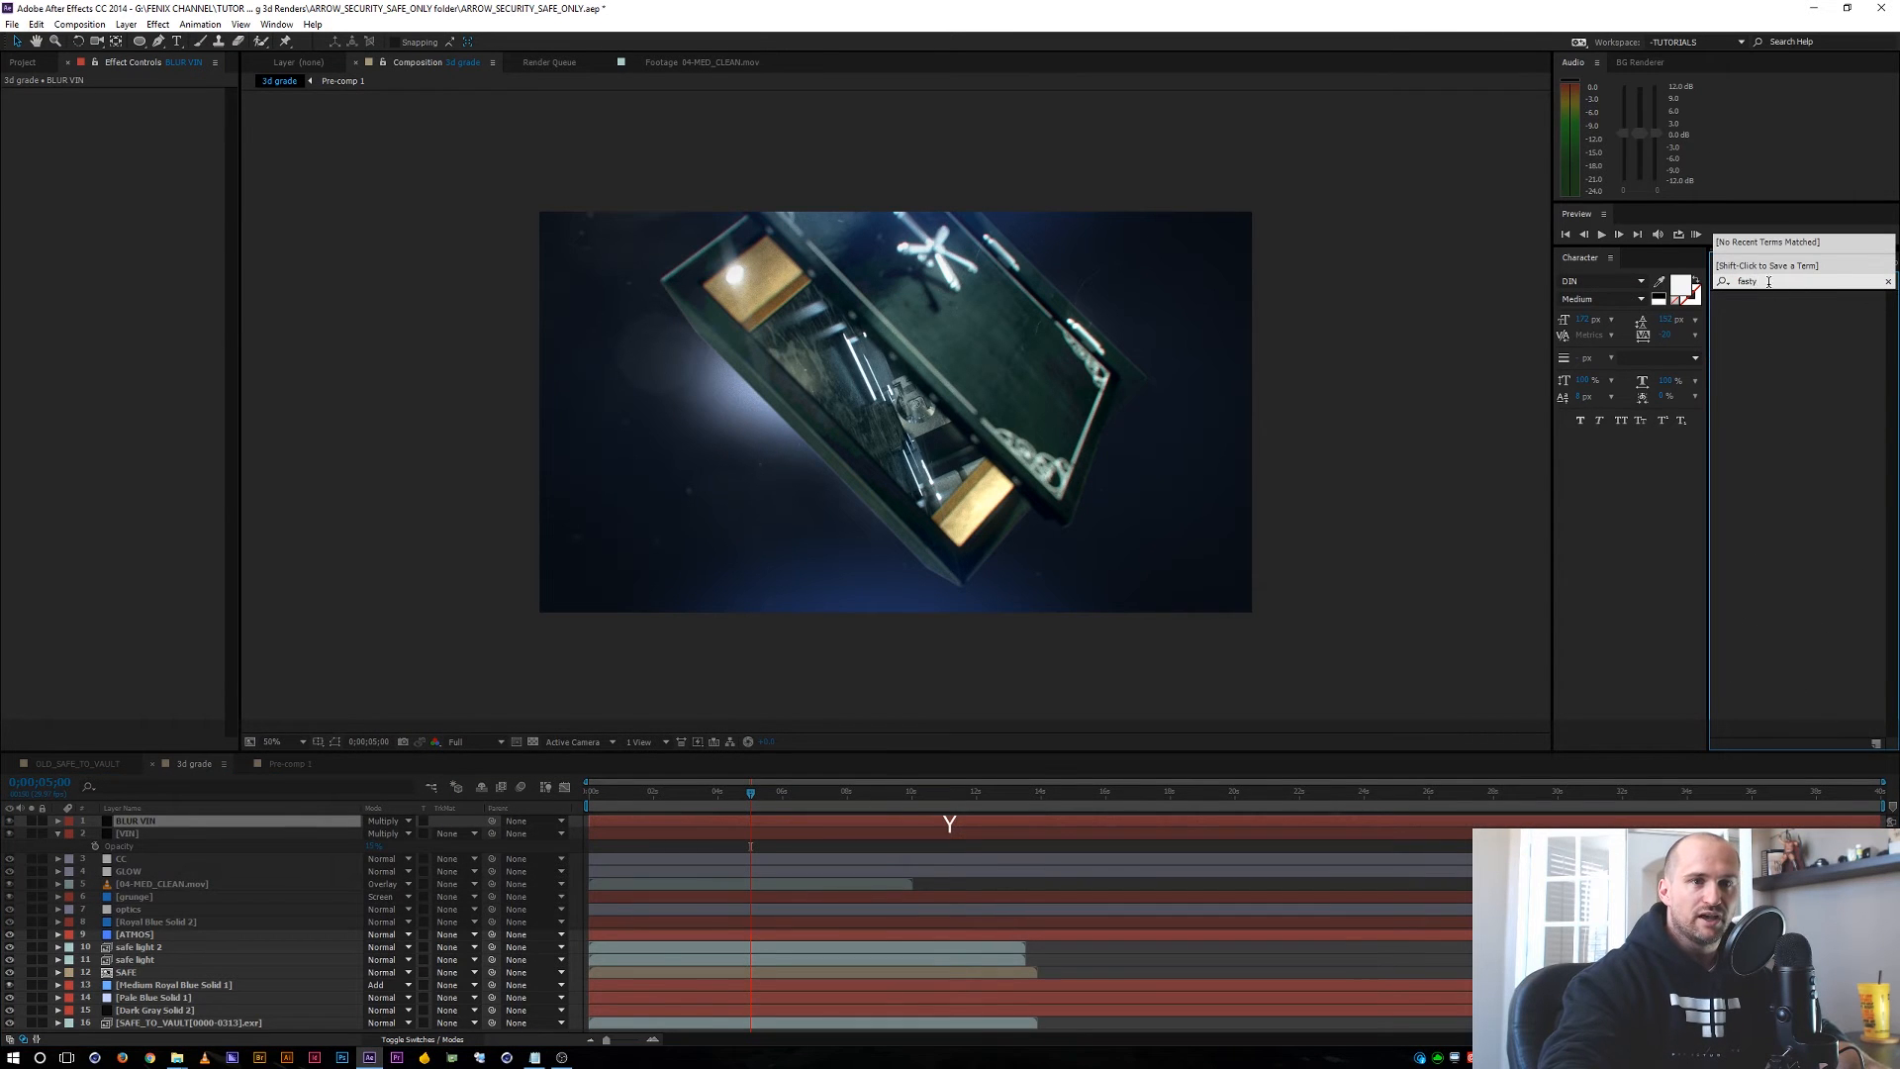
{"action": "left_click_drag", "start_coordinate": [1768, 281], "coordinate": [1646, 288]}
{"action": "type", "text": "fast"}
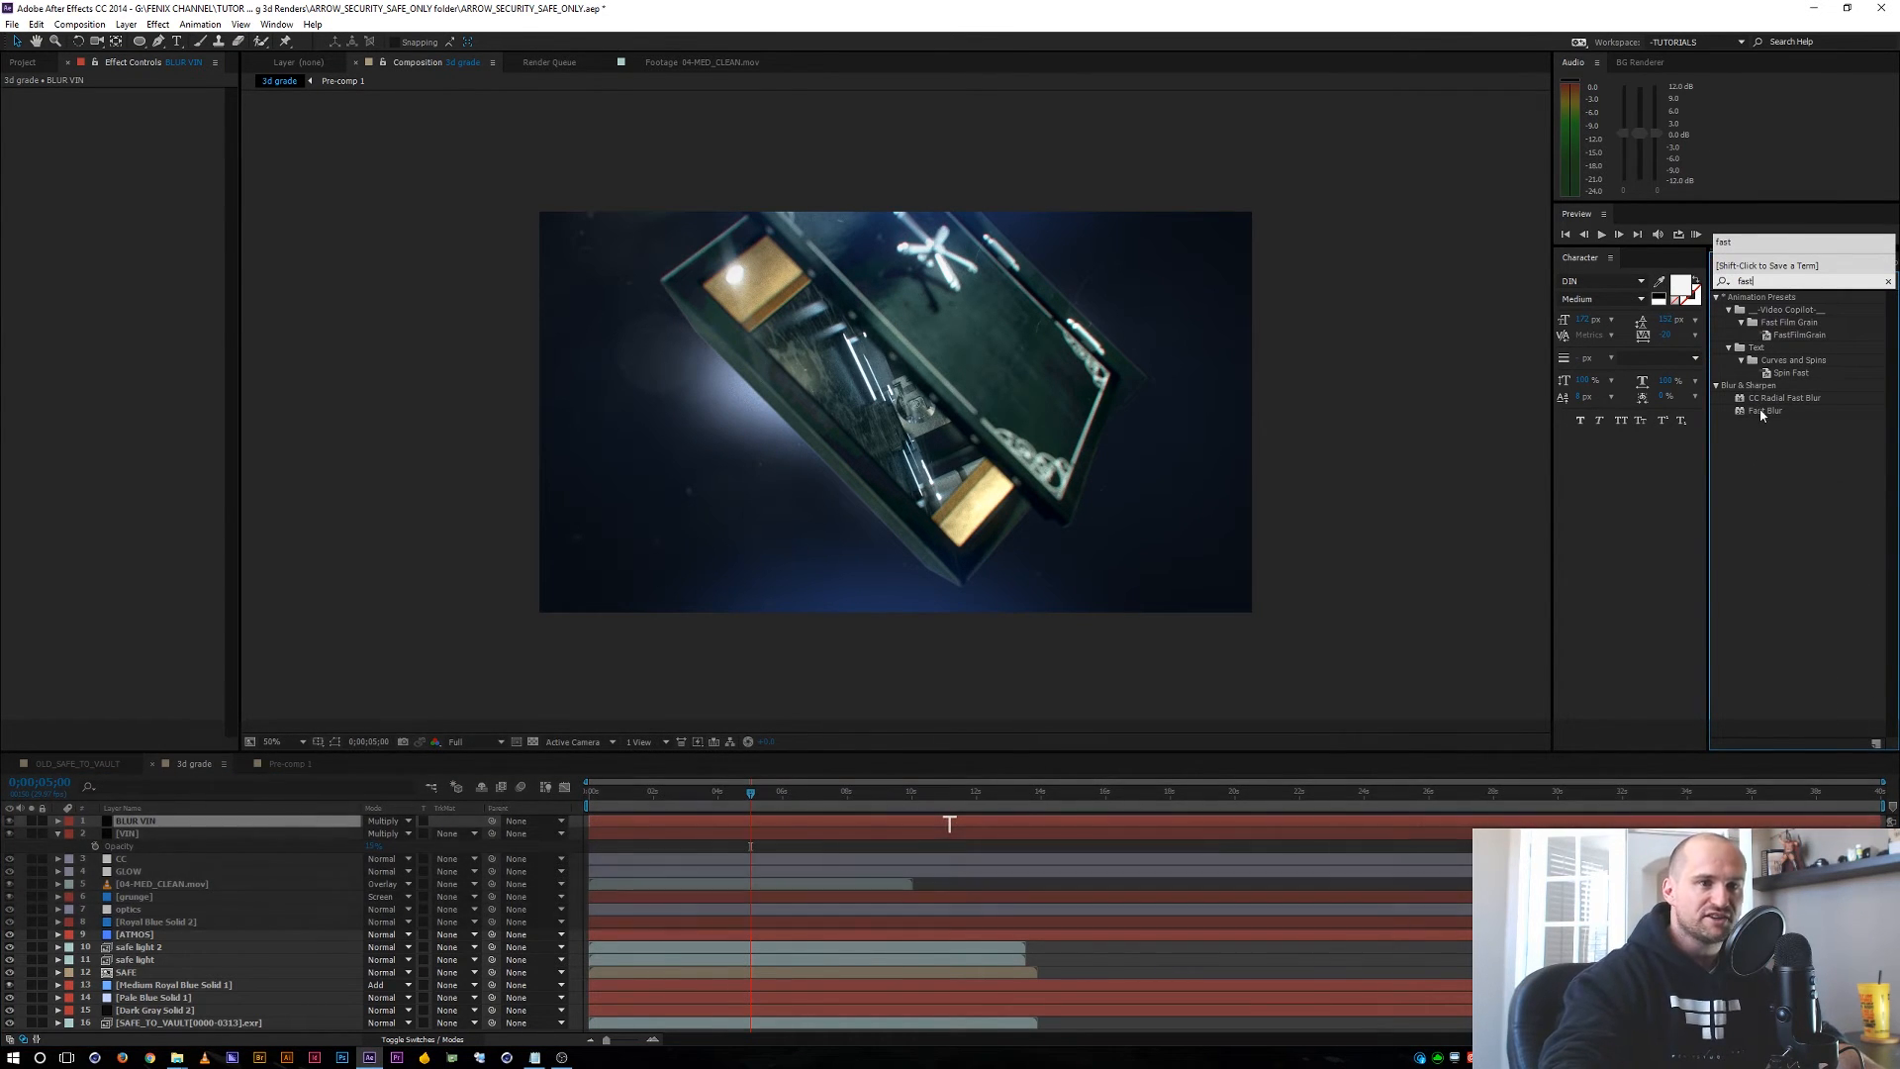
{"action": "double_click", "coordinate": [1766, 410]}
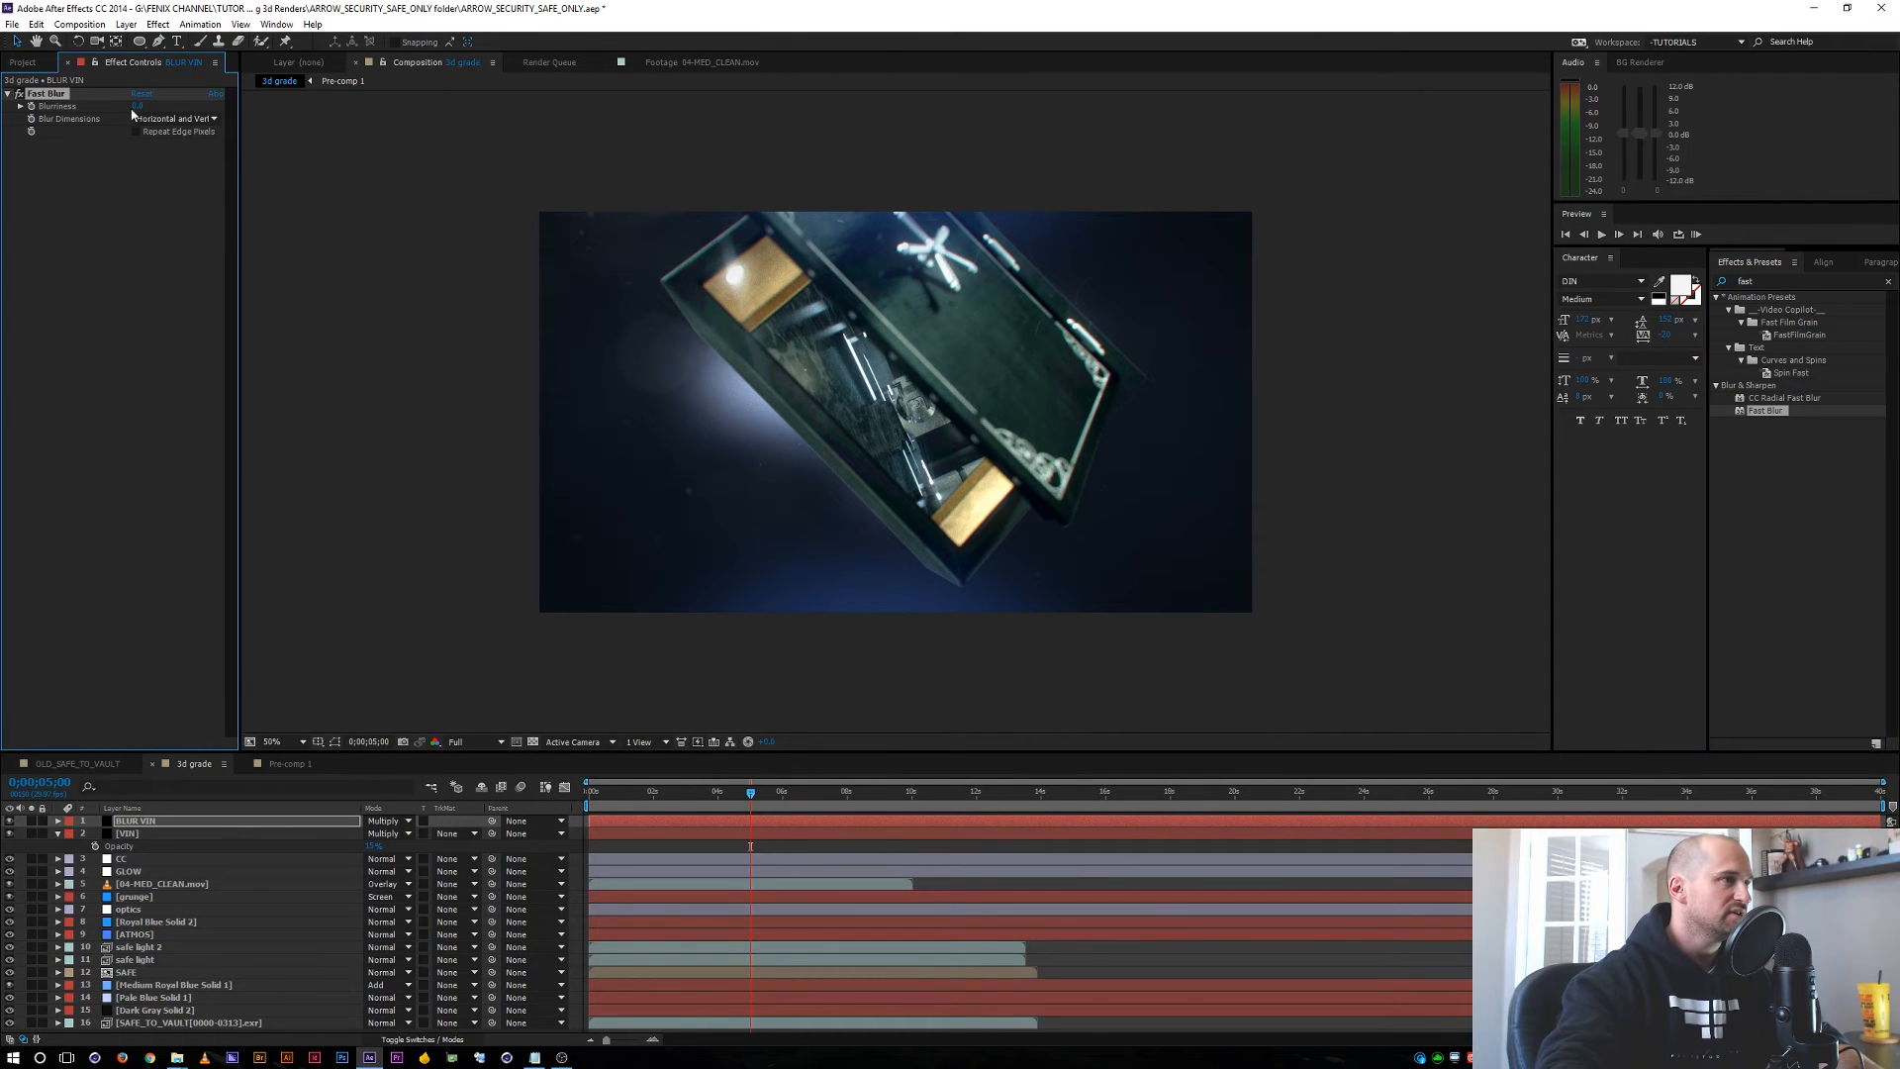
{"action": "left_click", "coordinate": [137, 131]}
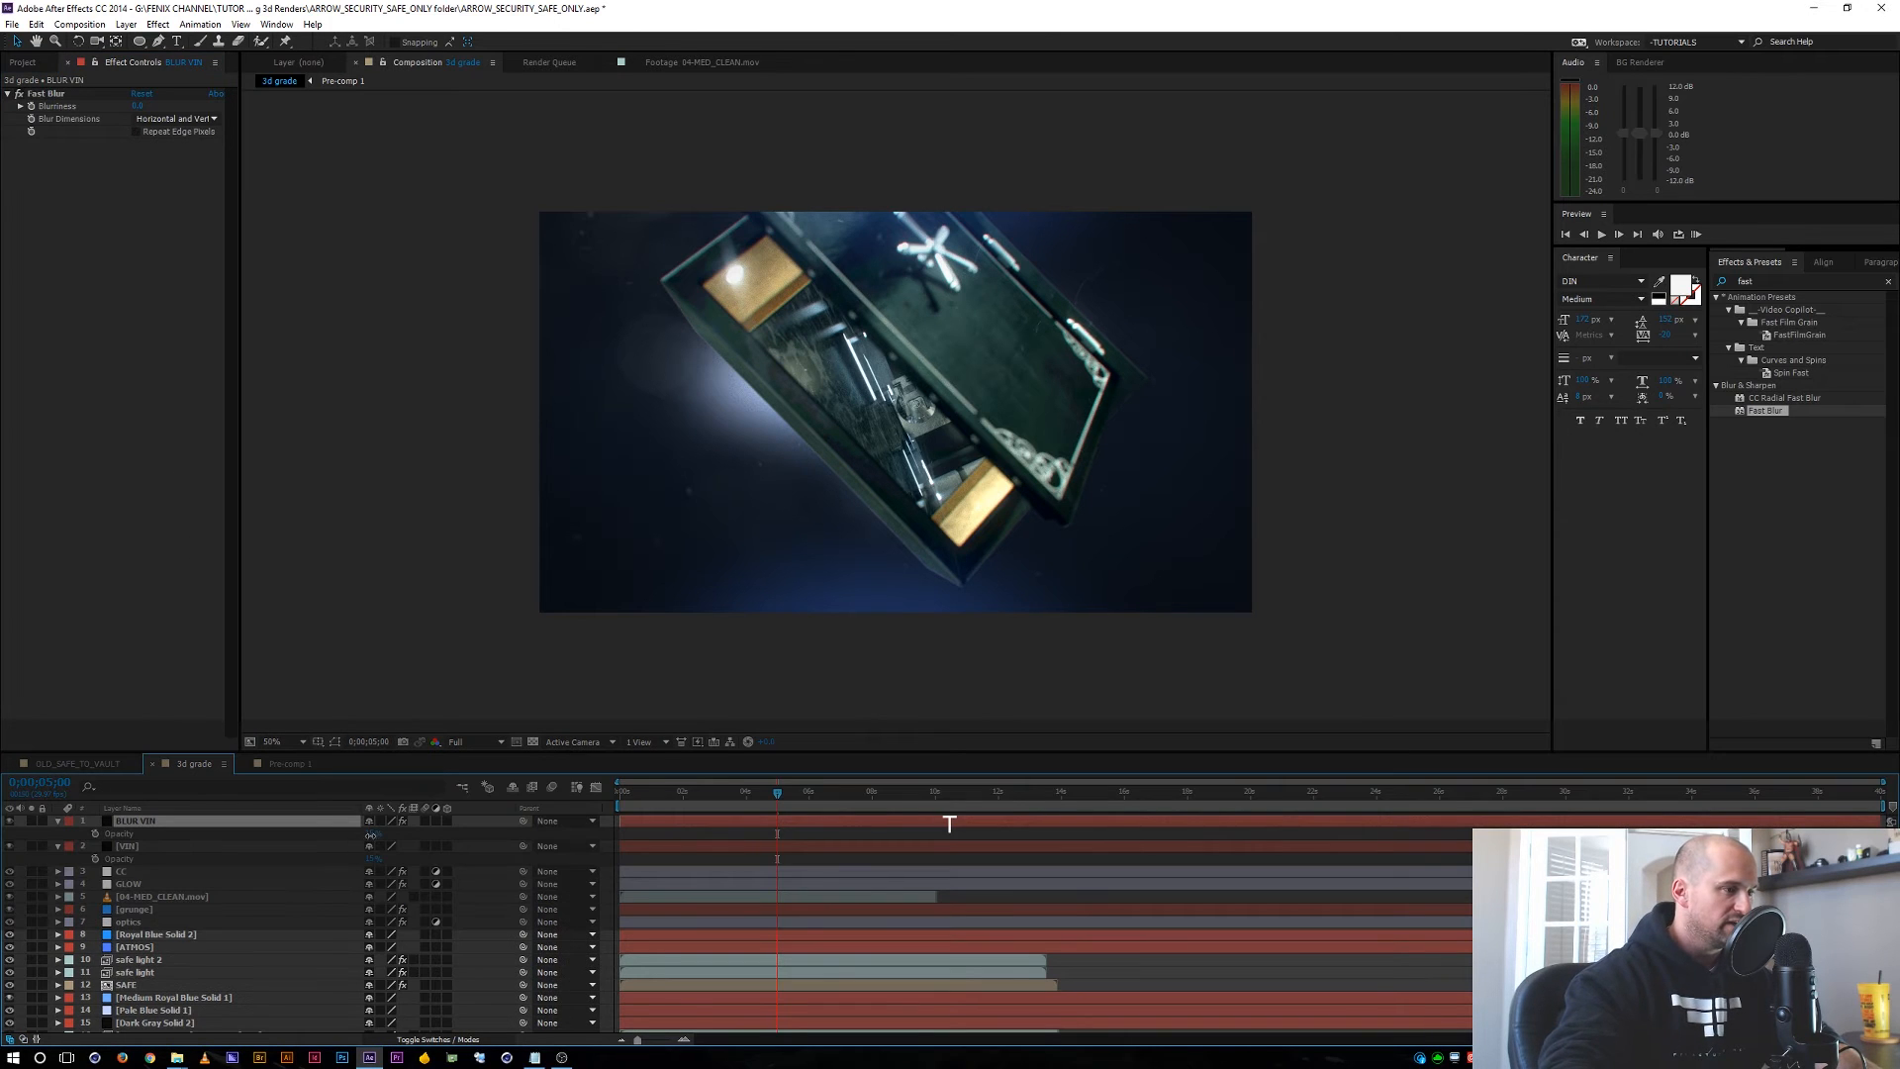
Set the BLUR VIN layer's opacity to 100%.
{"action": "left_click", "coordinate": [371, 835]}
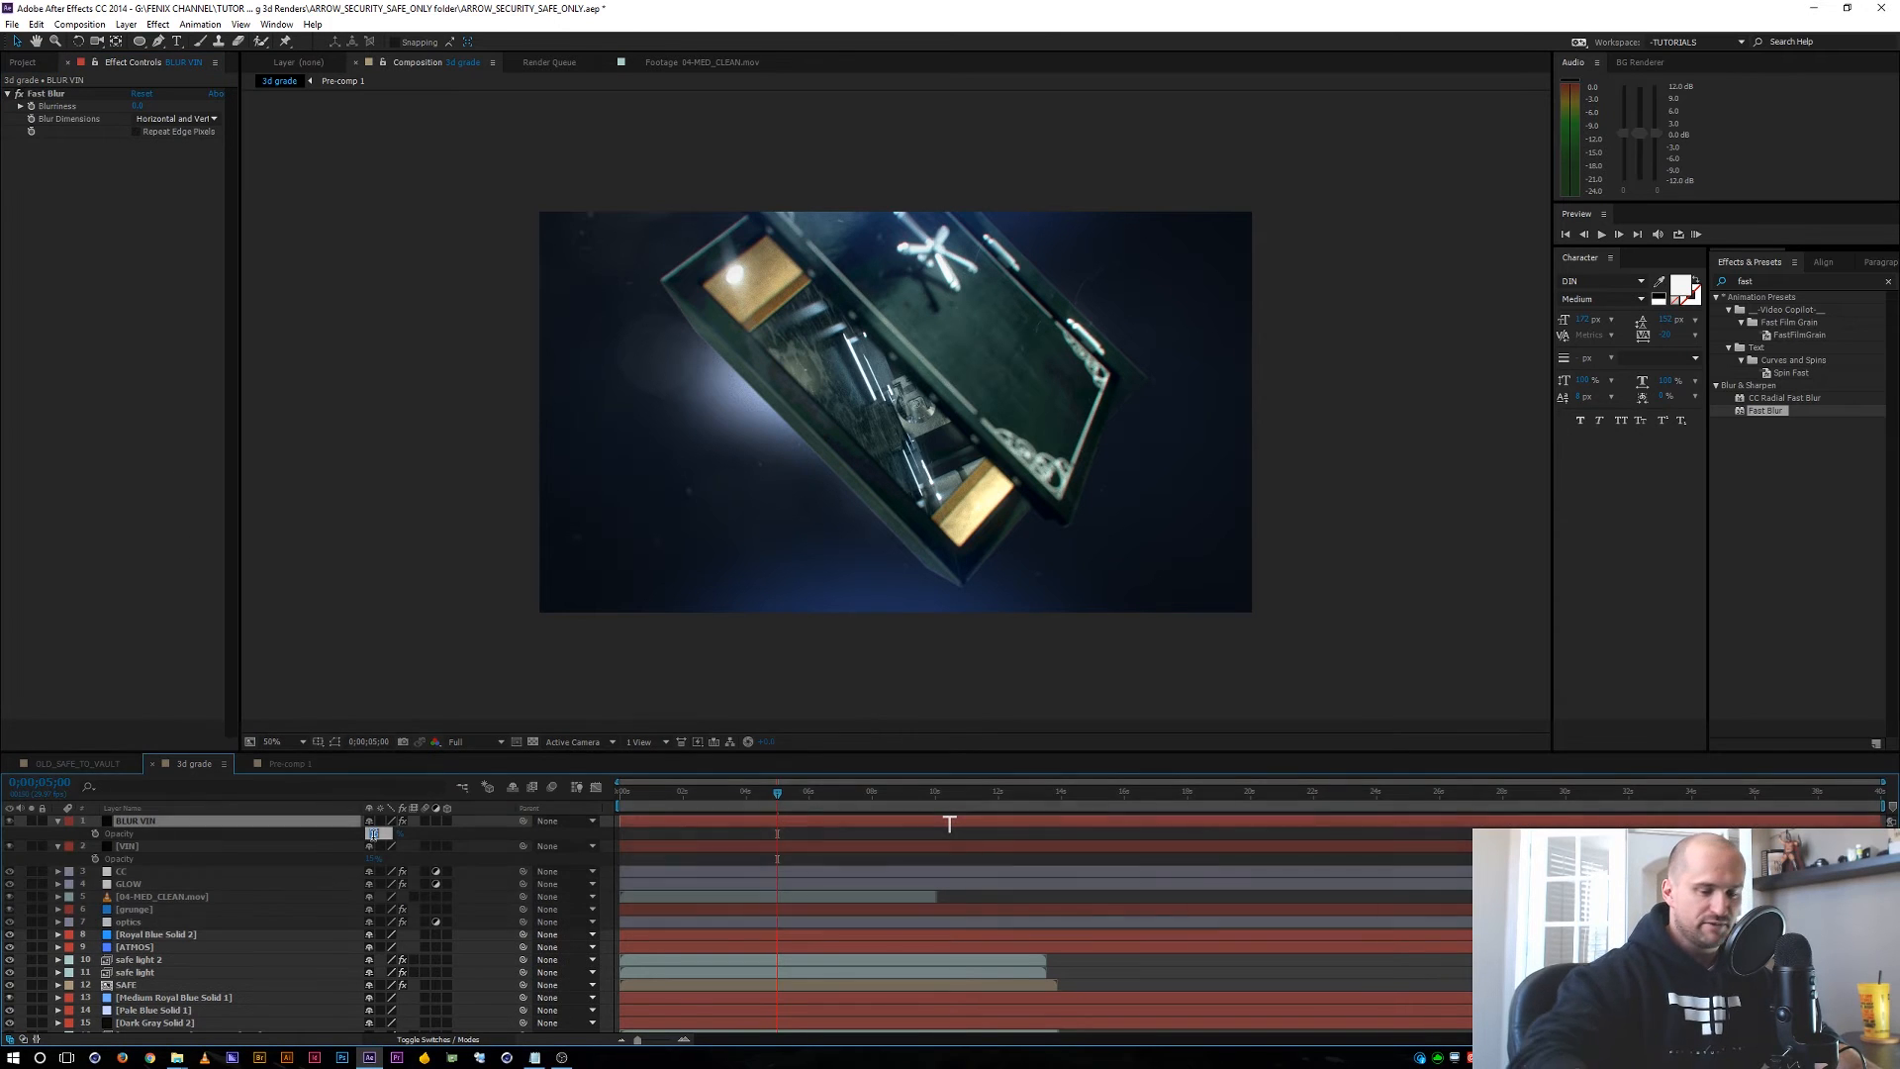
{"action": "type", "text": "100"}
{"action": "key", "text": "Return"}
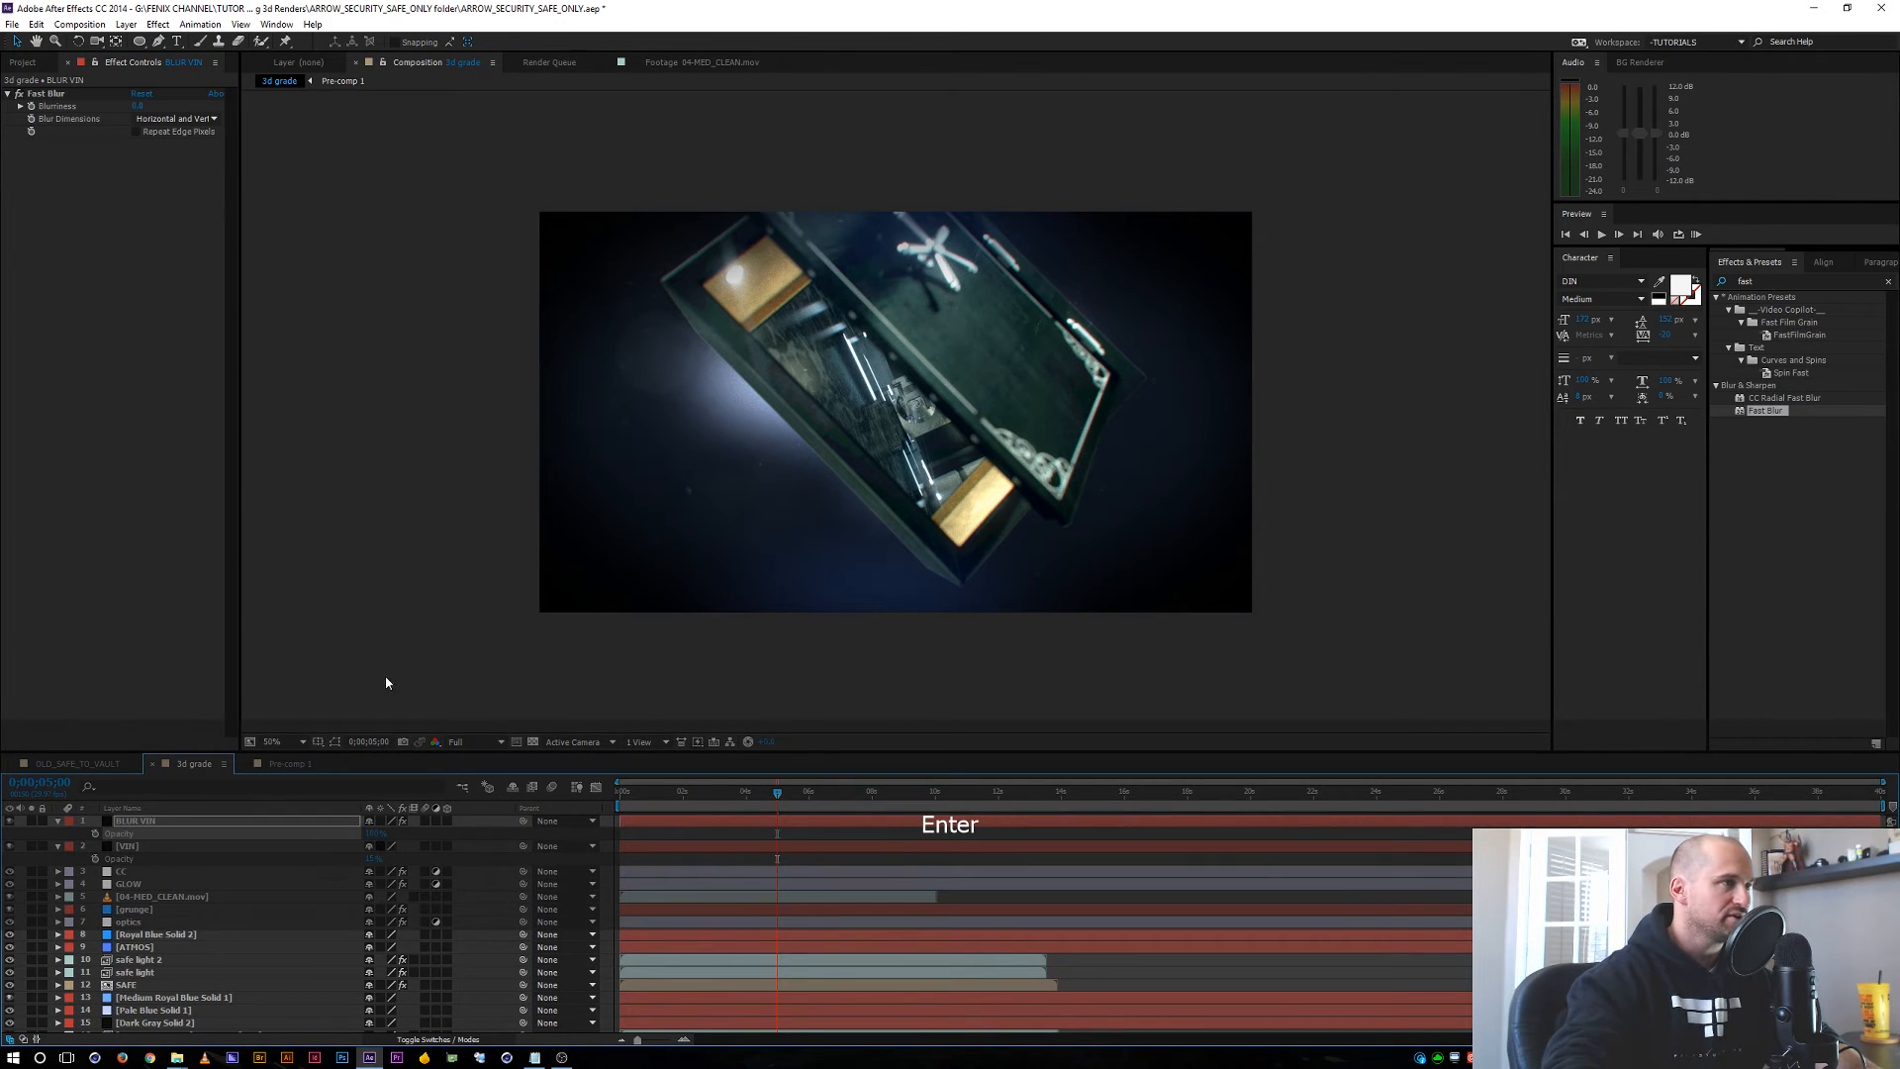
Set the Fast Blur's Blurriness to 50 and make BLUR VIN an adjustment layer.
{"action": "left_click", "coordinate": [138, 106]}
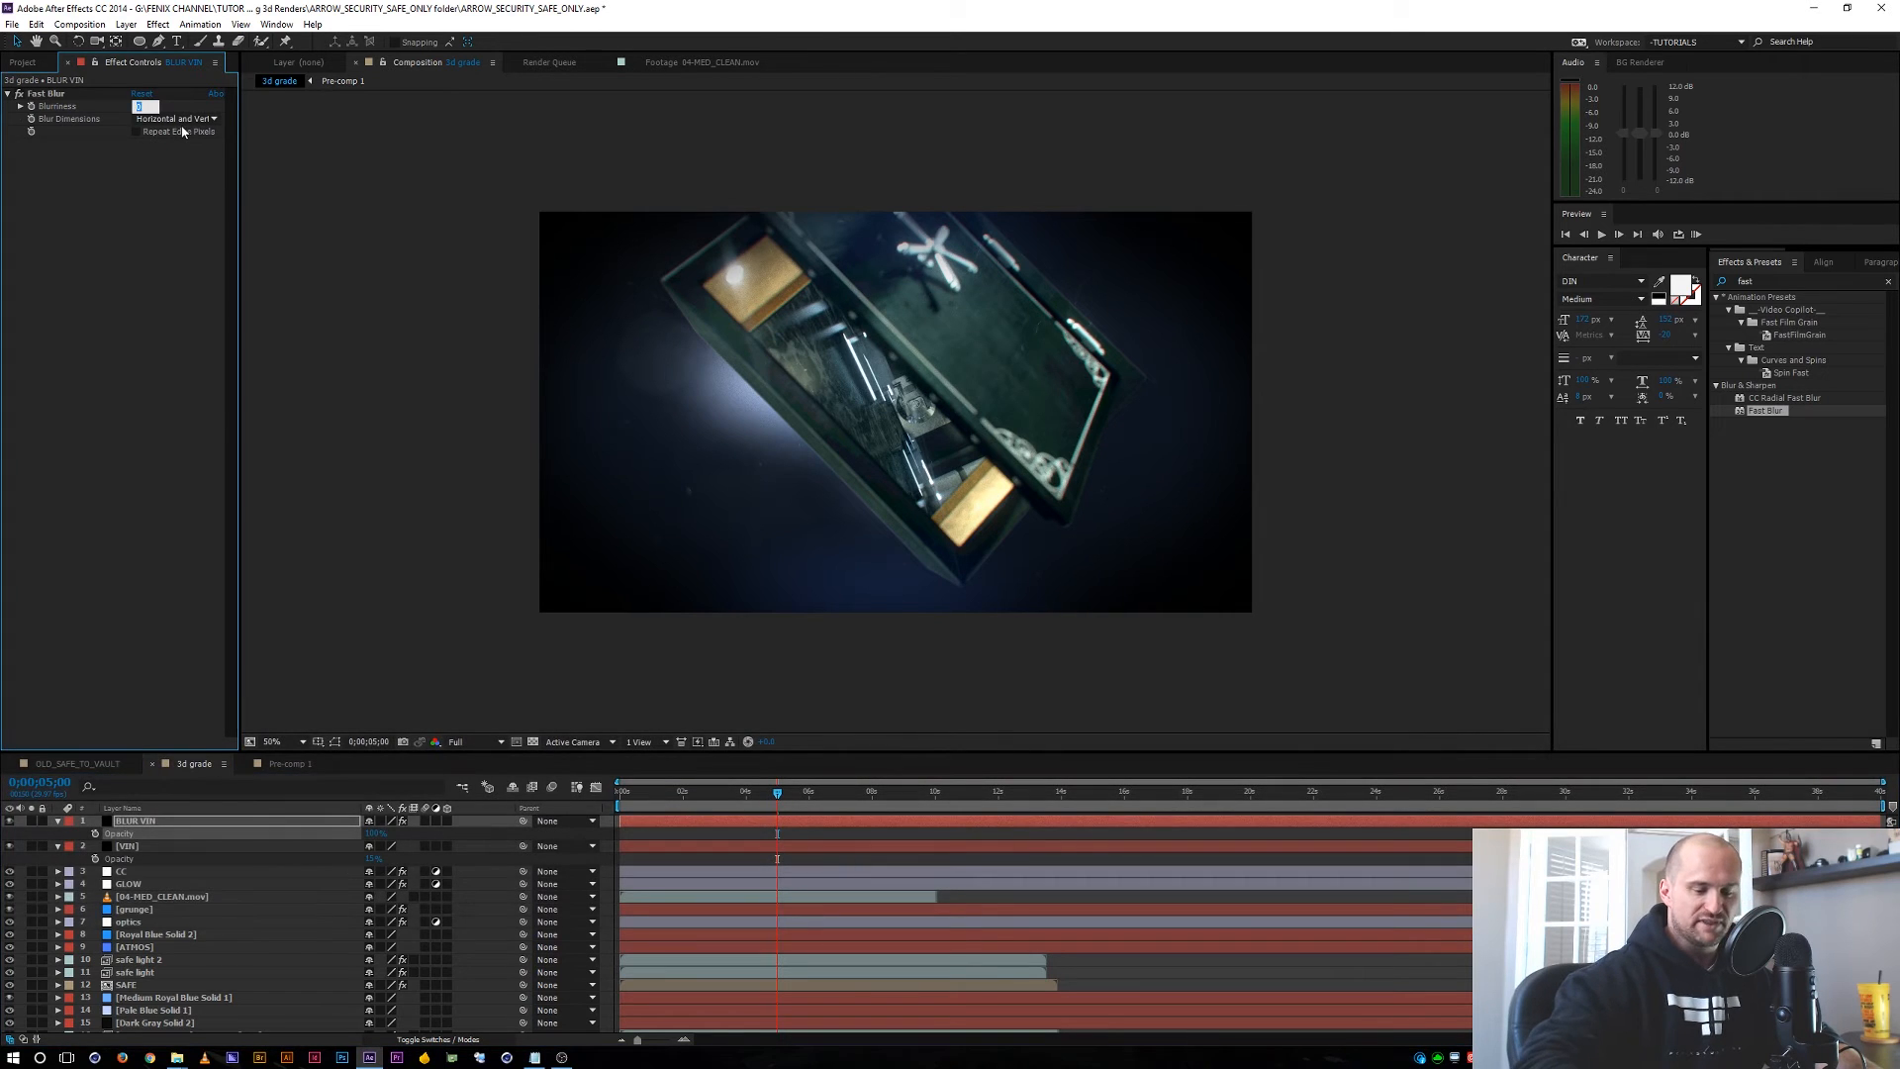
{"action": "type", "text": "50"}
{"action": "key", "text": "Return"}
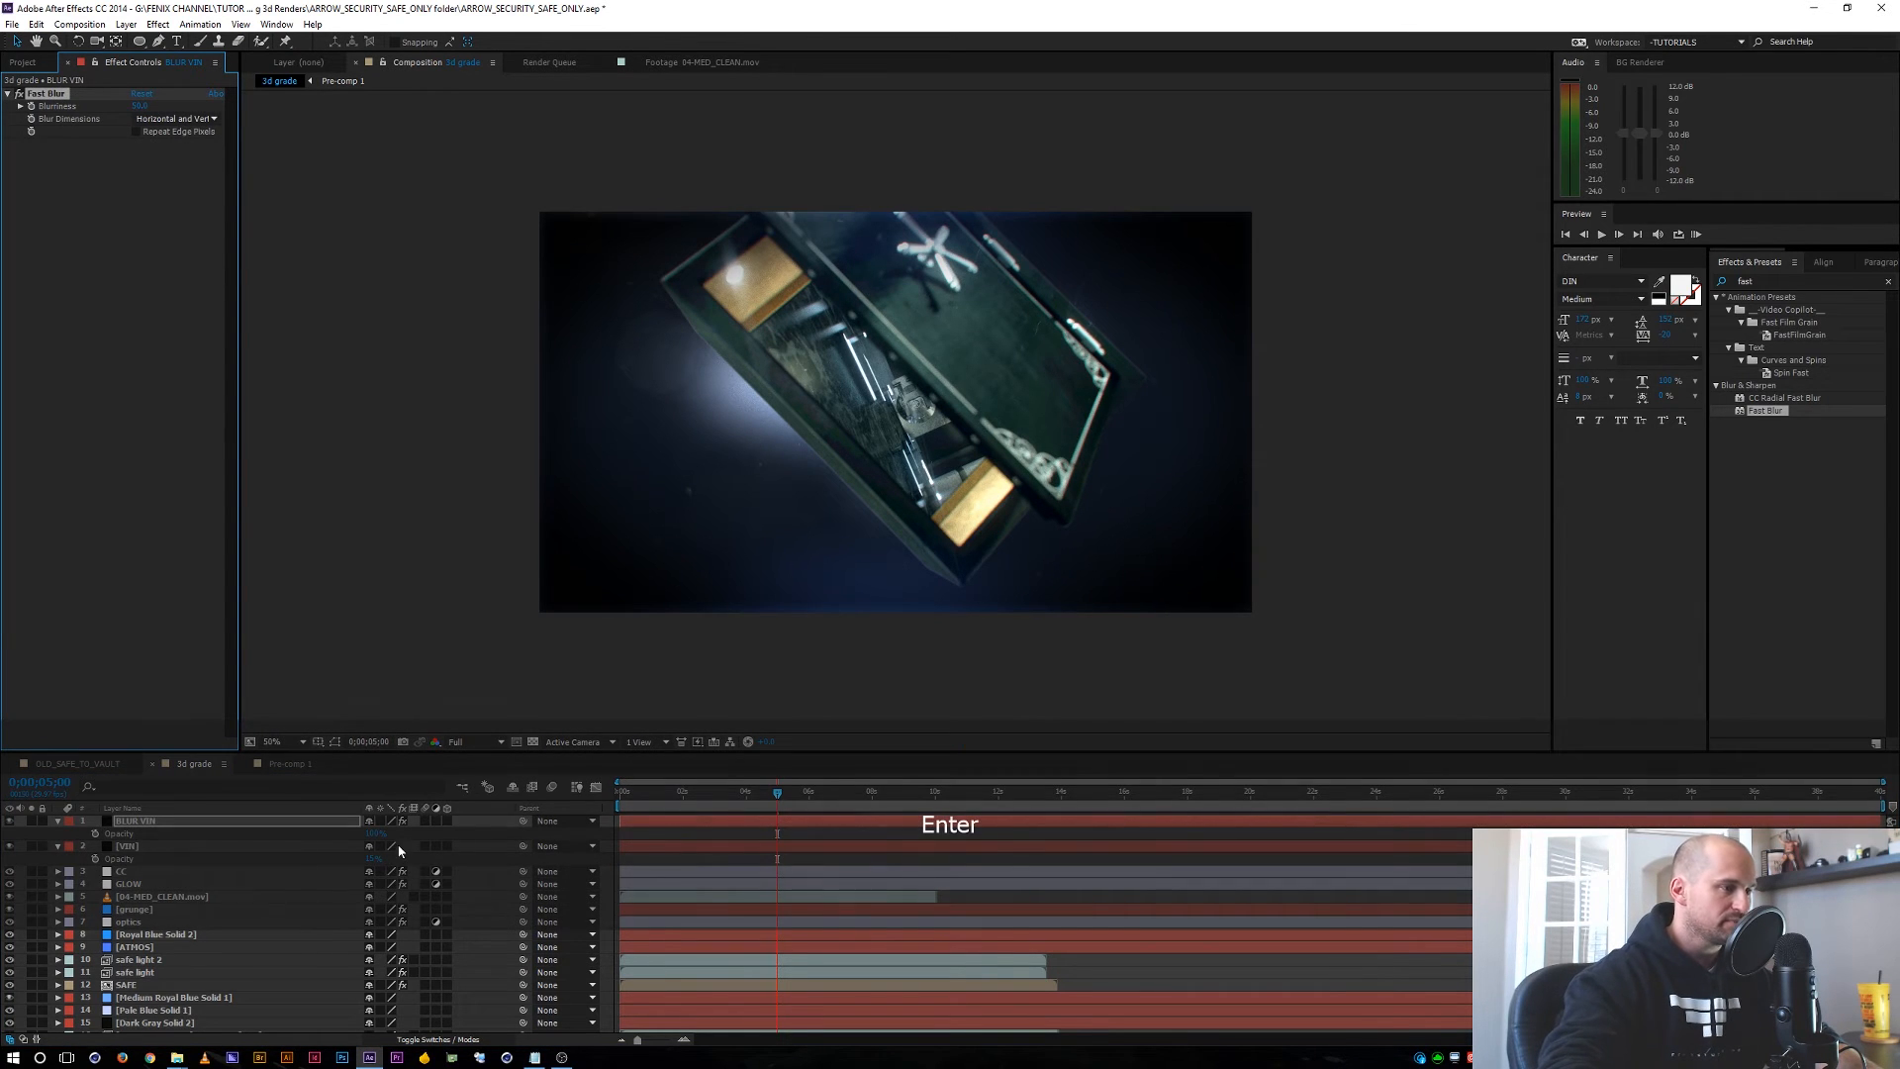
{"action": "left_click", "coordinate": [436, 822]}
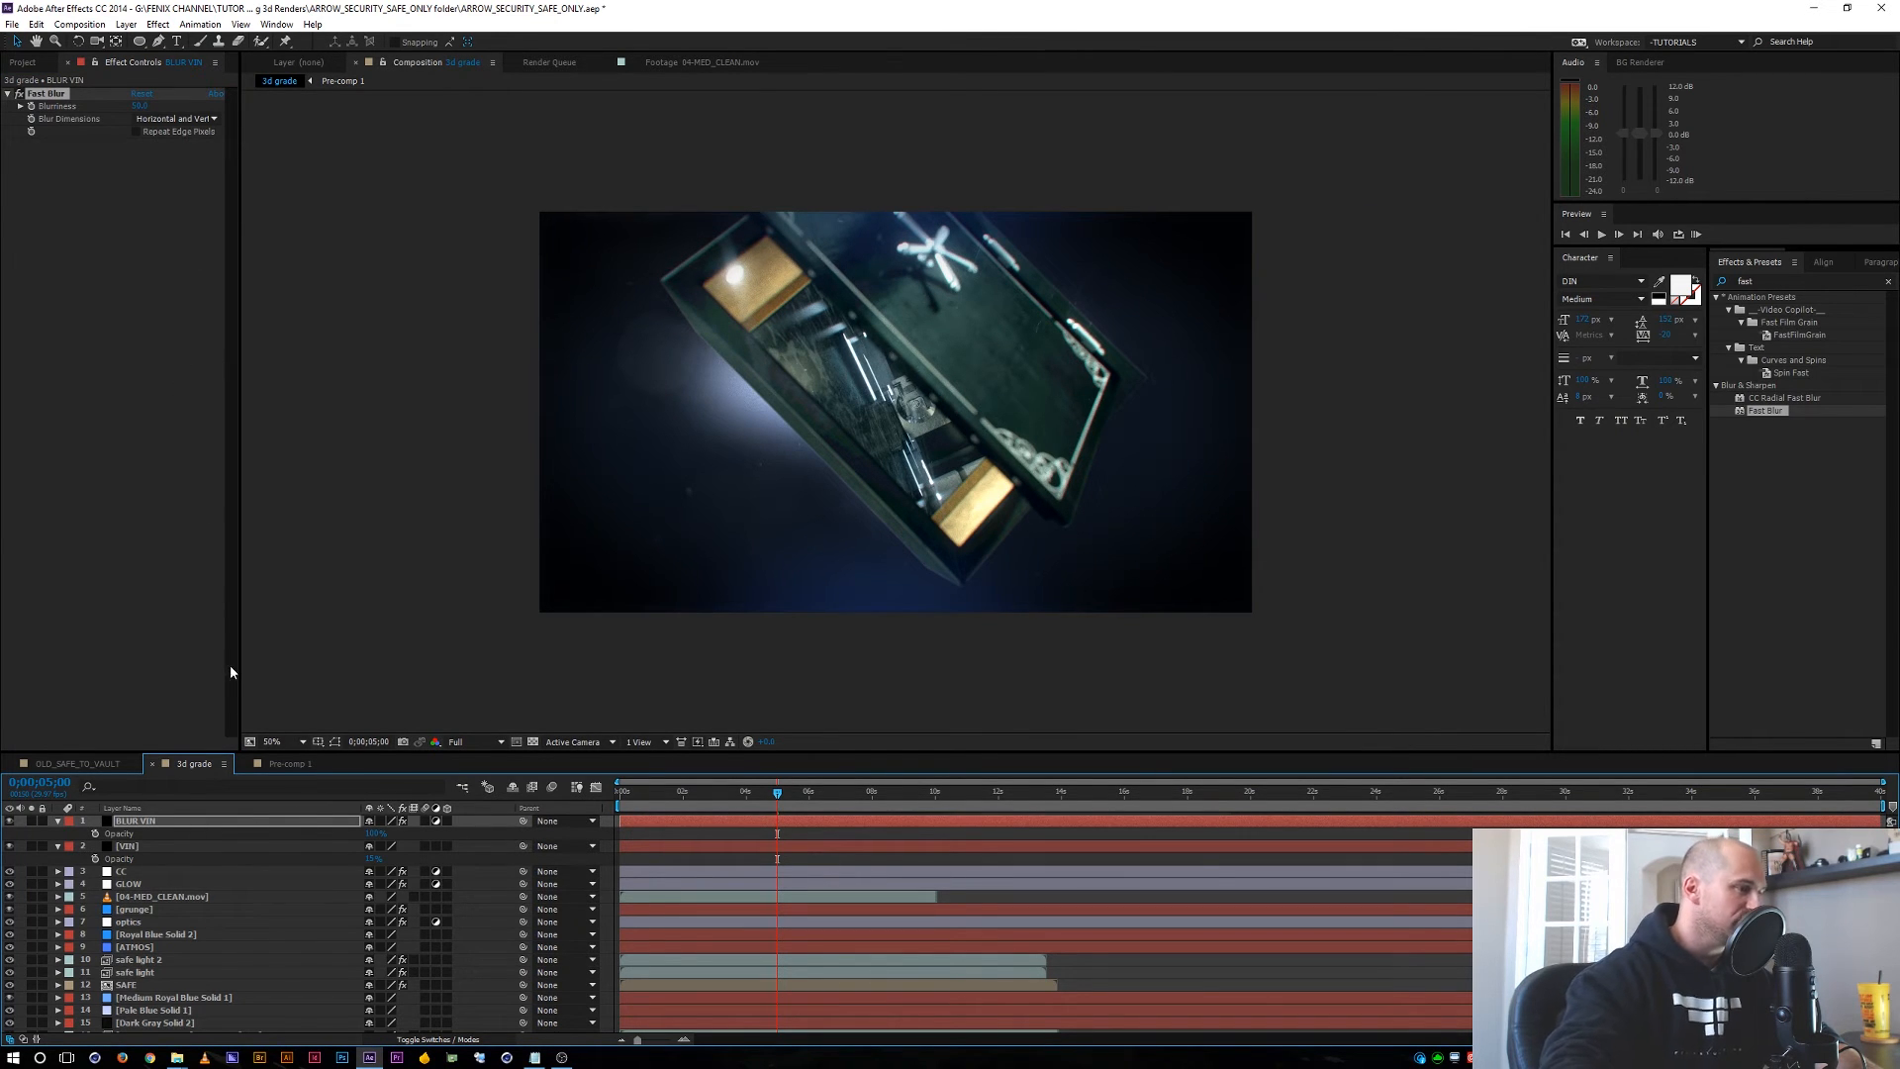
Reveal the BLUR VIN layer's mask properties and lower its Mask Expansion to a negative value.
{"action": "key", "text": "f"}
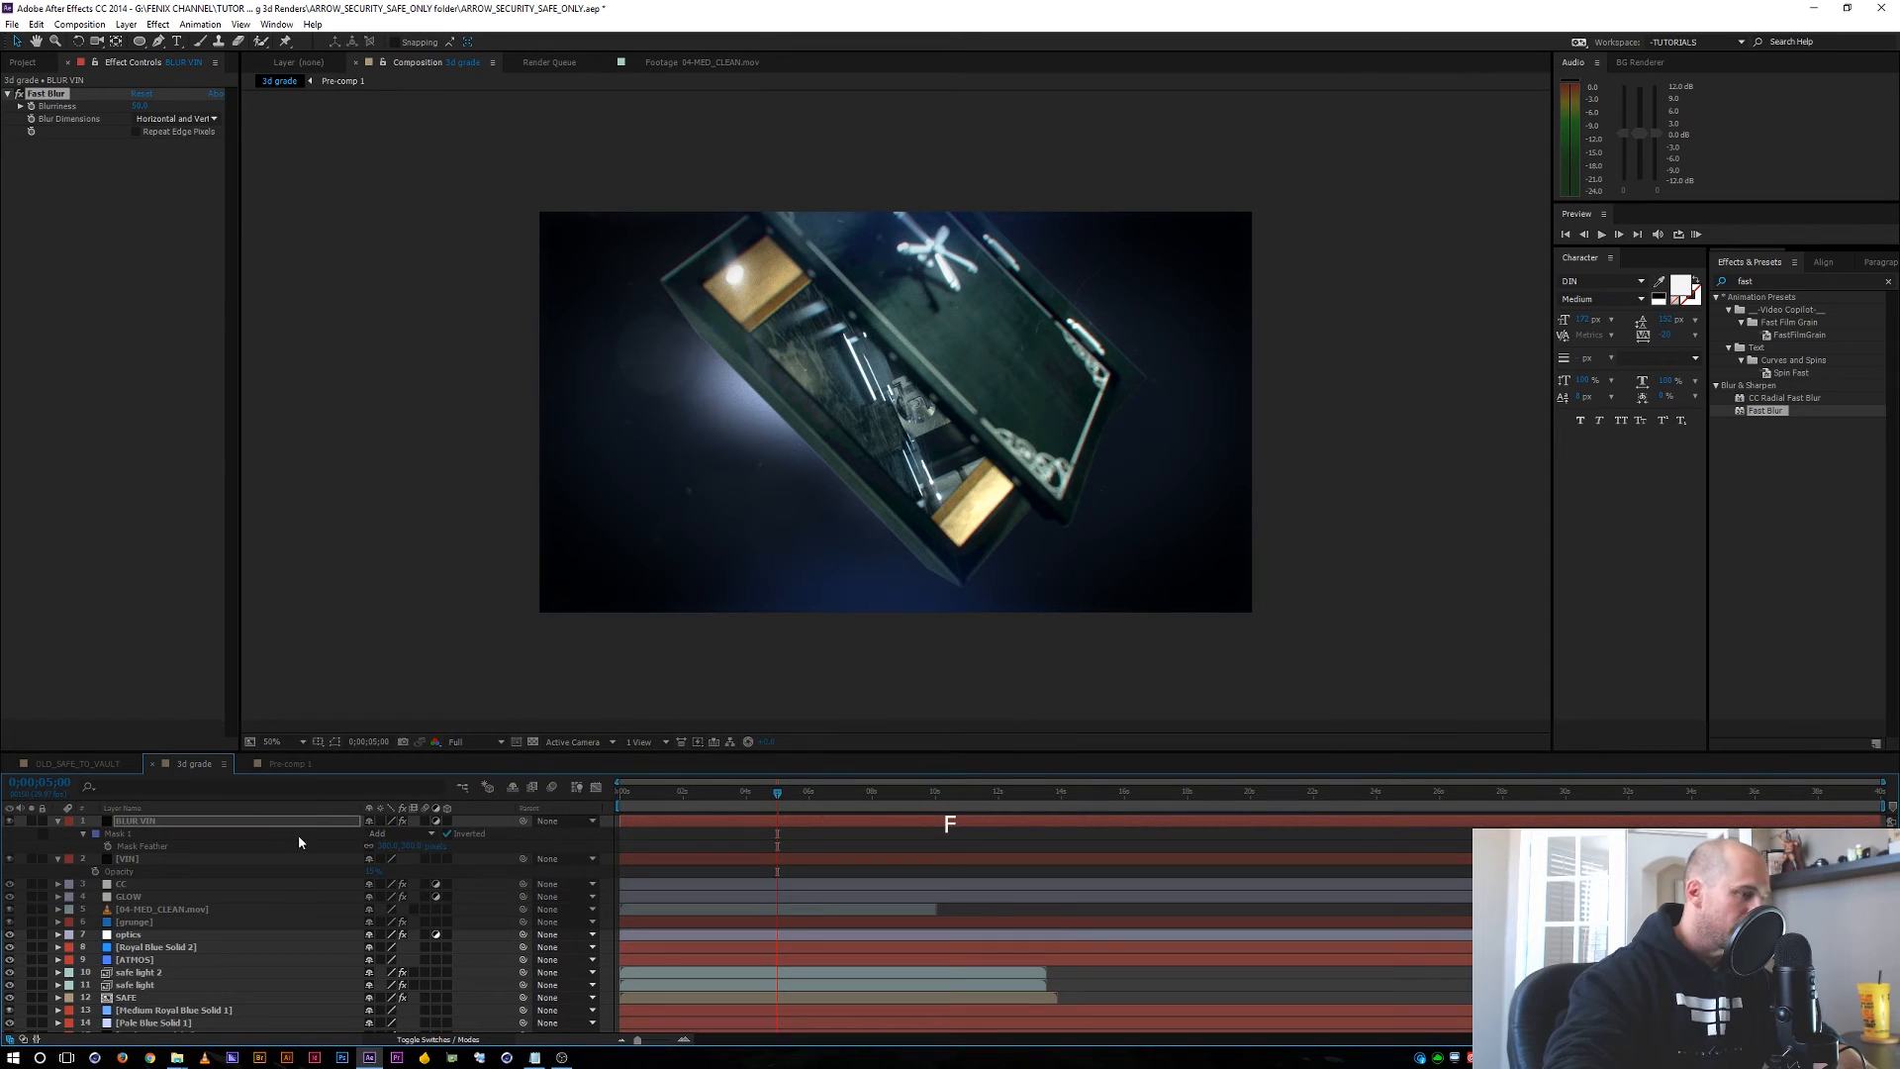
{"action": "key", "text": "m"}
{"action": "key", "text": "m"}
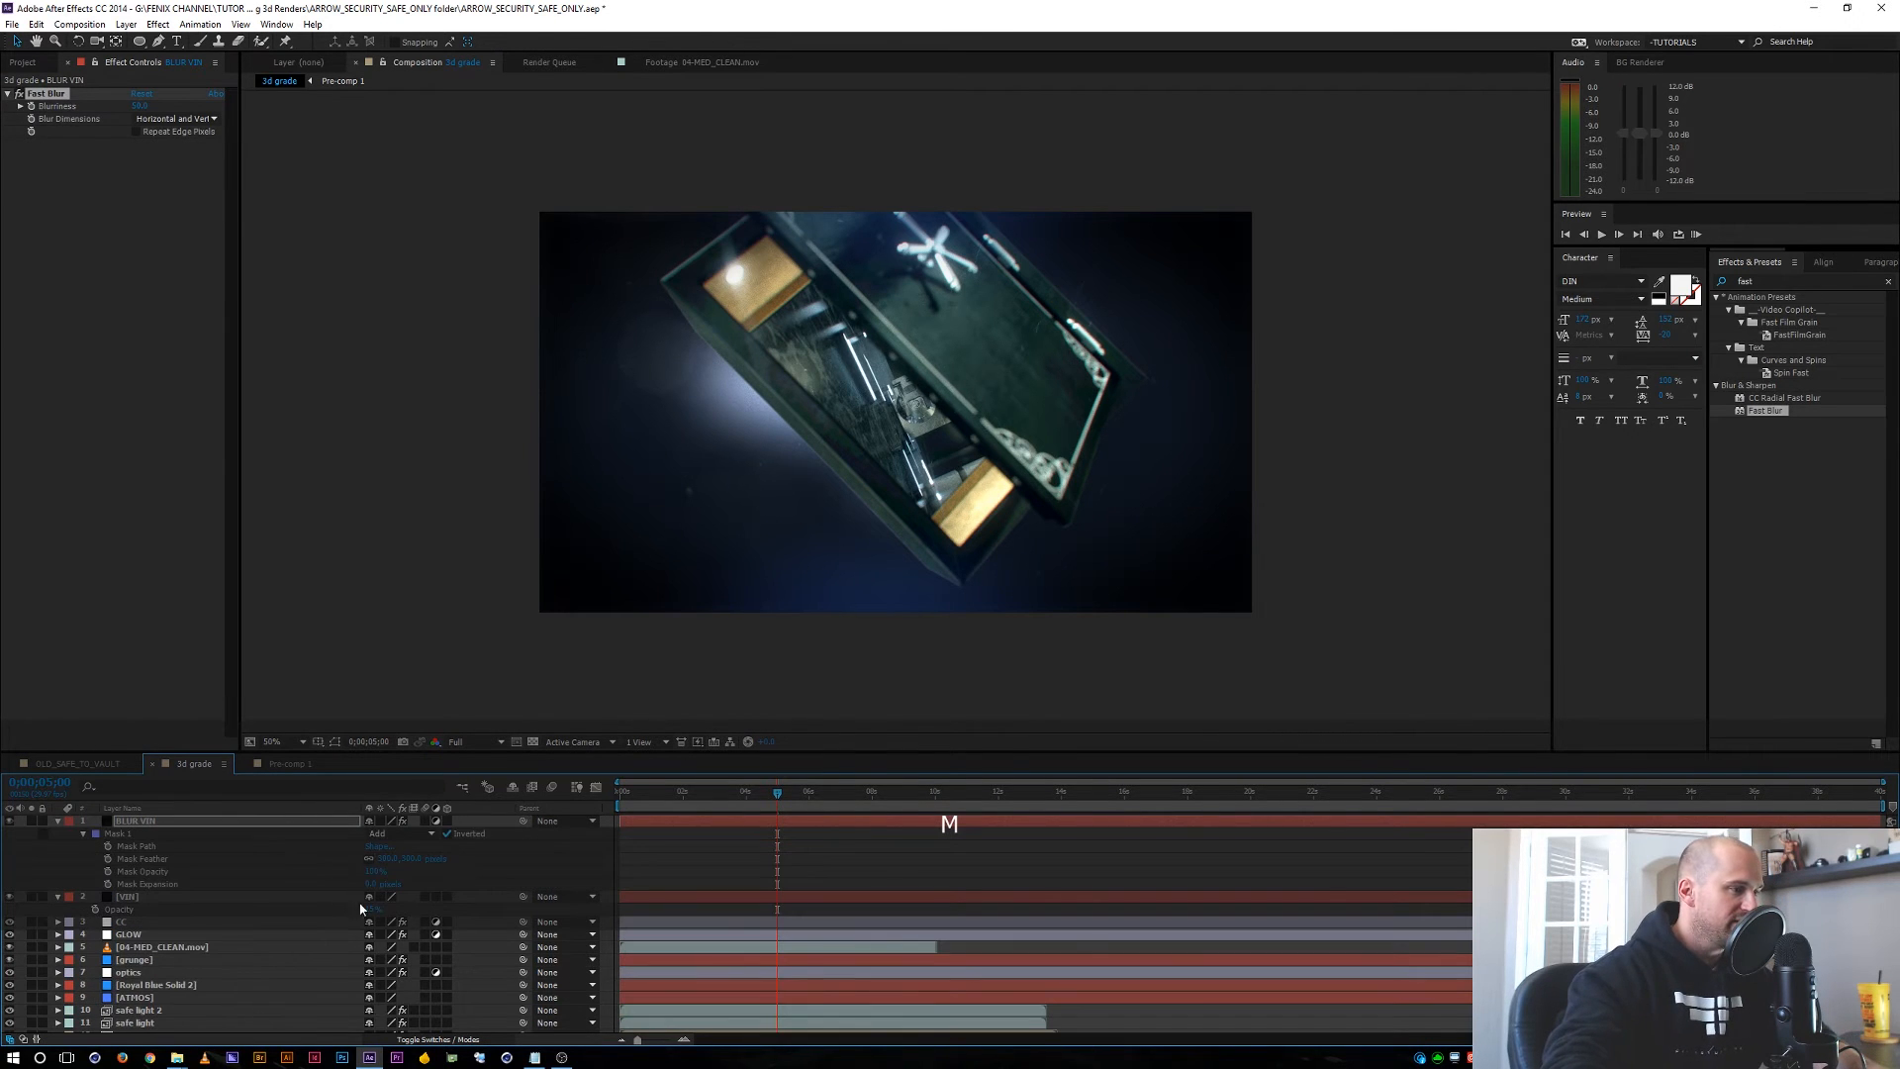
{"action": "left_click_drag", "start_coordinate": [372, 890], "coordinate": [320, 880]}
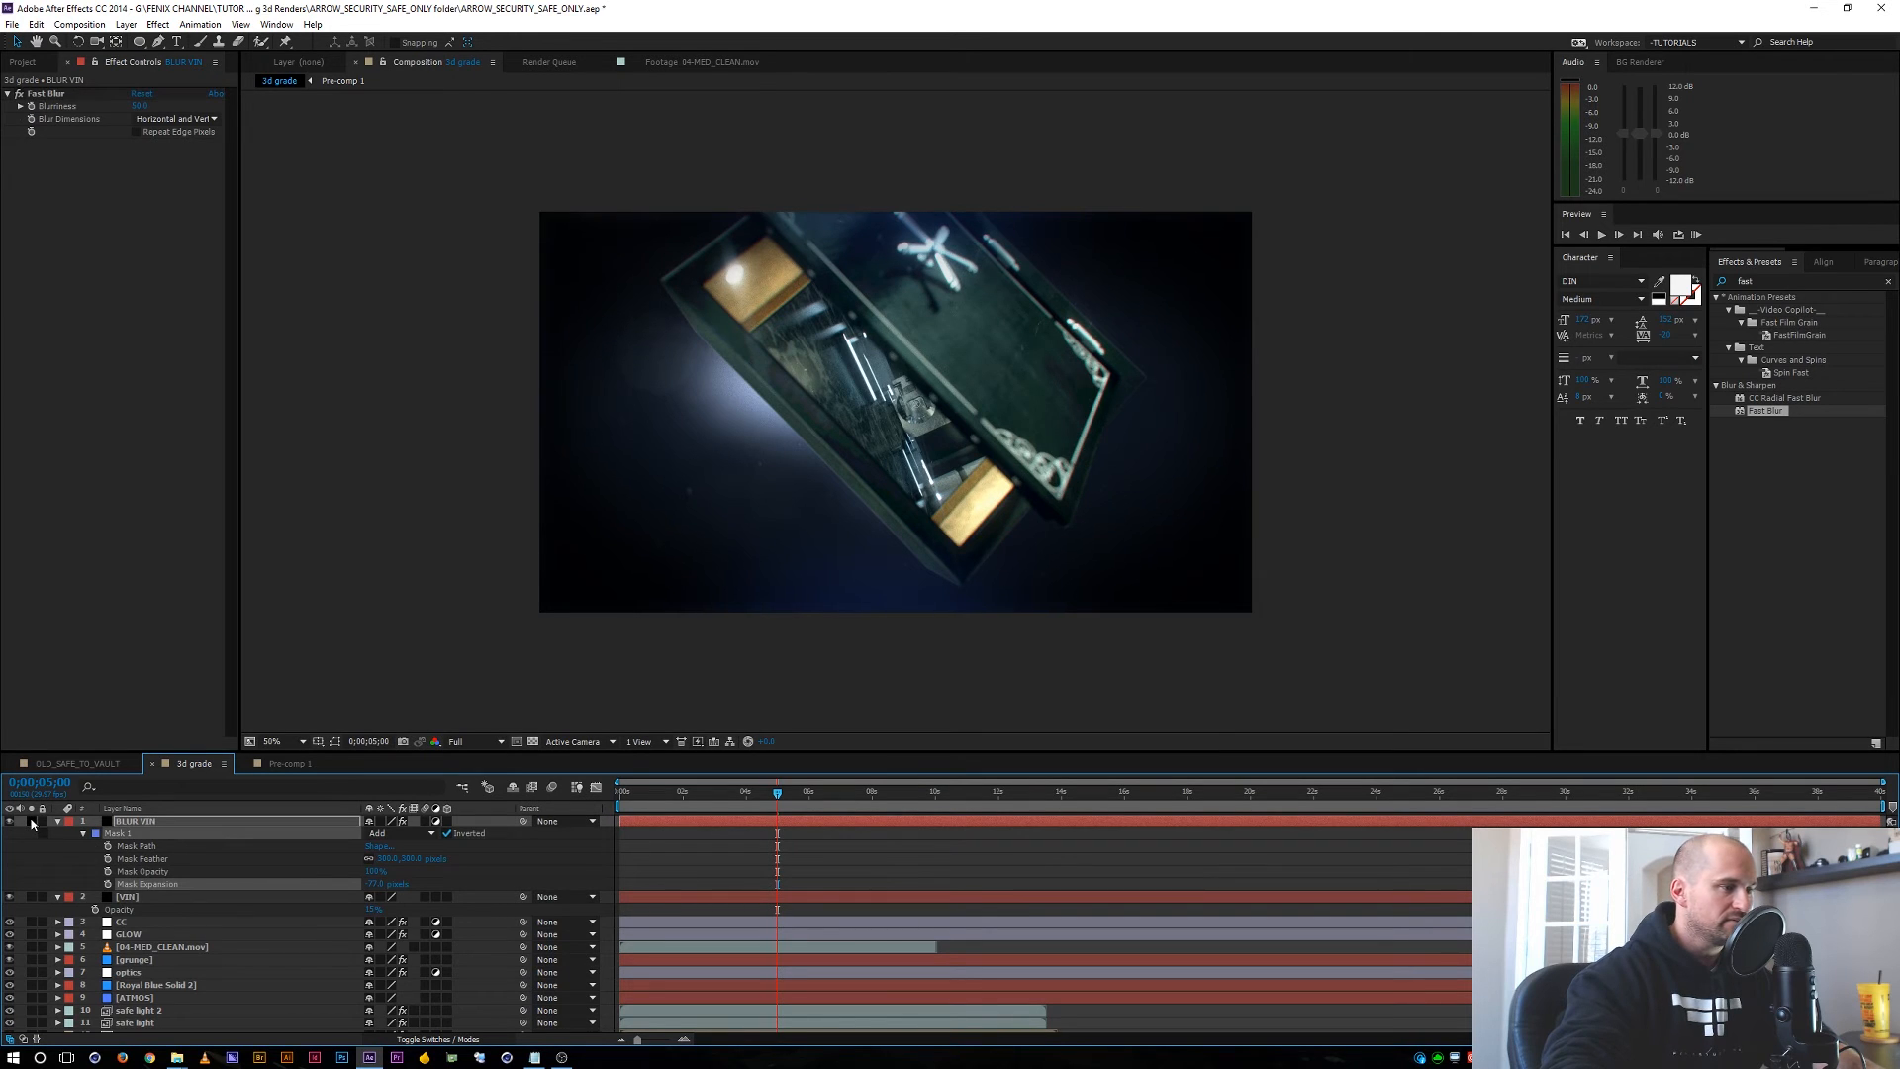
Set the BLUR VIN layer's blending mode to Normal and move the layer beneath VIN.
{"action": "key", "text": "F4"}
{"action": "left_click", "coordinate": [386, 821]}
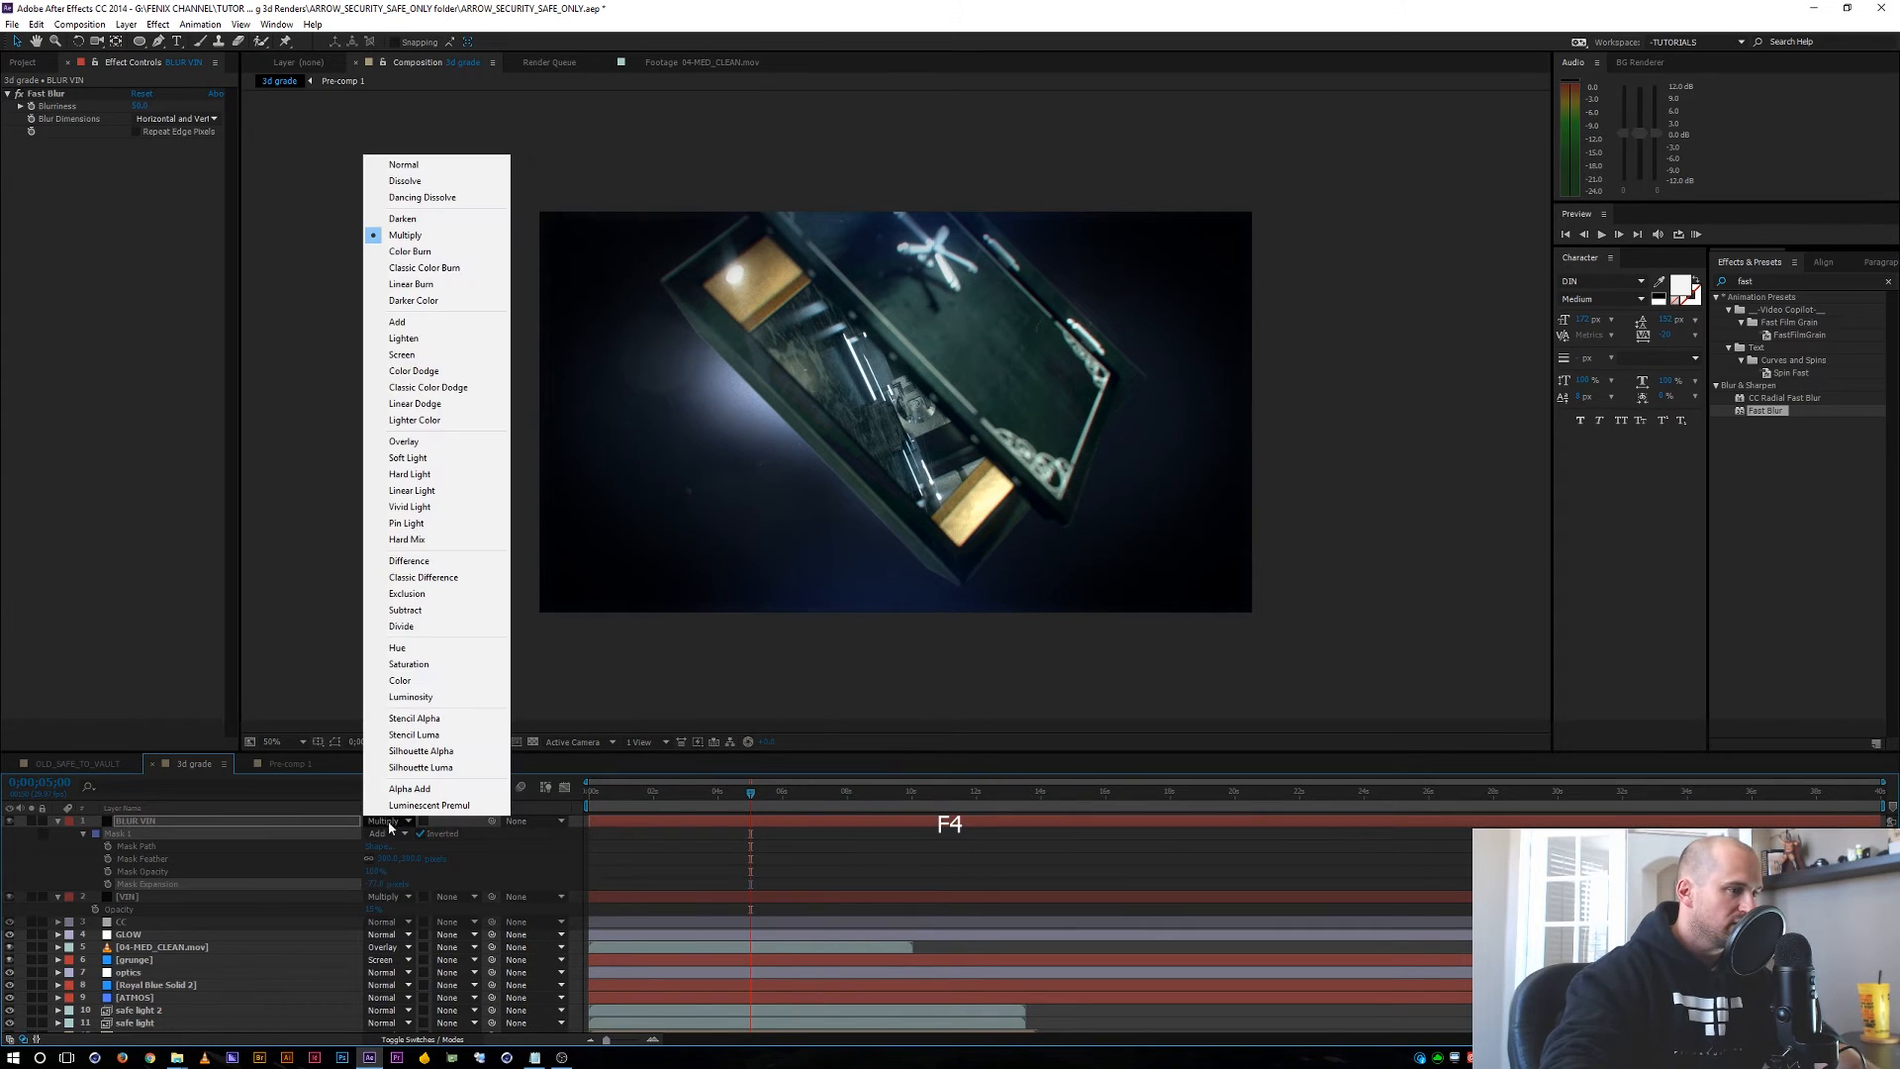
{"action": "left_click", "coordinate": [406, 166]}
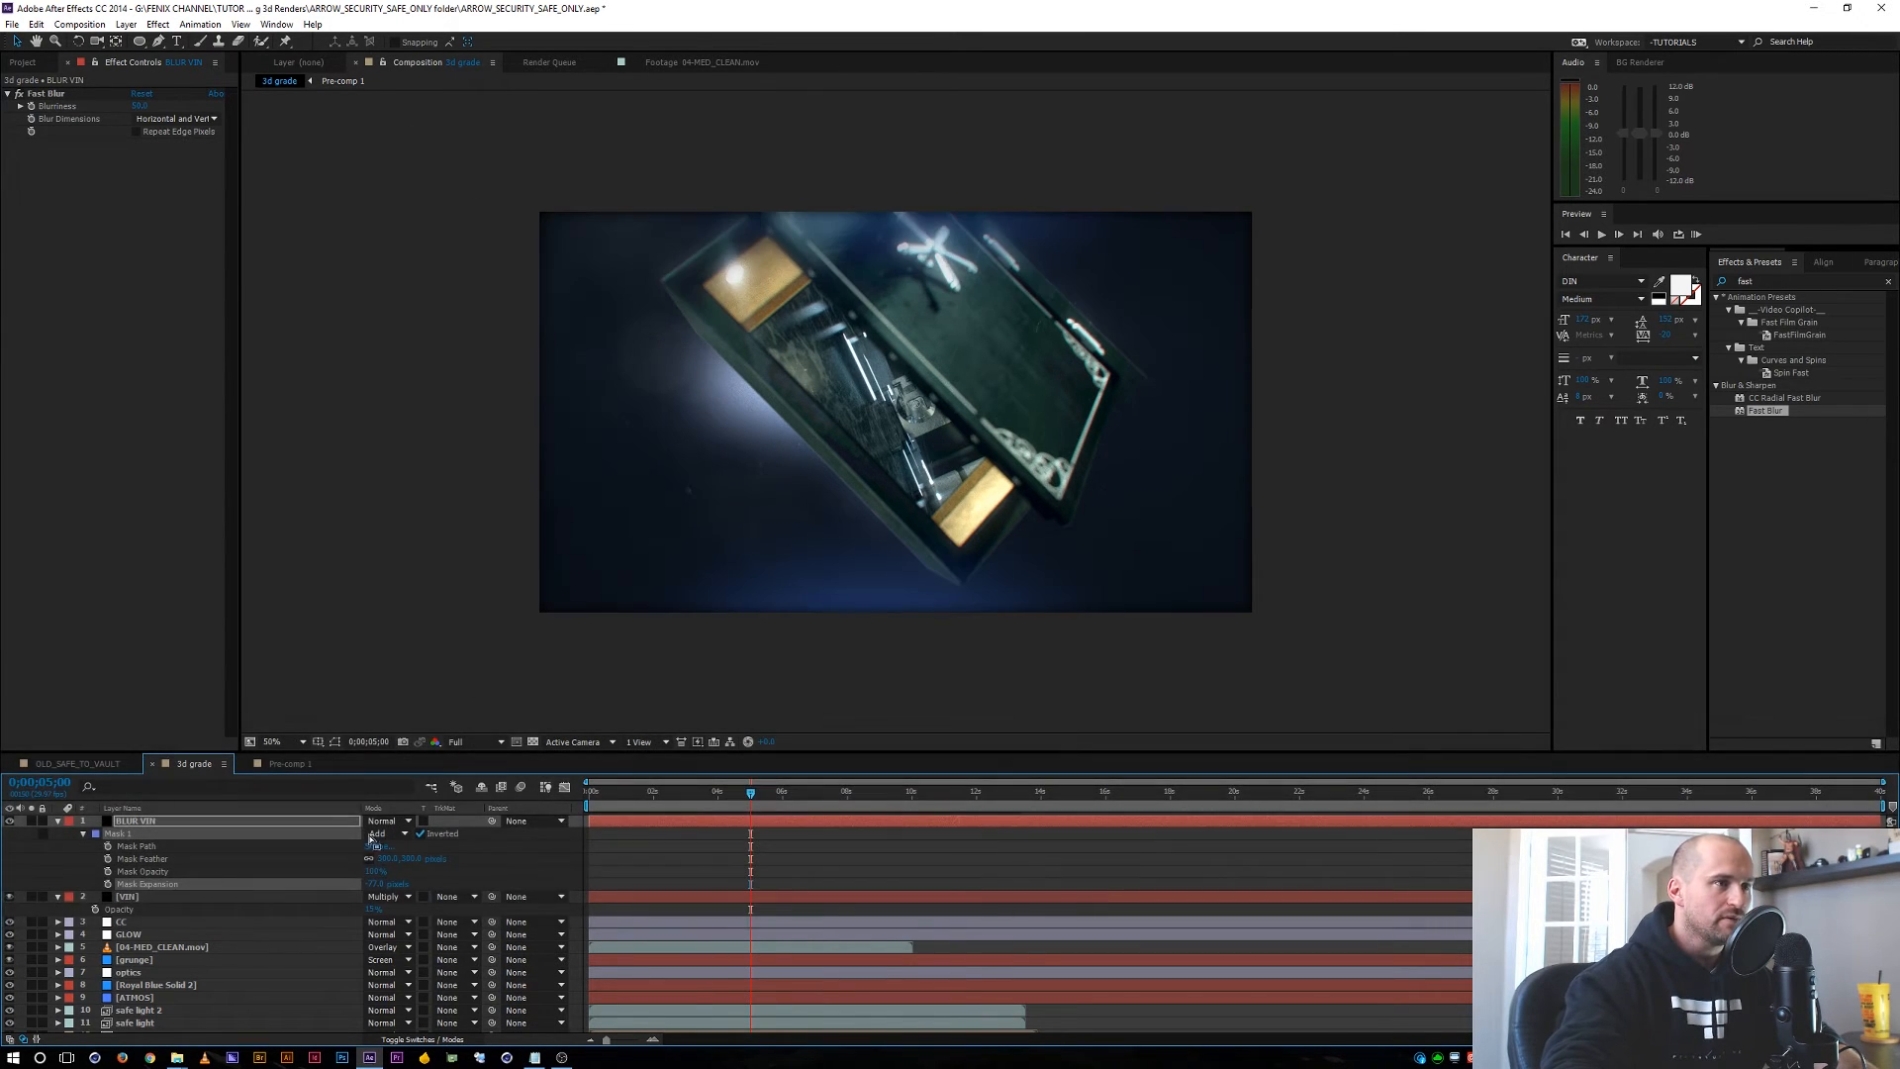
{"action": "left_click", "coordinate": [56, 822]}
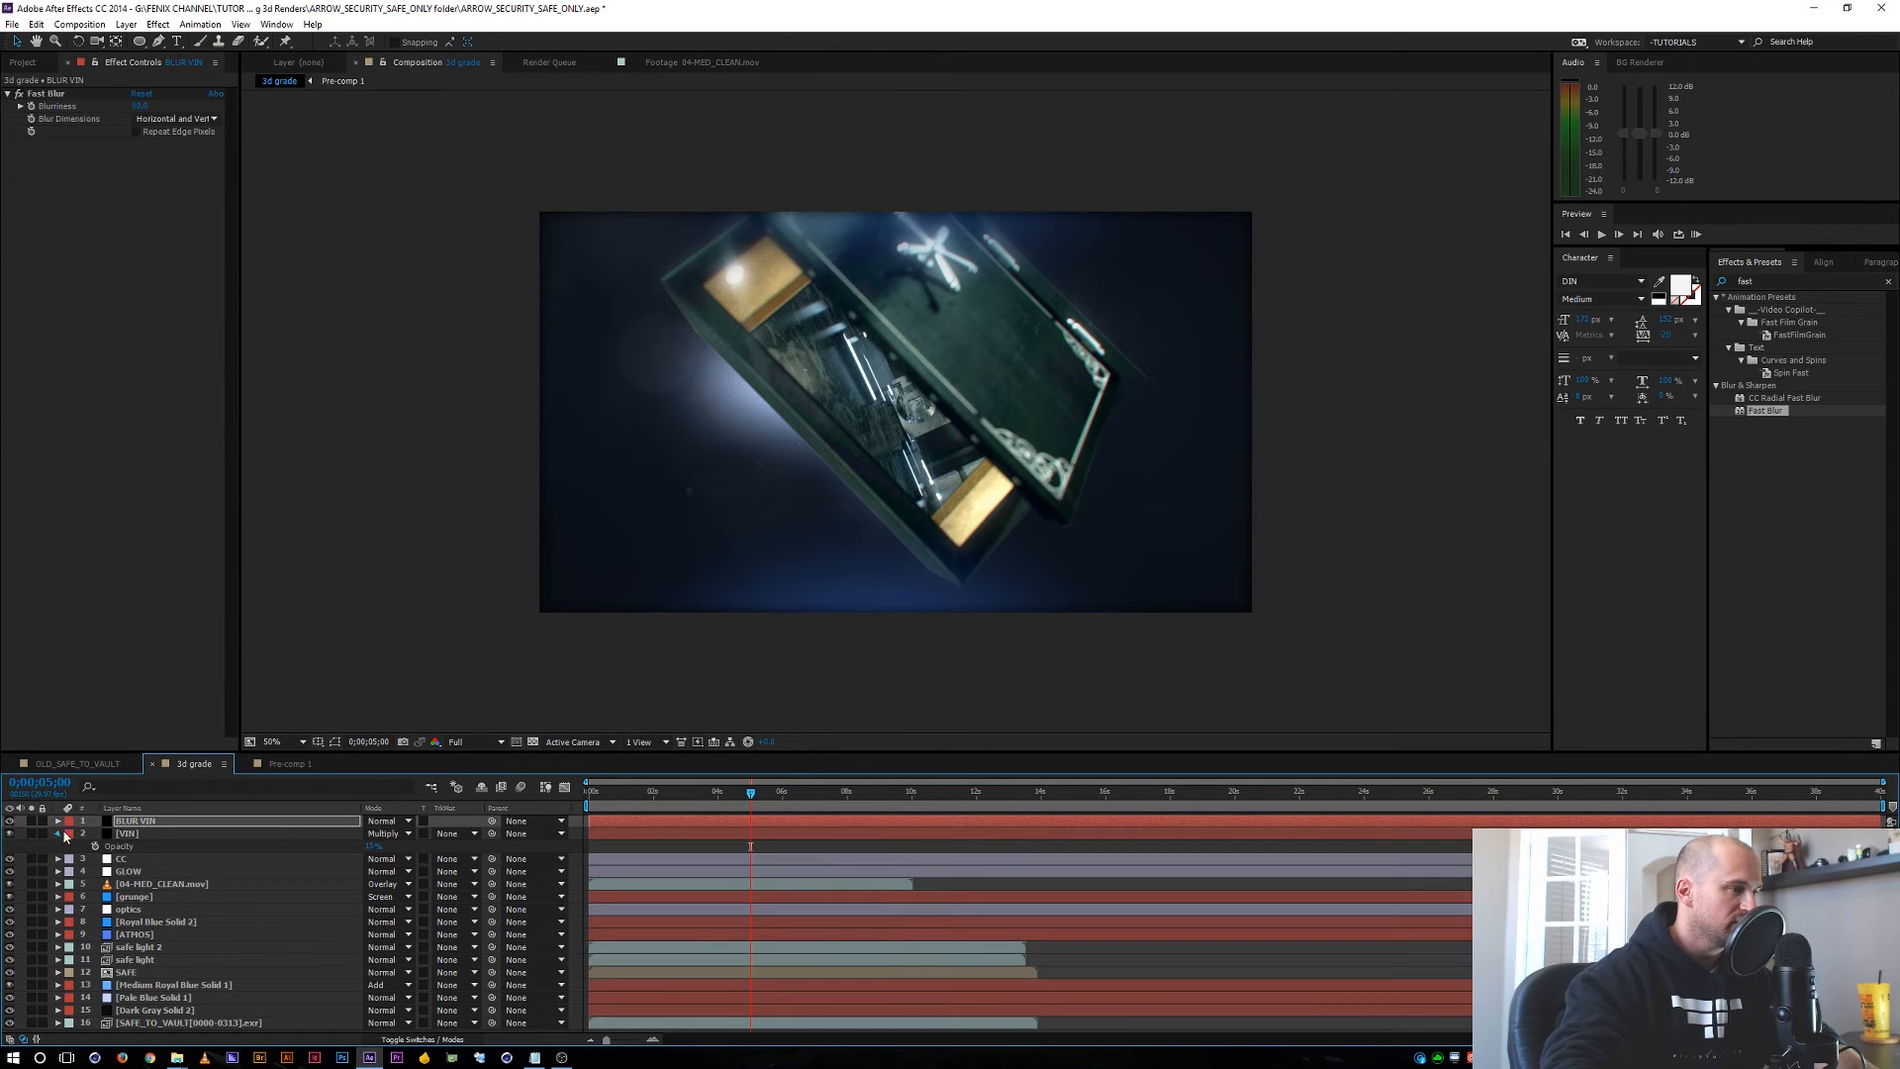
{"action": "left_click", "coordinate": [58, 833]}
{"action": "left_click_drag", "start_coordinate": [135, 842], "coordinate": [140, 848]}
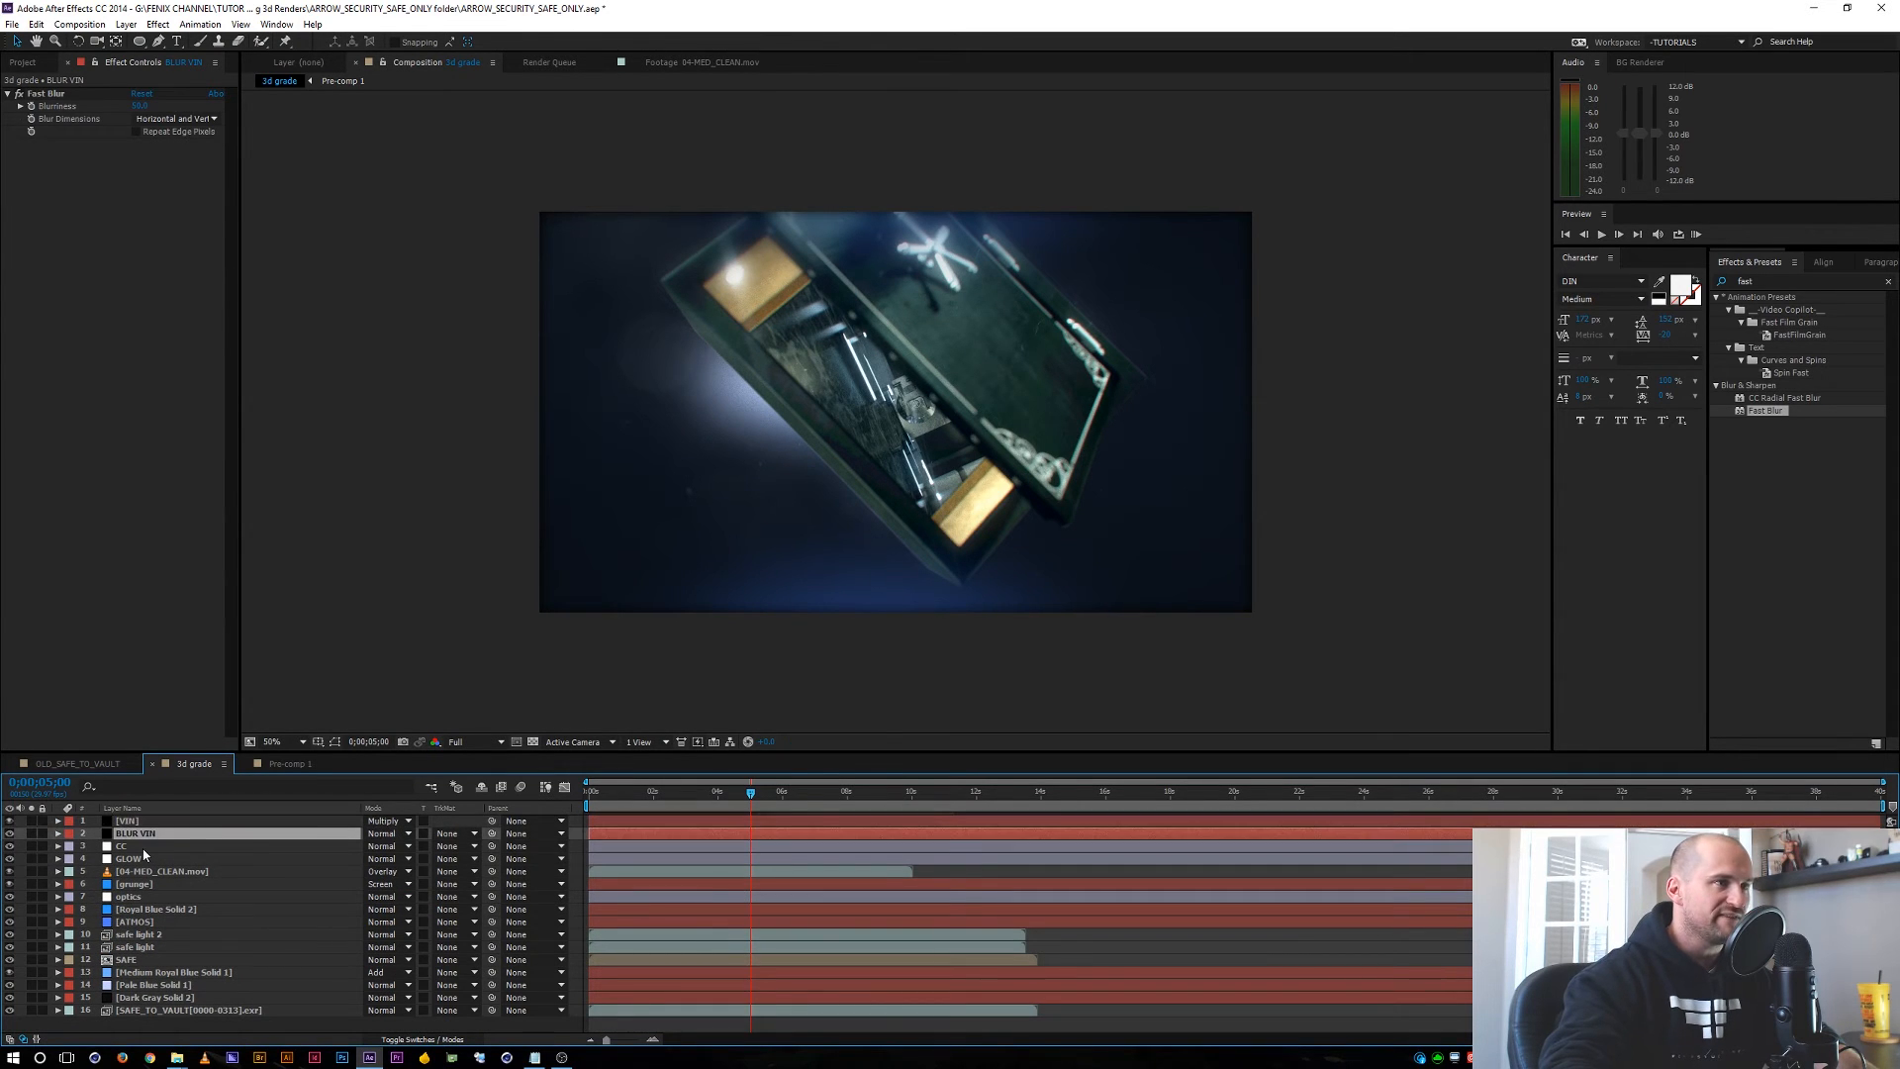
Enable Repeat Edge Pixels for the BLUR VIN blur and set the layer's mask feather to 150 pixels.
{"action": "left_click", "coordinate": [136, 132]}
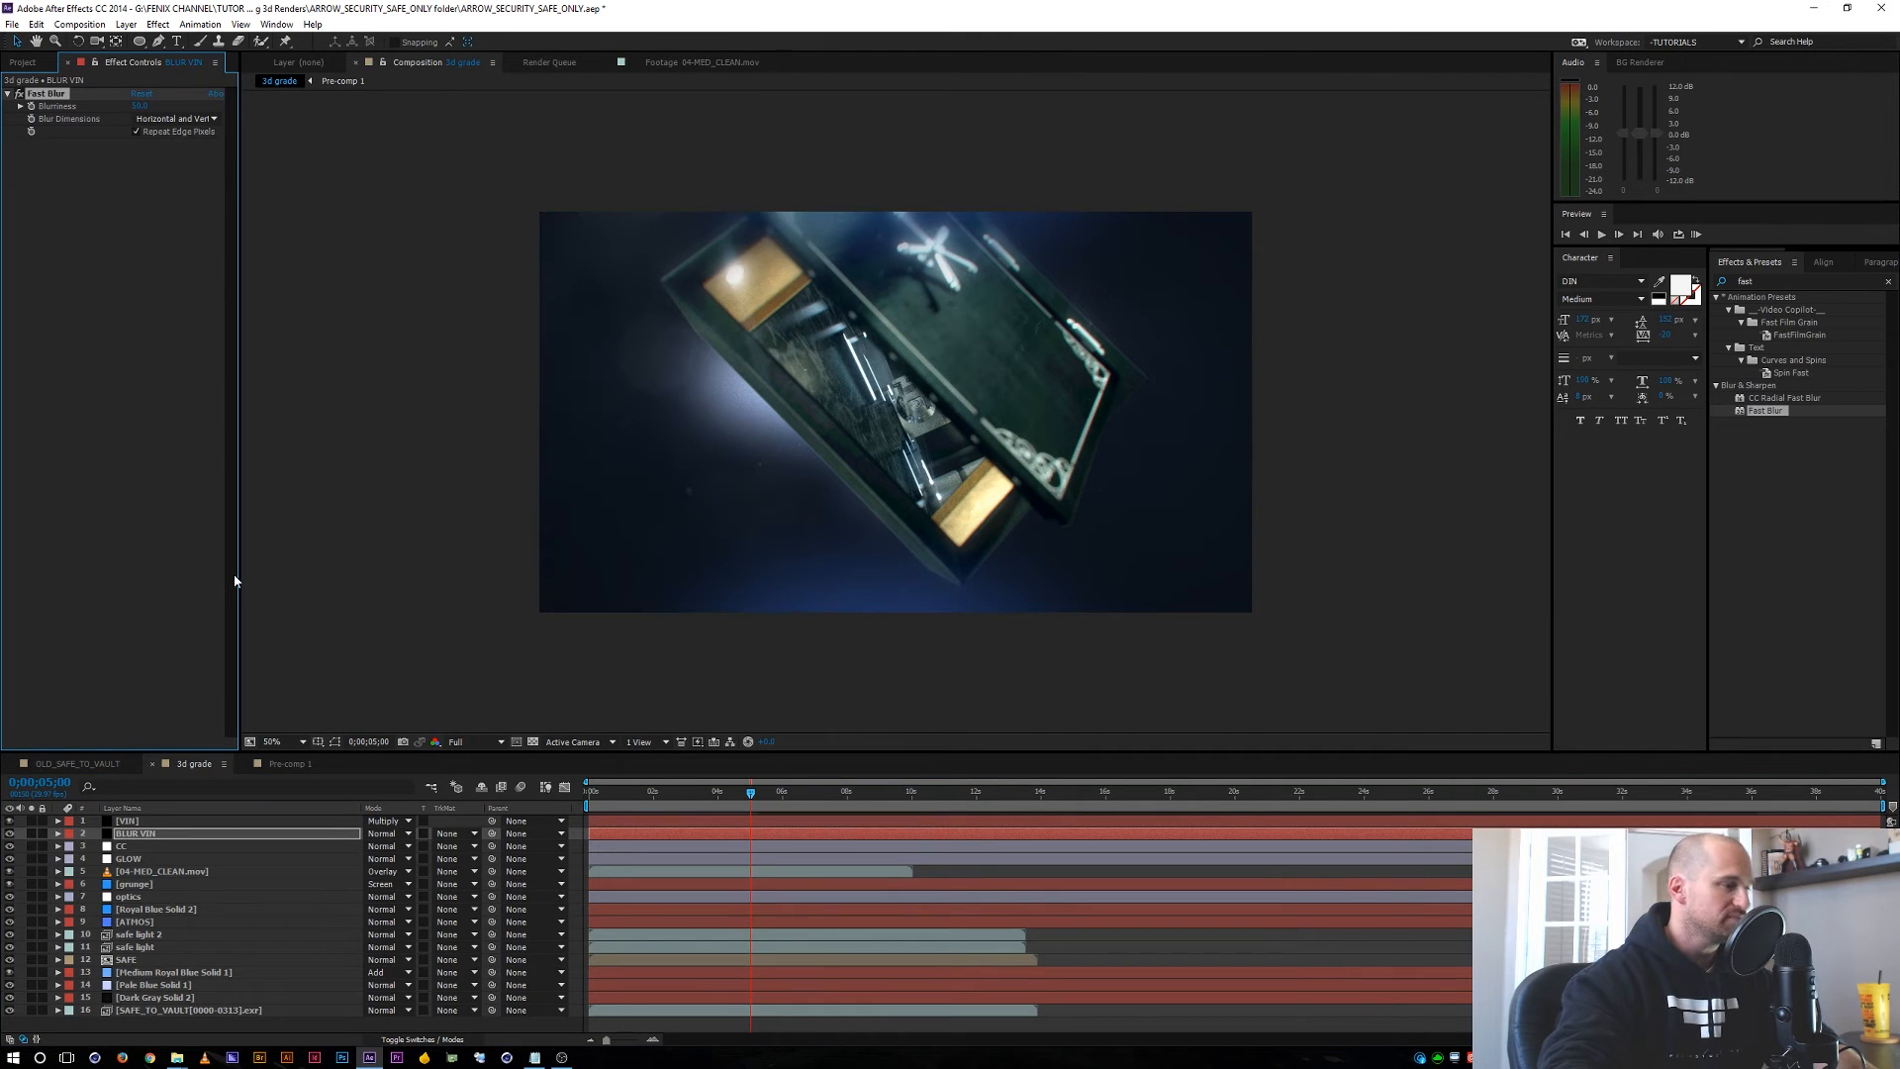
{"action": "key", "text": "f"}
{"action": "left_click", "coordinate": [381, 859]}
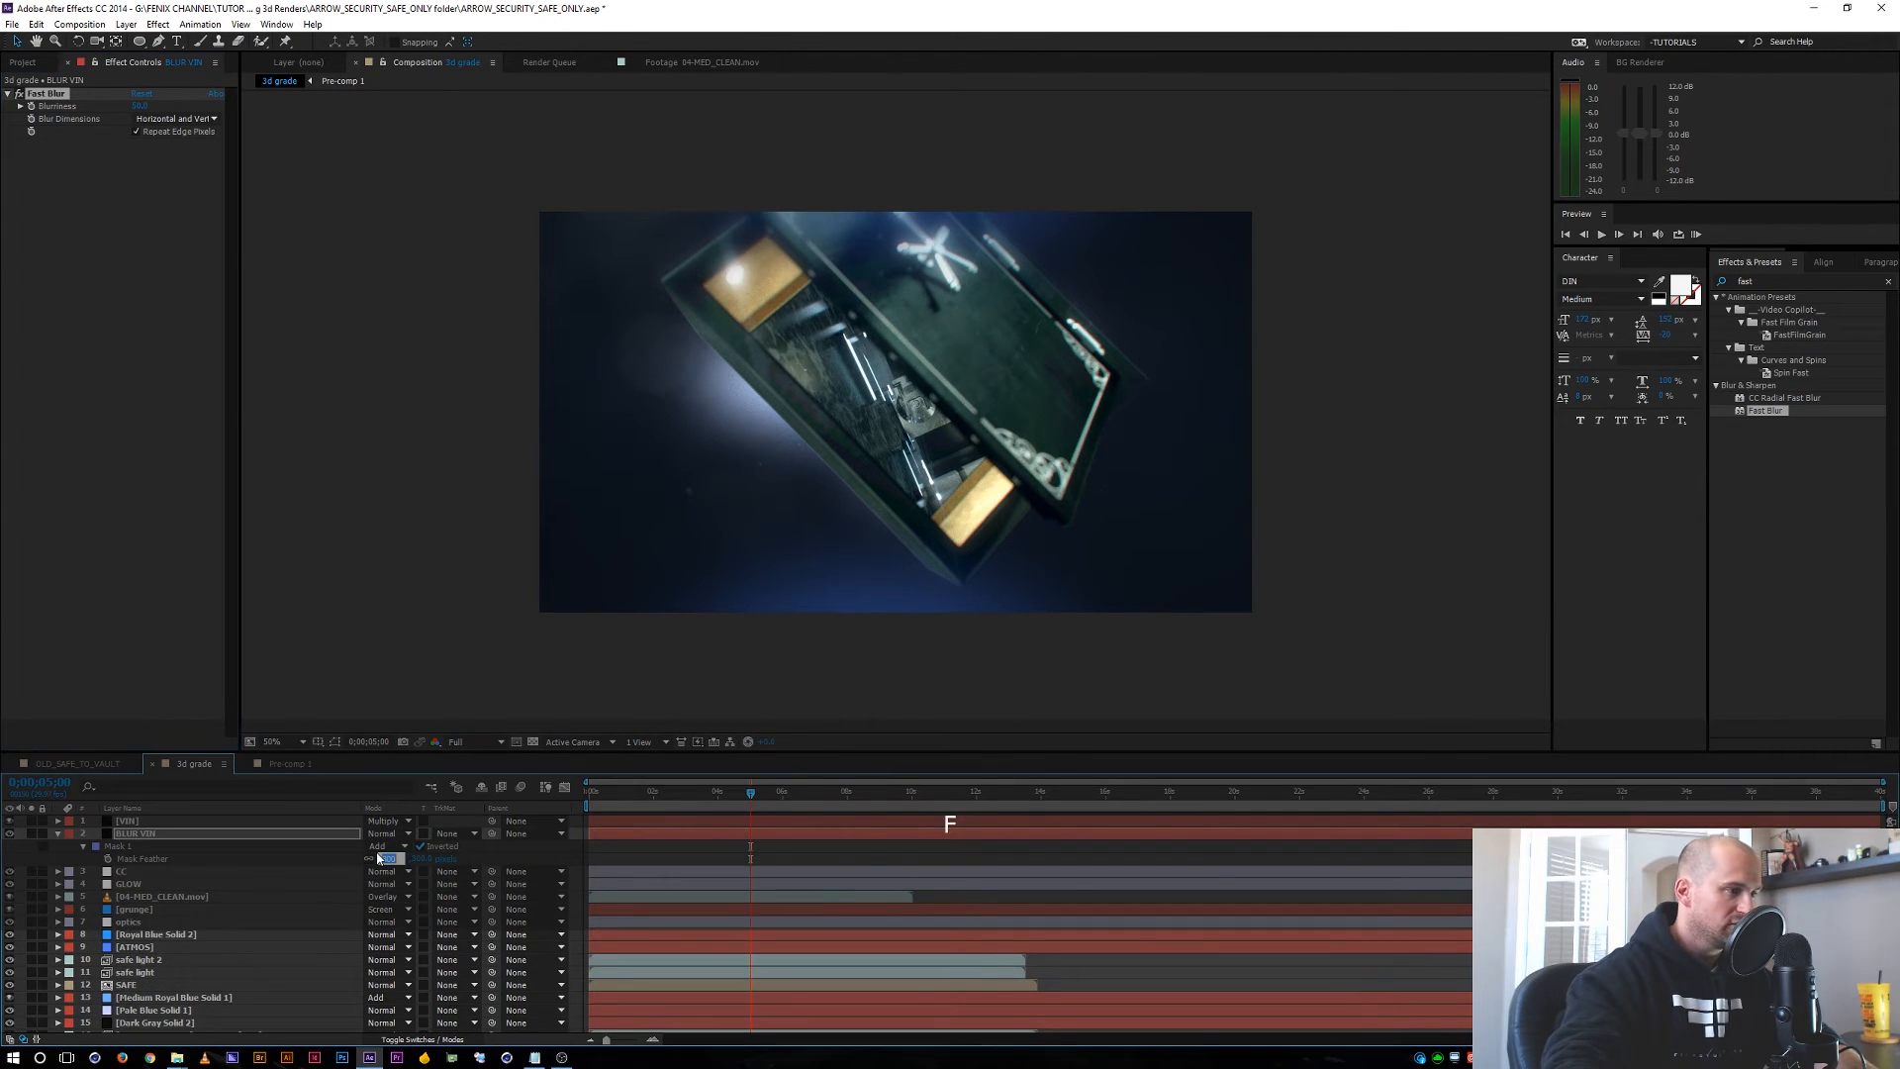
{"action": "type", "text": "150"}
{"action": "key", "text": "Return"}
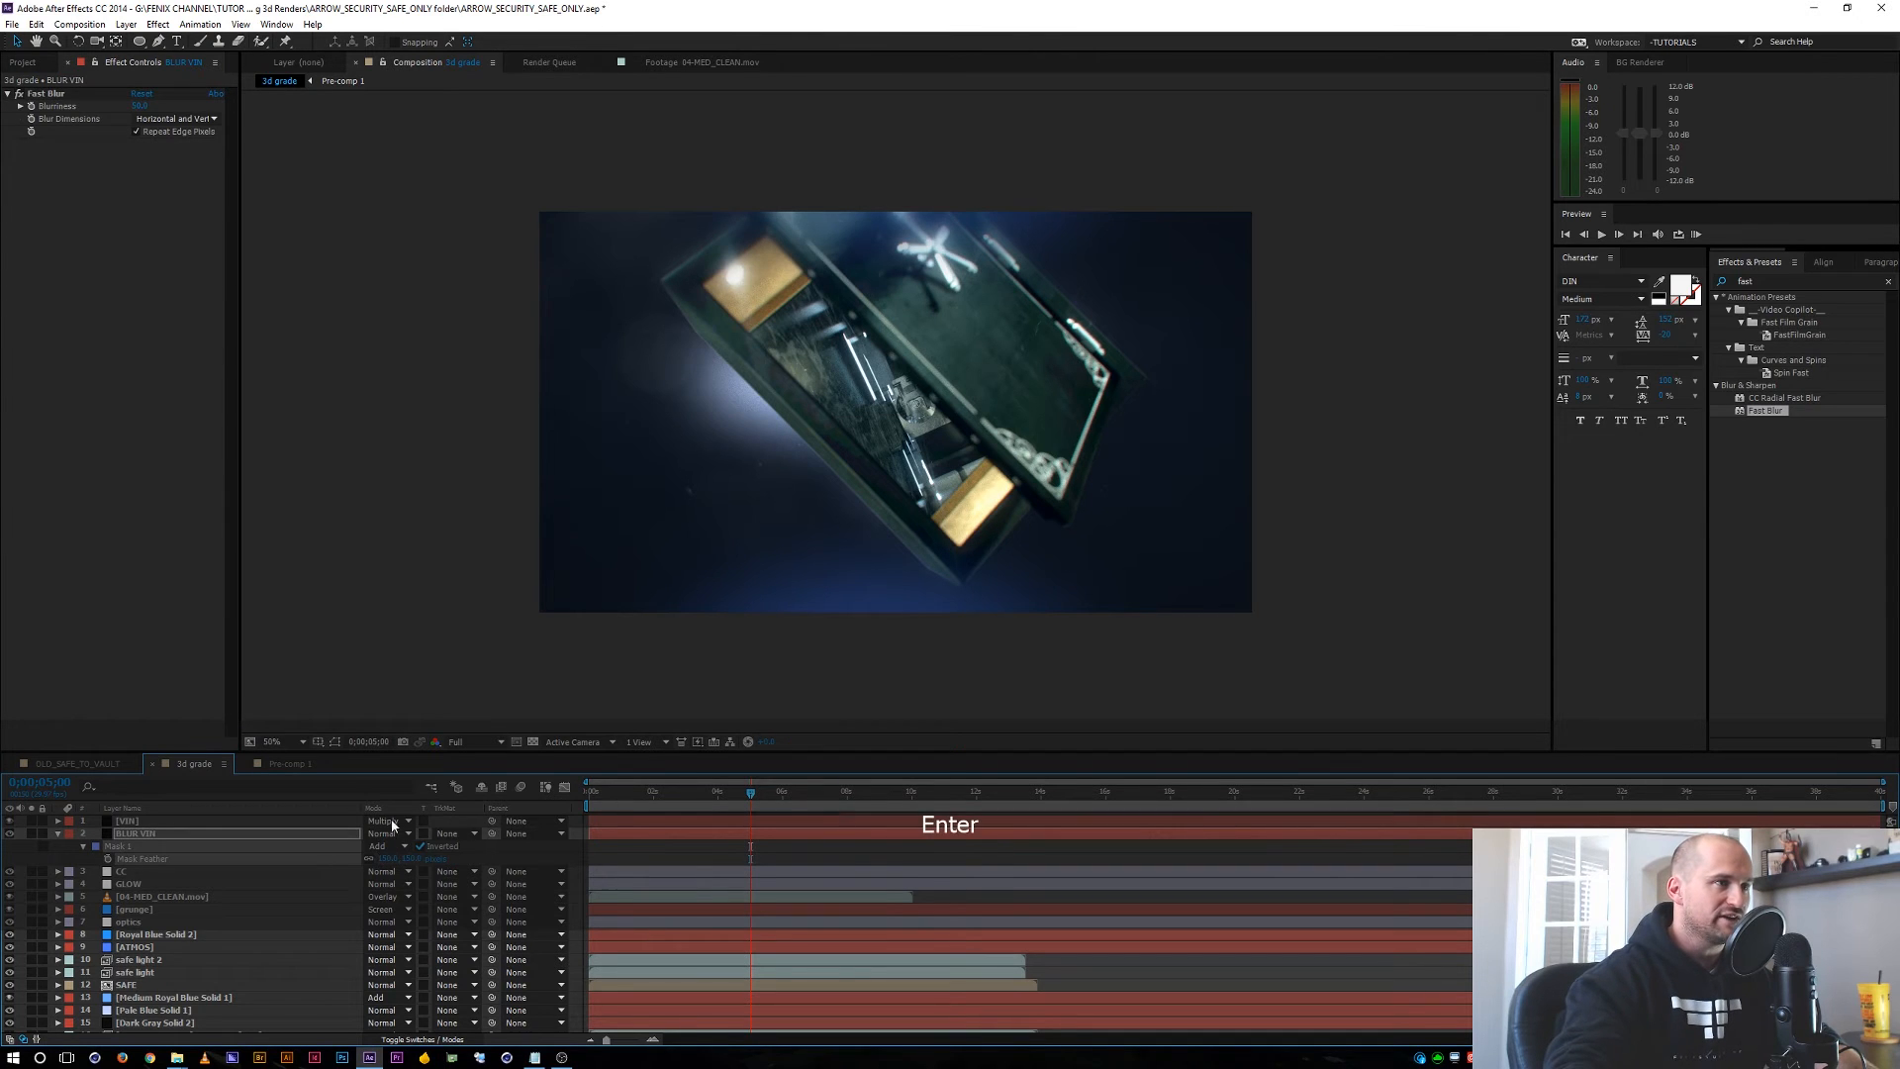
Reduce the Fast Blur's Blurriness on BLUR VIN to 10 and collapse the layer's properties.
{"action": "left_click", "coordinate": [143, 106]}
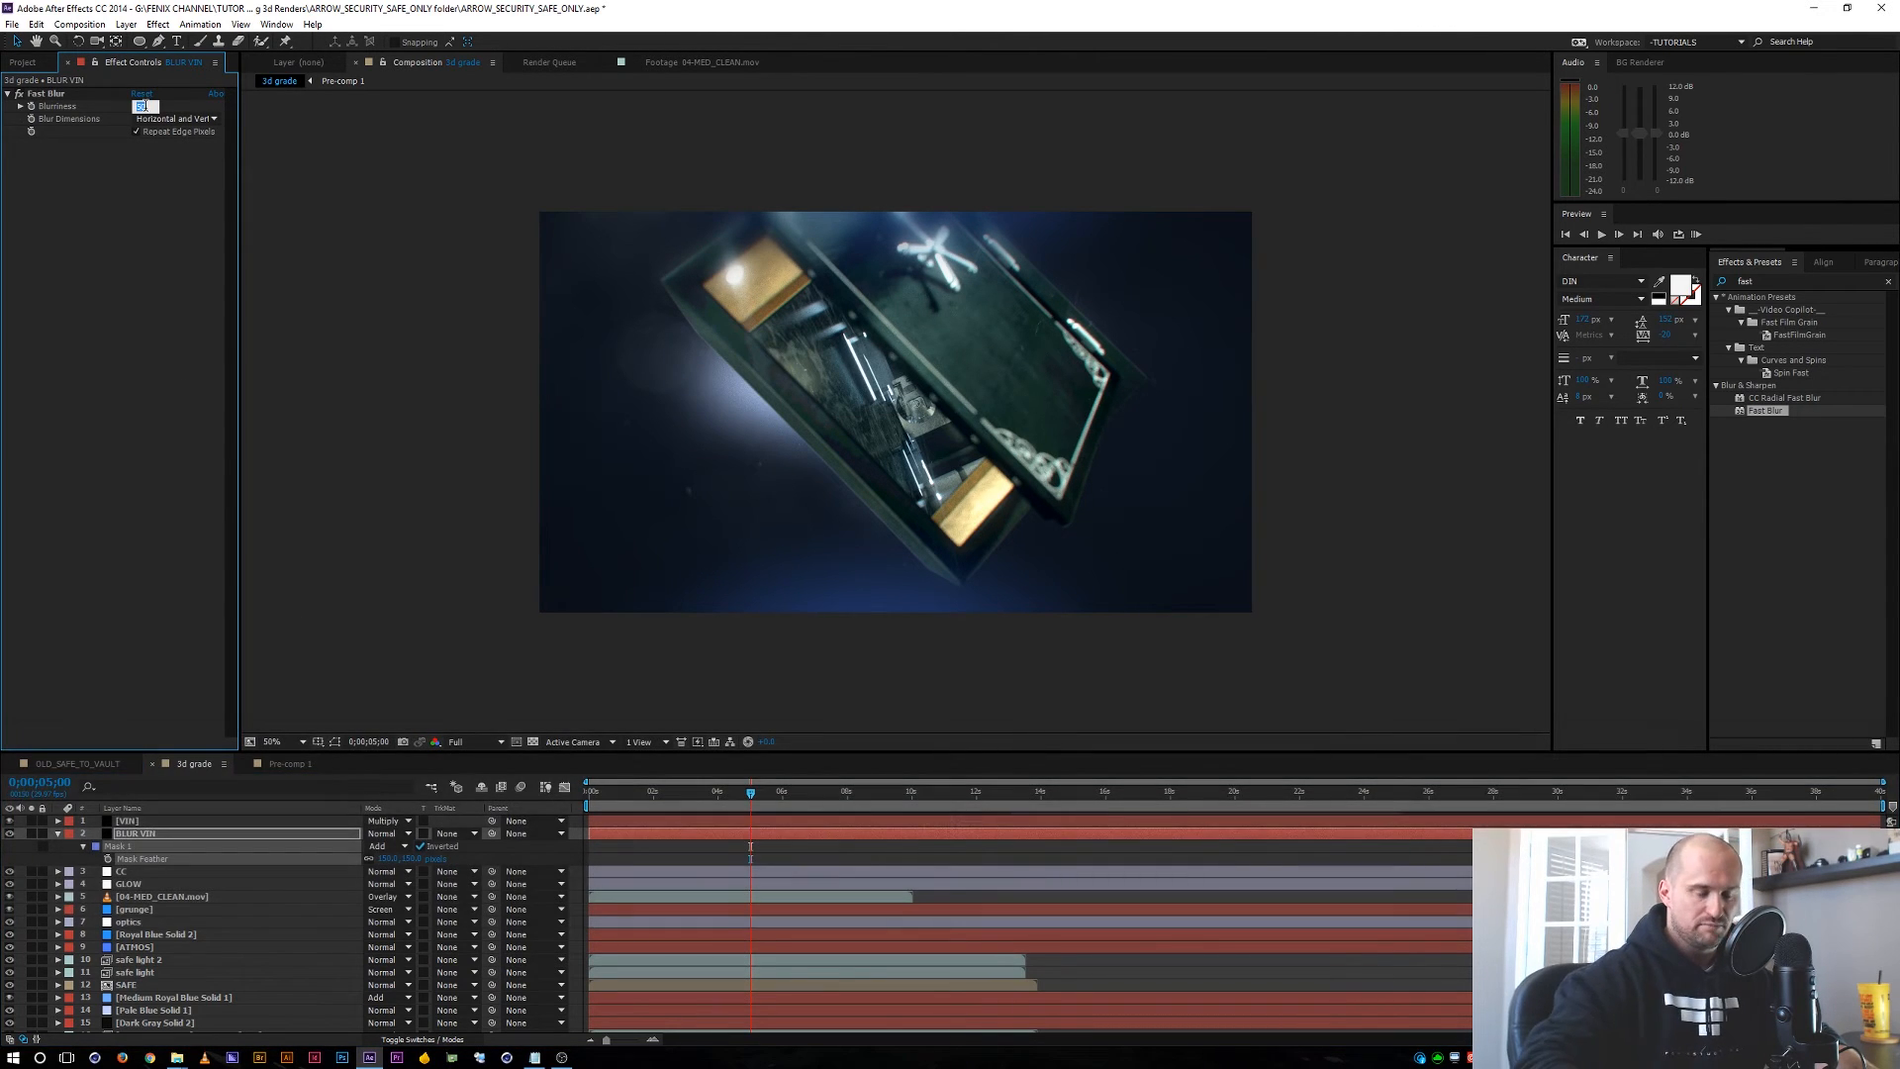
{"action": "type", "text": "10"}
{"action": "key", "text": "Return"}
{"action": "left_click", "coordinate": [123, 622]}
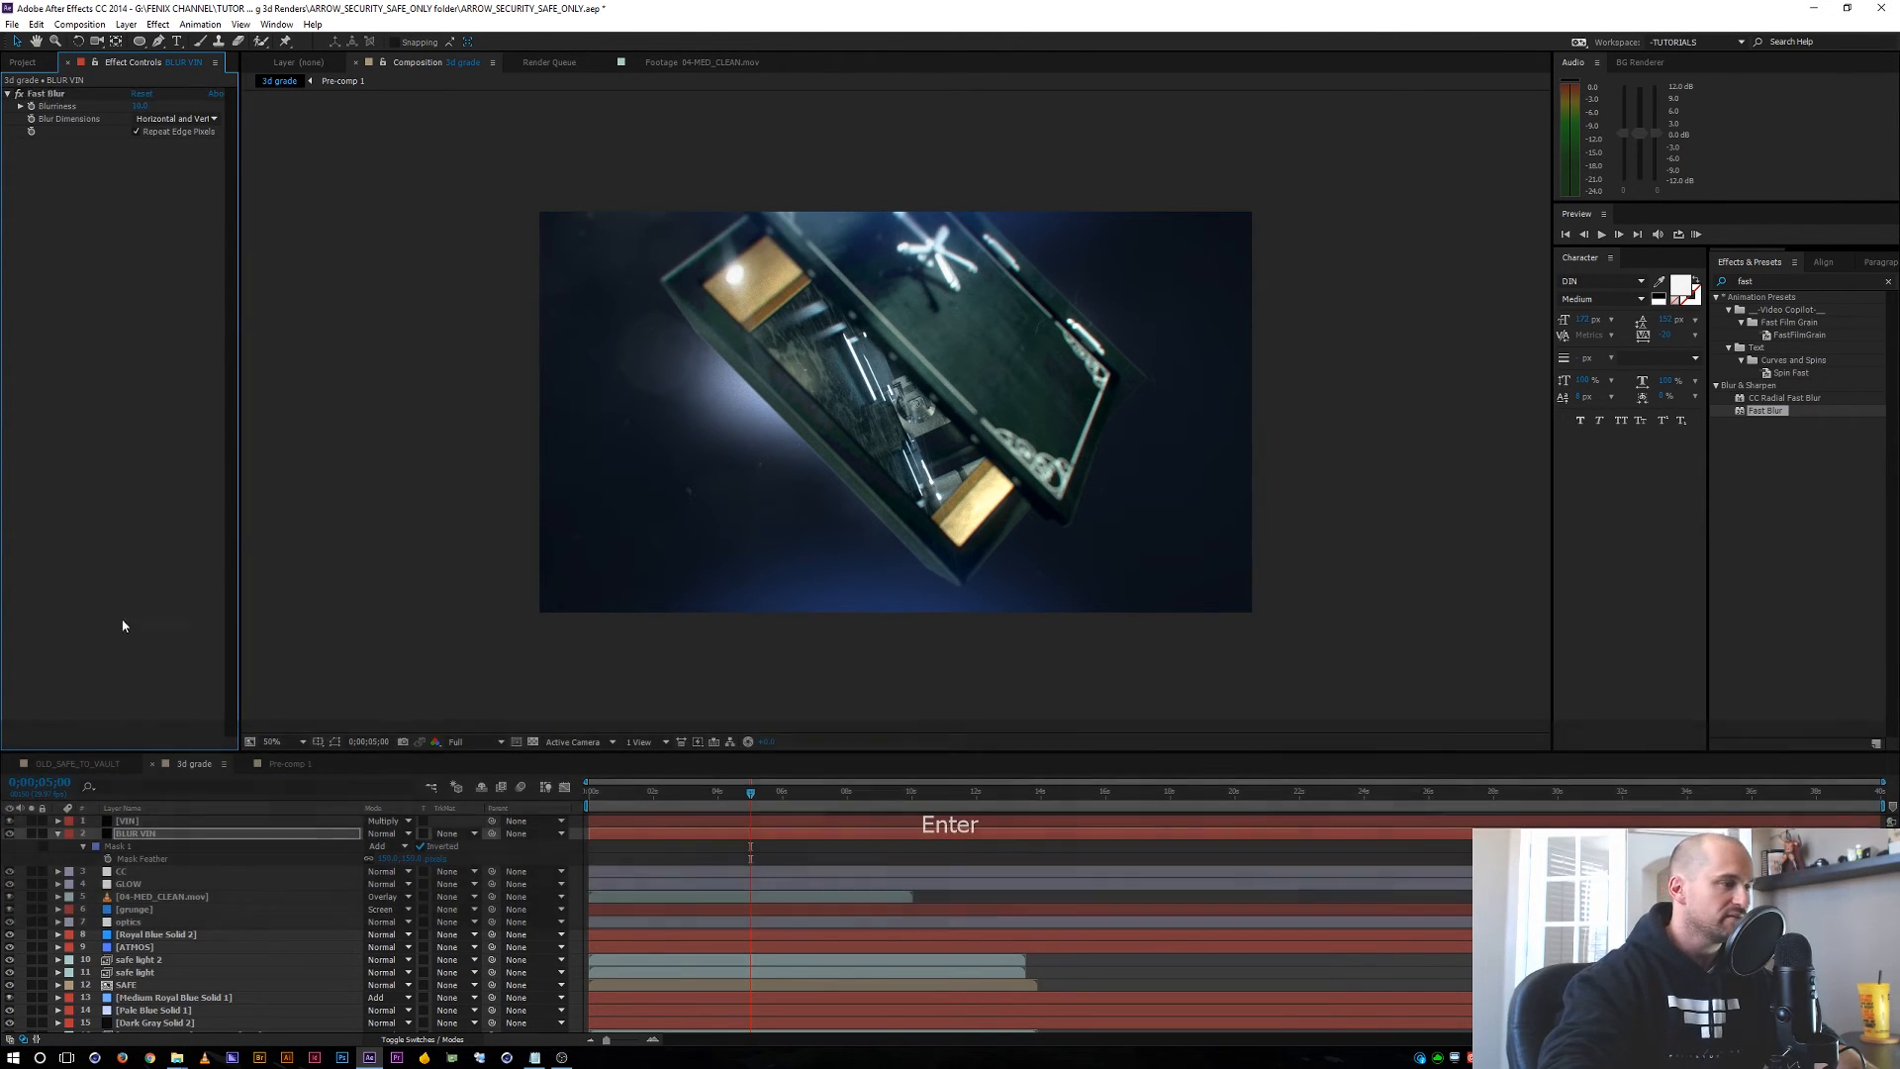
{"action": "left_click", "coordinate": [58, 833]}
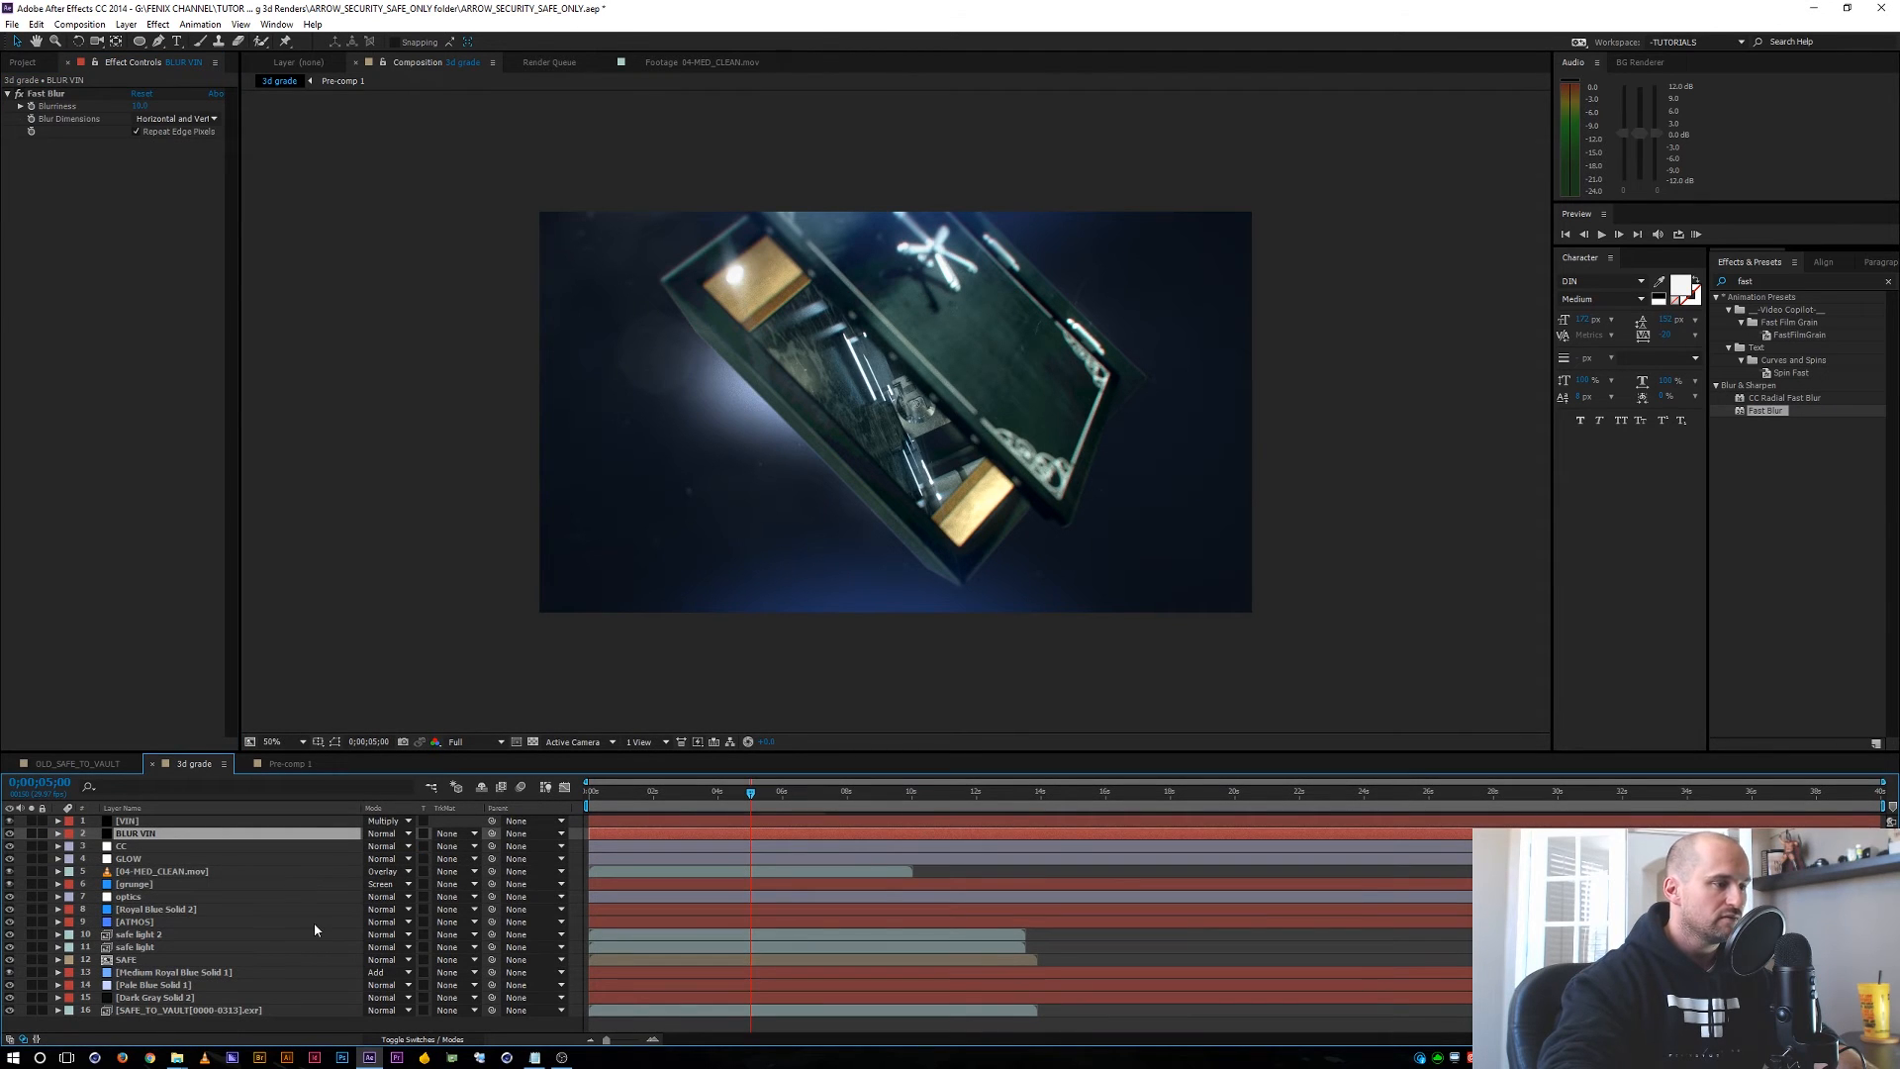
Find the Gaussian Blur effect and apply it to the CC adjustment layer.
{"action": "left_click", "coordinate": [313, 922]}
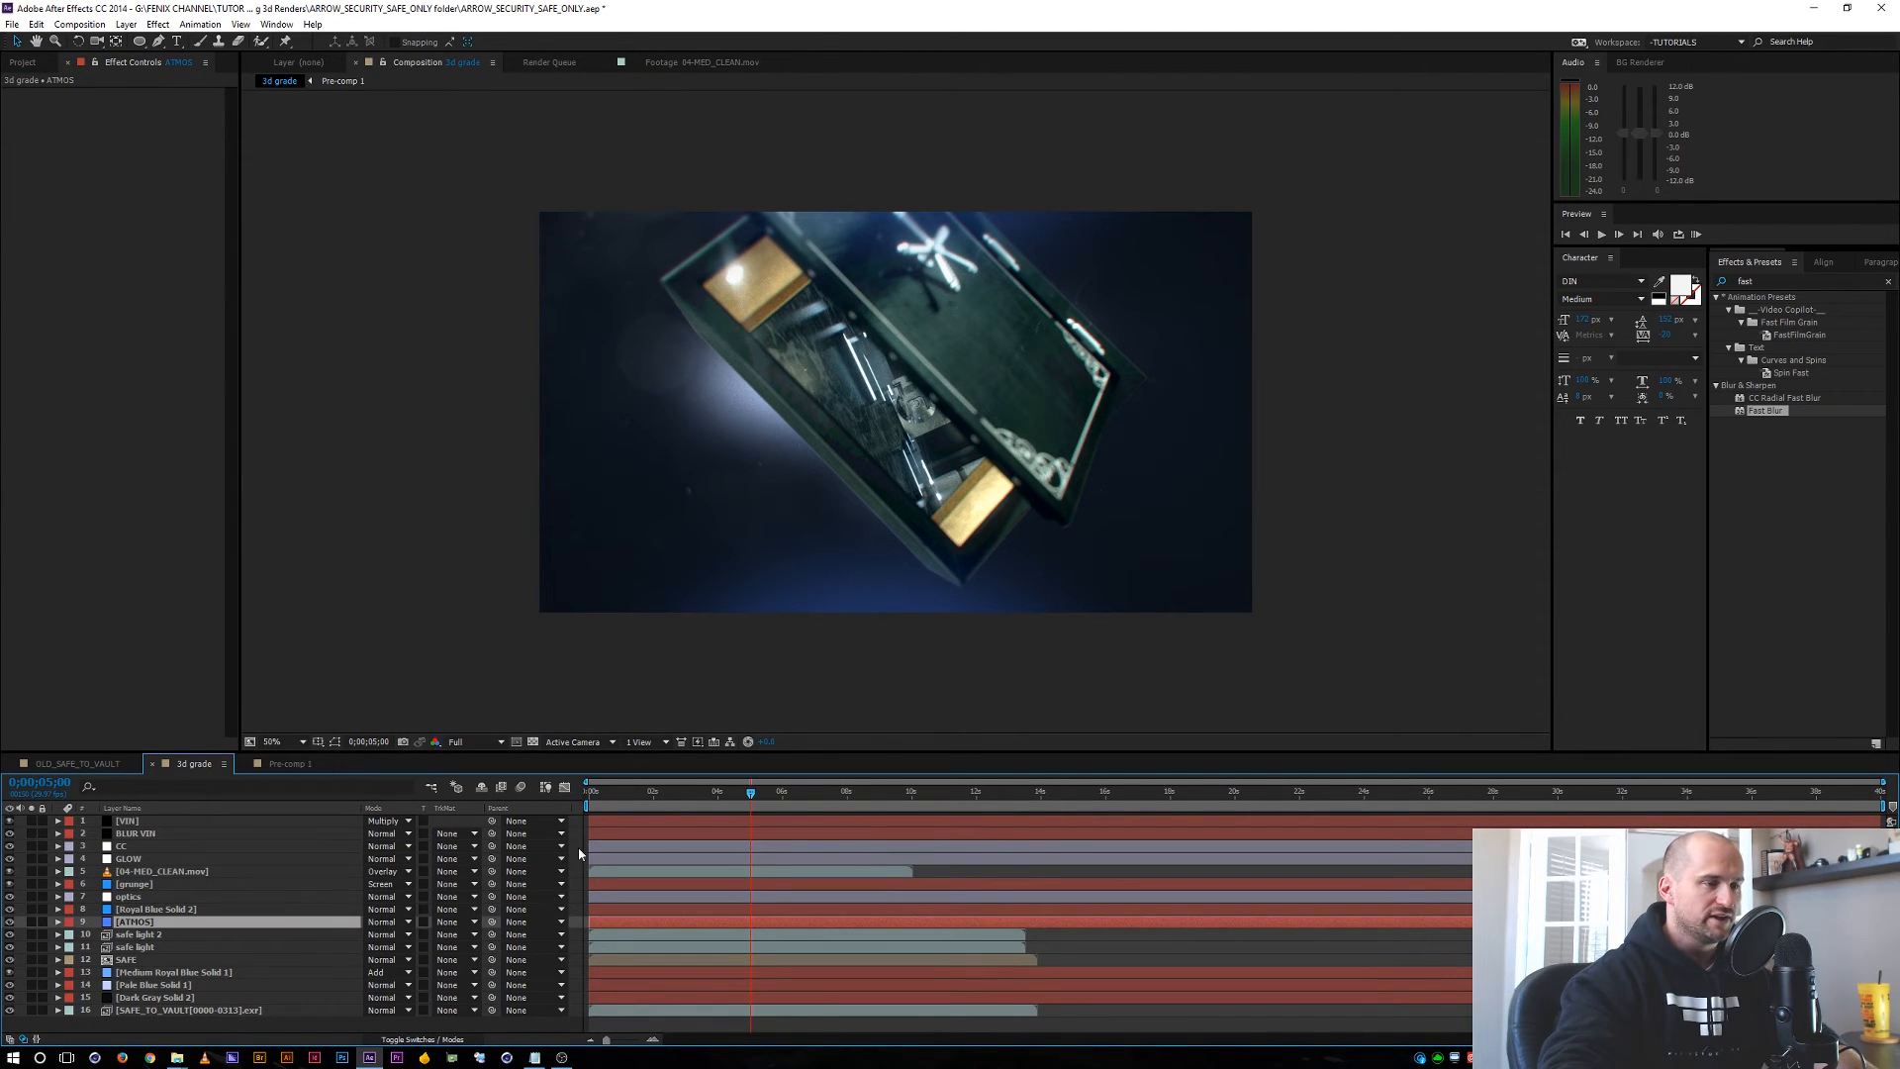
{"action": "left_click", "coordinate": [750, 797]}
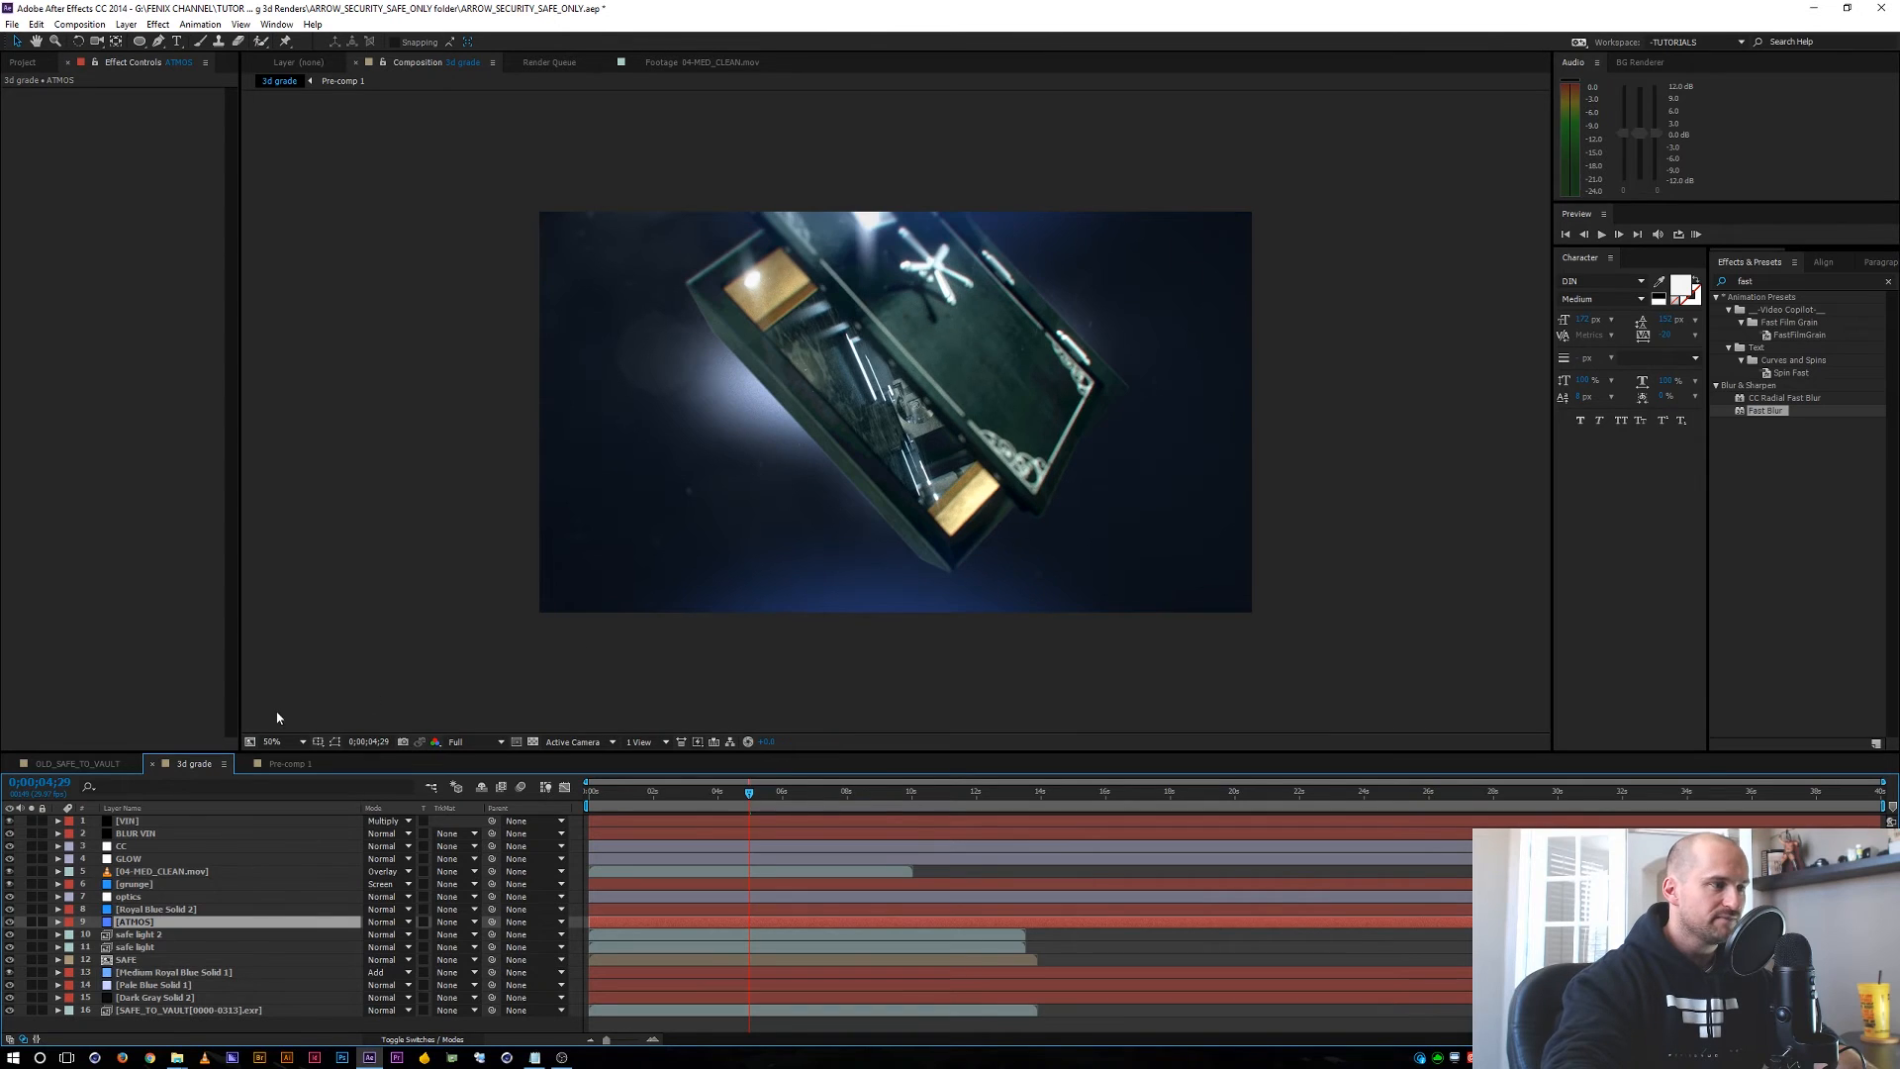
{"action": "left_click", "coordinate": [272, 742]}
{"action": "left_click", "coordinate": [290, 759]}
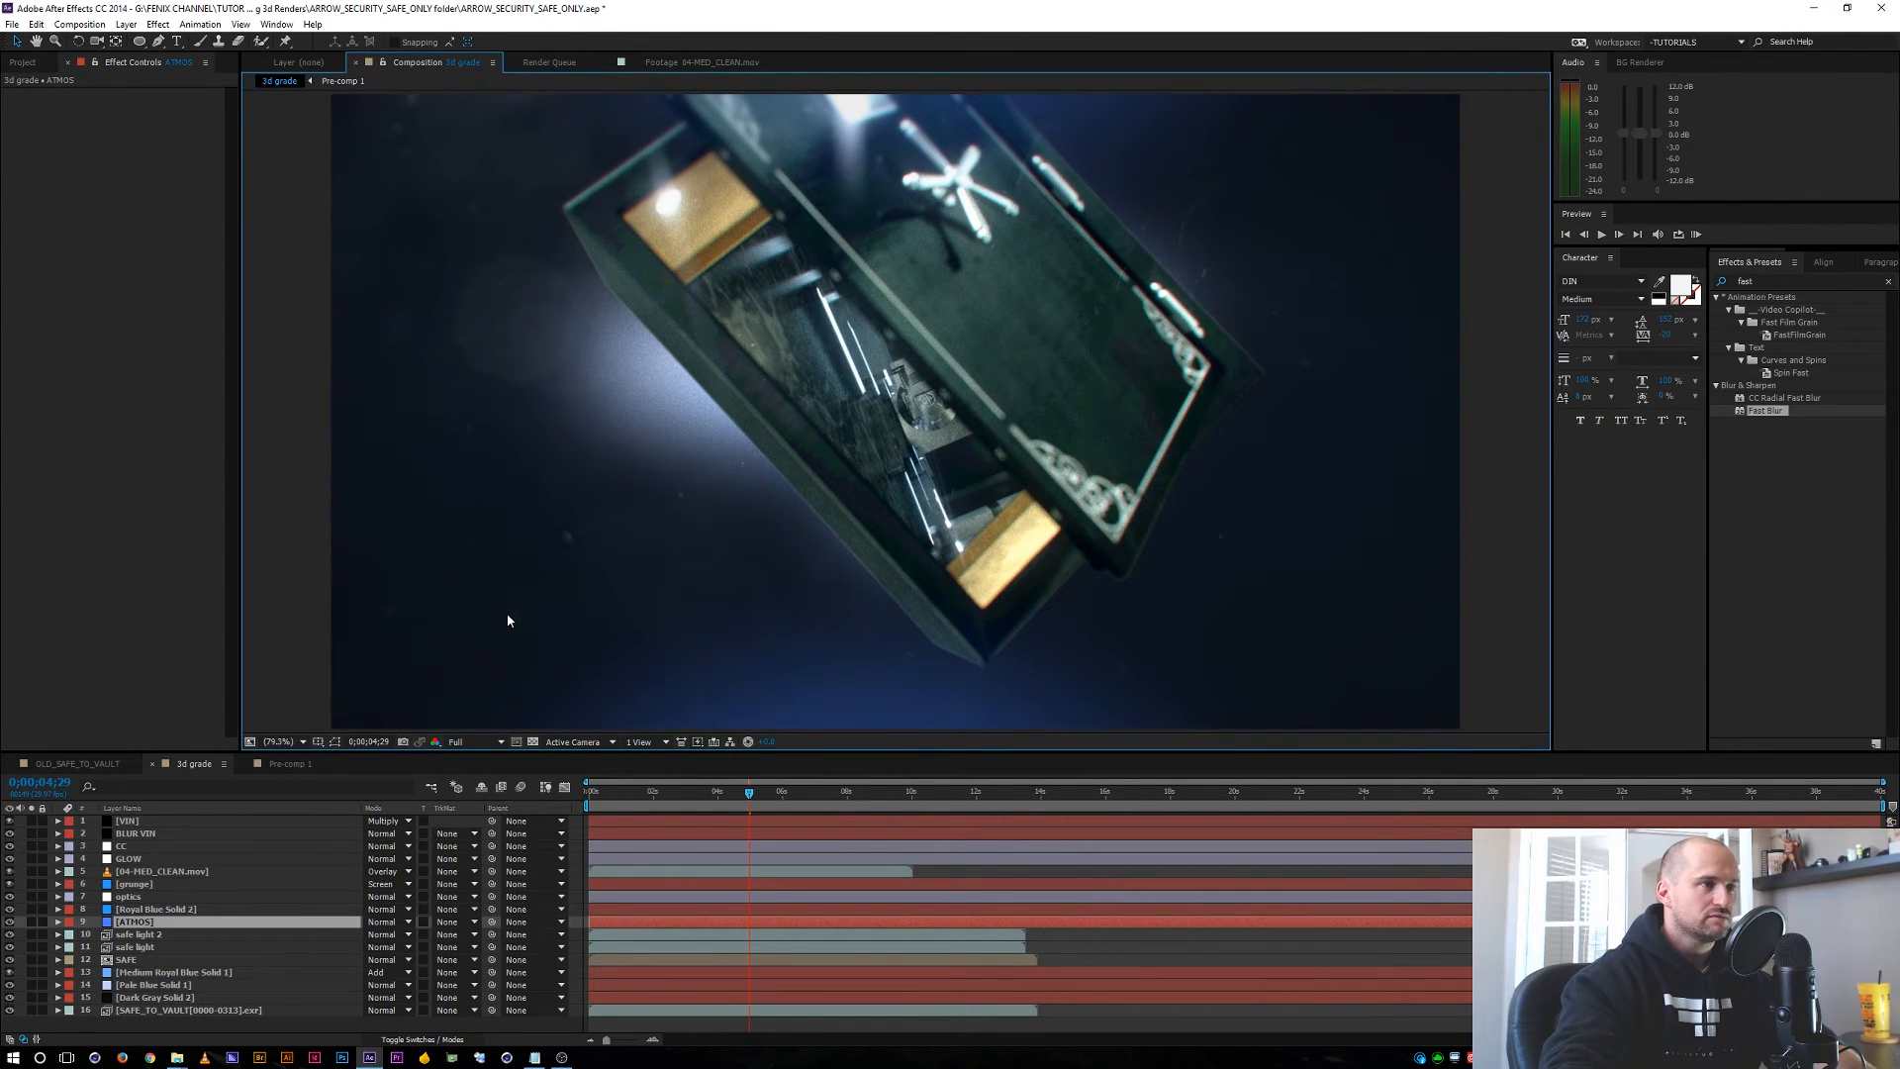
{"action": "left_click", "coordinate": [127, 848]}
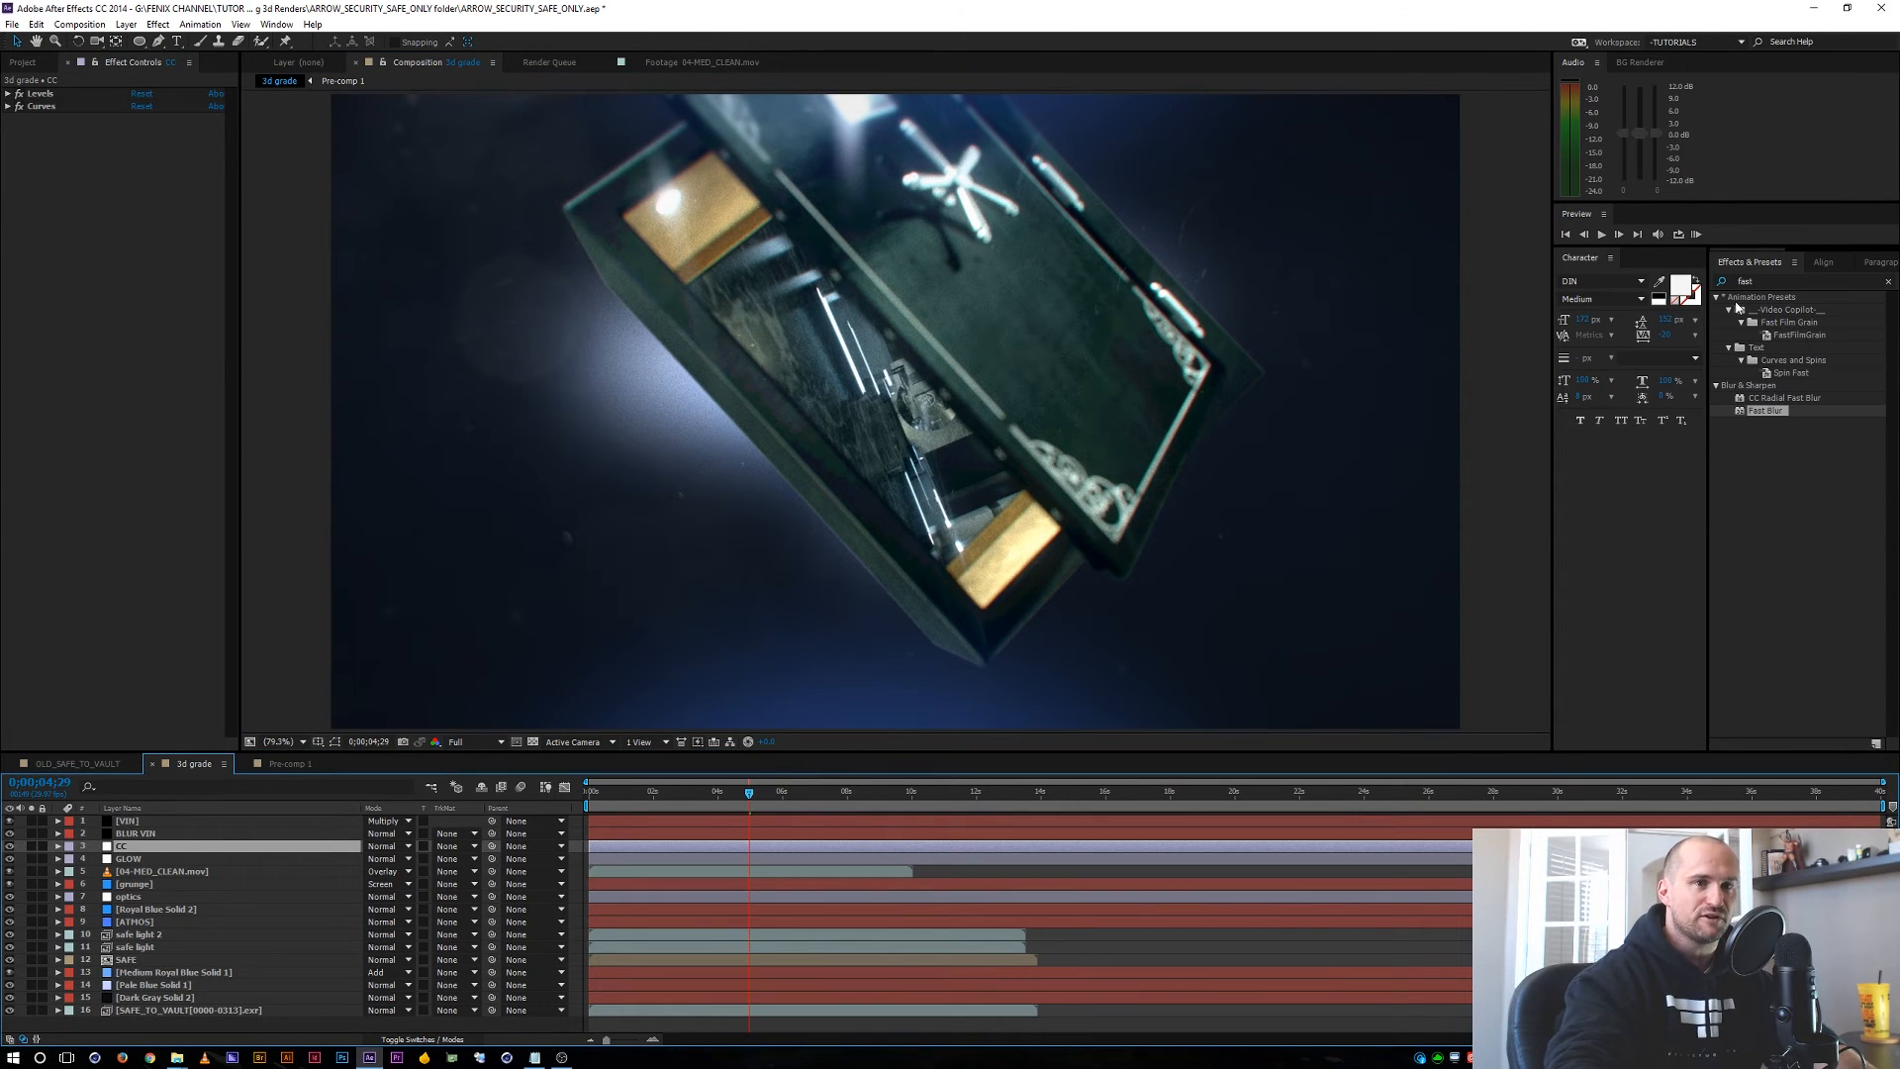
{"action": "left_click", "coordinate": [1718, 281]}
{"action": "type", "text": "gau"}
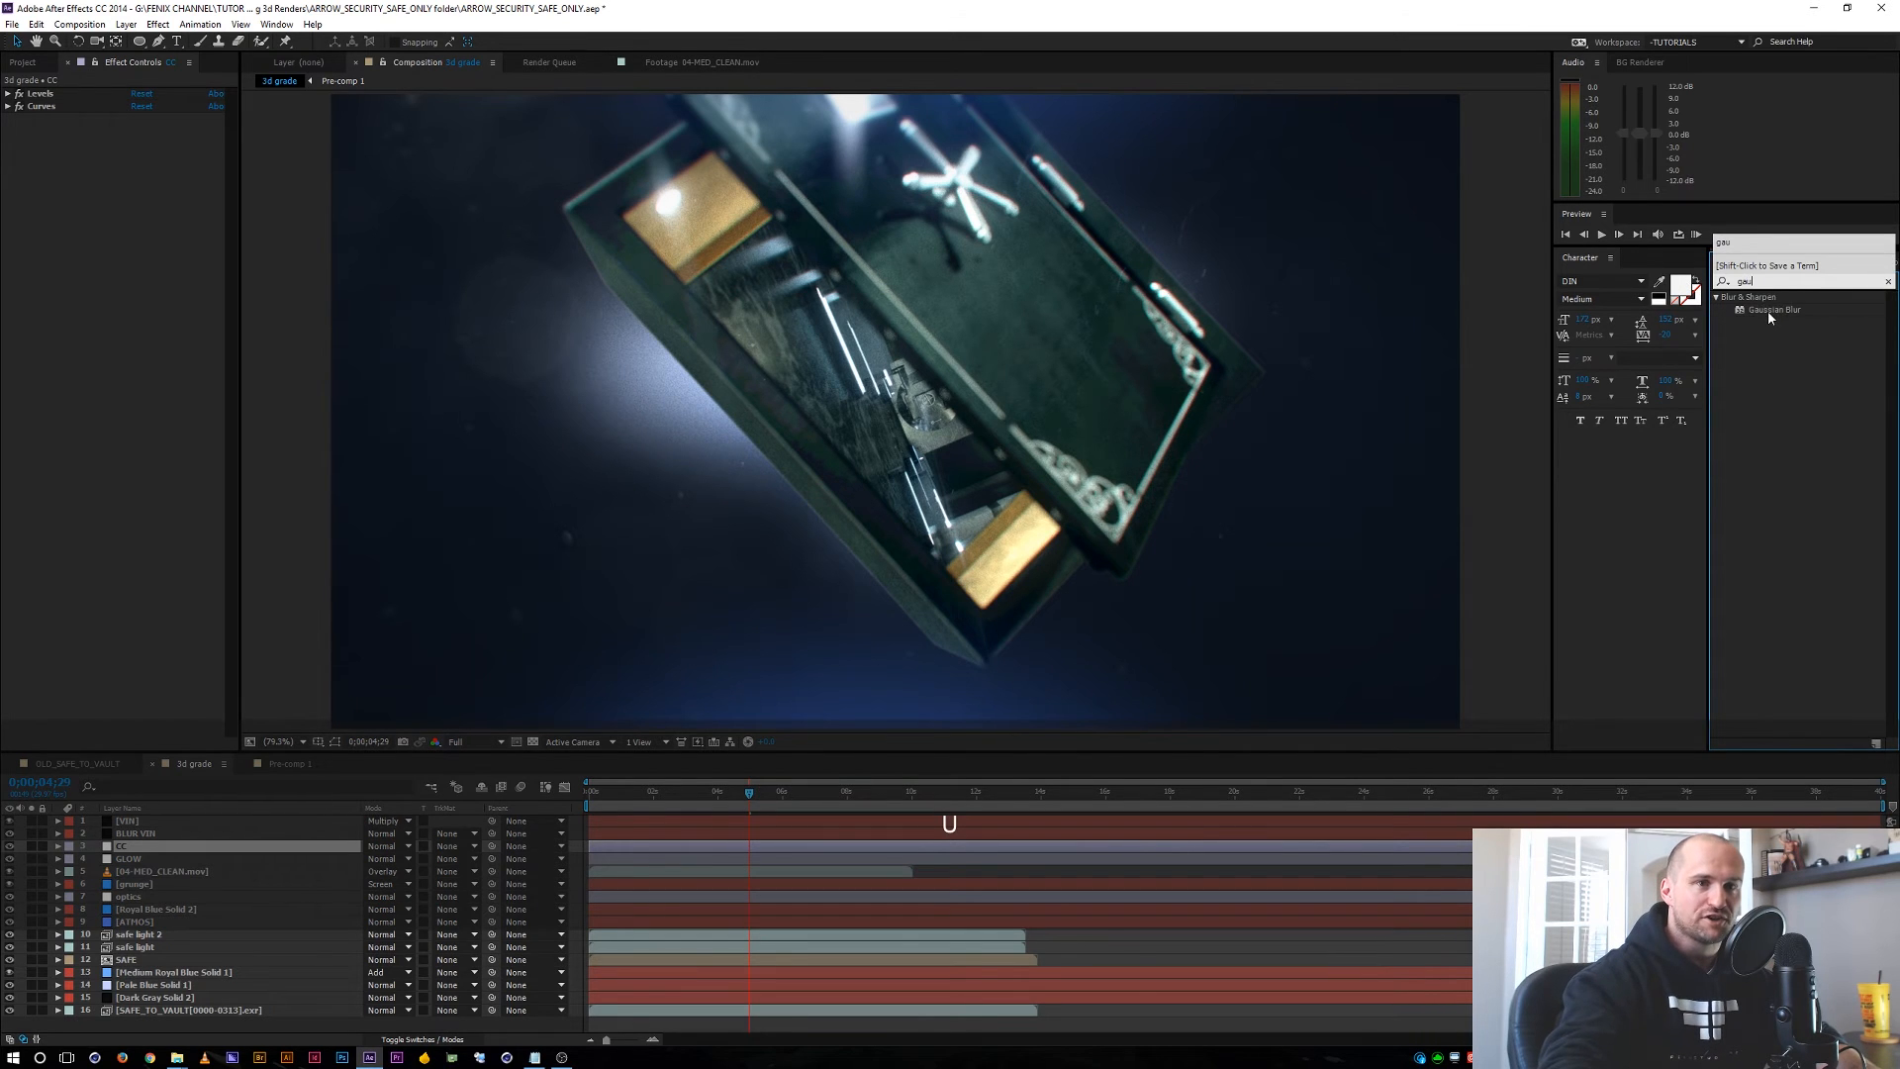
{"action": "double_click", "coordinate": [1768, 310]}
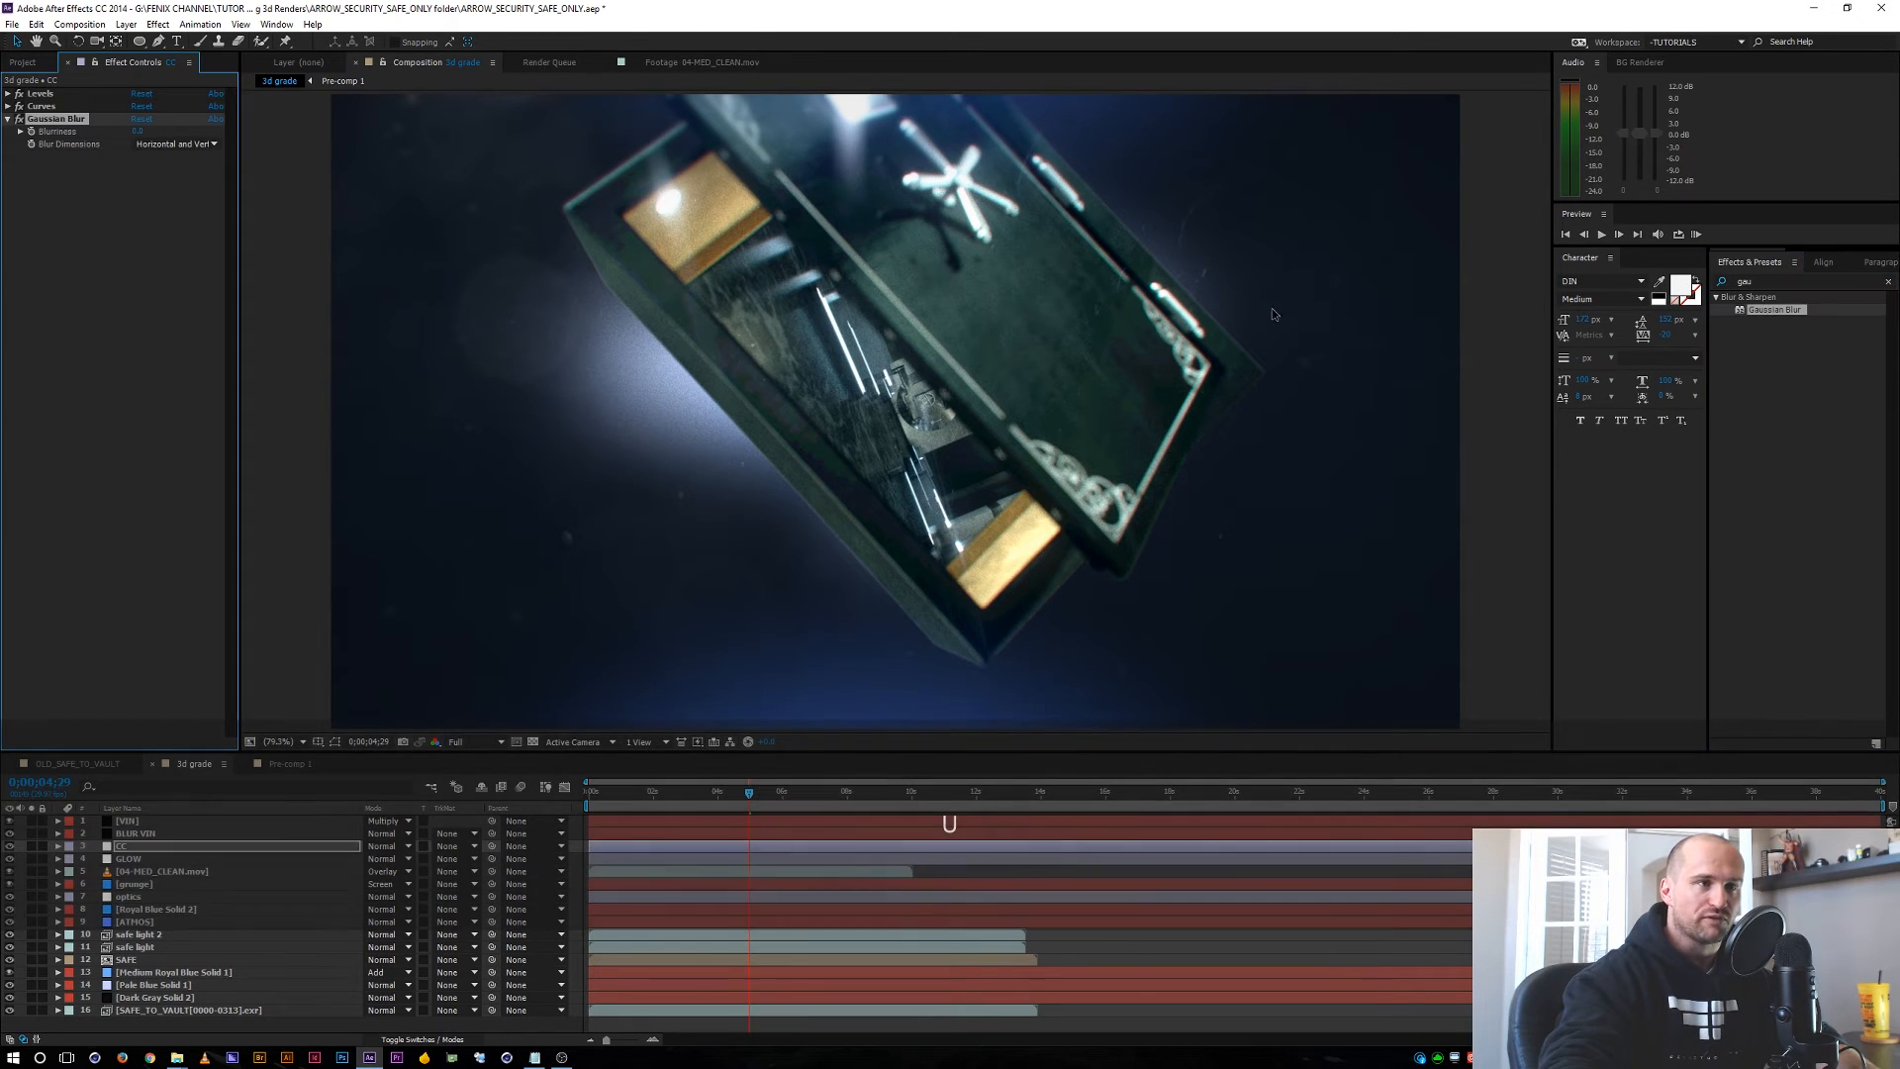
Set the Gaussian Blur's Blurriness on the CC layer to 0.5.
{"action": "left_click", "coordinate": [144, 132]}
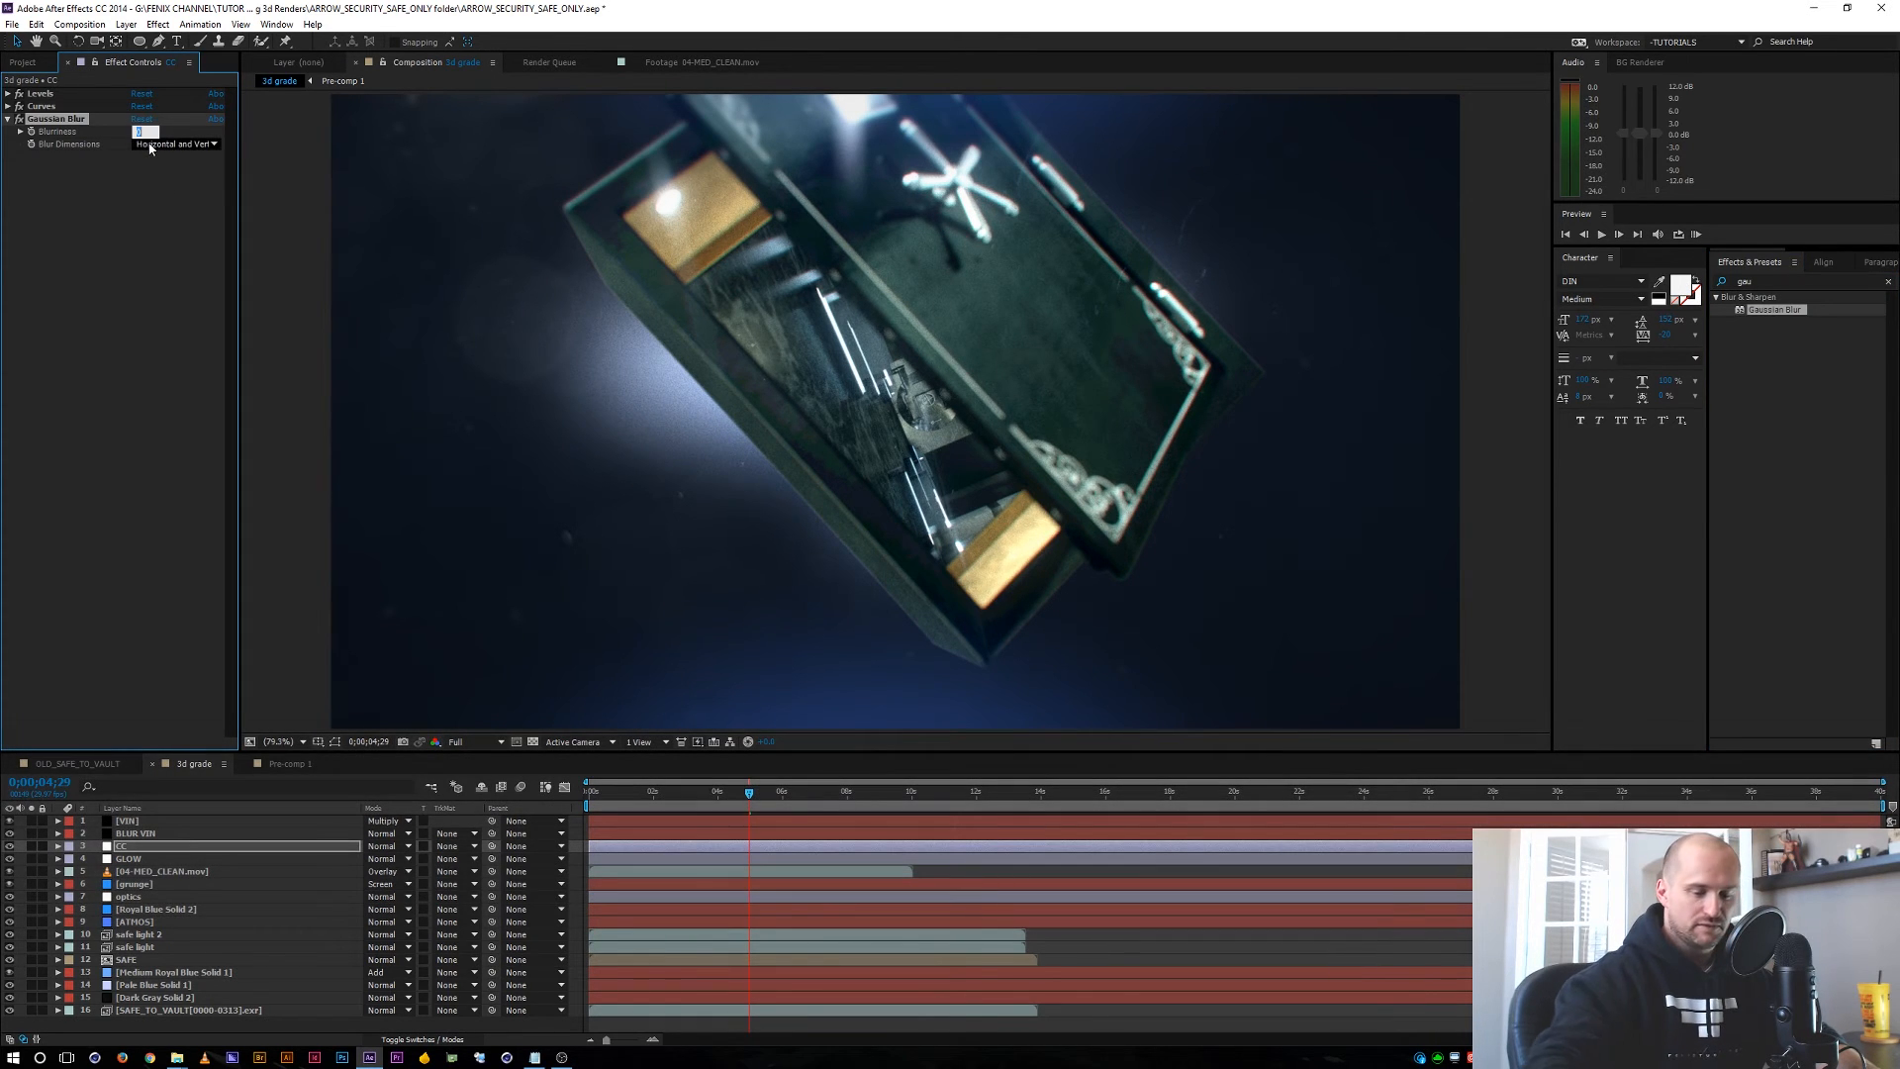
{"action": "type", "text": "0.5"}
{"action": "key", "text": "Return"}
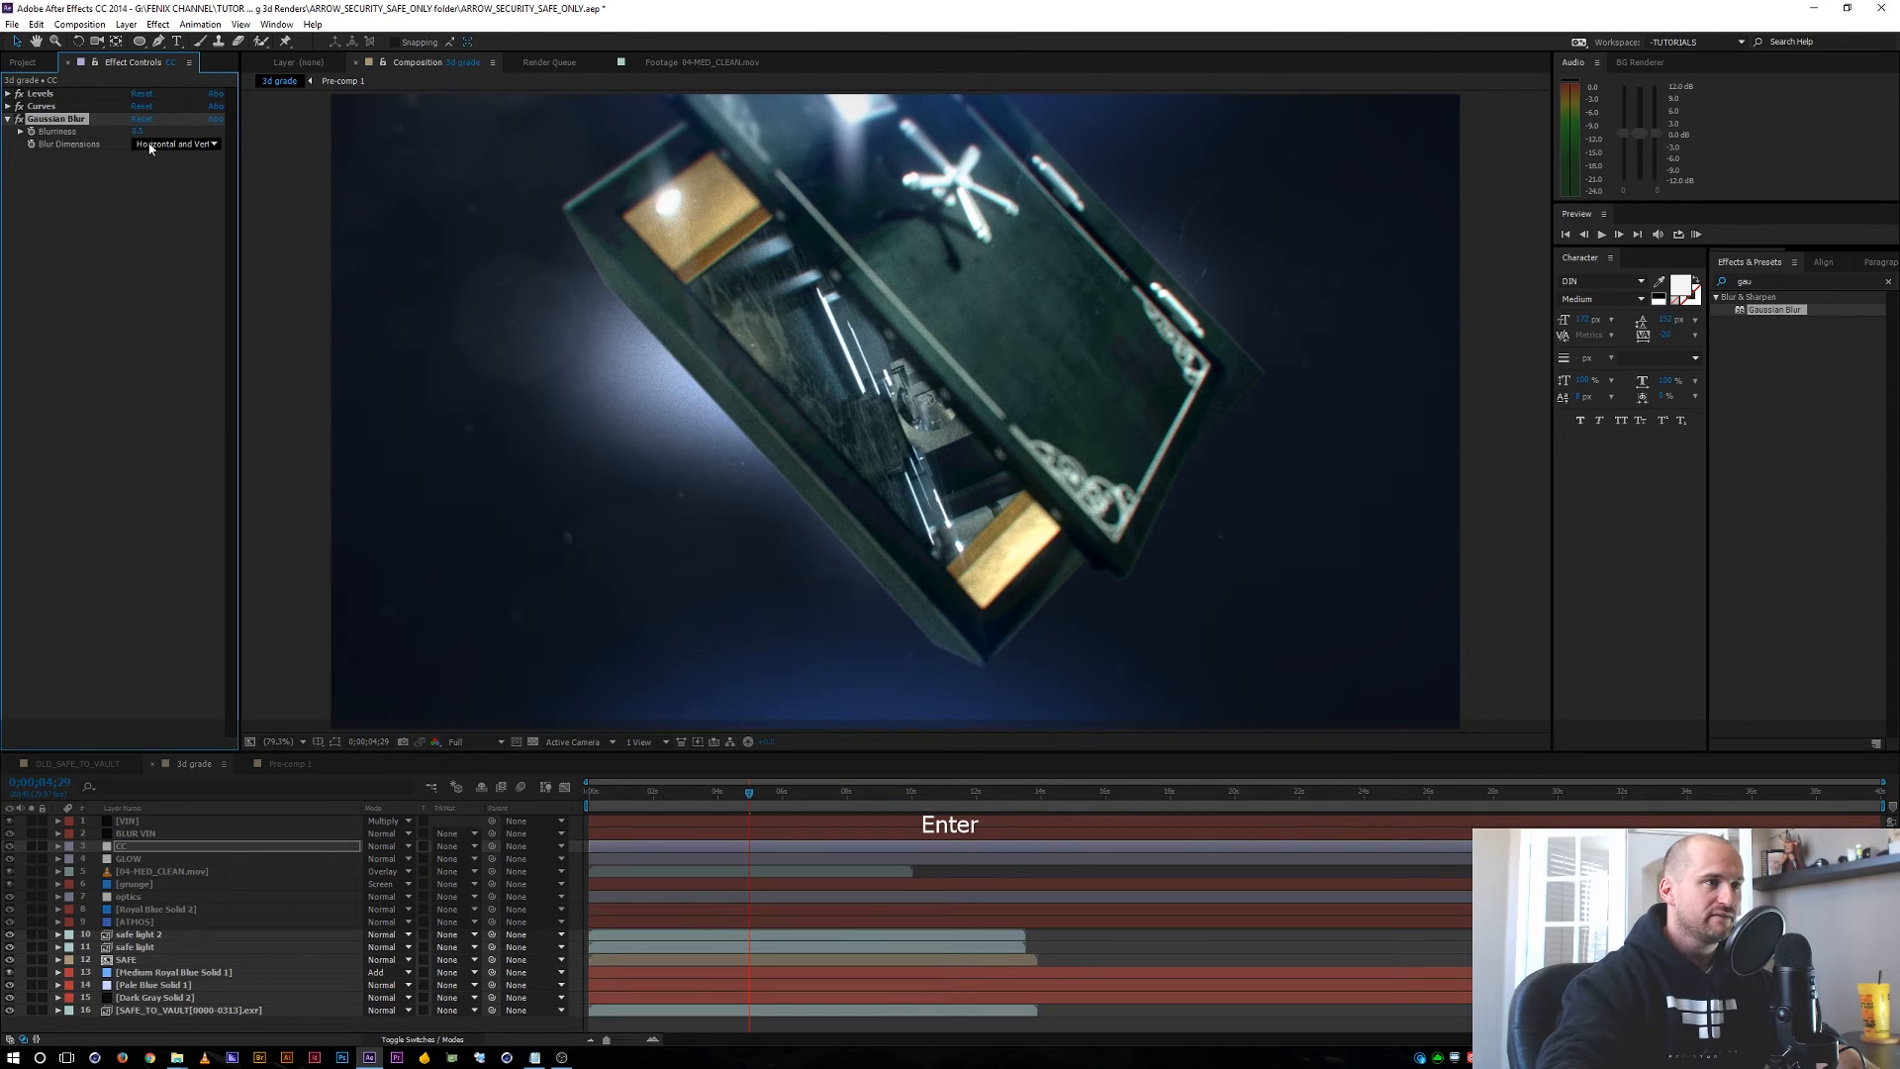
{"action": "left_click", "coordinate": [113, 249]}
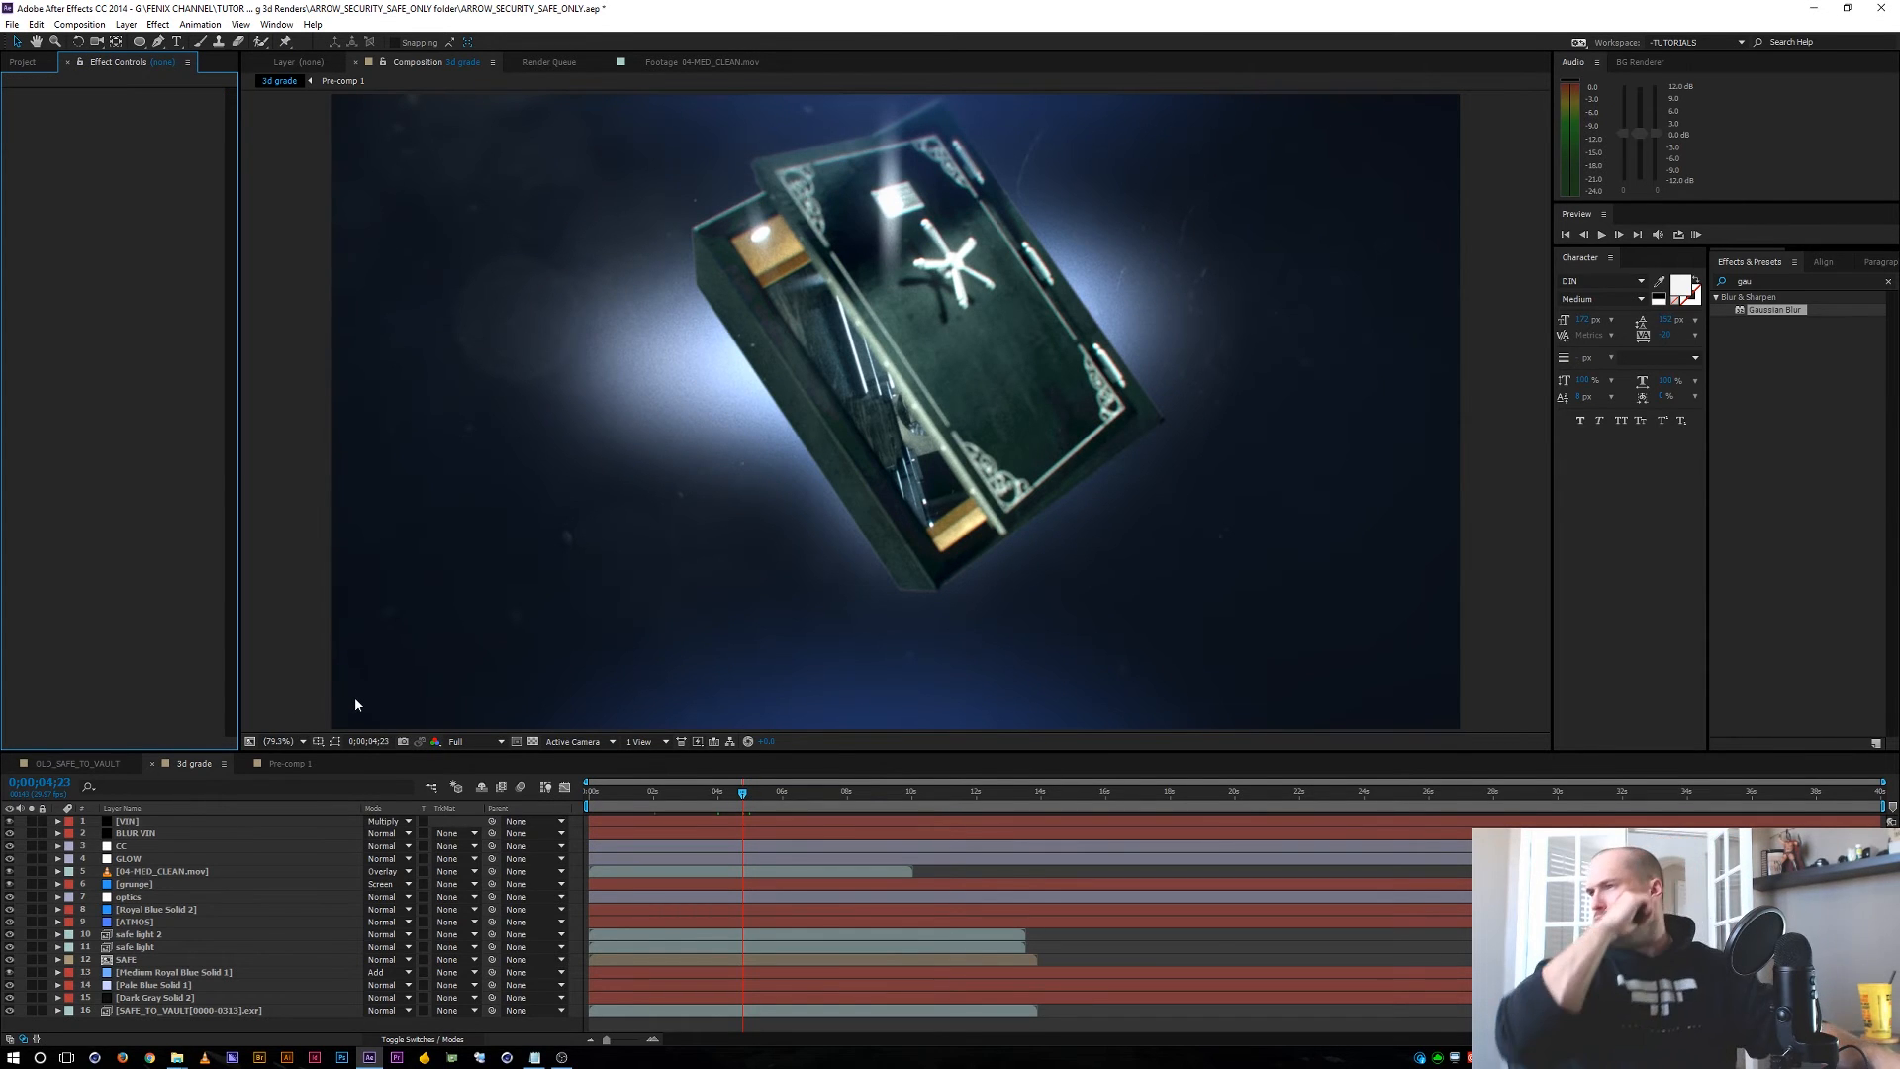
Add a new adjustment layer, place it directly beneath BLUR VIN and rename it MOTION.
{"action": "left_click", "coordinate": [195, 1024]}
{"action": "key", "text": "ctrl+alt+y"}
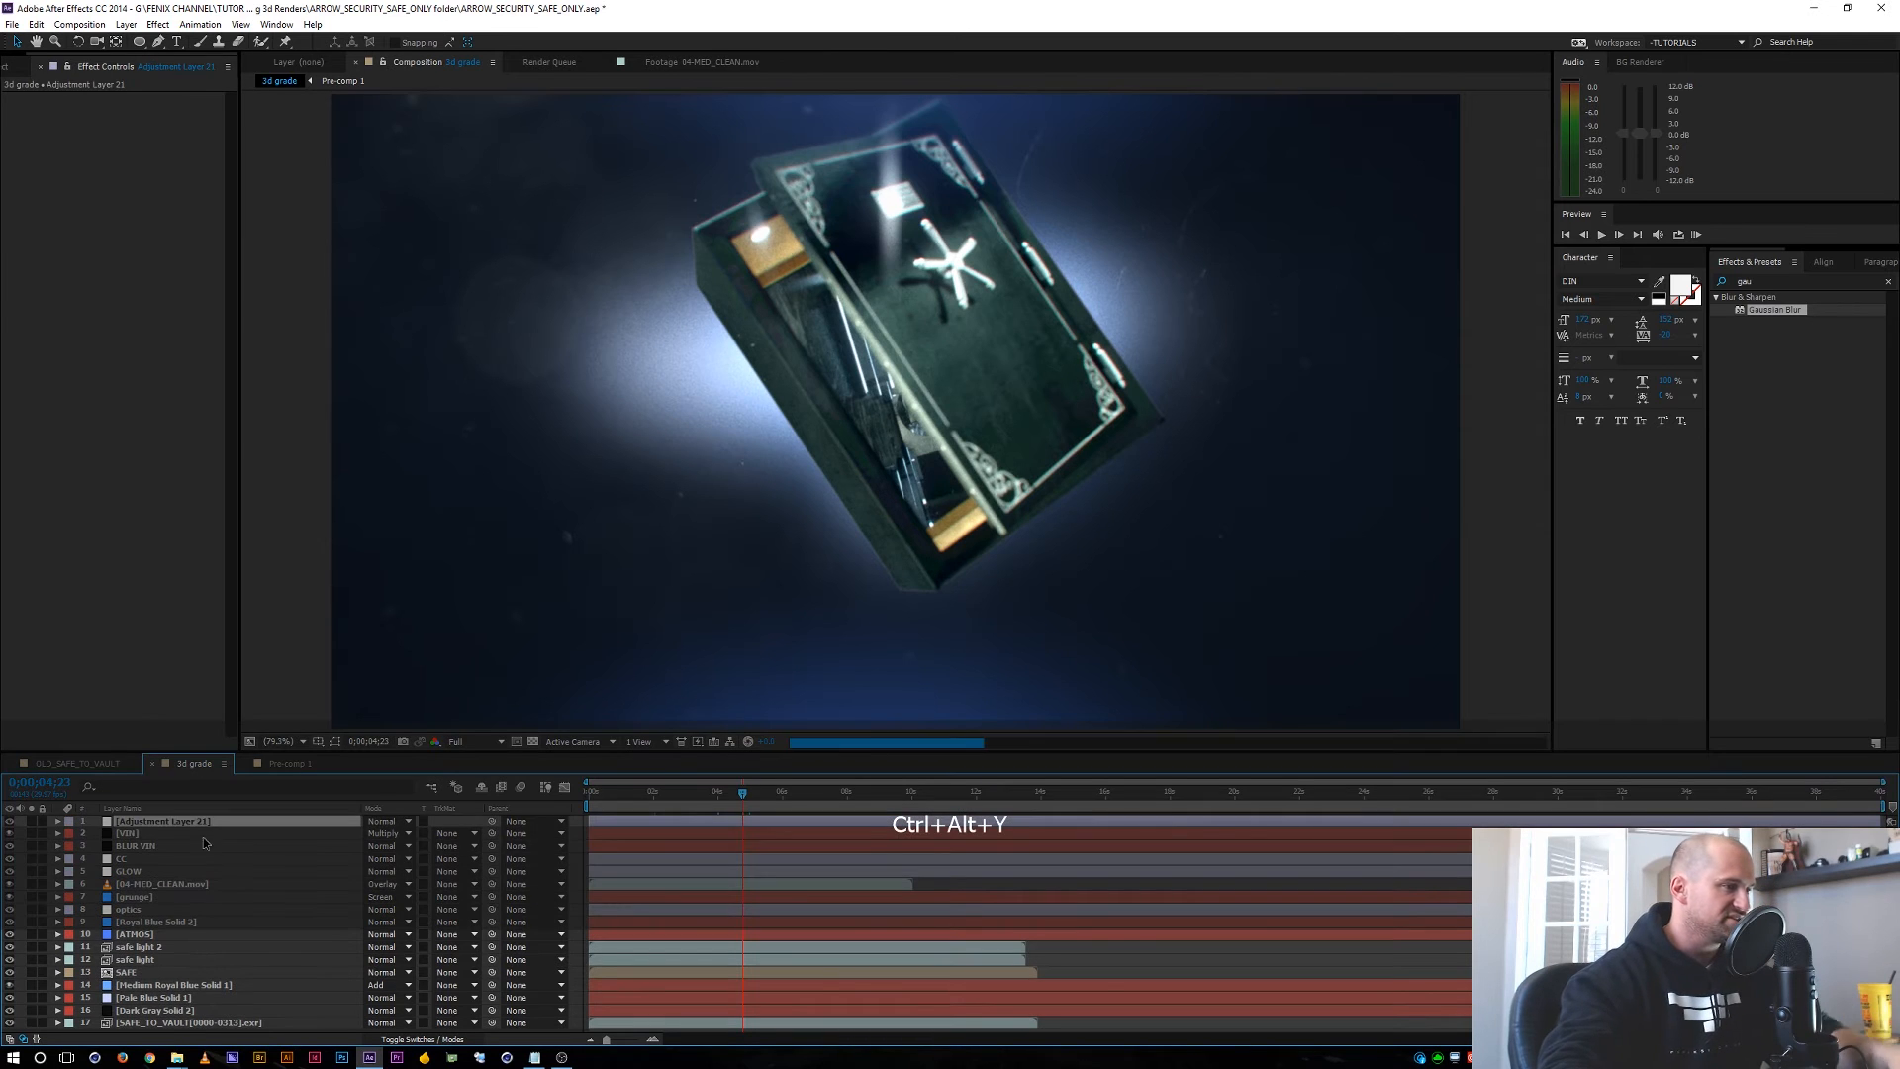
{"action": "left_click_drag", "start_coordinate": [155, 828], "coordinate": [155, 851]}
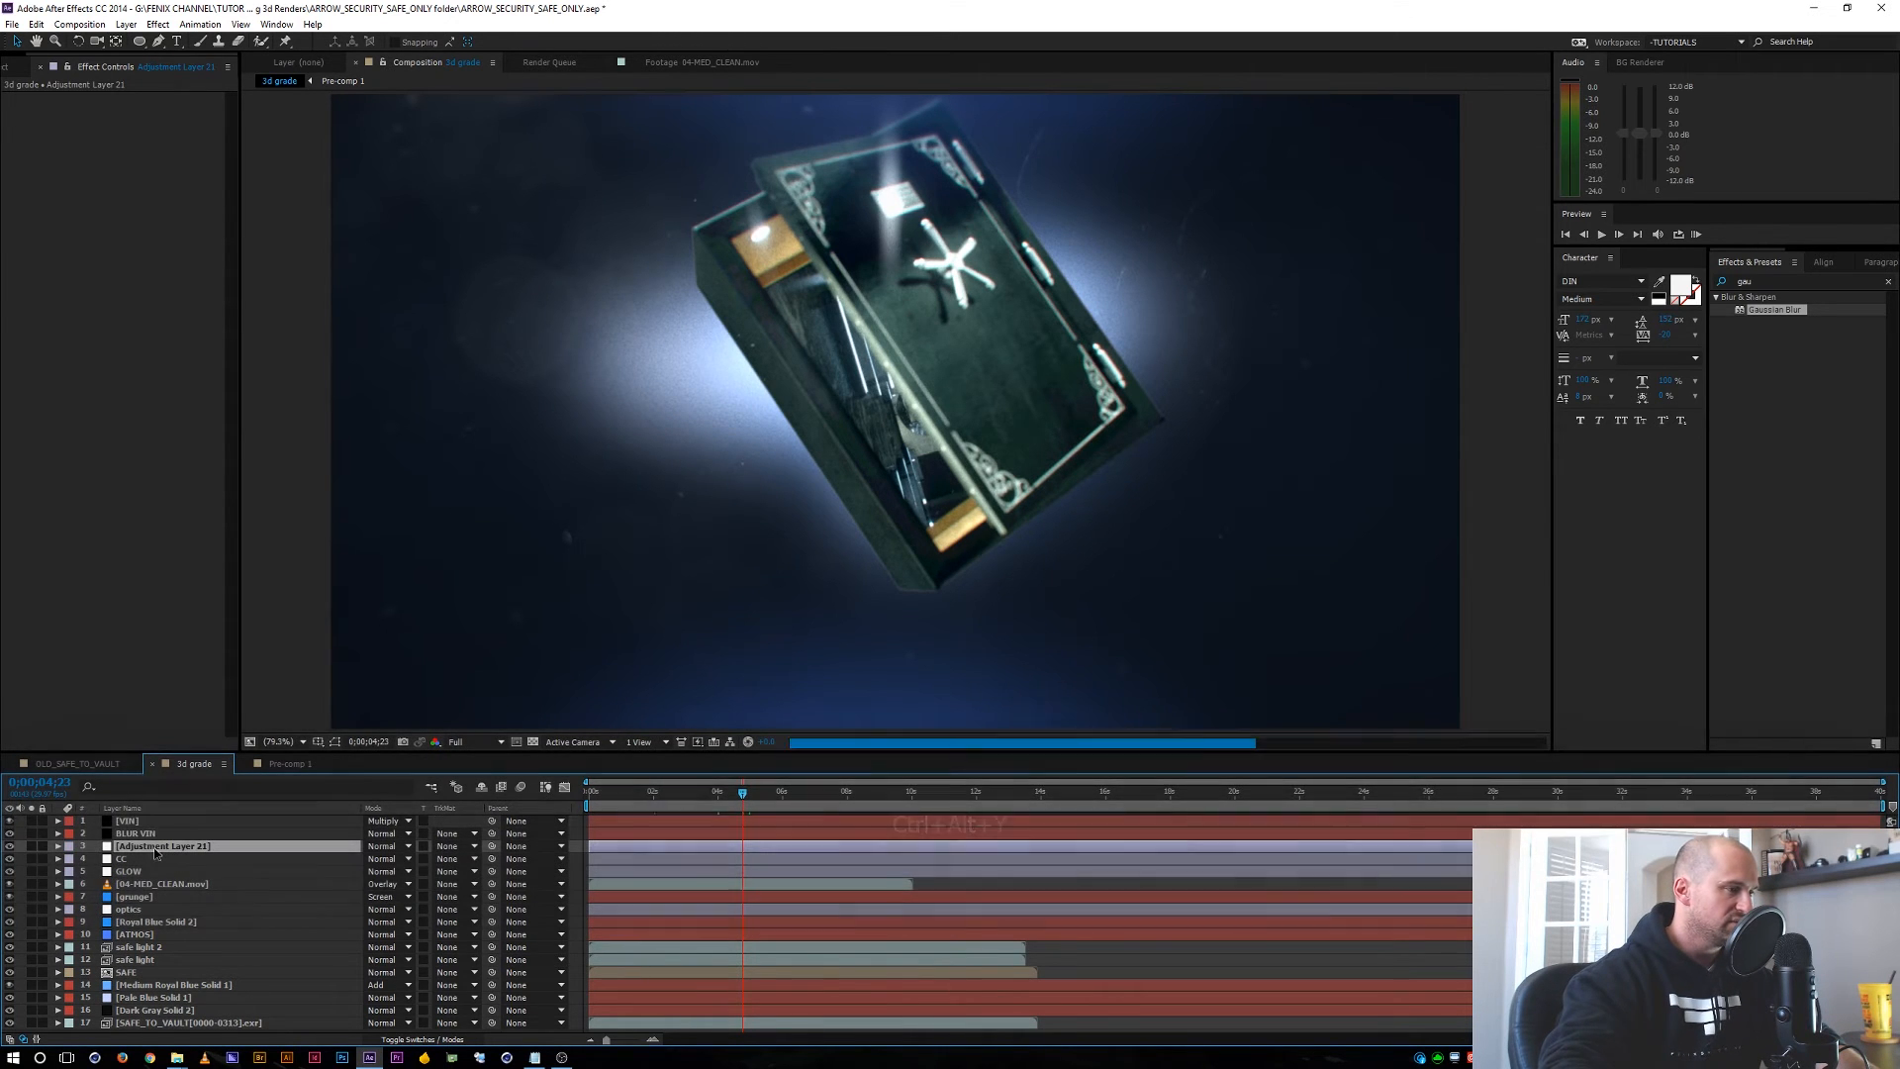
{"action": "key", "text": "Return"}
{"action": "type", "text": "MOTION"}
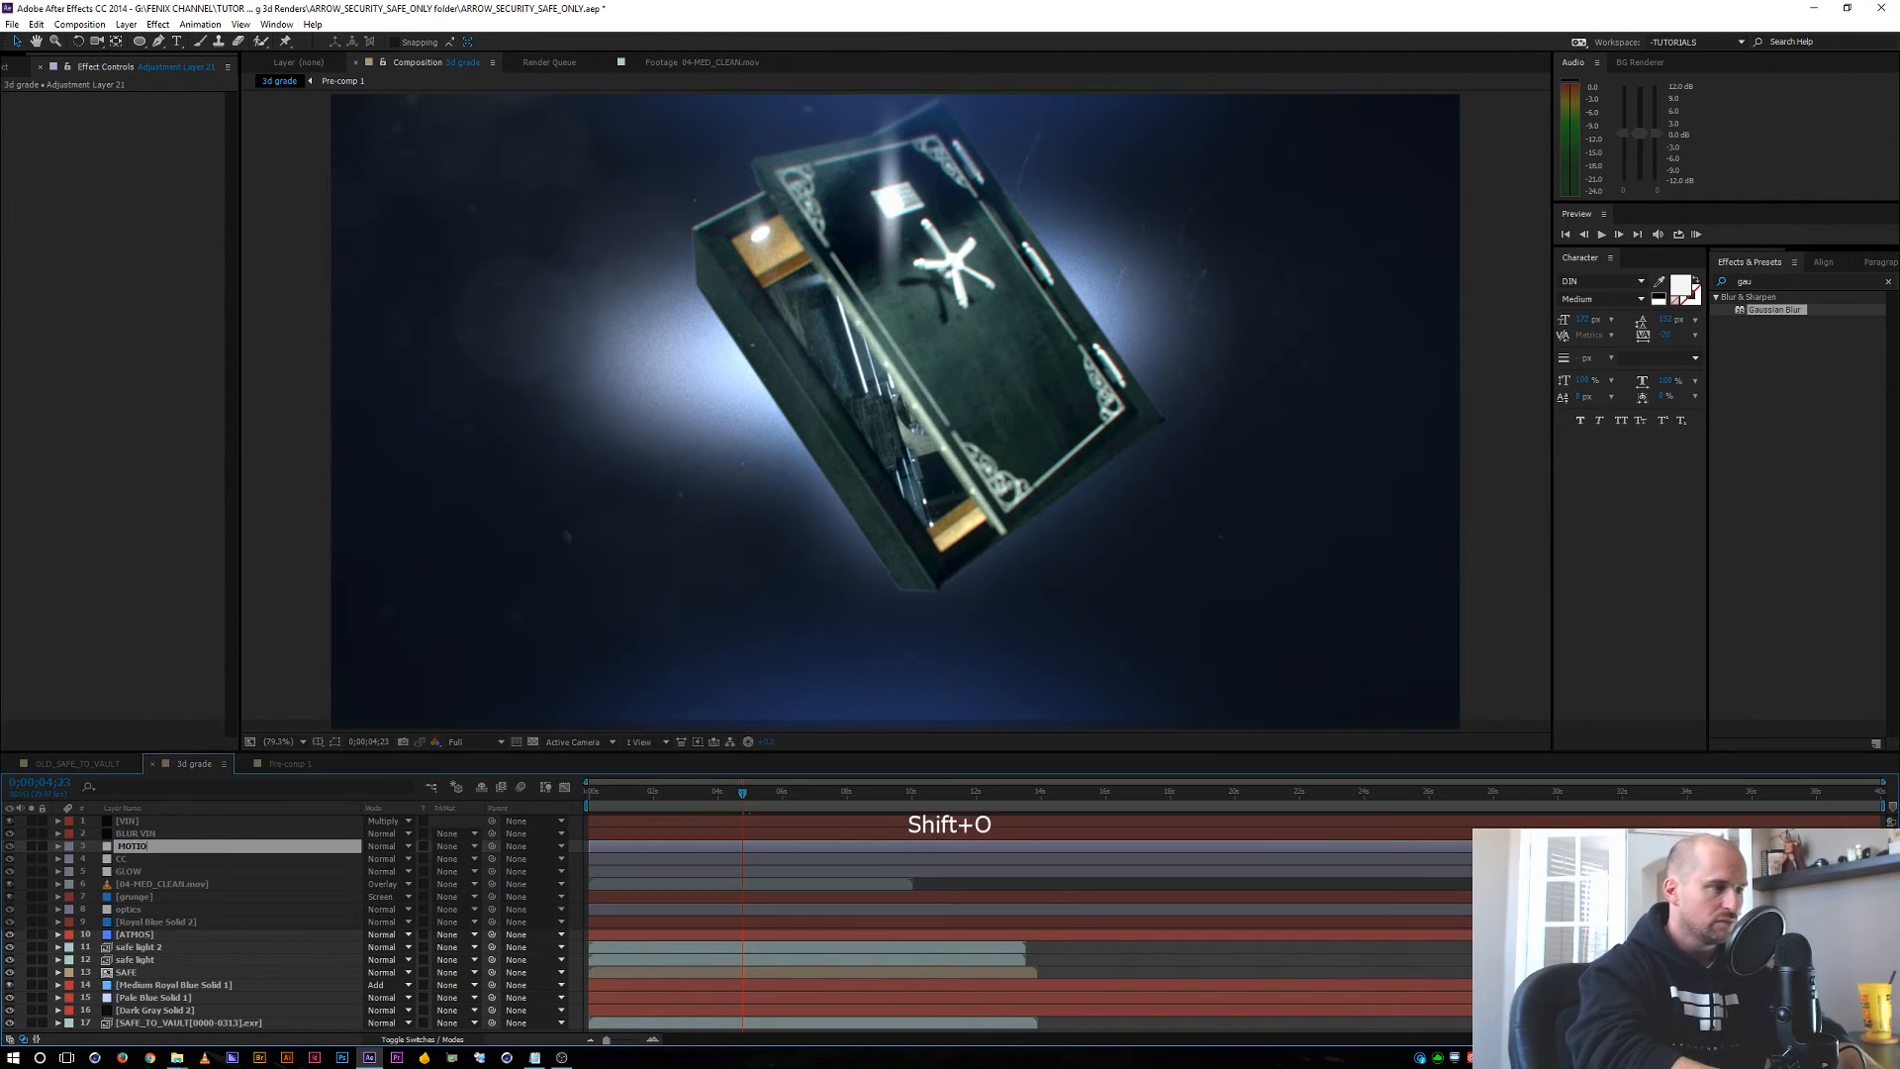
{"action": "key", "text": "Return"}
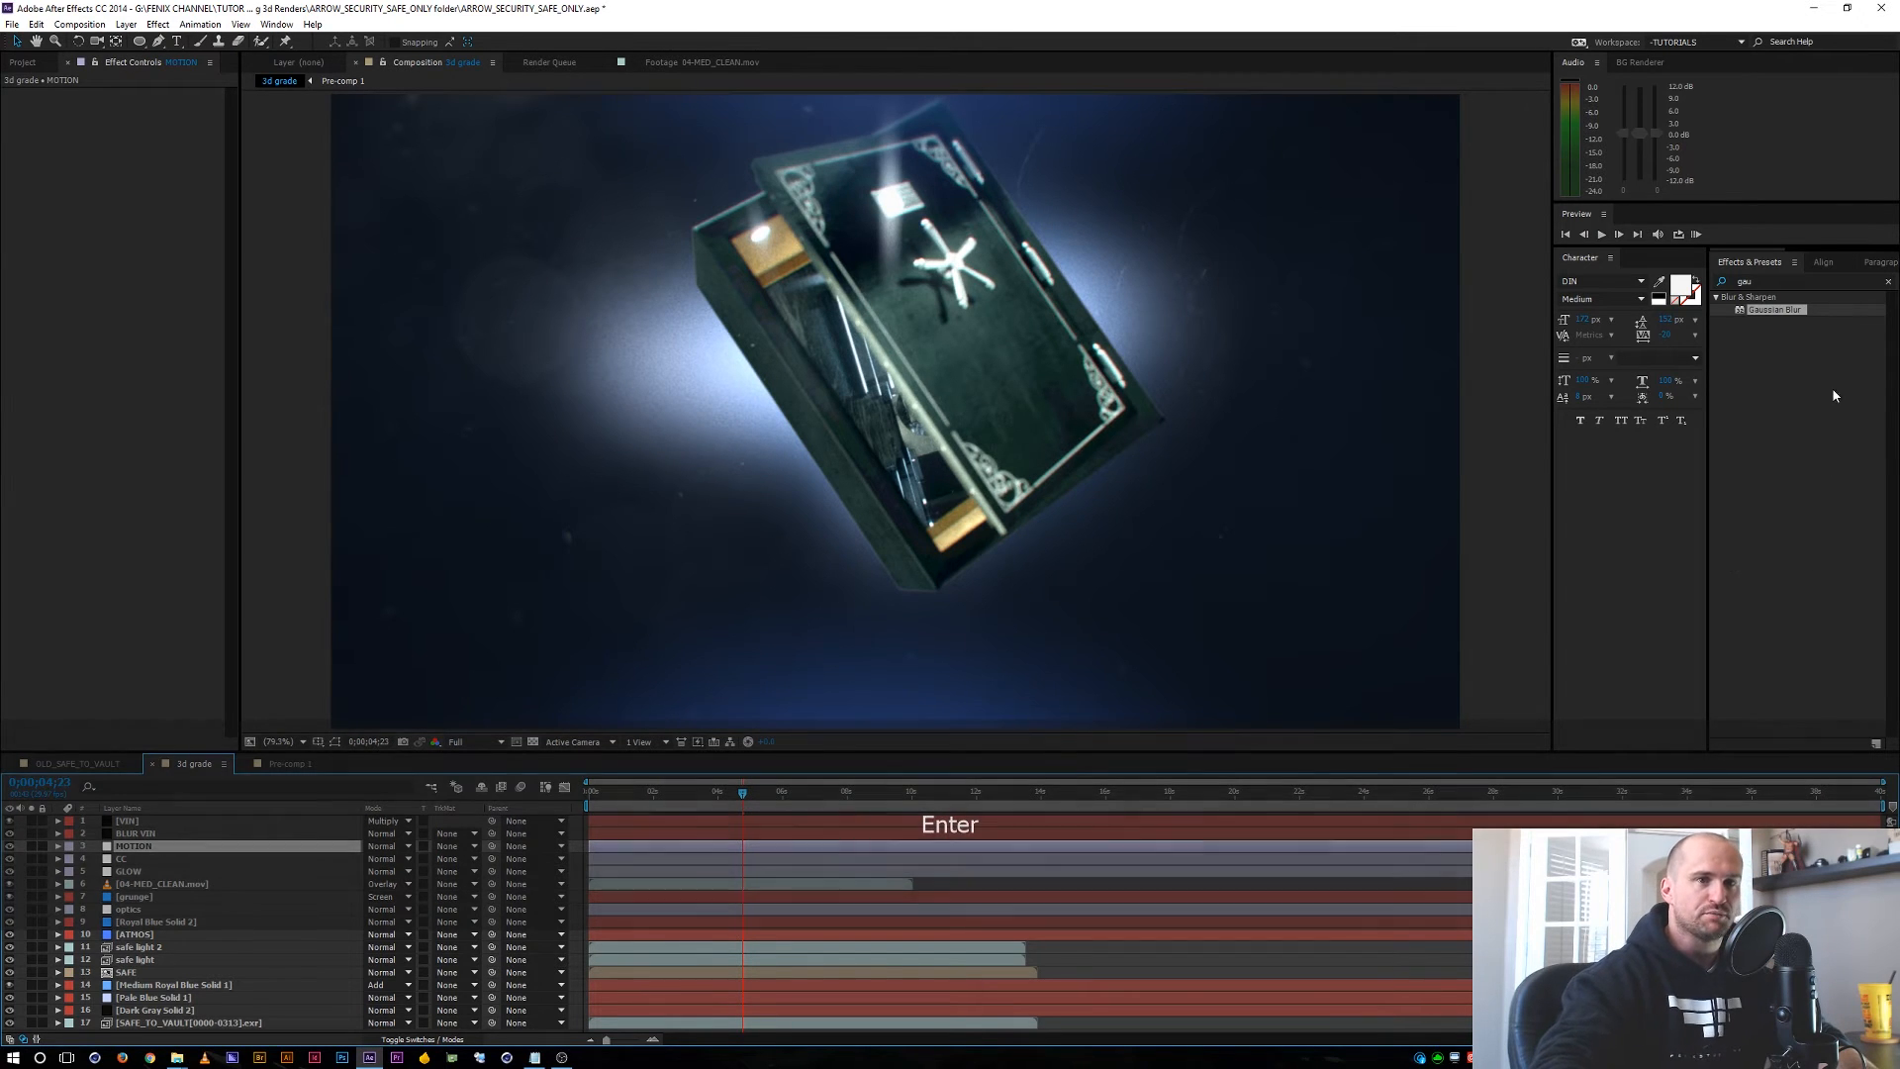
{"action": "left_click", "coordinate": [1771, 282]}
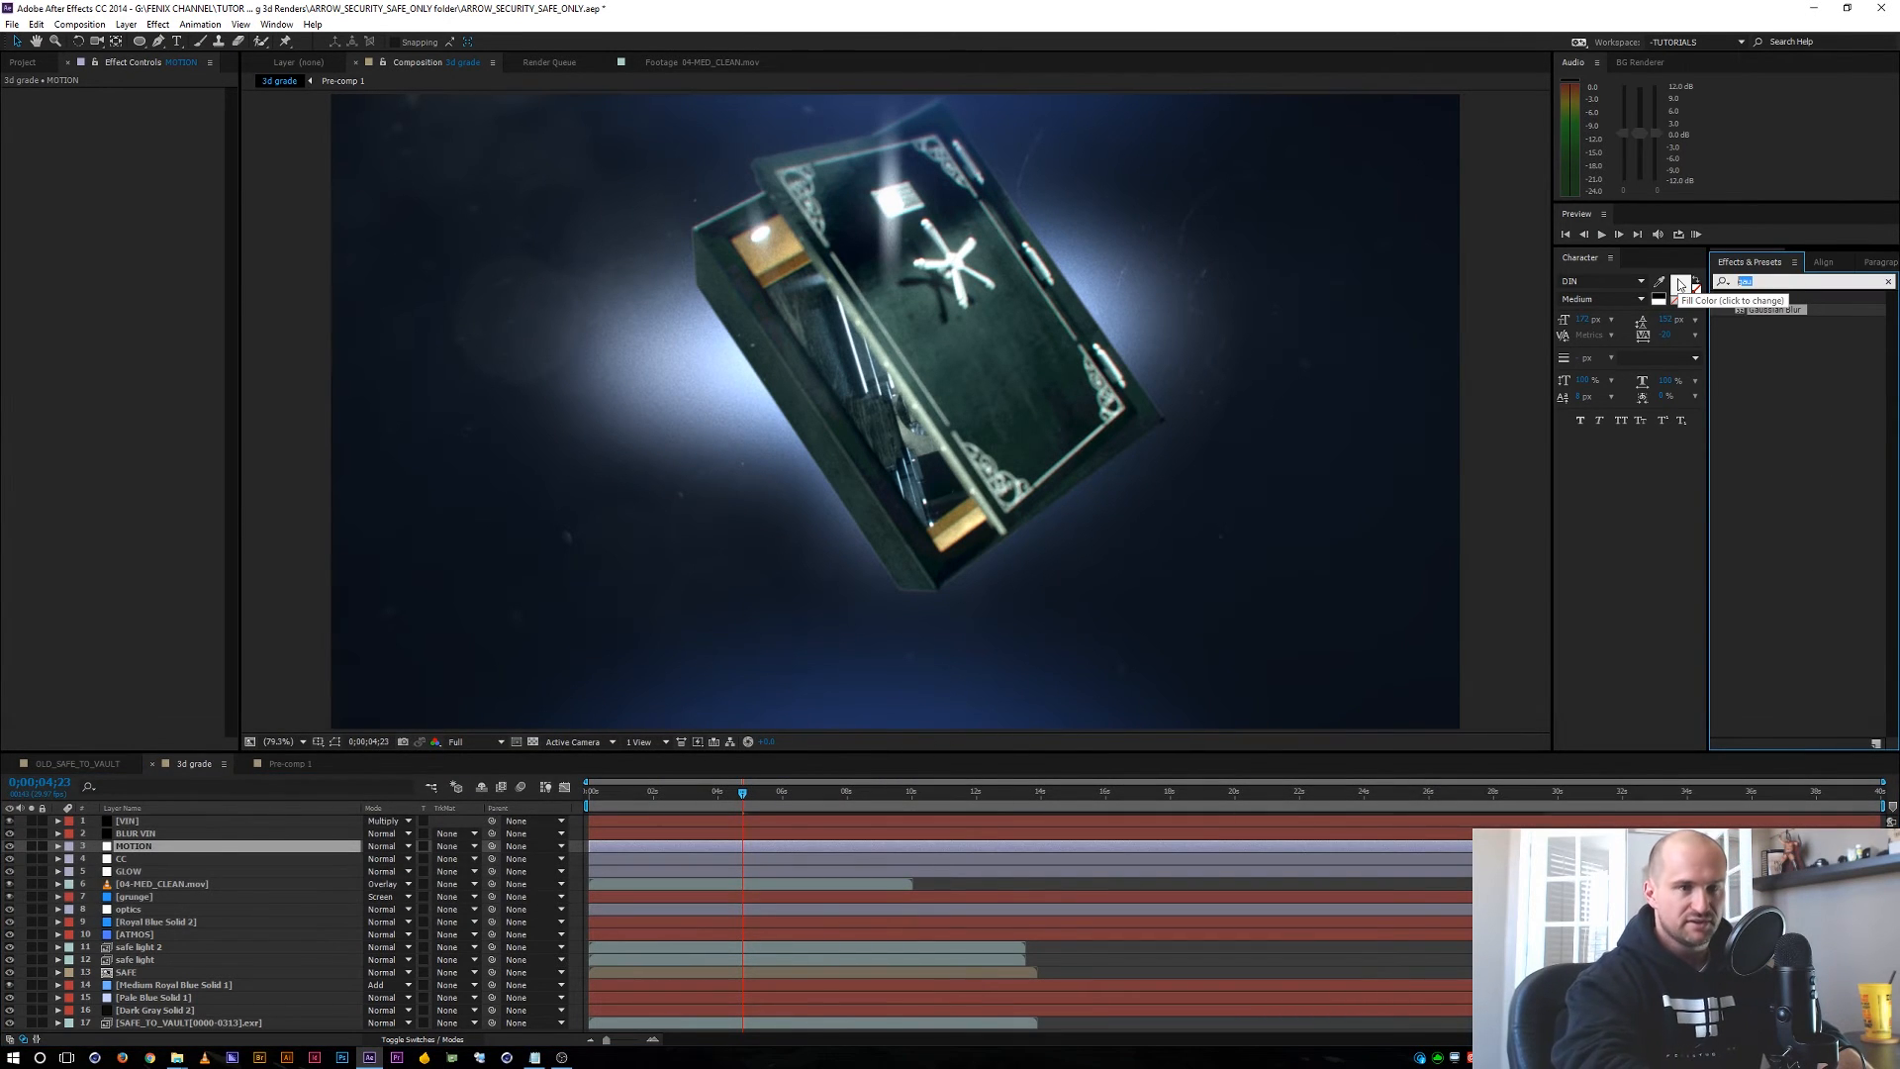
{"action": "type", "text": "rsmb"}
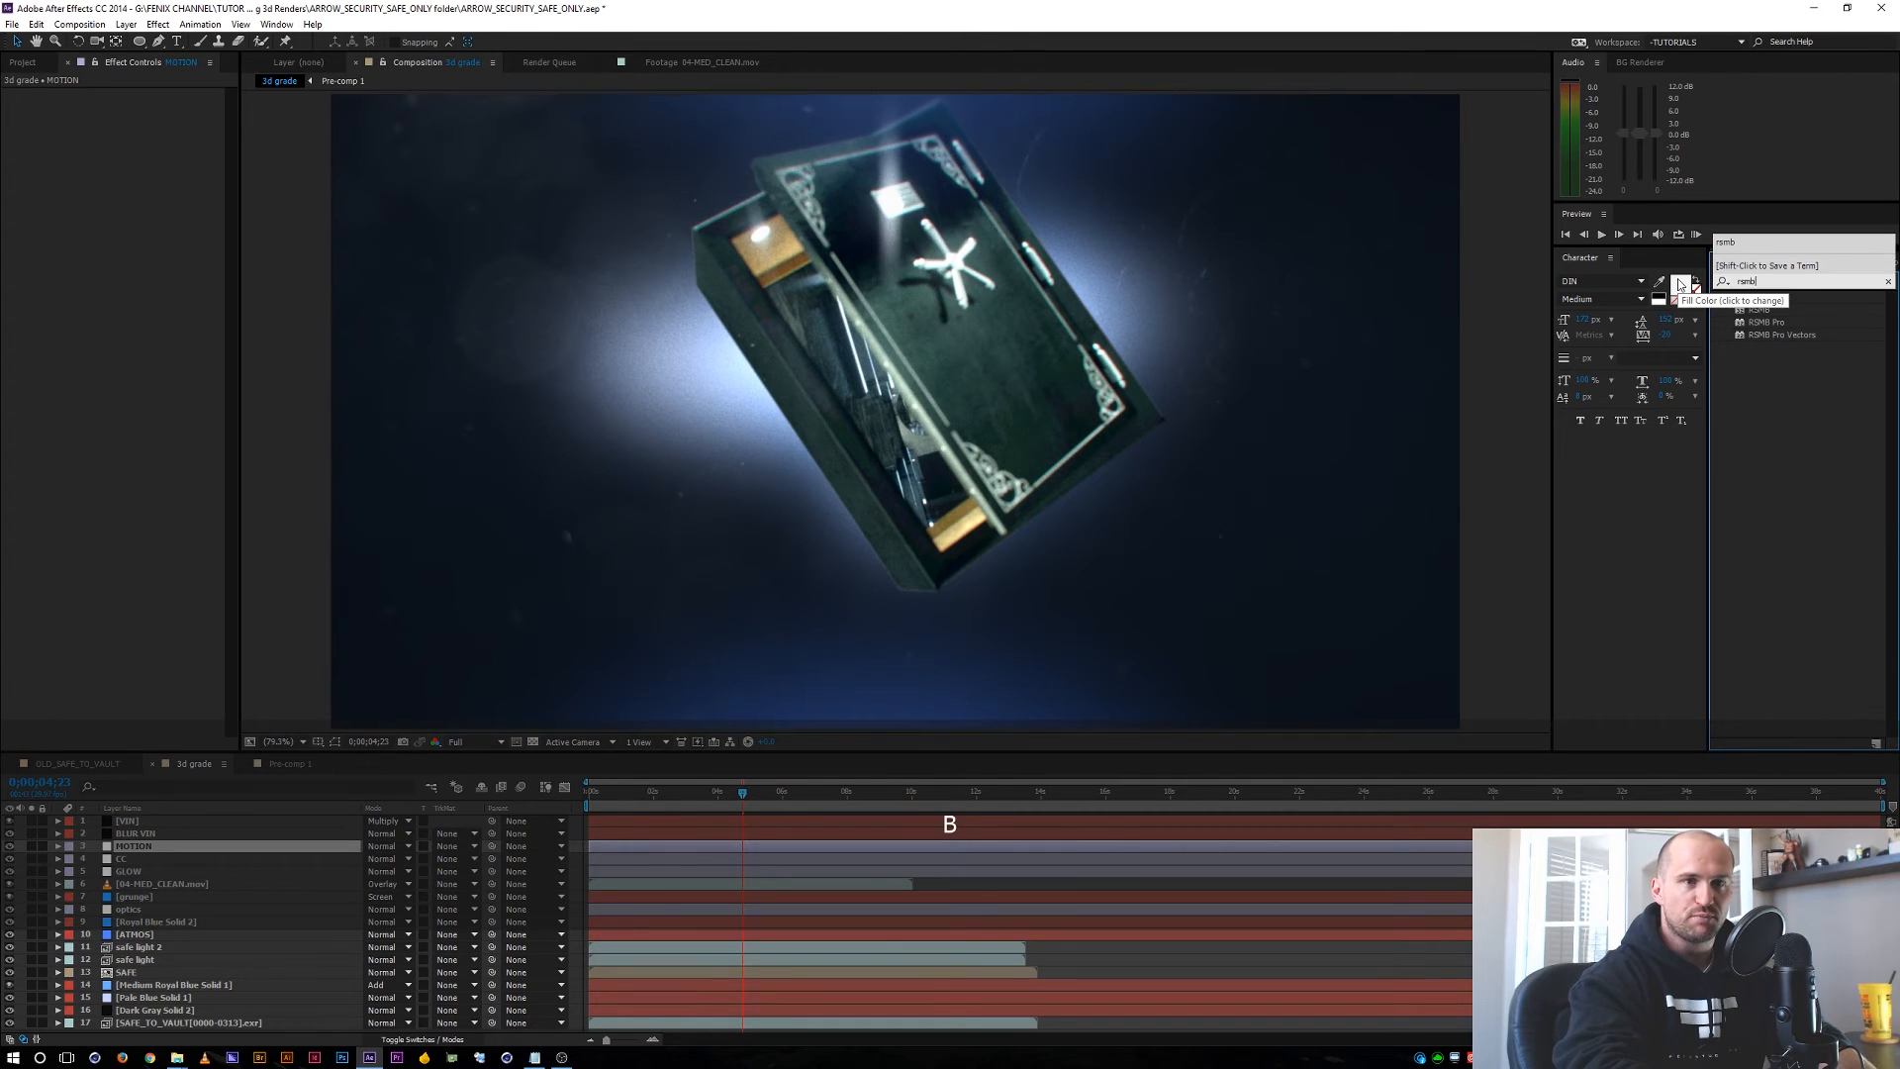
{"action": "key", "text": "BackSpace"}
{"action": "key", "text": "BackSpace"}
{"action": "key", "text": "BackSpace"}
{"action": "key", "text": "BackSpace"}
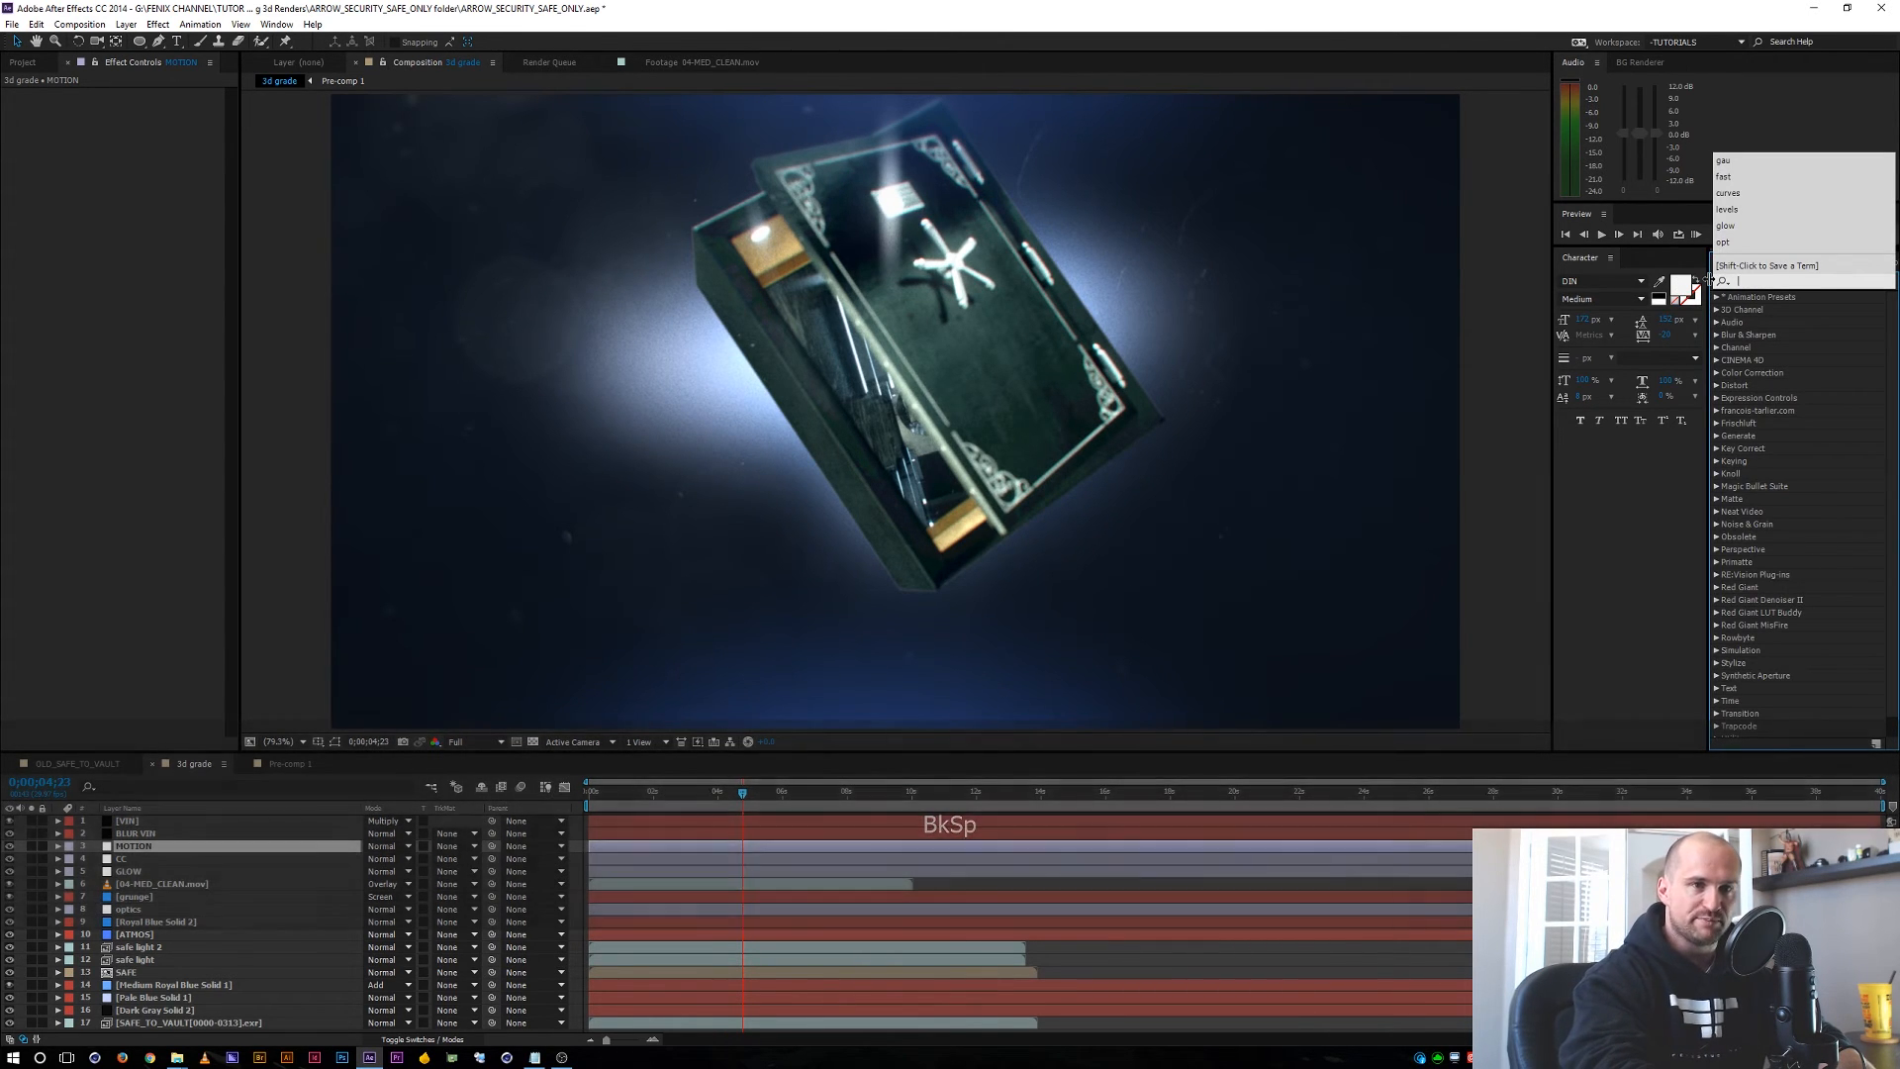
Find the CC Force Motion Blur effect, apply it to the MOTION layer and raise its Motion Blur Samples.
{"action": "type", "text": "cc for"}
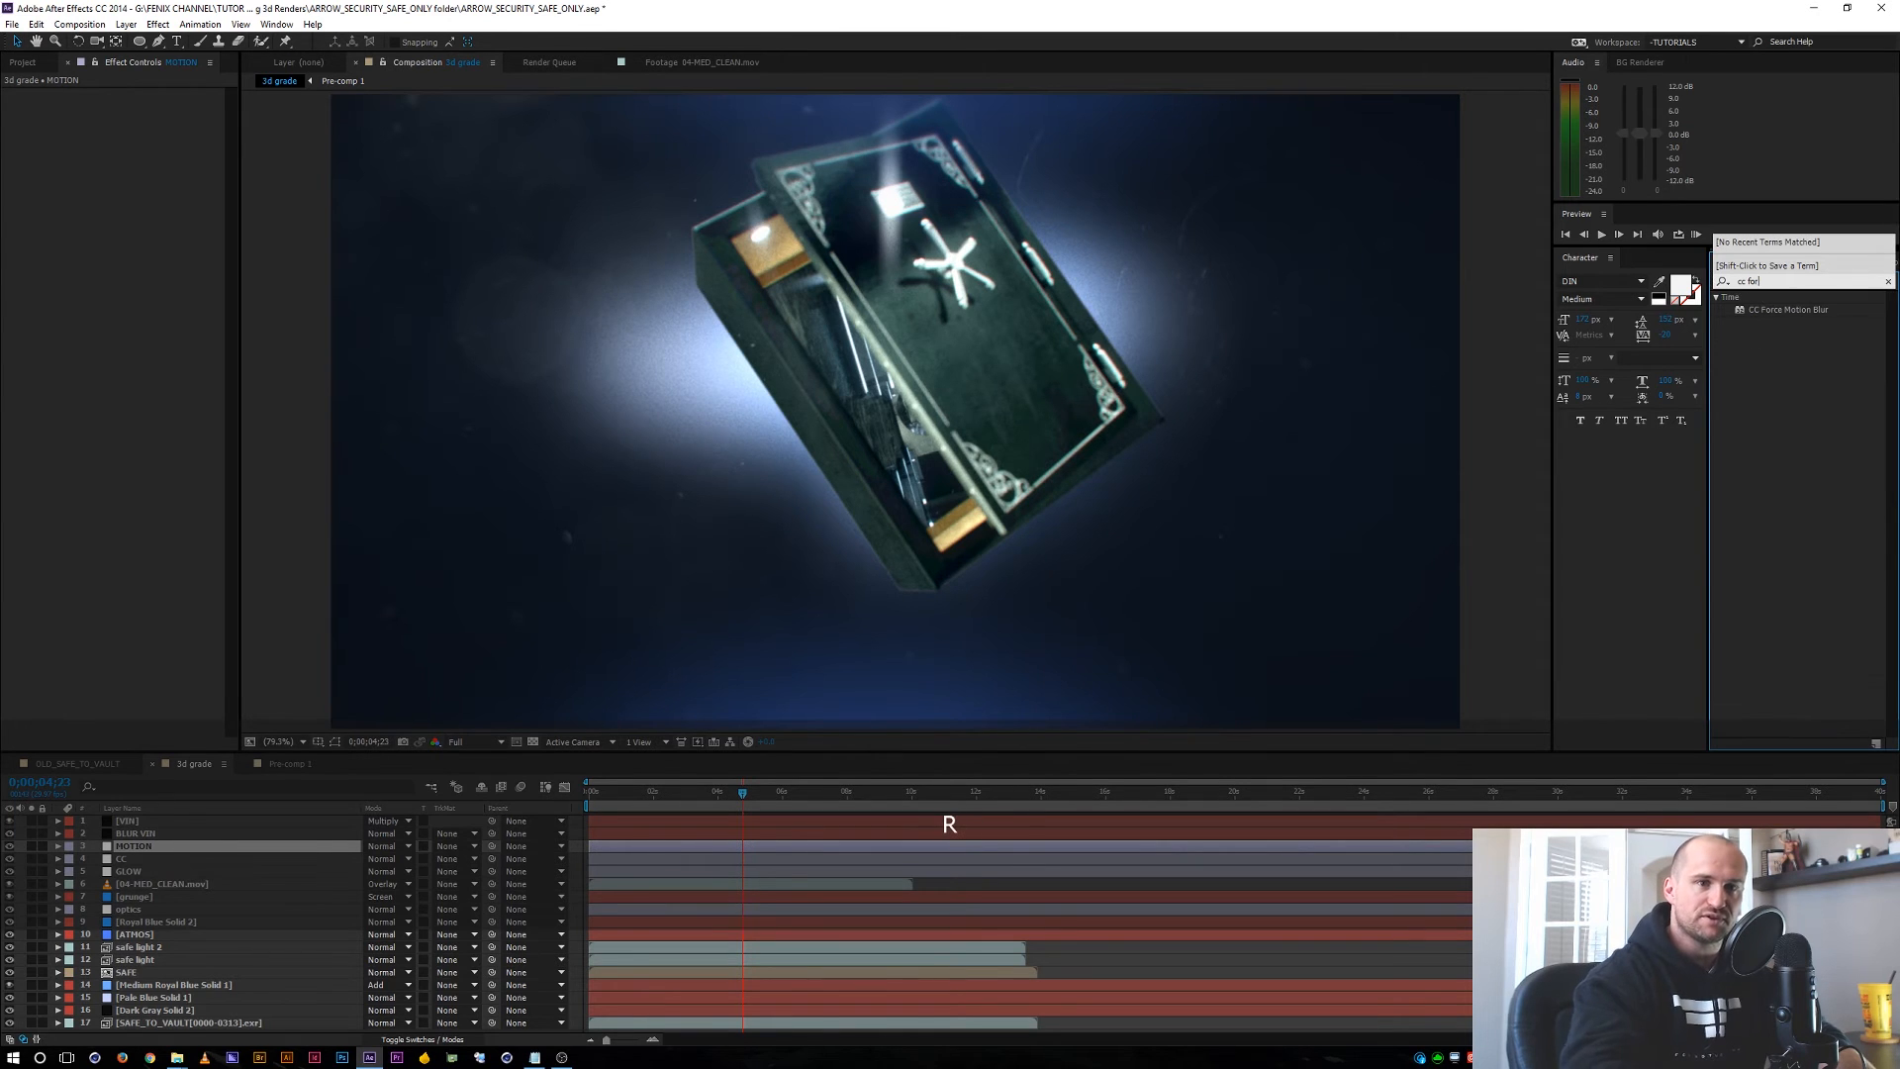
{"action": "double_click", "coordinate": [1801, 311]}
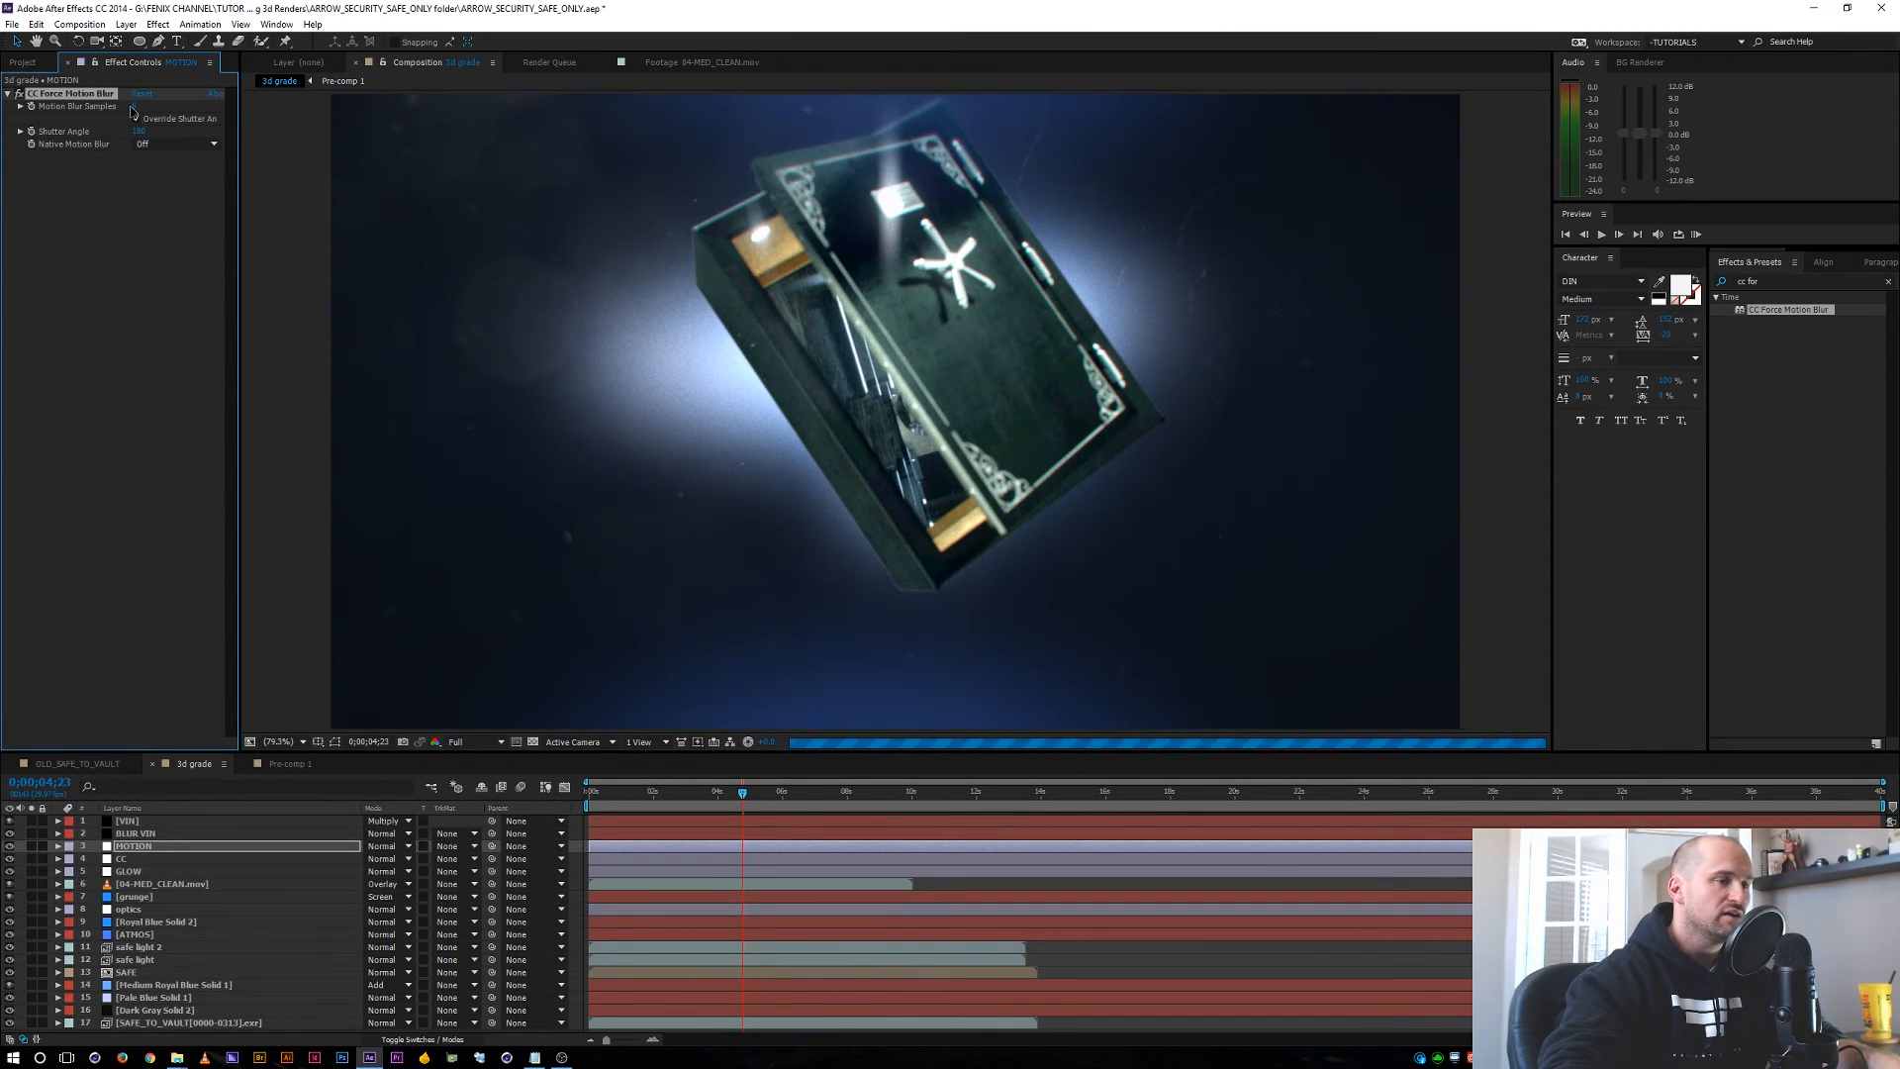
{"action": "left_click", "coordinate": [142, 144]}
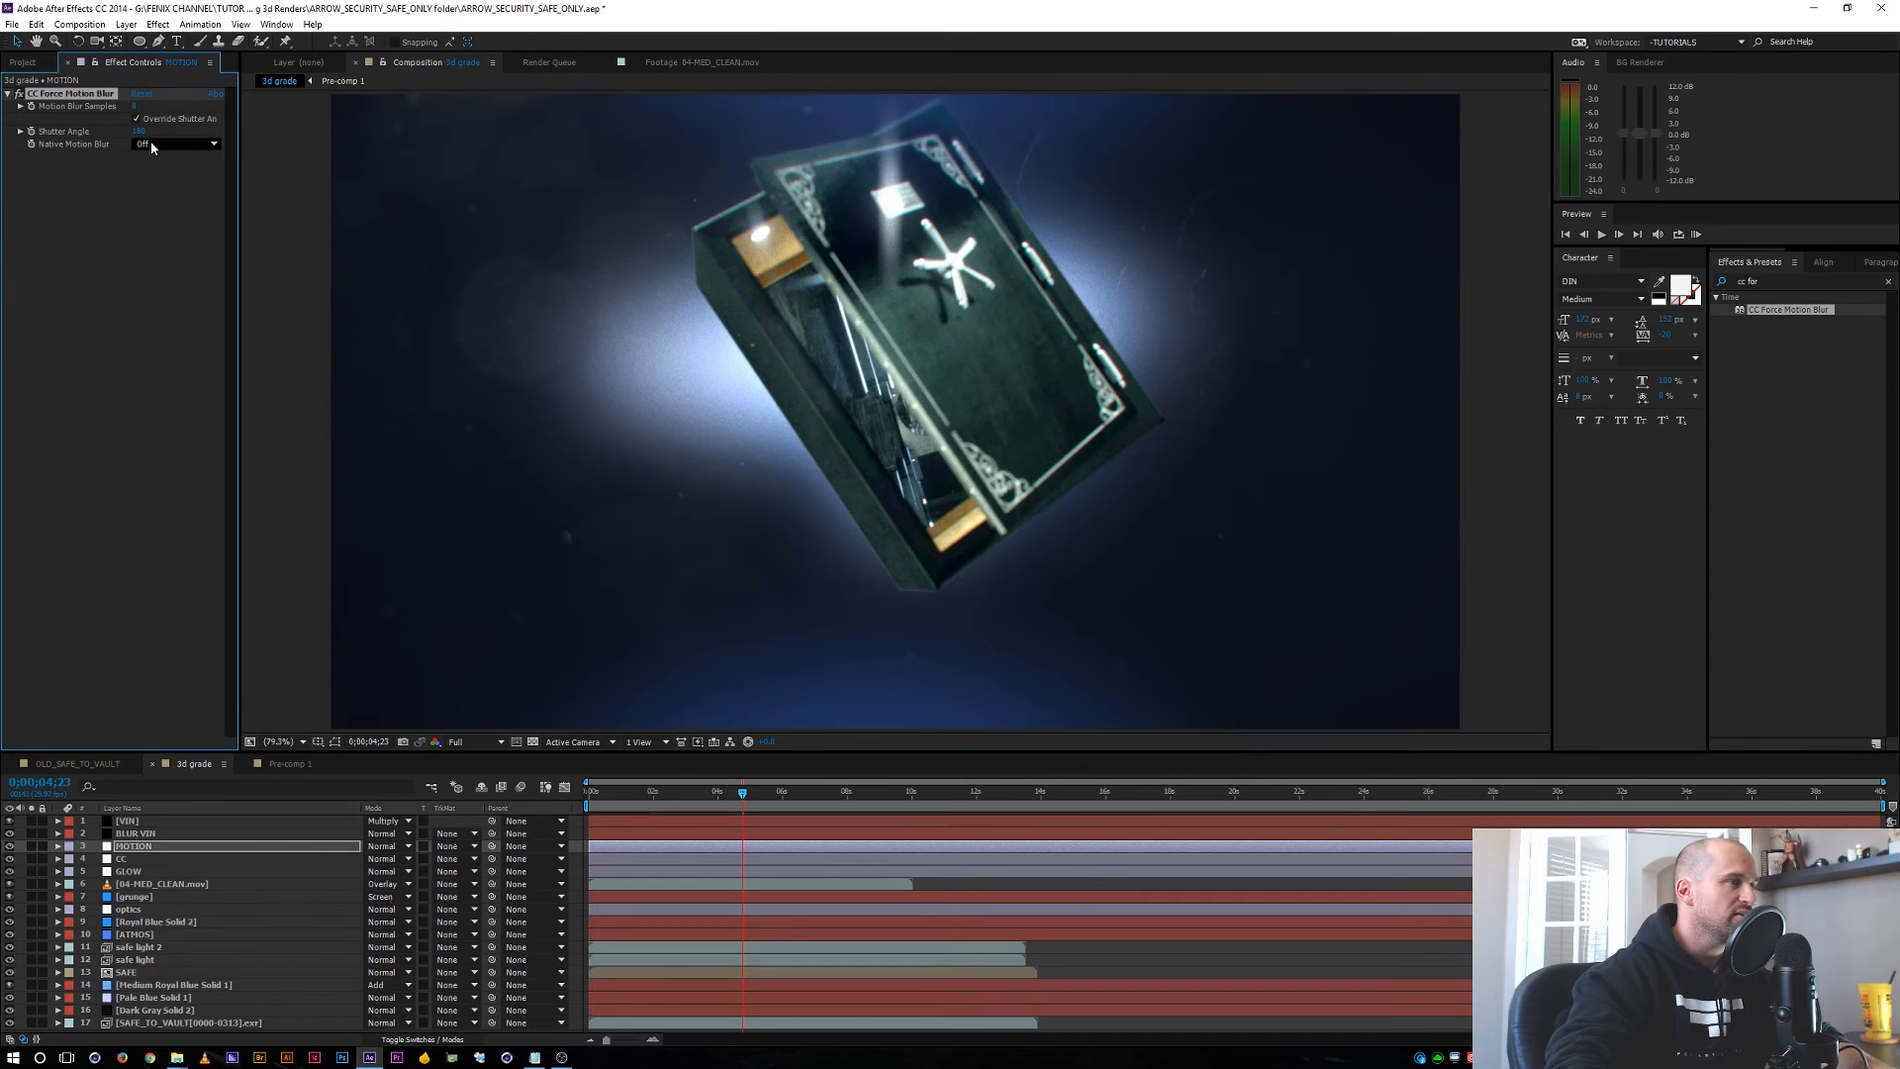
{"action": "left_click", "coordinate": [137, 105]}
{"action": "key", "text": "Return"}
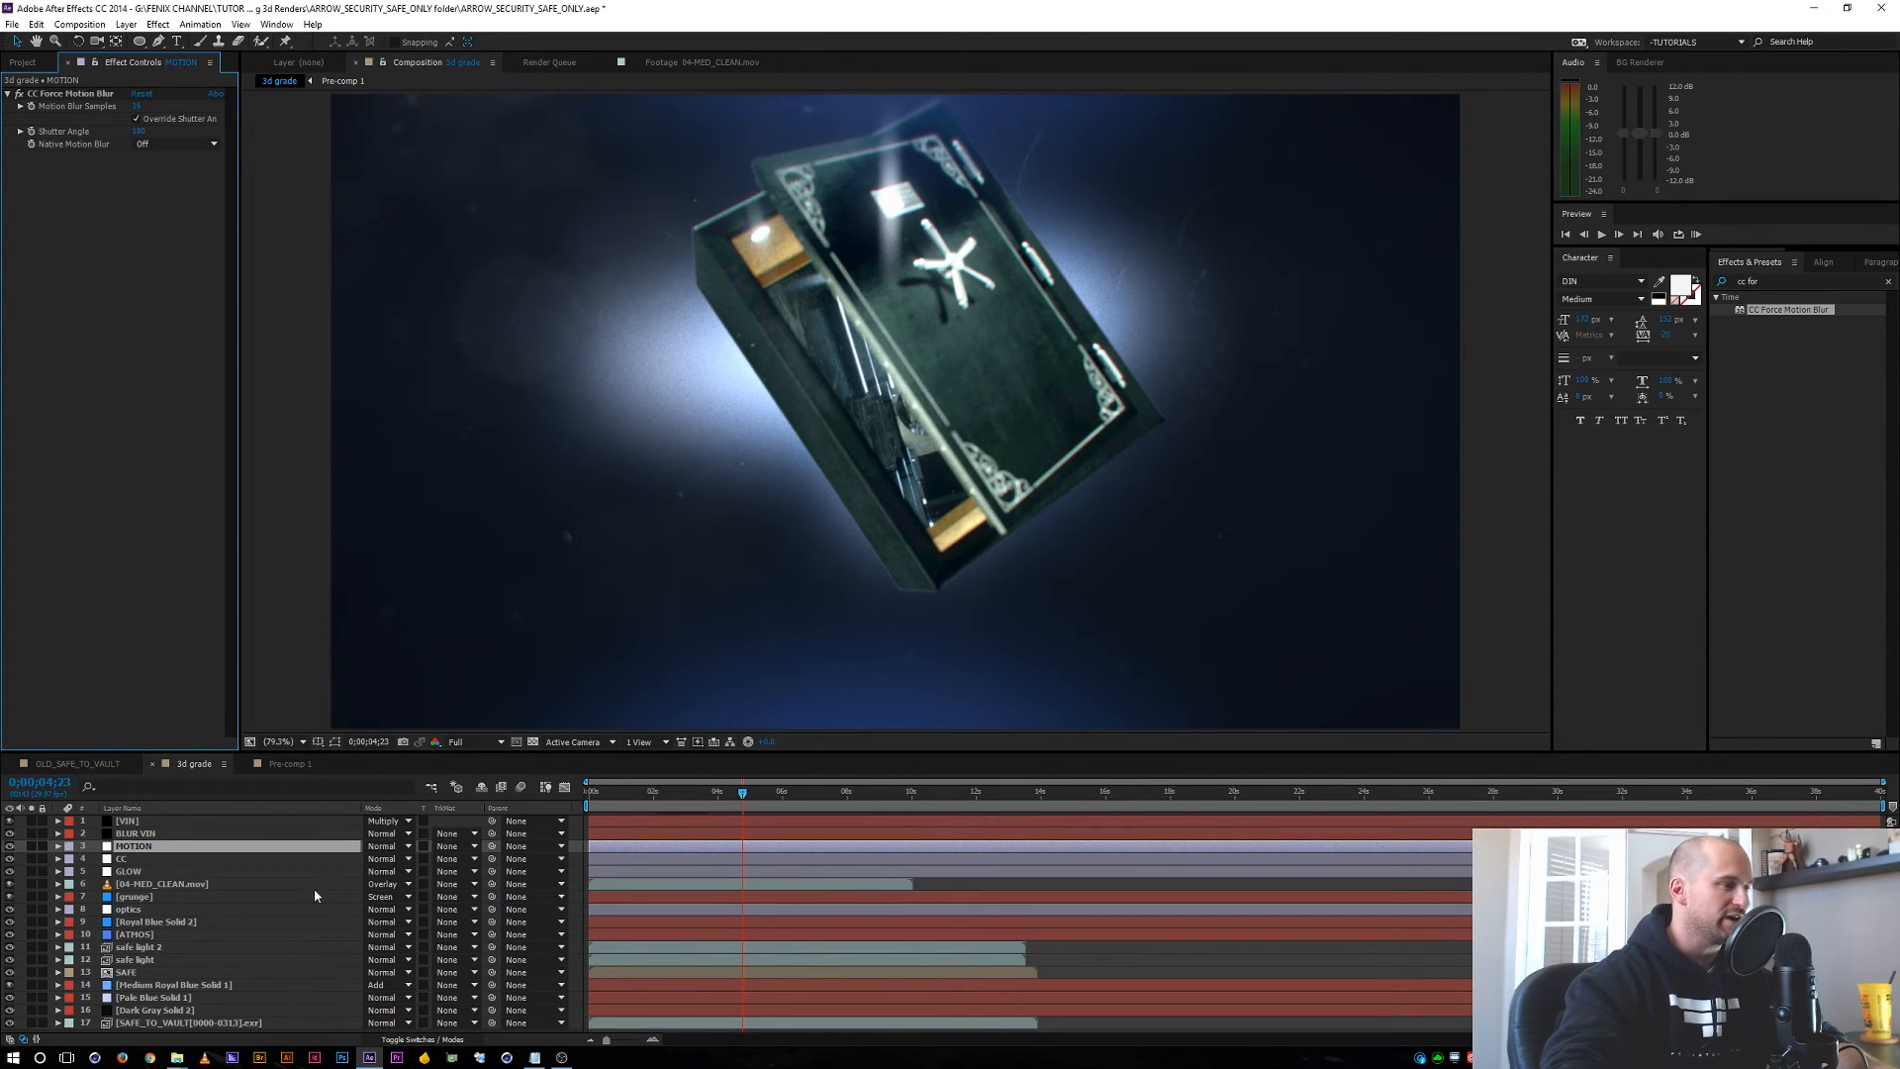
Add a new adjustment layer above VIN and rename it FINESSE.
{"action": "left_click", "coordinate": [137, 821]}
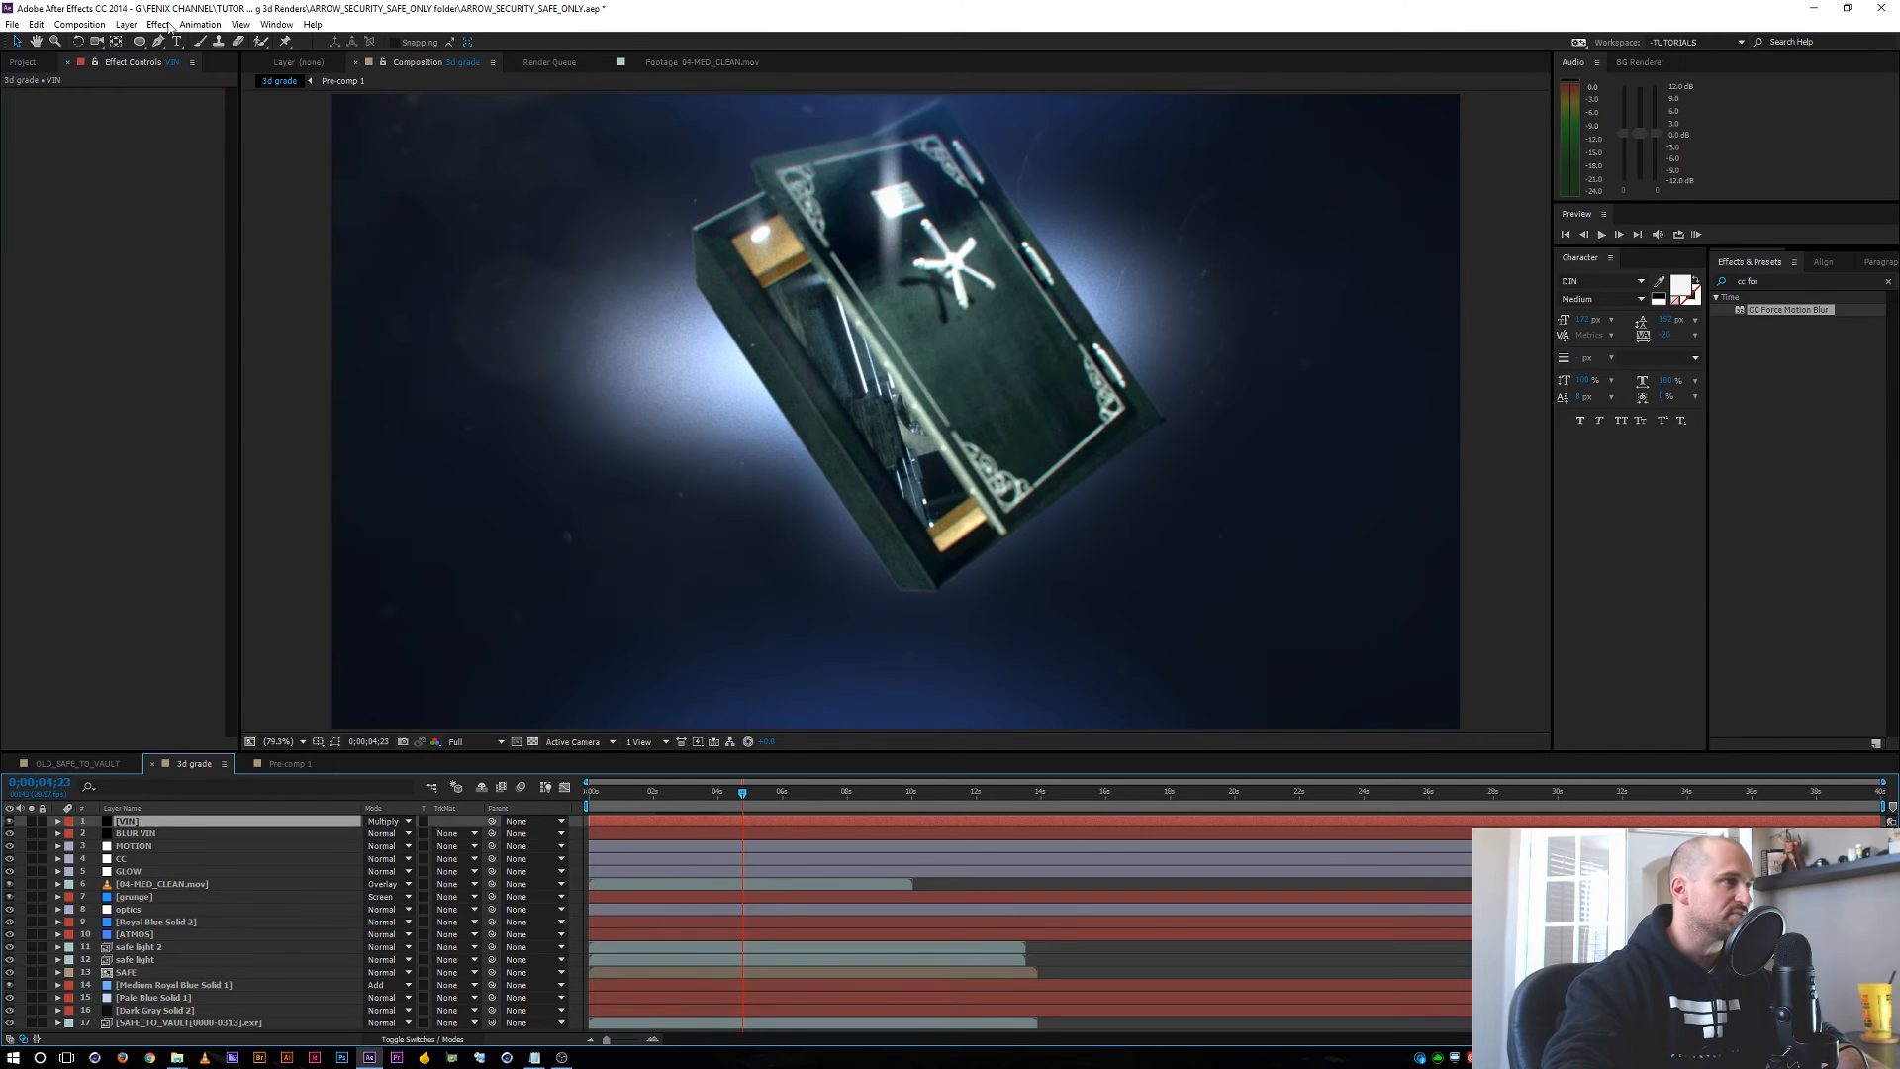
{"action": "left_click", "coordinate": [126, 24]}
{"action": "mouse_move", "coordinate": [181, 44]}
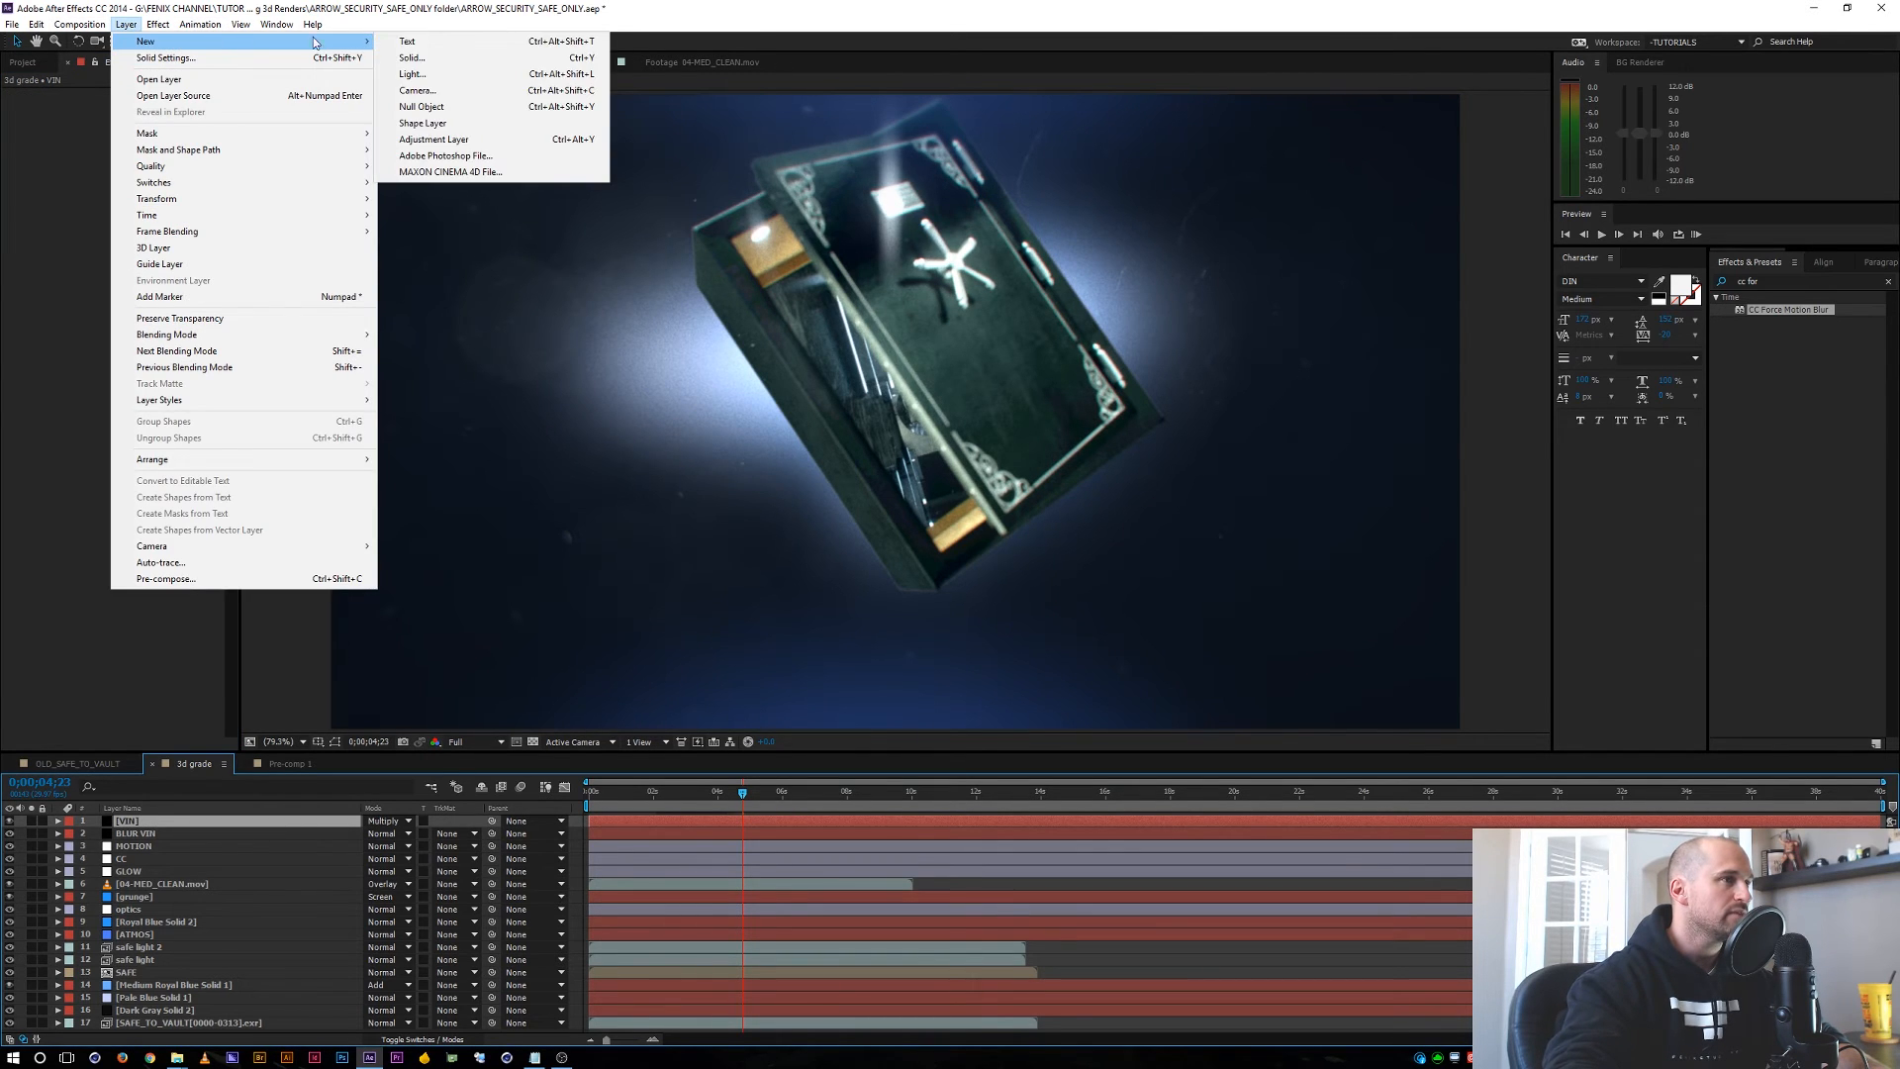
{"action": "left_click", "coordinate": [446, 136]}
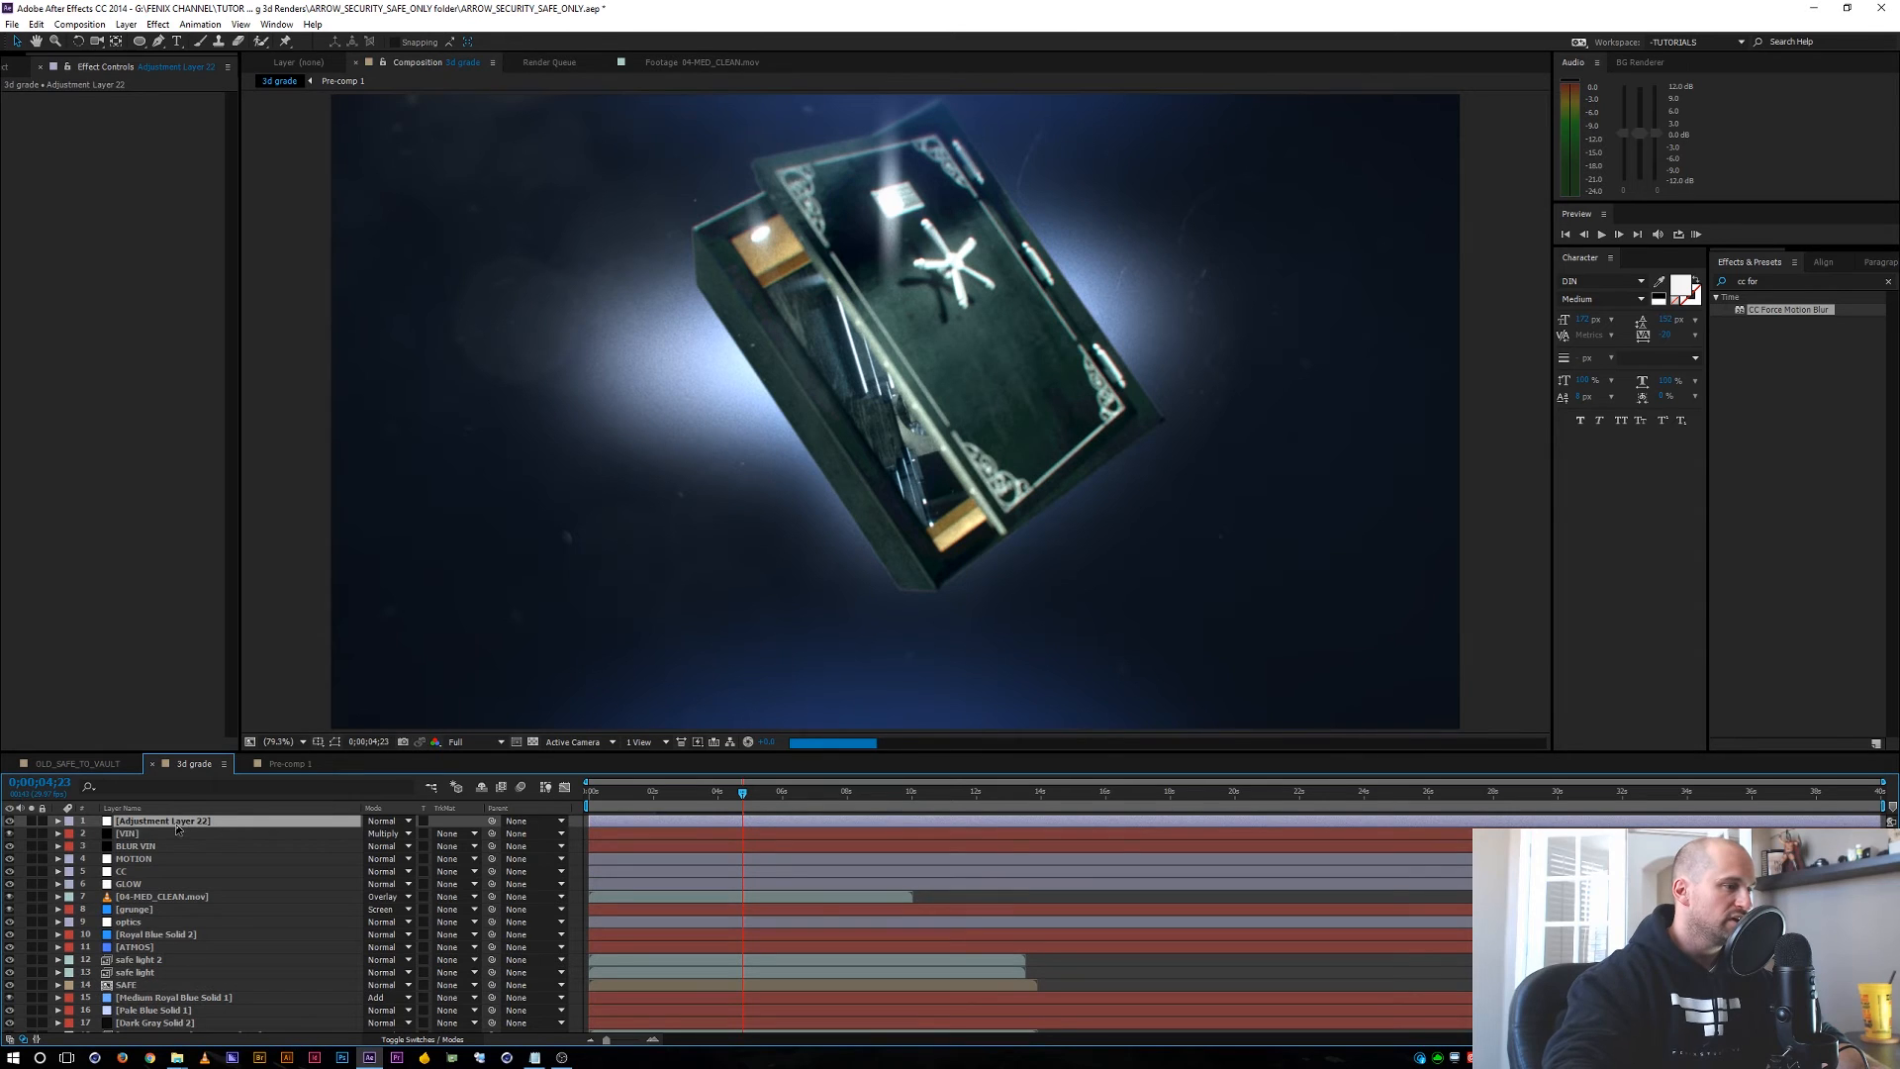
{"action": "key", "text": "Return"}
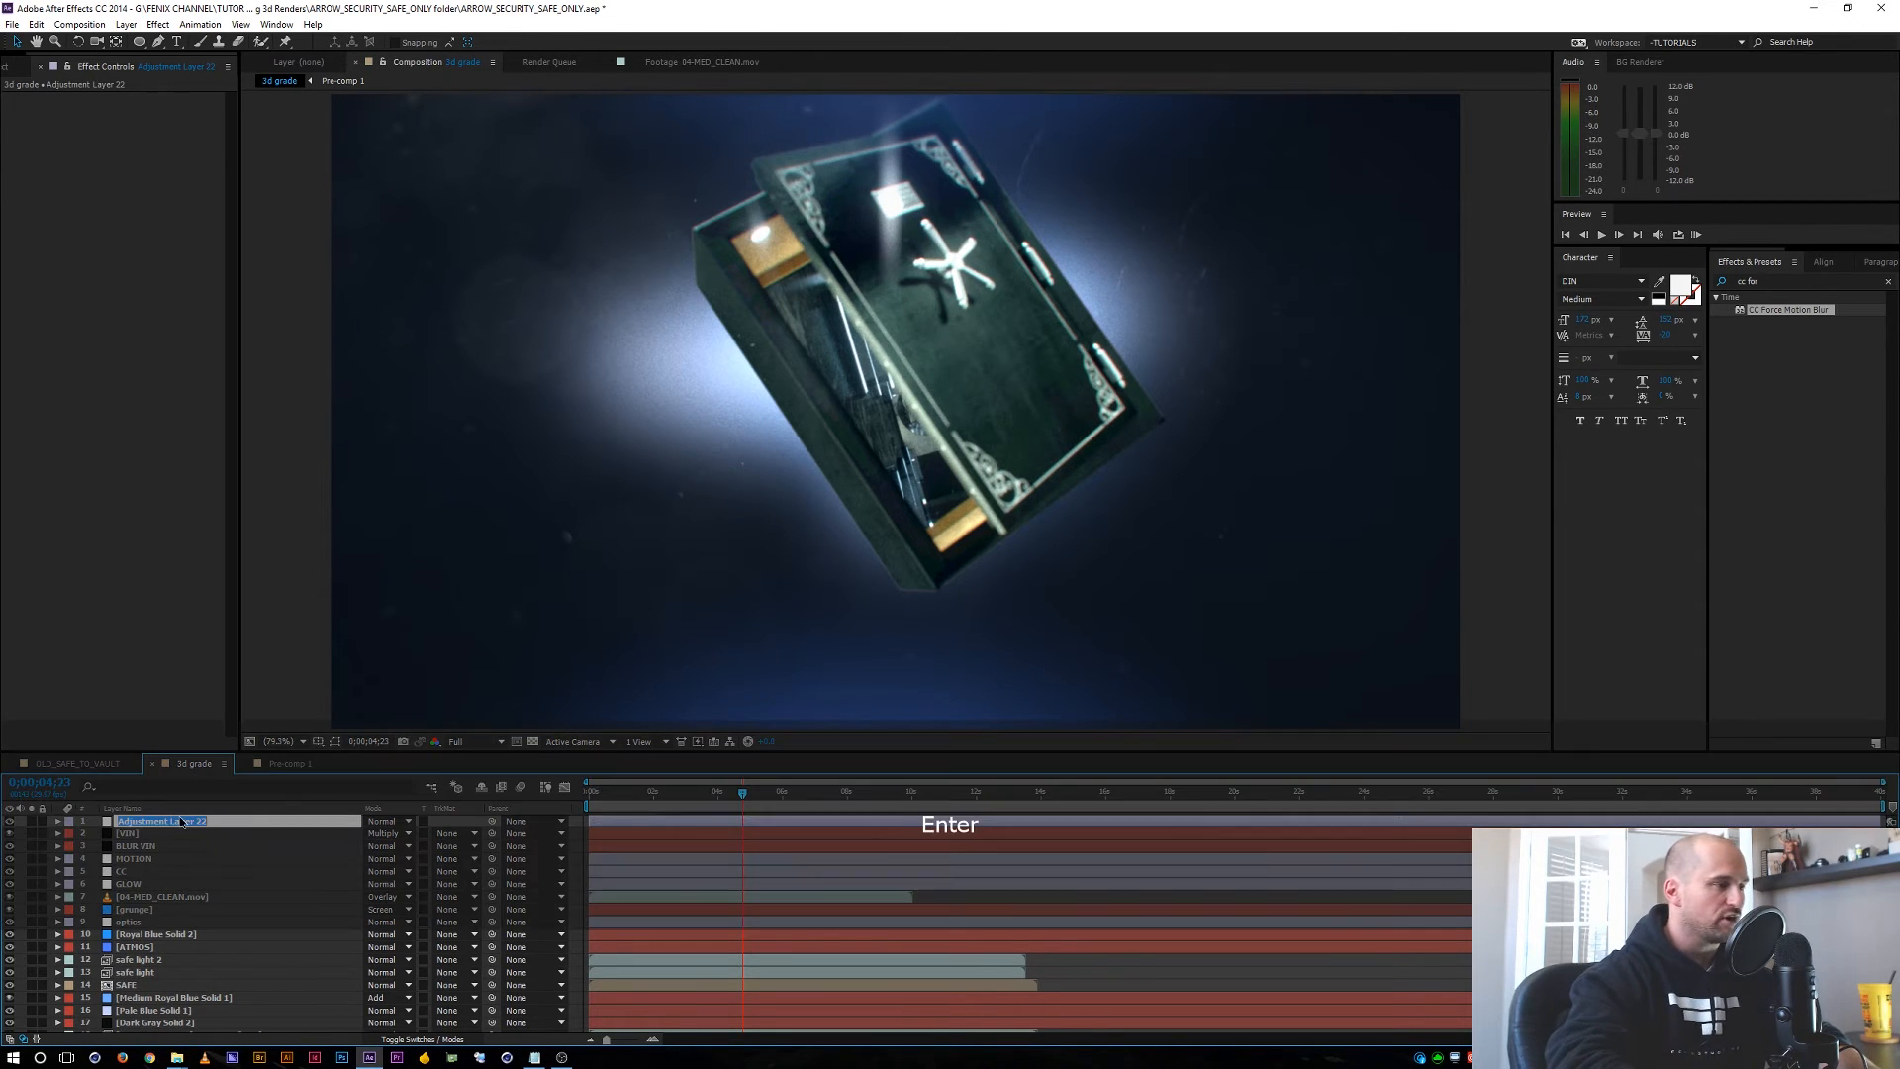
{"action": "type", "text": "FINESSE"}
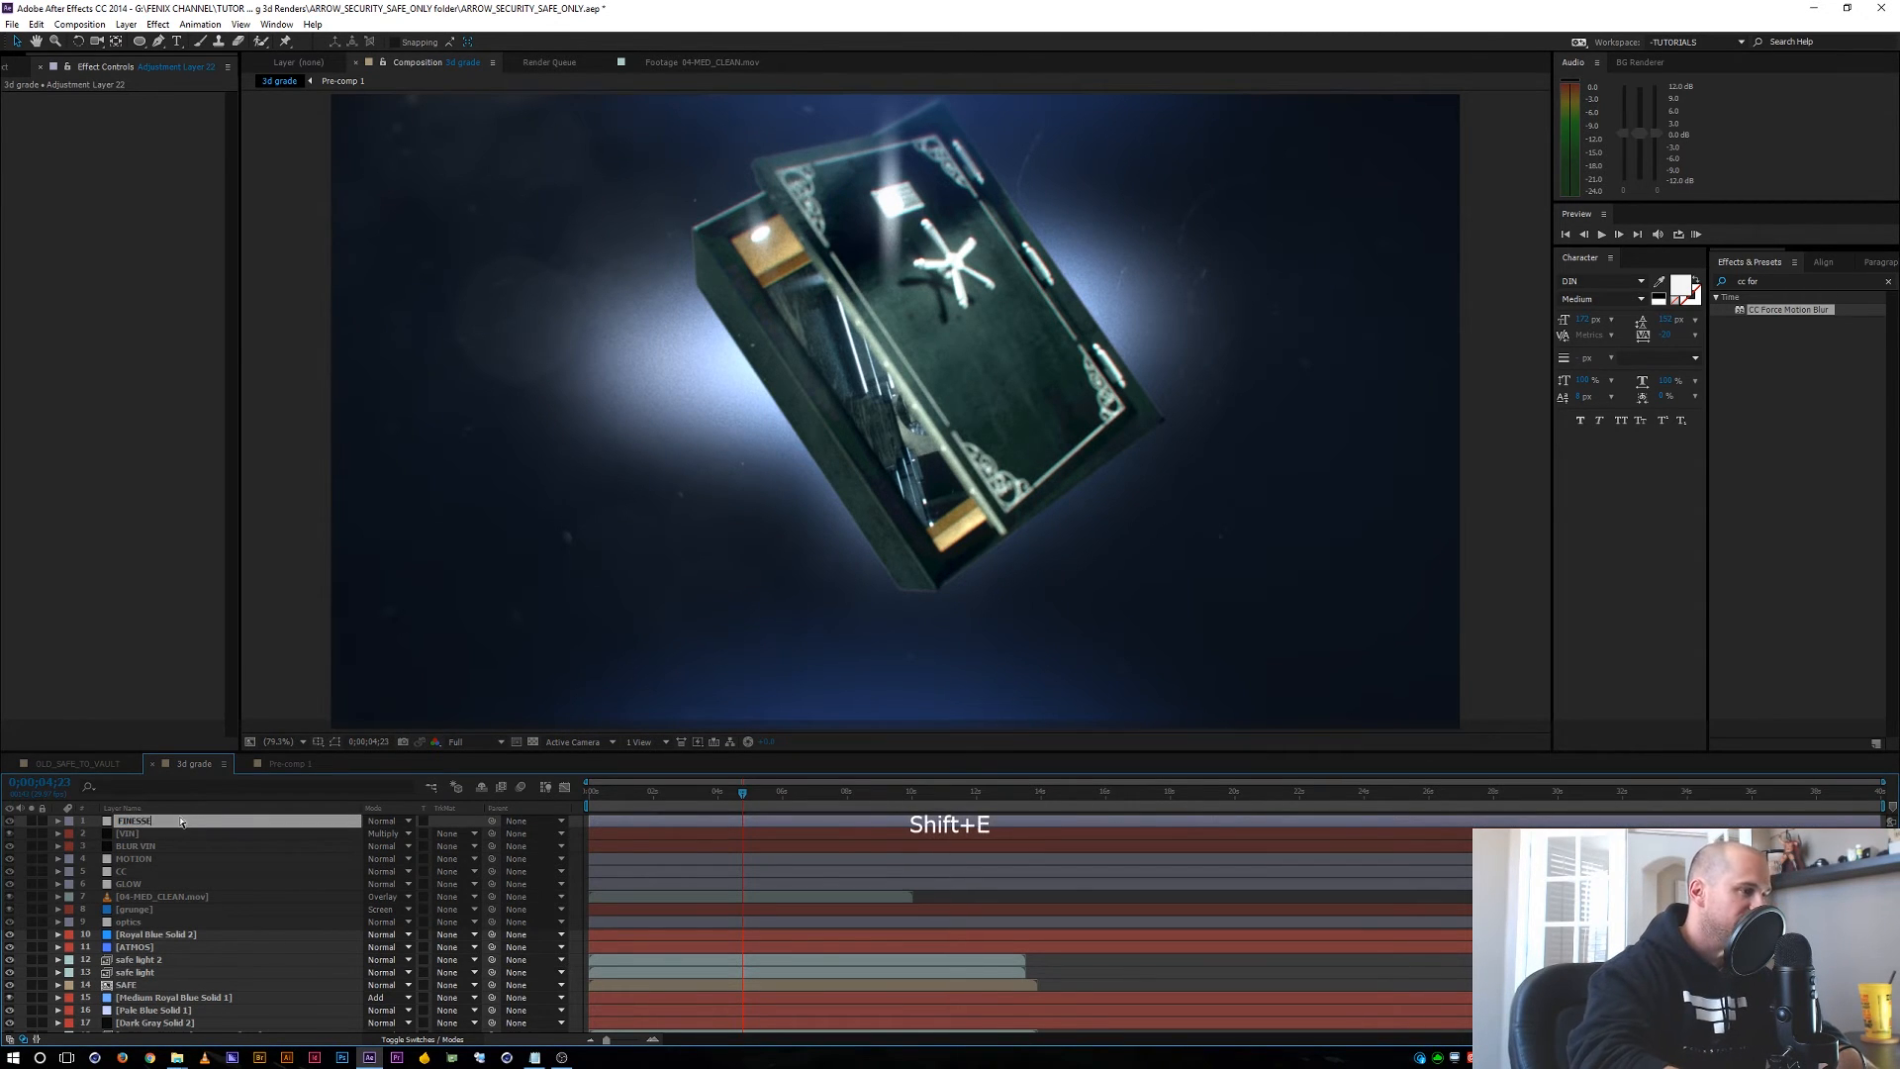
{"action": "key", "text": "Return"}
Find the SA Color Finesse 3 effect and apply it to the FINESSE layer.
{"action": "left_click", "coordinate": [1726, 280]}
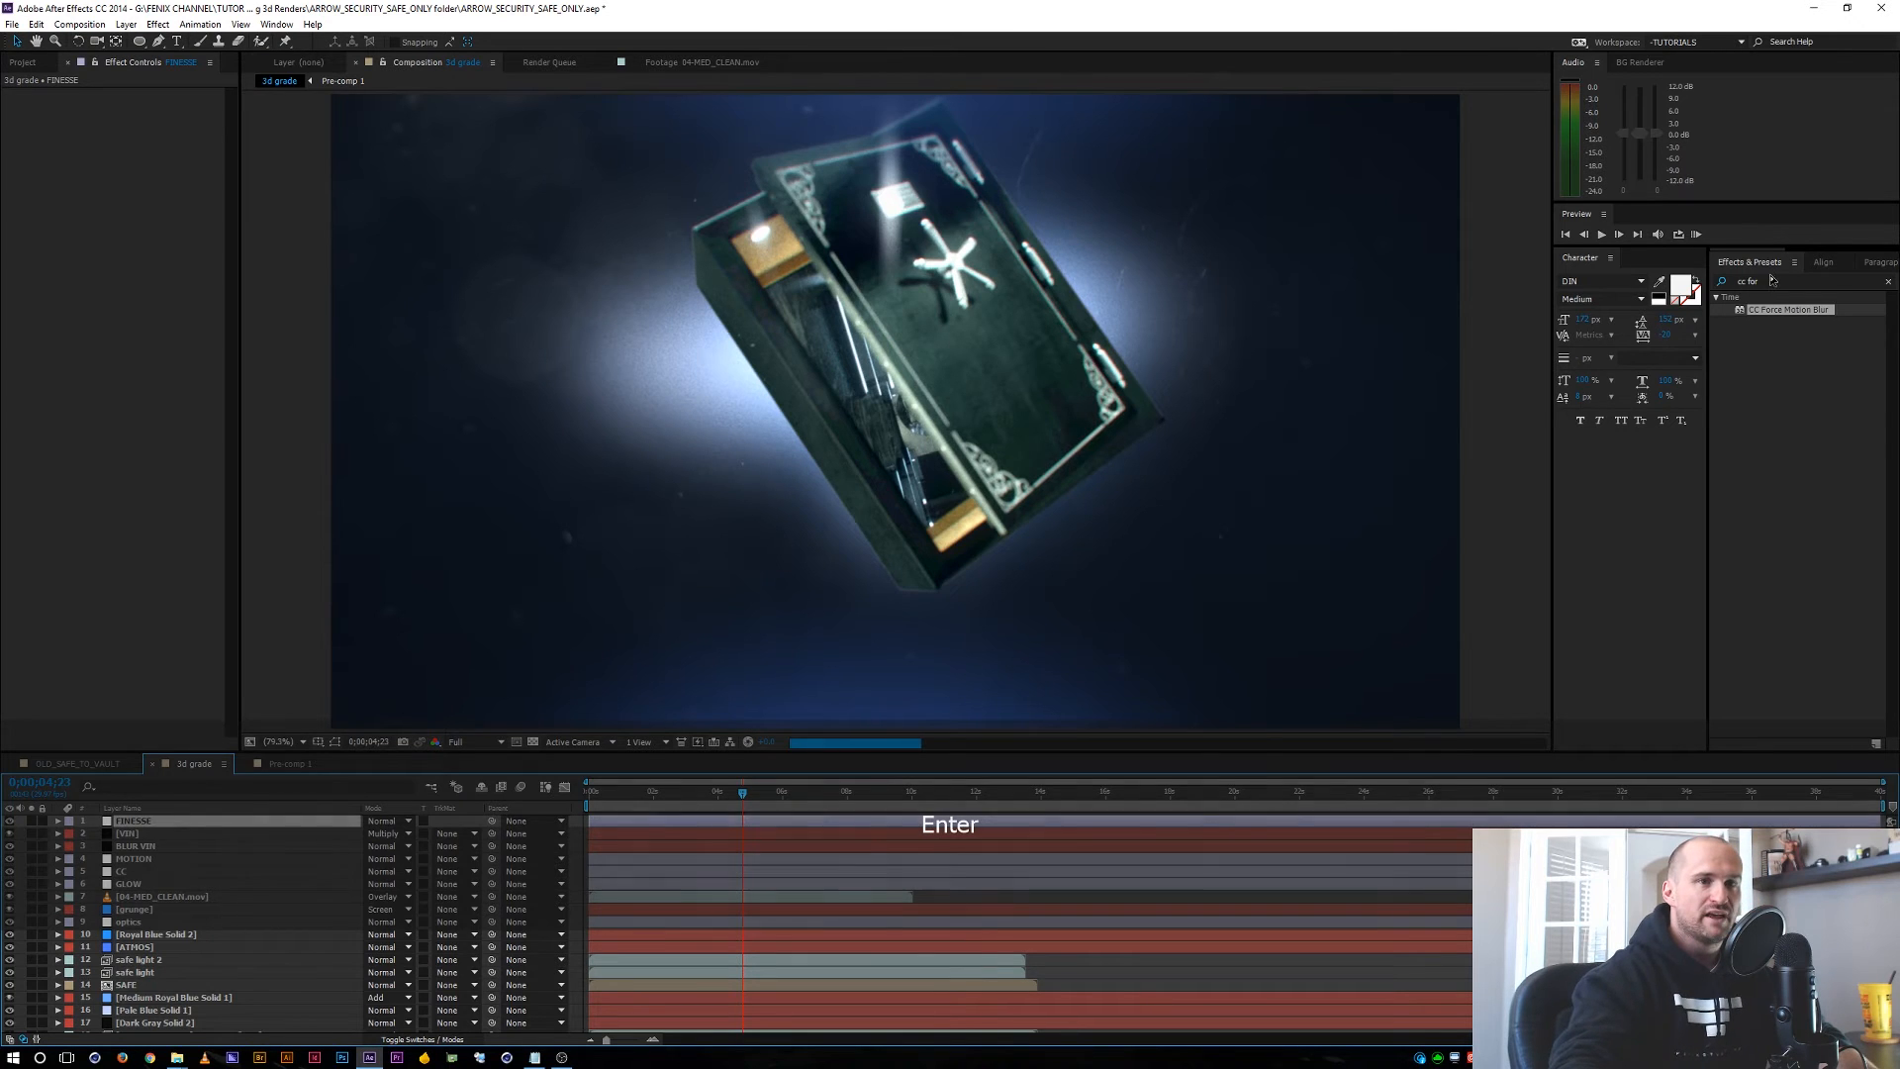
{"action": "left_click_drag", "start_coordinate": [1726, 280], "coordinate": [1769, 280]}
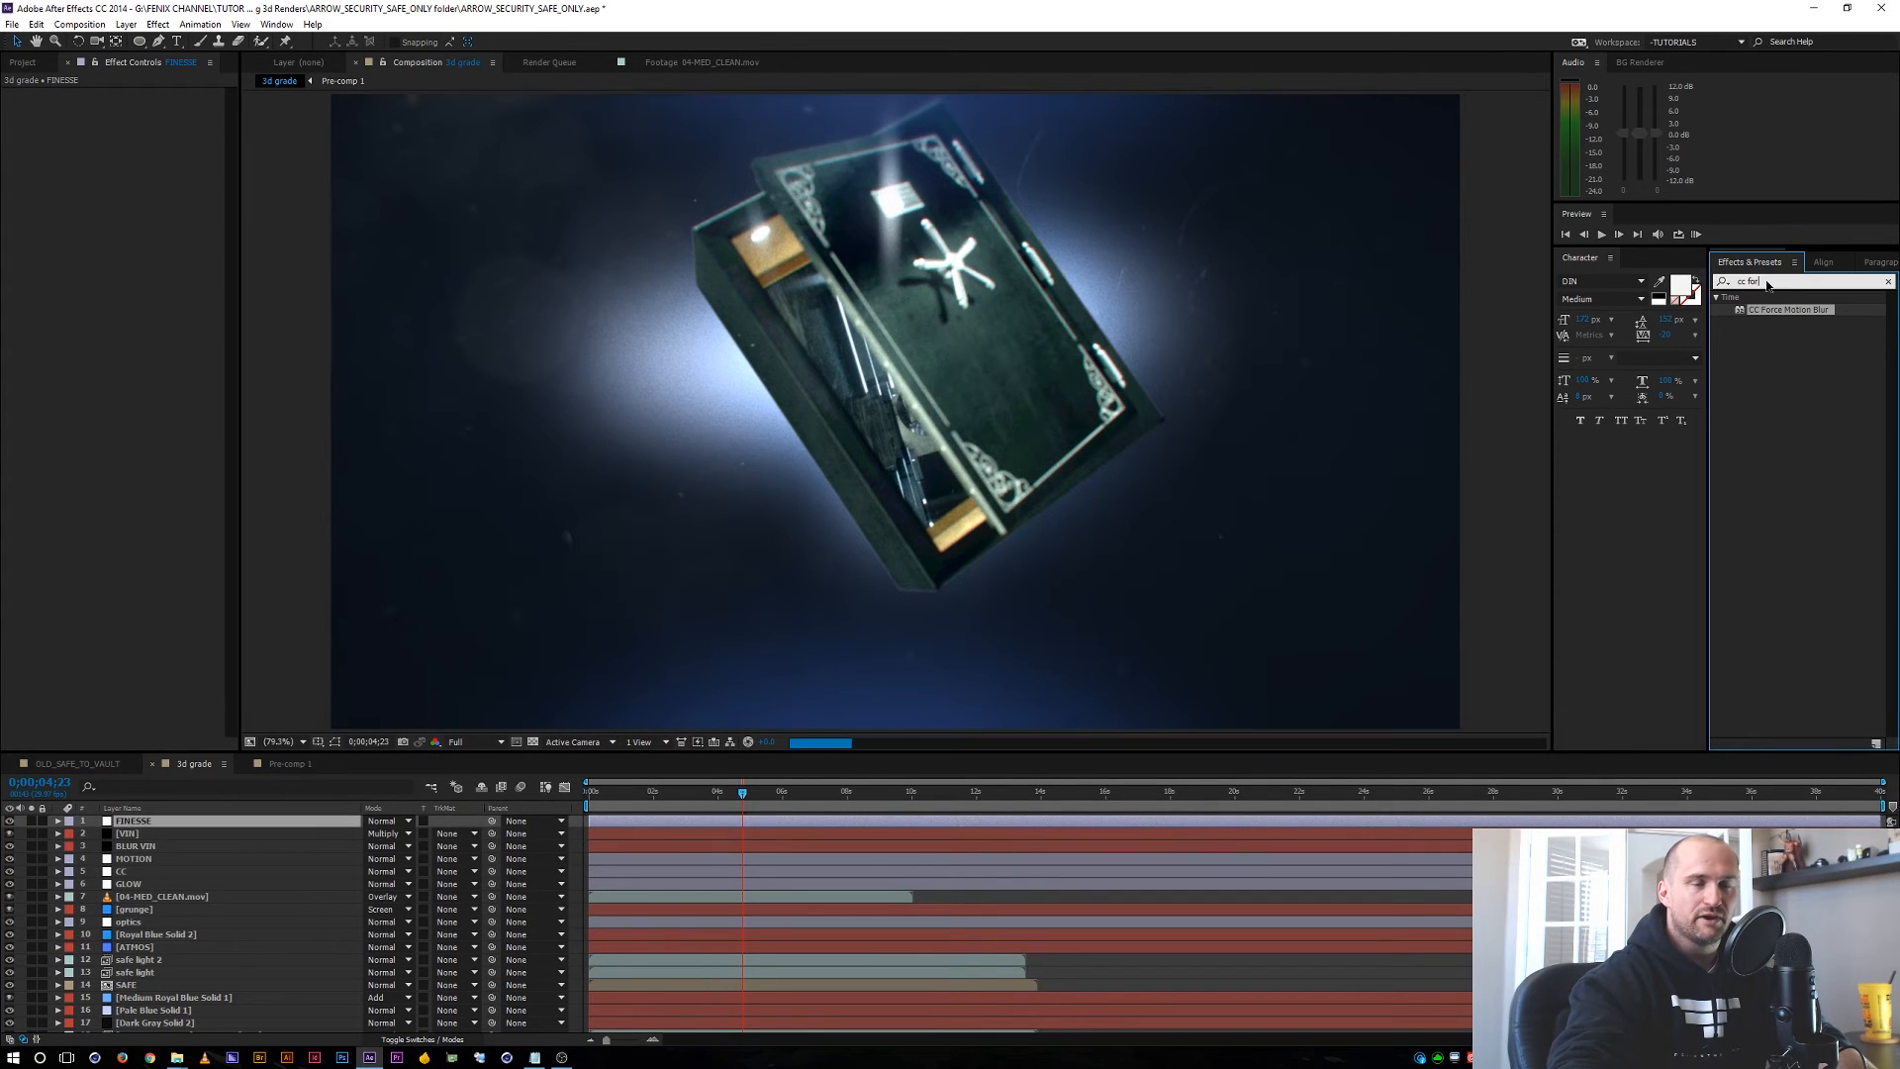
{"action": "key", "text": "Caps_Lock"}
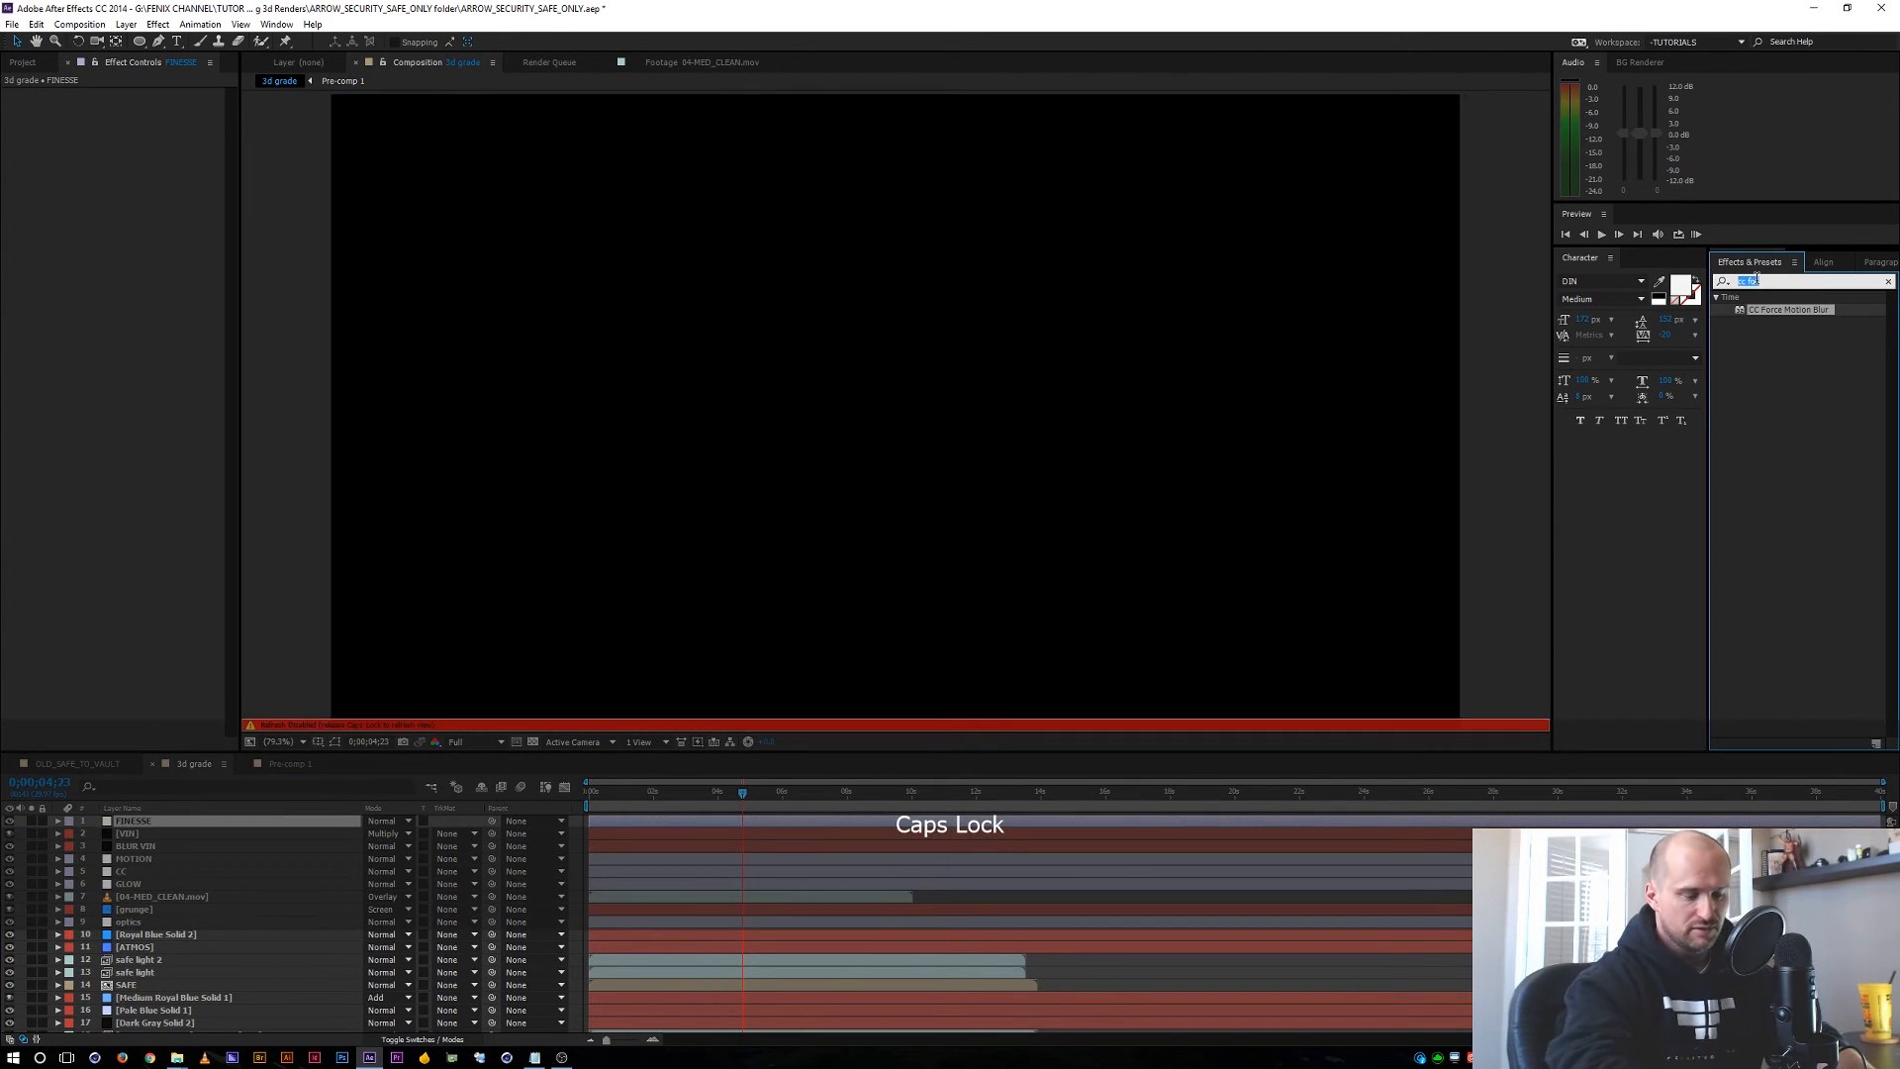
{"action": "type", "text": "FIN"}
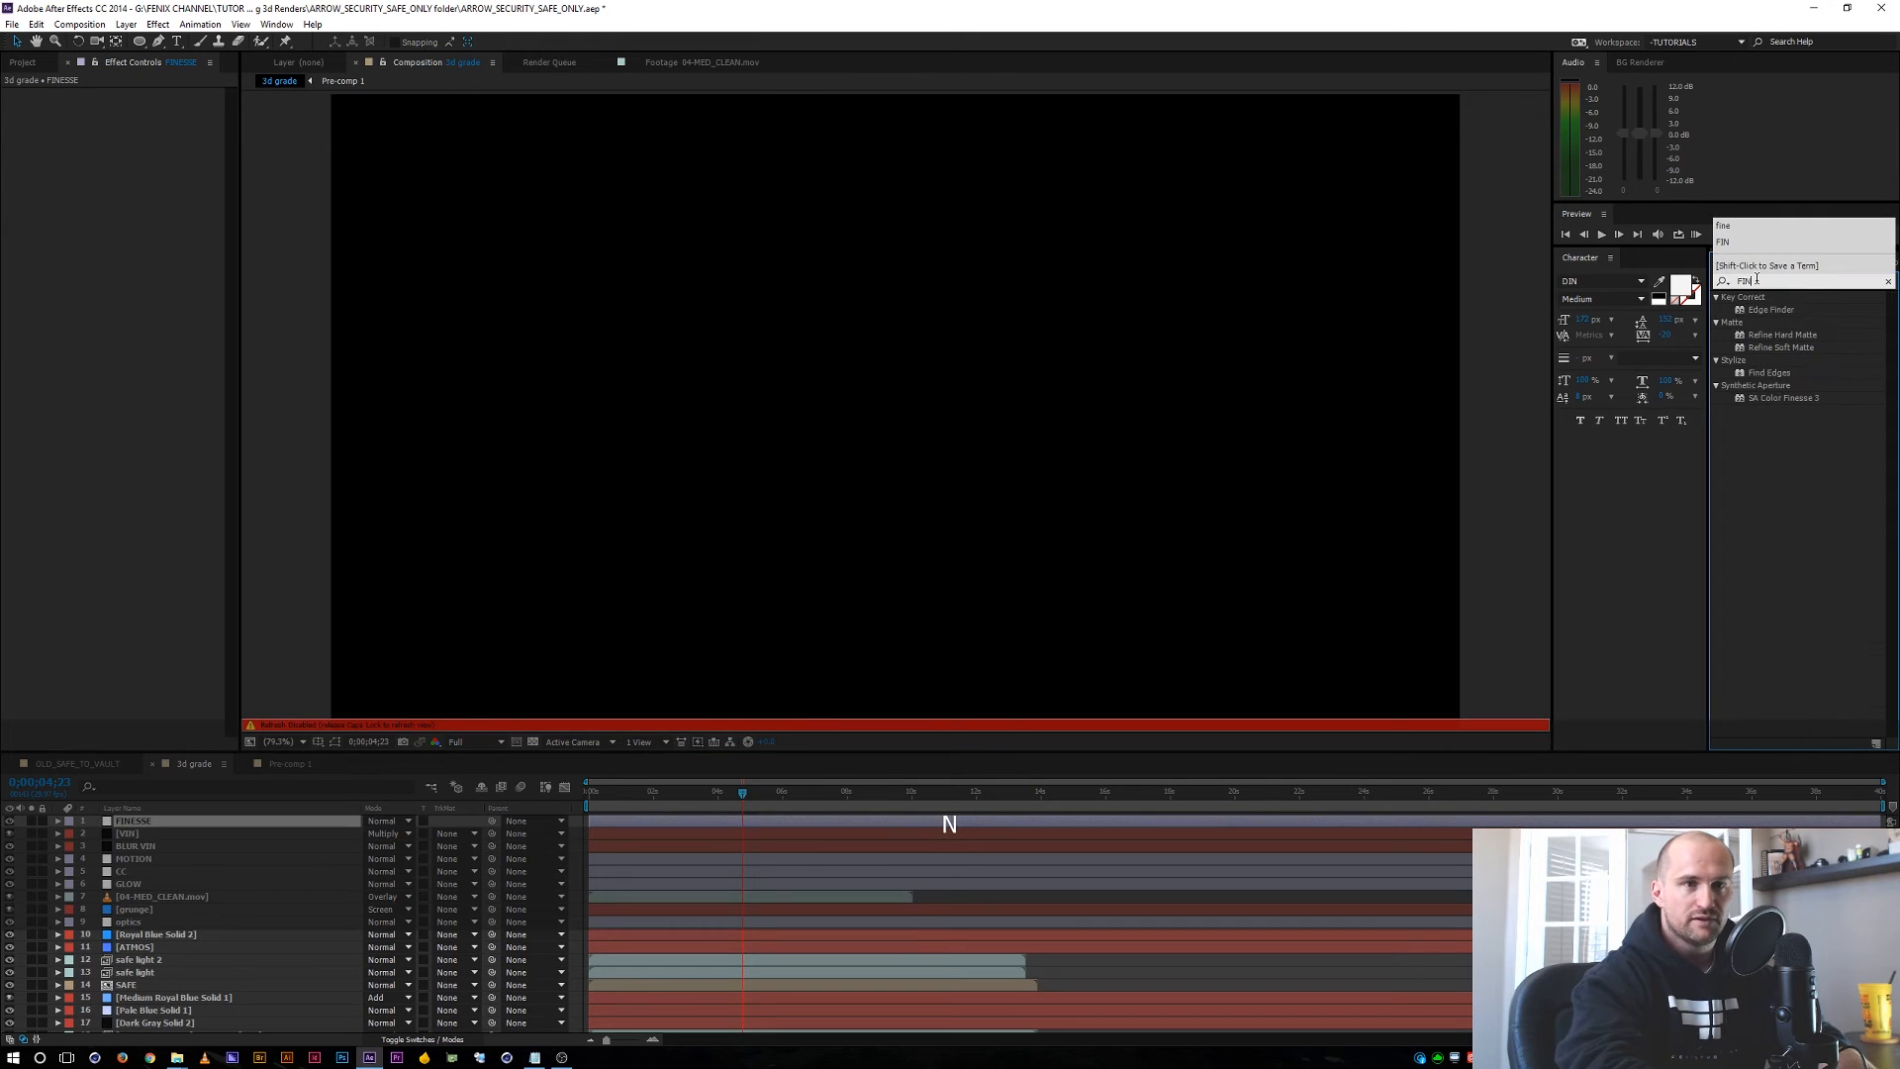
{"action": "double_click", "coordinate": [1784, 398]}
{"action": "key", "text": "Caps_Lock"}
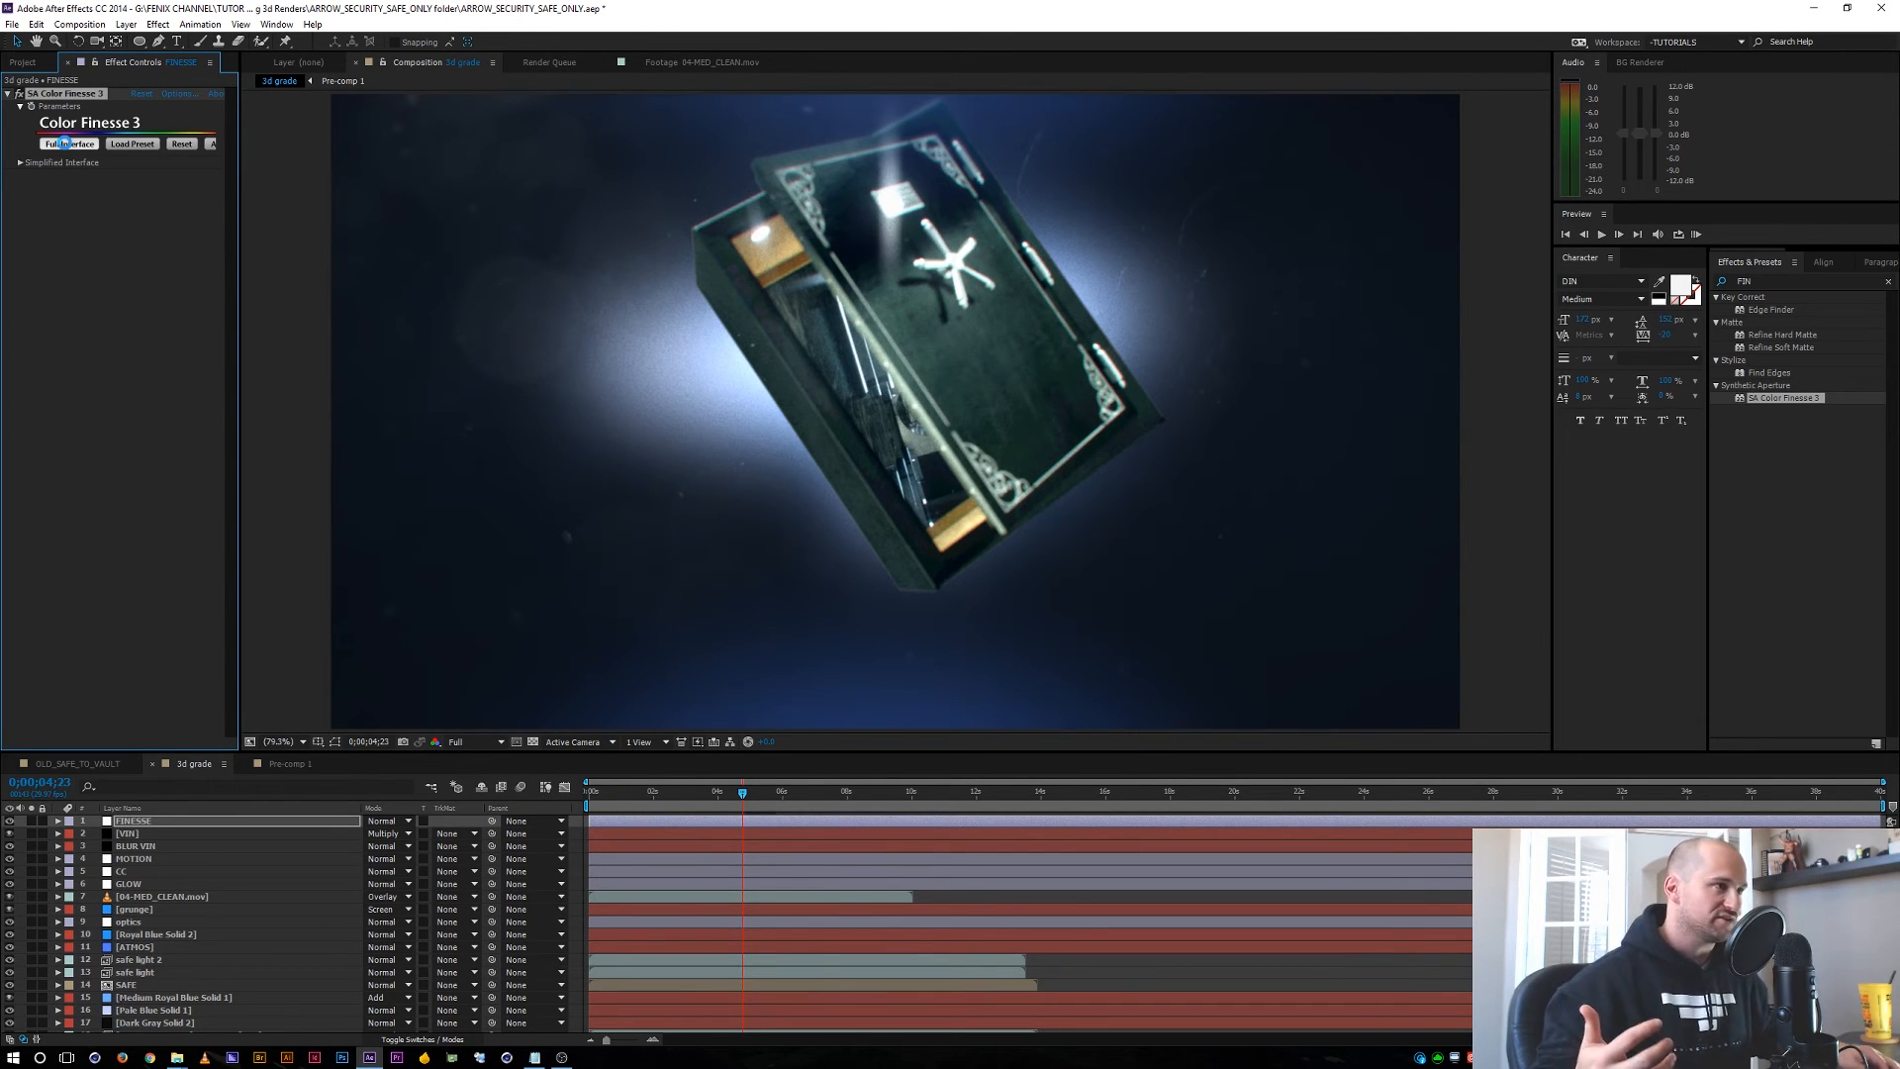
Open Color Finesse's full interface and lower the HSL Shadows Pedestal to -0.04.
{"action": "left_click", "coordinate": [63, 144]}
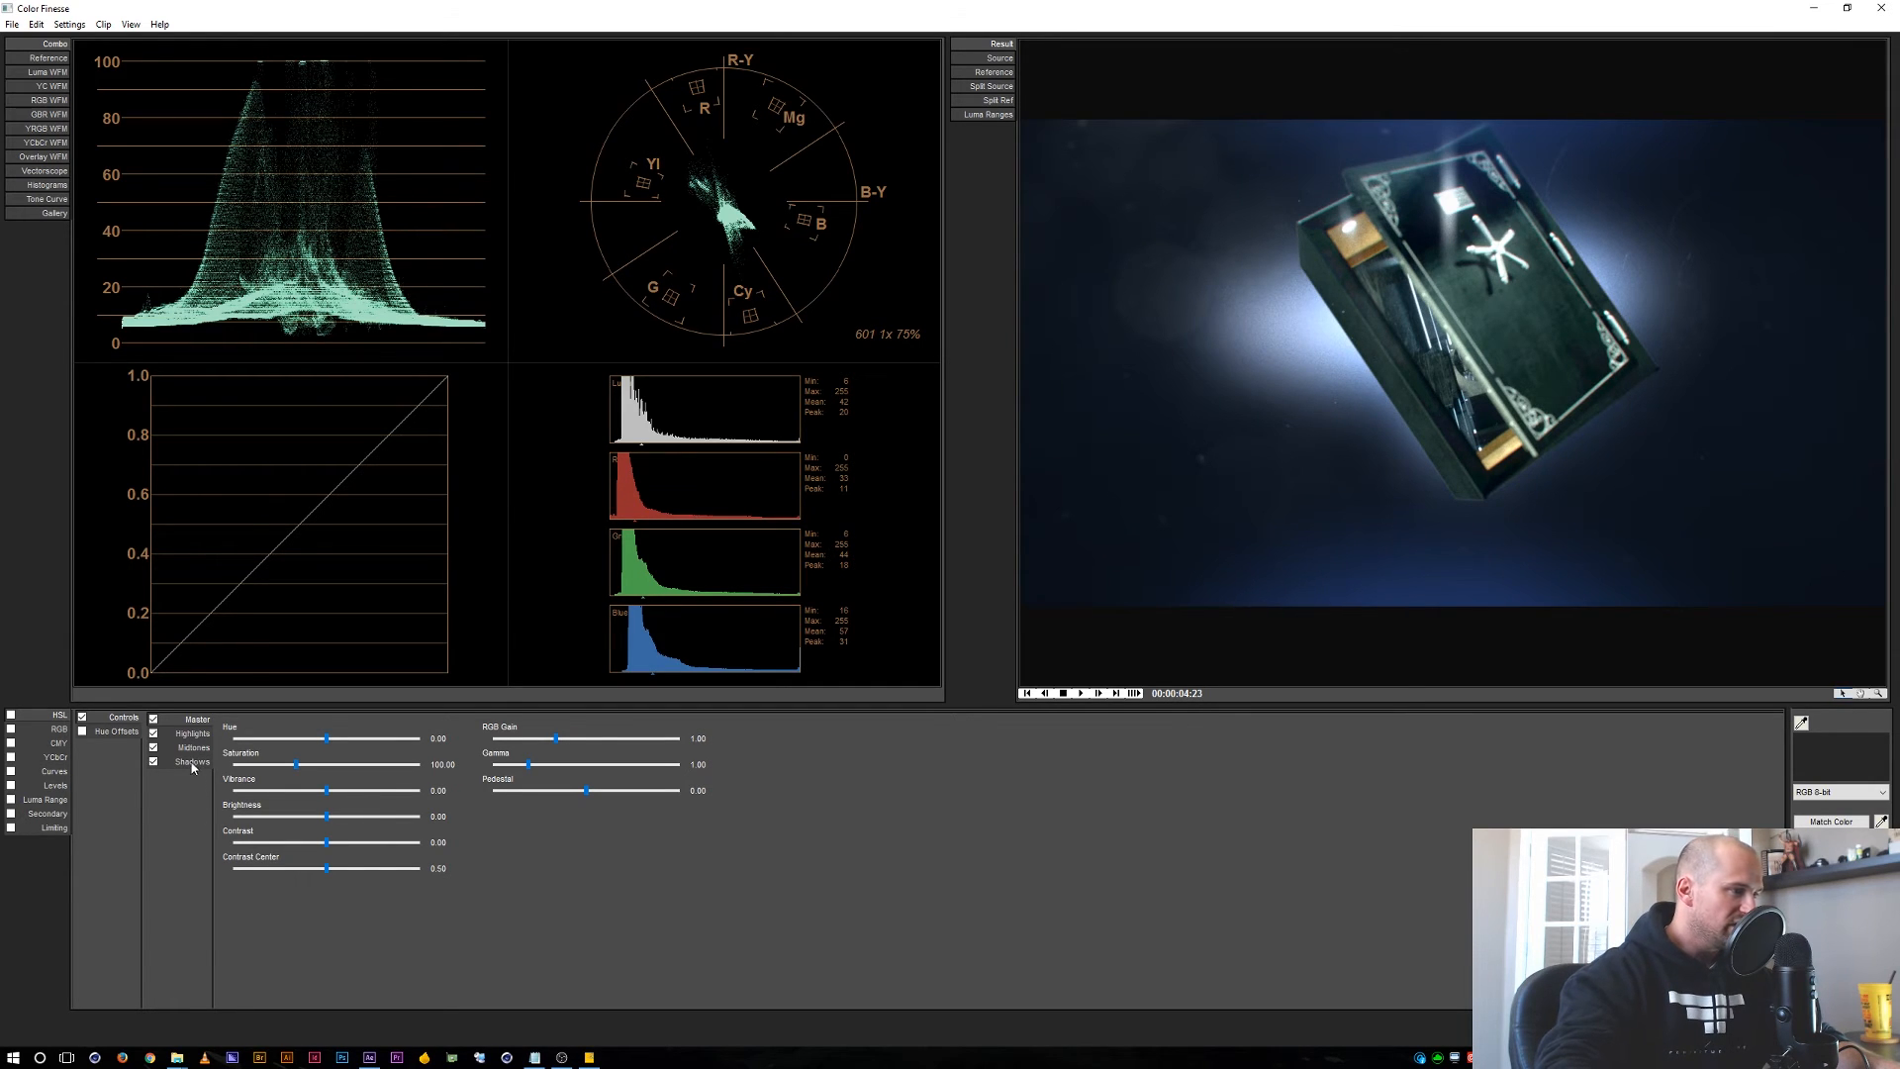
{"action": "left_click", "coordinate": [193, 762]}
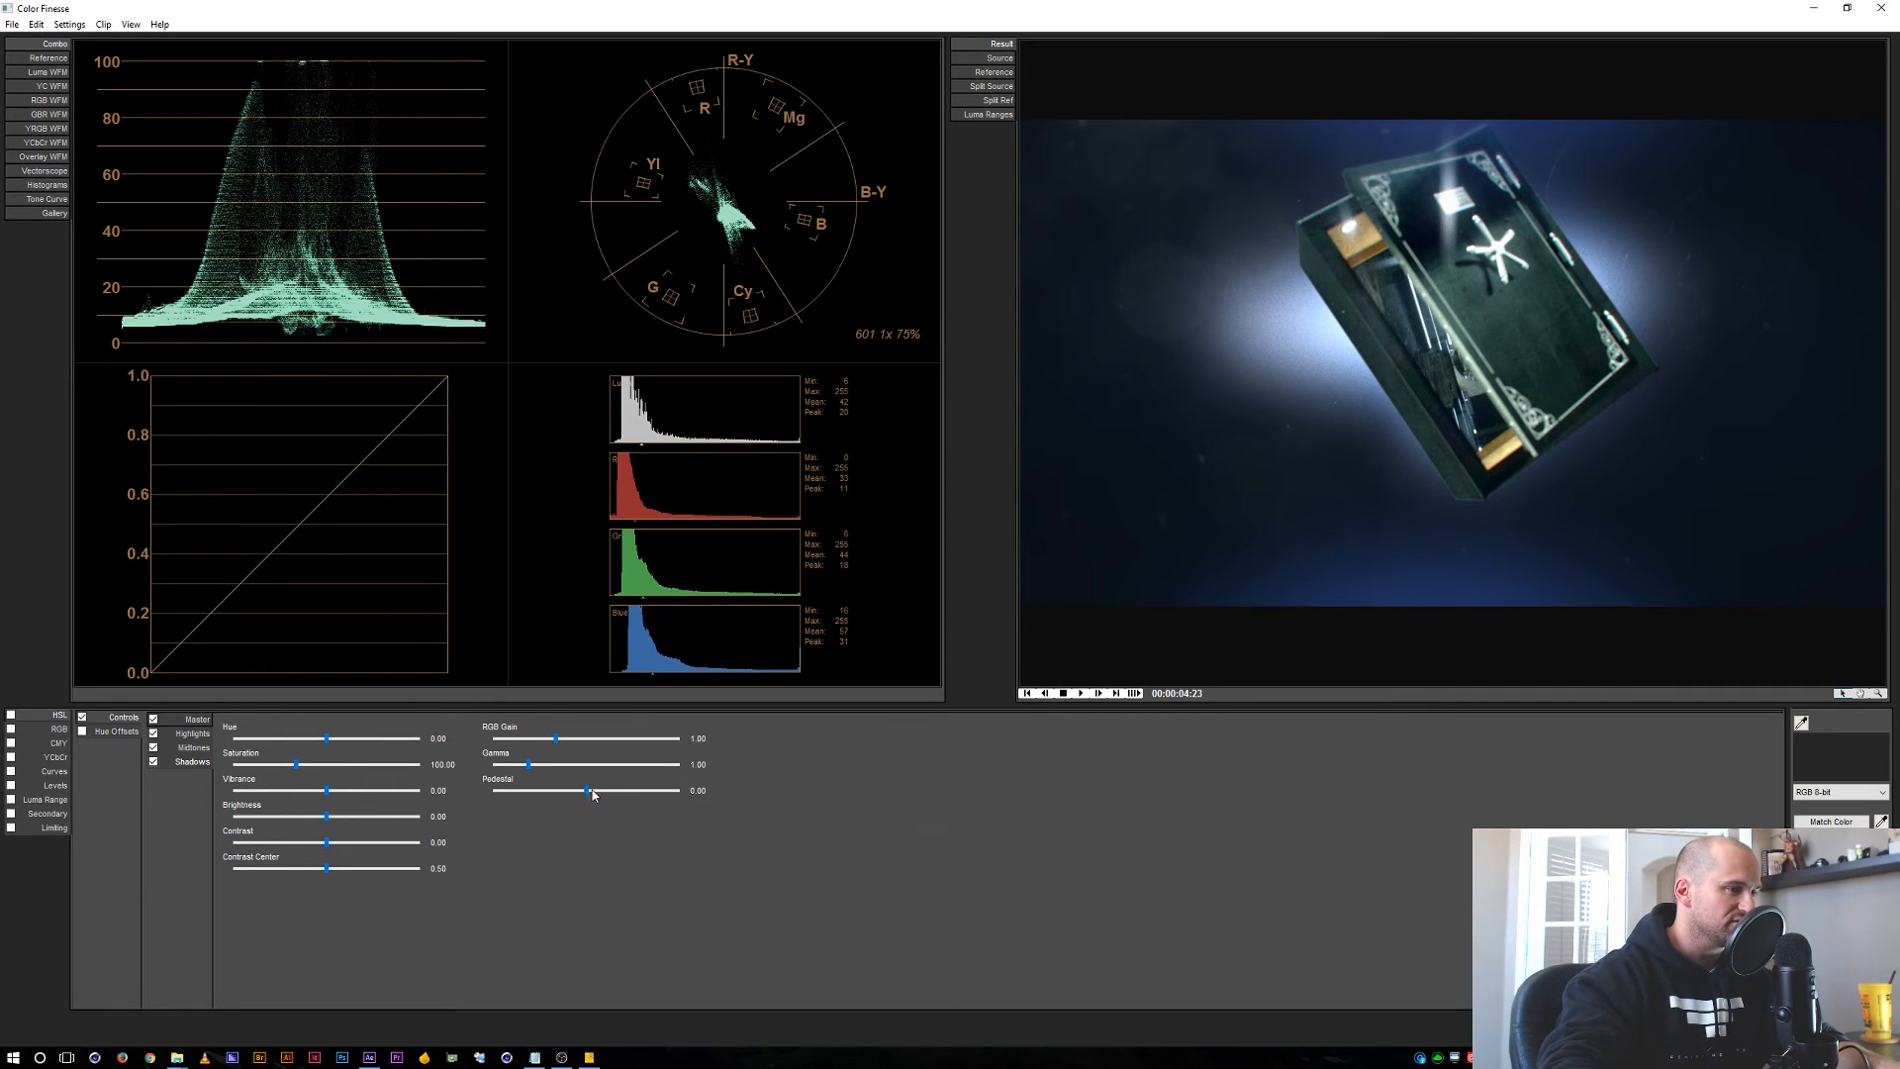
{"action": "left_click_drag", "start_coordinate": [587, 793], "coordinate": [581, 792]}
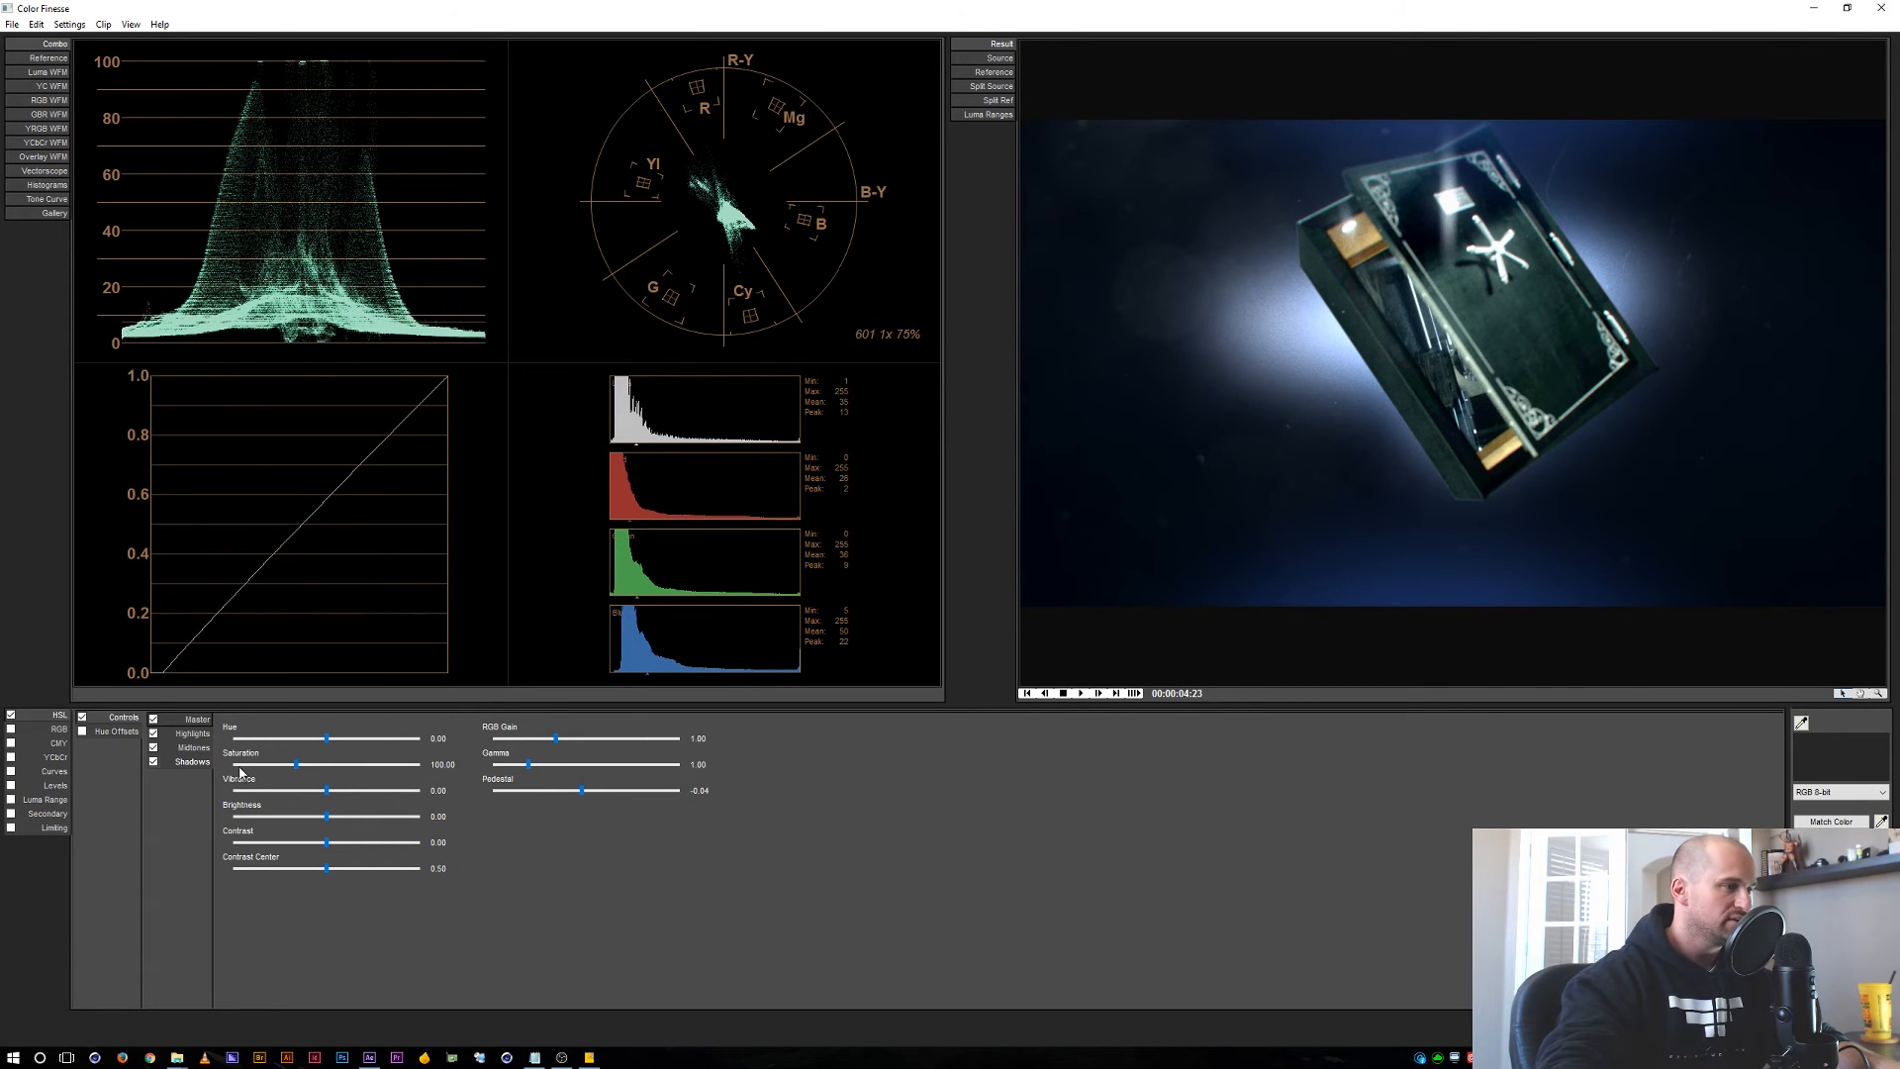
Lower the HSL Highlights Brightness to -6.12 and set the Master Saturation to 83.27.
{"action": "left_click", "coordinate": [193, 734]}
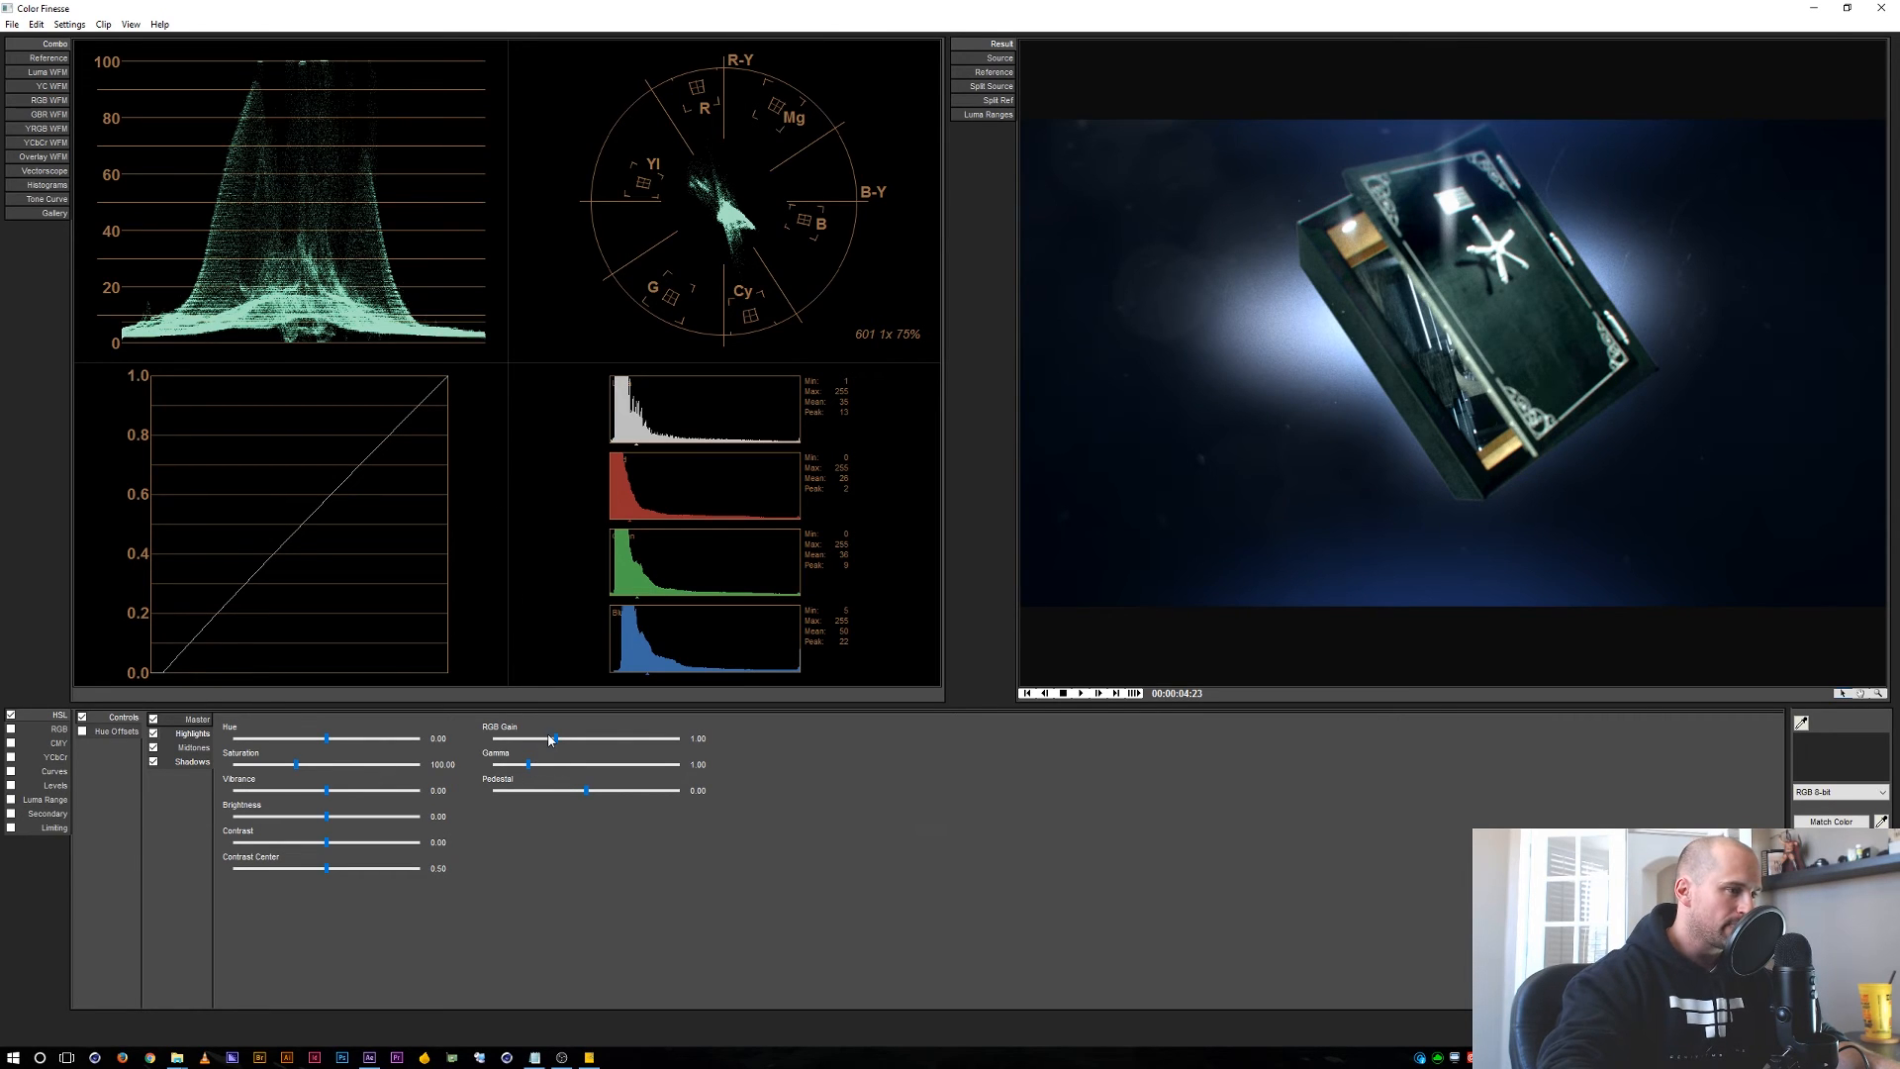
{"action": "left_click_drag", "start_coordinate": [330, 820], "coordinate": [334, 824]}
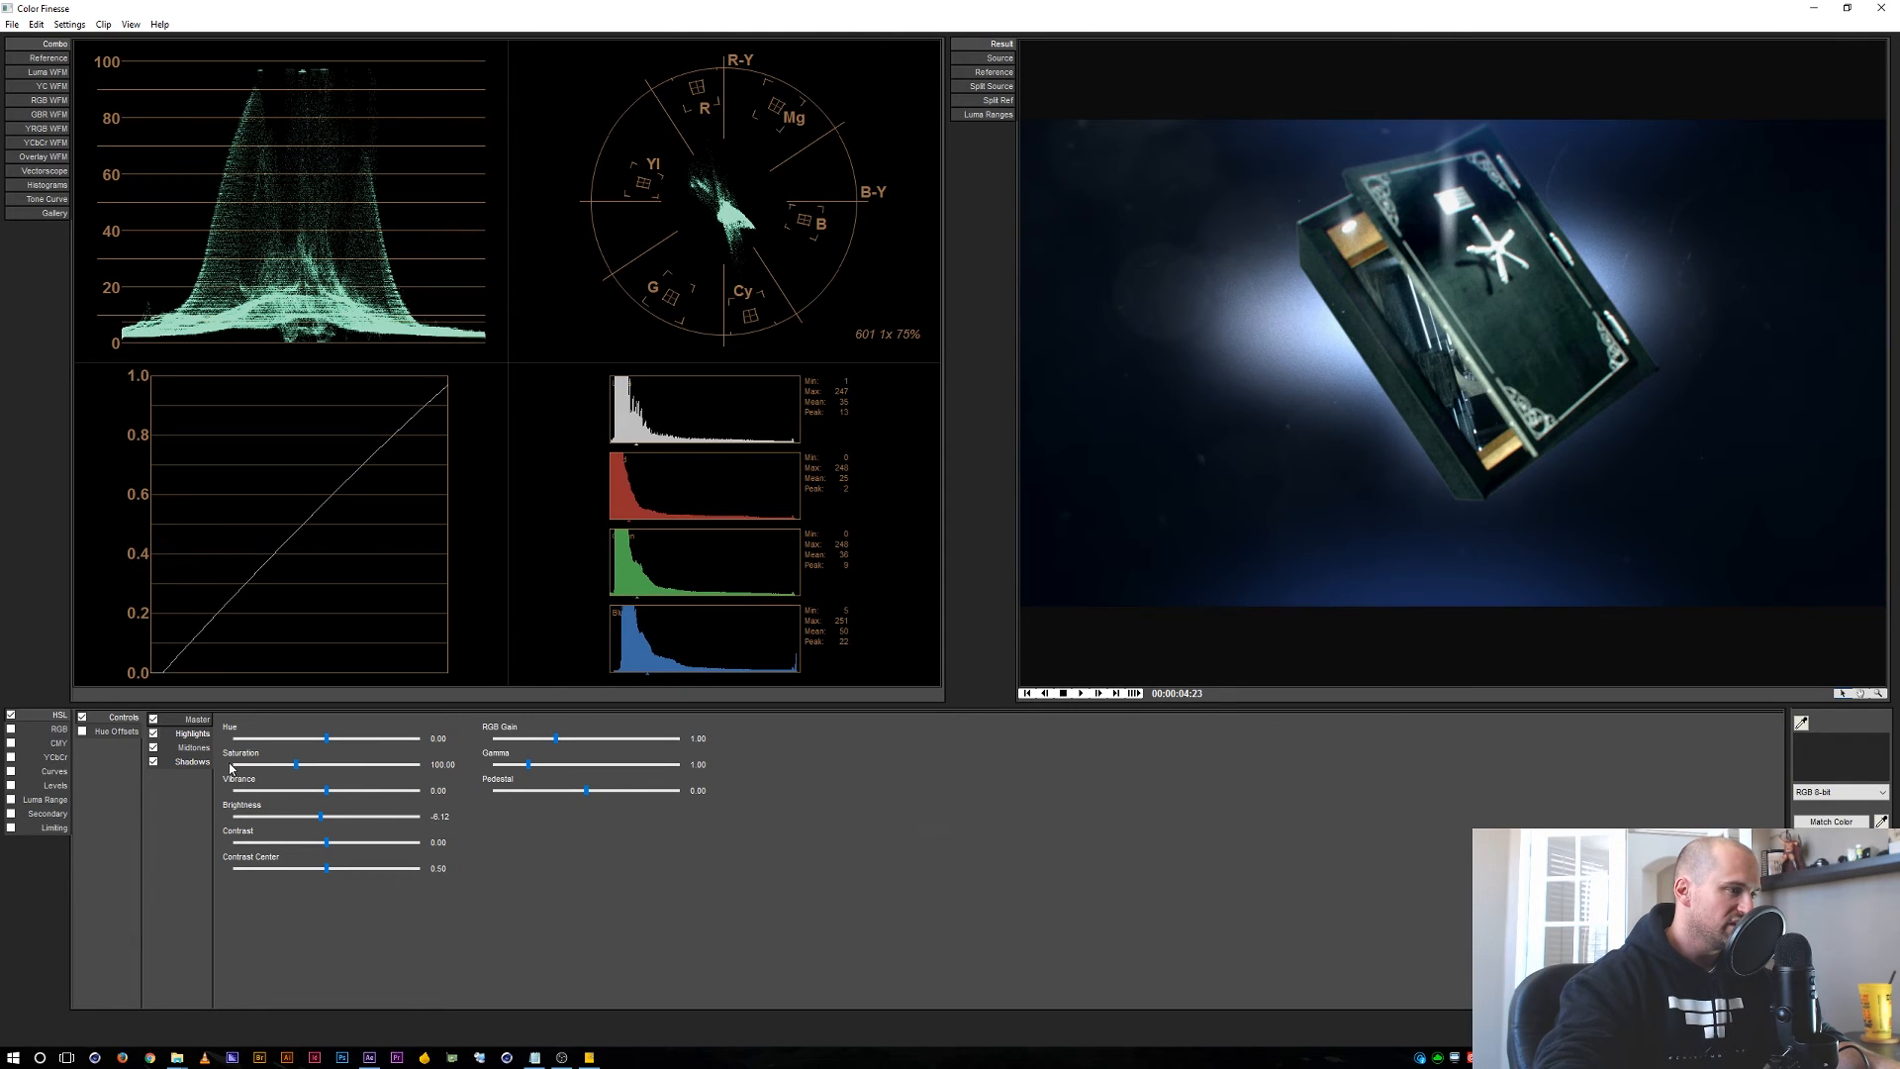
{"action": "left_click", "coordinate": [193, 721]}
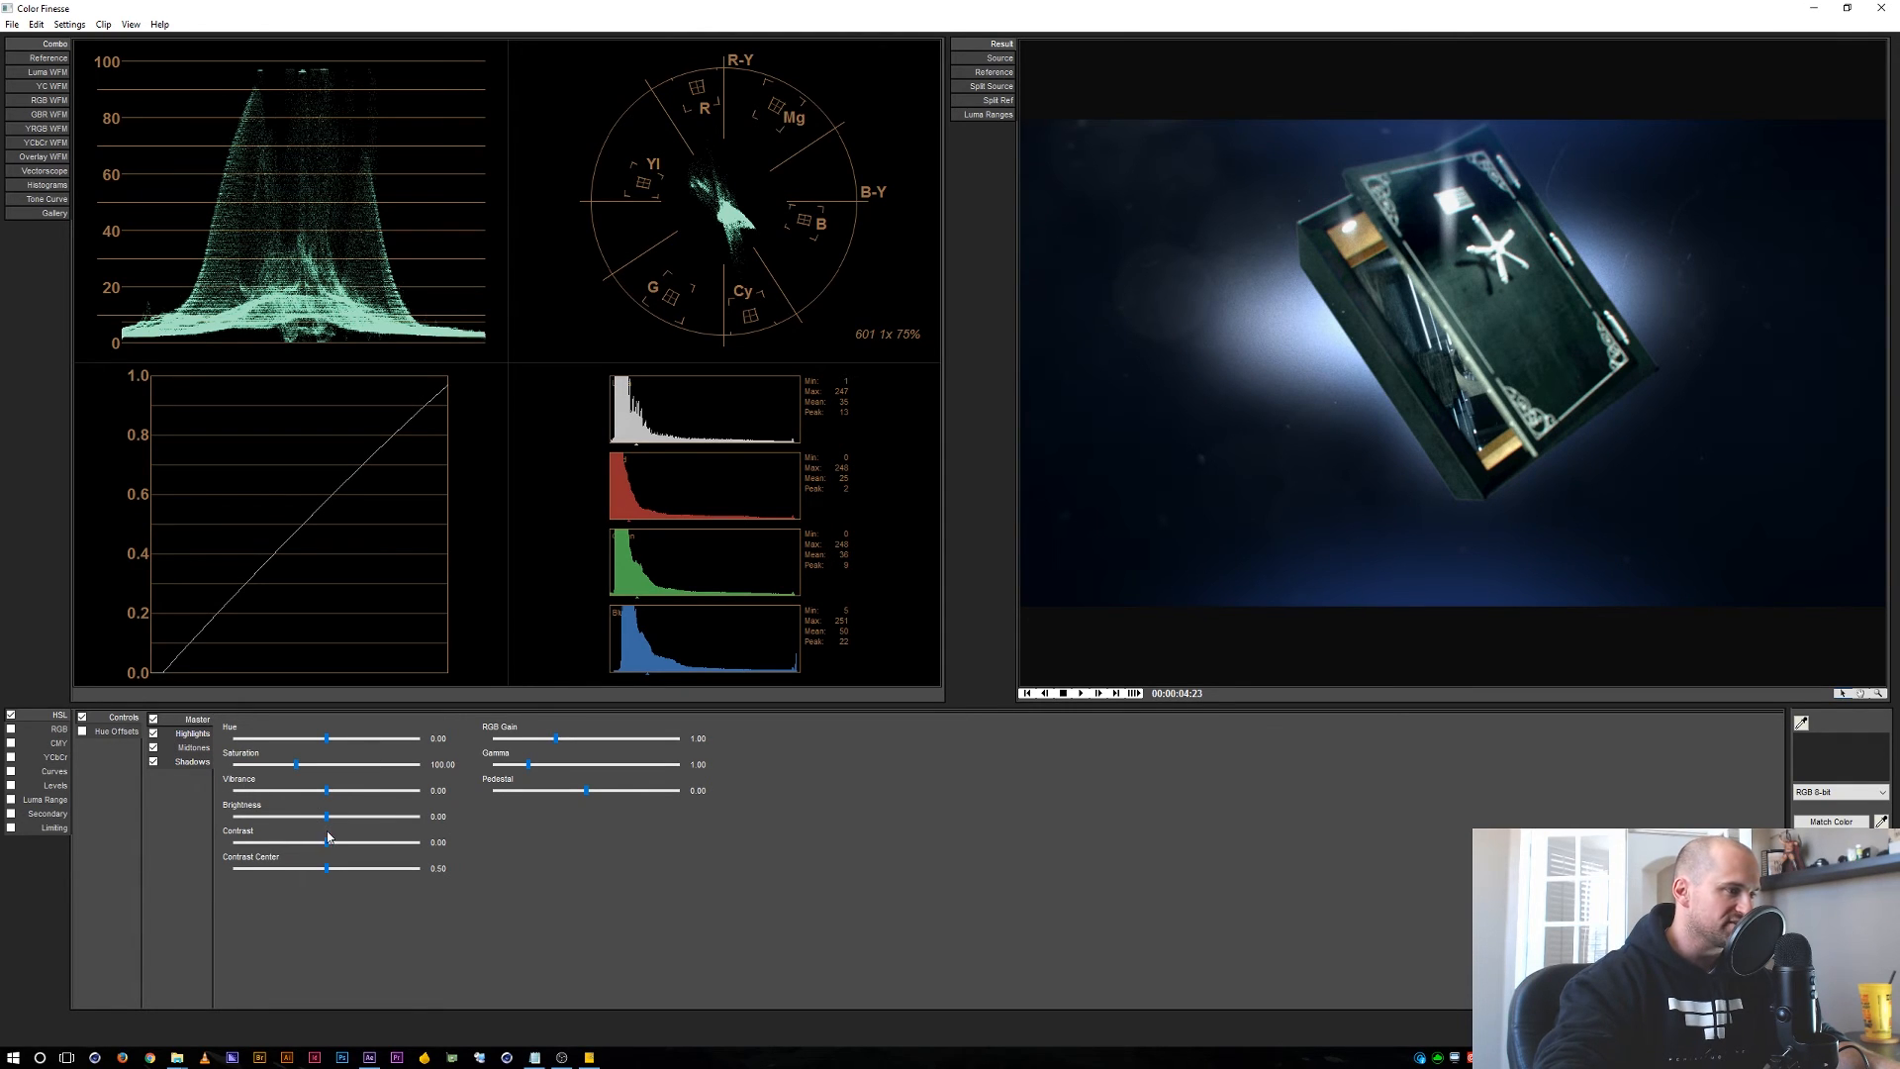
{"action": "left_click_drag", "start_coordinate": [296, 767], "coordinate": [287, 767]}
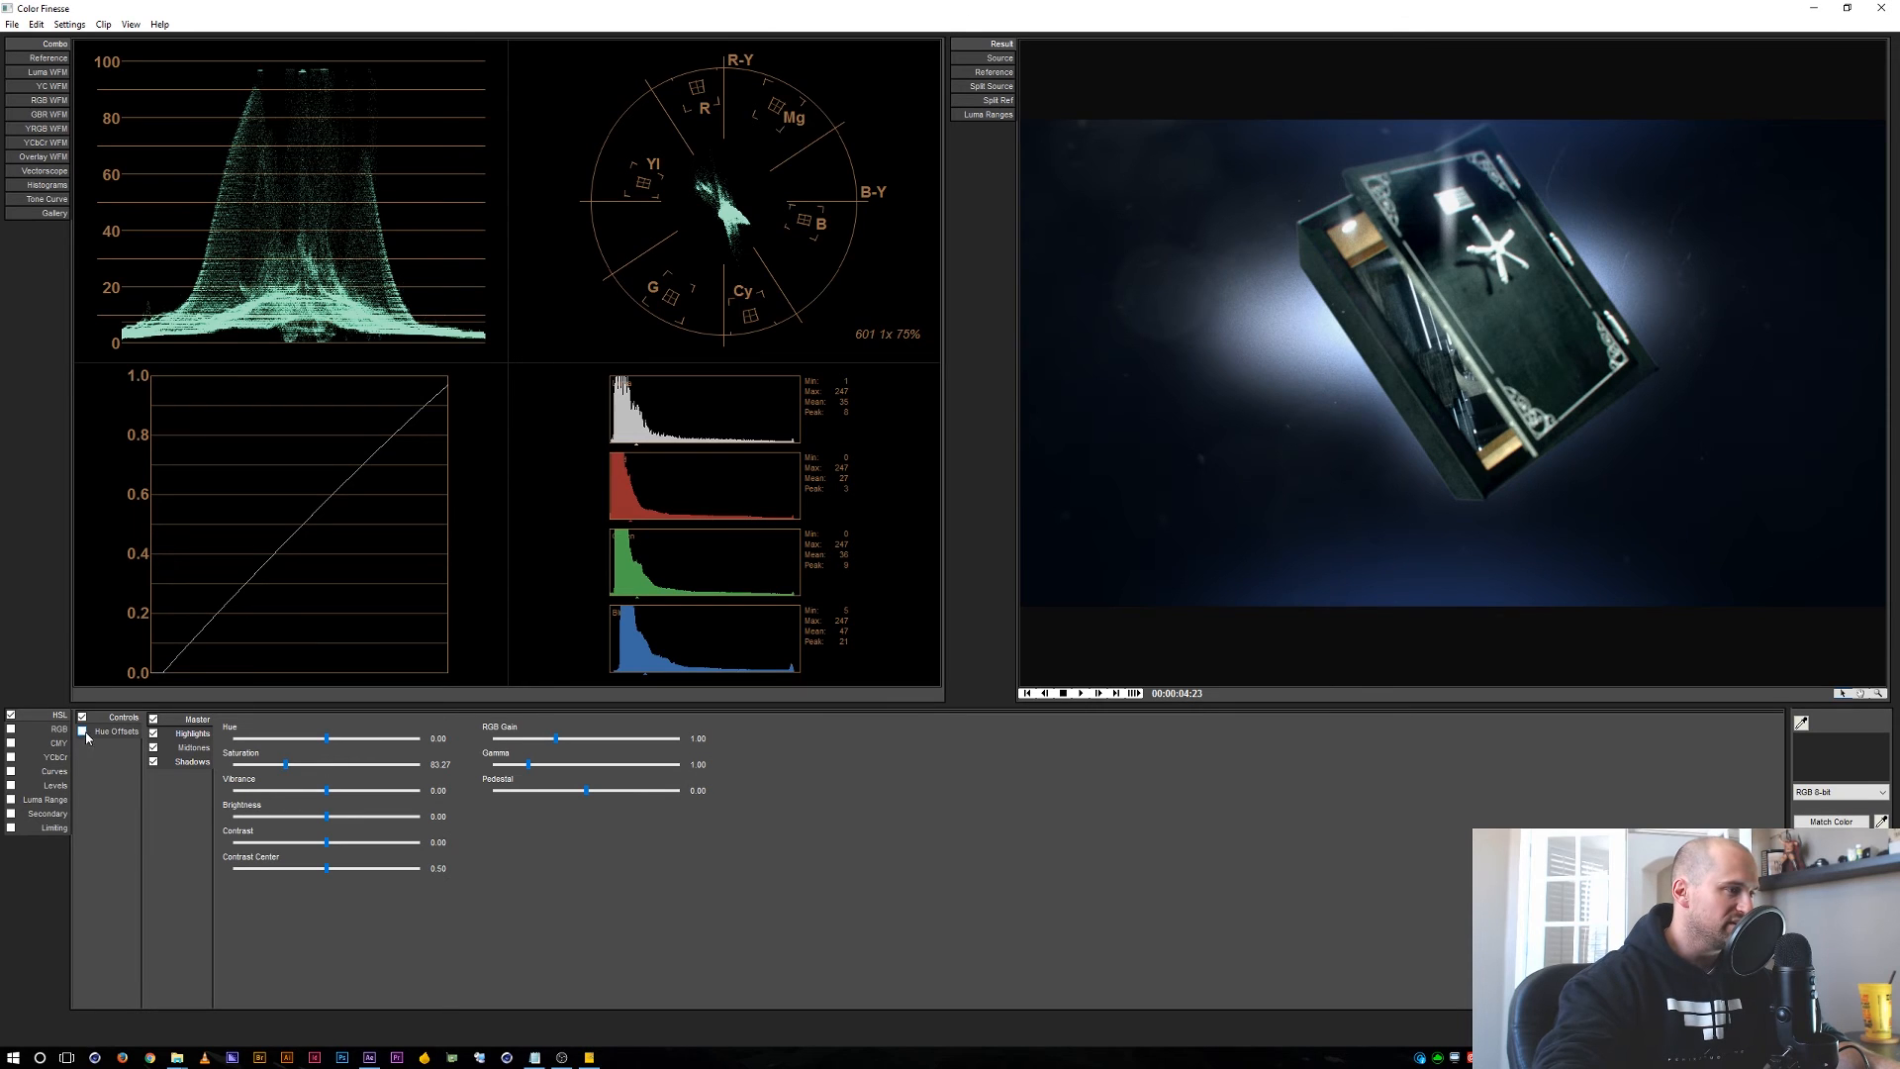
Try red and green tints with the Master Hue Offsets wheel and reset it to neutral.
{"action": "left_click", "coordinate": [117, 733]}
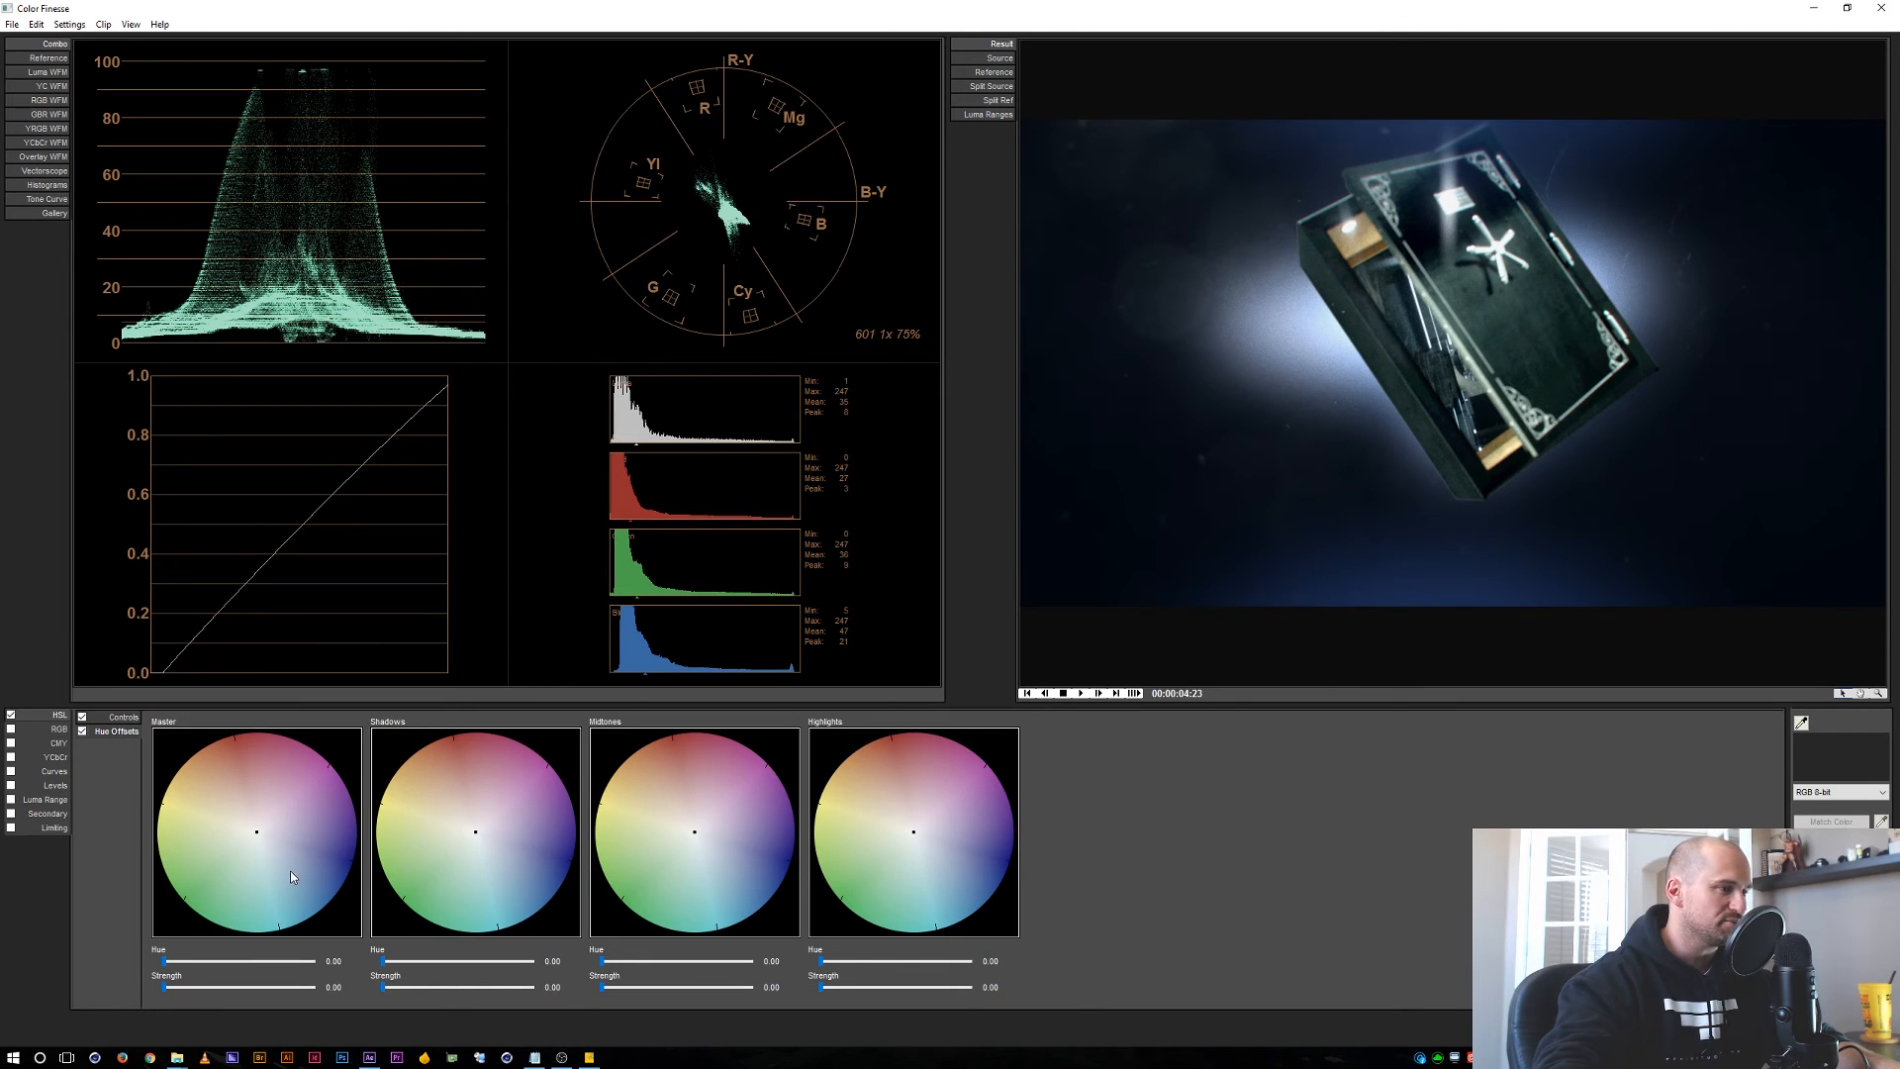
{"action": "left_click_drag", "start_coordinate": [259, 833], "coordinate": [229, 786]}
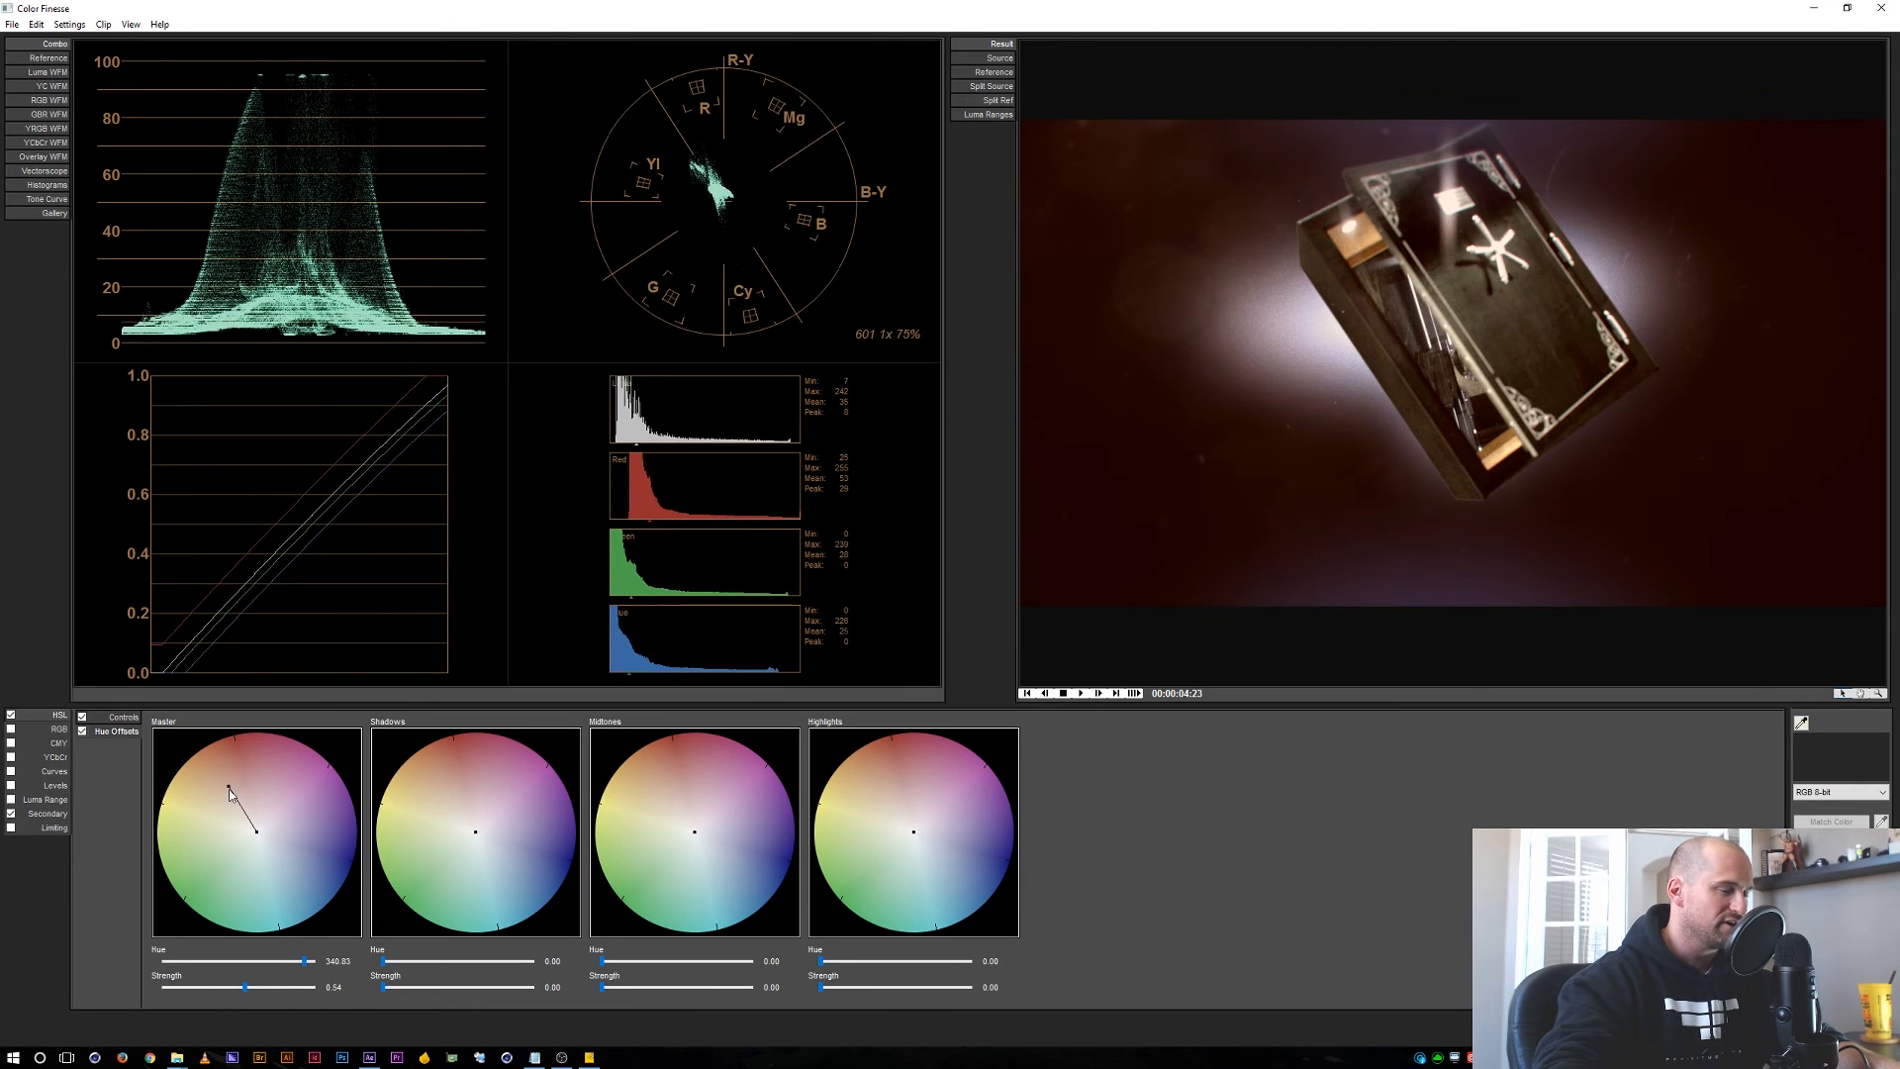
{"action": "mouse_move", "coordinate": [305, 965]}
{"action": "left_mouse_down"}
{"action": "mouse_move", "coordinate": [154, 948]}
{"action": "mouse_move", "coordinate": [273, 958]}
{"action": "left_mouse_up"}
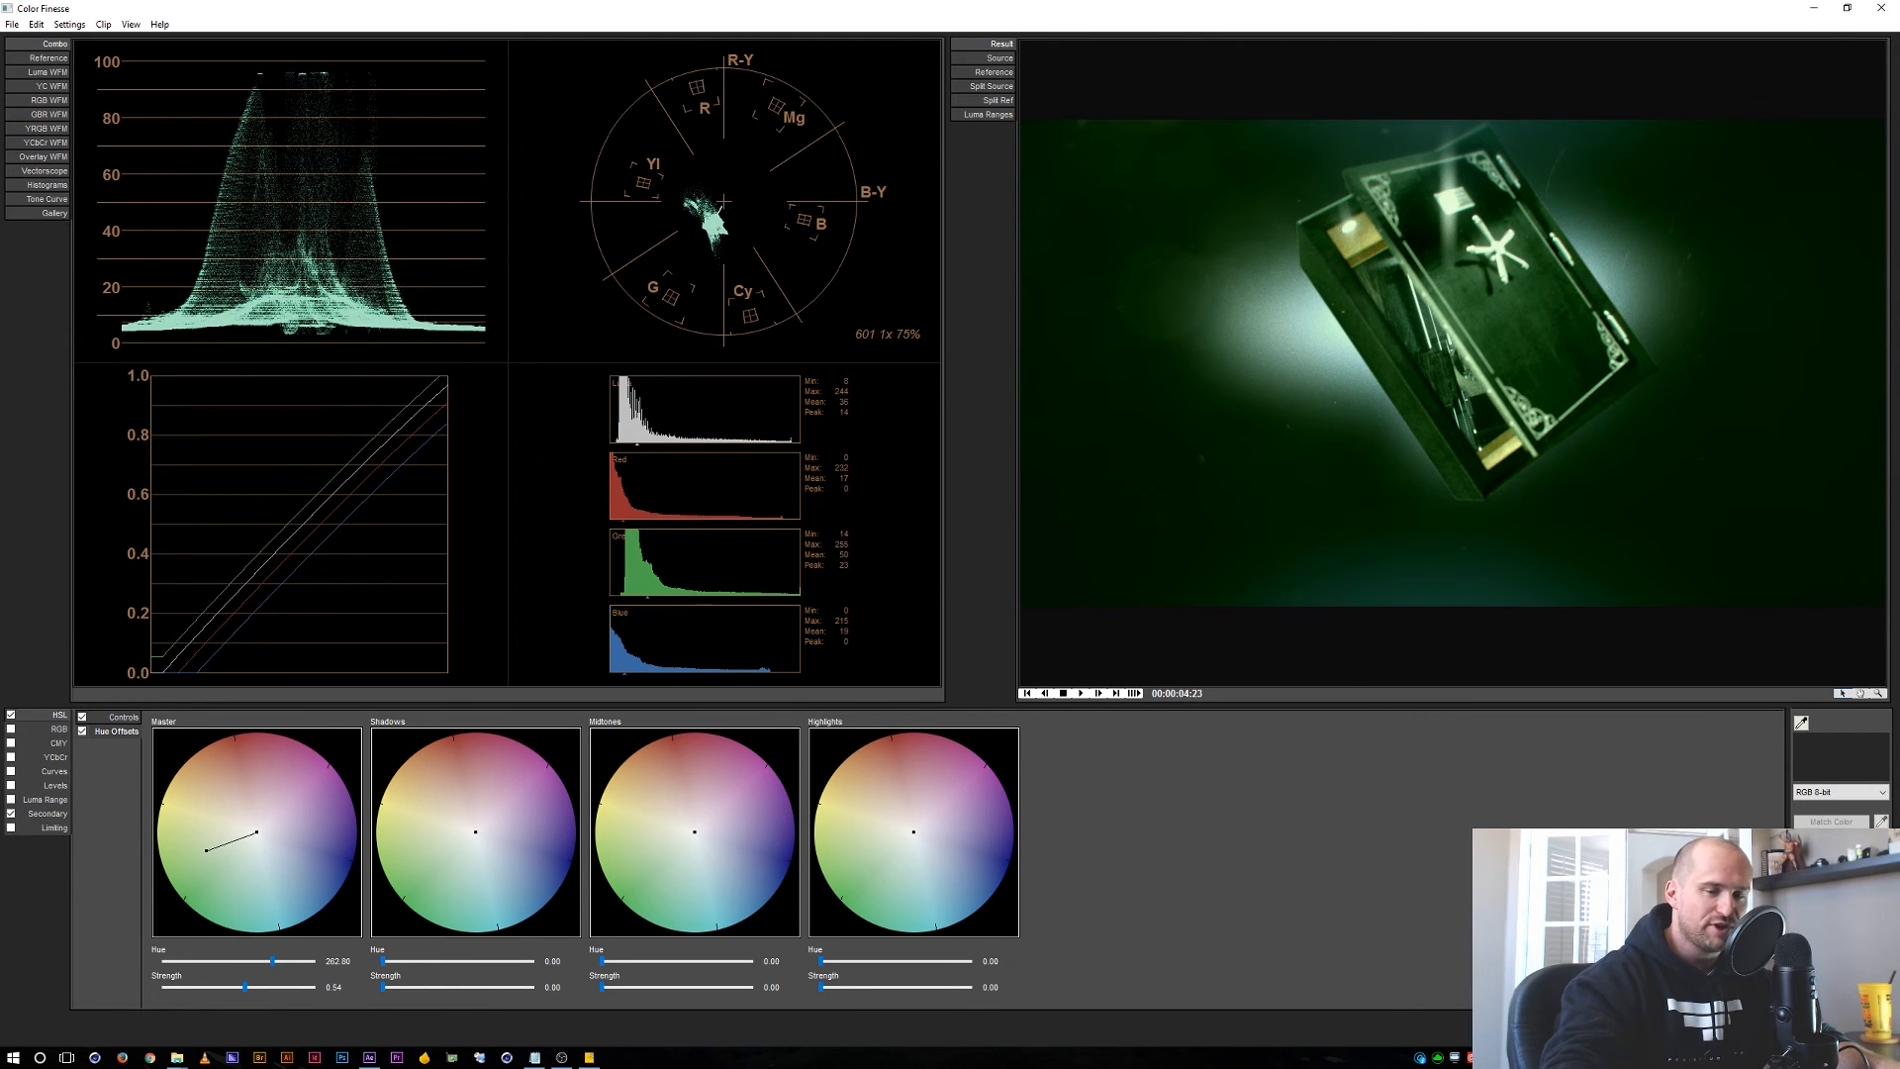
{"action": "double_click", "coordinate": [230, 877]}
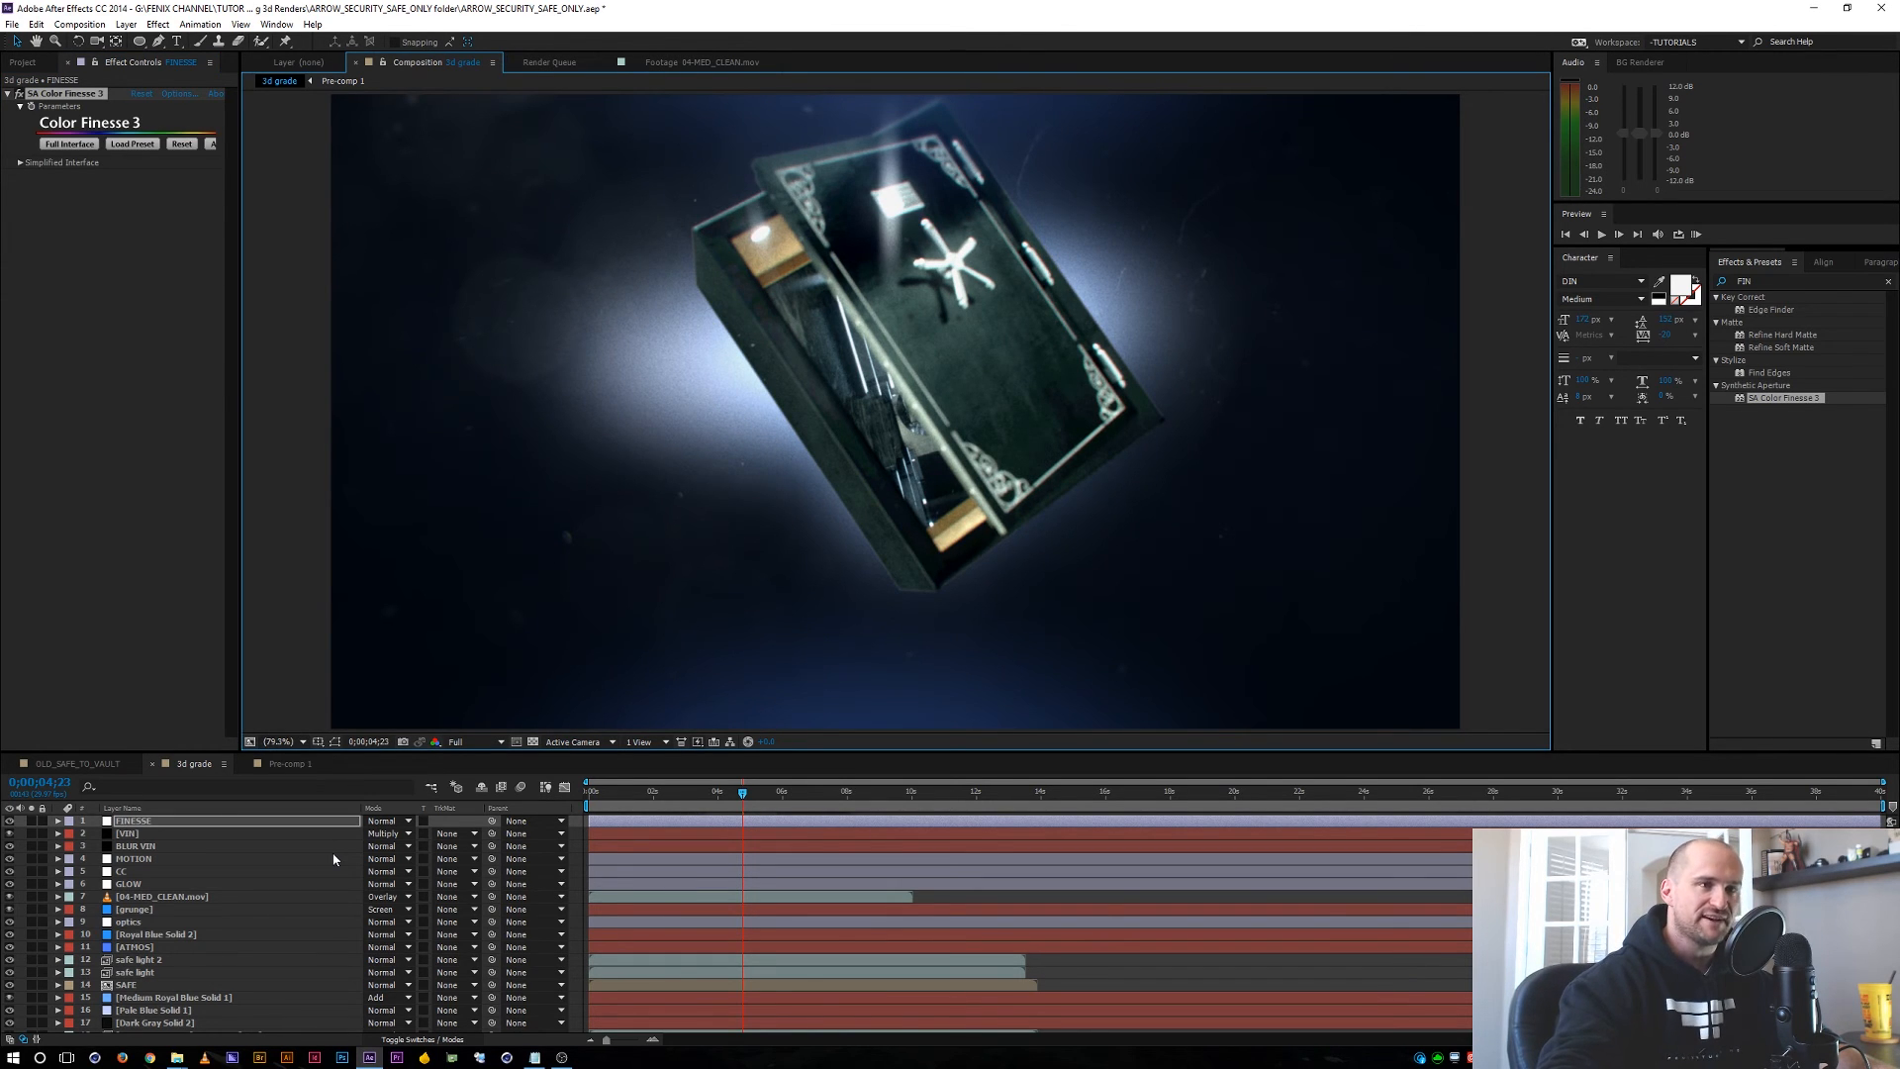
Store a snapshot of the graded frame, solo the SAFE_TO_VAULT[0000-0313].exr layer and compare the raw render repeatedly with the snapshot.
{"action": "scroll", "coordinate": [289, 872], "scroll_direction": "down", "scroll_amount": 1}
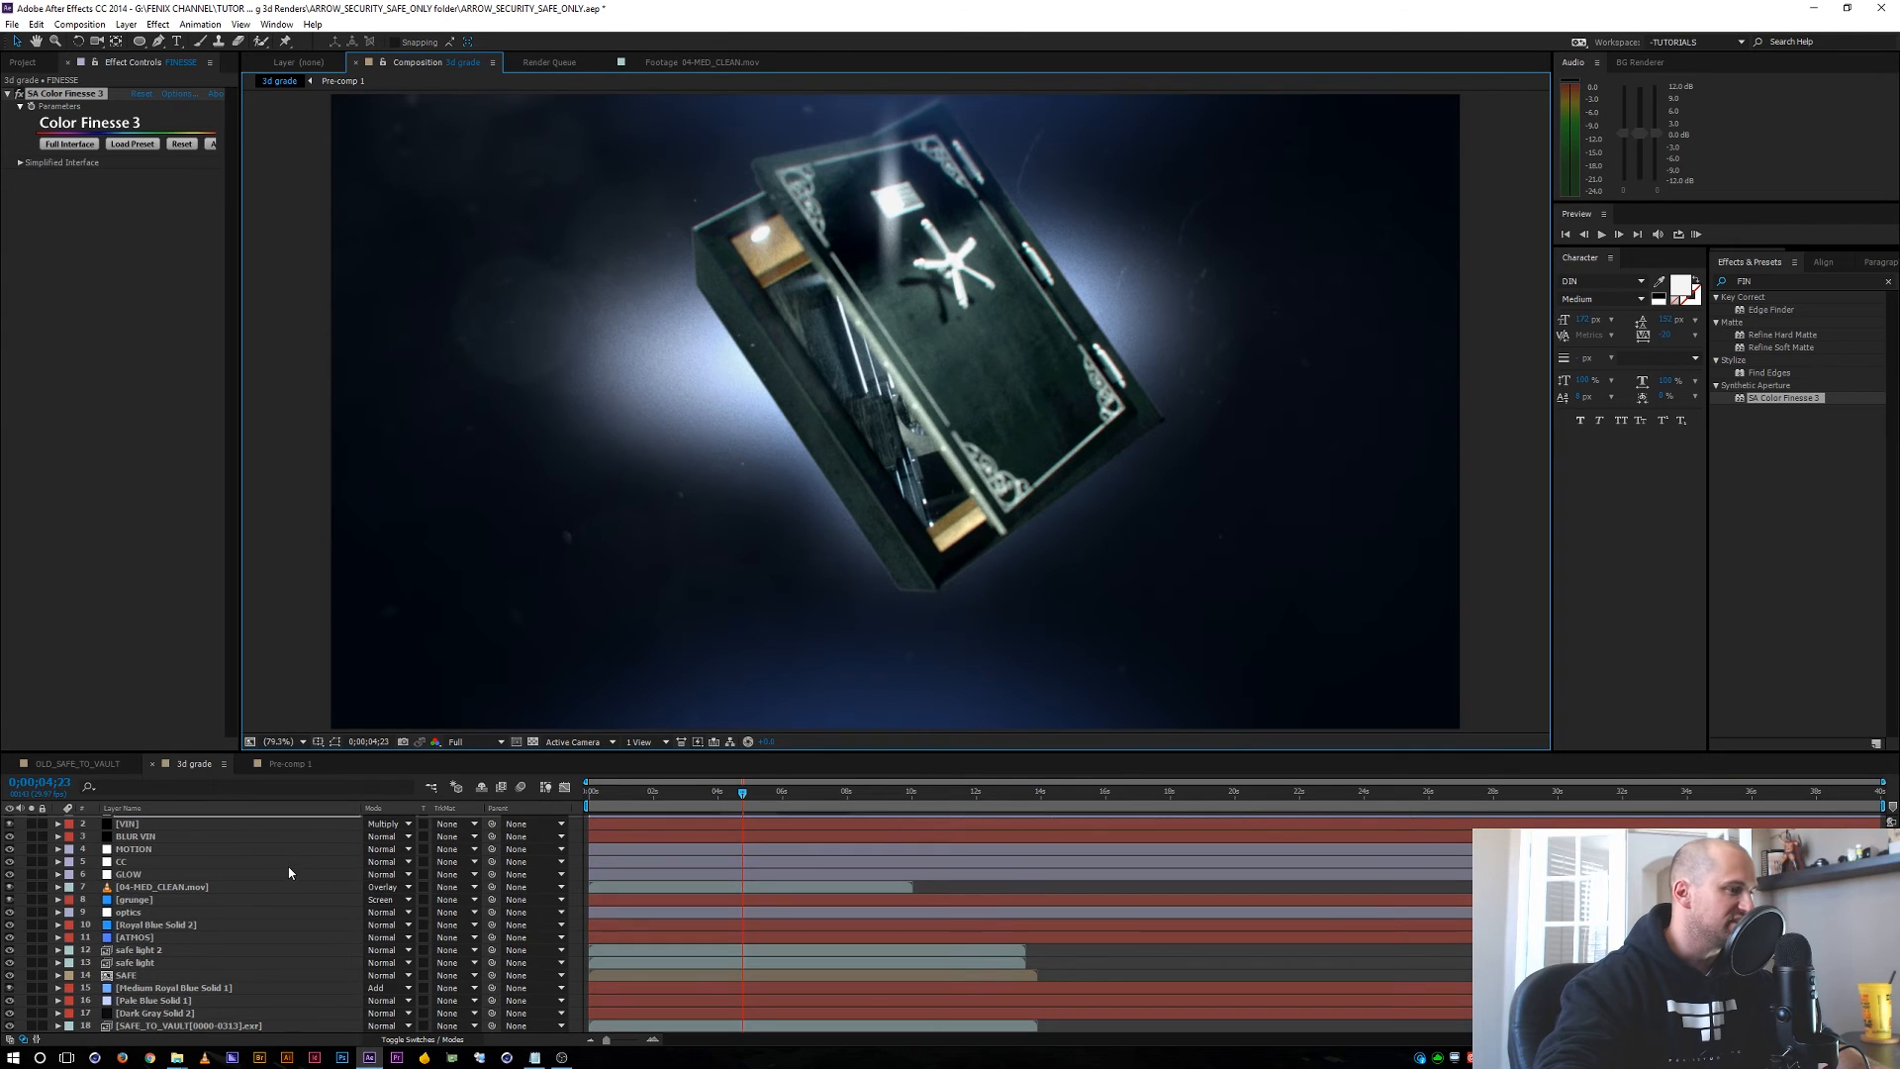
{"action": "key", "text": "shift+F8"}
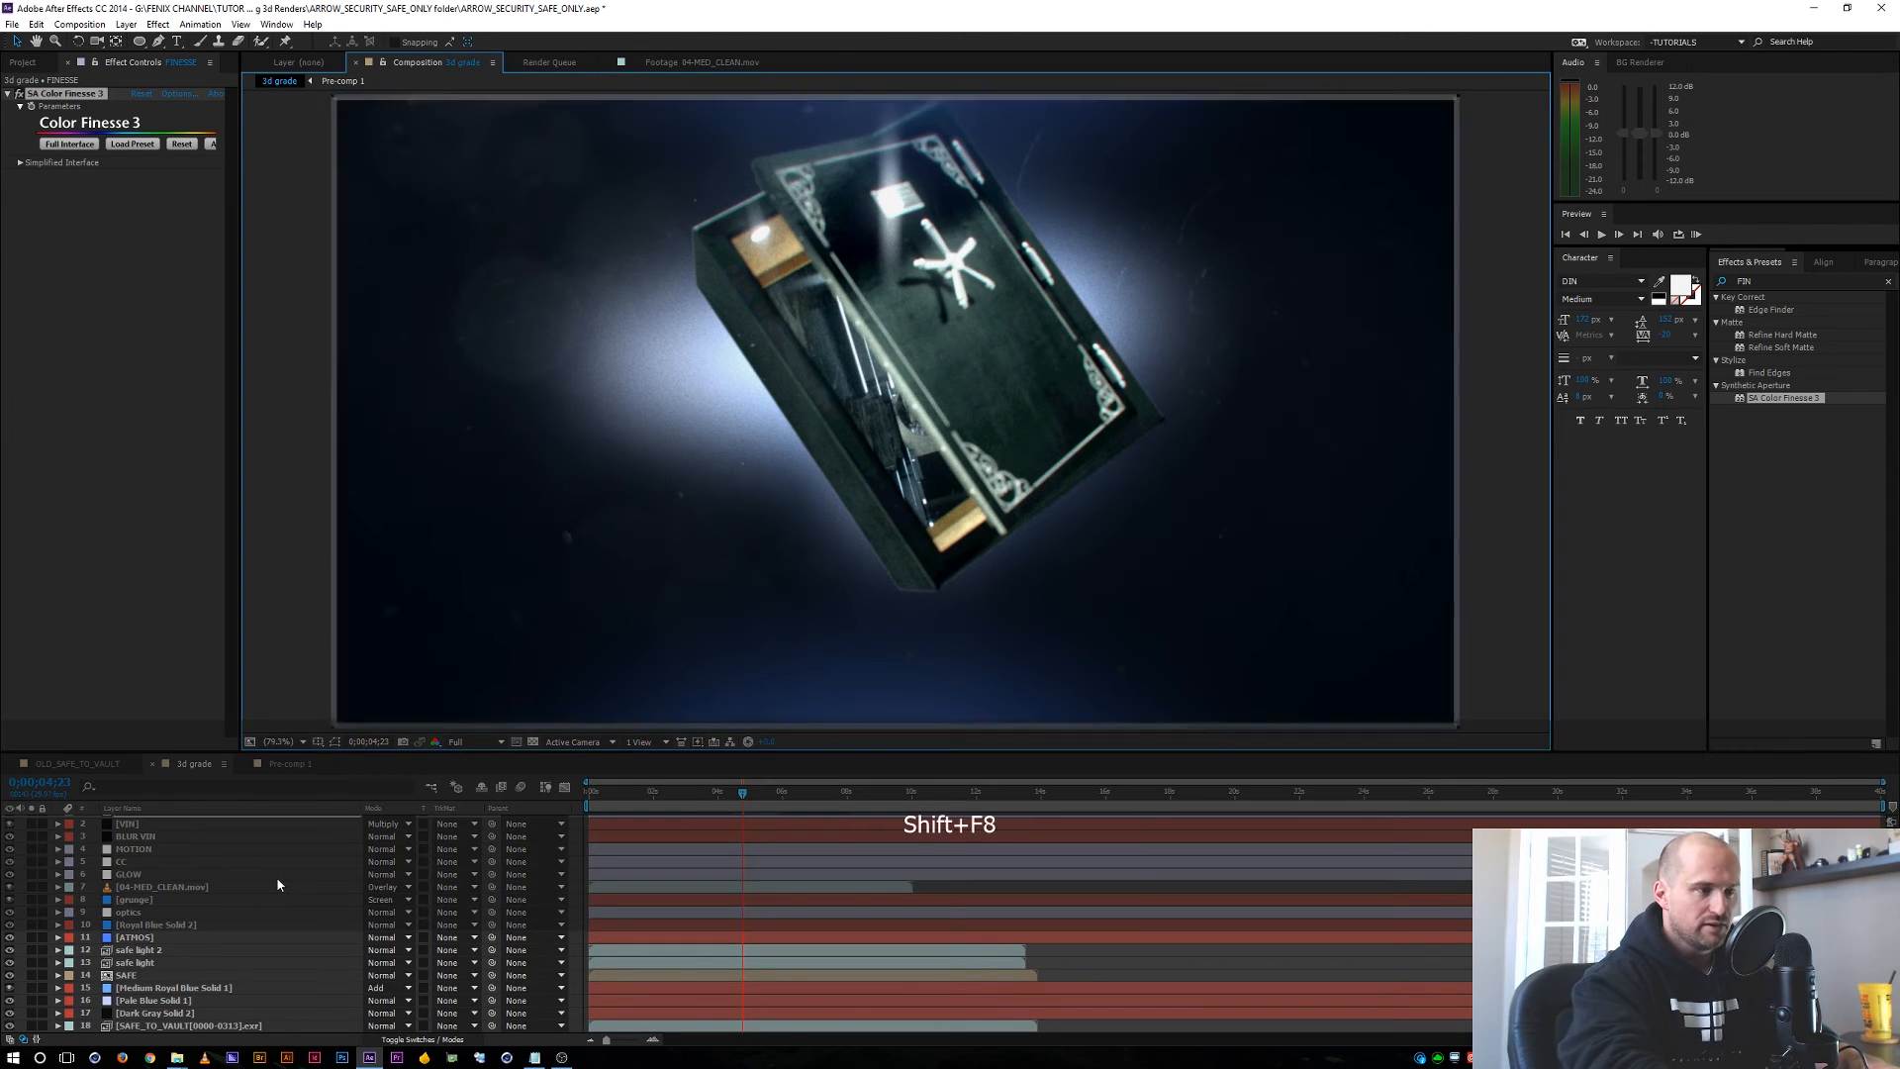
{"action": "left_click", "coordinate": [34, 1027]}
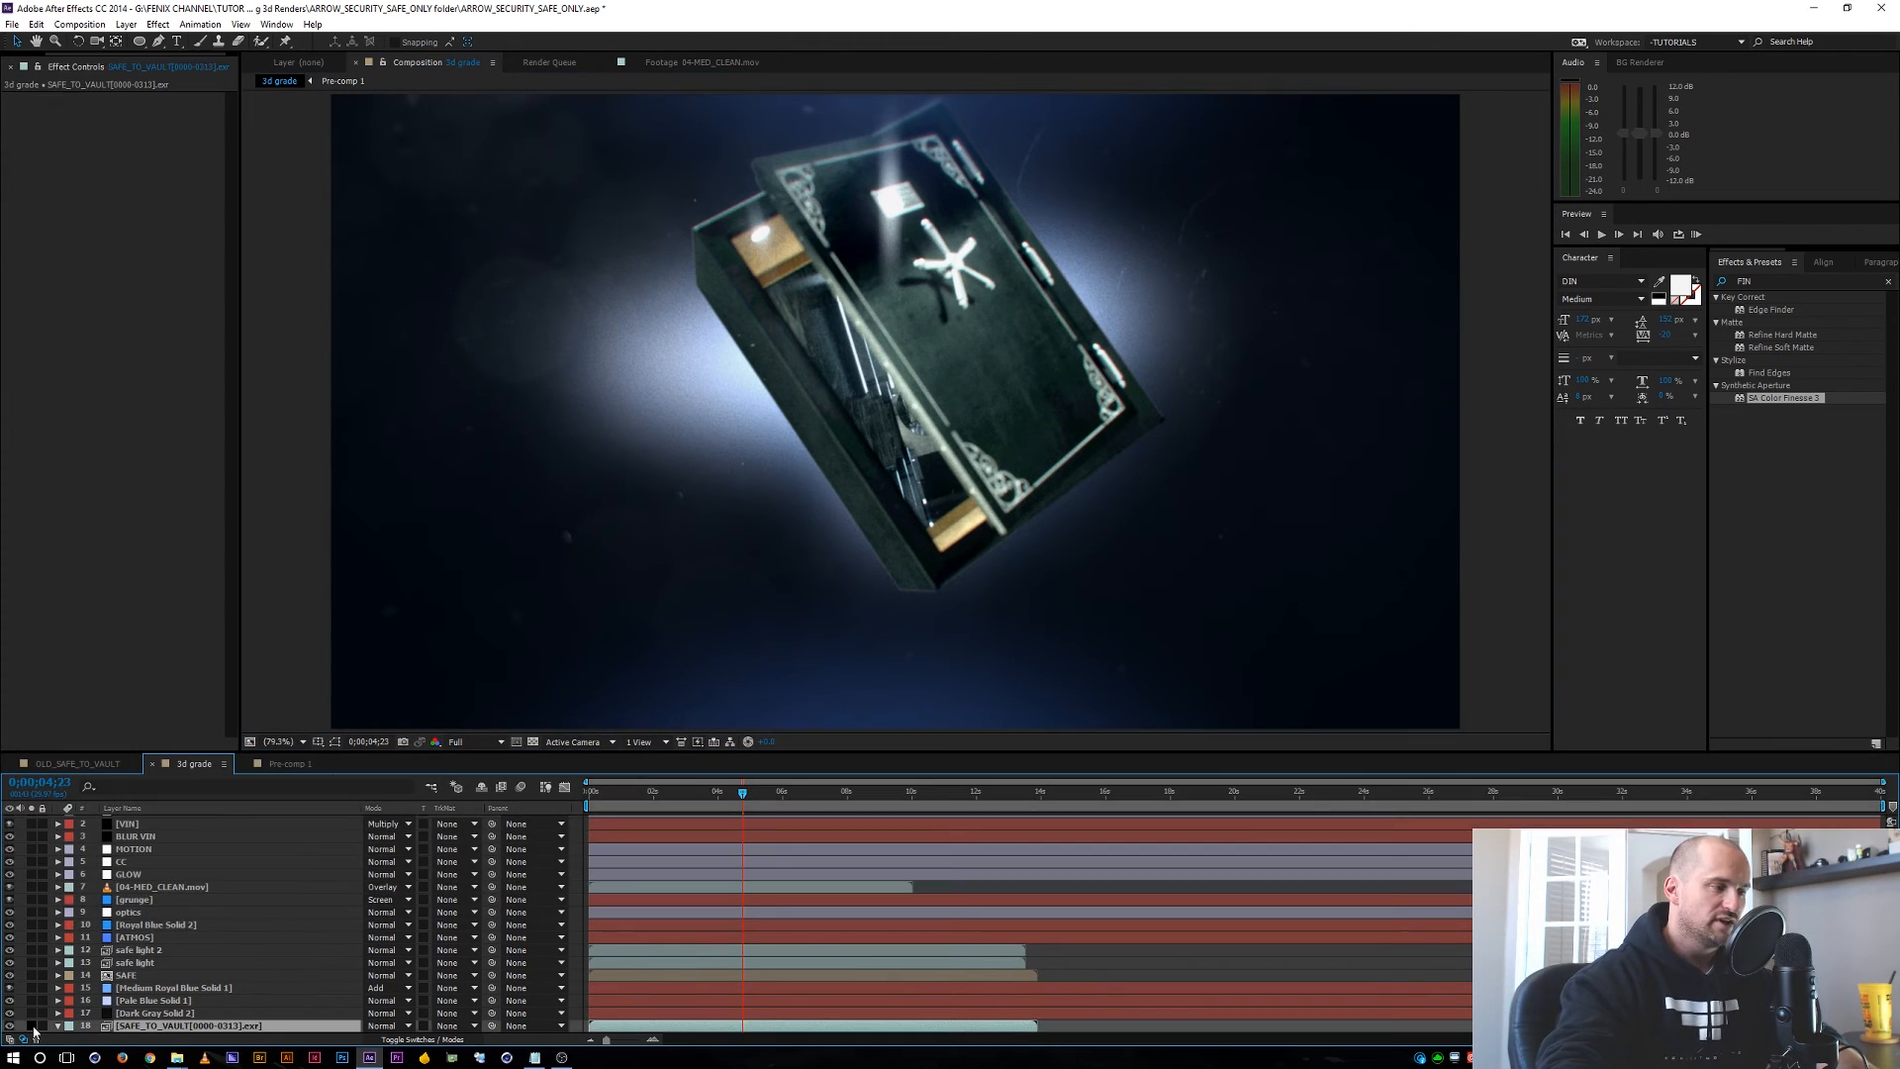
{"action": "left_click", "coordinate": [32, 1027]}
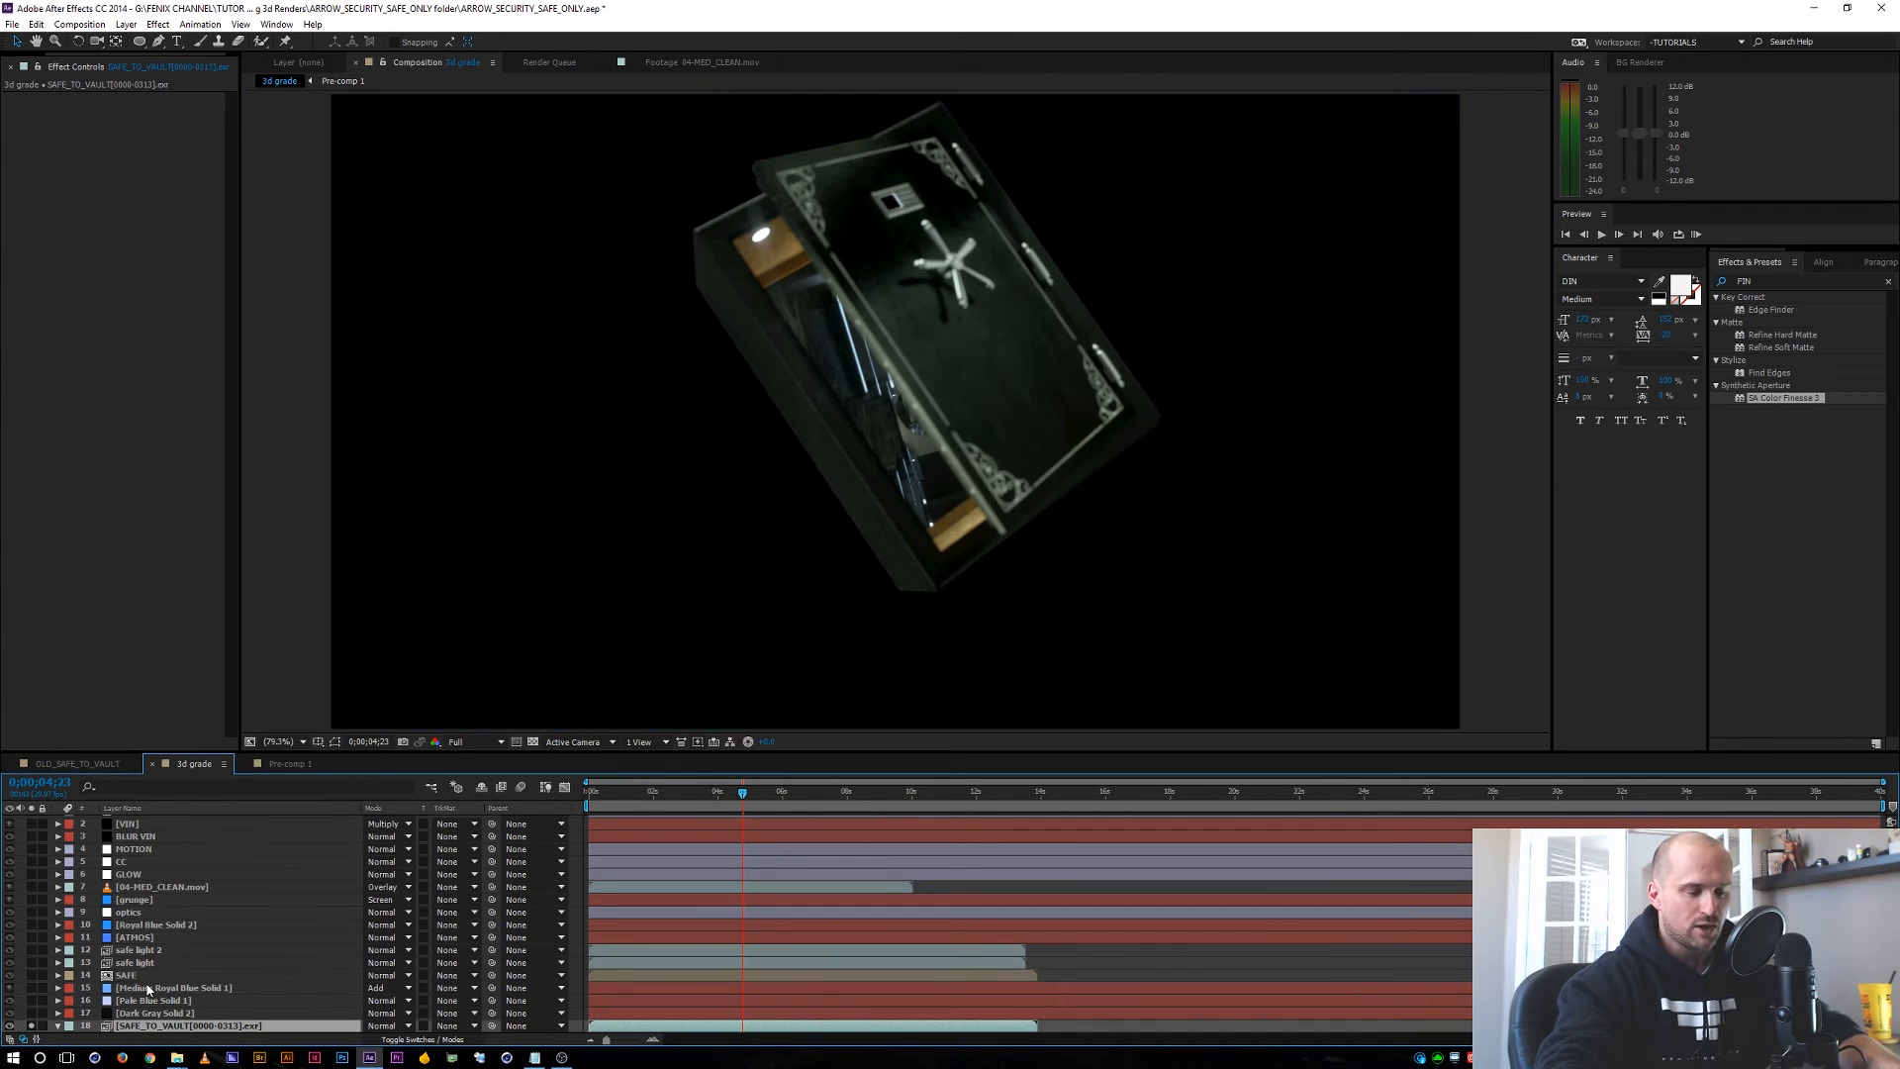
{"action": "key", "text": "F8"}
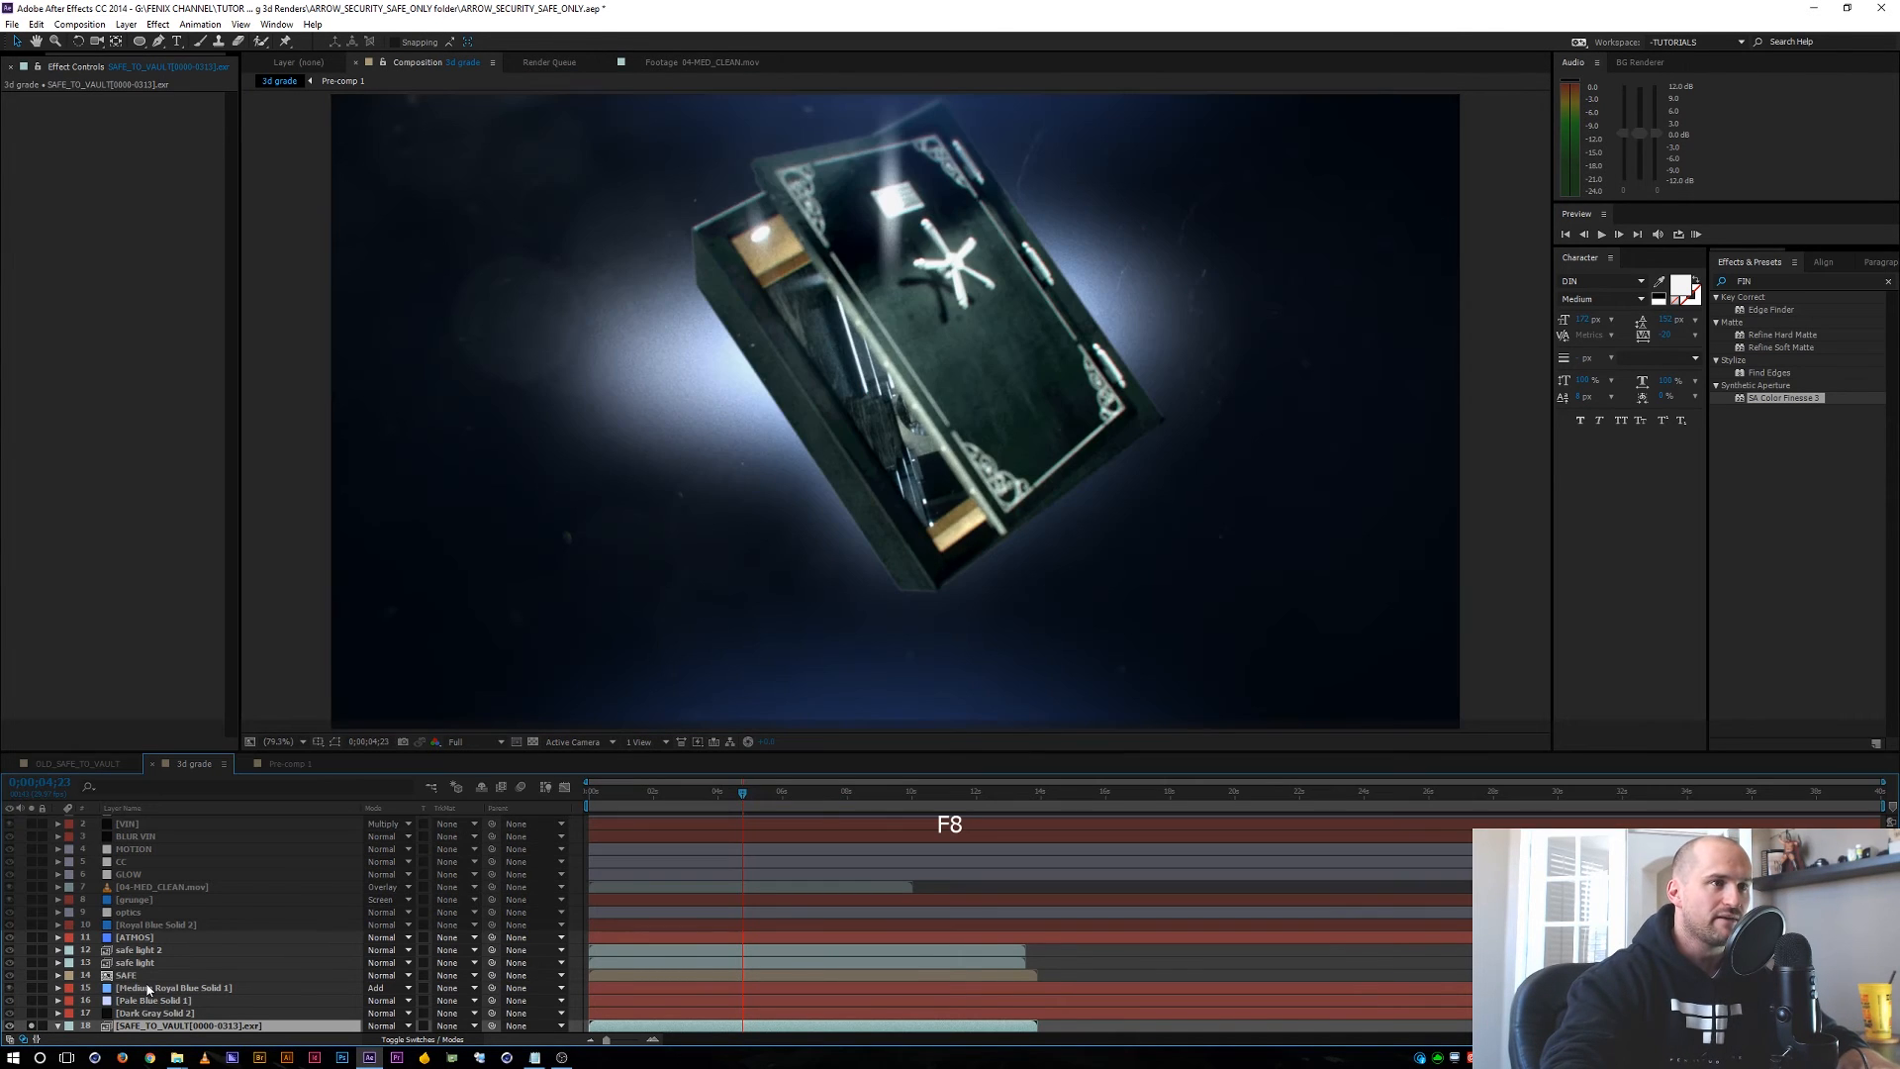
{"action": "key", "text": "F8"}
{"action": "key", "text": "F8"}
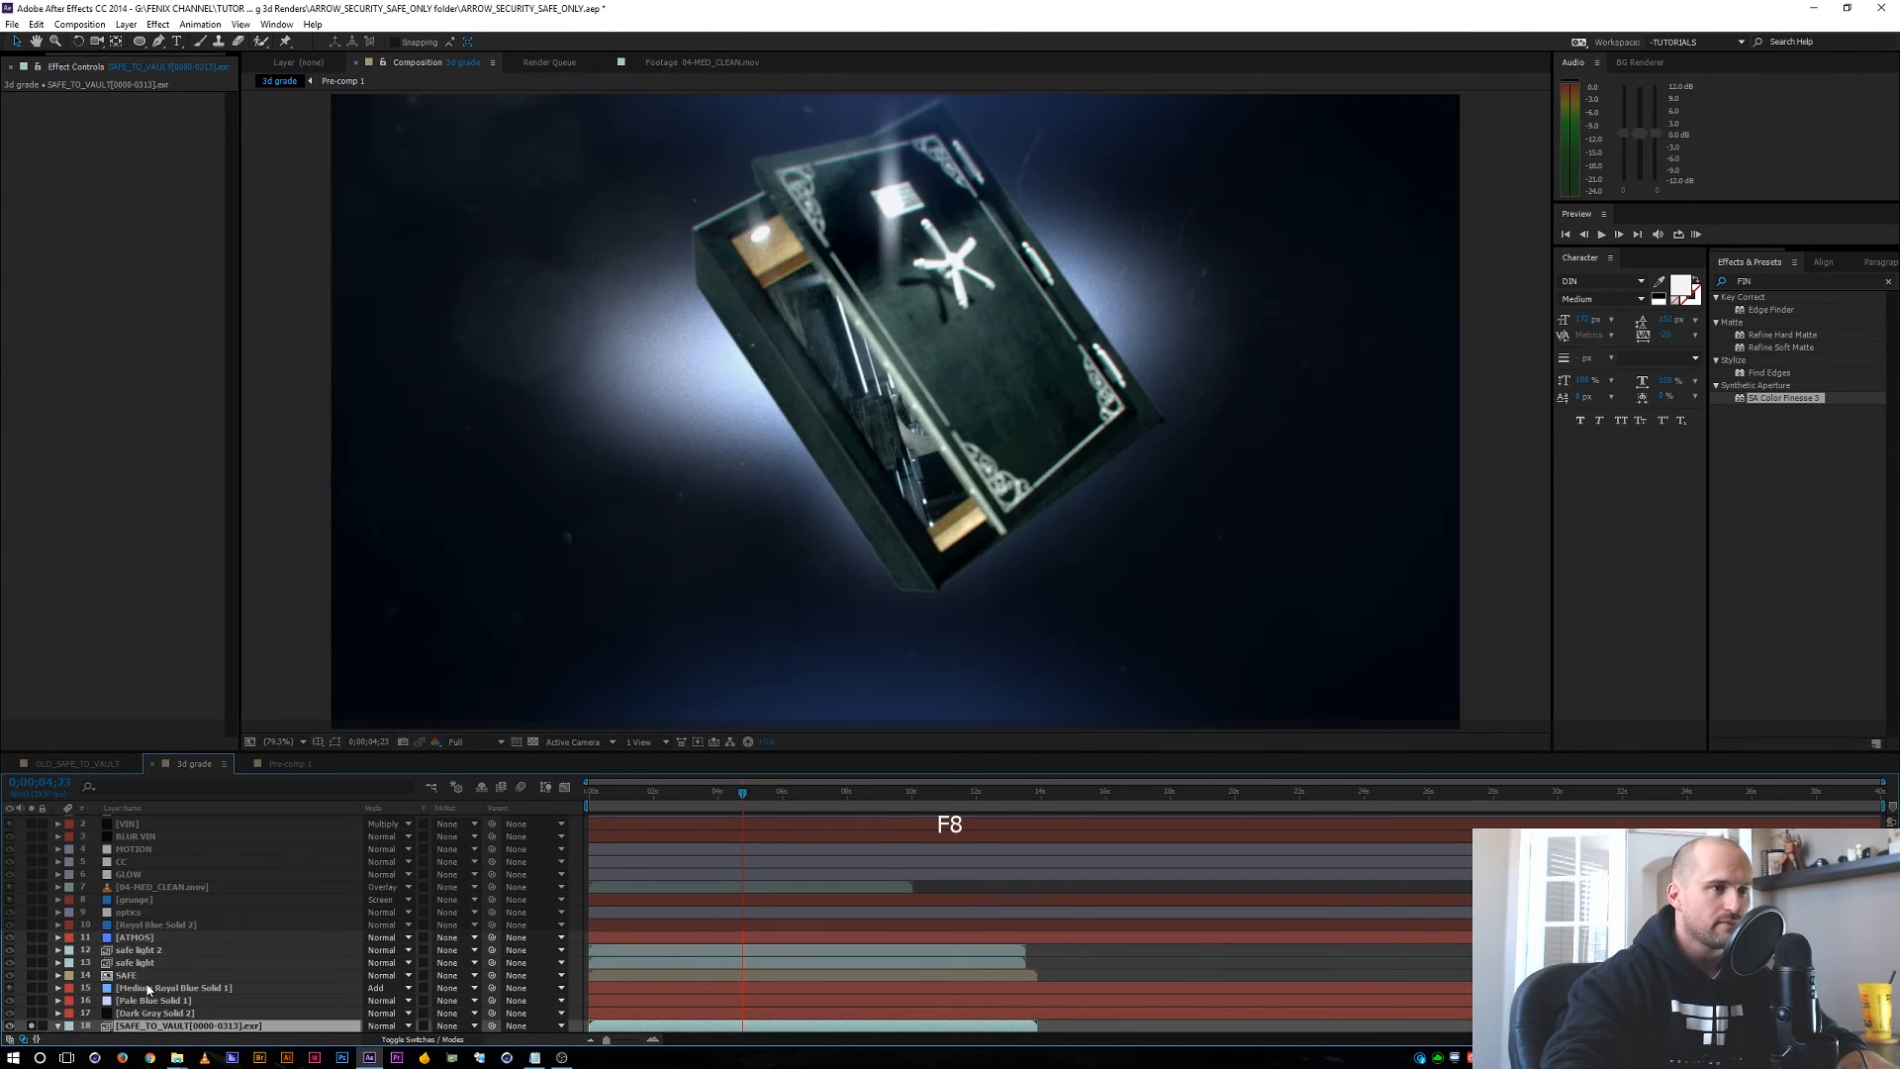
{"action": "key", "text": "F8"}
{"action": "key", "text": "F8"}
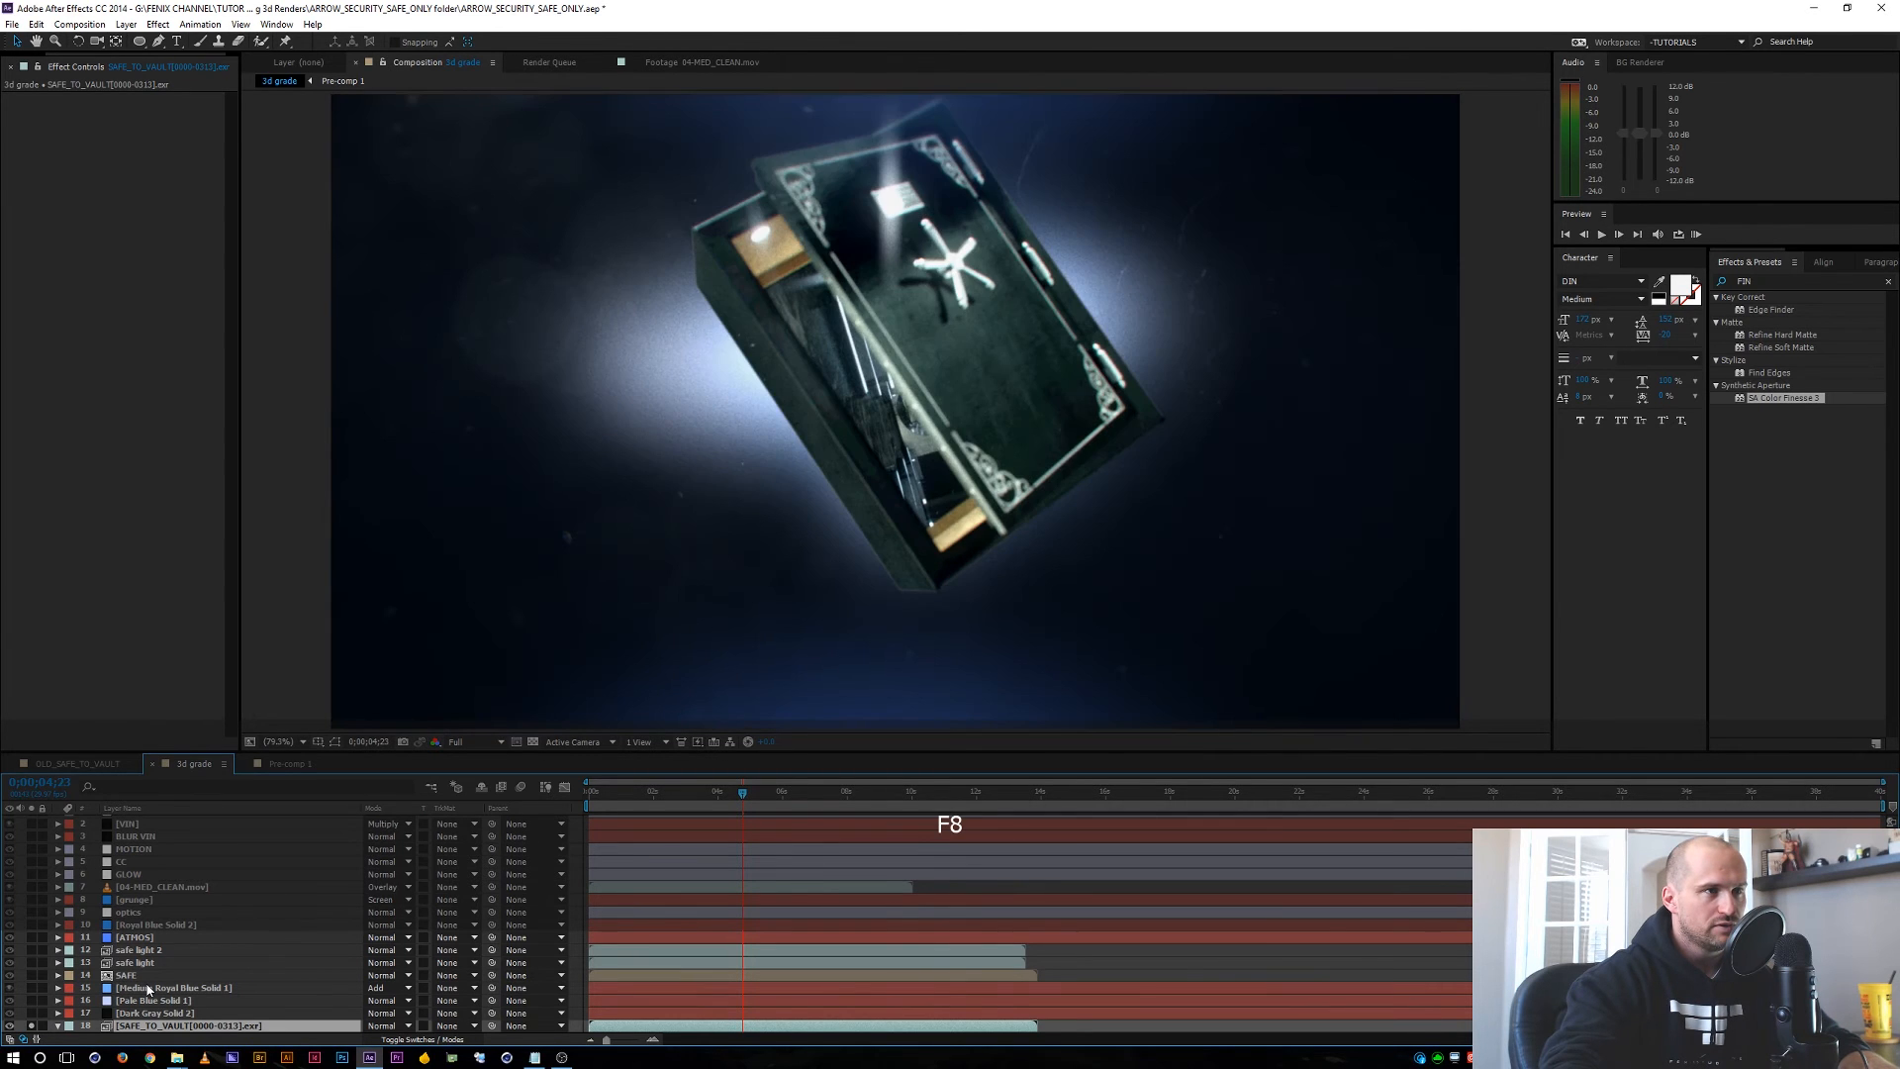
{"action": "key", "text": "F8"}
{"action": "key", "text": "F8"}
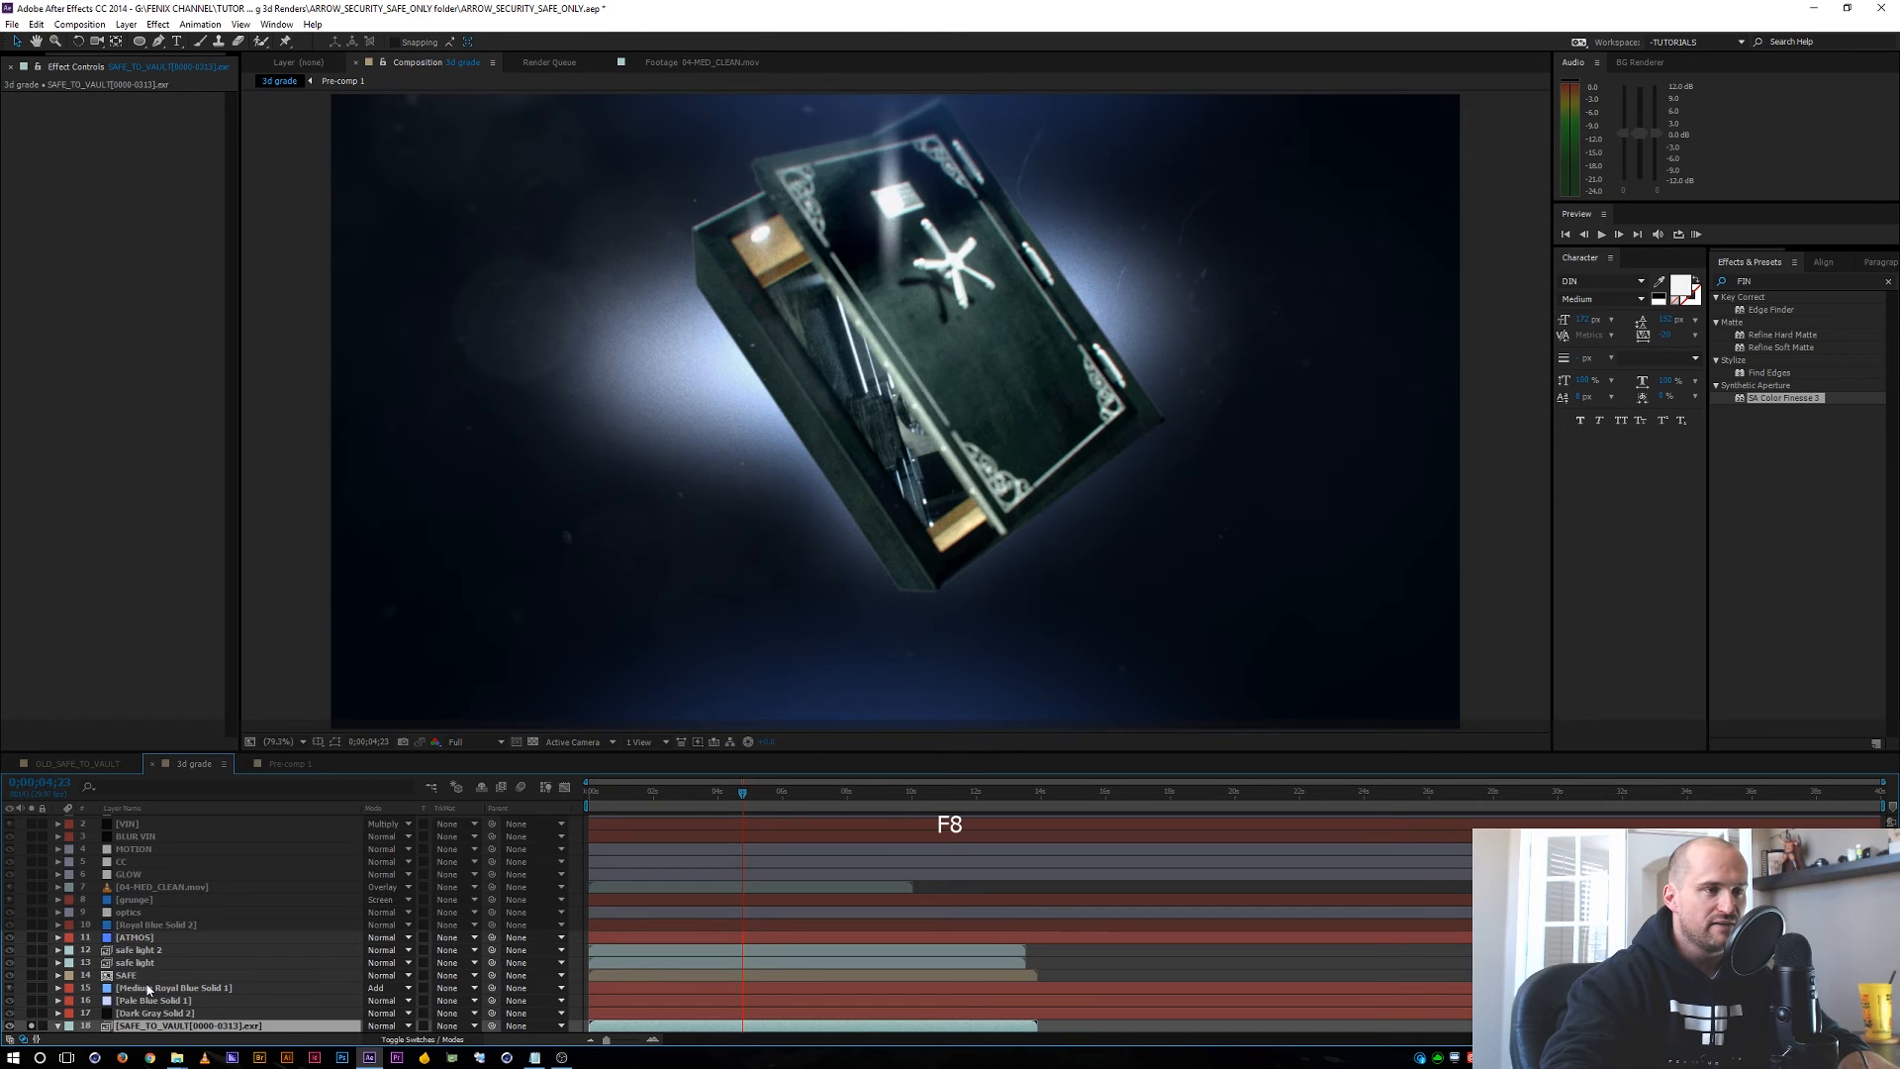
{"action": "key", "text": "F8"}
{"action": "key", "text": "F8"}
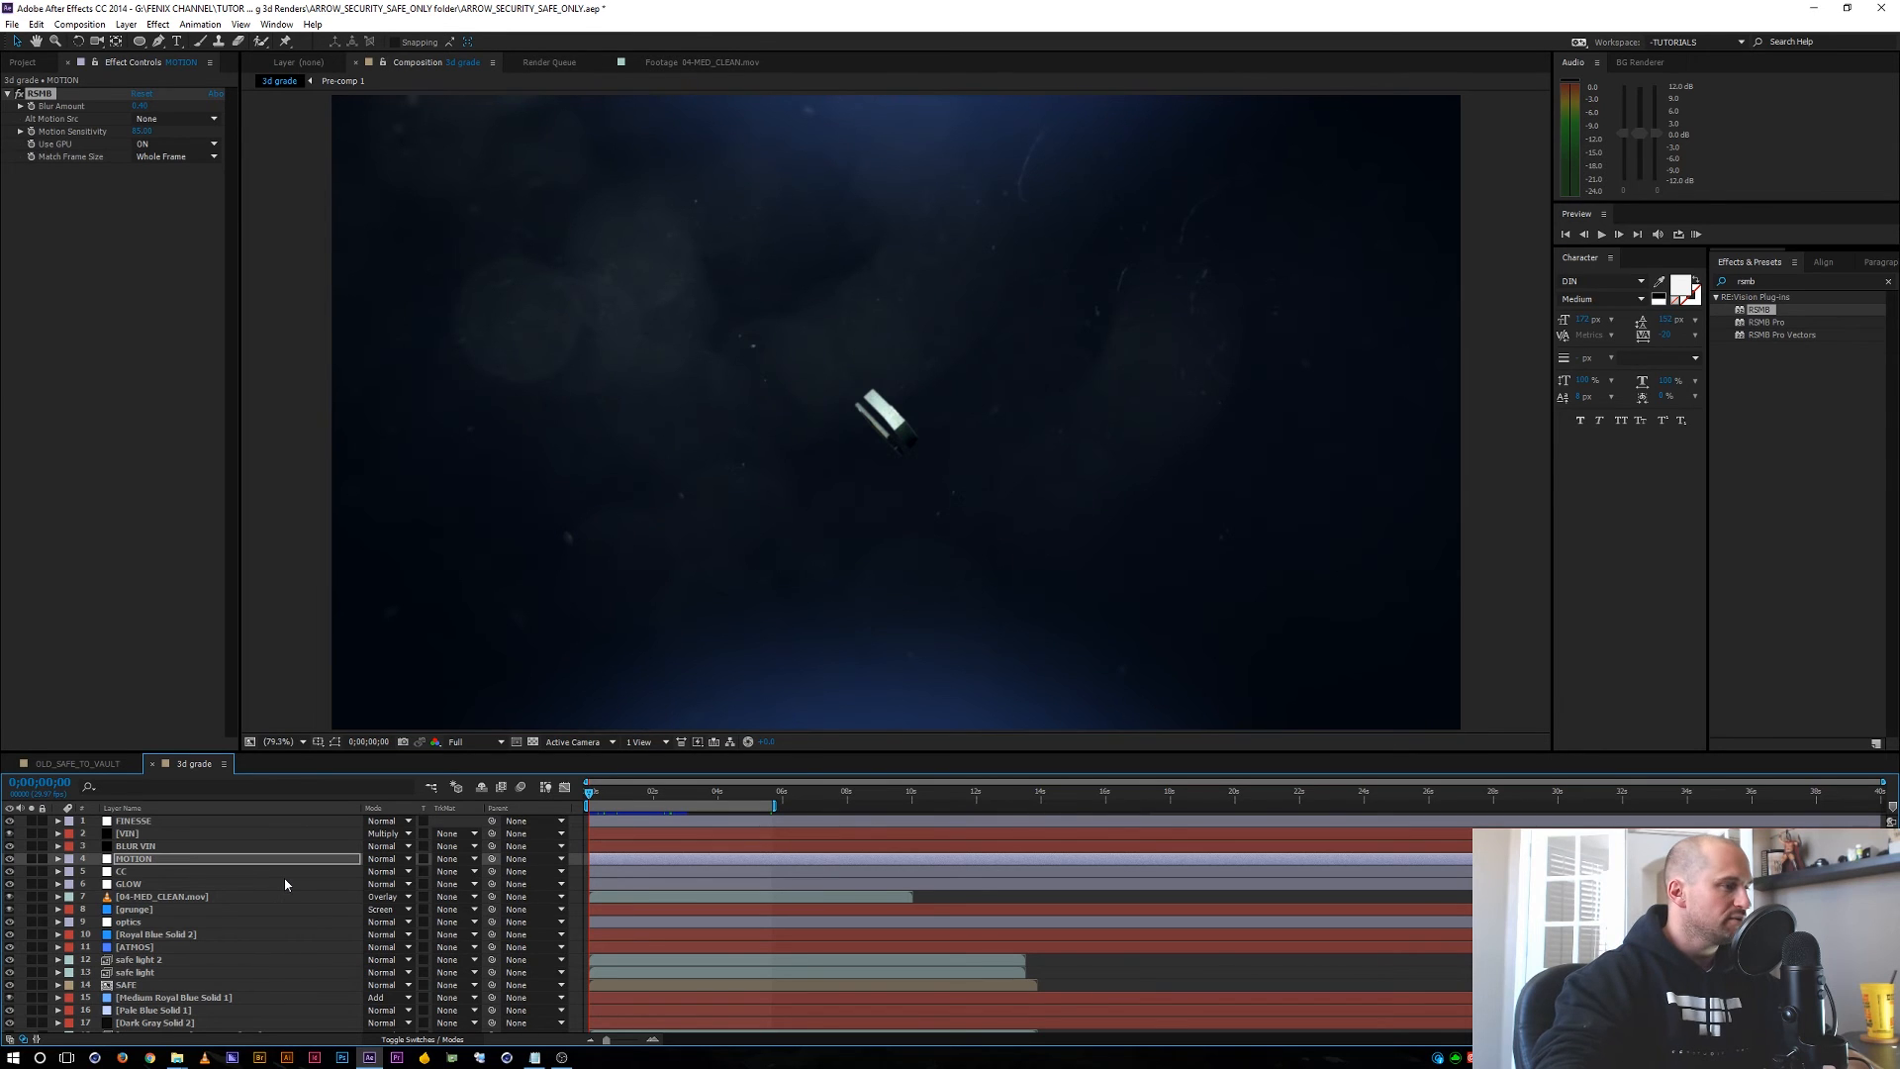
{"action": "scroll", "coordinate": [262, 879], "scroll_direction": "down", "scroll_amount": 2}
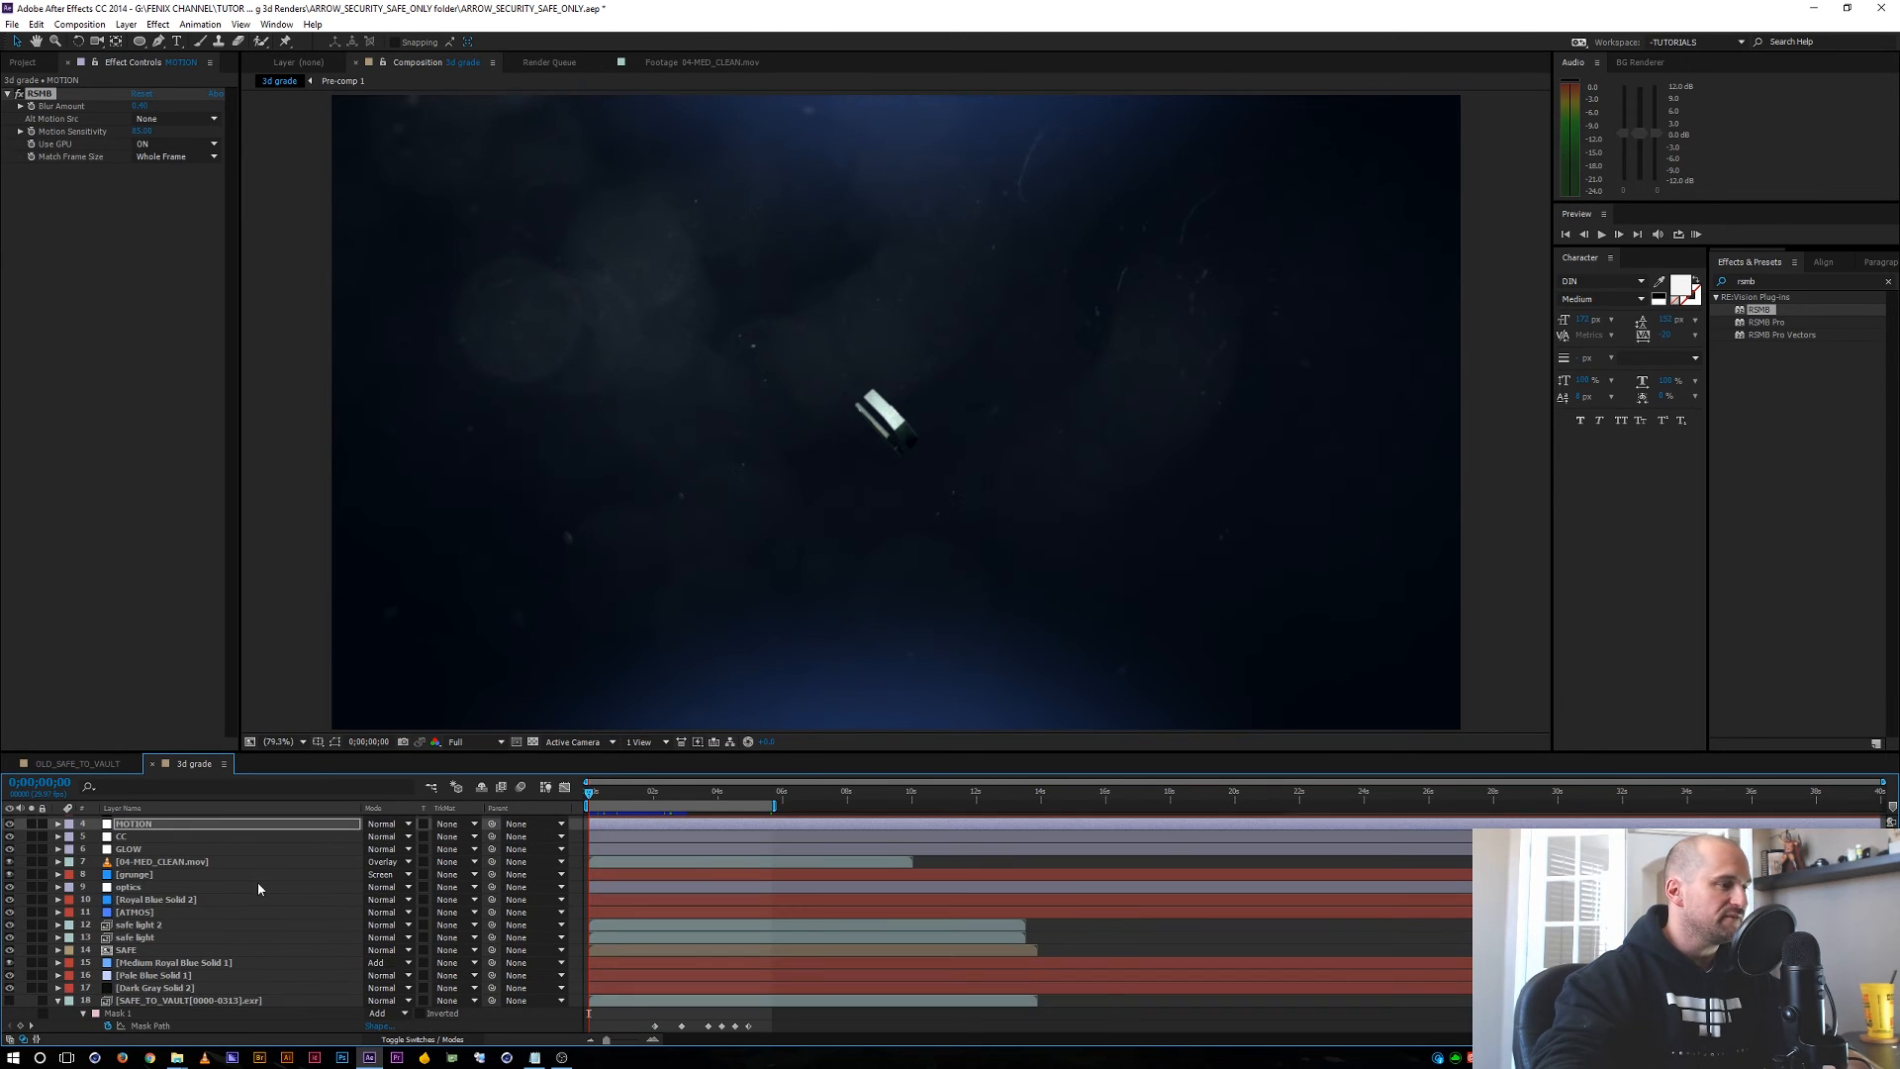
Solo the SAFE layer and add a Camera Lens Blur effect to it.
{"action": "left_click", "coordinate": [58, 1002]}
{"action": "left_click", "coordinate": [27, 975]}
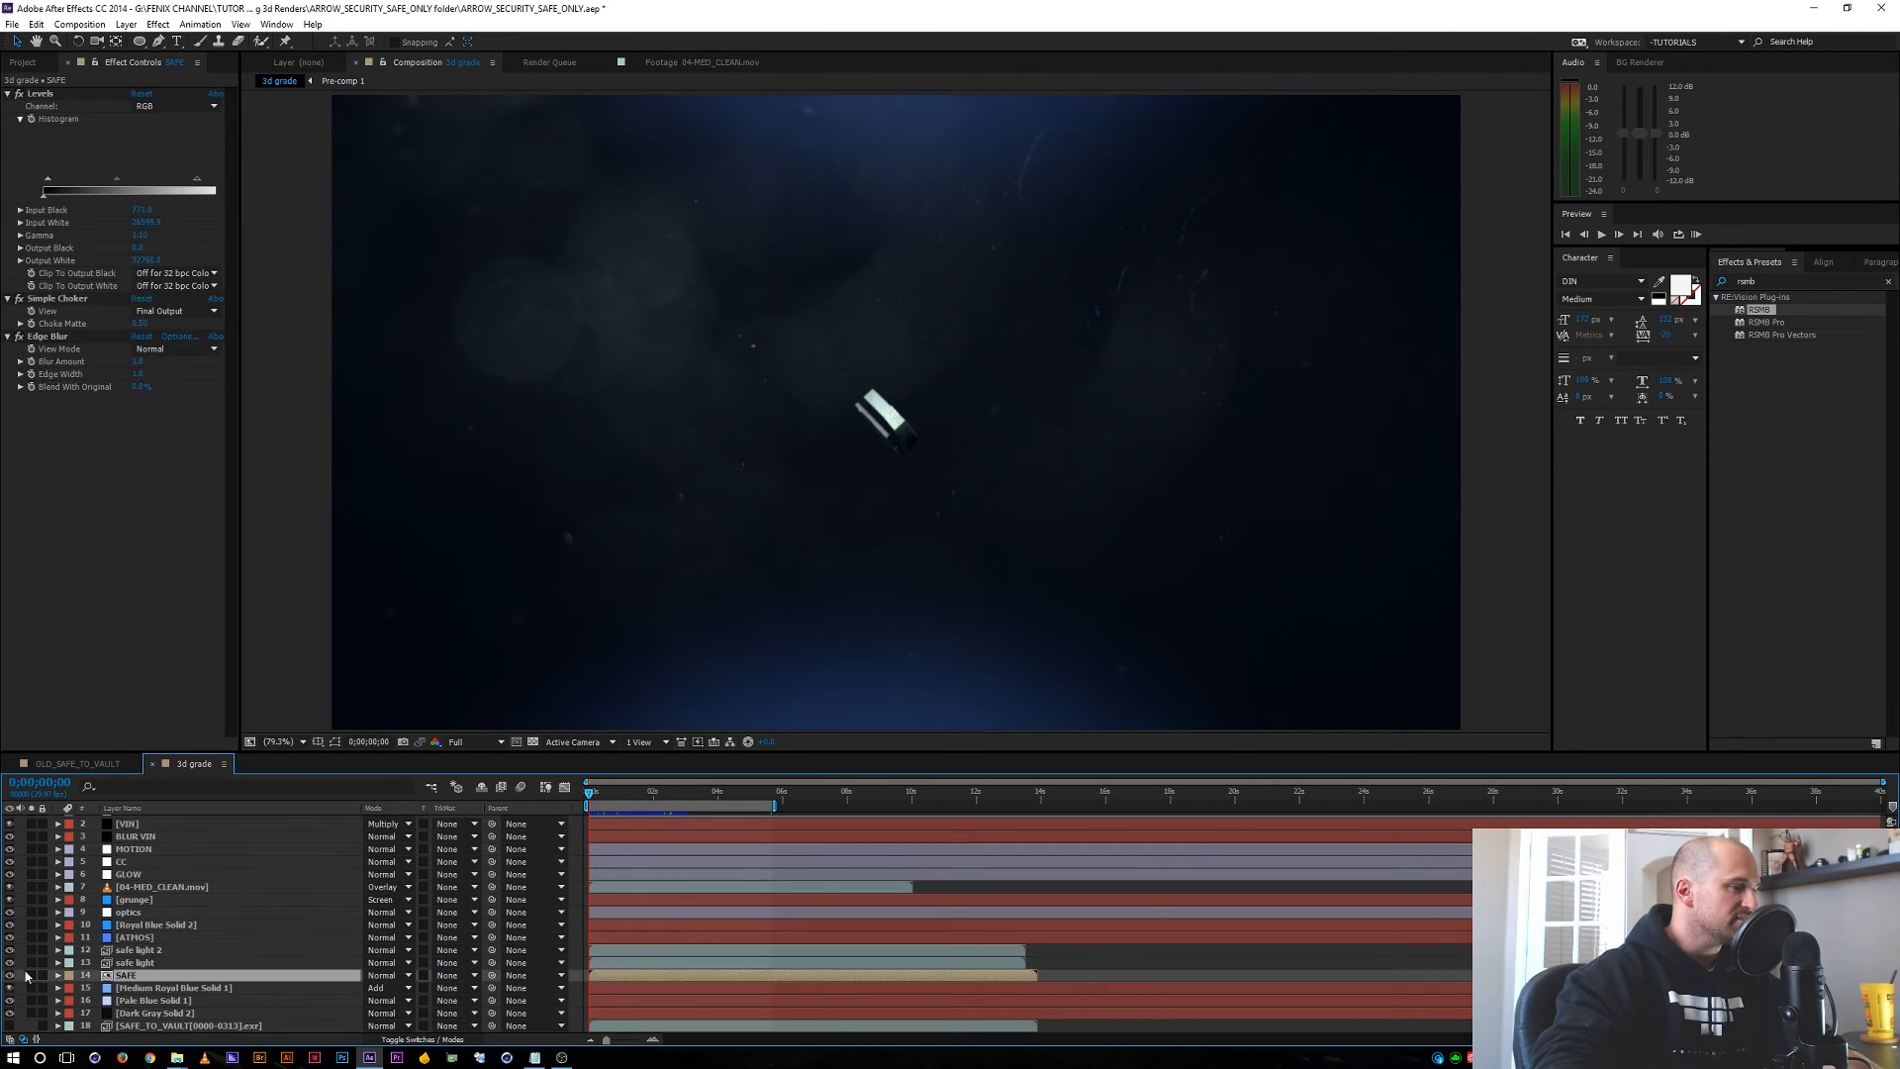
{"action": "left_click", "coordinate": [31, 975]}
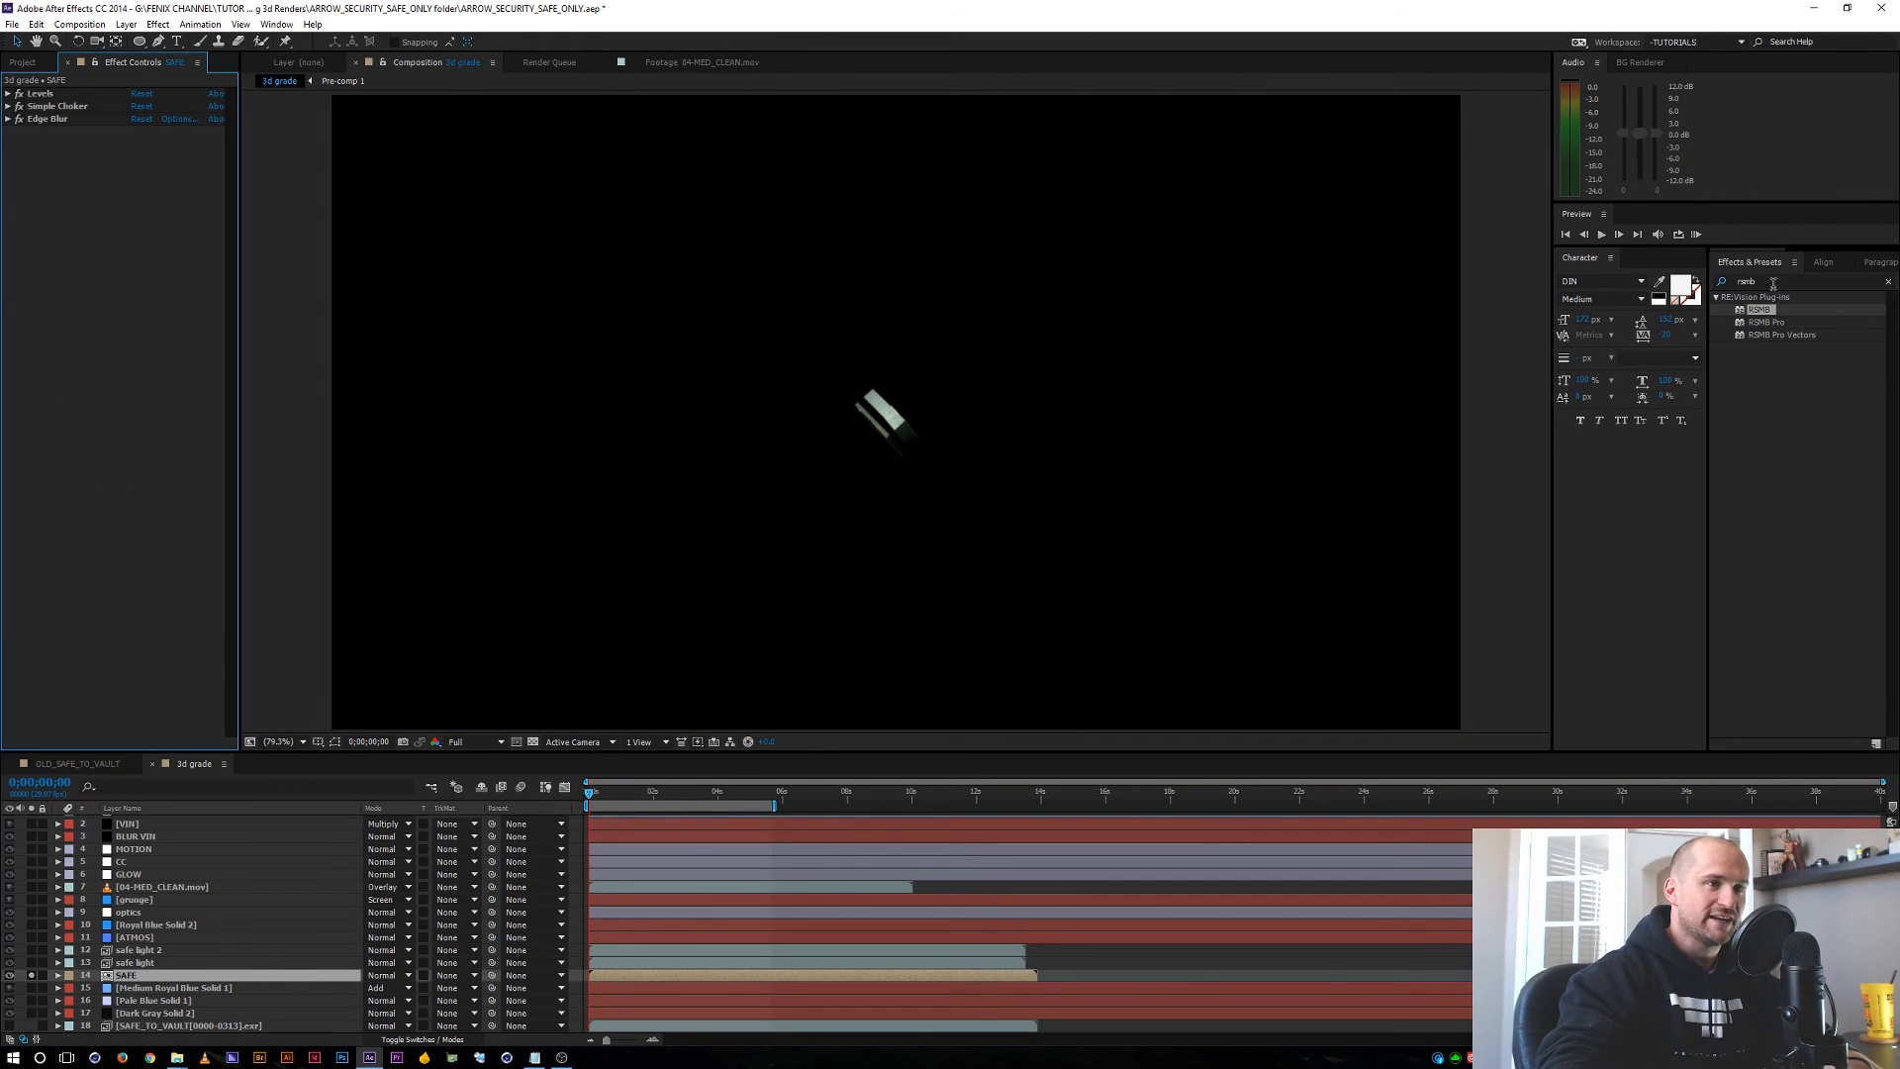
{"action": "left_click", "coordinate": [1774, 284]}
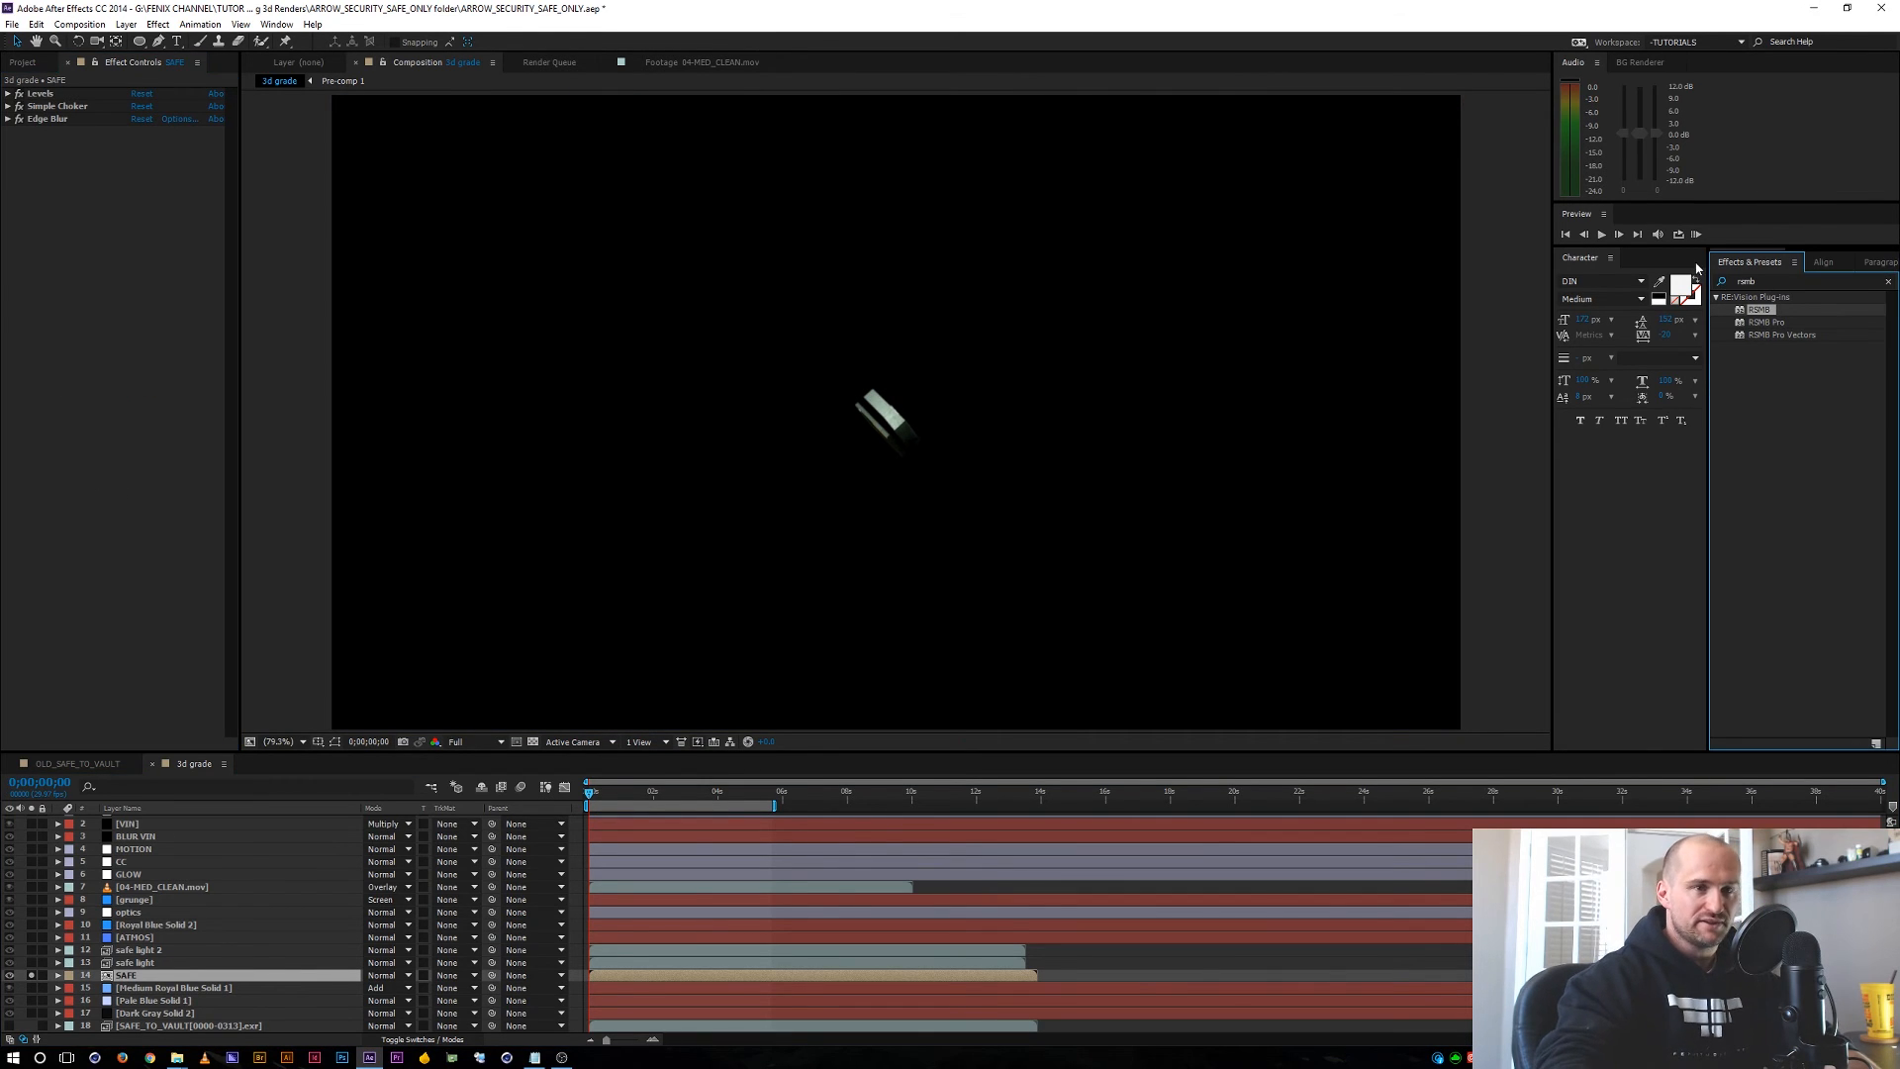
{"action": "type", "text": "camera"}
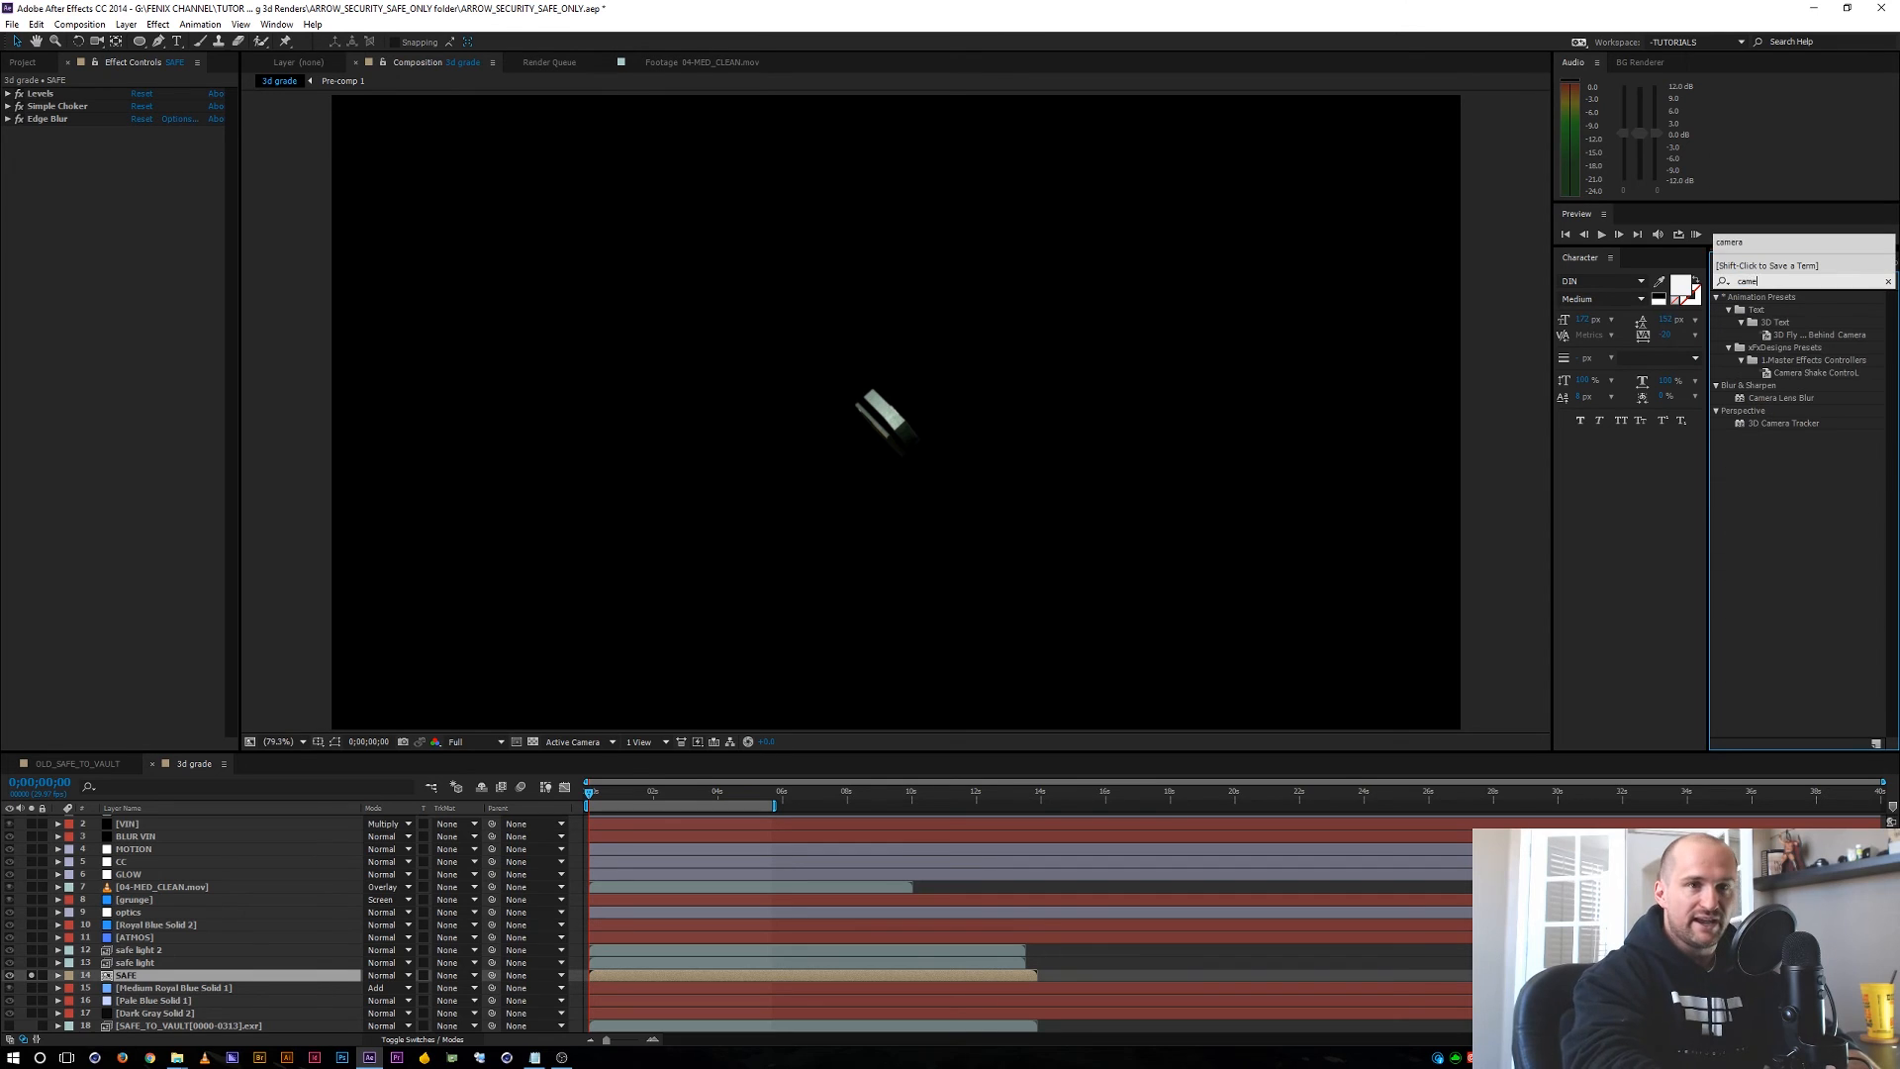
{"action": "left_click", "coordinate": [1794, 398]}
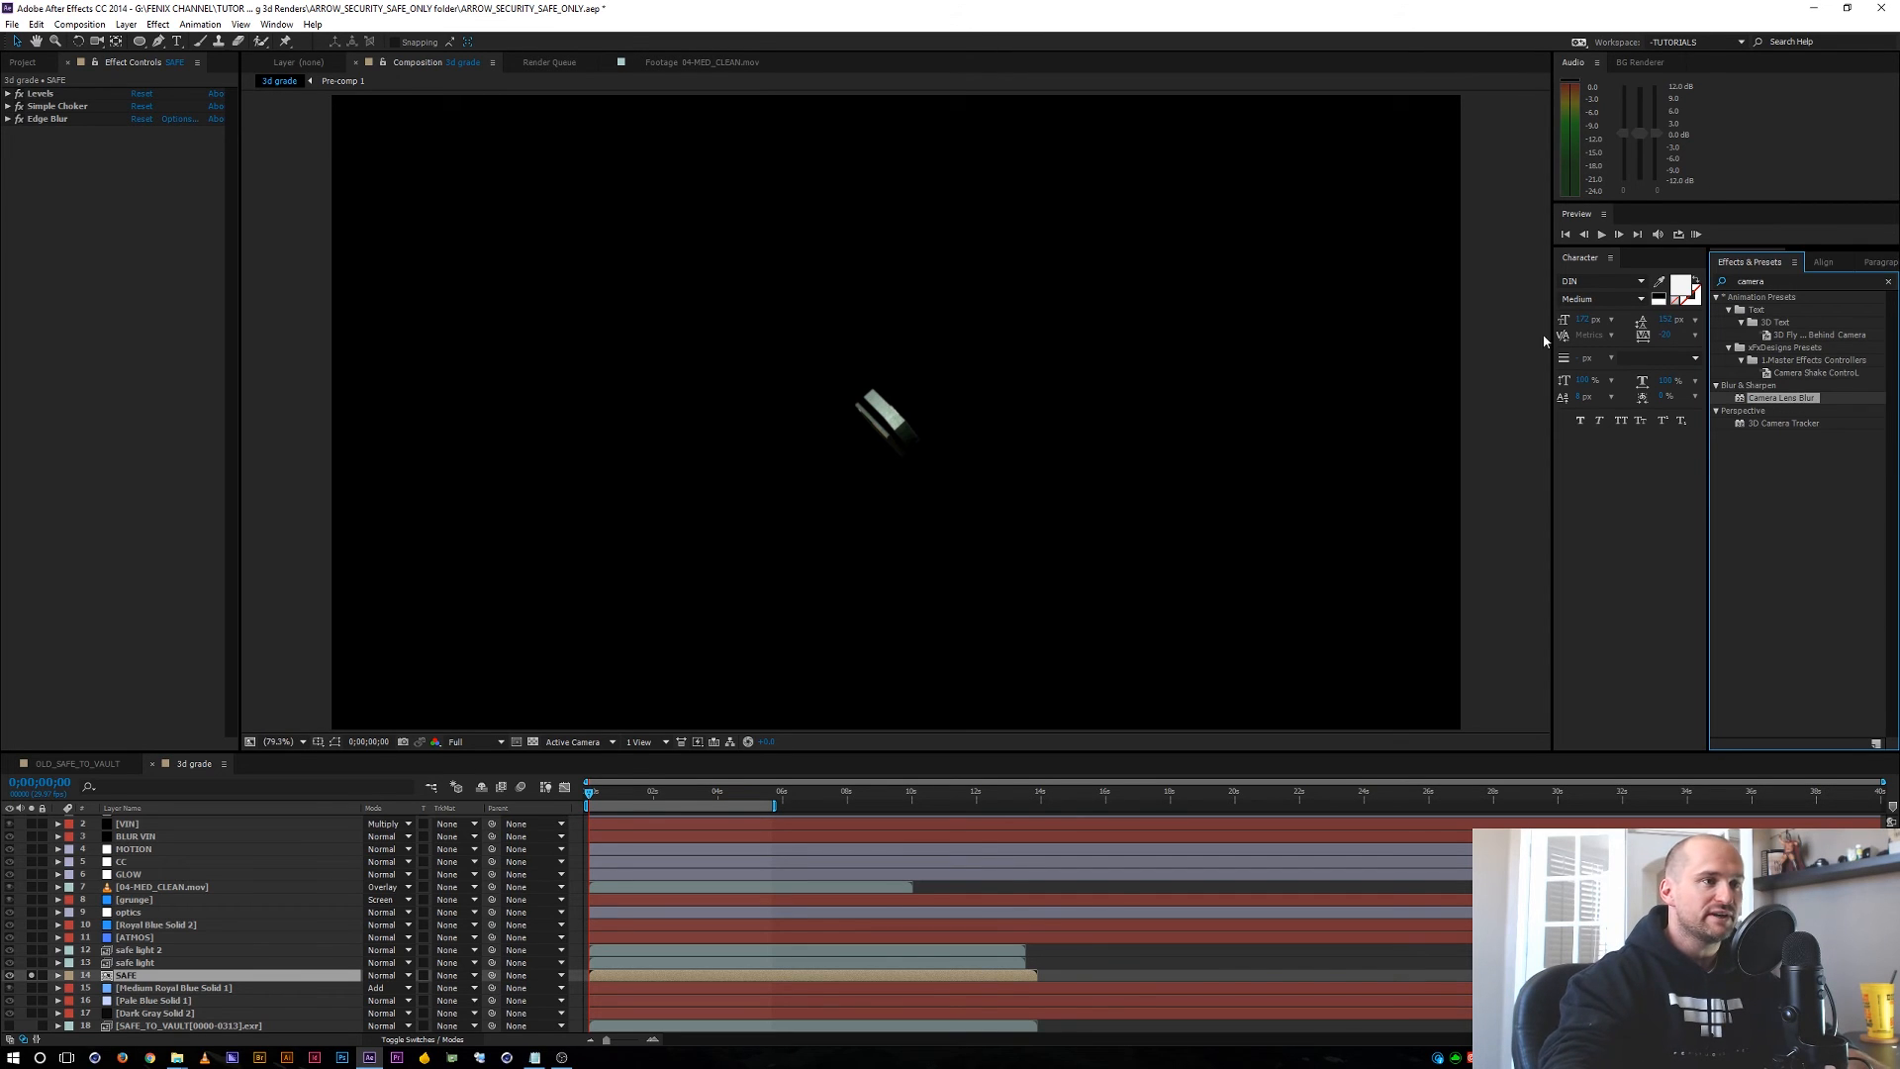
{"action": "left_click_drag", "start_coordinate": [1767, 401], "coordinate": [153, 247]}
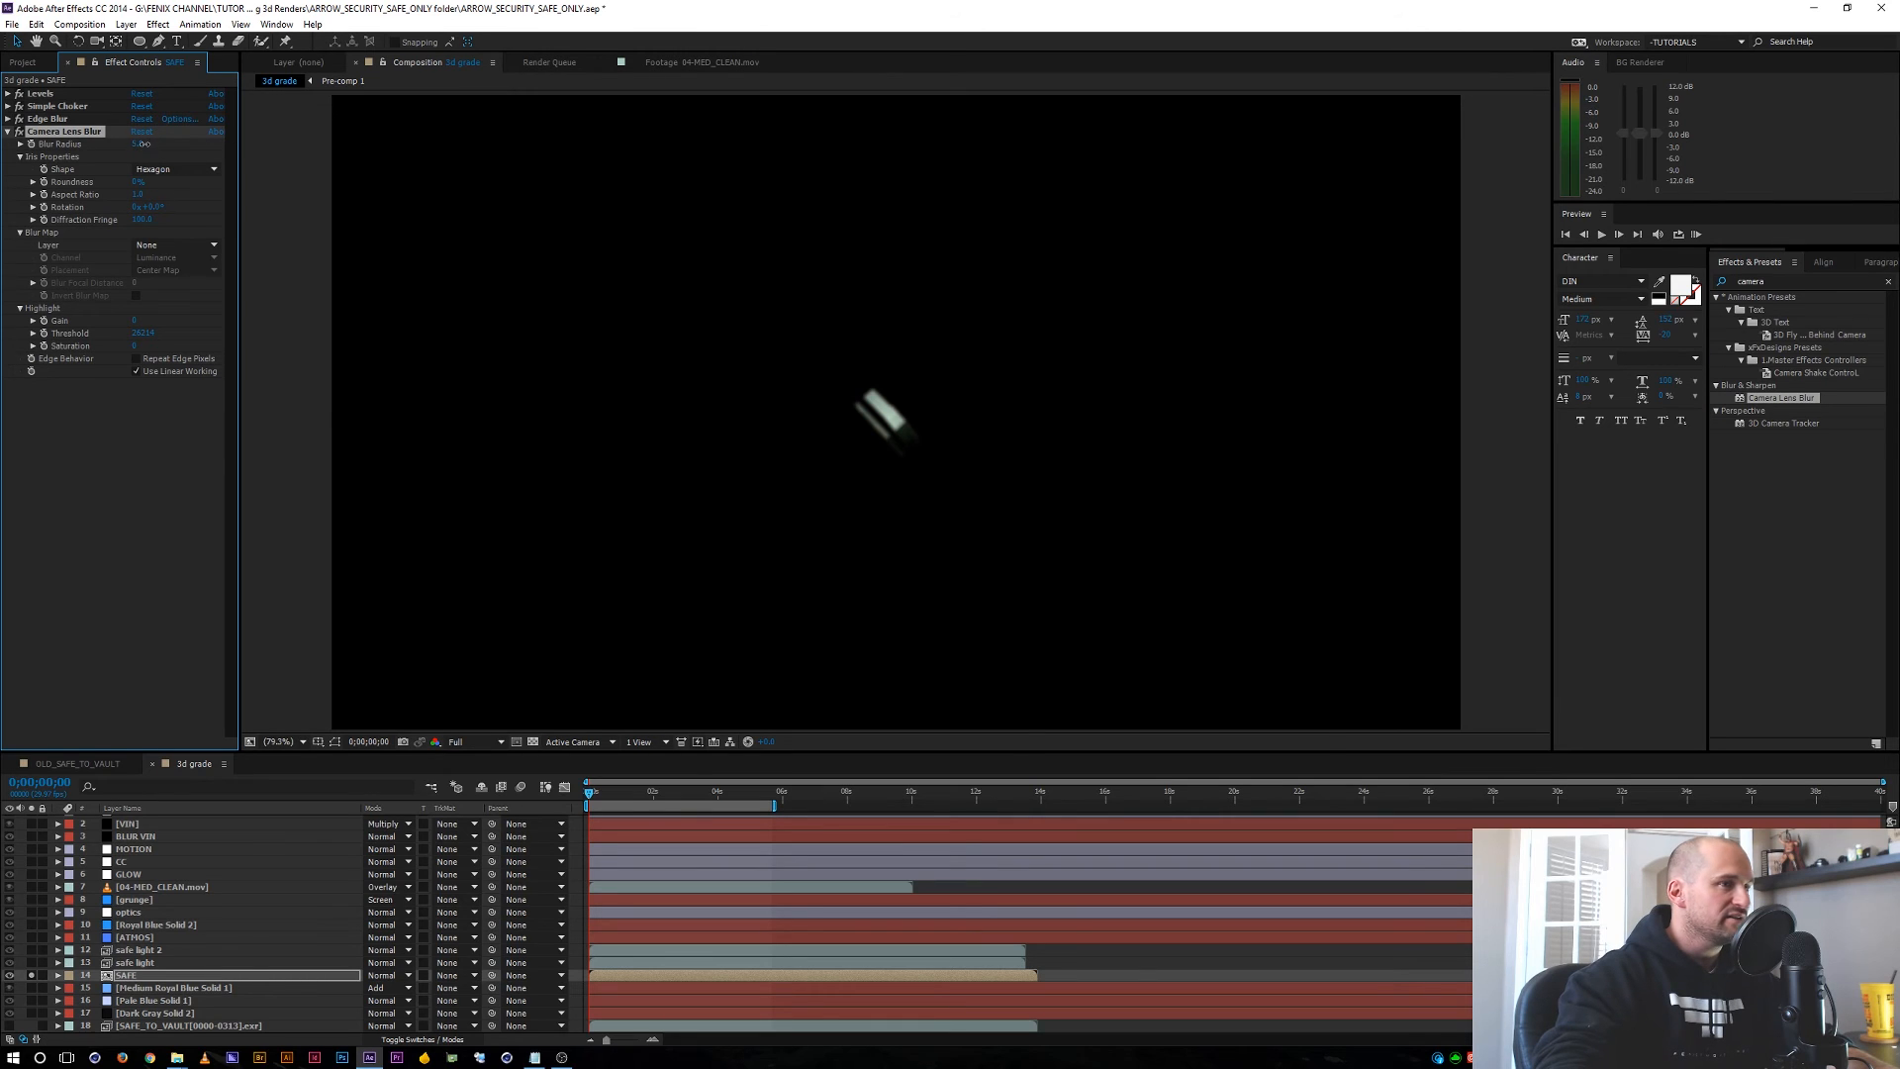
Set the Camera Lens Blur's Blur Radius to 10 and keyframe it on the SAFE layer's first frame.
{"action": "left_click_drag", "start_coordinate": [145, 143], "coordinate": [158, 143]}
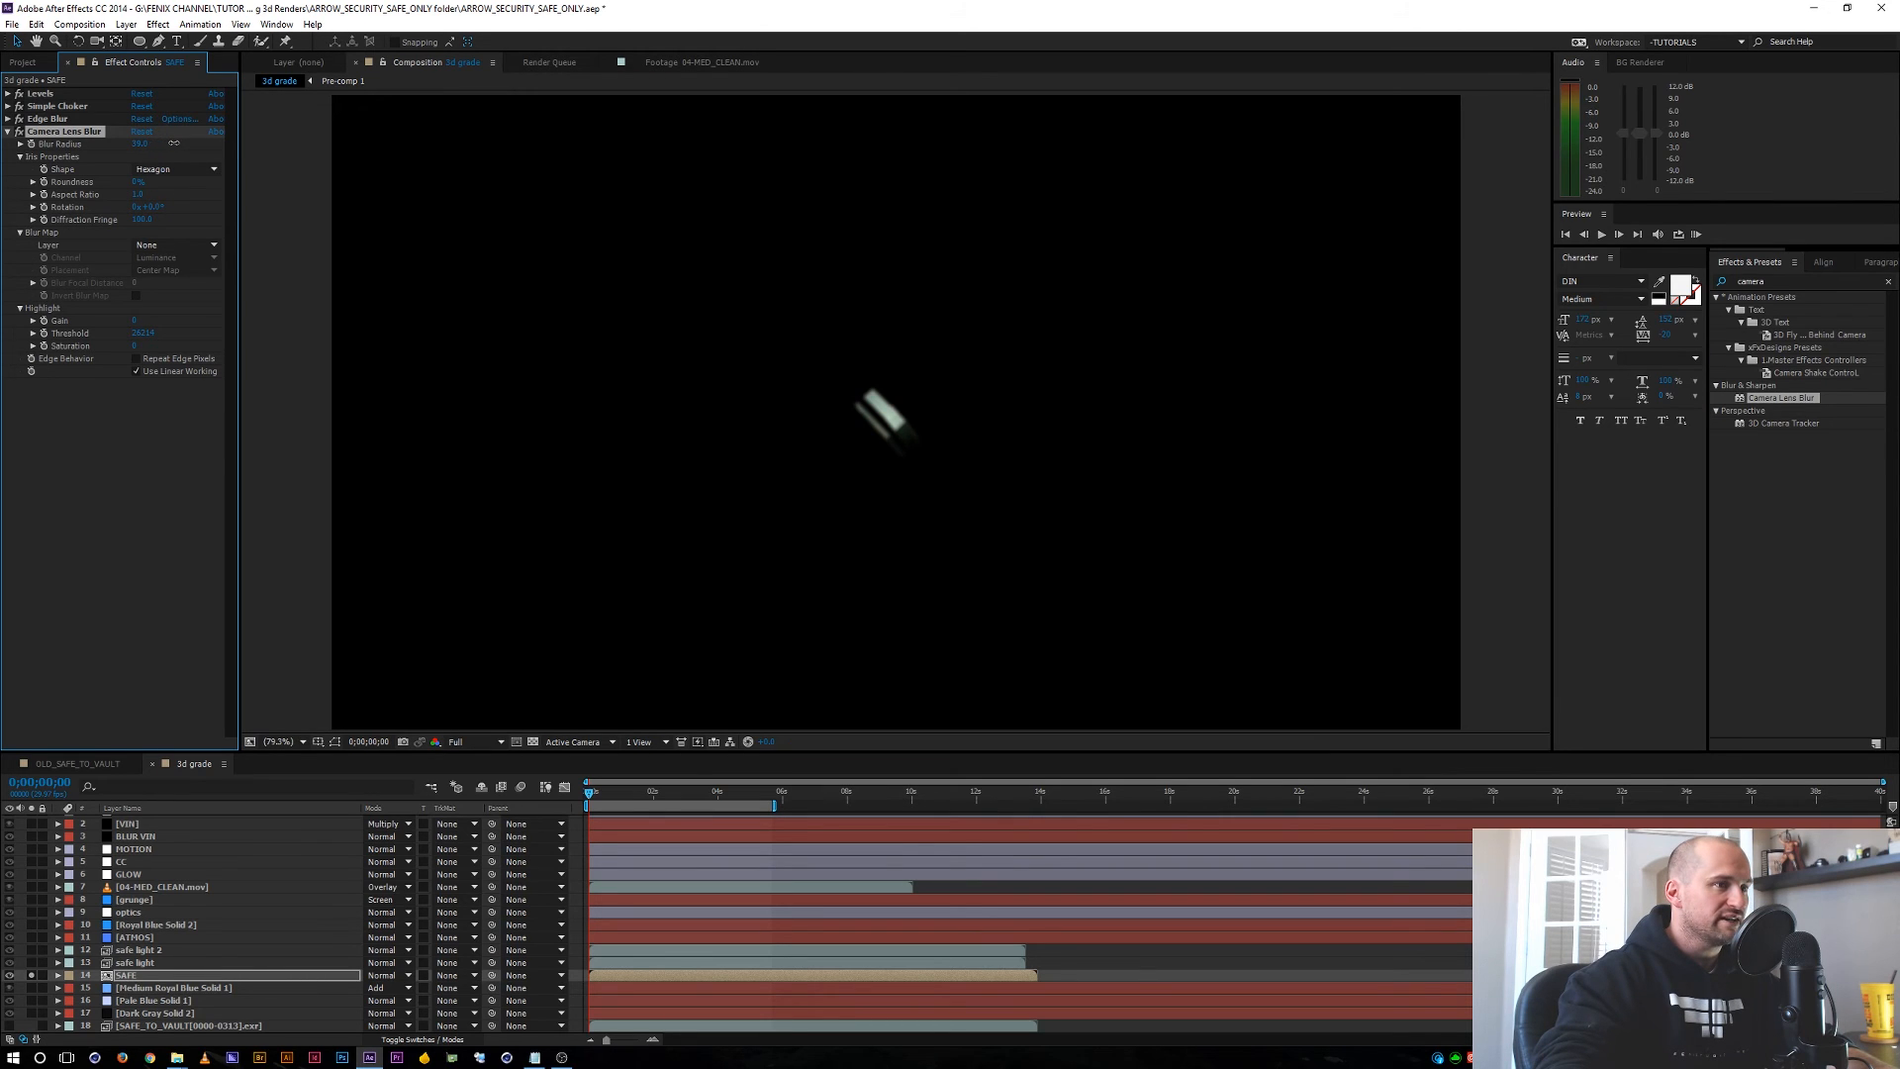
{"action": "left_click", "coordinate": [138, 145]}
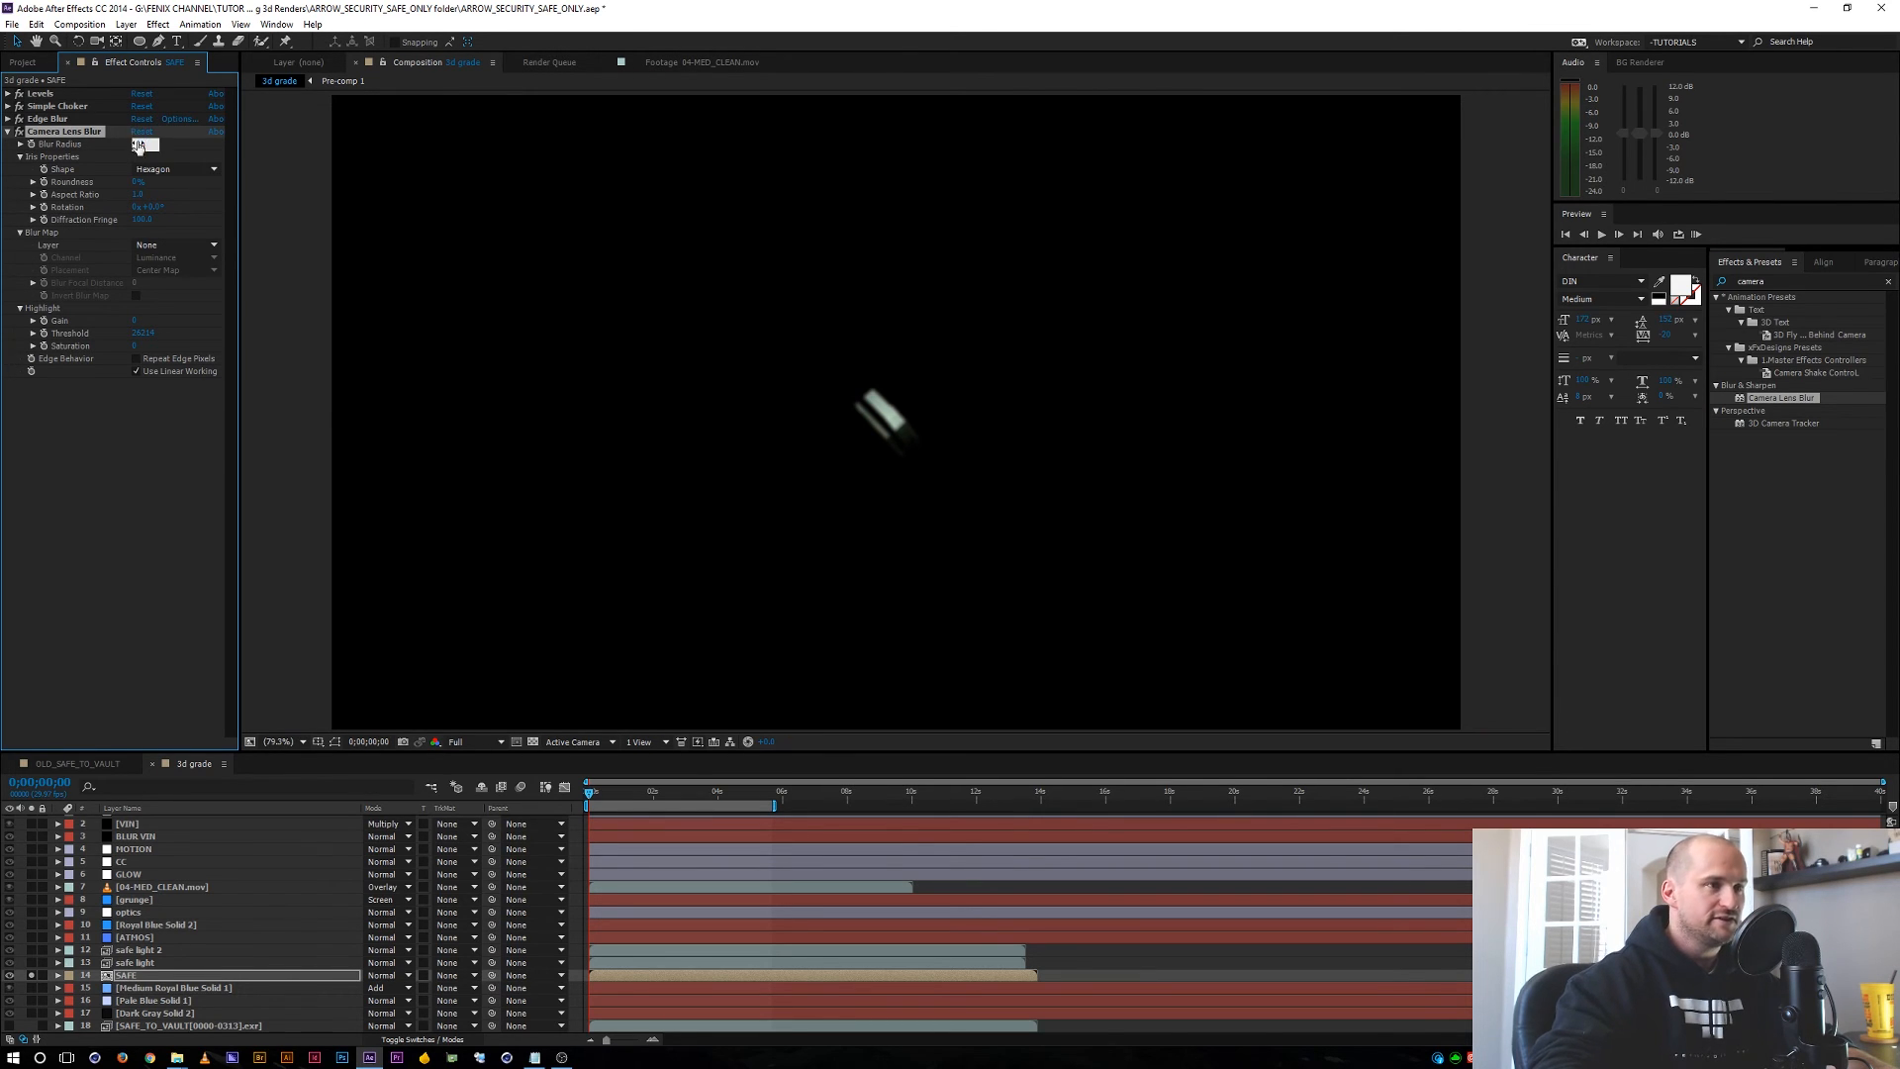
{"action": "type", "text": "10"}
{"action": "key", "text": "Return"}
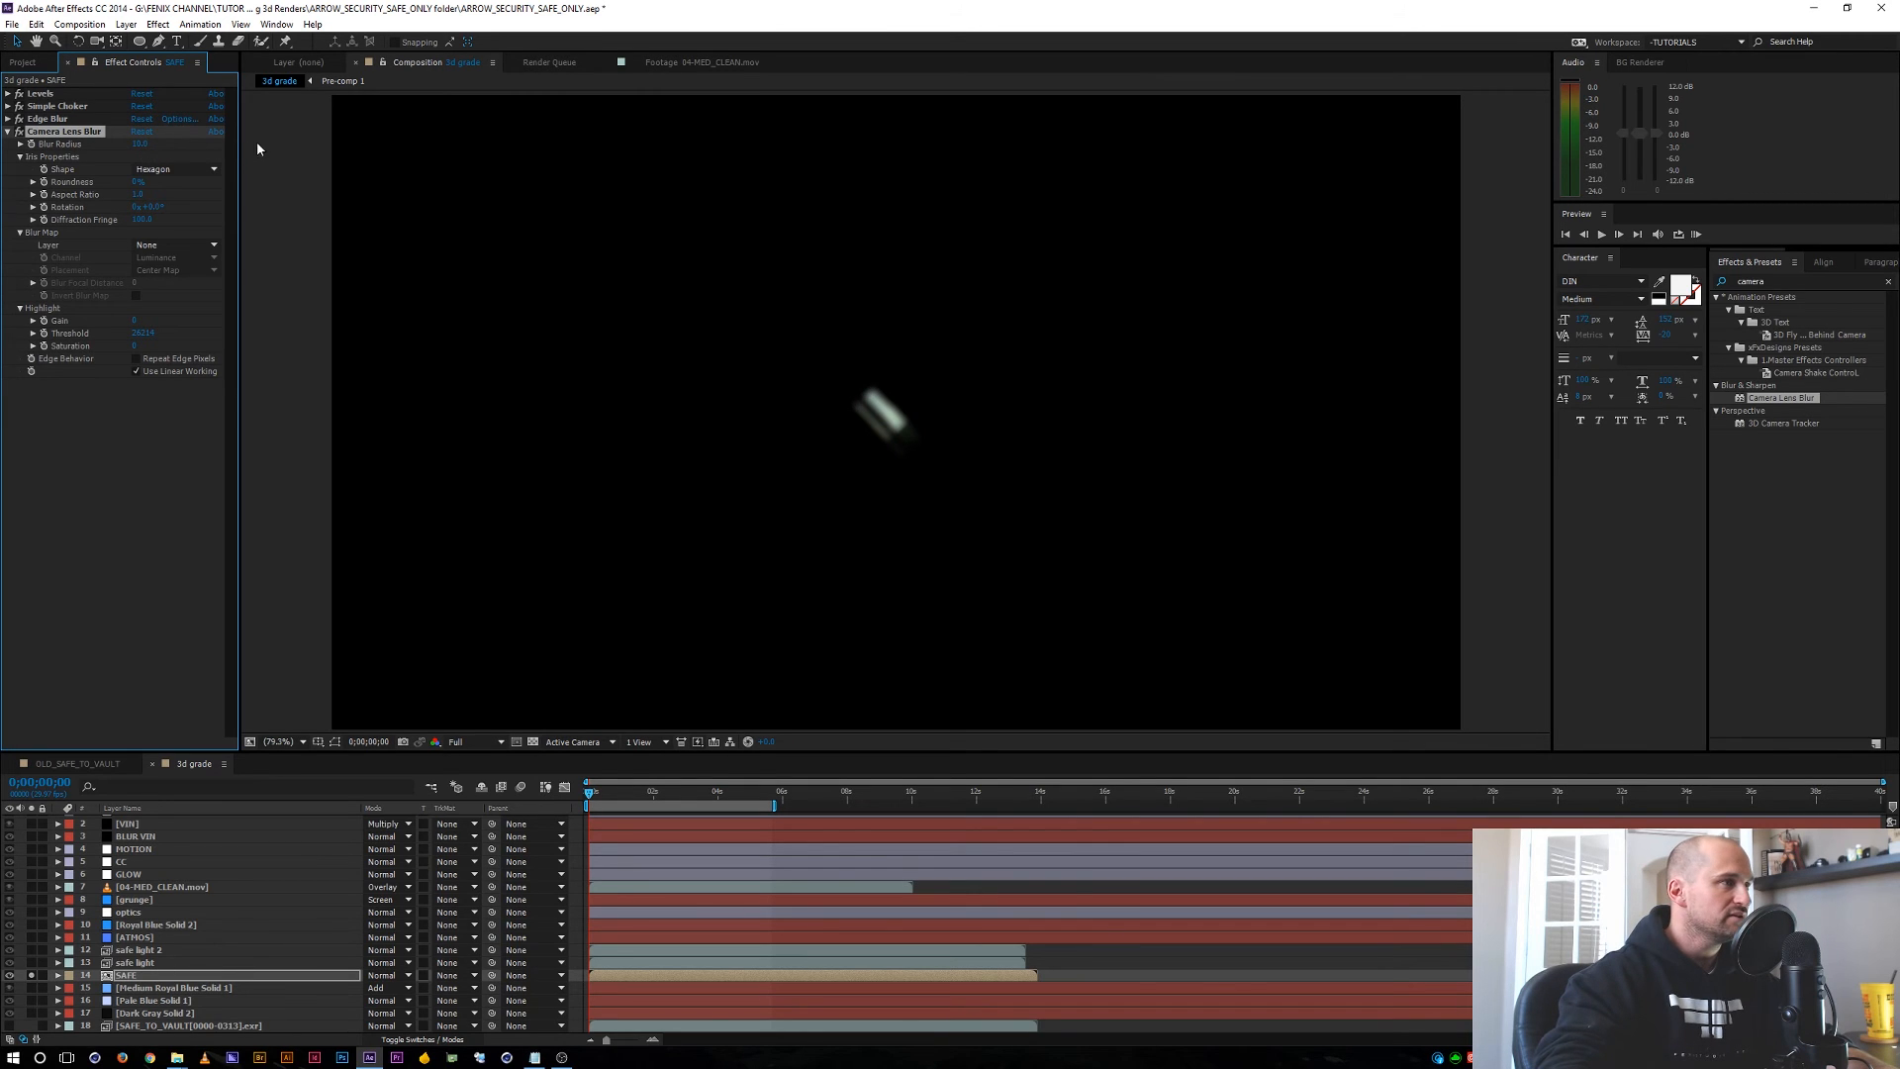
{"action": "key", "text": "Home"}
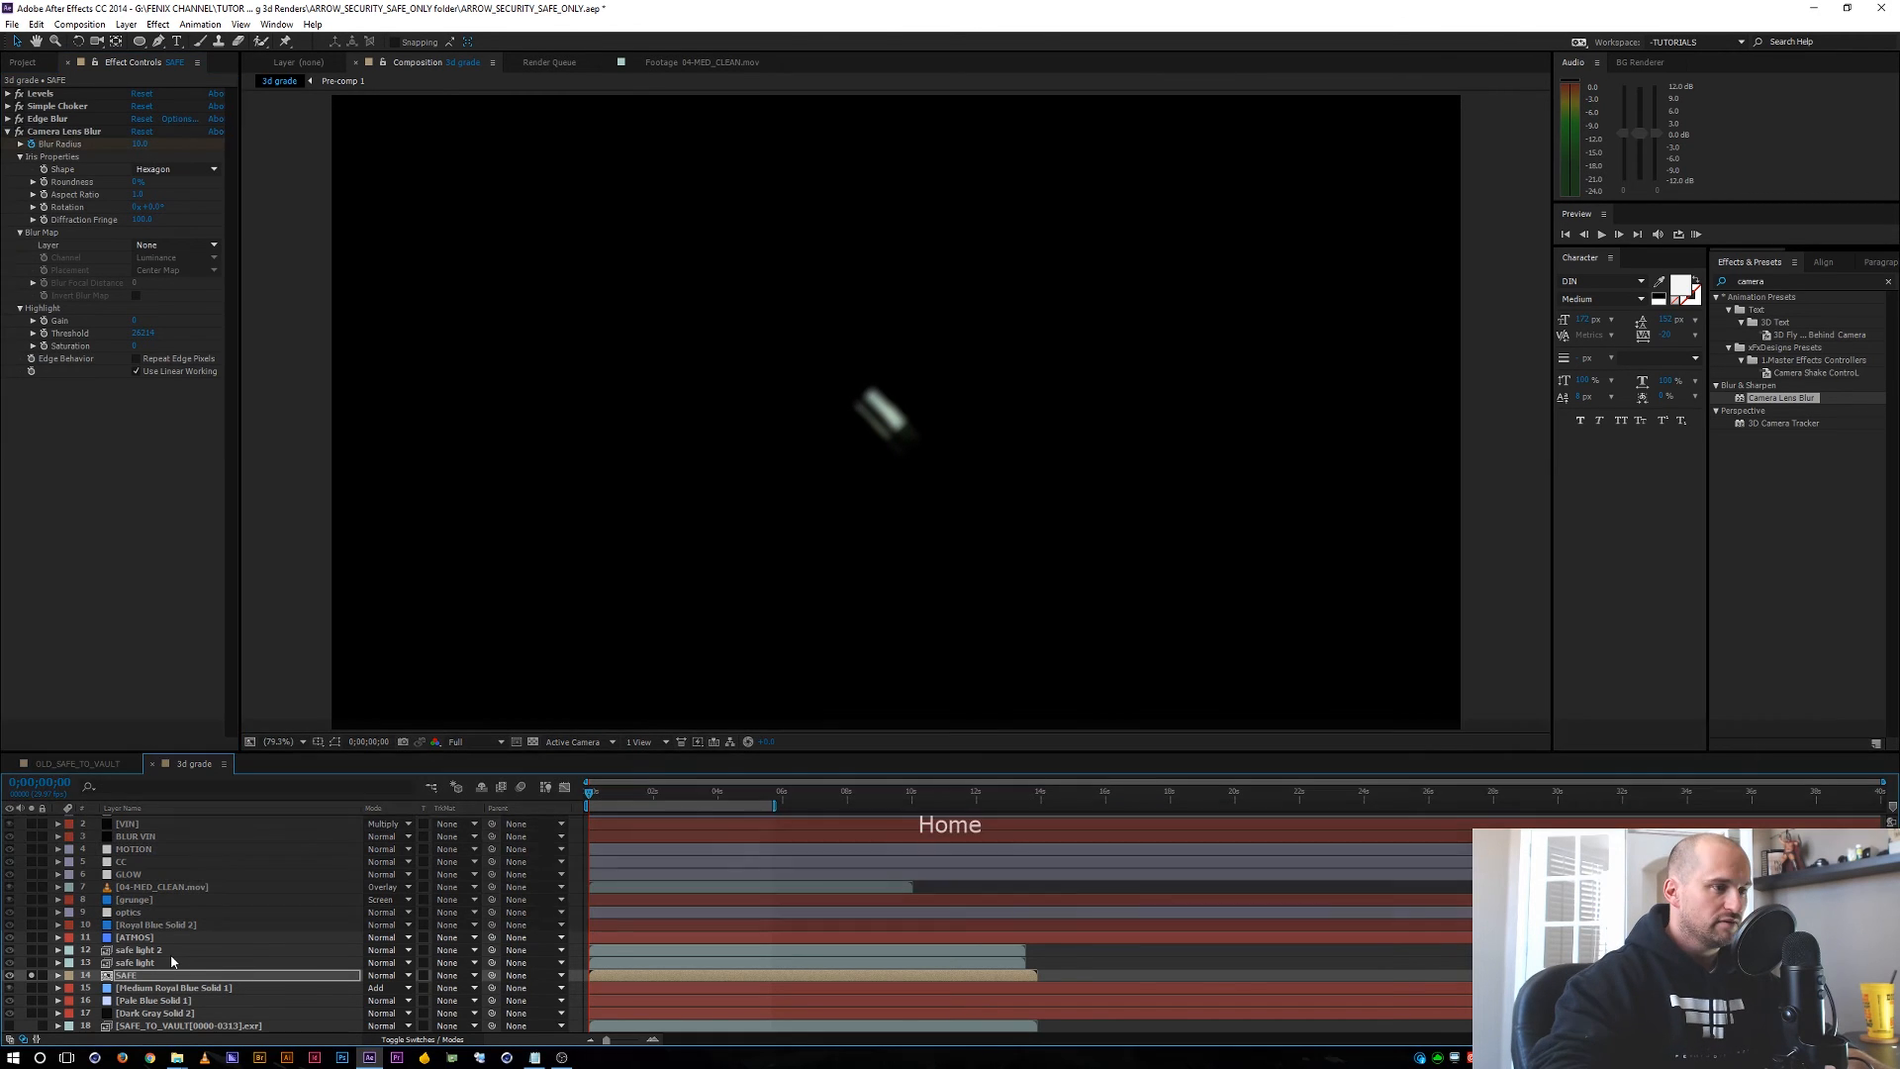
Keyframe the Camera Lens Blur's Blur Radius at 0 at 0;00;01;10.
{"action": "key", "text": "shift+Page_Down"}
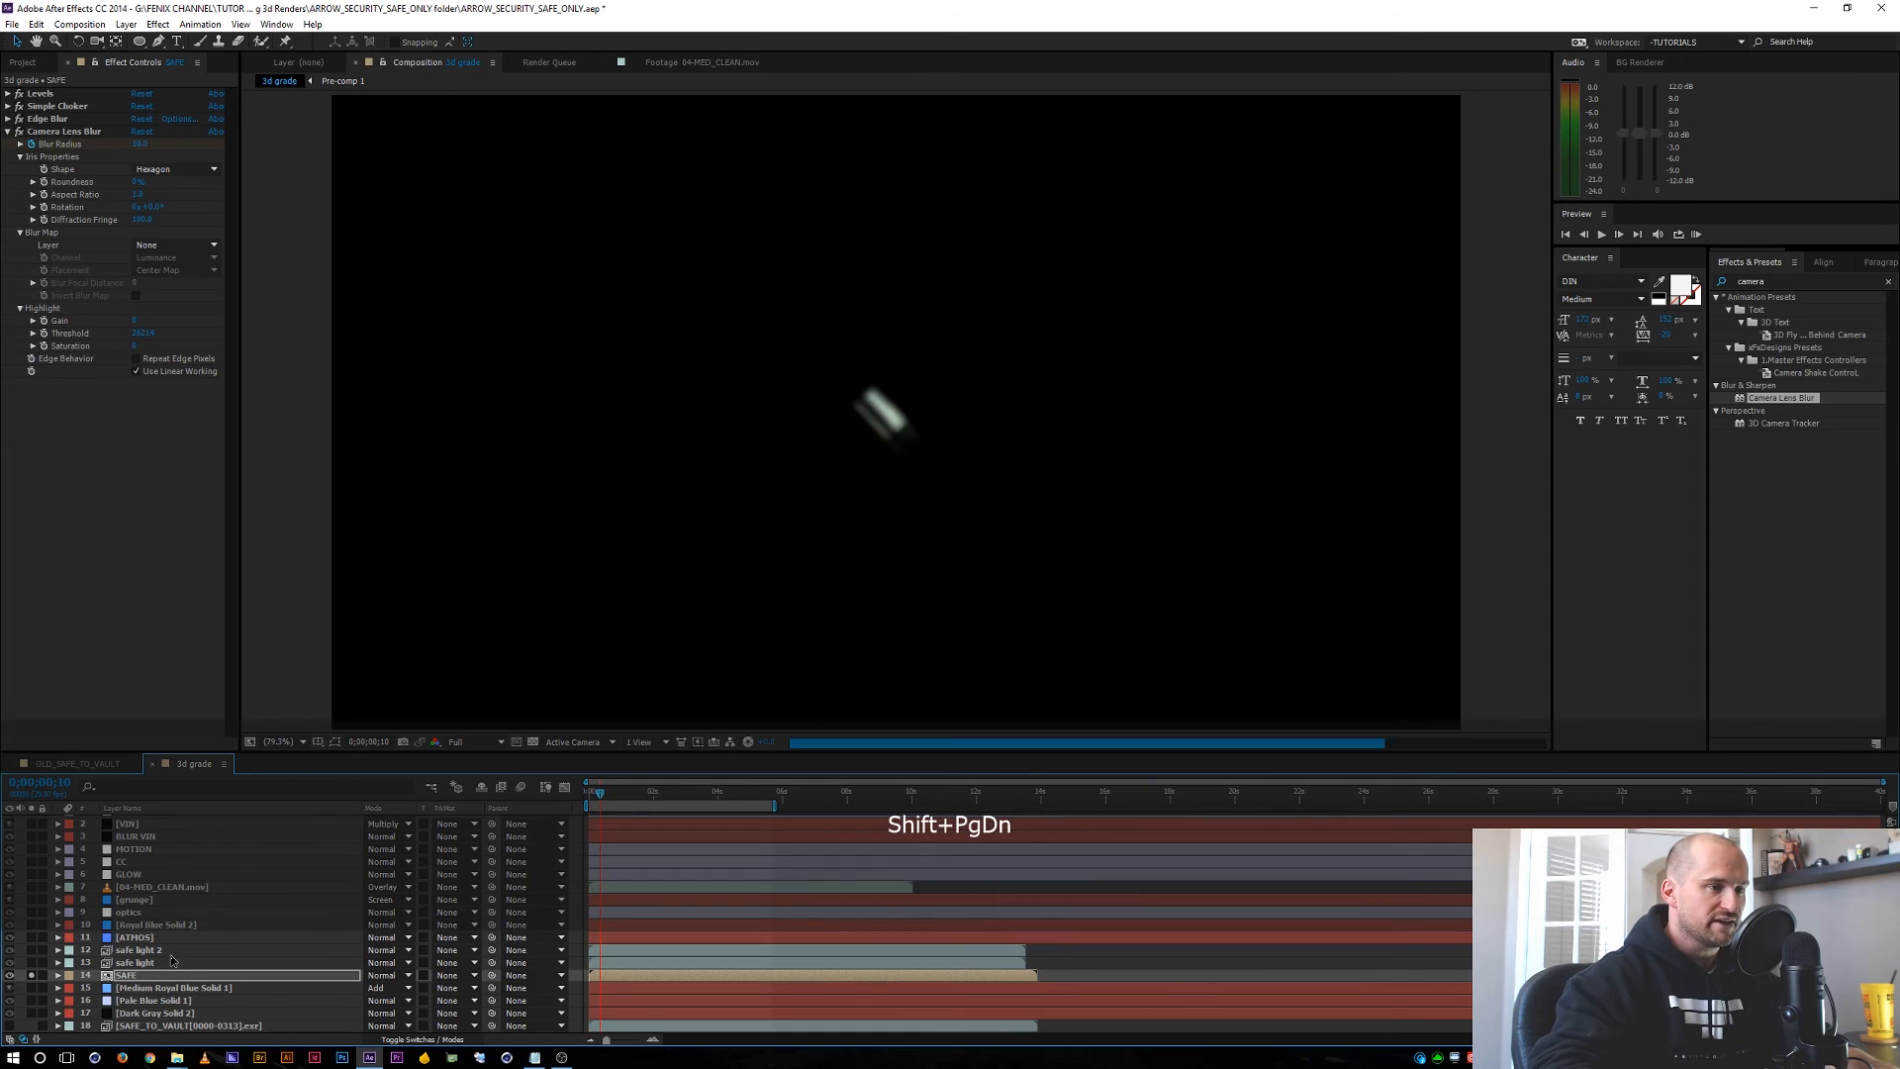
{"action": "key", "text": "shift+Page_Down"}
{"action": "key", "text": "shift+Page_Down"}
{"action": "key", "text": "shift+Page_Down"}
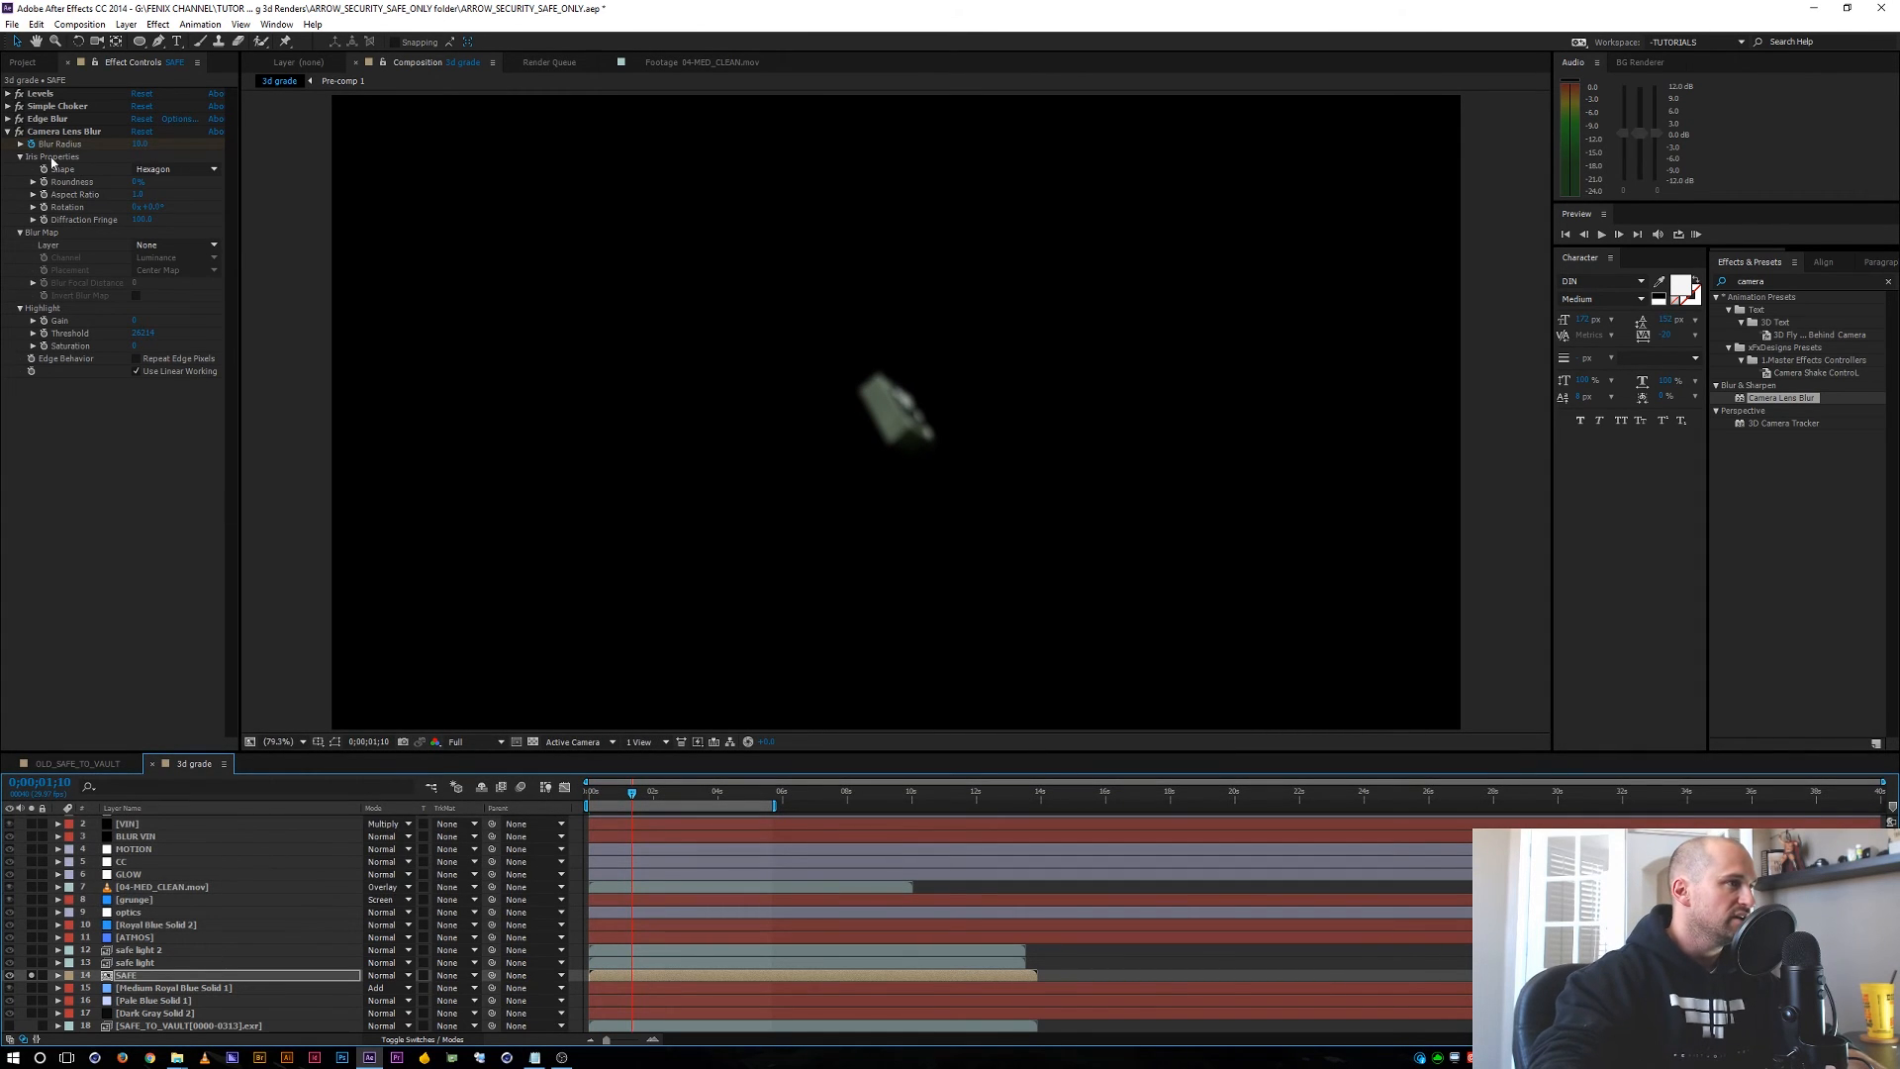
{"action": "left_click", "coordinate": [140, 145]}
{"action": "type", "text": "0"}
{"action": "key", "text": "Return"}
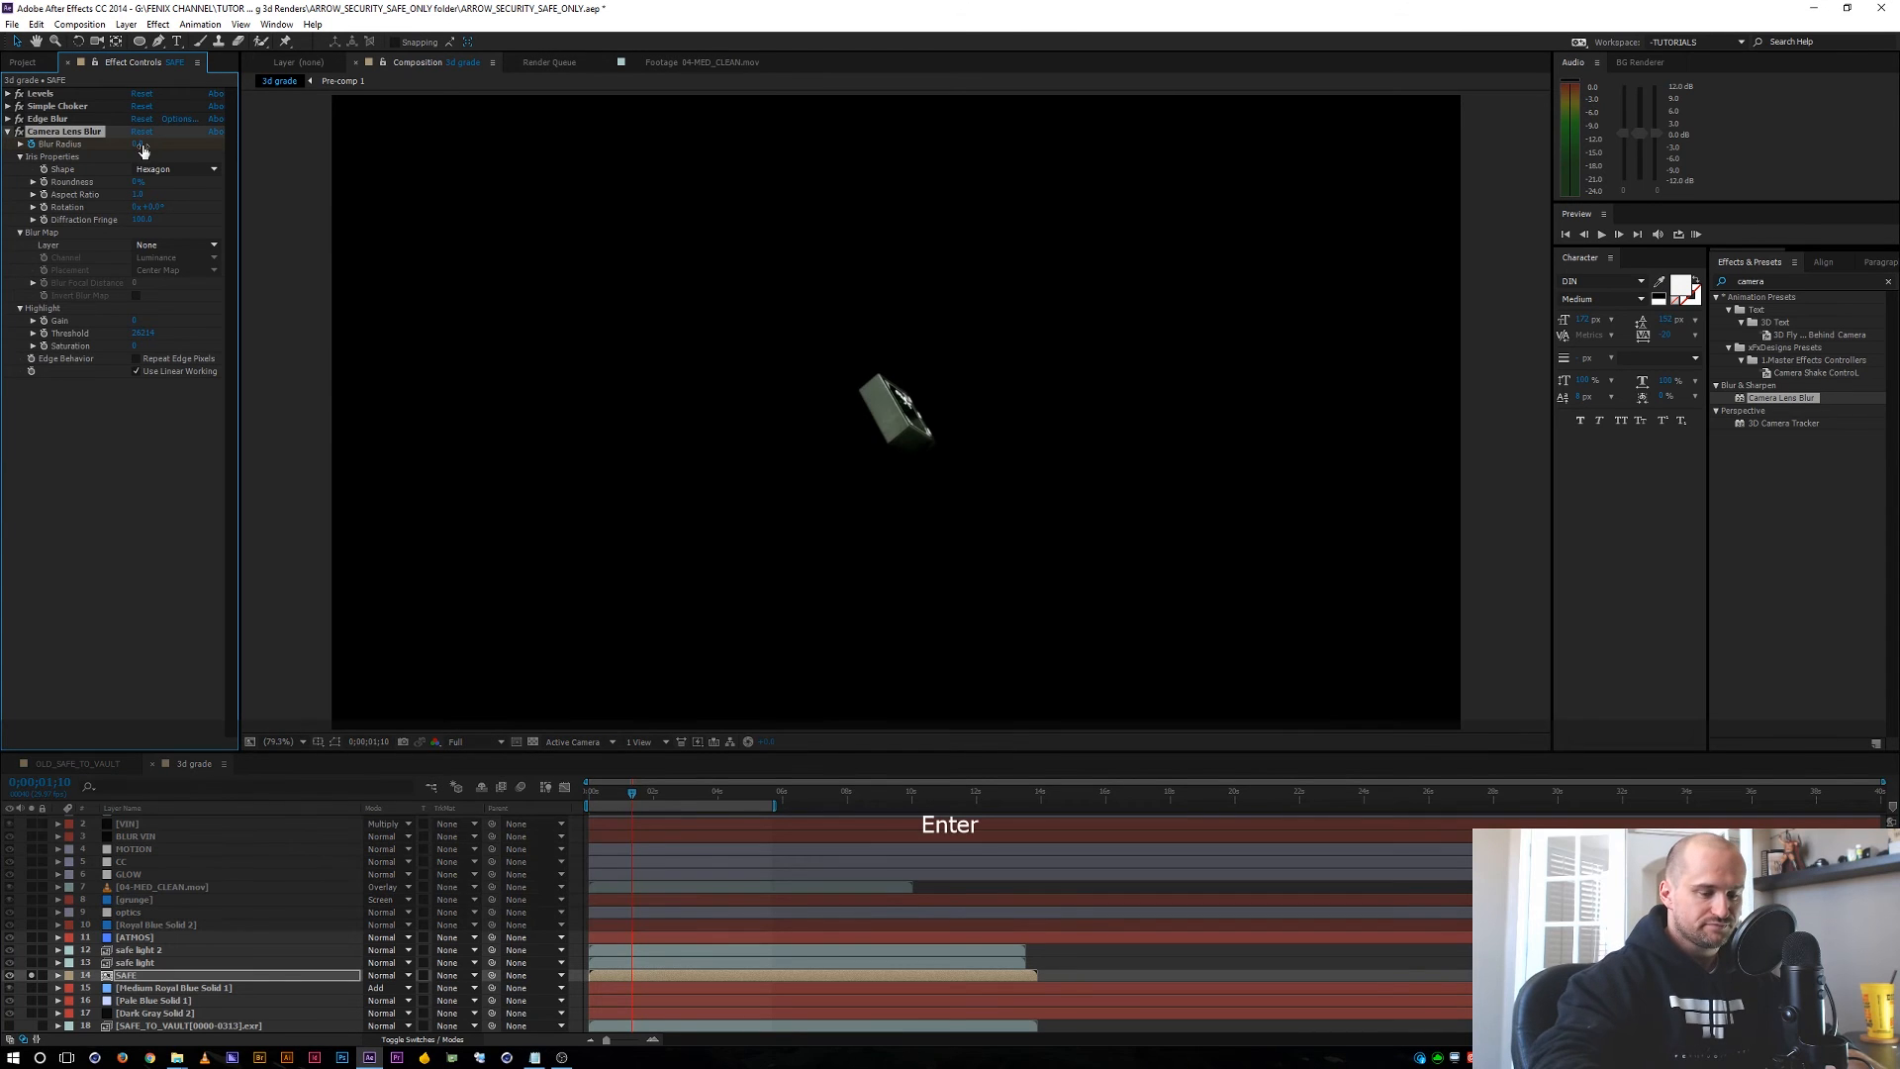
Return to the first frame and add a second Levels effect below Camera Lens Blur on the SAFE layer.
{"action": "key", "text": "Home"}
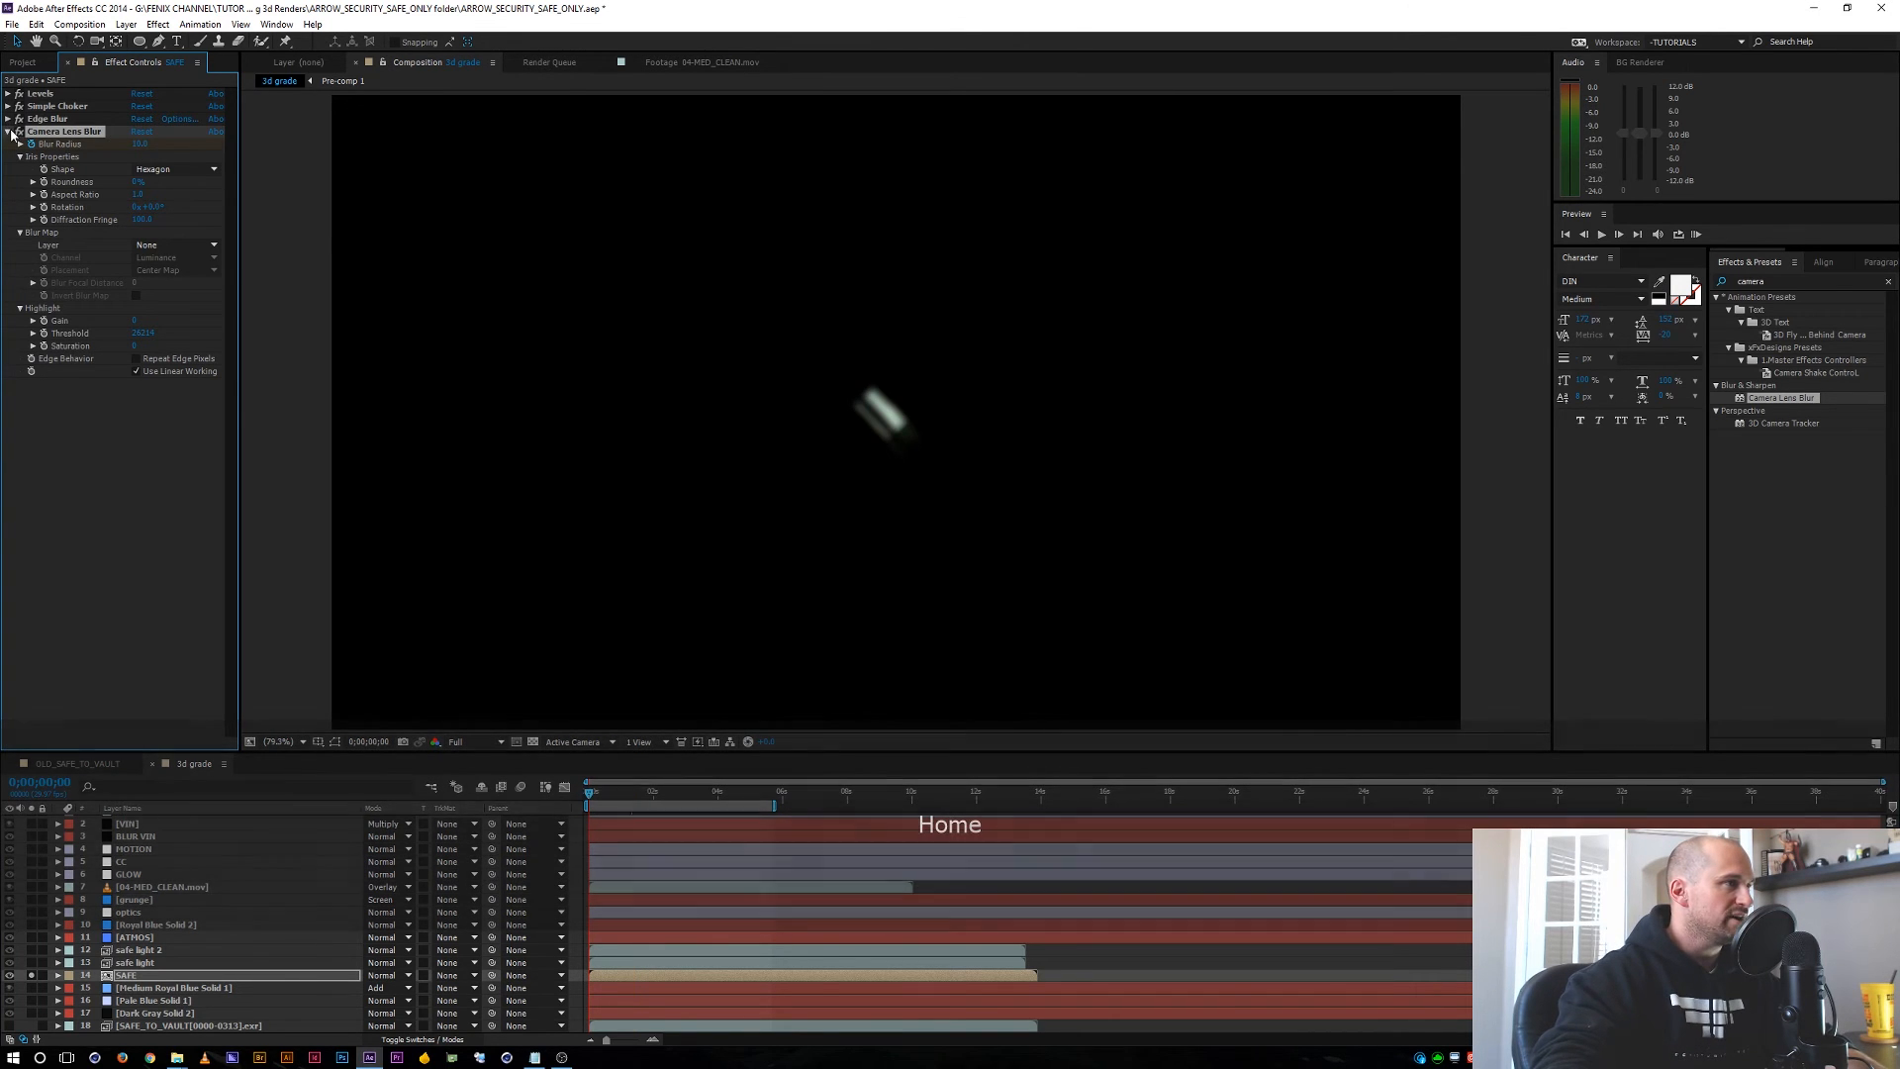
{"action": "left_click", "coordinate": [9, 132]}
{"action": "left_click", "coordinate": [61, 182]}
{"action": "left_click_drag", "start_coordinate": [1771, 282], "coordinate": [1714, 272]}
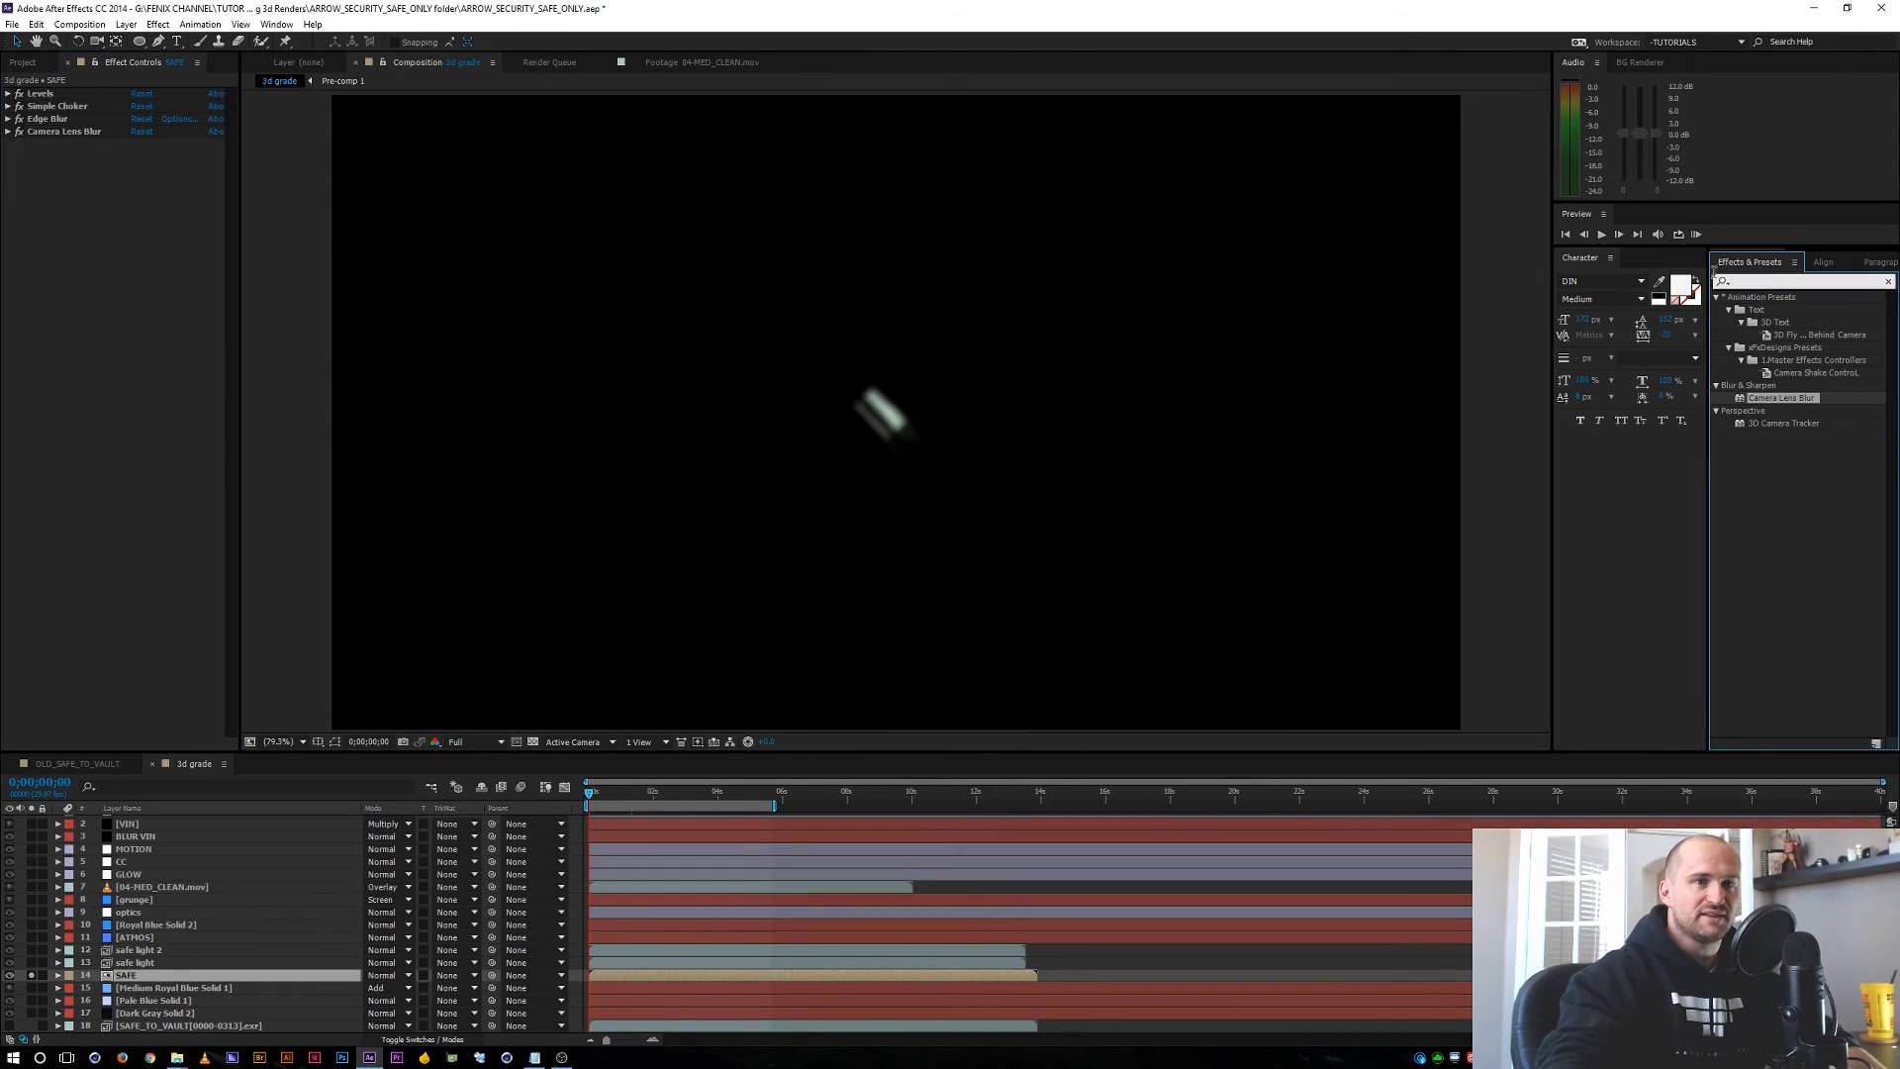
{"action": "type", "text": "levels"}
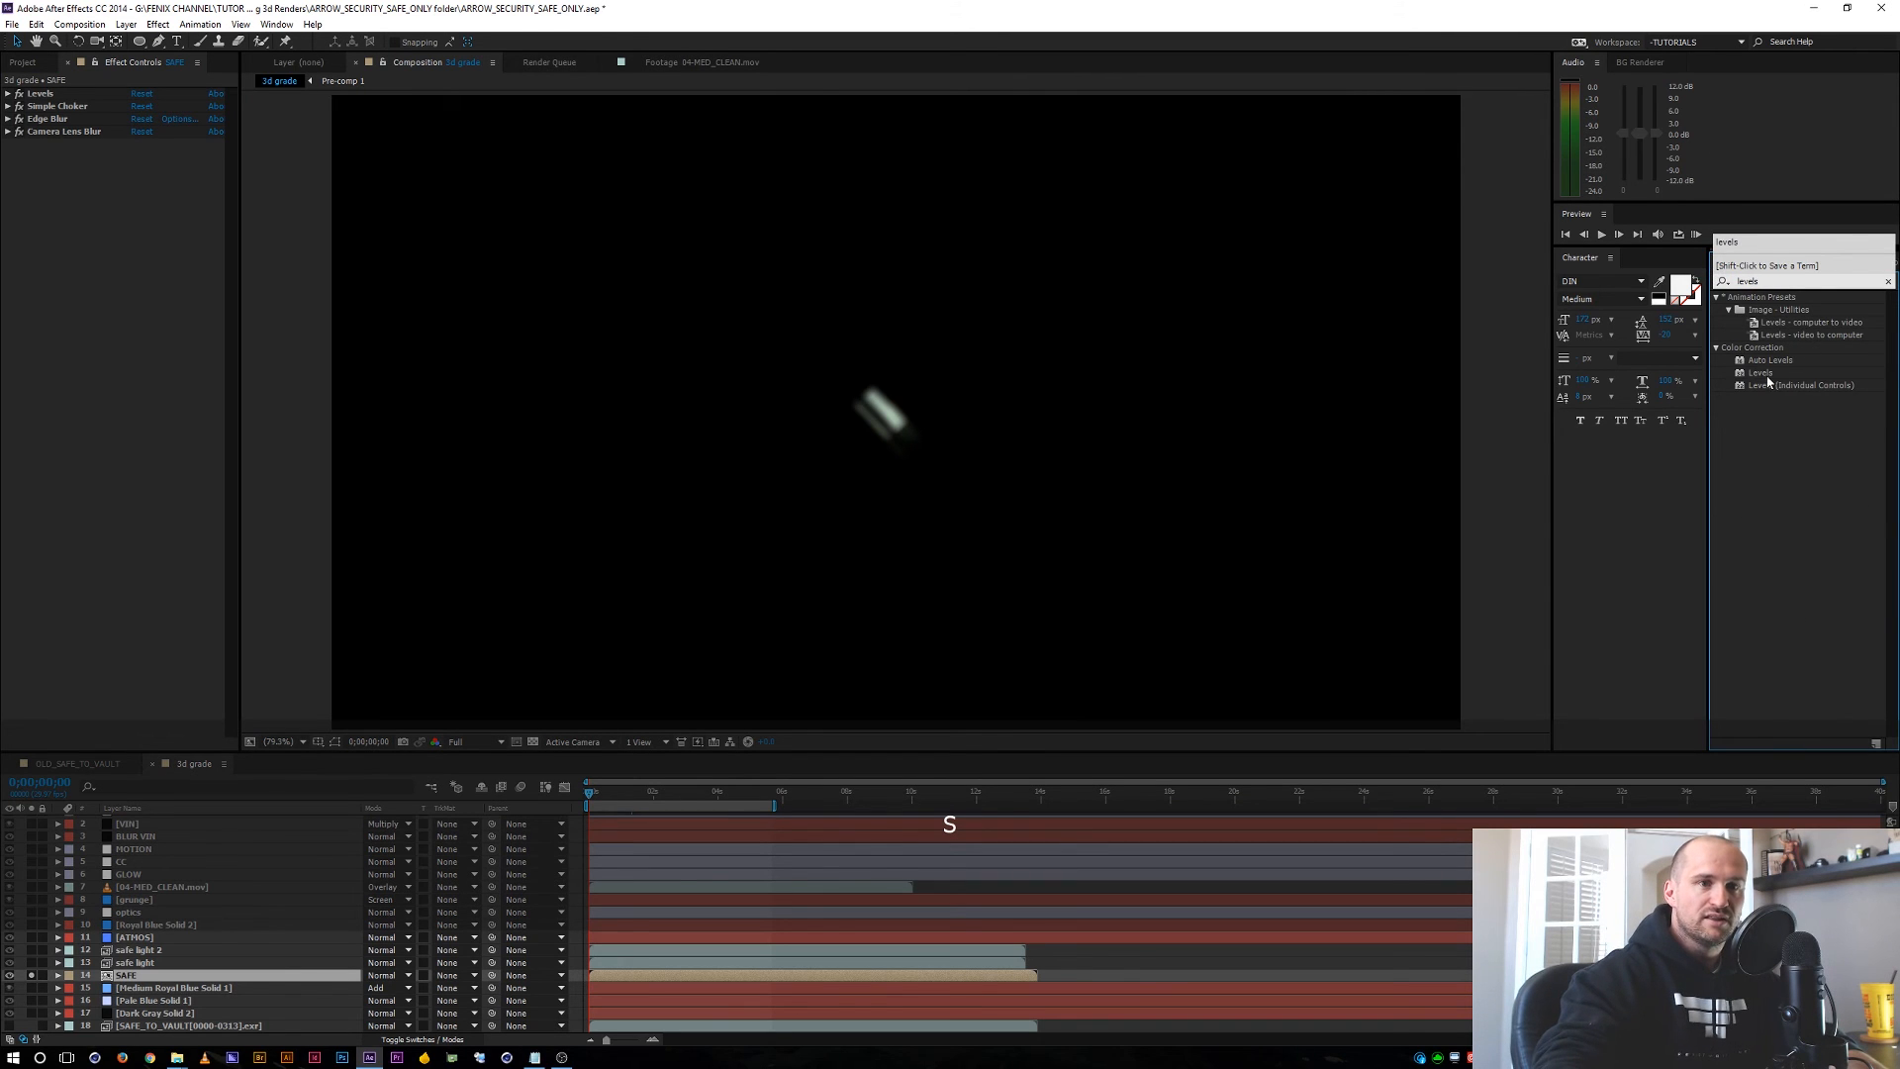
{"action": "double_click", "coordinate": [1761, 373]}
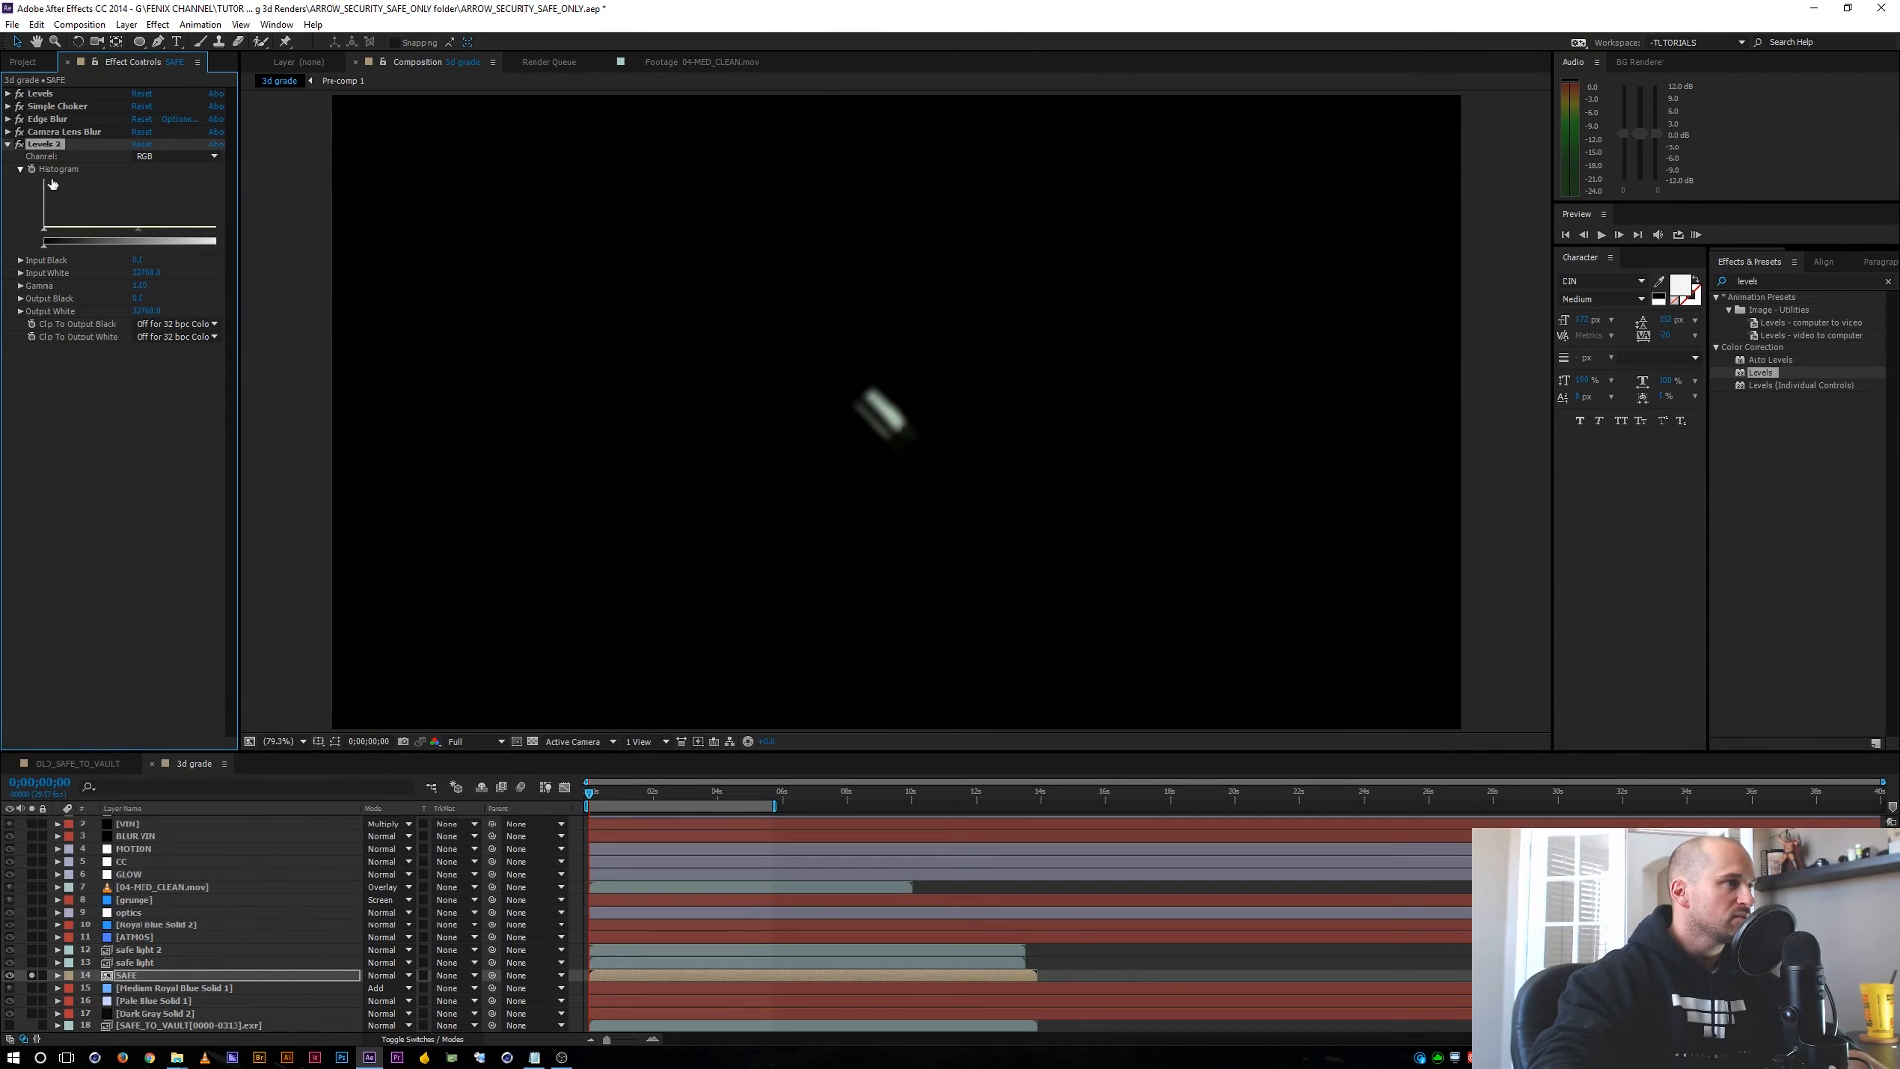
Keyframe the second Levels' Histogram unchanged at 0;00;01;00, then lower its gamma and output white at the first frame to darken the safe.
{"action": "key", "text": "shift+Page_Down"}
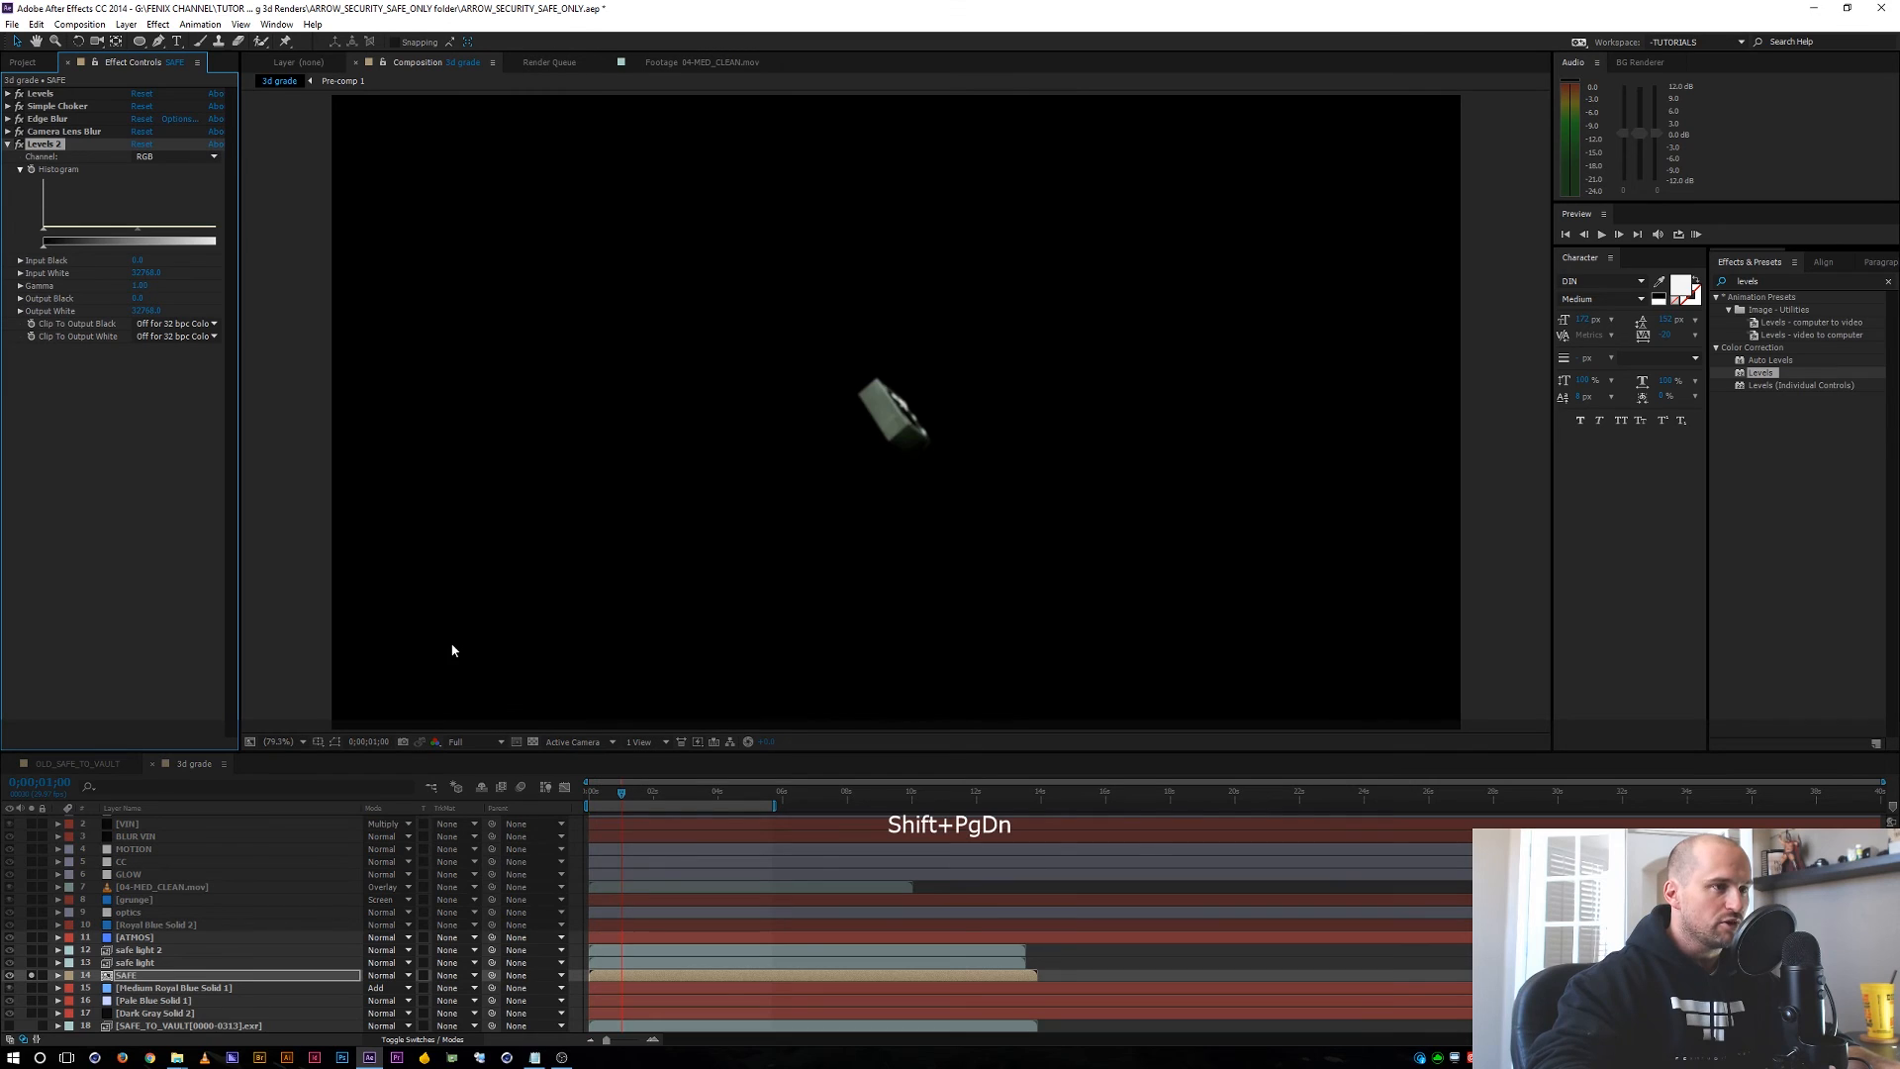
{"action": "key", "text": "shift+Page_Down"}
{"action": "key", "text": "shift+Page_Up"}
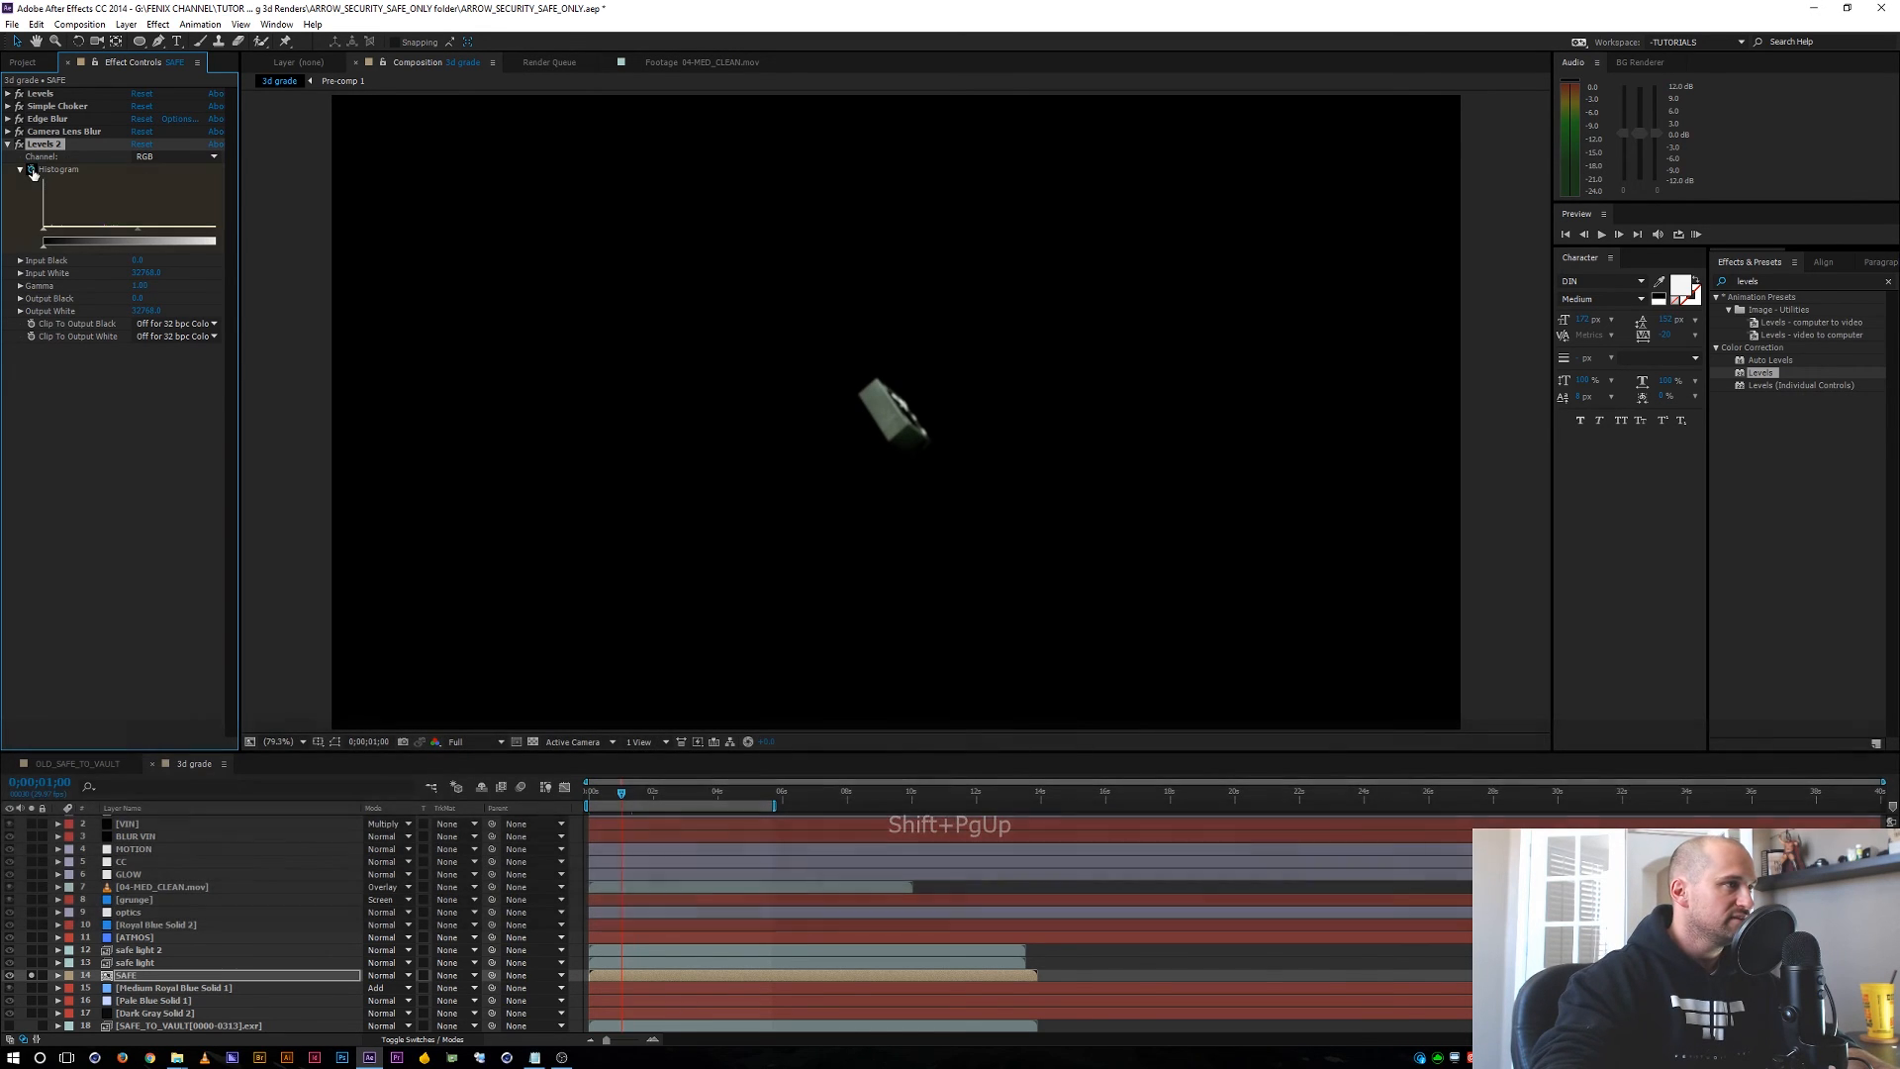
{"action": "key", "text": "Home"}
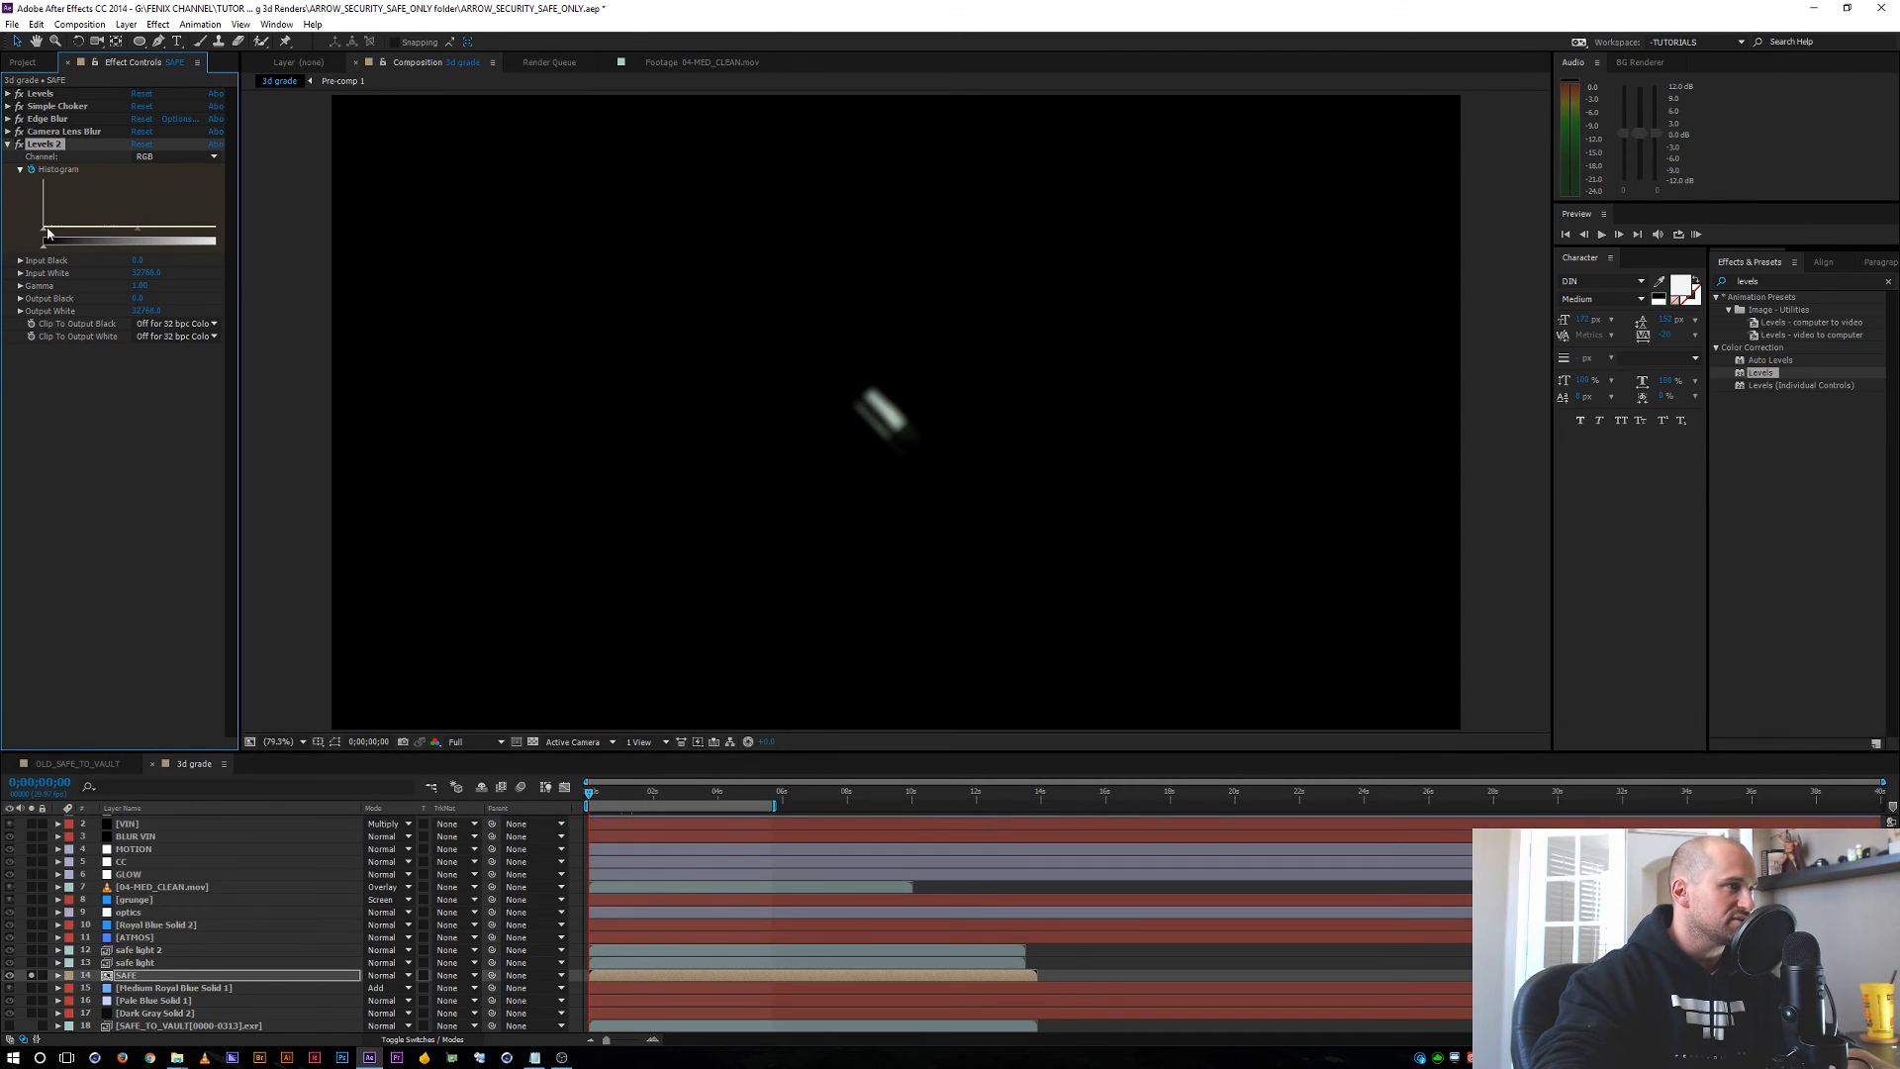
{"action": "mouse_move", "coordinate": [148, 234]}
{"action": "left_mouse_down"}
{"action": "mouse_move", "coordinate": [203, 247]}
{"action": "mouse_move", "coordinate": [154, 245]}
{"action": "left_mouse_up"}
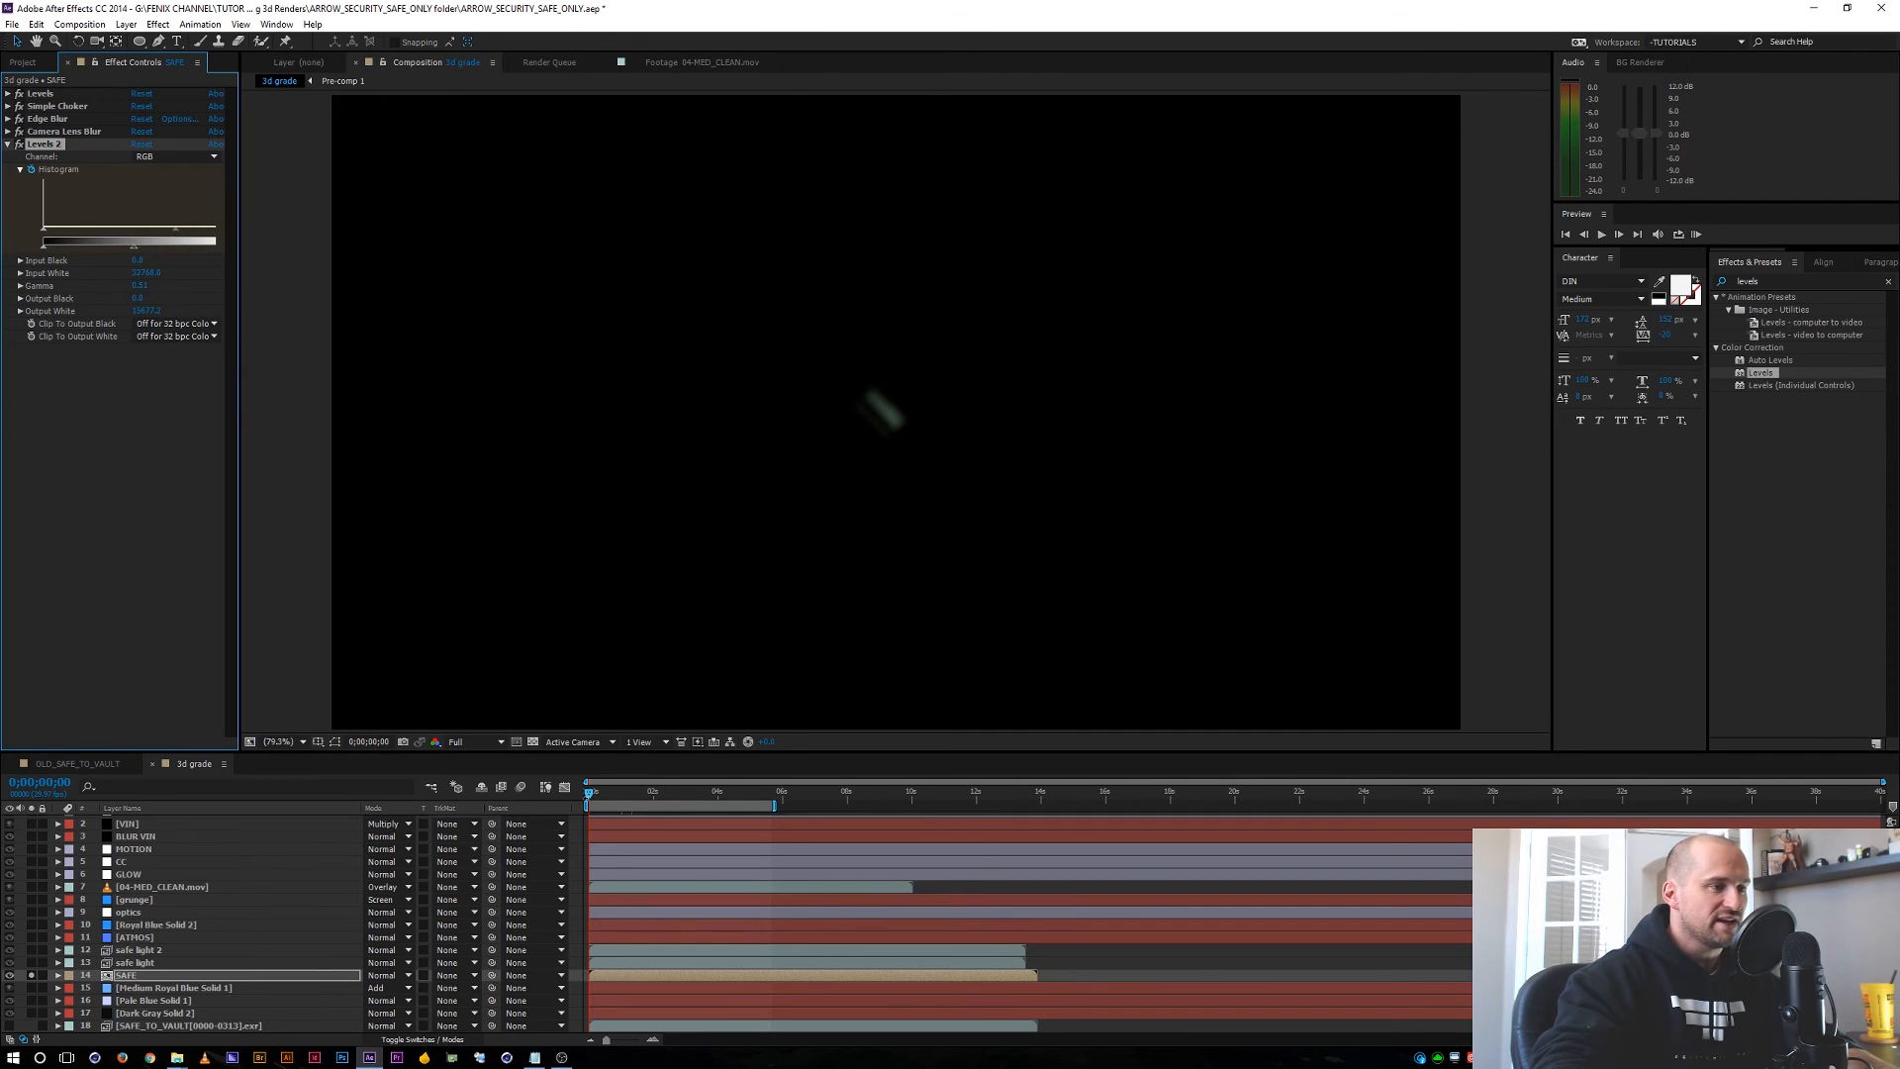
Scrub the first two seconds to check the safe's fade-in, then unsolo the SAFE layer and return to the first frame.
{"action": "left_click_drag", "start_coordinate": [590, 792], "coordinate": [615, 794]}
{"action": "left_click_drag", "start_coordinate": [624, 796], "coordinate": [643, 795]}
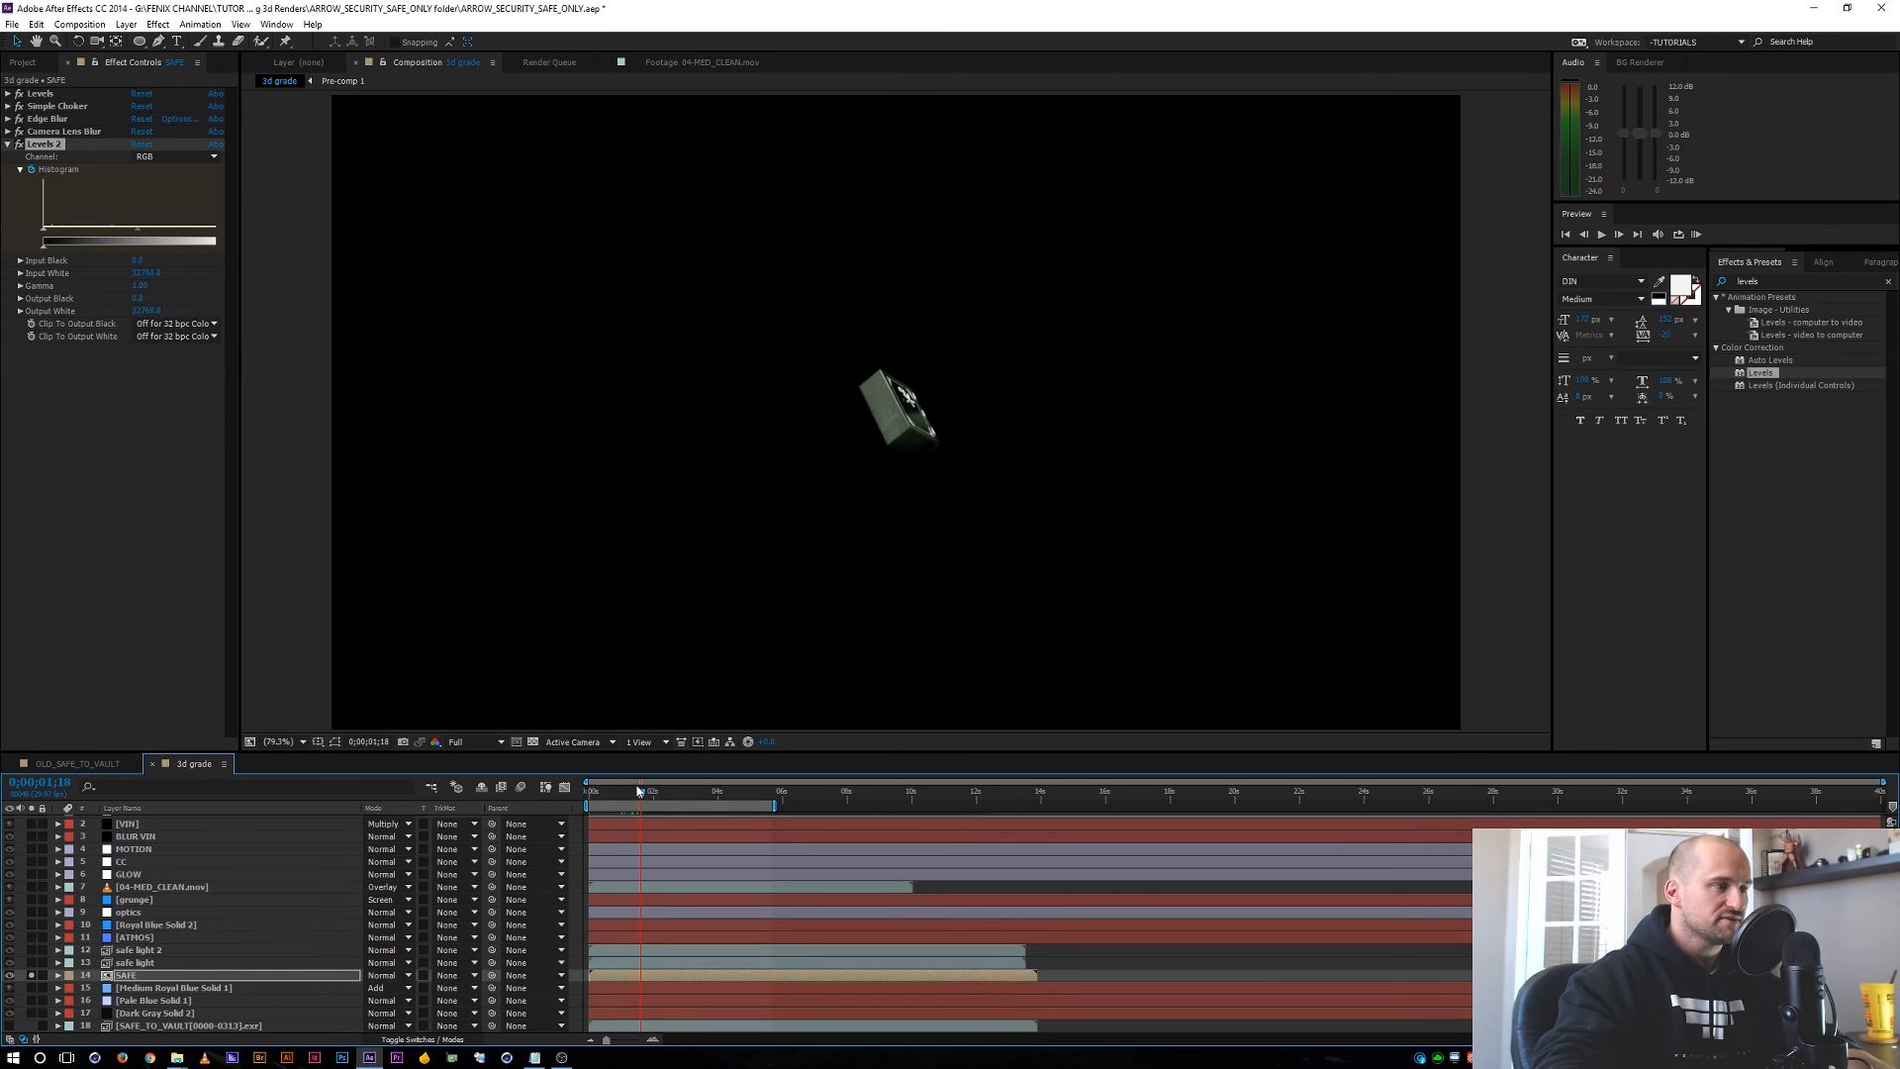
{"action": "key", "text": "Home"}
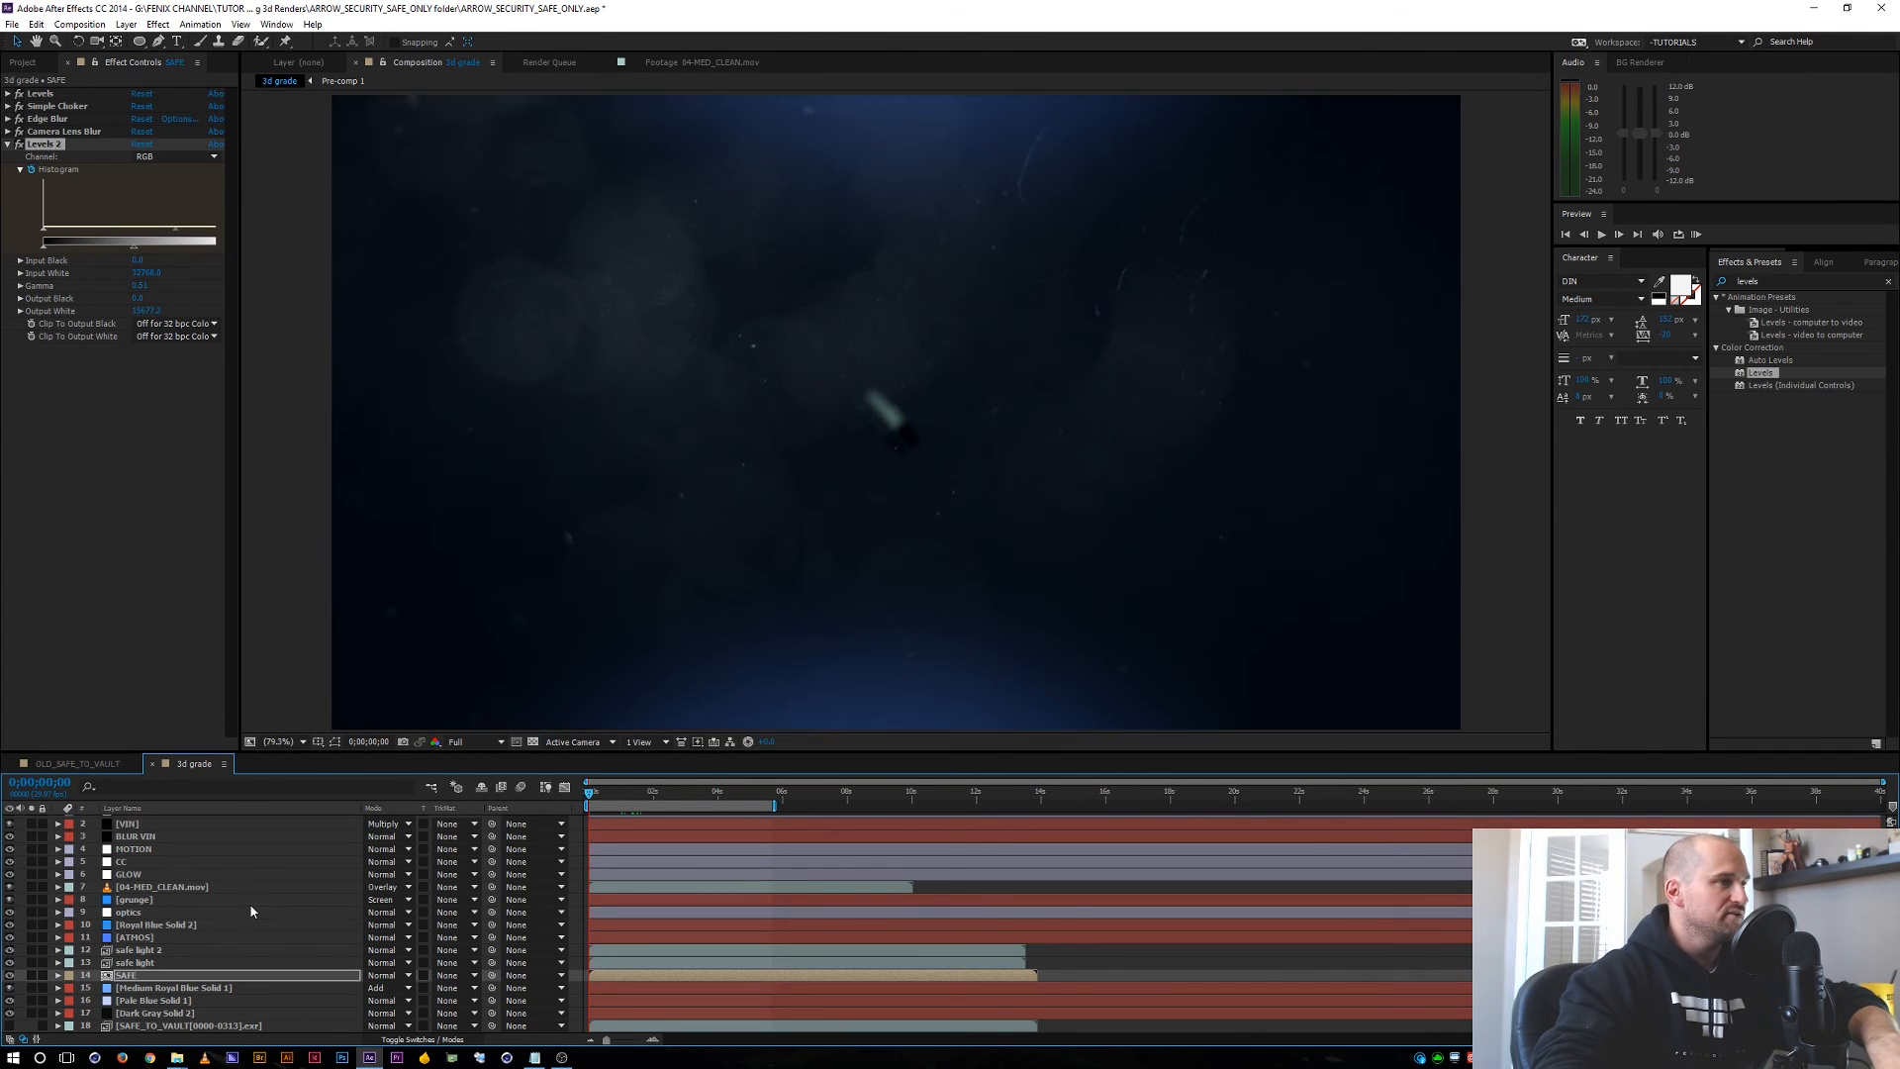
Create a black solid named HIGHLIGHT FLARE directly above the 04-MED_CLEAN.mov layer.
{"action": "key", "text": "ctrl"}
{"action": "left_click", "coordinate": [209, 913]}
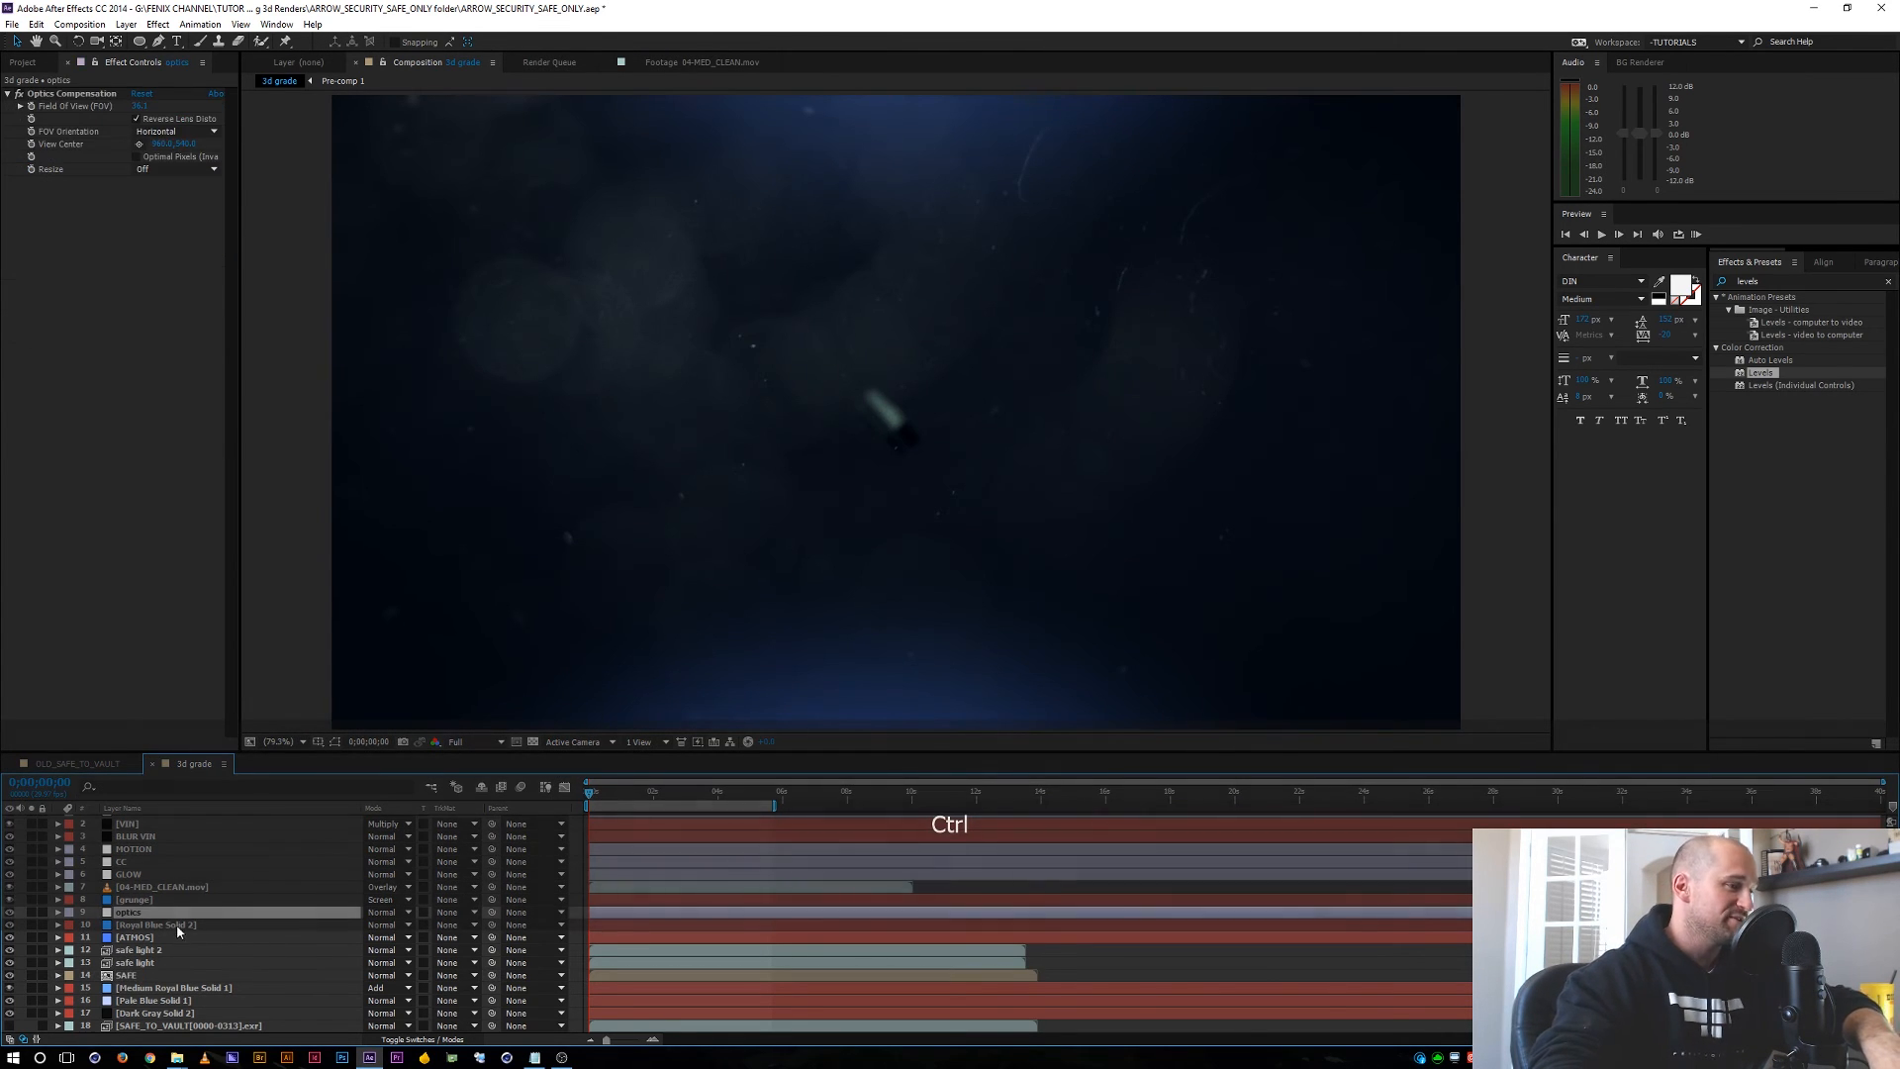
{"action": "left_click", "coordinate": [176, 887]}
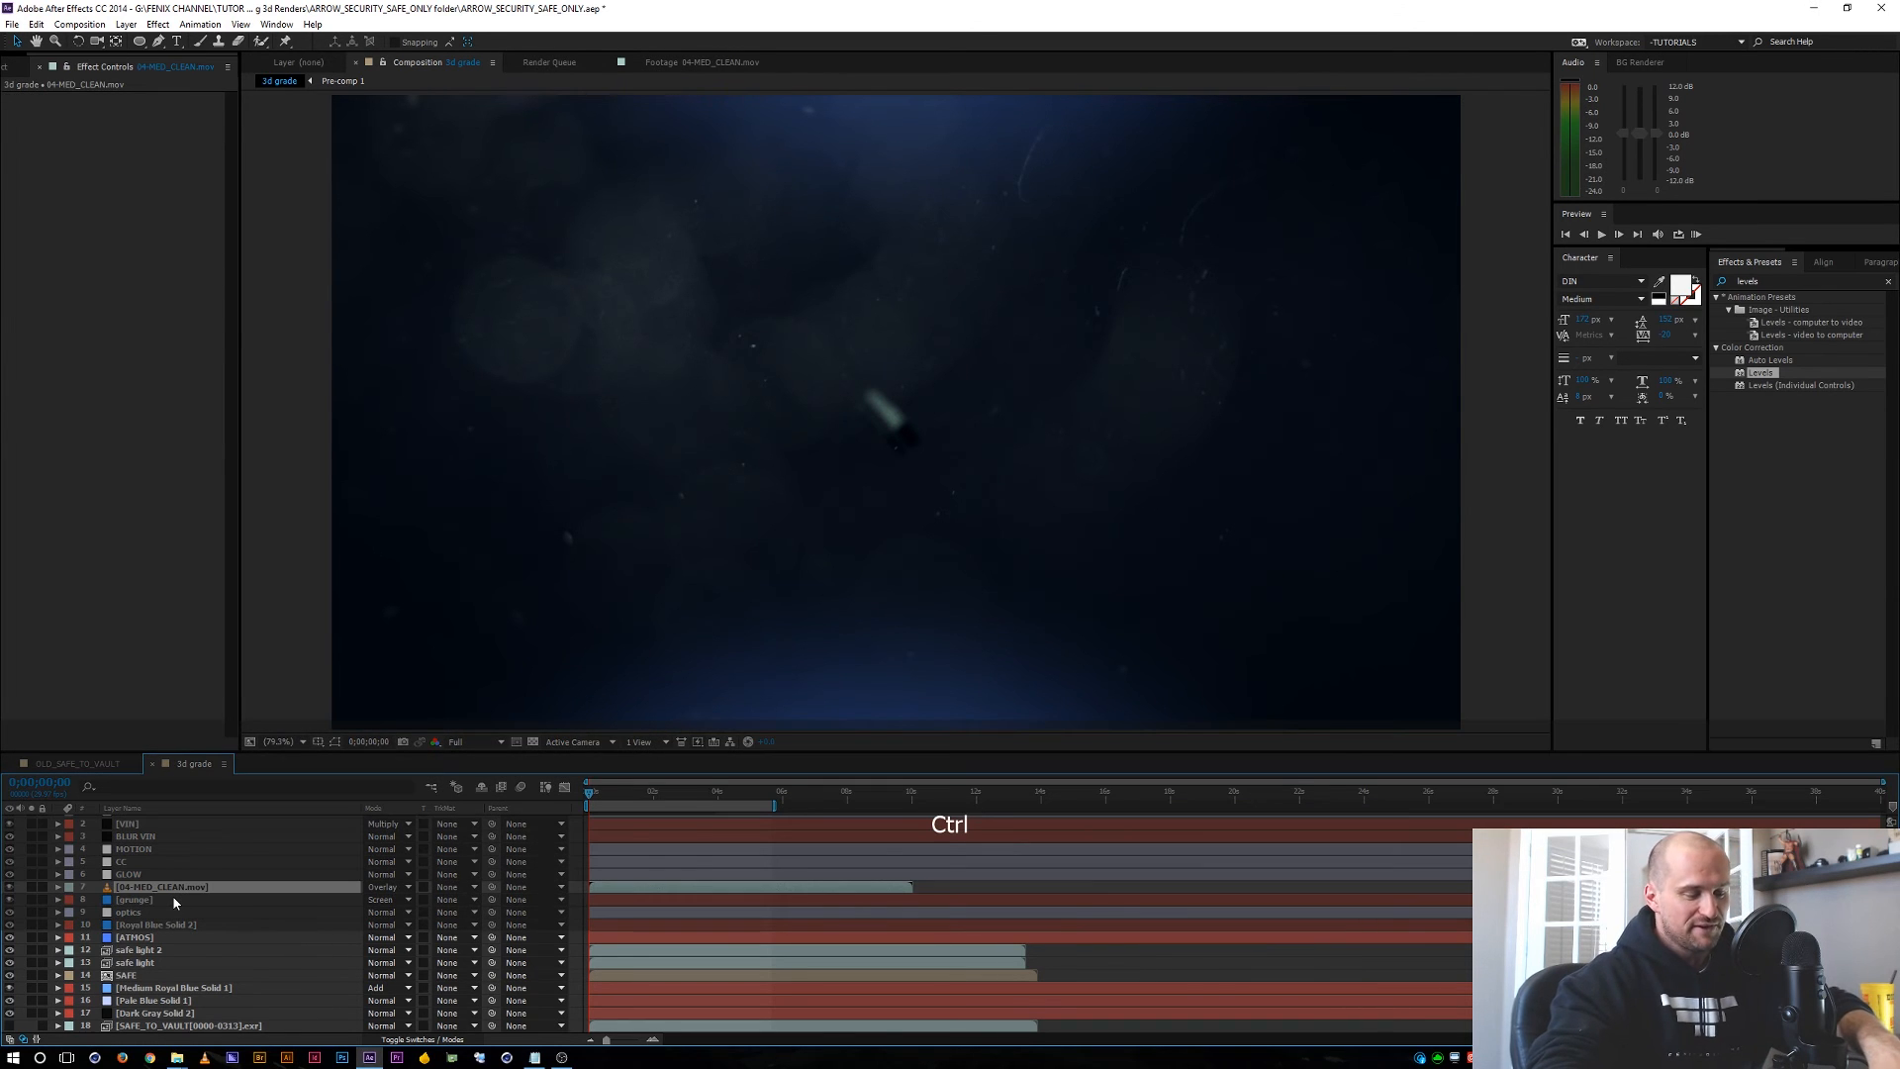
{"action": "key", "text": "ctrl+y"}
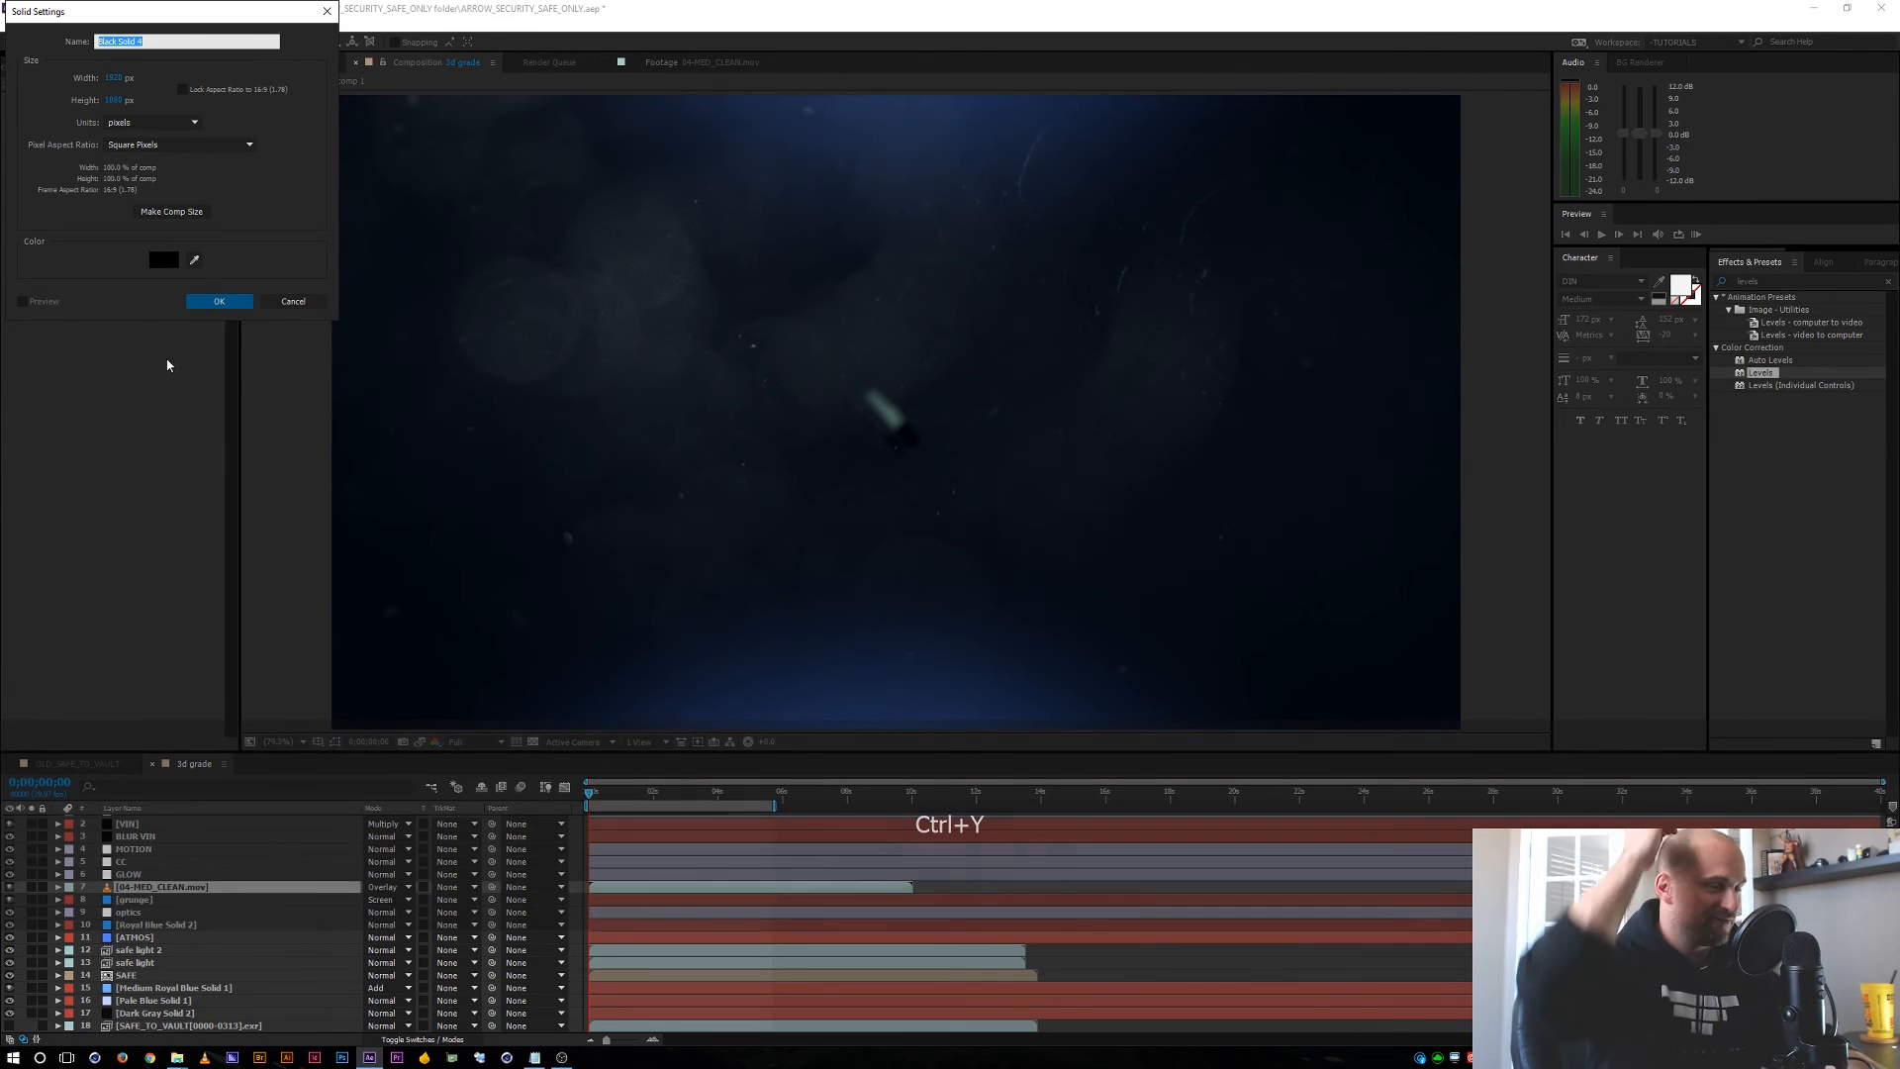
{"action": "type", "text": "h"}
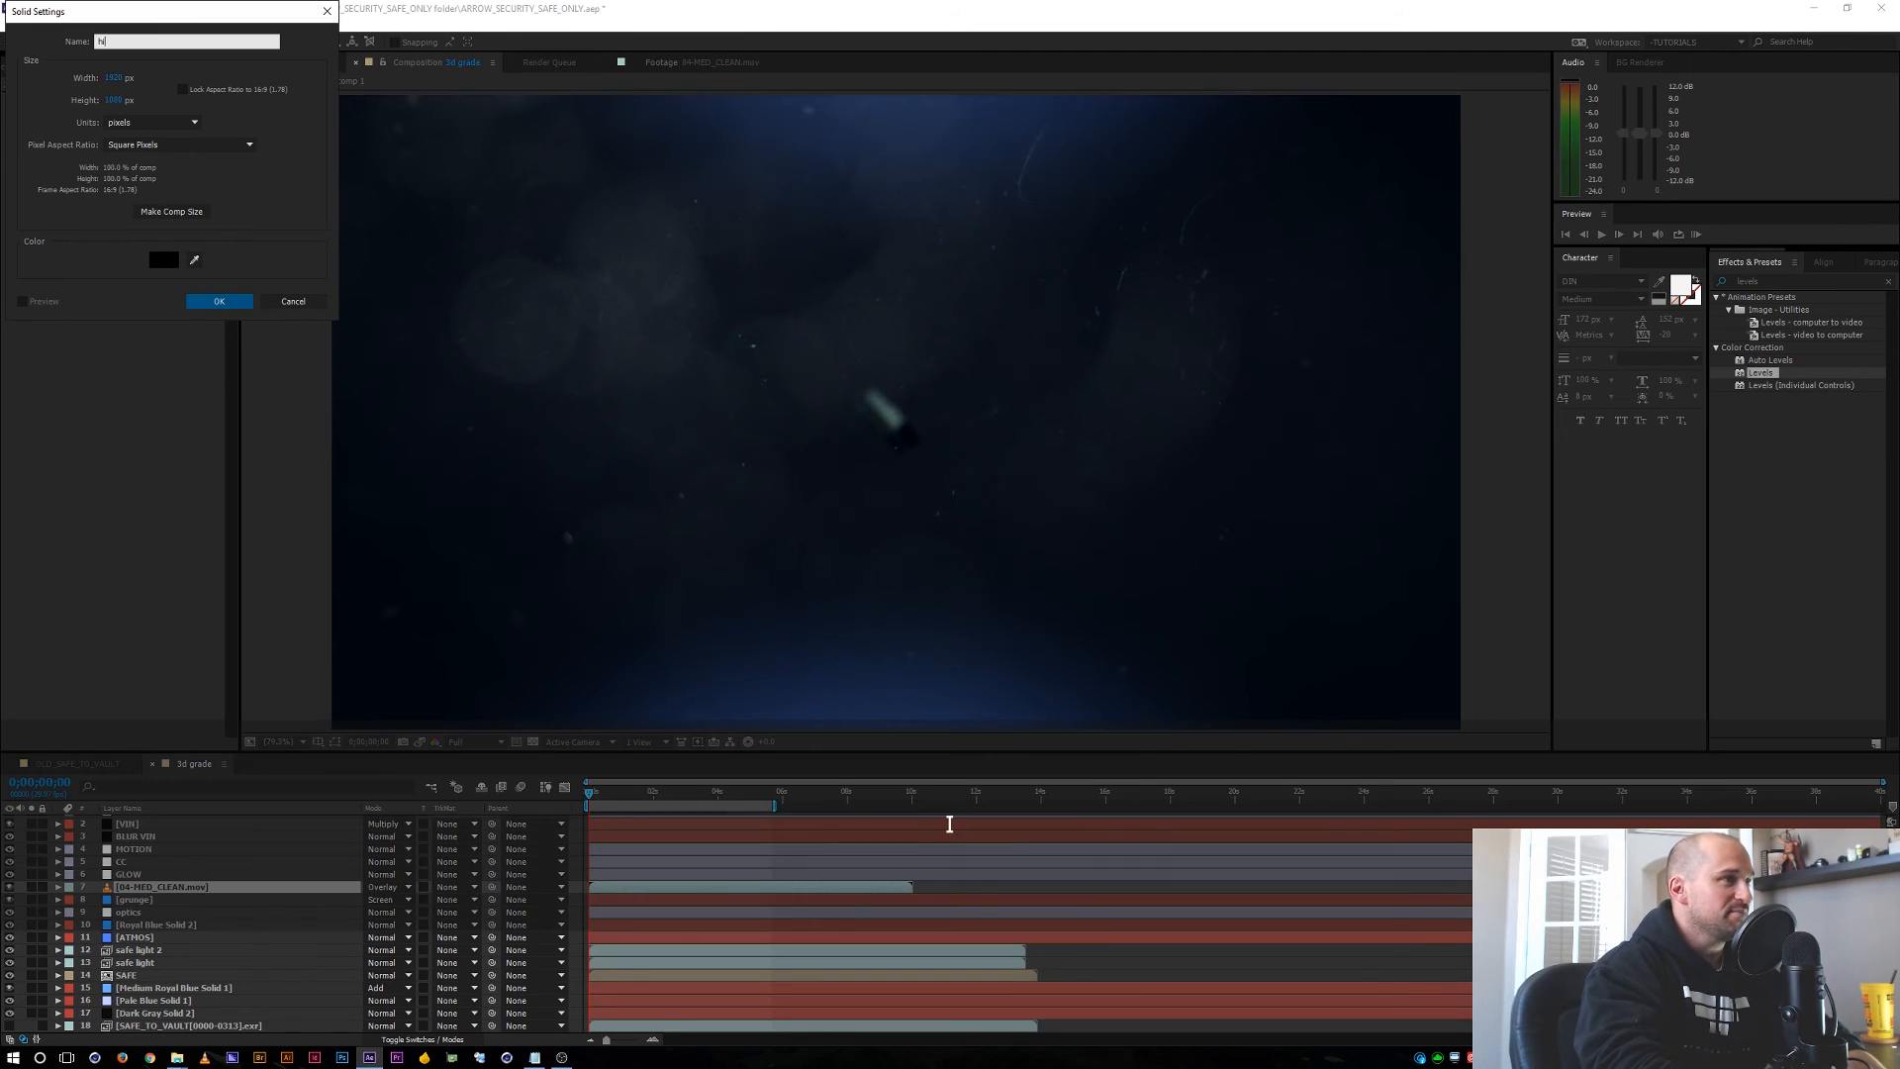
{"action": "key", "text": "BackSpace"}
{"action": "type", "text": "H"}
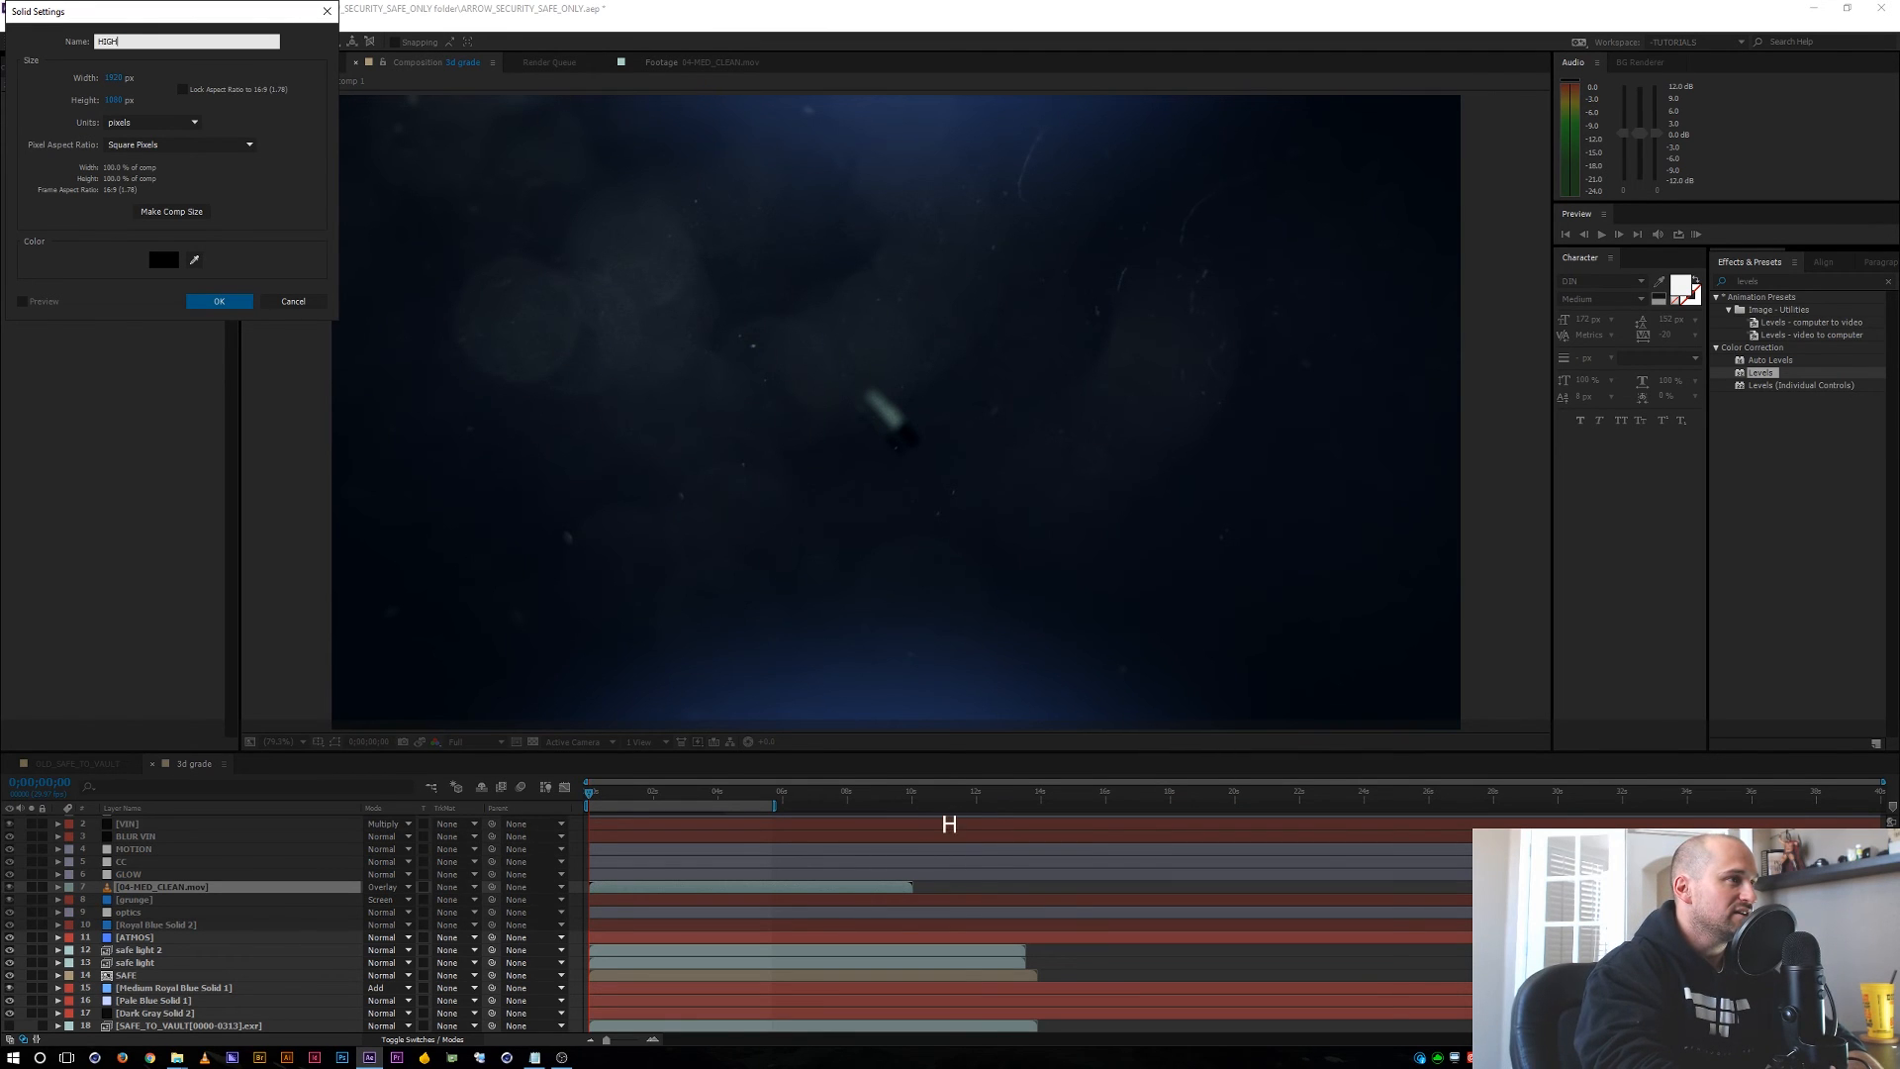
{"action": "type", "text": "IGHLIGHT FLARE"}
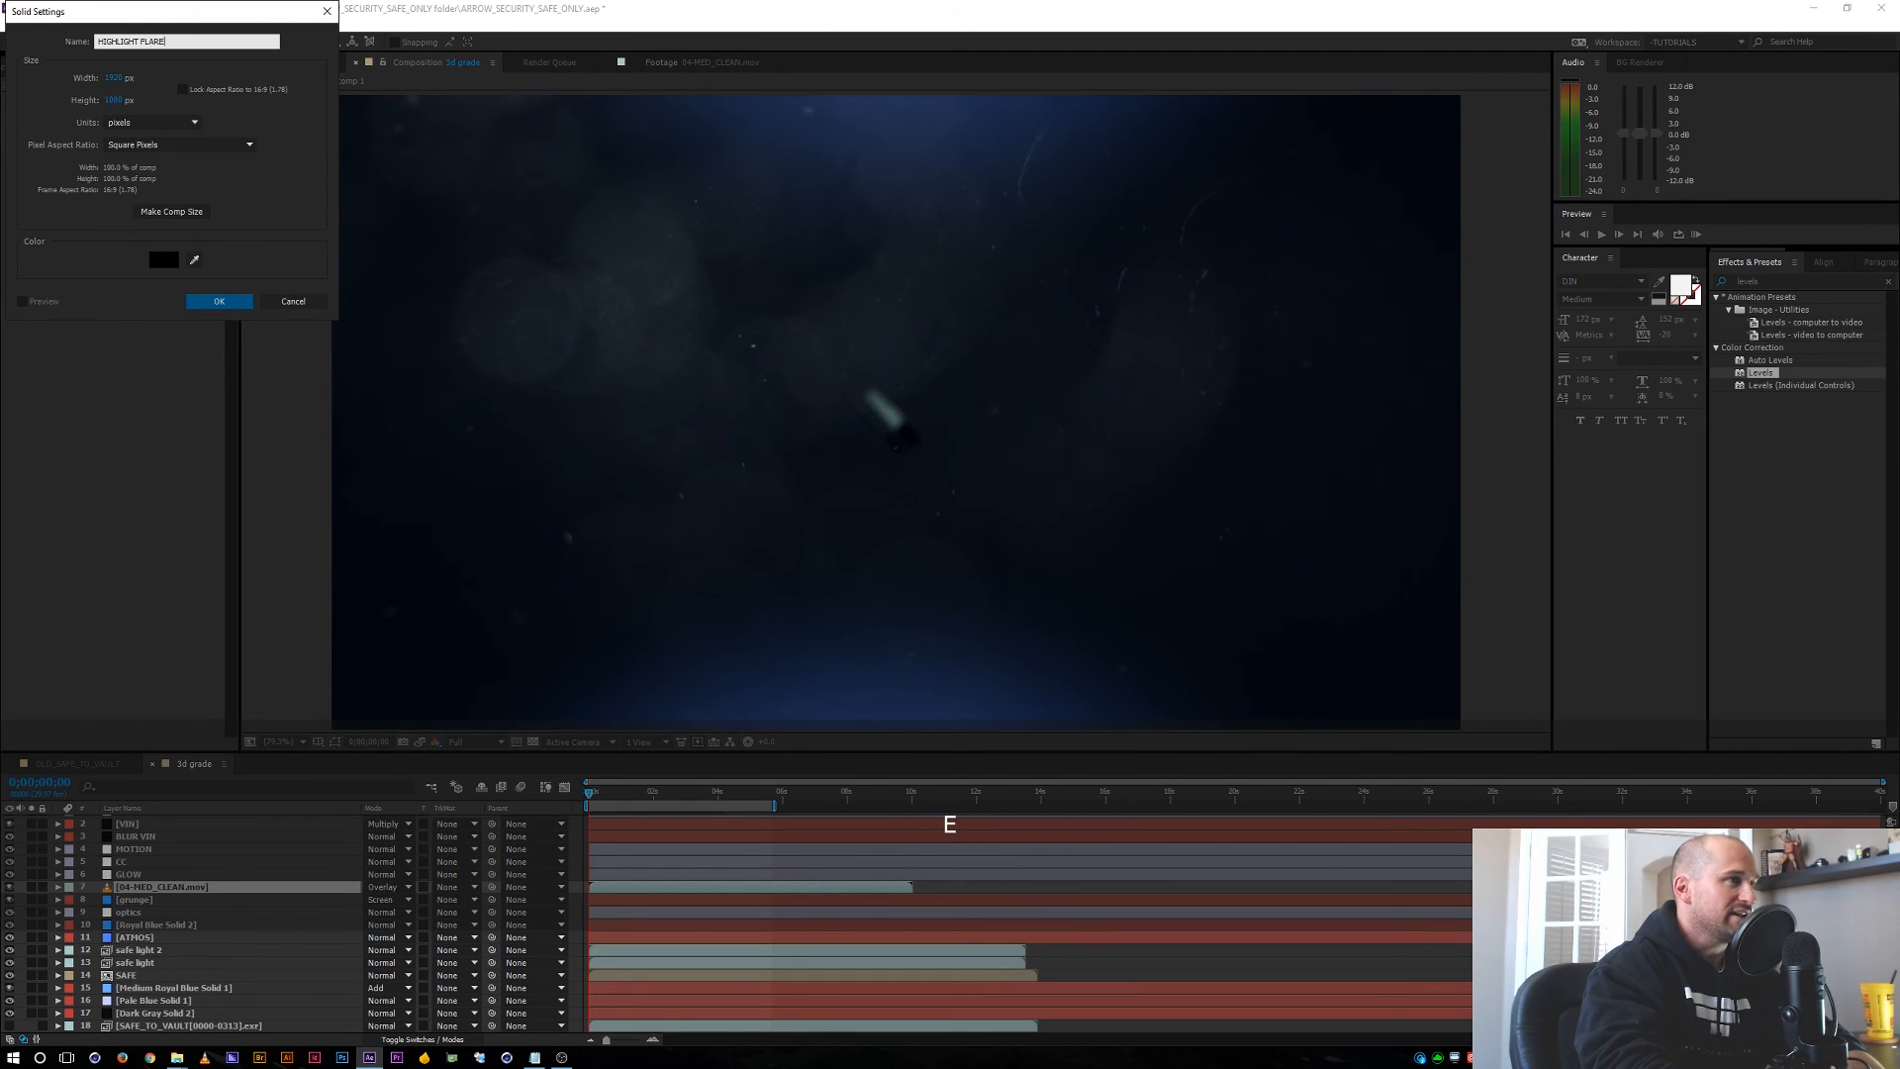
{"action": "key", "text": "Return"}
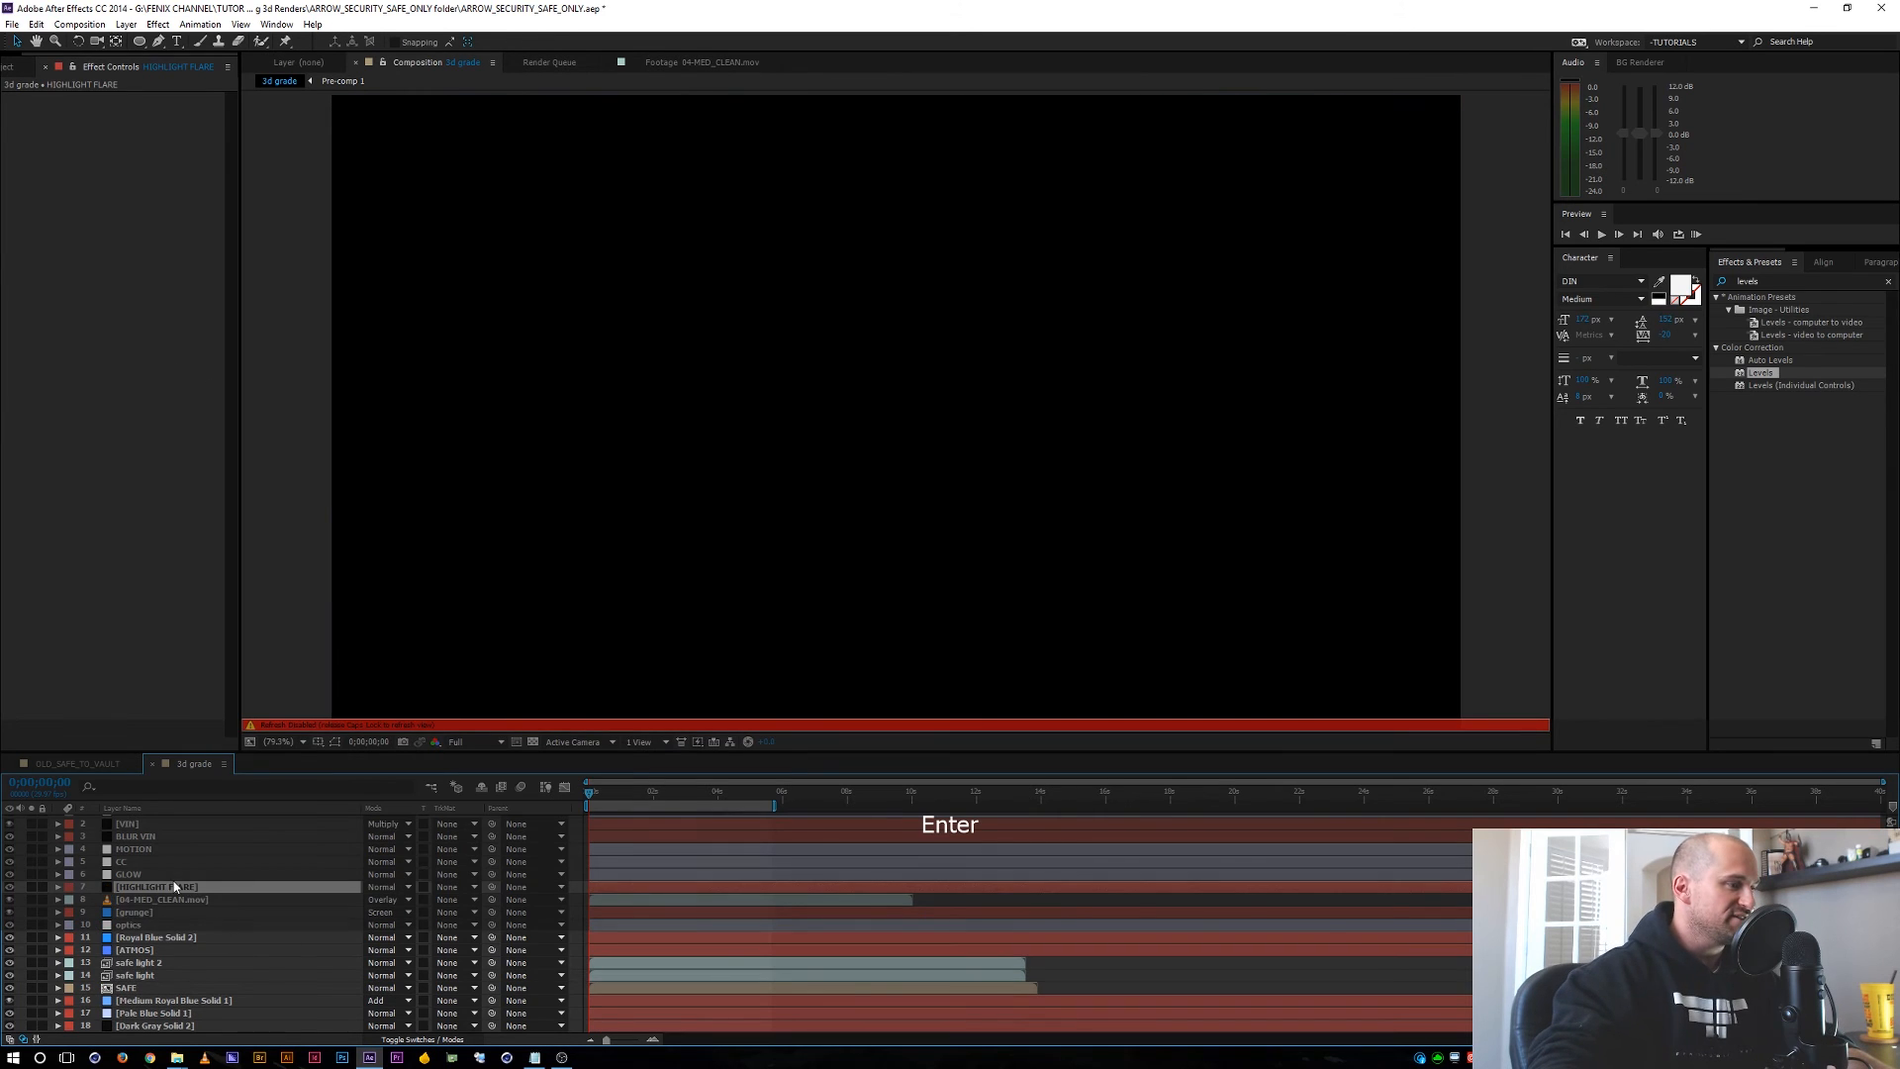
Set the HIGHLIGHT FLARE layer's blending mode to Add and re-enable the viewer refresh.
{"action": "left_click", "coordinate": [385, 886]}
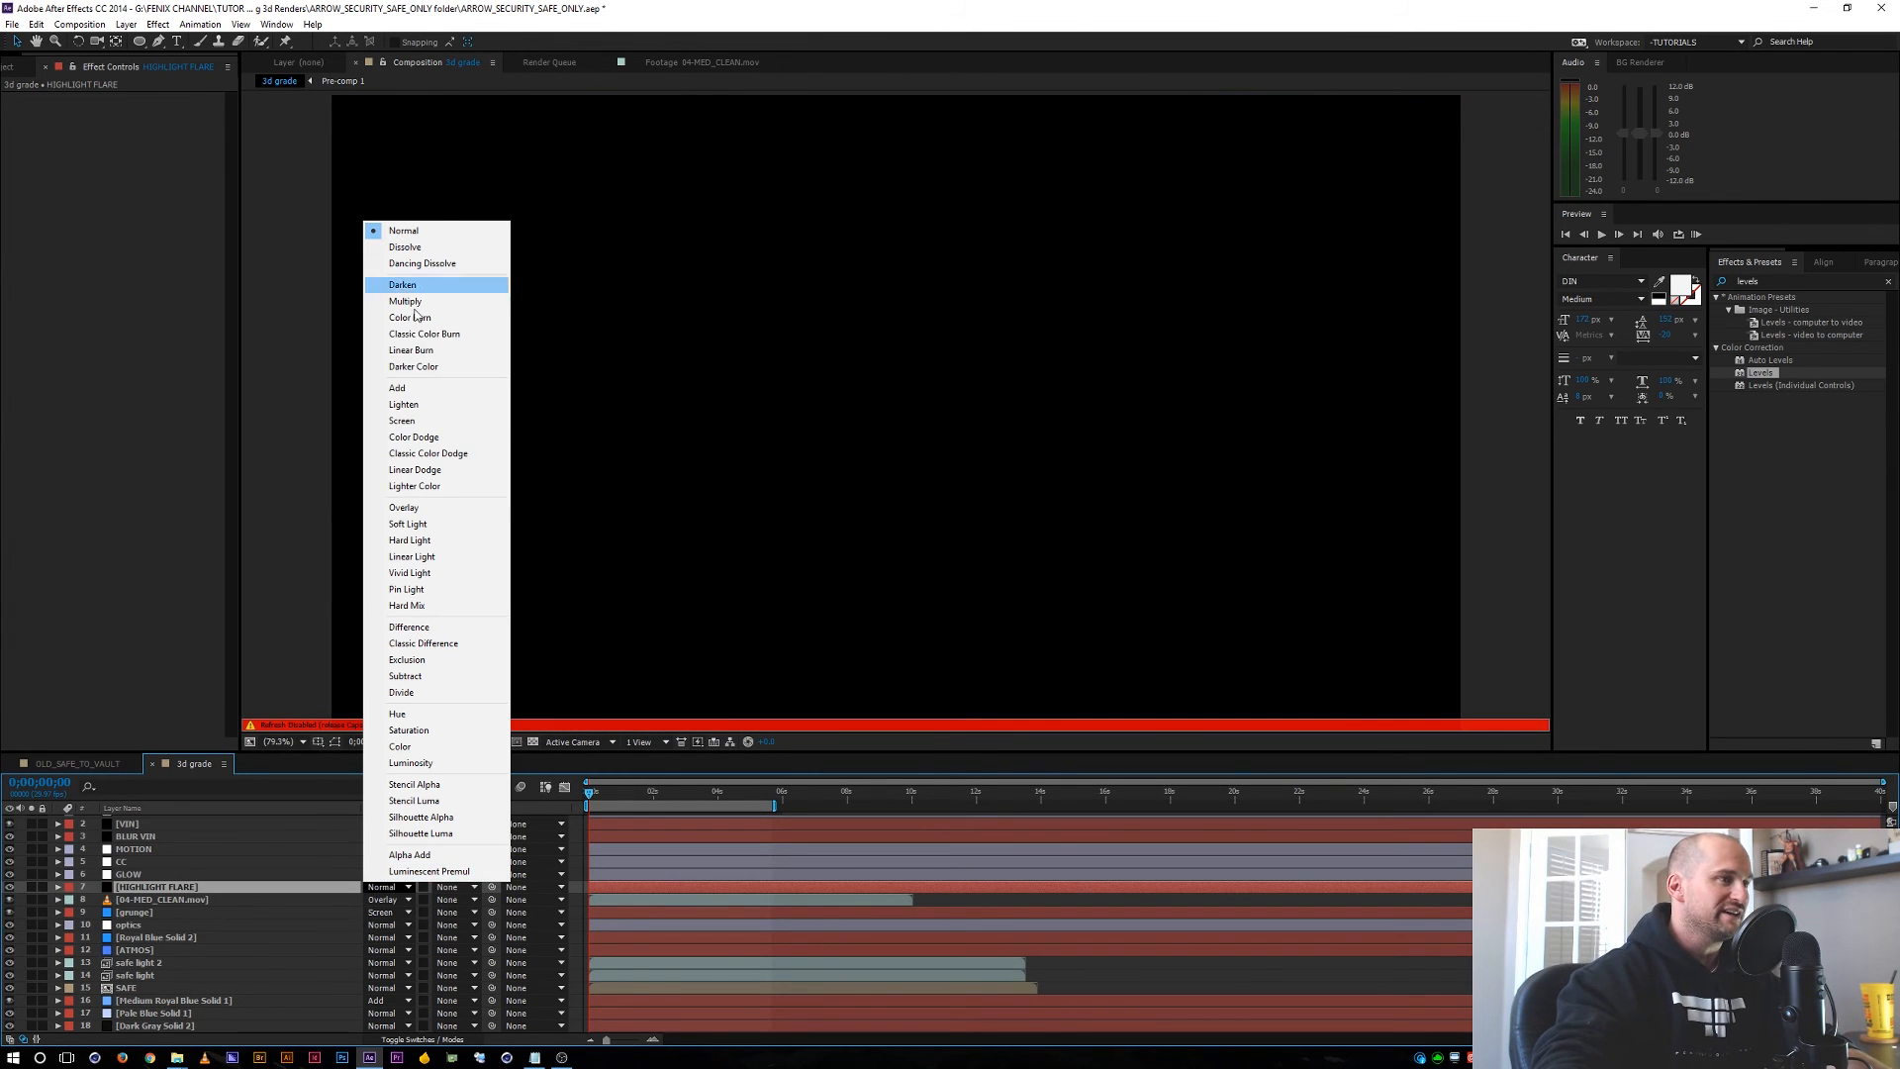
{"action": "left_click", "coordinate": [407, 390]}
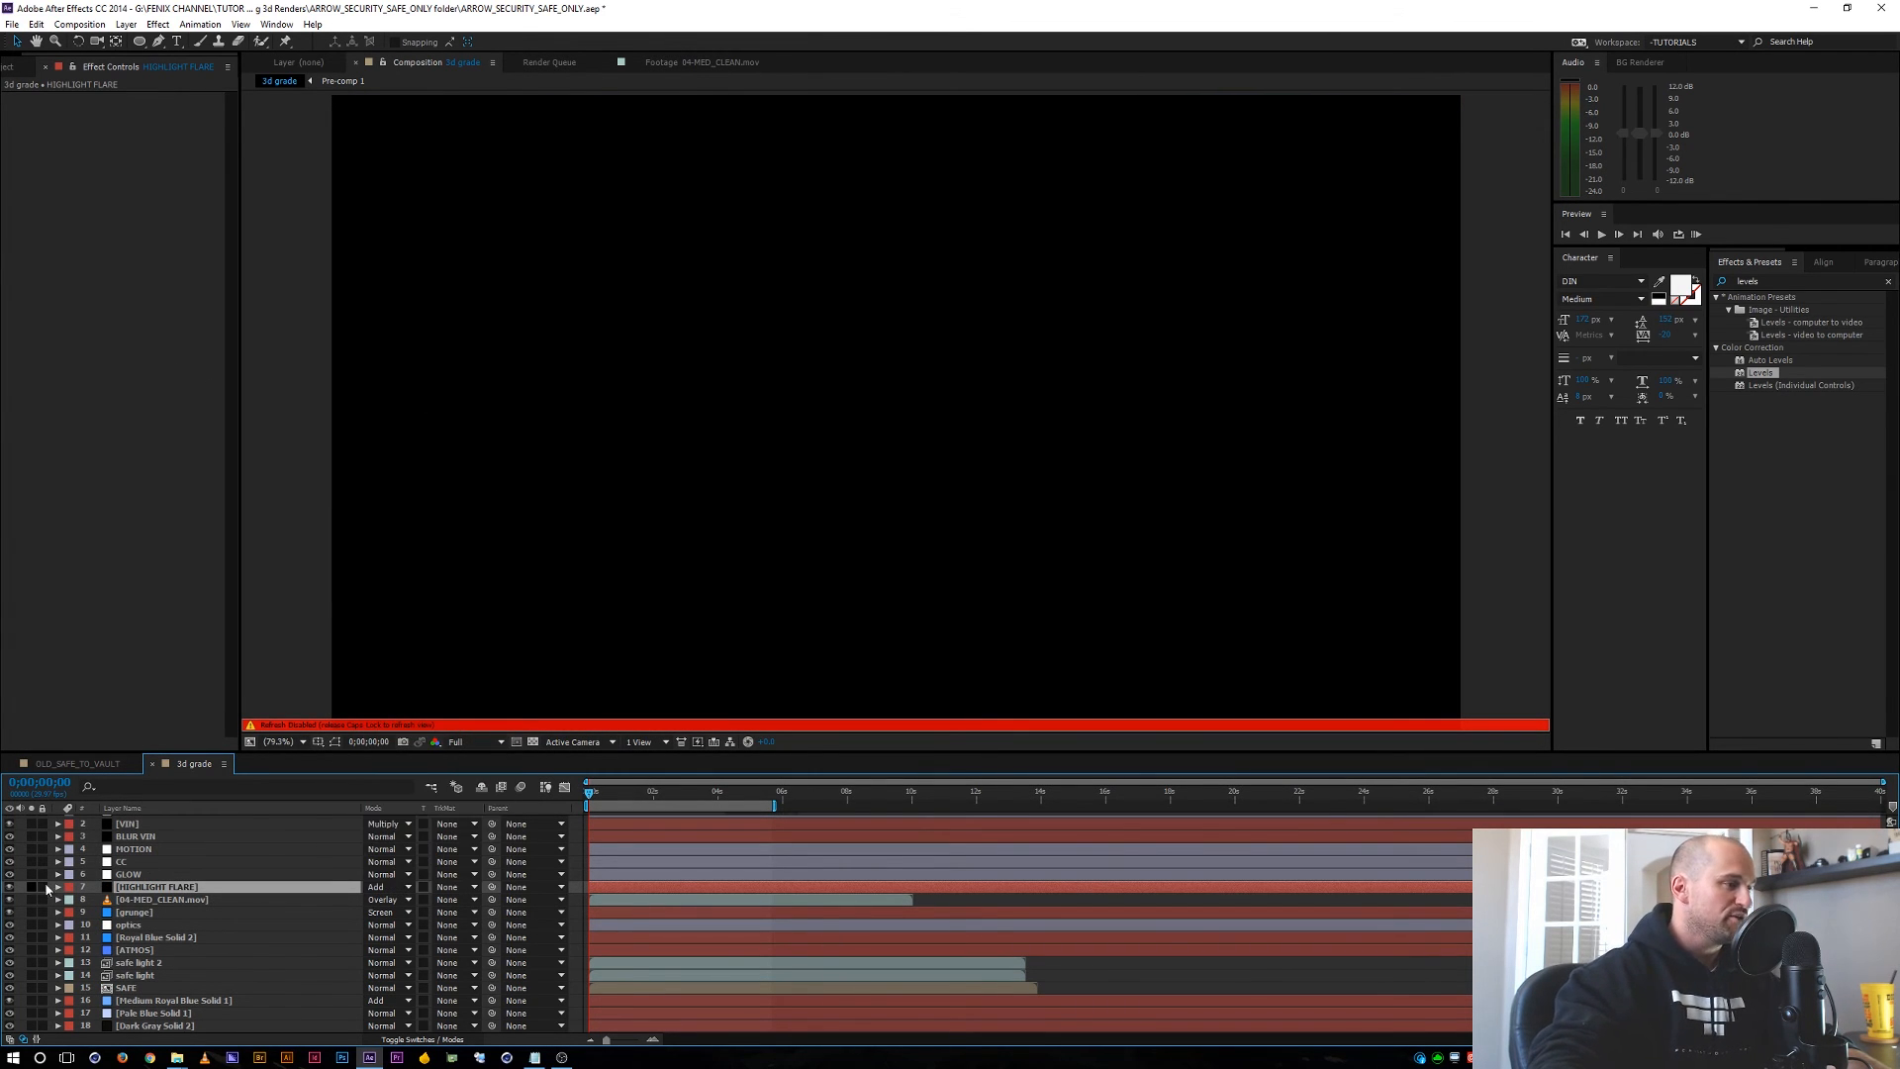
{"action": "key", "text": "Caps_Lock"}
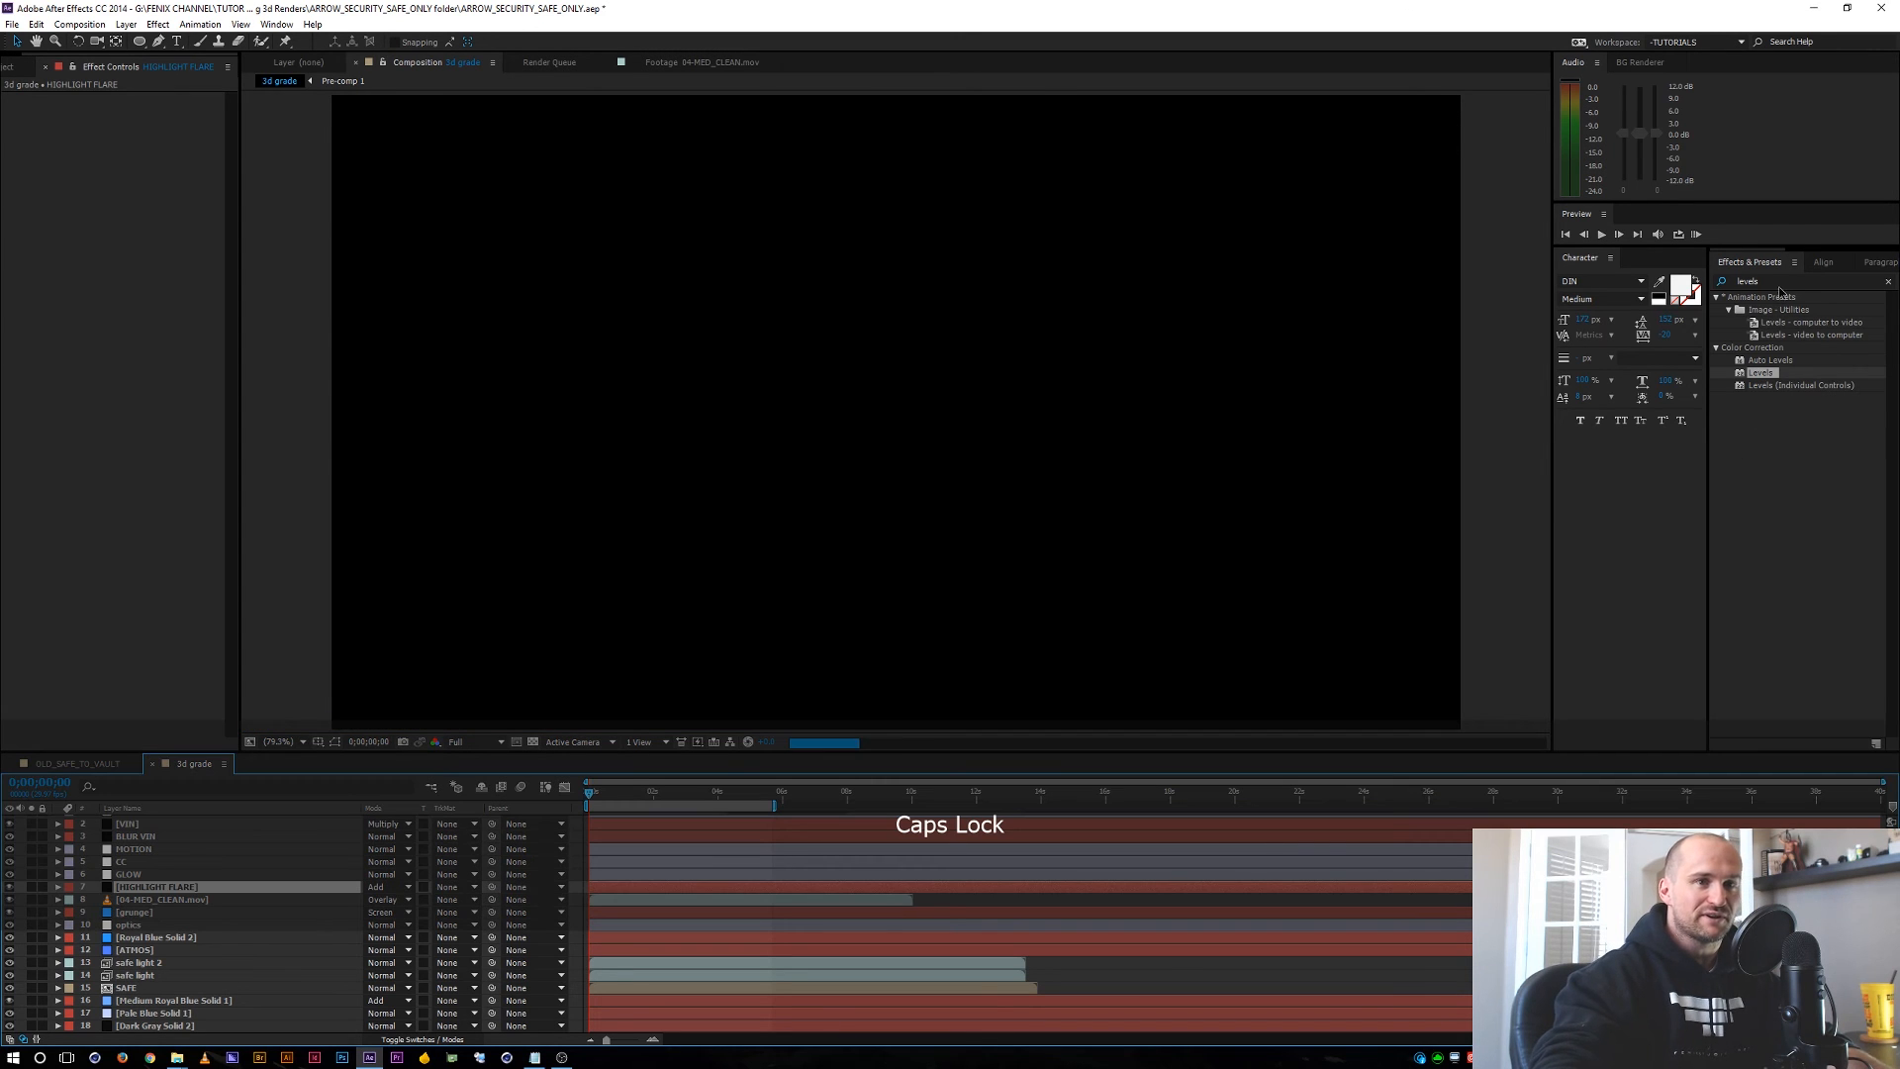
Find the Optical Flares effect and apply it to the HIGHLIGHT FLARE layer.
{"action": "left_click", "coordinate": [1704, 274]}
{"action": "key", "text": "ctrl+a"}
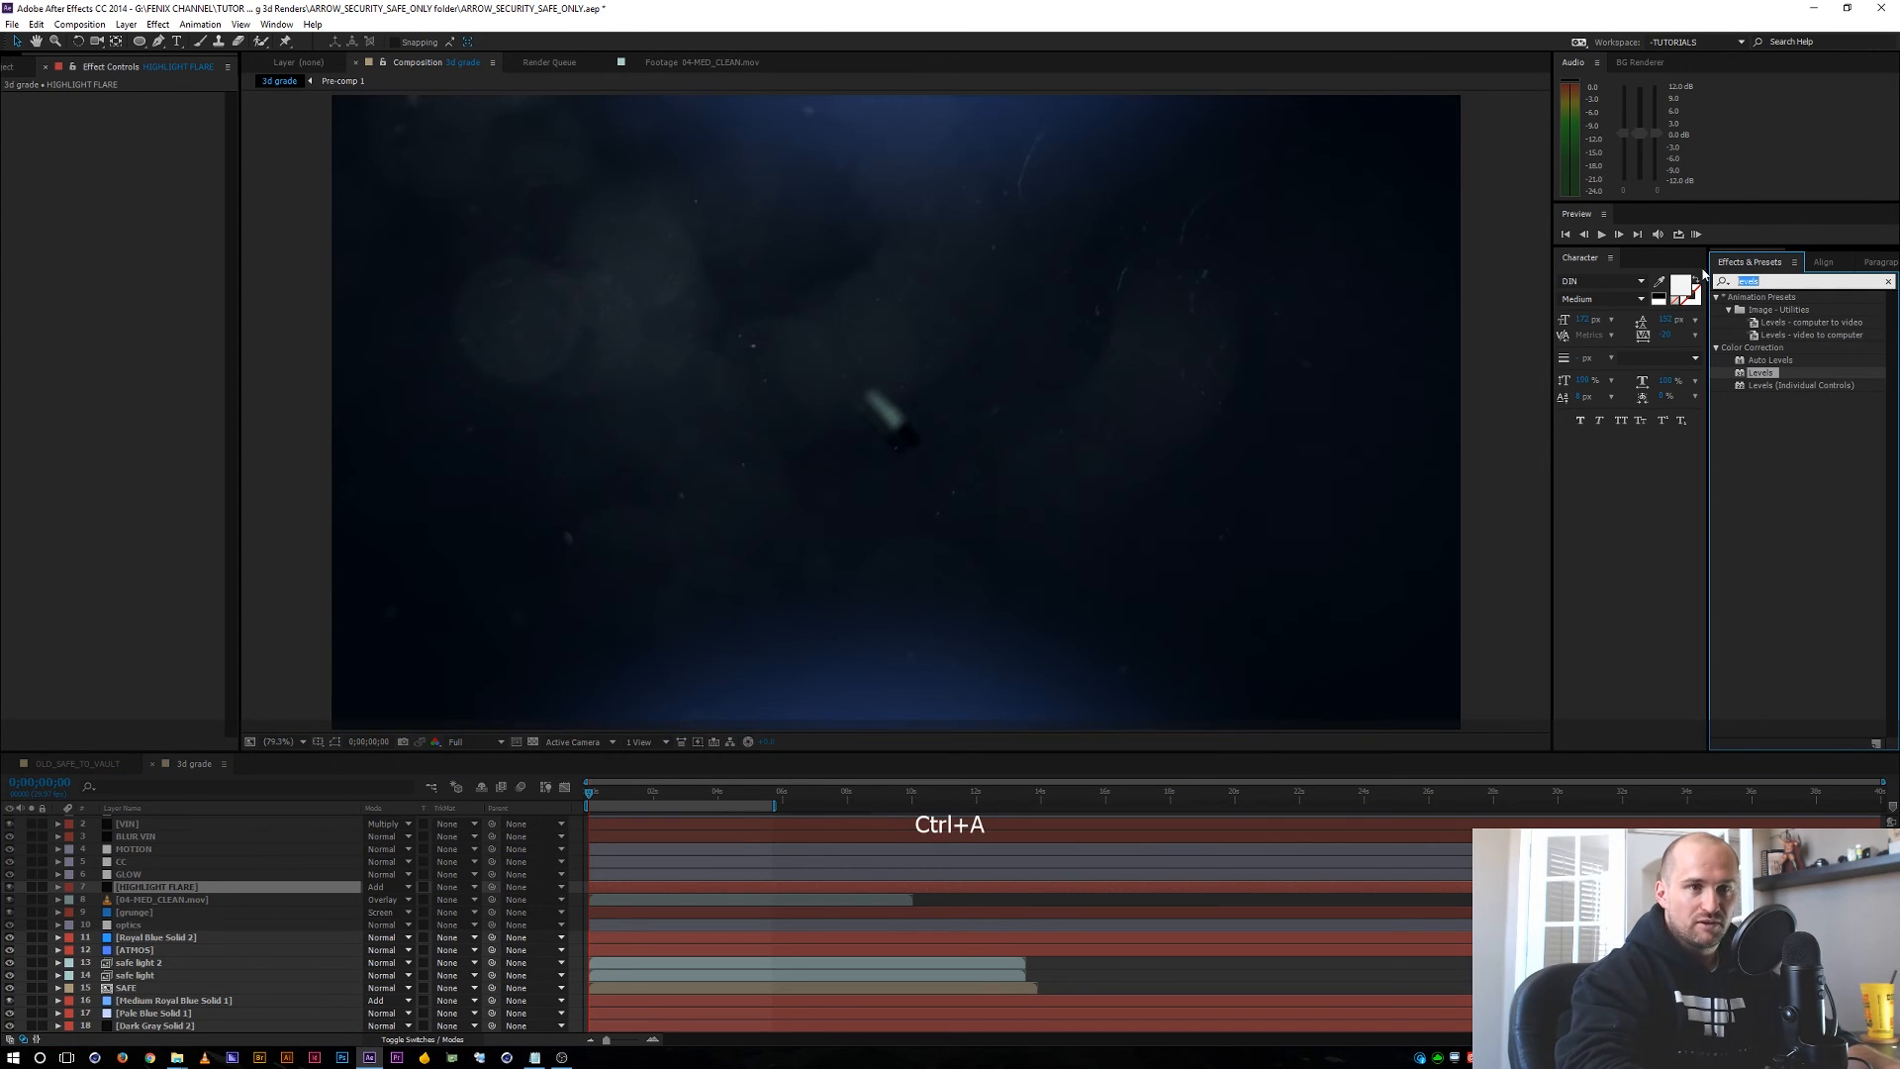
{"action": "key", "text": "BackSpace"}
{"action": "type", "text": "opti"}
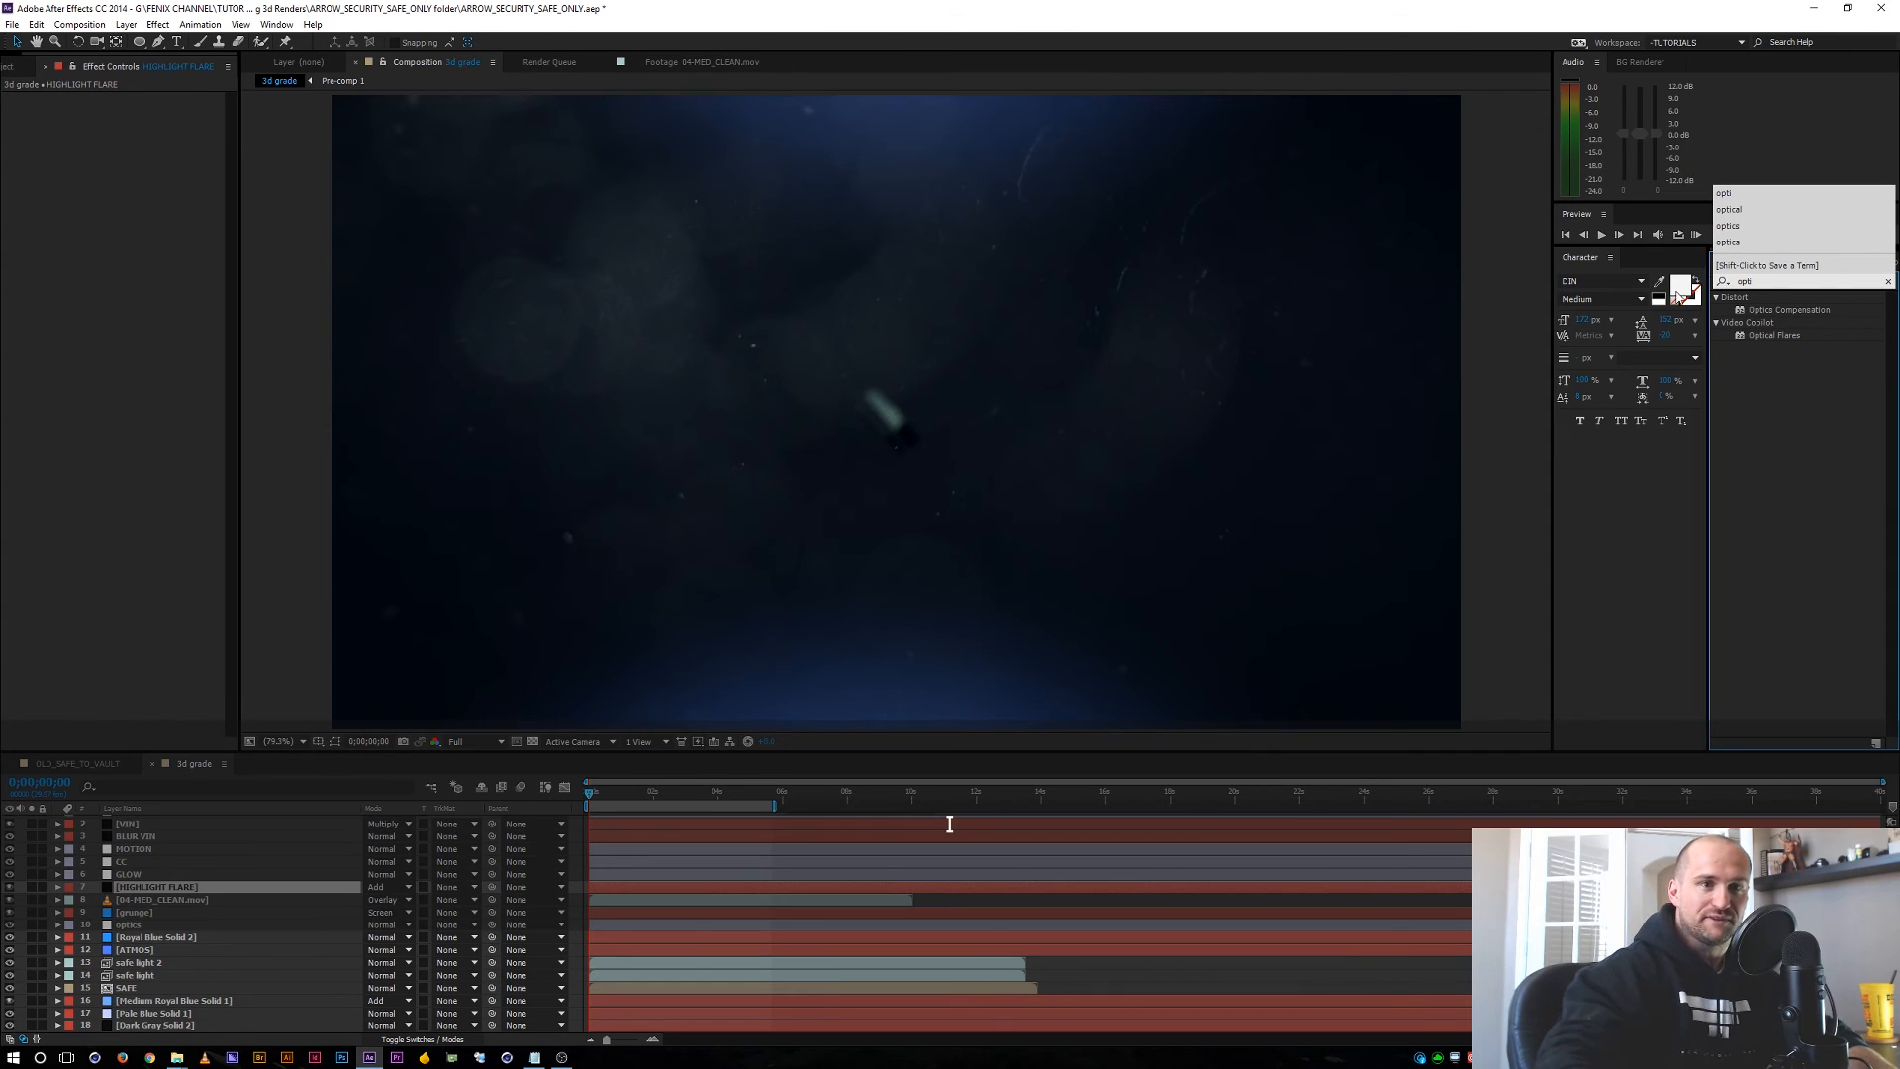
{"action": "double_click", "coordinate": [1773, 336]}
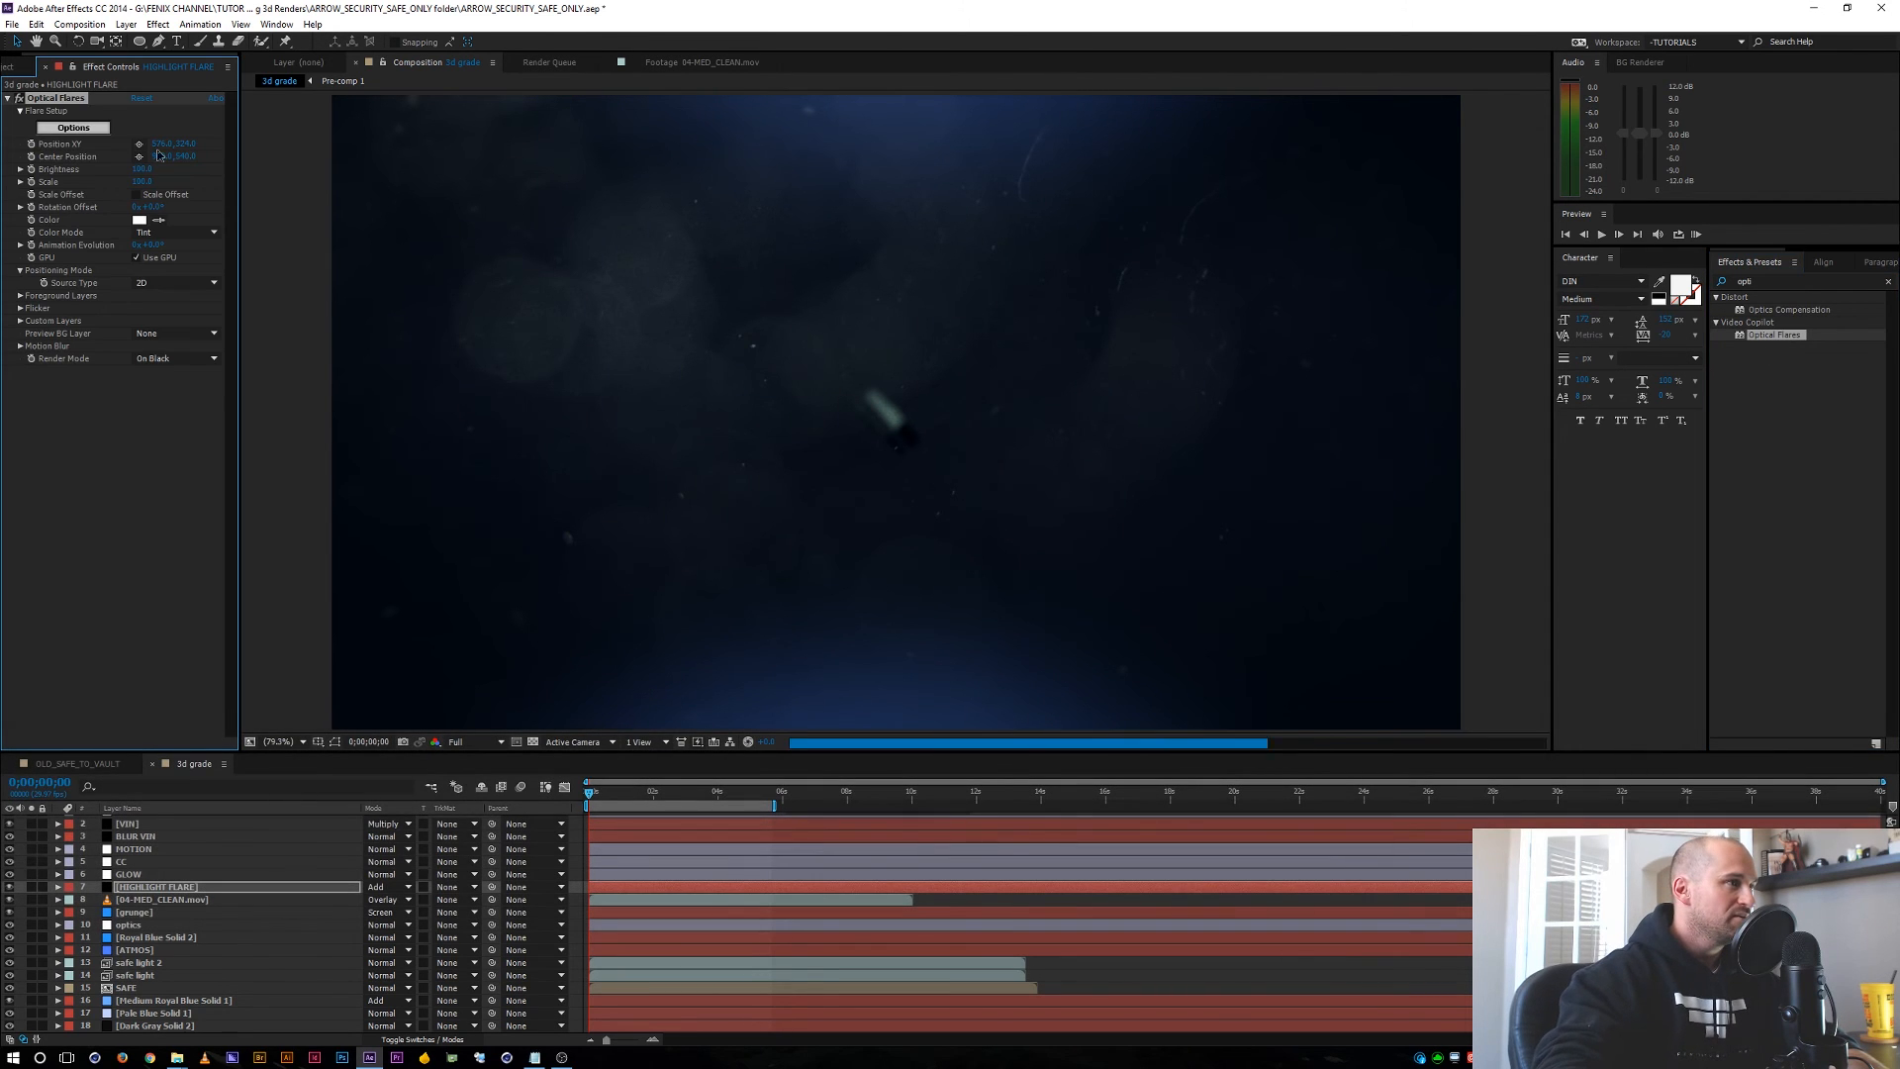
Solo the HIGHLIGHT FLARE and SAFE layers and move the flare source onto the safe at the centre of the frame.
{"action": "left_click", "coordinate": [32, 888]}
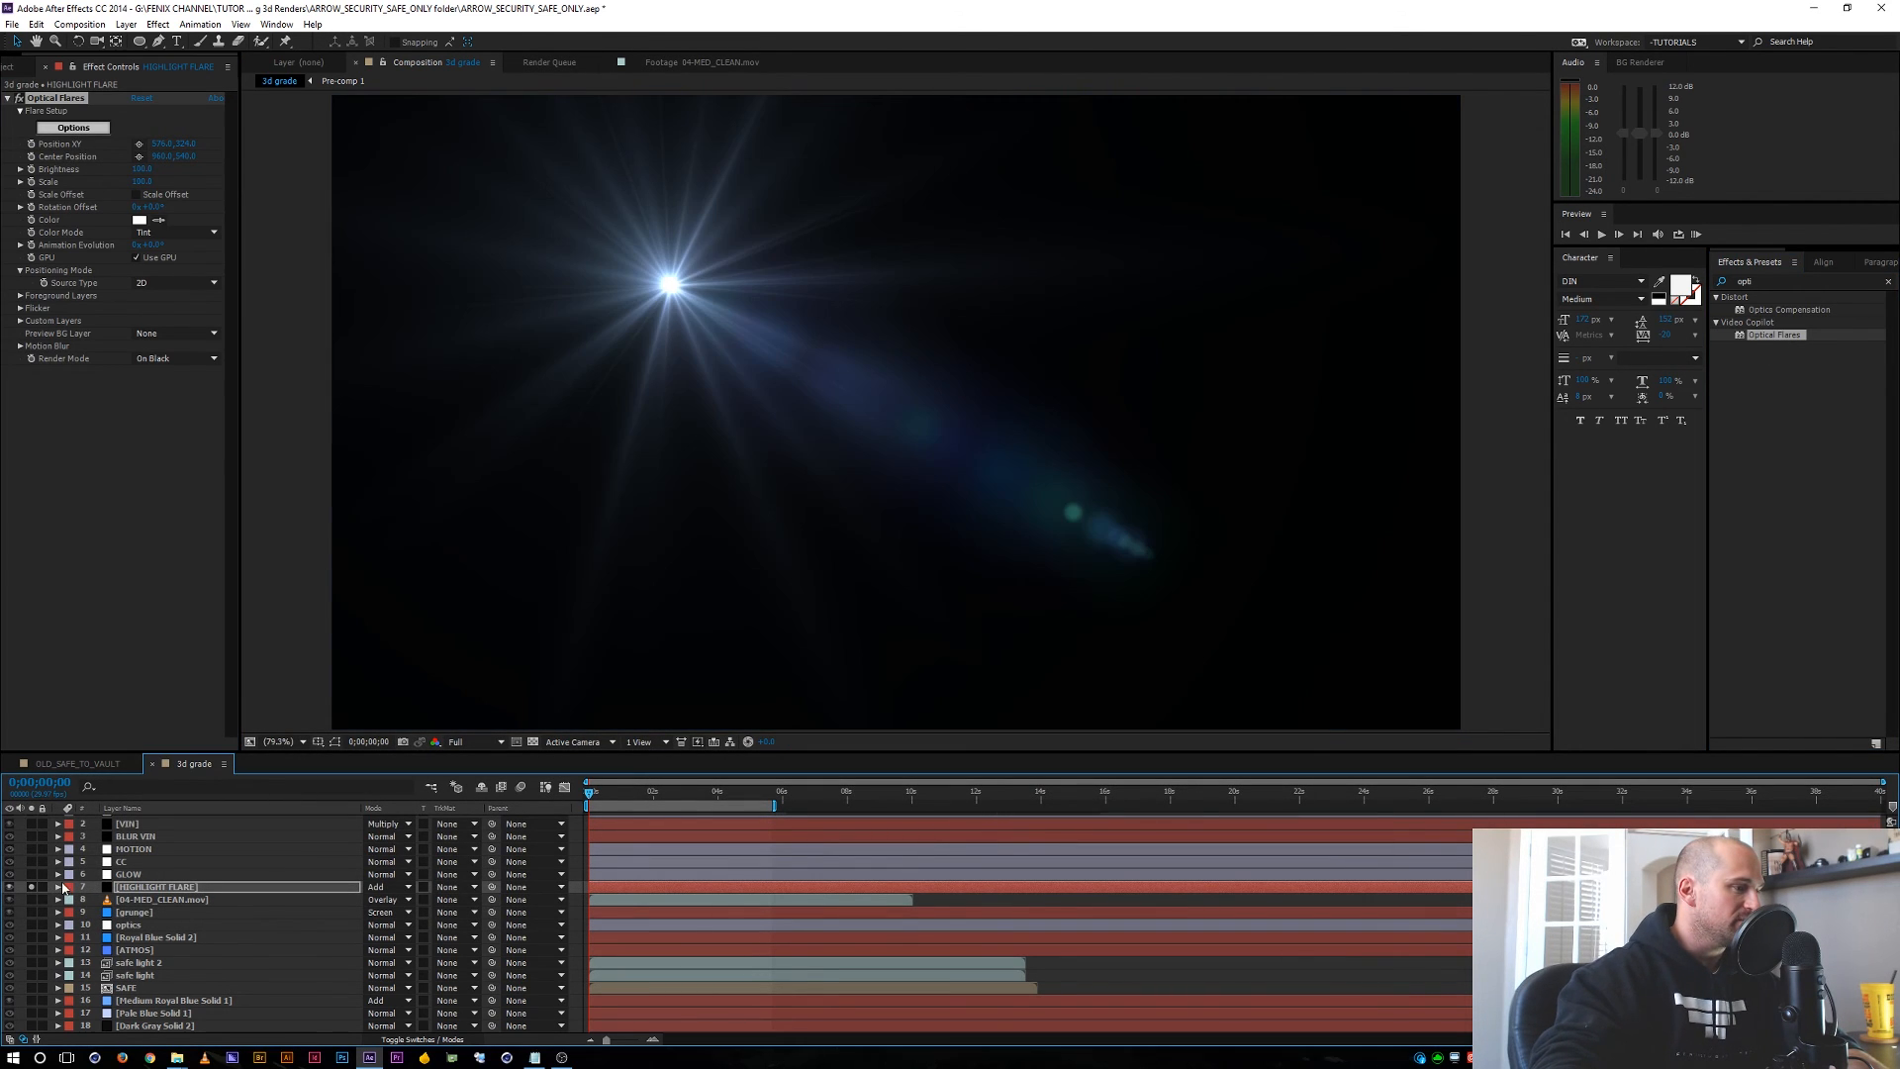
{"action": "scroll", "coordinate": [219, 993], "scroll_direction": "down", "scroll_amount": 1}
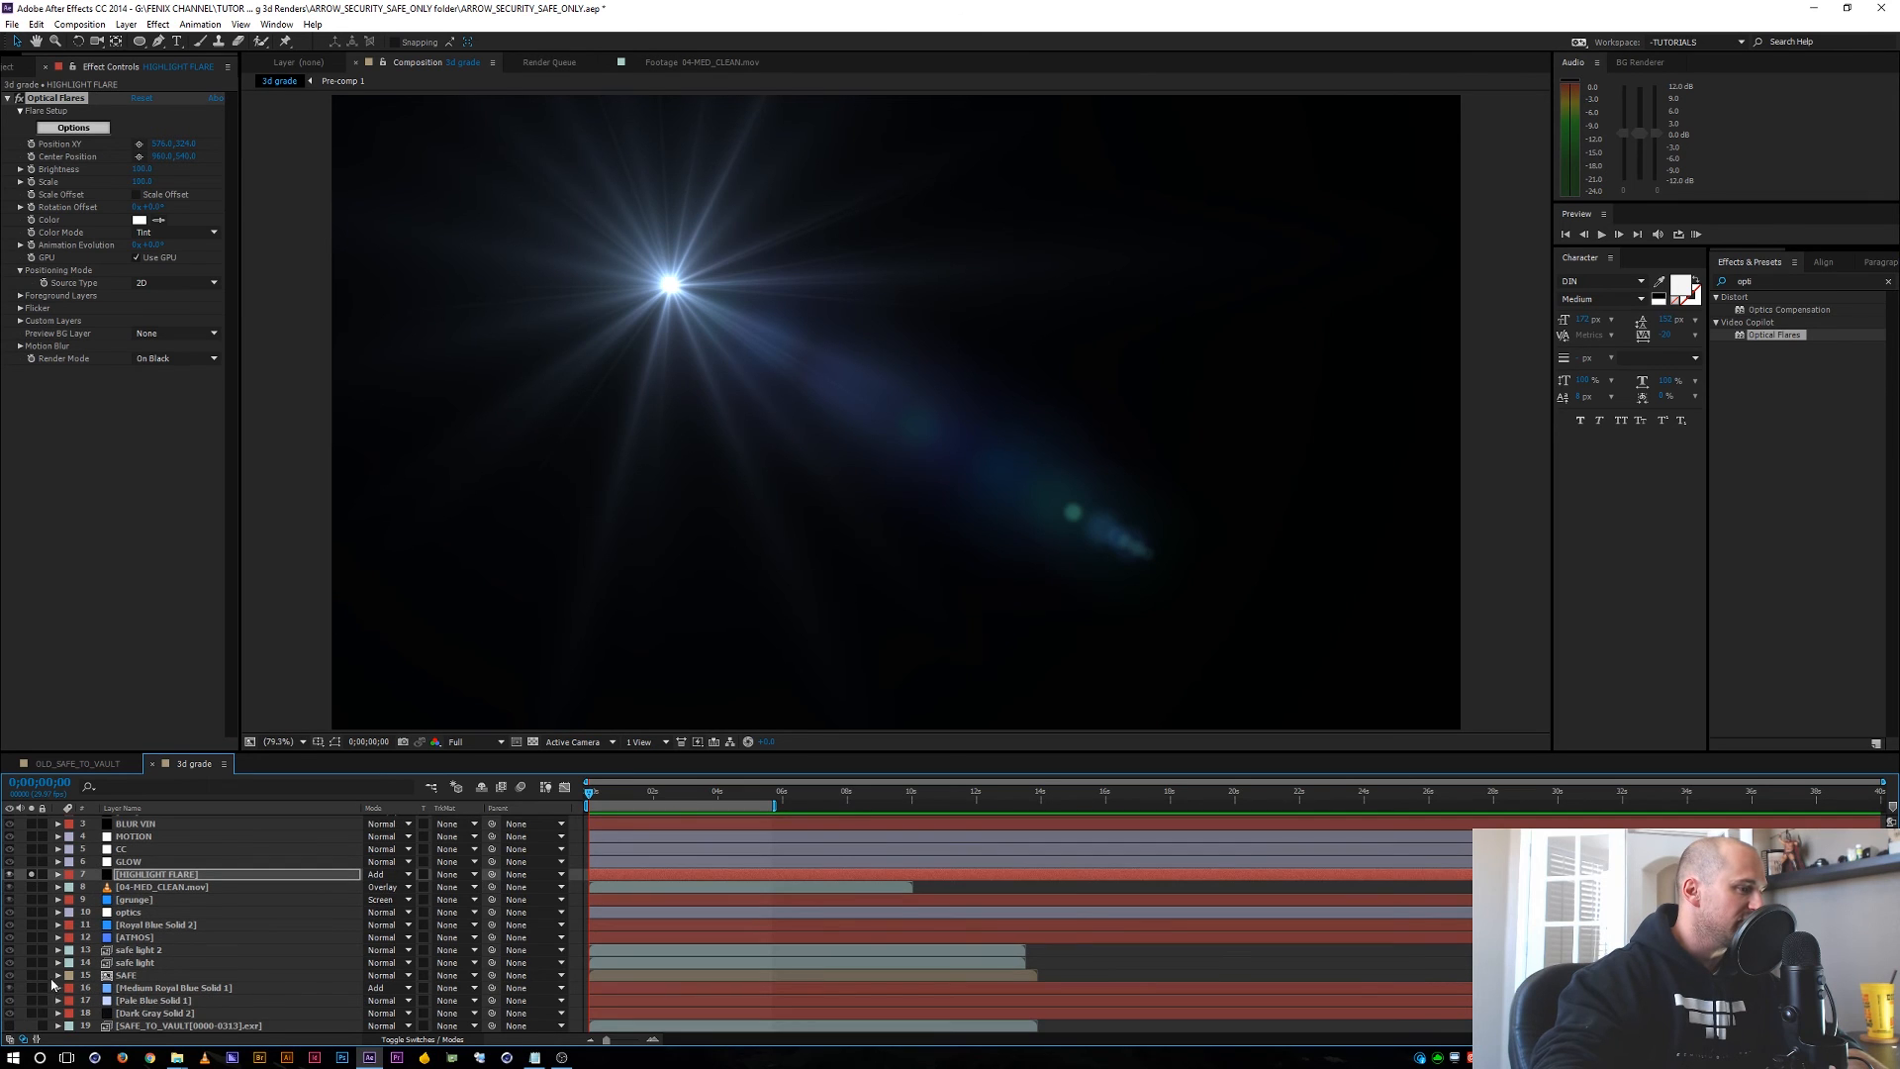
{"action": "left_click", "coordinate": [32, 976]}
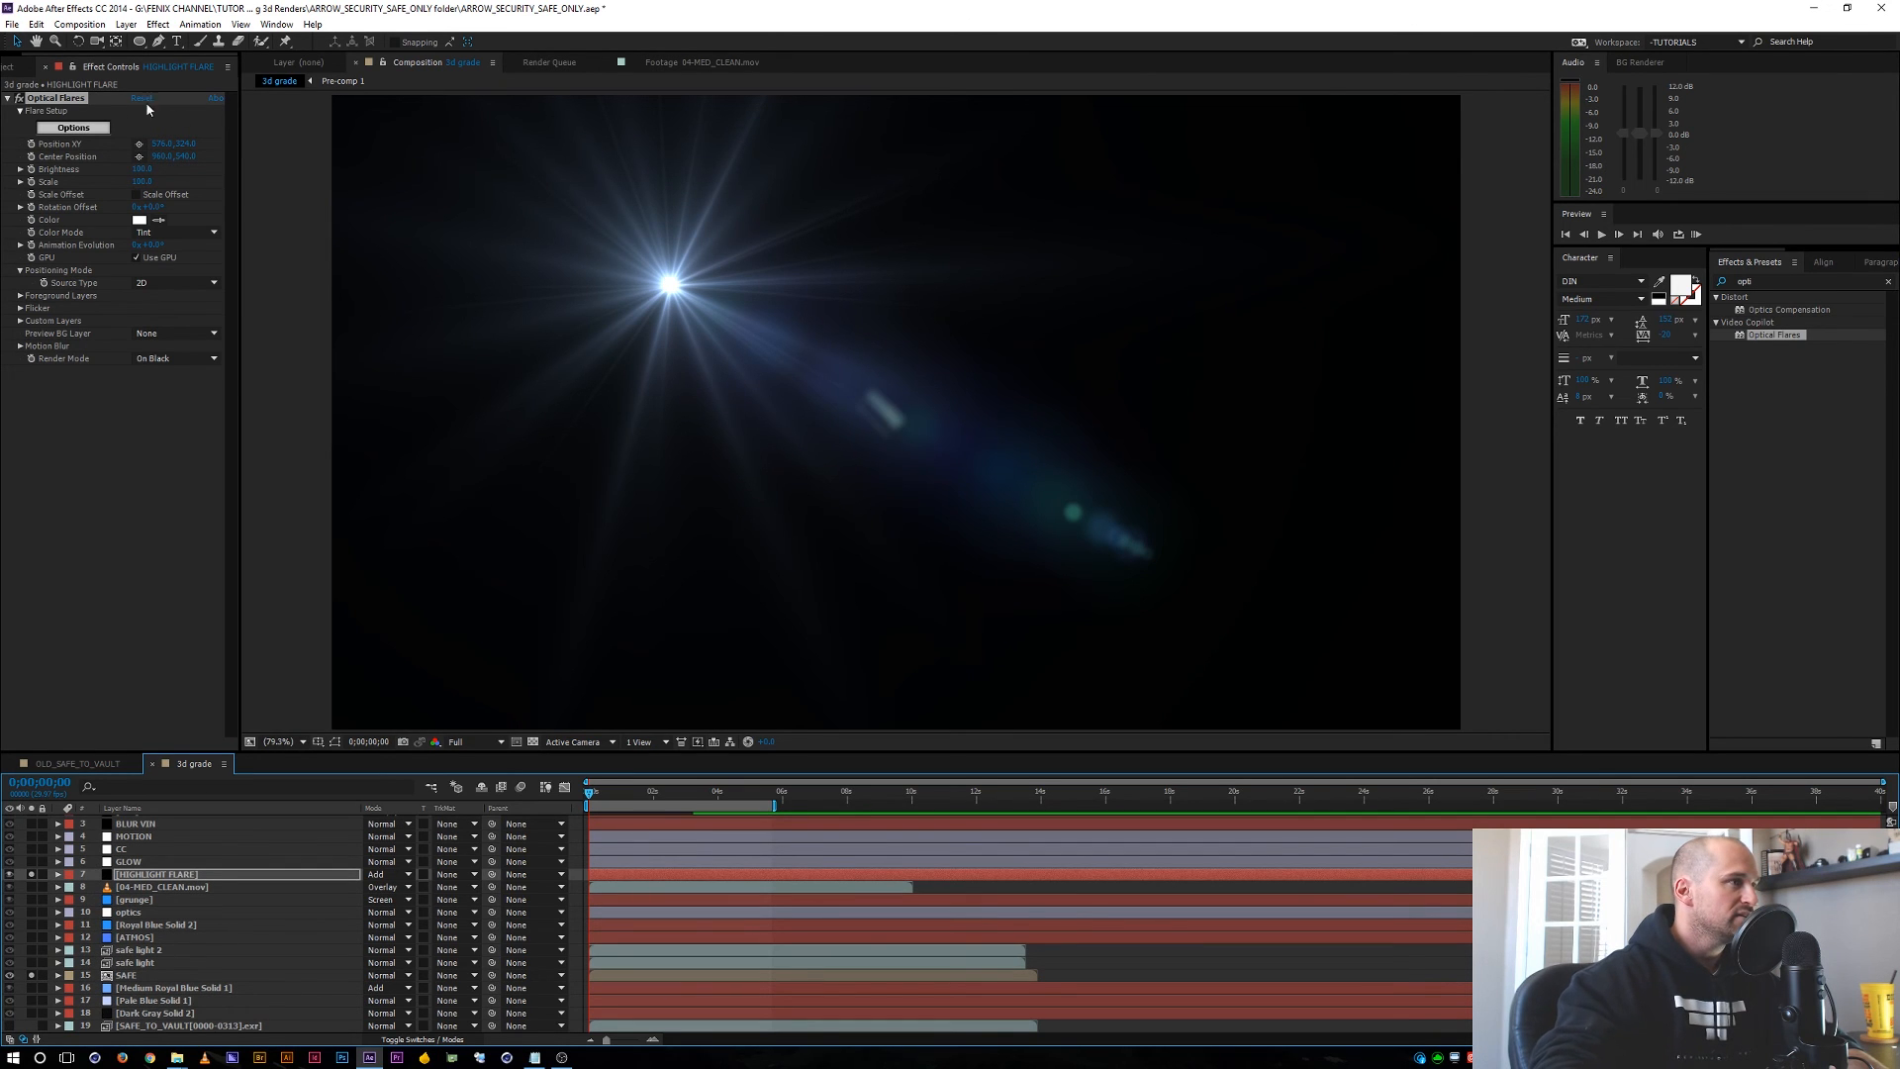
{"action": "left_click", "coordinate": [64, 100]}
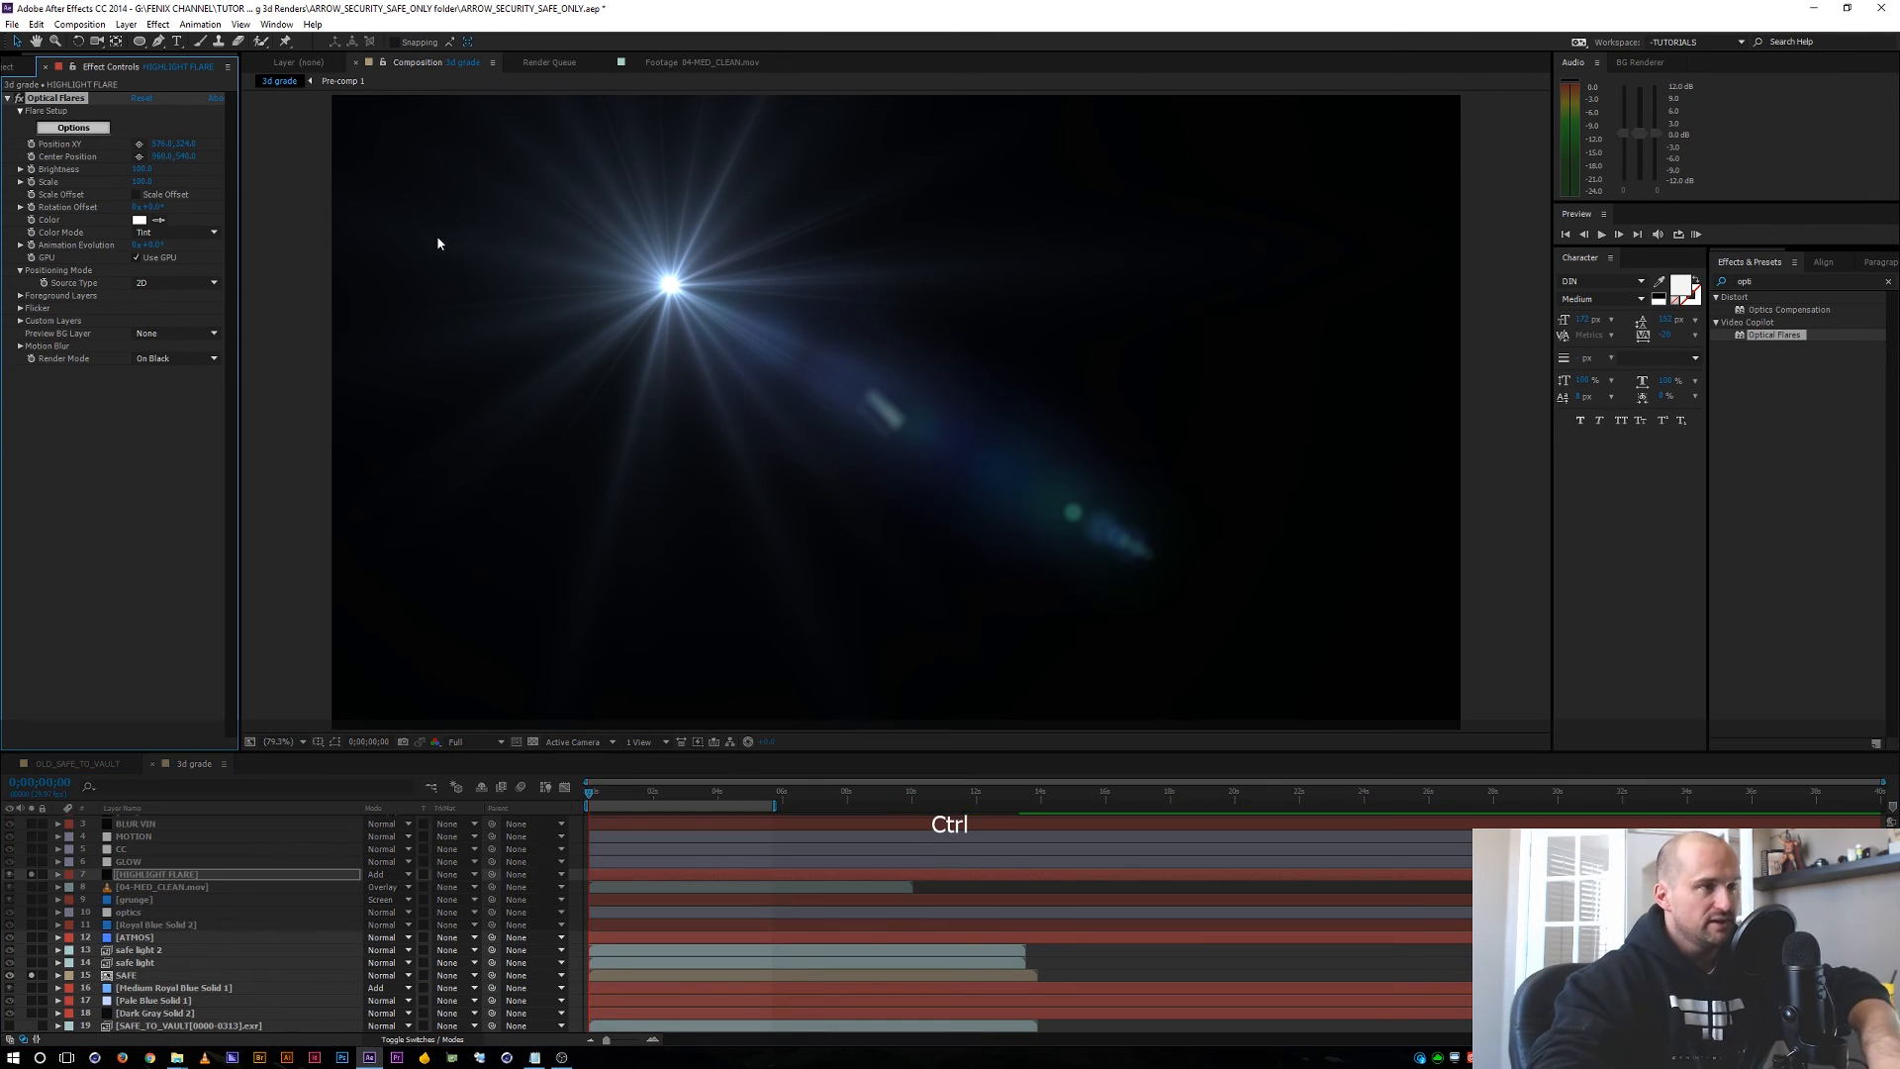
{"action": "key", "text": "ctrl+shift+h"}
{"action": "left_click_drag", "start_coordinate": [671, 286], "coordinate": [898, 414]}
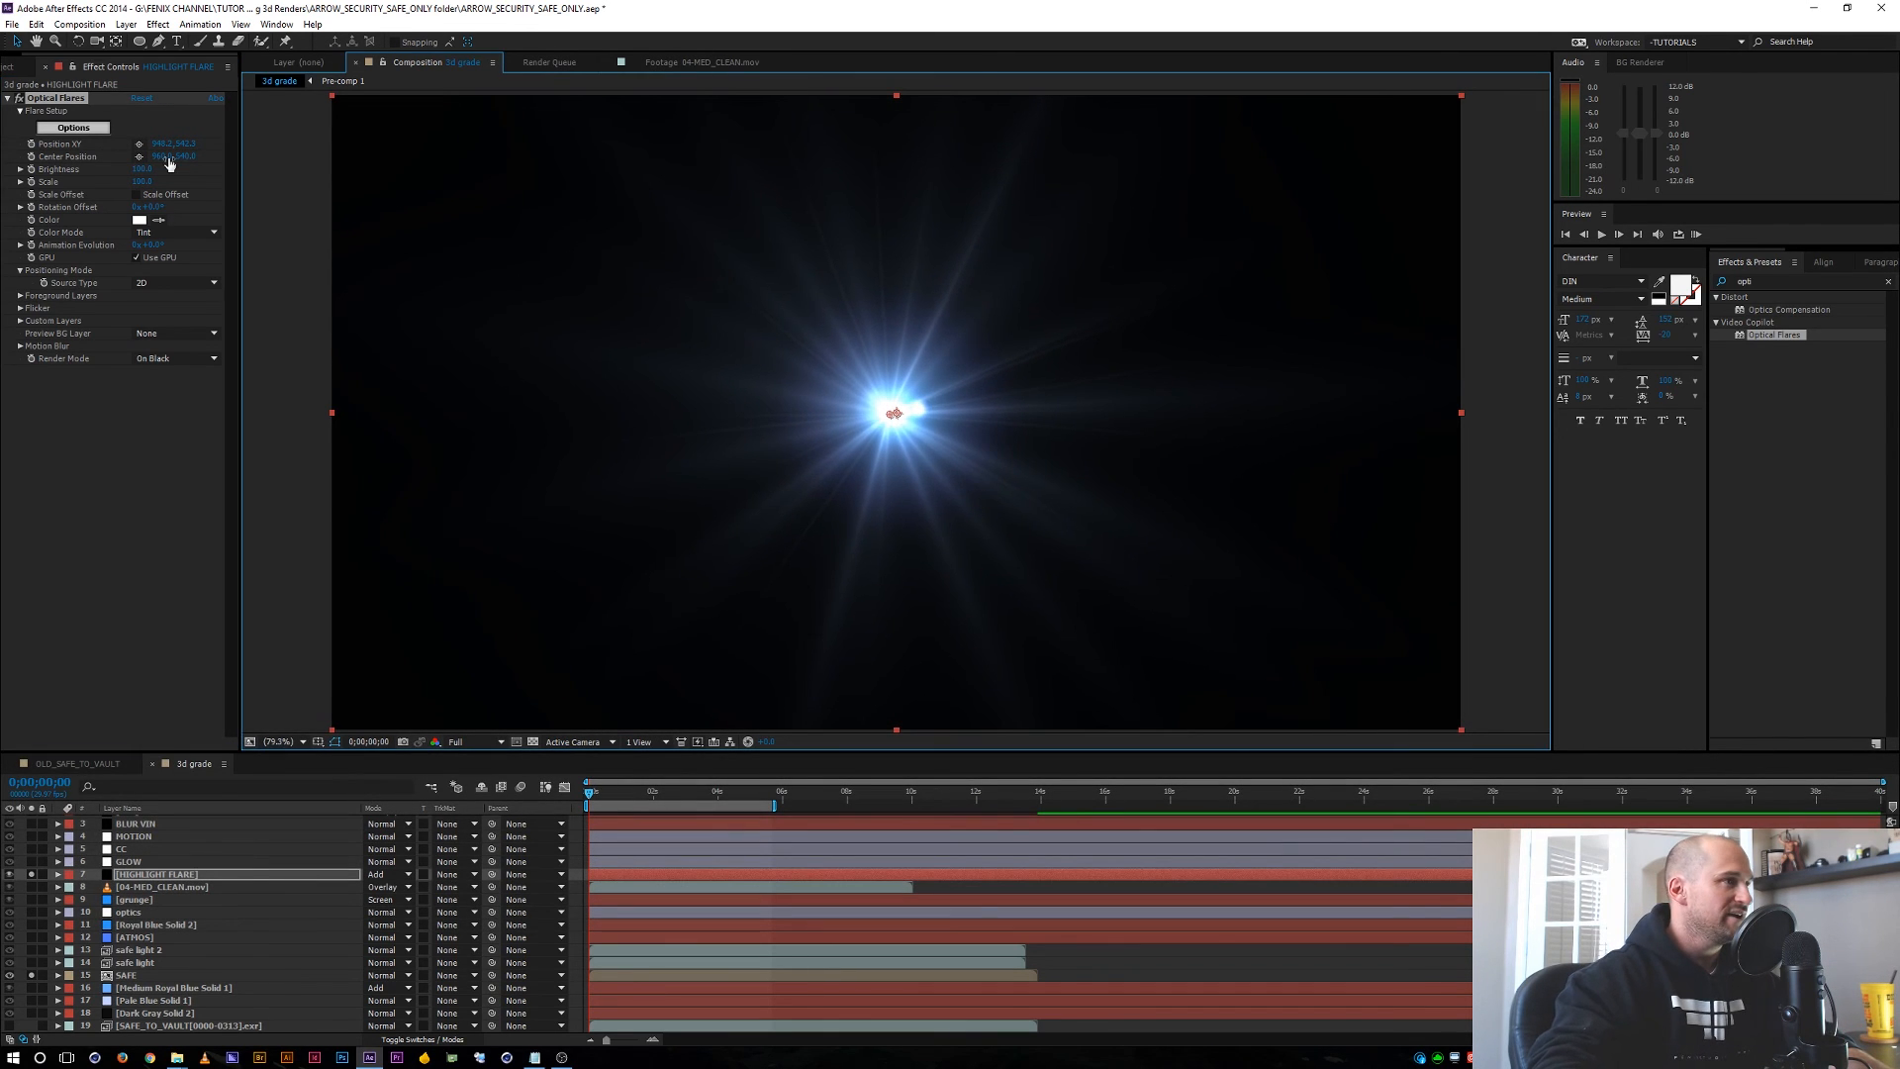
Load the Federal_Reserve flare preset from the Conspiracy preset folder and apply it to the flare.
{"action": "left_click", "coordinate": [74, 128]}
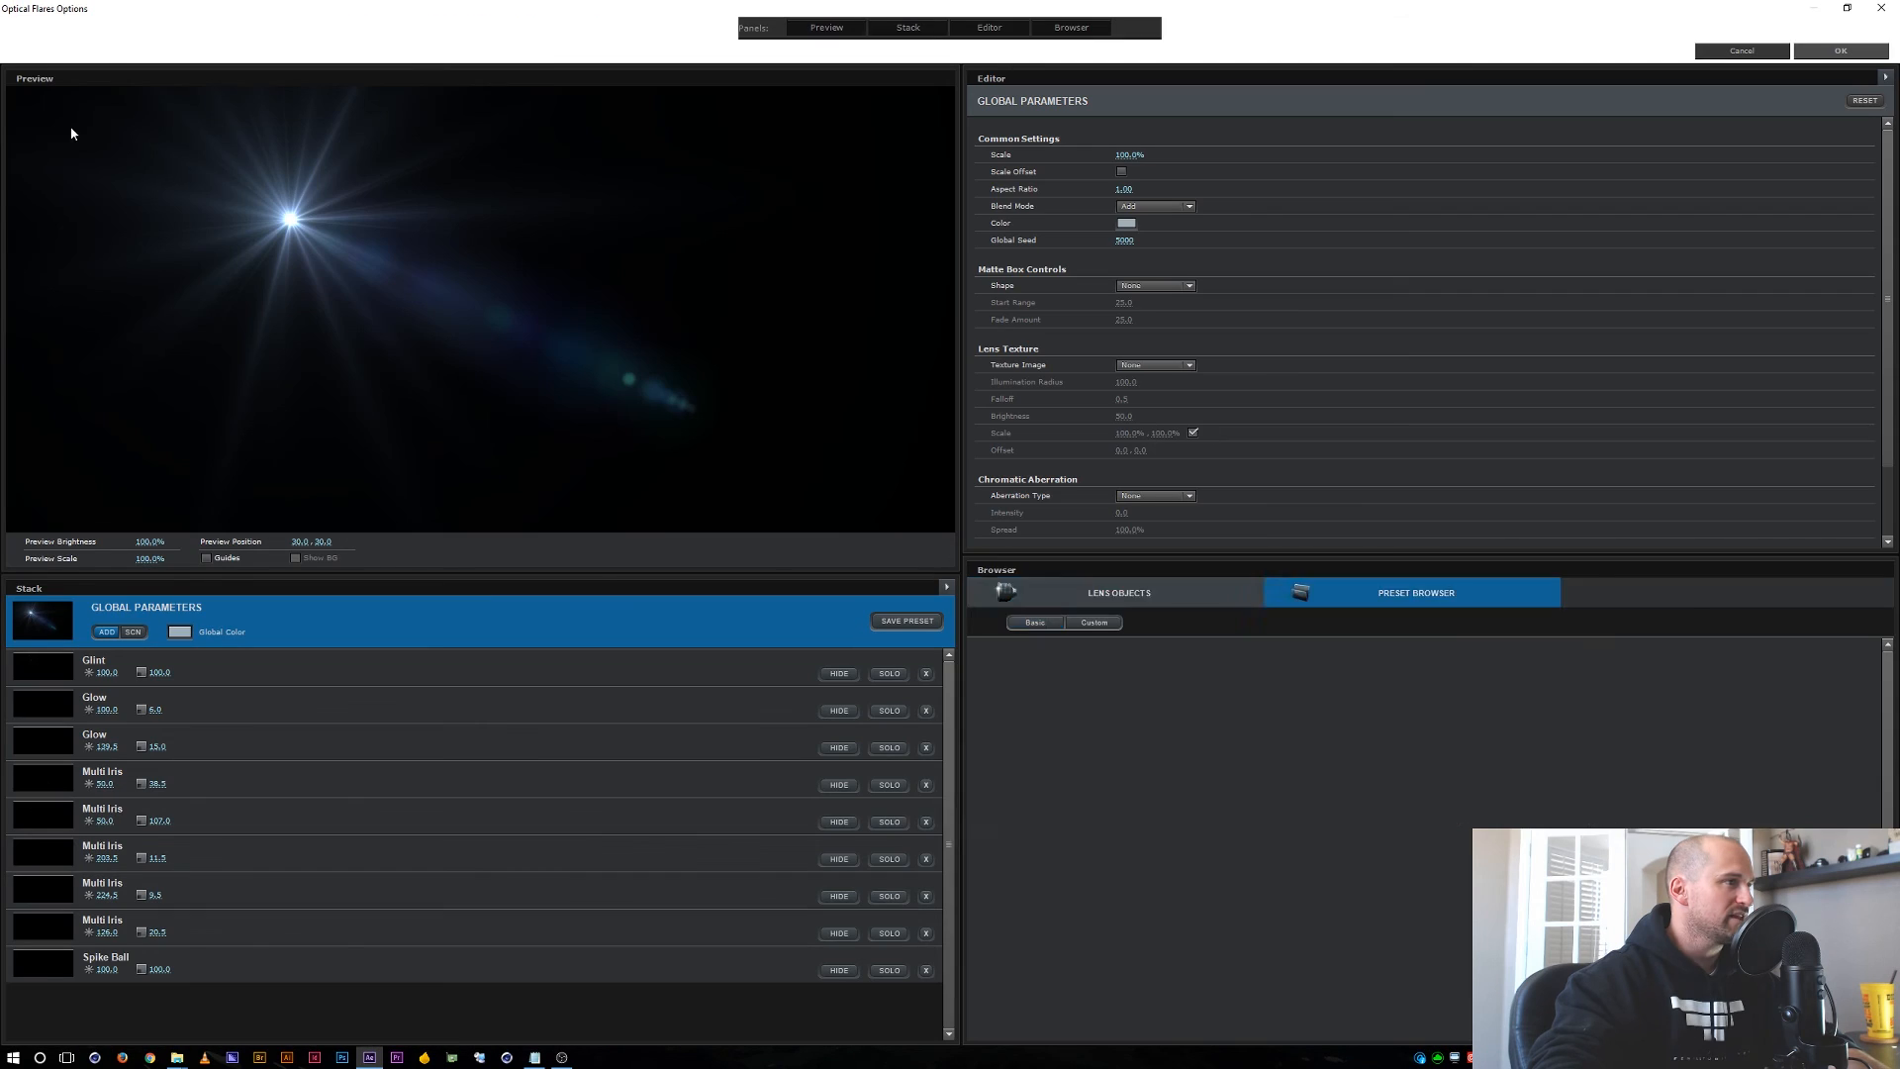
{"action": "left_click", "coordinate": [1419, 597]}
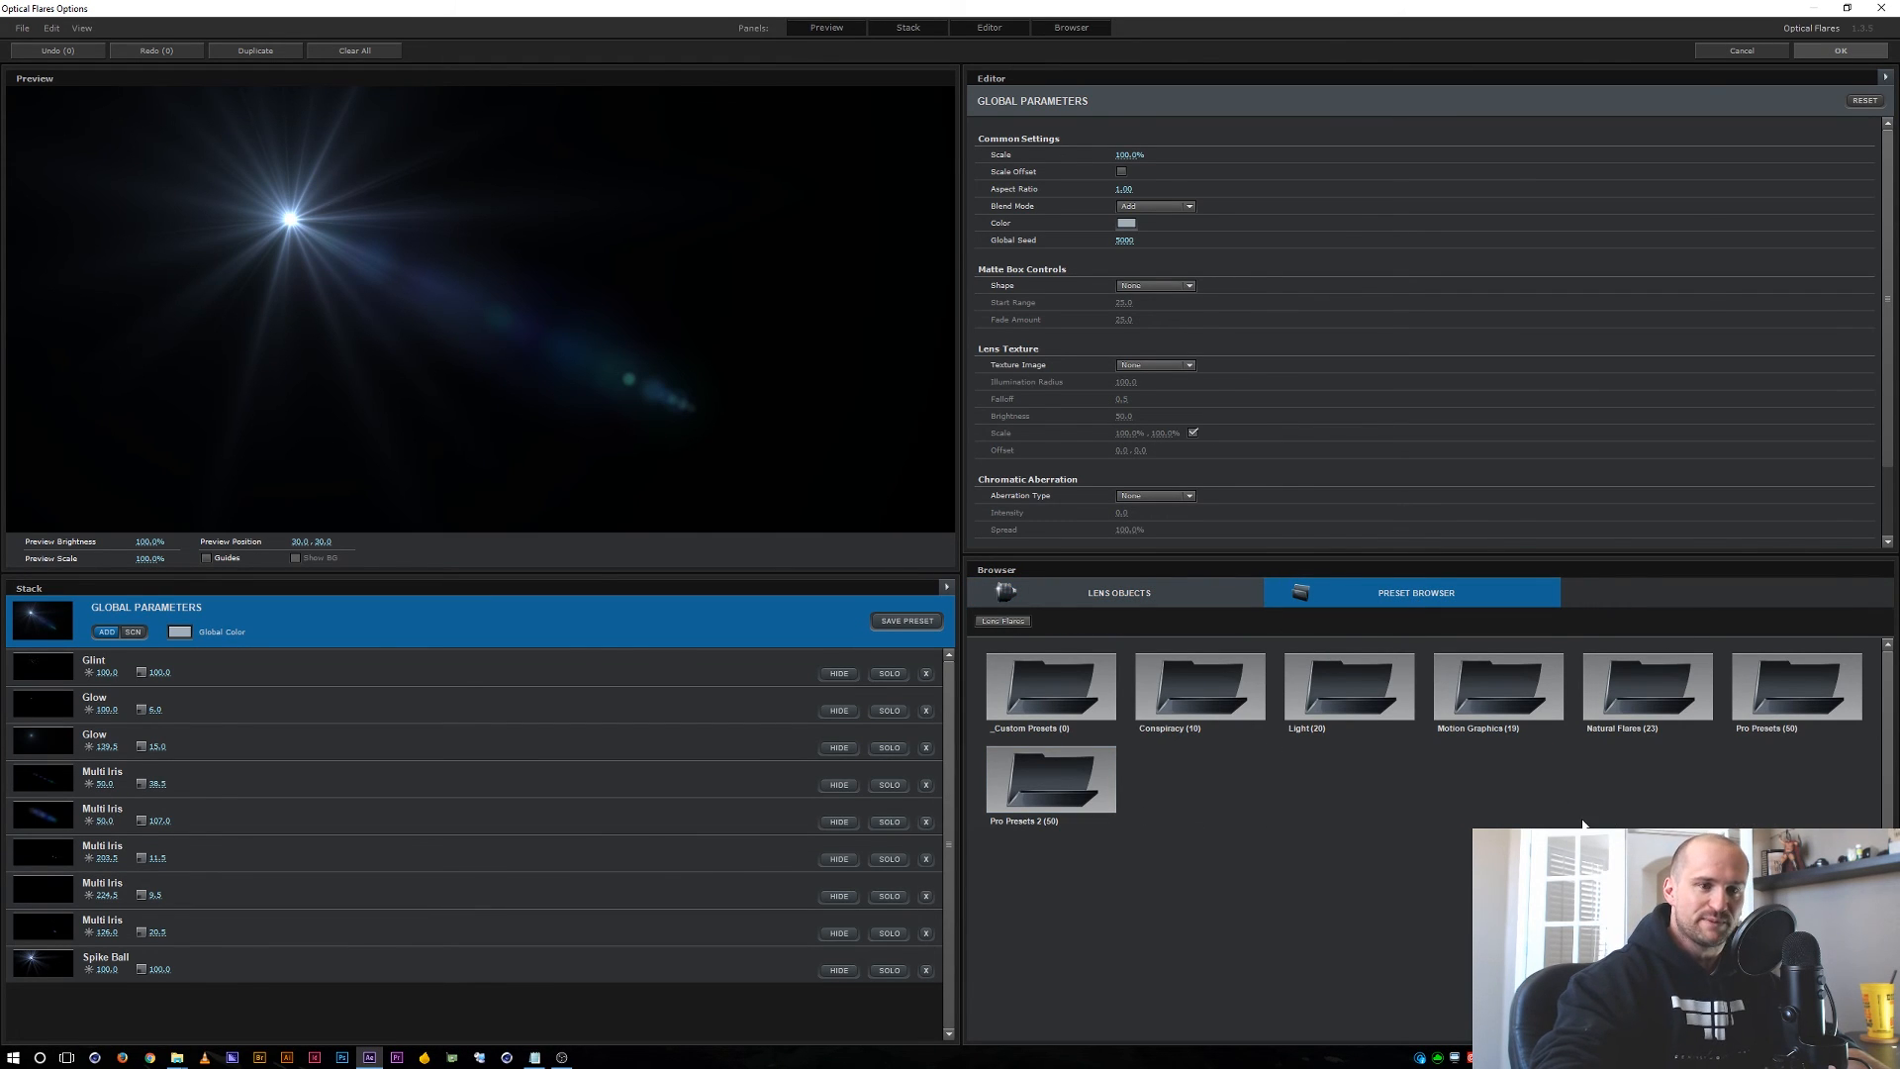
{"action": "left_click", "coordinate": [1206, 688]}
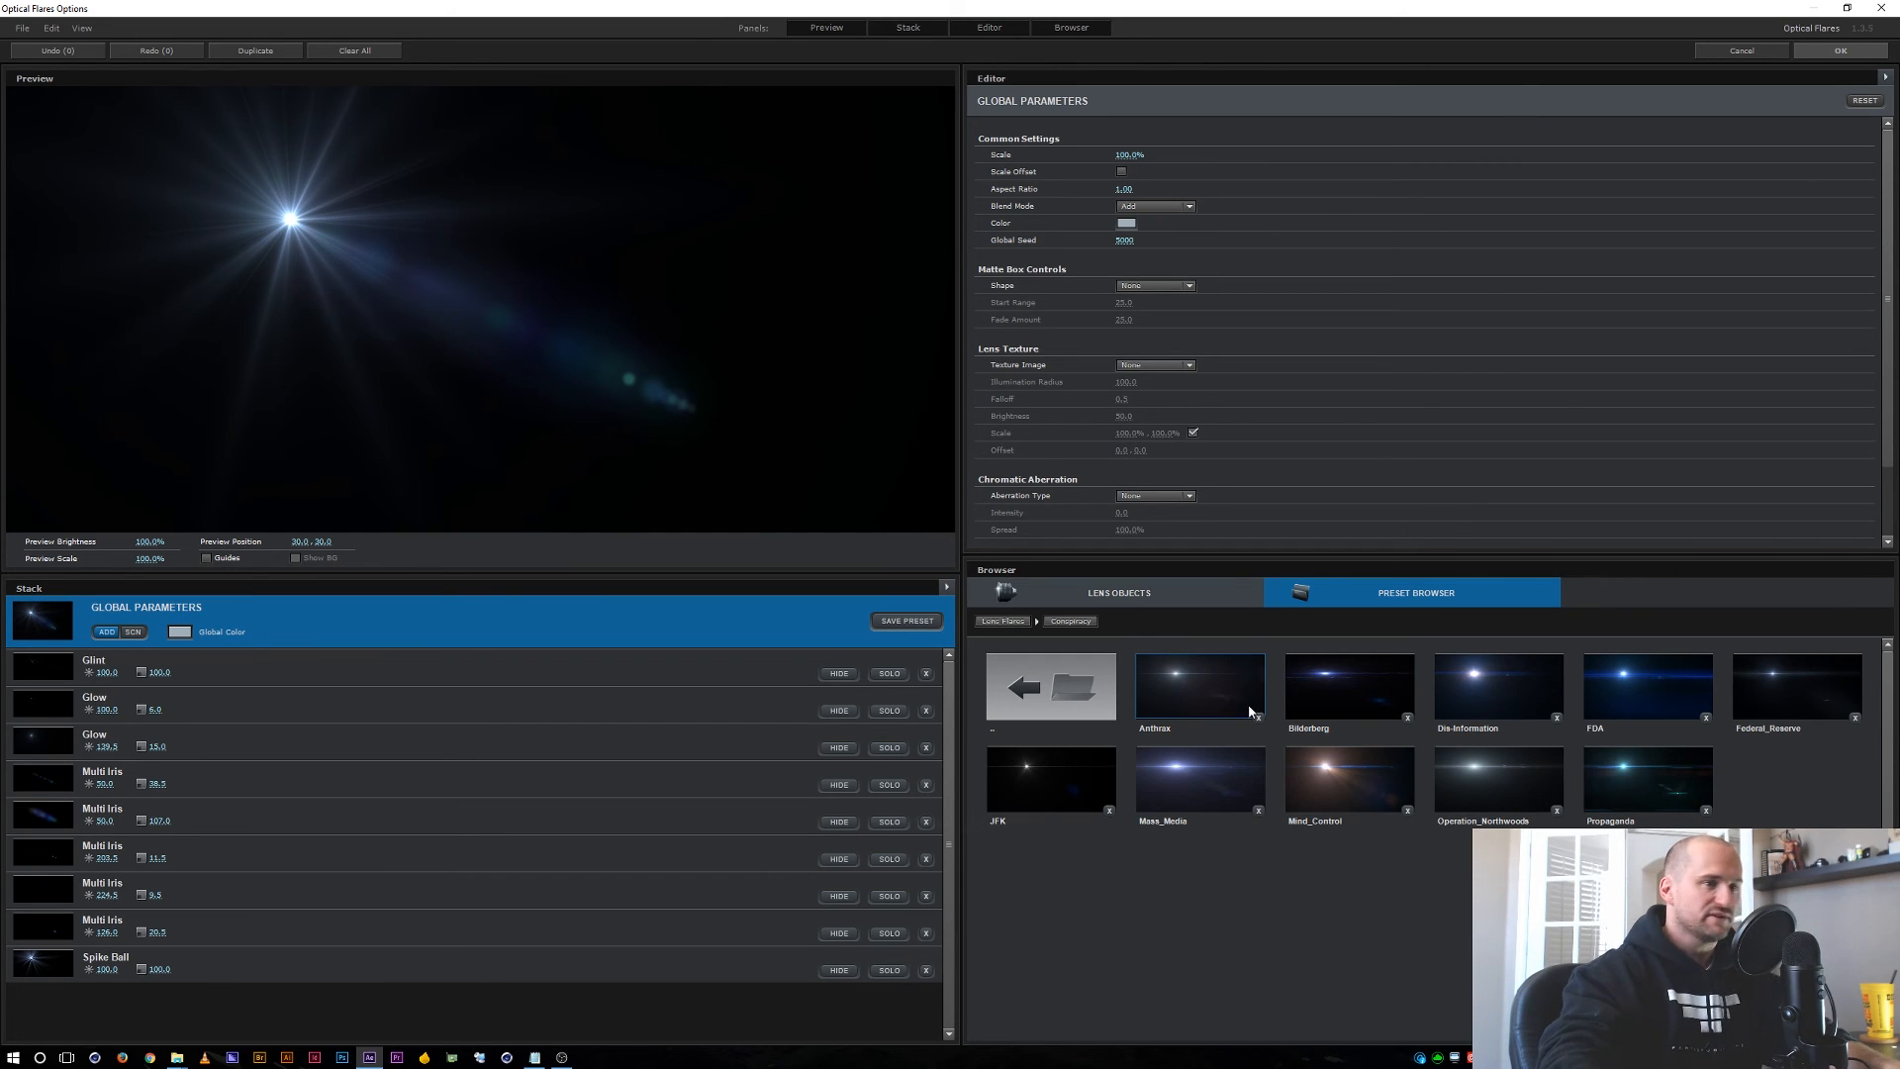
{"action": "left_click", "coordinate": [1196, 780]}
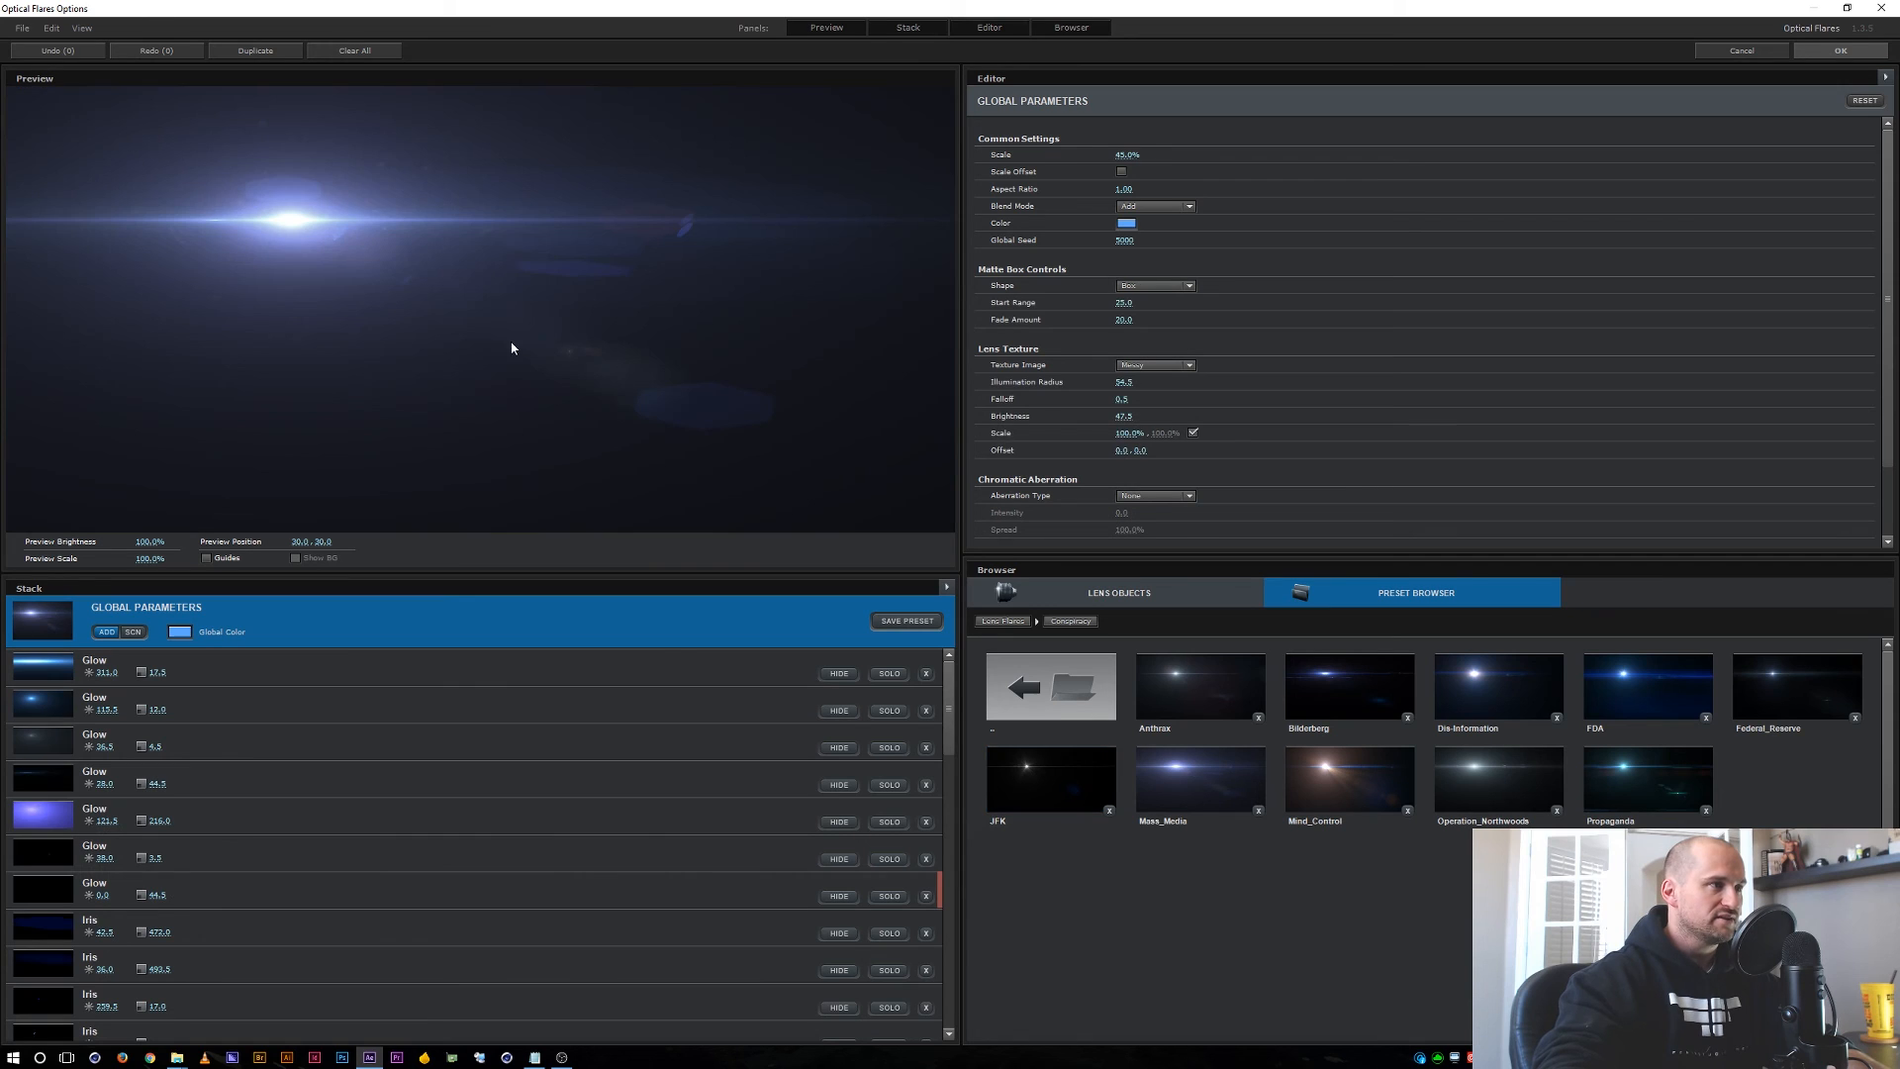
{"action": "left_click", "coordinate": [1761, 699]}
{"action": "left_click_drag", "start_coordinate": [511, 345], "coordinate": [386, 283]}
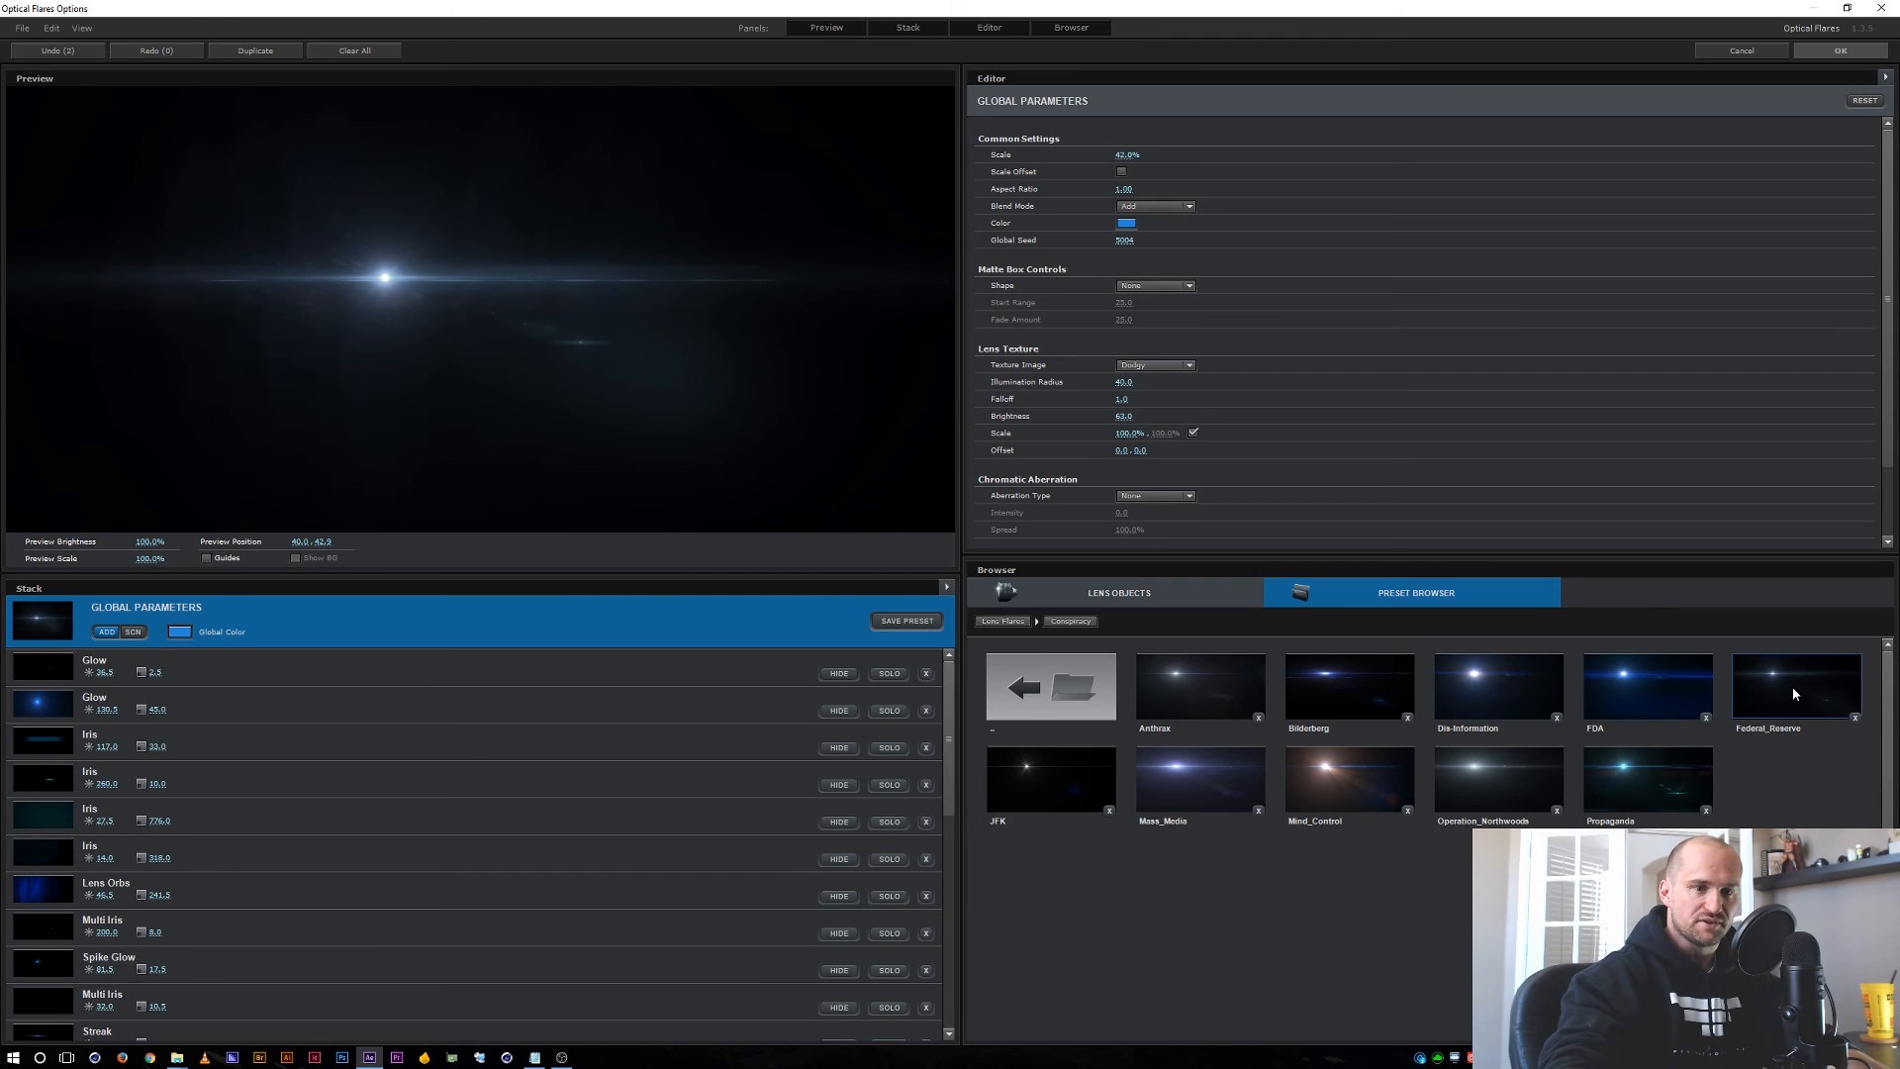
{"action": "left_click_drag", "start_coordinate": [382, 271], "coordinate": [372, 253]}
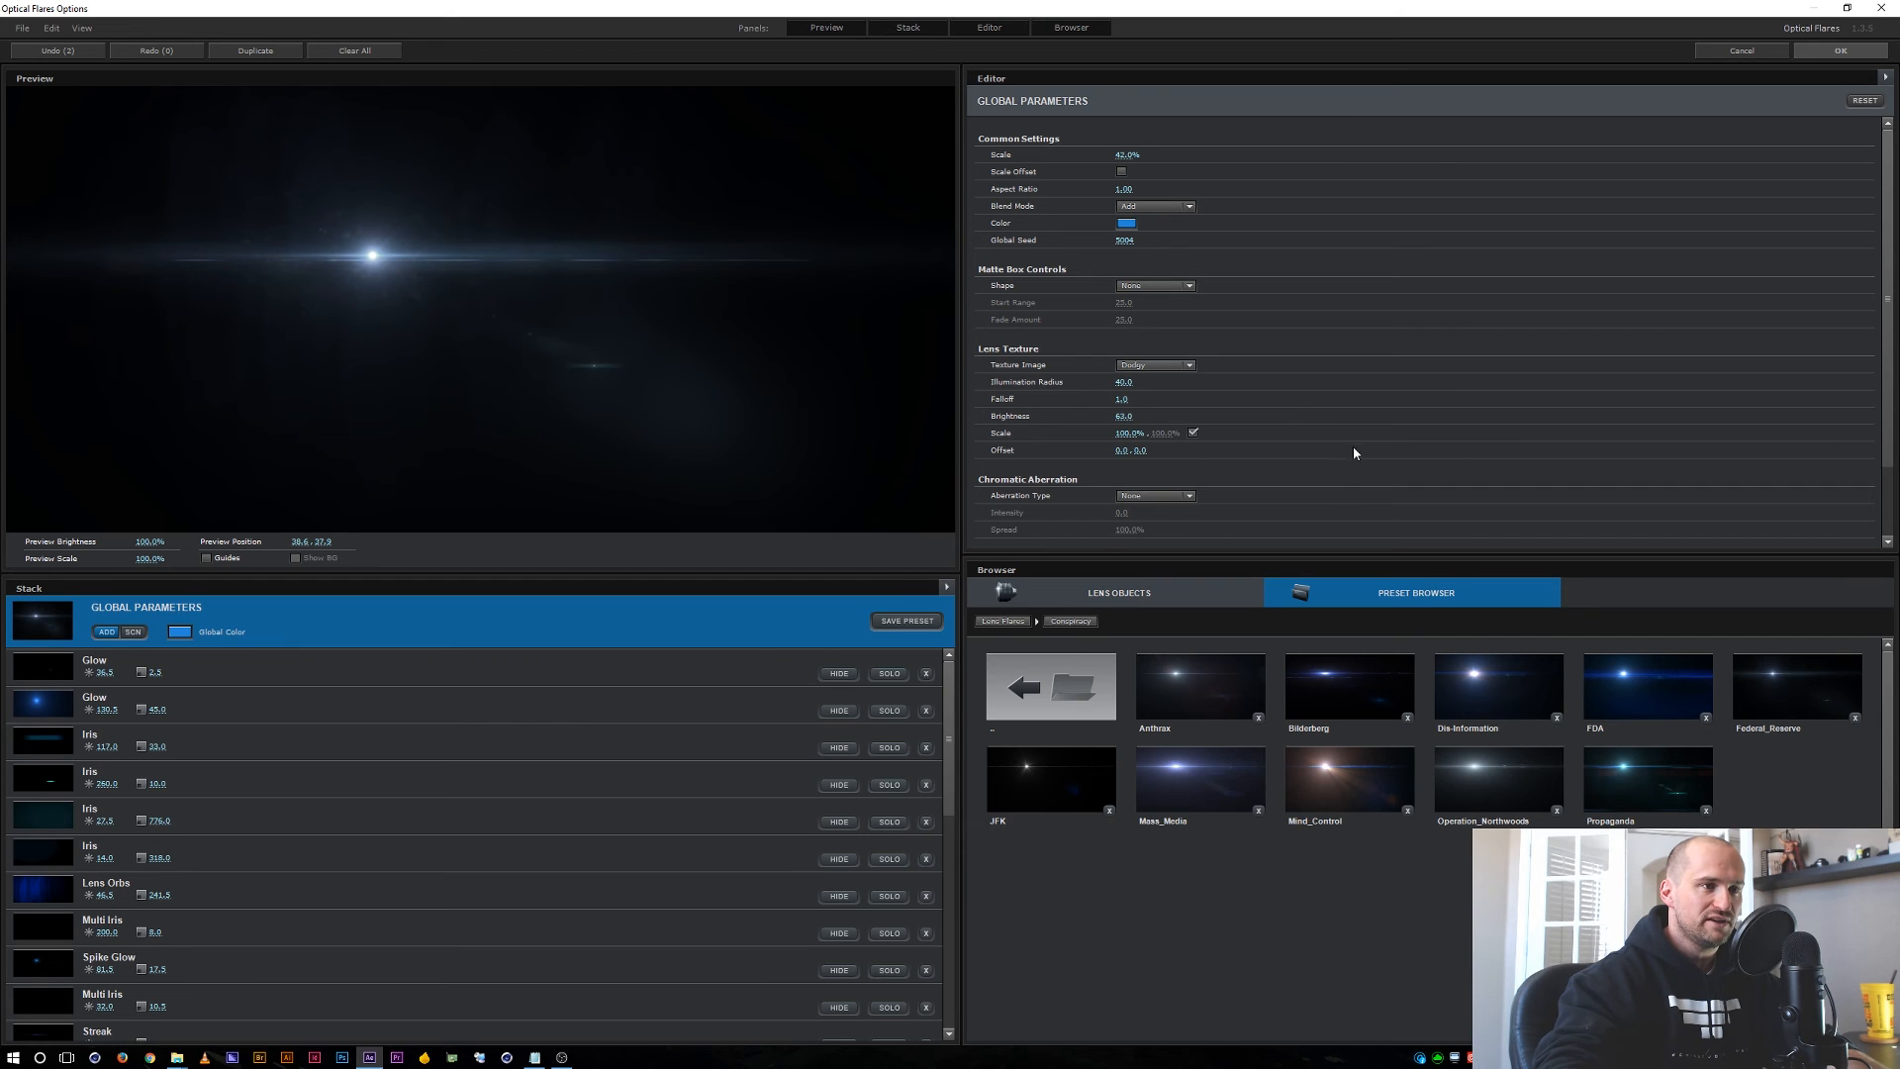
{"action": "scroll", "coordinate": [1354, 442], "scroll_direction": "down", "scroll_amount": 2}
{"action": "scroll", "coordinate": [1354, 436], "scroll_direction": "up", "scroll_amount": 3}
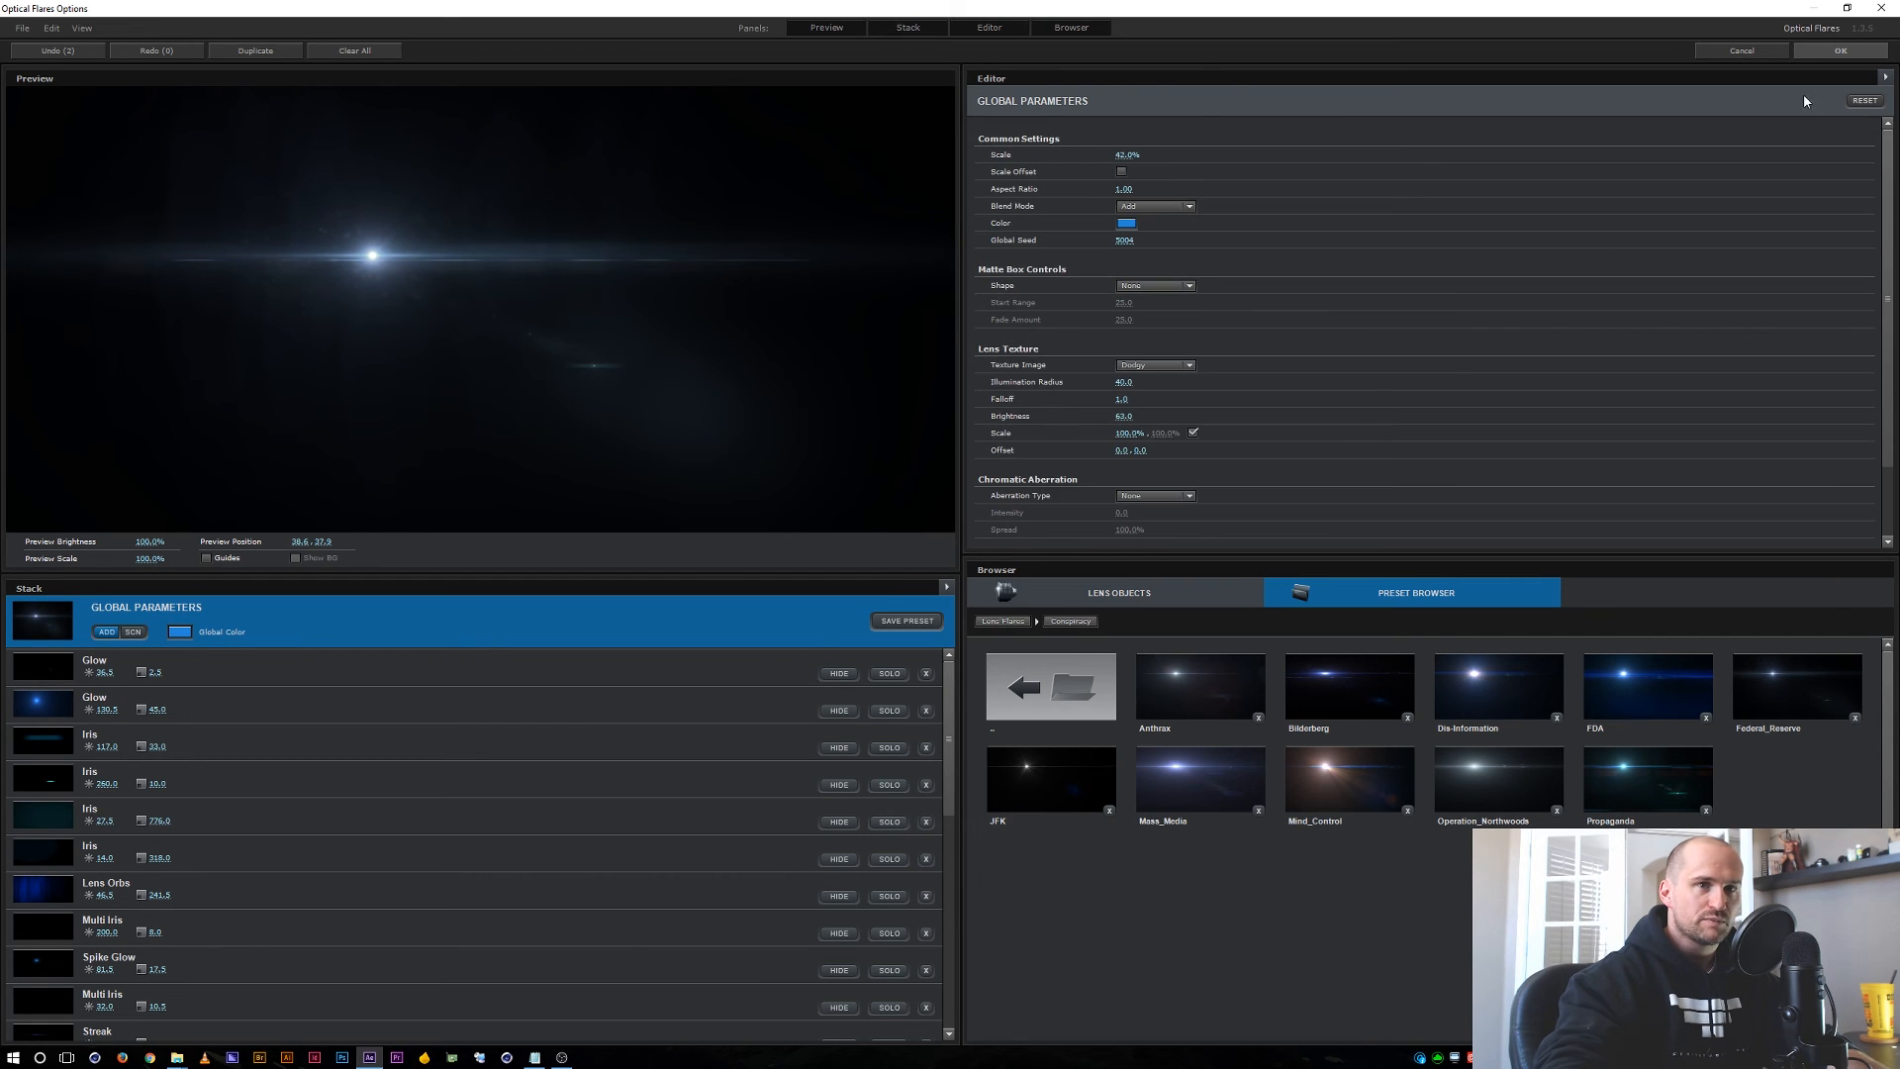
{"action": "left_click", "coordinate": [1841, 50]}
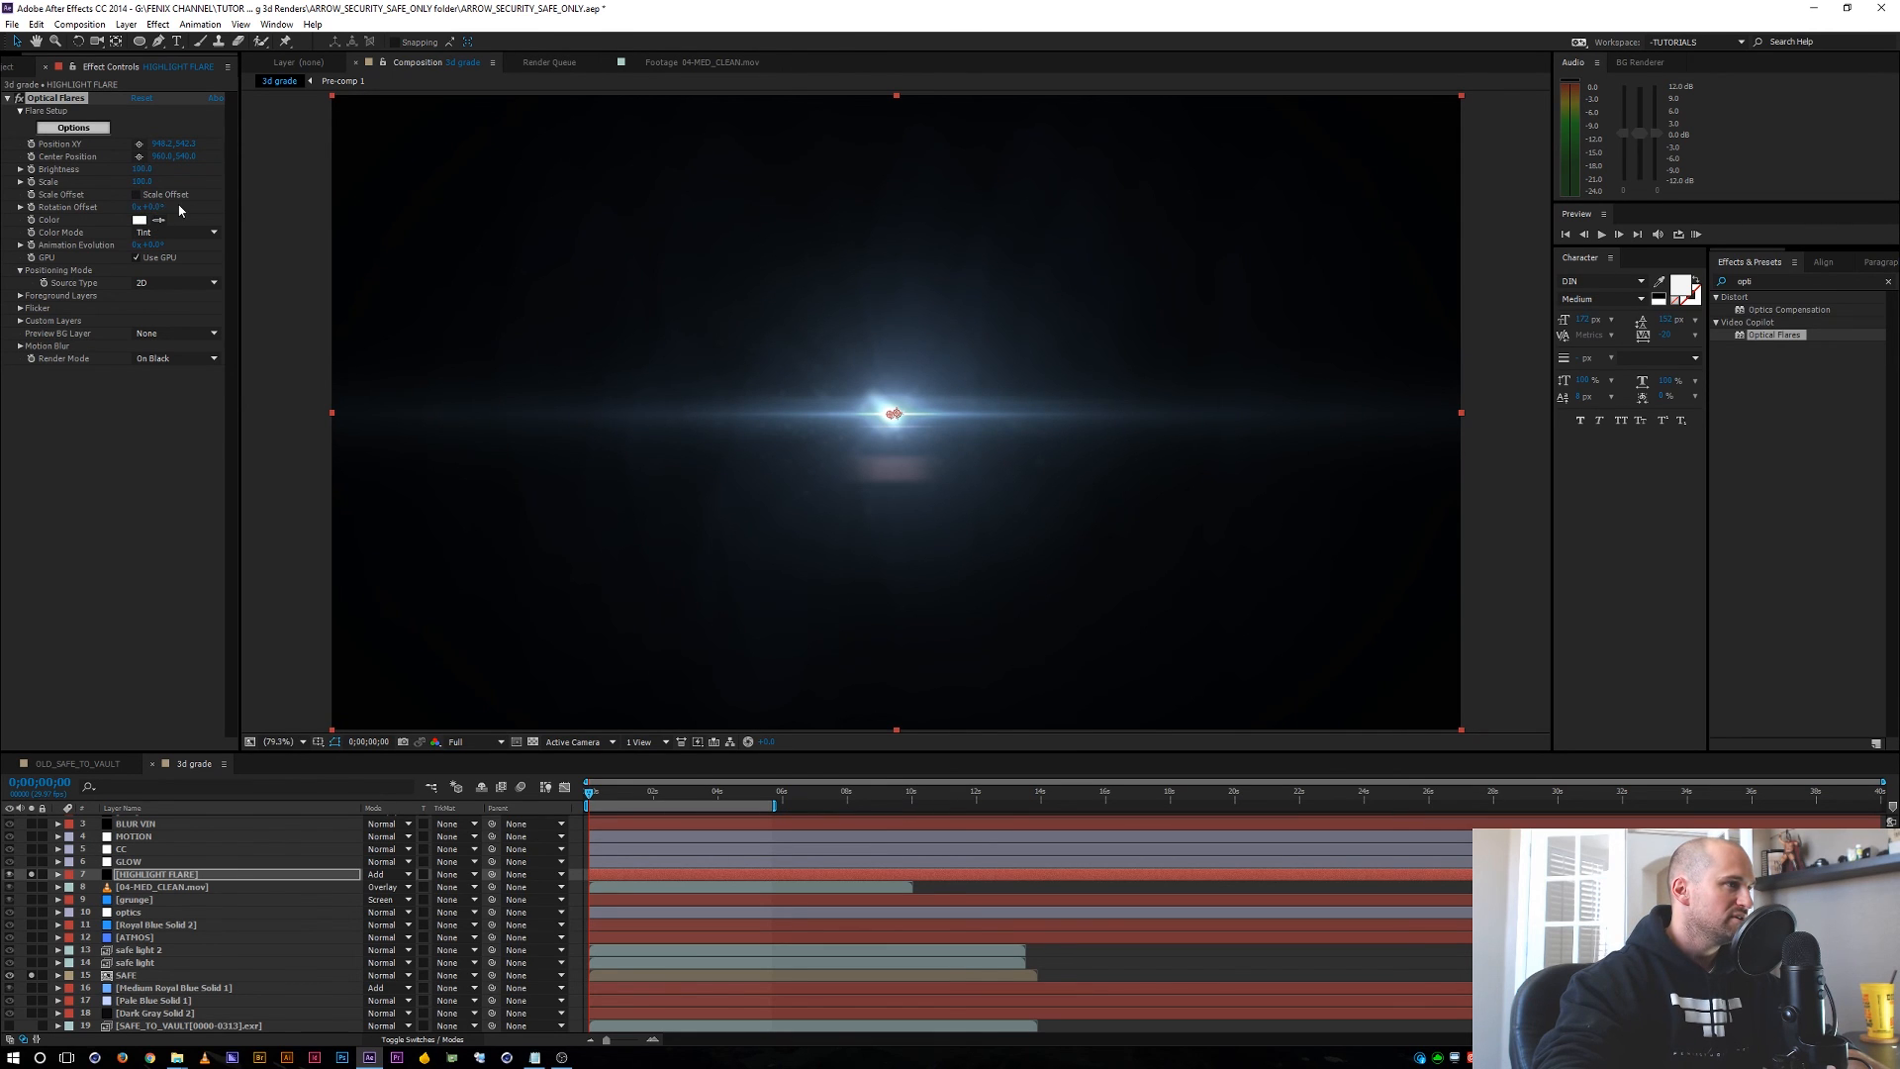
Set the flare's Rotation Offset to 90° and reduce its Scale.
{"action": "left_click", "coordinate": [152, 208]}
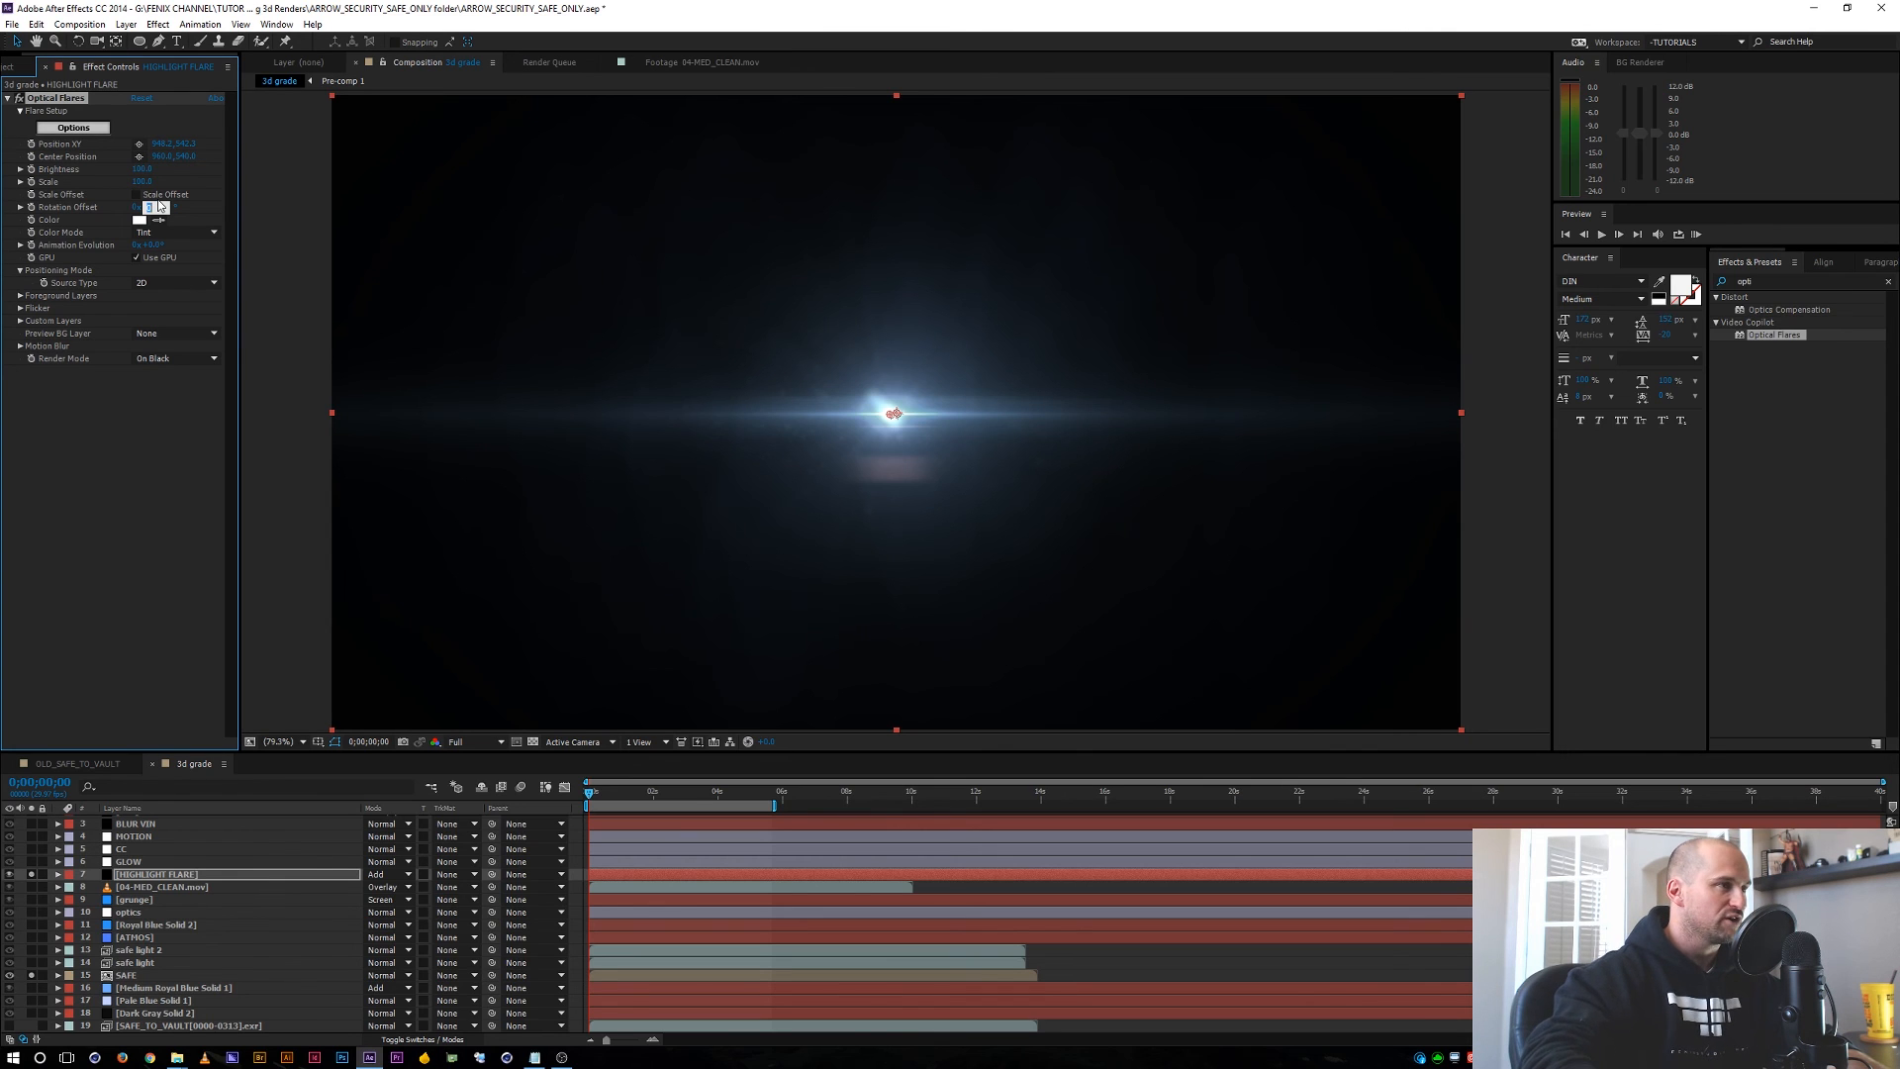
{"action": "type", "text": "90"}
{"action": "key", "text": "Return"}
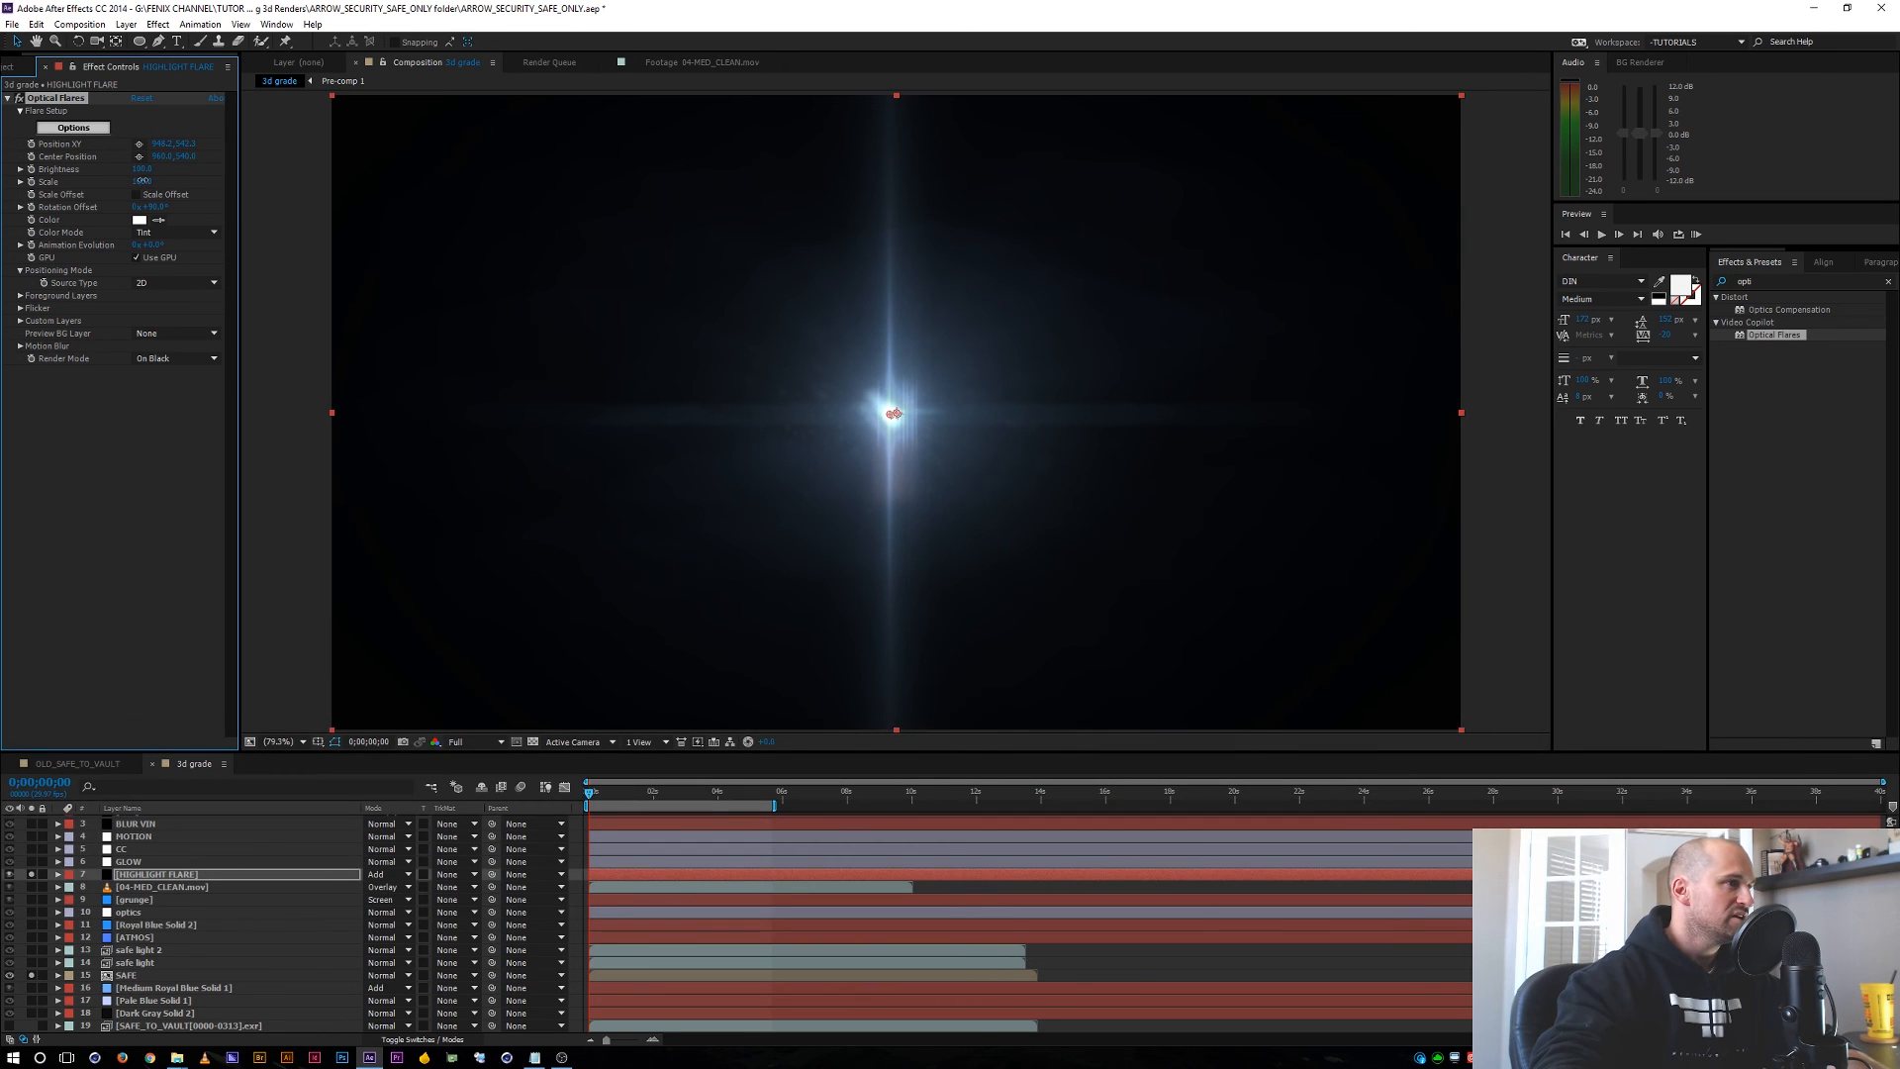
{"action": "left_click_drag", "start_coordinate": [144, 181], "coordinate": [114, 184]}
{"action": "key", "text": "ctrl"}
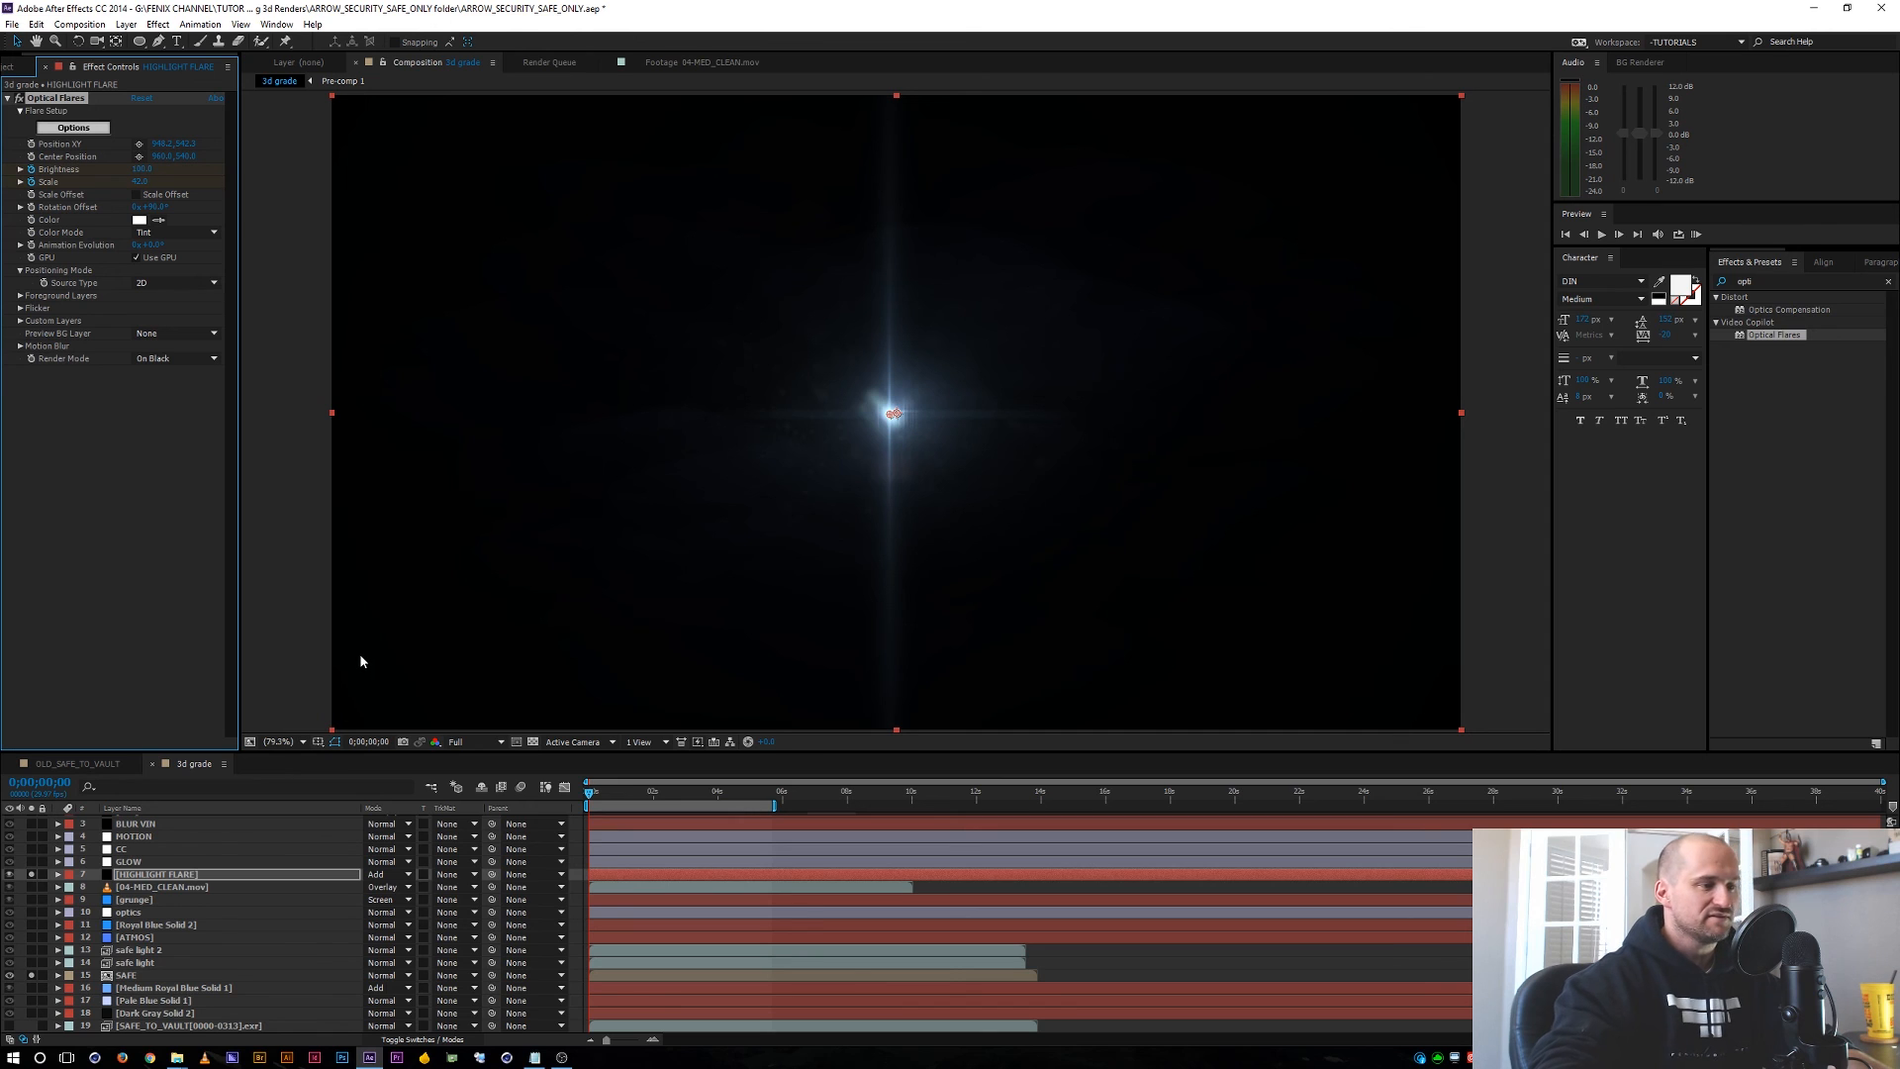
Place the flare's Brightness and Scale keyframes at 0;00;00;03 and set Scale to 0 at the first frame.
{"action": "key", "text": "u"}
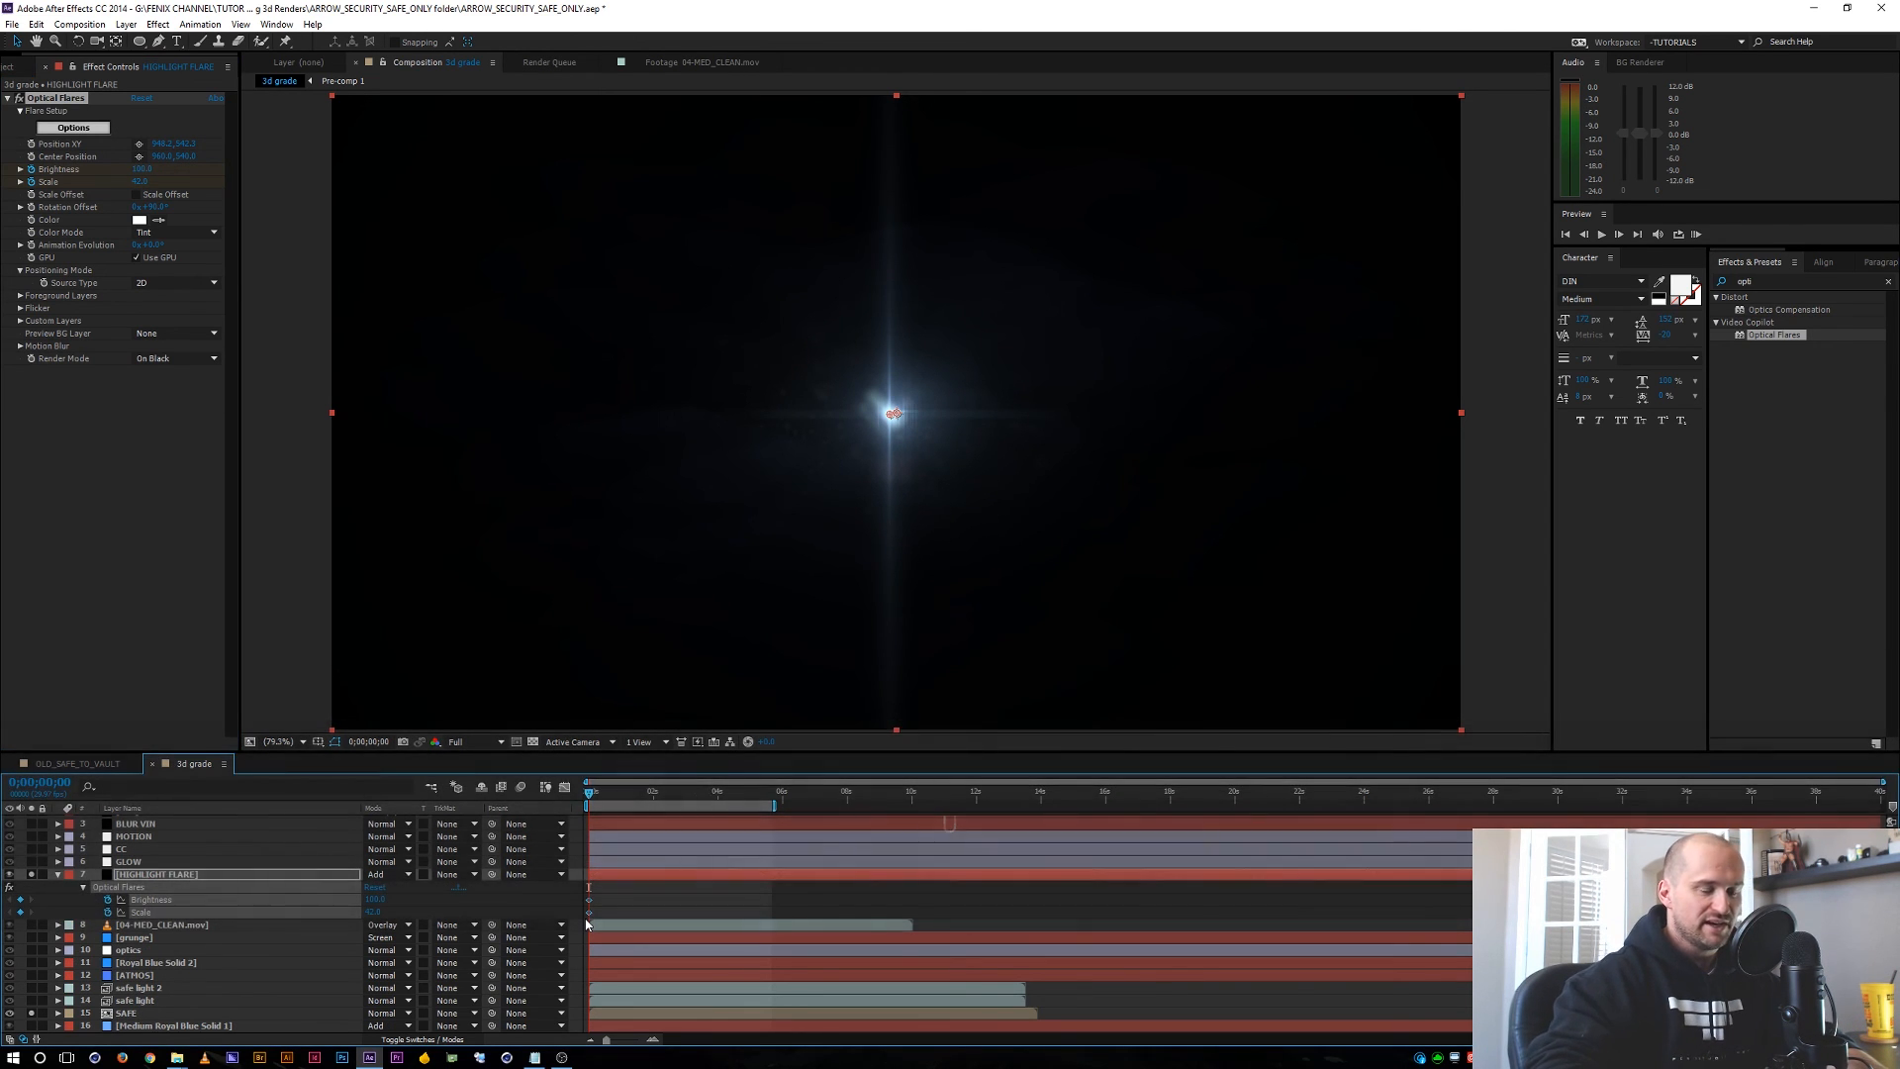
{"action": "key", "text": "shift+Page_Down"}
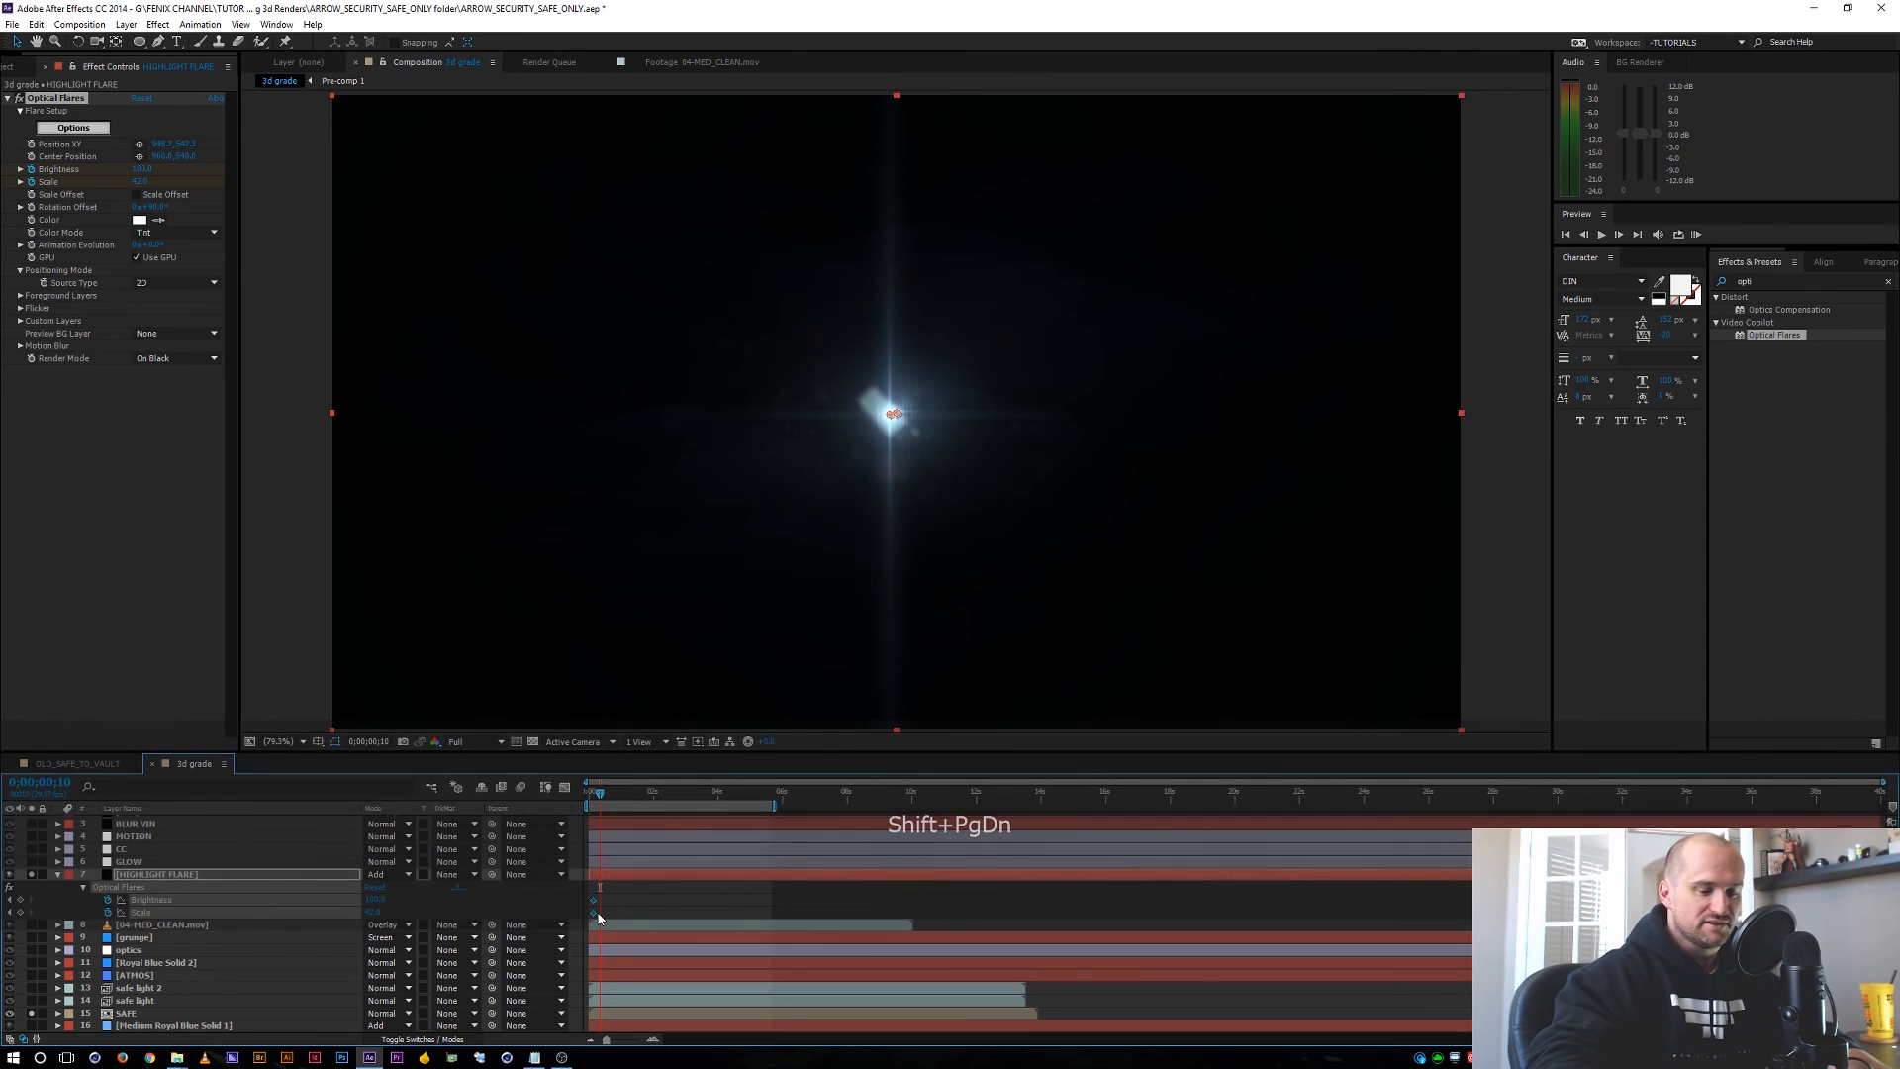
{"action": "key", "text": "Home"}
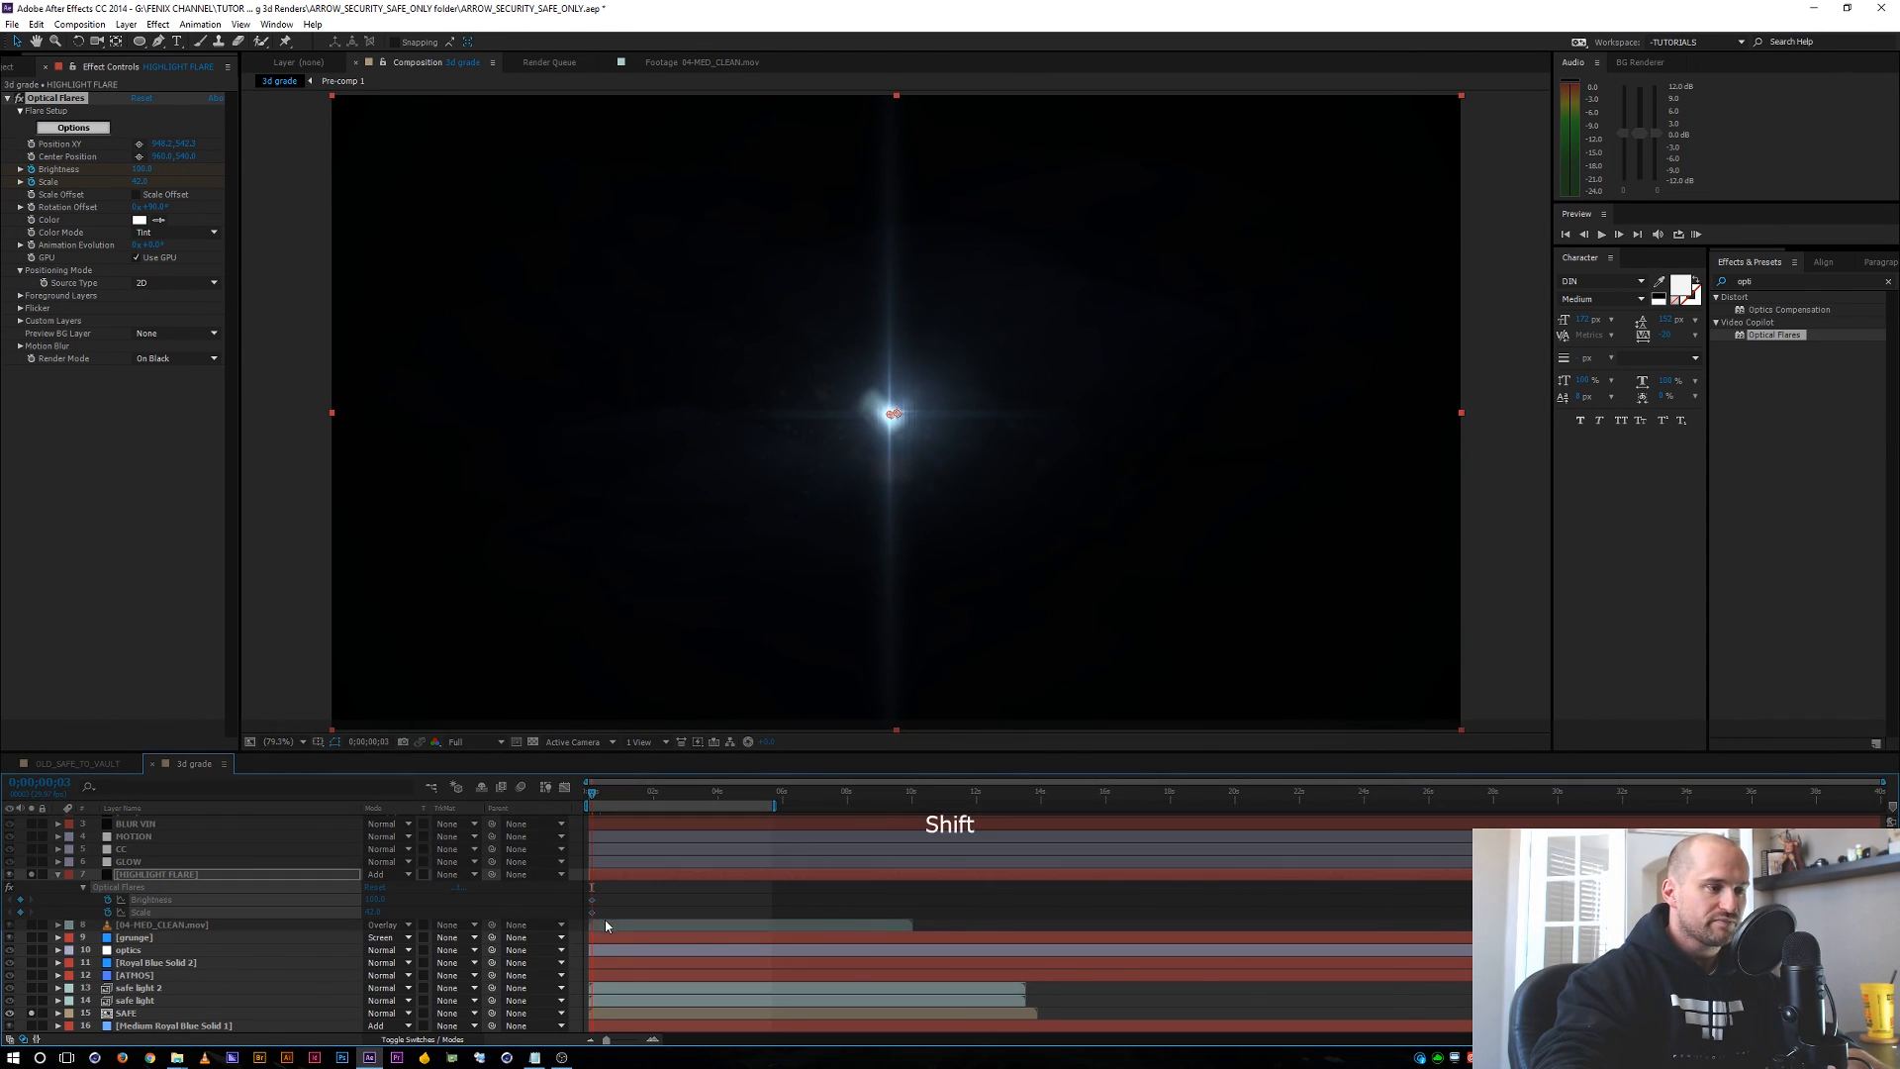
{"action": "key", "text": "Home"}
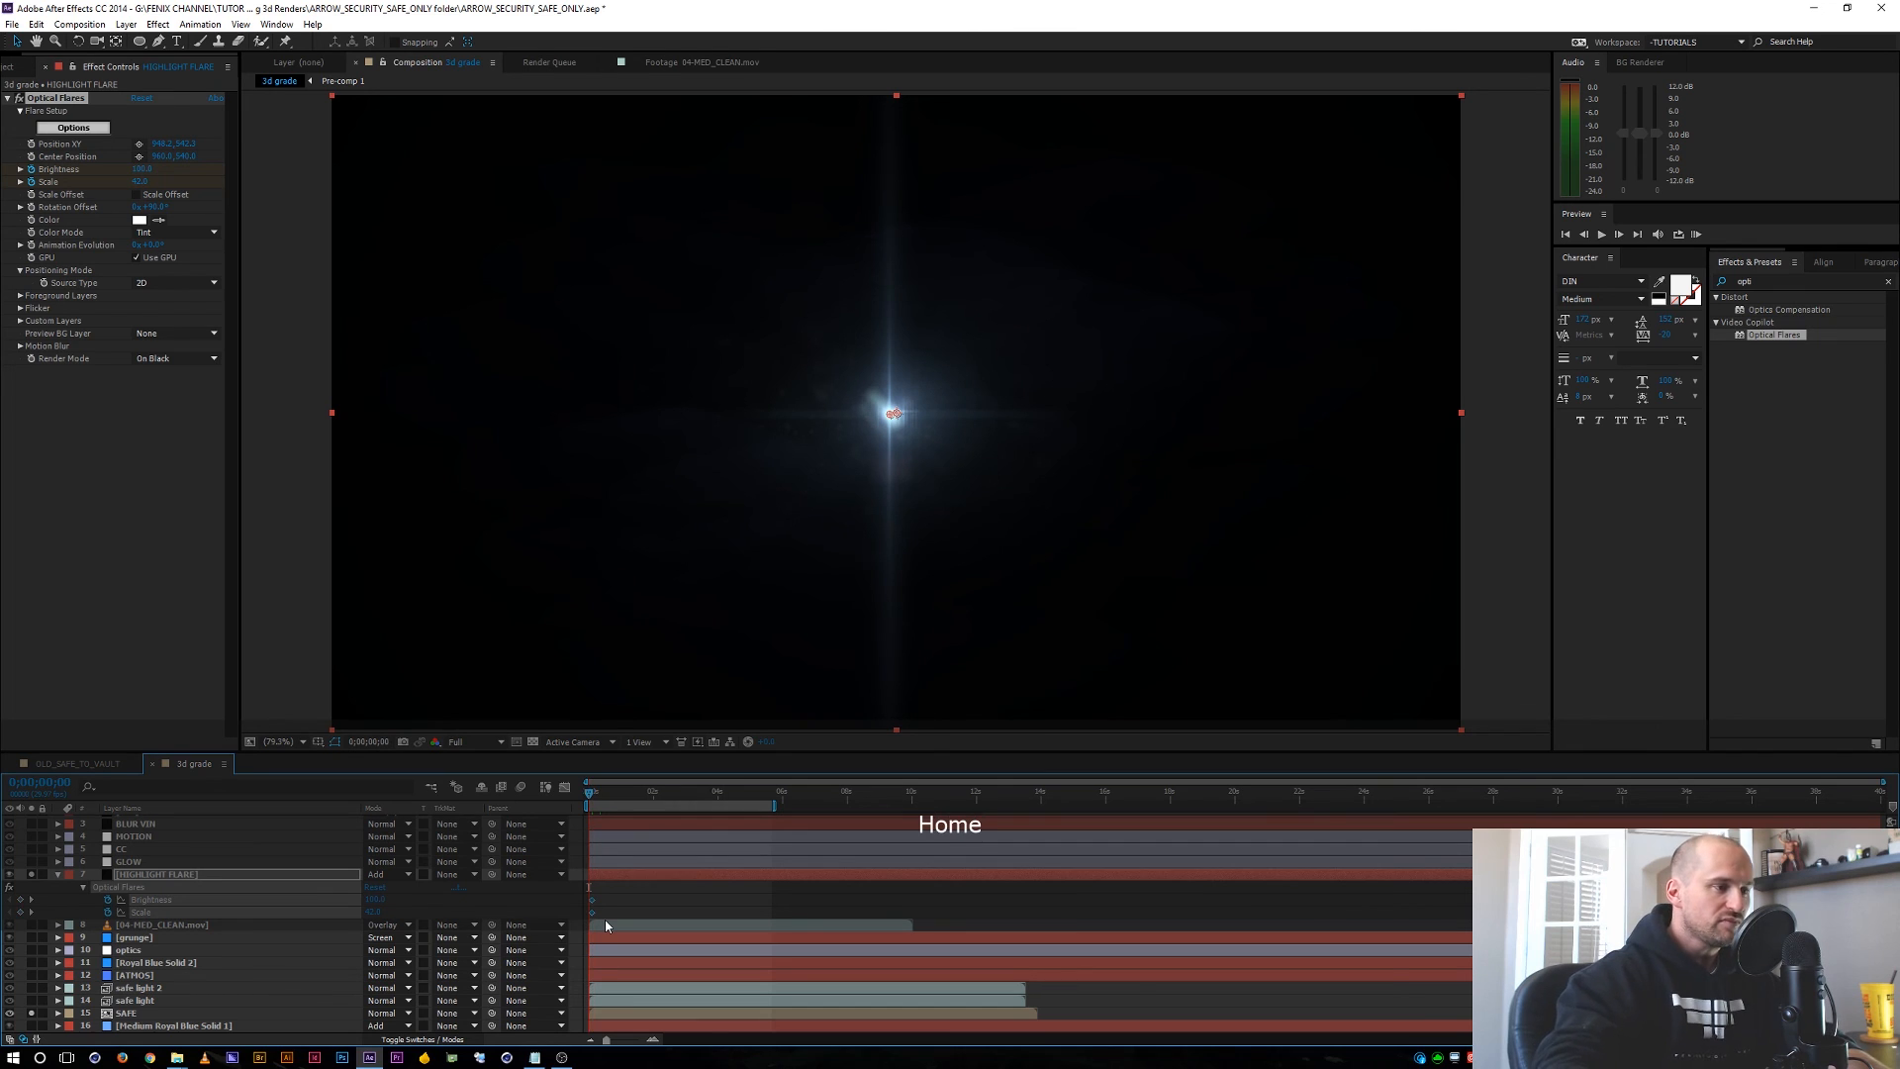
{"action": "left_click", "coordinate": [142, 184]}
{"action": "type", "text": "0"}
{"action": "key", "text": "Return"}
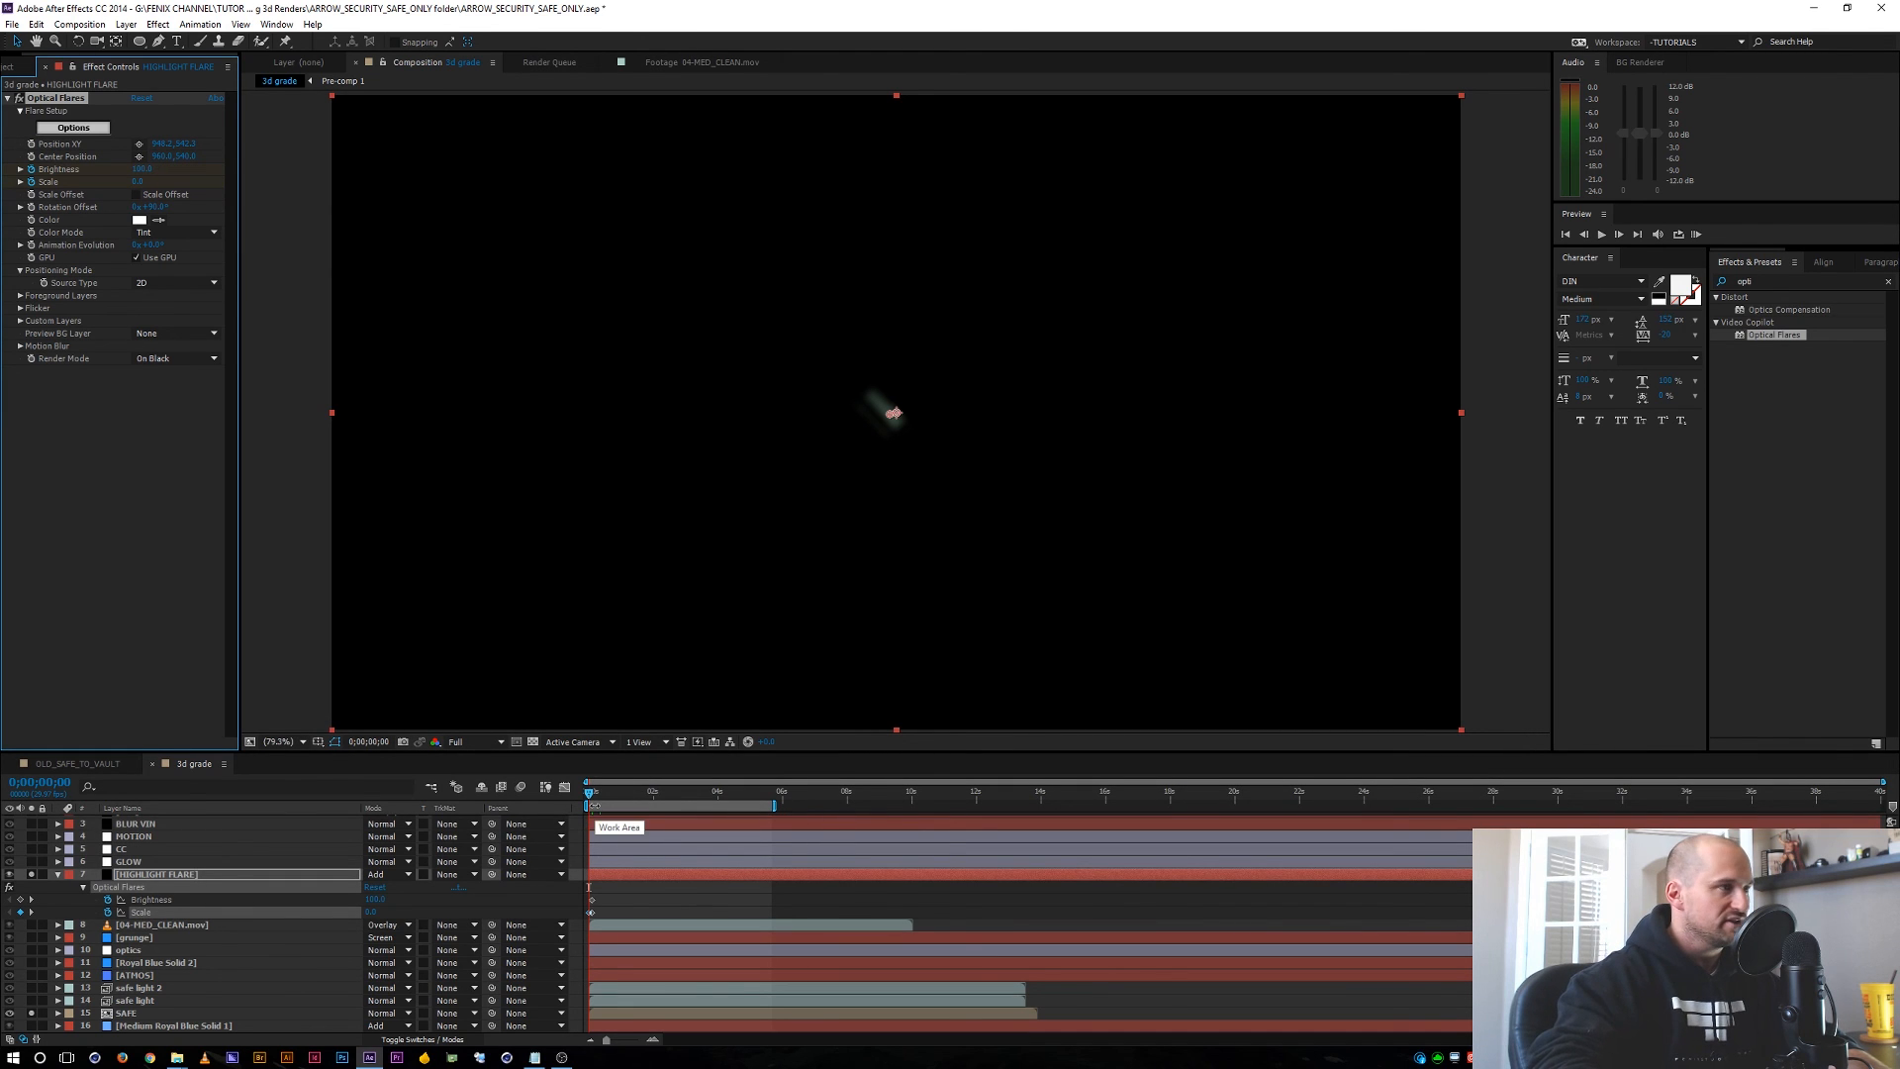
Start keyframing the flare's Position XY and Center Position at 0;00;00;03.
{"action": "key", "text": "Page_Down"}
{"action": "key", "text": "Page_Down"}
{"action": "key", "text": "Page_Down"}
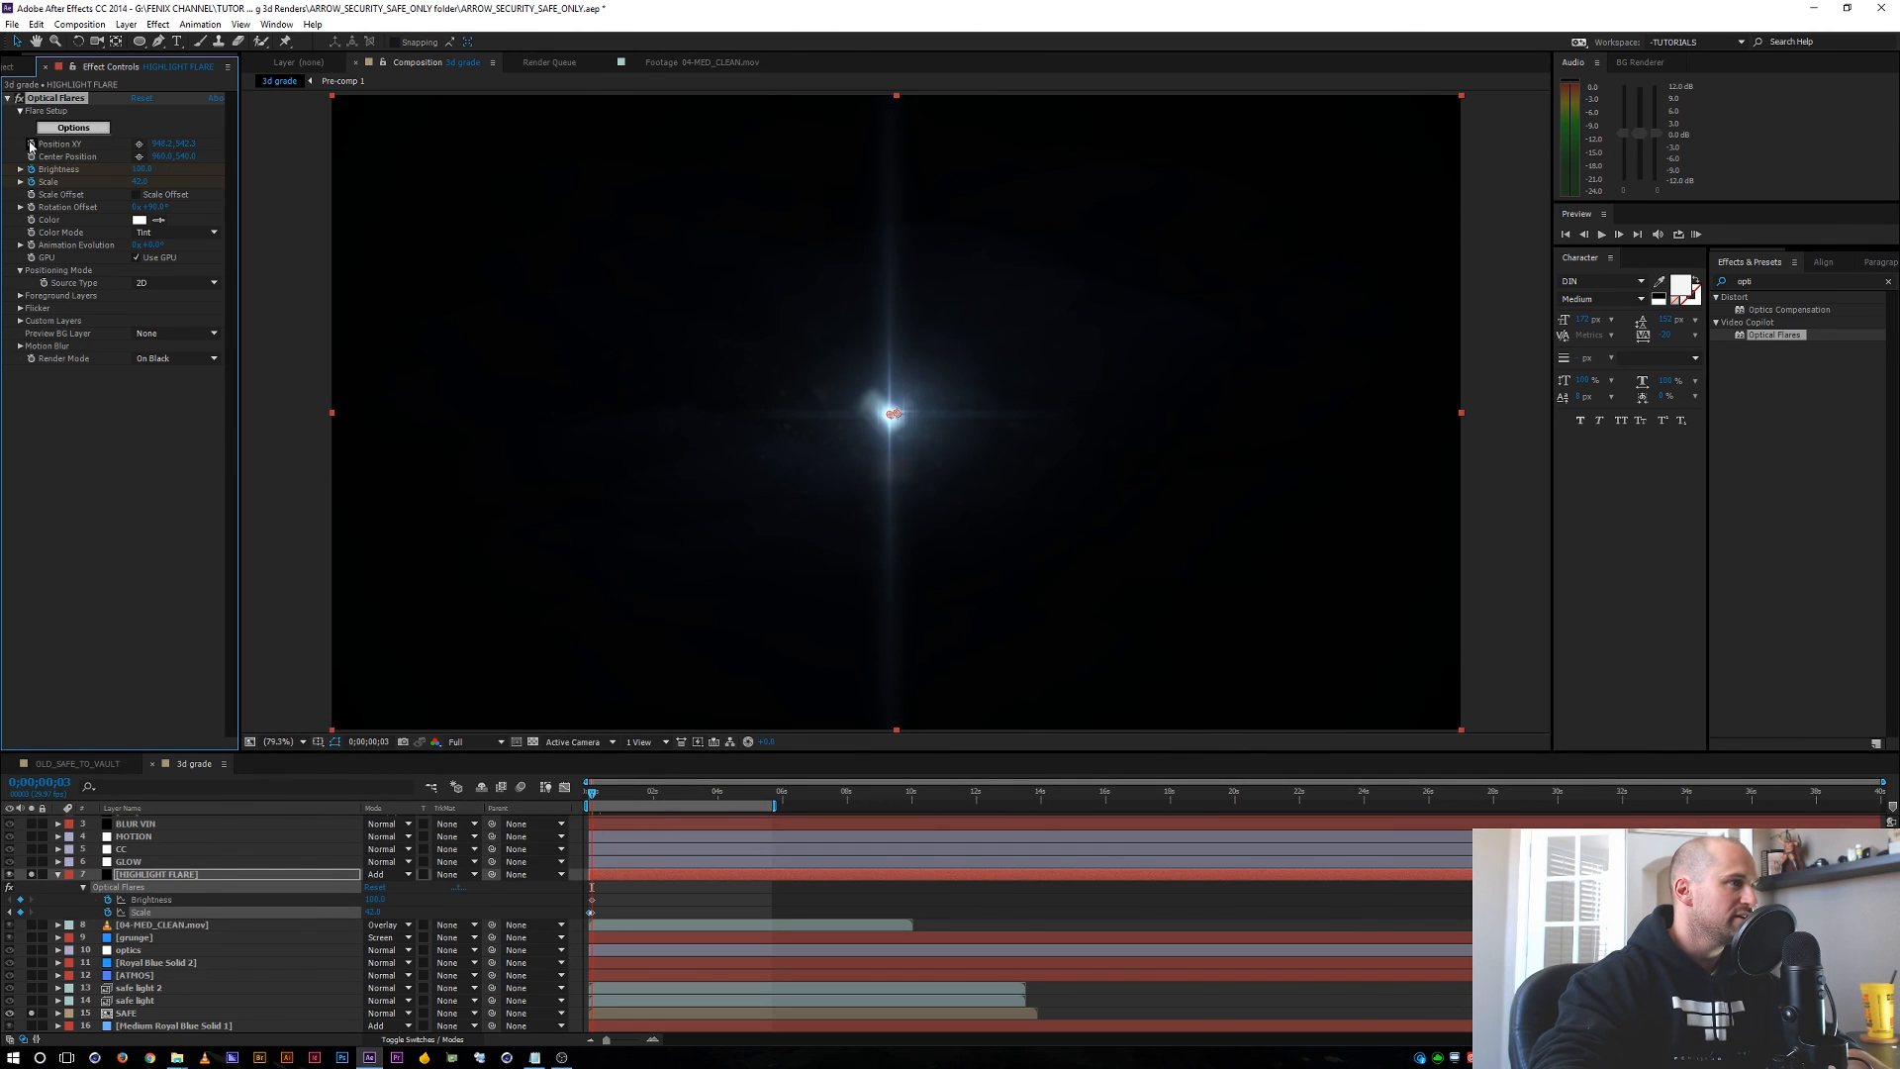
{"action": "left_click", "coordinate": [155, 397]}
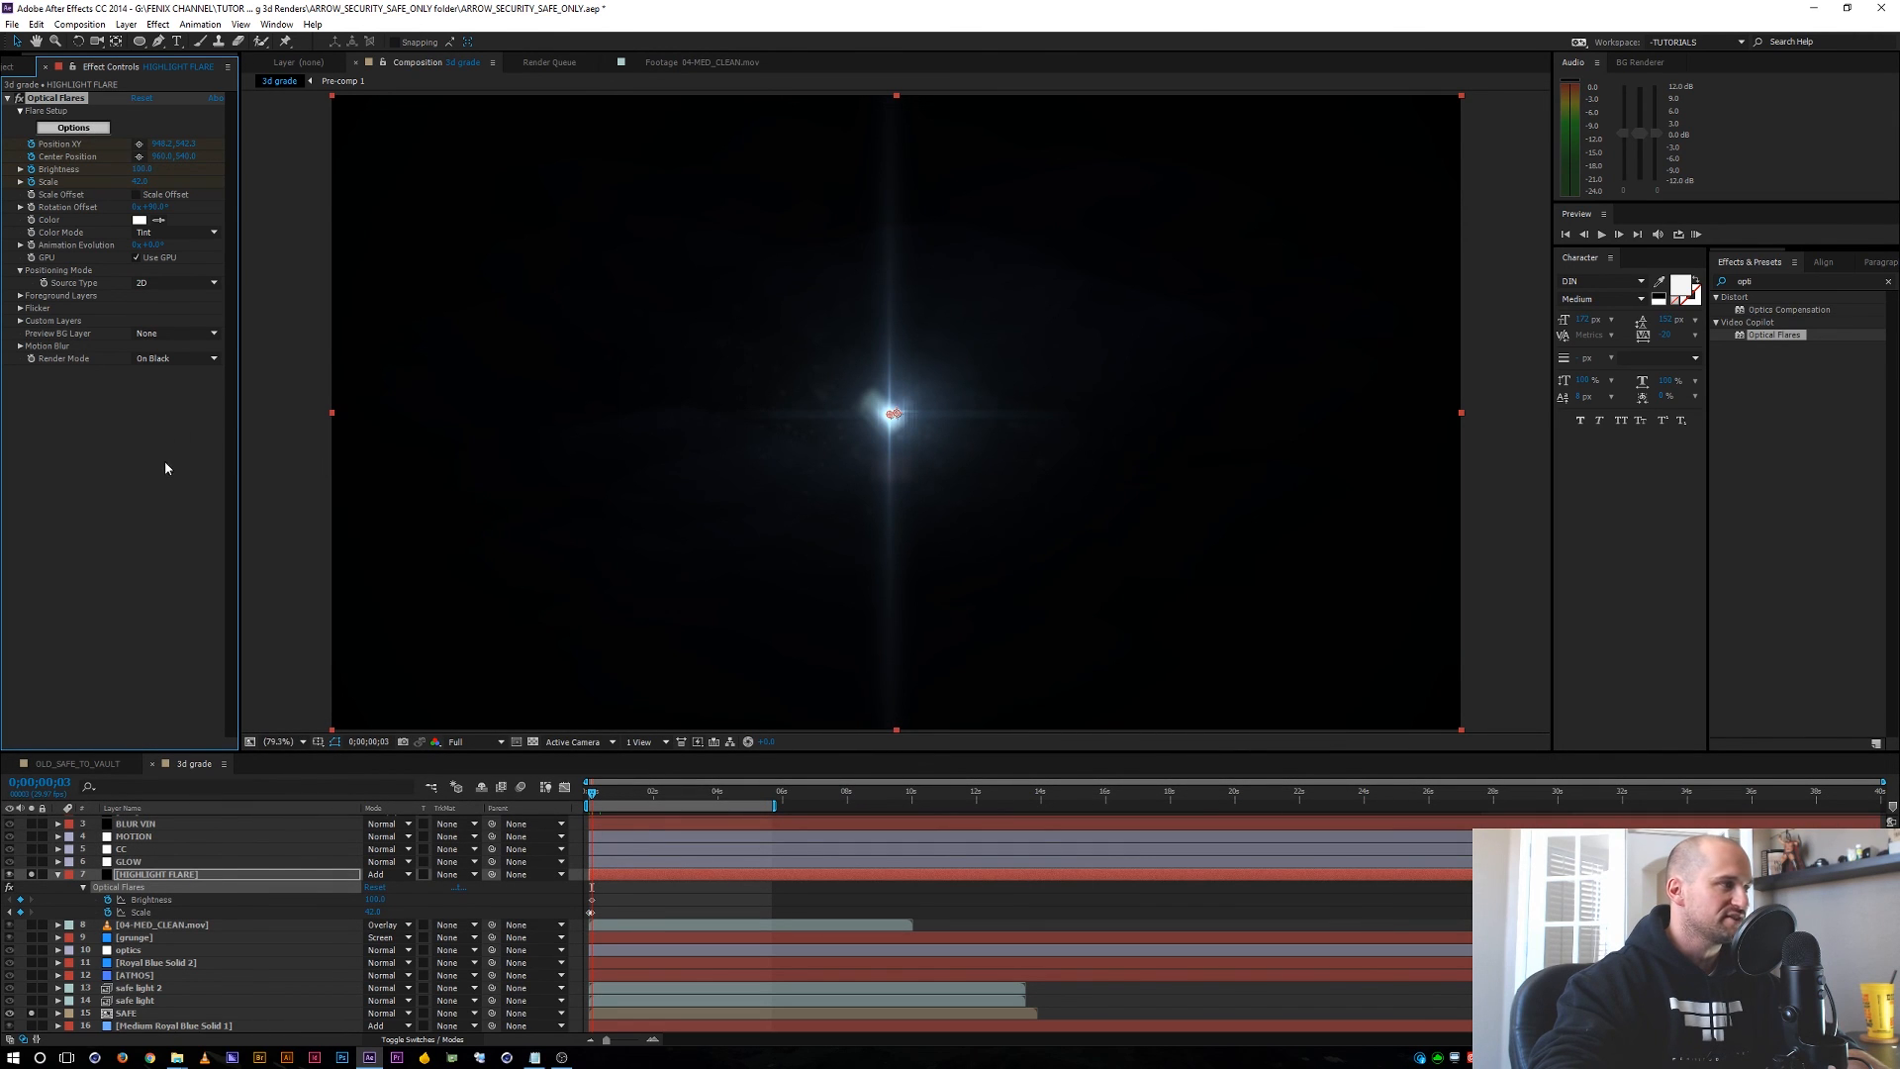
At 0;00;01;03, move the flare source onto the safe's upper corner and offset its centre point sideways, level with the source.
{"action": "key", "text": "shift"}
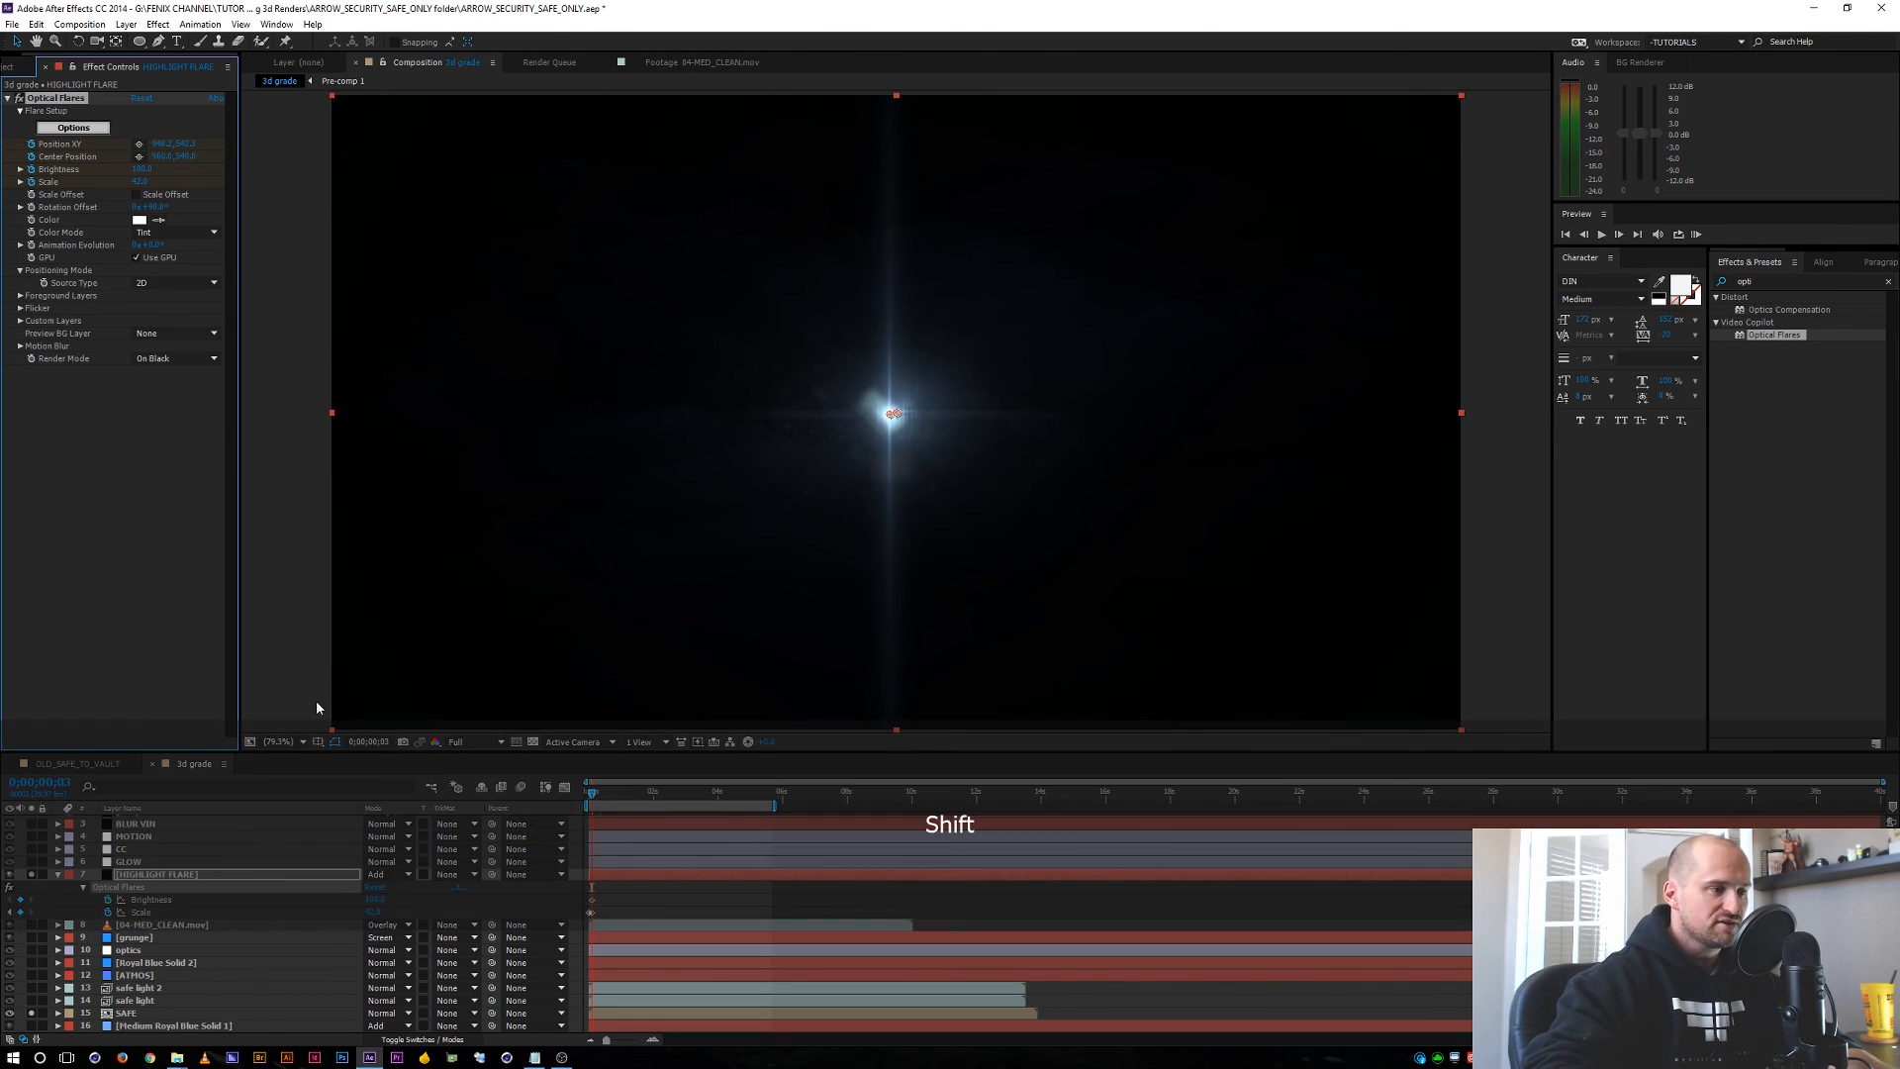
{"action": "key", "text": "shift+Page_Down"}
{"action": "key", "text": "shift+Page_Down"}
{"action": "key", "text": "shift+Page_Down"}
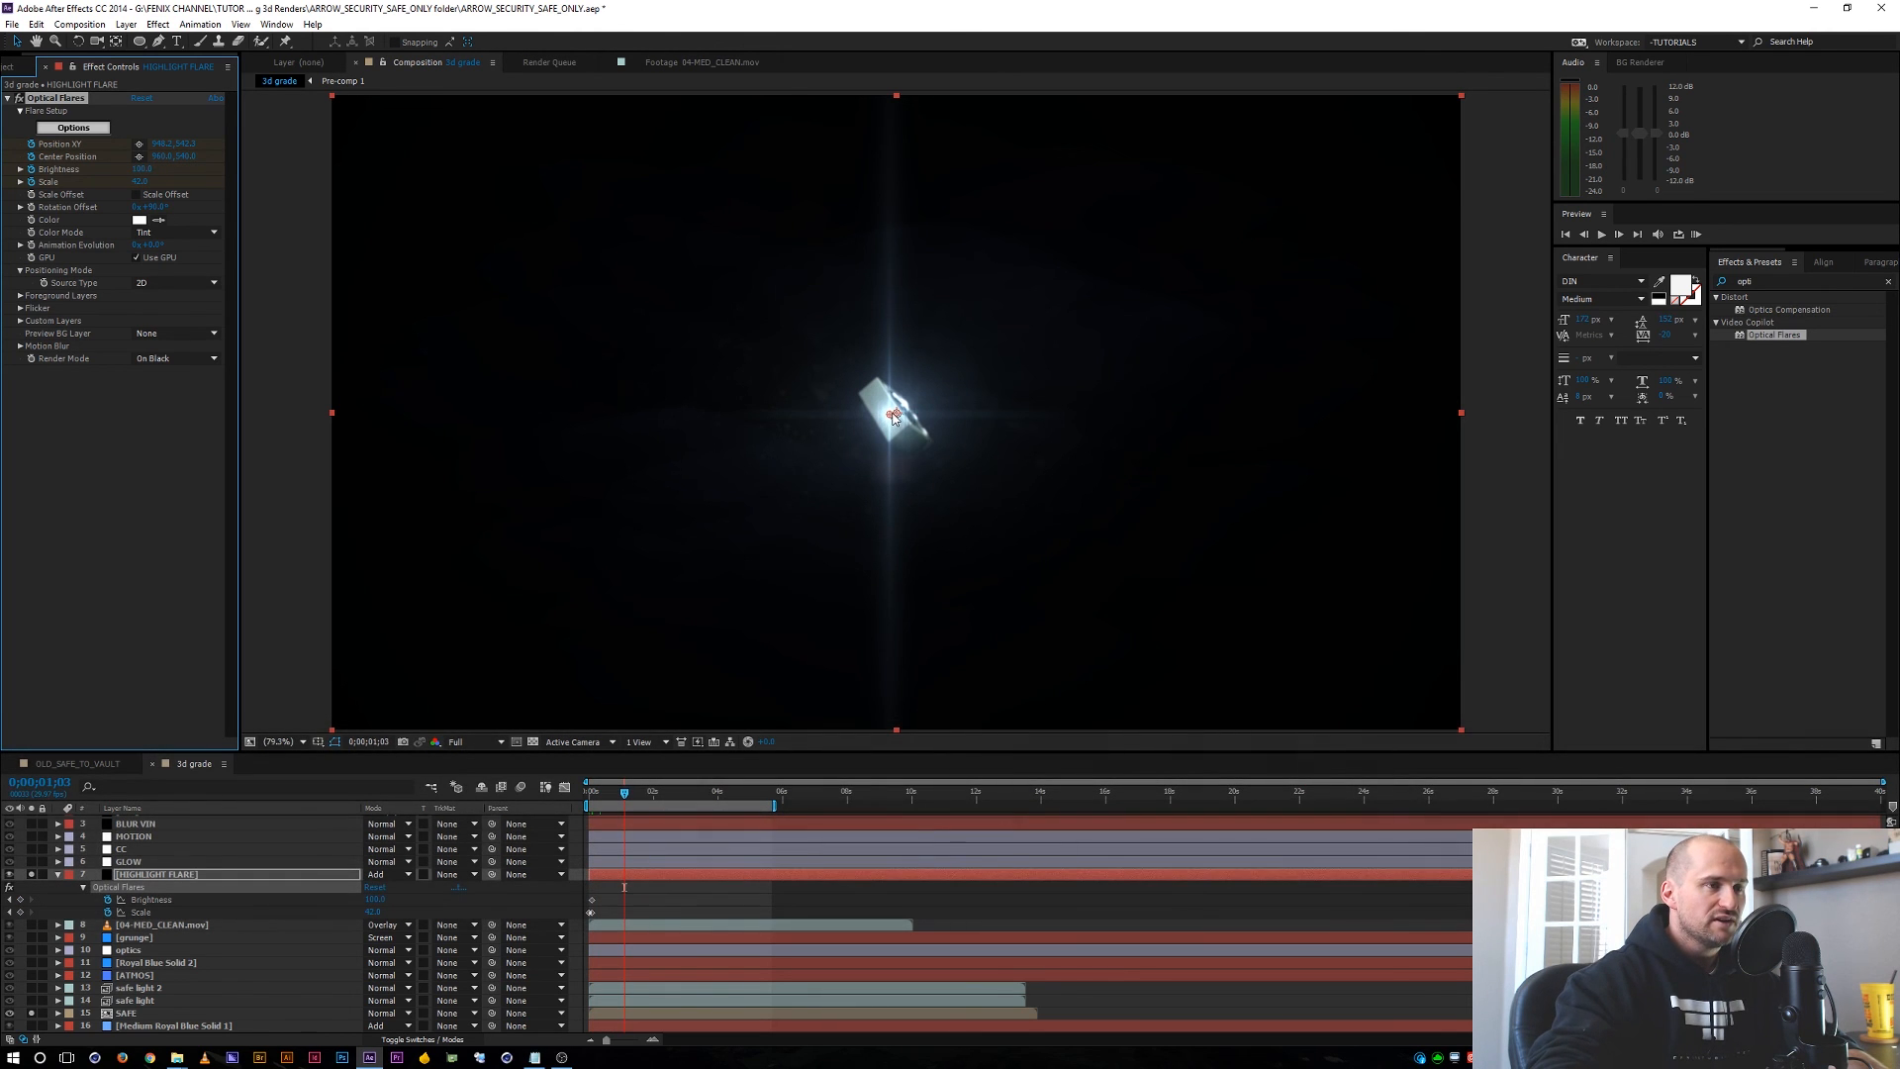
{"action": "scroll", "coordinate": [894, 417], "scroll_direction": "up", "scroll_amount": 5}
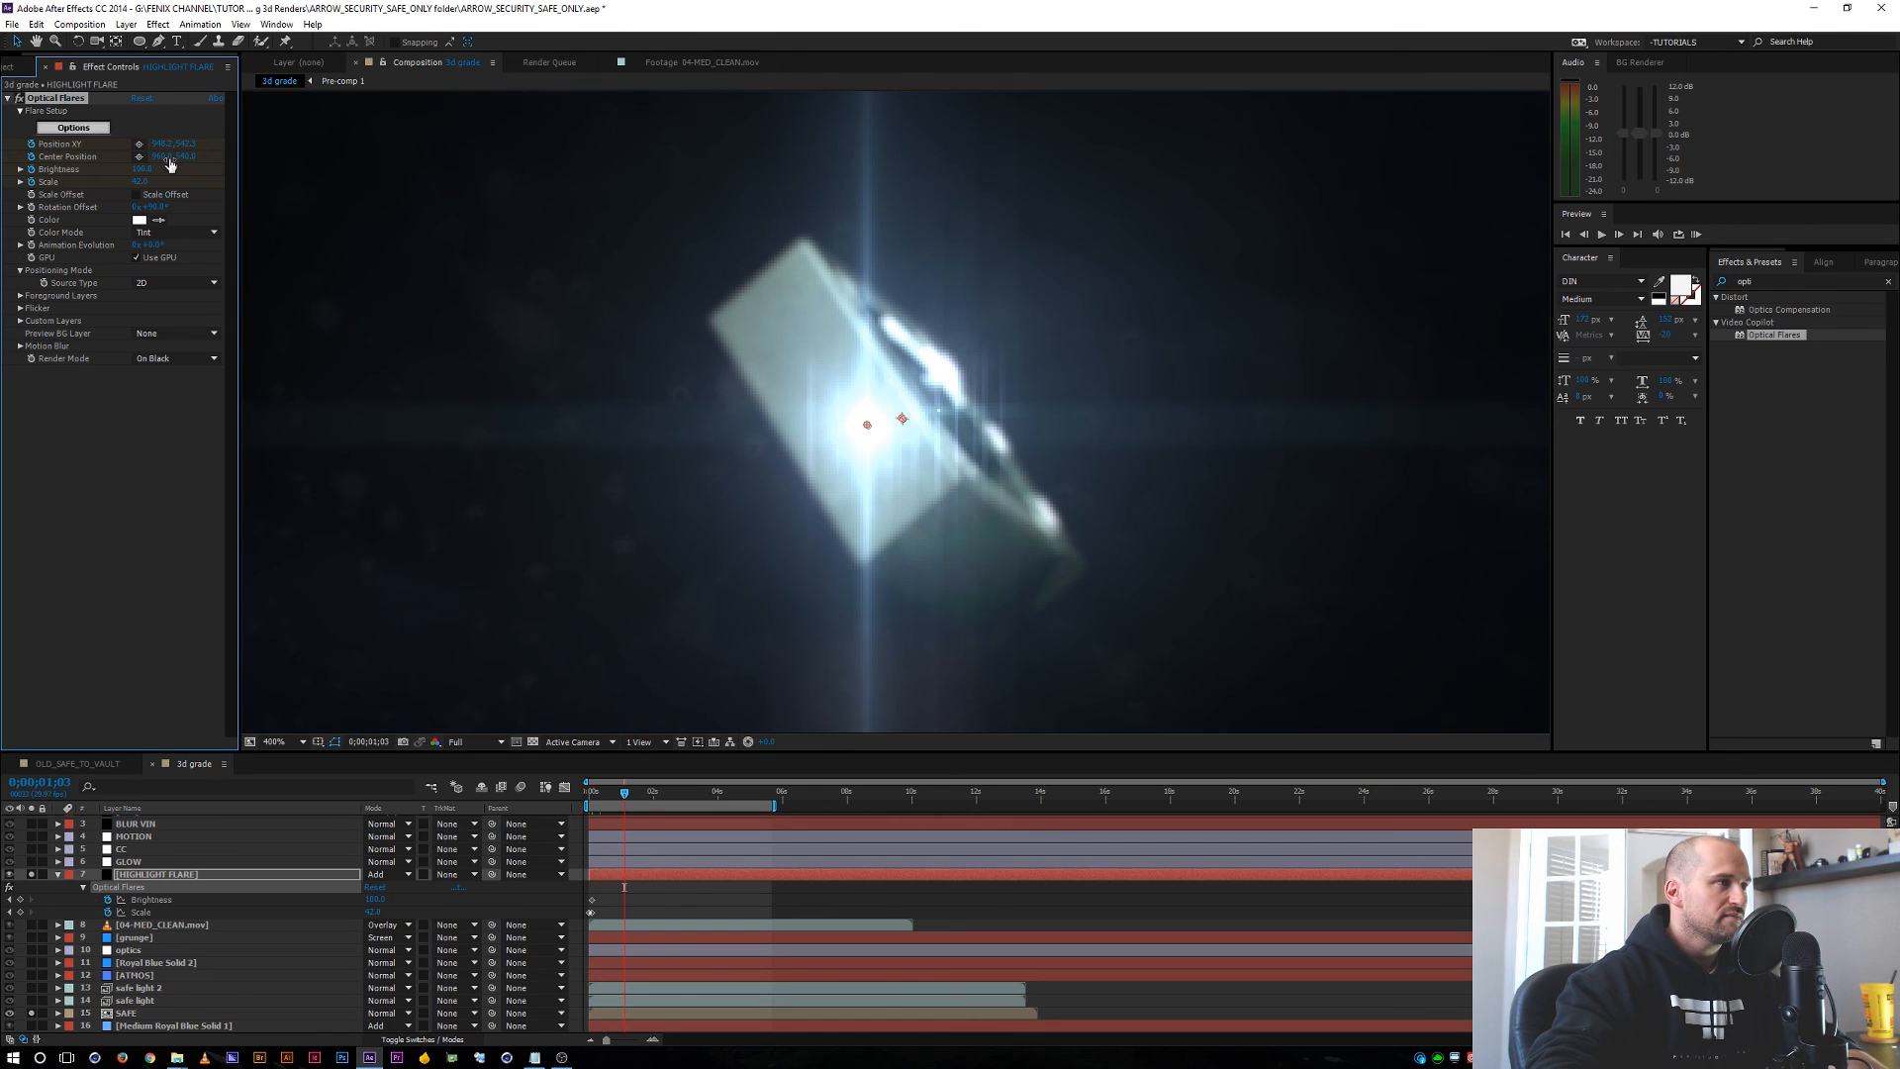
{"action": "left_click_drag", "start_coordinate": [171, 143], "coordinate": [244, 156]}
{"action": "key", "text": "ctrl+z"}
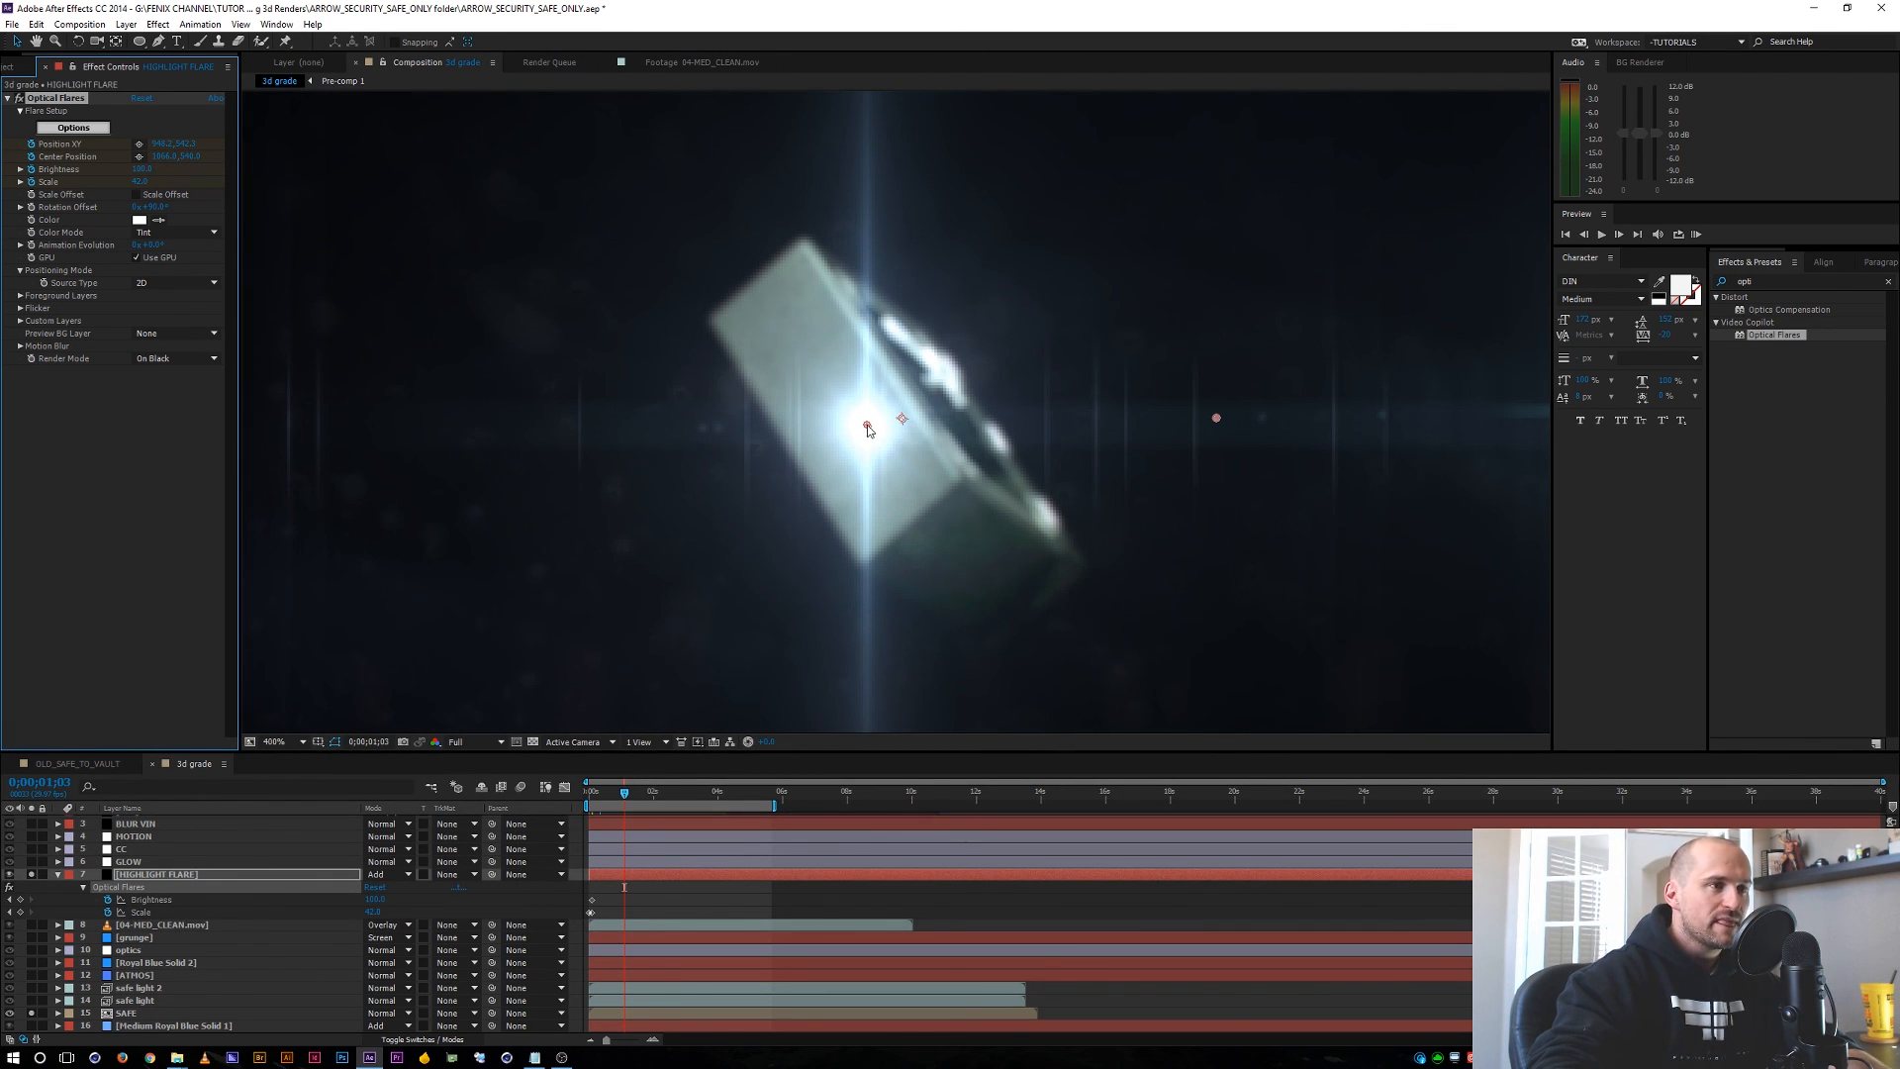
{"action": "left_click_drag", "start_coordinate": [868, 428], "coordinate": [820, 252]}
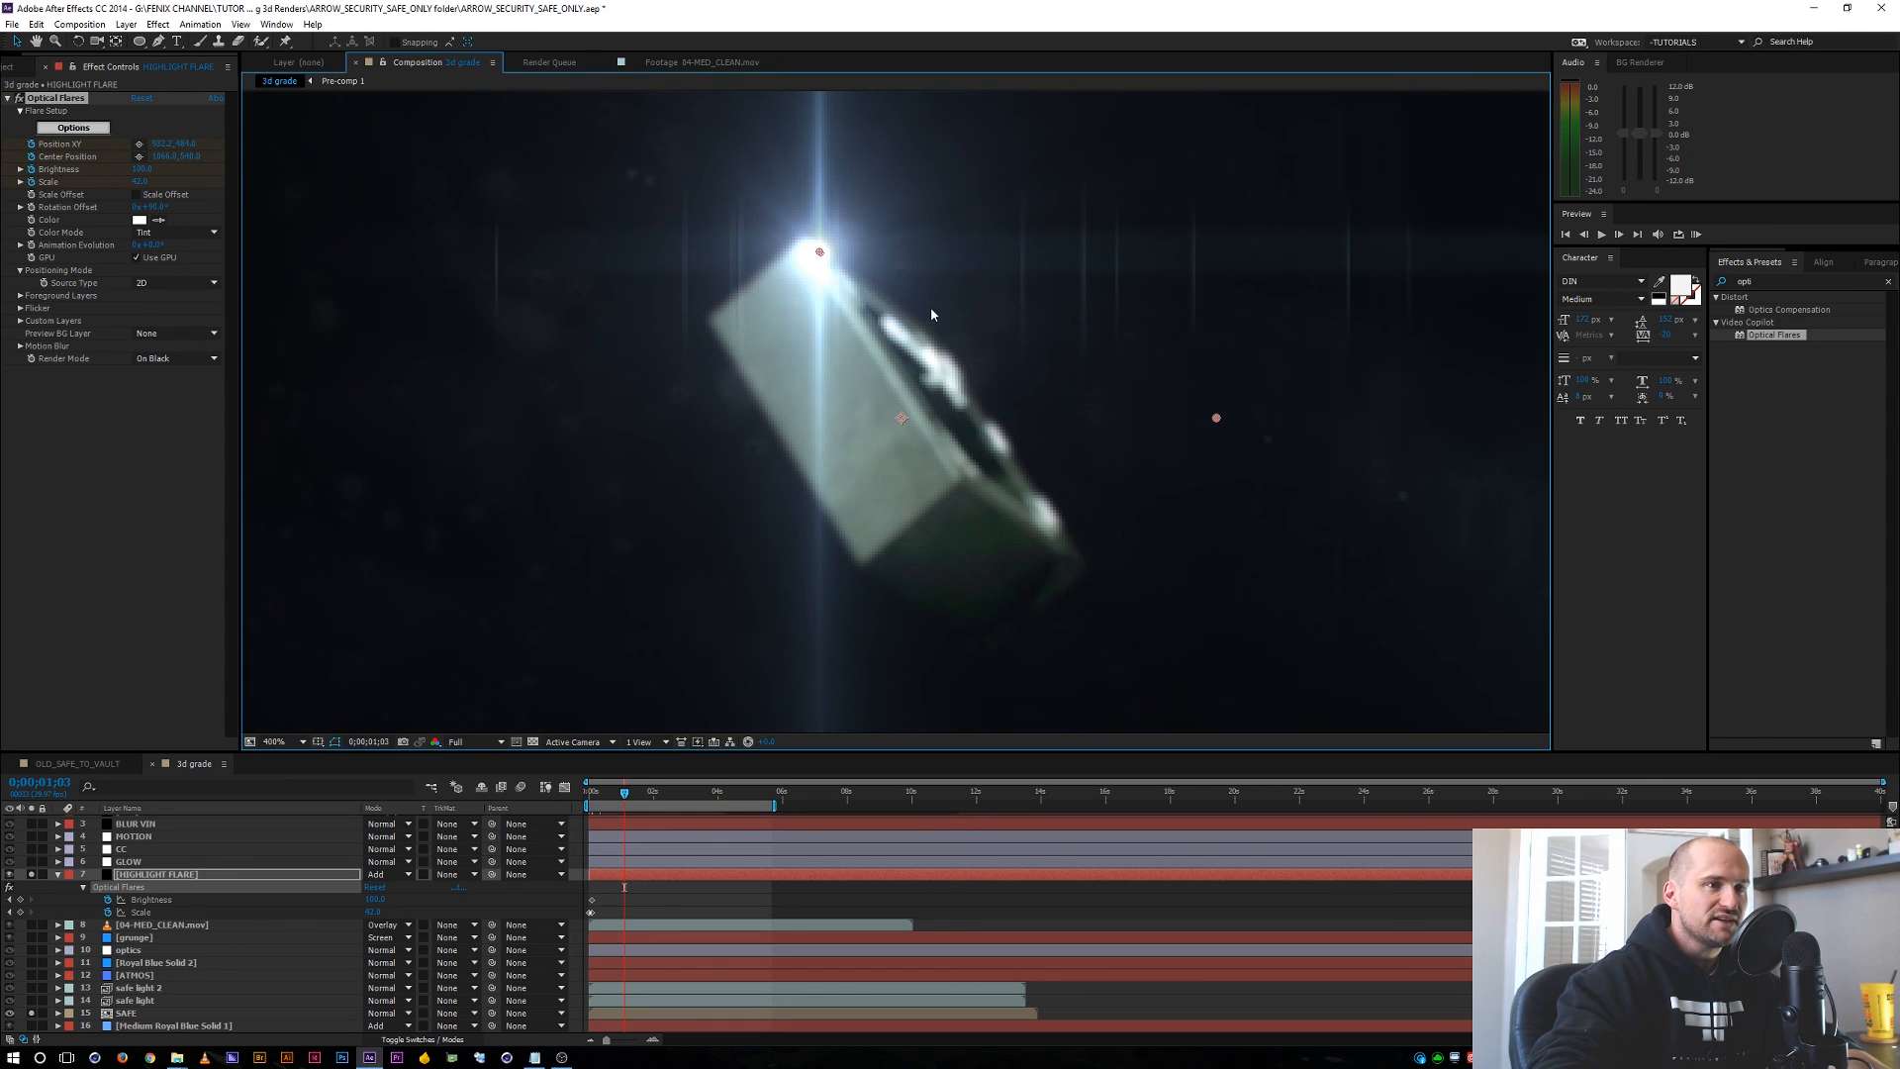
{"action": "key", "text": "comma"}
{"action": "left_click_drag", "start_coordinate": [1057, 415], "coordinate": [1063, 338]}
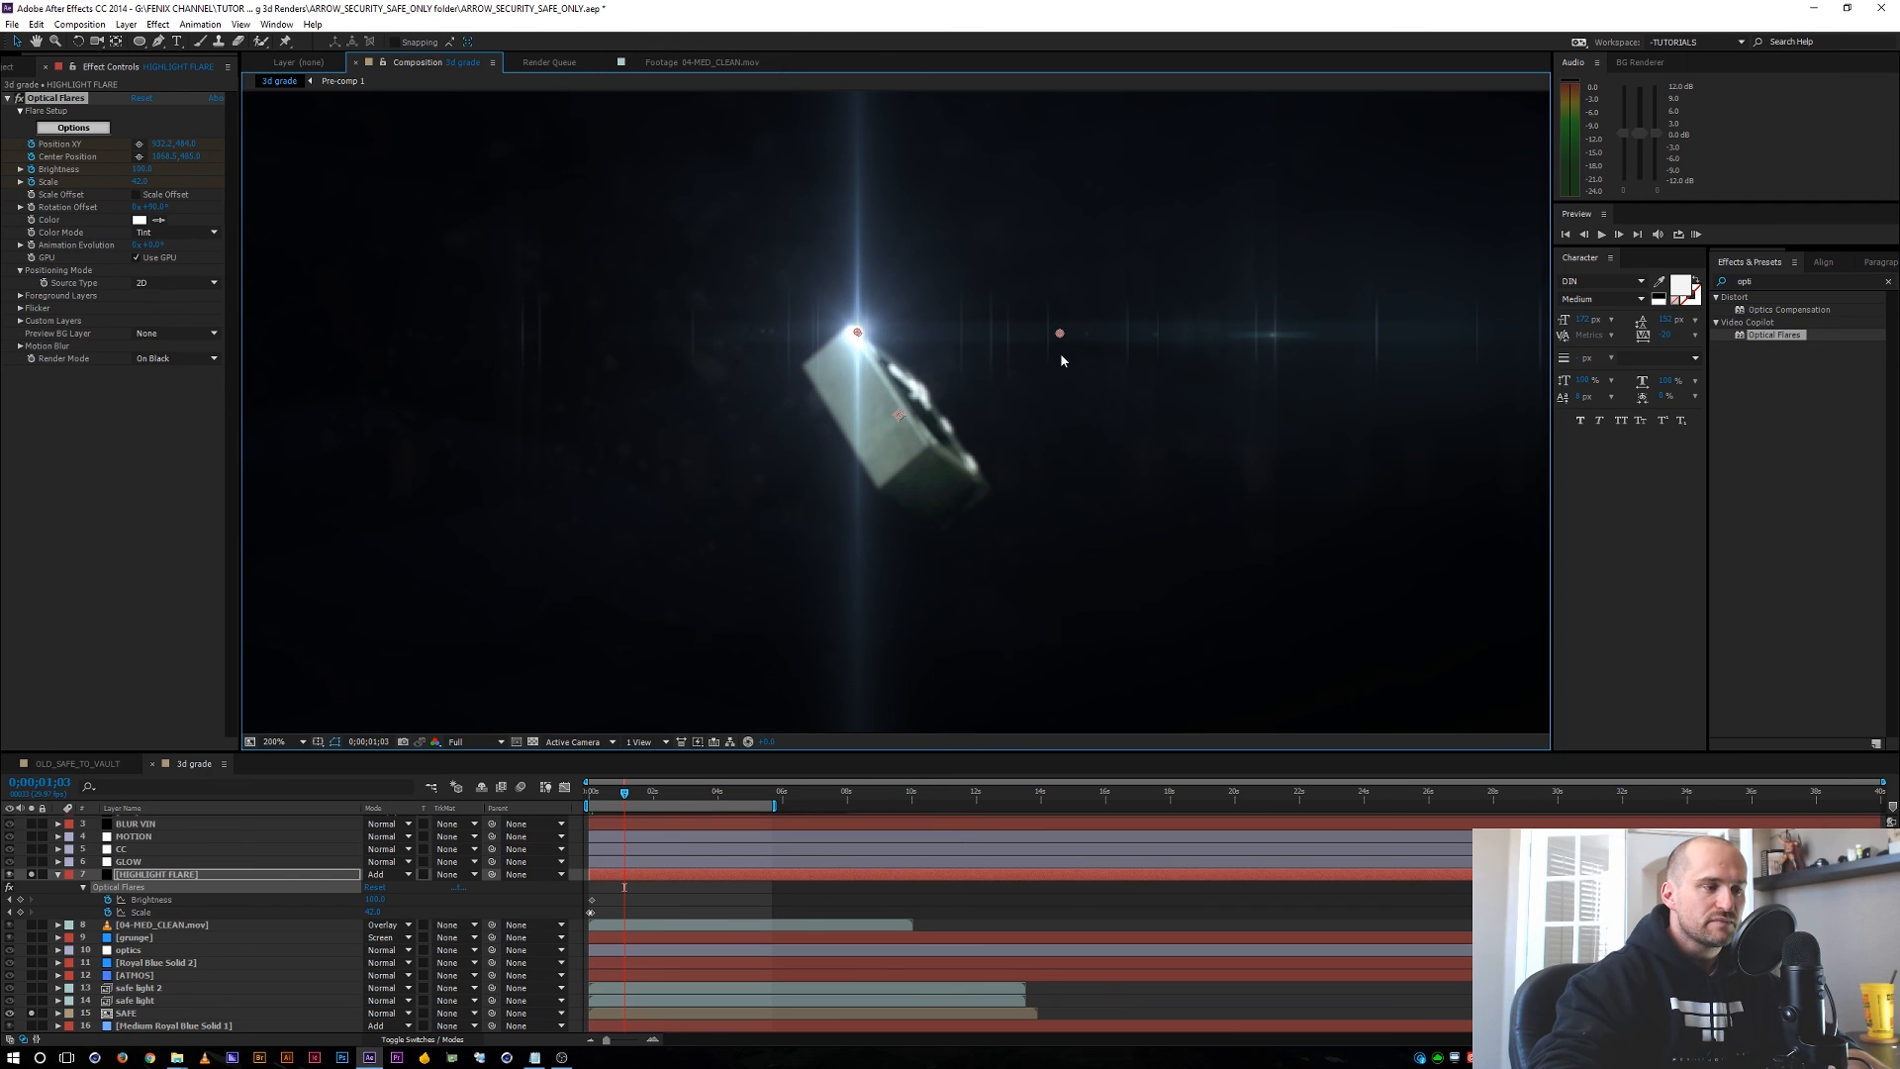
At 0;00;00;23, move the flare source onto the safe's upper corner and bring its centre point level with the source.
{"action": "key", "text": "u"}
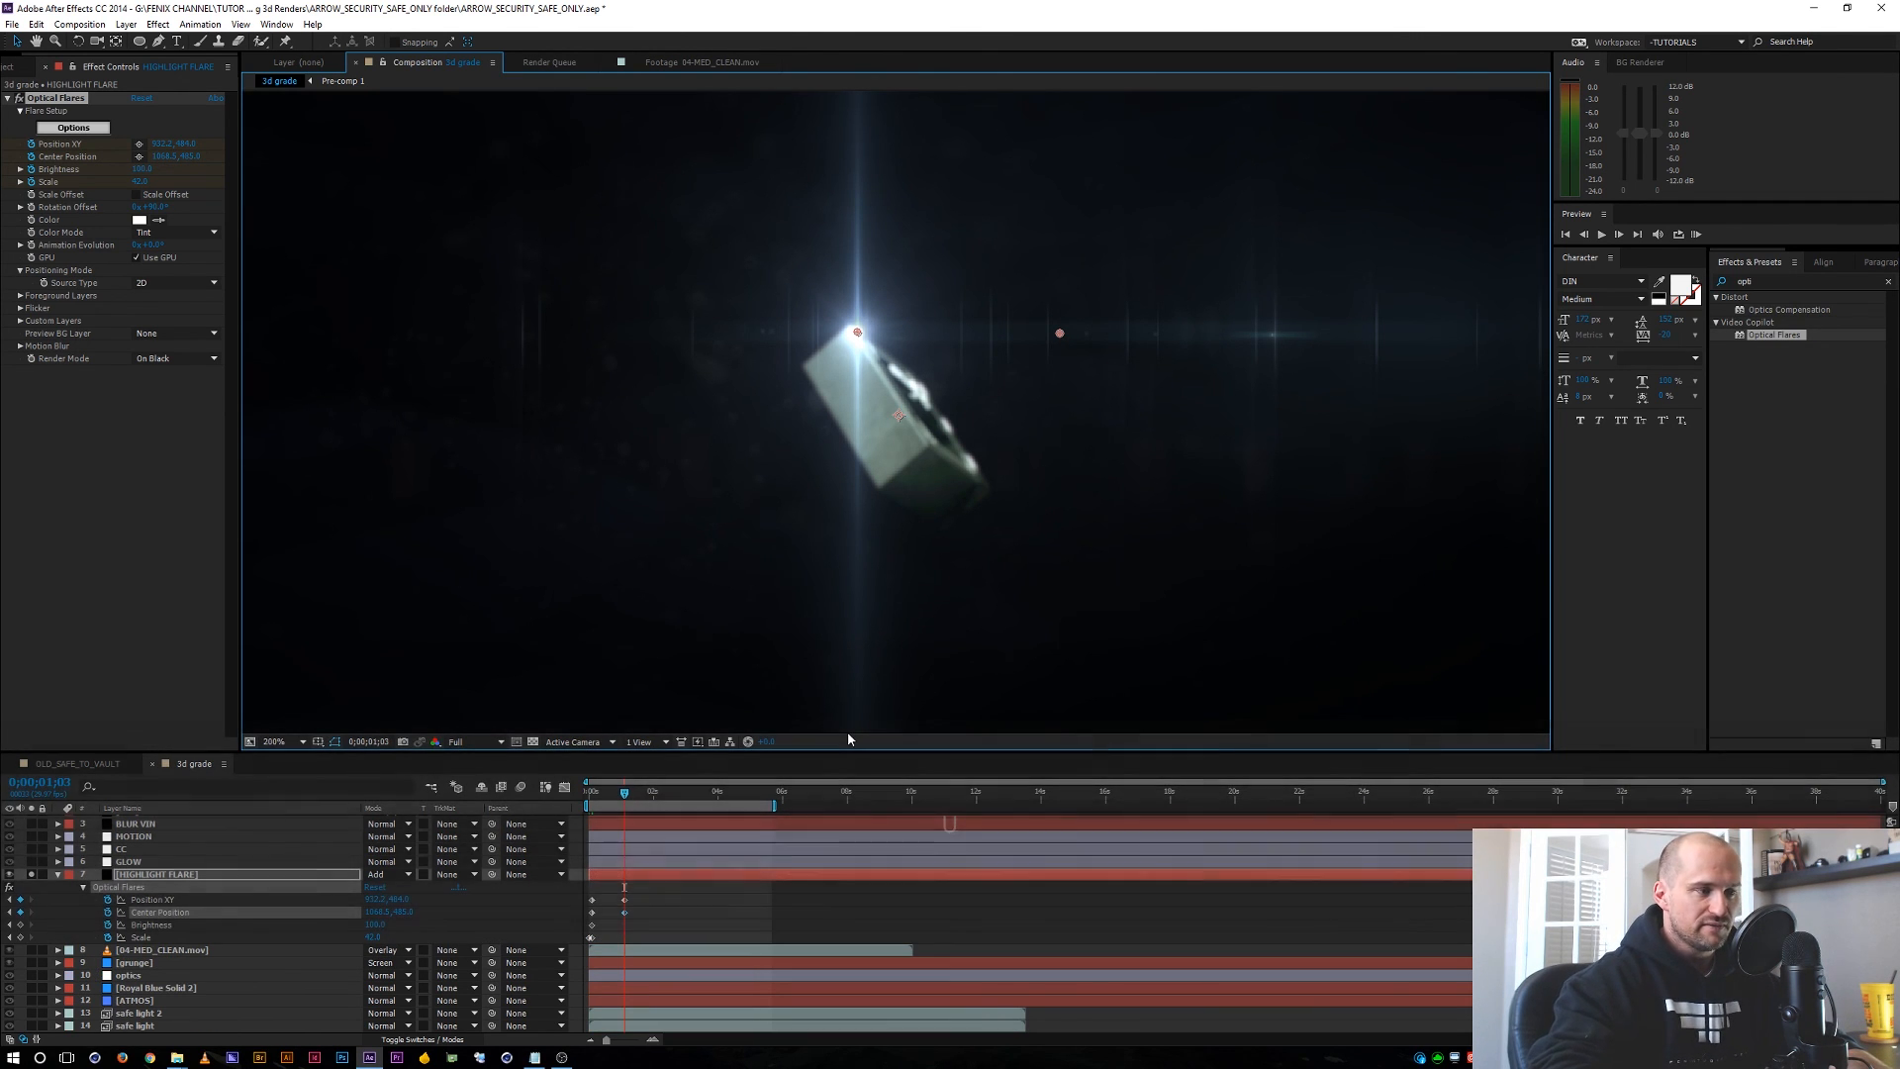
{"action": "key", "text": "equal"}
{"action": "key", "text": "shift+Page_Up"}
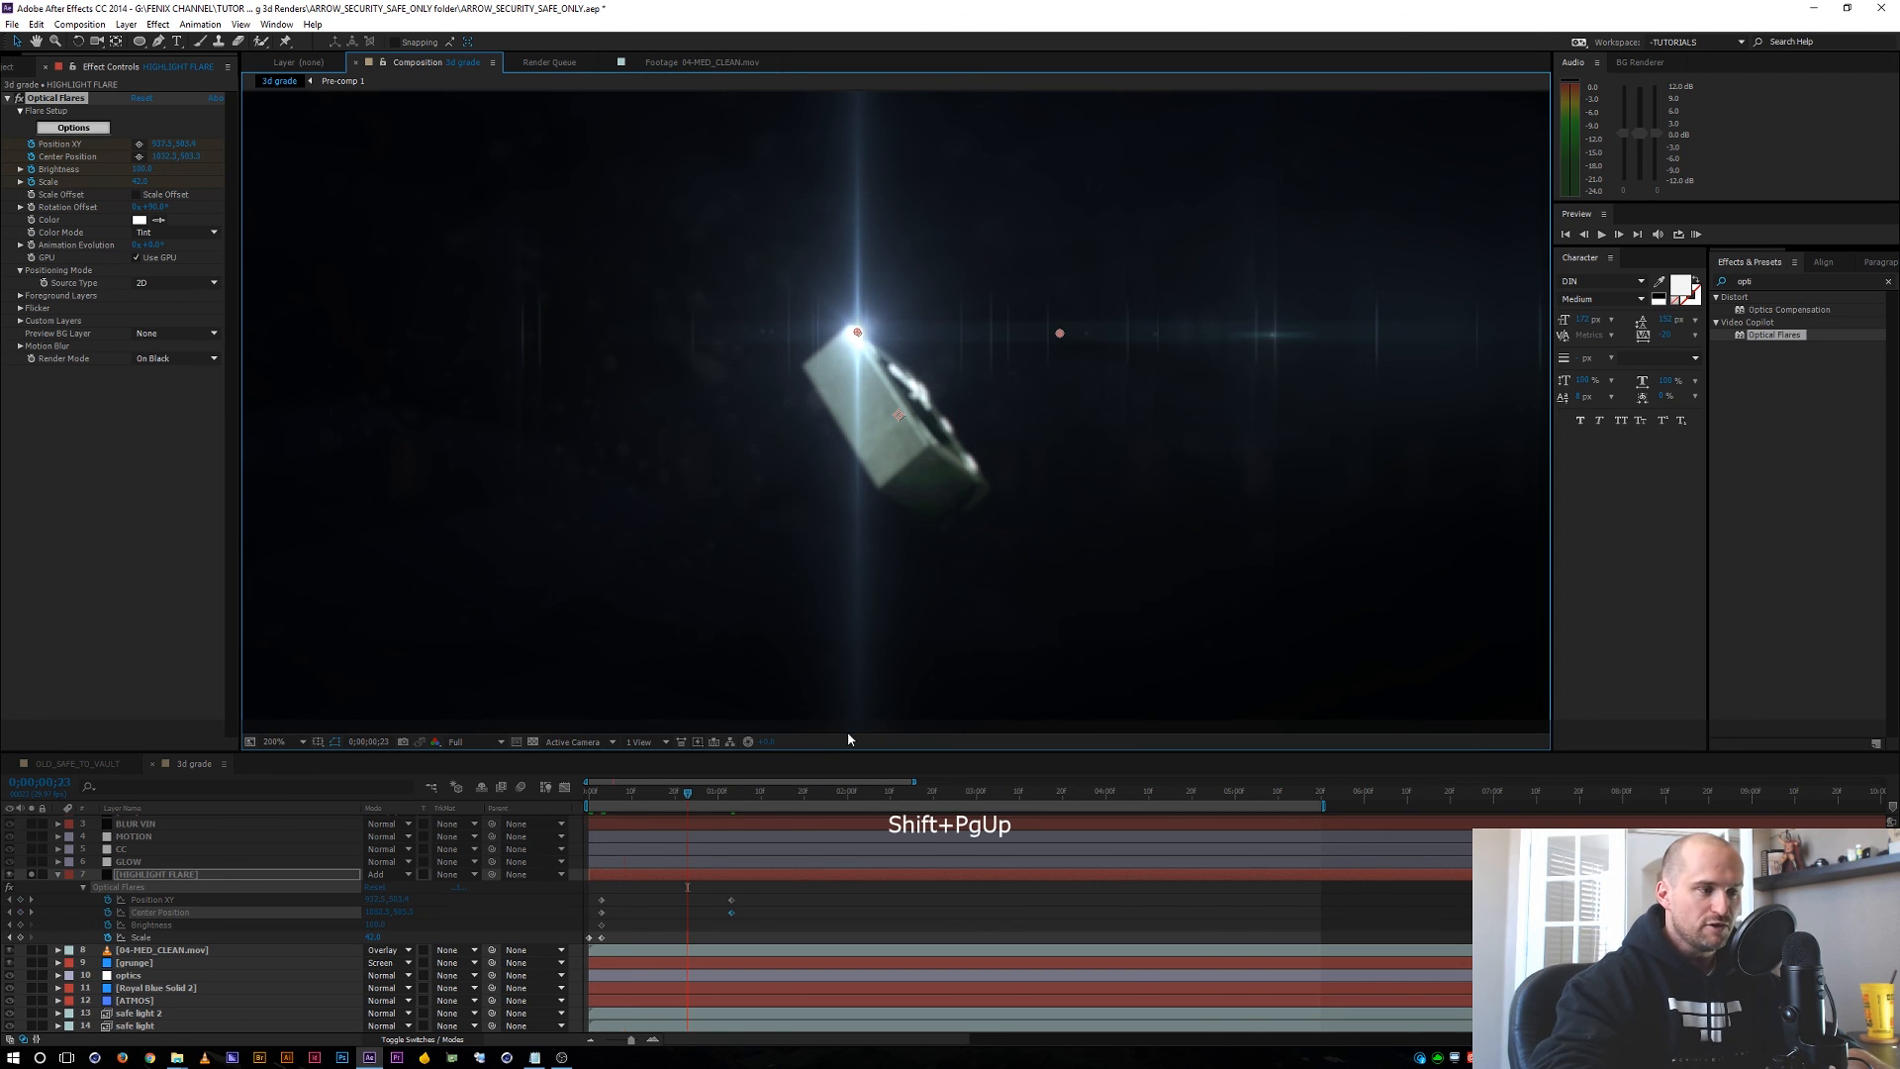
{"action": "scroll", "coordinate": [881, 348], "scroll_direction": "up", "scroll_amount": 1}
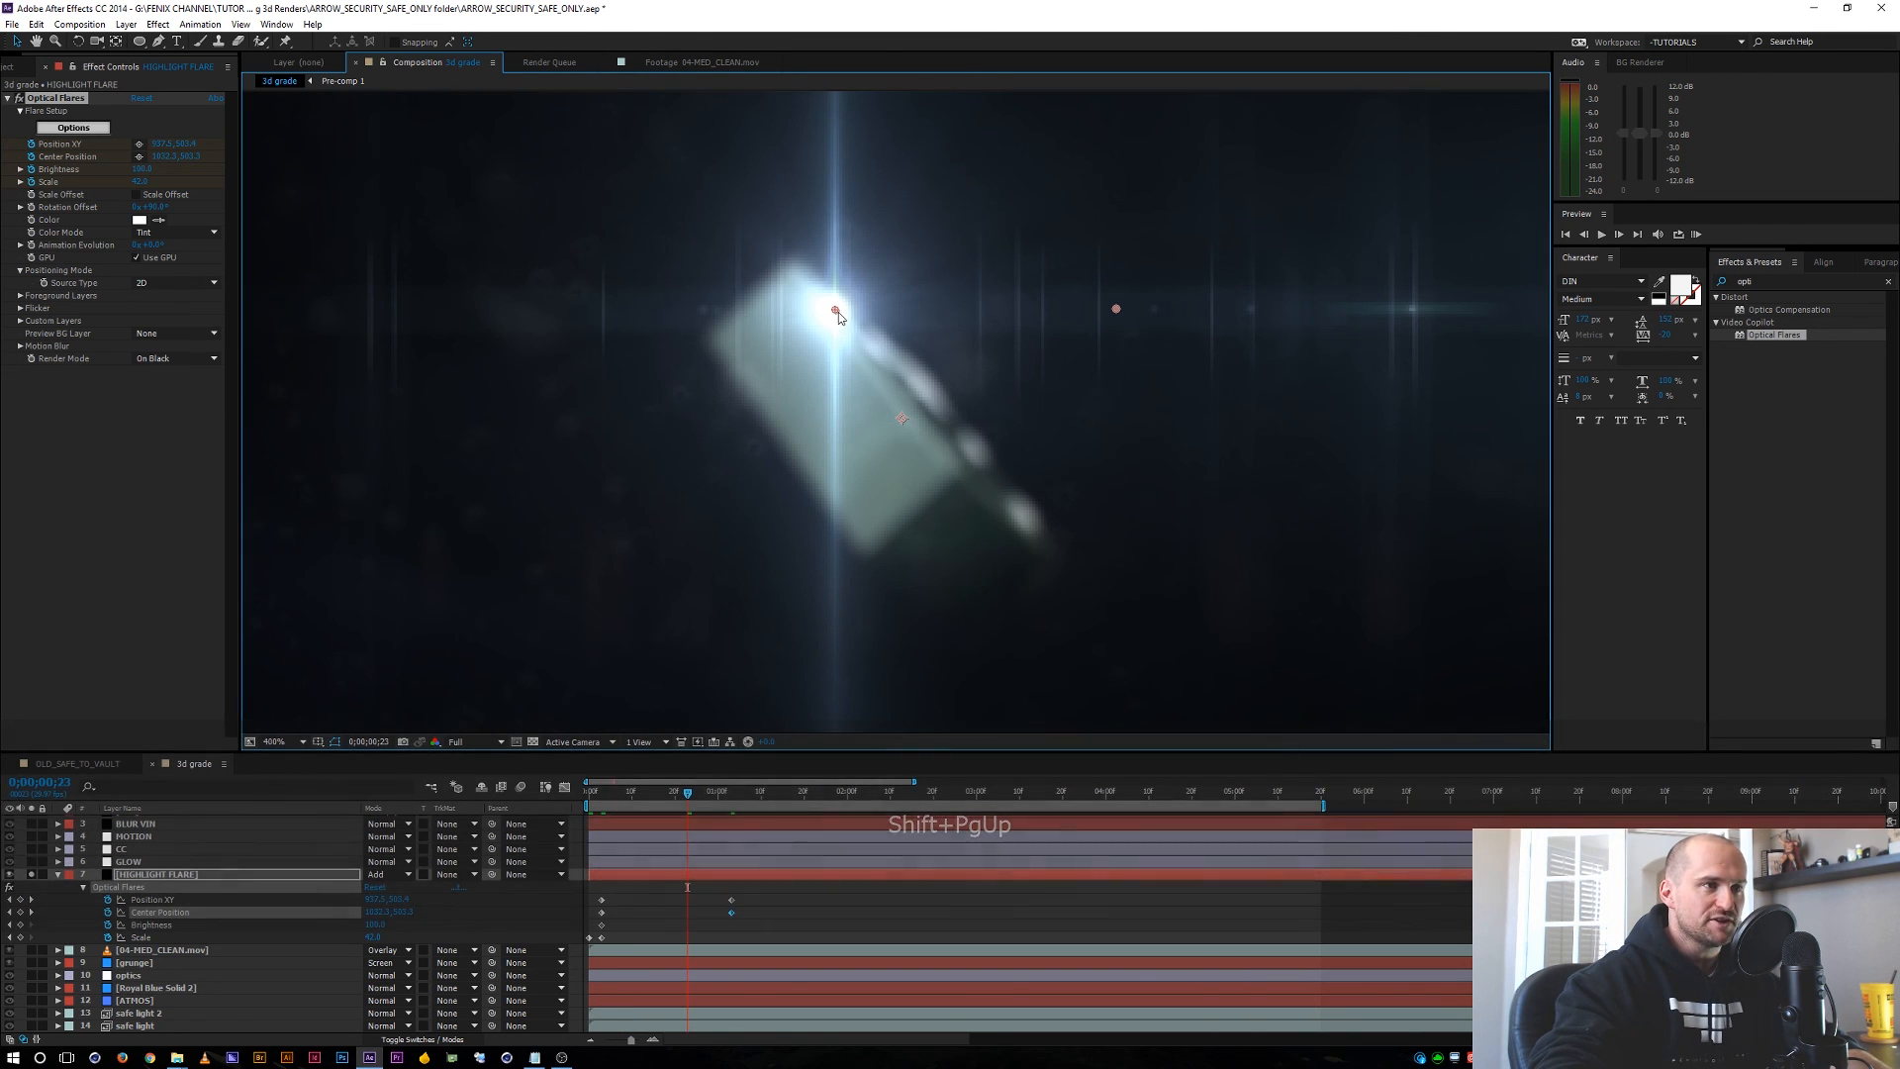
{"action": "left_click_drag", "start_coordinate": [835, 305], "coordinate": [798, 271]}
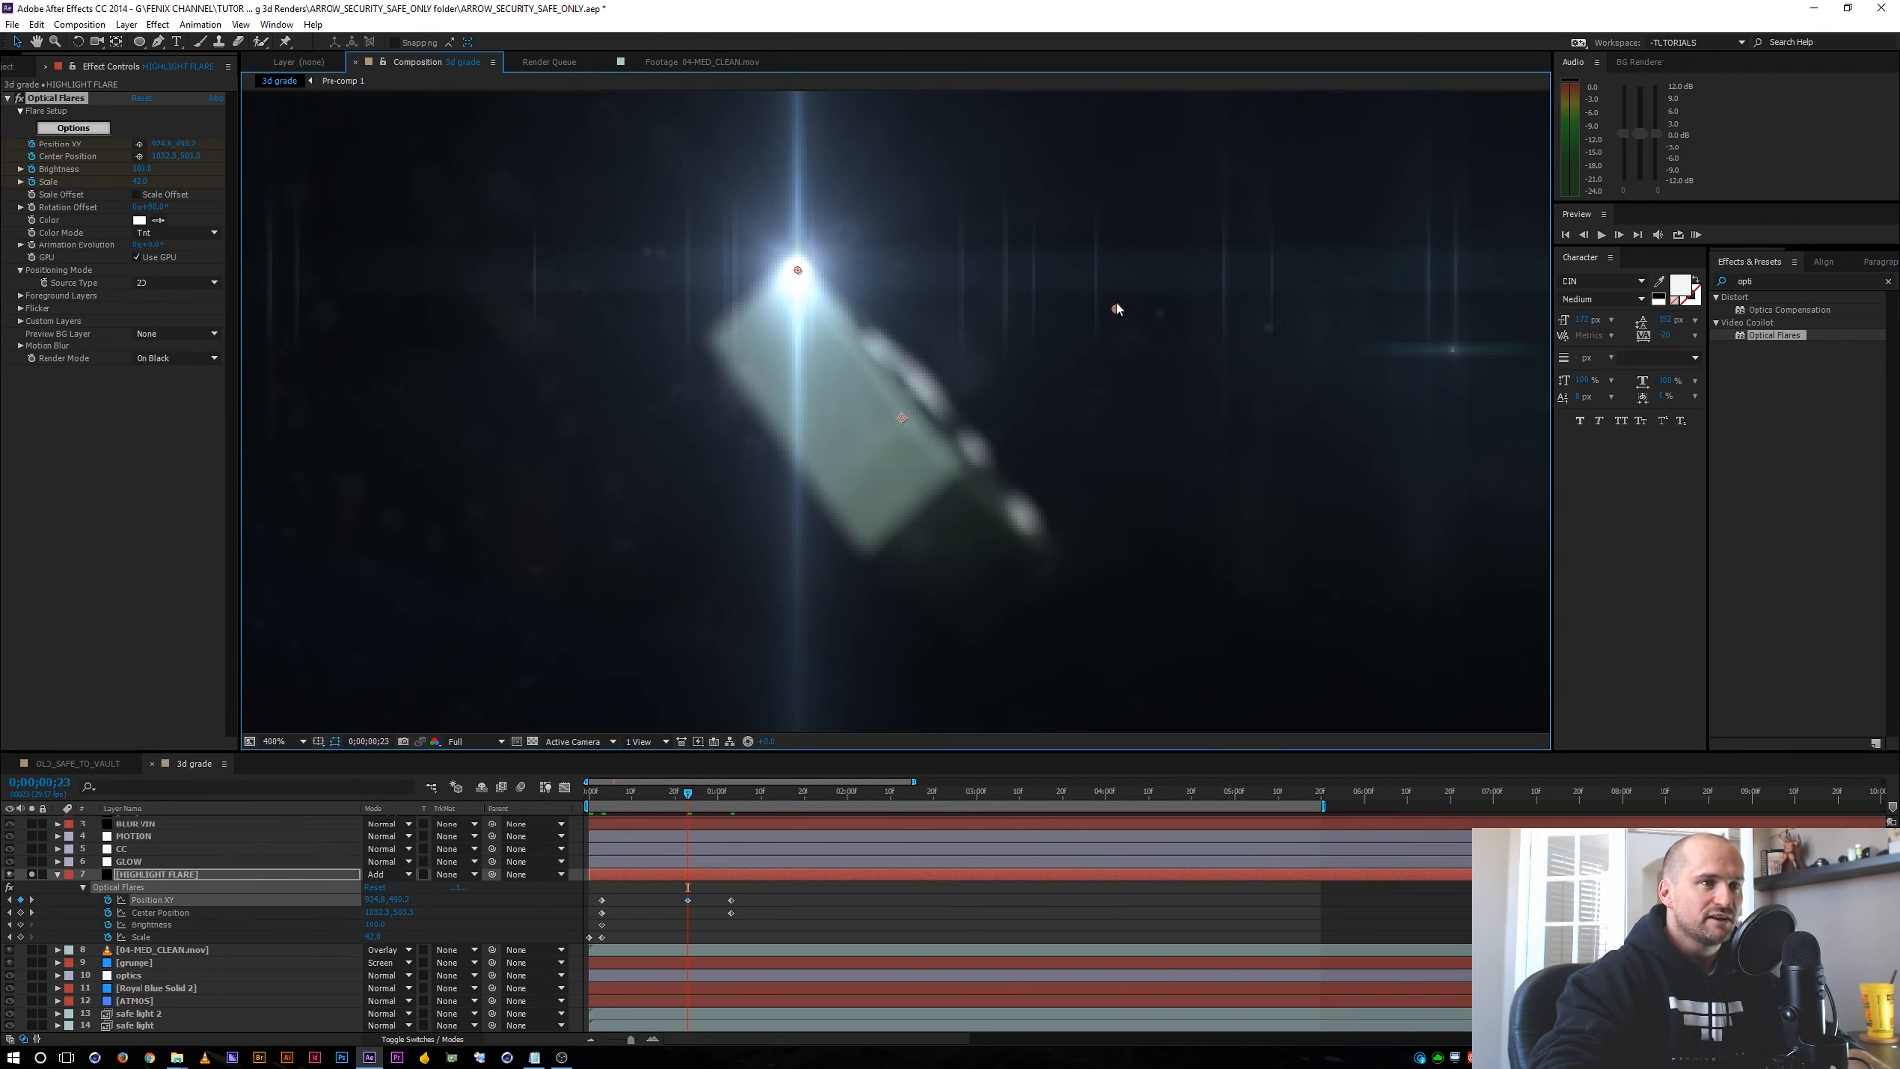
{"action": "left_click_drag", "start_coordinate": [1118, 309], "coordinate": [1121, 274]}
At 0;00;00;14, reposition the flare source on the safe's upper corner and raise its centre point level with it.
{"action": "key", "text": "comma"}
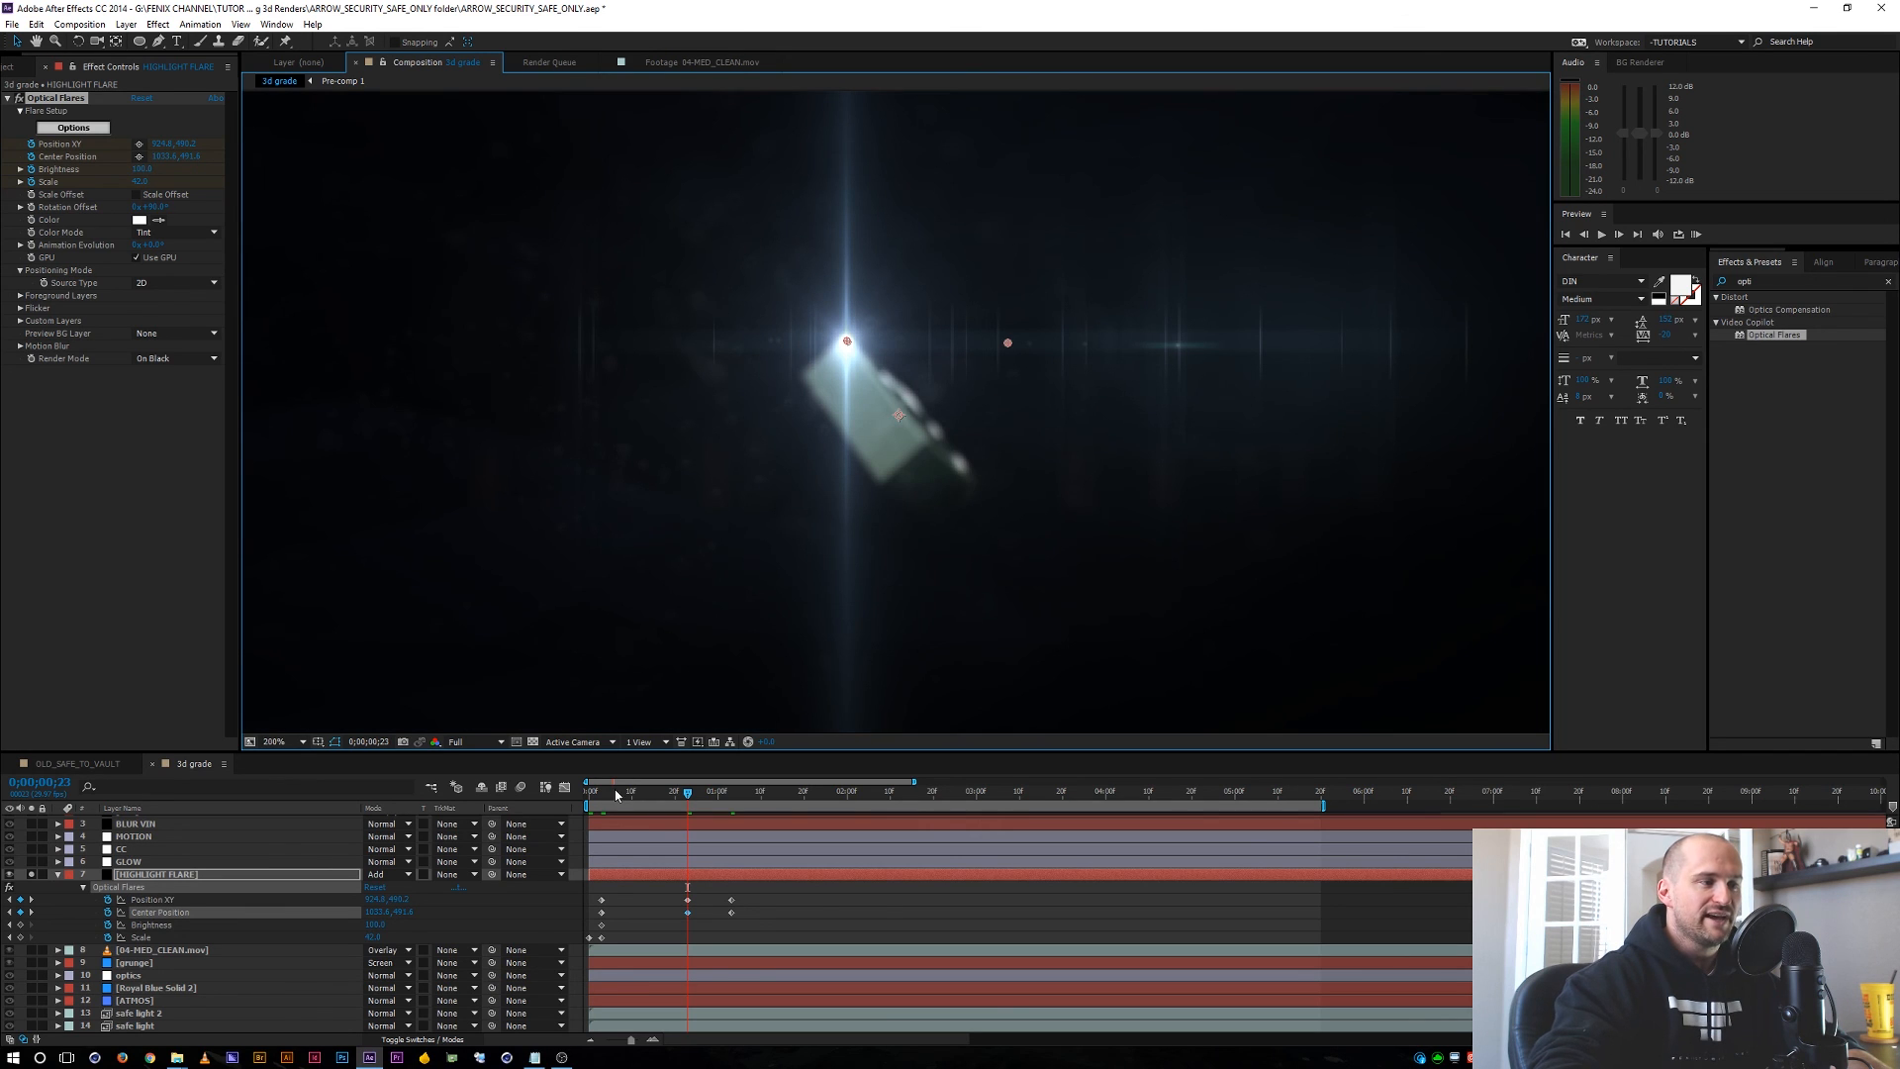
{"action": "left_click", "coordinate": [651, 794]}
{"action": "left_click_drag", "start_coordinate": [861, 373], "coordinate": [845, 355]}
{"action": "left_click_drag", "start_coordinate": [961, 375], "coordinate": [964, 352]}
{"action": "key", "text": "u"}
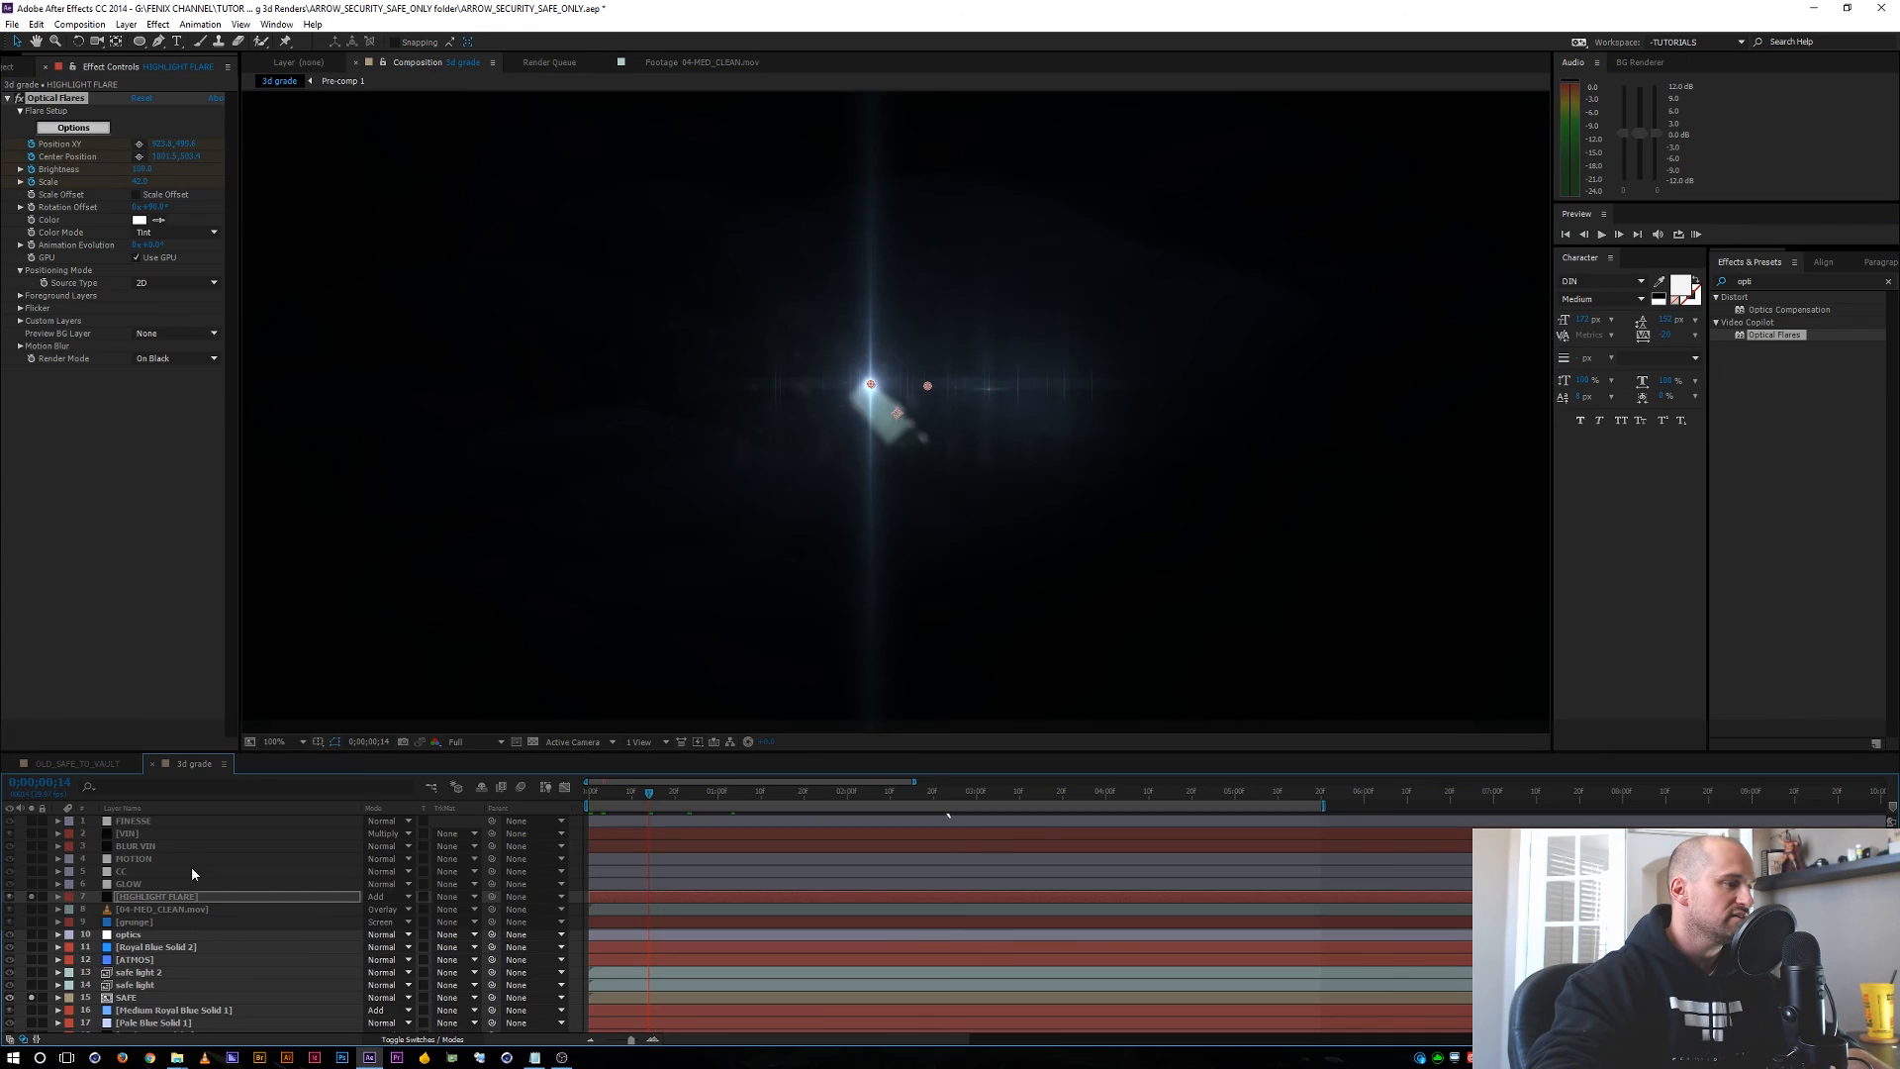
Turn off solo for the HIGHLIGHT FLARE and SAFE layers to bring back the full composite.
{"action": "key", "text": "grave"}
{"action": "left_click", "coordinate": [178, 717]}
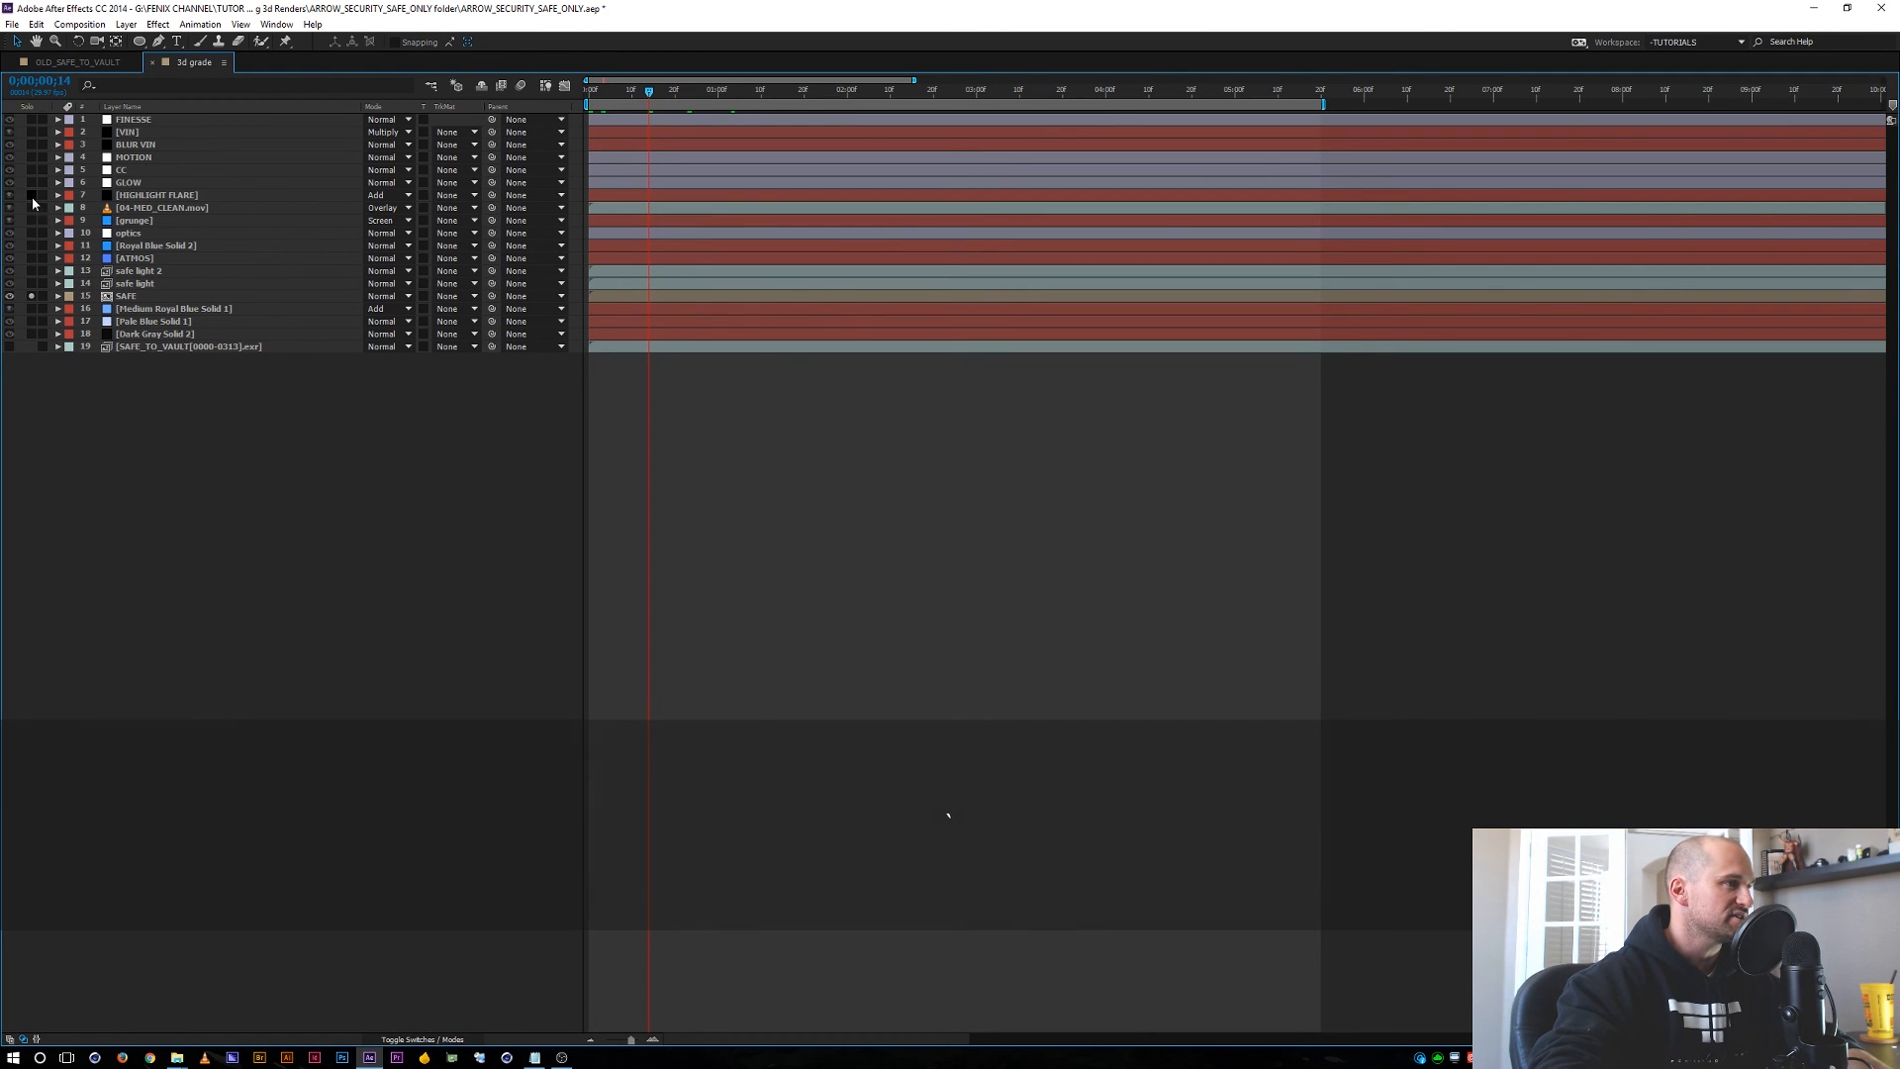
{"action": "key", "text": "grave"}
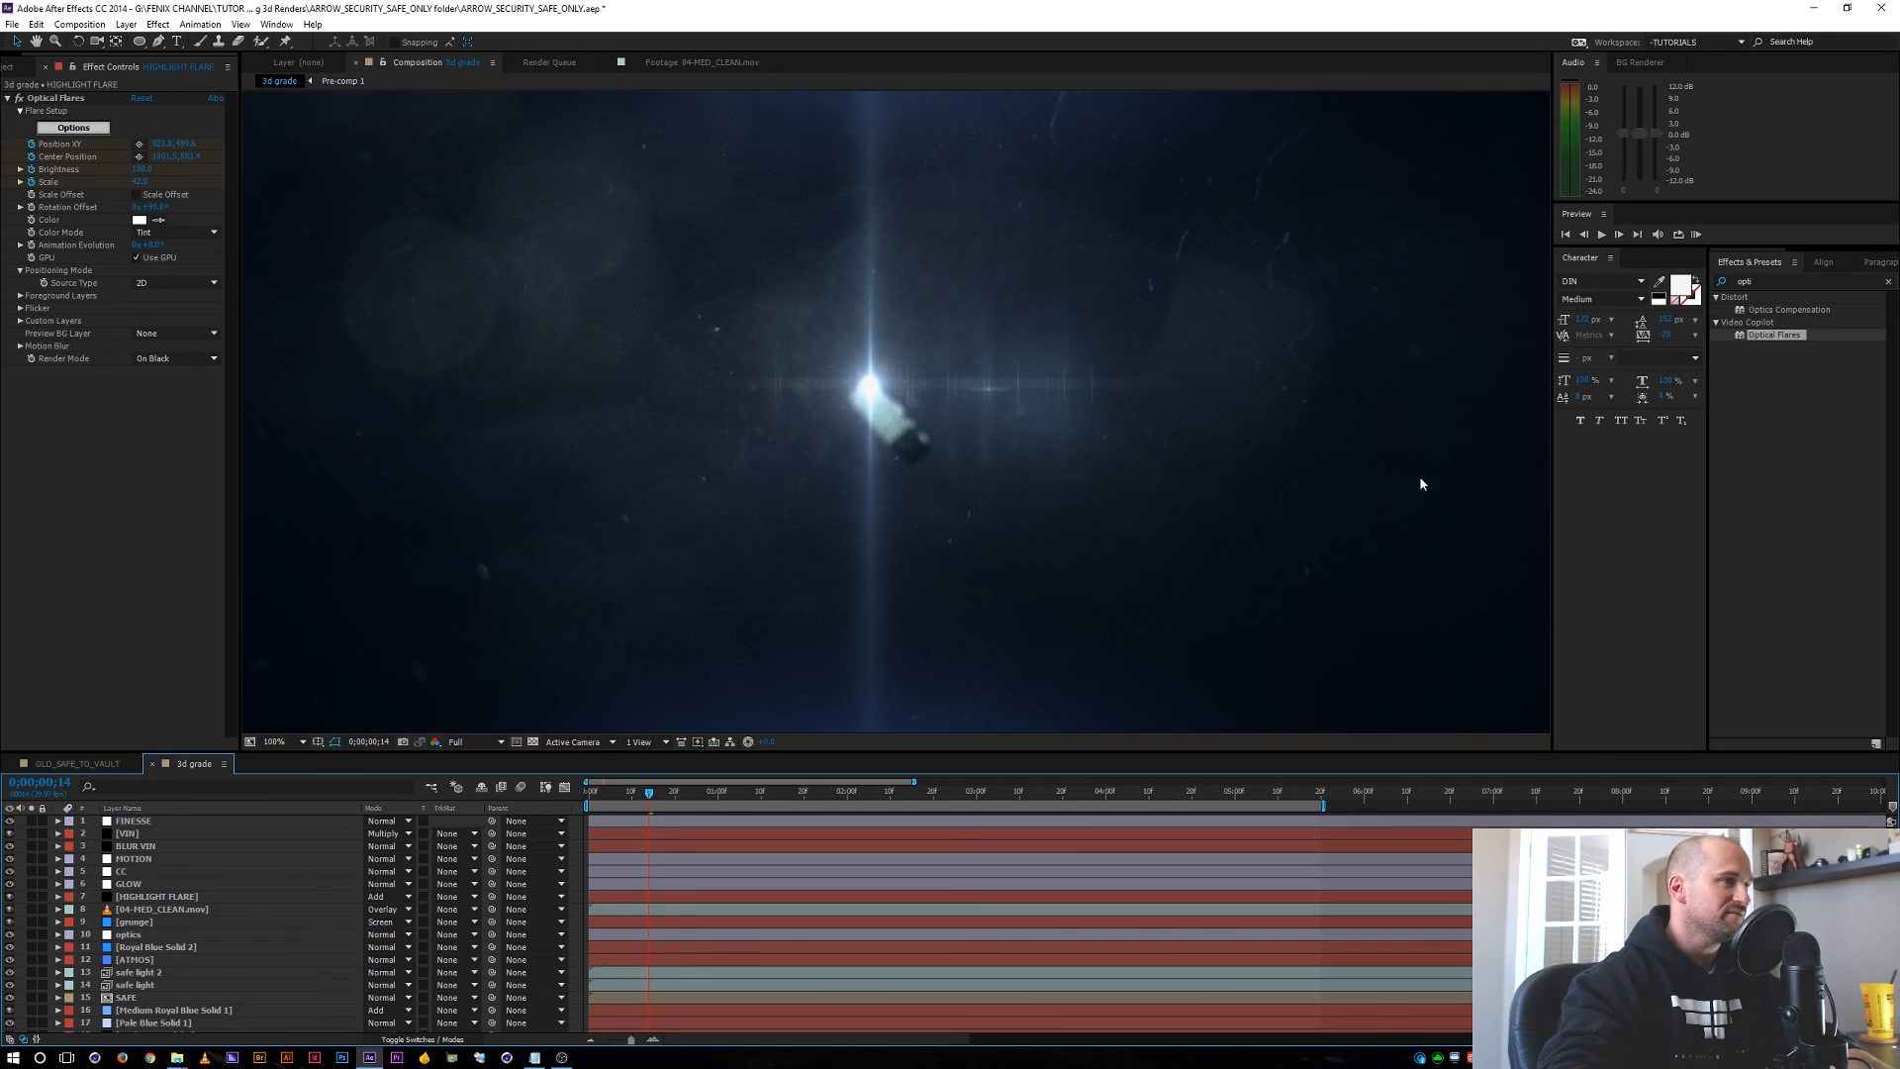
Preview the full composite and check the flare's tracking on the safe between 0;00;00;03 and 0;00;01;05.
{"action": "key", "text": "shift+slash"}
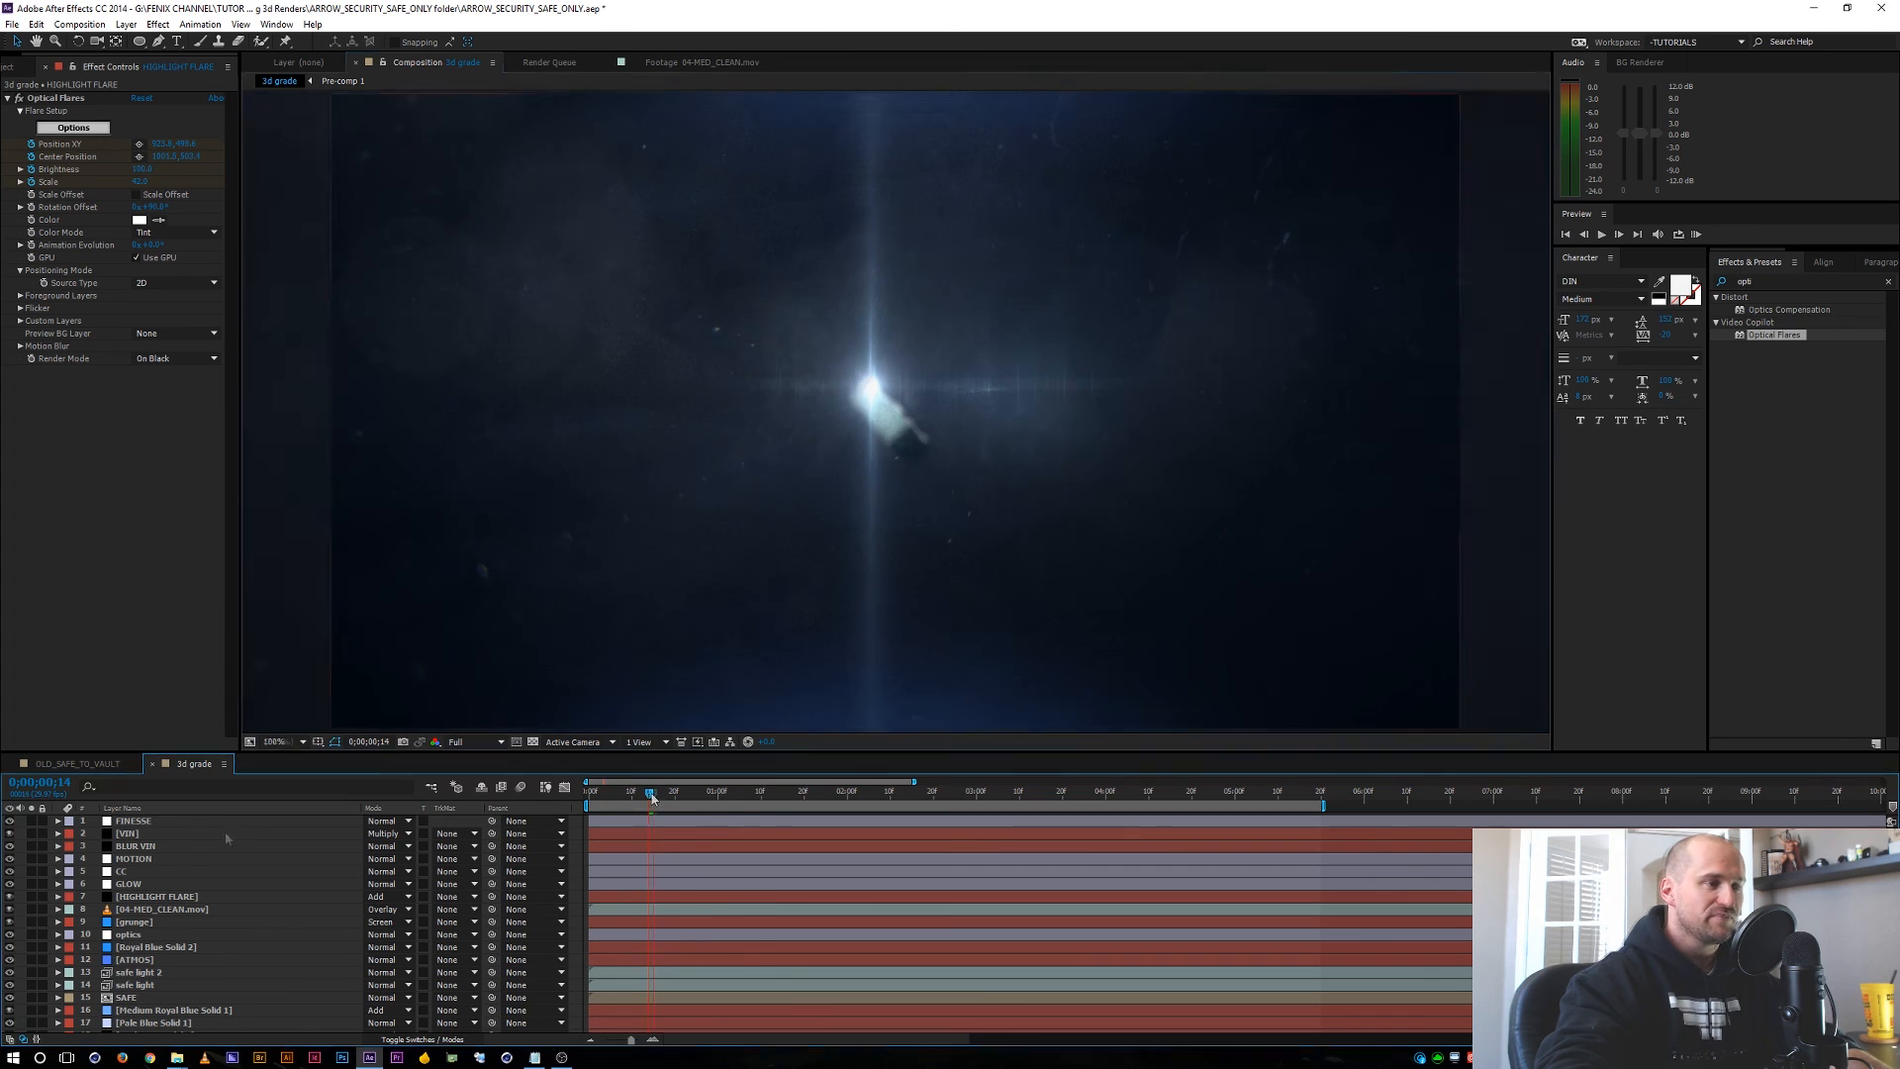
{"action": "key", "text": "Page_Down"}
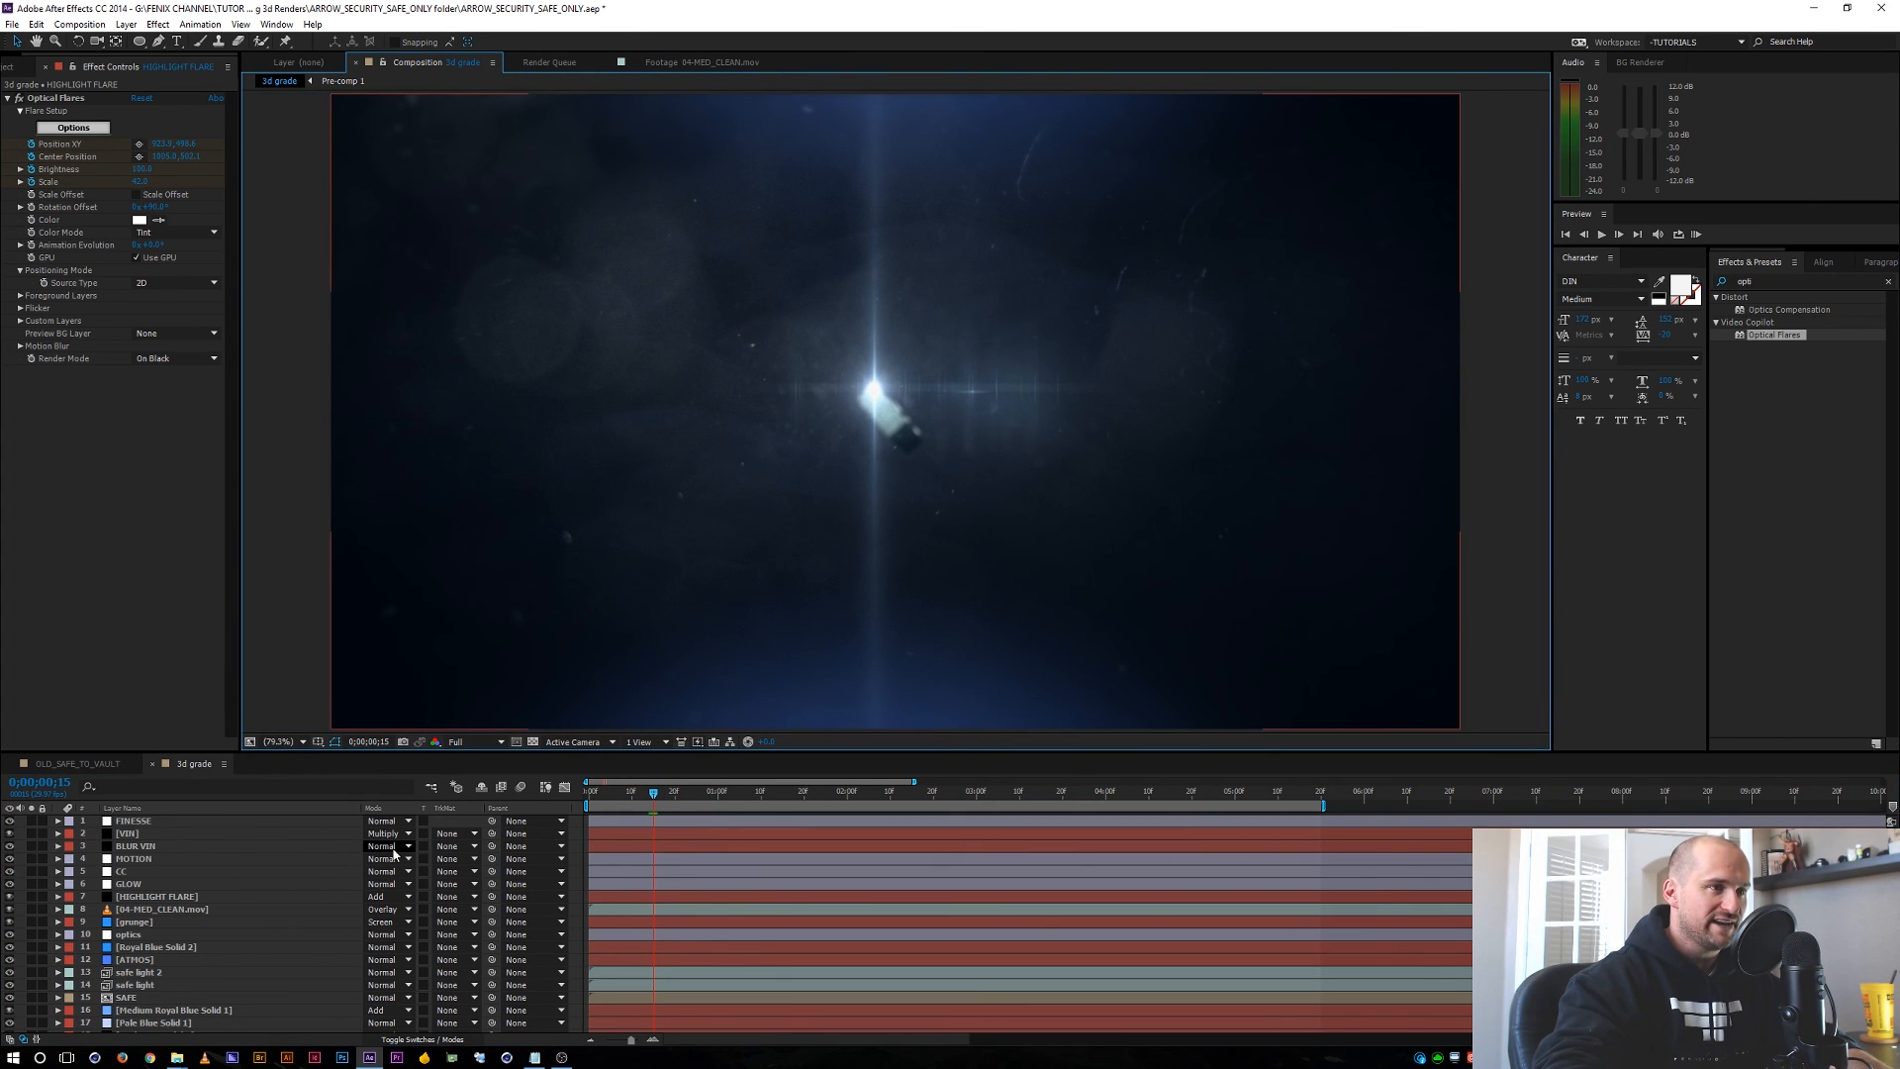
{"action": "key", "text": "KP_0"}
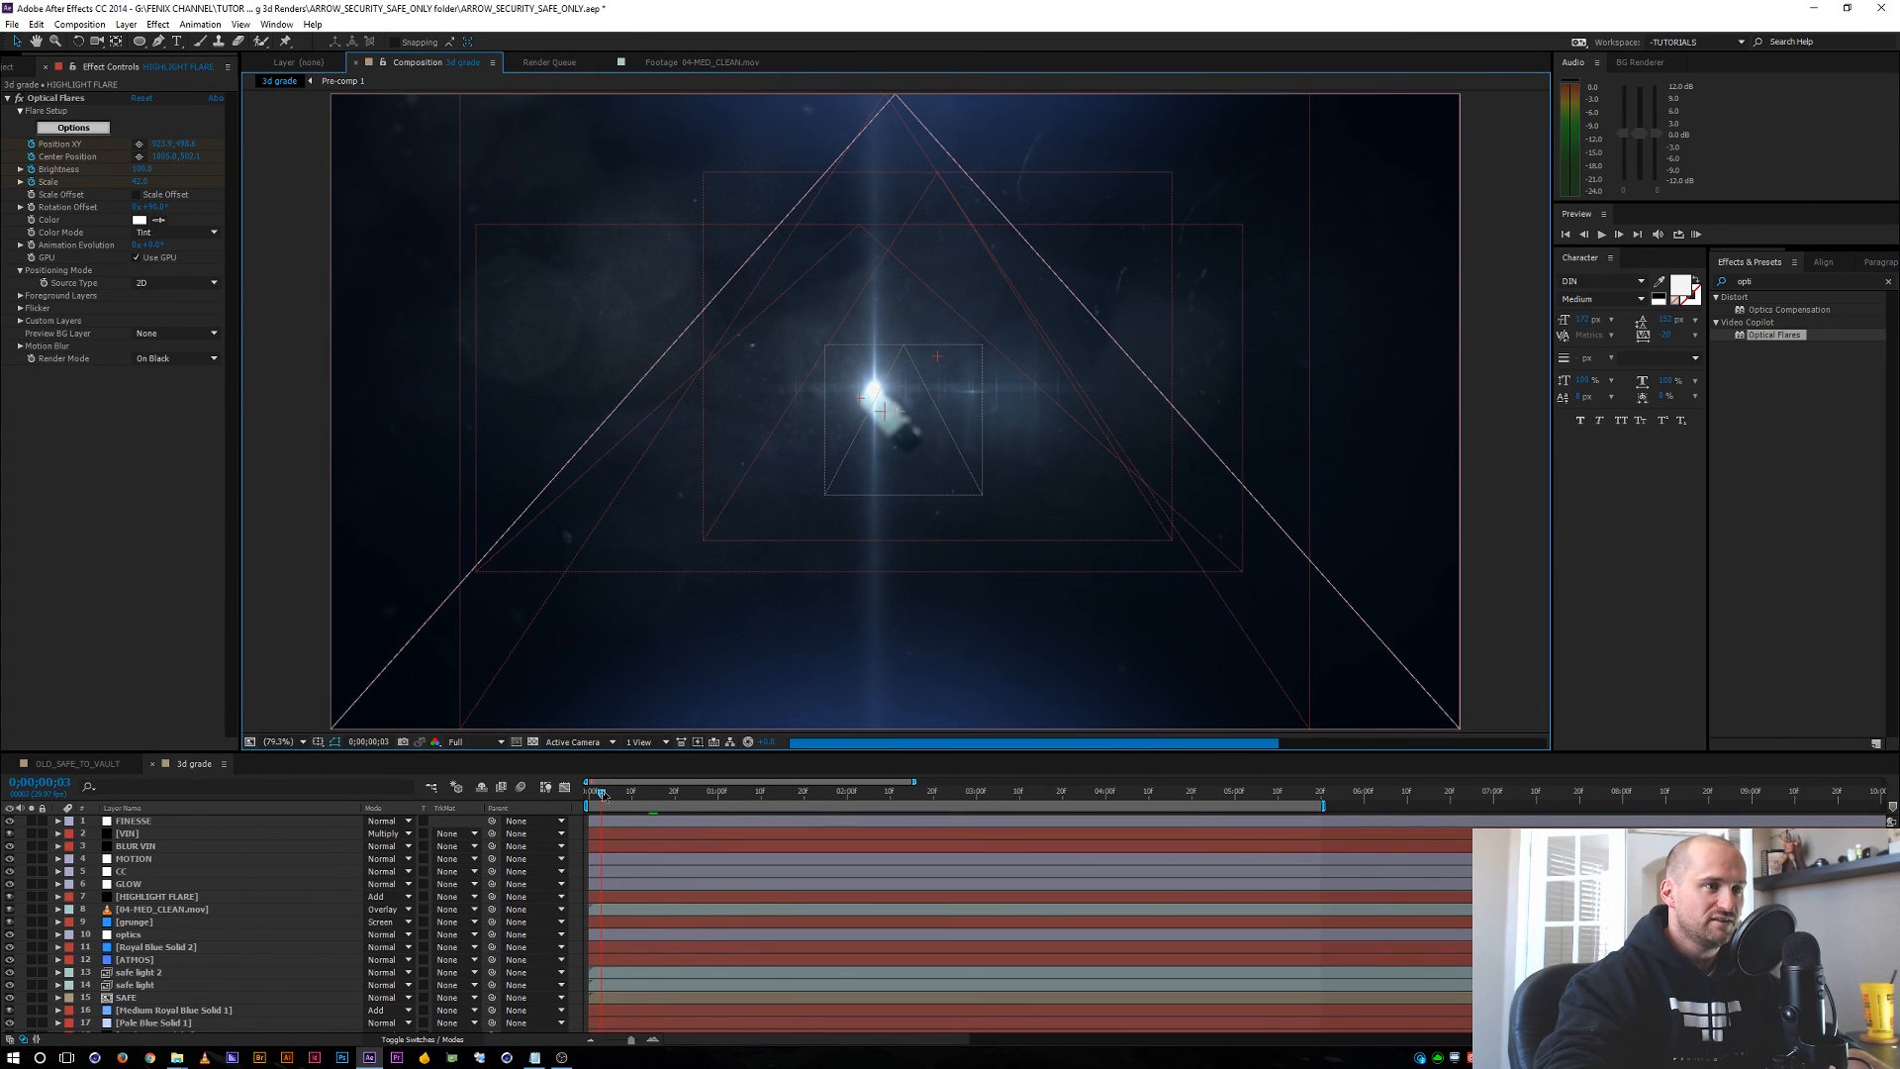
{"action": "left_click", "coordinate": [603, 793]}
{"action": "left_click_drag", "start_coordinate": [607, 796], "coordinate": [705, 798]}
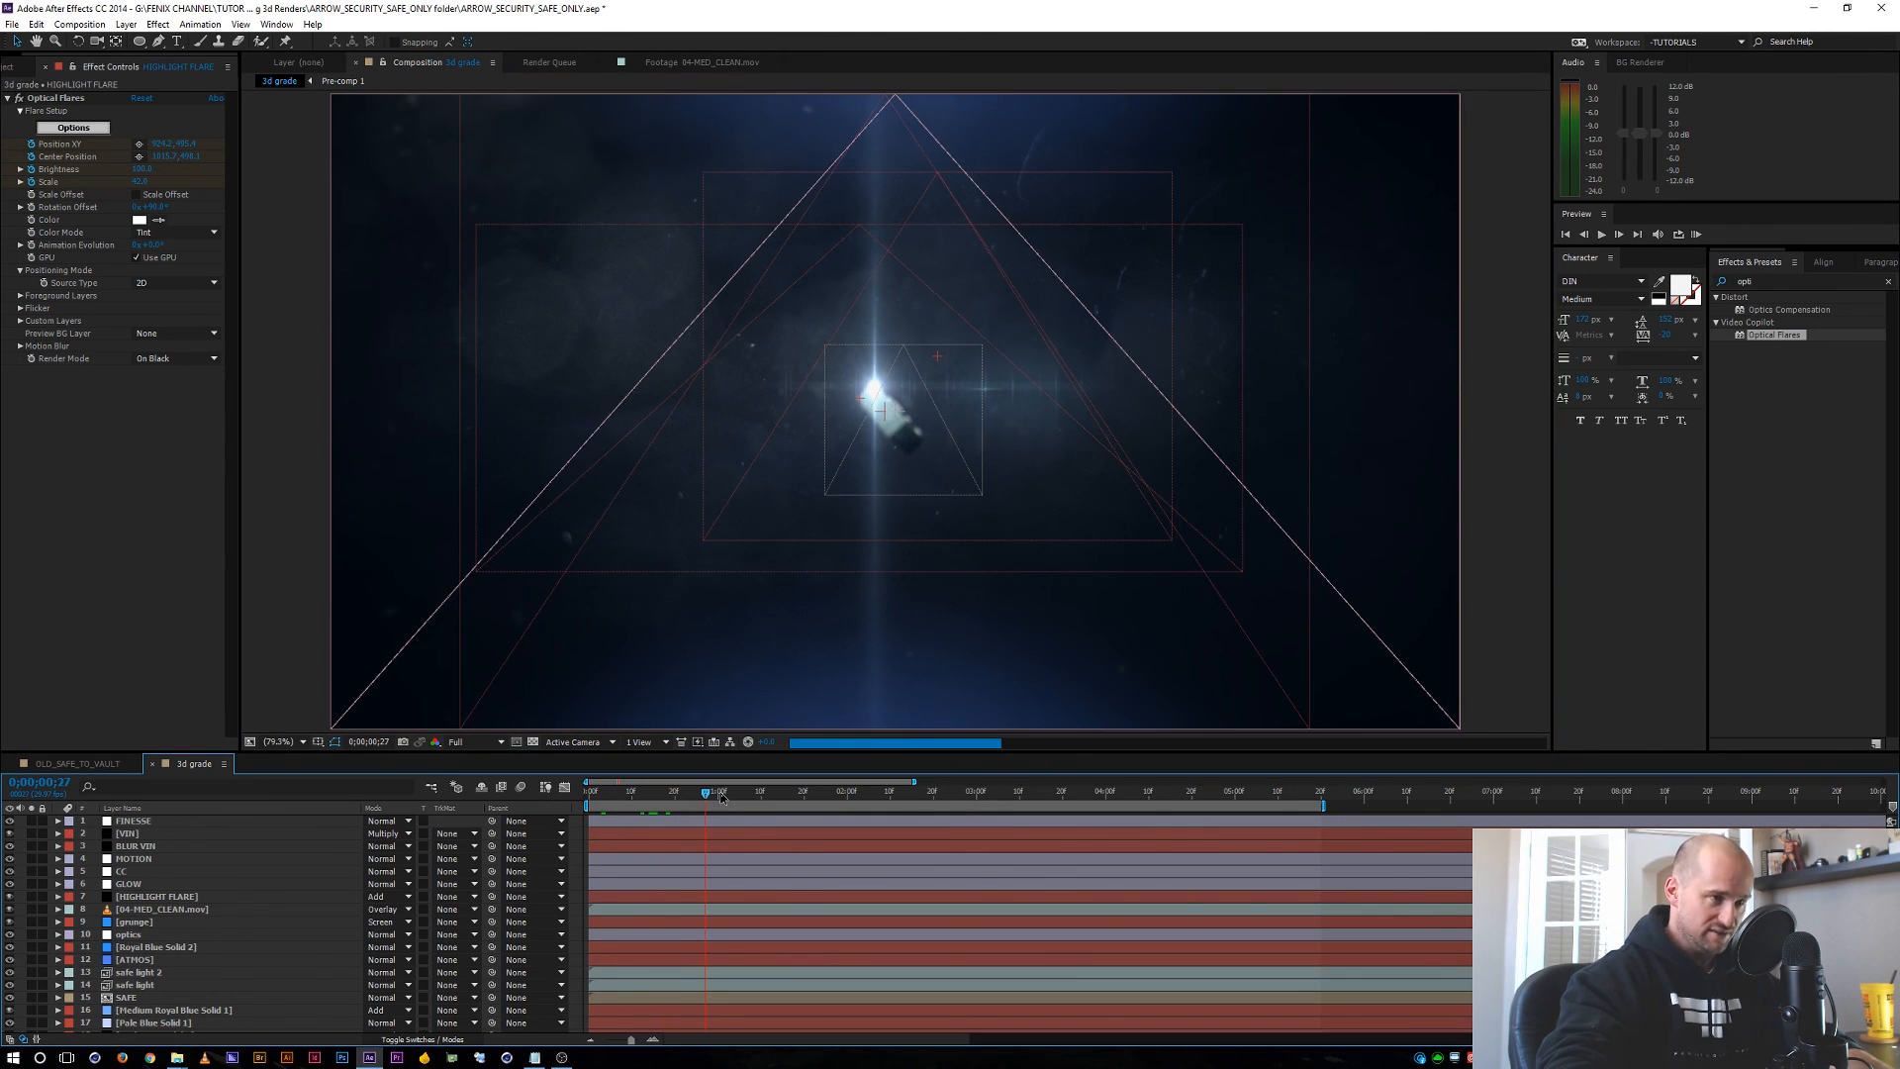
{"action": "left_click", "coordinate": [736, 798]}
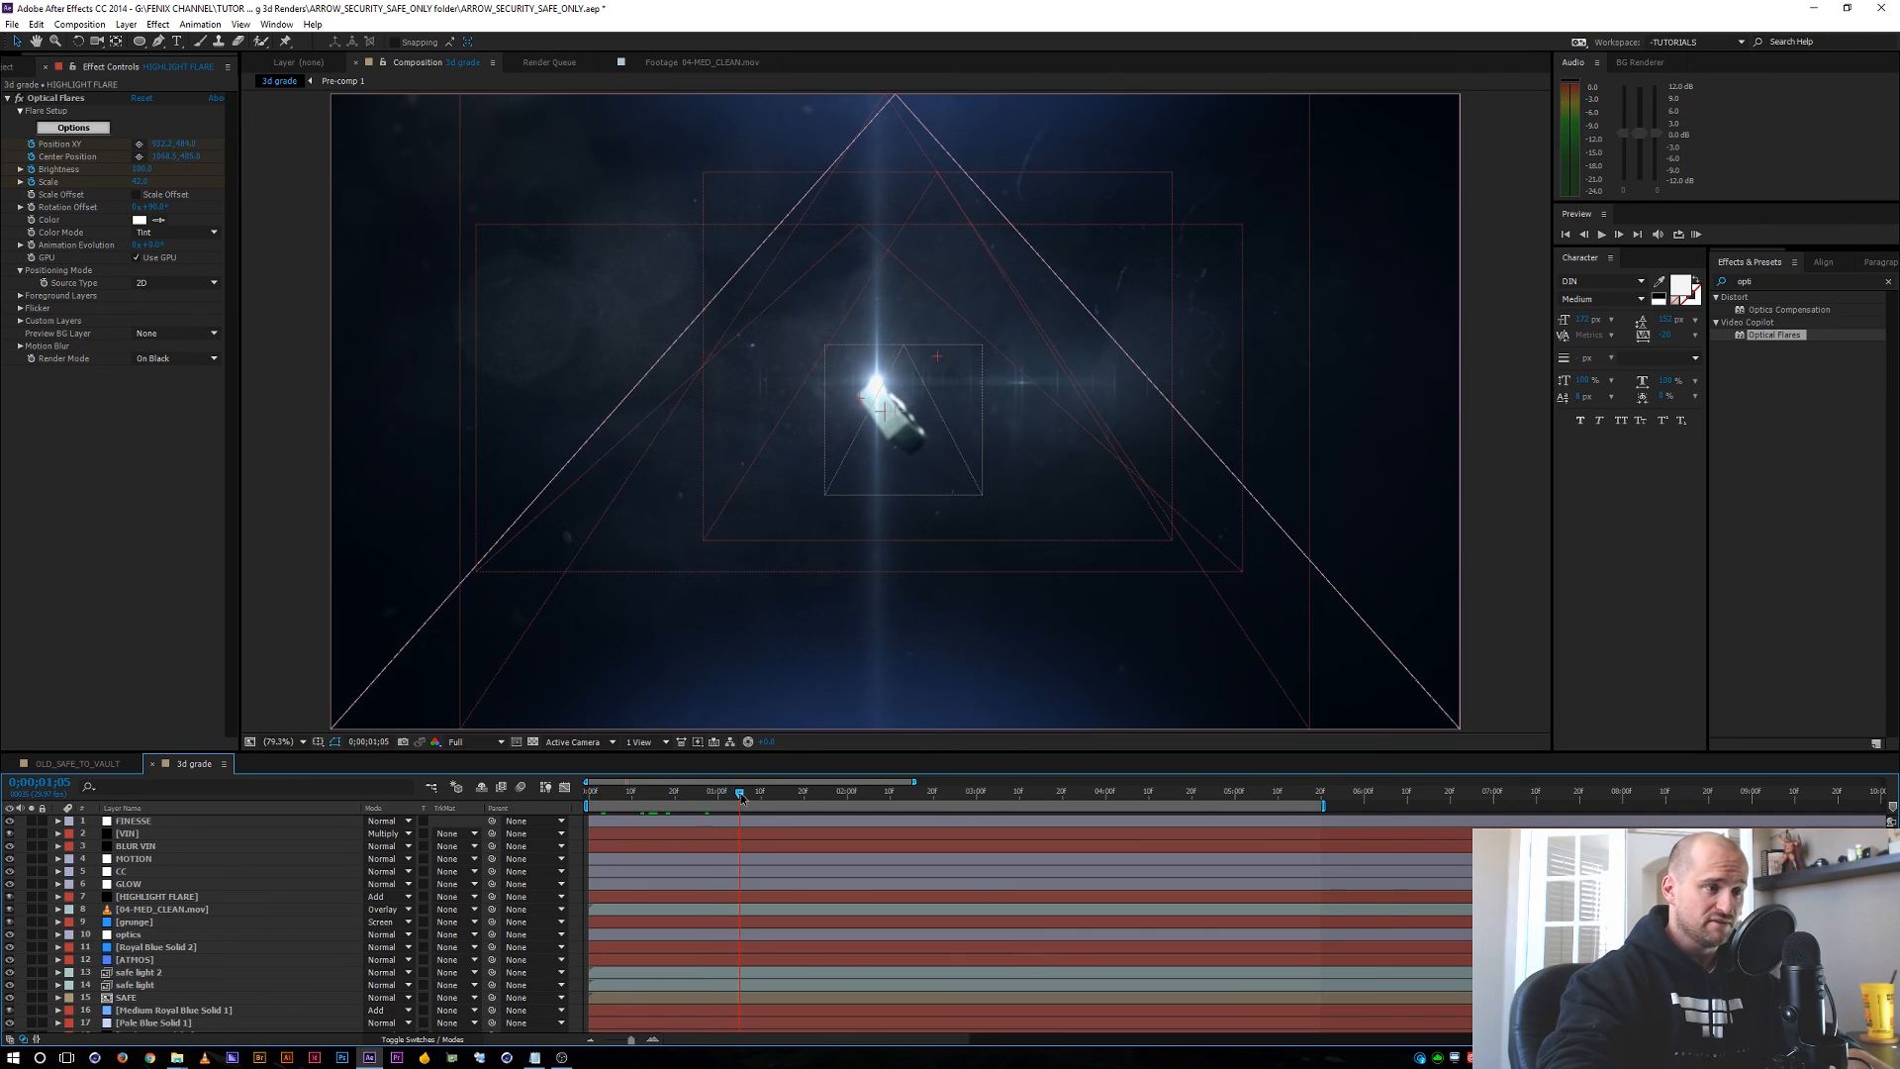